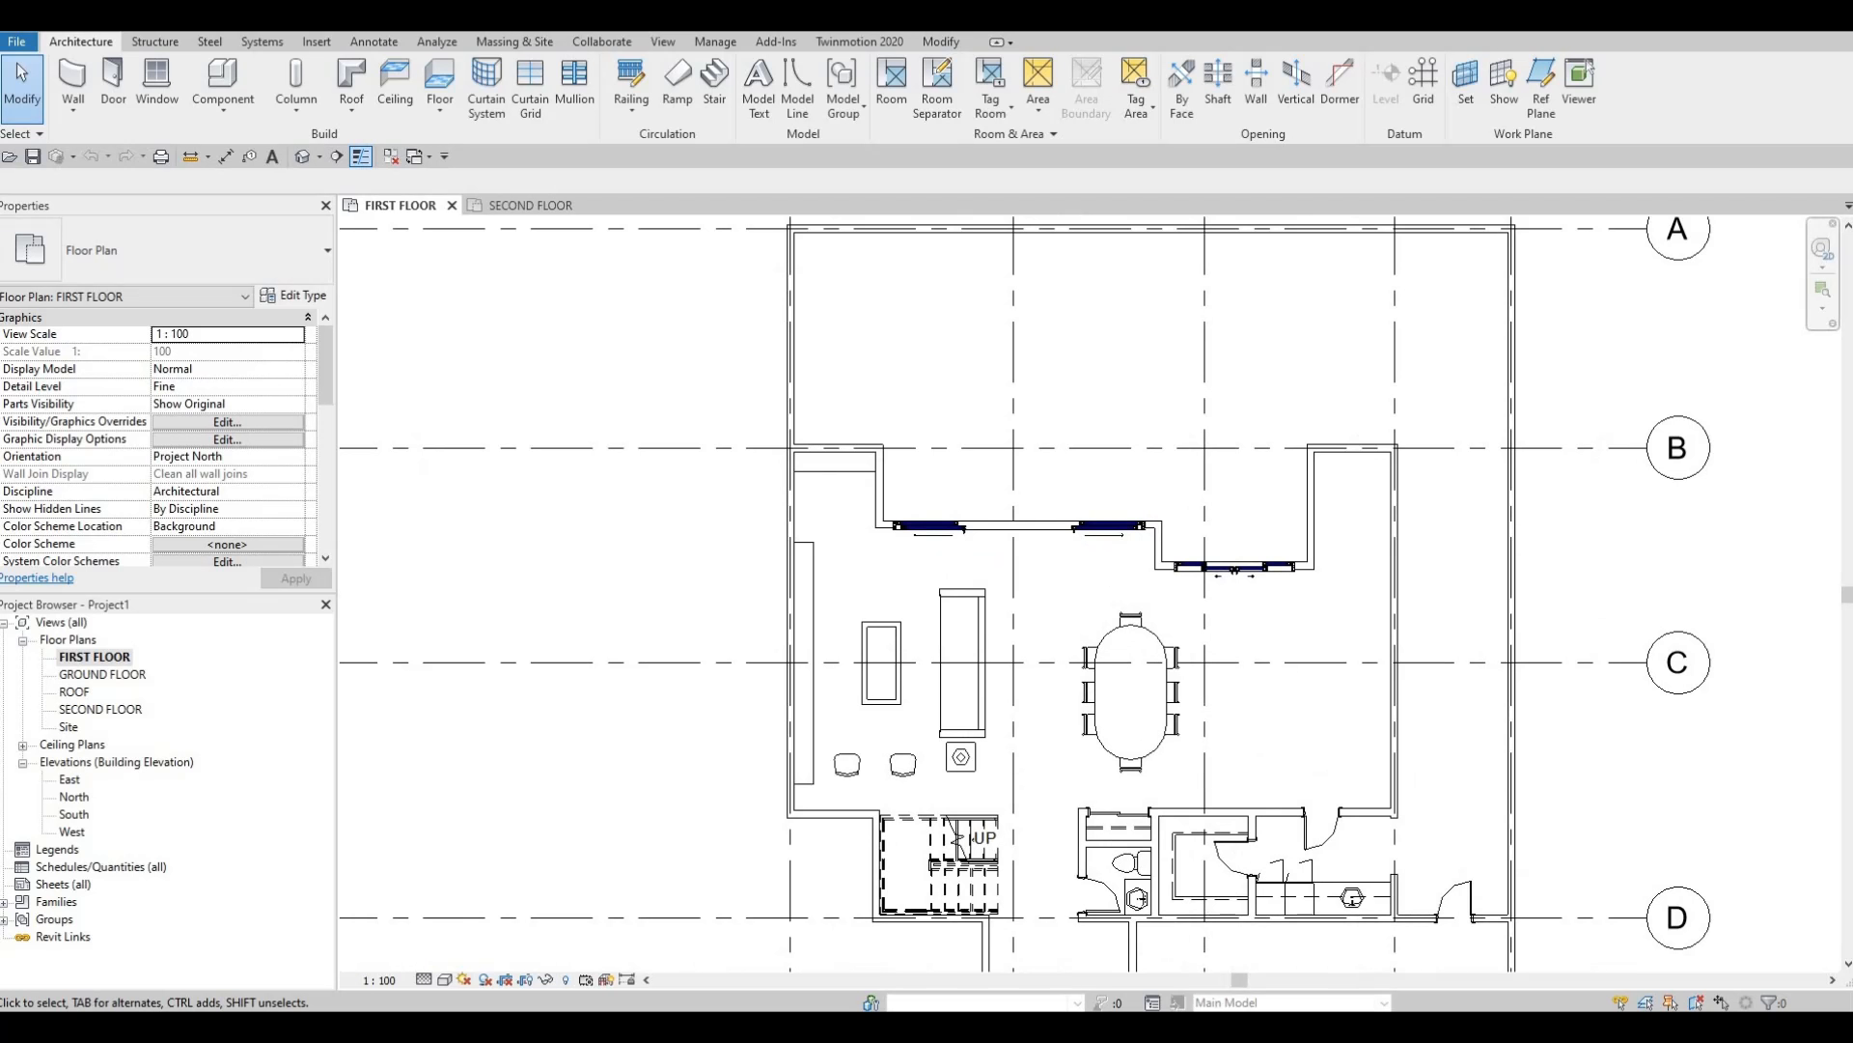
Zoom and pan the first floor plan so the dining area beside grid C fills the view.
{"action": "middle_click_drag", "start_coordinate": [1117, 553], "coordinate": [1046, 506]}
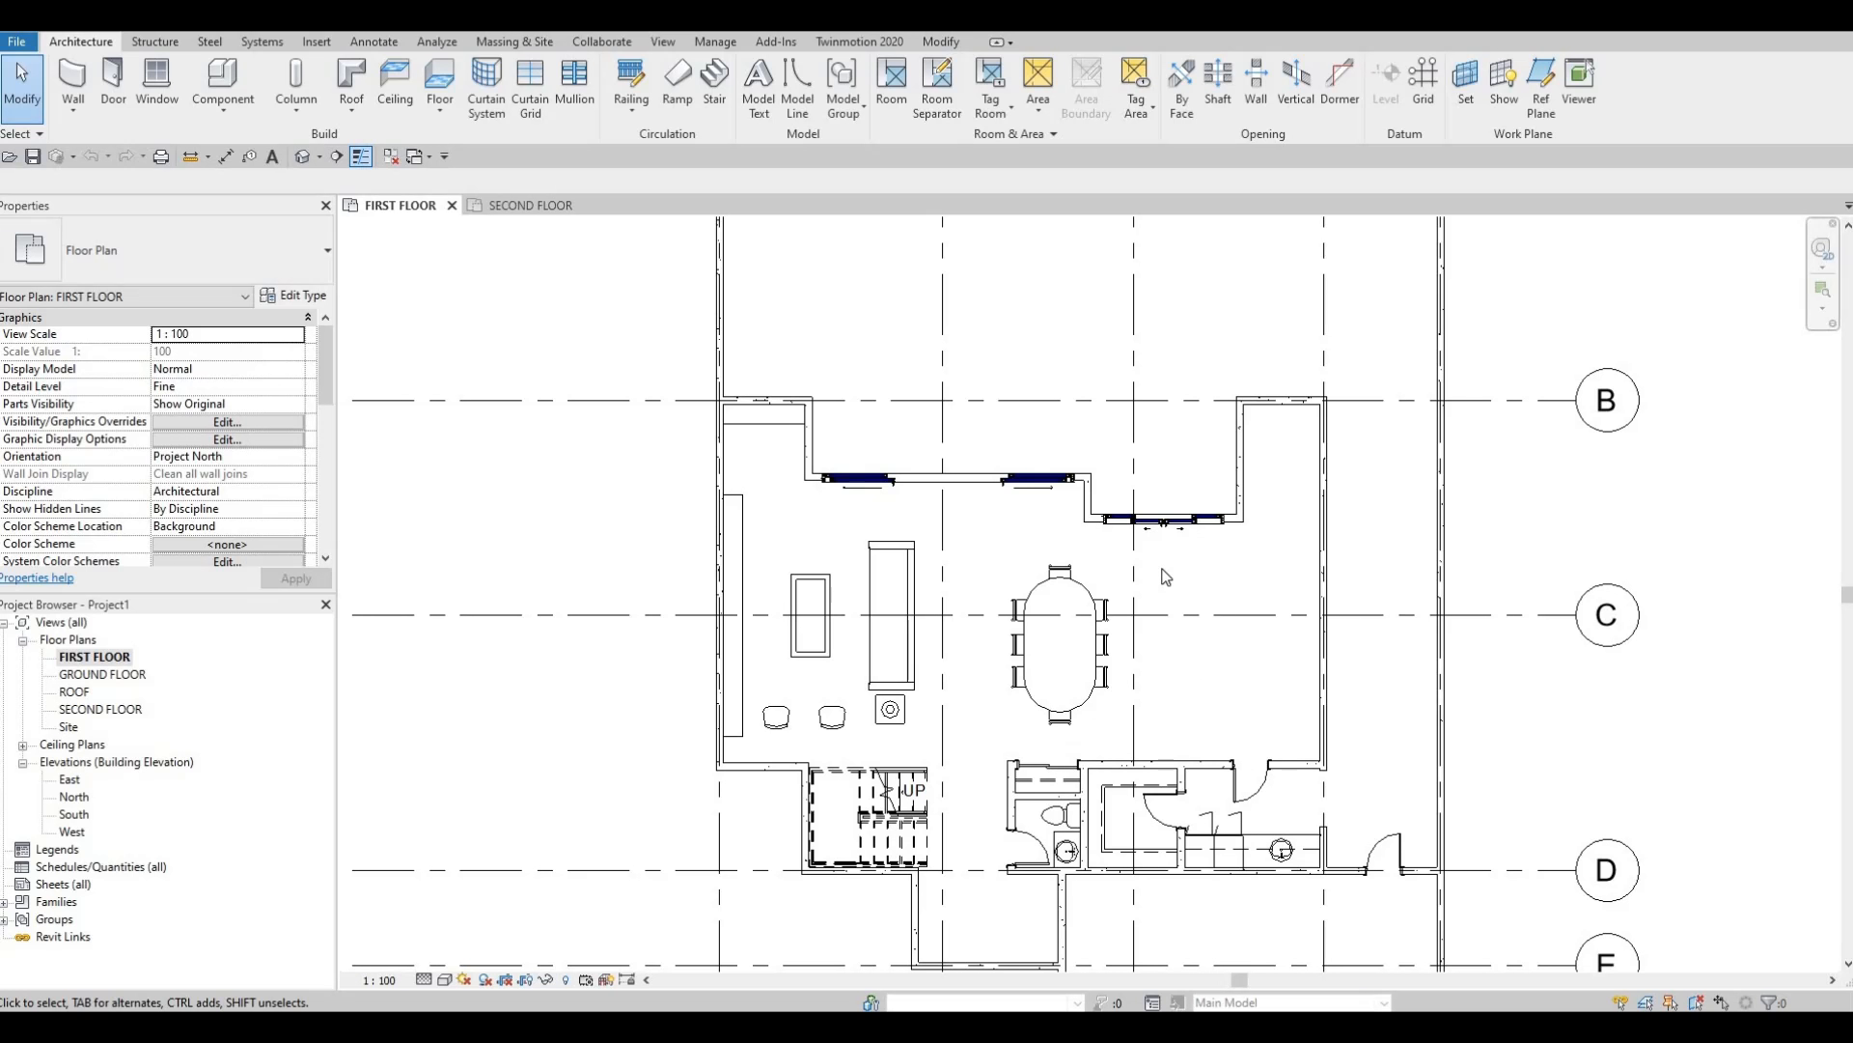
{"action": "middle_click_drag", "start_coordinate": [1228, 686], "coordinate": [1202, 628]}
{"action": "scroll", "coordinate": [1201, 593], "scroll_direction": "up", "scroll_amount": 2}
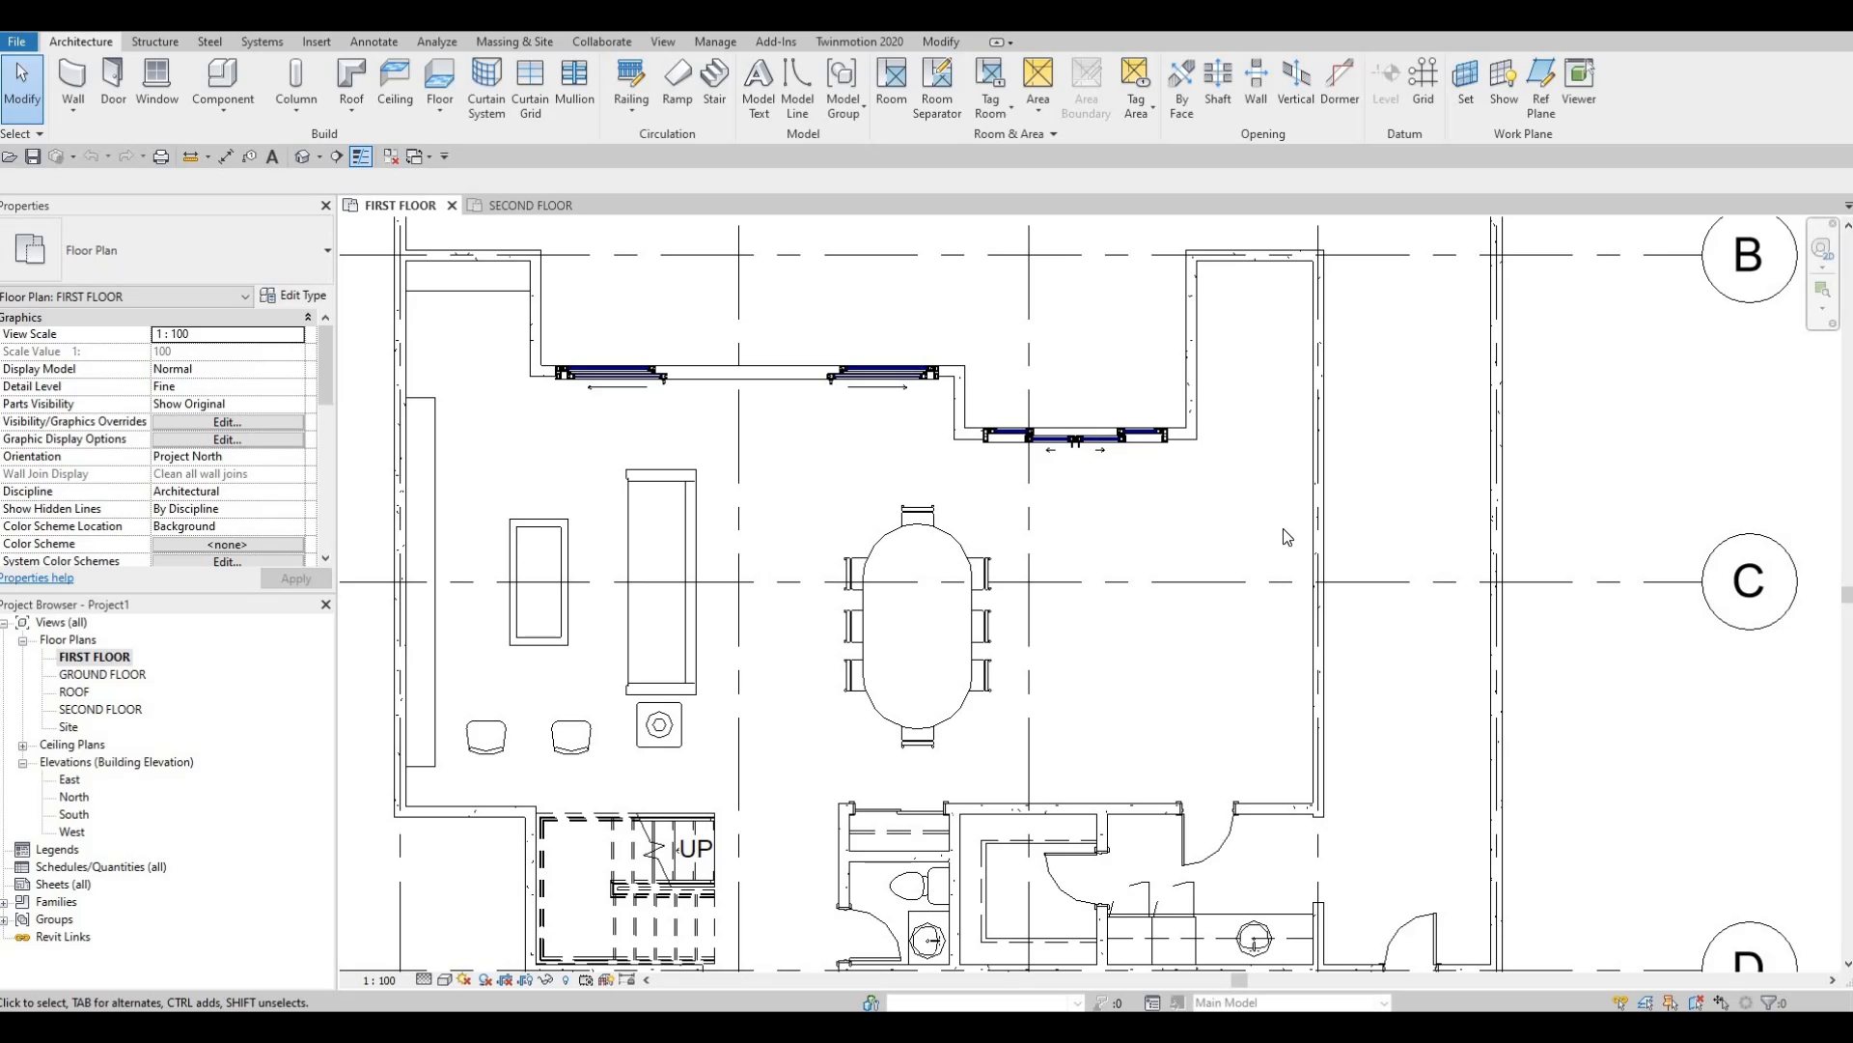
{"action": "middle_click_drag", "start_coordinate": [1260, 619], "coordinate": [1251, 567]}
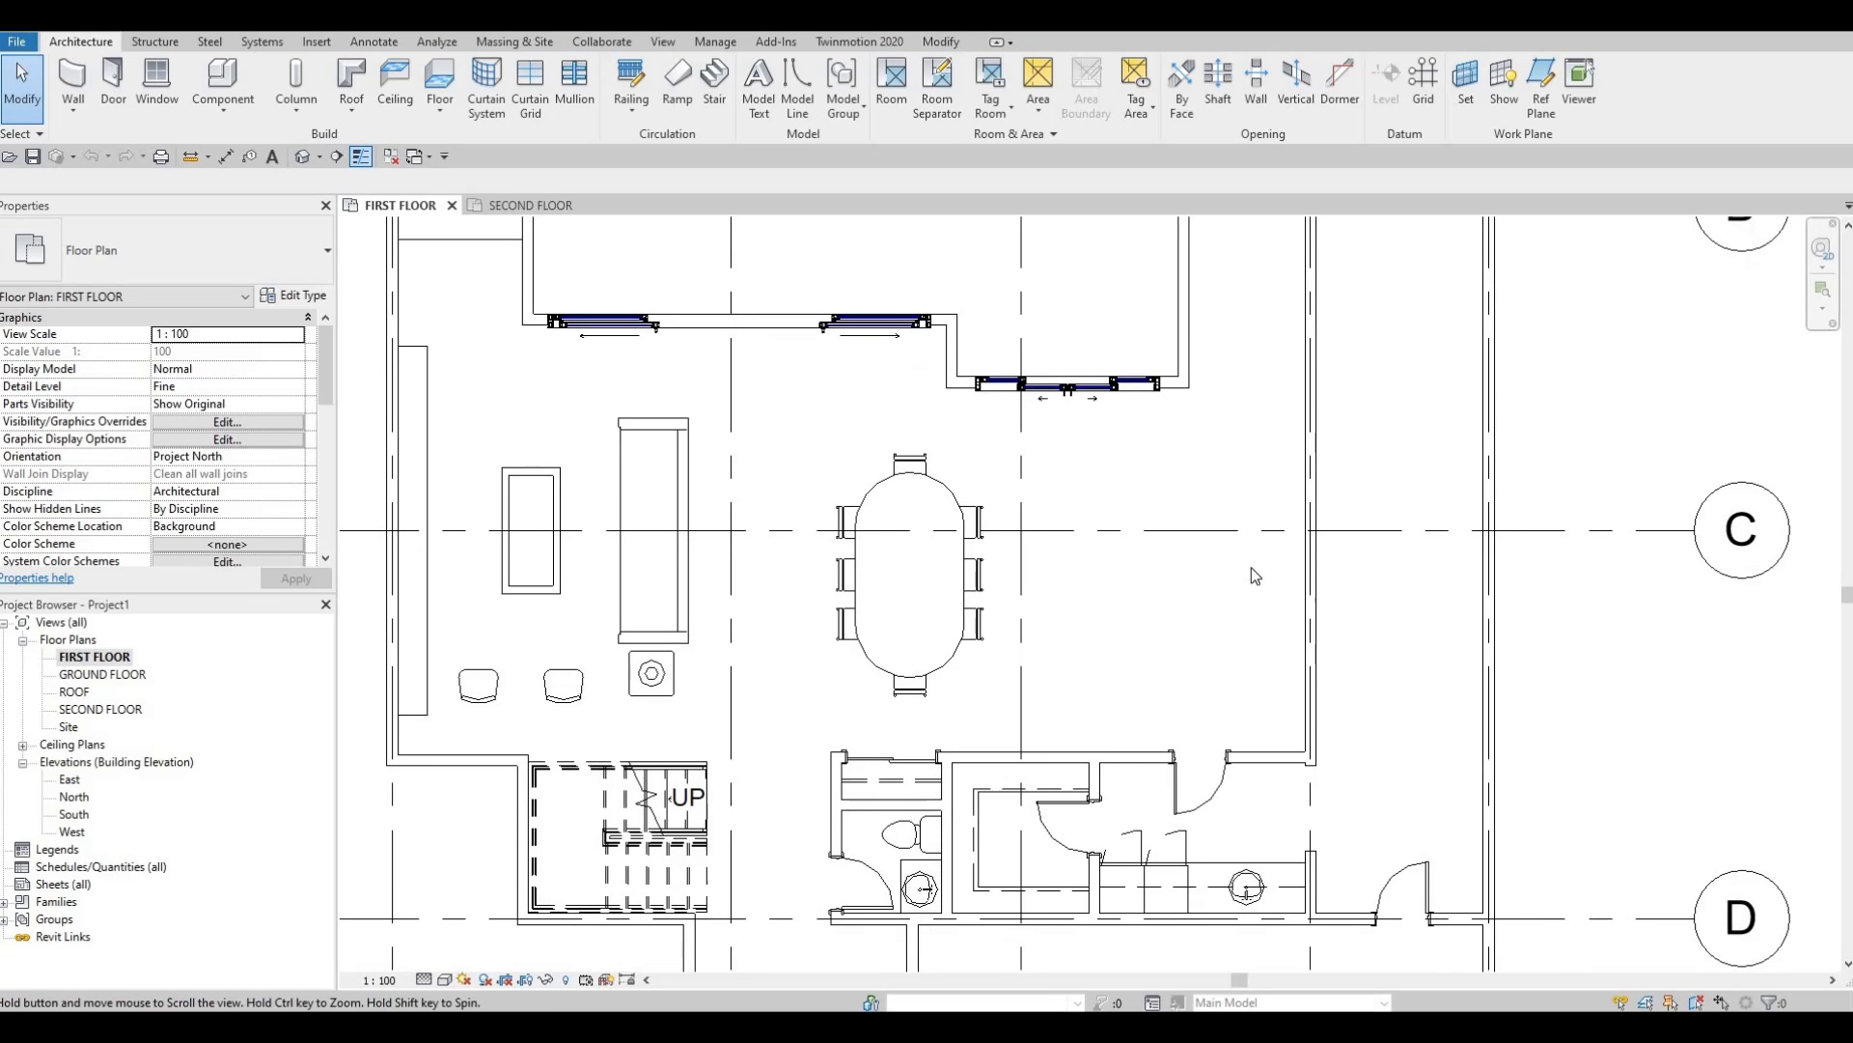
{"action": "middle_click_drag", "start_coordinate": [1214, 504], "coordinate": [1217, 564]}
{"action": "middle_click_drag", "start_coordinate": [1280, 416], "coordinate": [1274, 355]}
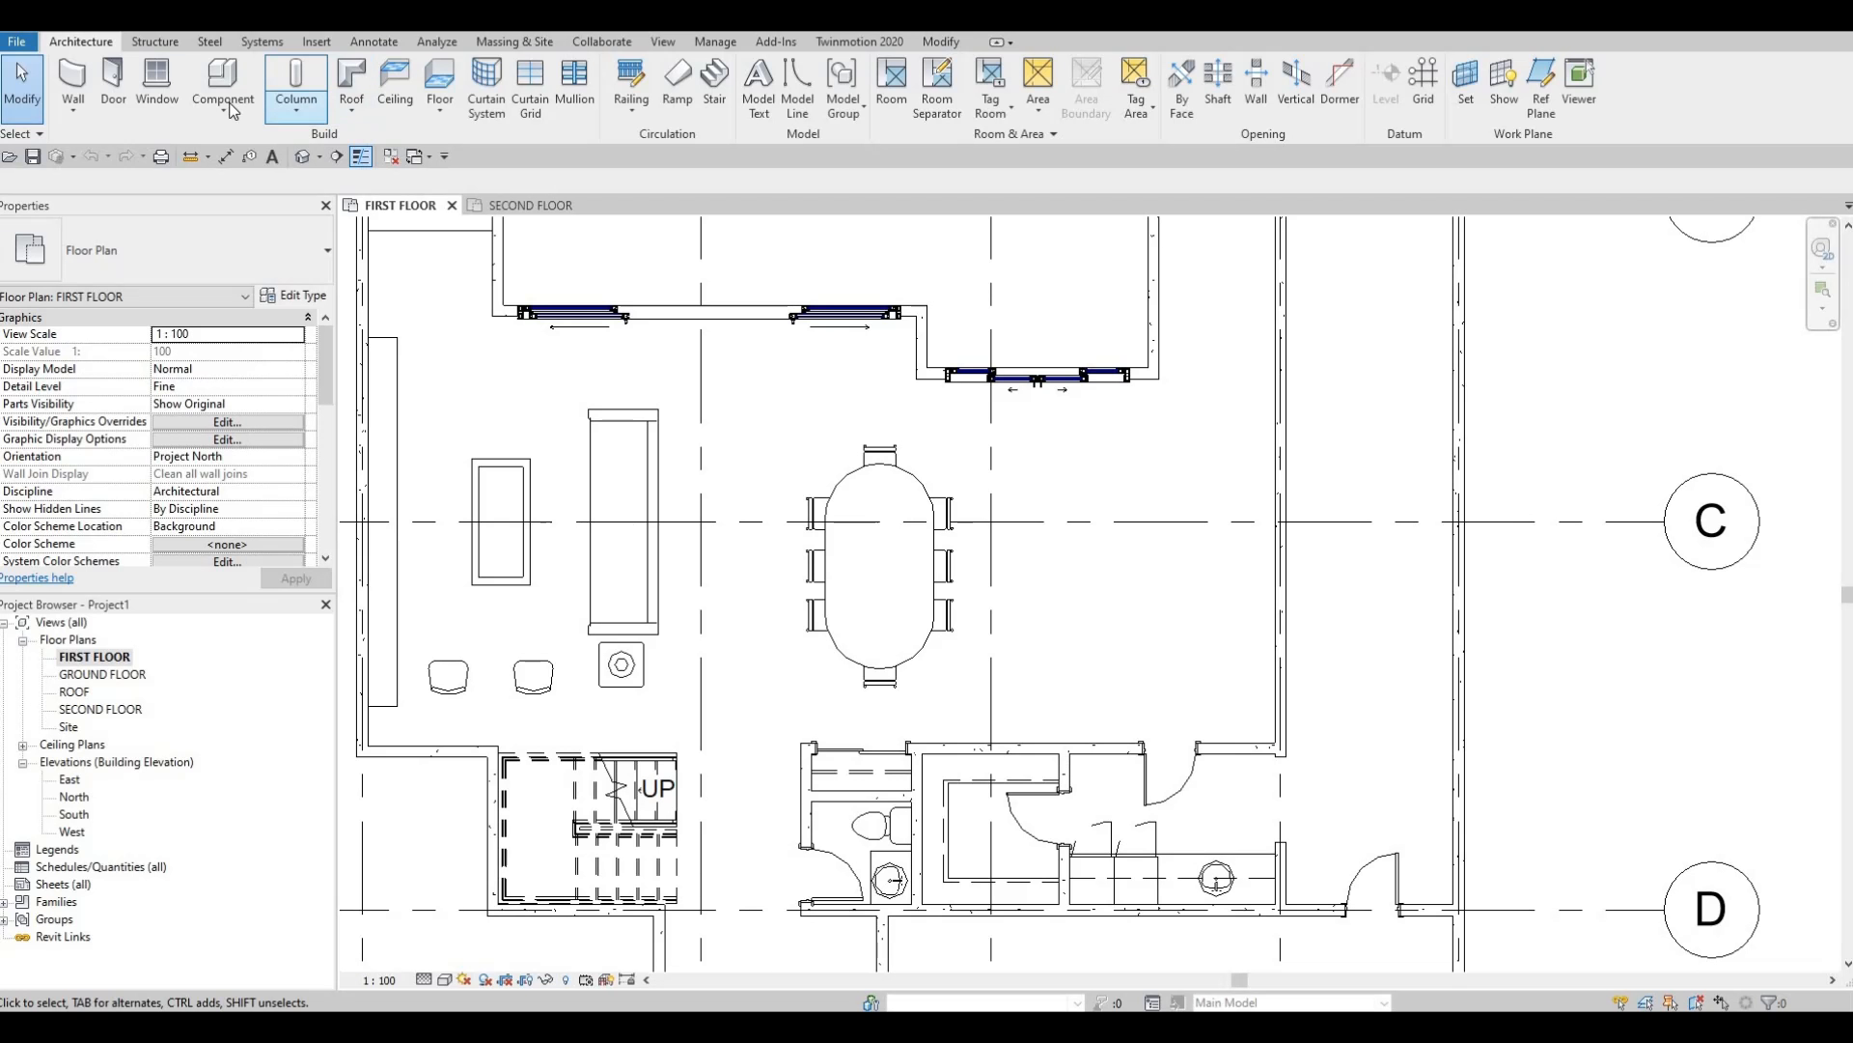
{"action": "left_click", "coordinate": [317, 41]}
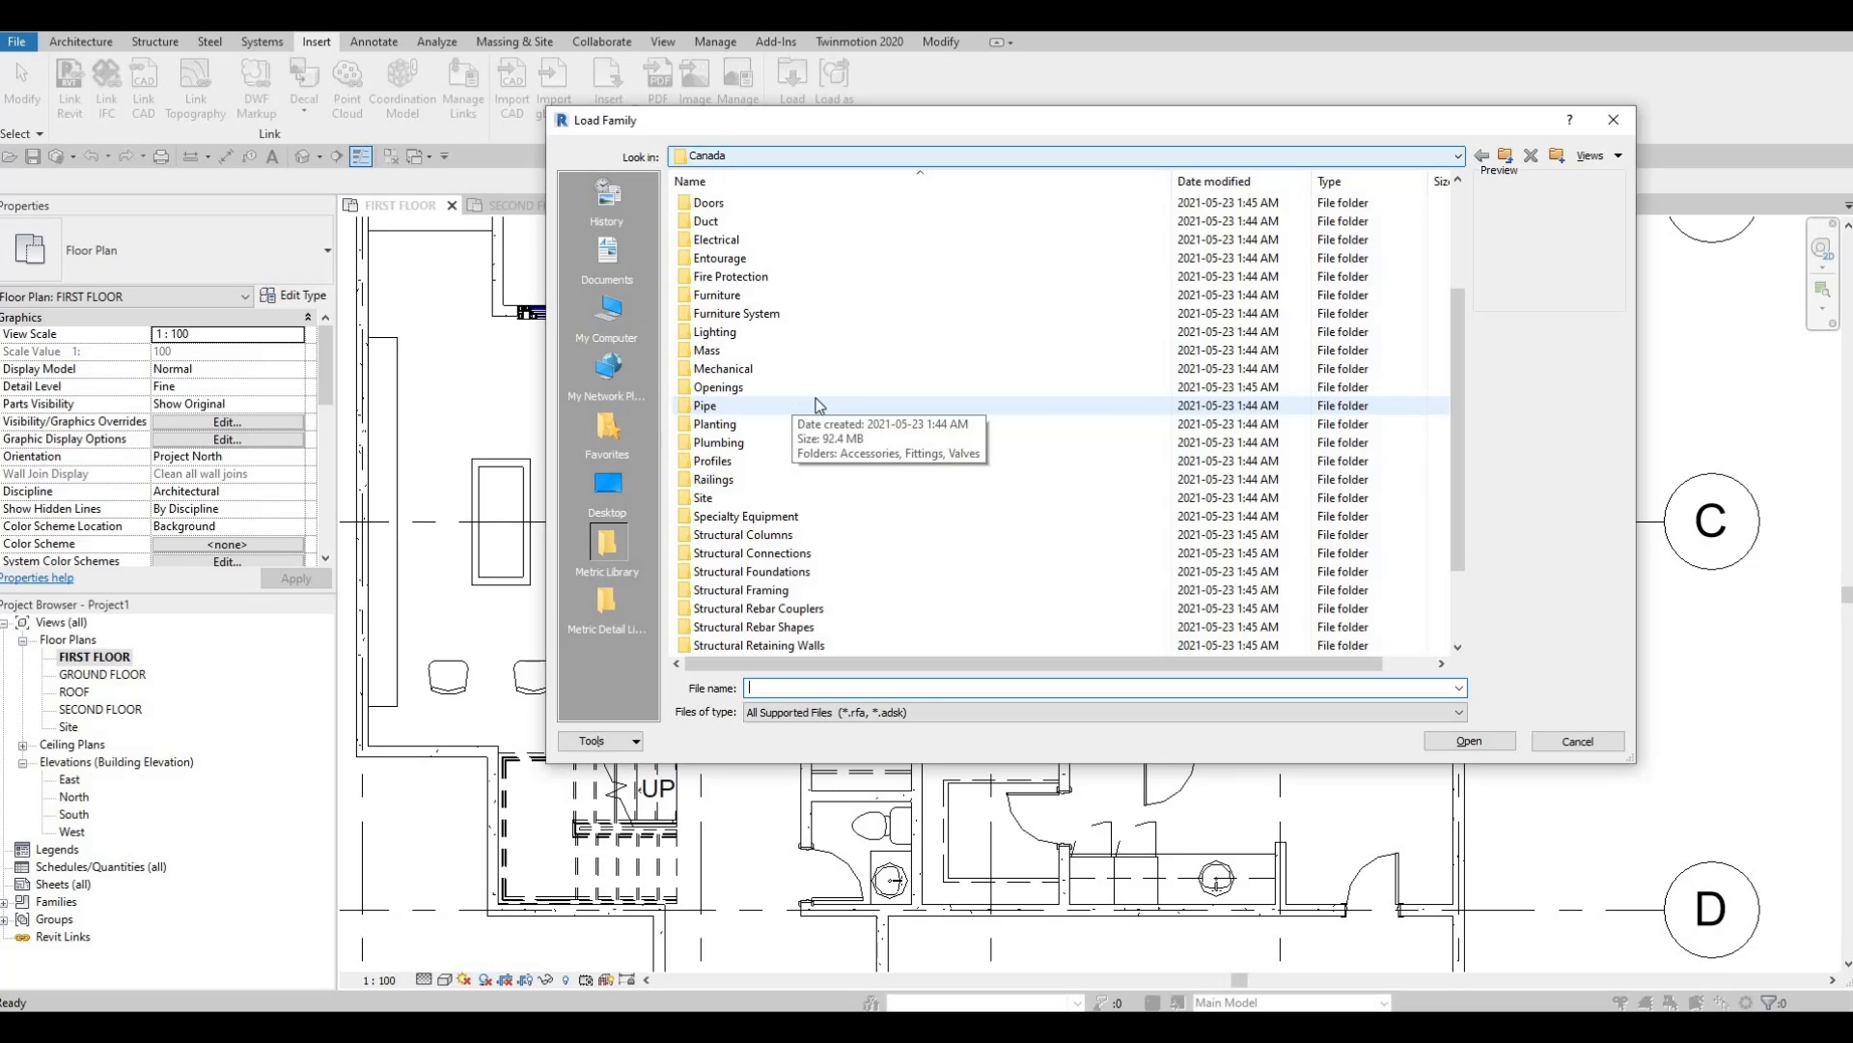
Browse Plumbing > Architectural > Fixtures > Sinks, compare sink previews, and load M_Sink Kitchen-Double.rfa.
{"action": "scroll", "coordinate": [743, 378], "scroll_direction": "up", "scroll_amount": 2}
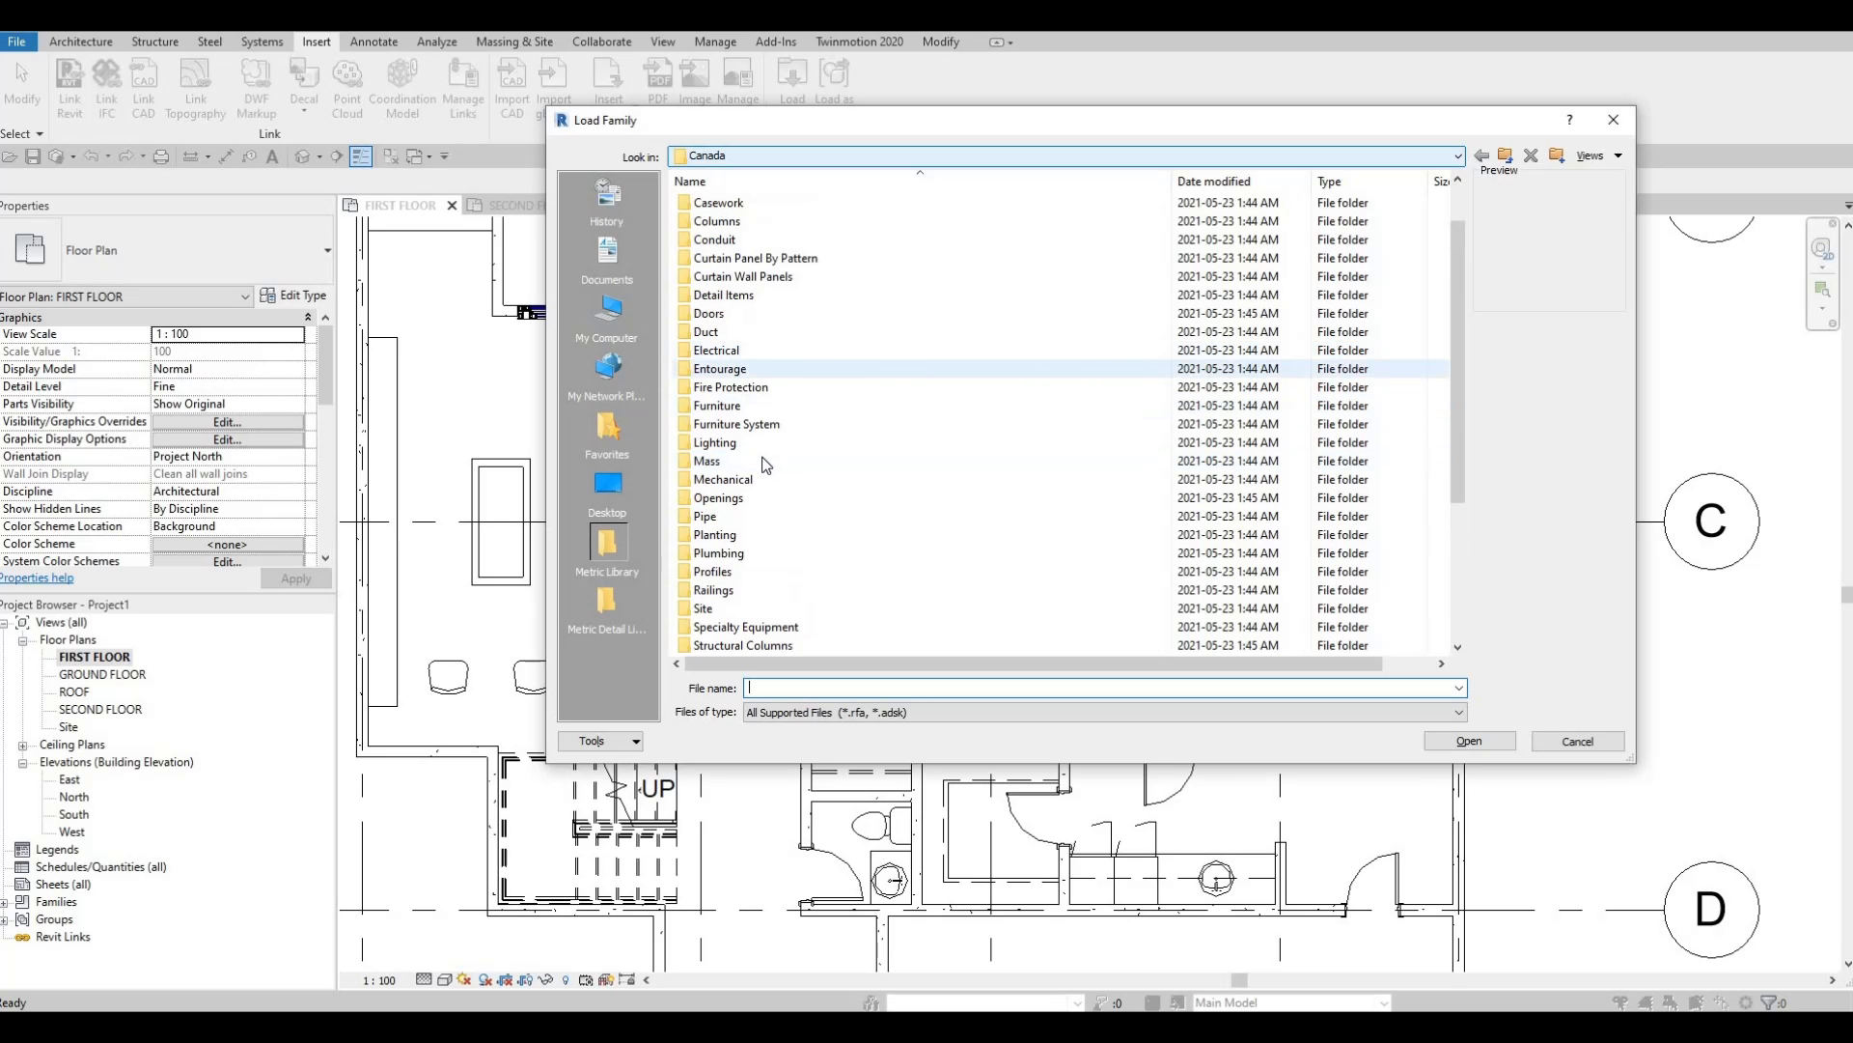
{"action": "double_click", "coordinate": [731, 552]}
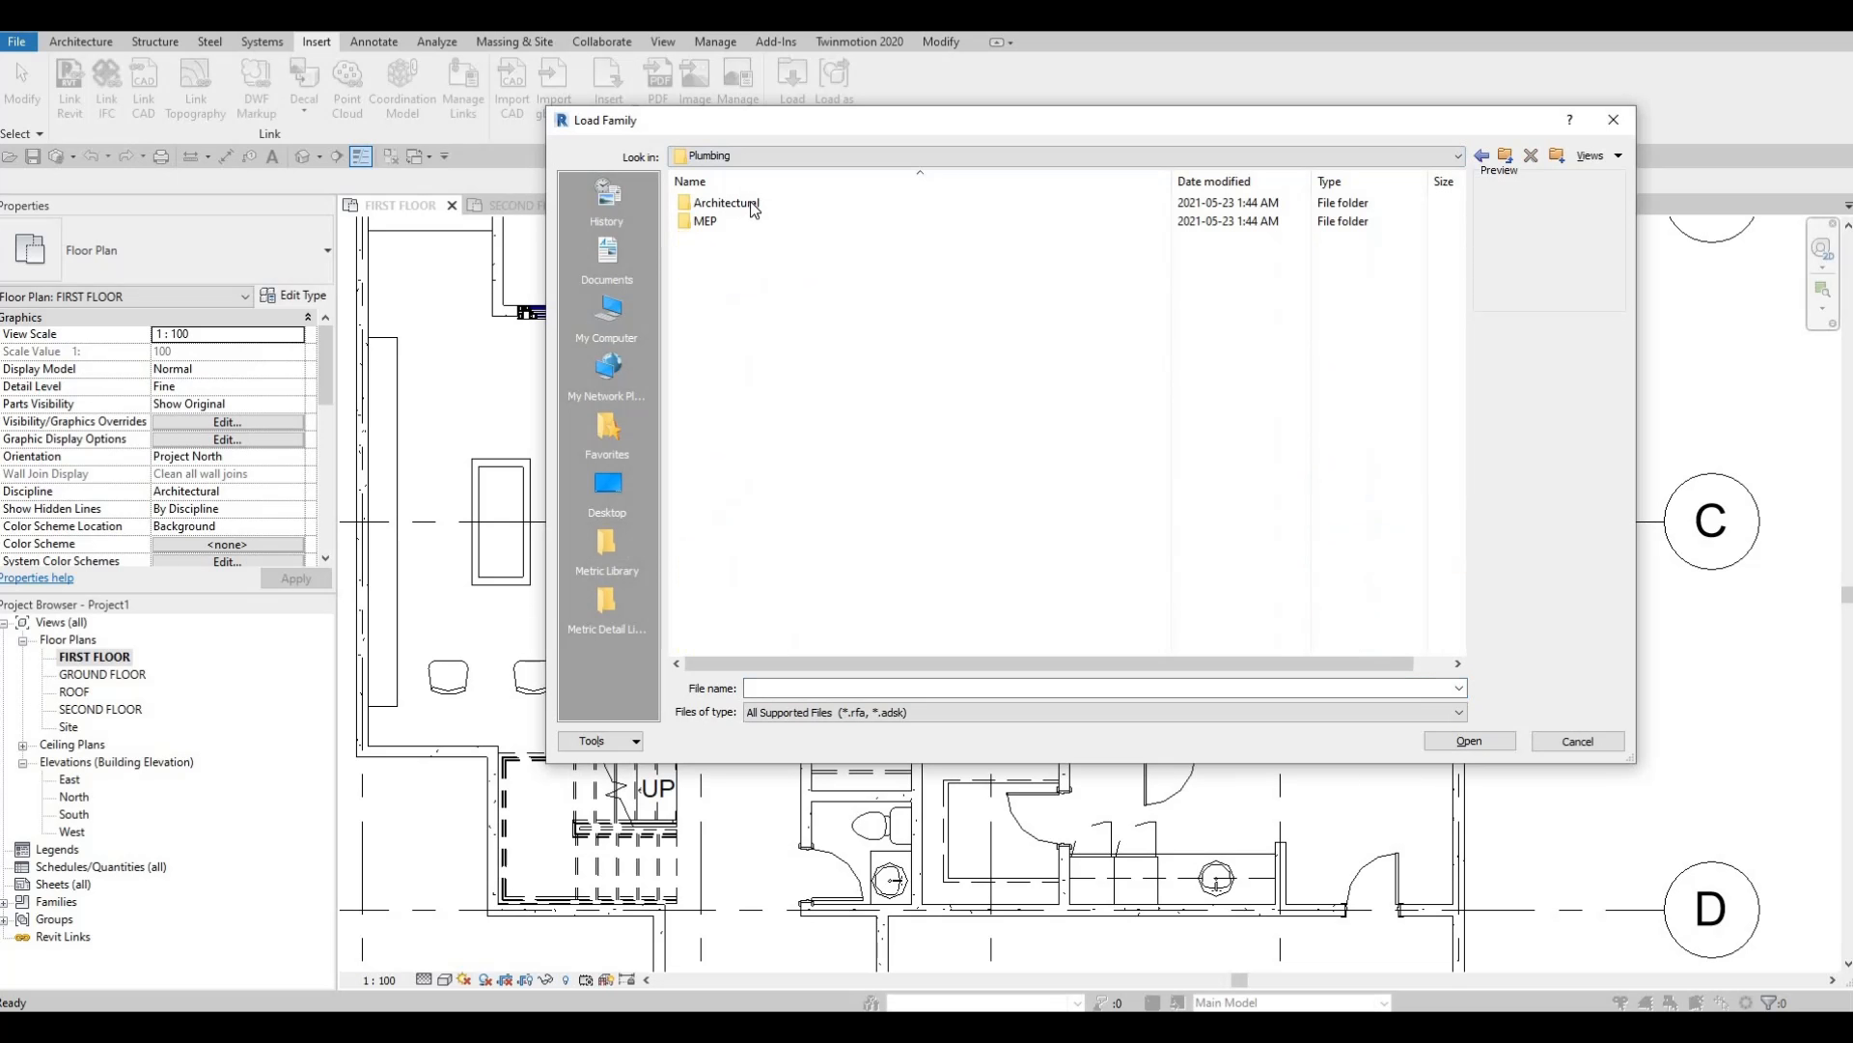
{"action": "double_click", "coordinate": [751, 204]}
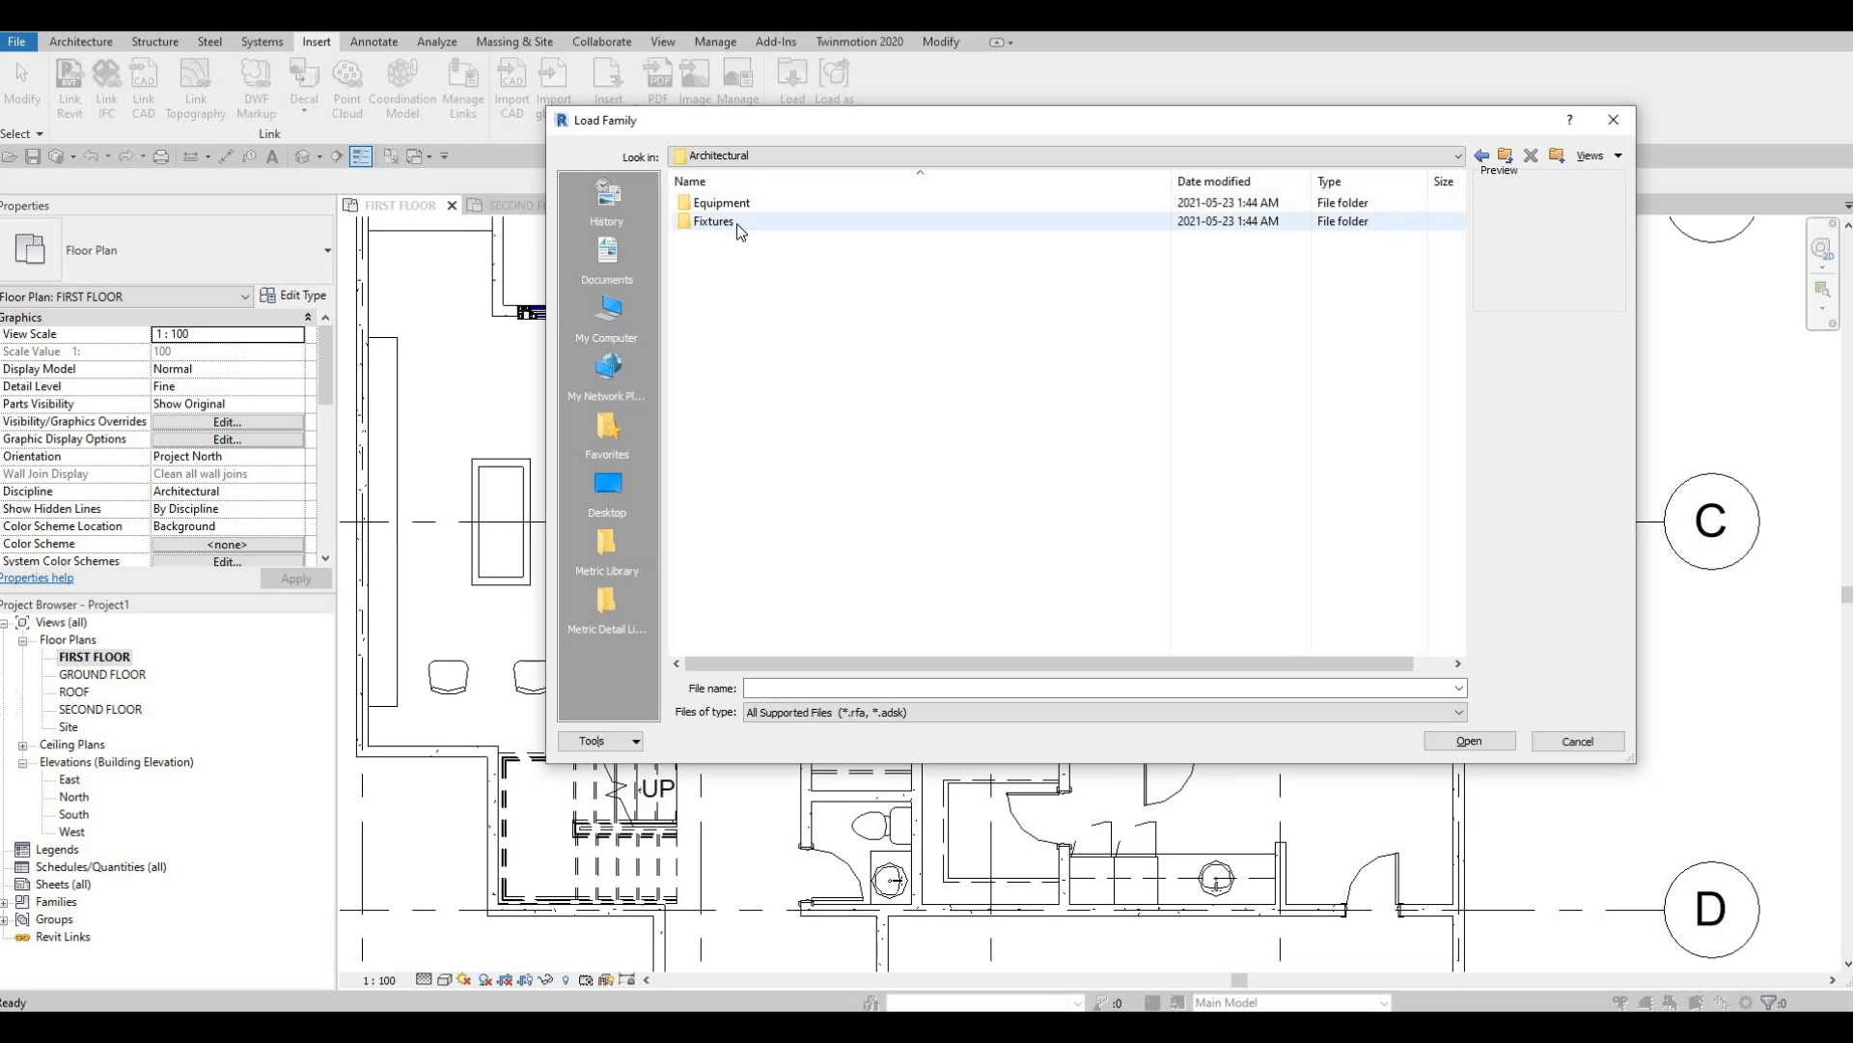
{"action": "double_click", "coordinate": [738, 223]}
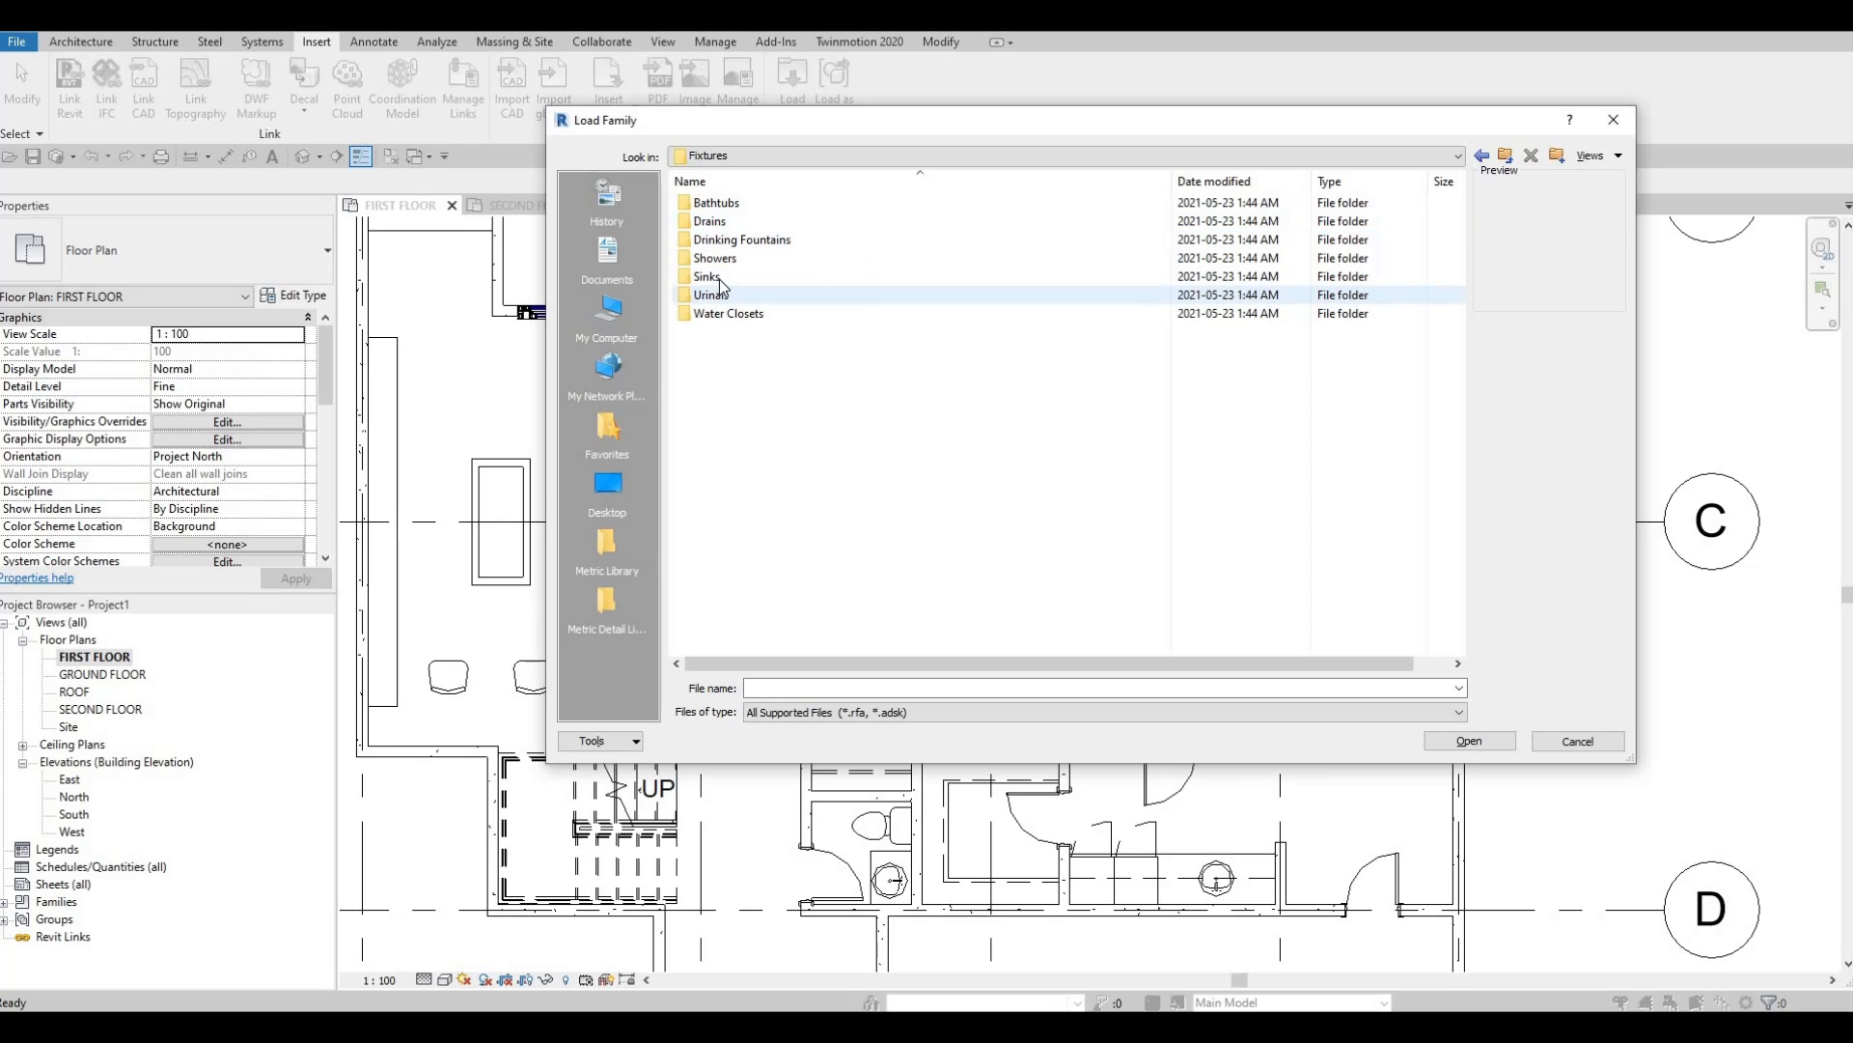
{"action": "double_click", "coordinate": [714, 279]}
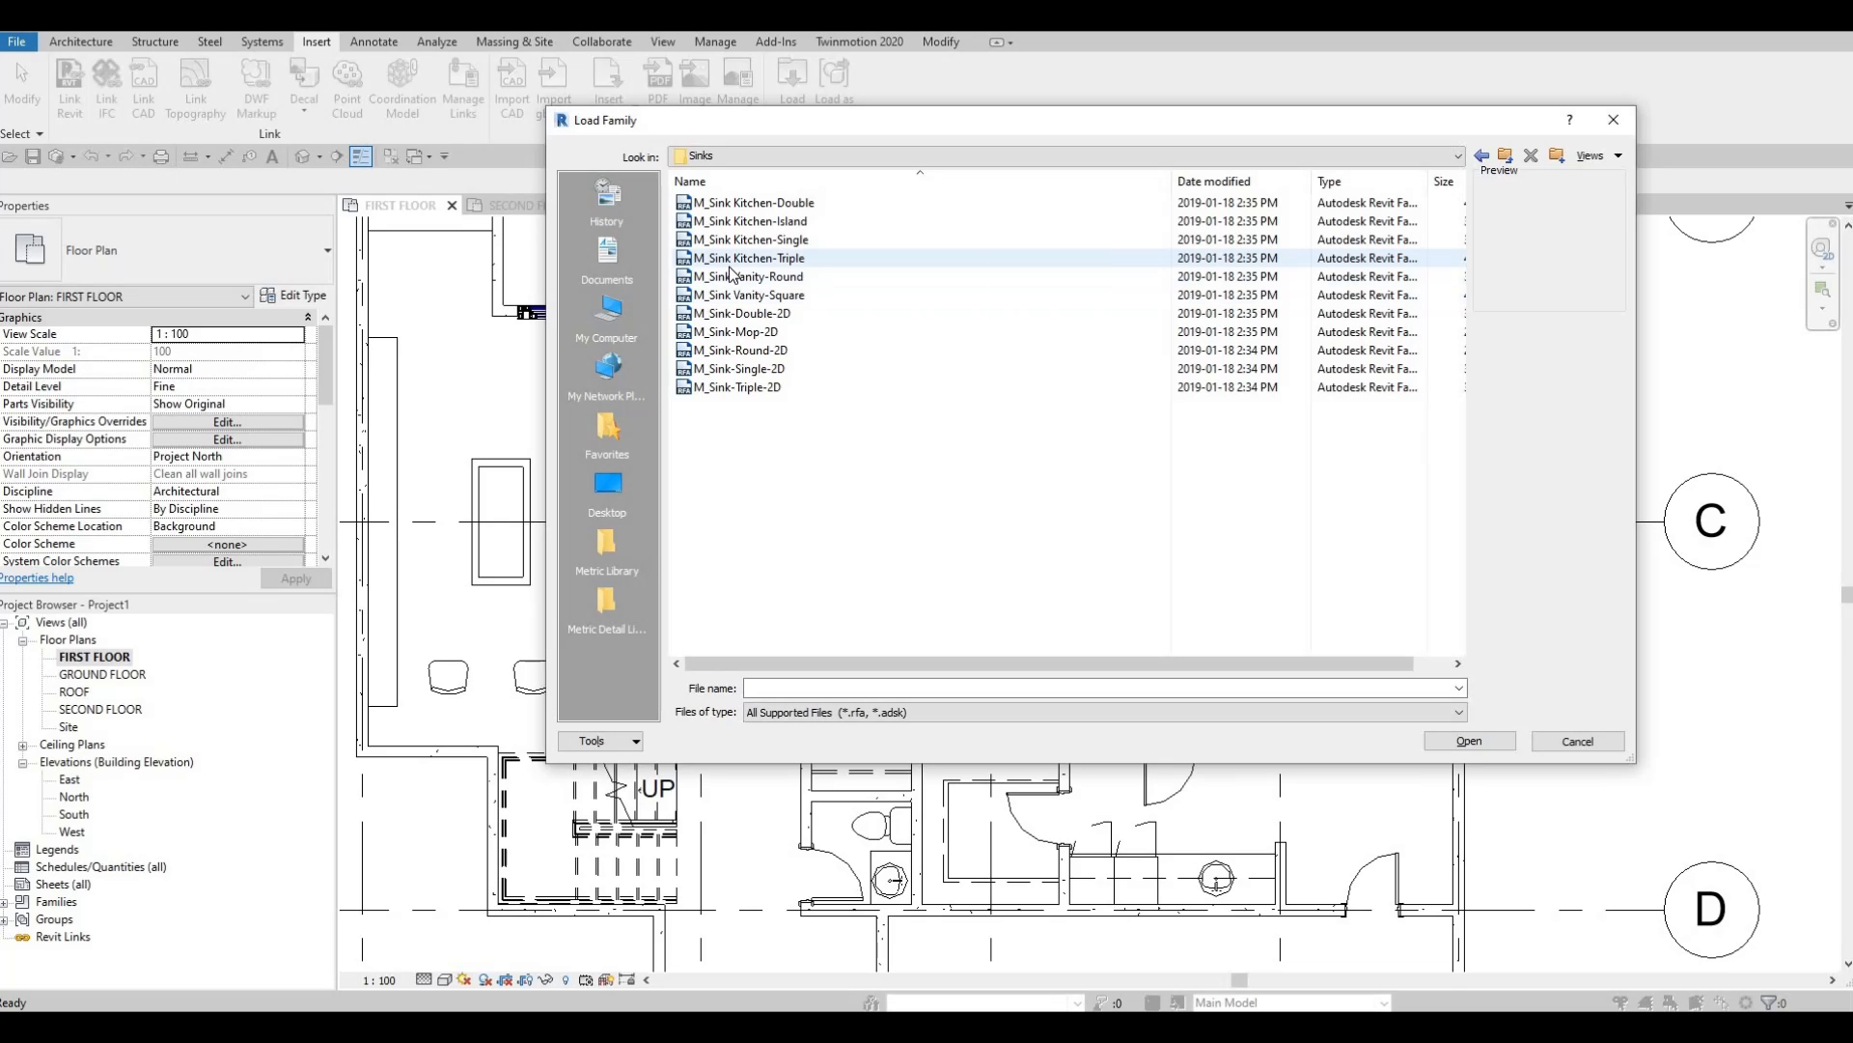
{"action": "left_click", "coordinate": [729, 267]}
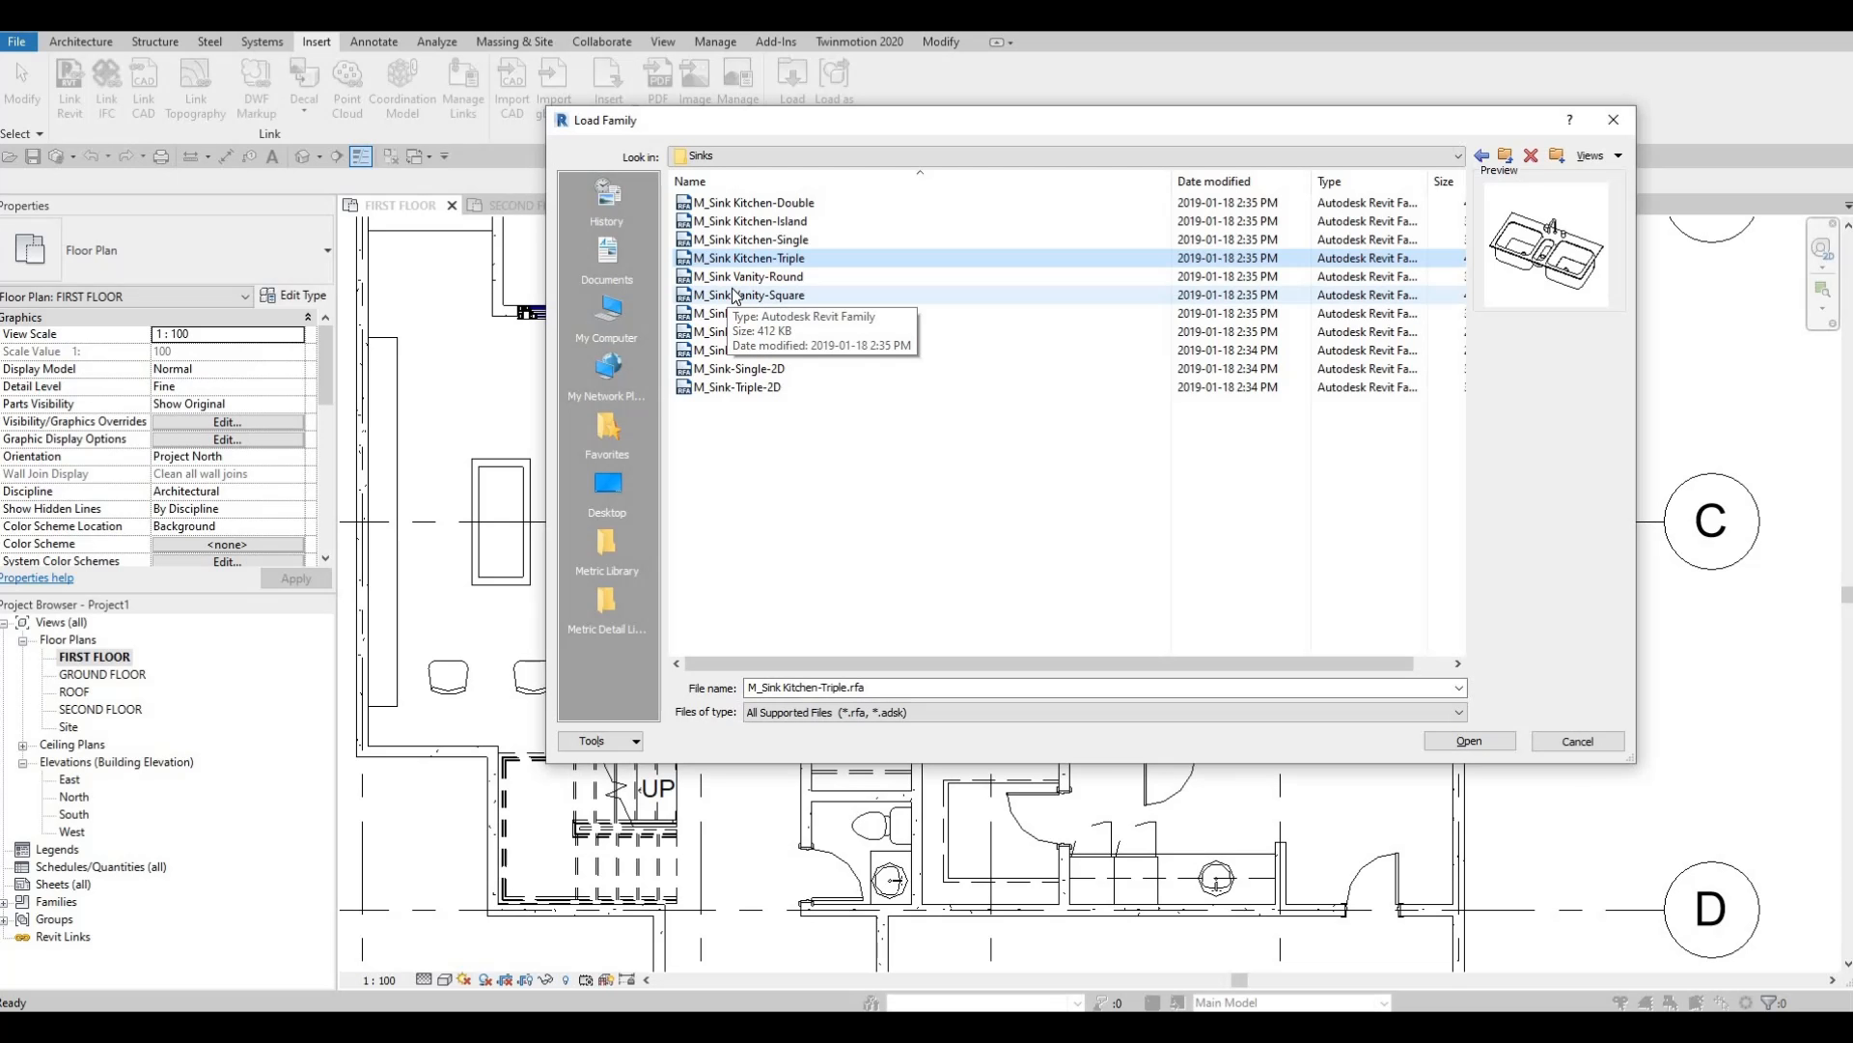
{"action": "left_click", "coordinate": [754, 241]}
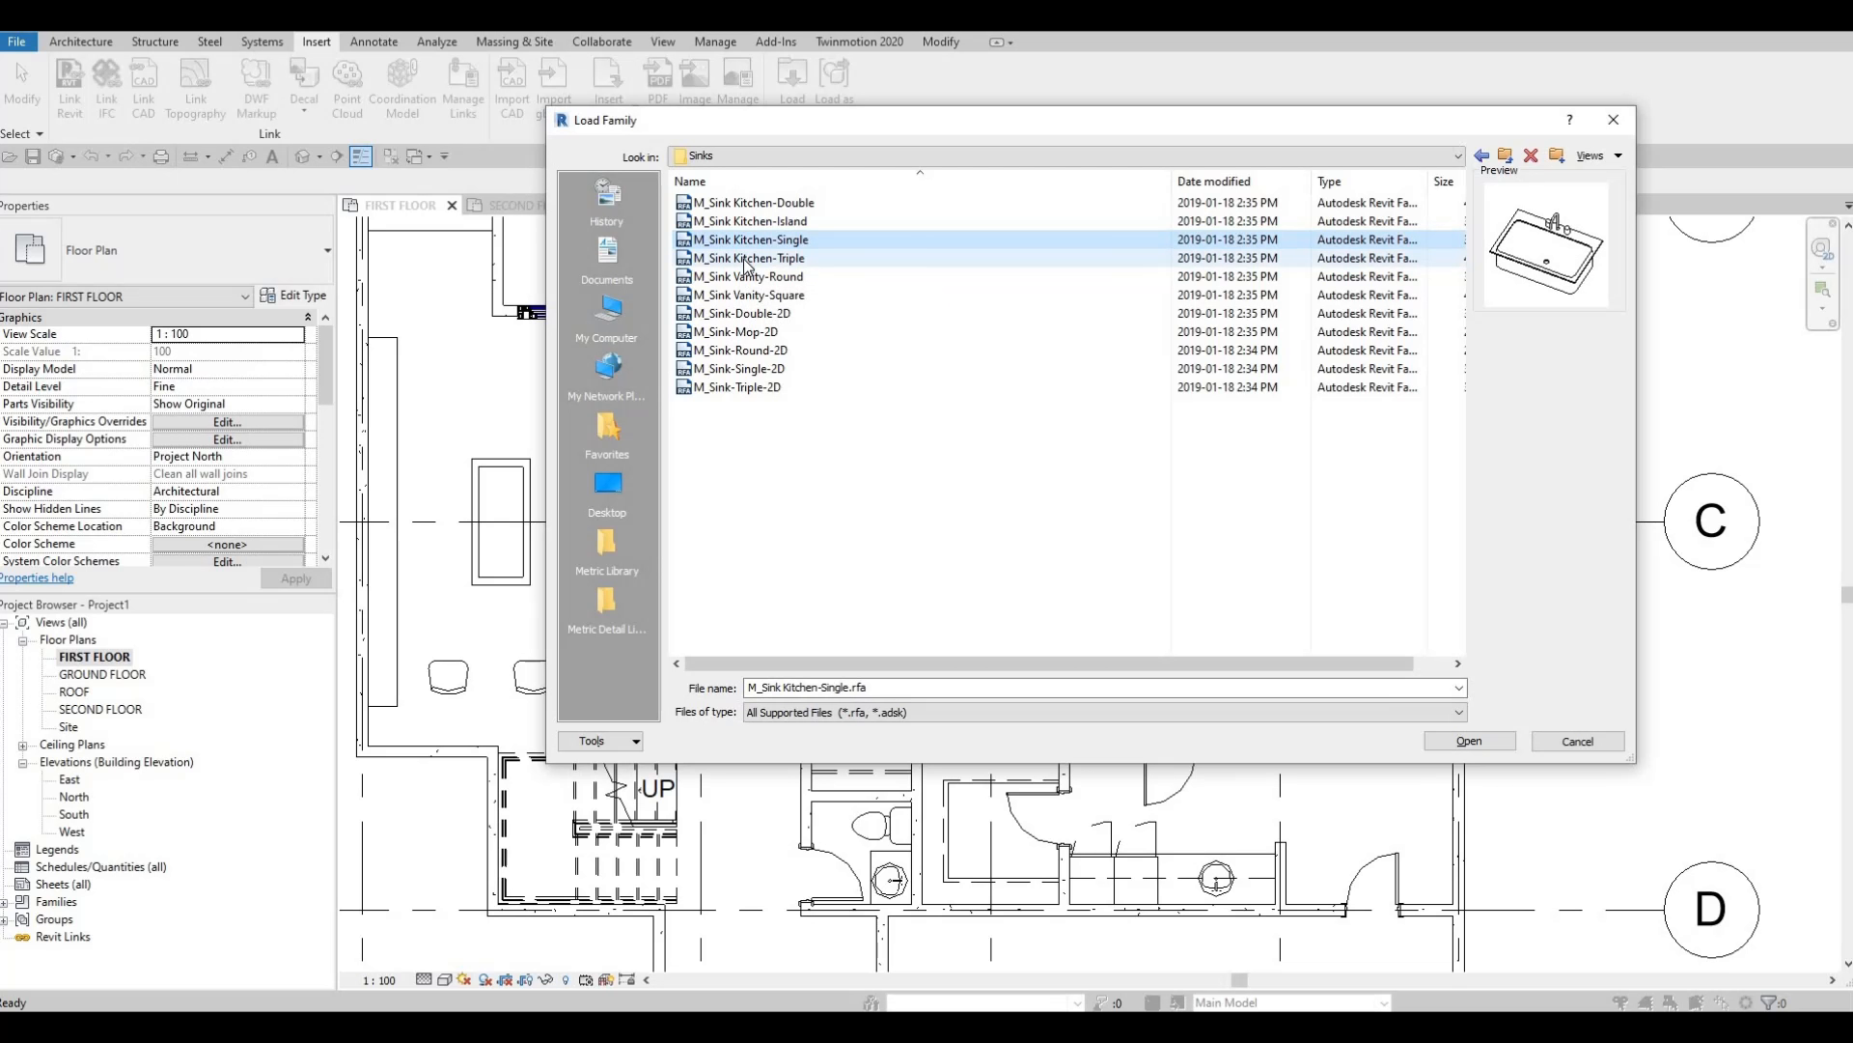
{"action": "left_click", "coordinate": [748, 260]}
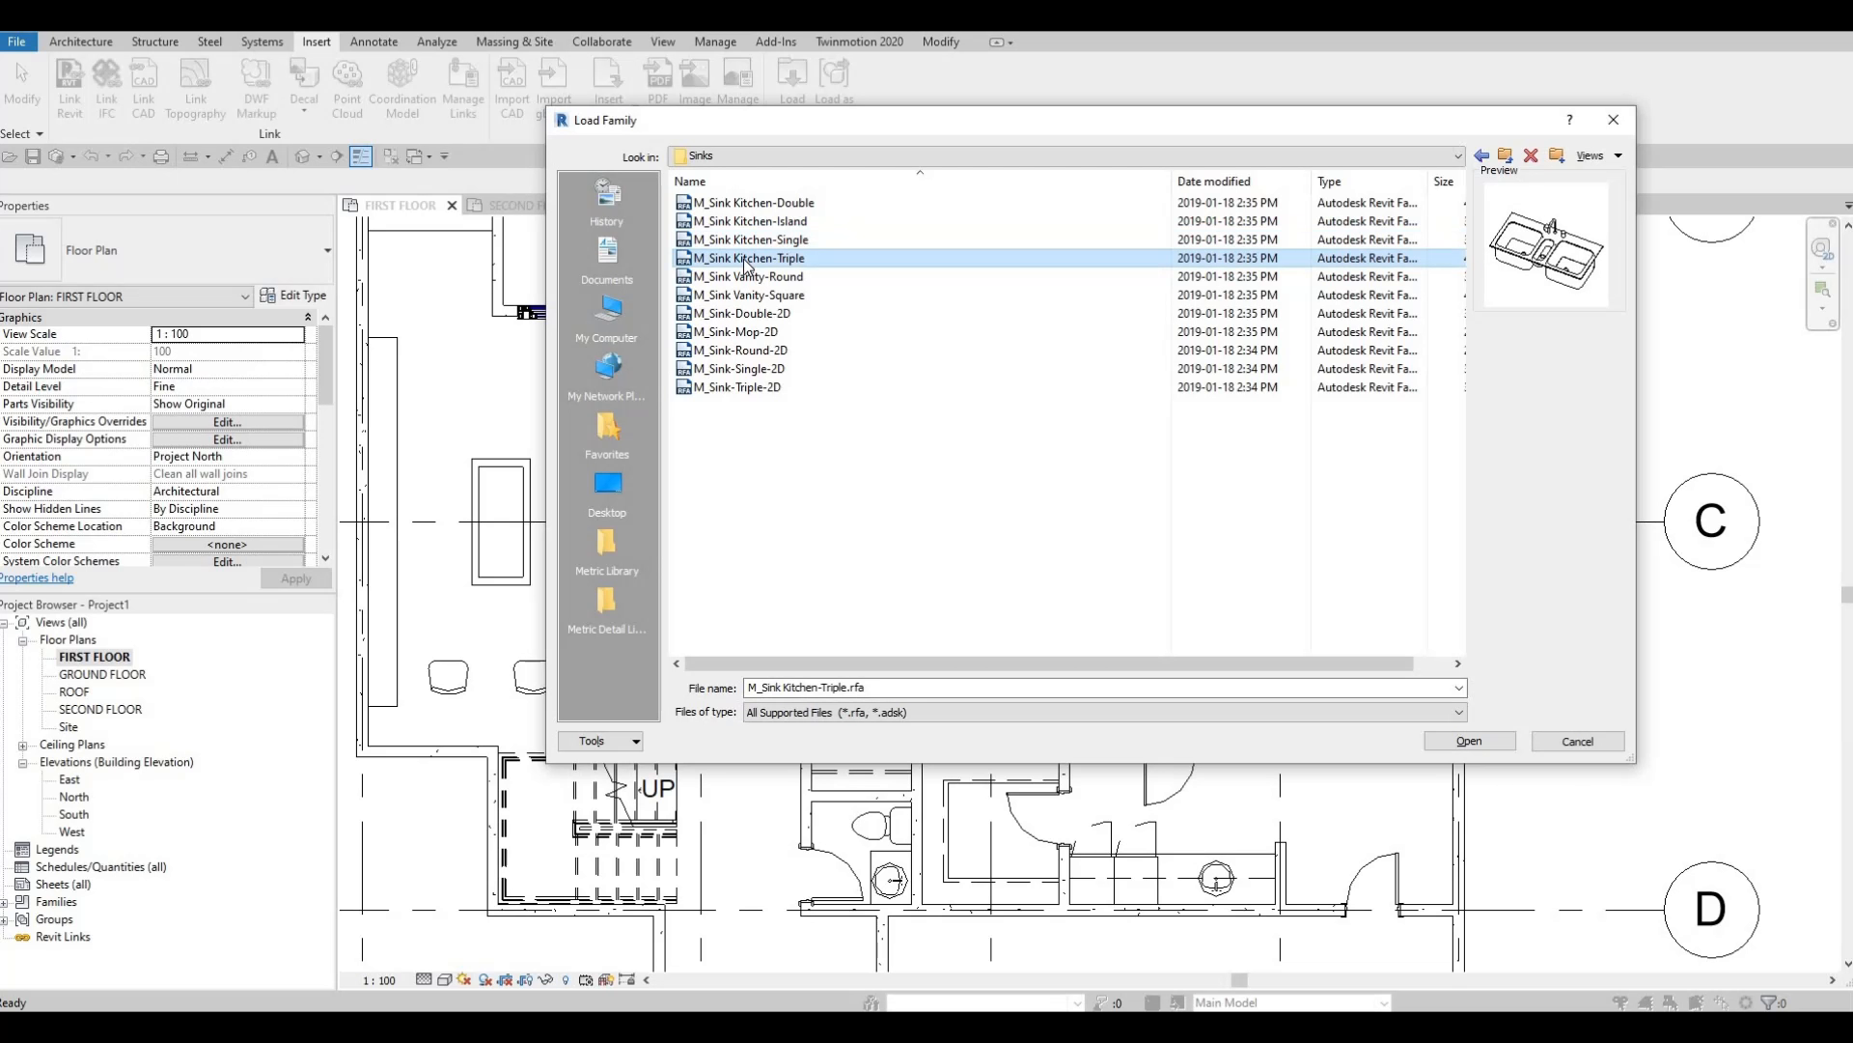
{"action": "left_click", "coordinate": [751, 205]}
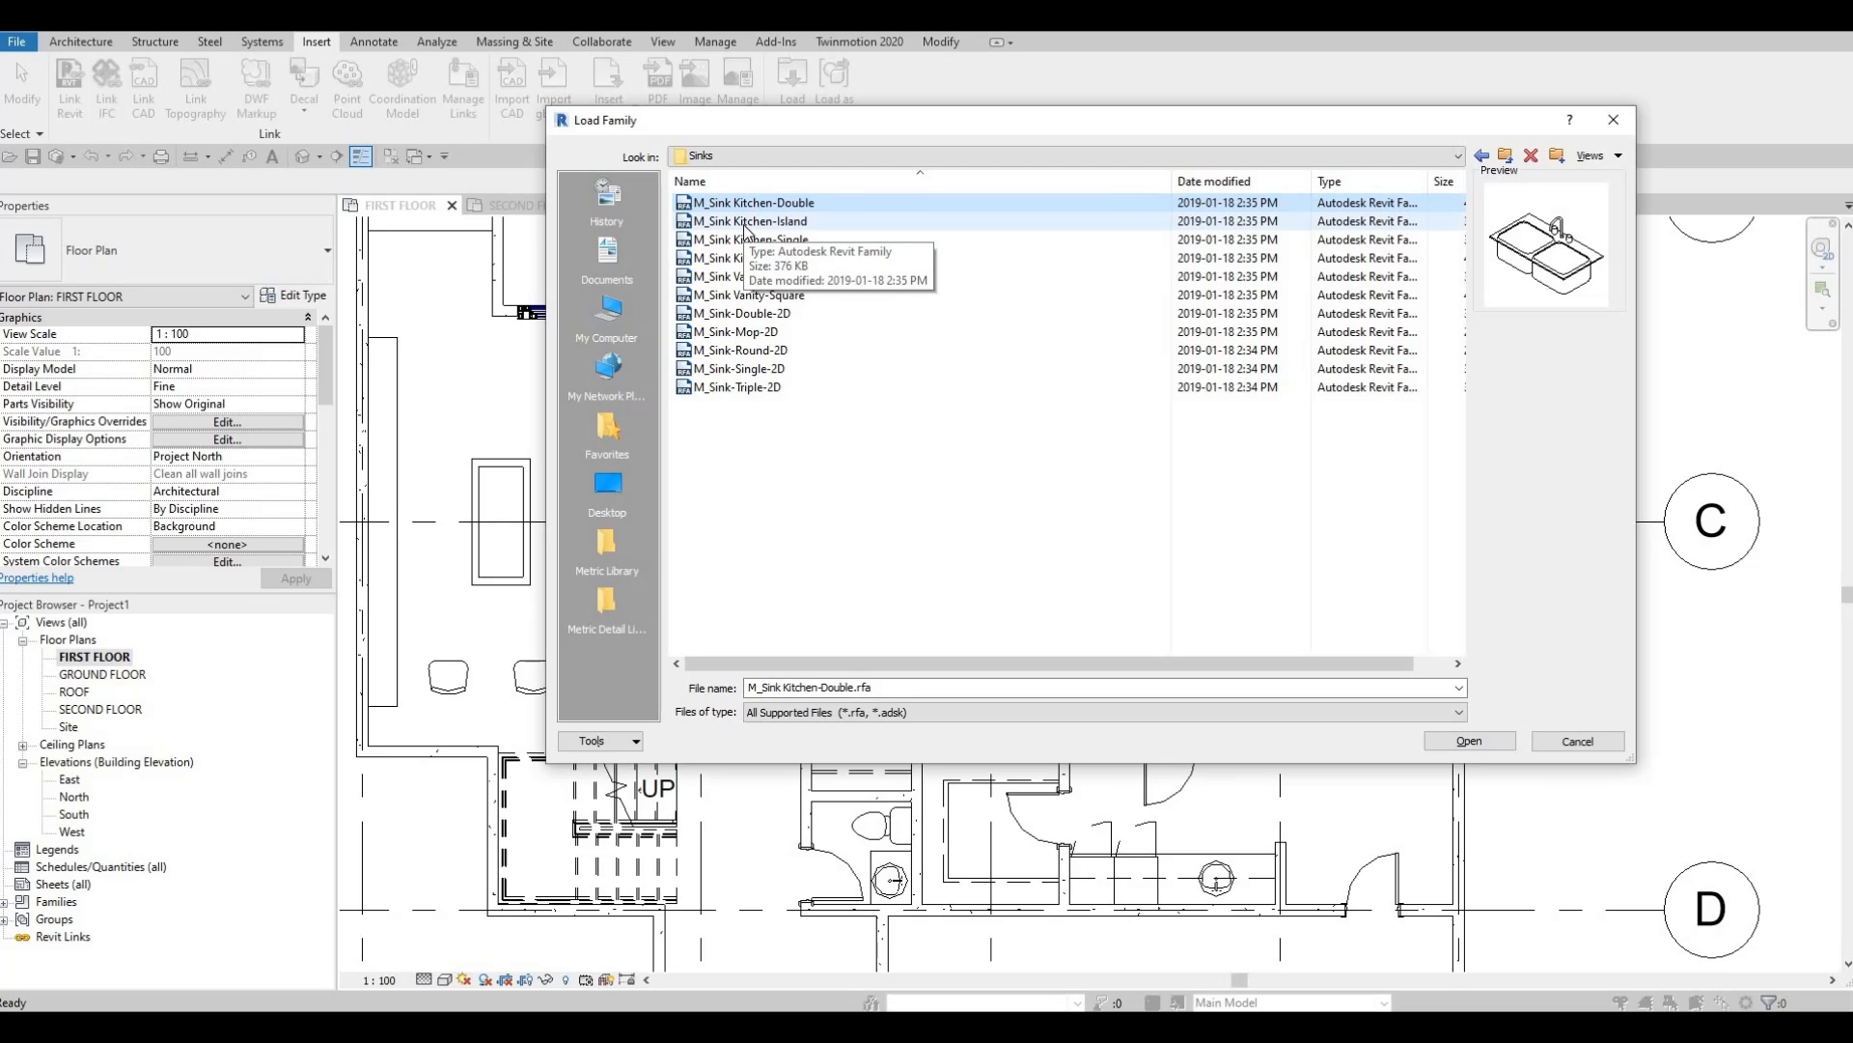
{"action": "left_click", "coordinate": [1469, 741]}
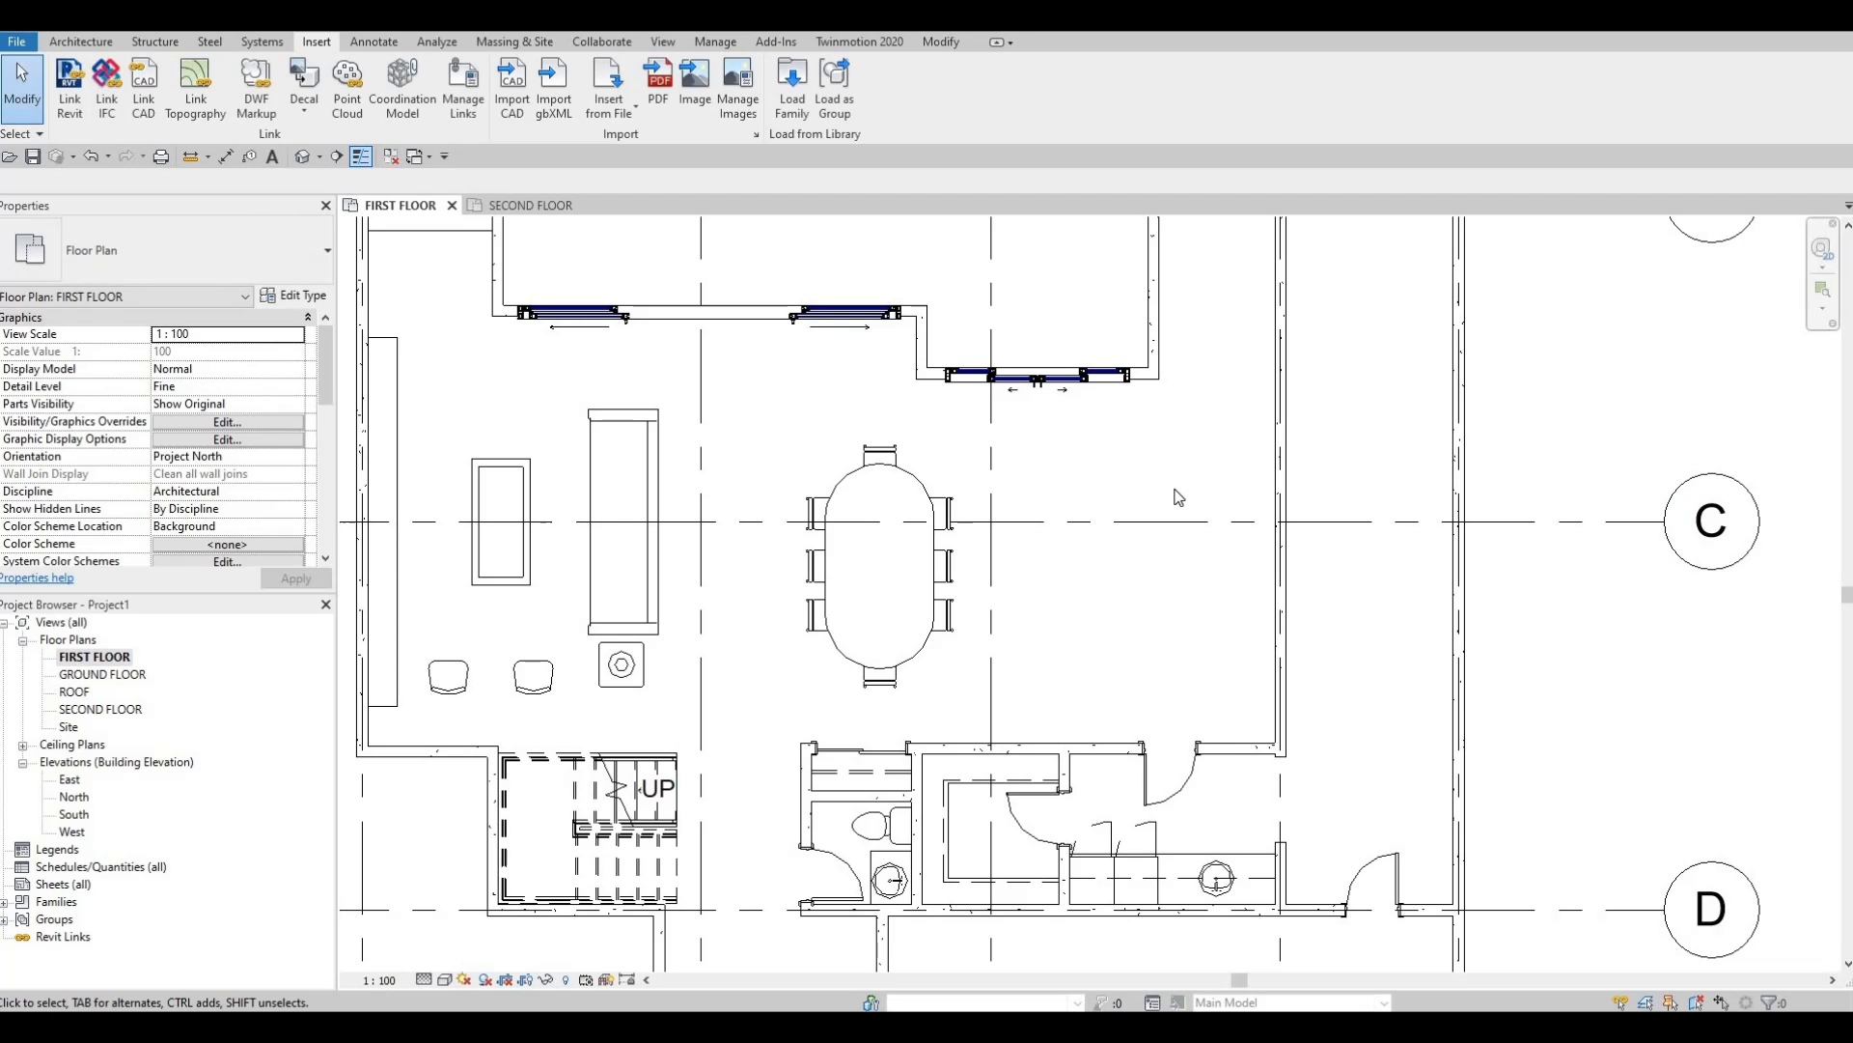
Use CM to place the double sink rotated along the right-hand wall above grid C, then select it.
{"action": "key", "text": "c"}
{"action": "key", "text": "m"}
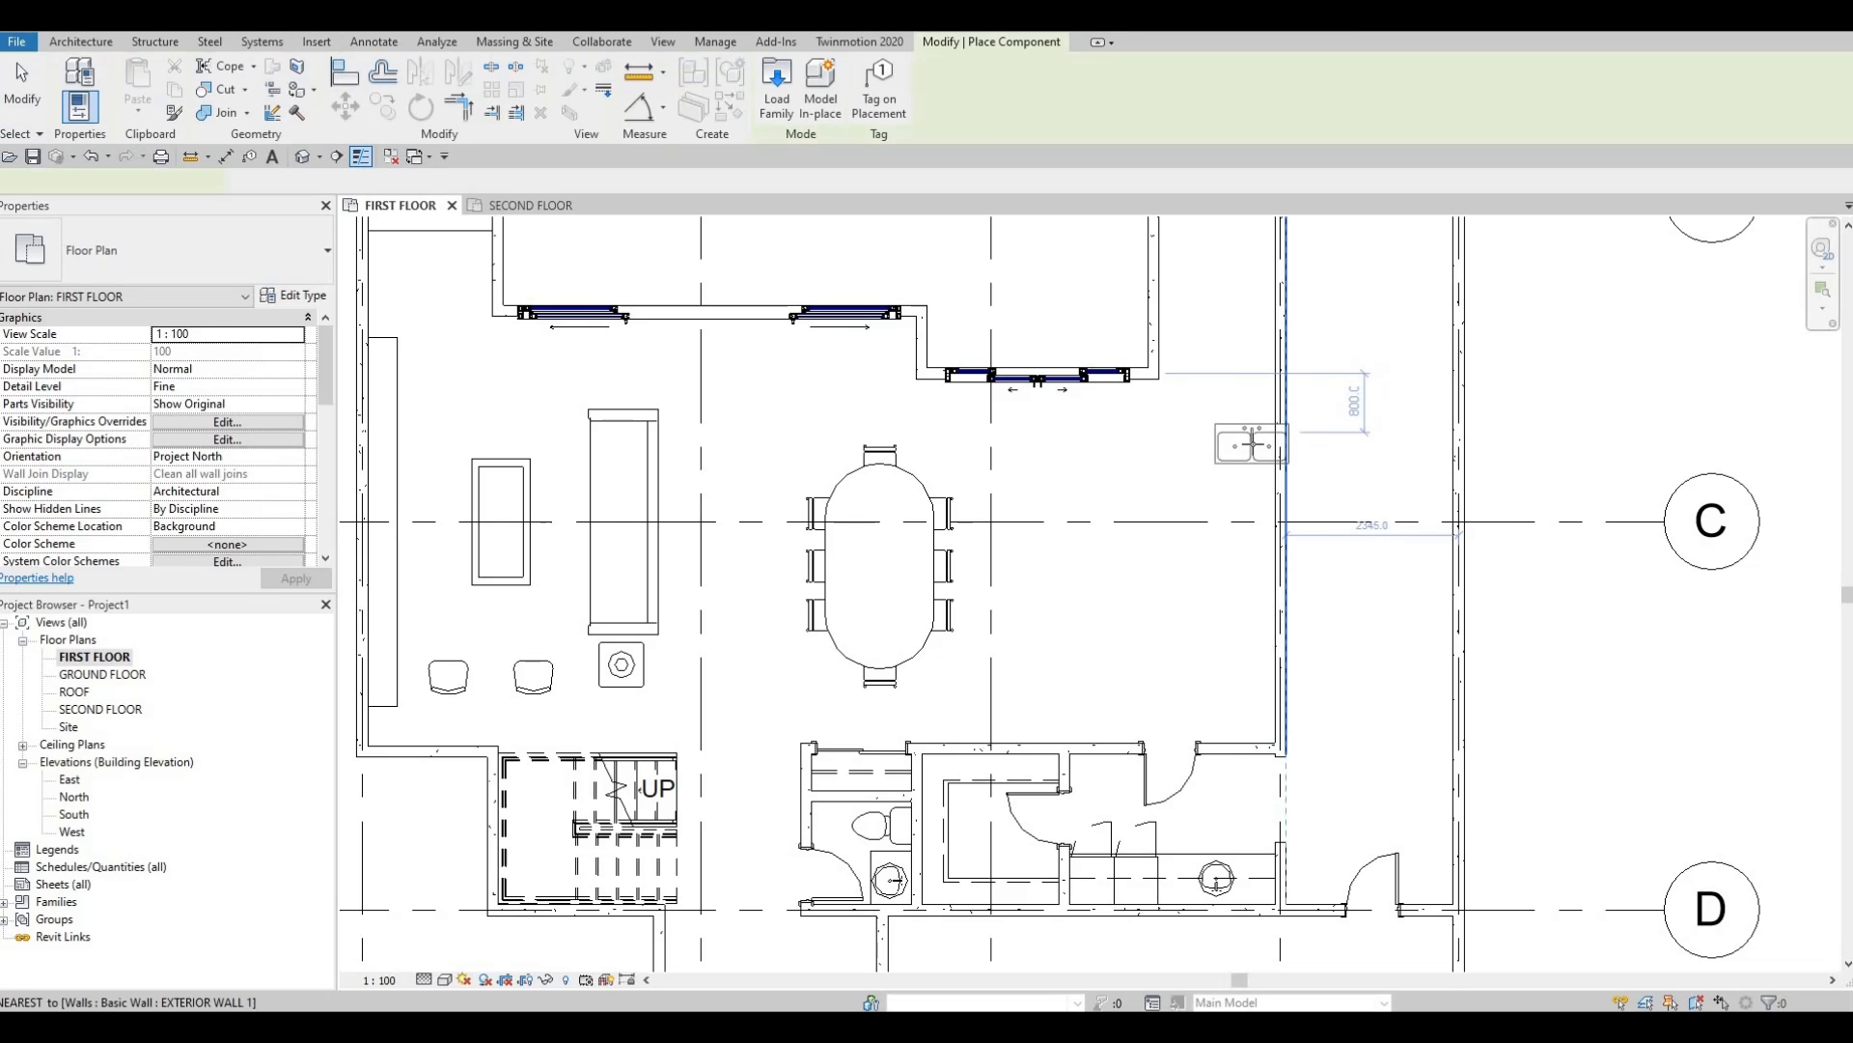
{"action": "key", "text": "space"}
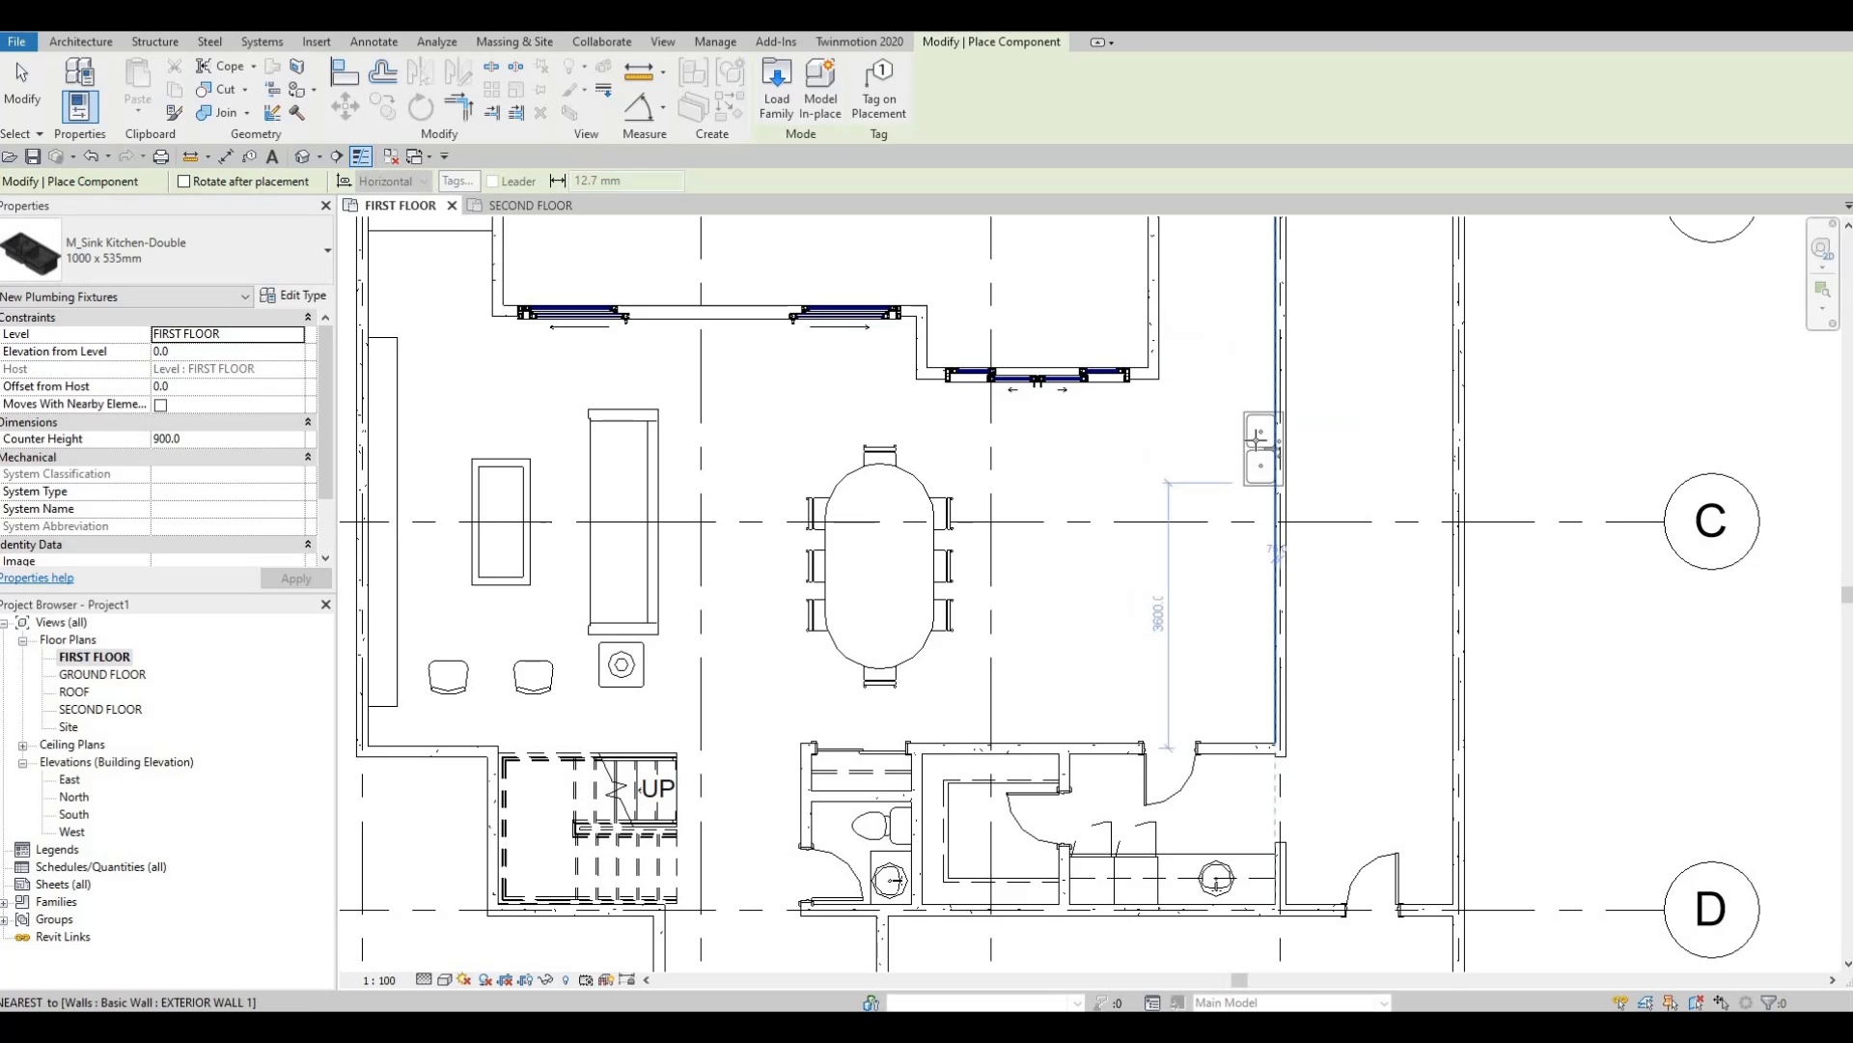
{"action": "scroll", "coordinate": [1250, 437], "scroll_direction": "up", "scroll_amount": 1}
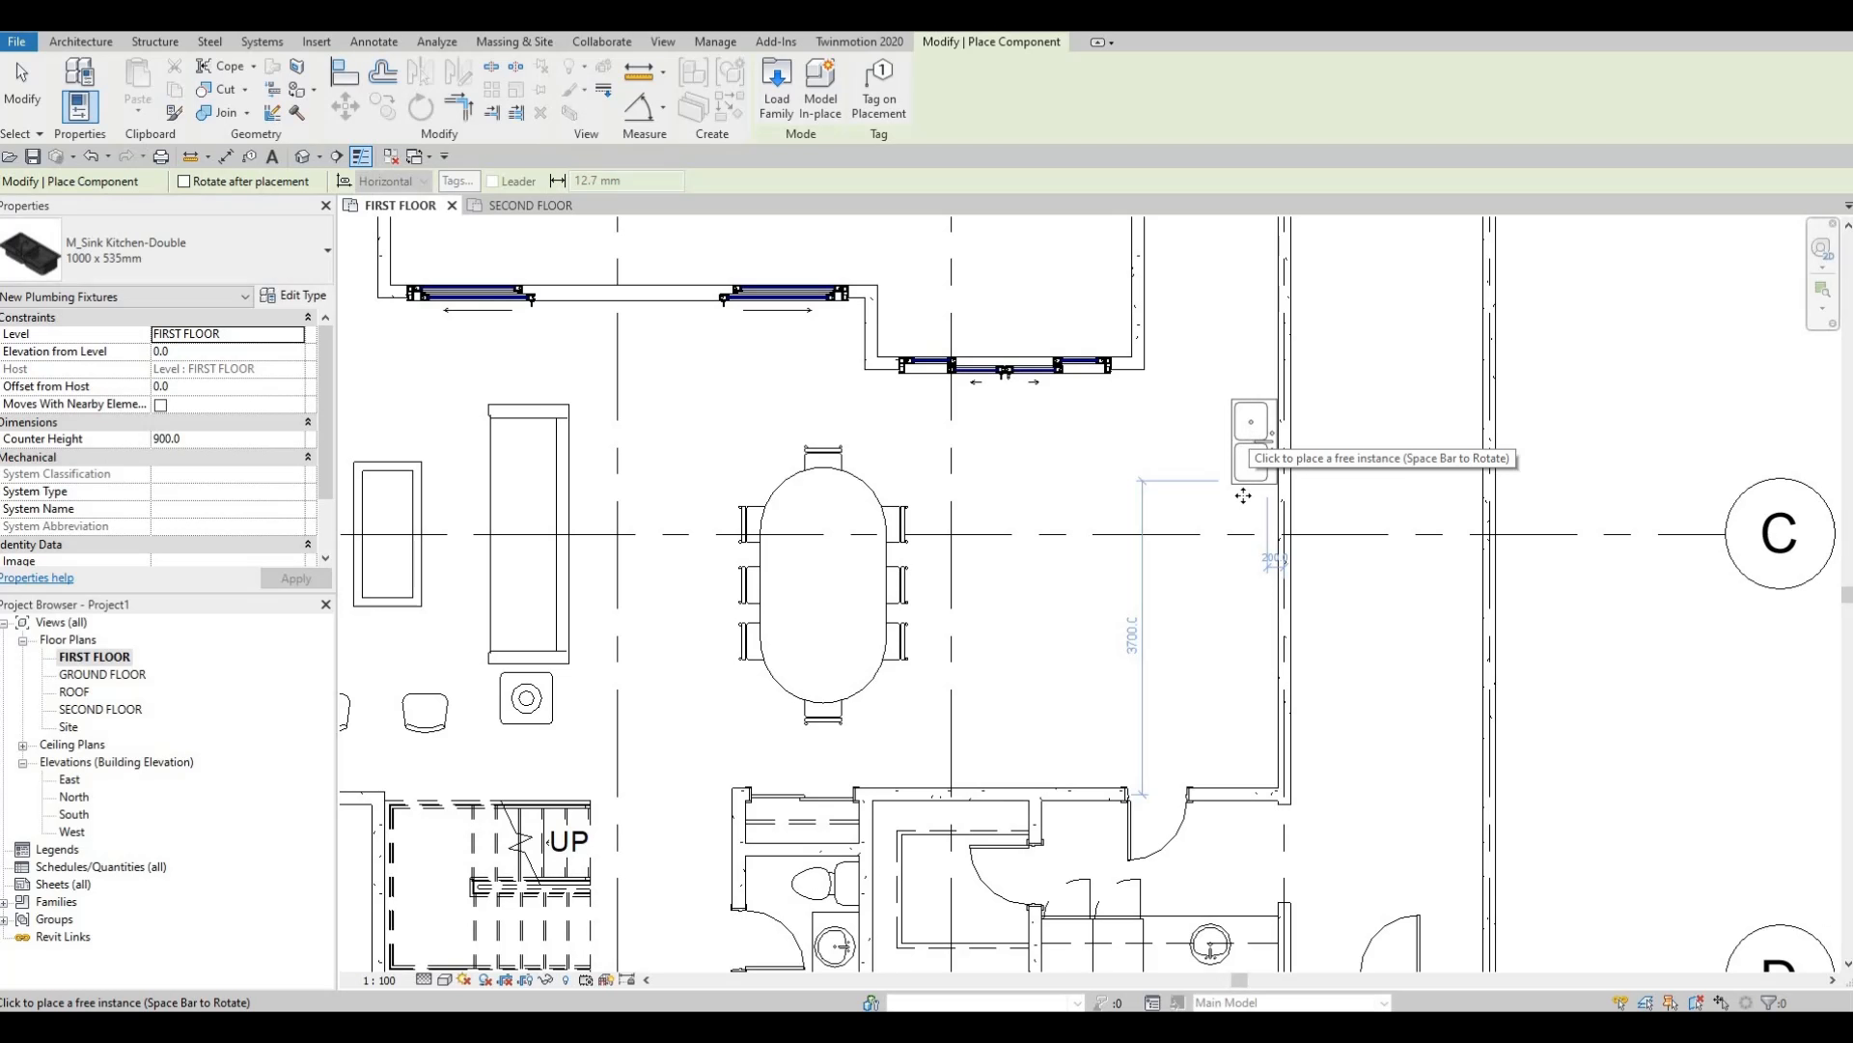
{"action": "left_click", "coordinate": [1245, 444]}
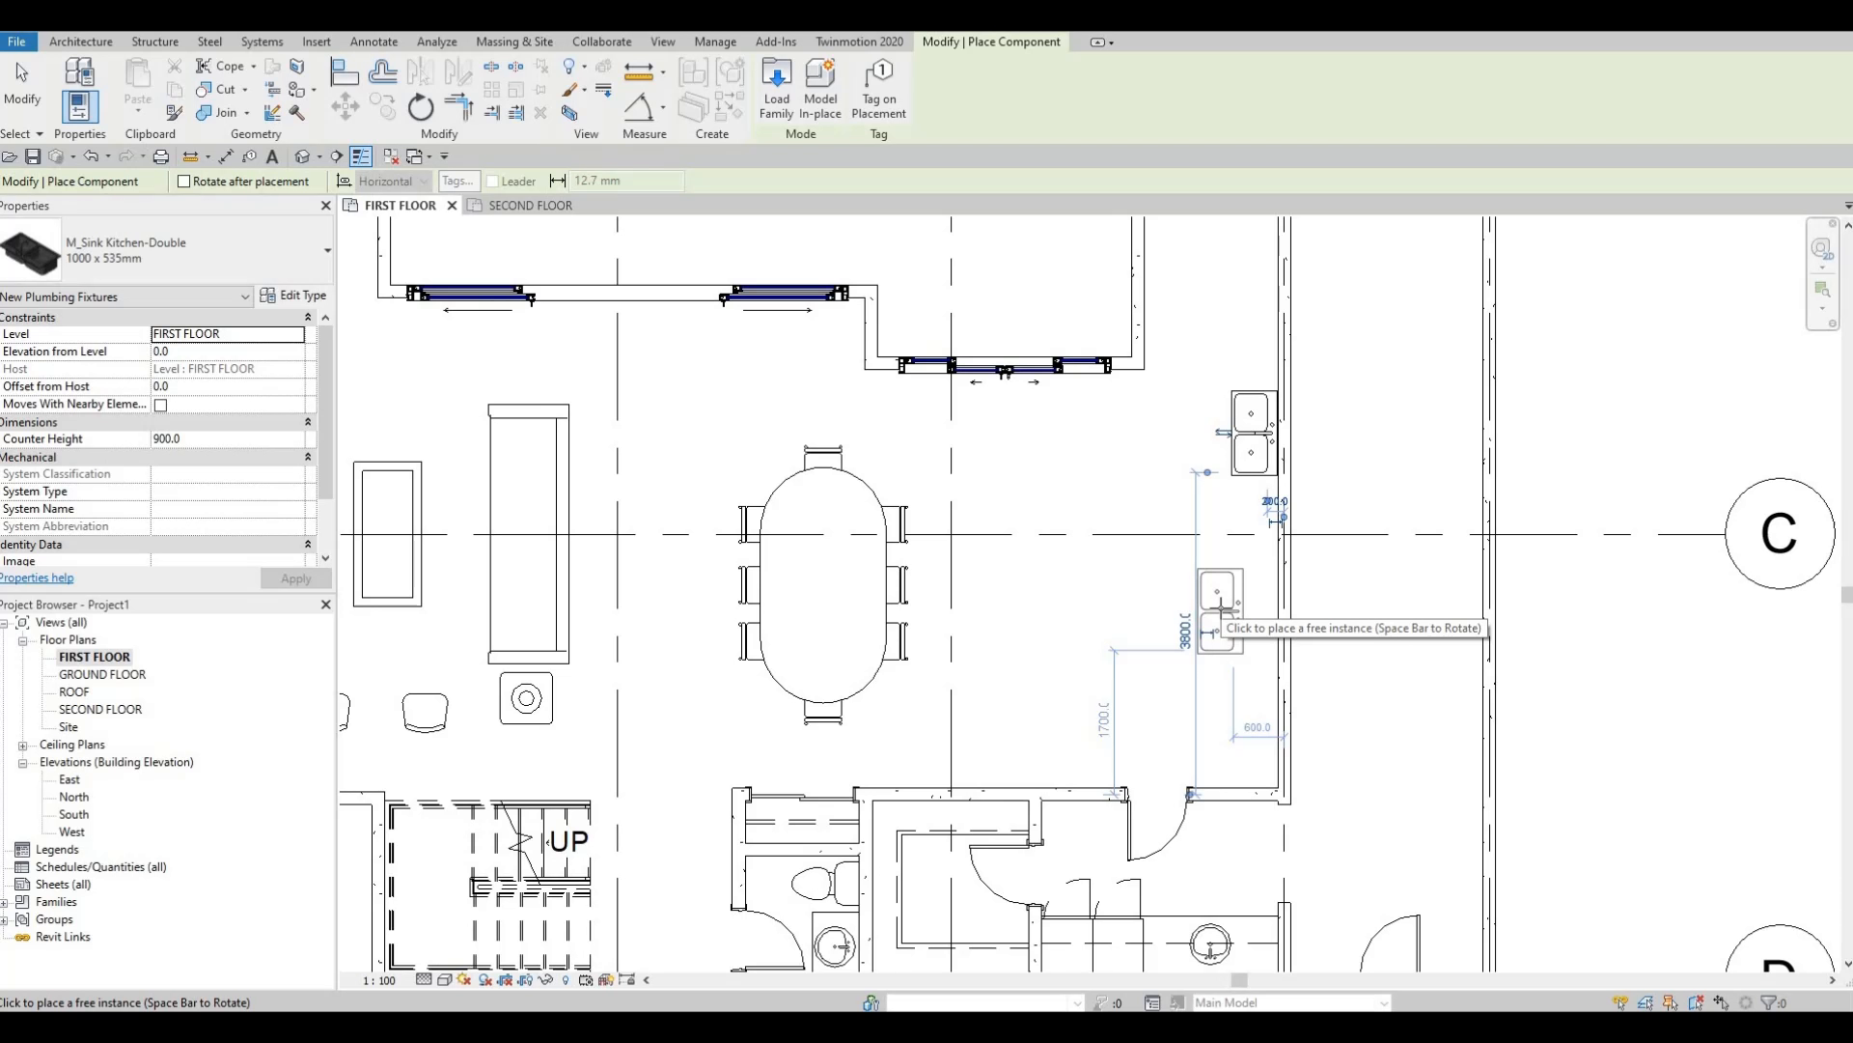
{"action": "key", "text": "Escape"}
{"action": "key", "text": "Escape"}
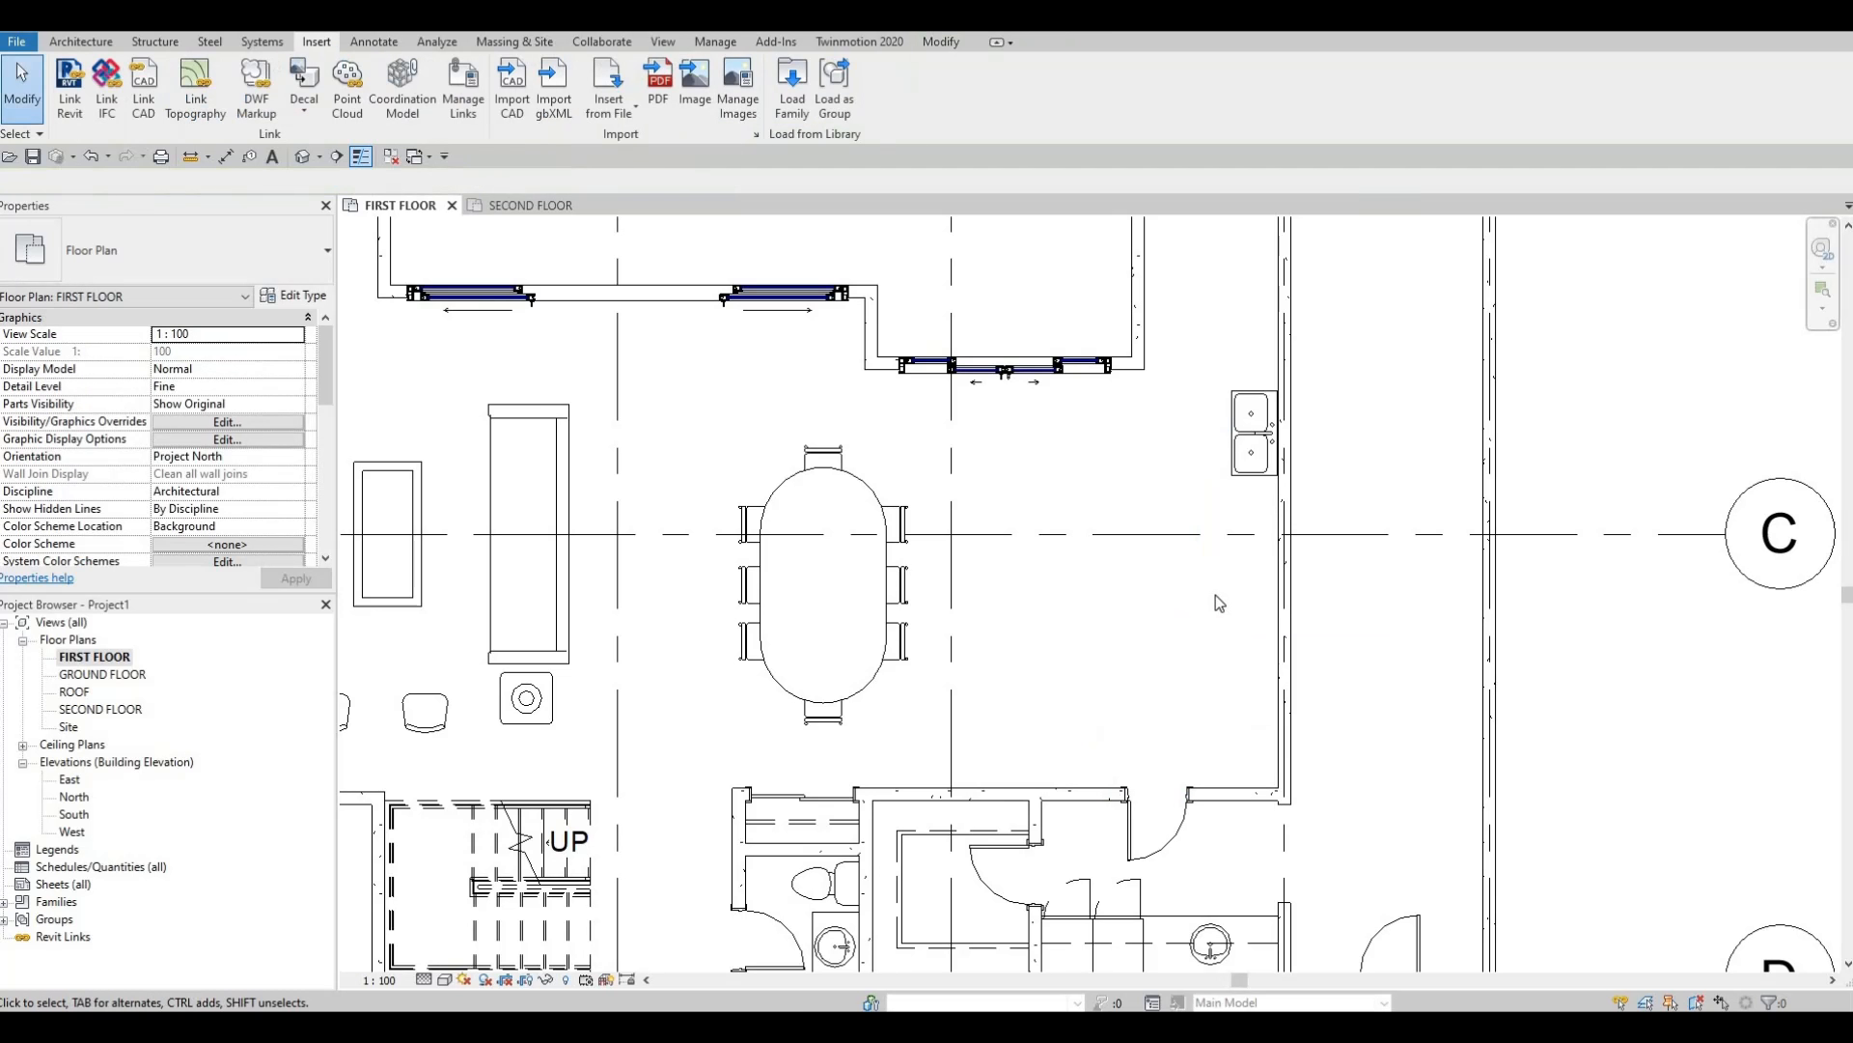
{"action": "scroll", "coordinate": [1251, 435], "scroll_direction": "up", "scroll_amount": 2}
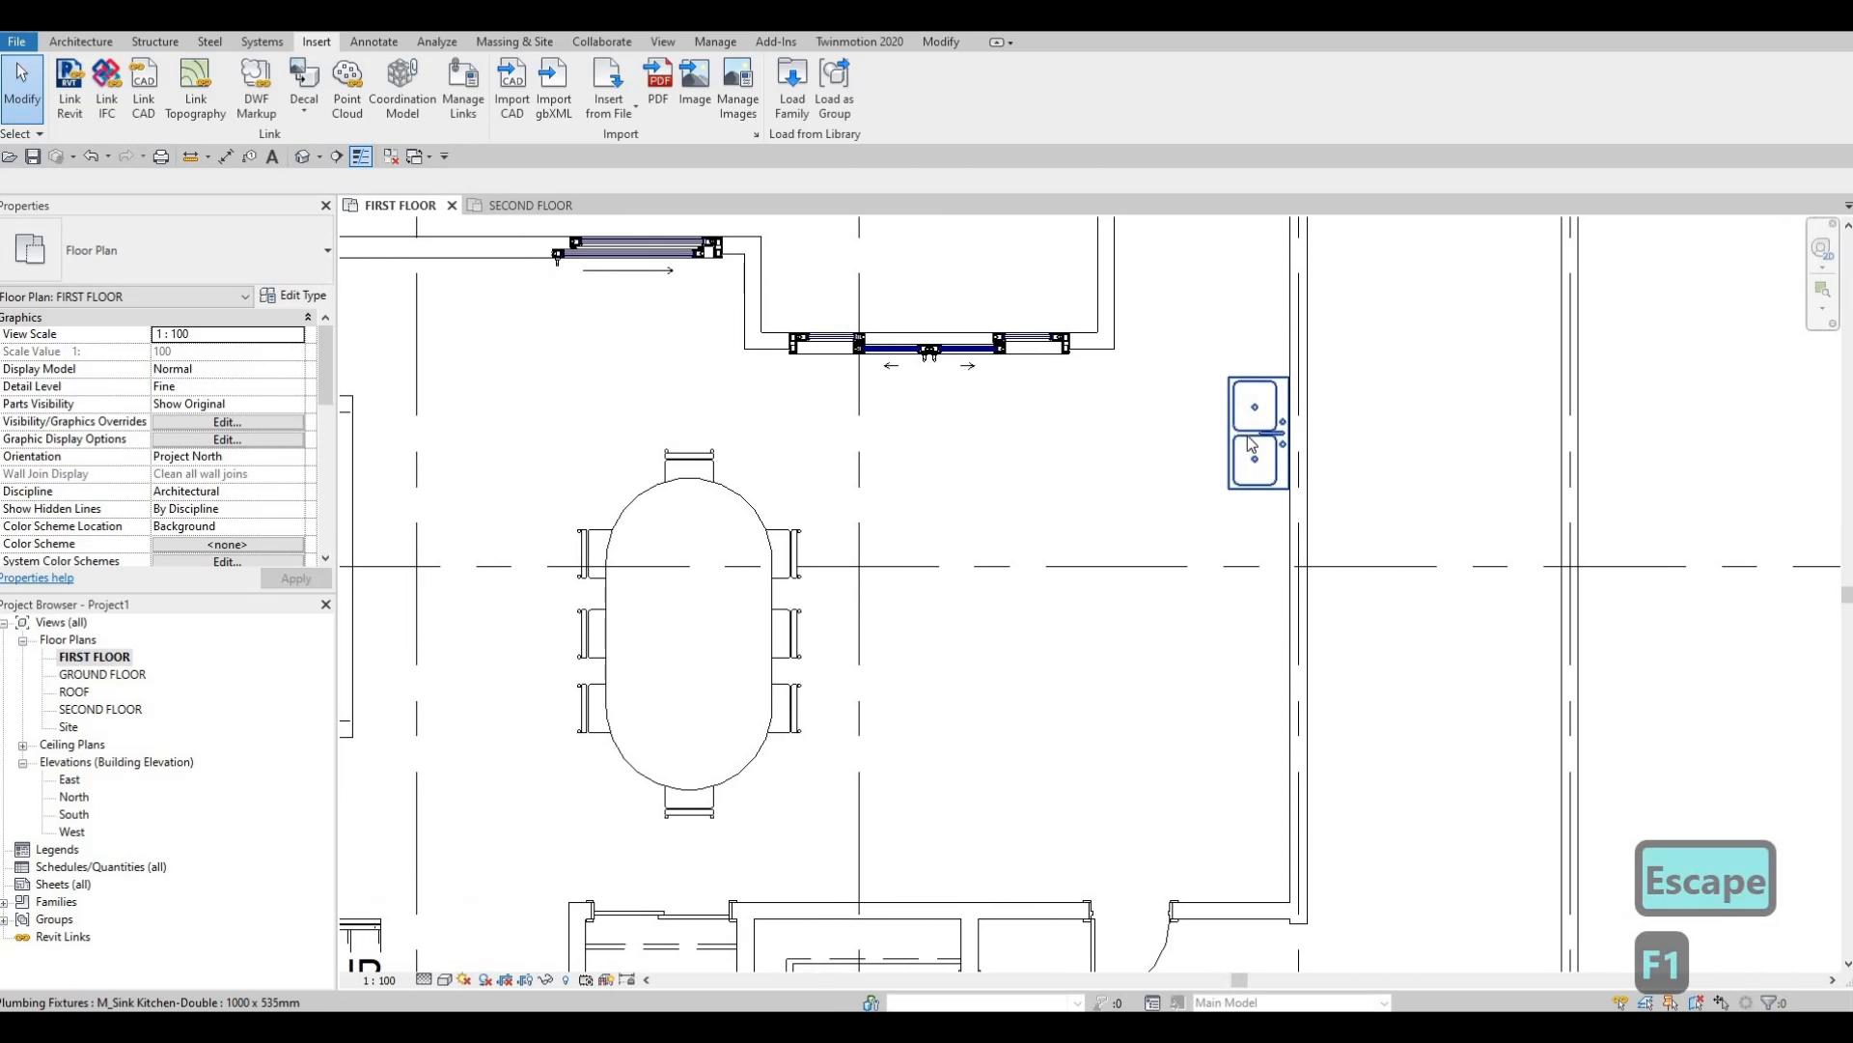
{"action": "left_click", "coordinate": [1255, 434]}
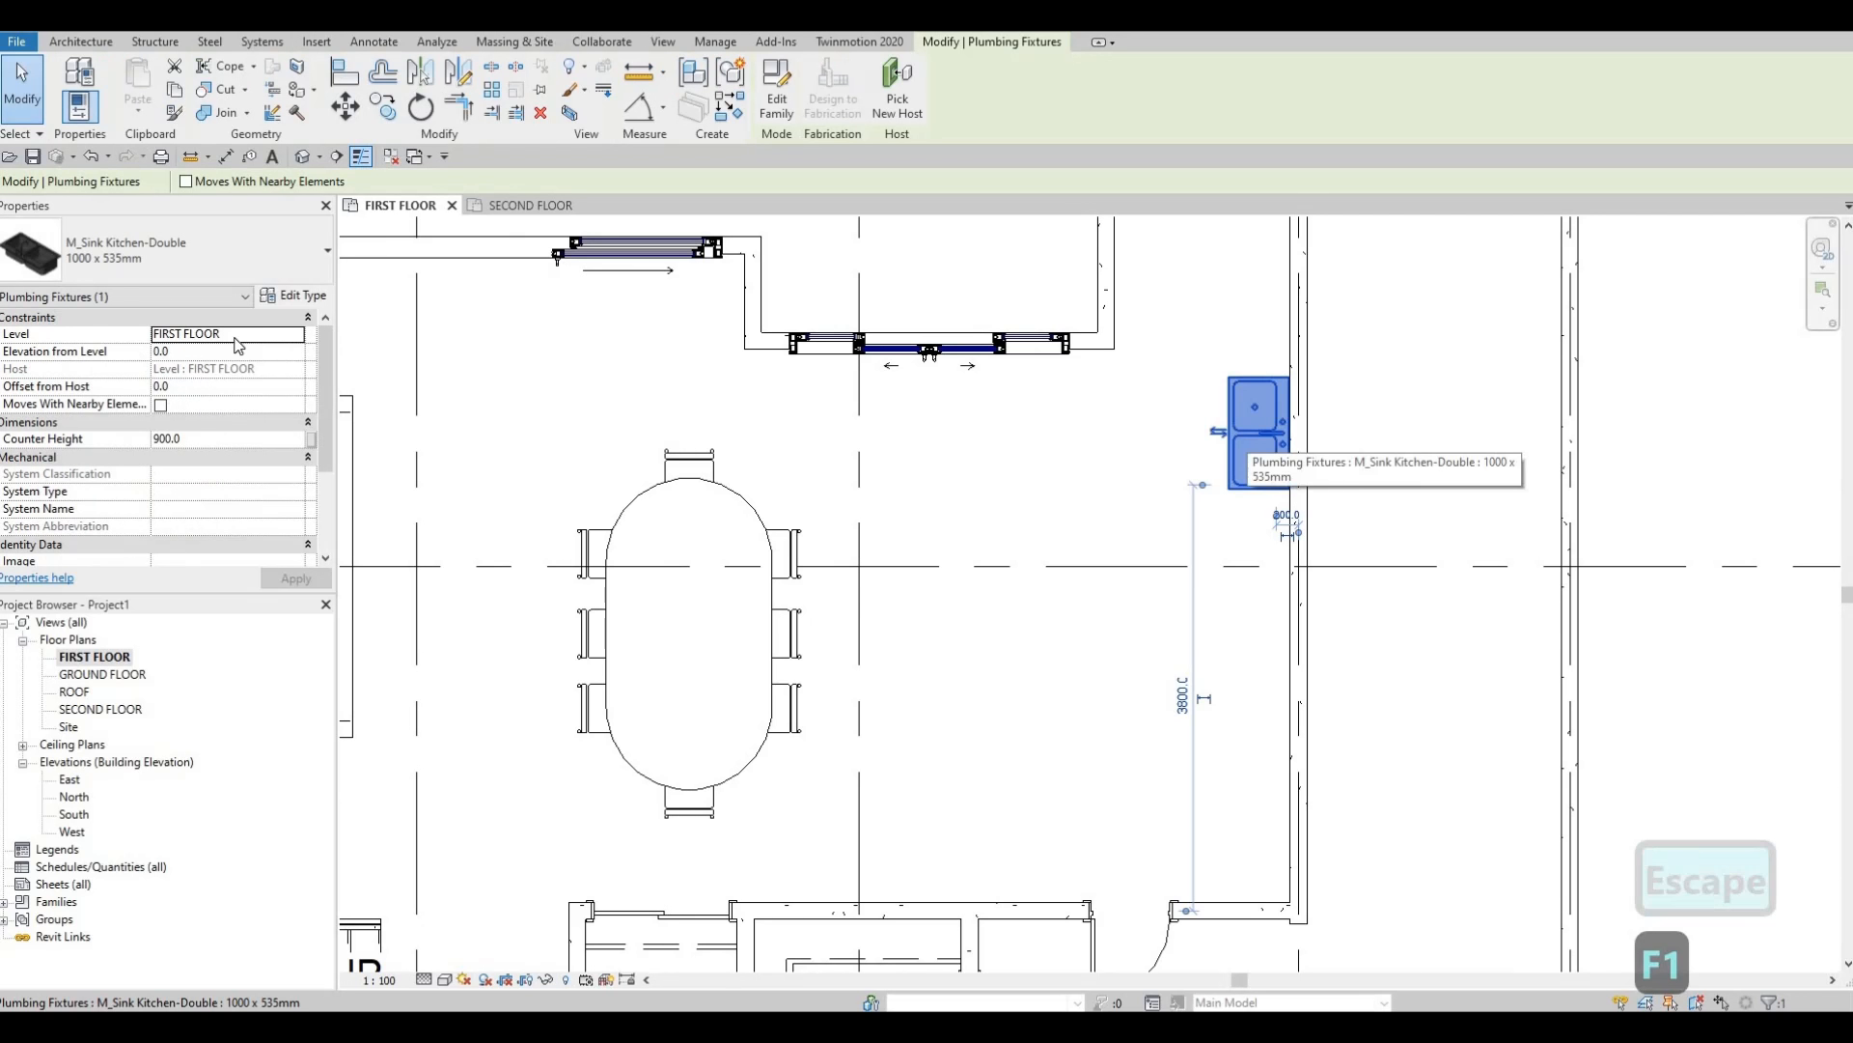
Change the M_Sink Kitchen-Double 1000 x 535mm type's Depth to 450 in Type Properties.
{"action": "left_click", "coordinate": [298, 296]}
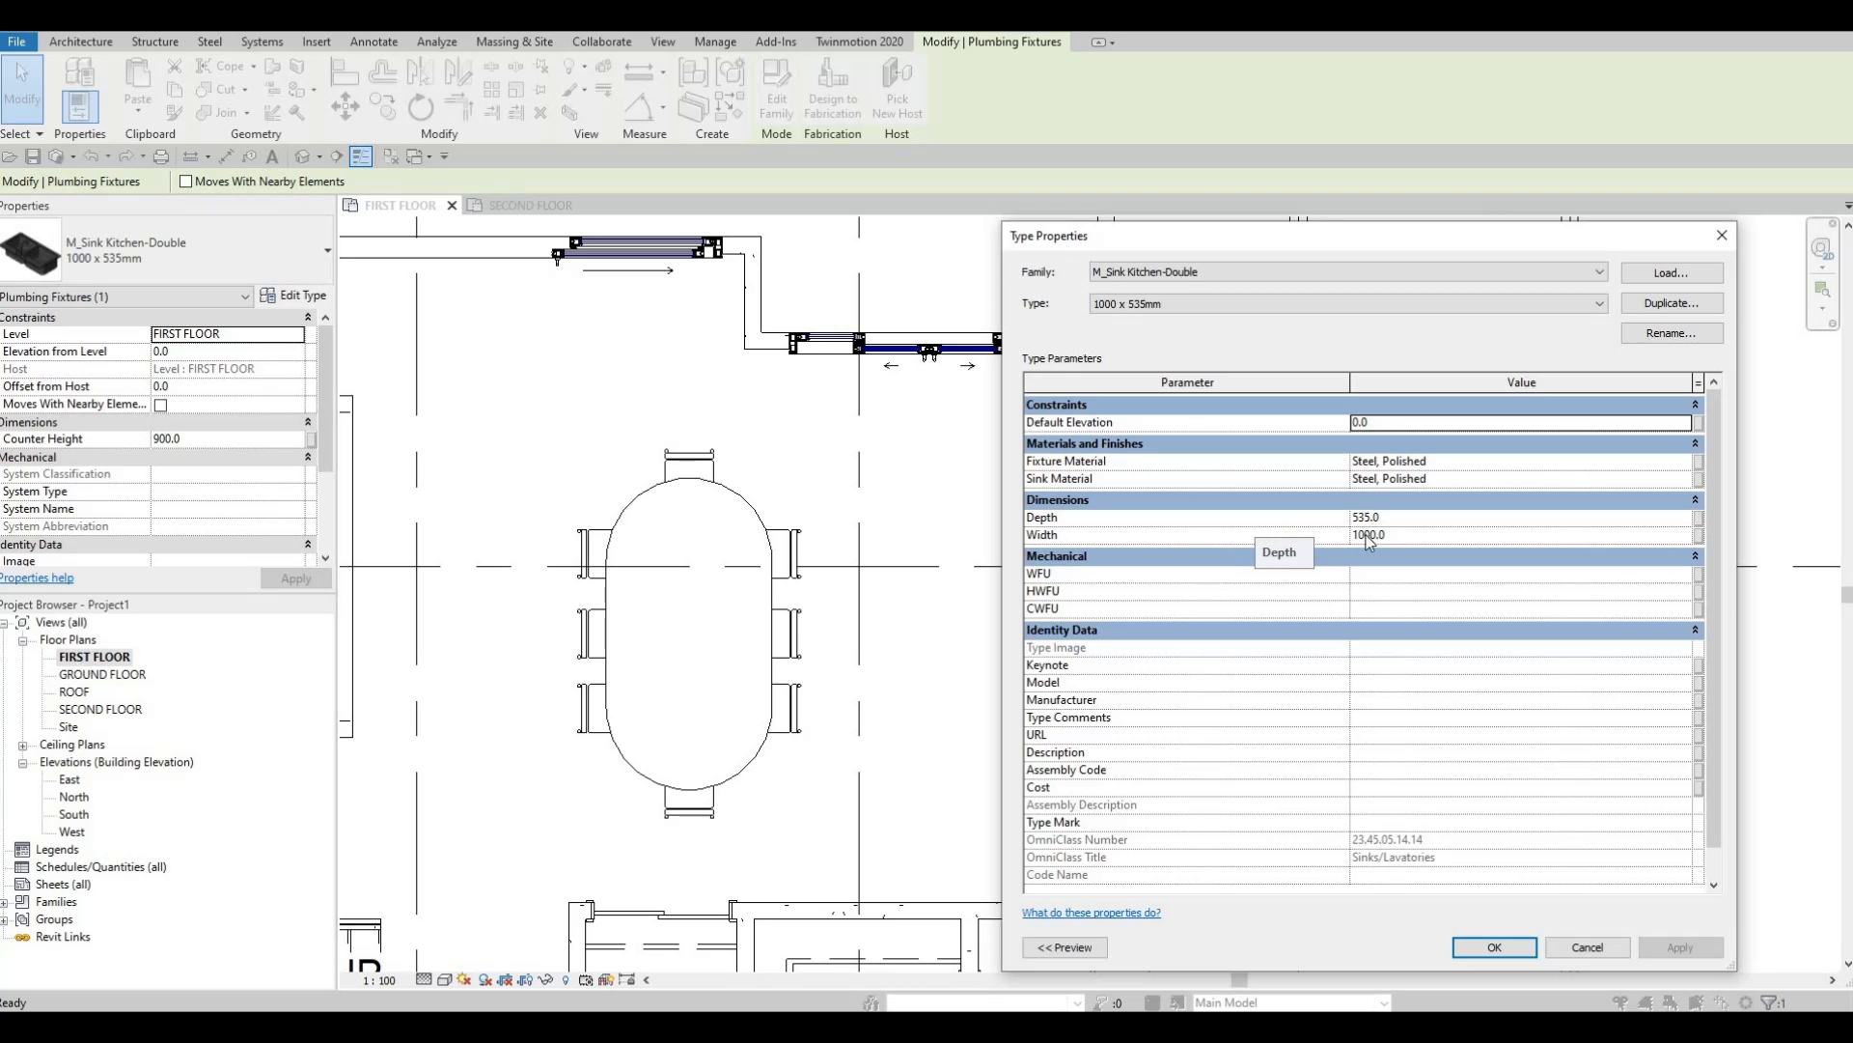
{"action": "left_click", "coordinate": [1431, 516]}
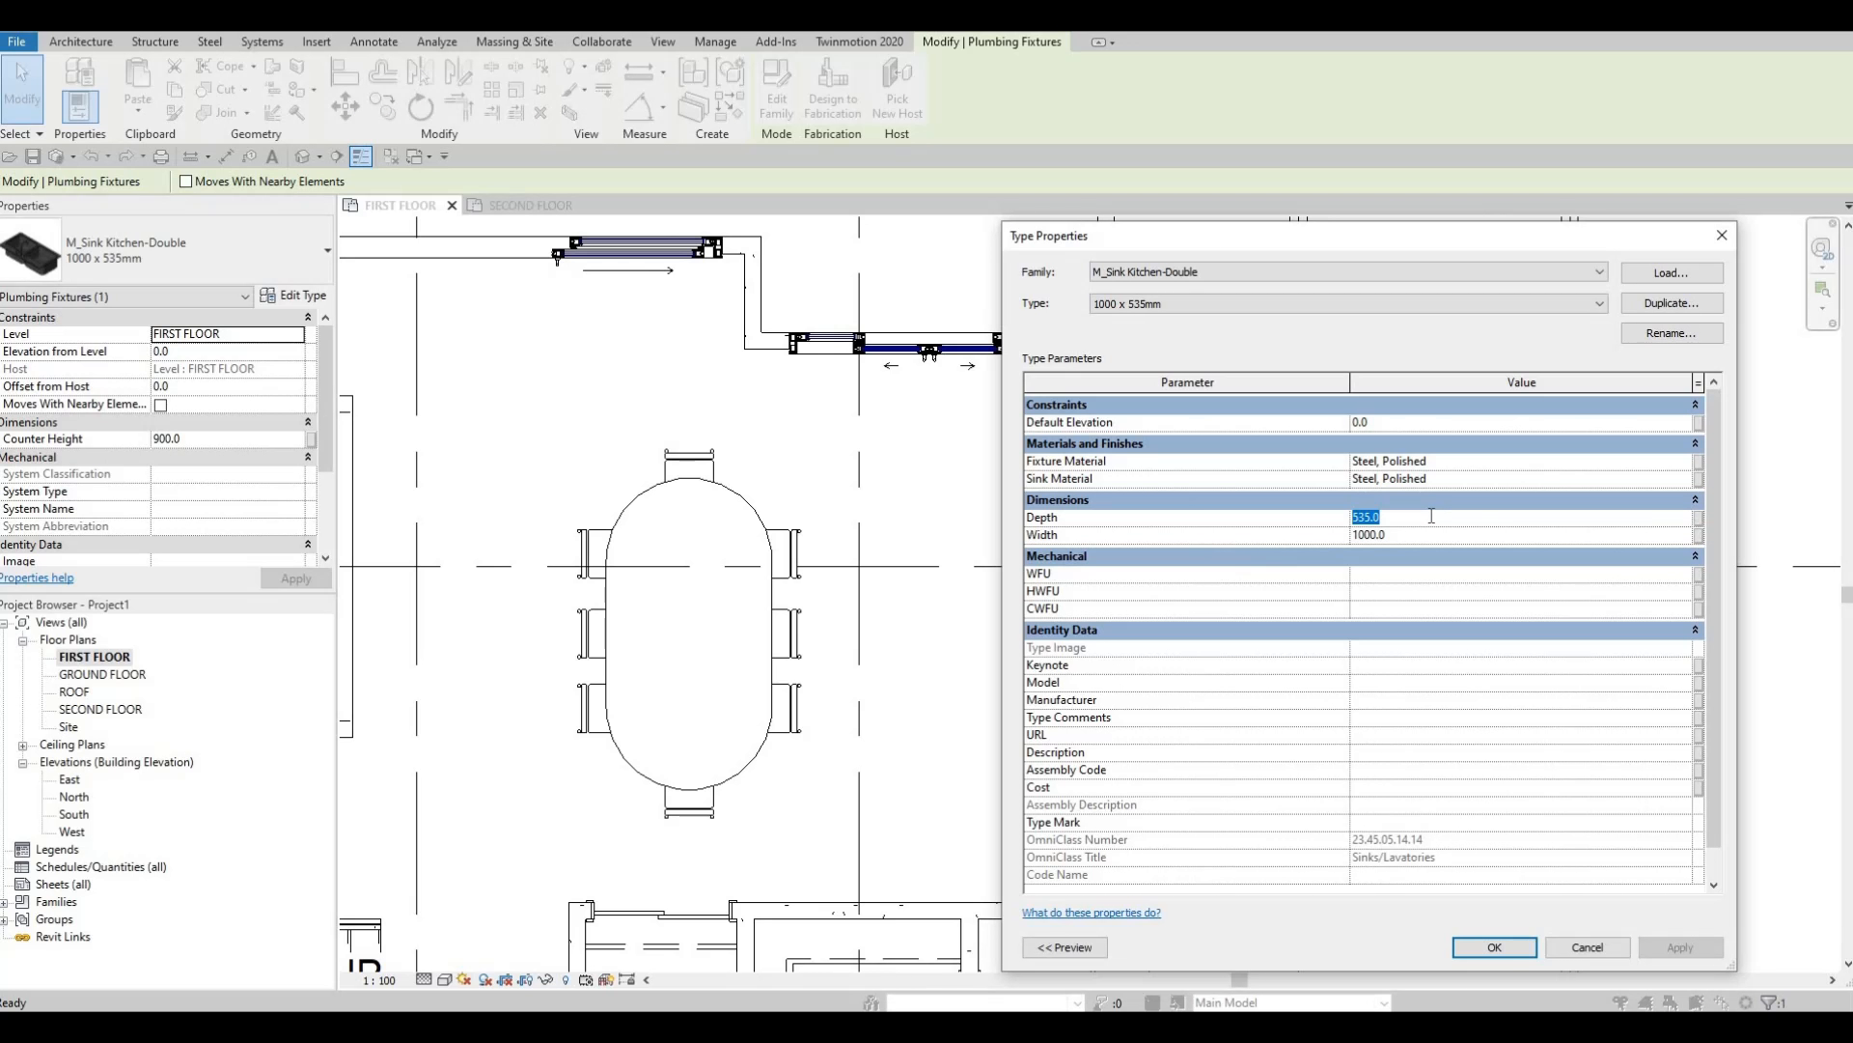
{"action": "type", "text": "4"}
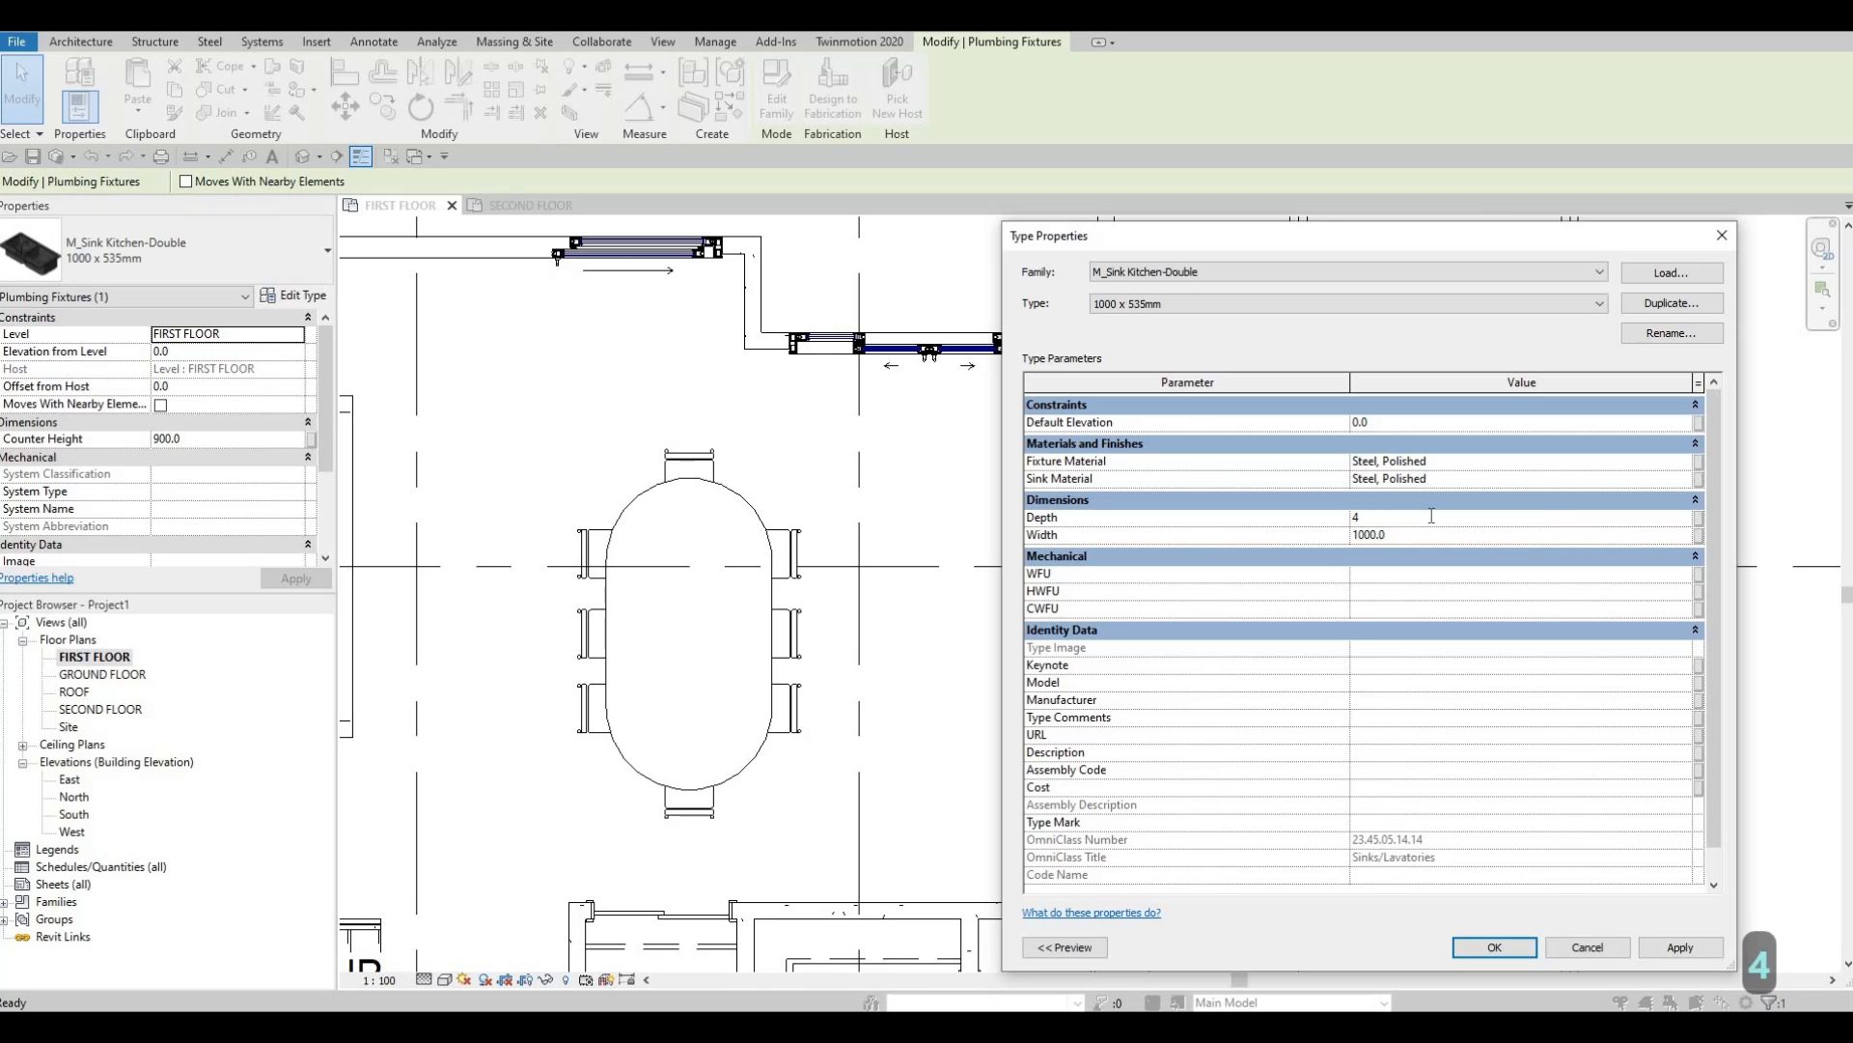
{"action": "type", "text": "52"}
{"action": "key", "text": "BackSpace"}
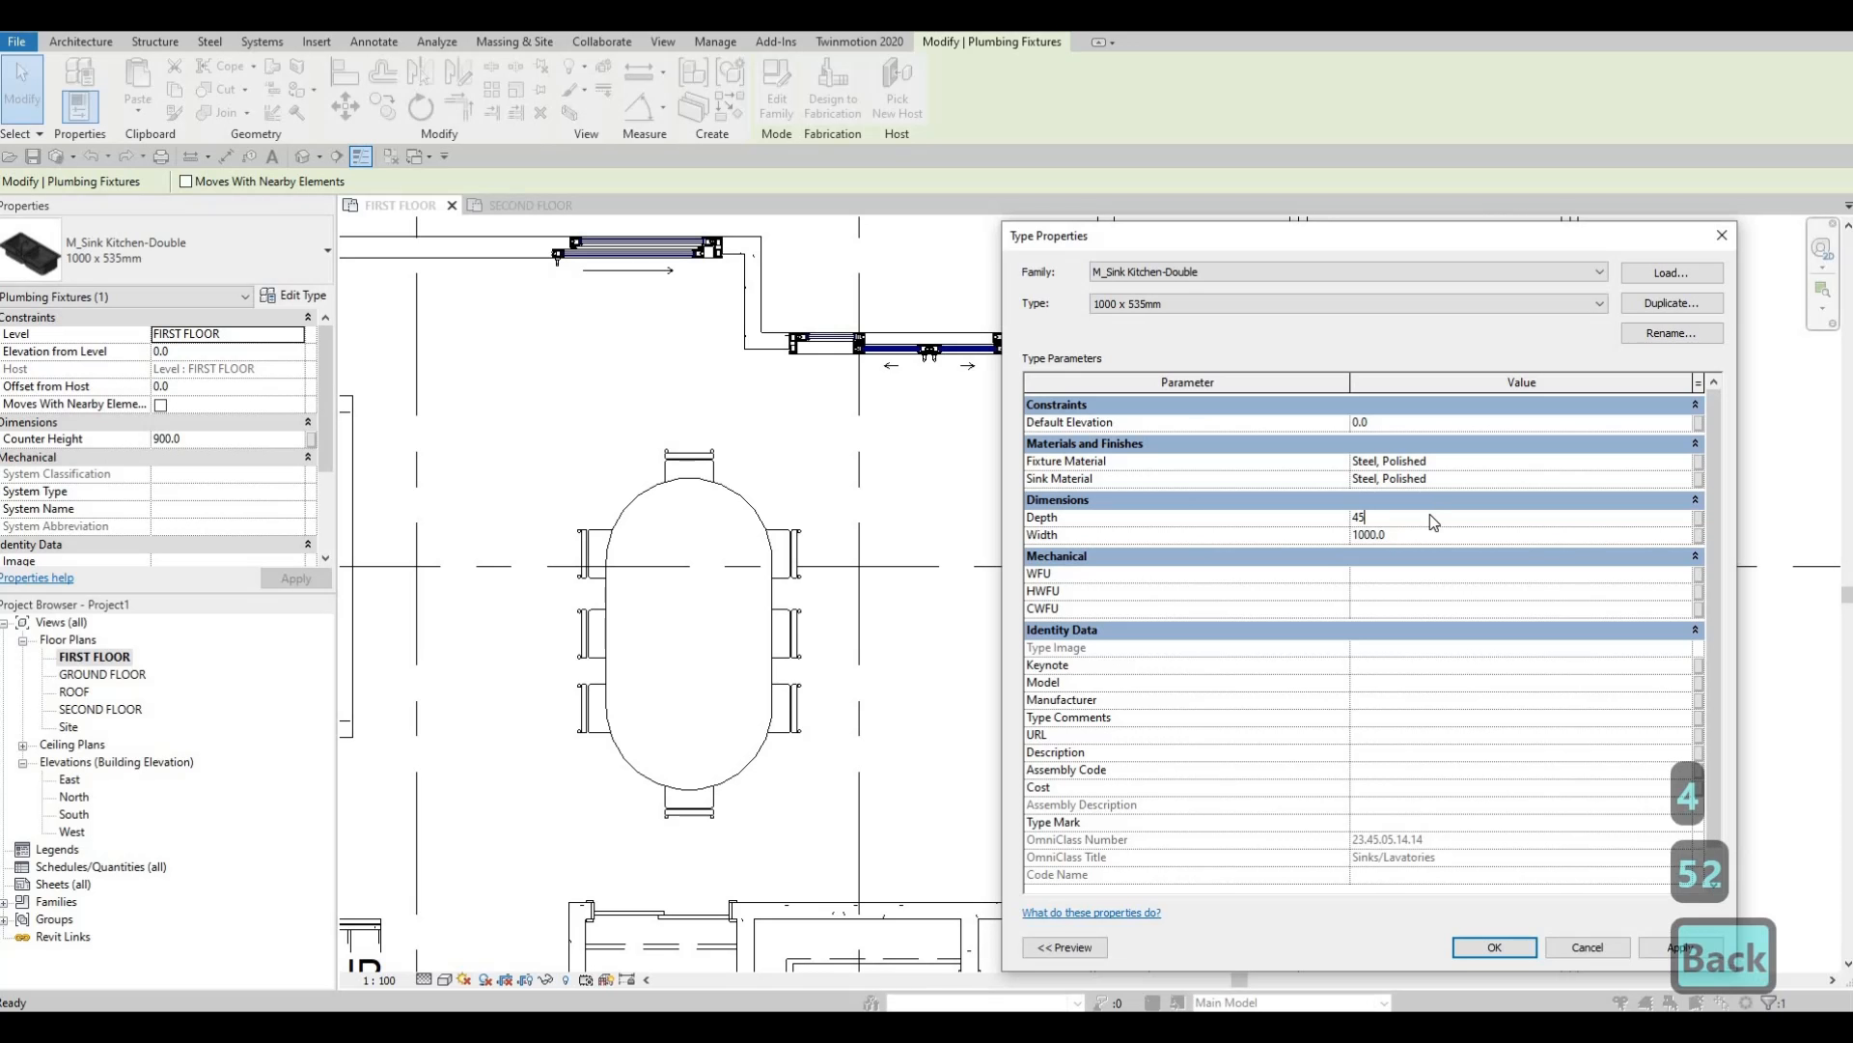
{"action": "type", "text": "0"}
{"action": "key", "text": "Return"}
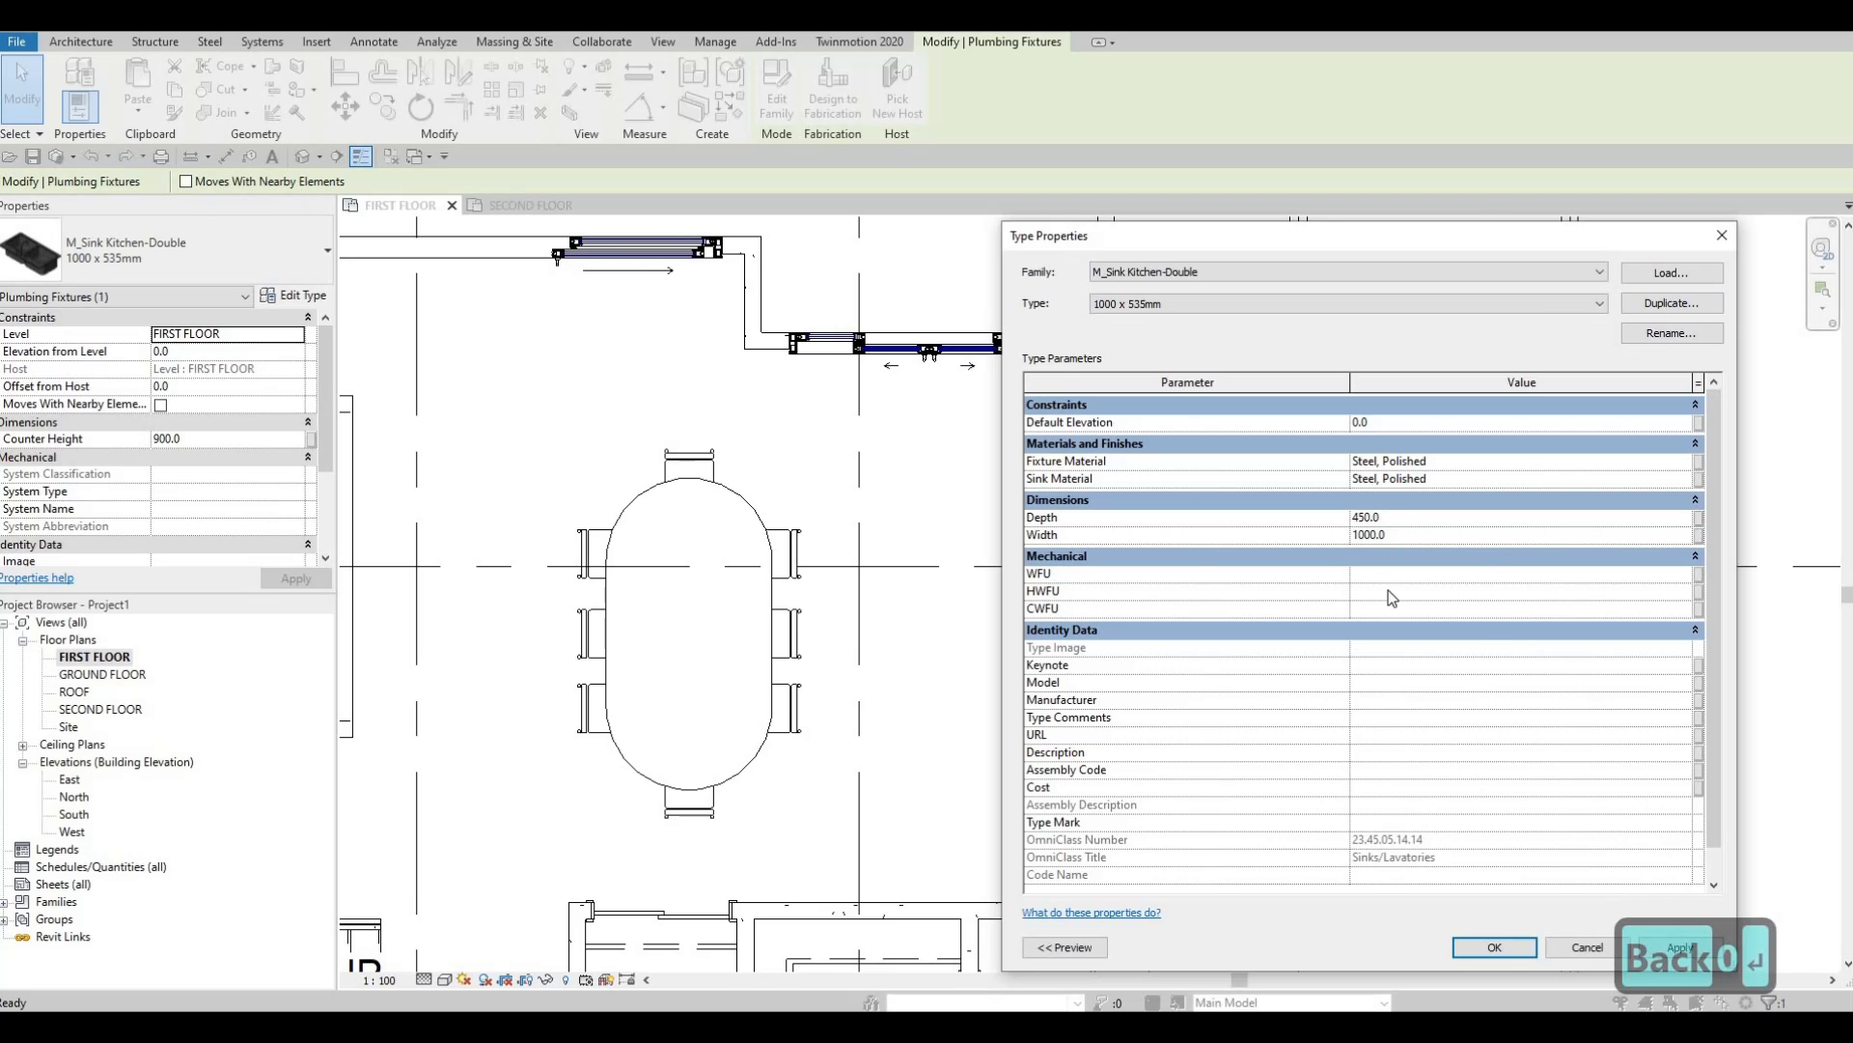
{"action": "left_click", "coordinate": [1494, 947]}
Drag the sink down to 3400 from the lower wall and test flipping its facing back and forth.
{"action": "middle_click_drag", "start_coordinate": [1205, 621], "coordinate": [1252, 473]}
{"action": "scroll", "coordinate": [1252, 473], "scroll_direction": "up", "scroll_amount": 1}
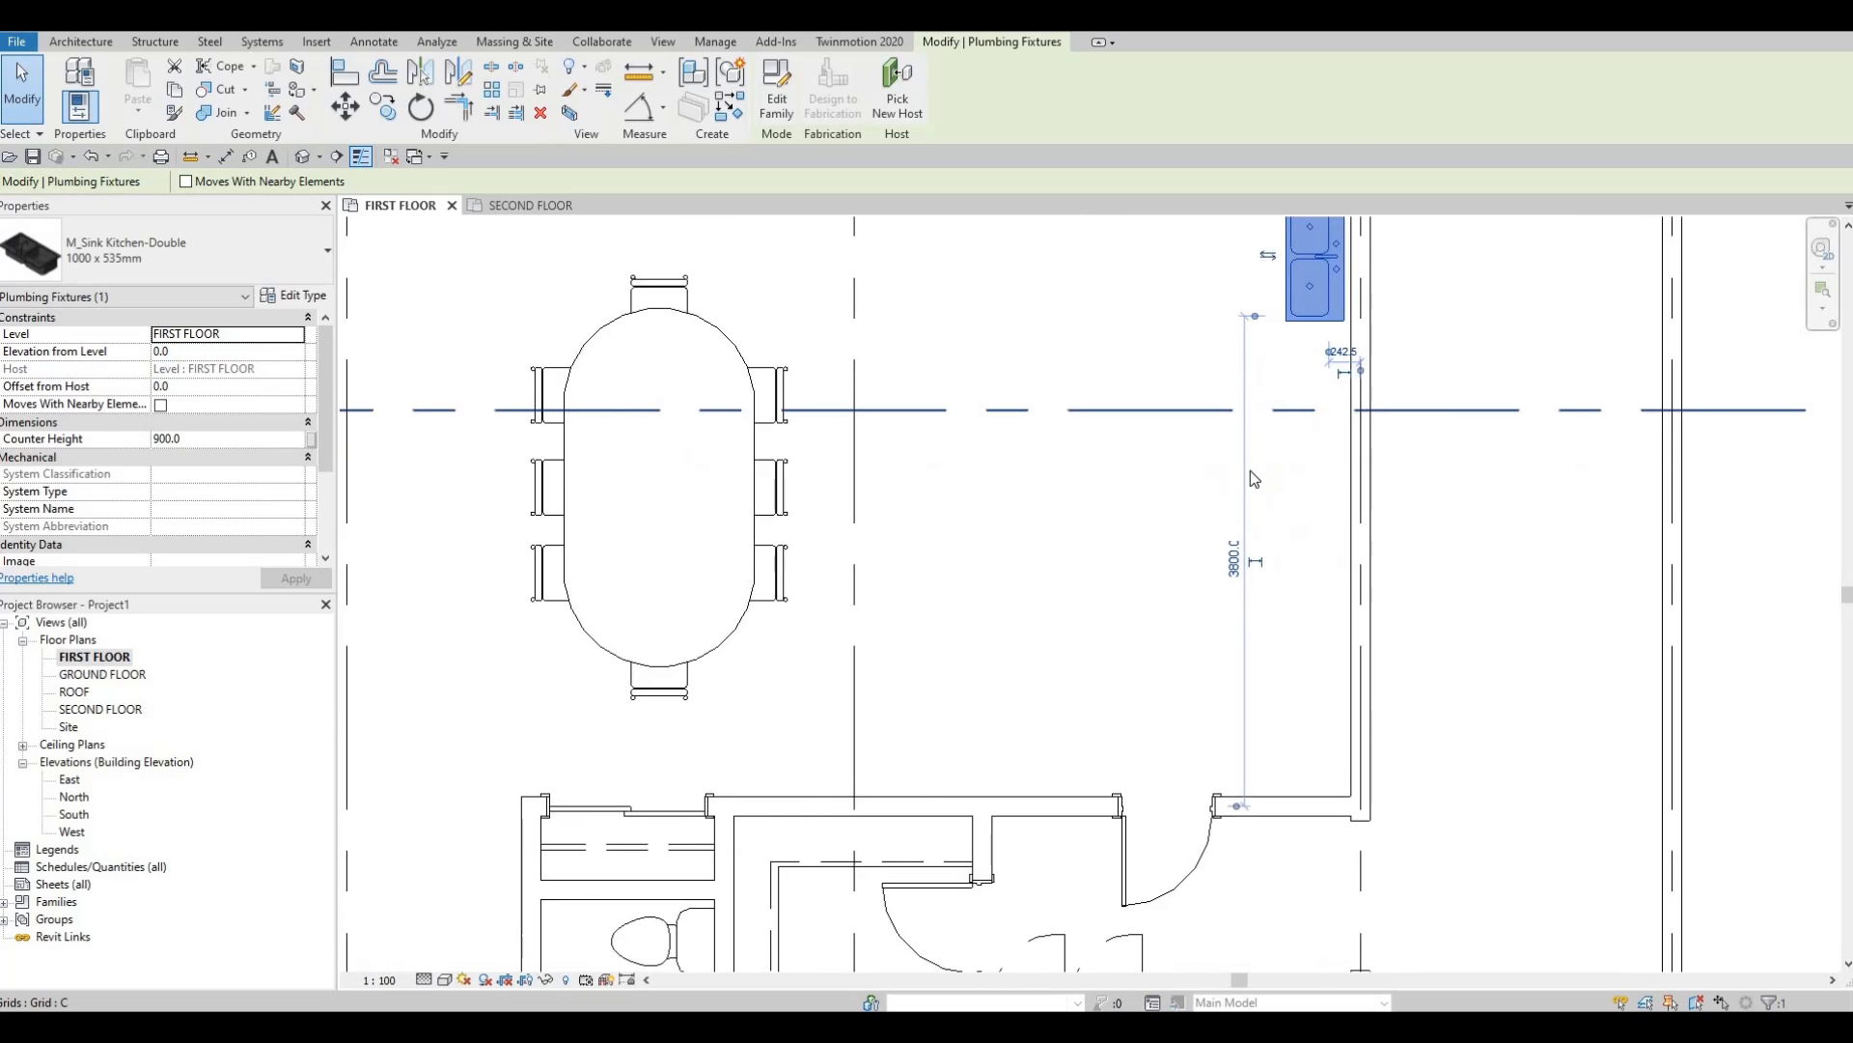
{"action": "scroll", "coordinate": [1300, 394], "scroll_direction": "down", "scroll_amount": 1}
{"action": "middle_click_drag", "start_coordinate": [1300, 394], "coordinate": [1288, 488]}
{"action": "scroll", "coordinate": [1293, 420], "scroll_direction": "up", "scroll_amount": 1}
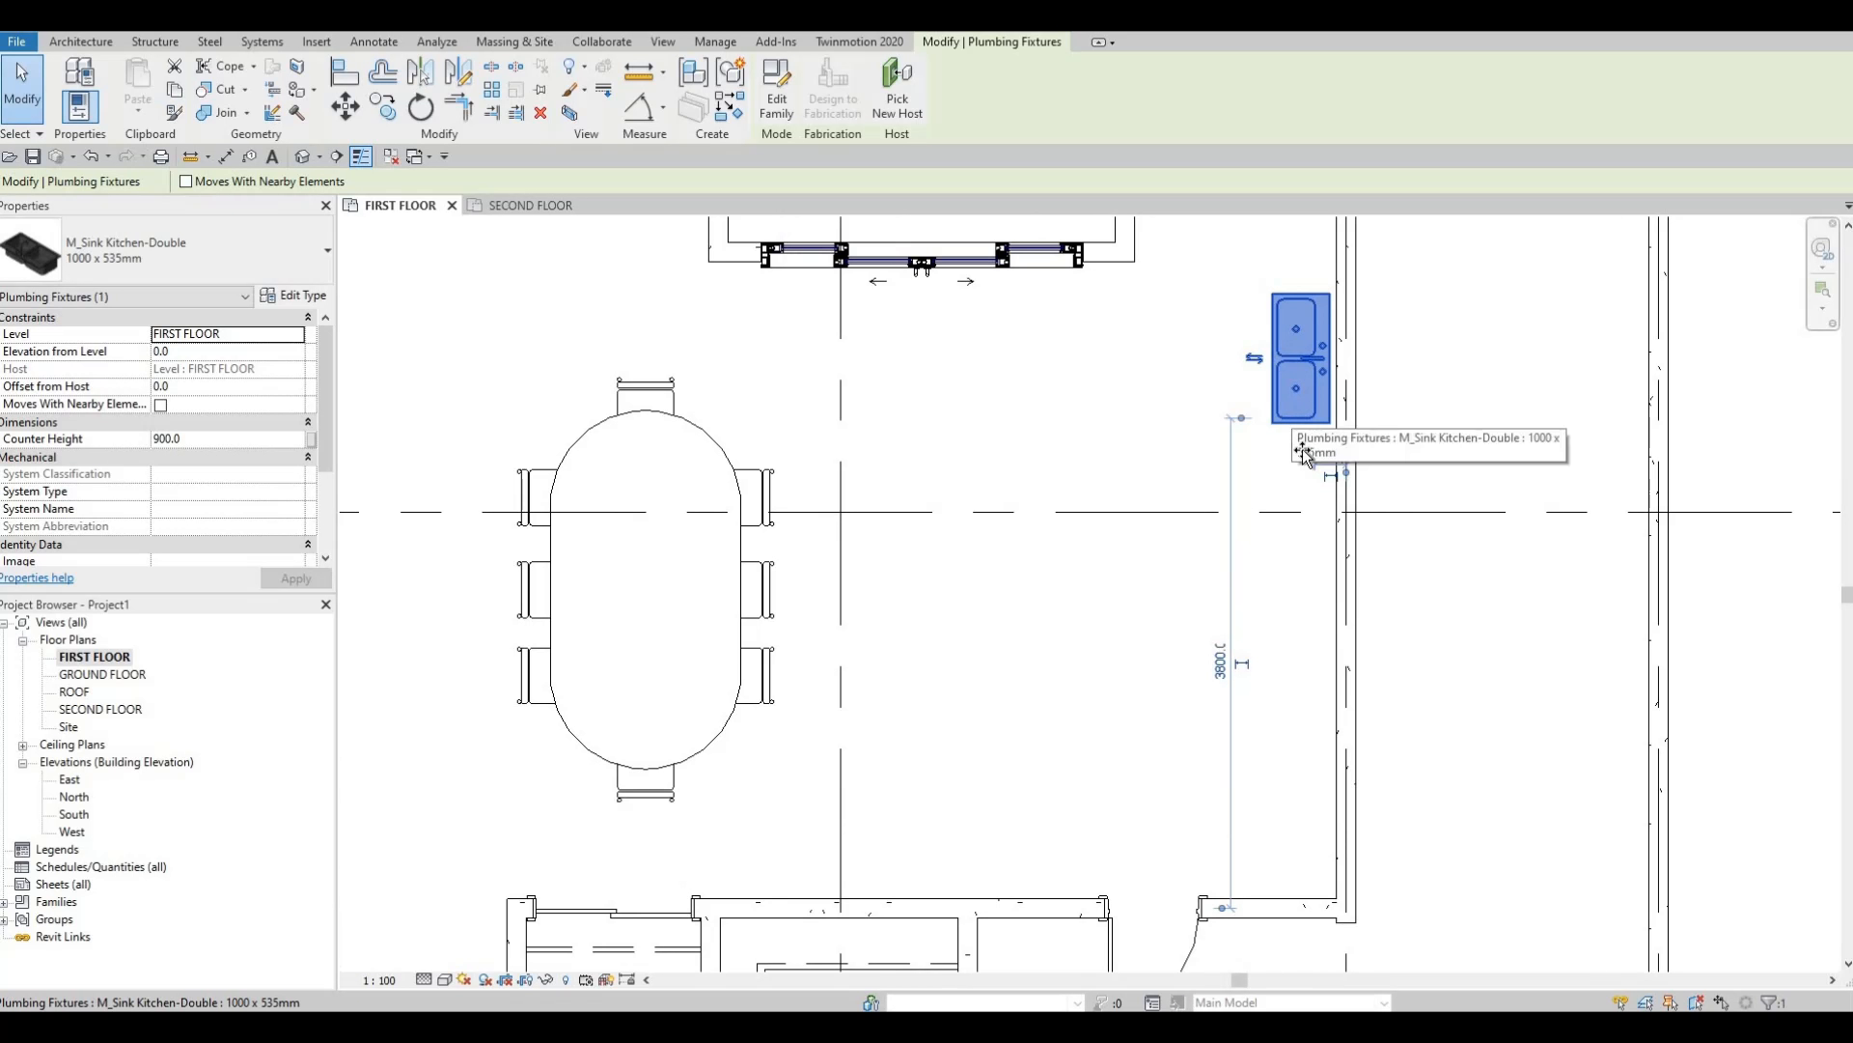
{"action": "left_click_drag", "start_coordinate": [1305, 473], "coordinate": [1272, 521]}
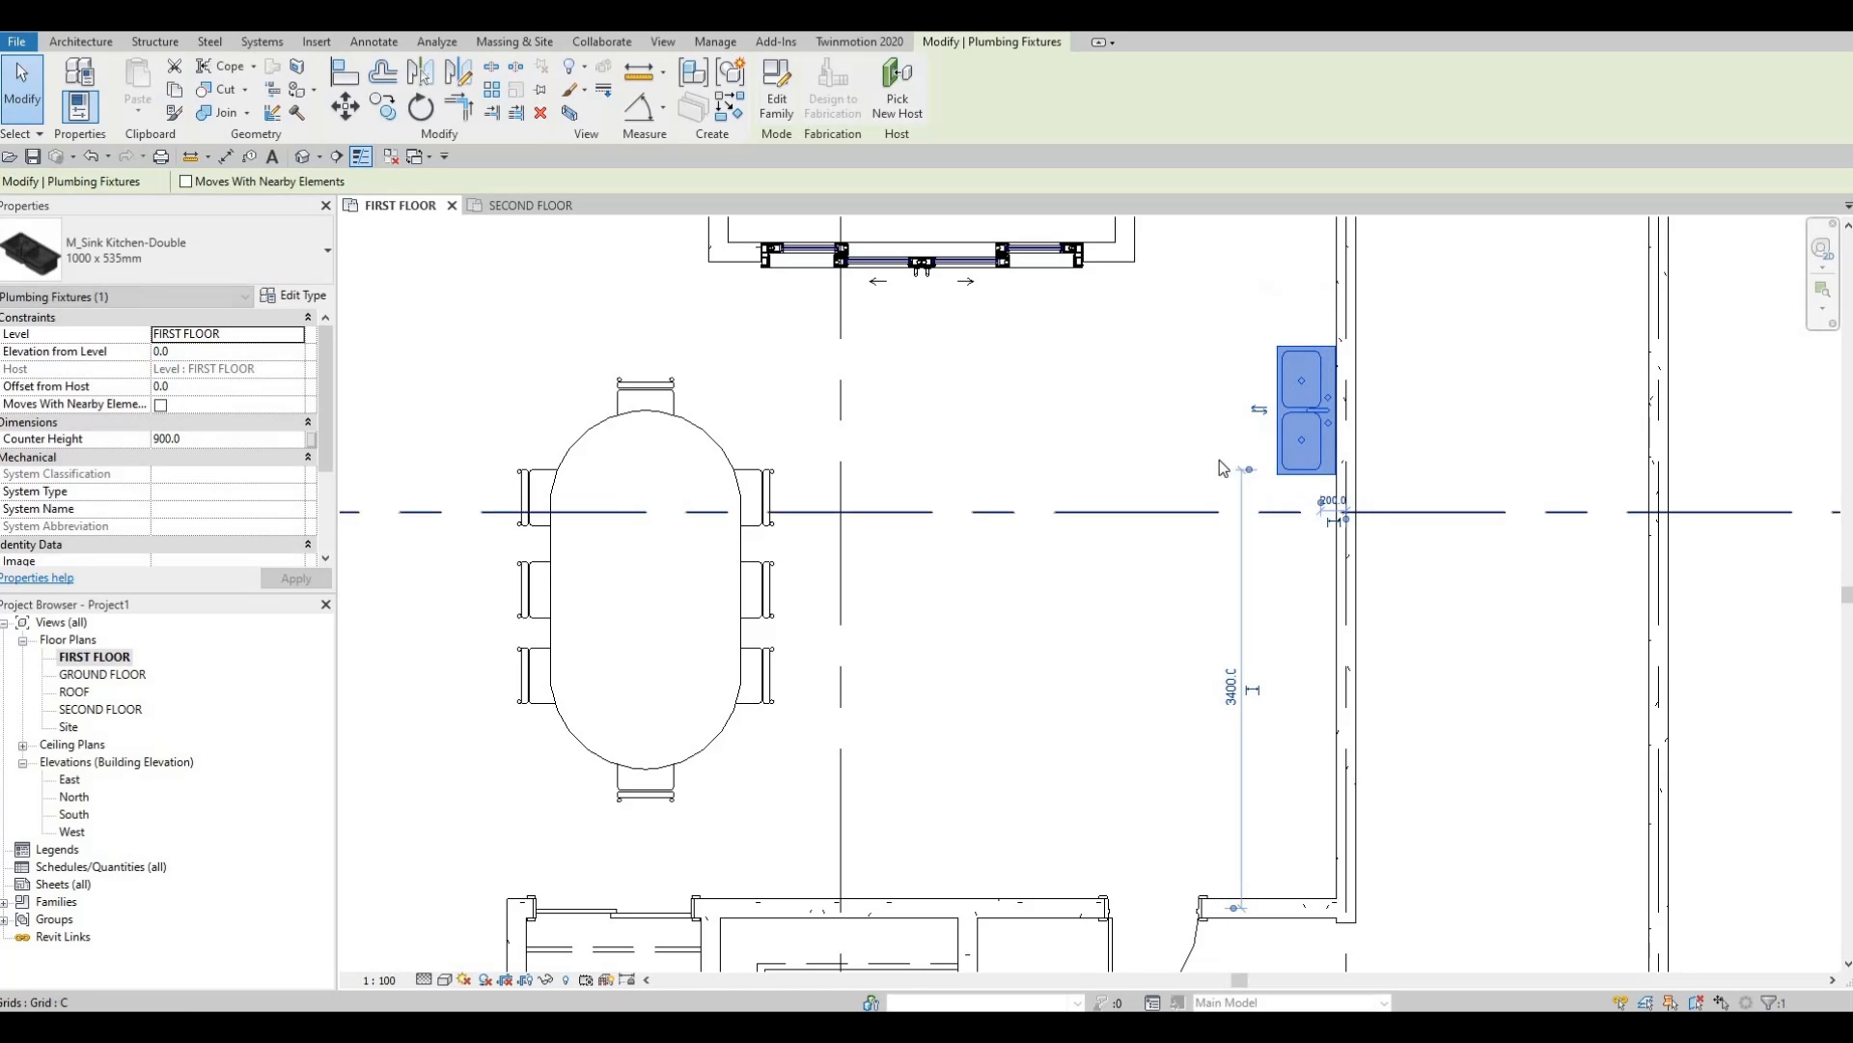
{"action": "scroll", "coordinate": [1273, 579], "scroll_direction": "down", "scroll_amount": 4}
{"action": "scroll", "coordinate": [1292, 328], "scroll_direction": "down", "scroll_amount": 1}
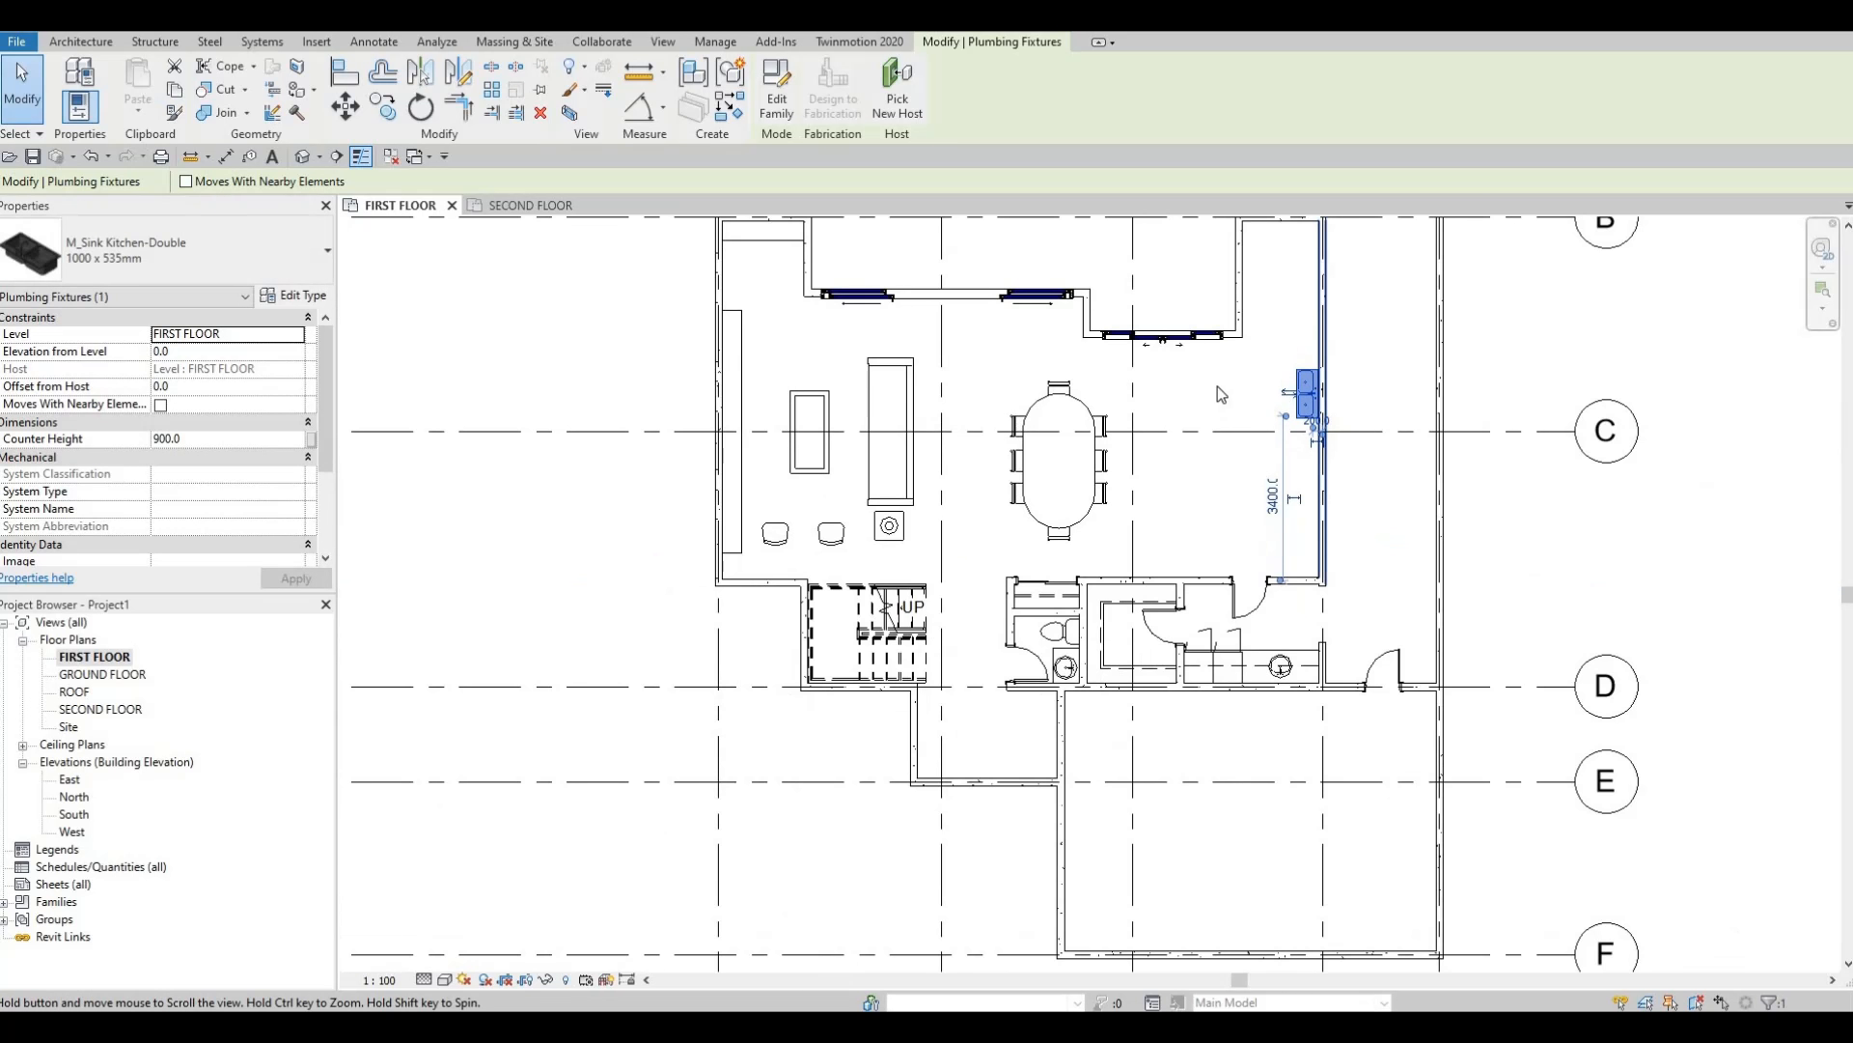
{"action": "middle_click_drag", "start_coordinate": [1308, 415], "coordinate": [1223, 306]}
{"action": "left_click", "coordinate": [1207, 284]}
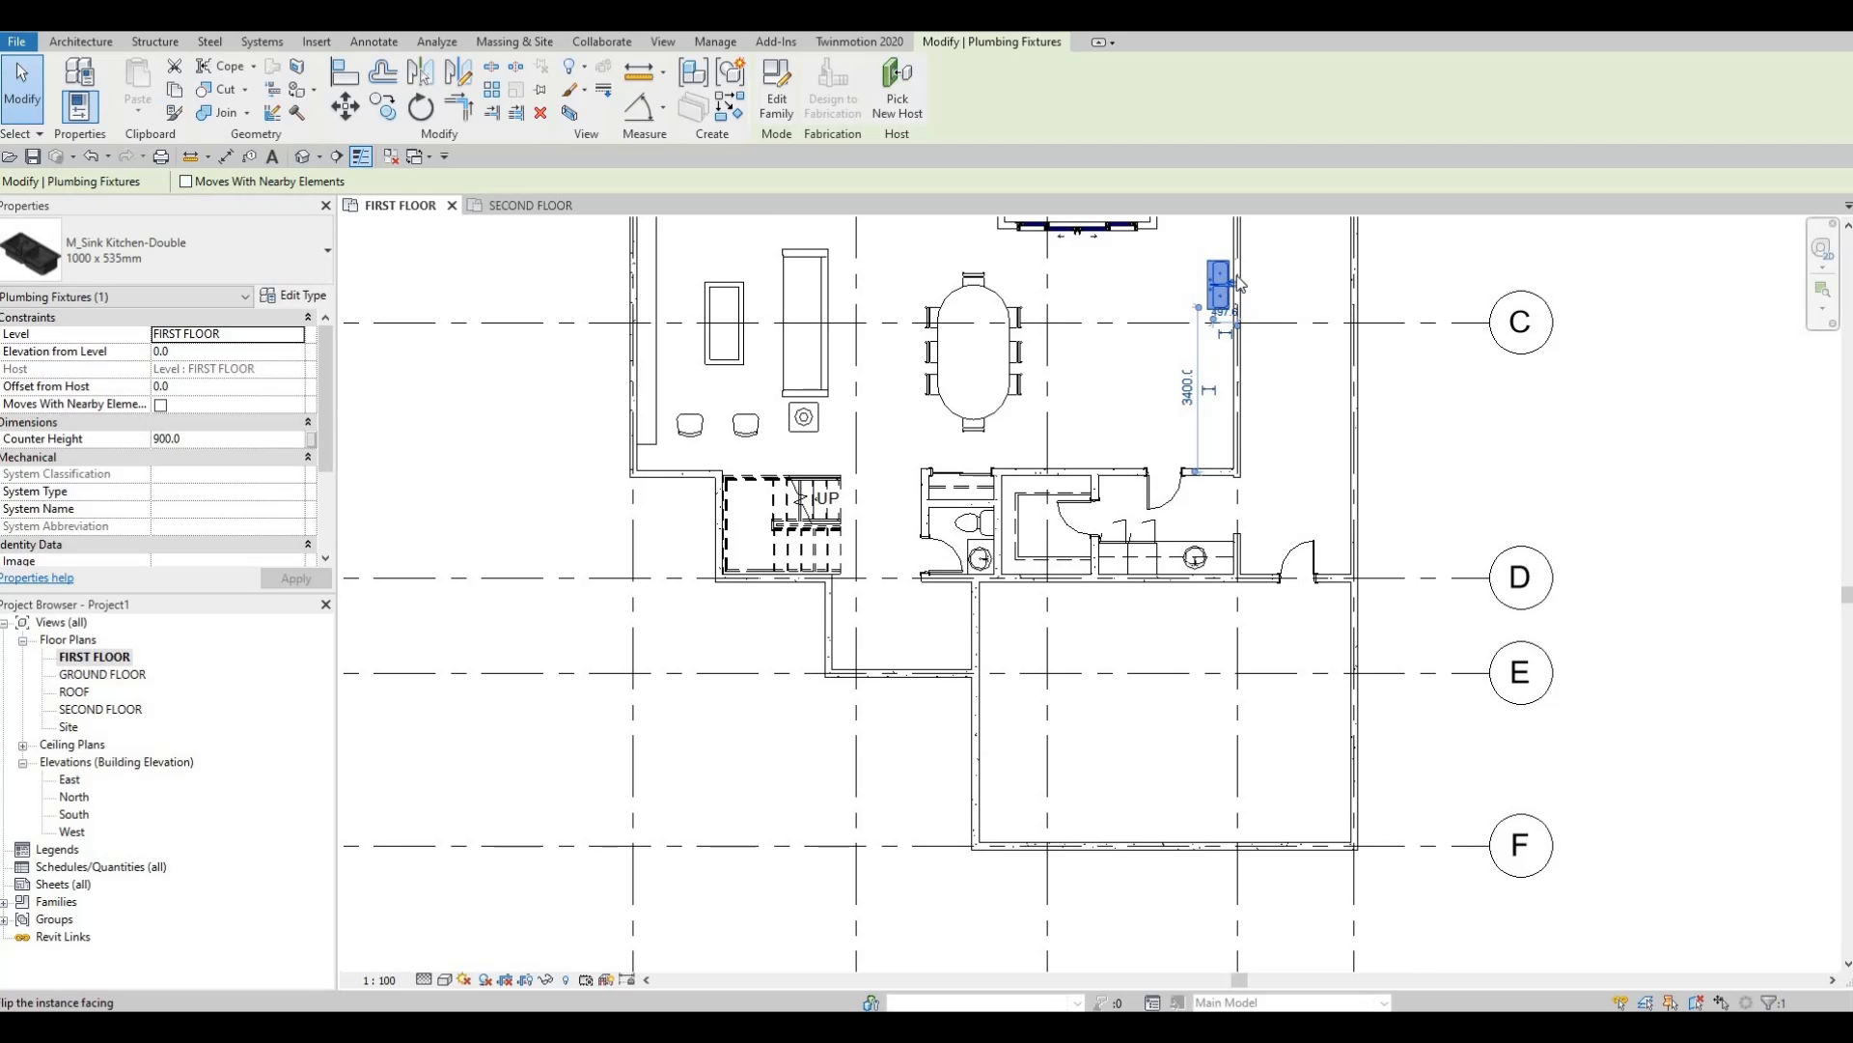
{"action": "left_click", "coordinate": [1238, 284]}
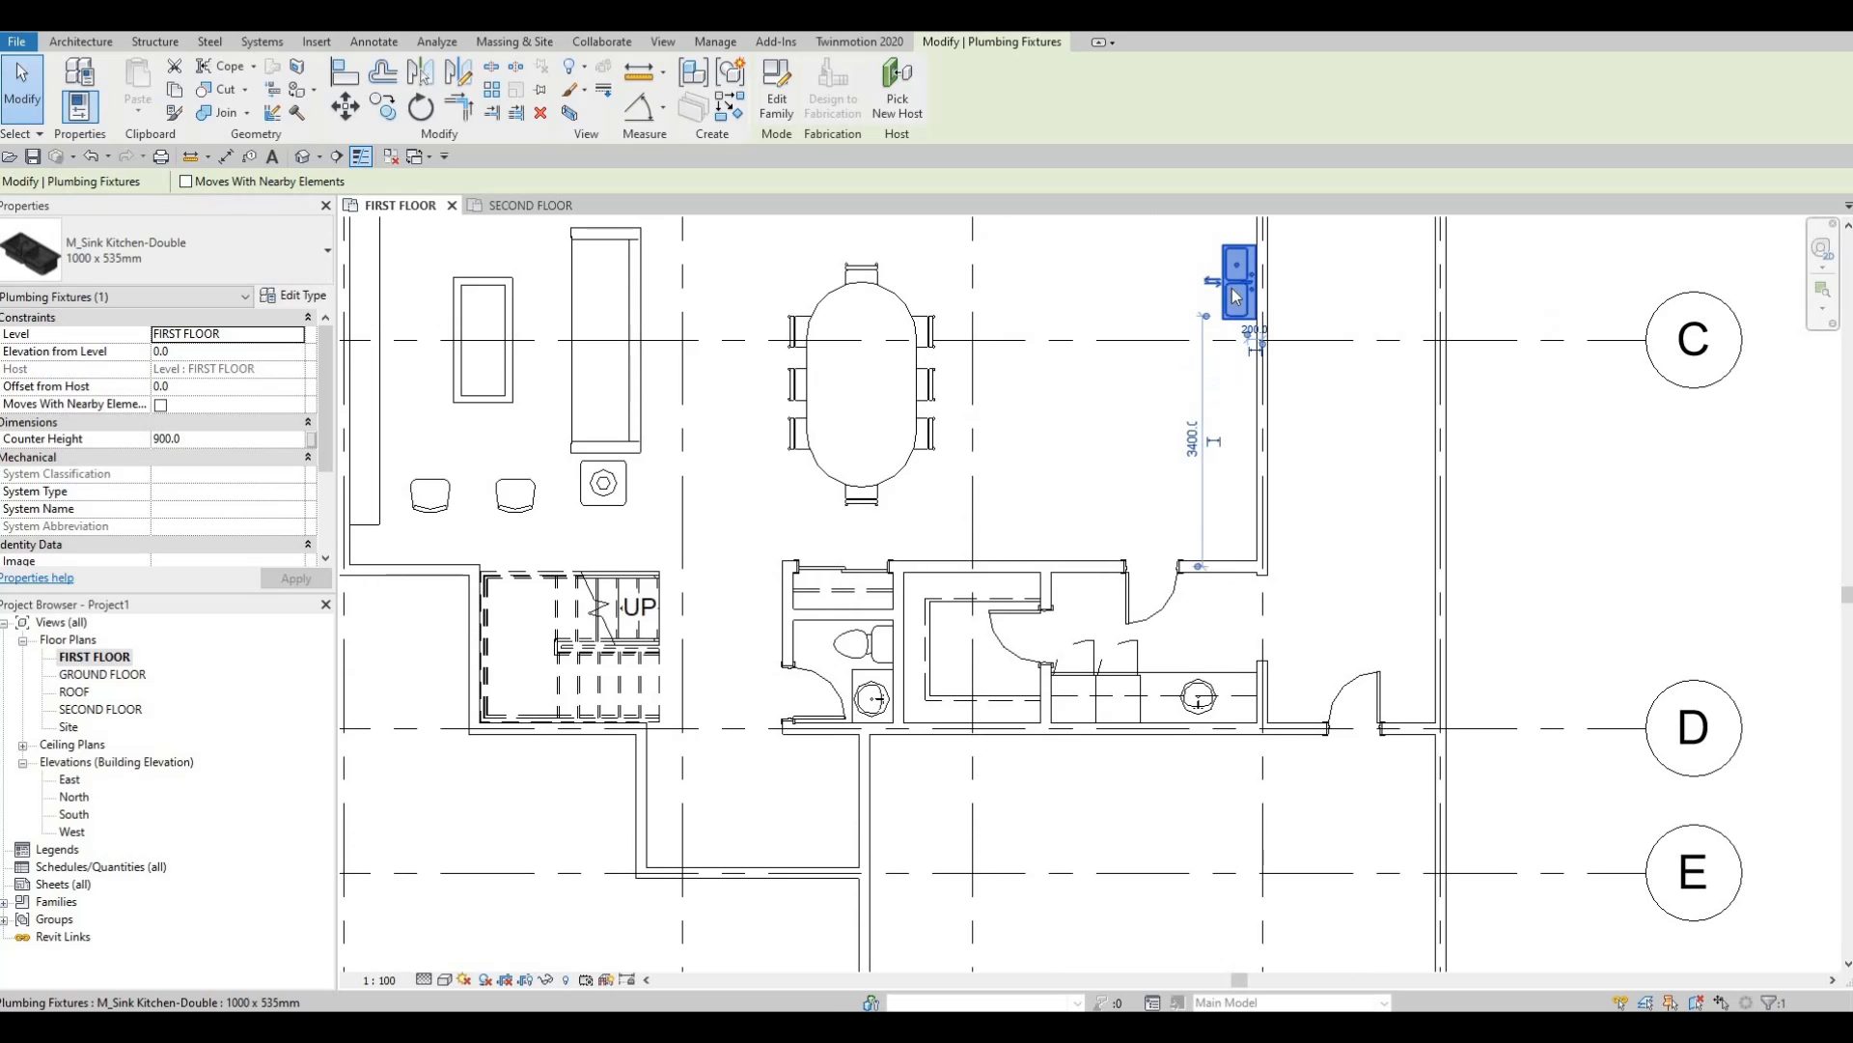
Move the sink to 2800 from the lower wall and deselect it.
{"action": "scroll", "coordinate": [1236, 281], "scroll_direction": "up", "scroll_amount": 2}
{"action": "left_click_drag", "start_coordinate": [1236, 279], "coordinate": [1236, 326]}
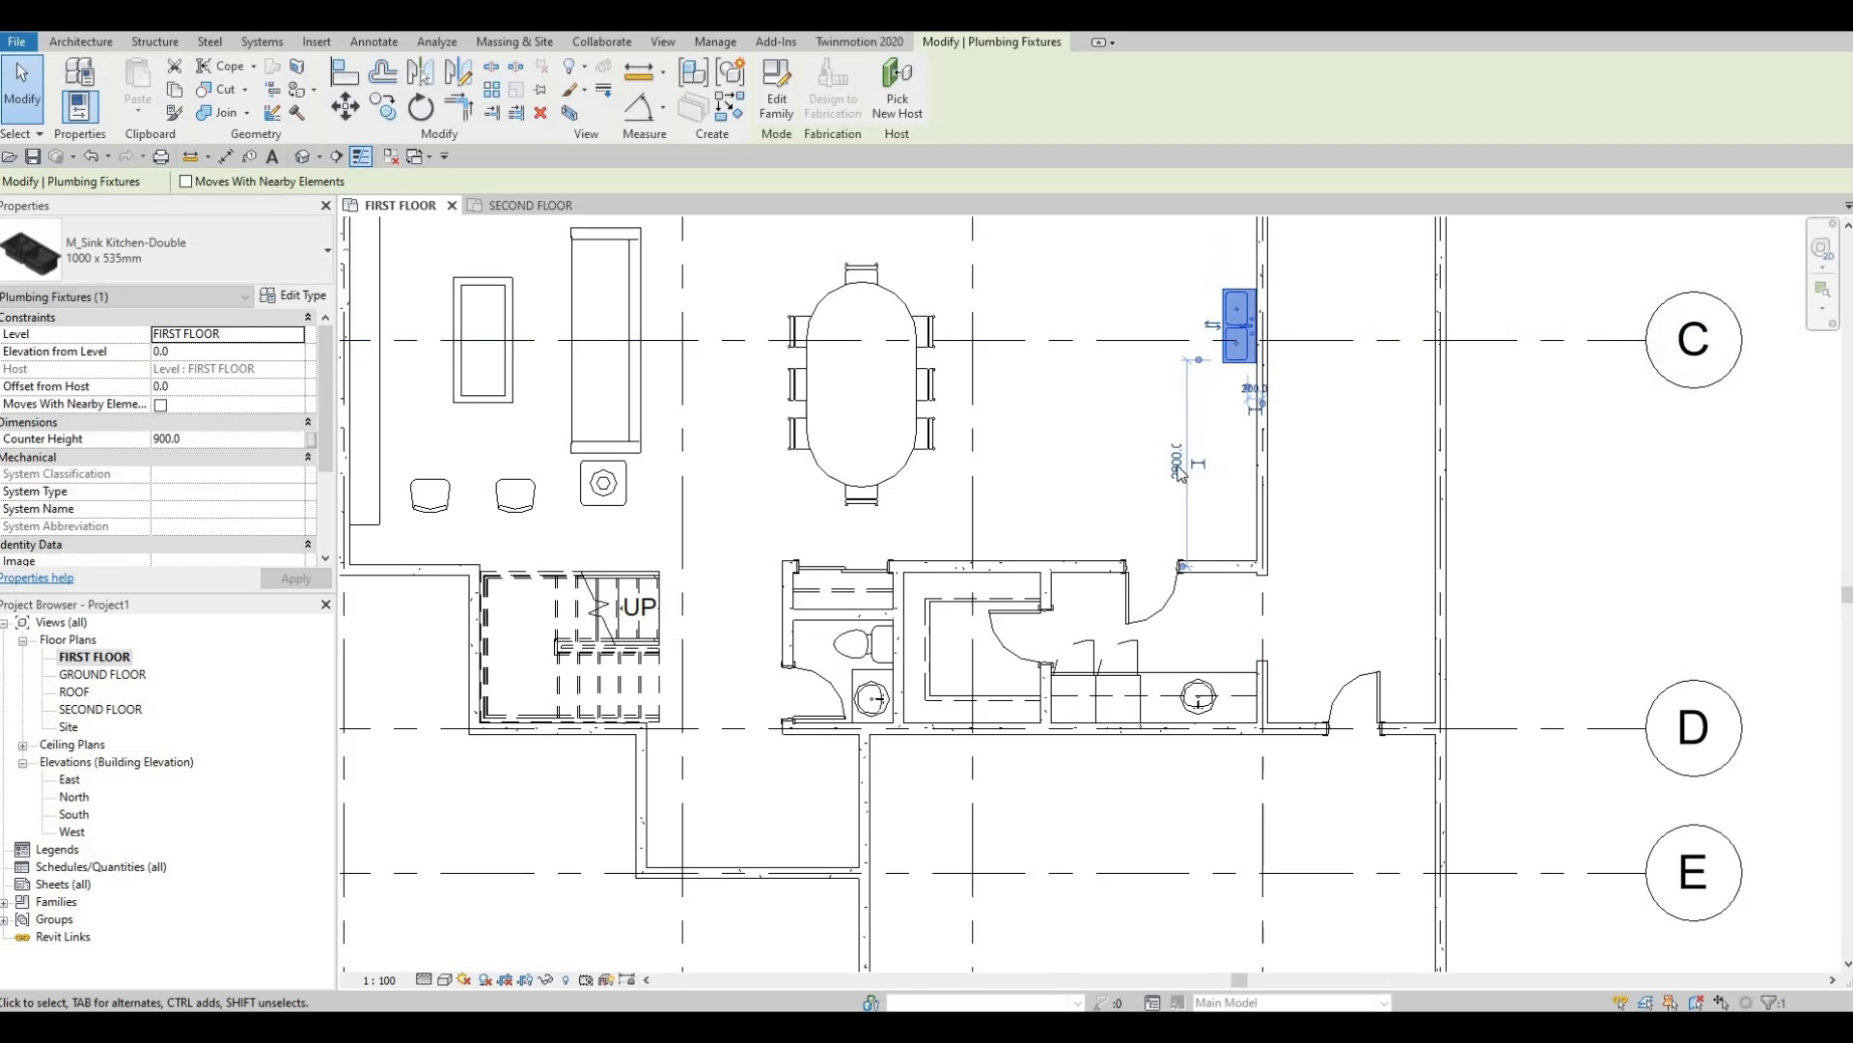
{"action": "key", "text": "Escape"}
{"action": "middle_click_drag", "start_coordinate": [1246, 631], "coordinate": [1293, 698]}
{"action": "scroll", "coordinate": [1272, 542], "scroll_direction": "up", "scroll_amount": 1}
{"action": "scroll", "coordinate": [1274, 526], "scroll_direction": "down", "scroll_amount": 1}
{"action": "middle_click_drag", "start_coordinate": [1281, 495], "coordinate": [1294, 554]}
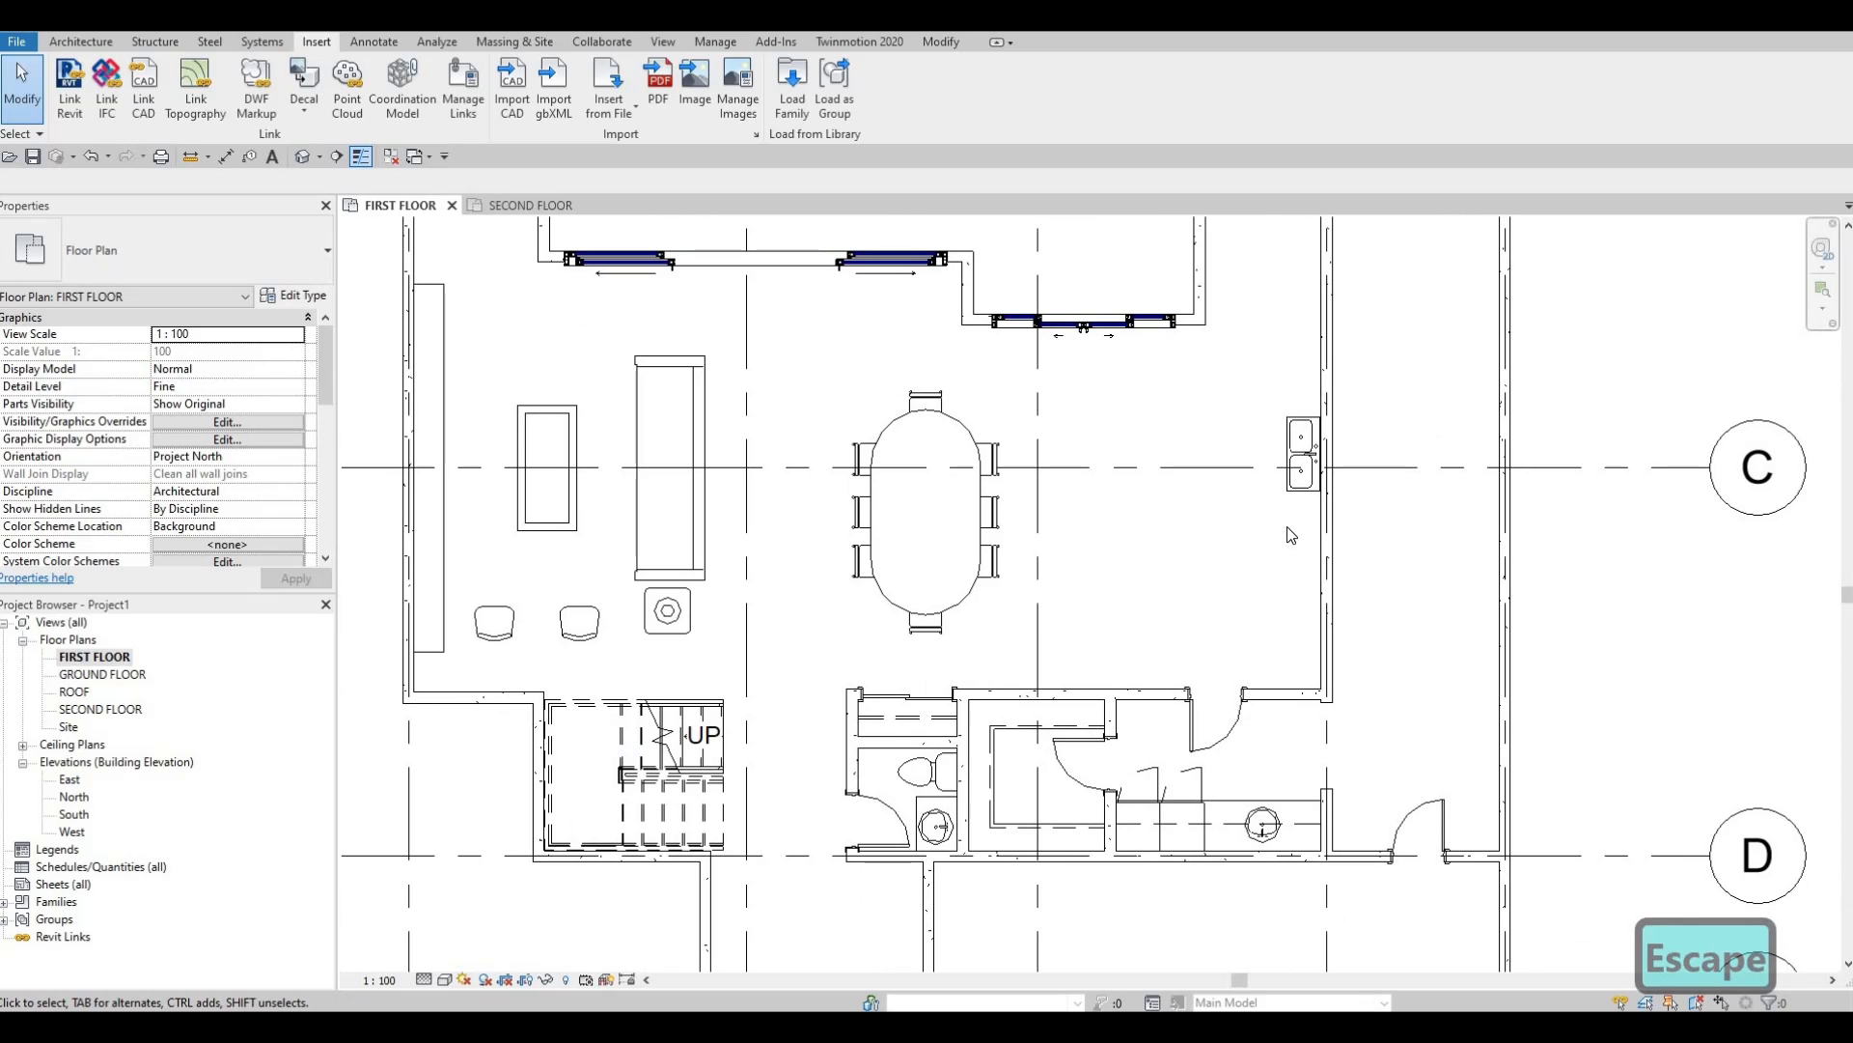
{"action": "scroll", "coordinate": [1309, 491], "scroll_direction": "down", "scroll_amount": 2}
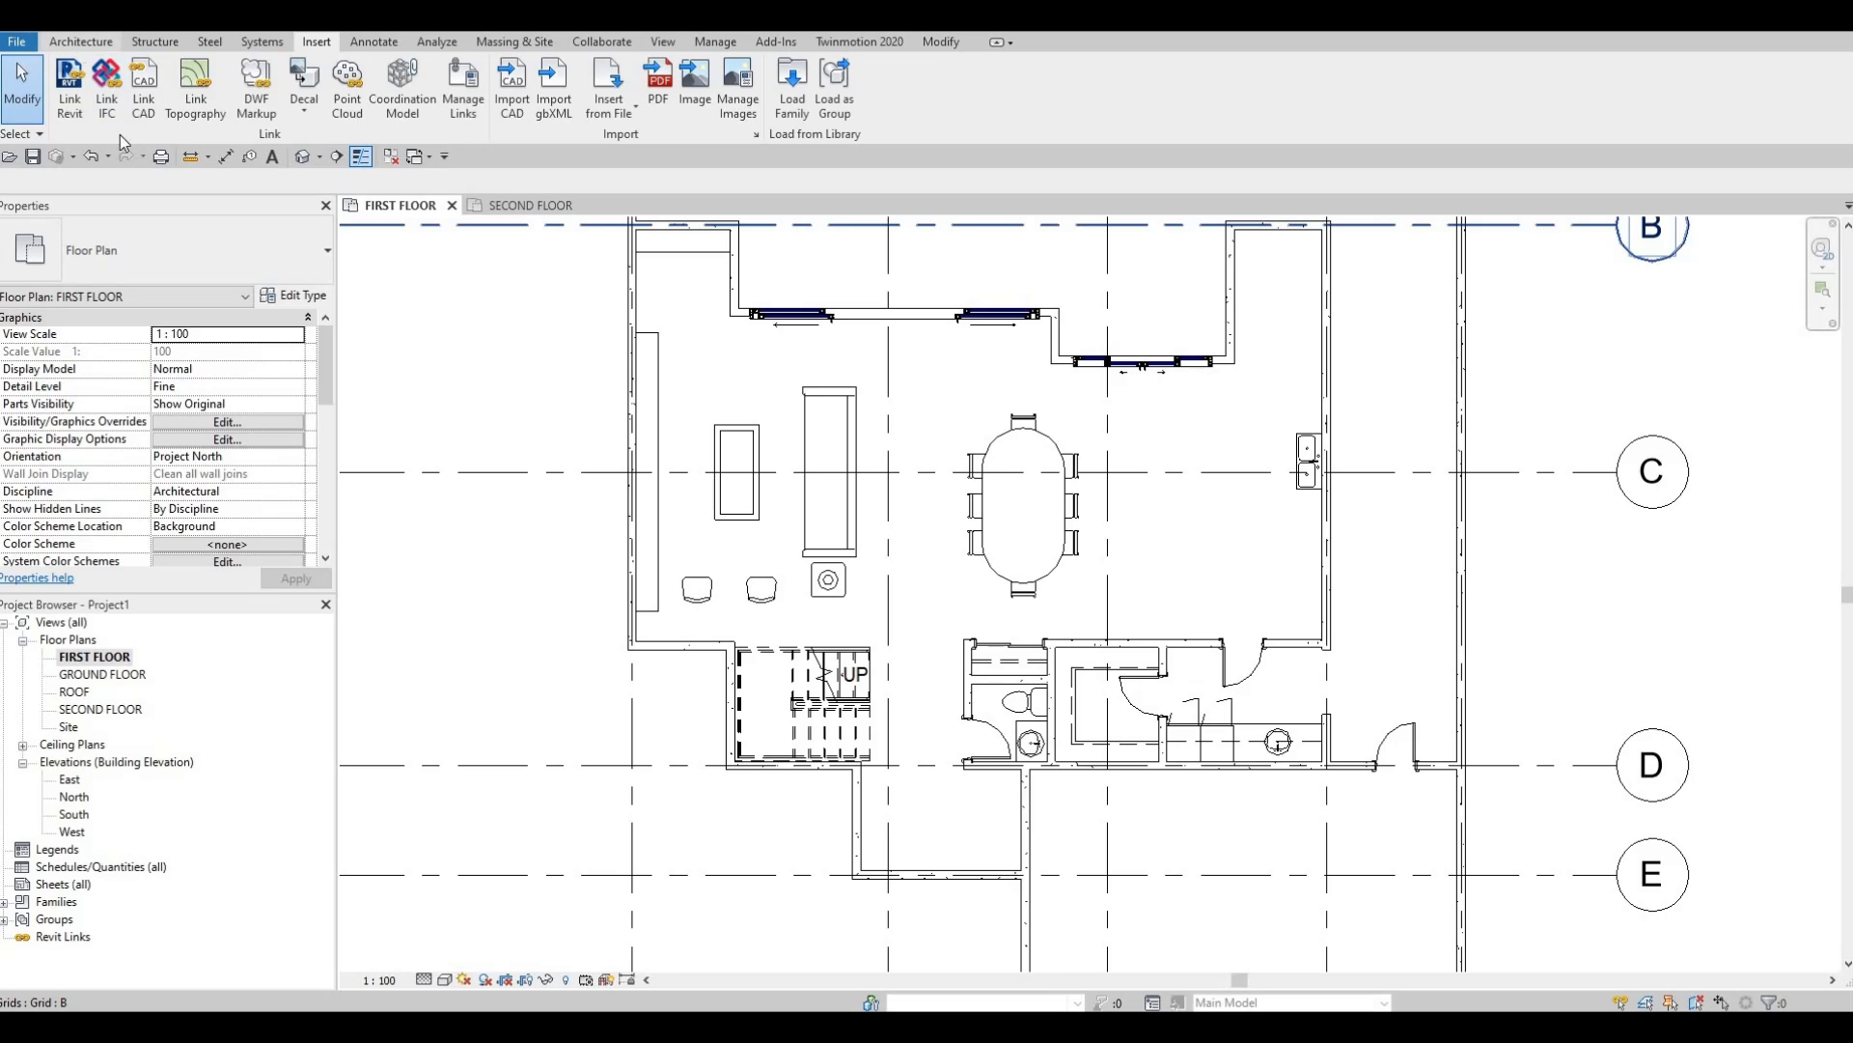
Create an in-place Generic Models component named Generic Models 1.
{"action": "left_click", "coordinate": [225, 114]}
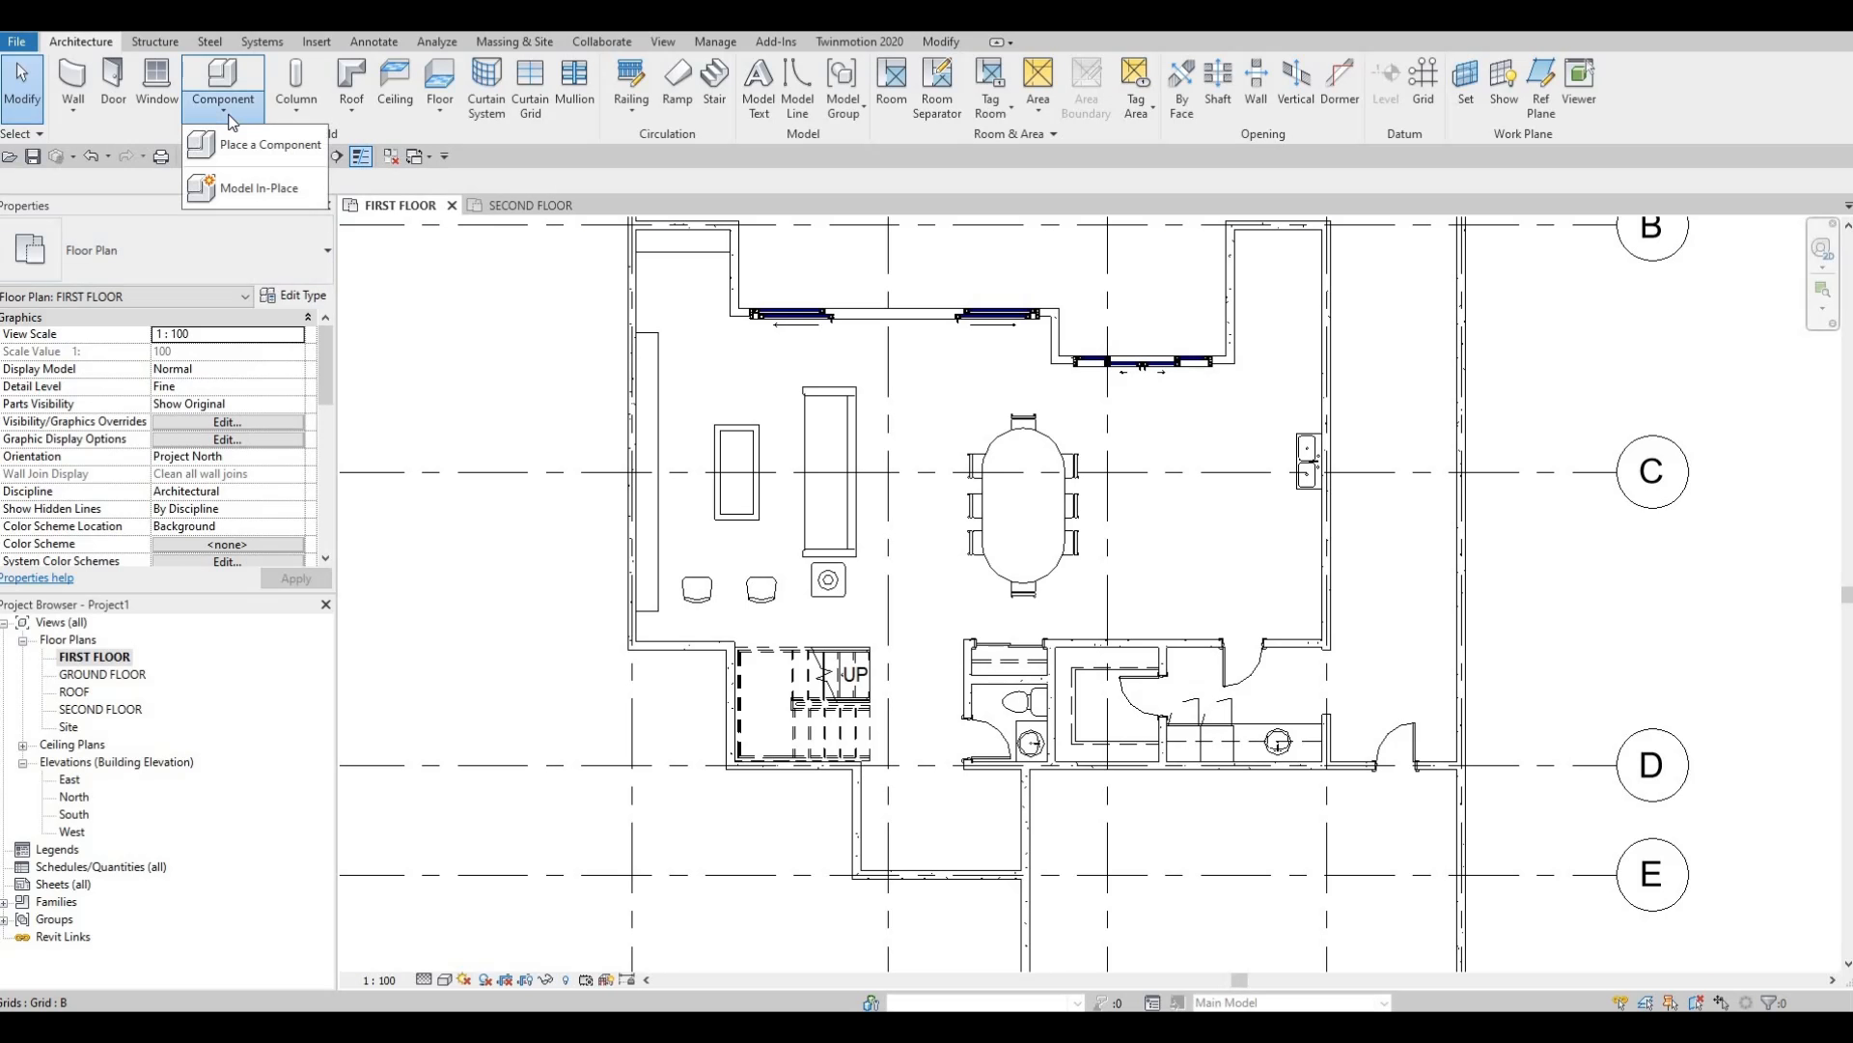
{"action": "left_click", "coordinate": [259, 193]}
{"action": "scroll", "coordinate": [869, 469], "scroll_direction": "down", "scroll_amount": 4}
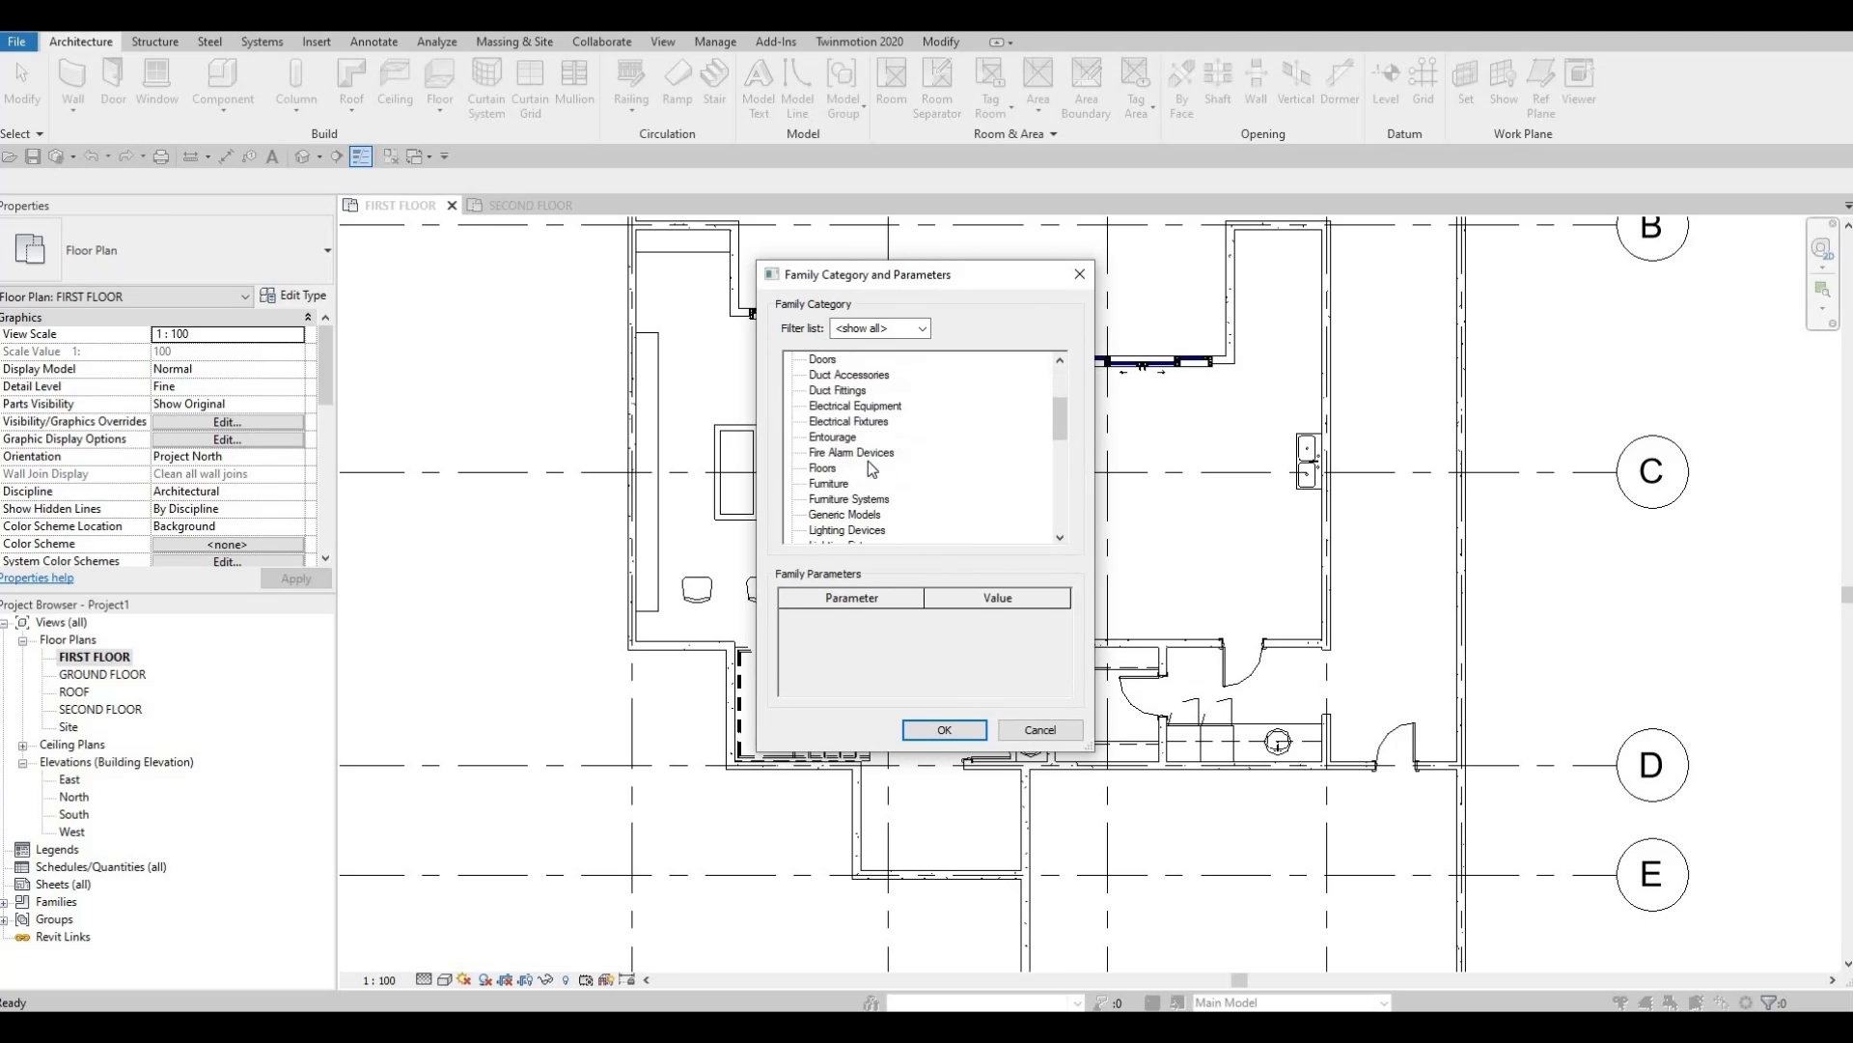
{"action": "left_click", "coordinate": [845, 467]}
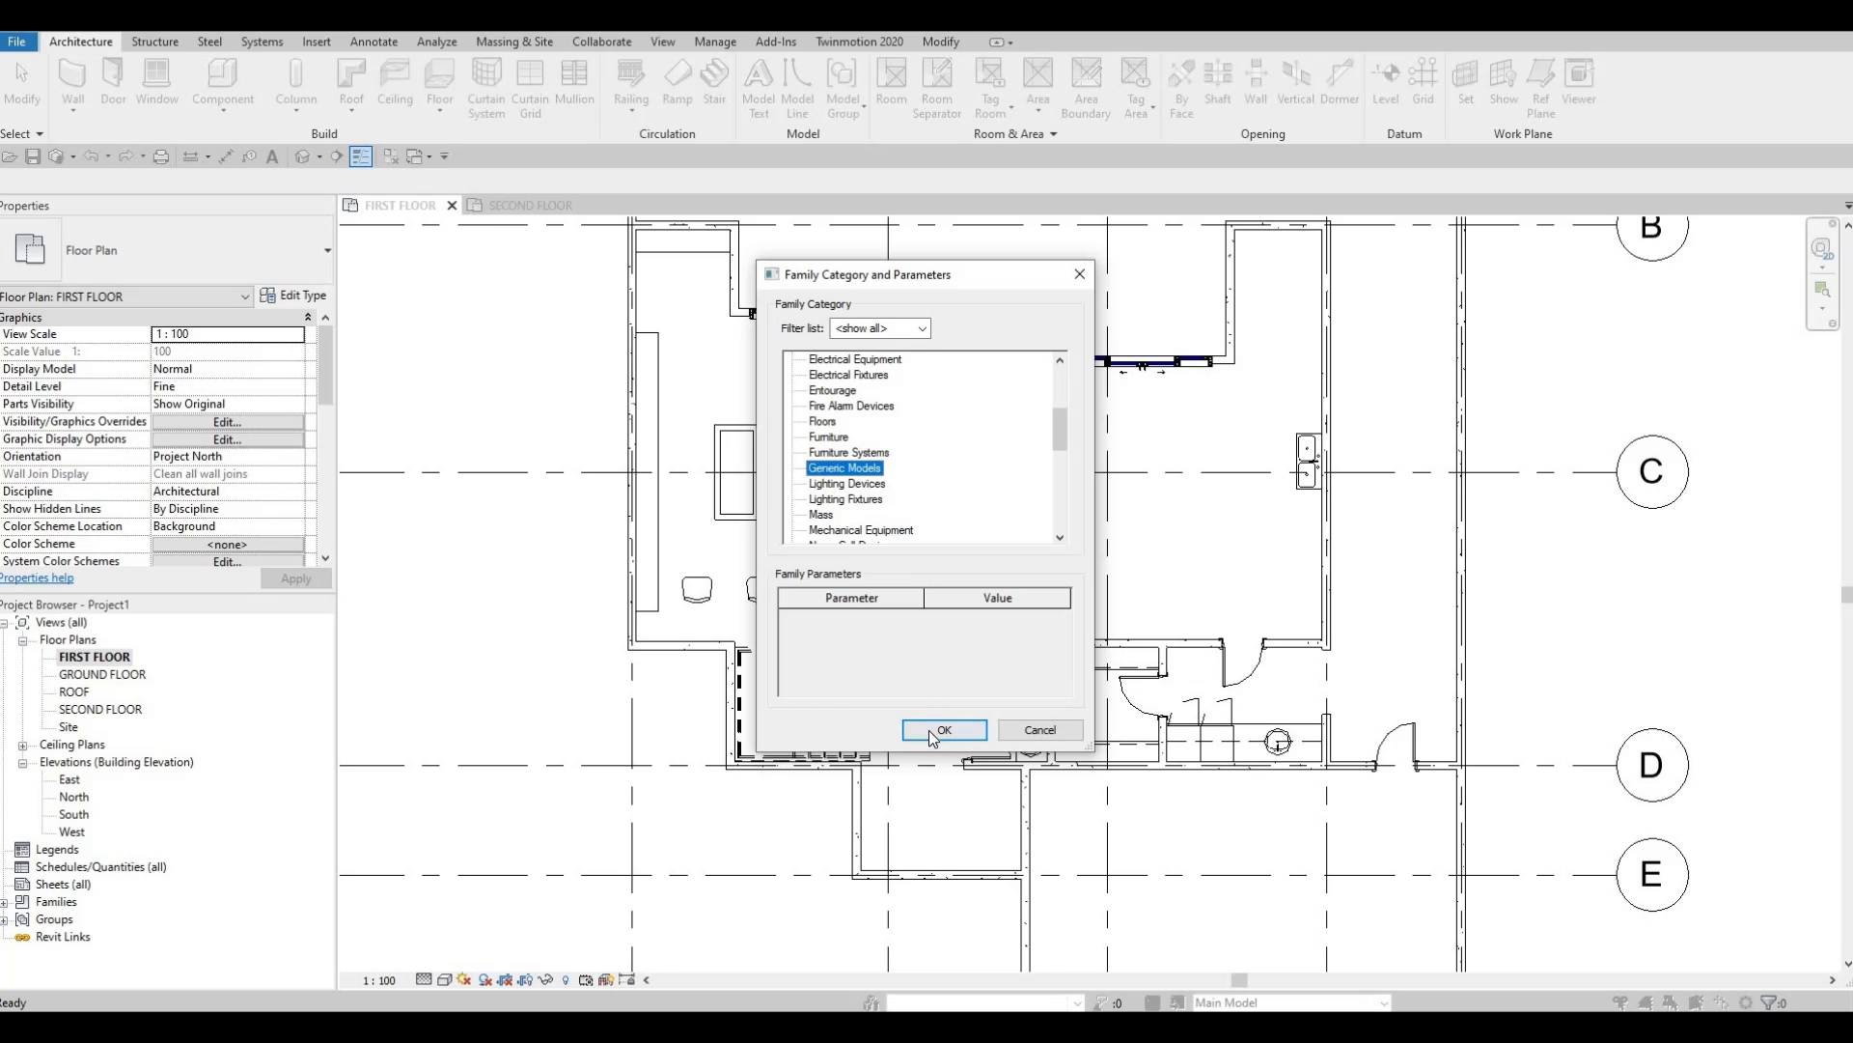
{"action": "left_click", "coordinate": [944, 729]}
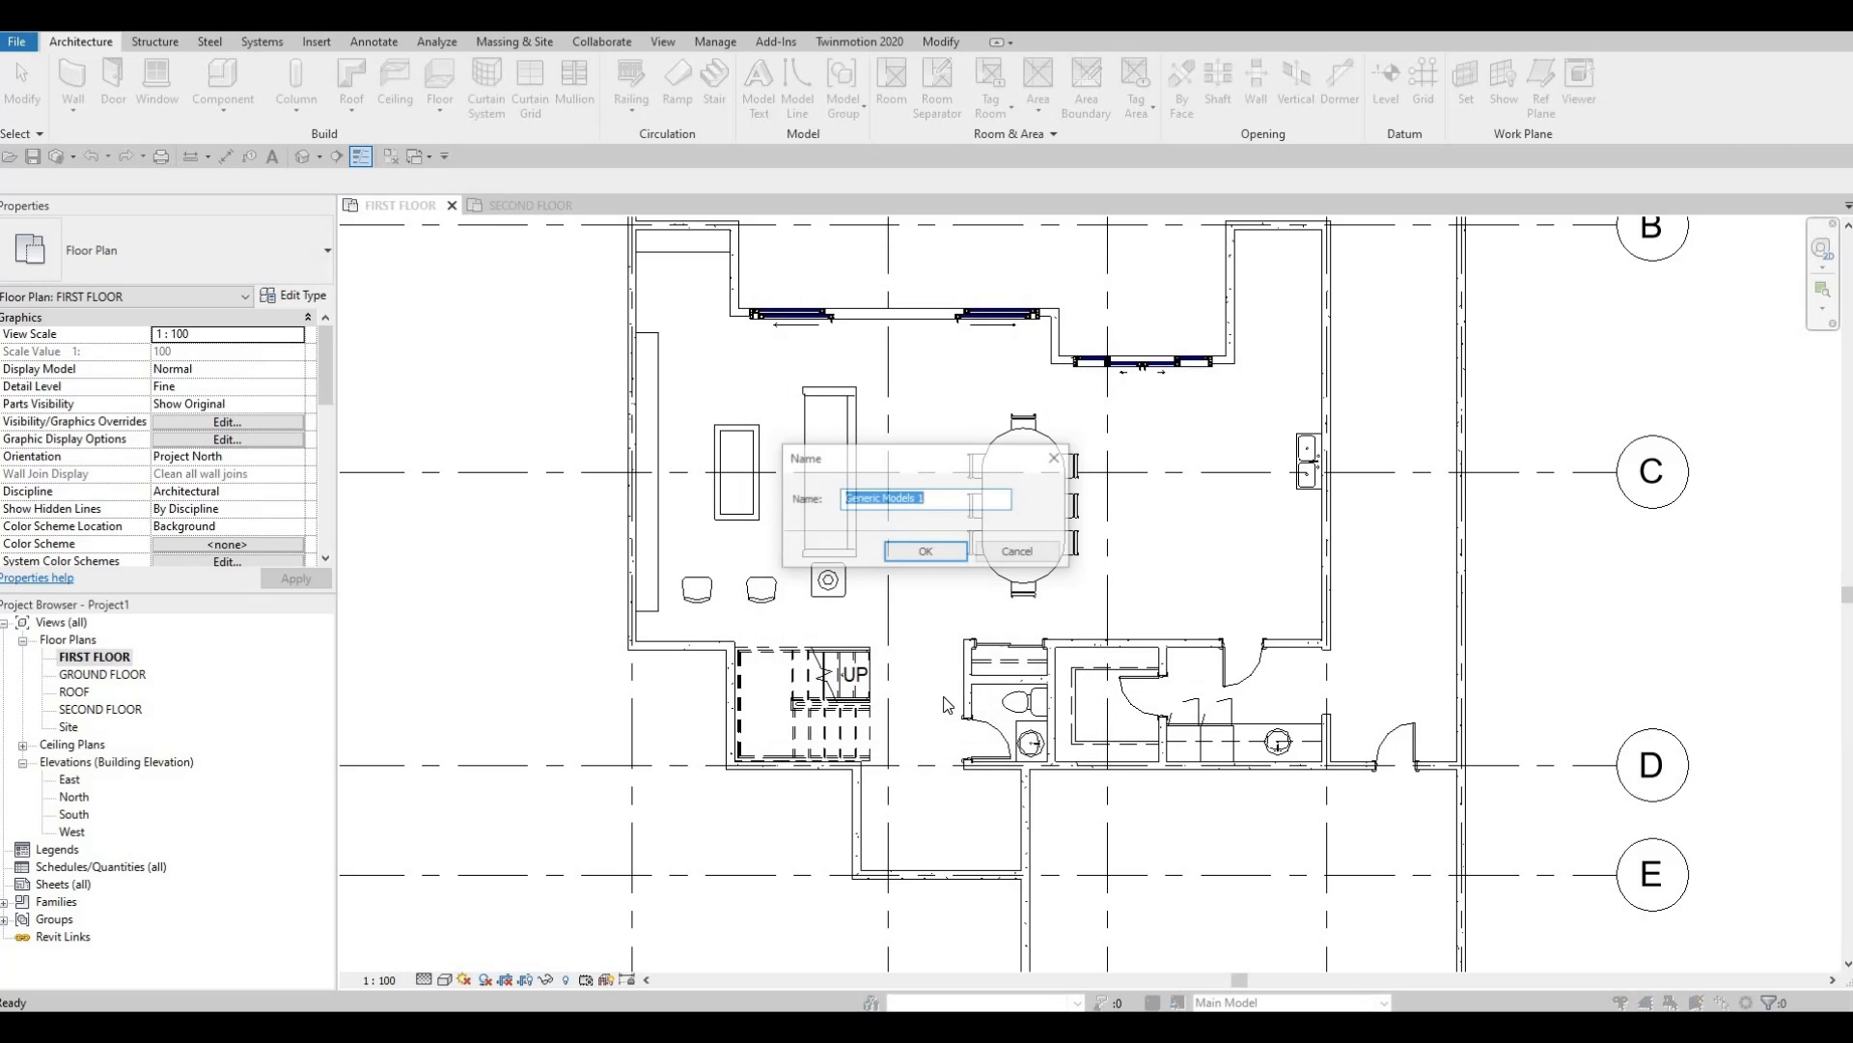
{"action": "left_click", "coordinate": [924, 553]}
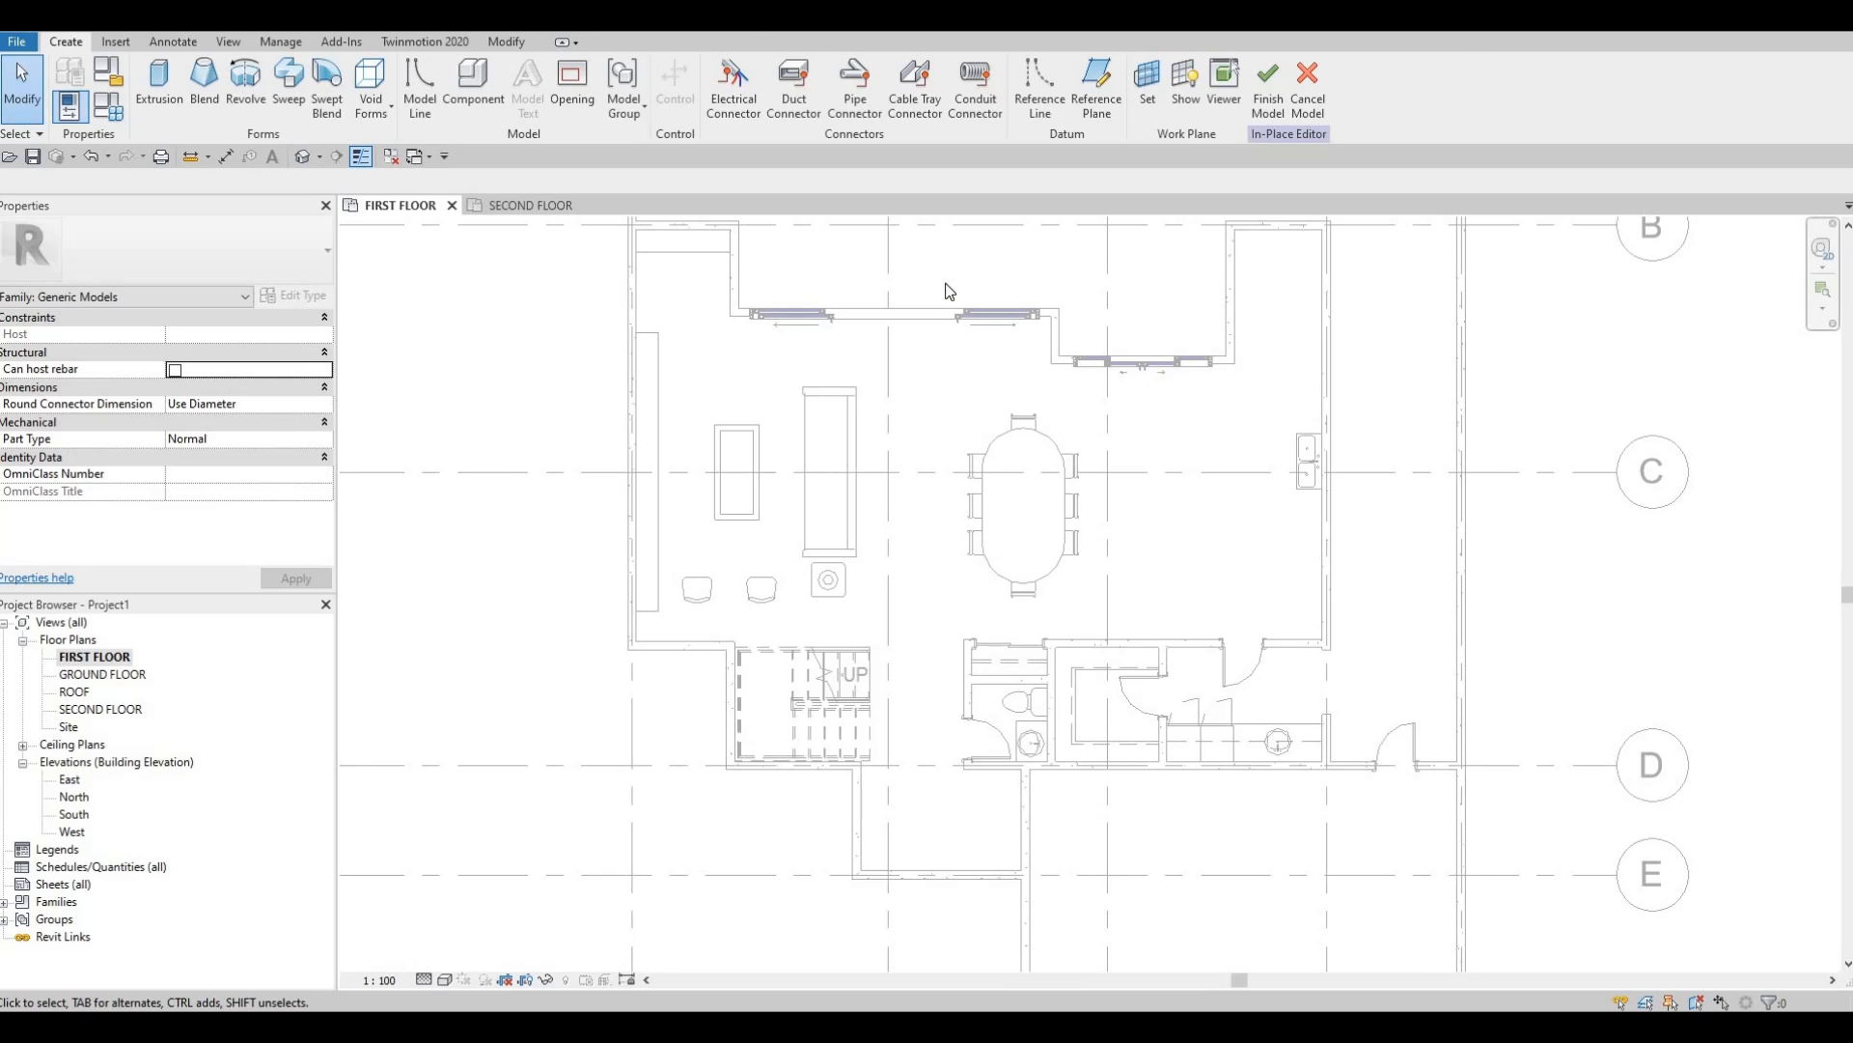
Sketch a rectangular extrusion outline along the kitchen wall around the sink.
{"action": "left_click", "coordinate": [160, 81]}
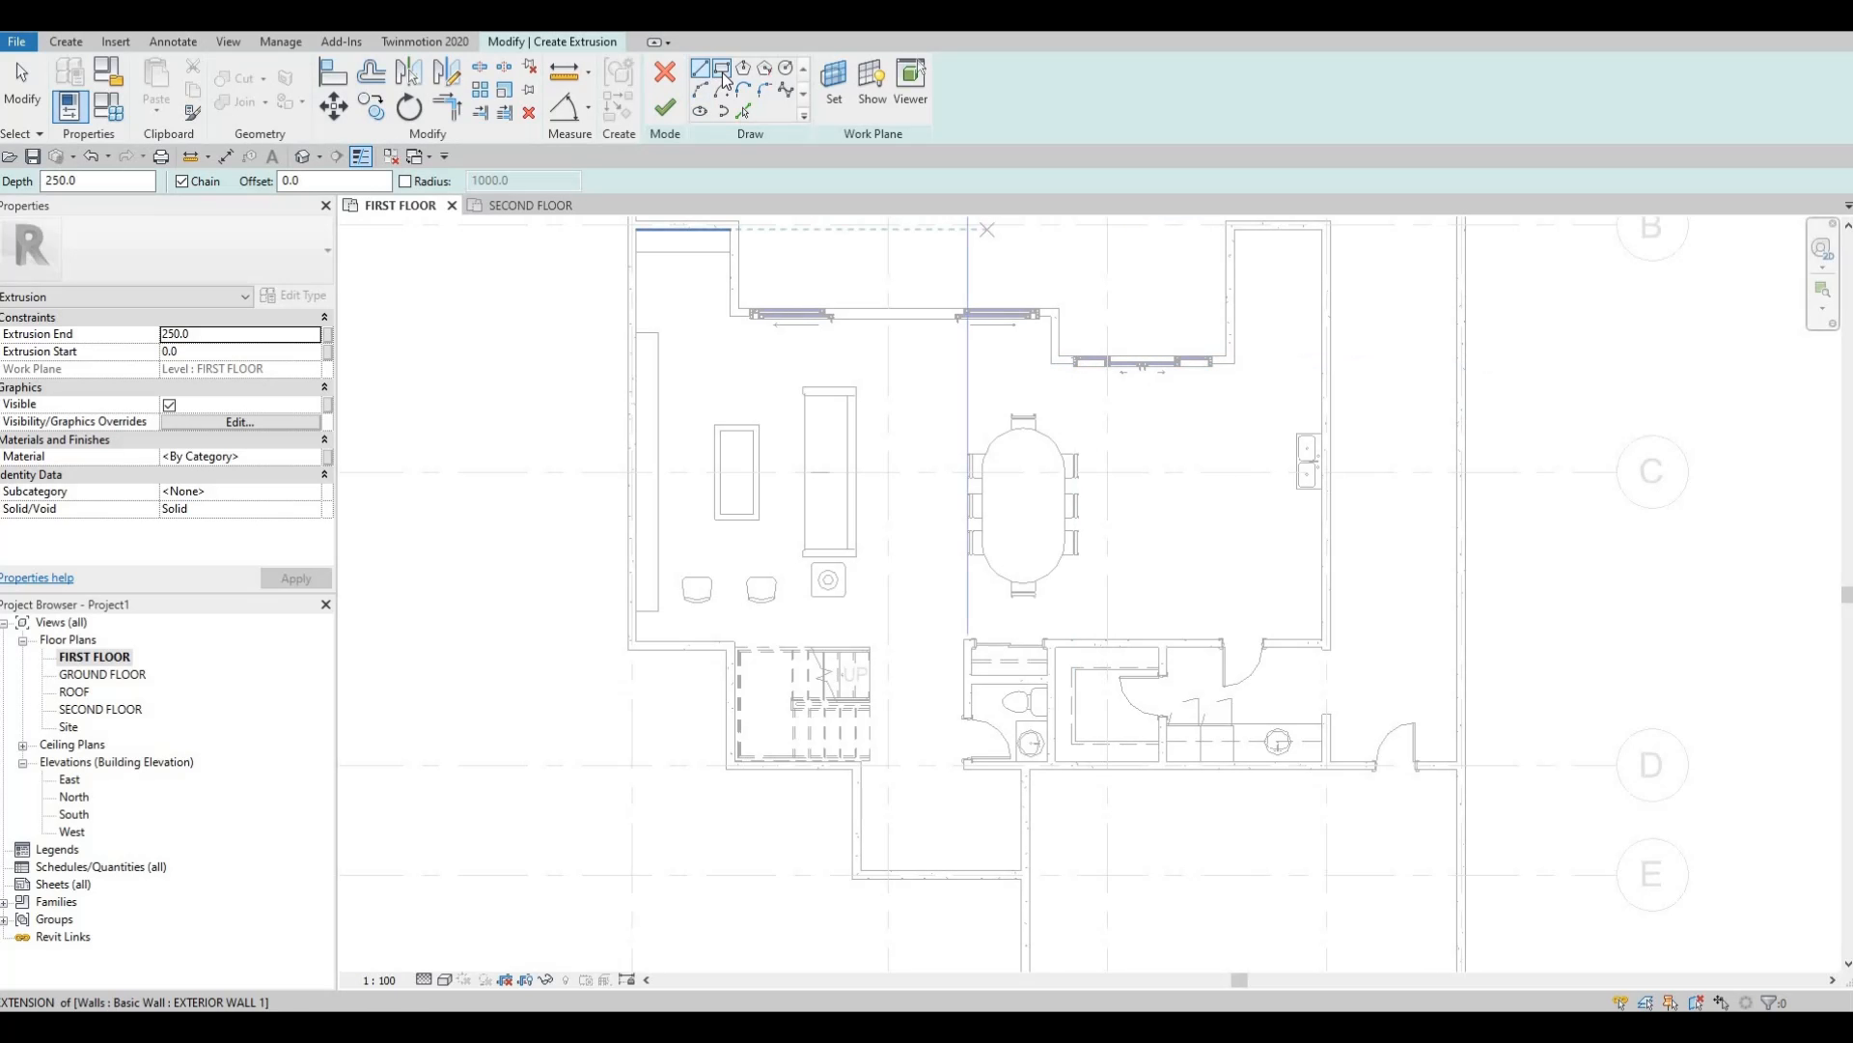
{"action": "left_click", "coordinate": [722, 69]}
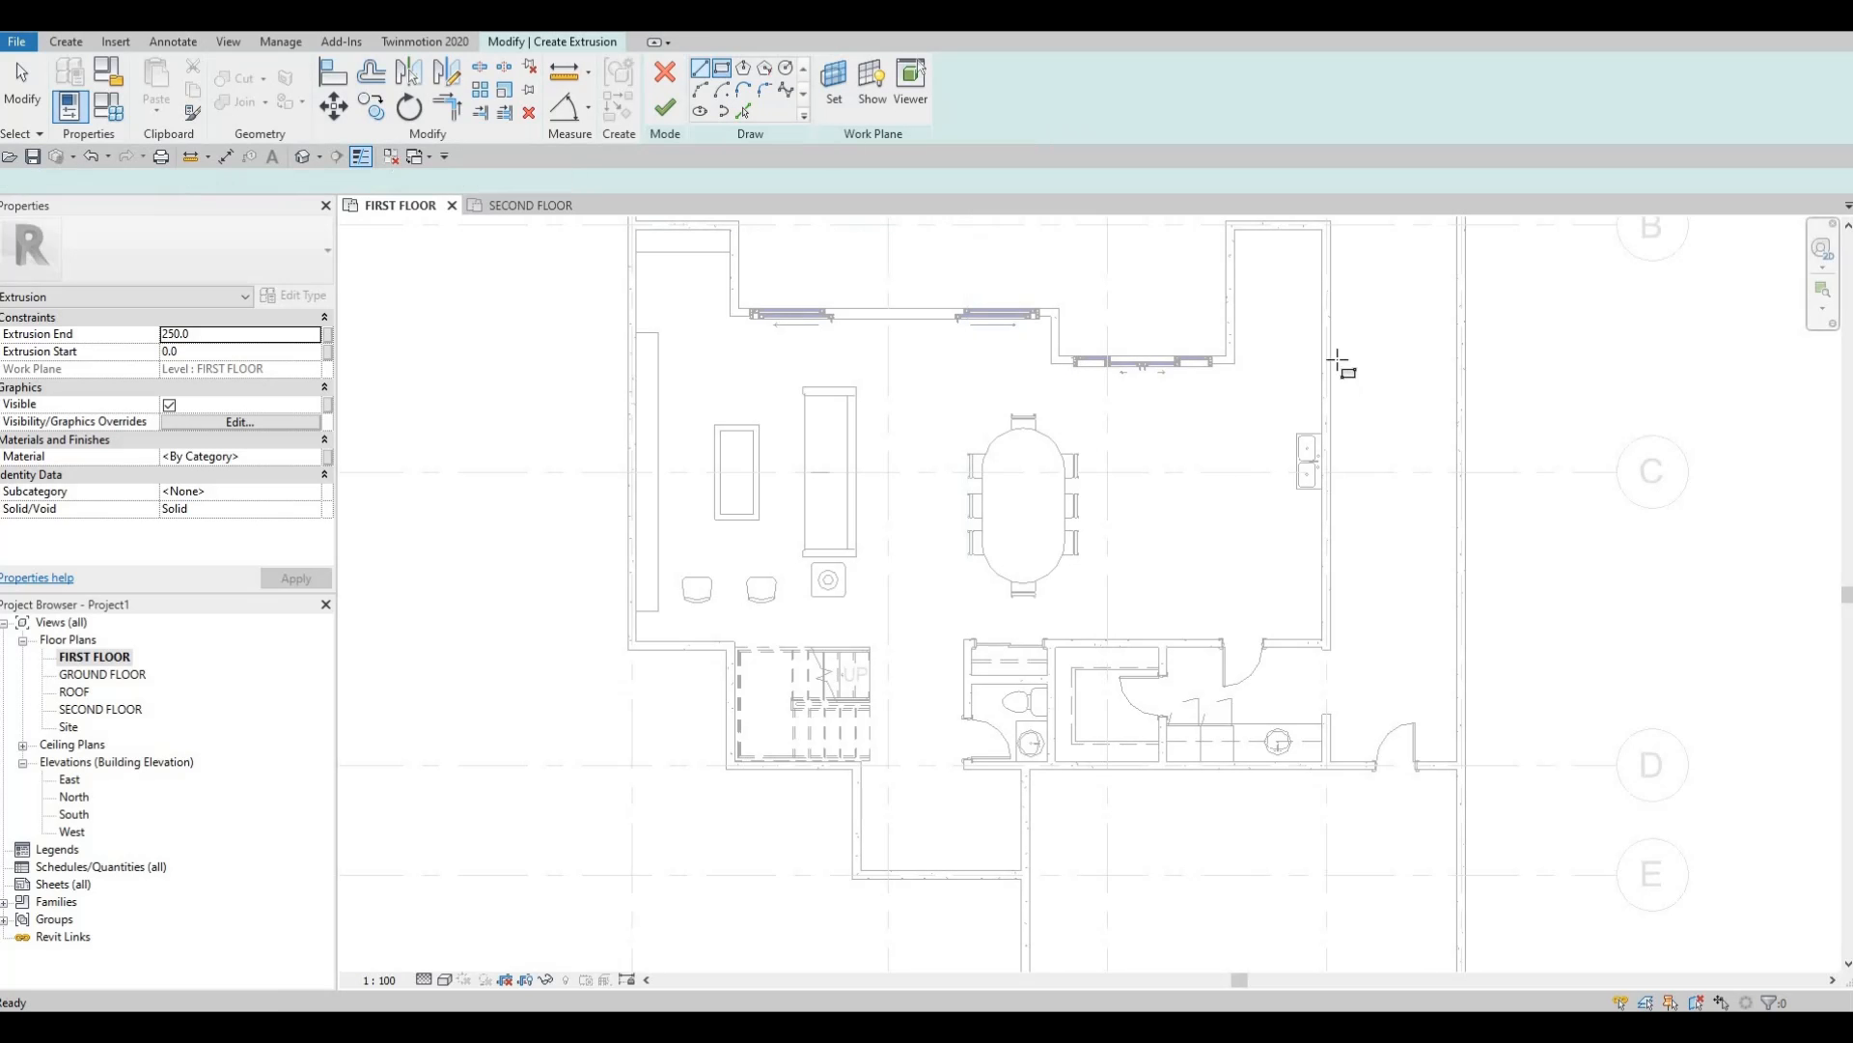
{"action": "left_click", "coordinate": [1323, 316]}
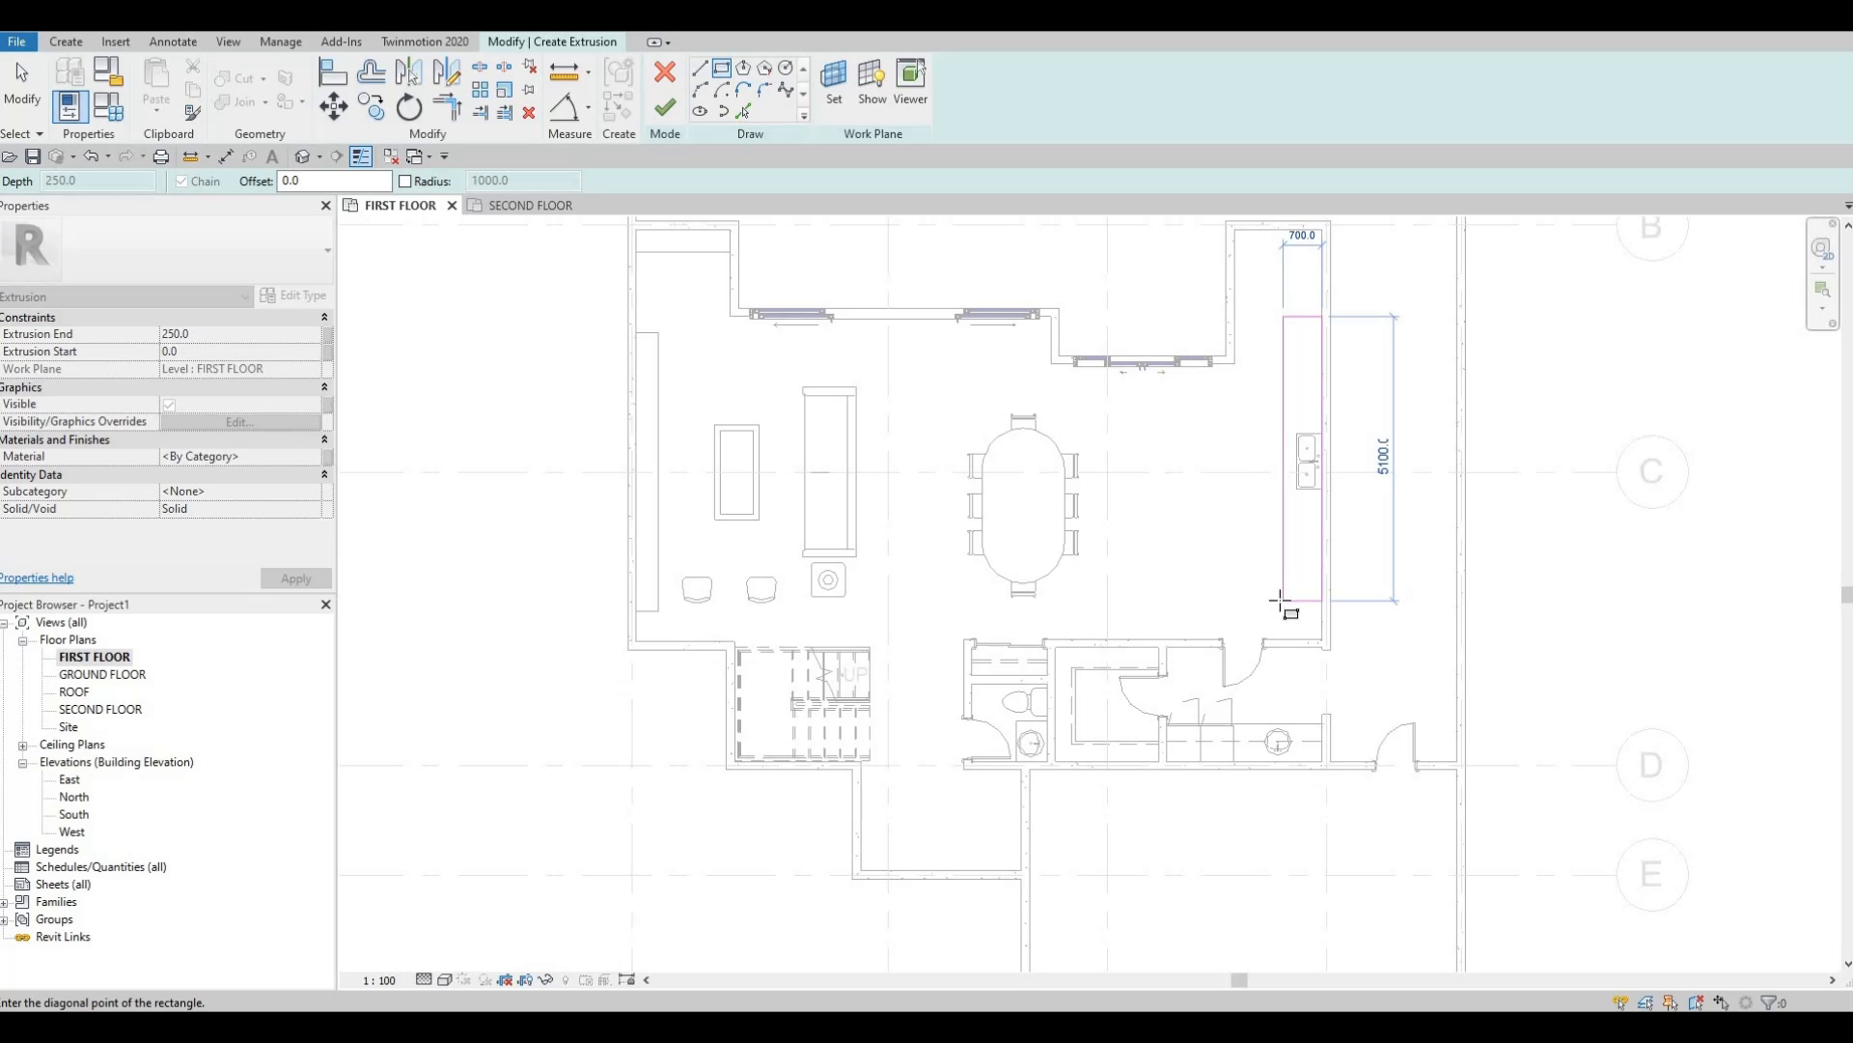
{"action": "left_click", "coordinate": [1278, 599]}
{"action": "key", "text": "Escape"}
{"action": "key", "text": "Escape"}
{"action": "key", "text": "Escape"}
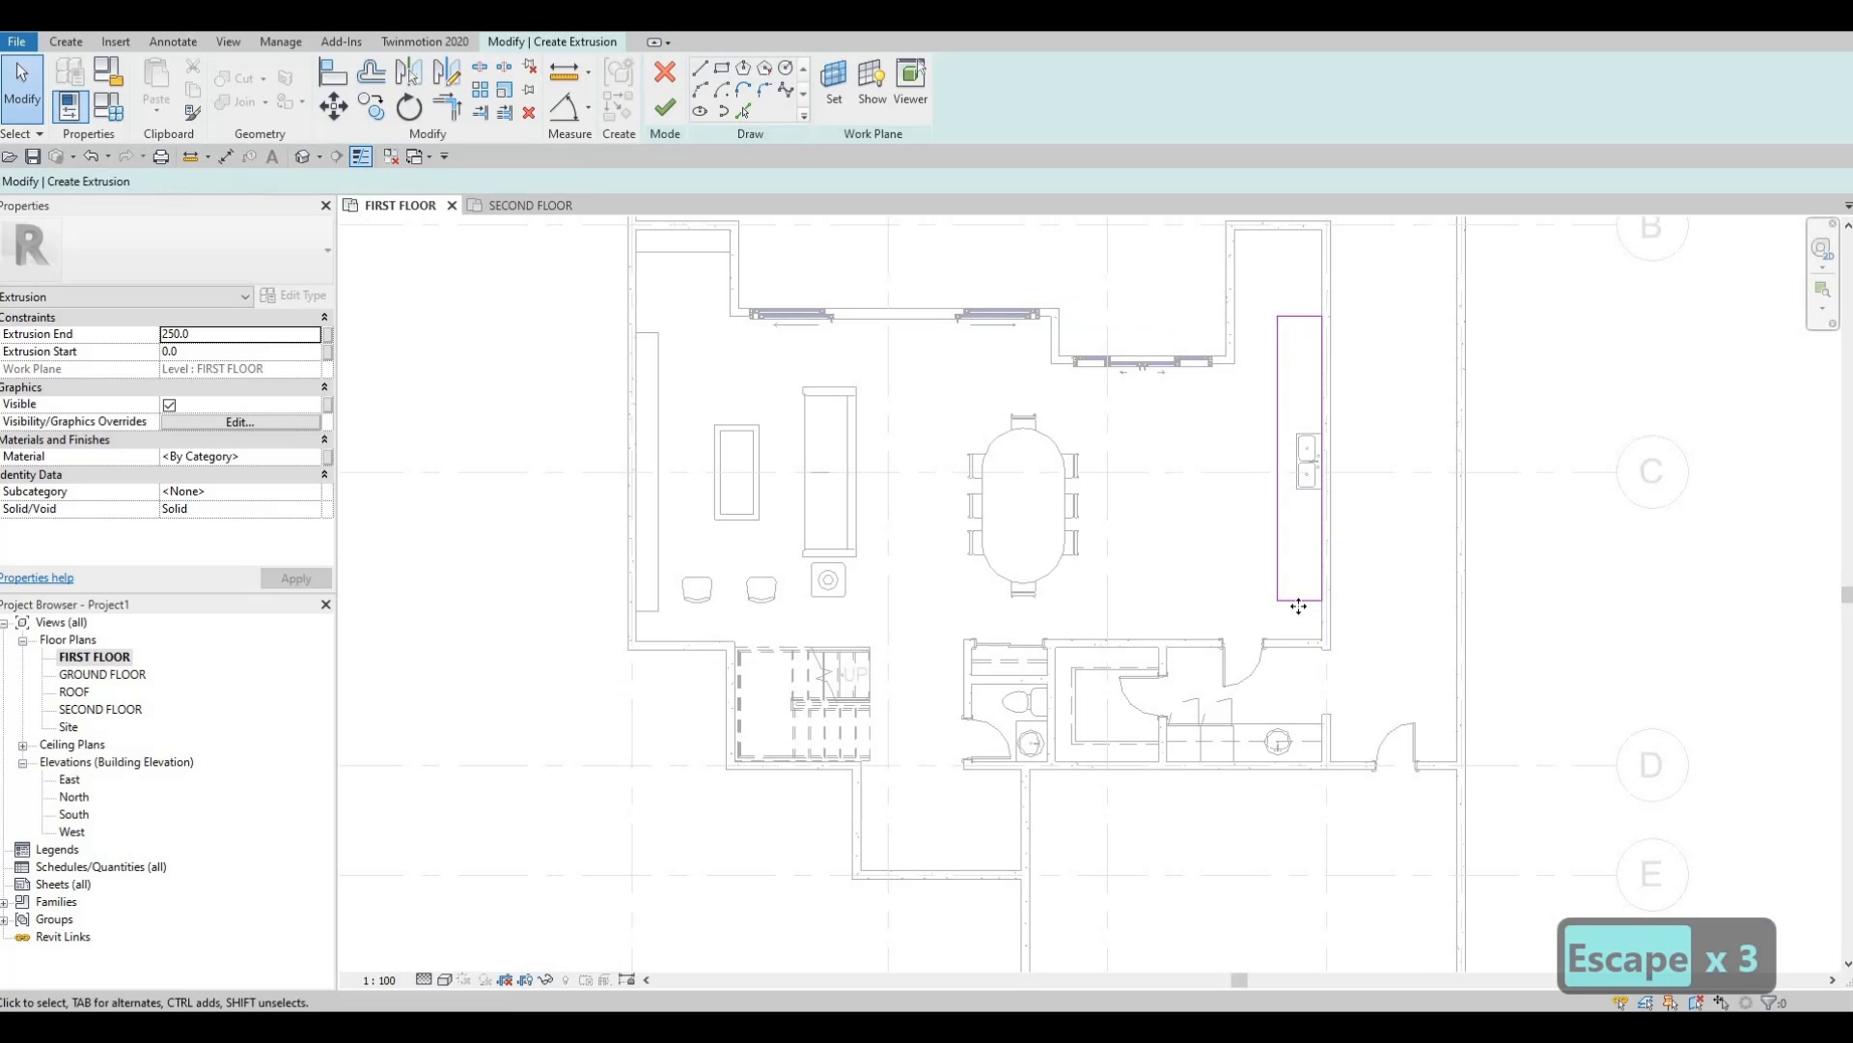
Adjust the counter sketch's bottom edge and align it to the wall face with AL.
{"action": "left_click", "coordinate": [1305, 600]}
{"action": "left_click_drag", "start_coordinate": [1305, 600], "coordinate": [1303, 641]}
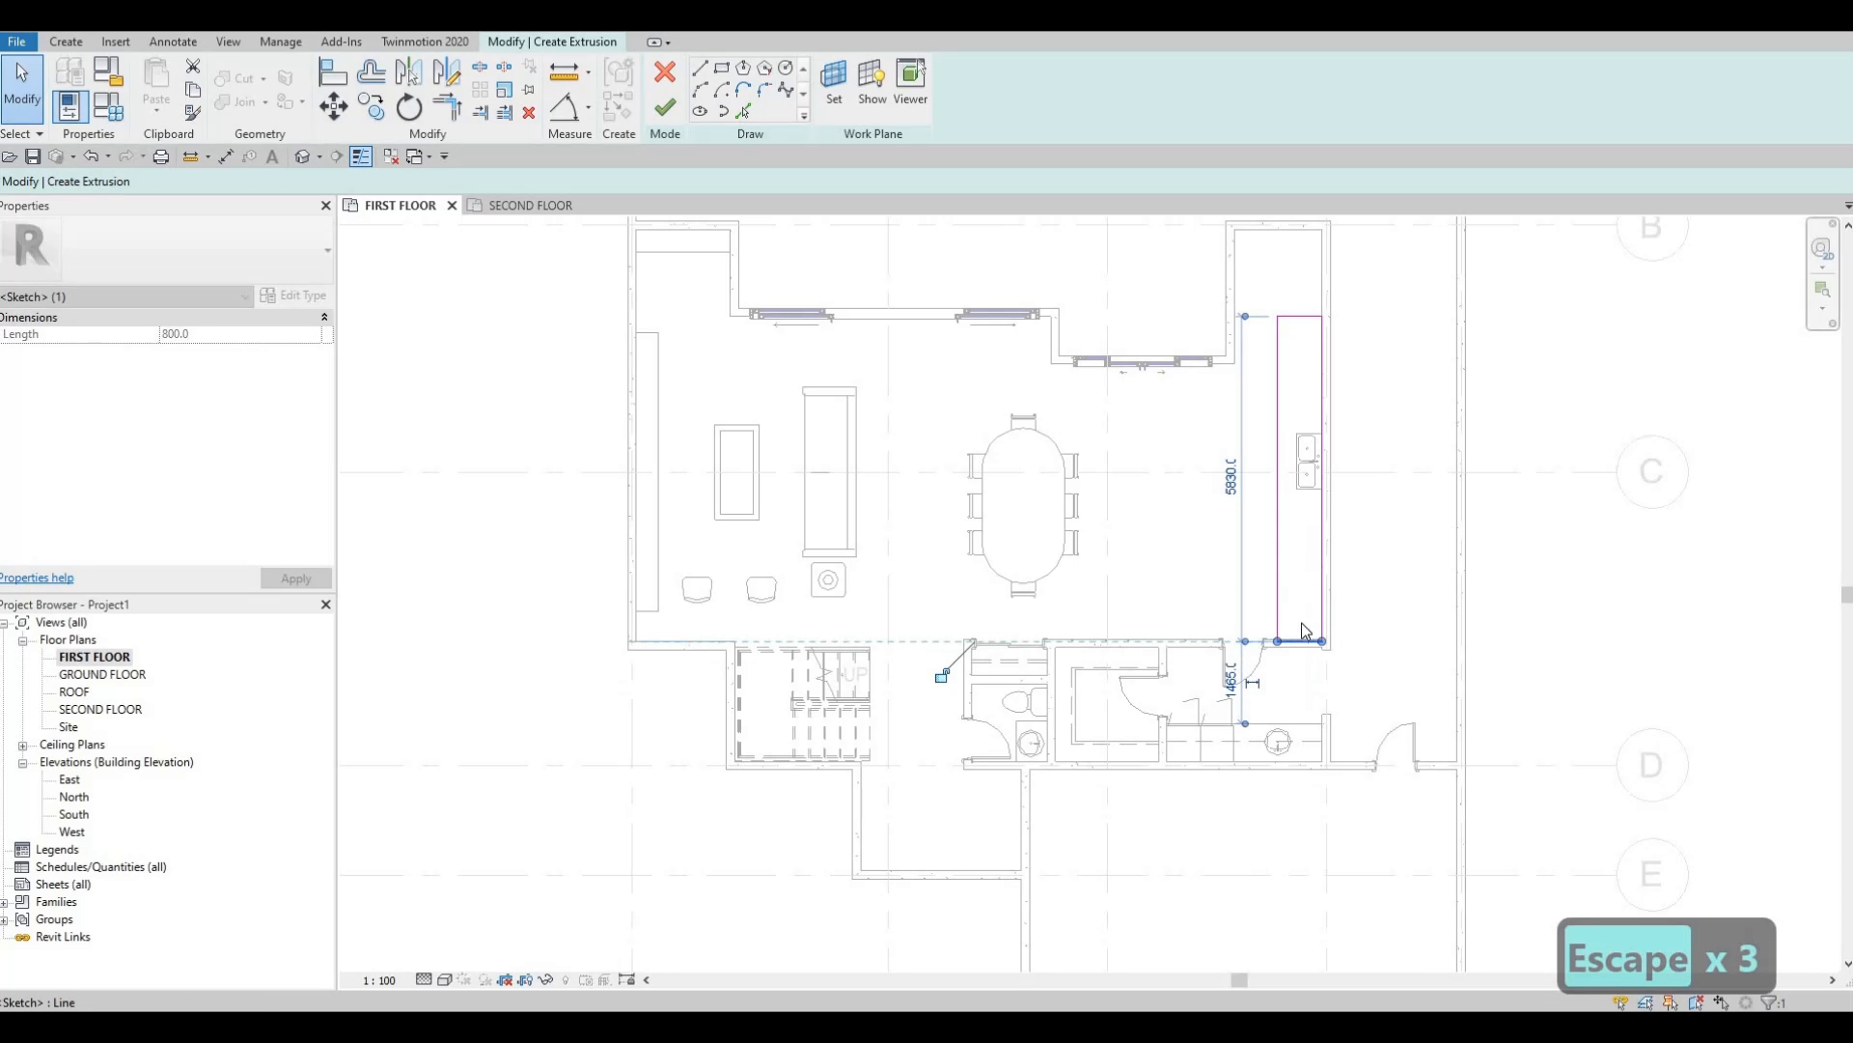
{"action": "scroll", "coordinate": [1332, 642], "scroll_direction": "up", "scroll_amount": 2}
{"action": "scroll", "coordinate": [1284, 673], "scroll_direction": "up", "scroll_amount": 3}
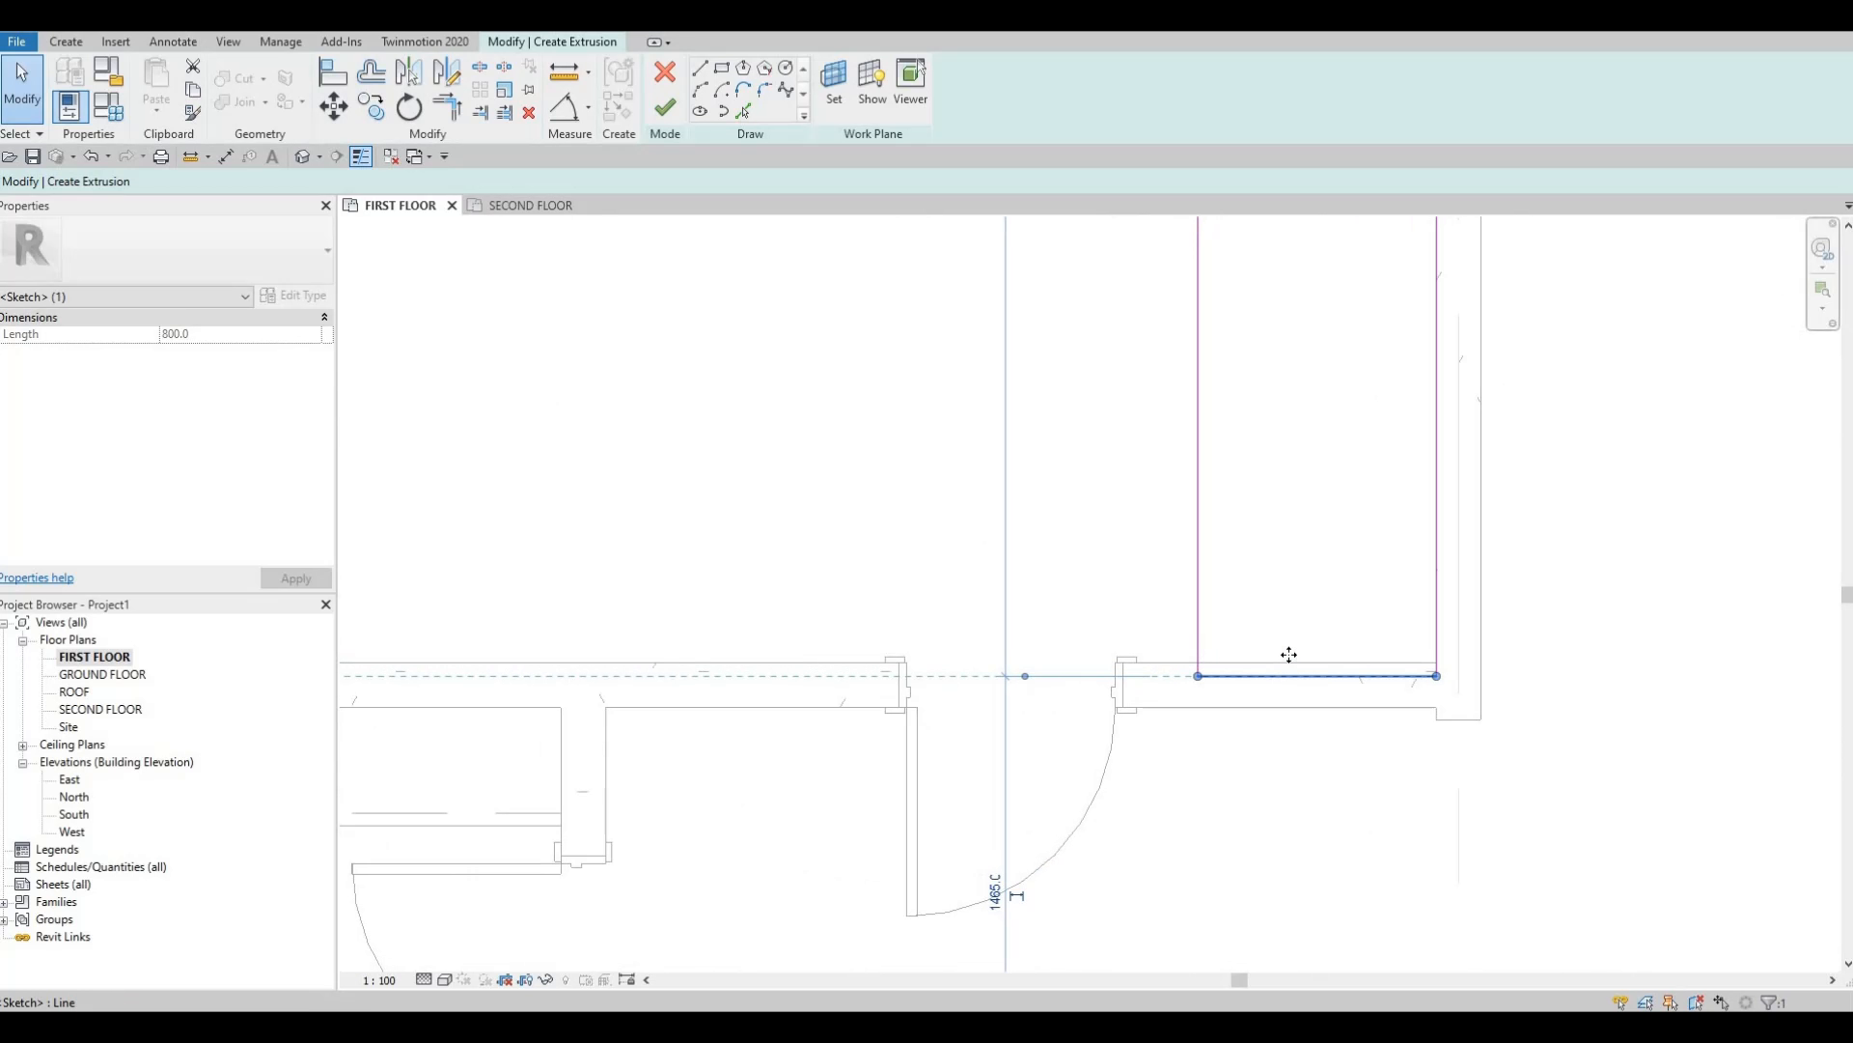
{"action": "mouse_move", "coordinate": [1294, 662]}
{"action": "left_mouse_down"}
{"action": "mouse_move", "coordinate": [1319, 606]}
{"action": "mouse_move", "coordinate": [1290, 661]}
{"action": "left_mouse_up"}
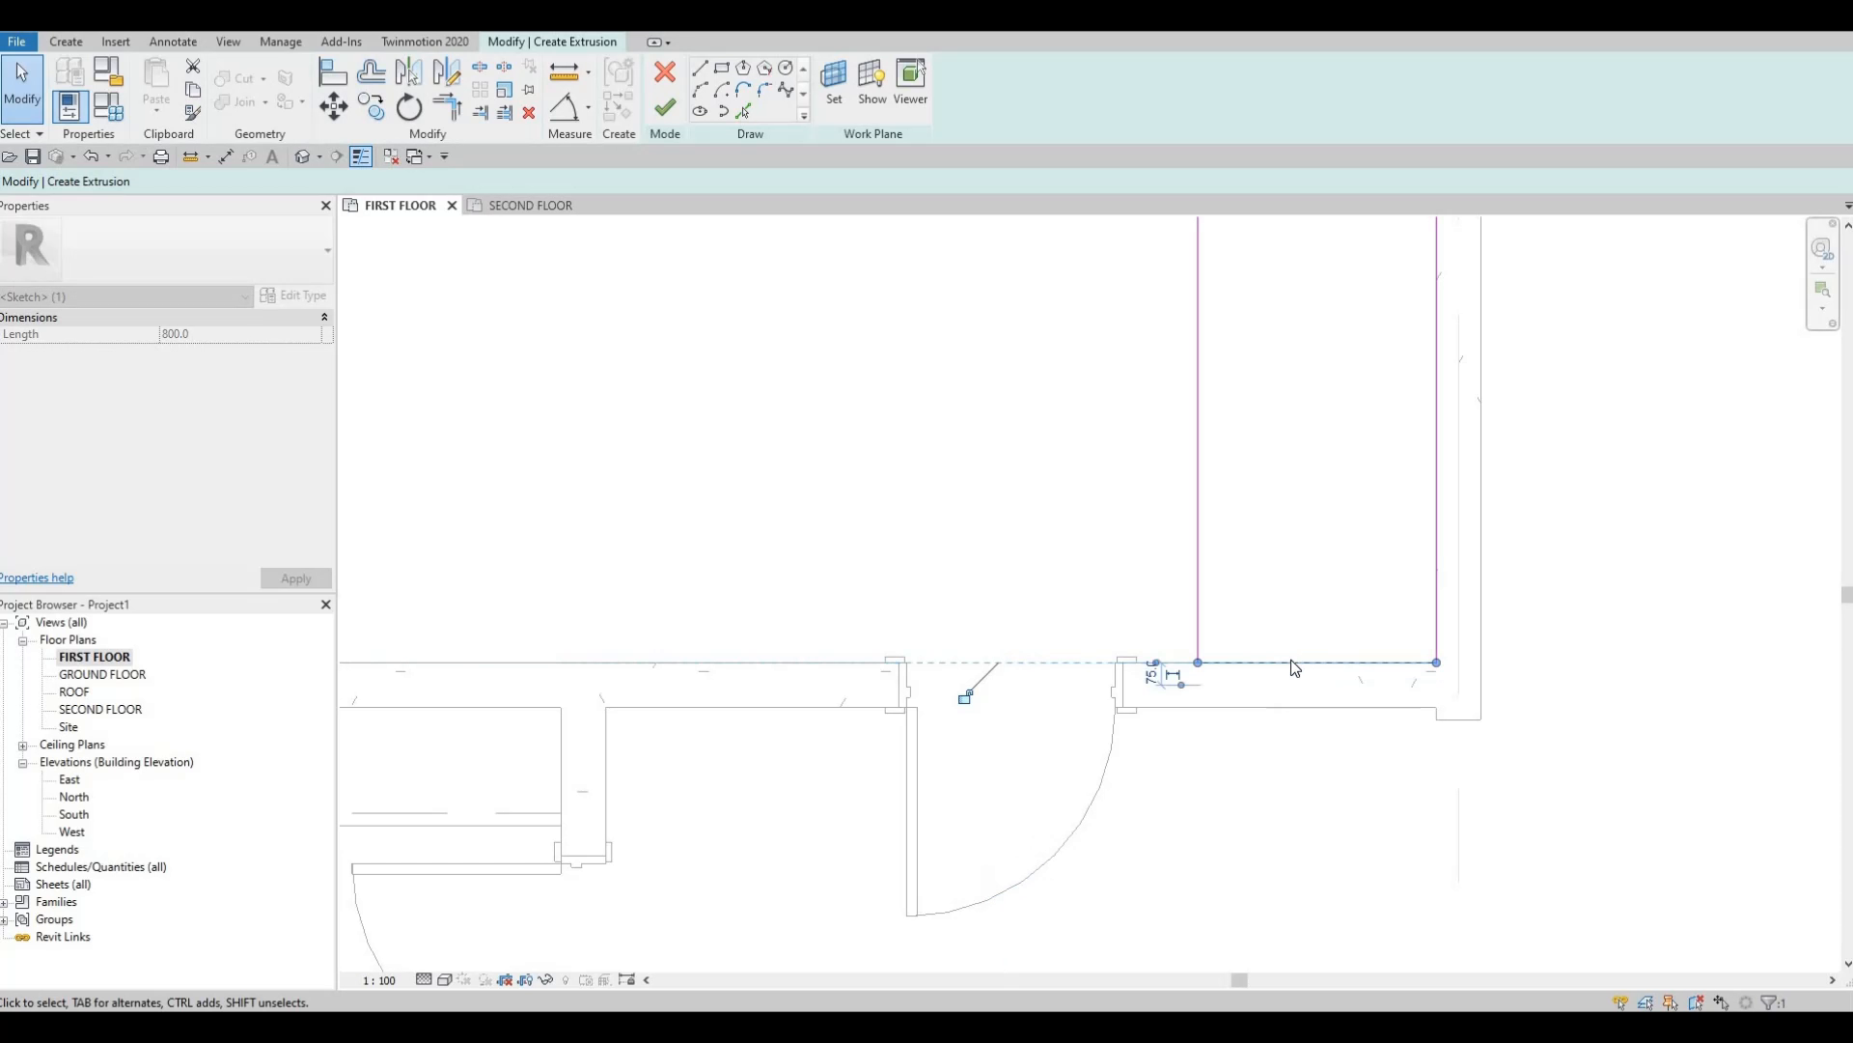
{"action": "left_click_drag", "start_coordinate": [1306, 572], "coordinate": [1311, 597]}
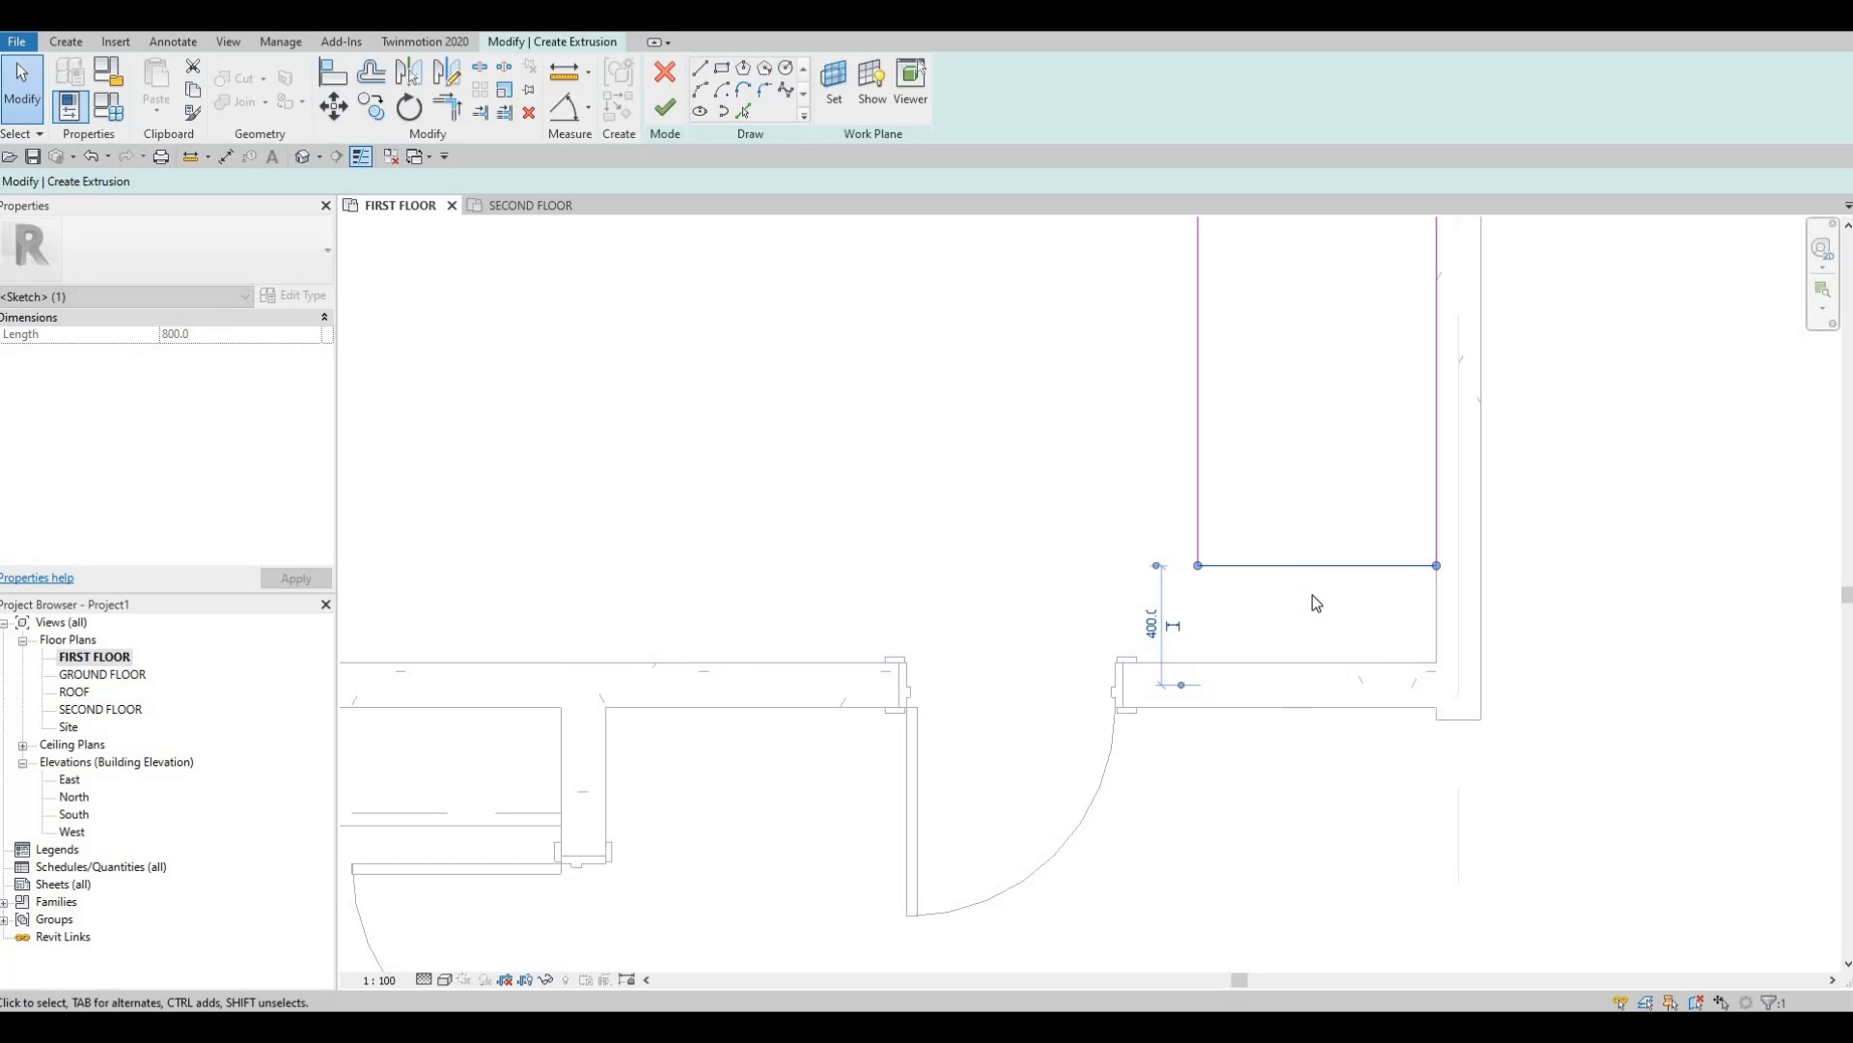
{"action": "key", "text": "a"}
{"action": "key", "text": "l"}
{"action": "key", "text": "l"}
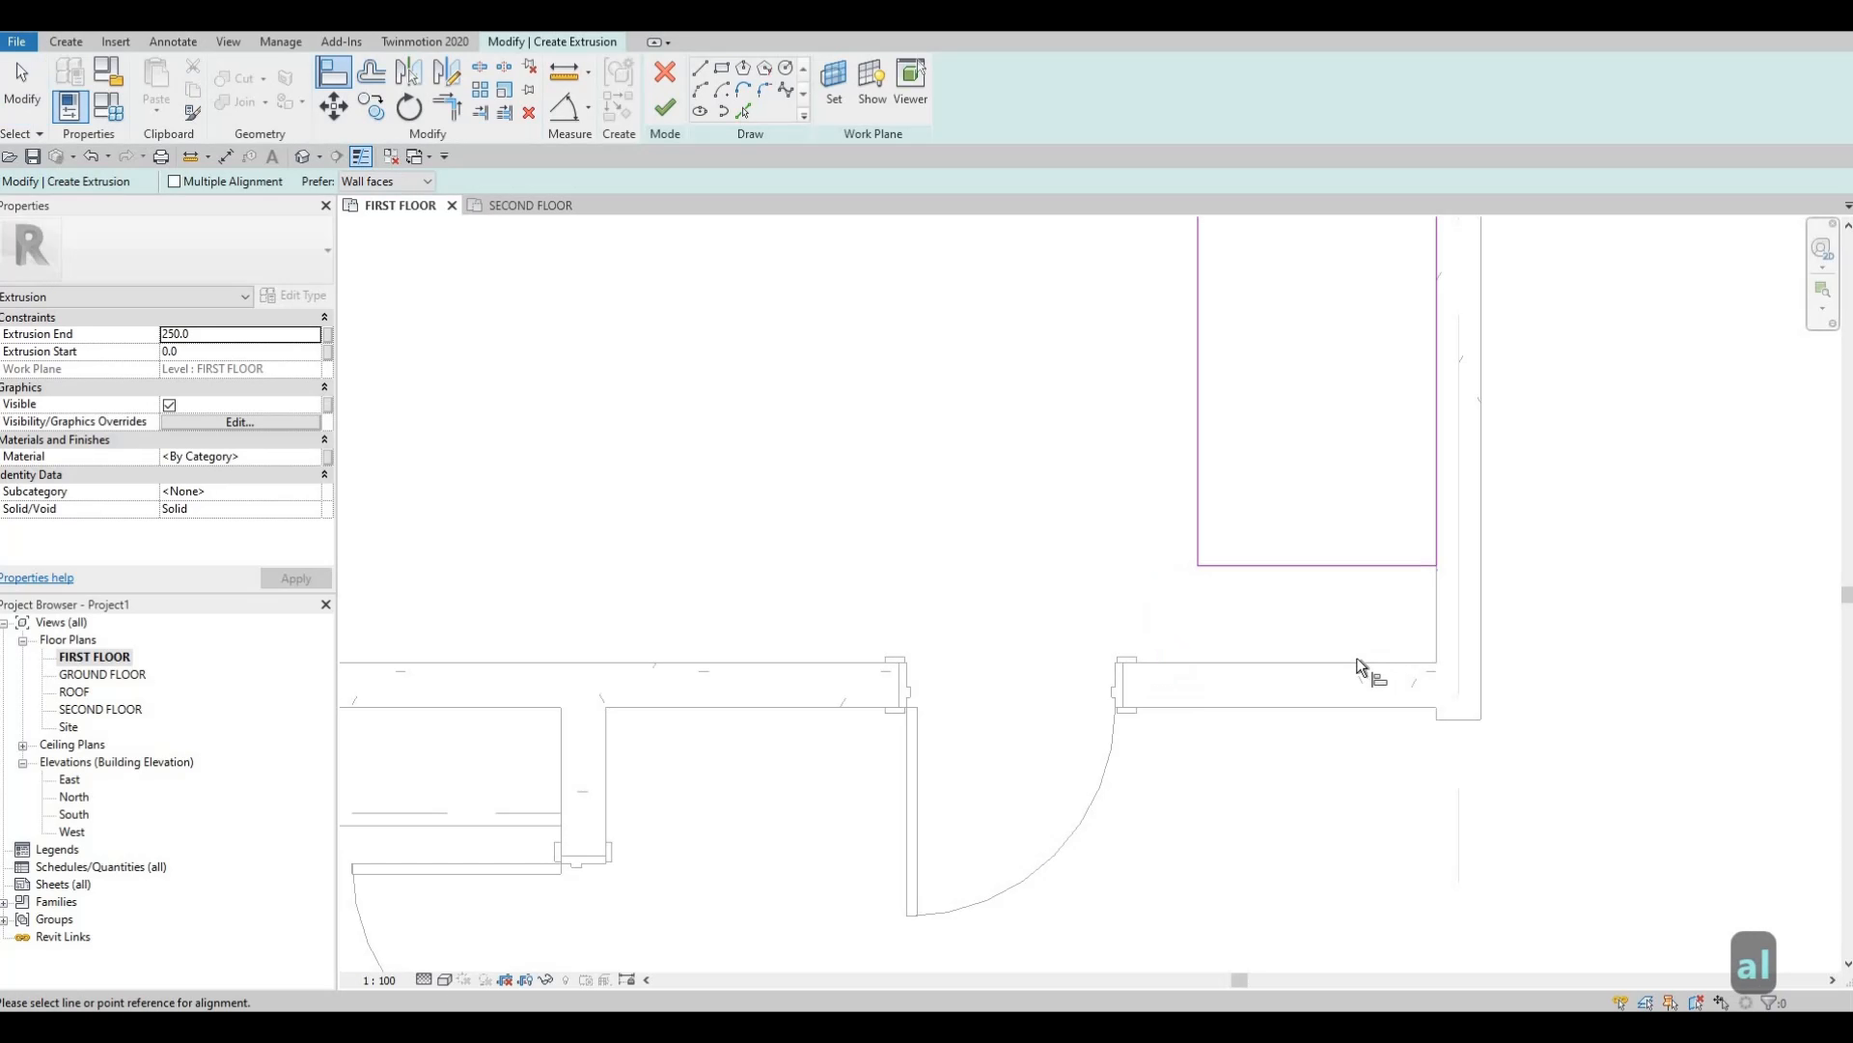
{"action": "left_click", "coordinate": [1363, 662]}
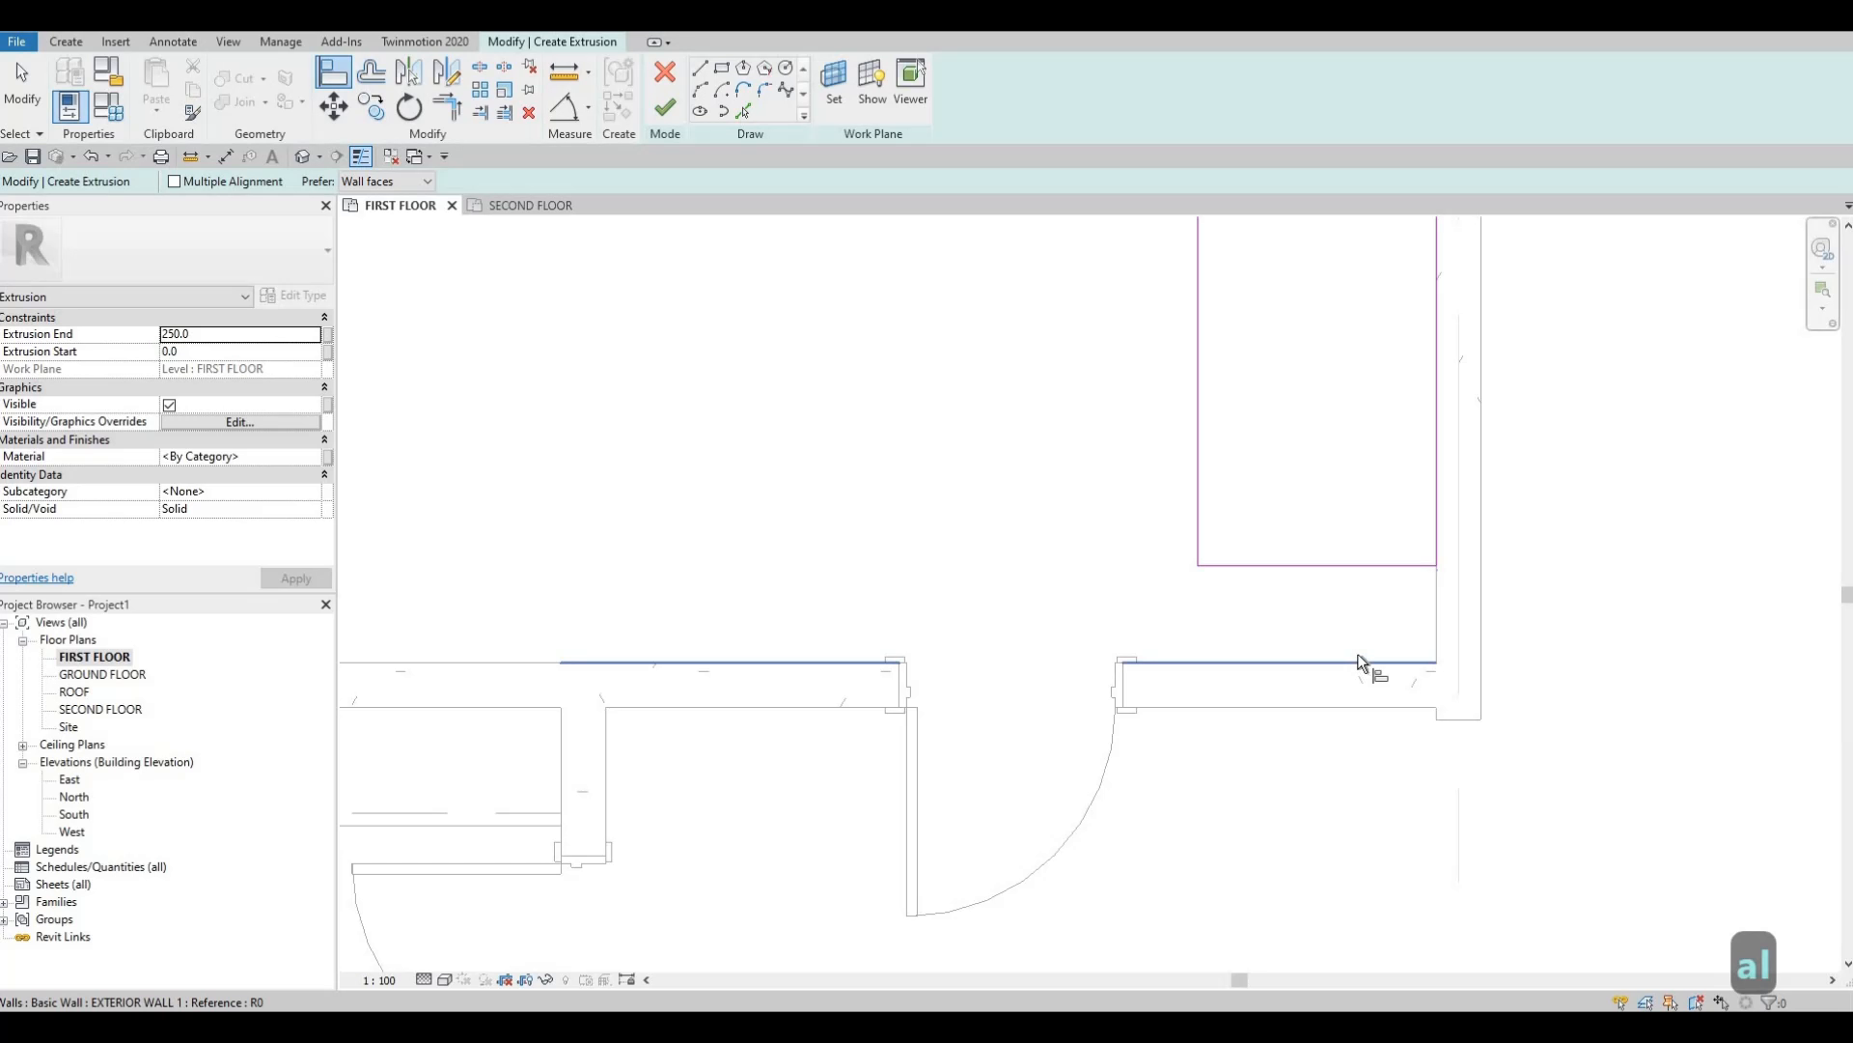
{"action": "left_click", "coordinate": [1328, 566]}
Pull the counter sketch's top edge down along the wall.
{"action": "middle_click_drag", "start_coordinate": [1289, 493], "coordinate": [1293, 797]}
{"action": "scroll", "coordinate": [1271, 633], "scroll_direction": "down", "scroll_amount": 2}
{"action": "scroll", "coordinate": [1292, 798], "scroll_direction": "down", "scroll_amount": 1}
{"action": "middle_click_drag", "start_coordinate": [1288, 459], "coordinate": [1288, 674]}
{"action": "key", "text": "Escape"}
{"action": "key", "text": "Escape"}
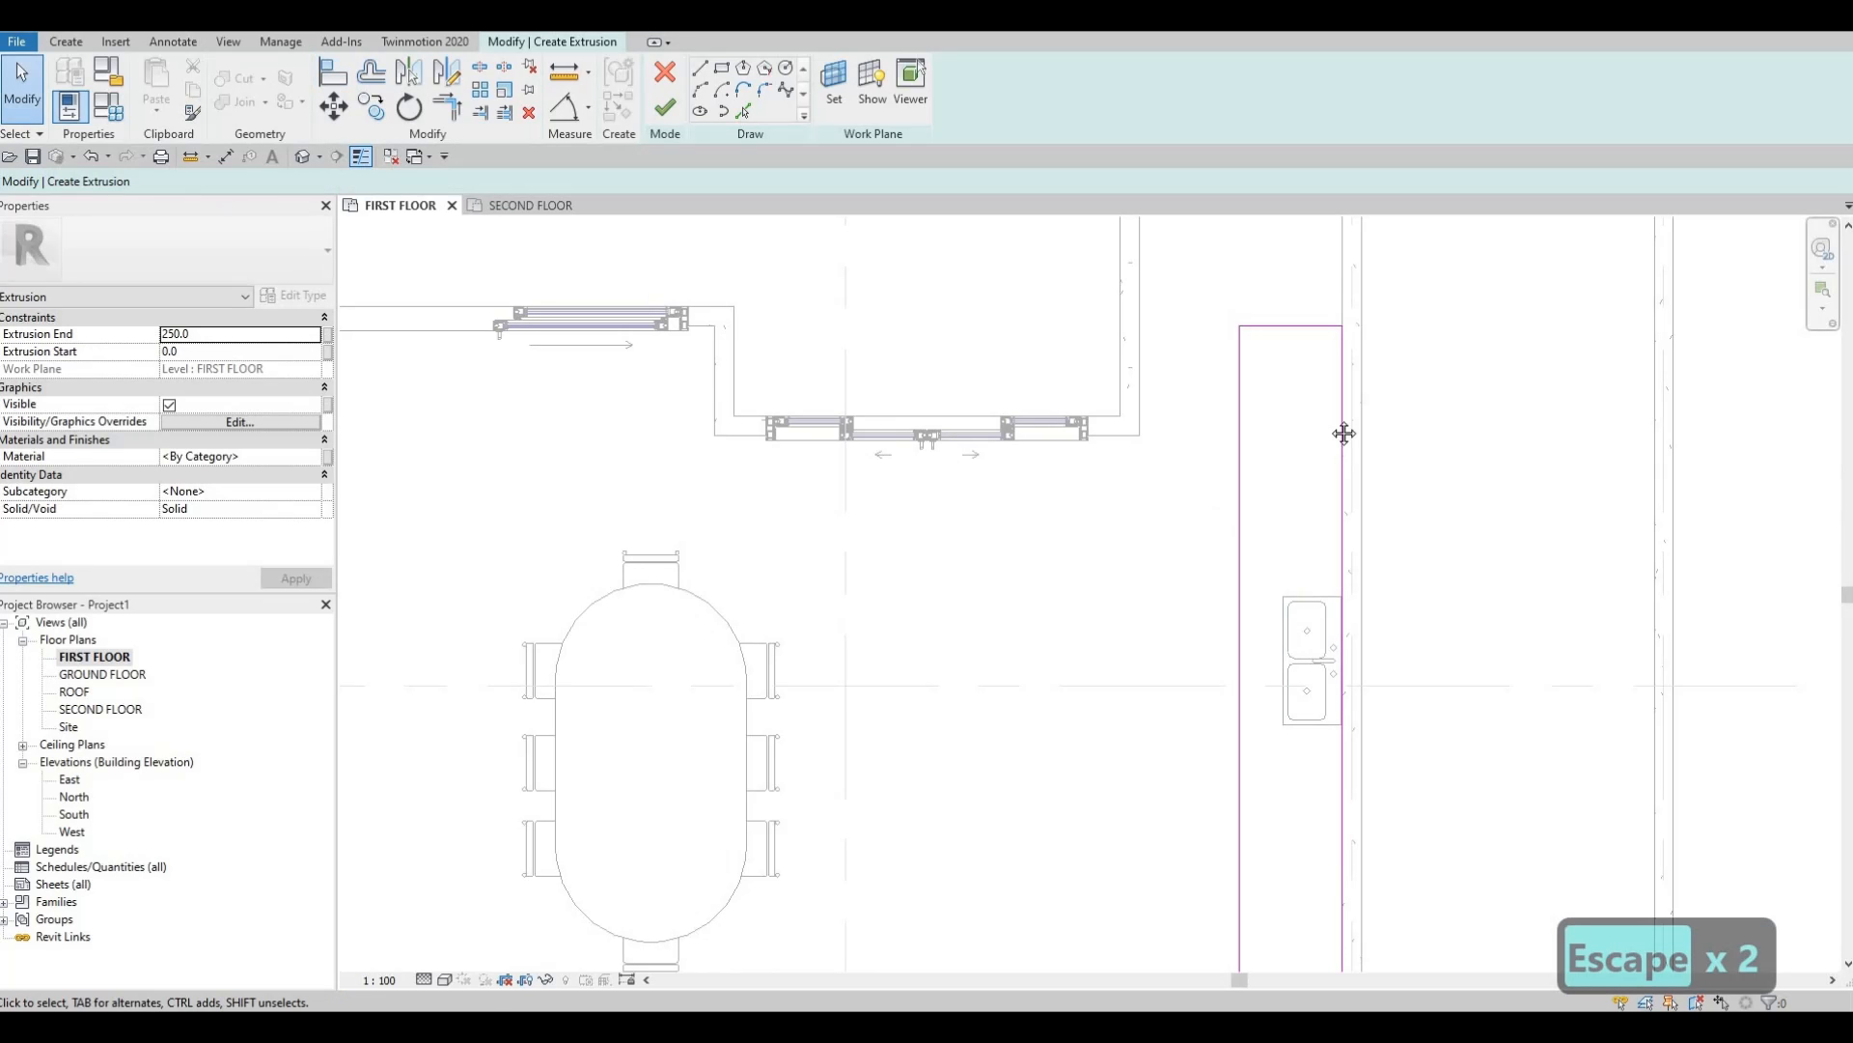
{"action": "scroll", "coordinate": [1344, 431], "scroll_direction": "down", "scroll_amount": 1}
{"action": "middle_click_drag", "start_coordinate": [1345, 592], "coordinate": [1353, 543]}
{"action": "left_click_drag", "start_coordinate": [1349, 530], "coordinate": [1352, 634]}
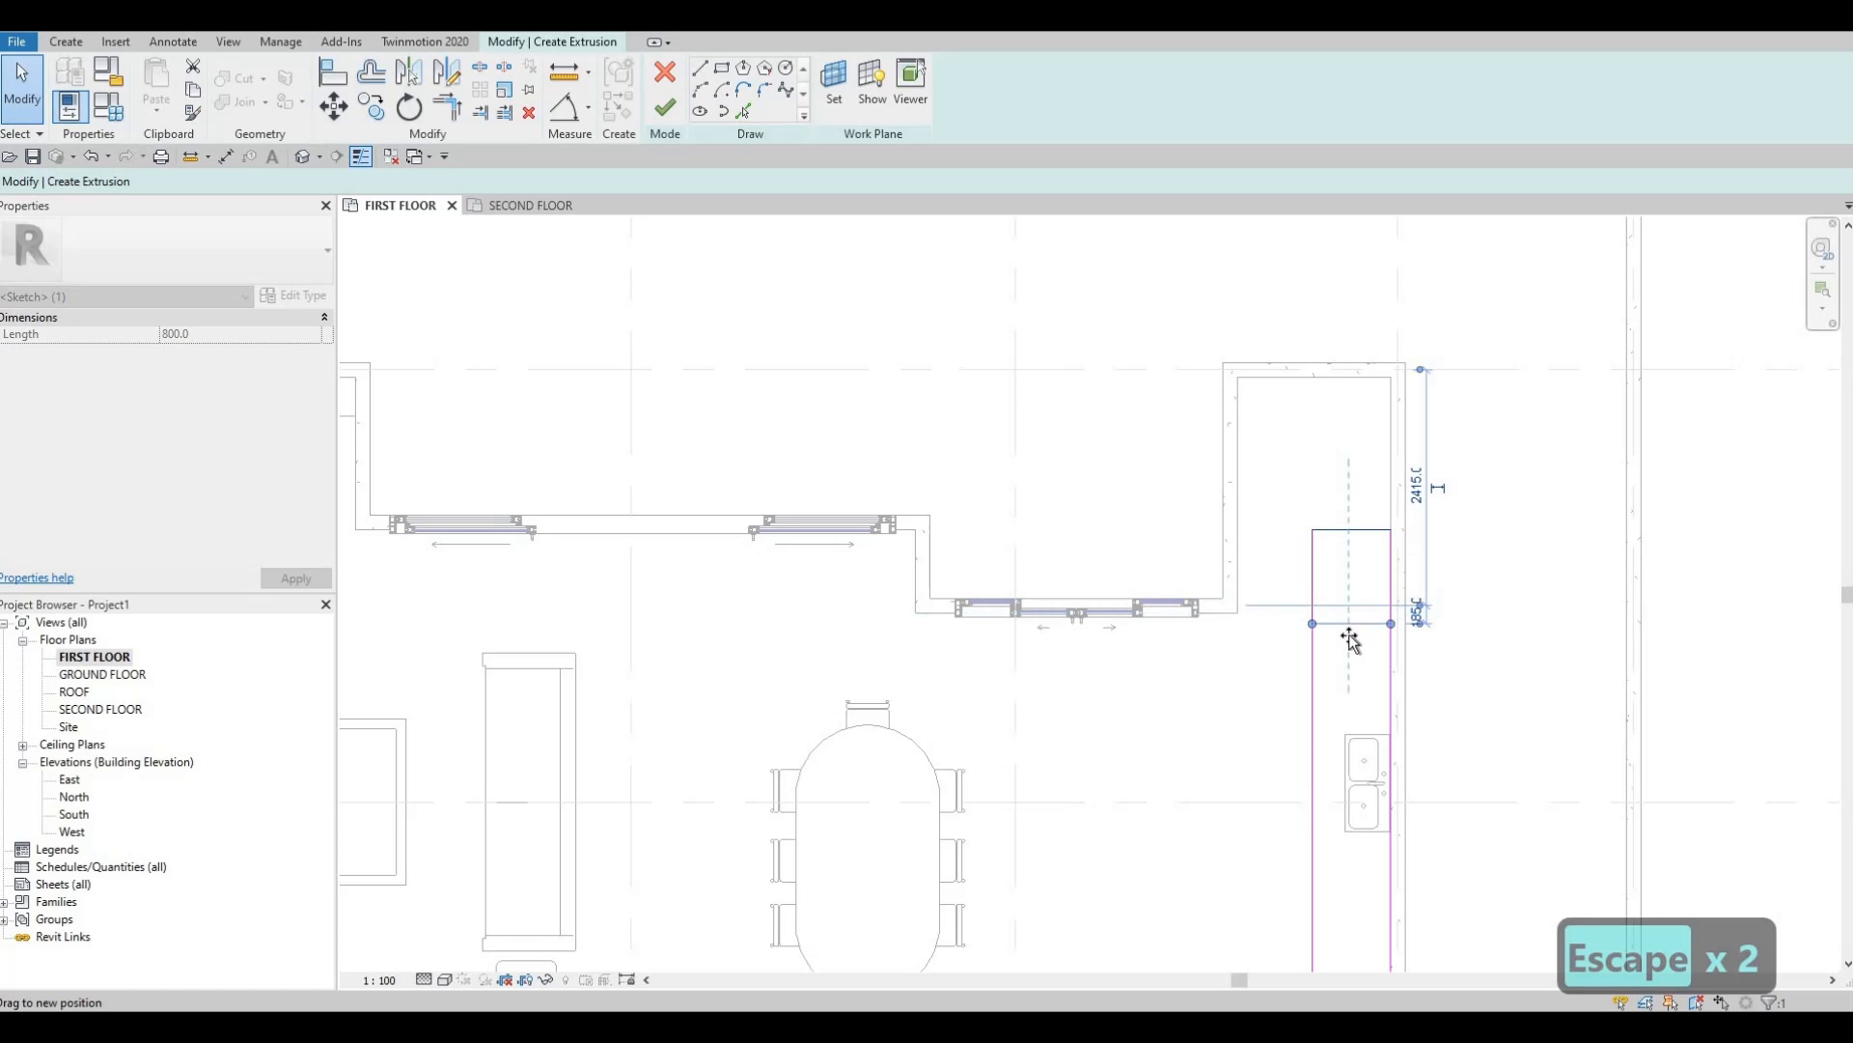
Pan and zoom to review the whole counter outline around the sink.
{"action": "middle_click_drag", "start_coordinate": [1329, 432], "coordinate": [1341, 222]}
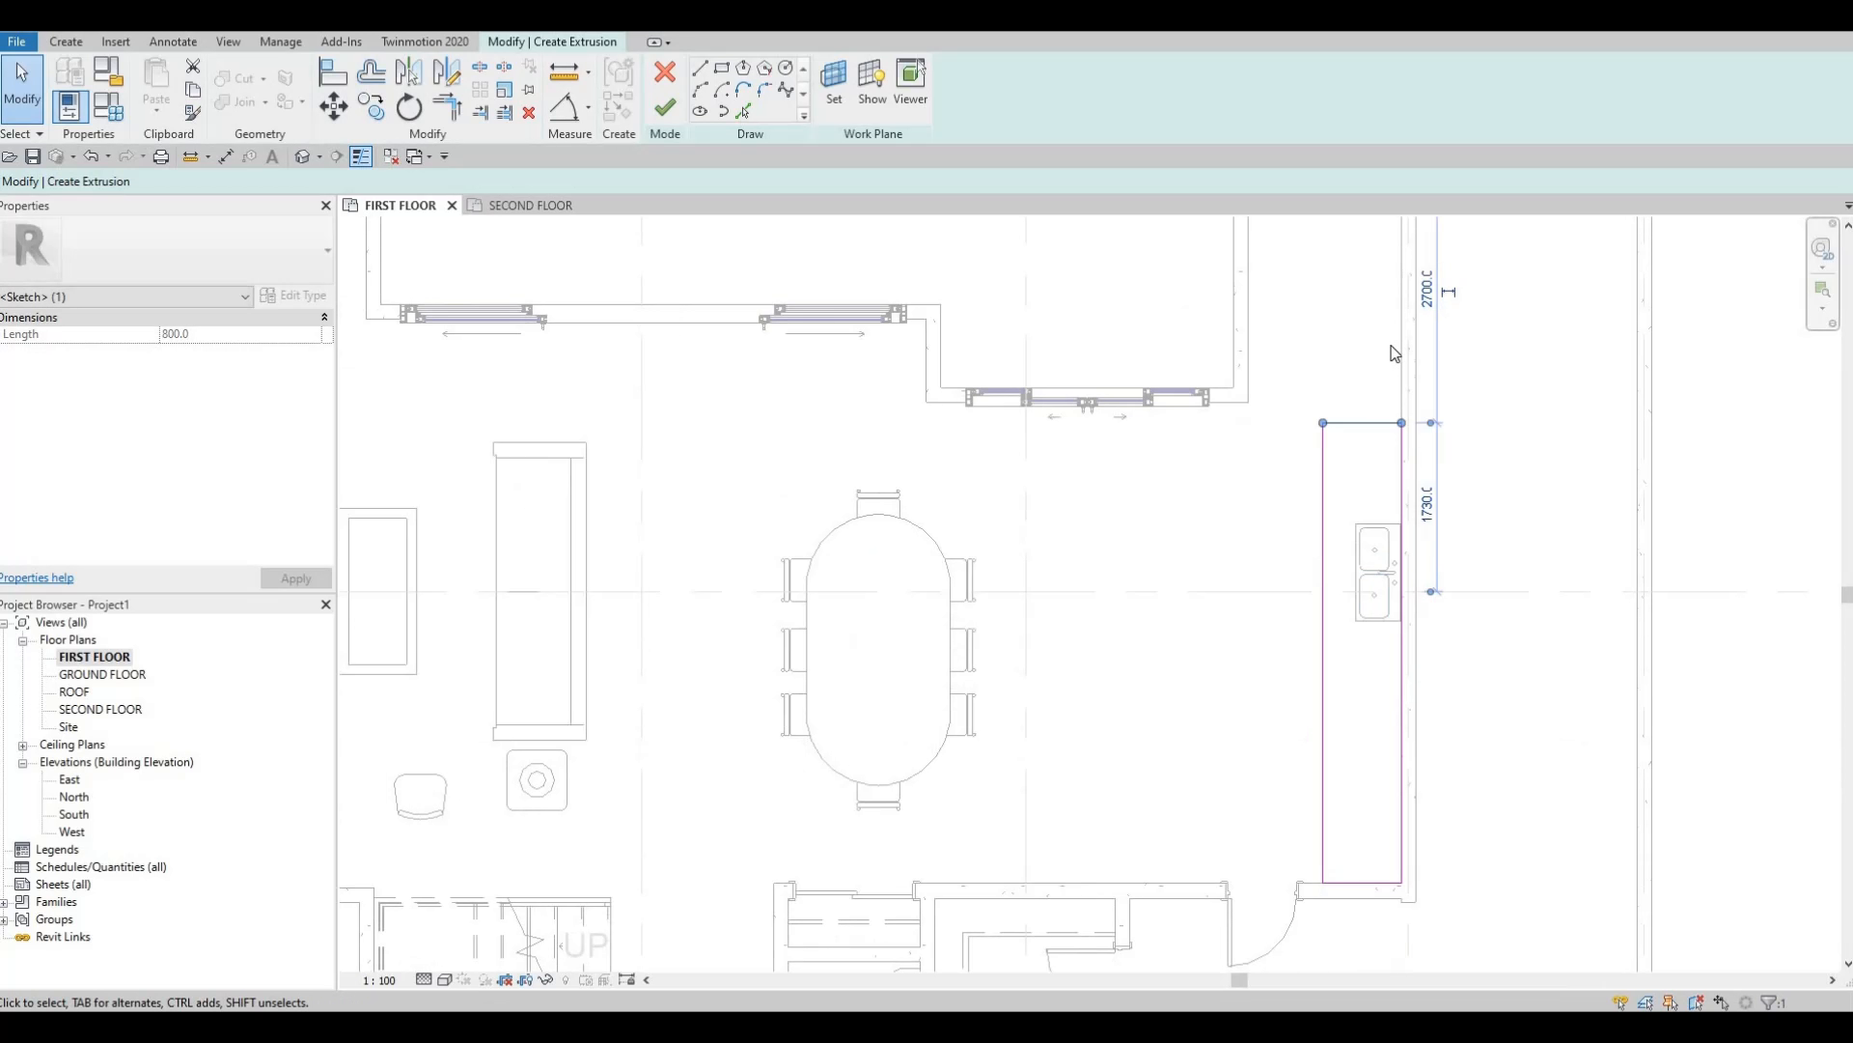
{"action": "middle_click_drag", "start_coordinate": [1260, 317], "coordinate": [1241, 472]}
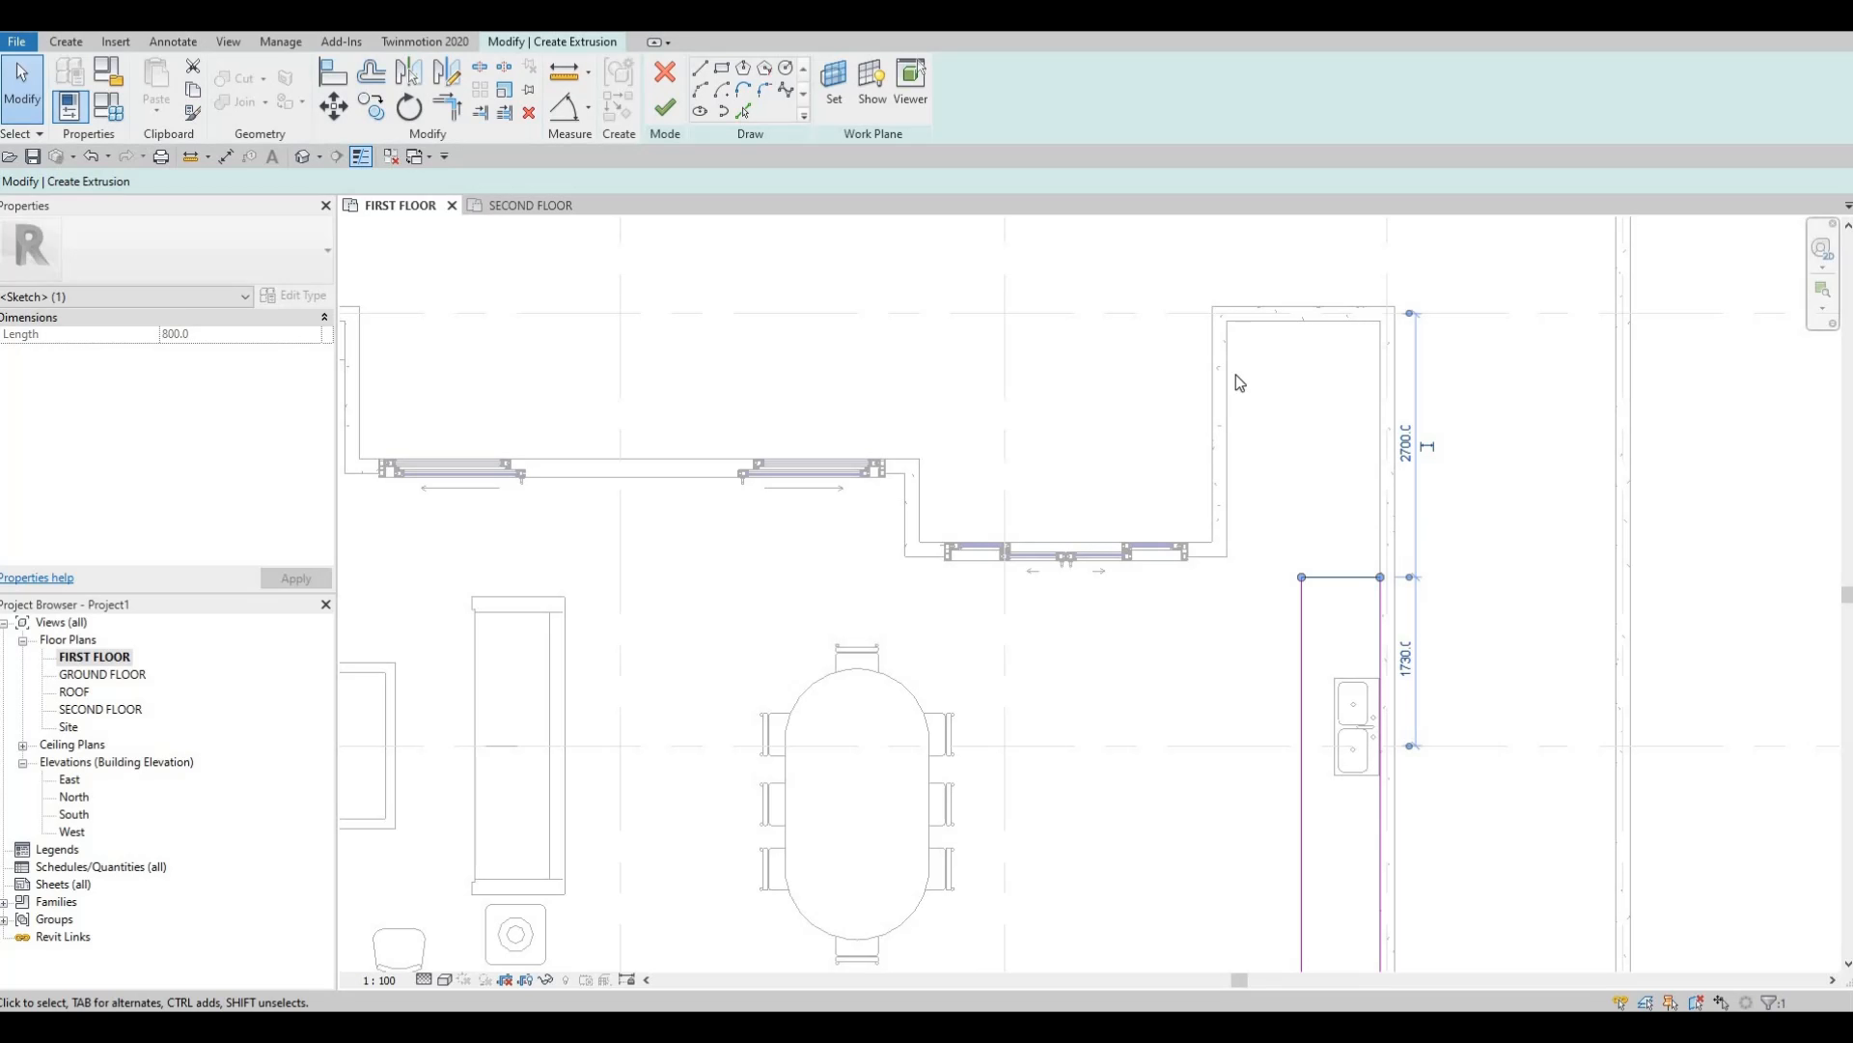
{"action": "mouse_move", "coordinate": [1323, 521]}
{"action": "middle_mouse_down"}
{"action": "mouse_move", "coordinate": [1376, 409]}
{"action": "mouse_move", "coordinate": [1363, 467]}
{"action": "mouse_move", "coordinate": [1350, 418]}
{"action": "middle_mouse_up"}
{"action": "scroll", "coordinate": [1356, 480], "scroll_direction": "up", "scroll_amount": 2}
{"action": "mouse_move", "coordinate": [1439, 496]}
{"action": "middle_mouse_down"}
{"action": "mouse_move", "coordinate": [1424, 572]}
{"action": "mouse_move", "coordinate": [1412, 510]}
{"action": "middle_mouse_up"}
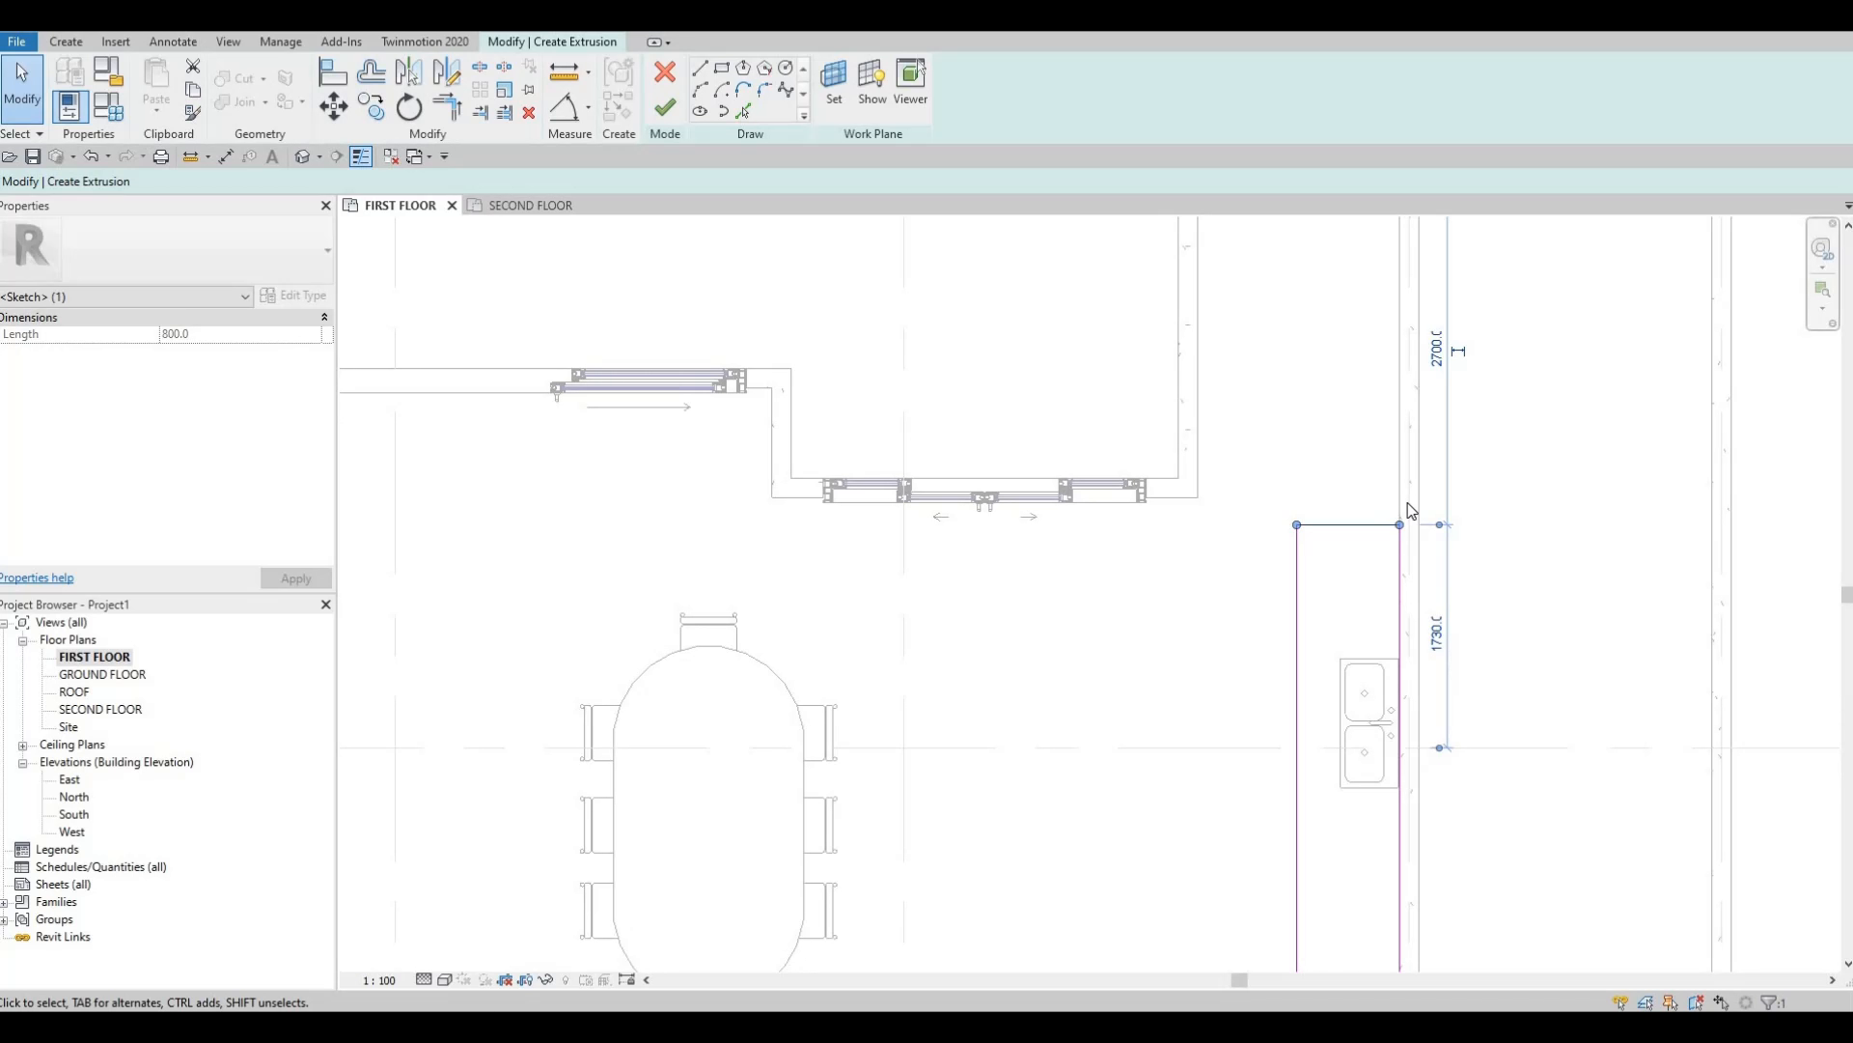
{"action": "scroll", "coordinate": [1415, 368], "scroll_direction": "down", "scroll_amount": 2}
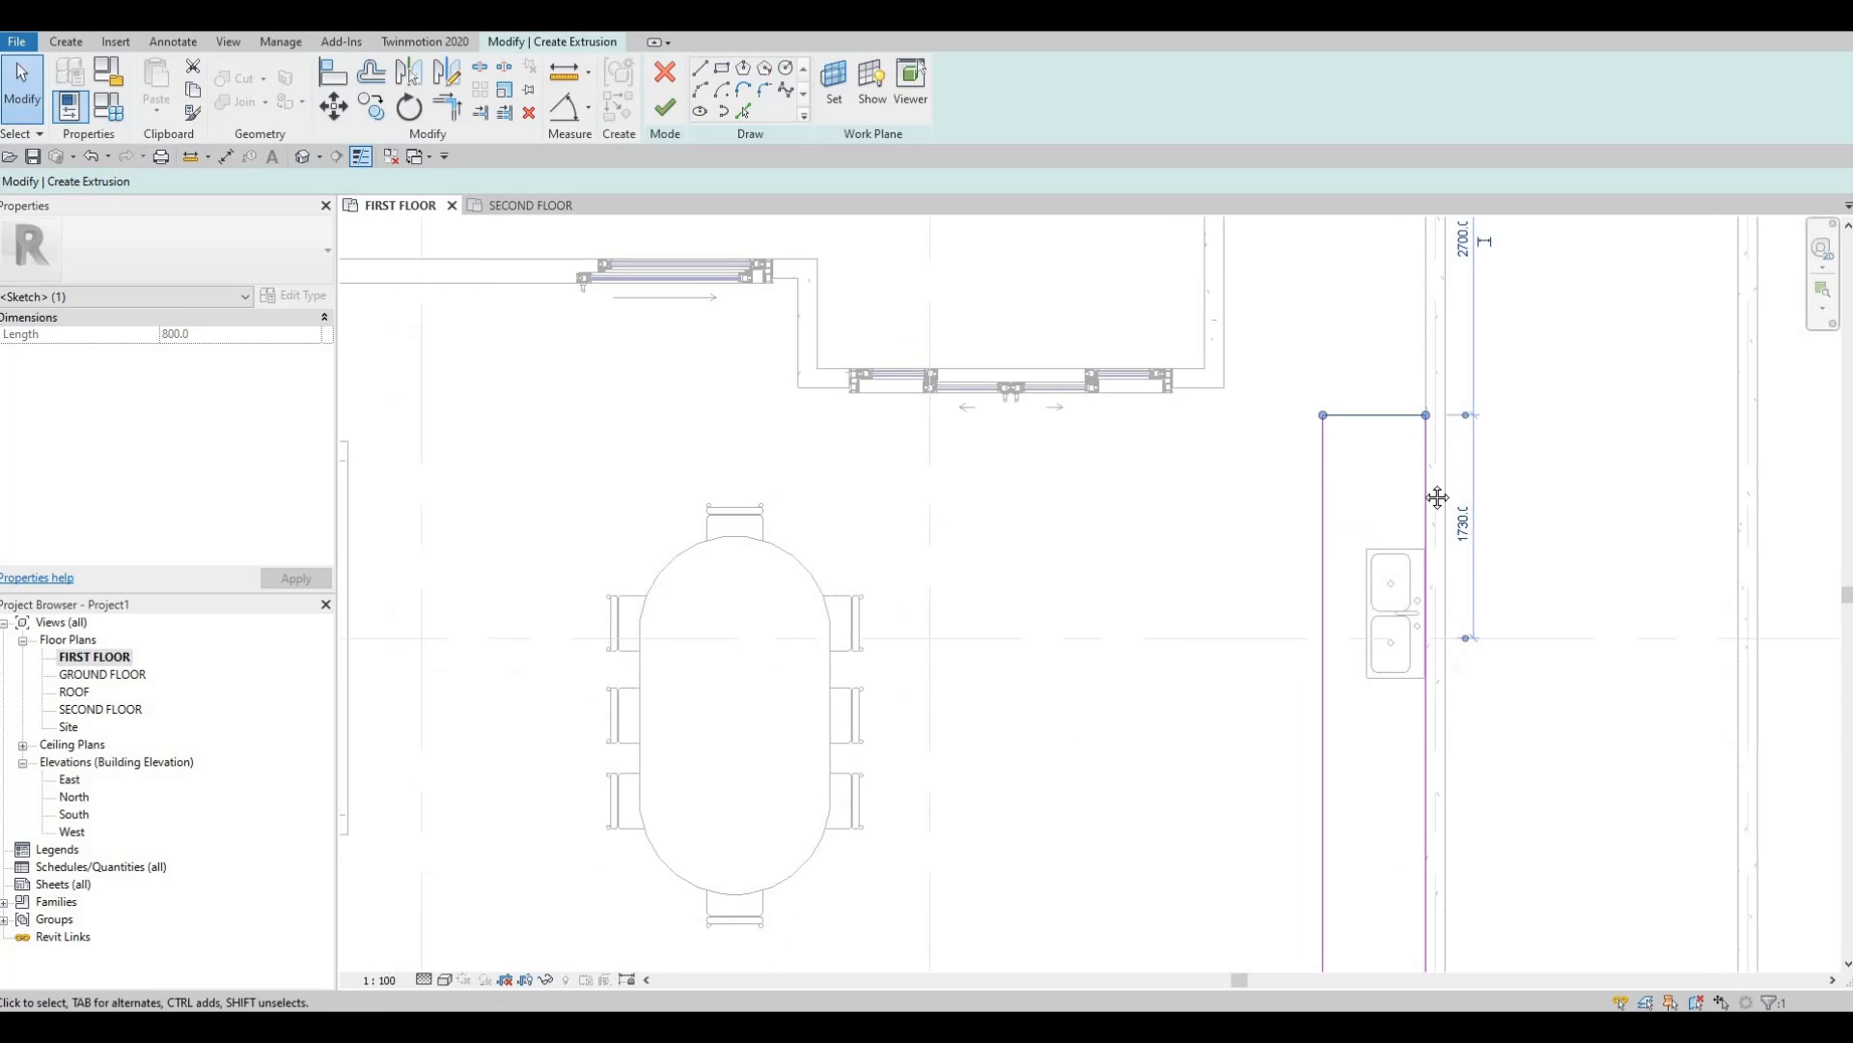
{"action": "mouse_move", "coordinate": [1344, 556]}
{"action": "middle_mouse_down"}
{"action": "mouse_move", "coordinate": [1353, 372]}
{"action": "mouse_move", "coordinate": [1344, 400]}
{"action": "middle_mouse_up"}
{"action": "middle_click_drag", "start_coordinate": [1336, 281], "coordinate": [1329, 376]}
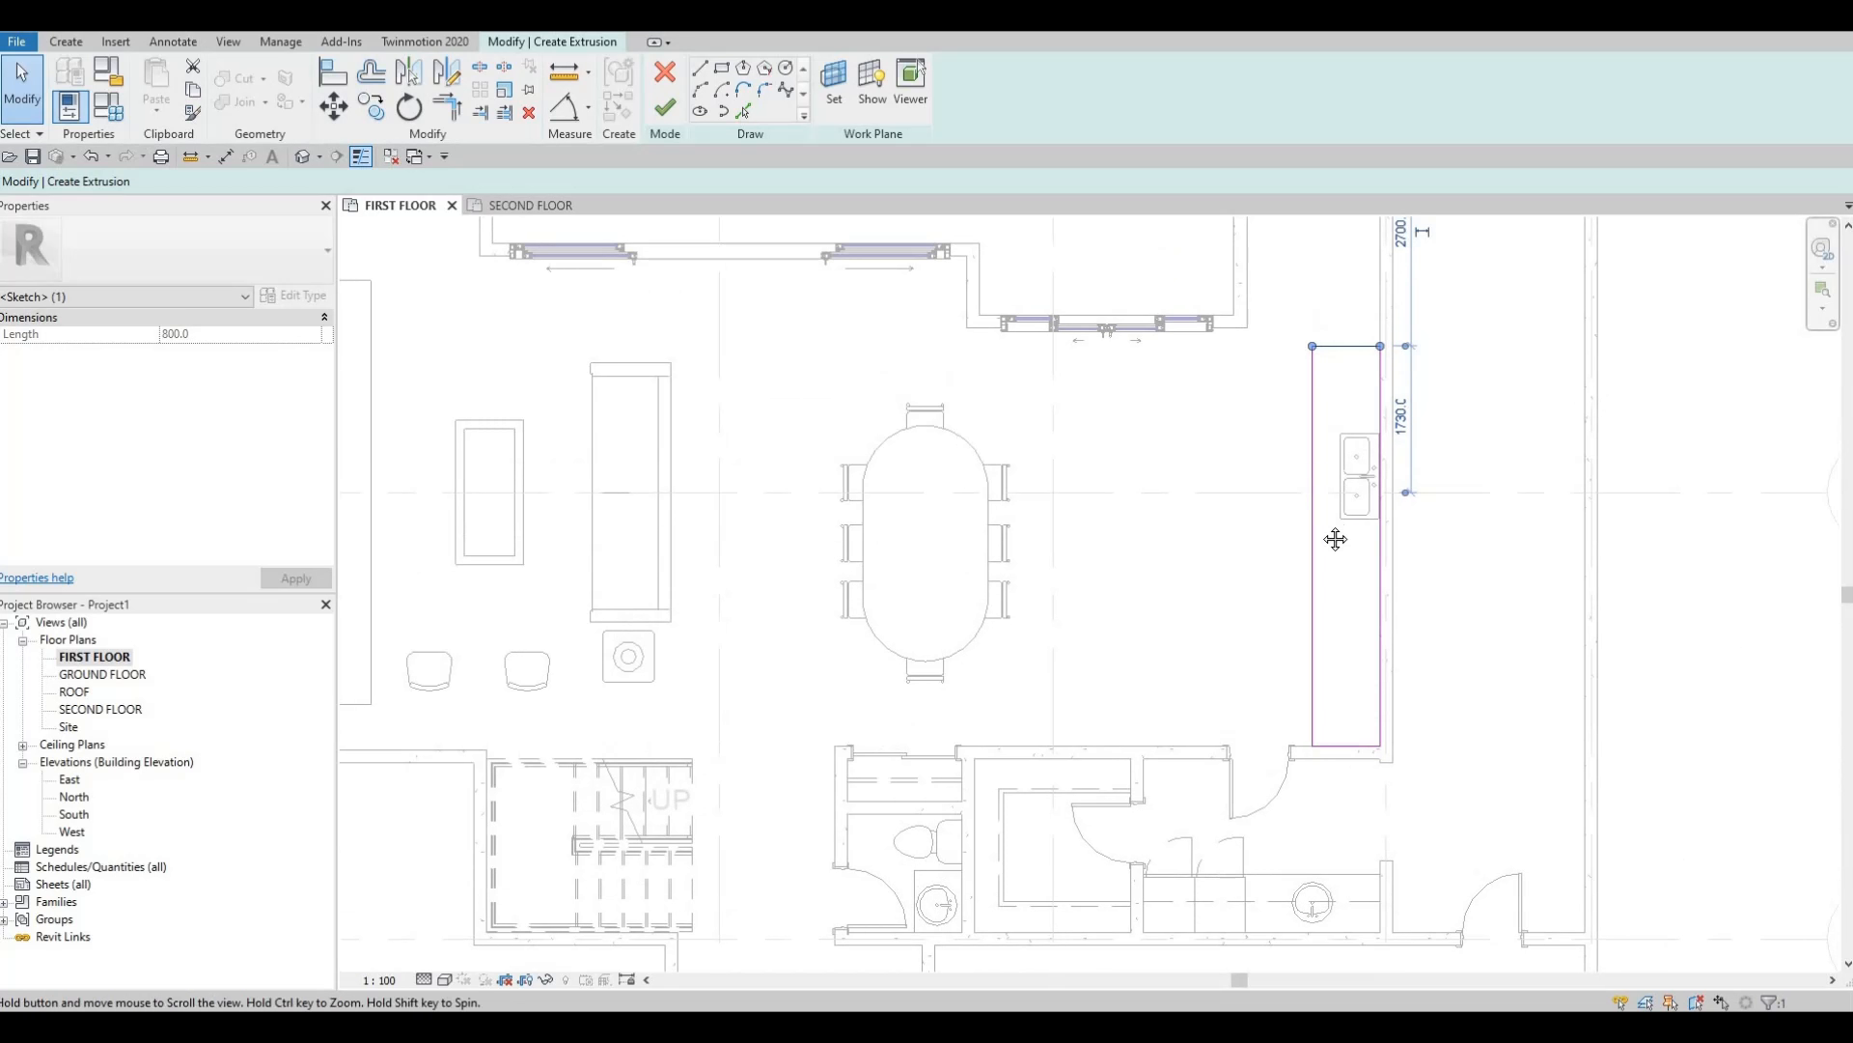
{"action": "scroll", "coordinate": [1328, 398], "scroll_direction": "down", "scroll_amount": 1}
{"action": "mouse_move", "coordinate": [1336, 538]}
{"action": "middle_mouse_down"}
{"action": "mouse_move", "coordinate": [1328, 398]}
{"action": "mouse_move", "coordinate": [1319, 483]}
{"action": "middle_mouse_up"}
{"action": "scroll", "coordinate": [1315, 454], "scroll_direction": "down", "scroll_amount": 1}
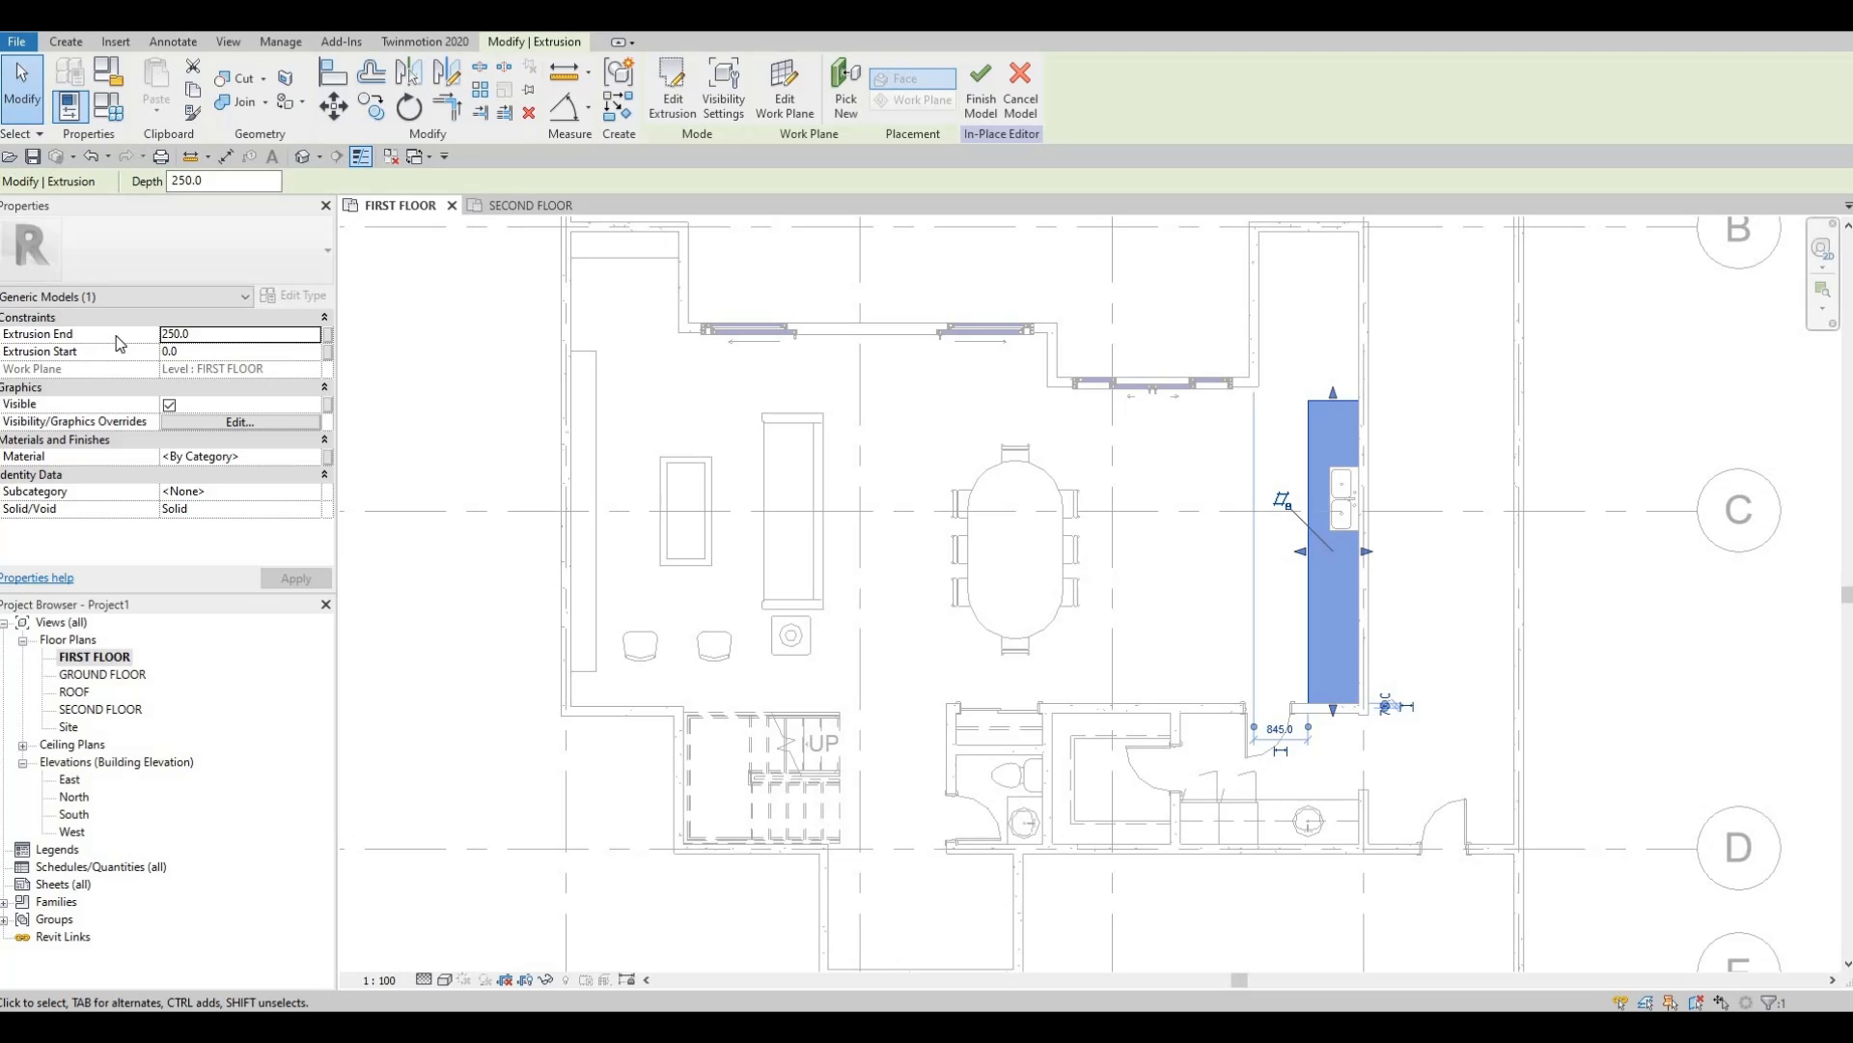
{"action": "left_click", "coordinate": [223, 333]}
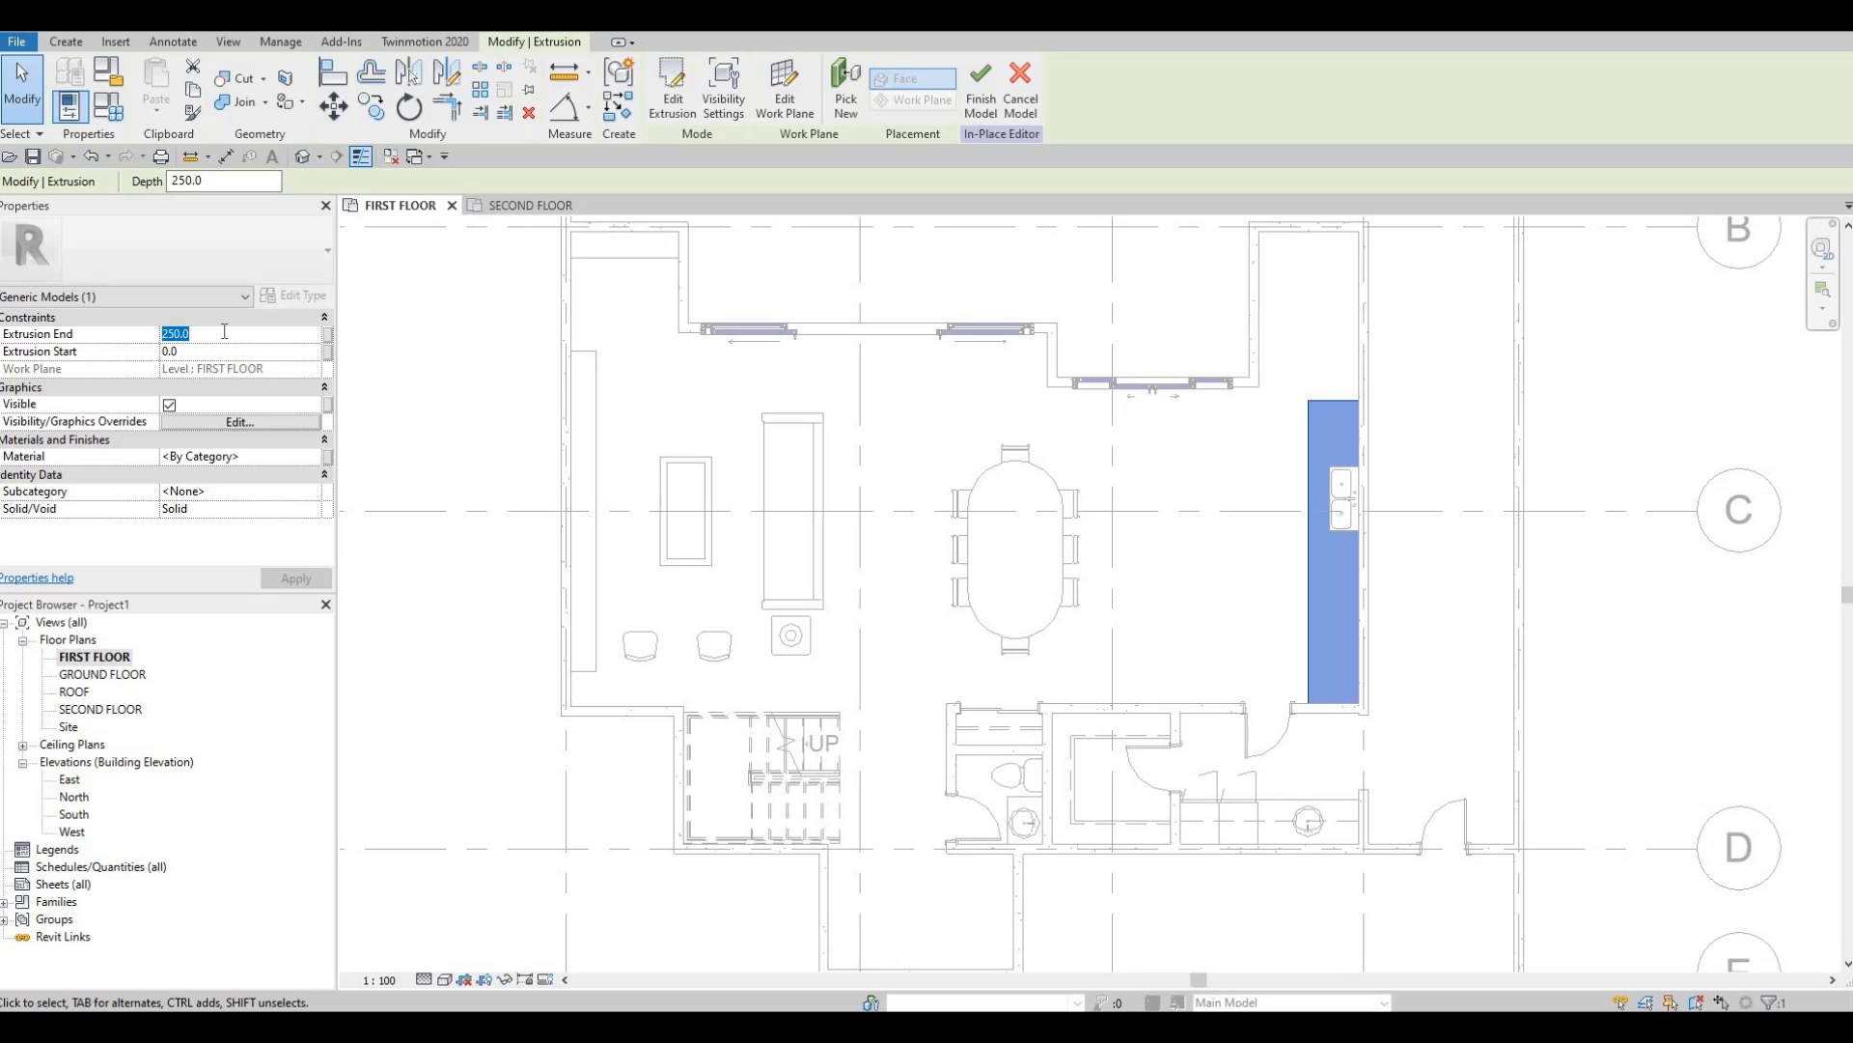
Set the Extrusion End to 900 and pick Gypsum Wall Board in the material browser.
{"action": "type", "text": "900"}
{"action": "key", "text": "Return"}
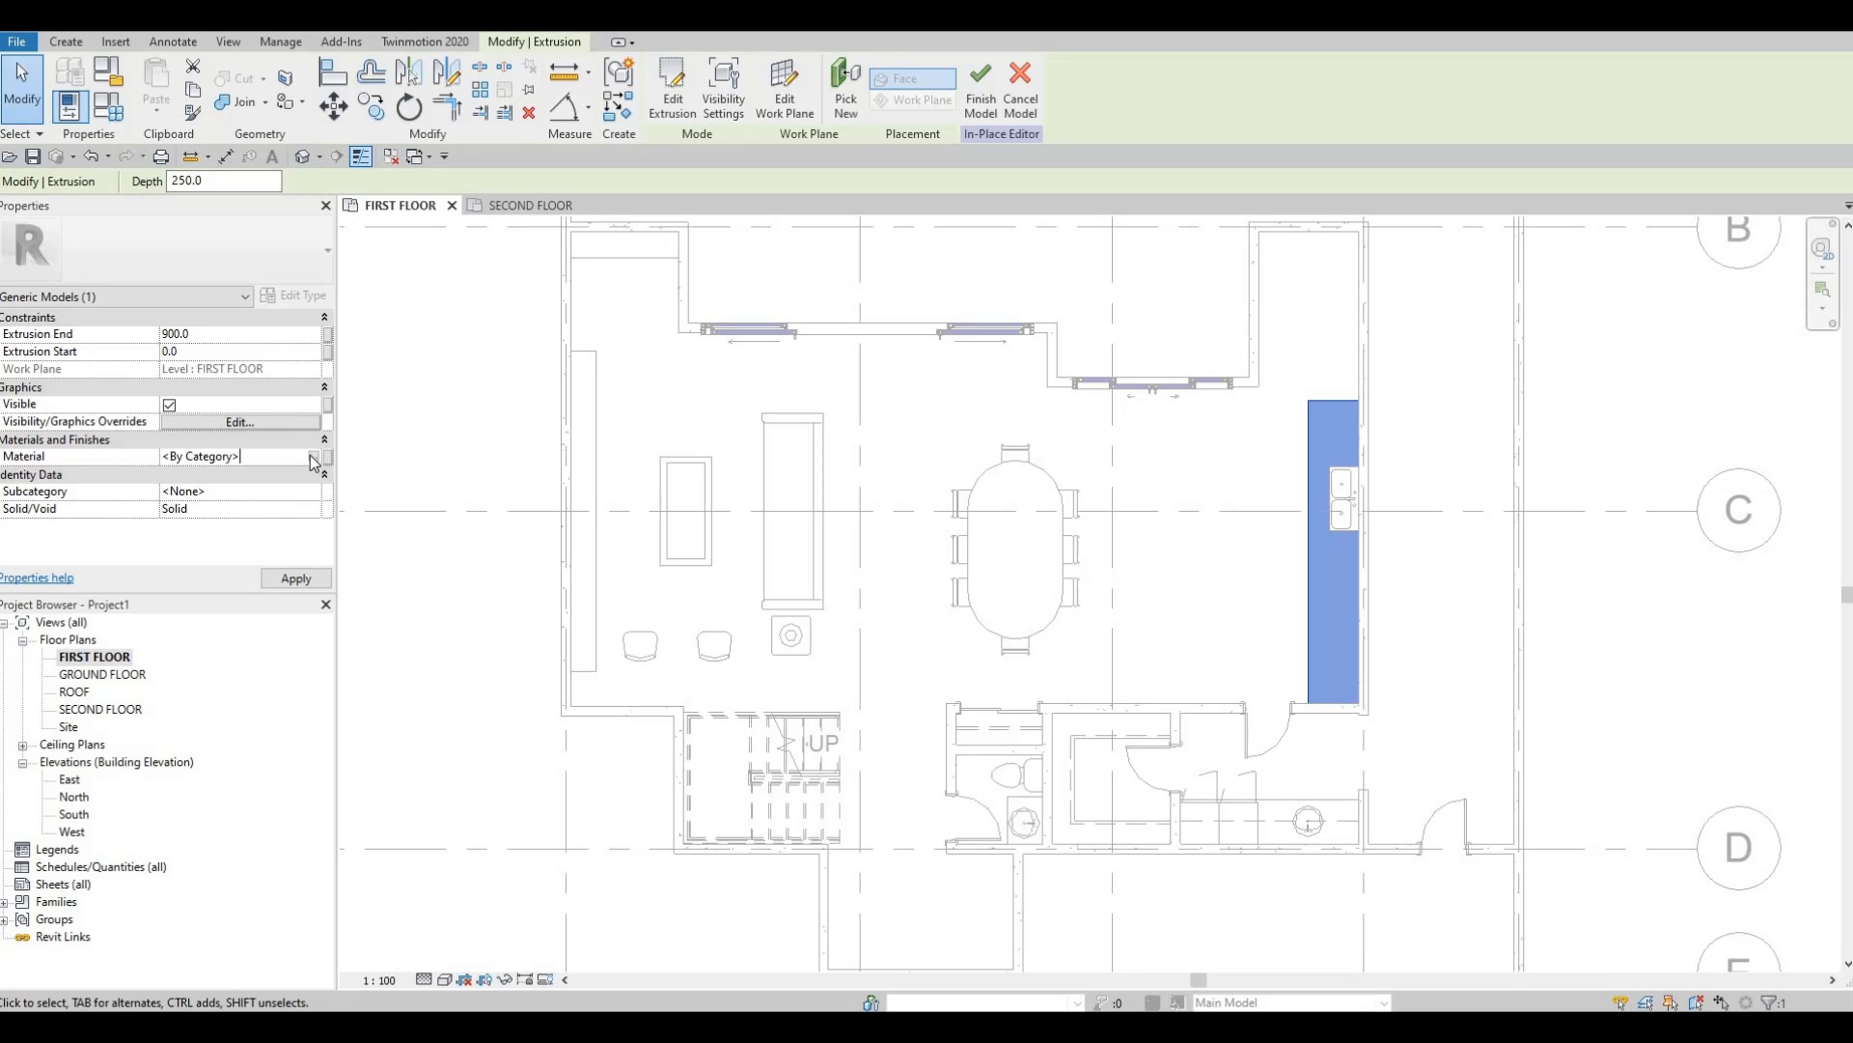
{"action": "left_click", "coordinate": [313, 456]}
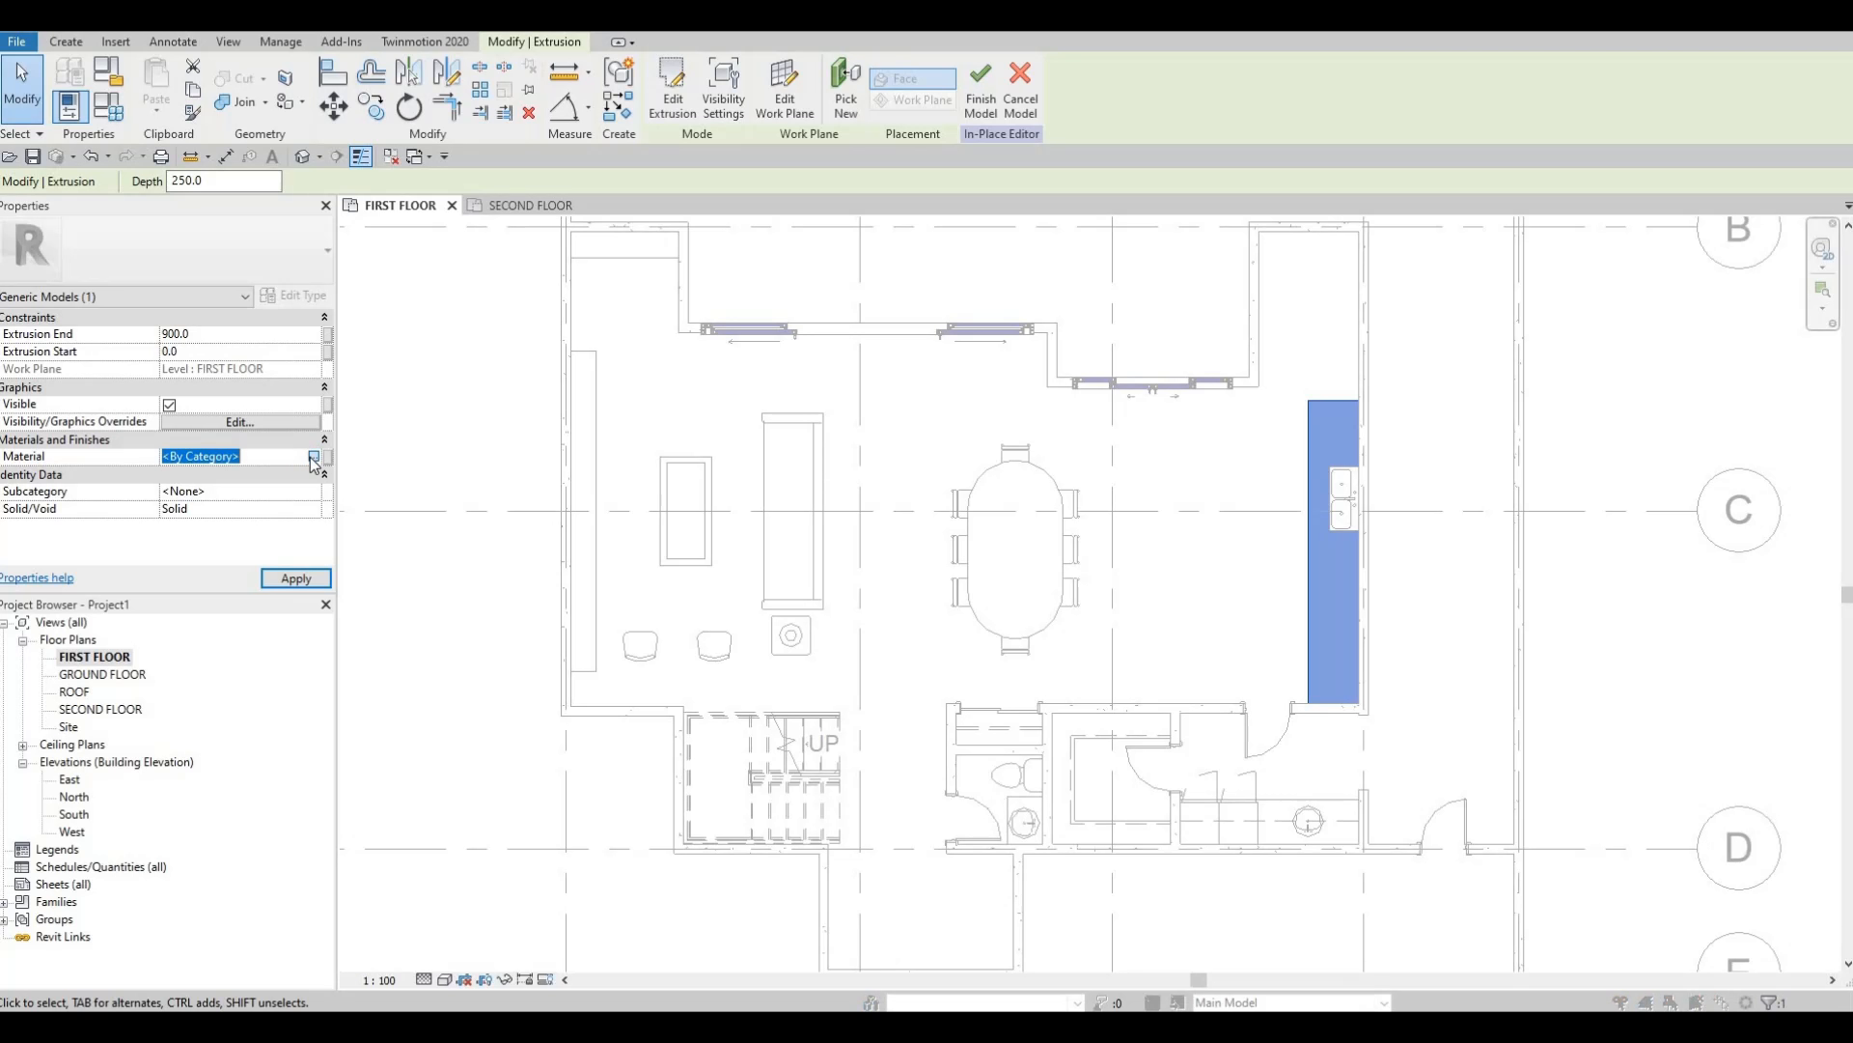
{"action": "scroll", "coordinate": [676, 421], "scroll_direction": "down", "scroll_amount": 4}
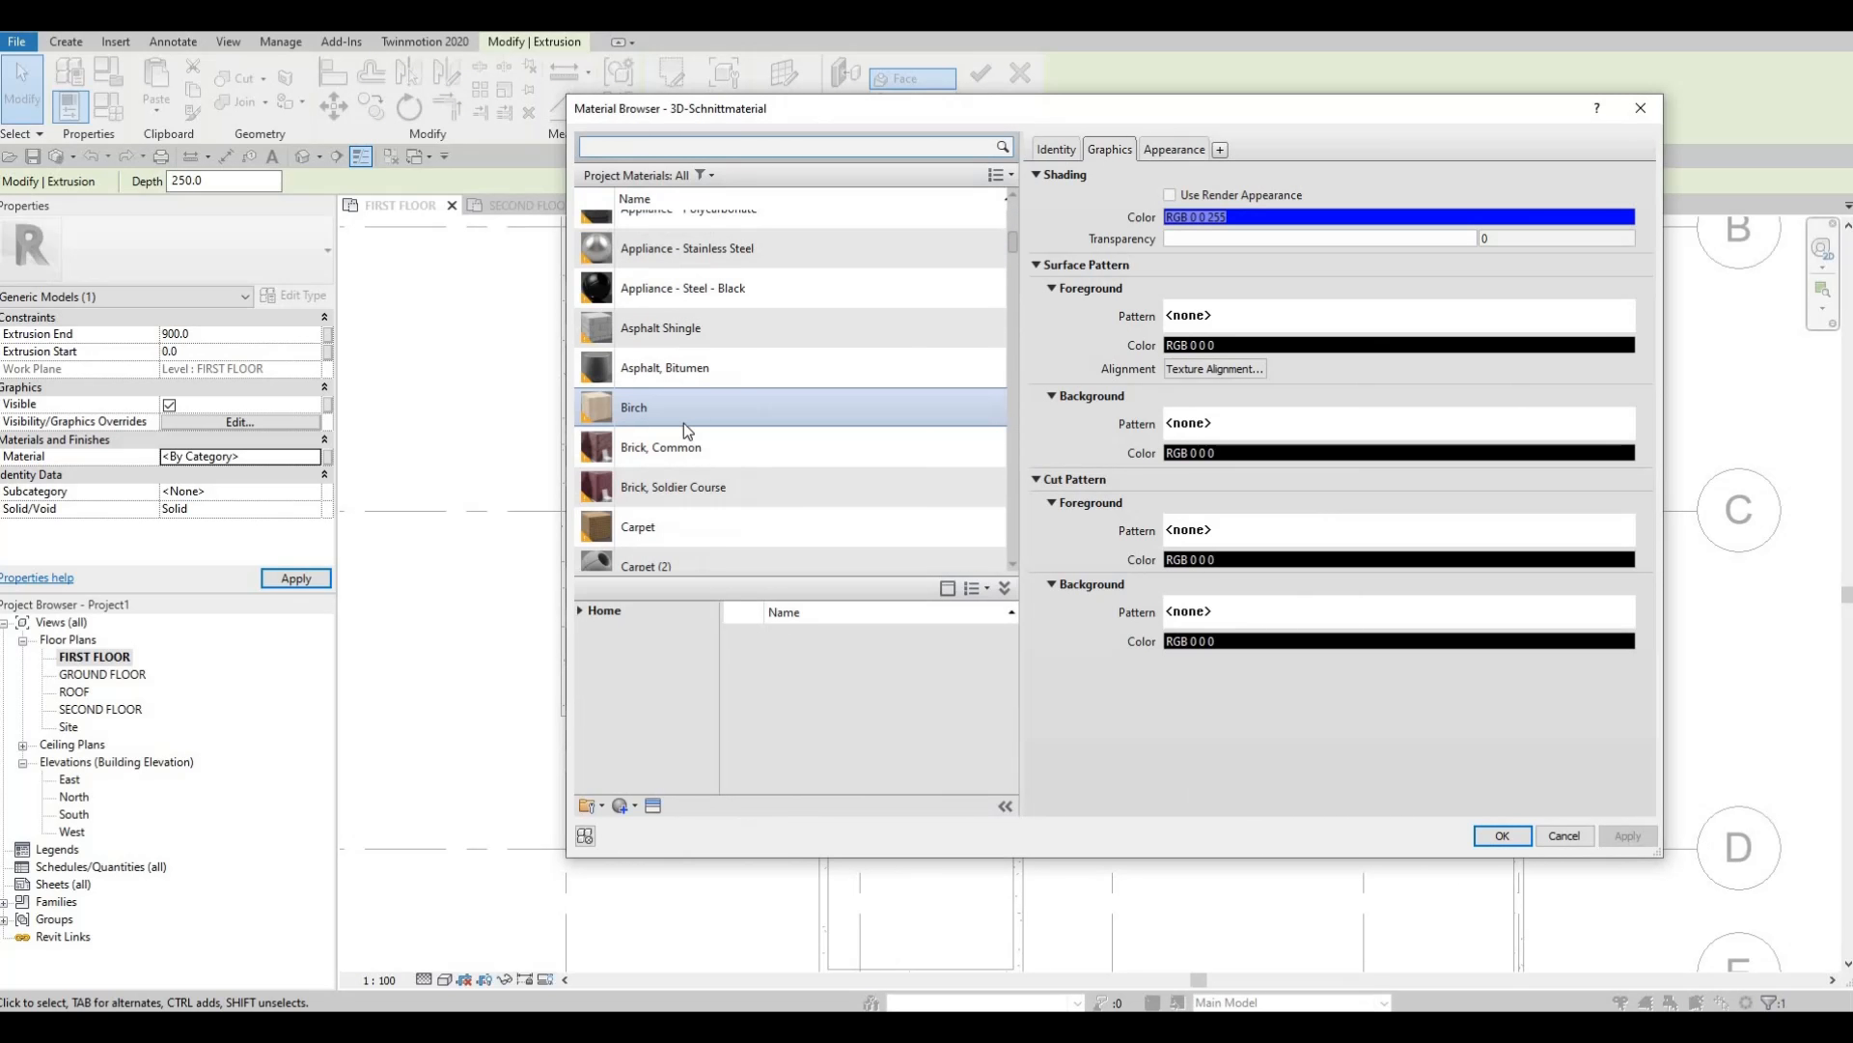
{"action": "scroll", "coordinate": [685, 454], "scroll_direction": "down", "scroll_amount": 2}
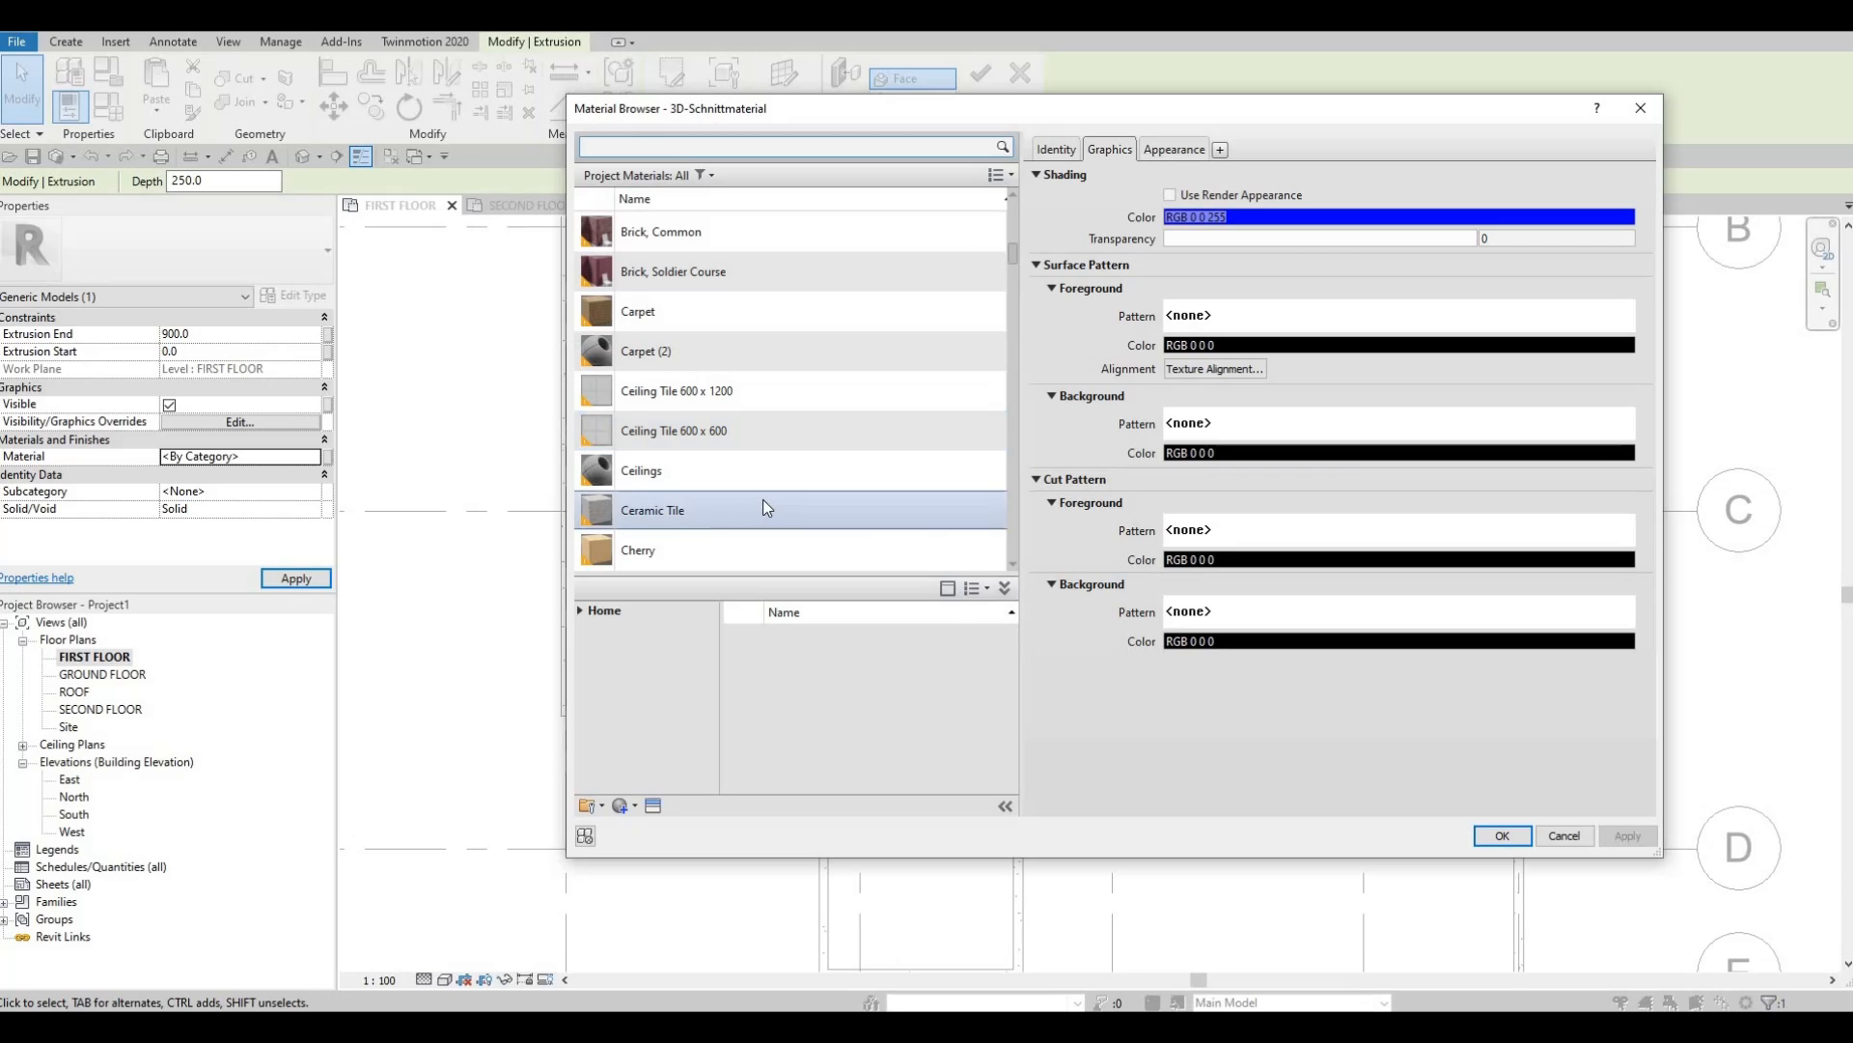
{"action": "scroll", "coordinate": [766, 507], "scroll_direction": "down", "scroll_amount": 2}
{"action": "scroll", "coordinate": [767, 521], "scroll_direction": "down", "scroll_amount": 4}
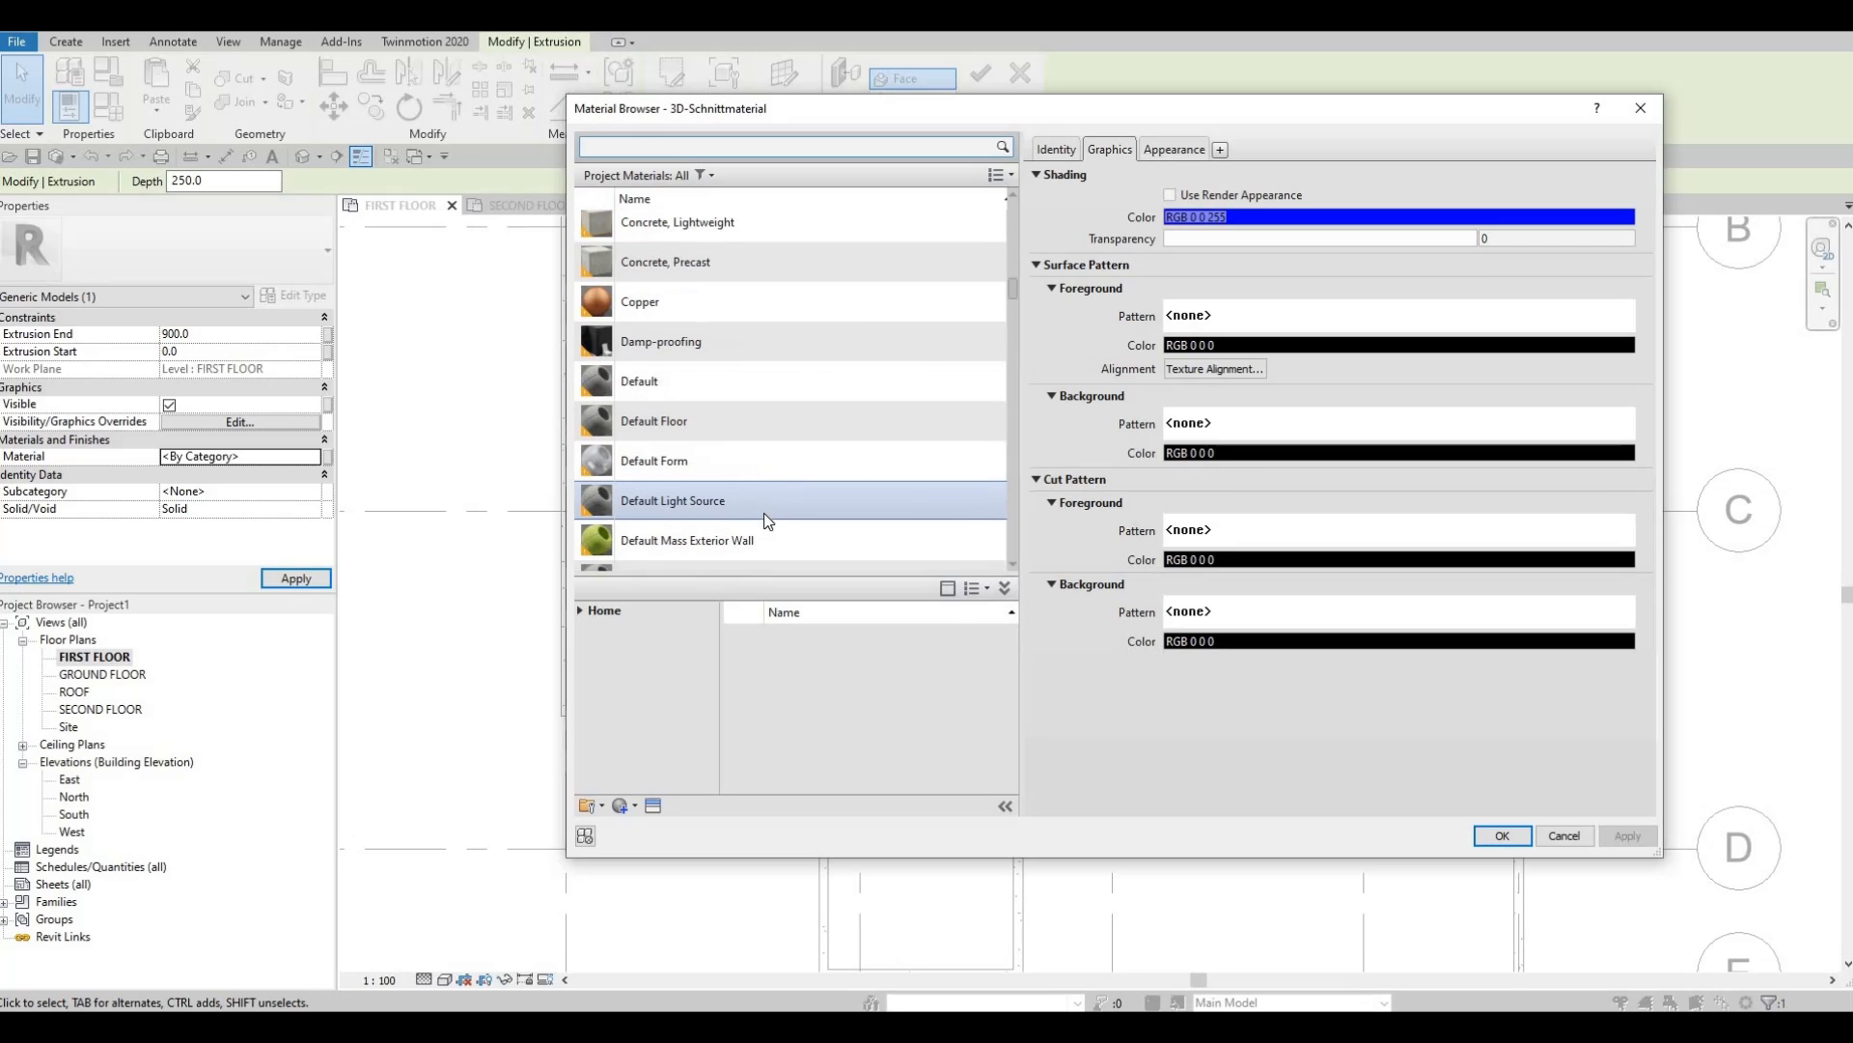
{"action": "scroll", "coordinate": [767, 516], "scroll_direction": "down", "scroll_amount": 10}
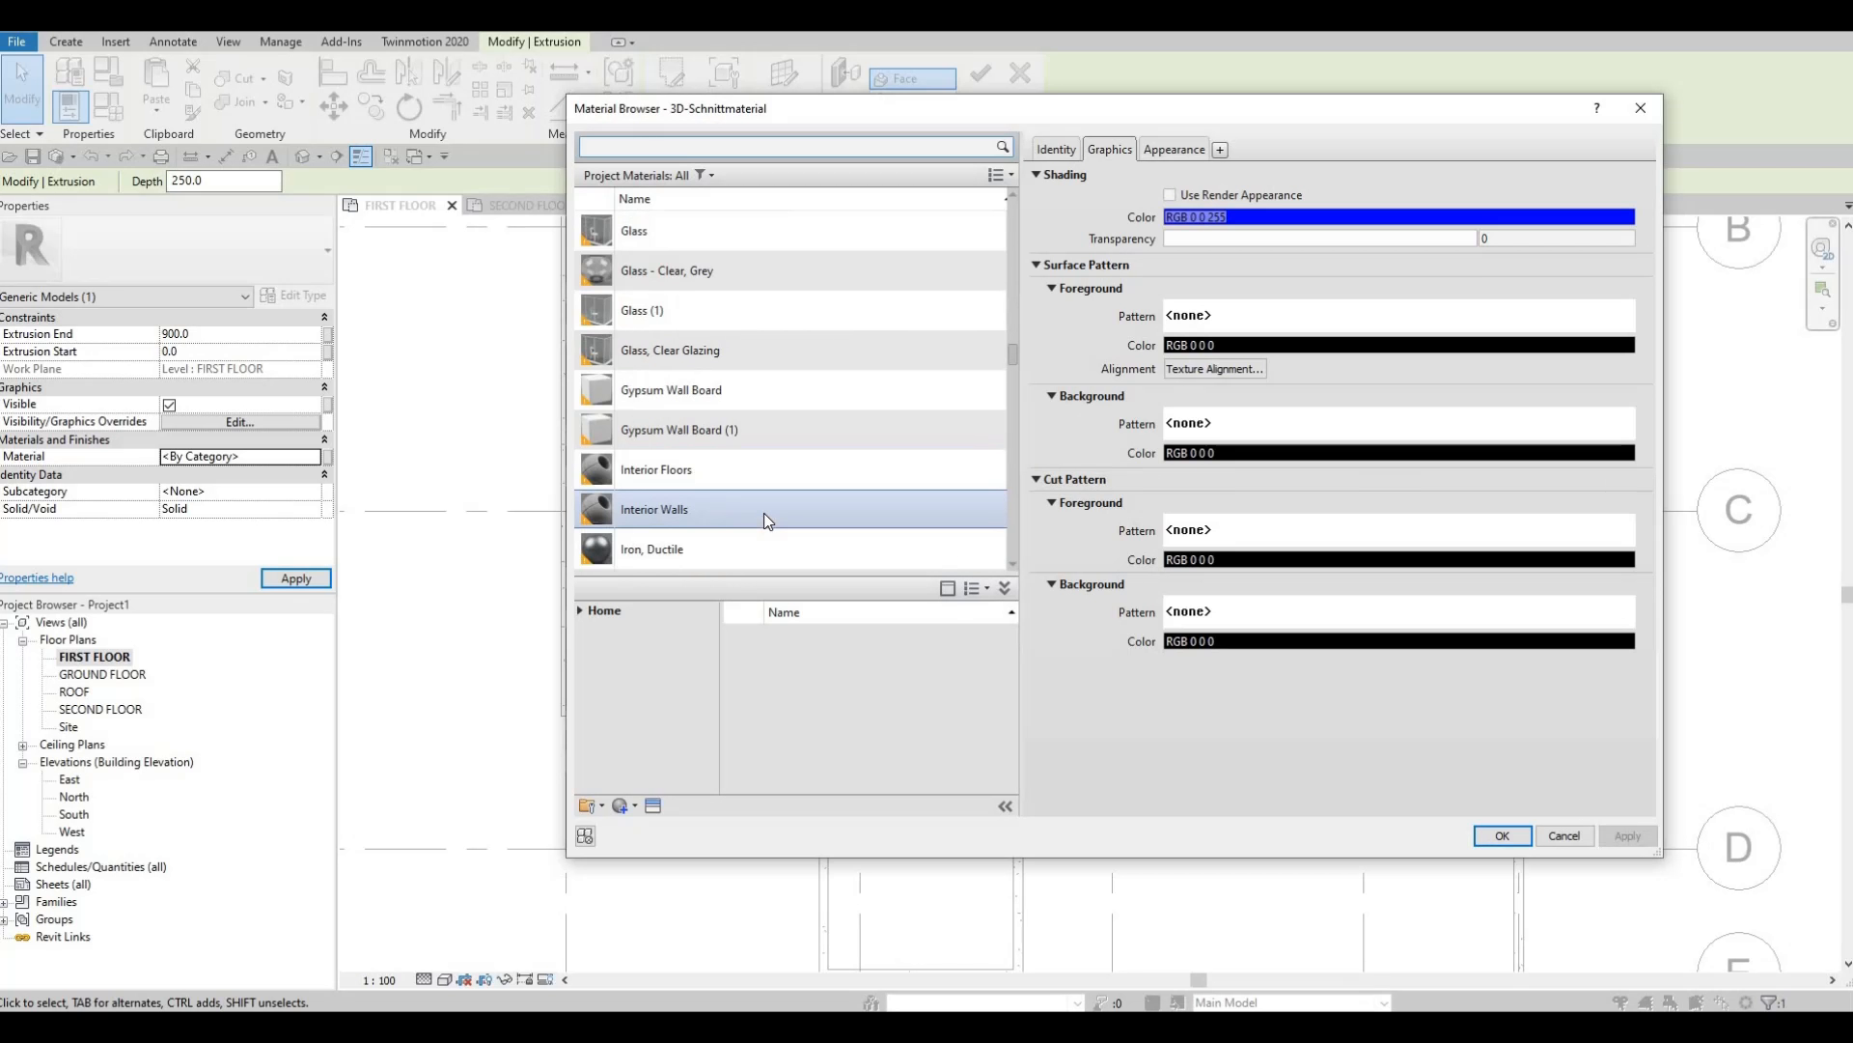
{"action": "scroll", "coordinate": [764, 463], "scroll_direction": "down", "scroll_amount": 2}
{"action": "scroll", "coordinate": [787, 434], "scroll_direction": "up", "scroll_amount": 1}
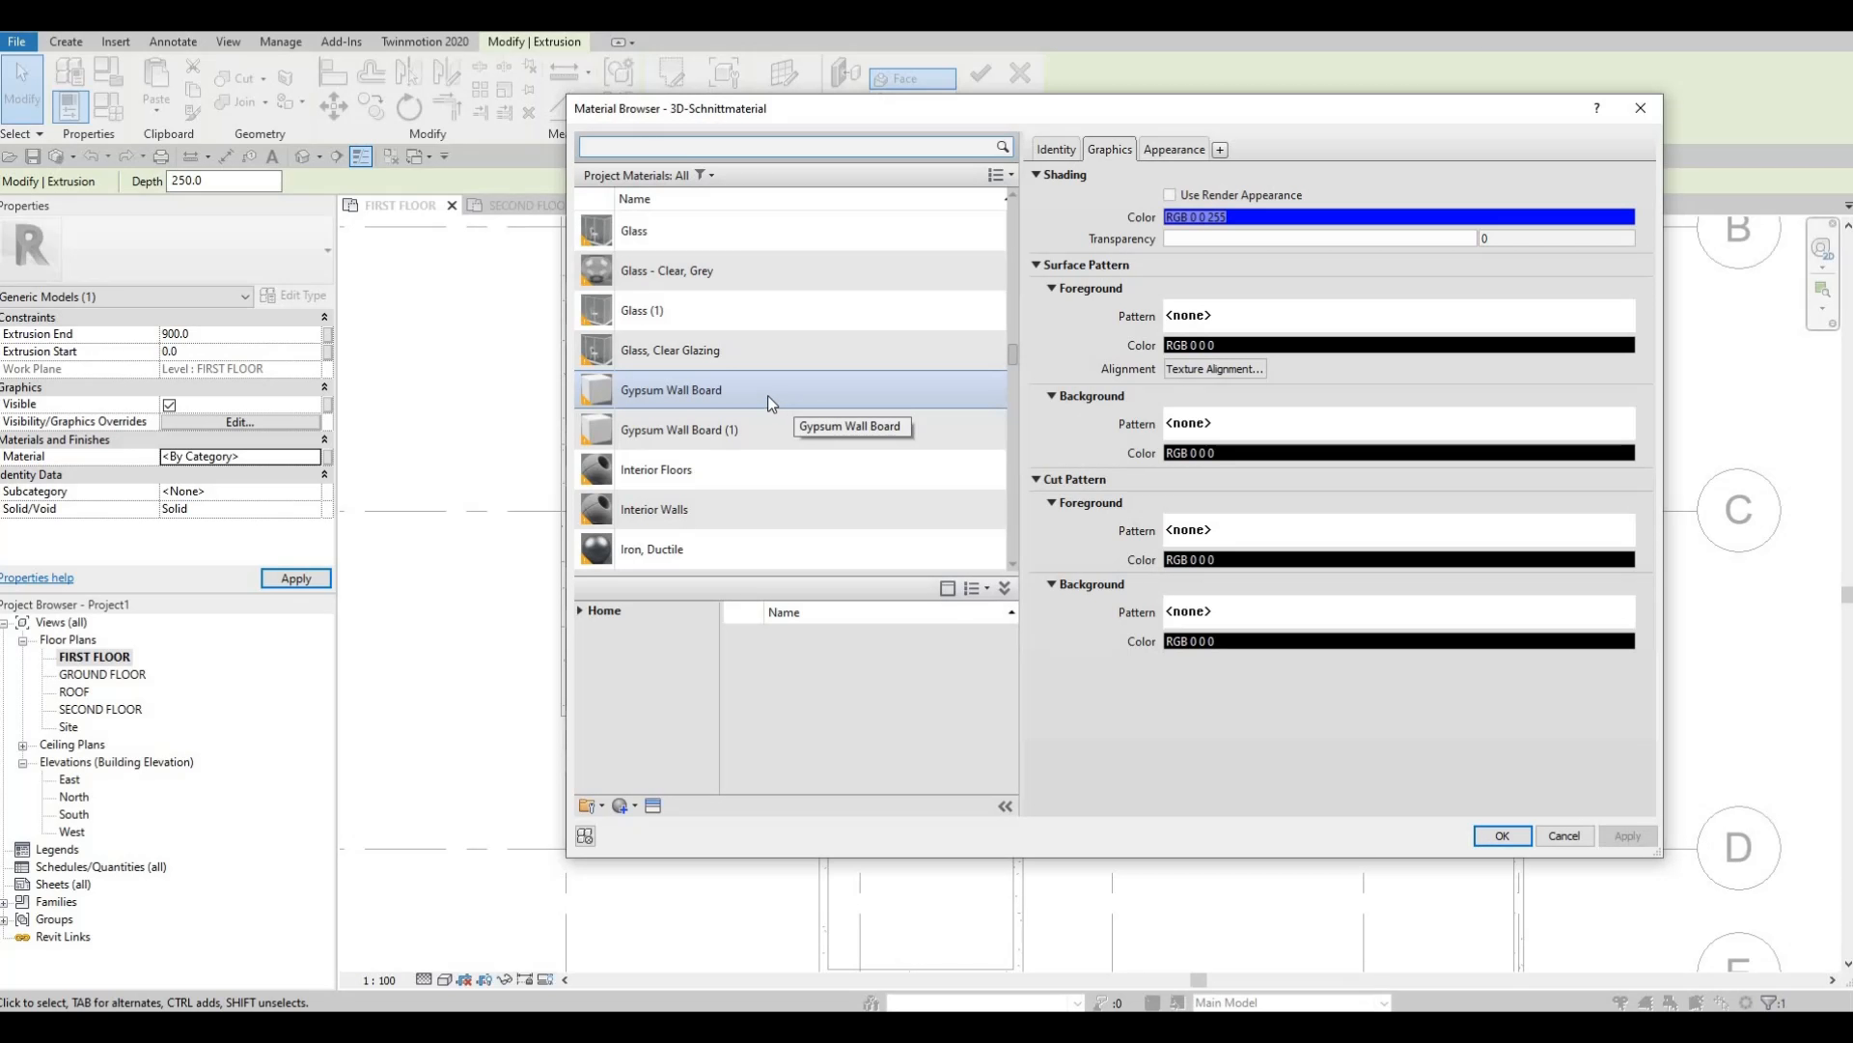
{"action": "left_click", "coordinate": [766, 395]}
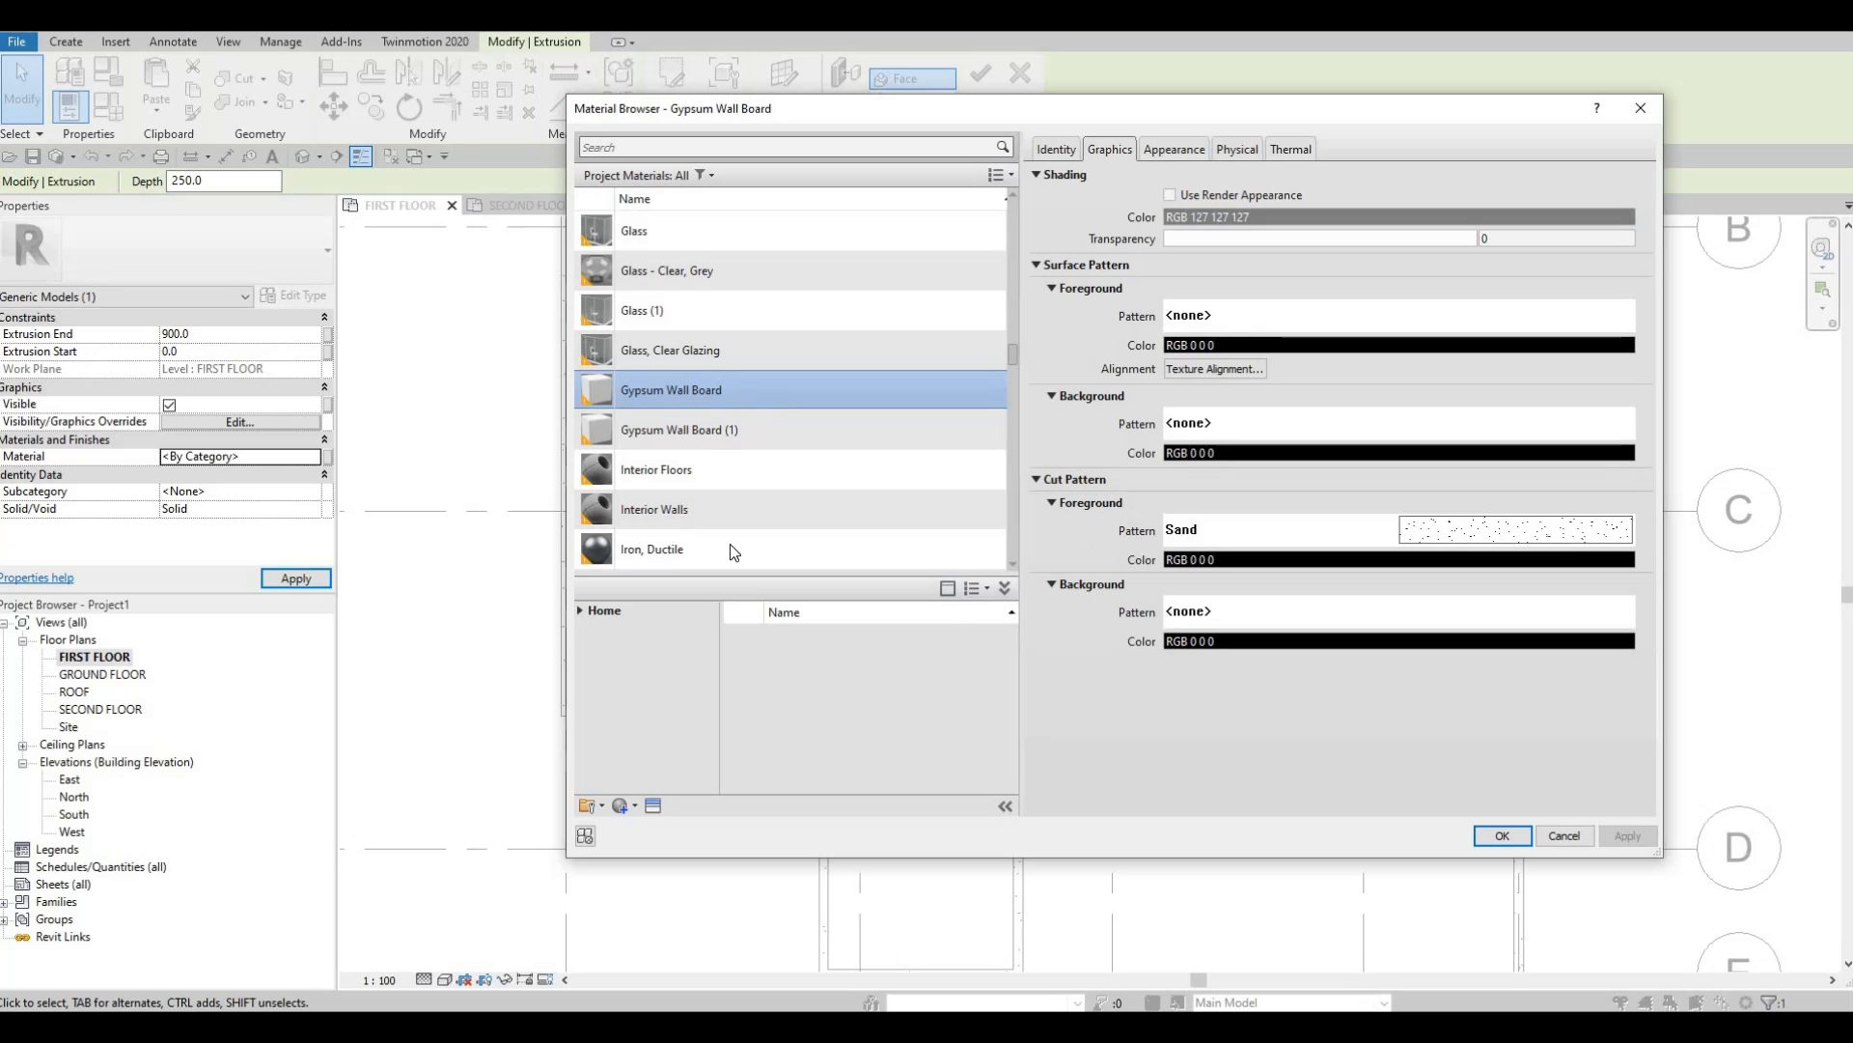
Duplicate Gypsum Wall Board as a new material named PAINT 1 and assign it to the counter.
{"action": "left_click", "coordinate": [583, 610]}
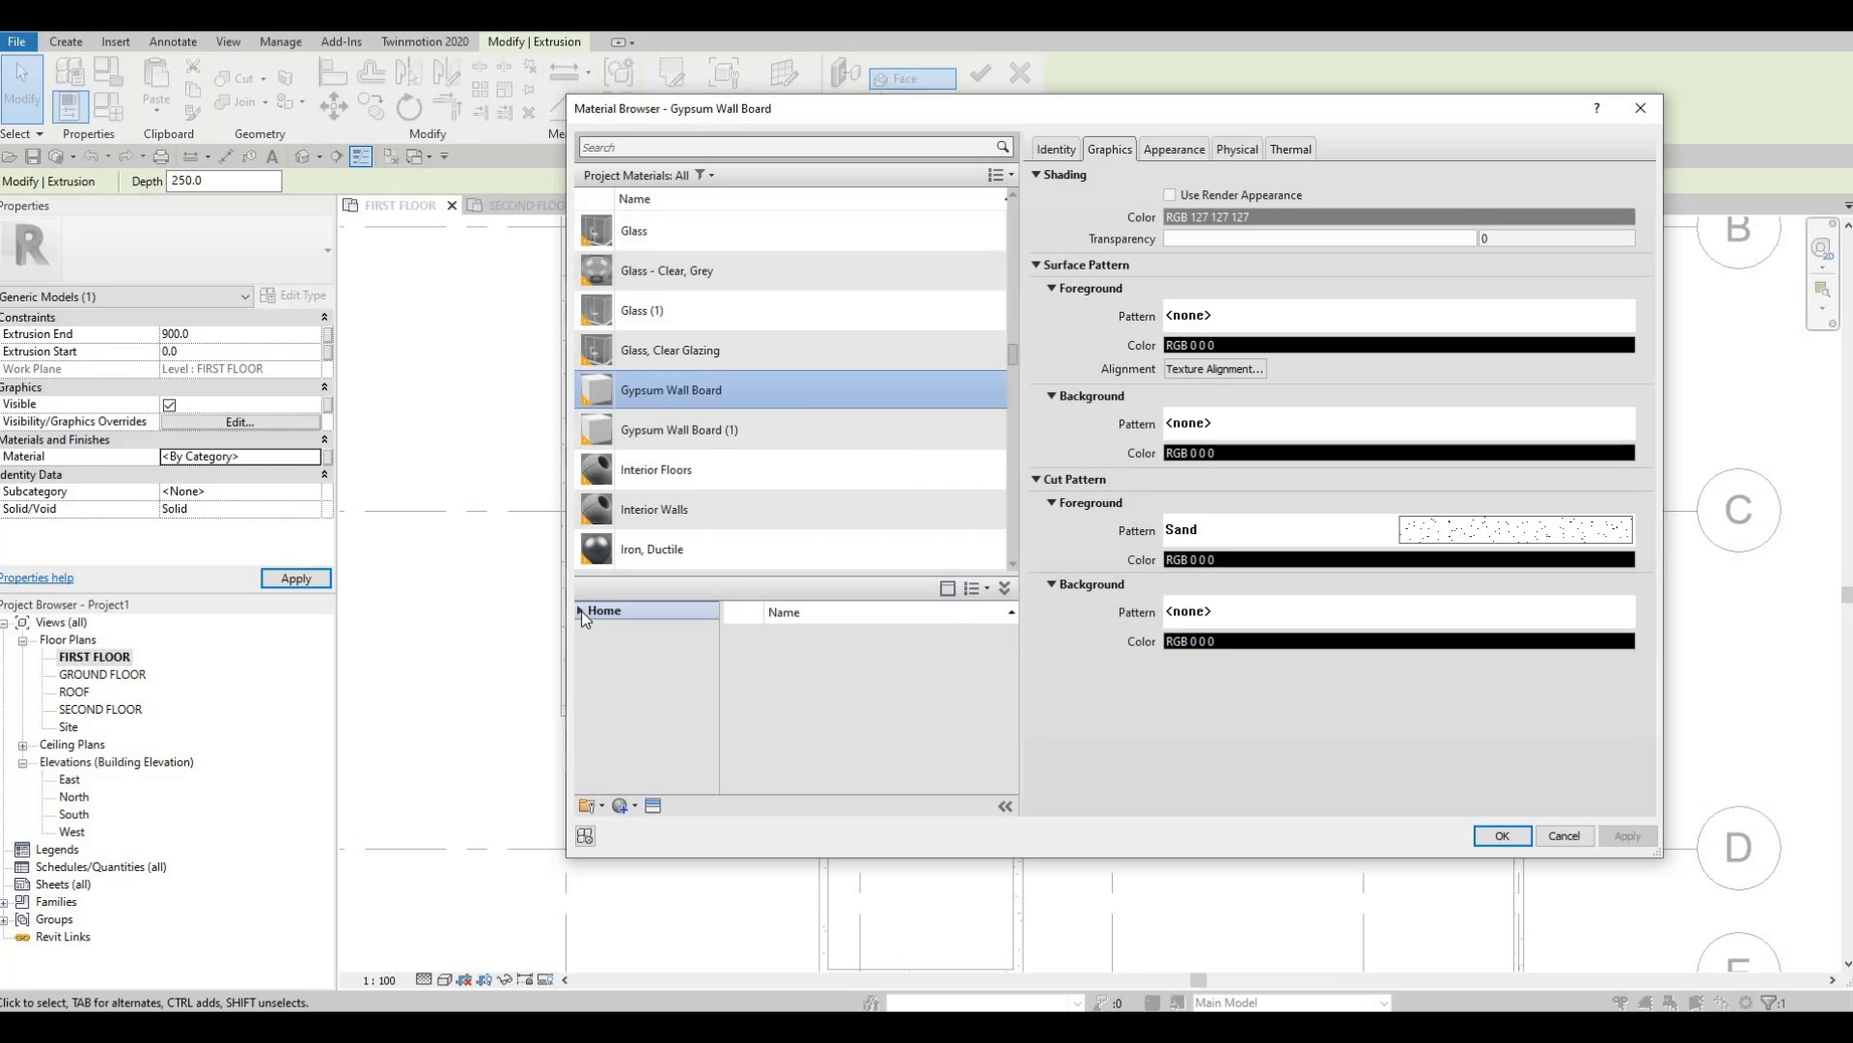
{"action": "left_click", "coordinate": [623, 807]}
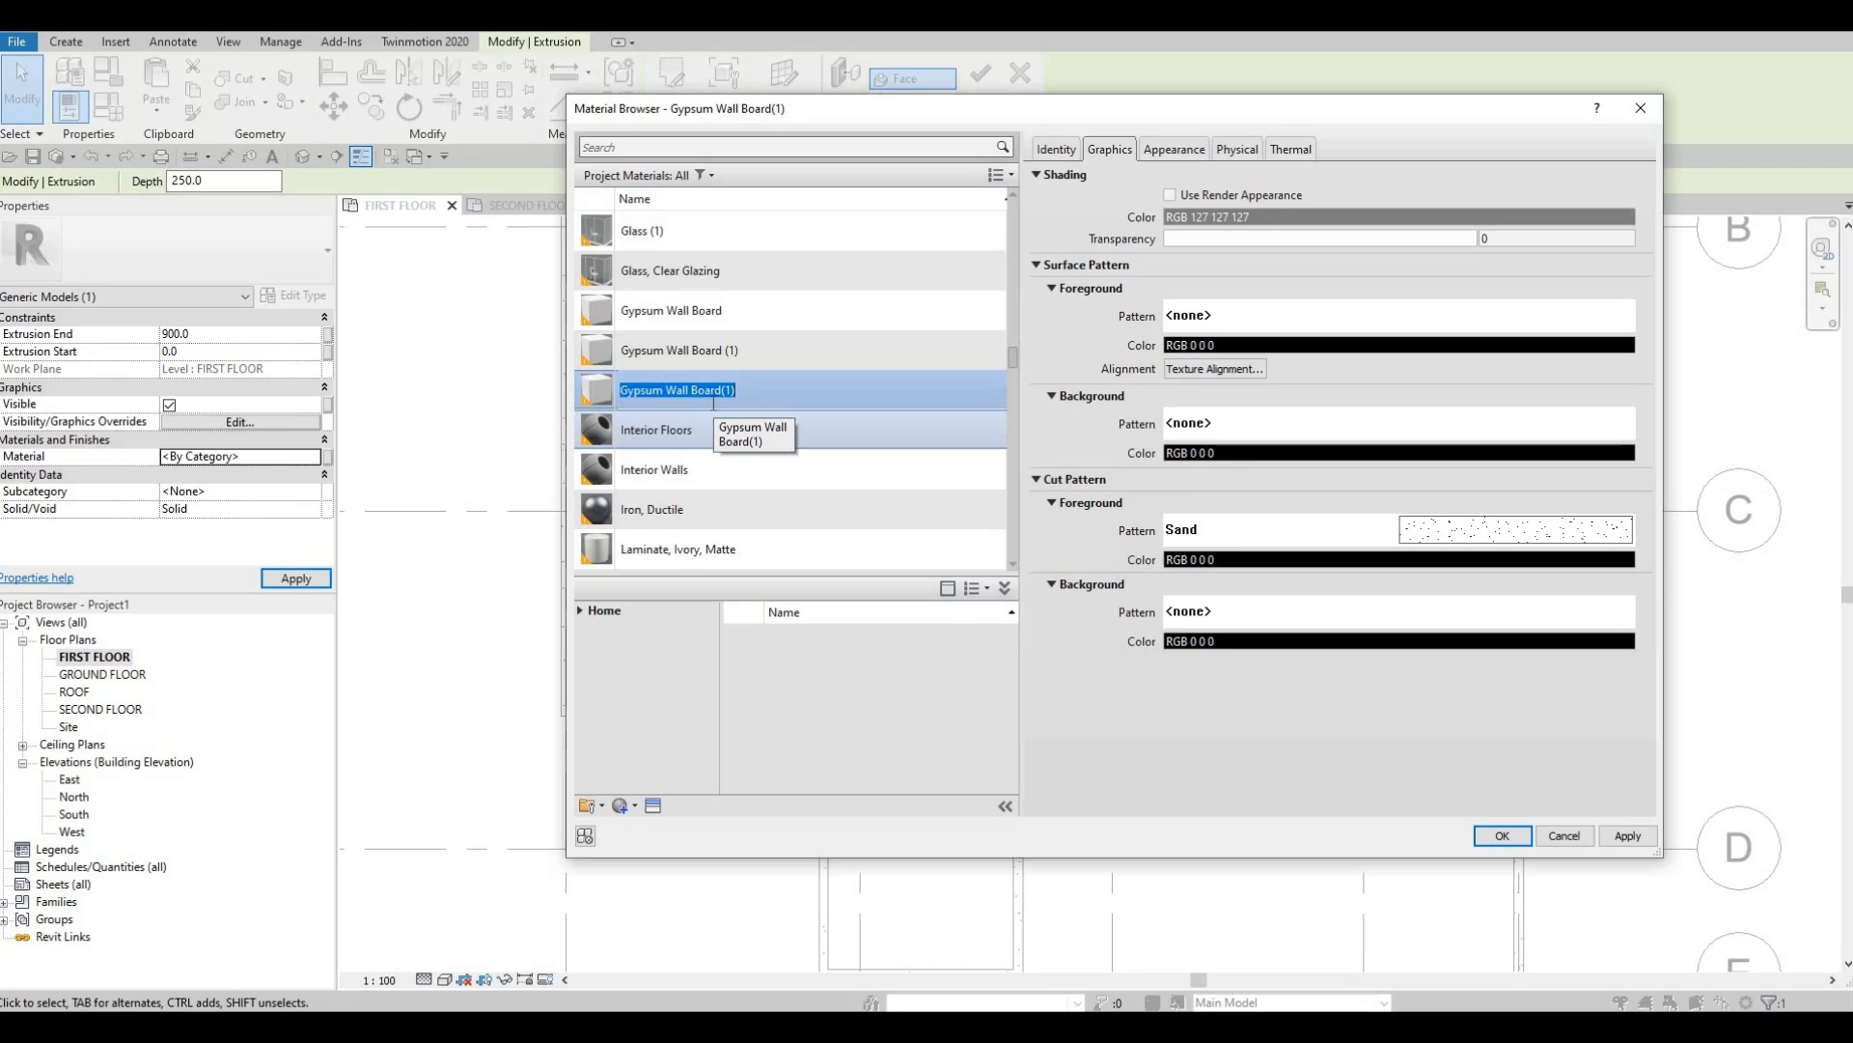
{"action": "type", "text": "paint"}
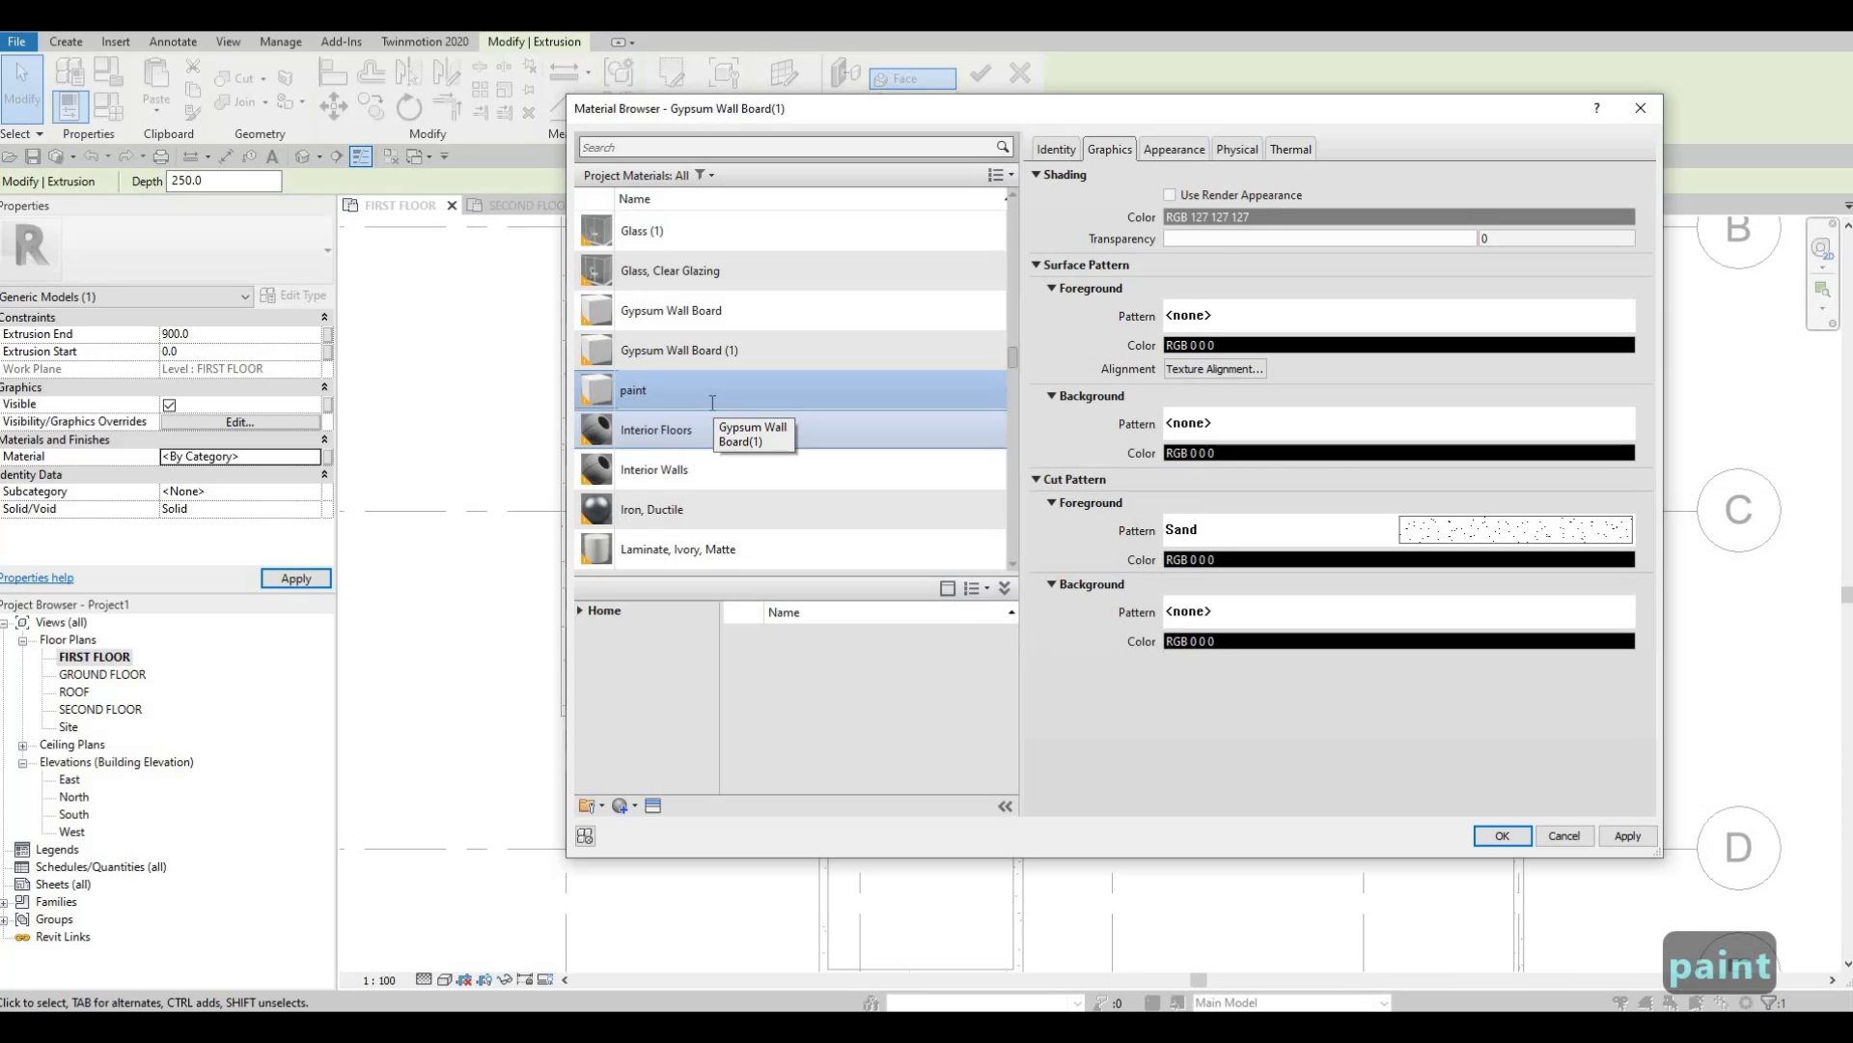
{"action": "key", "text": "BackSpace"}
{"action": "key", "text": "BackSpace"}
{"action": "key", "text": "BackSpace"}
{"action": "key", "text": "BackSpace"}
{"action": "key", "text": "BackSpace"}
{"action": "key", "text": "Caps_Lock"}
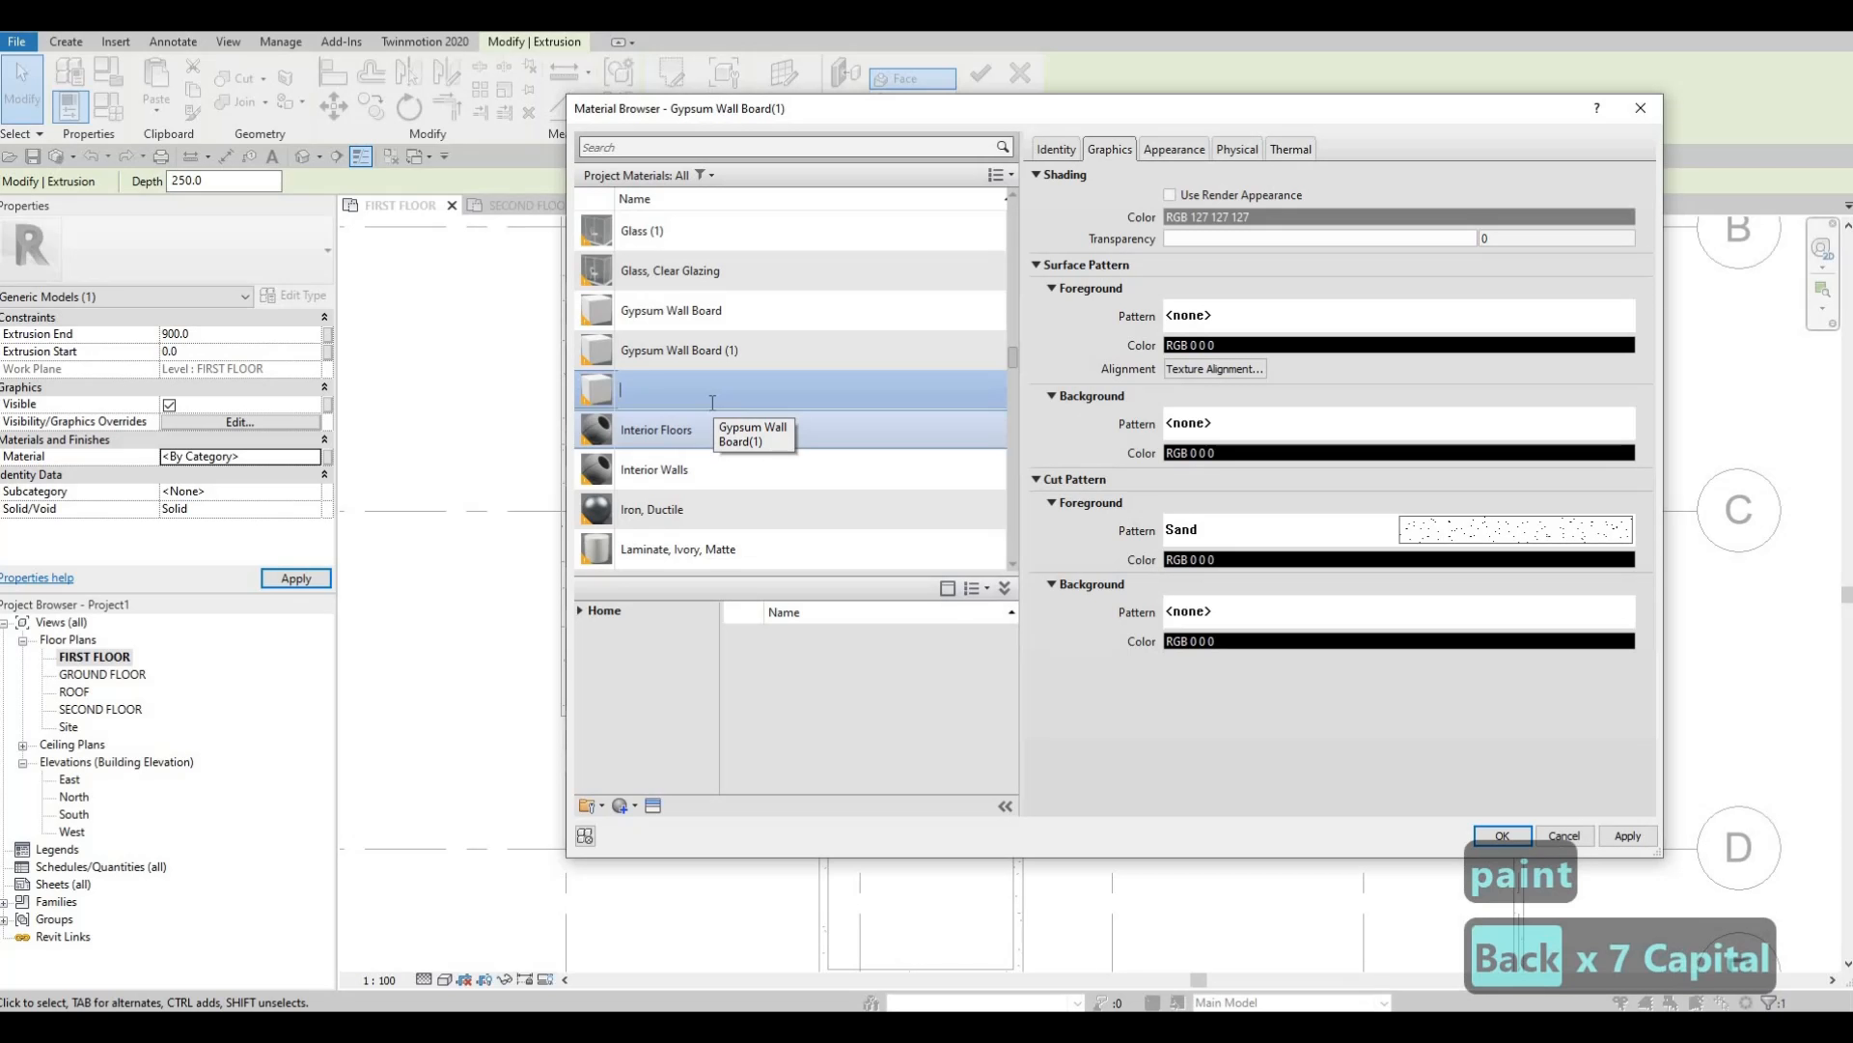
{"action": "type", "text": "PANINT 1"}
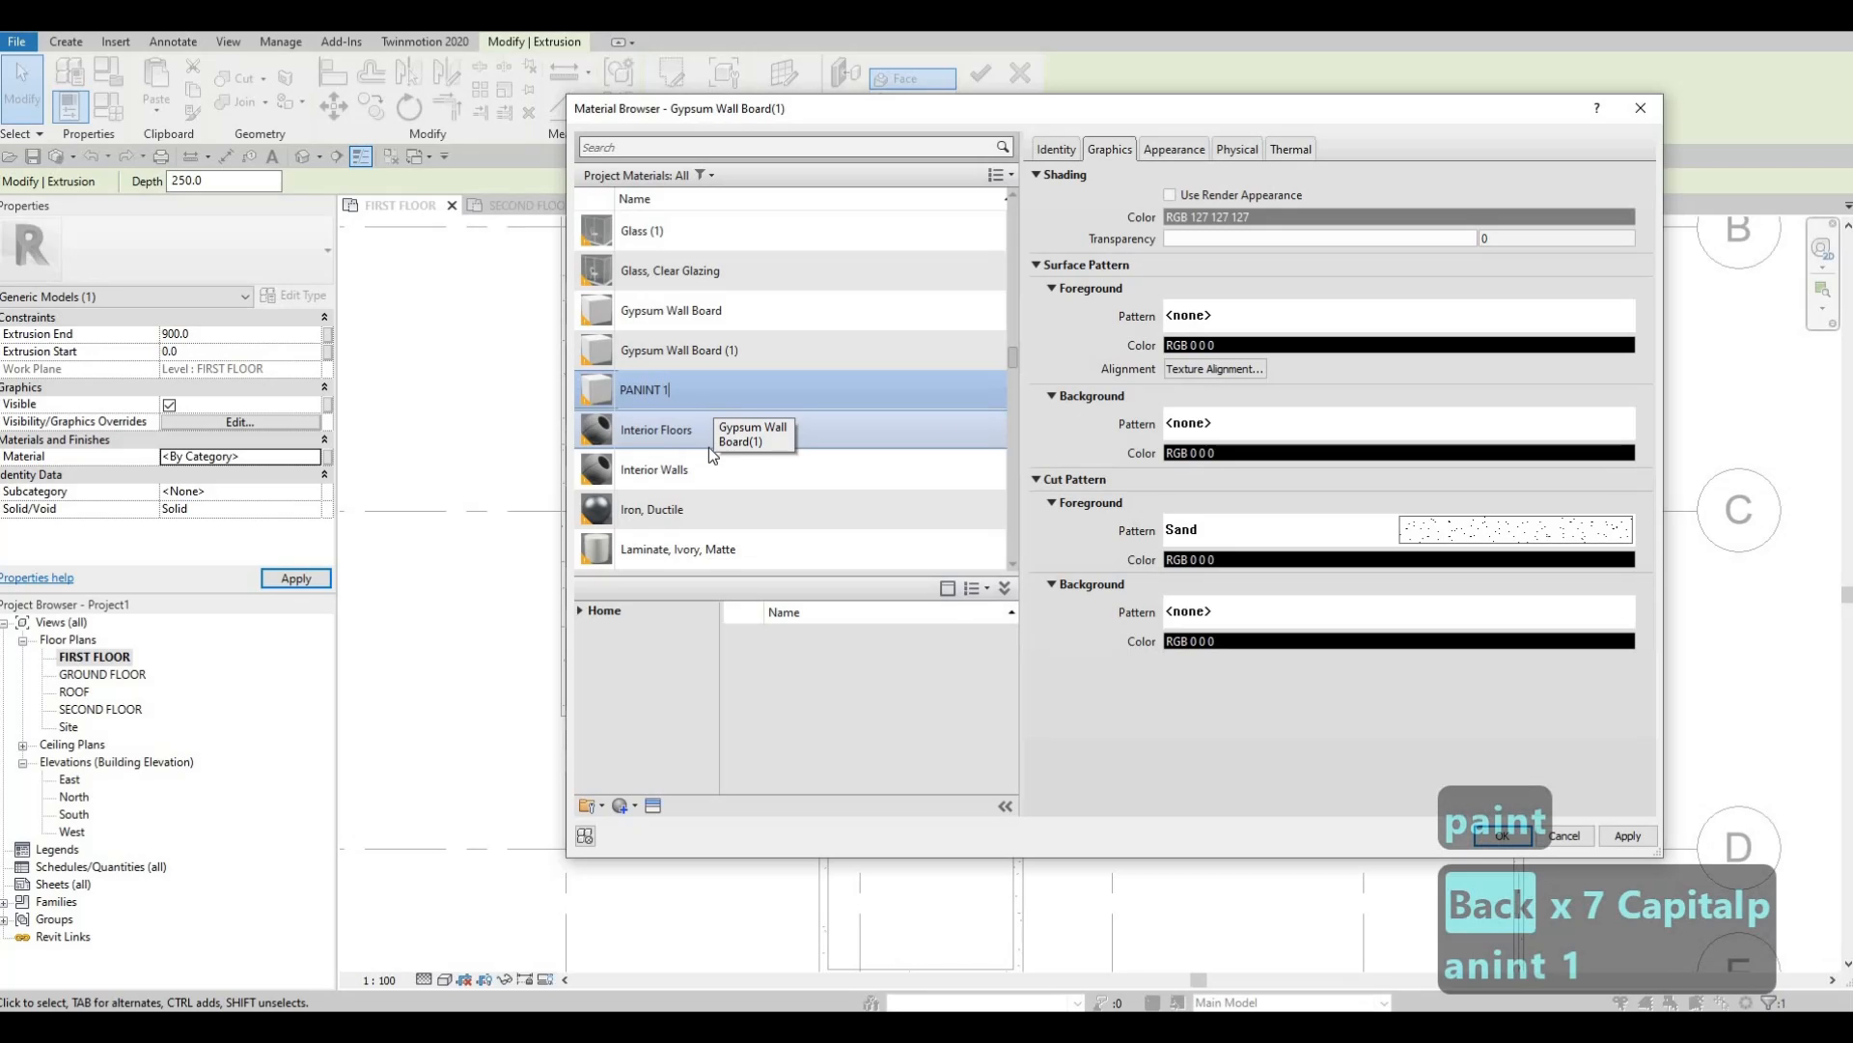
{"action": "key", "text": "BackSpace"}
{"action": "key", "text": "BackSpace"}
{"action": "key", "text": "BackSpace"}
{"action": "key", "text": "BackSpace"}
{"action": "key", "text": "BackSpace"}
{"action": "key", "text": "BackSpace"}
{"action": "key", "text": "BackSpace"}
{"action": "key", "text": "BackSpace"}
{"action": "key", "text": "BackSpace"}
{"action": "key", "text": "BackSpace"}
{"action": "key", "text": "BackSpace"}
{"action": "key", "text": "BackSpace"}
{"action": "key", "text": "BackSpace"}
{"action": "key", "text": "BackSpace"}
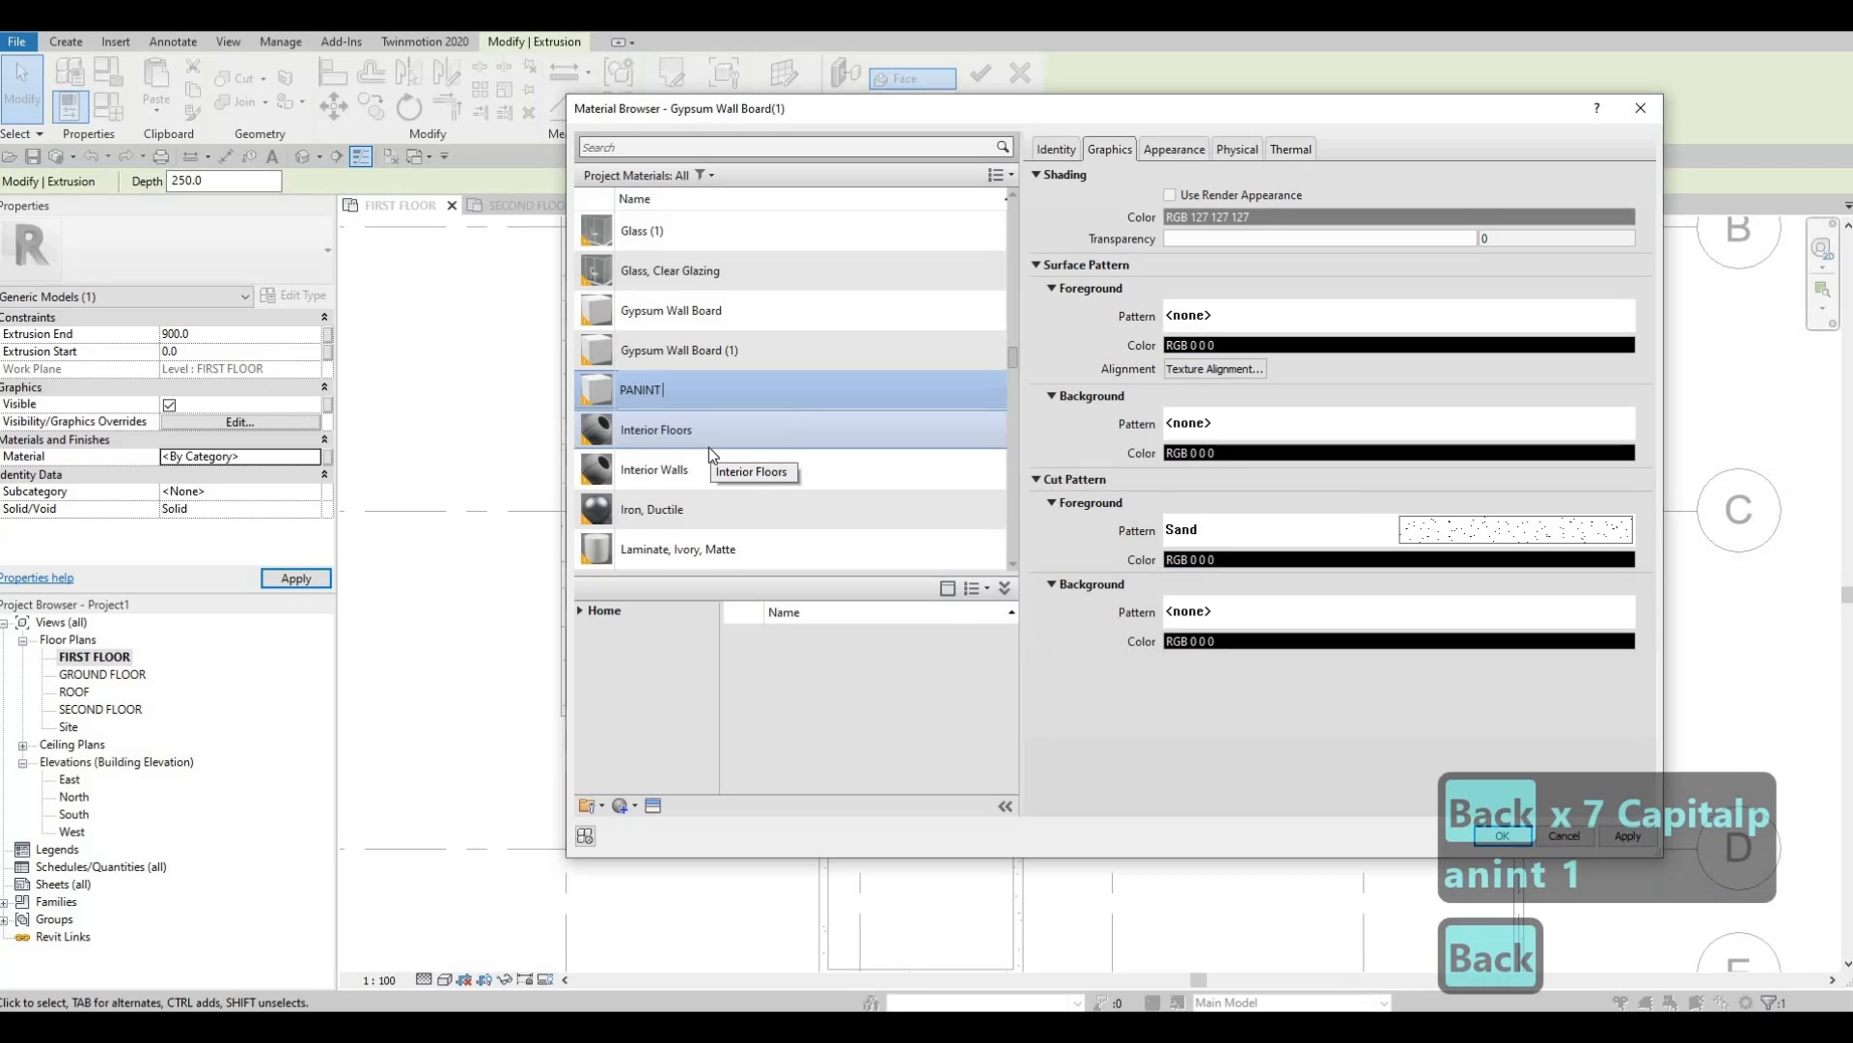
{"action": "type", "text": "O"}
{"action": "key", "text": "BackSpace"}
{"action": "type", "text": "PAINT 1"}
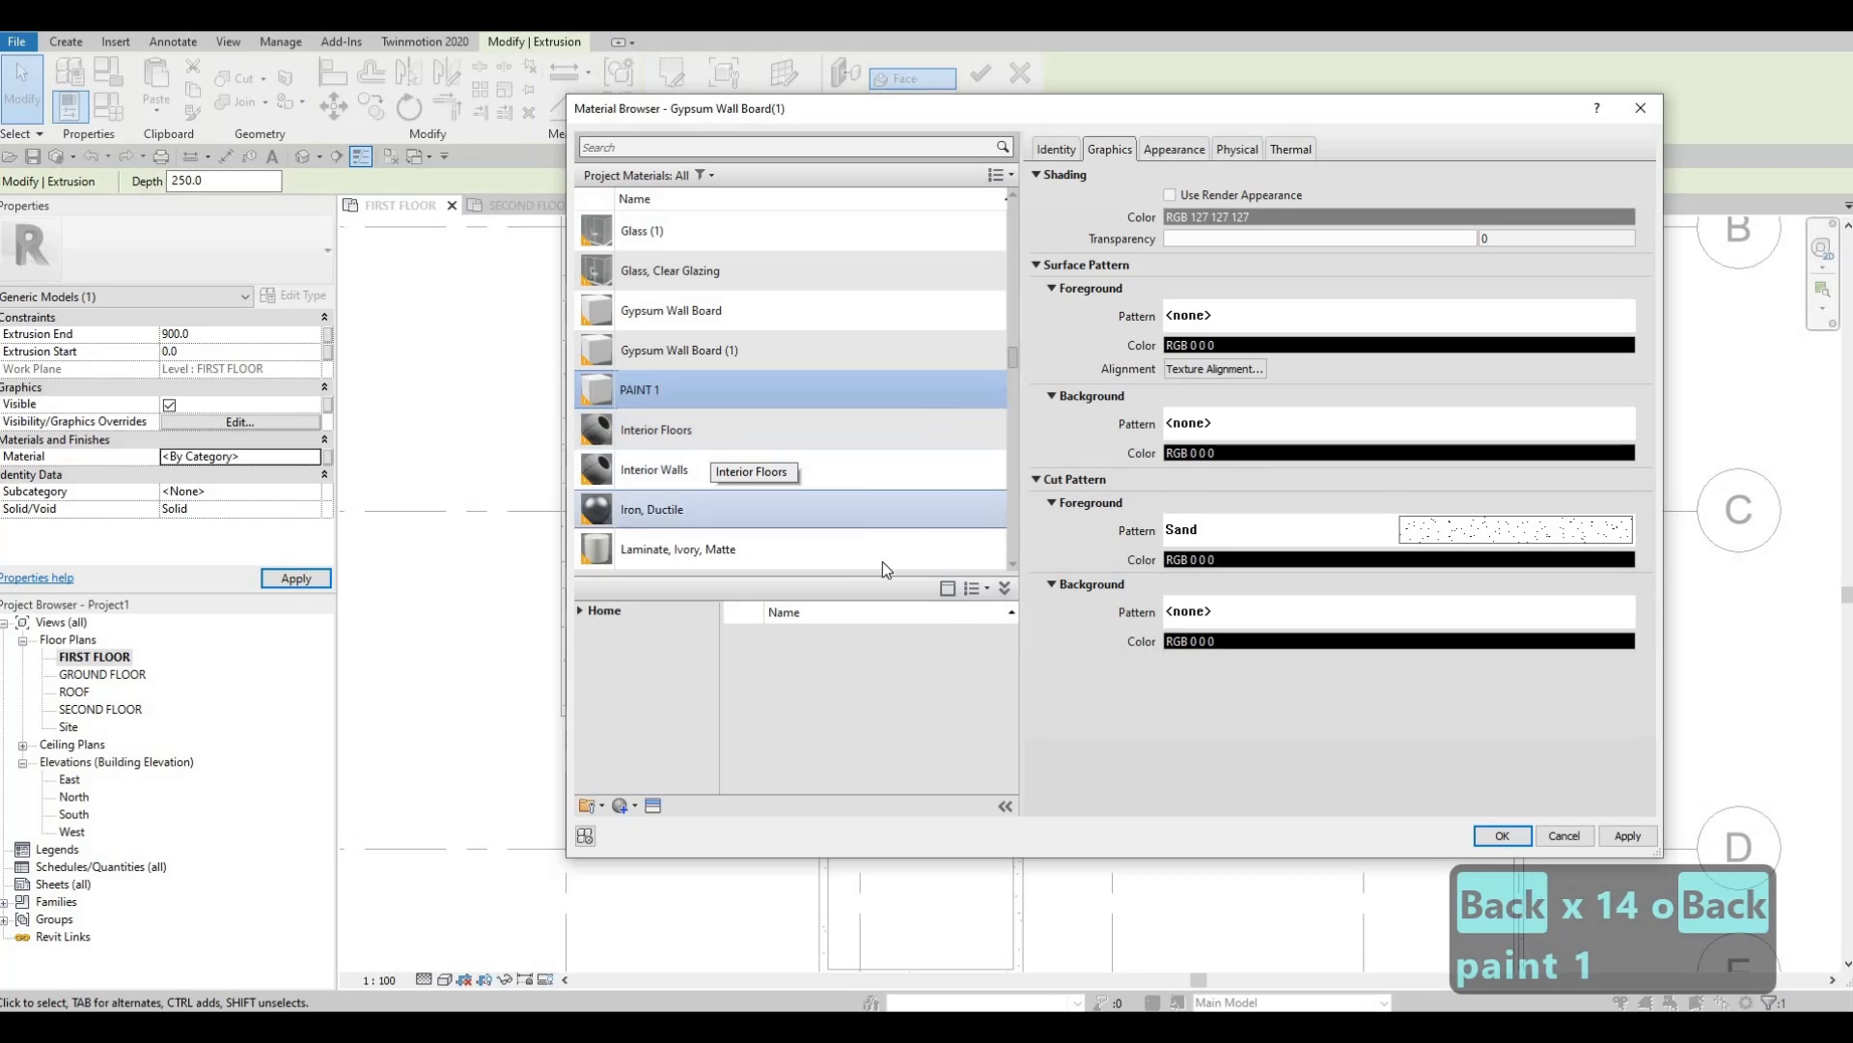
{"action": "left_click", "coordinate": [1611, 838]}
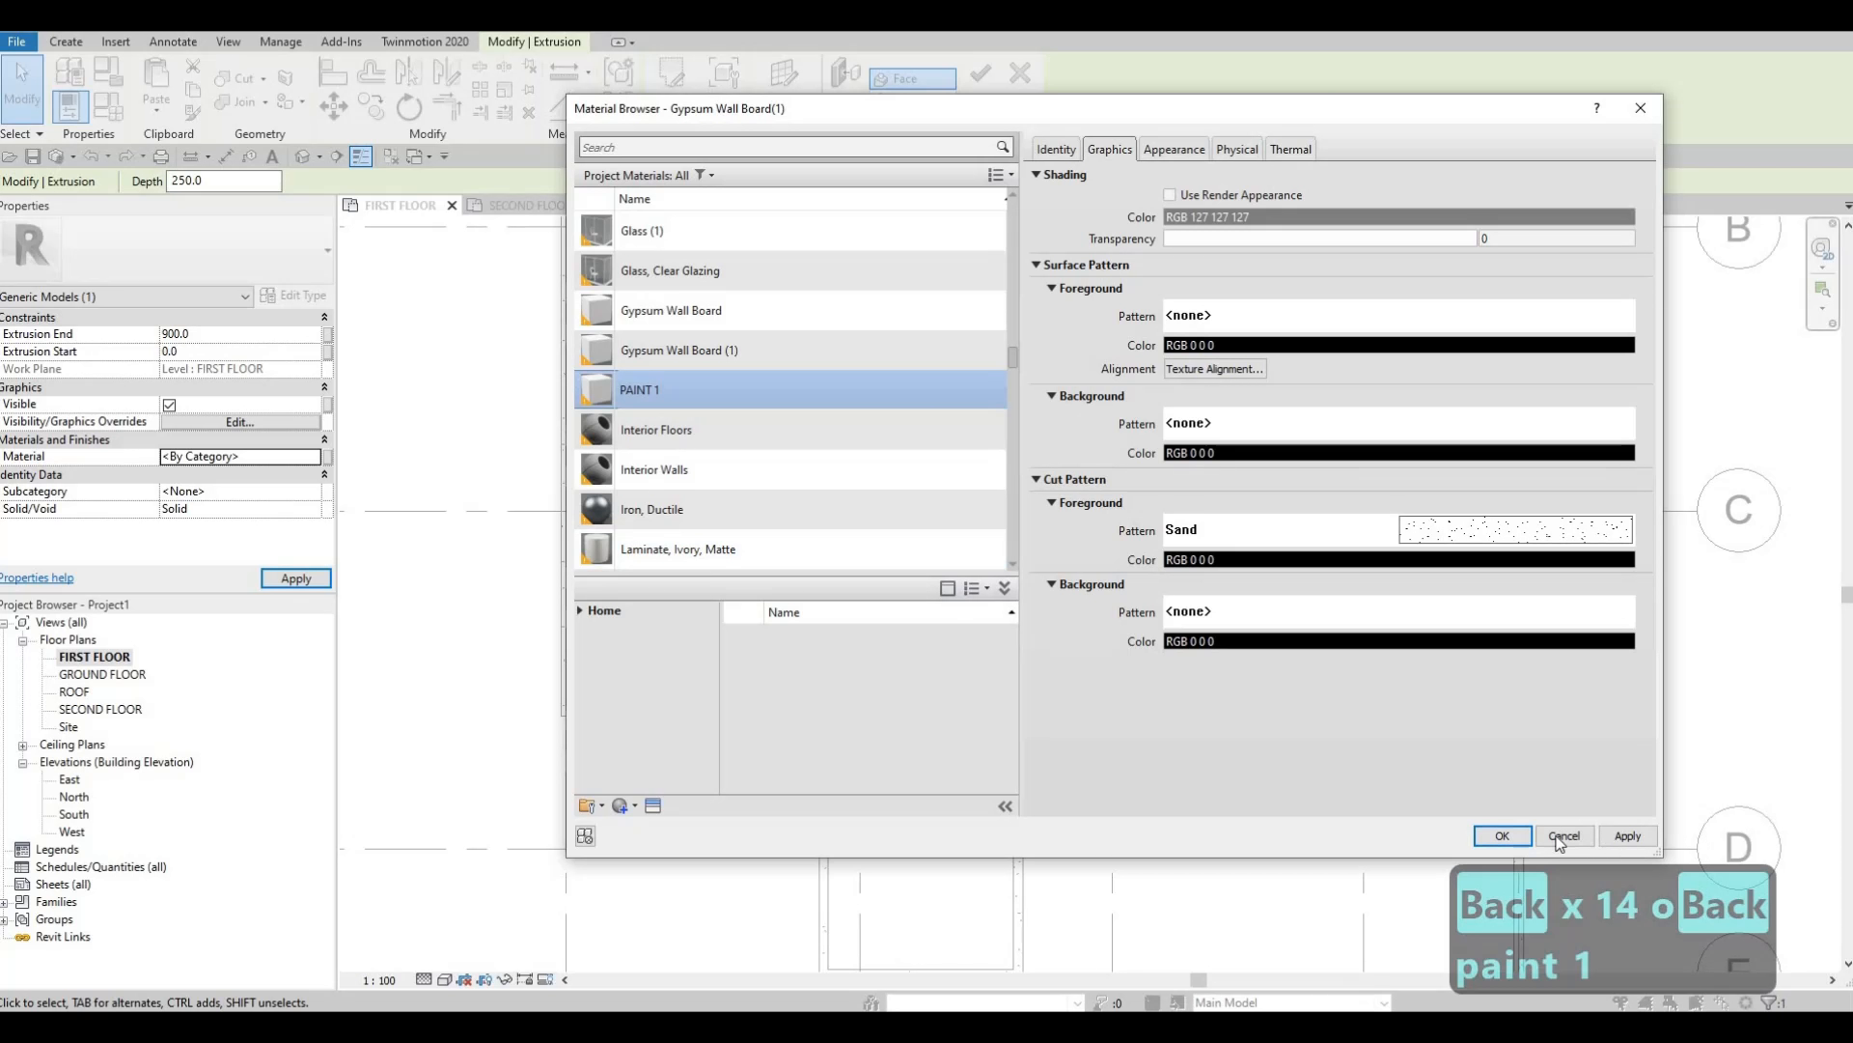
{"action": "left_click", "coordinate": [1523, 835]}
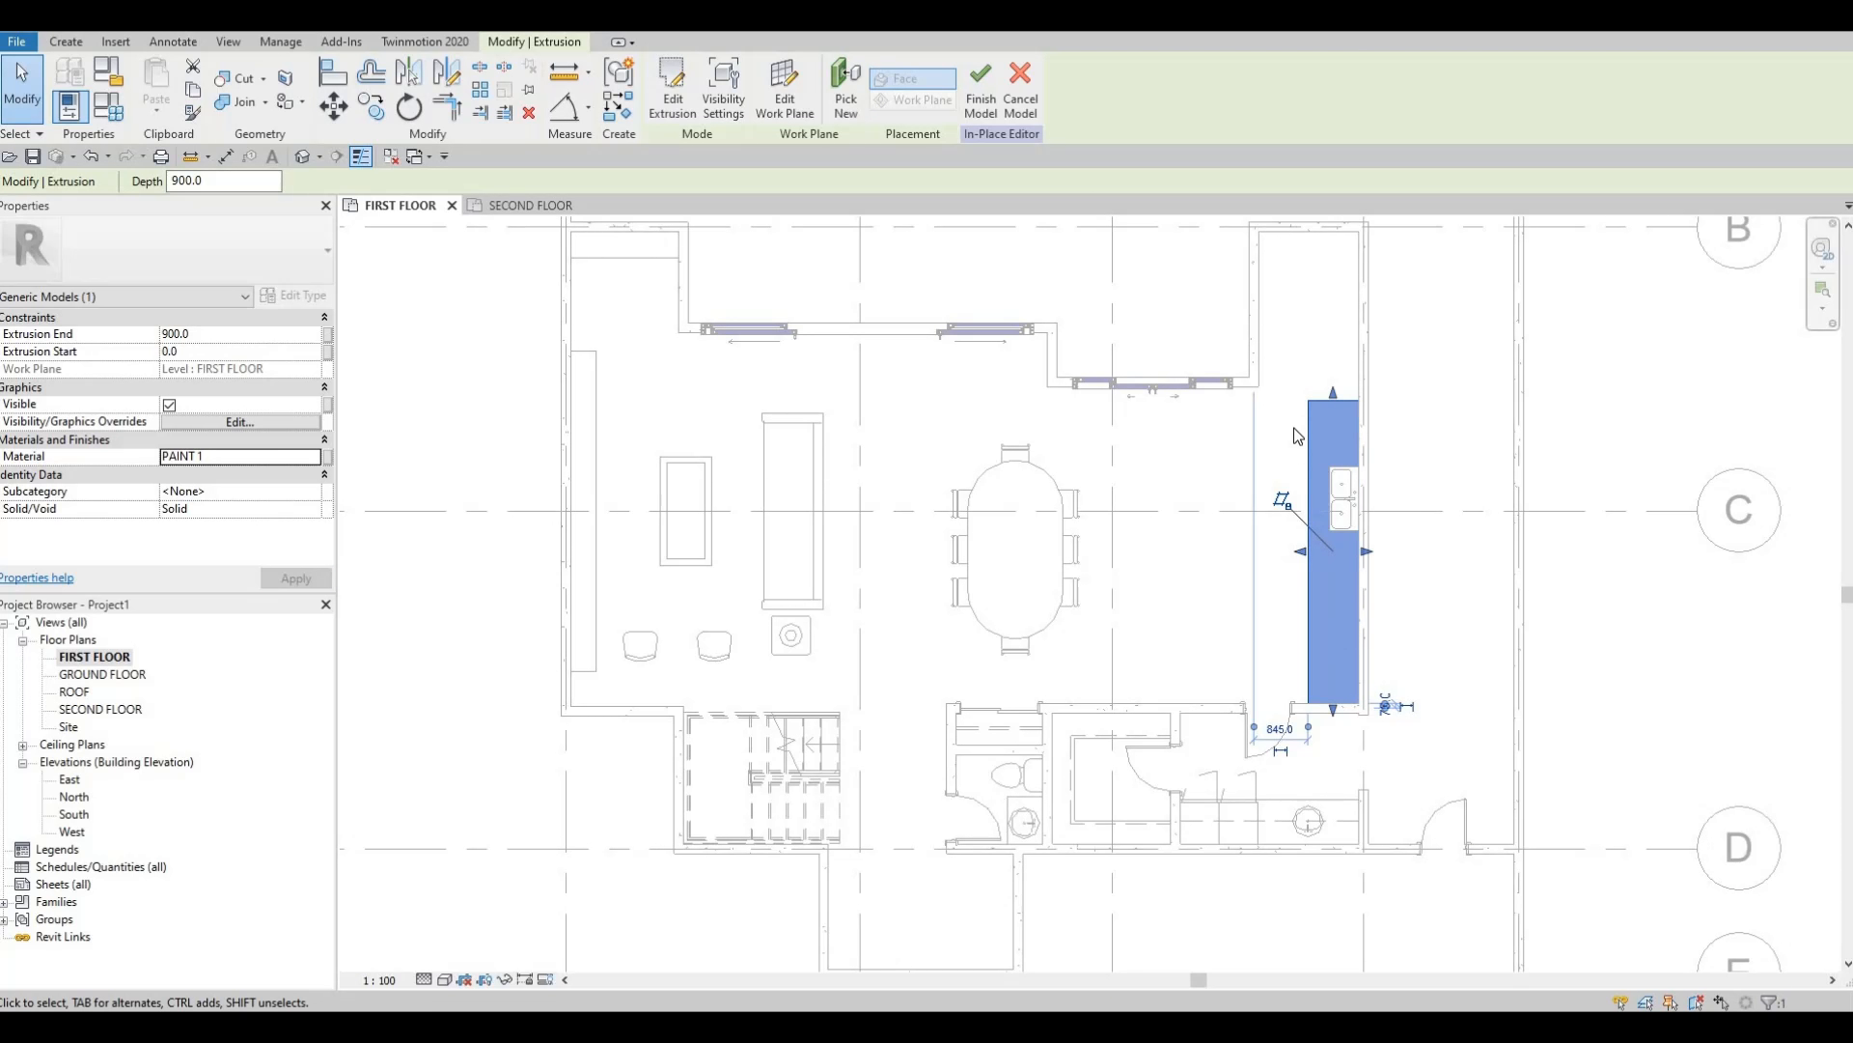
Finish the Generic Models 1 counter, inspect it with the sink in 3D, then view the first floor.
{"action": "left_click", "coordinate": [980, 89]}
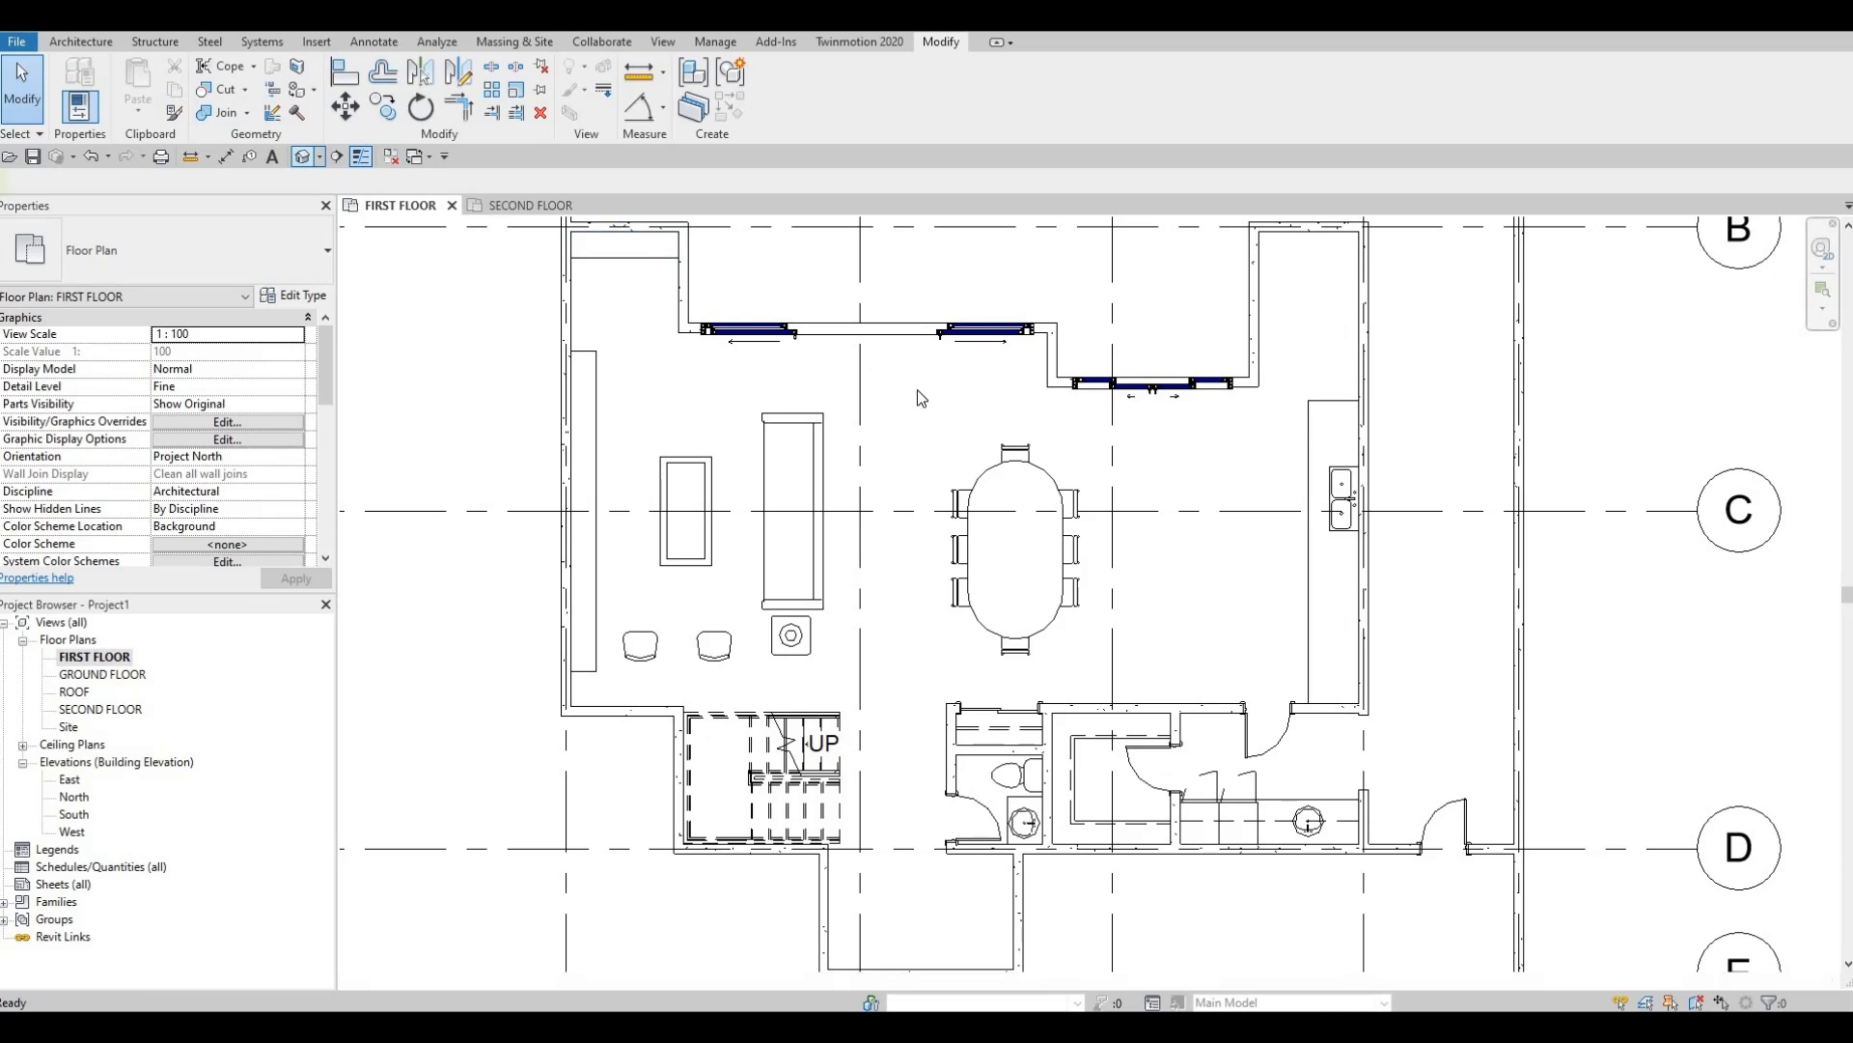
{"action": "scroll", "coordinate": [1044, 558], "scroll_direction": "up", "scroll_amount": 2}
{"action": "middle_click_drag", "start_coordinate": [1058, 722], "coordinate": [1428, 570], "text": "shift"}
{"action": "scroll", "coordinate": [1197, 579], "scroll_direction": "up", "scroll_amount": 3}
{"action": "scroll", "coordinate": [963, 589], "scroll_direction": "up", "scroll_amount": 3}
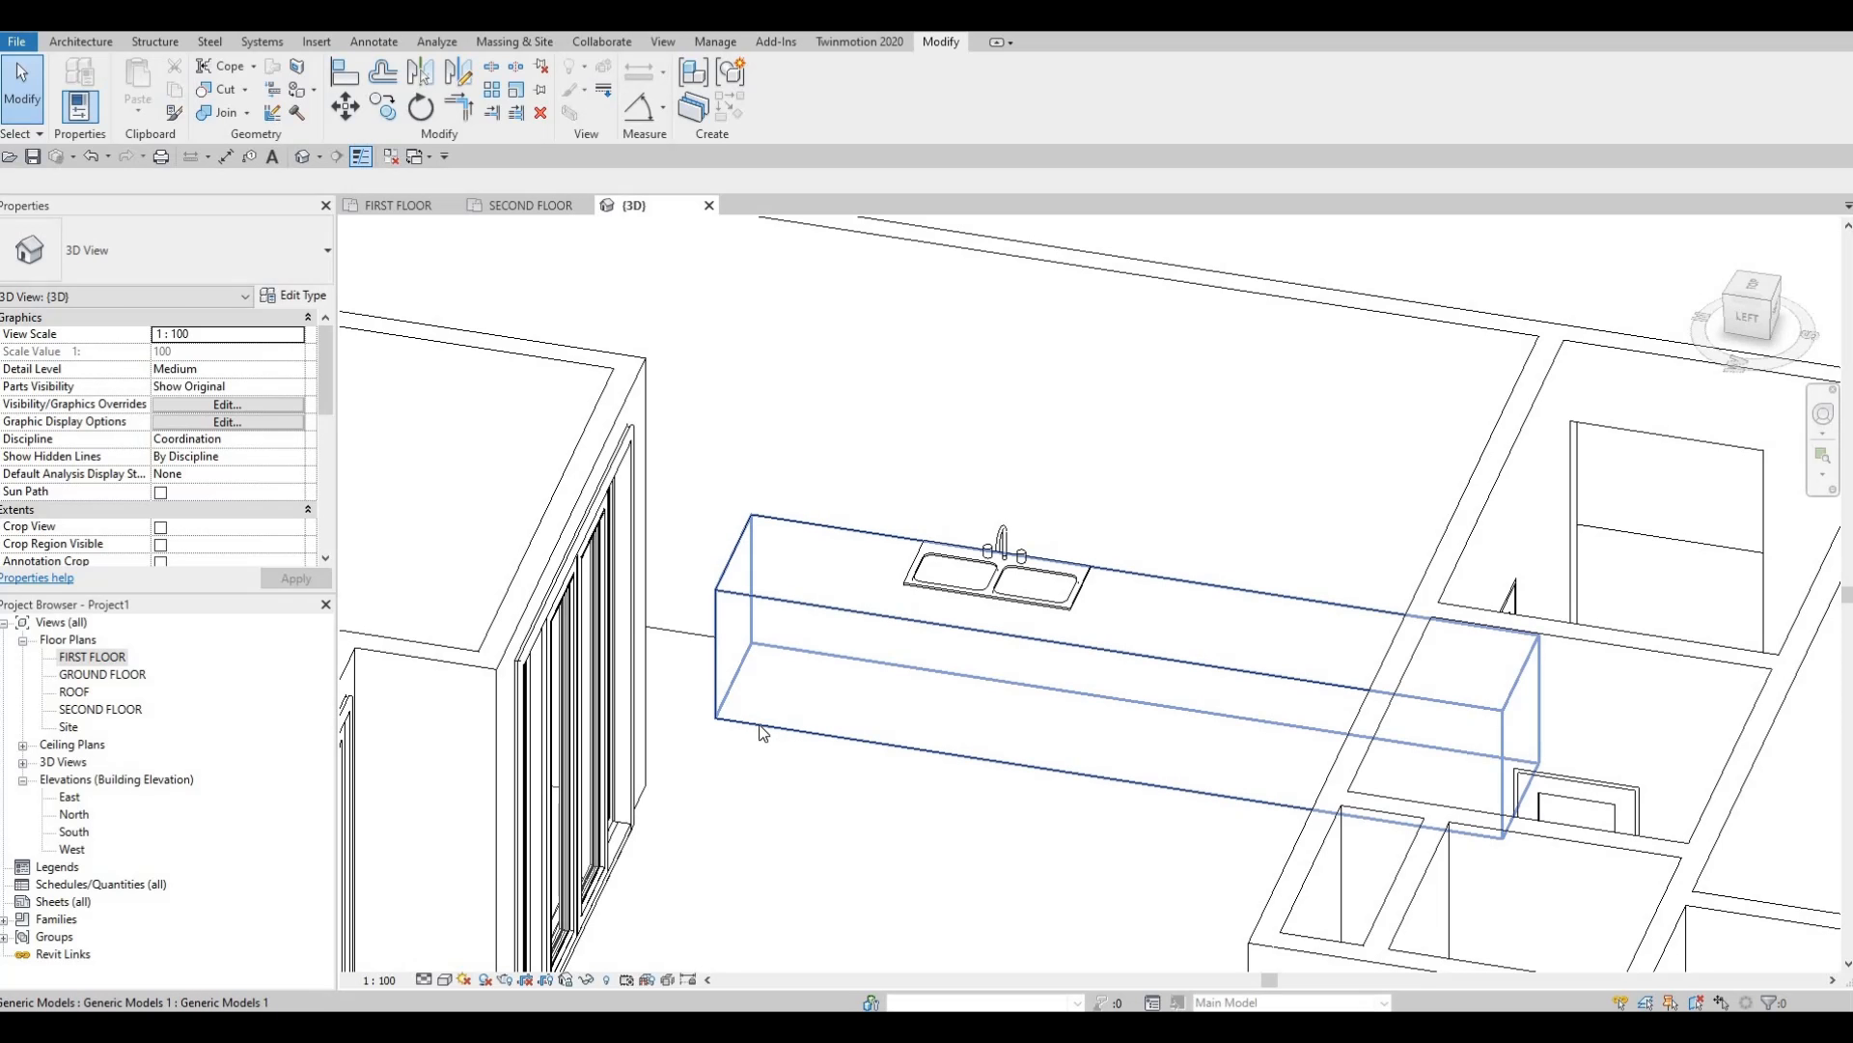
{"action": "middle_click_drag", "start_coordinate": [940, 730], "coordinate": [1044, 690]}
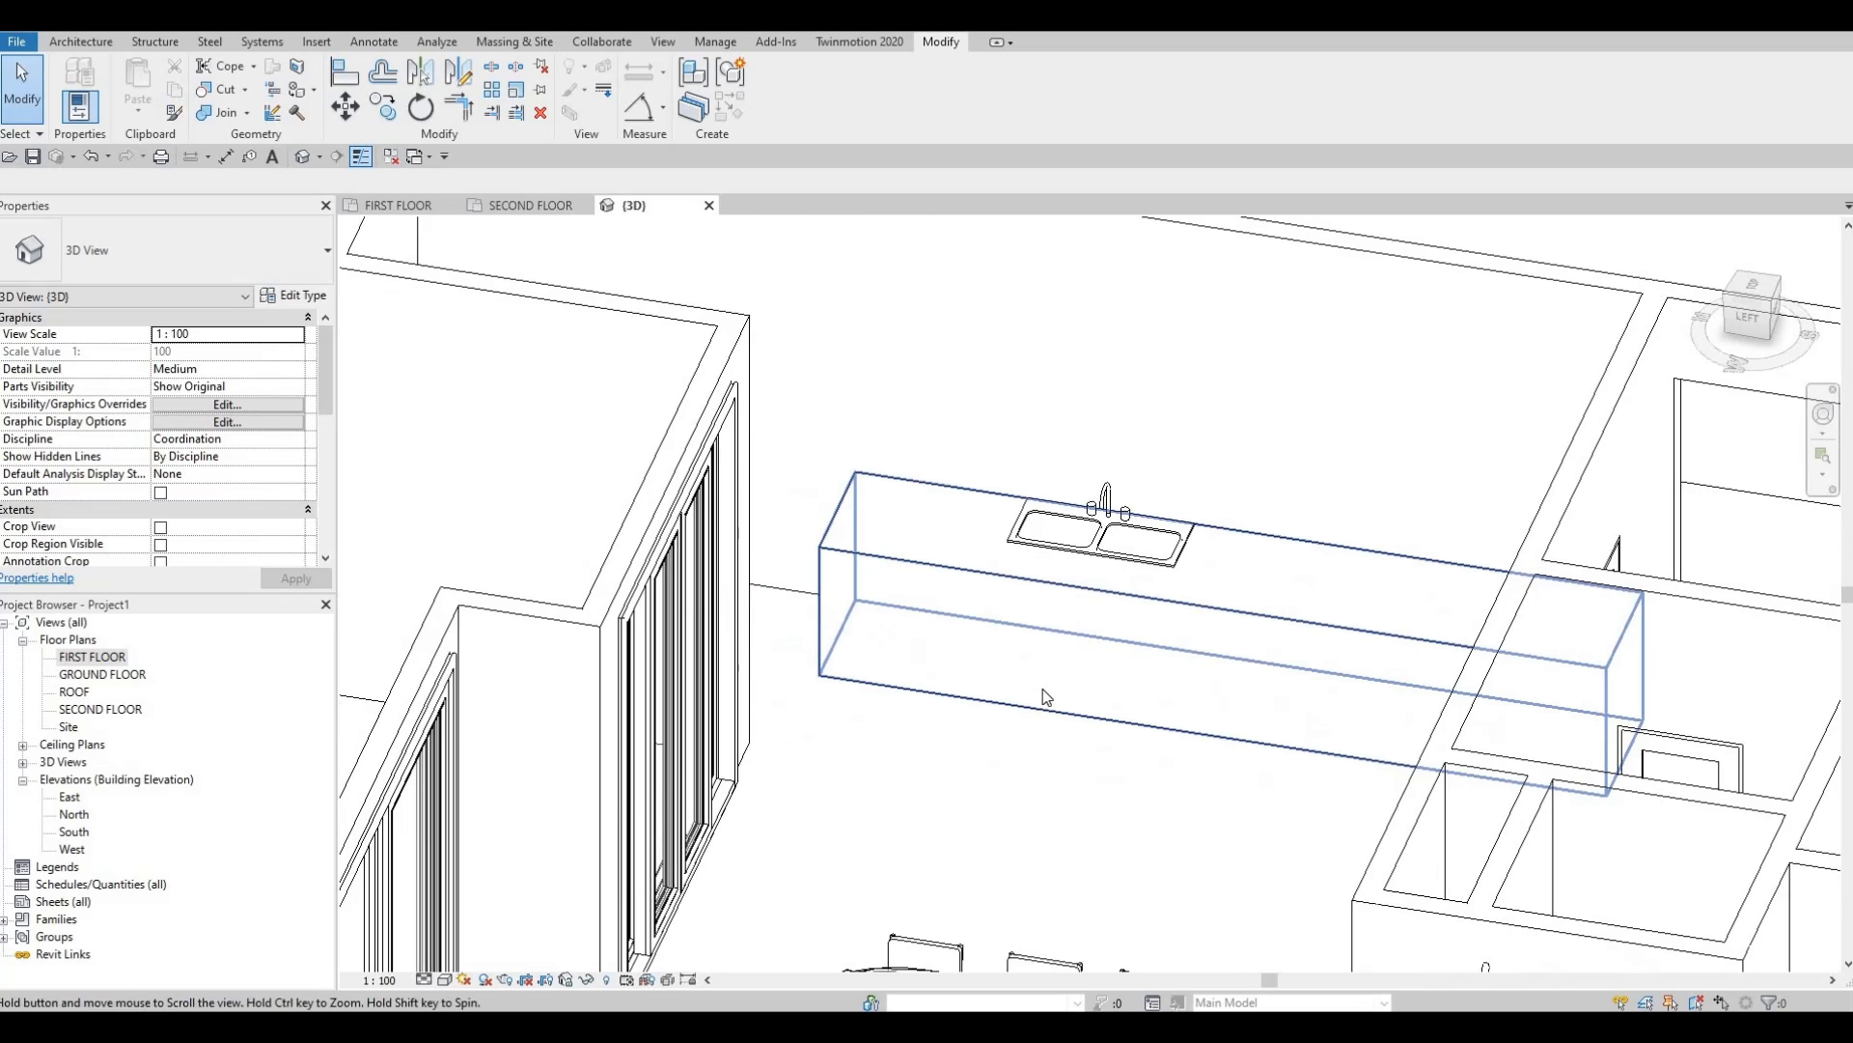
{"action": "scroll", "coordinate": [1051, 688], "scroll_direction": "down", "scroll_amount": 2}
{"action": "key", "text": "Escape"}
{"action": "key", "text": "Escape"}
{"action": "middle_click_drag", "start_coordinate": [869, 589], "coordinate": [855, 609]}
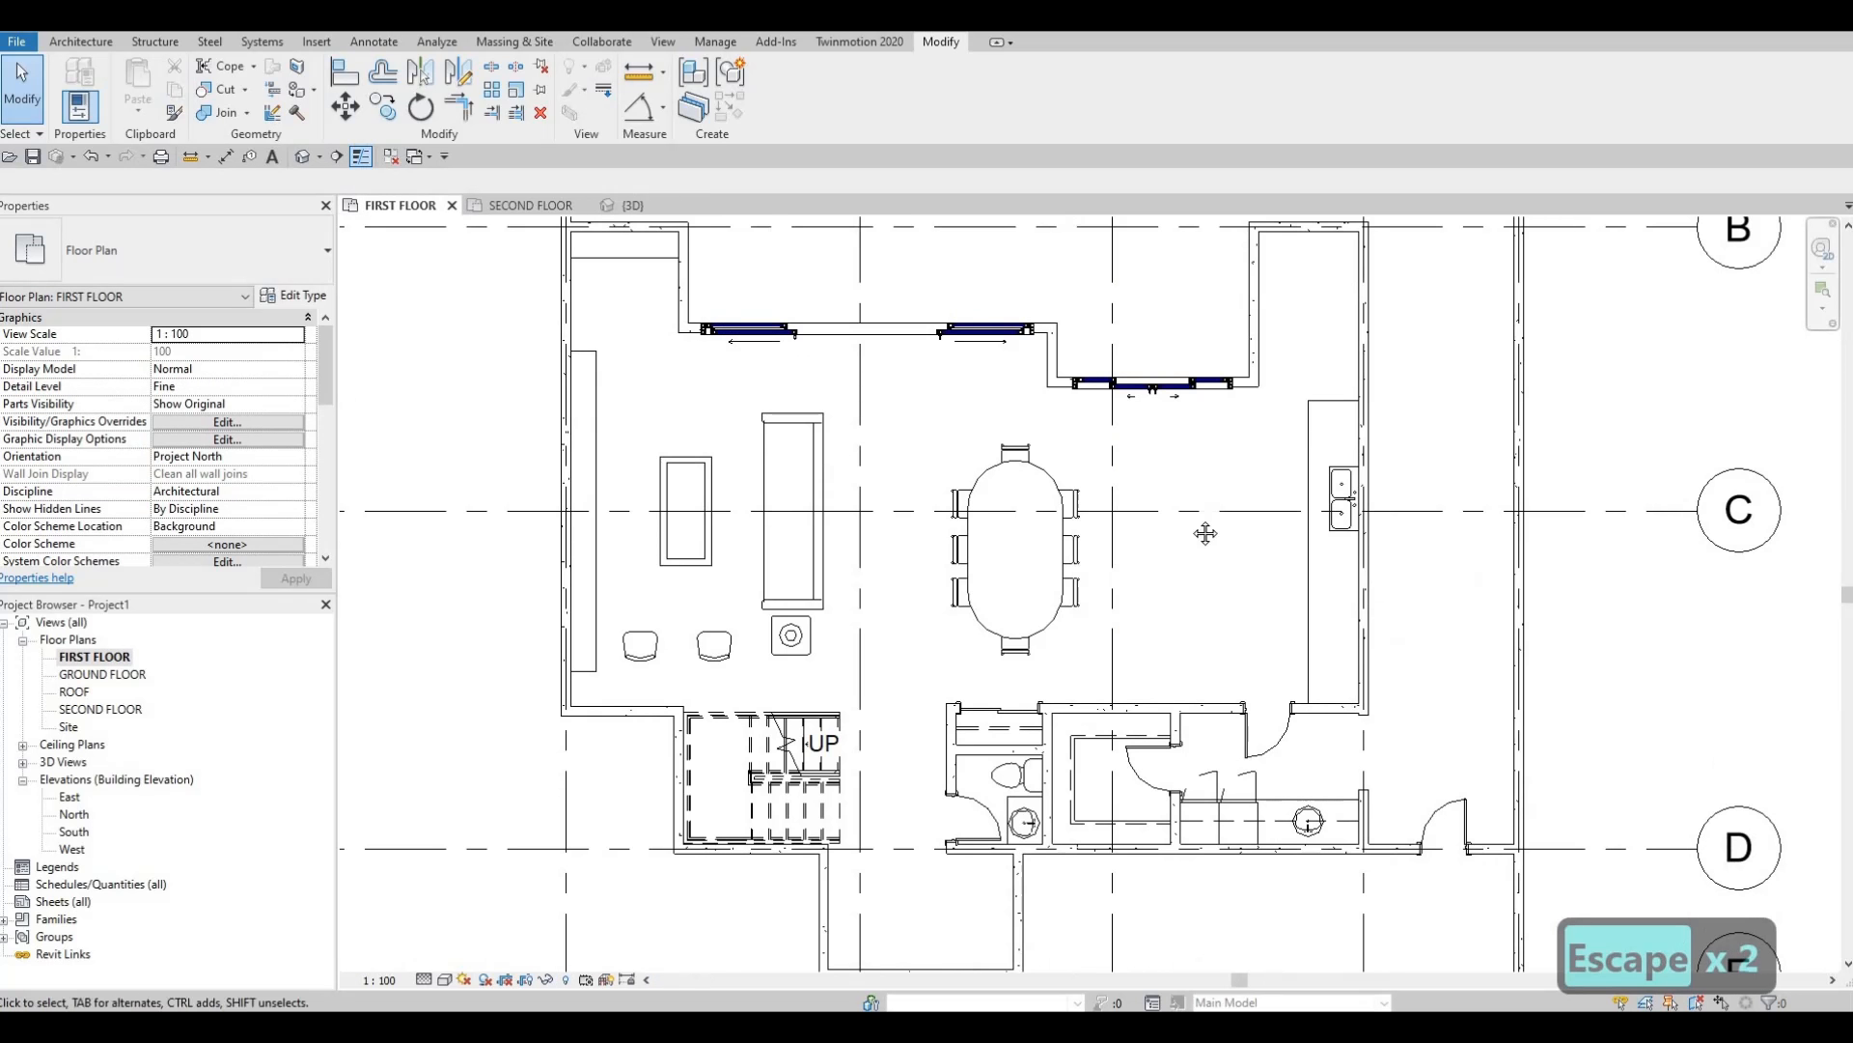
{"action": "middle_click_drag", "start_coordinate": [1204, 534], "coordinate": [984, 554]}
Shift the interior door beside the kitchen slightly to the left.
{"action": "middle_click_drag", "start_coordinate": [1151, 376], "coordinate": [1113, 476]}
{"action": "key", "text": "Escape"}
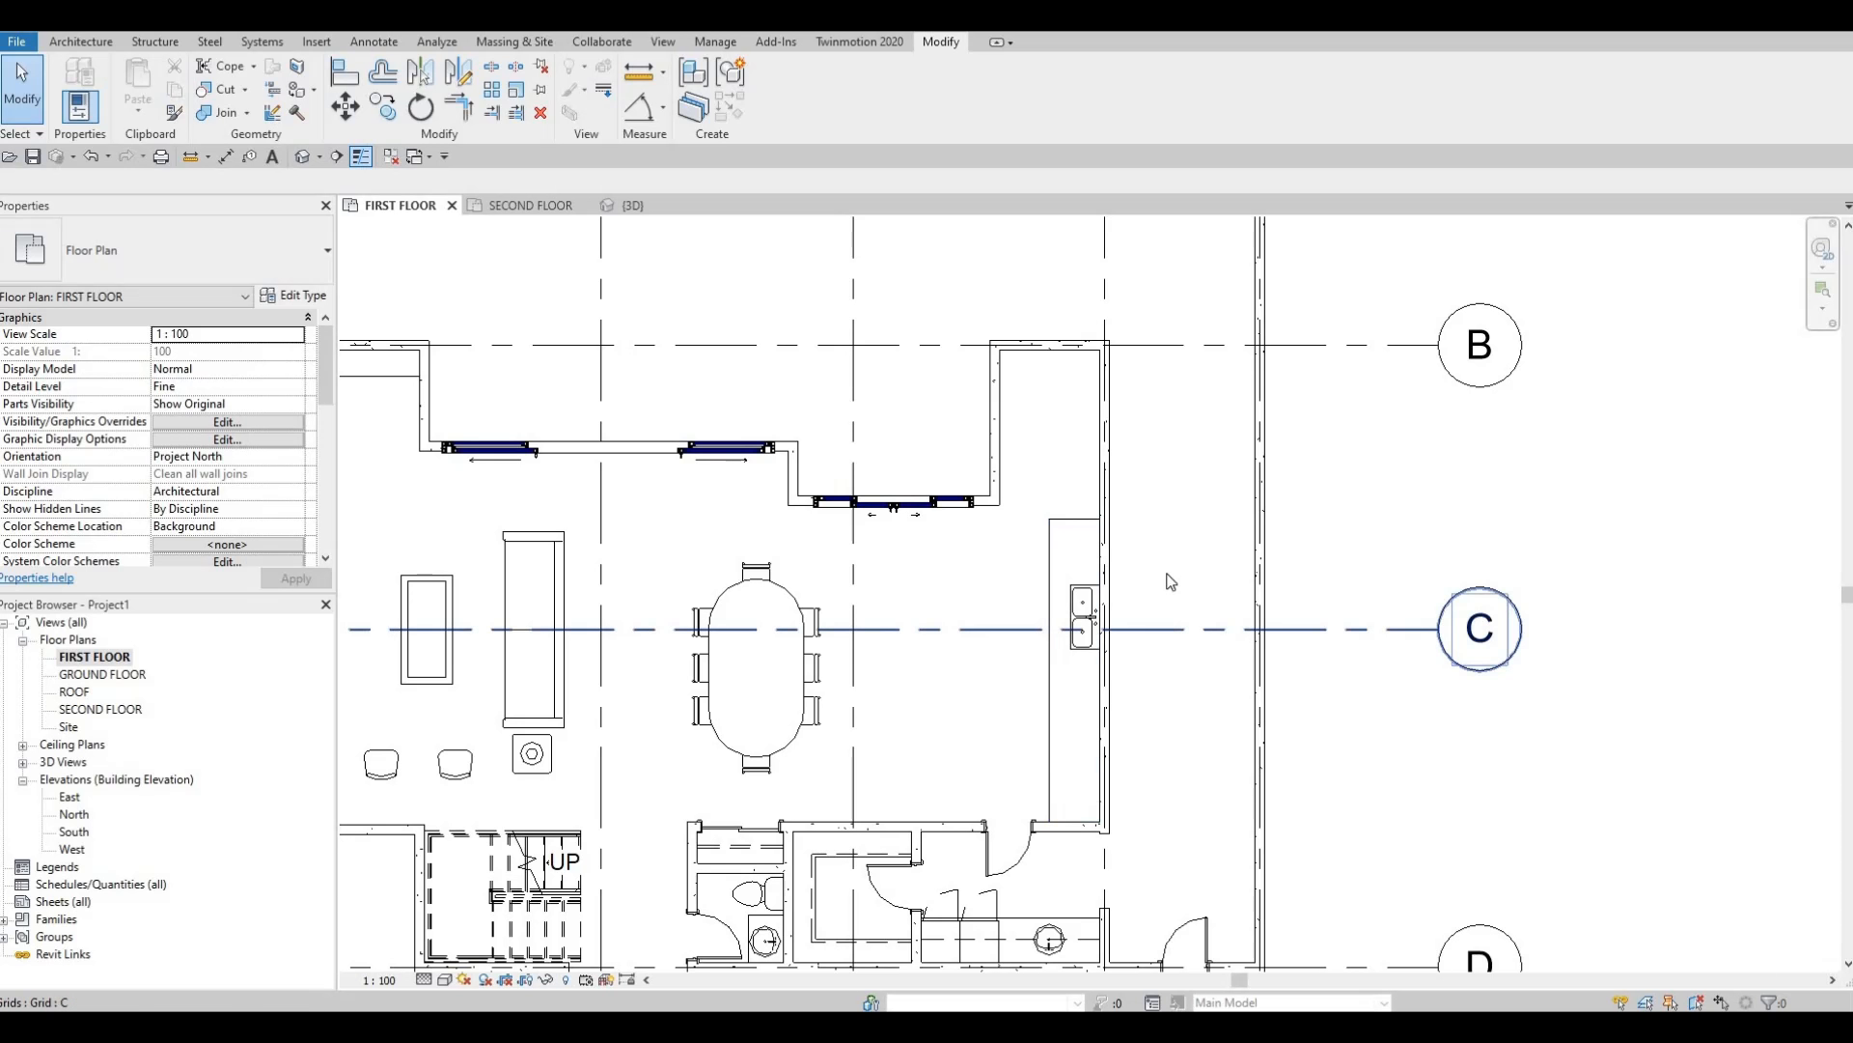
{"action": "middle_click_drag", "start_coordinate": [1004, 636], "coordinate": [1167, 574]}
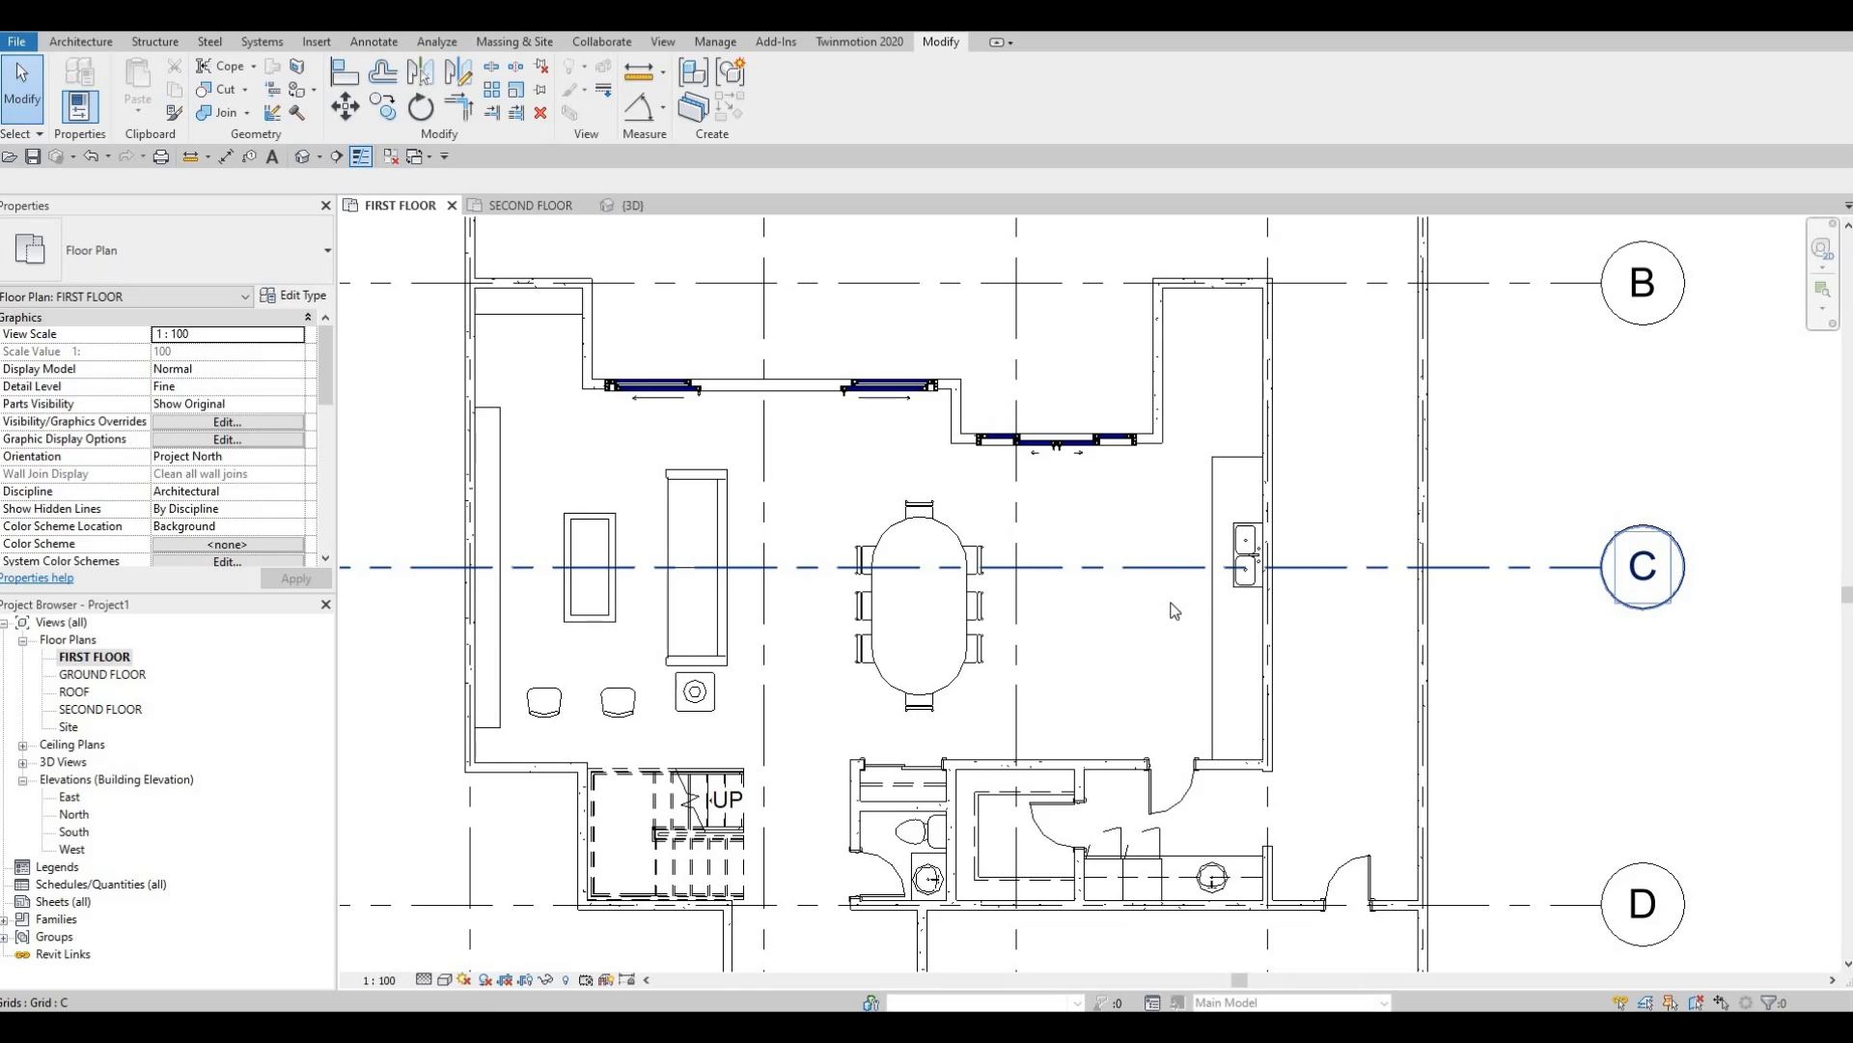
{"action": "scroll", "coordinate": [1295, 697], "scroll_direction": "down", "scroll_amount": 2, "text": "ctrl"}
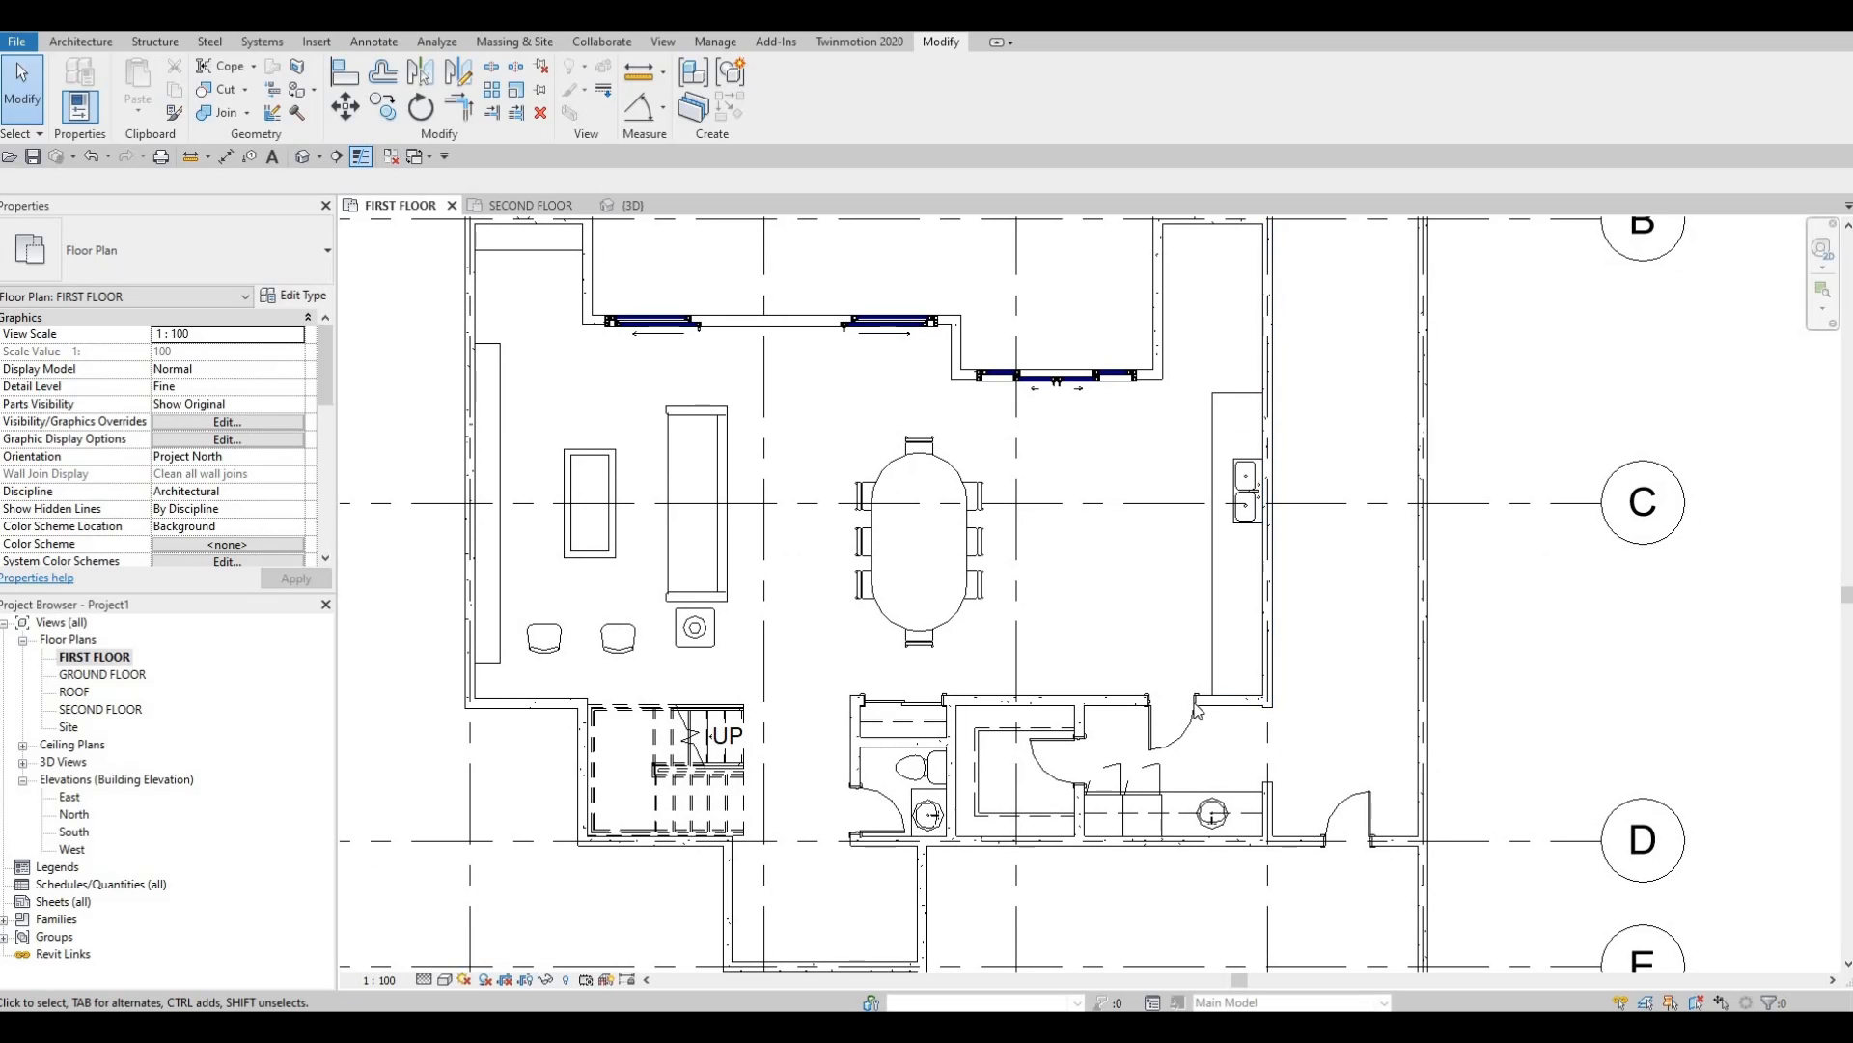
{"action": "scroll", "coordinate": [1176, 716], "scroll_direction": "up", "scroll_amount": 2}
{"action": "left_click", "coordinate": [1129, 726]}
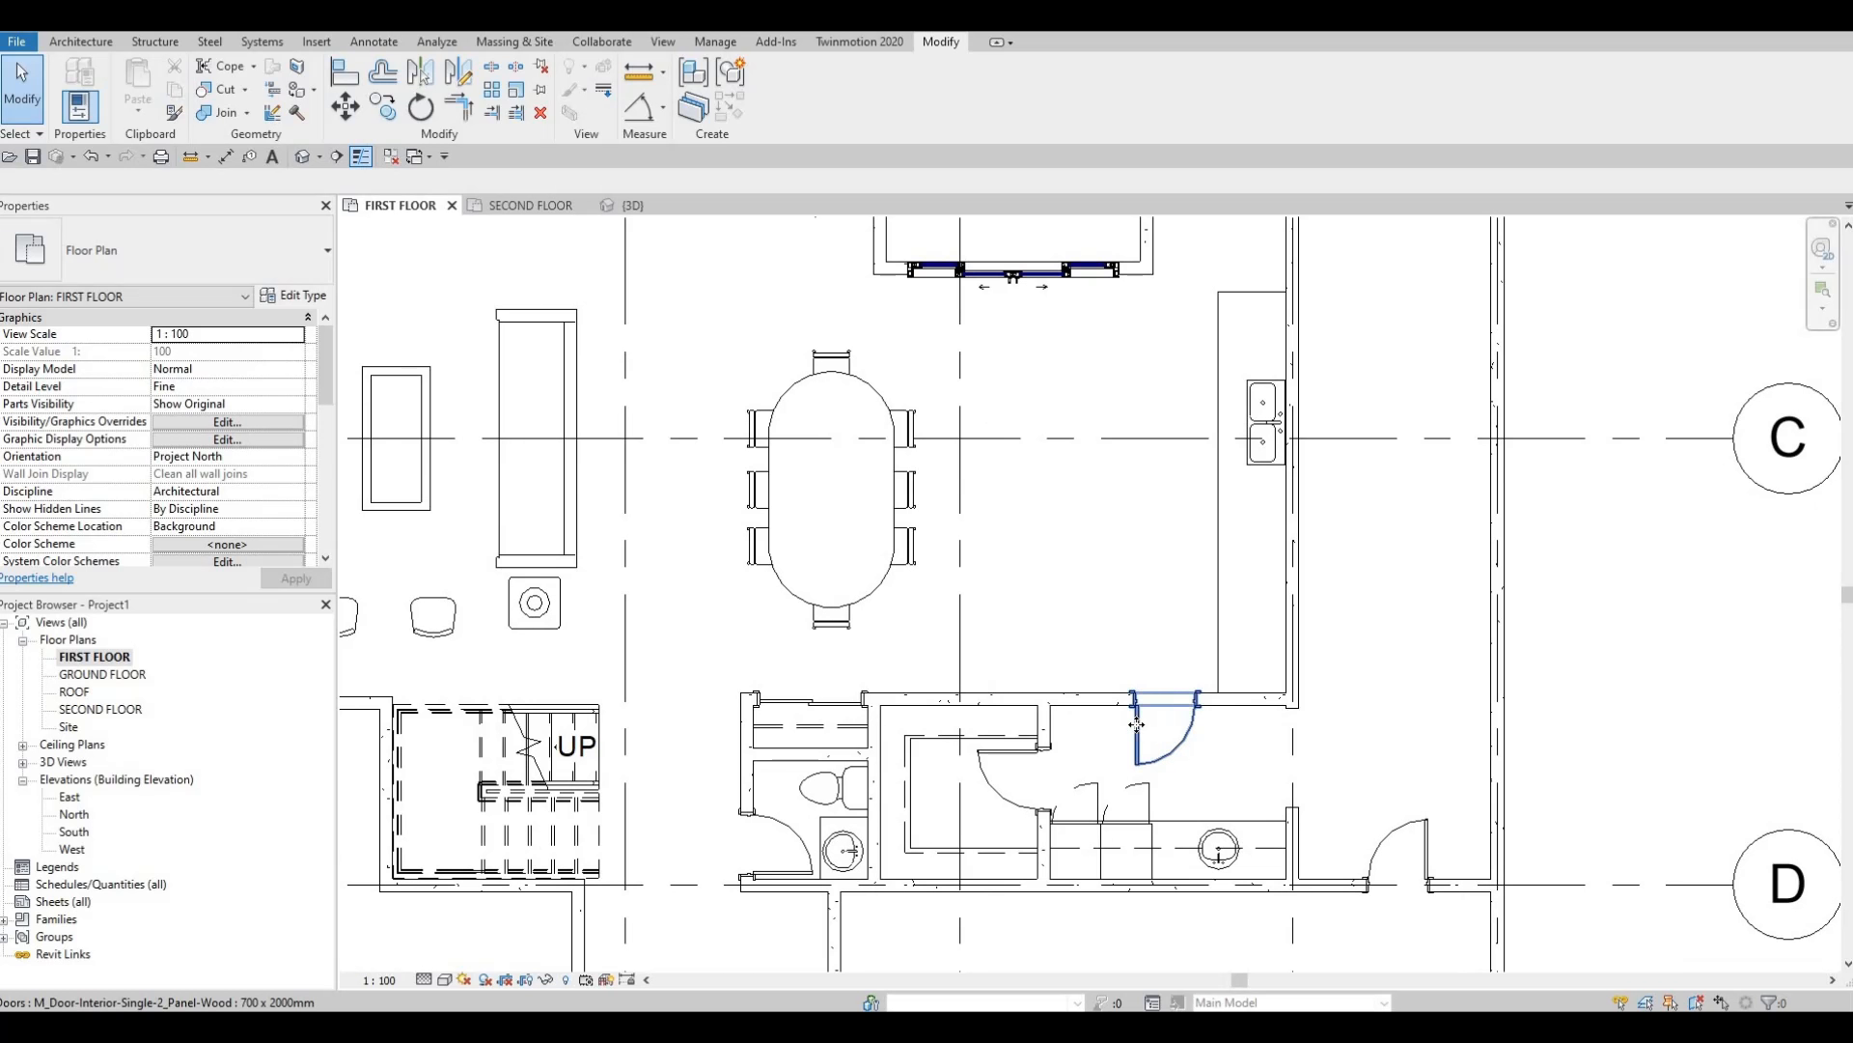
{"action": "left_click_drag", "start_coordinate": [1081, 733], "coordinate": [1169, 756]}
{"action": "key", "text": "Escape"}
{"action": "key", "text": "Escape"}
{"action": "left_click", "coordinate": [1101, 751]}
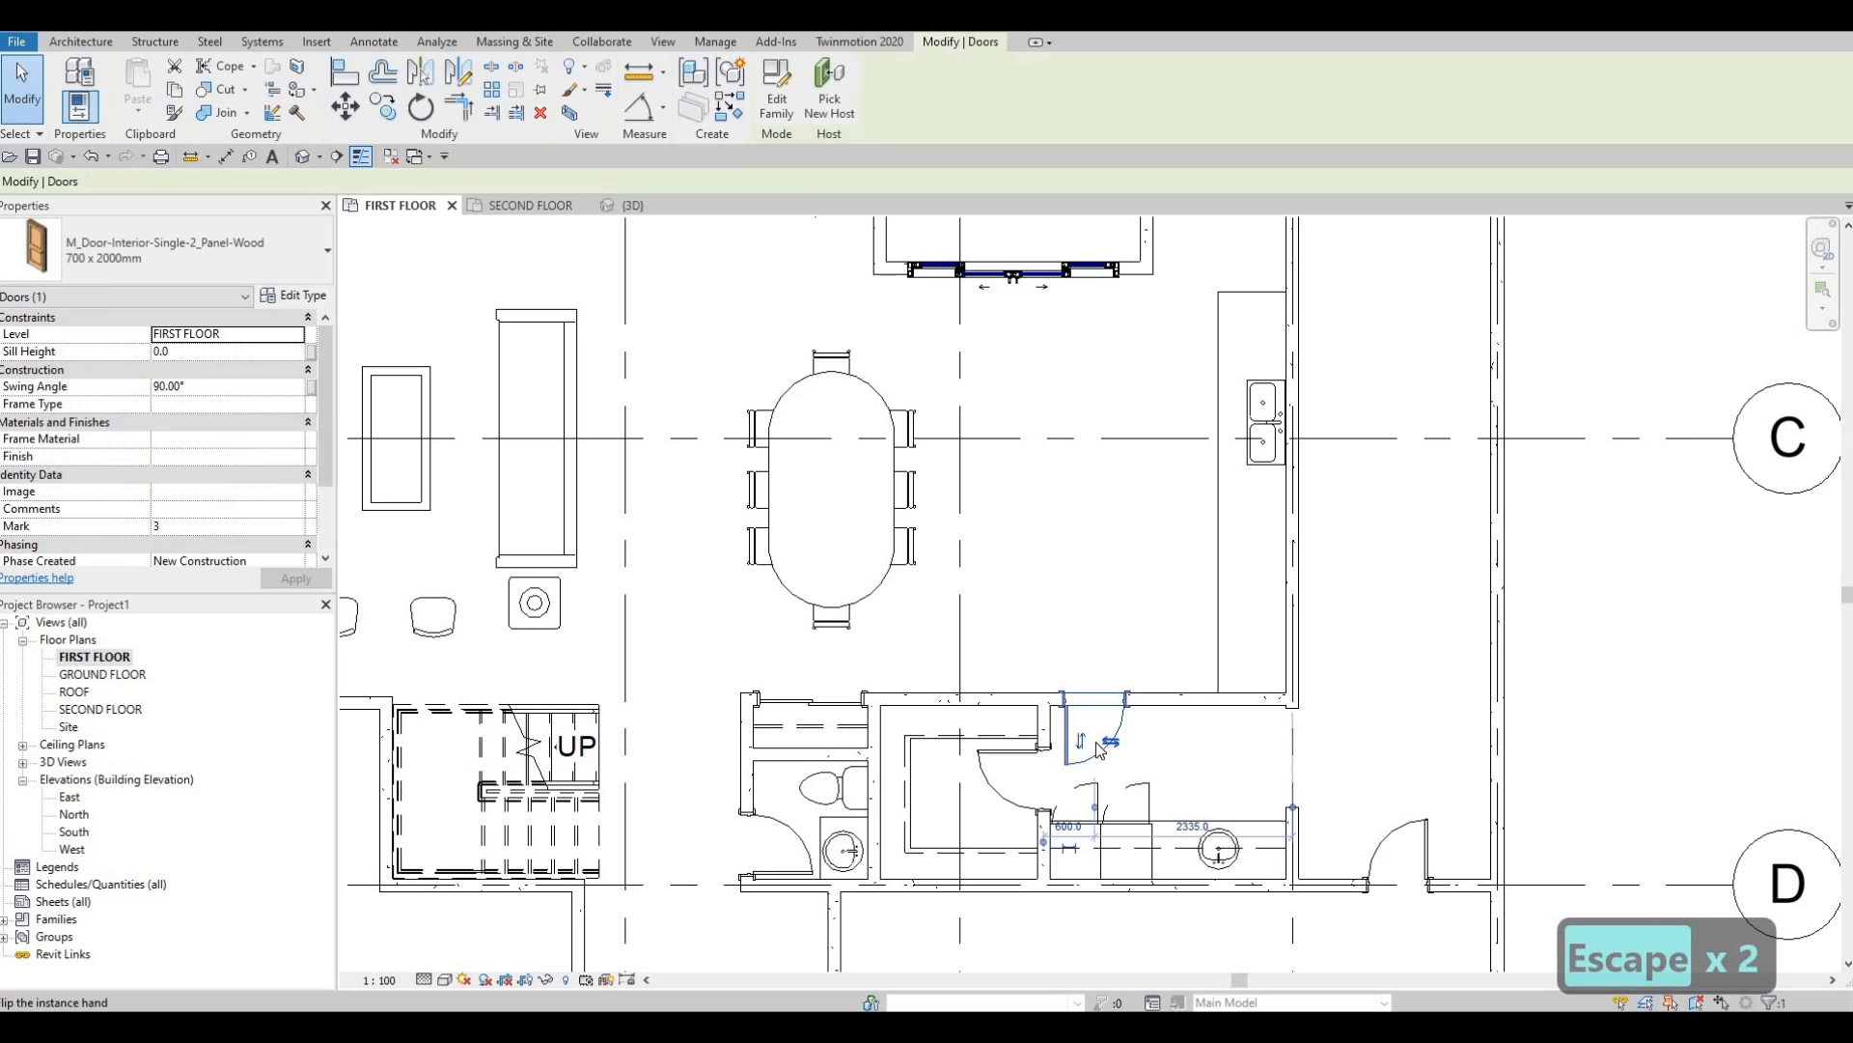
{"action": "key", "text": "Left"}
{"action": "key", "text": "Left"}
{"action": "key", "text": "Escape"}
{"action": "key", "text": "Escape"}
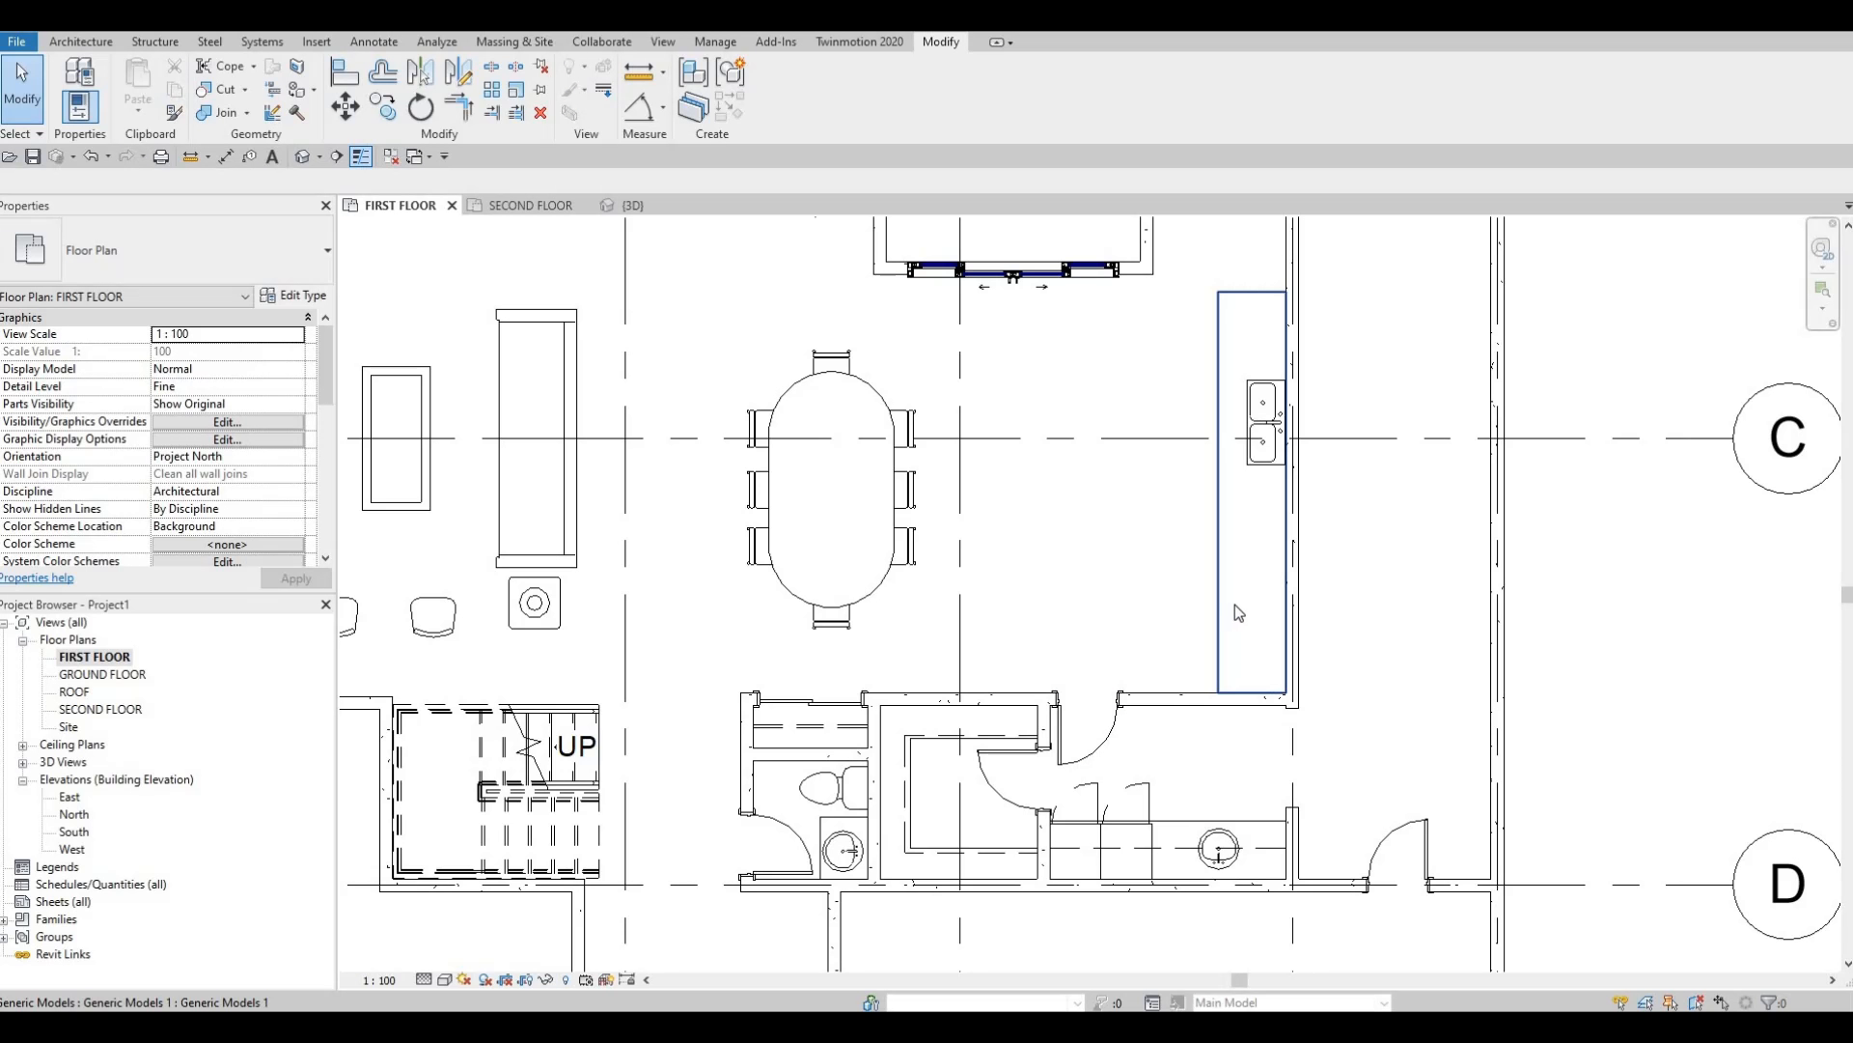
Nudge the double sink along the counter until its dimension from below reads 3040.
{"action": "middle_click_drag", "start_coordinate": [1263, 407], "coordinate": [1267, 526]}
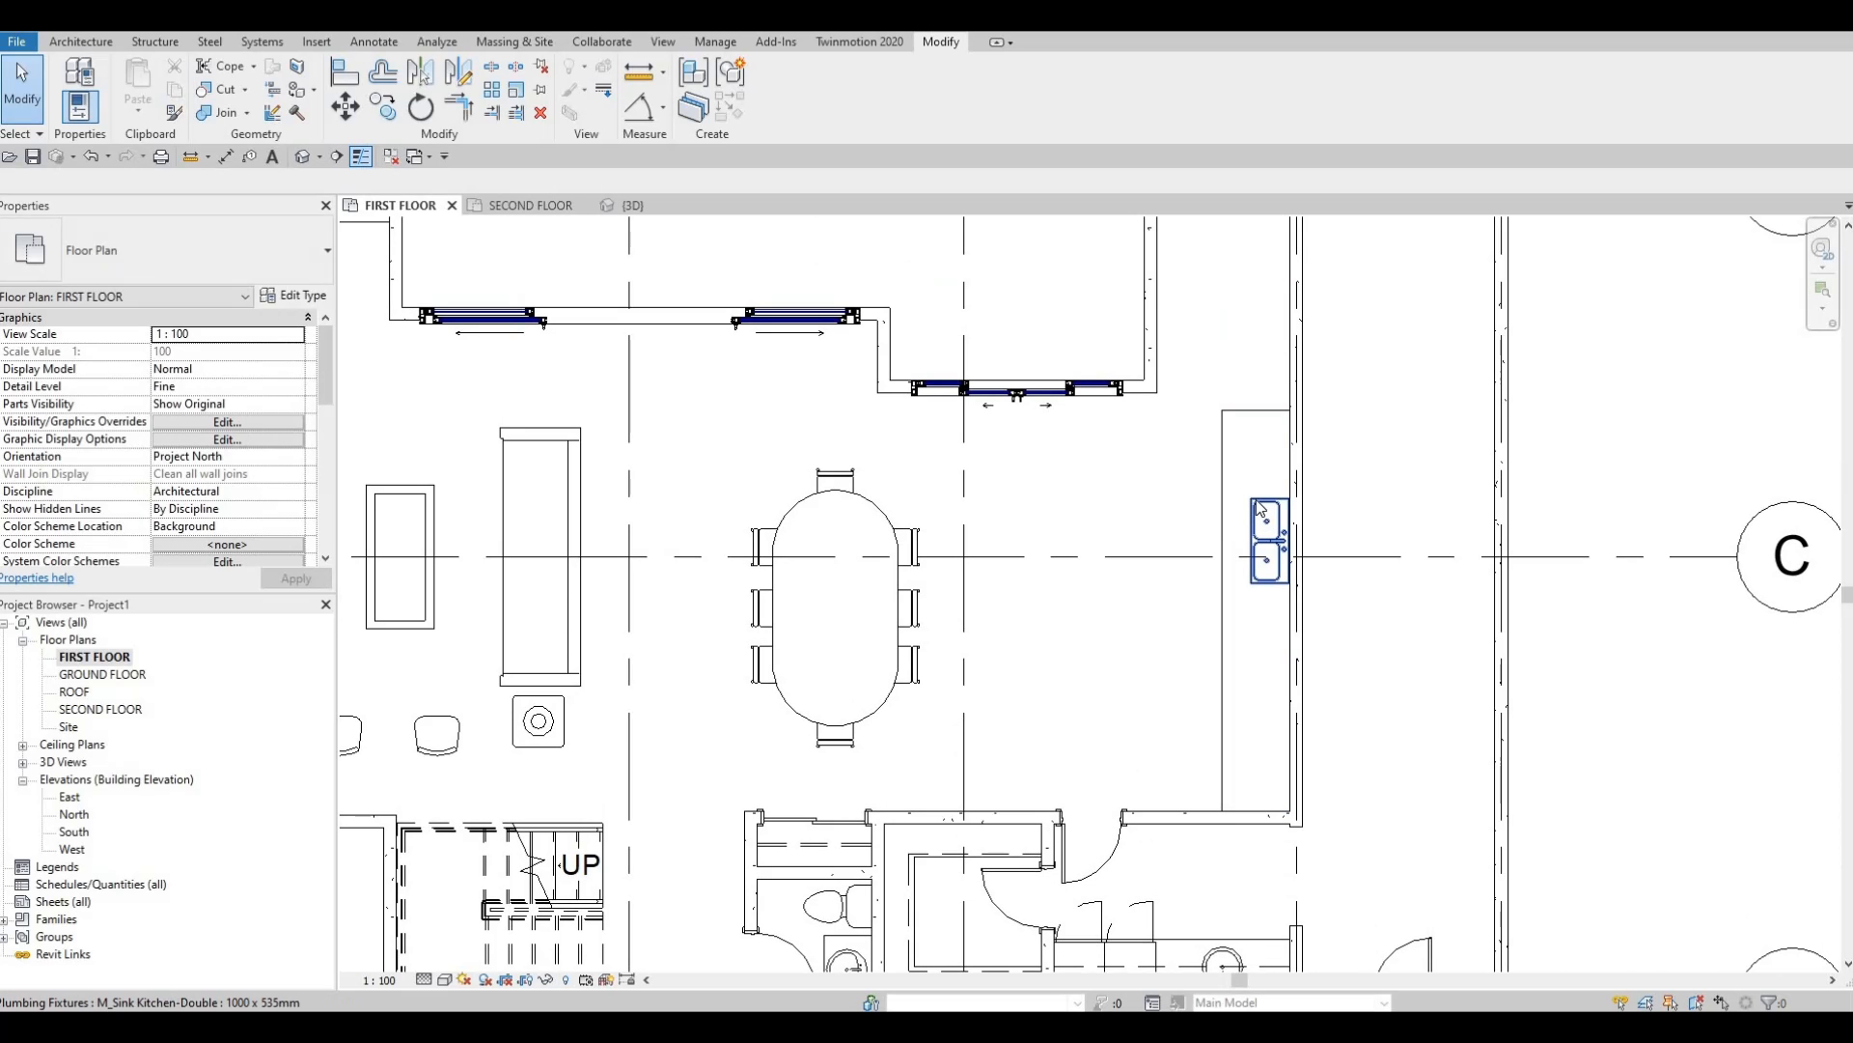
{"action": "left_click", "coordinate": [1256, 498]}
{"action": "key", "text": "Left"}
{"action": "key", "text": "Left"}
{"action": "key", "text": "Left"}
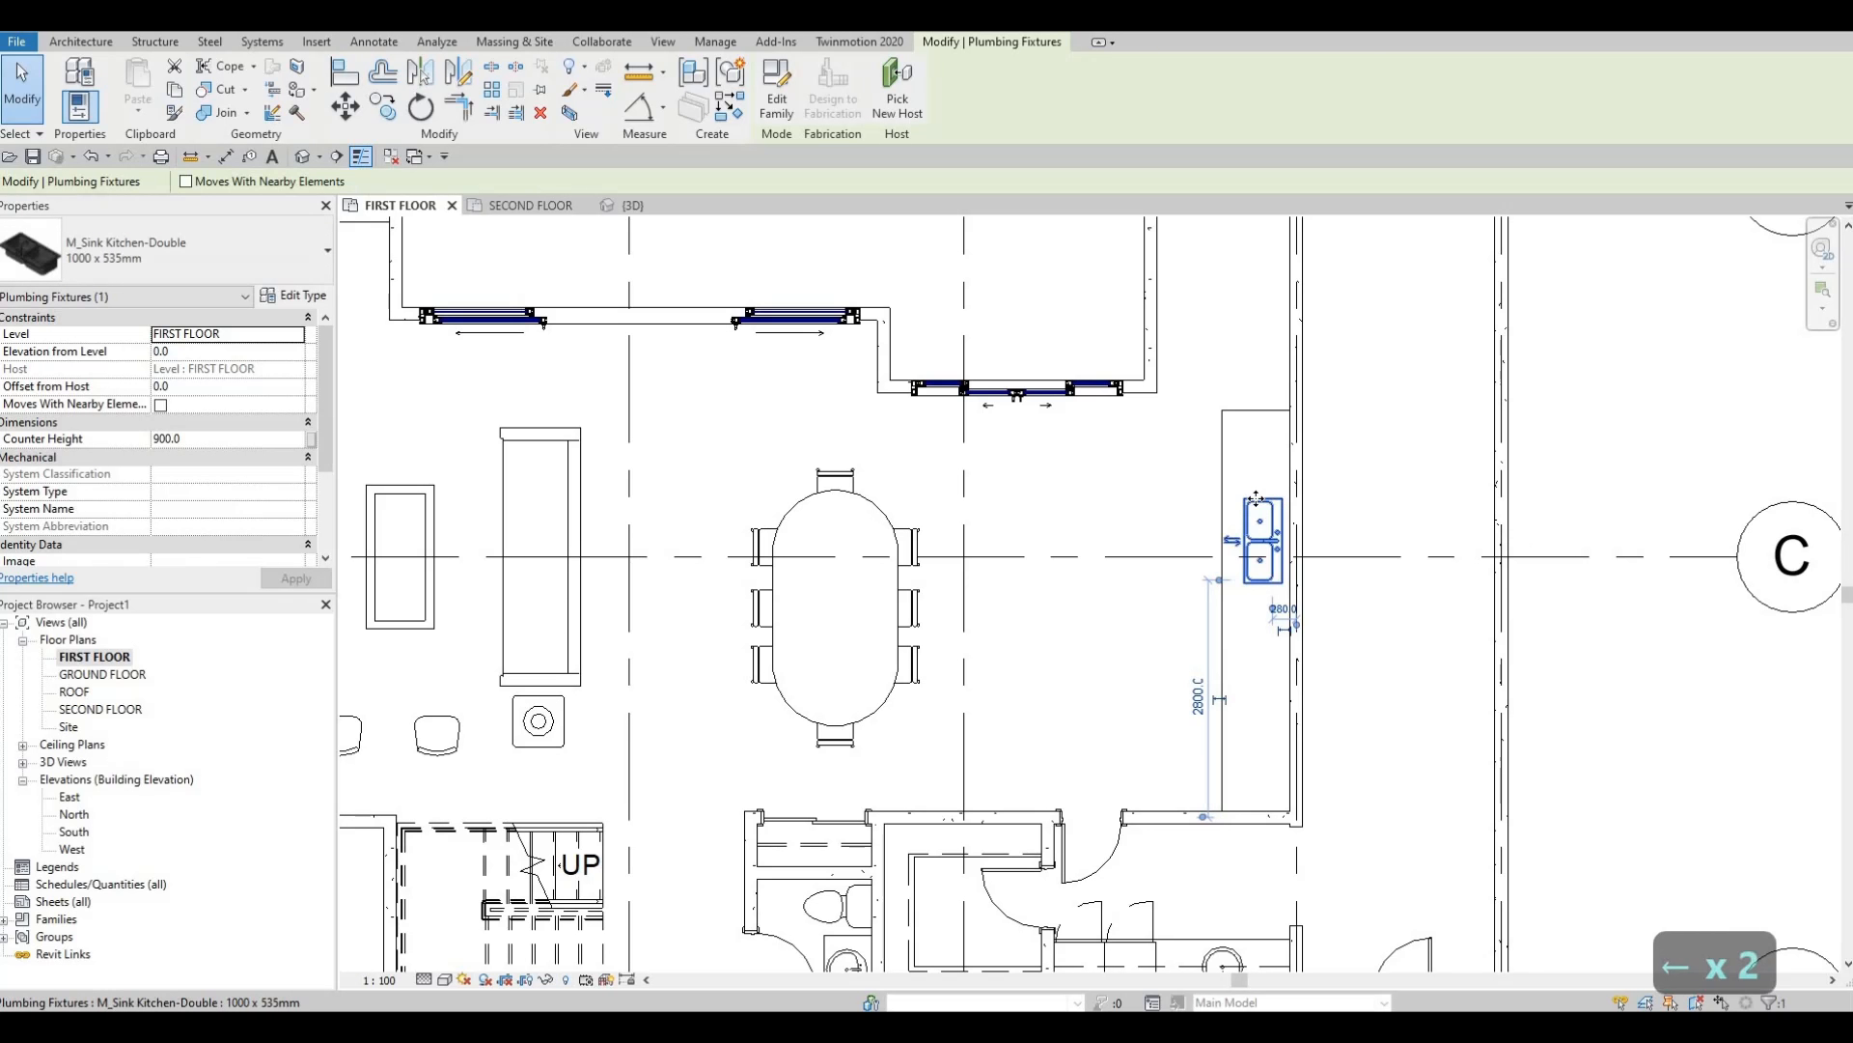
{"action": "key", "text": "Up"}
{"action": "key", "text": "Up"}
{"action": "key", "text": "Up"}
{"action": "key", "text": "Up"}
{"action": "key", "text": "Up"}
{"action": "key", "text": "Up"}
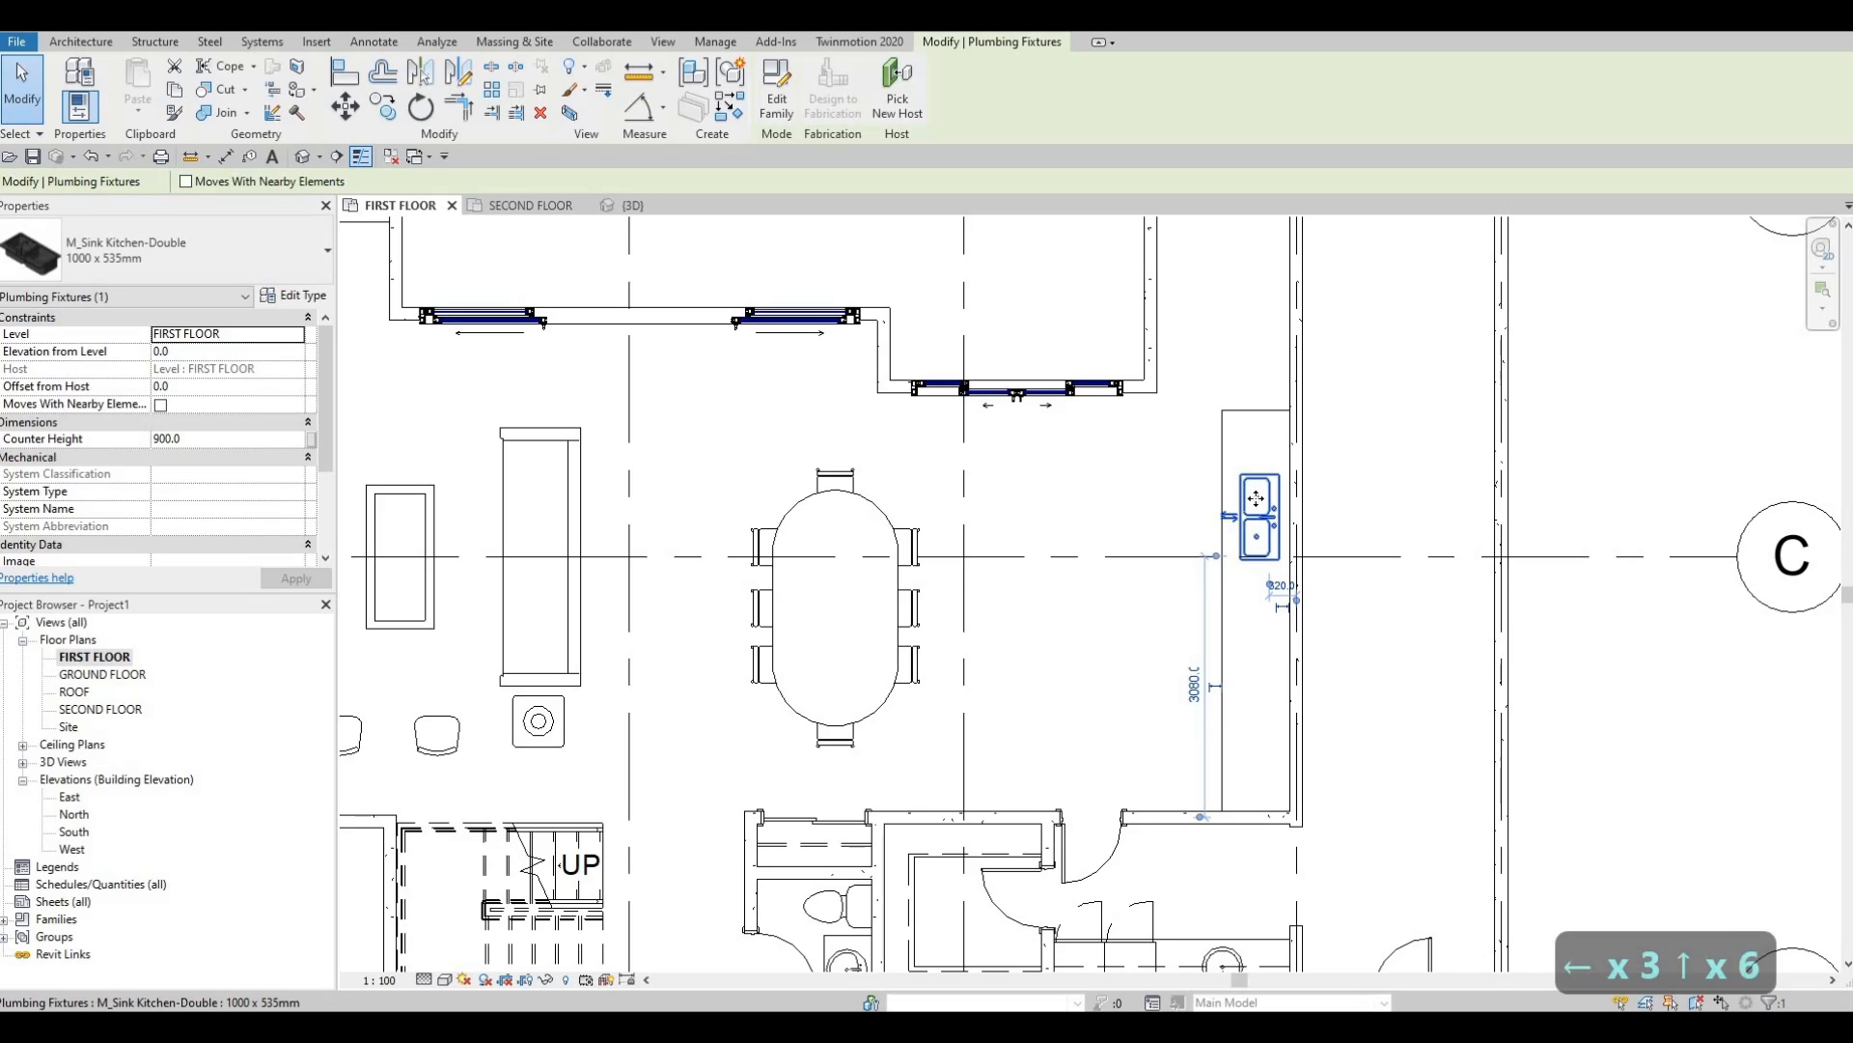
{"action": "key", "text": "Down"}
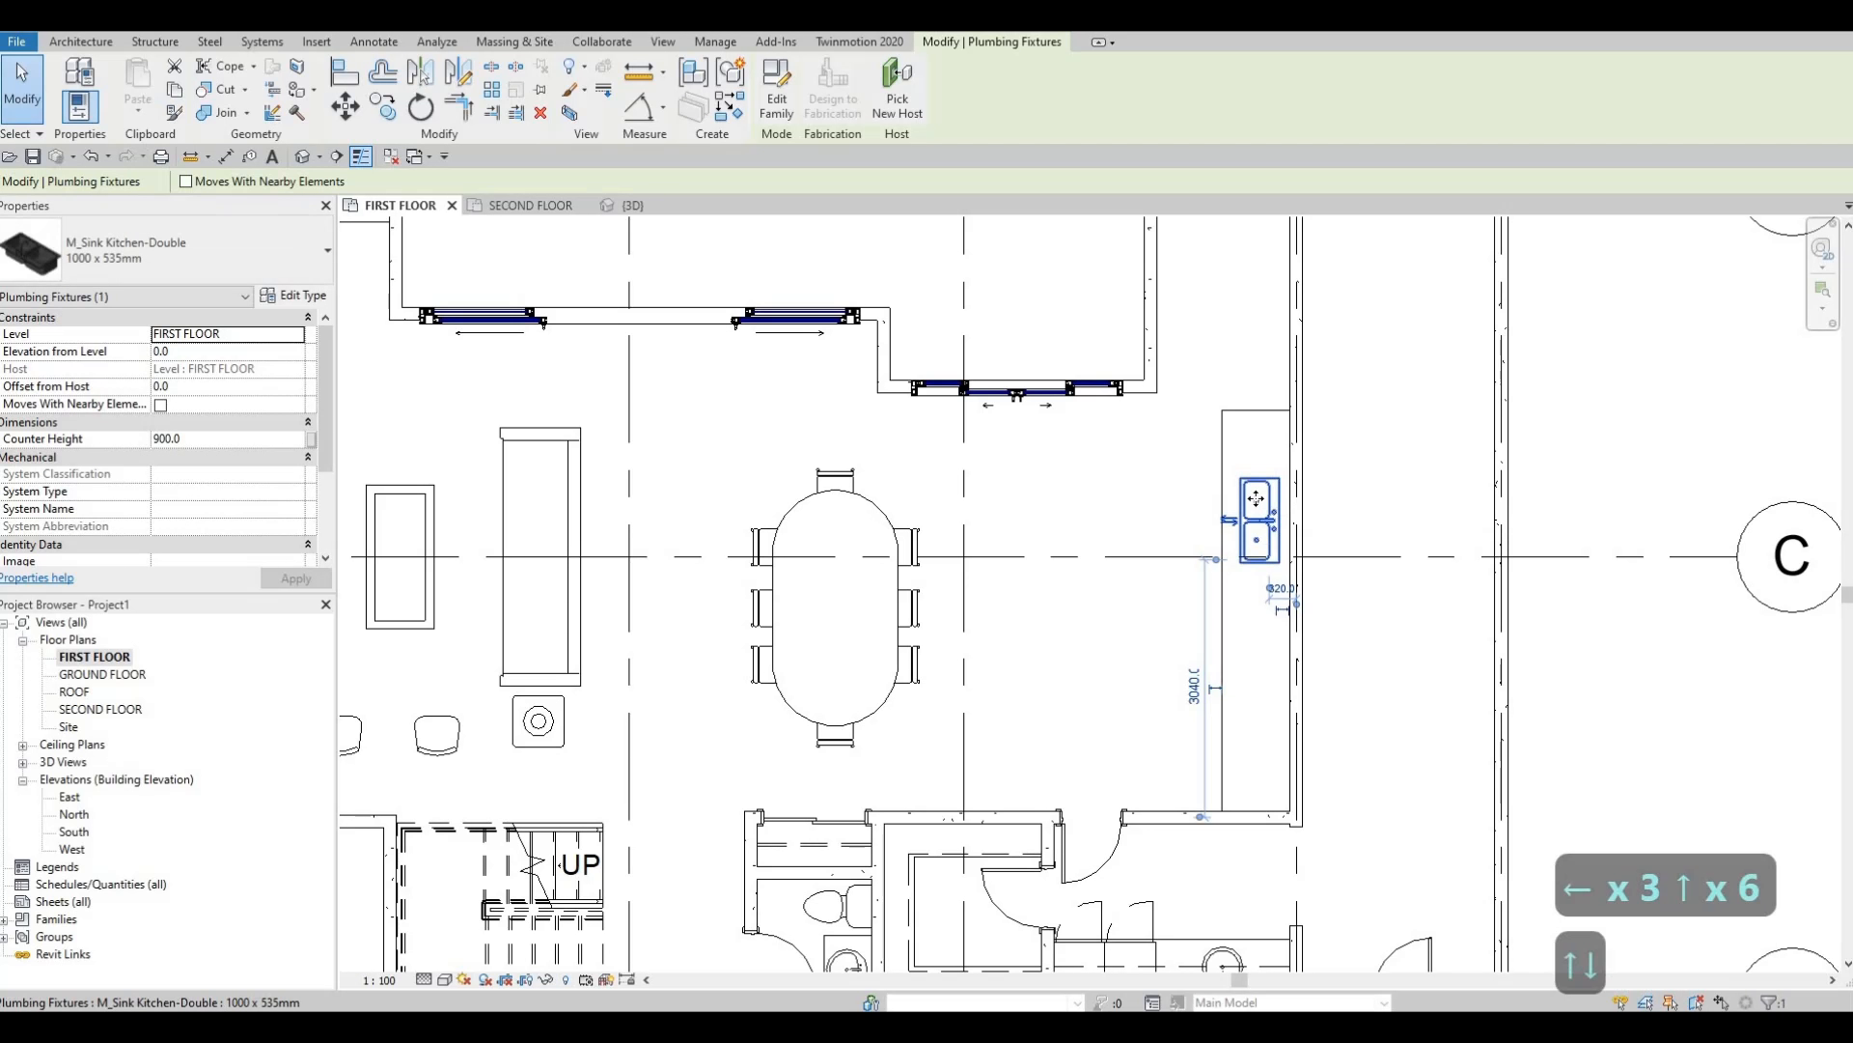
{"action": "key", "text": "Escape"}
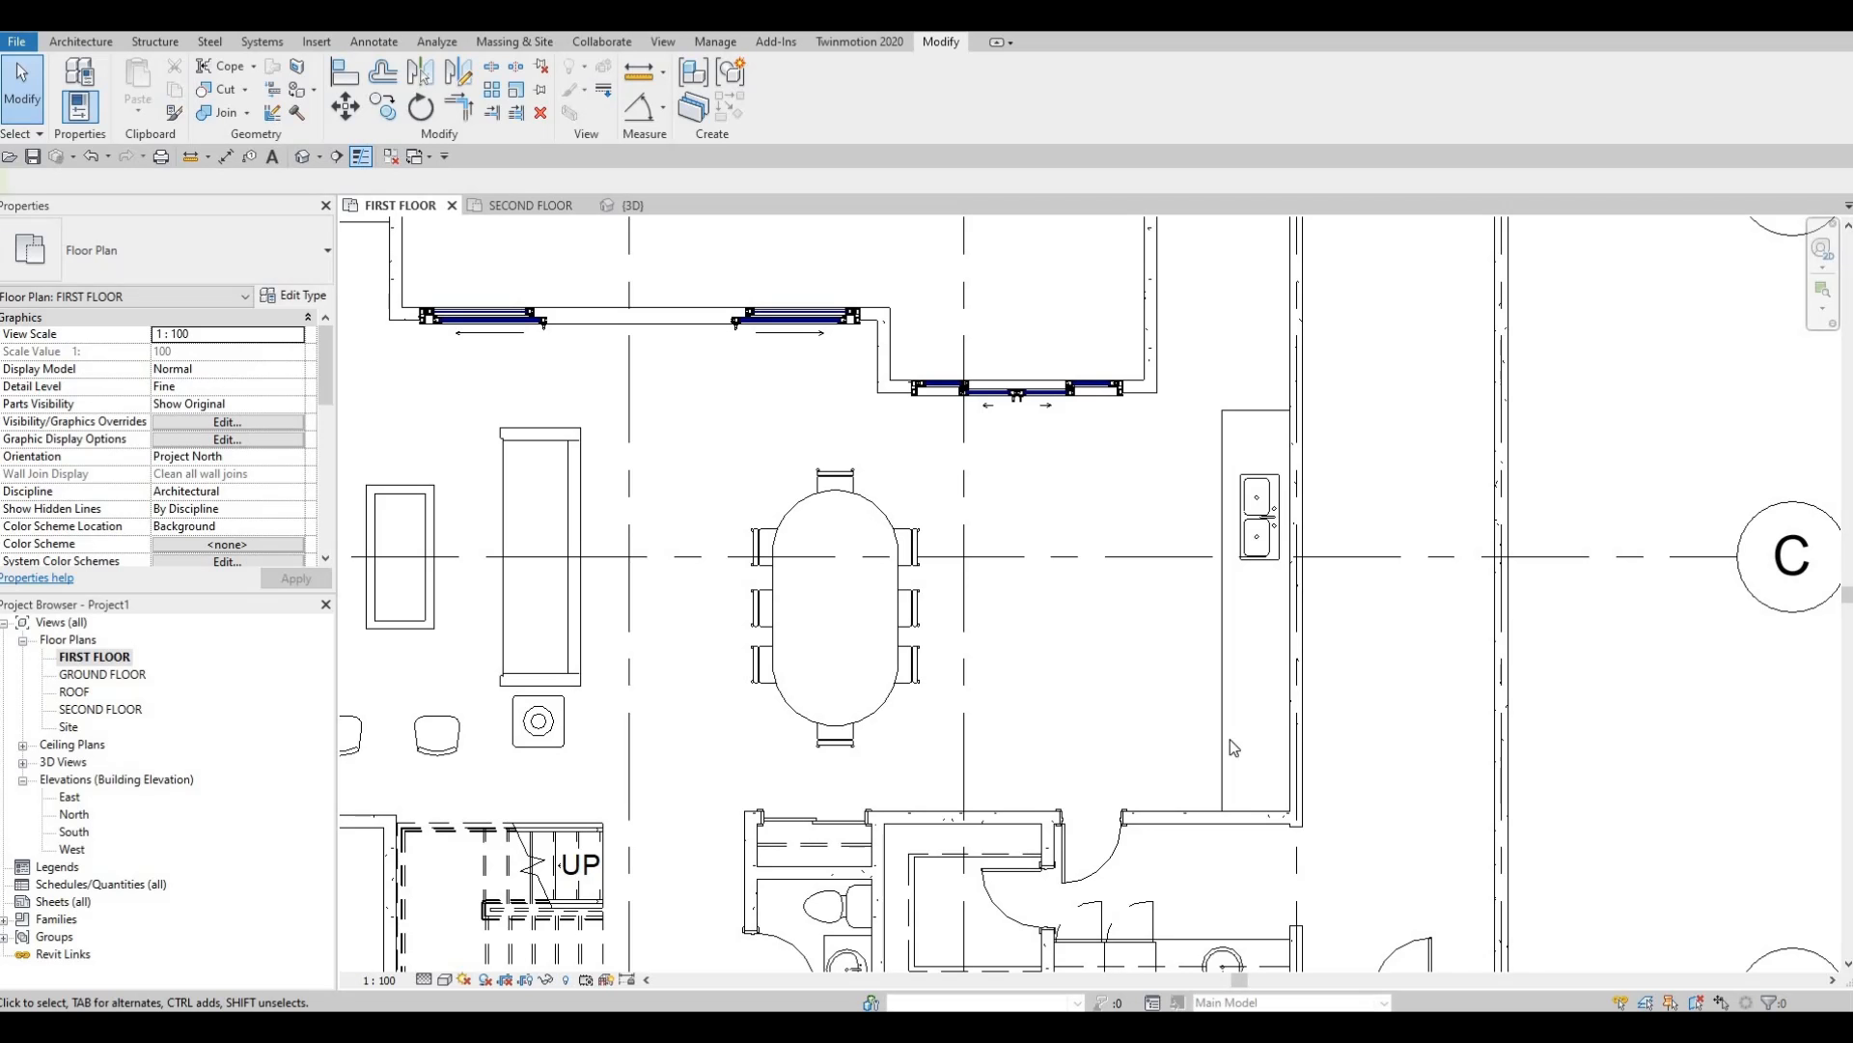
{"action": "left_click", "coordinate": [1255, 813]}
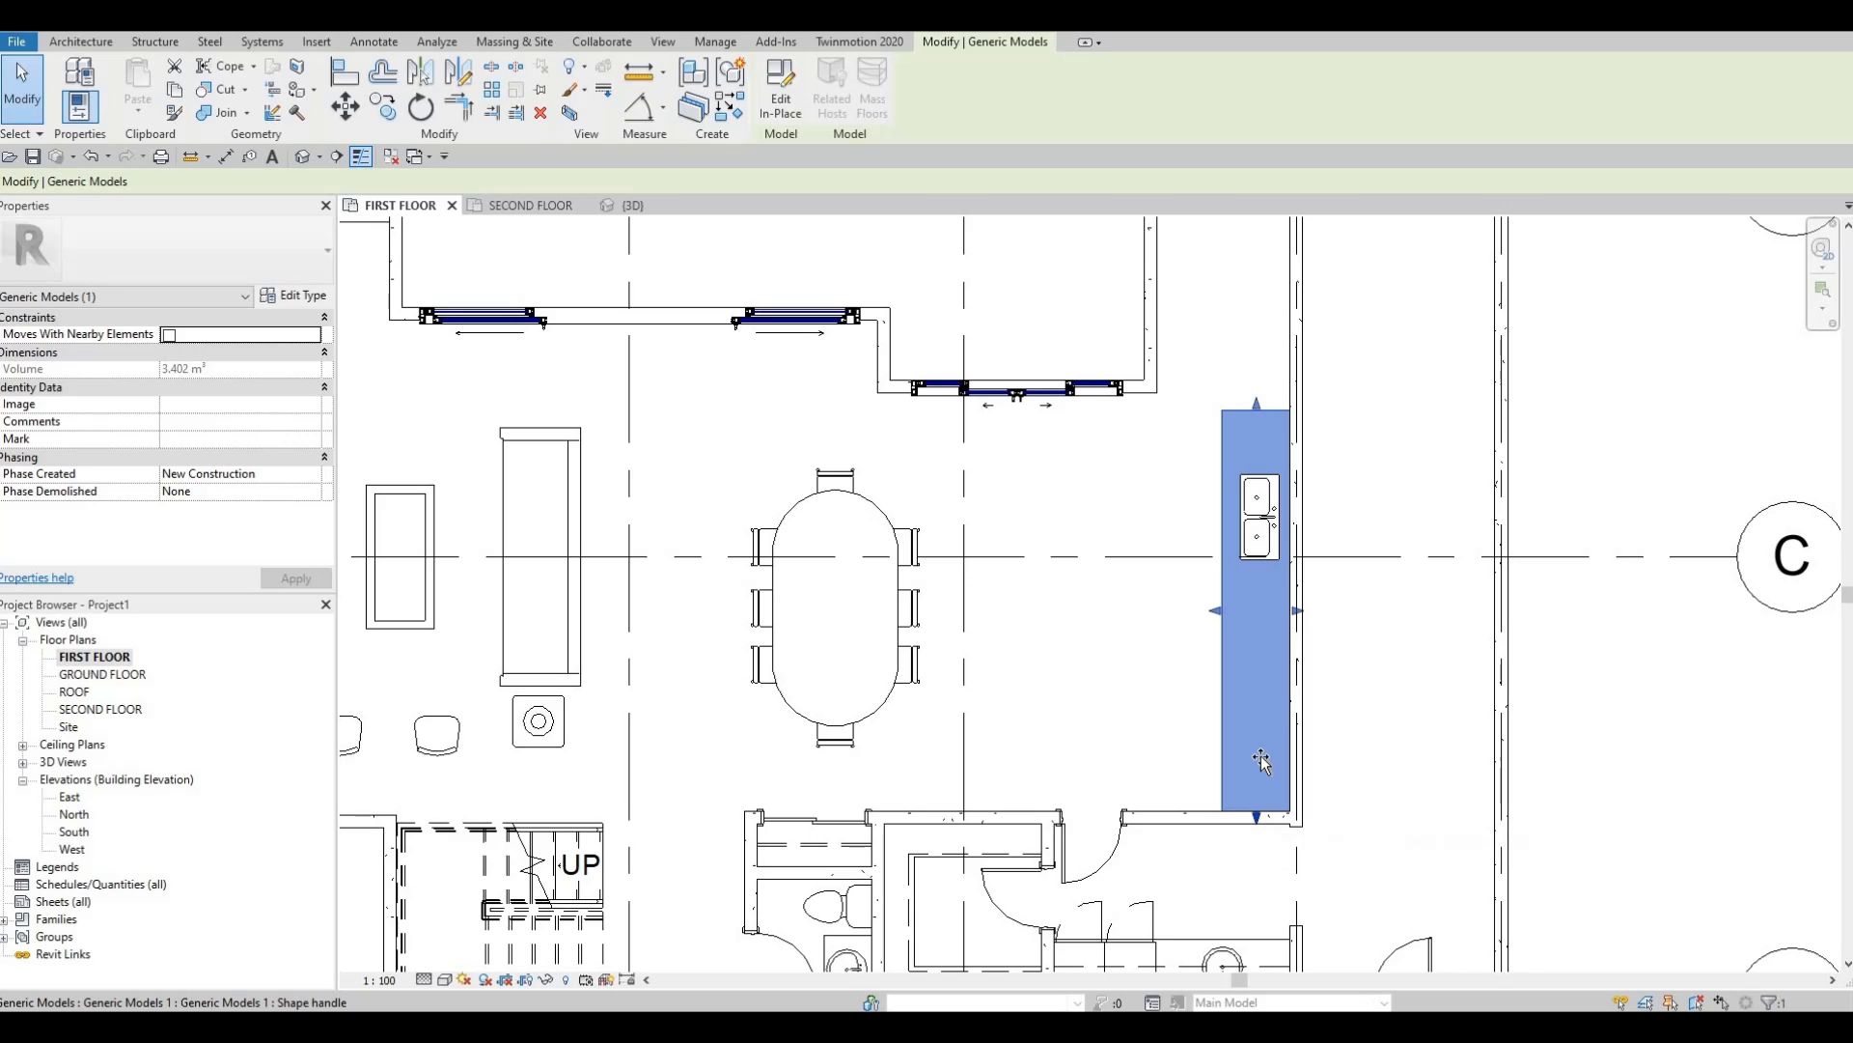
Pull the counter's lower end up to shorten it.
{"action": "left_click_drag", "start_coordinate": [1253, 758], "coordinate": [1263, 743]}
{"action": "key", "text": "Escape"}
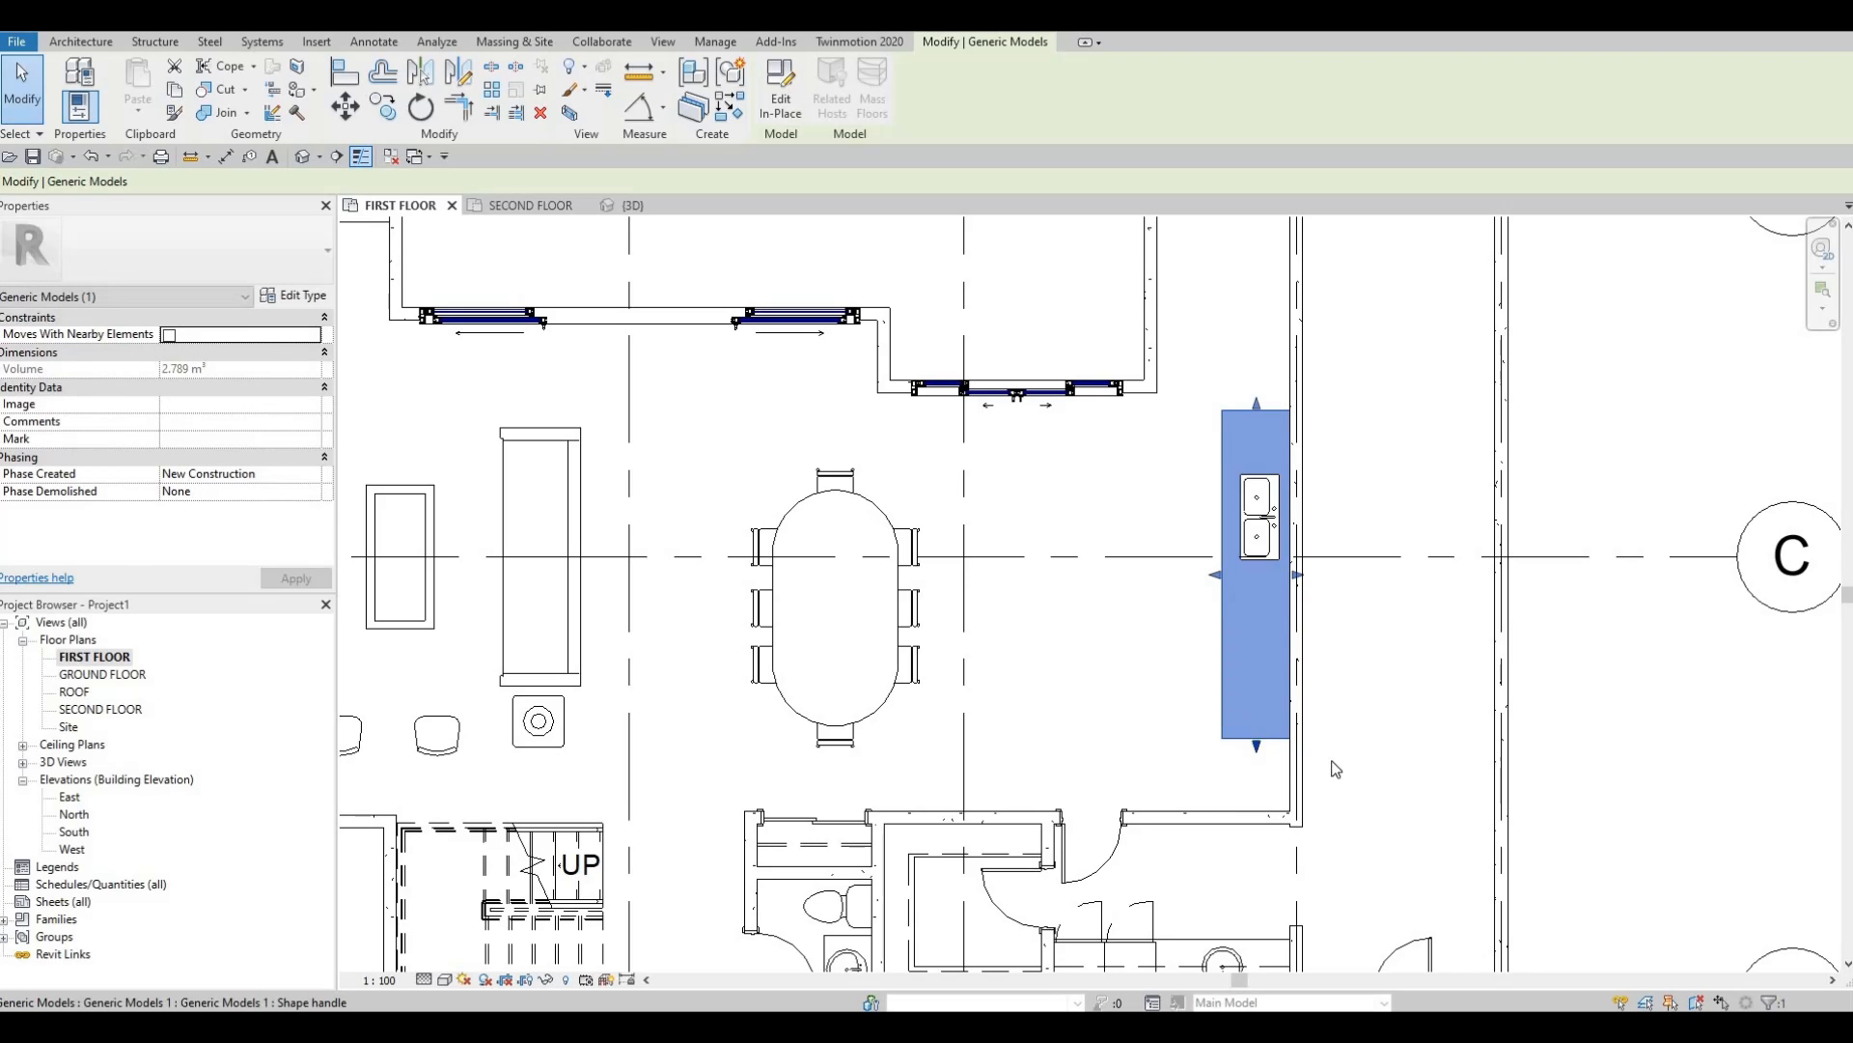
{"action": "scroll", "coordinate": [1255, 540], "scroll_direction": "down", "scroll_amount": 3}
{"action": "scroll", "coordinate": [1129, 644], "scroll_direction": "up", "scroll_amount": 3}
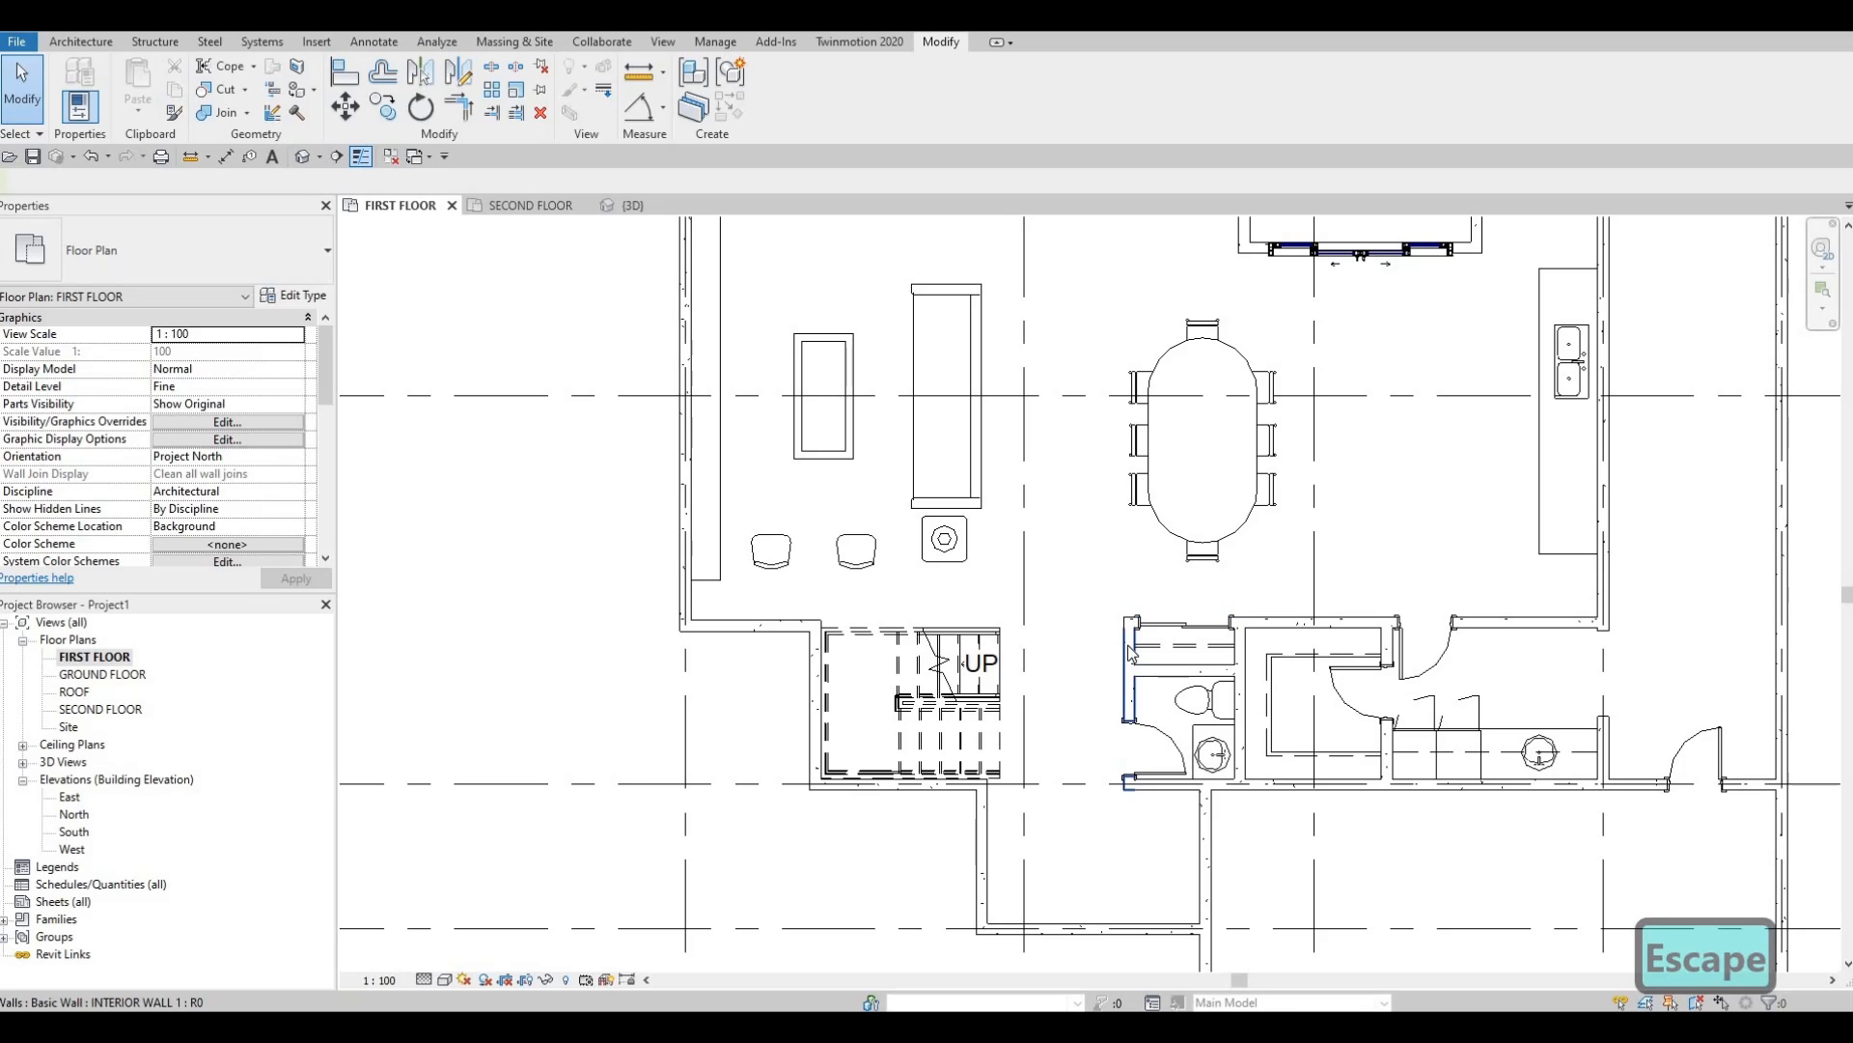
Draw a matching interior wall (CS) from the room's corner to the right exterior wall.
{"action": "left_click", "coordinate": [1131, 654]}
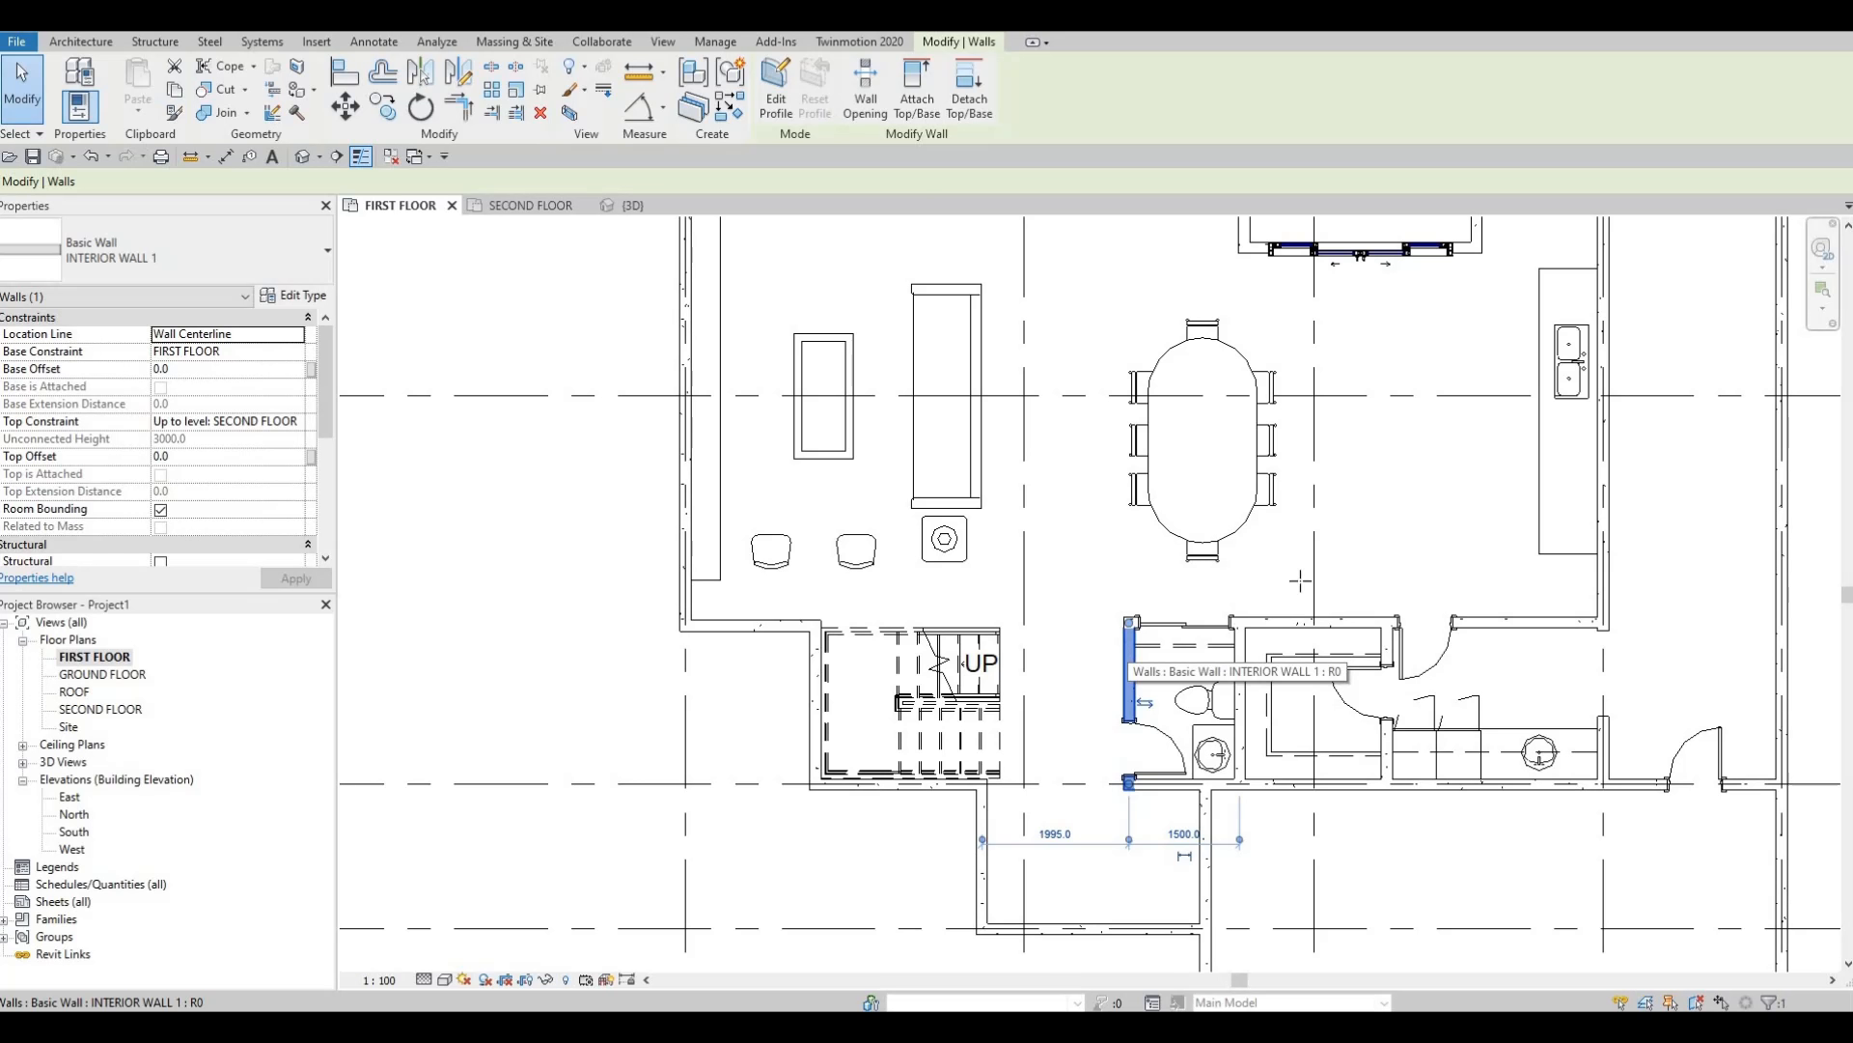
{"action": "key", "text": "c"}
{"action": "key", "text": "s"}
{"action": "middle_click_drag", "start_coordinate": [1472, 279], "coordinate": [1377, 538]}
{"action": "scroll", "coordinate": [1469, 446], "scroll_direction": "up", "scroll_amount": 2}
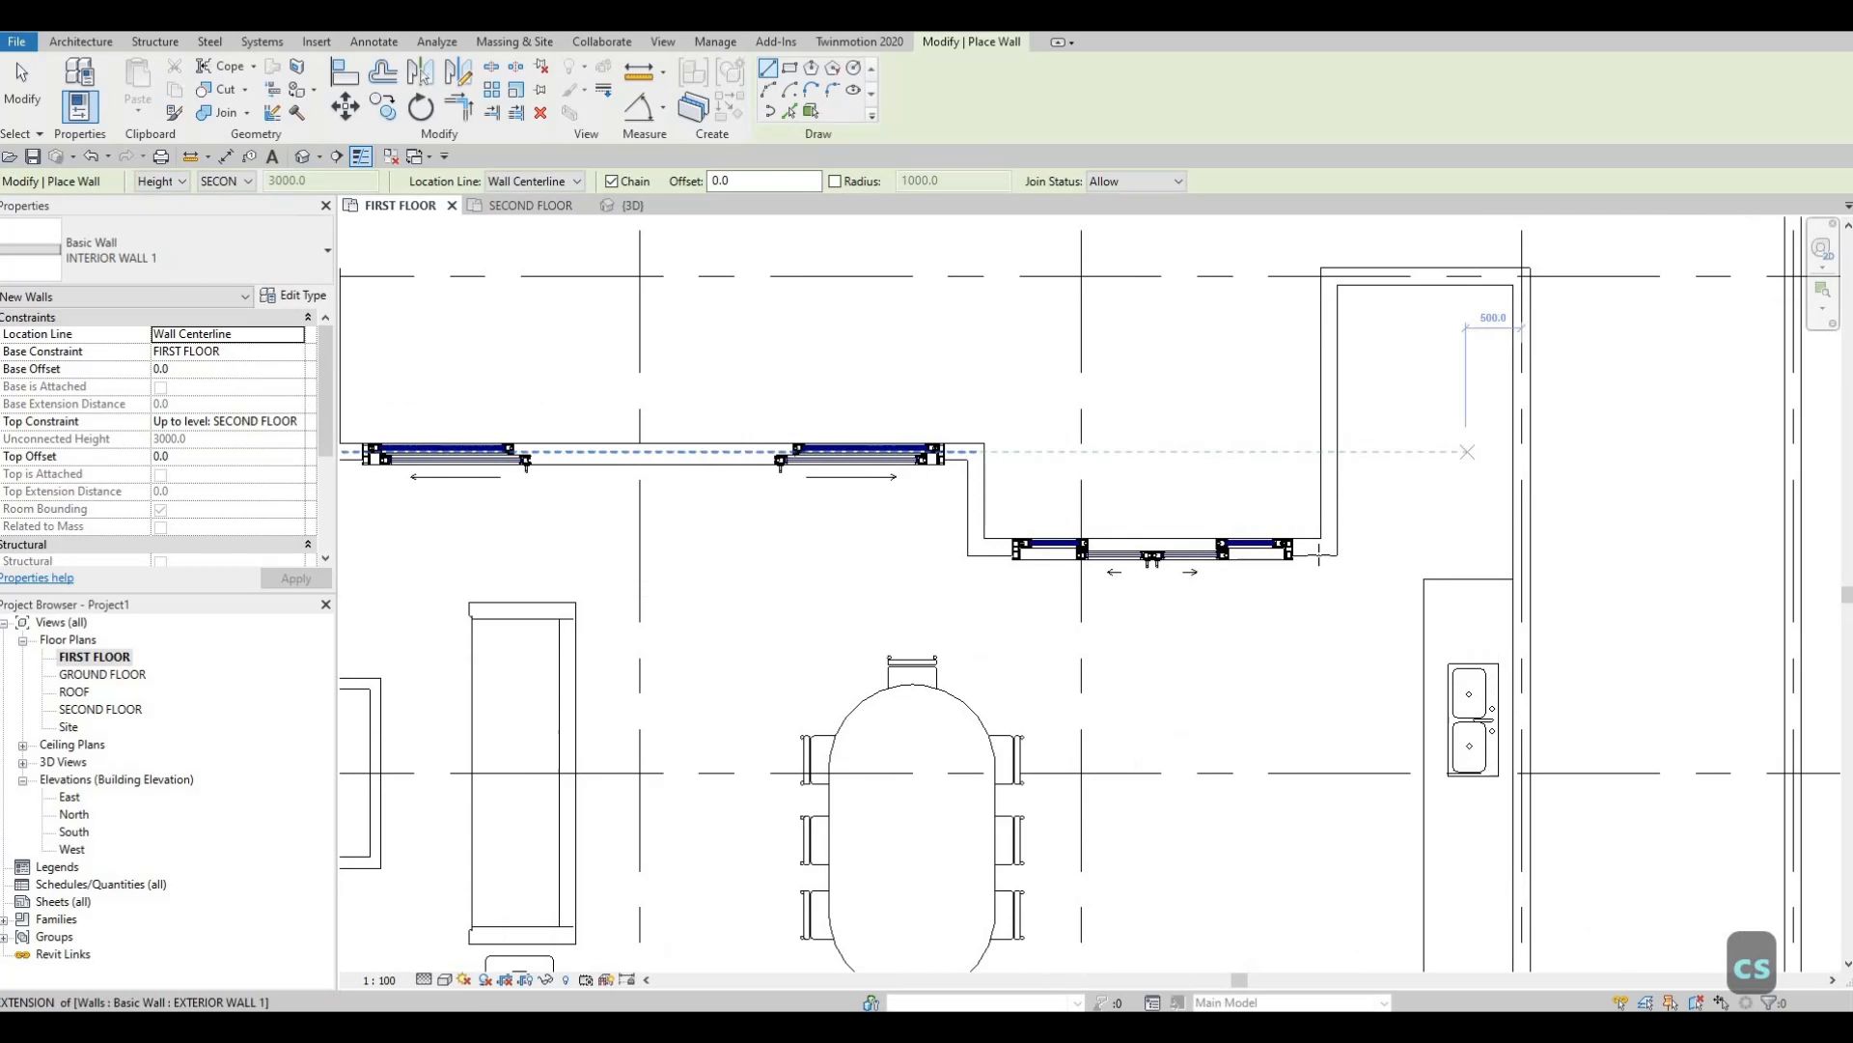
{"action": "scroll", "coordinate": [1318, 556], "scroll_direction": "up", "scroll_amount": 2}
{"action": "left_click", "coordinate": [1308, 553]}
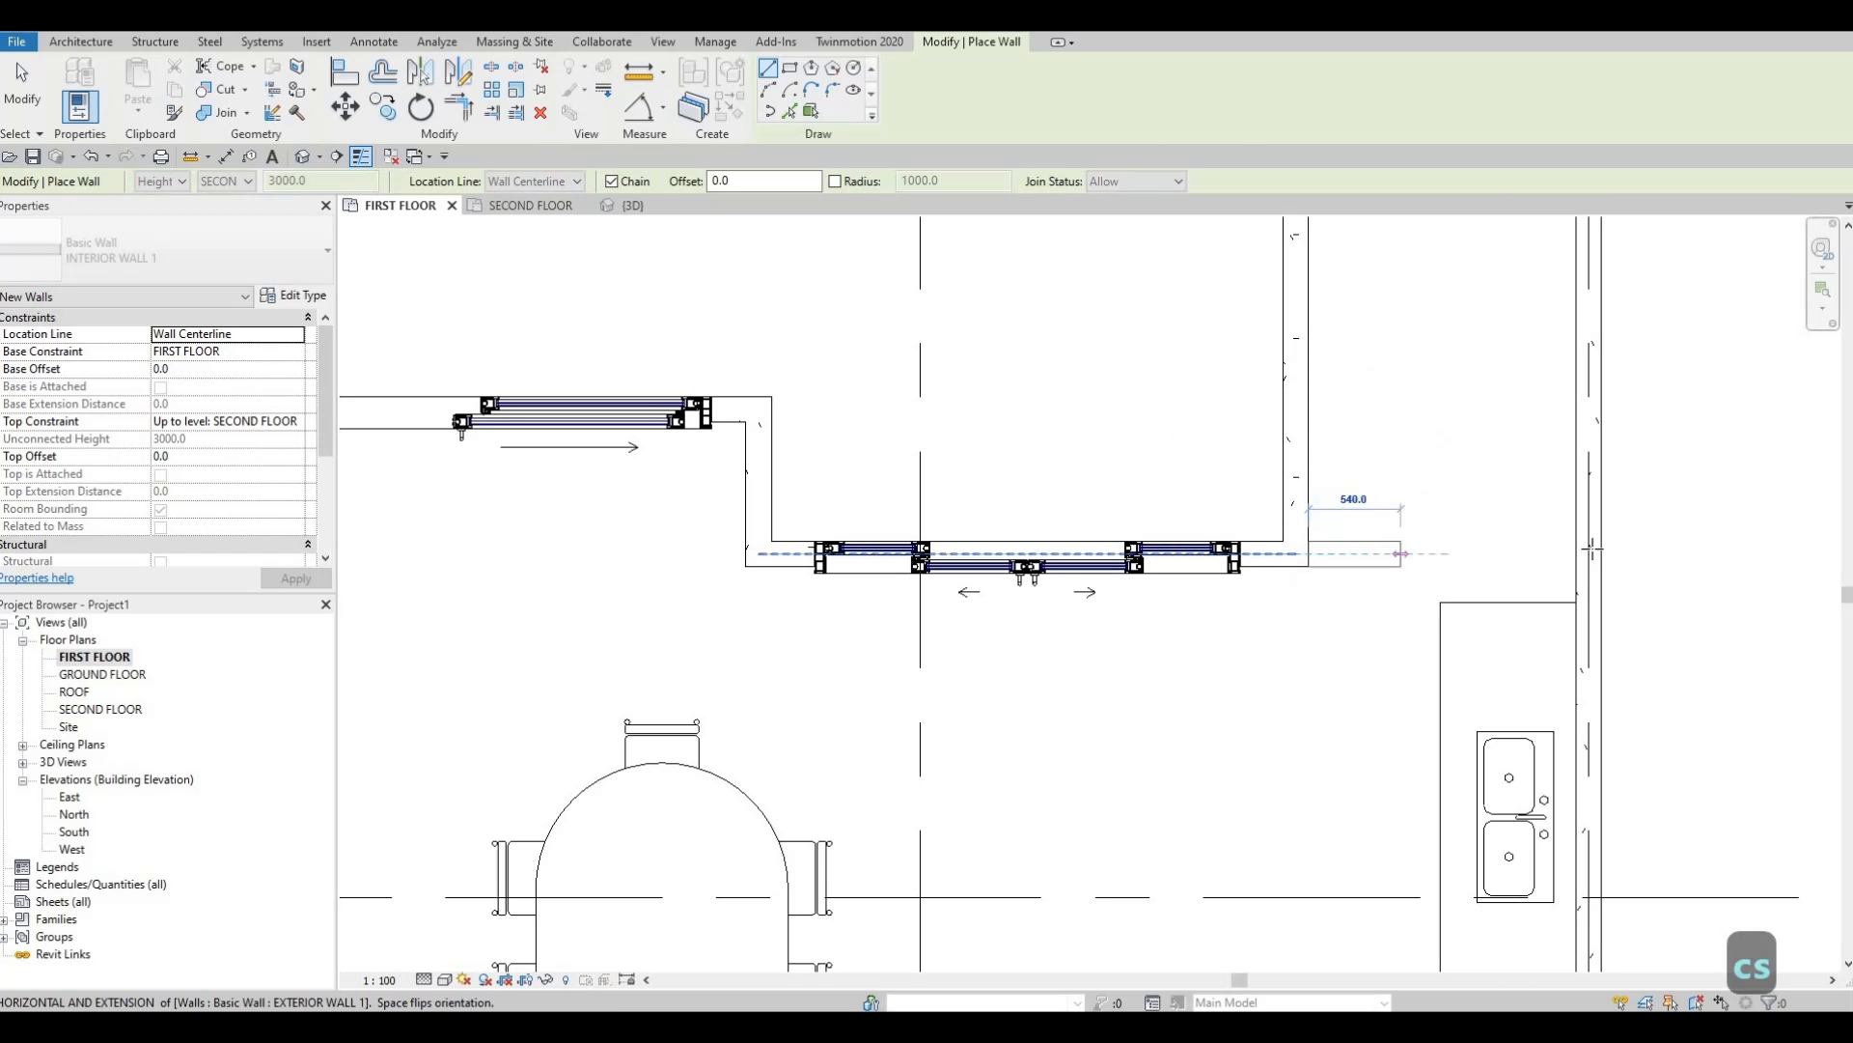
{"action": "left_click", "coordinate": [1589, 553]}
{"action": "key", "text": "Escape"}
{"action": "key", "text": "Escape"}
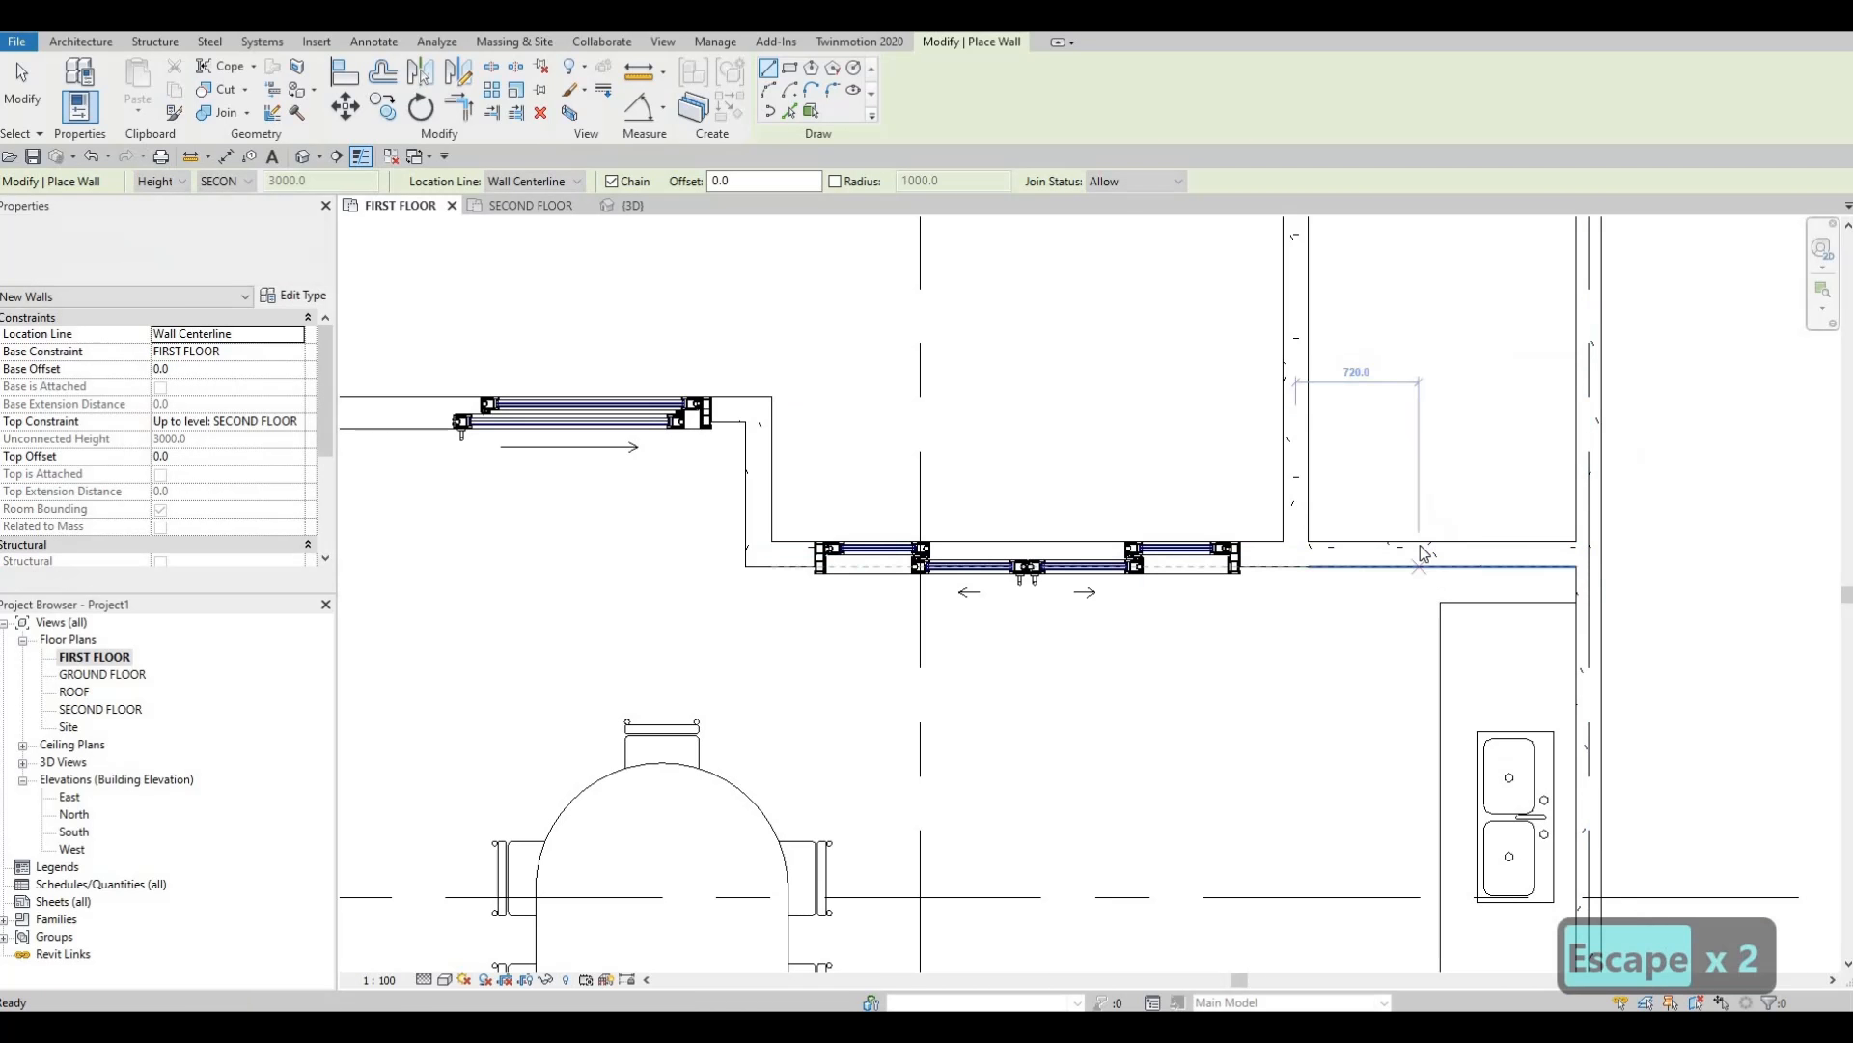
{"action": "scroll", "coordinate": [1415, 554], "scroll_direction": "down", "scroll_amount": 1}
{"action": "key", "text": "Escape"}
Stretch the counter's top end up to meet the new wall, reaching 2.940 m³.
{"action": "left_click", "coordinate": [1474, 600]}
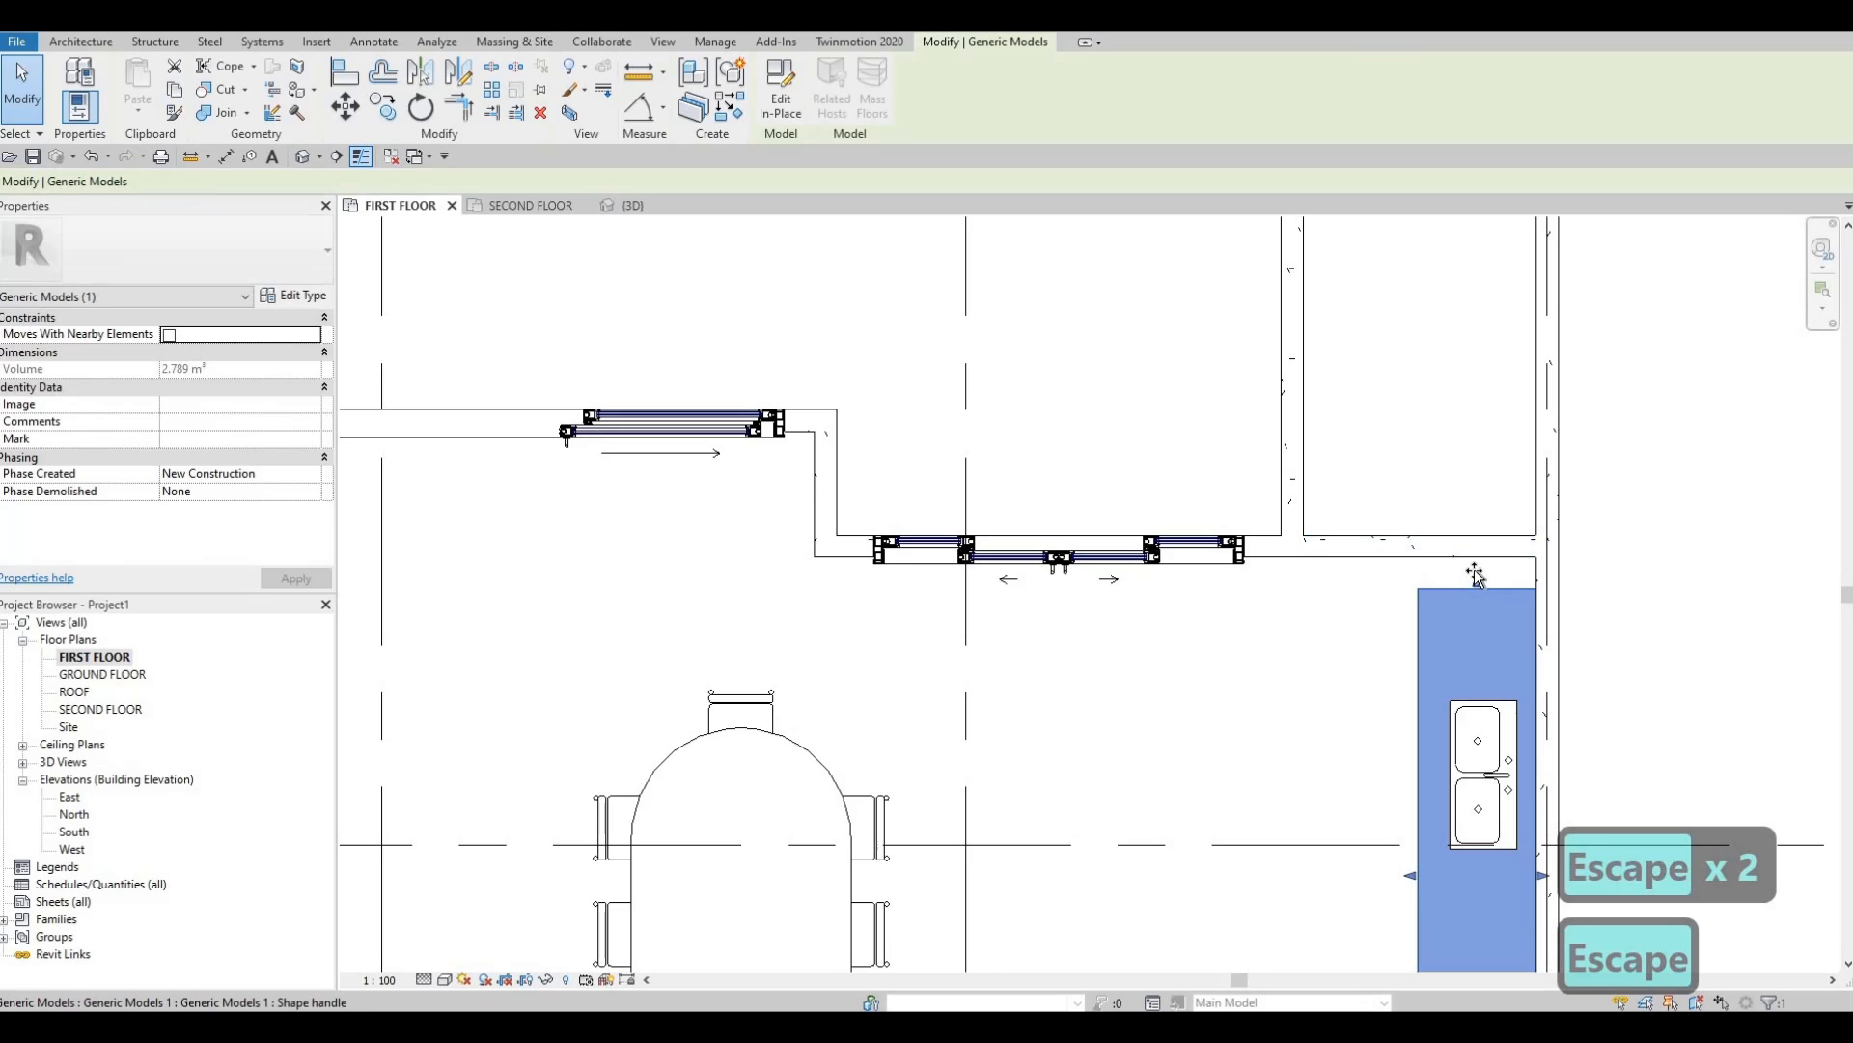
{"action": "left_click_drag", "start_coordinate": [1476, 582], "coordinate": [1457, 557]}
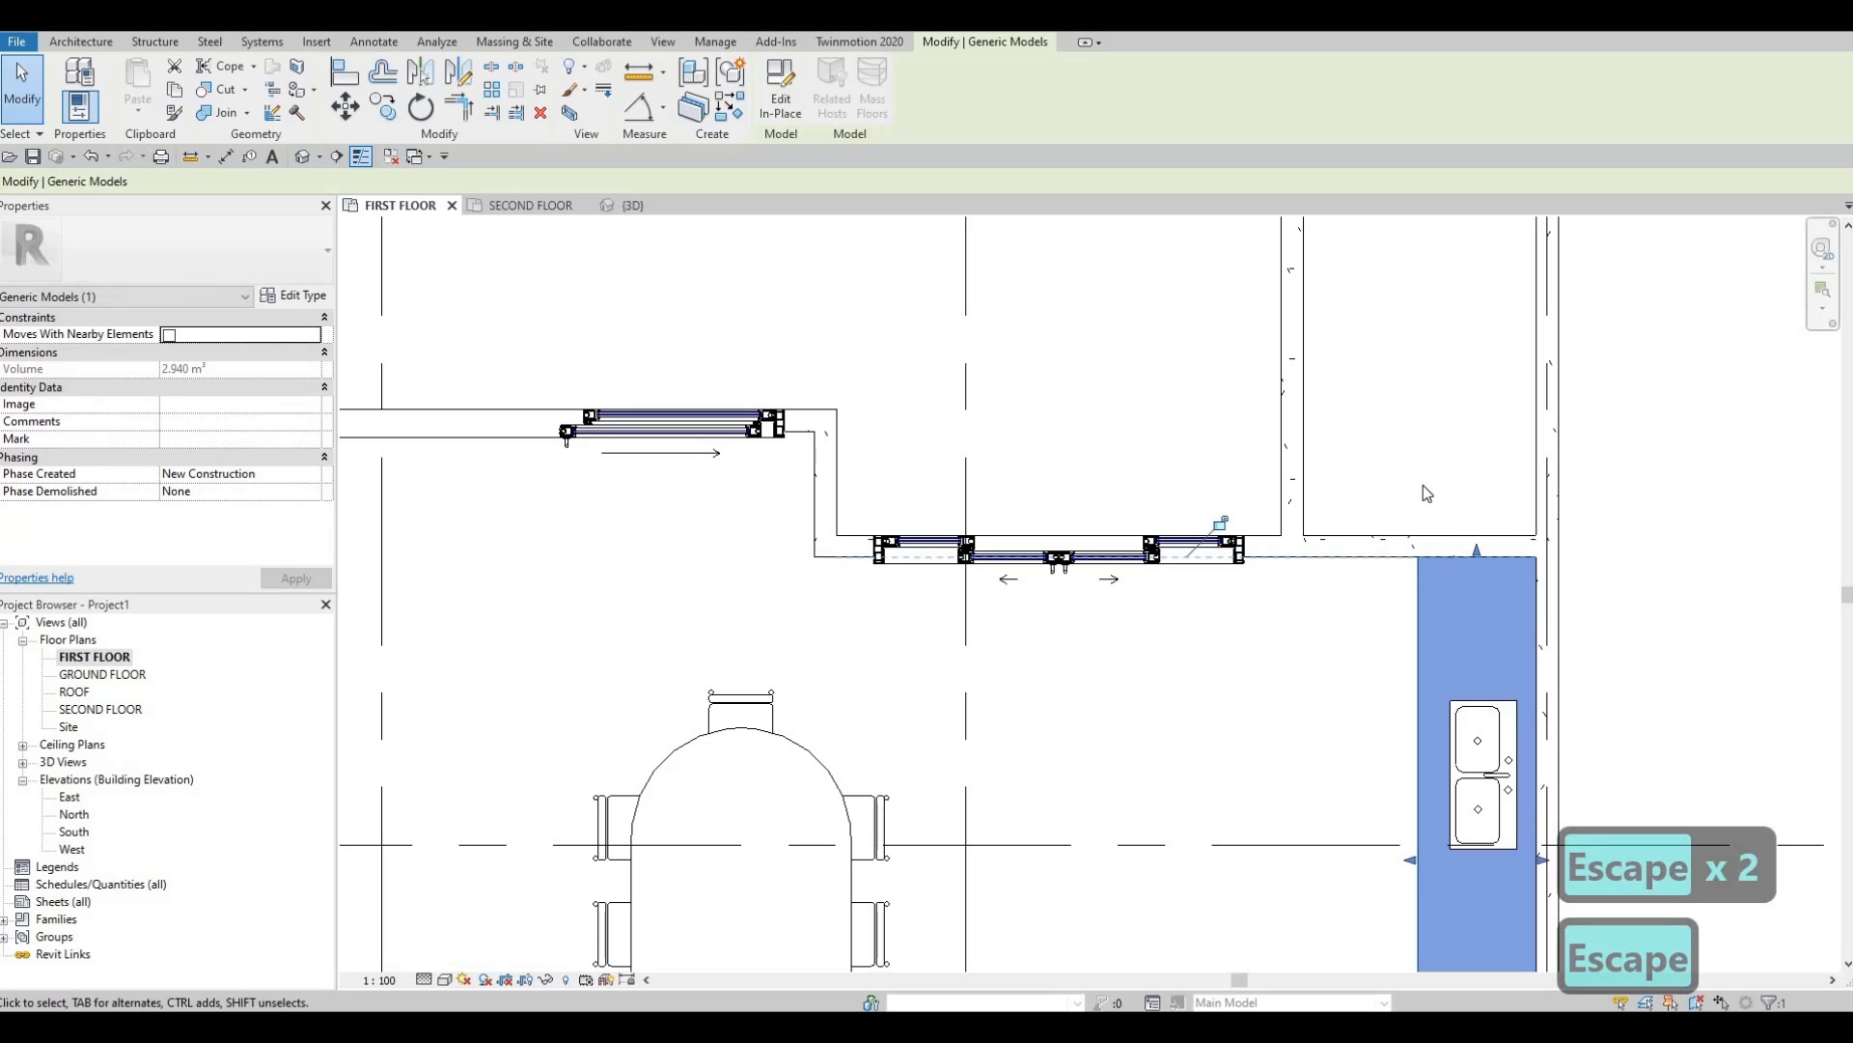
{"action": "scroll", "coordinate": [1429, 535], "scroll_direction": "down", "scroll_amount": 2}
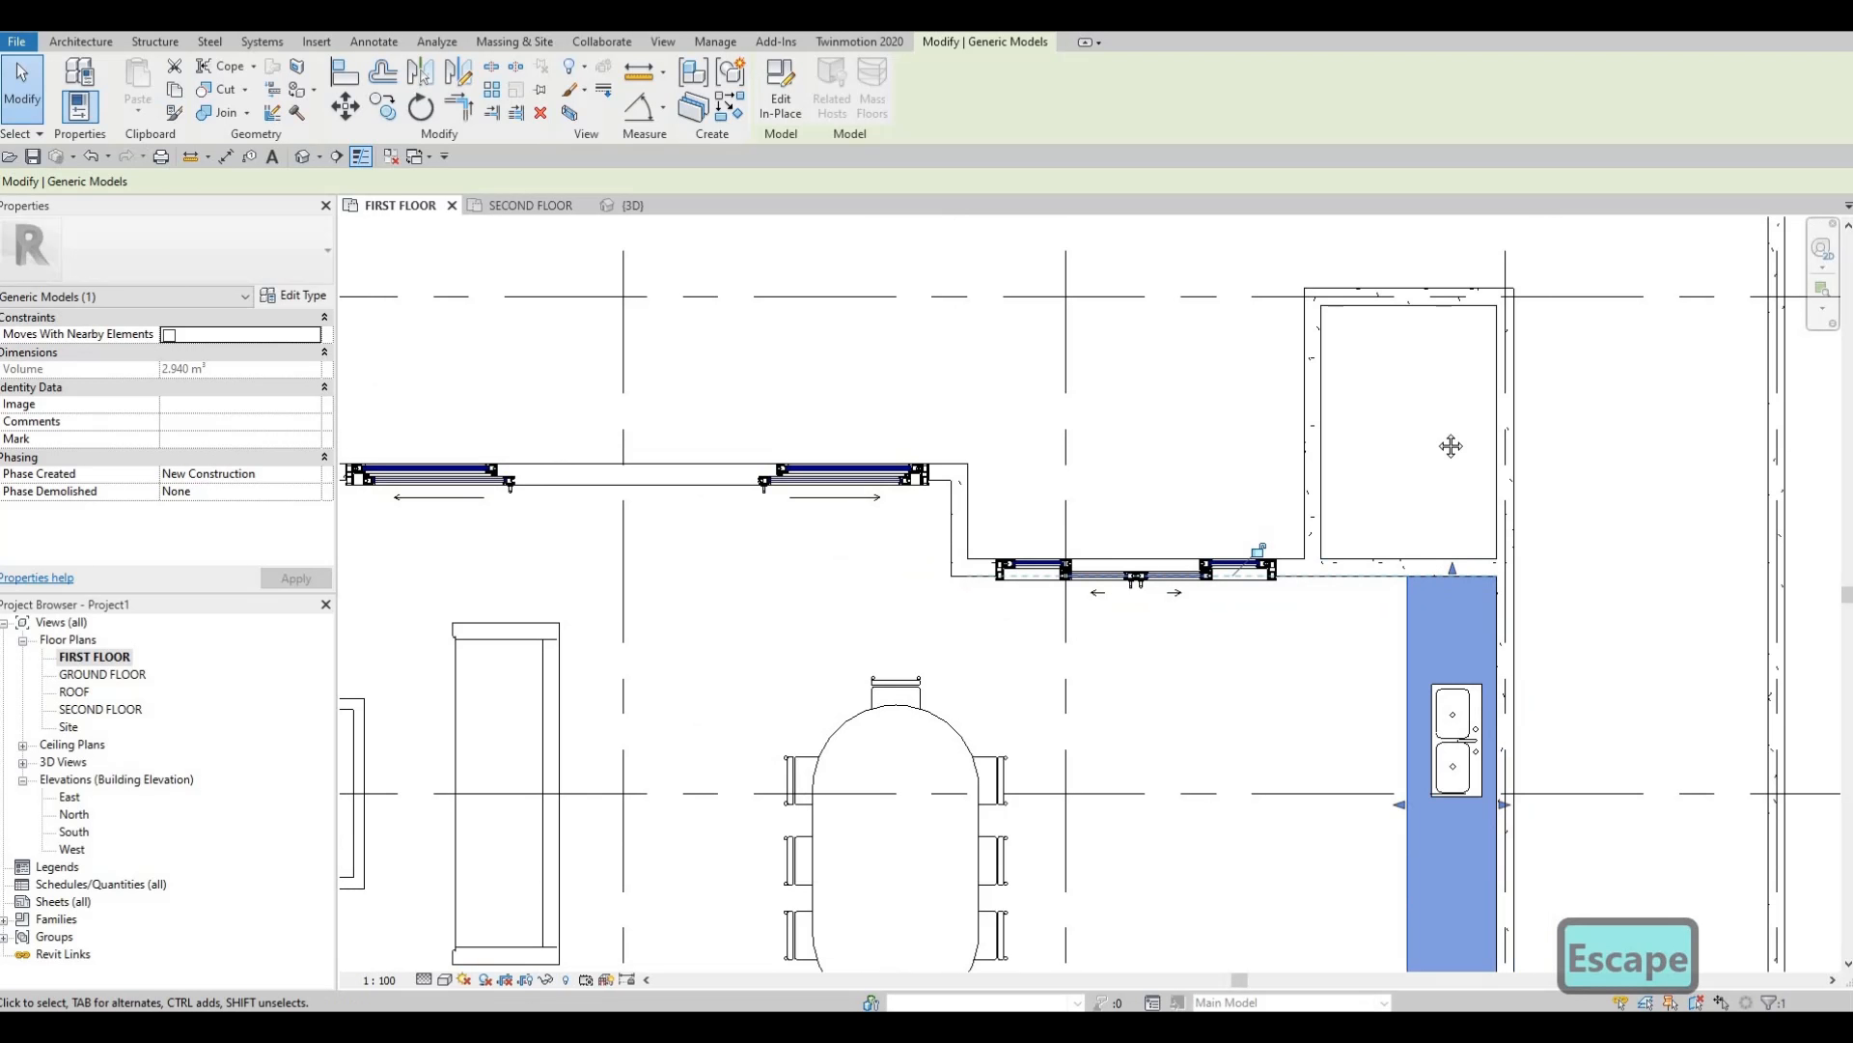
{"action": "scroll", "coordinate": [1448, 454], "scroll_direction": "down", "scroll_amount": 3}
{"action": "scroll", "coordinate": [1351, 666], "scroll_direction": "up", "scroll_amount": 3}
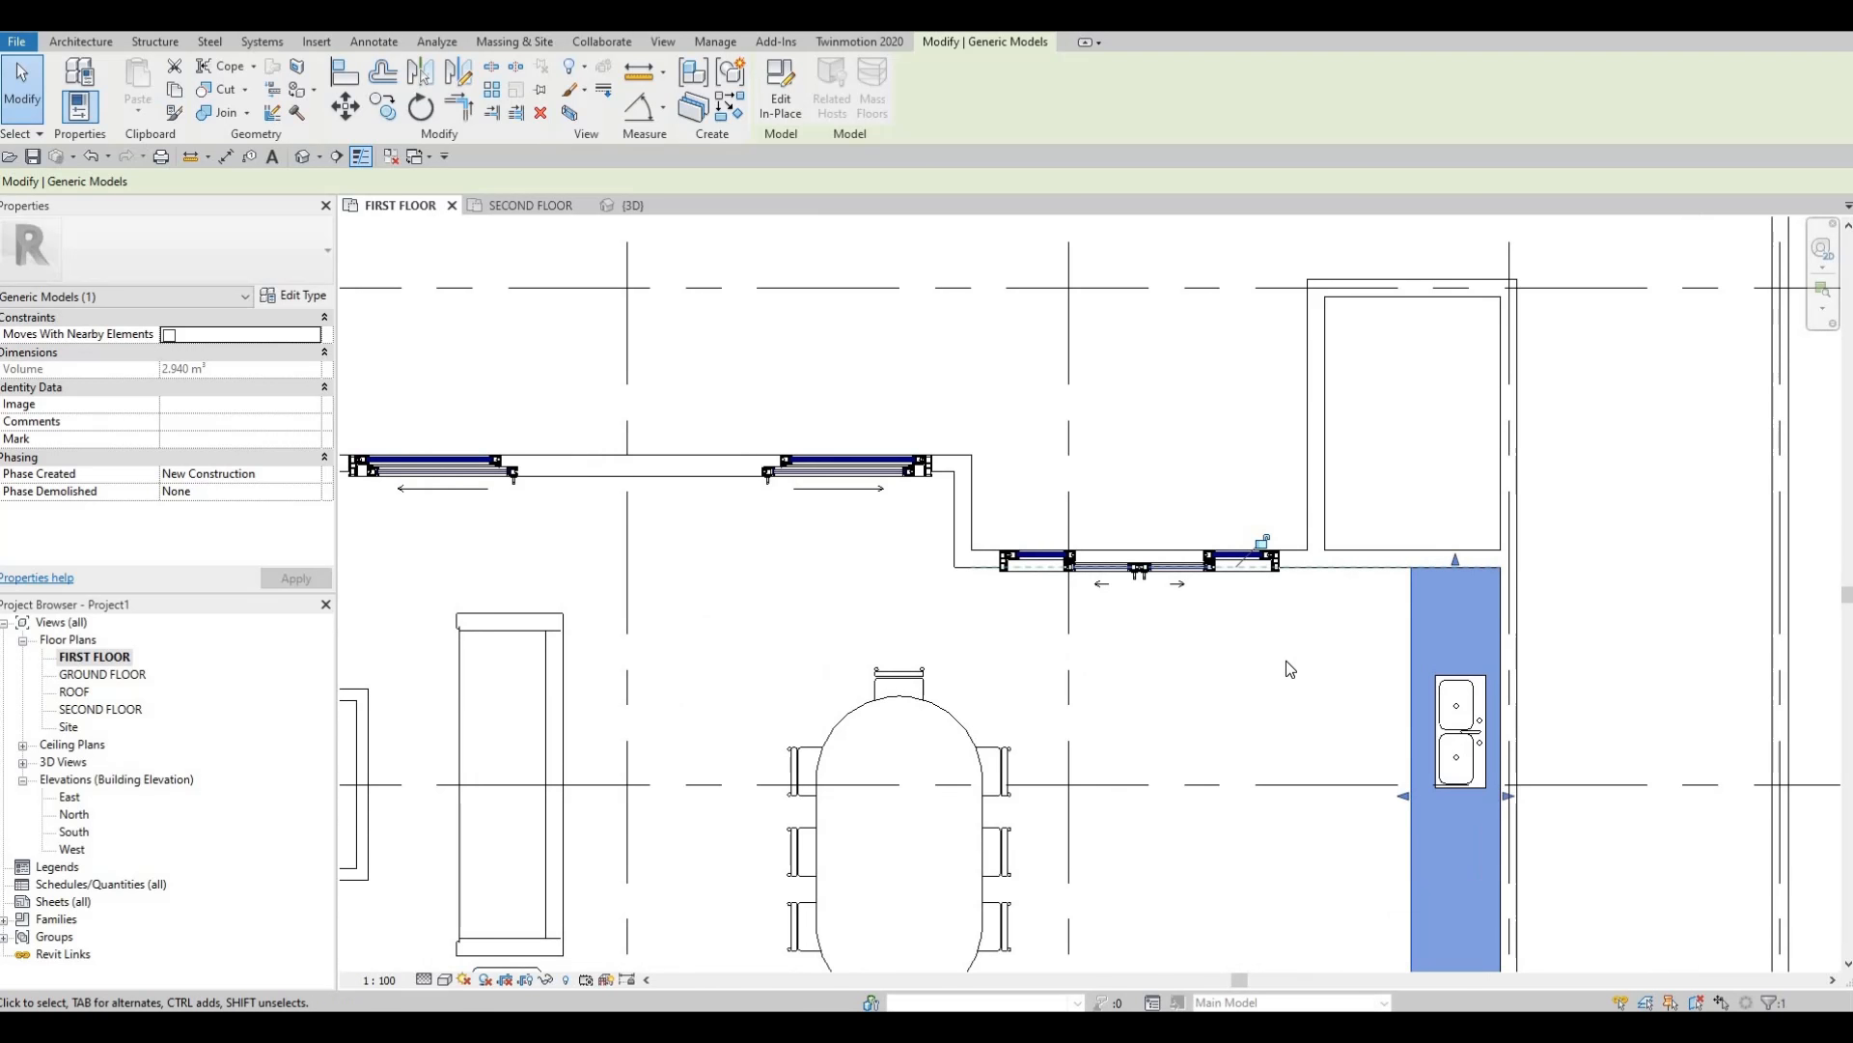
{"action": "scroll", "coordinate": [1328, 583], "scroll_direction": "down", "scroll_amount": 2}
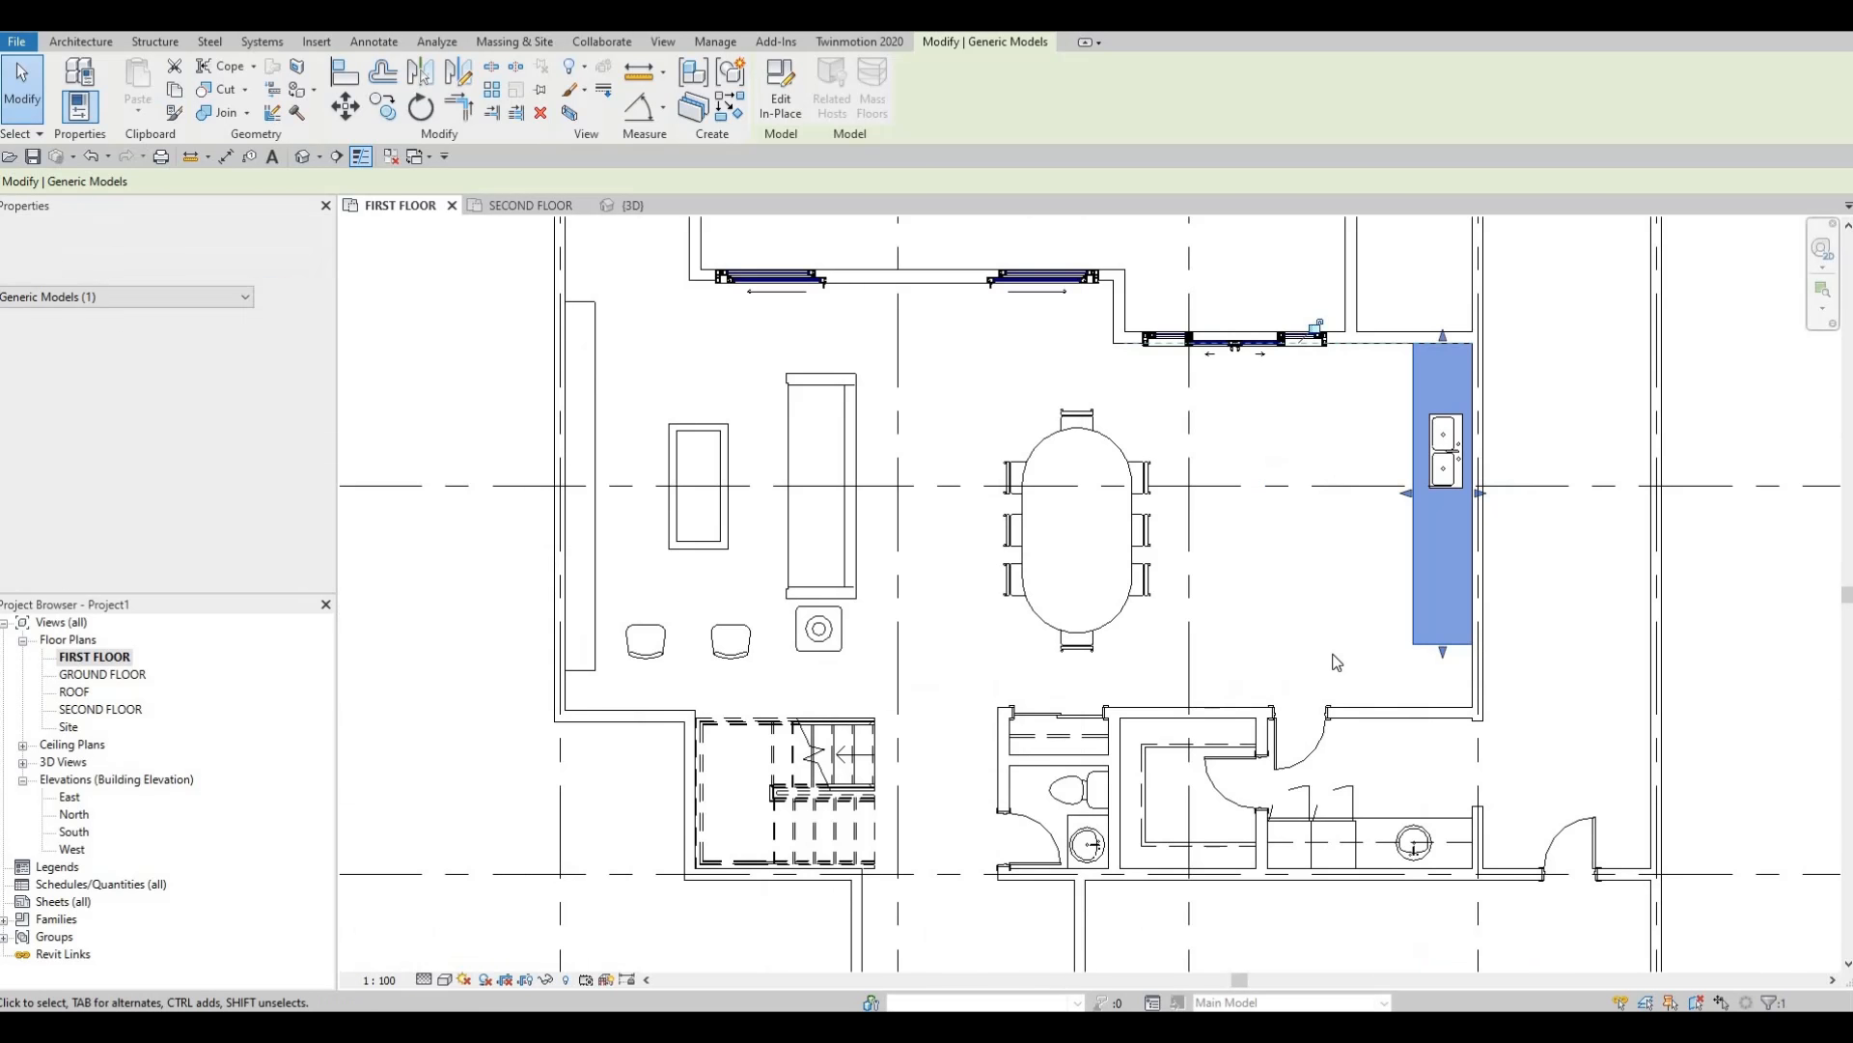
Place a copy of the interior door (CS) in the new wall above the counter.
{"action": "key", "text": "Escape"}
{"action": "left_click", "coordinate": [1340, 606]}
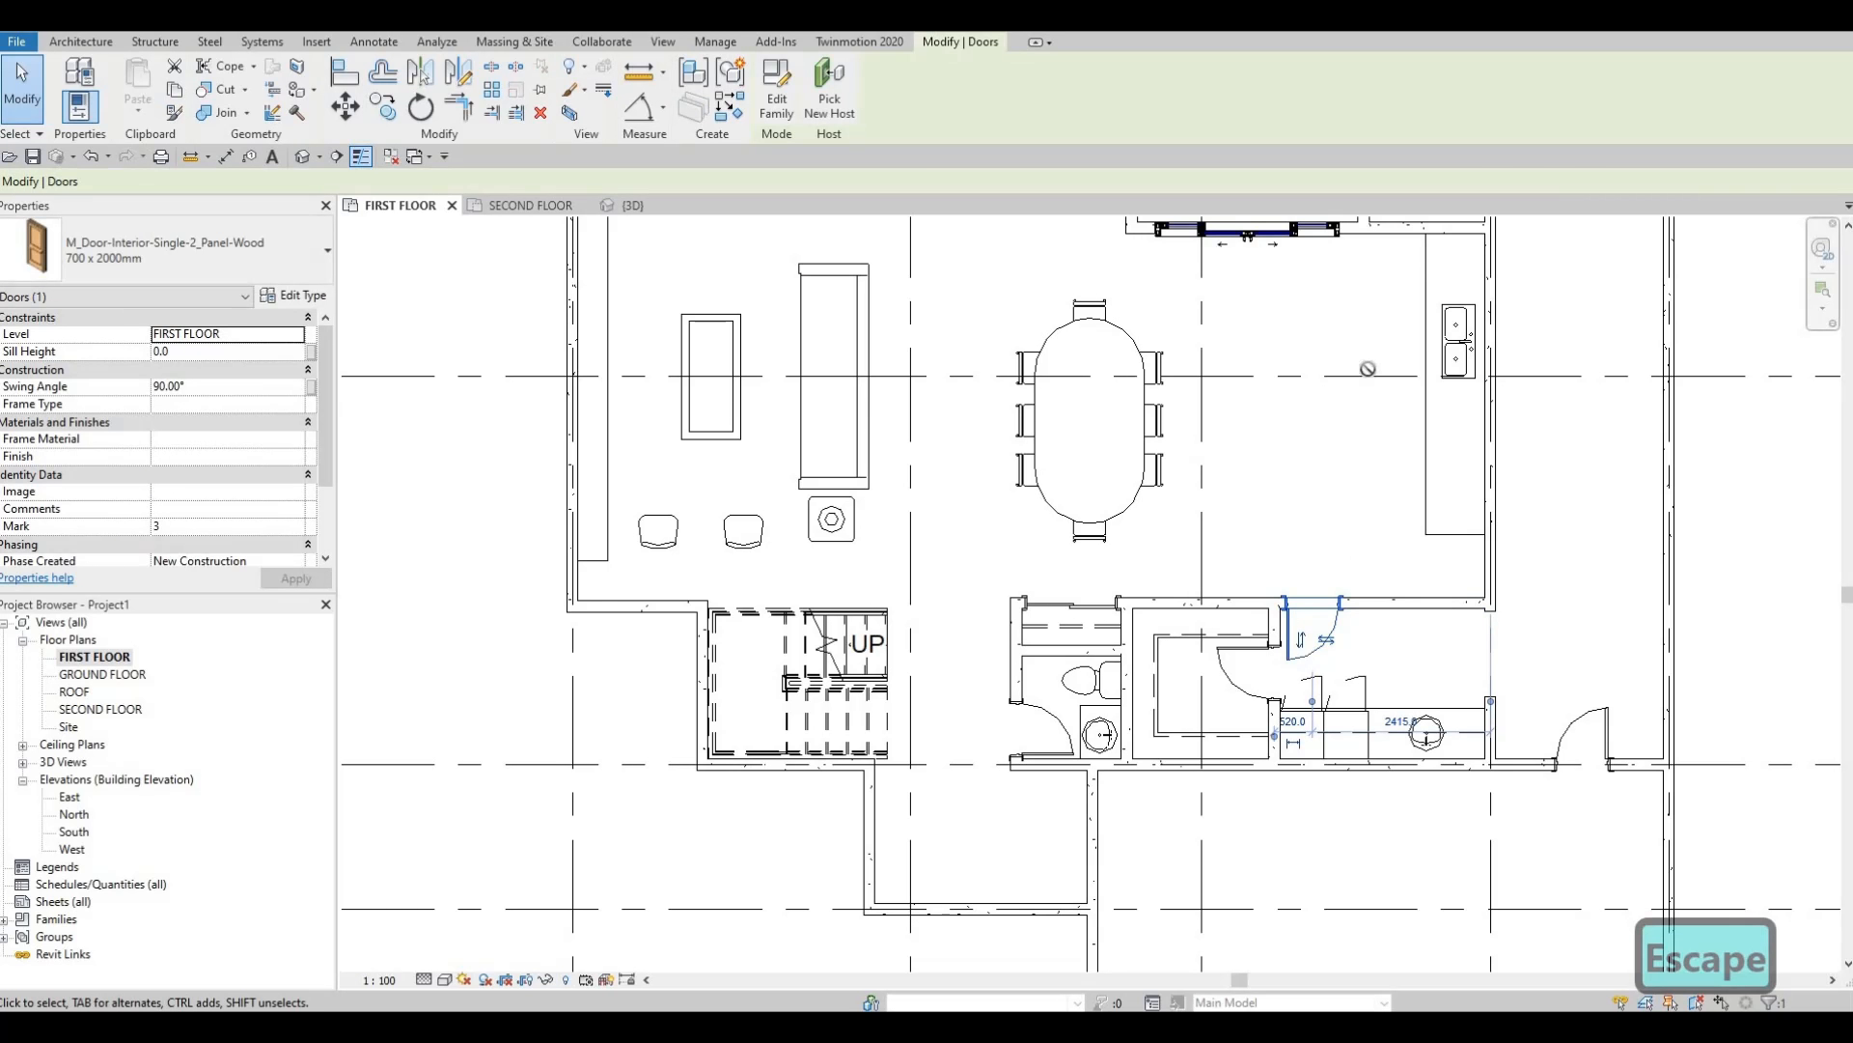
{"action": "key", "text": "c"}
{"action": "key", "text": "s"}
{"action": "middle_click_drag", "start_coordinate": [1374, 589], "coordinate": [1332, 989]}
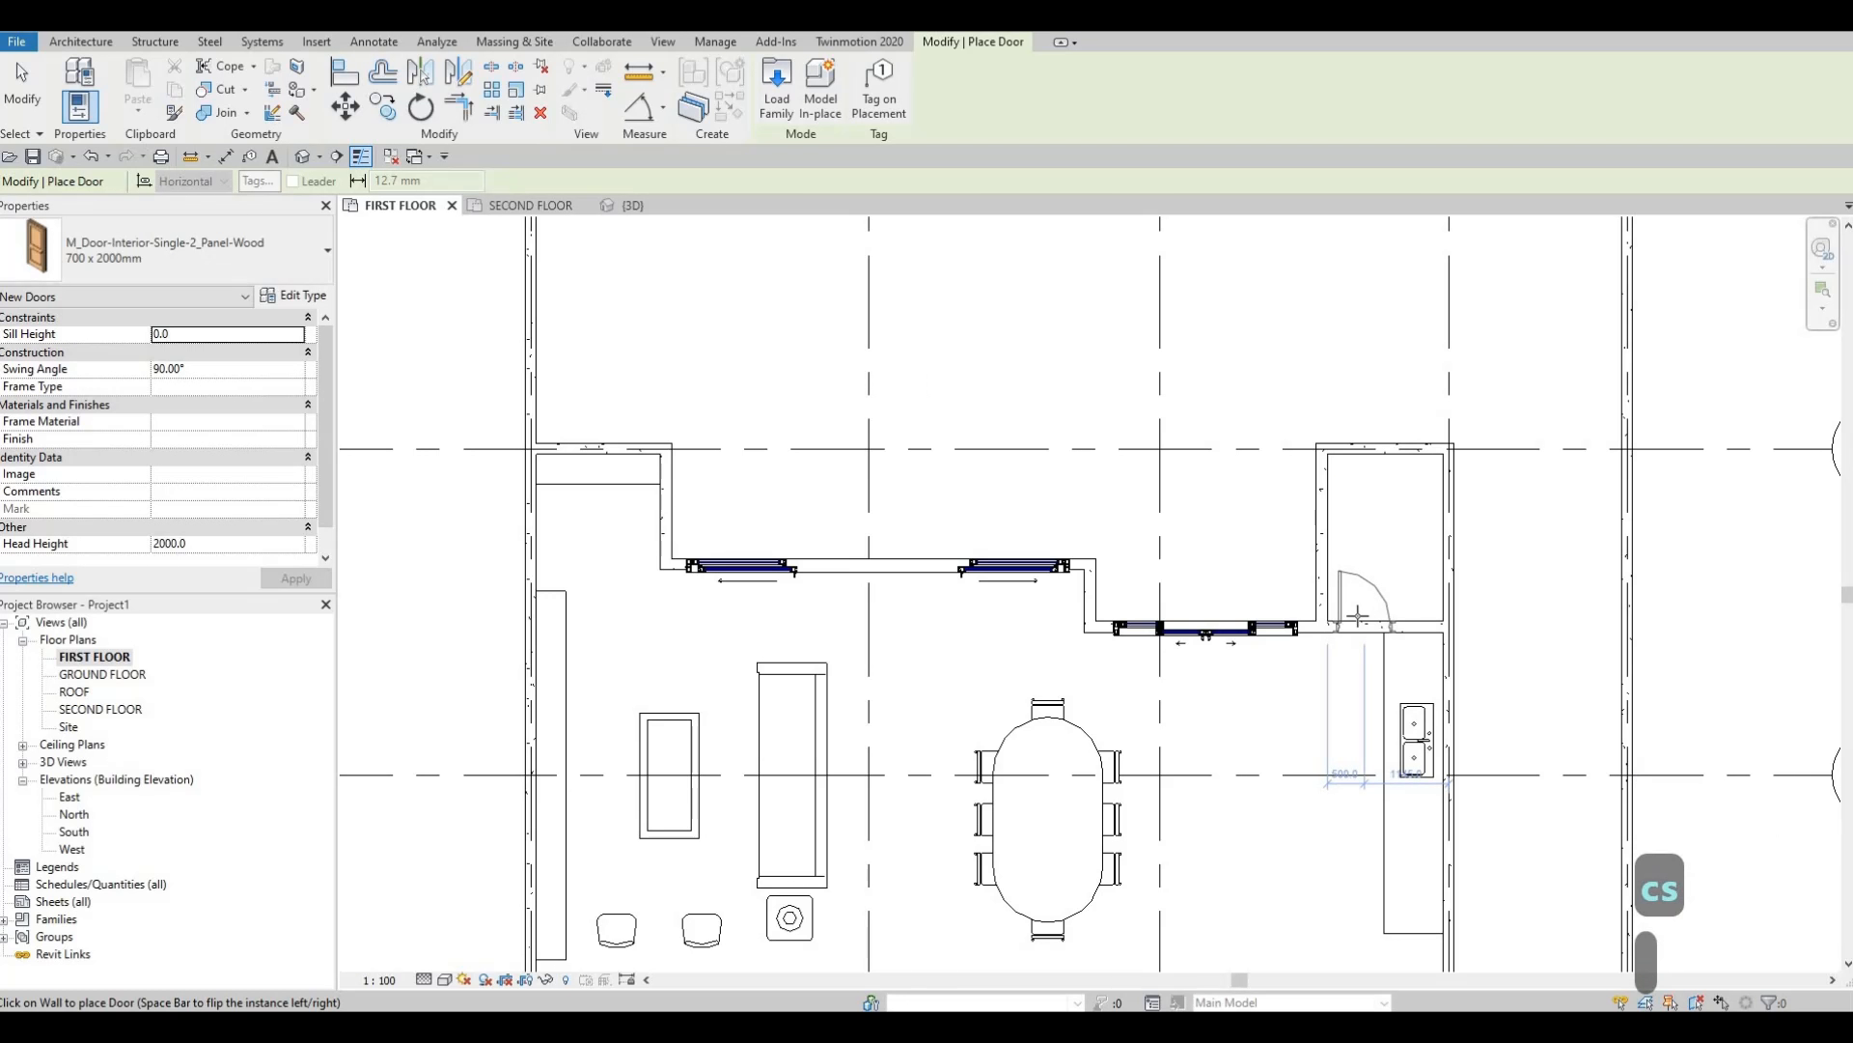
{"action": "scroll", "coordinate": [1363, 616], "scroll_direction": "up", "scroll_amount": 3}
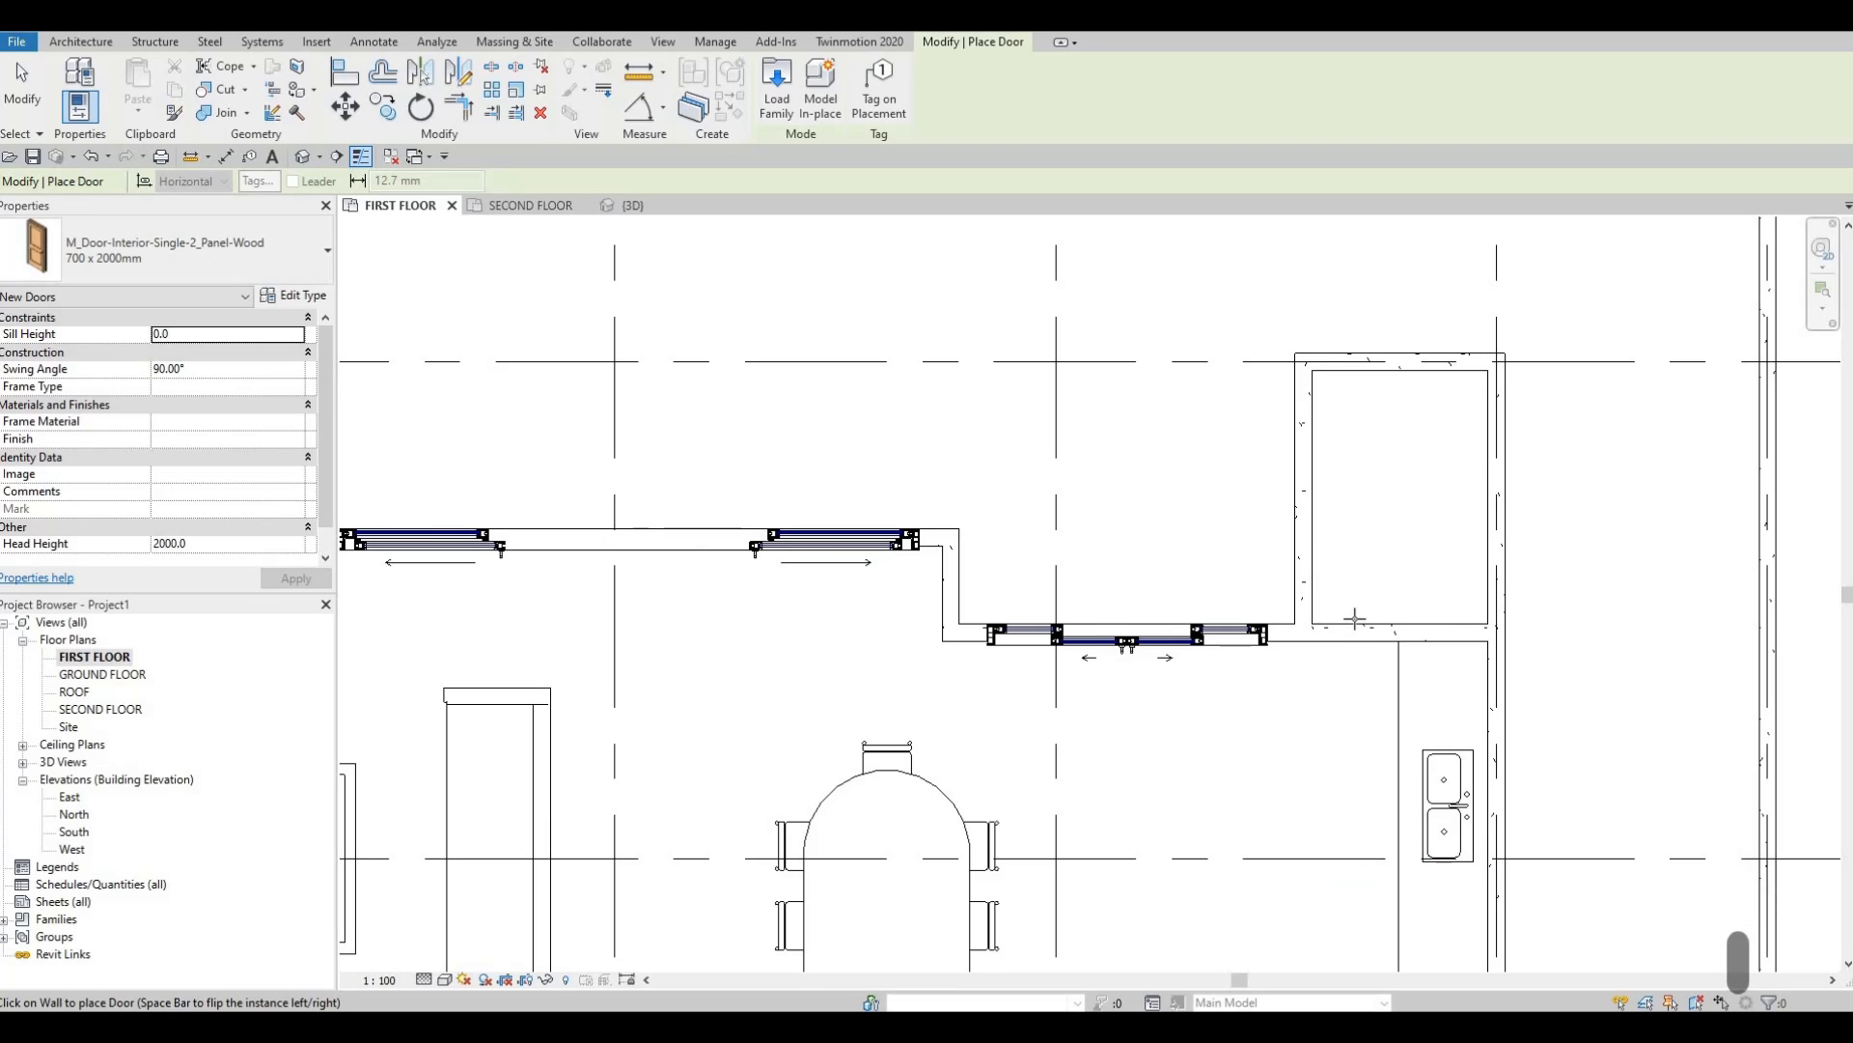
{"action": "left_click", "coordinate": [1361, 635]}
{"action": "key", "text": "Escape"}
{"action": "key", "text": "Escape"}
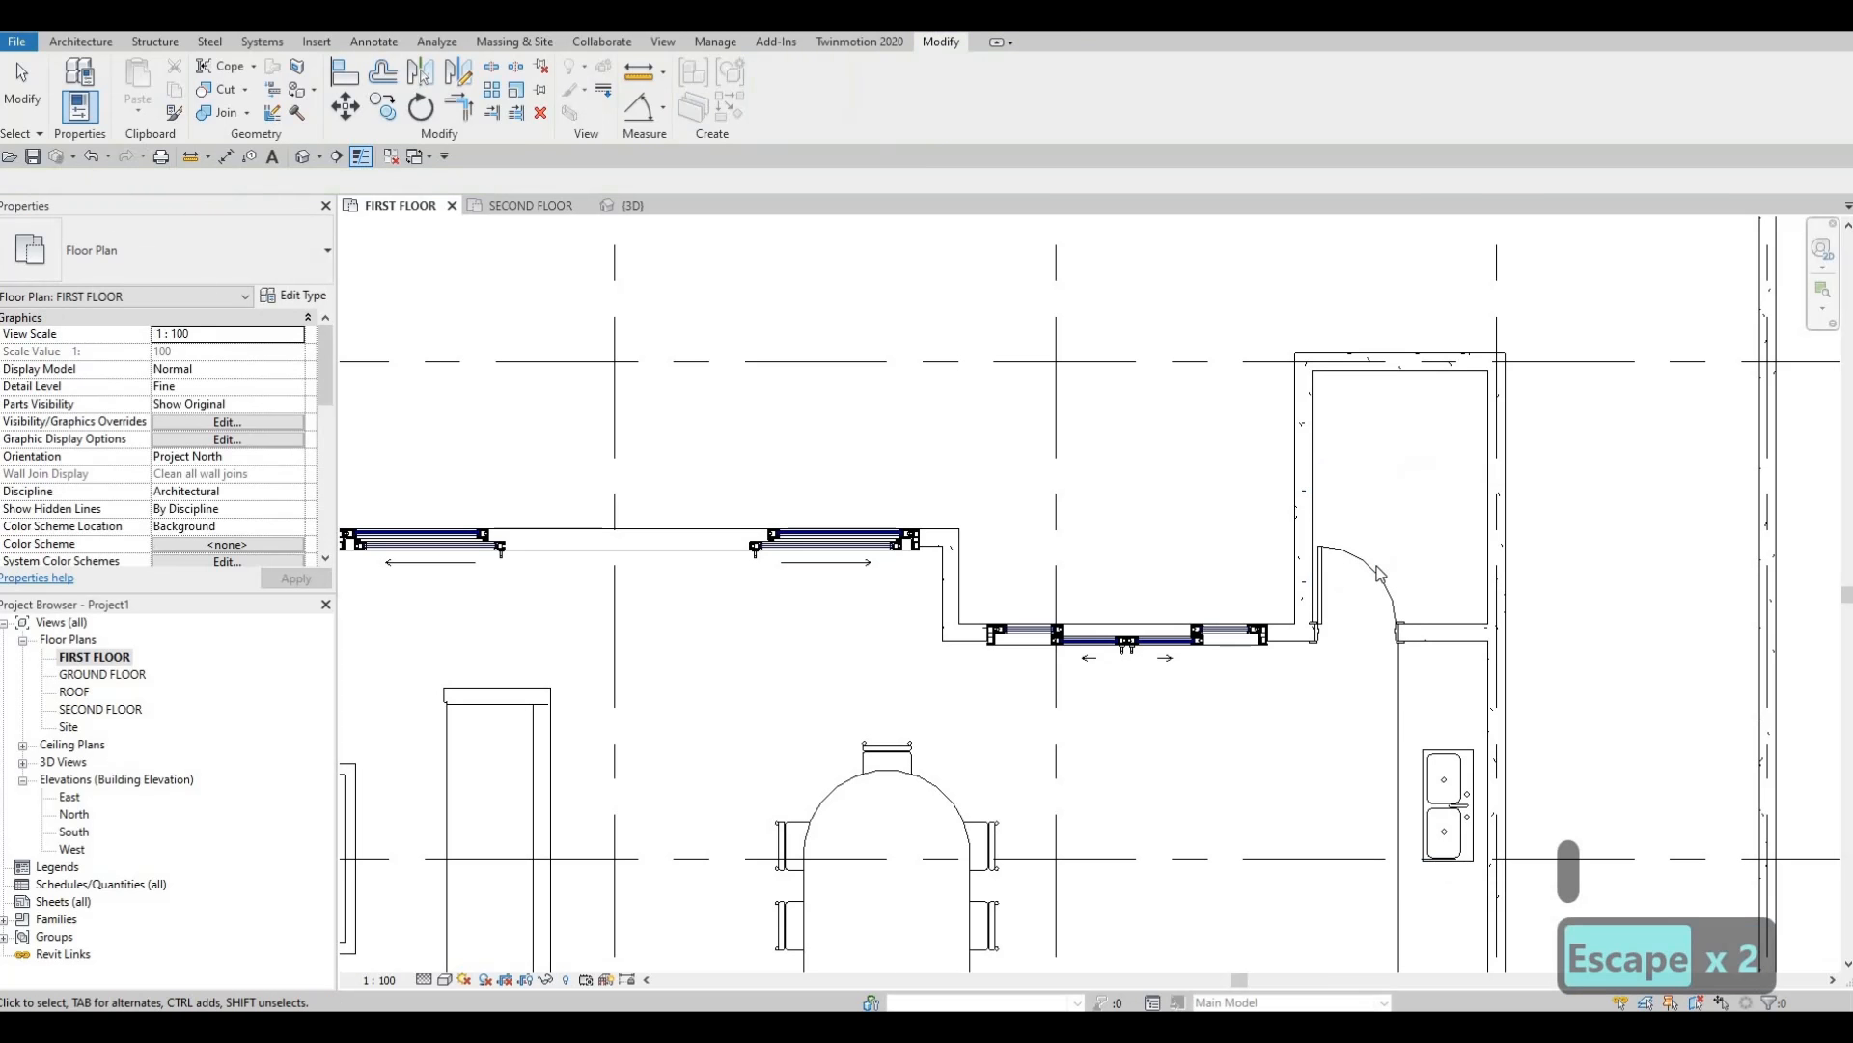
{"action": "key", "text": "Escape"}
{"action": "scroll", "coordinate": [1363, 603], "scroll_direction": "up", "scroll_amount": 2}
Change the new door's type to 600 x 2000mm.
{"action": "left_click", "coordinate": [1381, 572]}
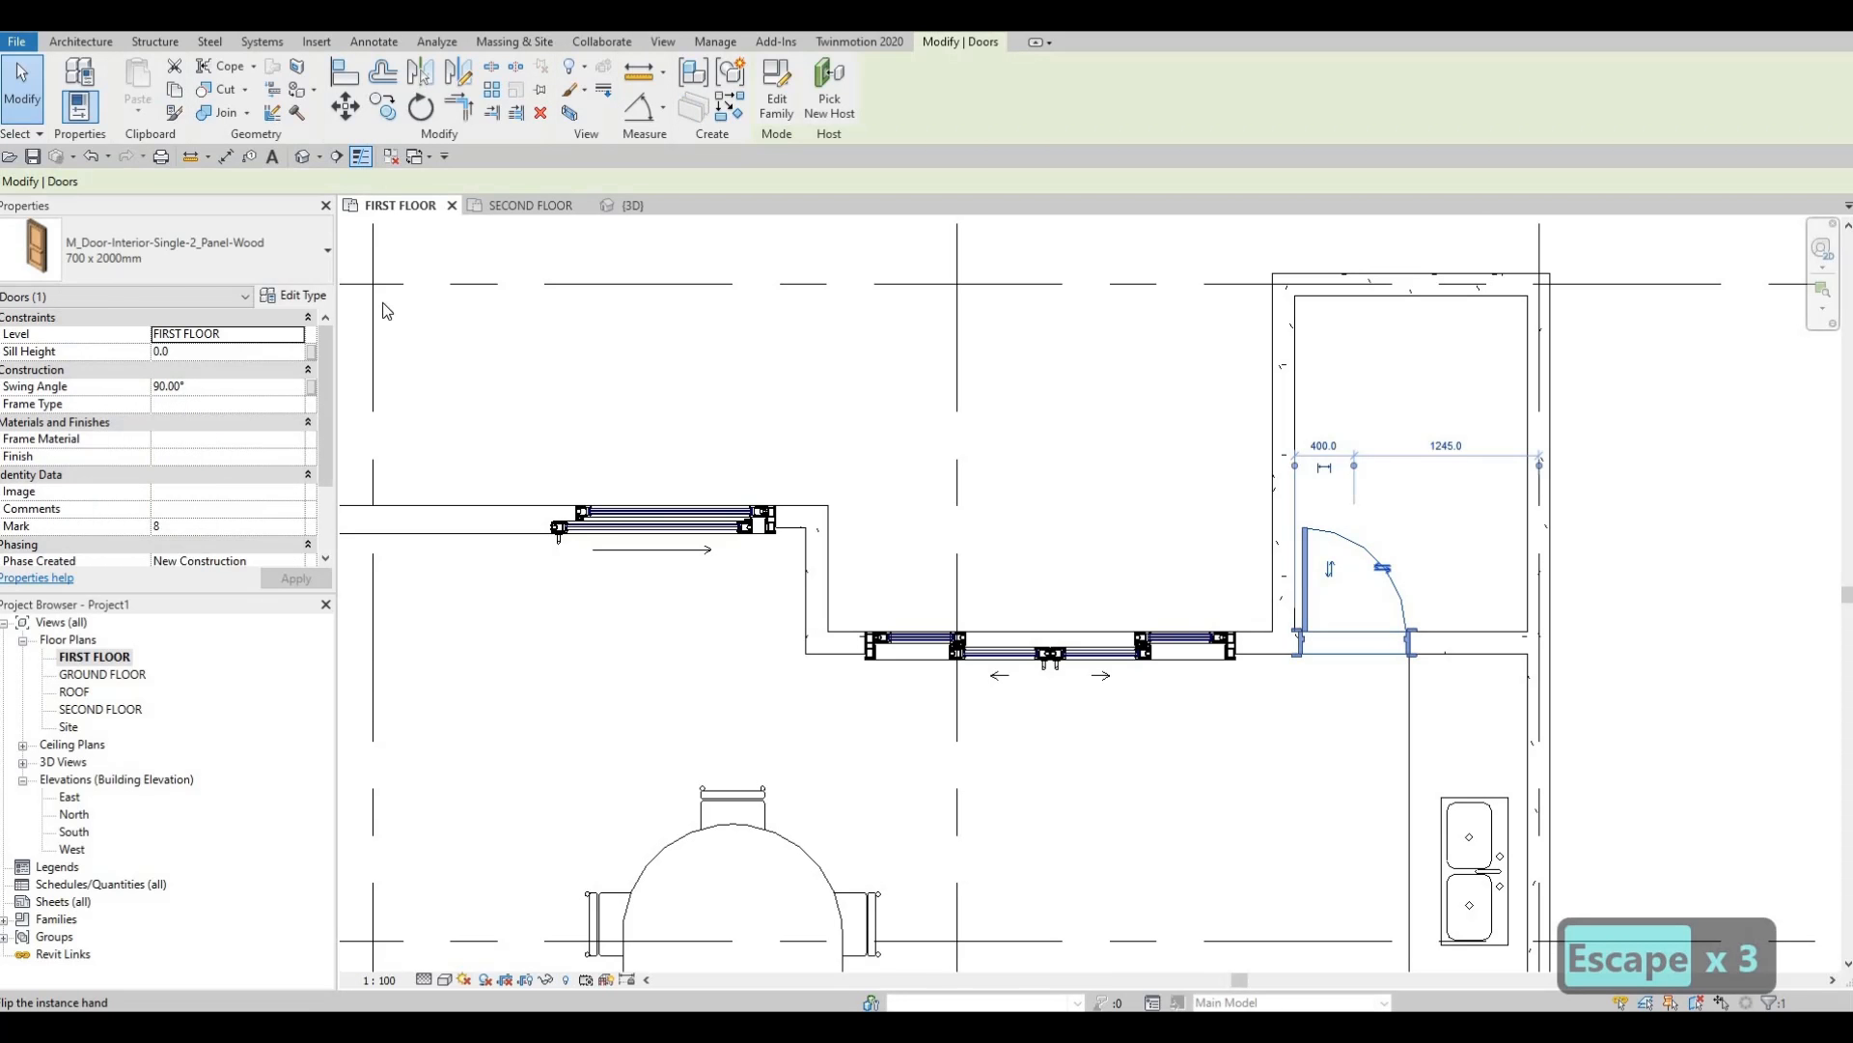
{"action": "left_click", "coordinate": [298, 269]}
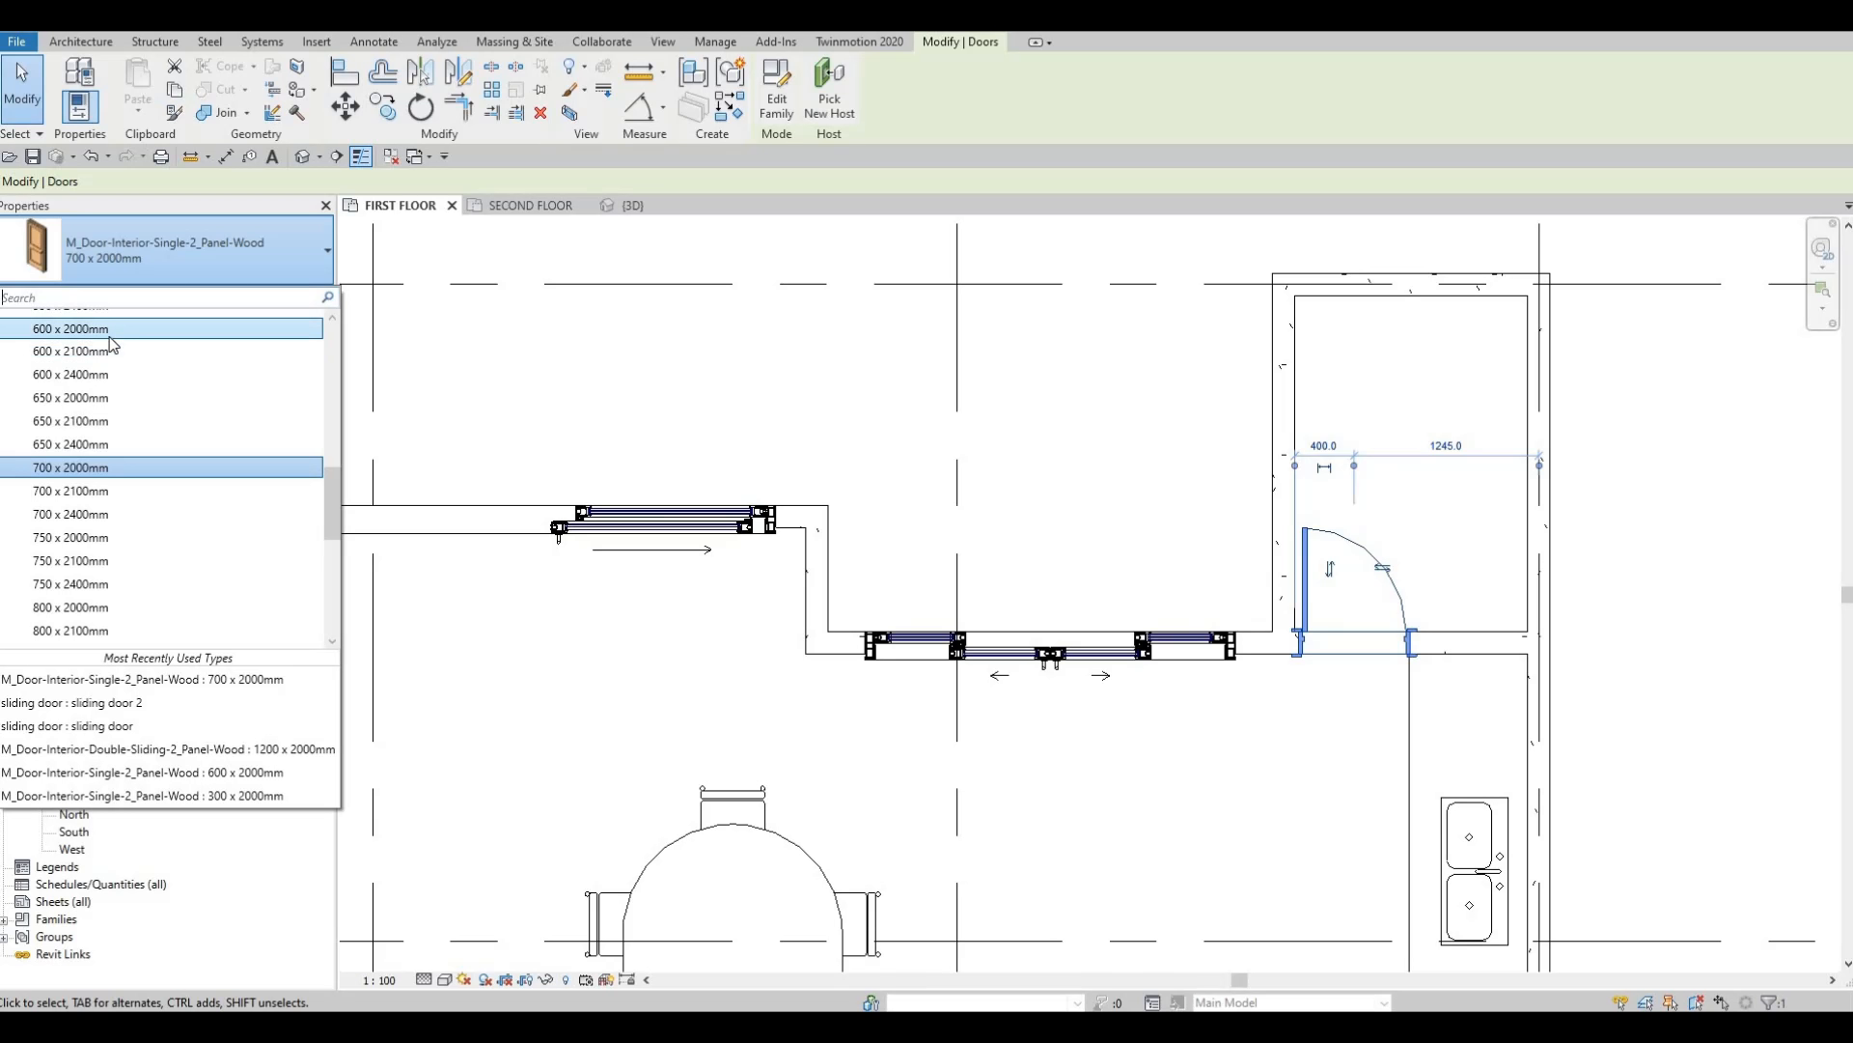
{"action": "left_click", "coordinate": [110, 337]}
{"action": "key", "text": "Escape"}
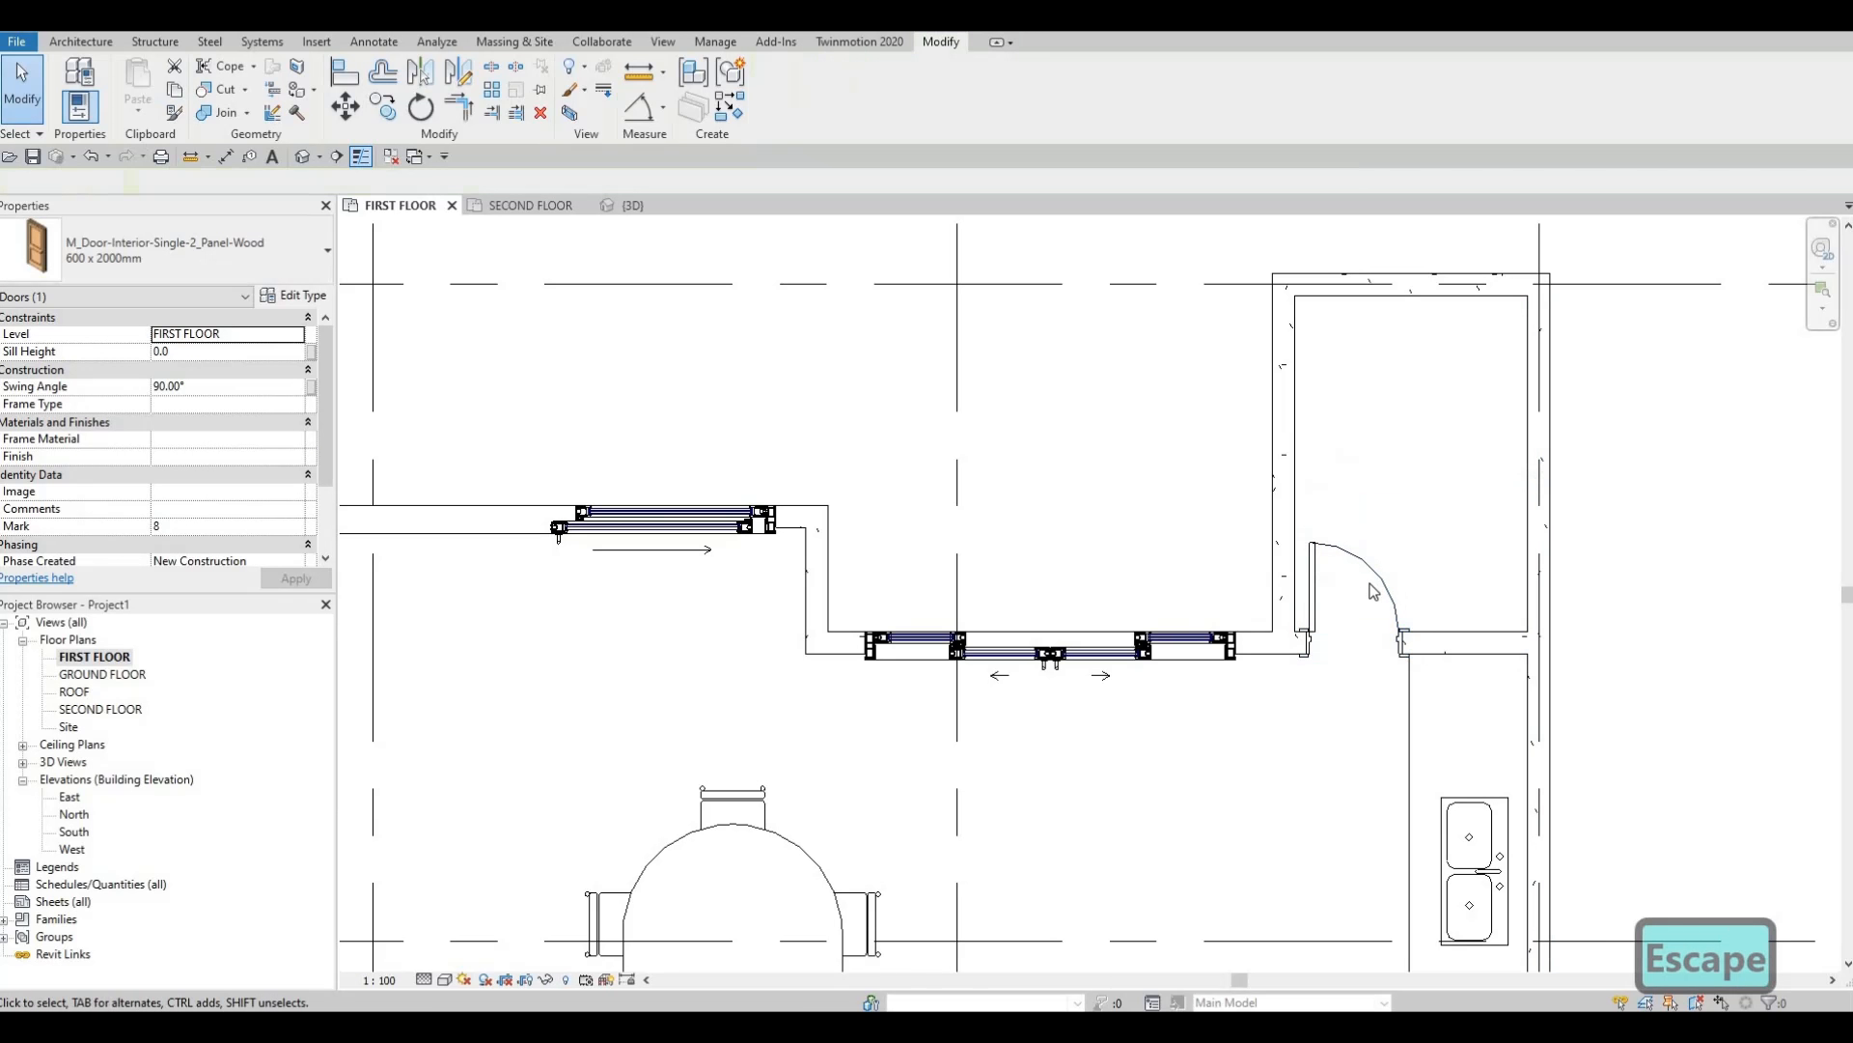
{"action": "key", "text": "Escape"}
Nudge the new 600 x 2000mm door slightly to the left.
{"action": "left_click", "coordinate": [1374, 577]}
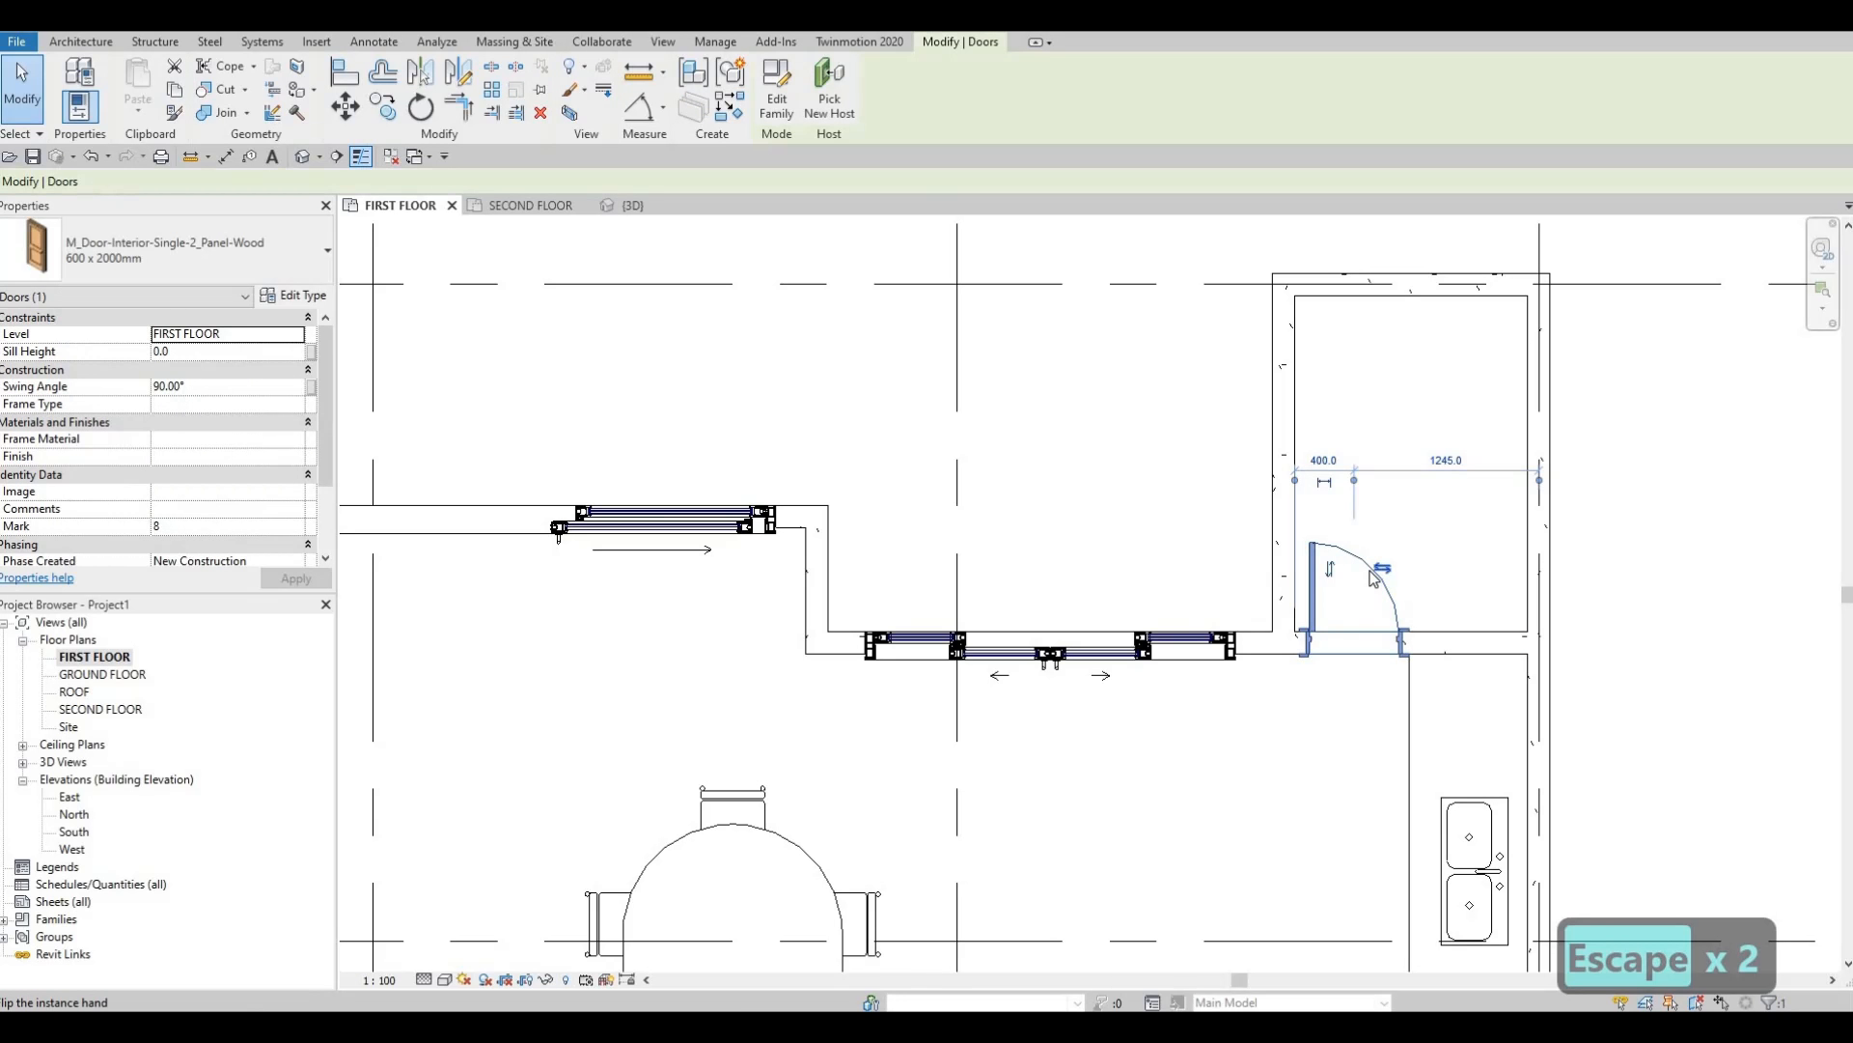
{"action": "key", "text": "Left"}
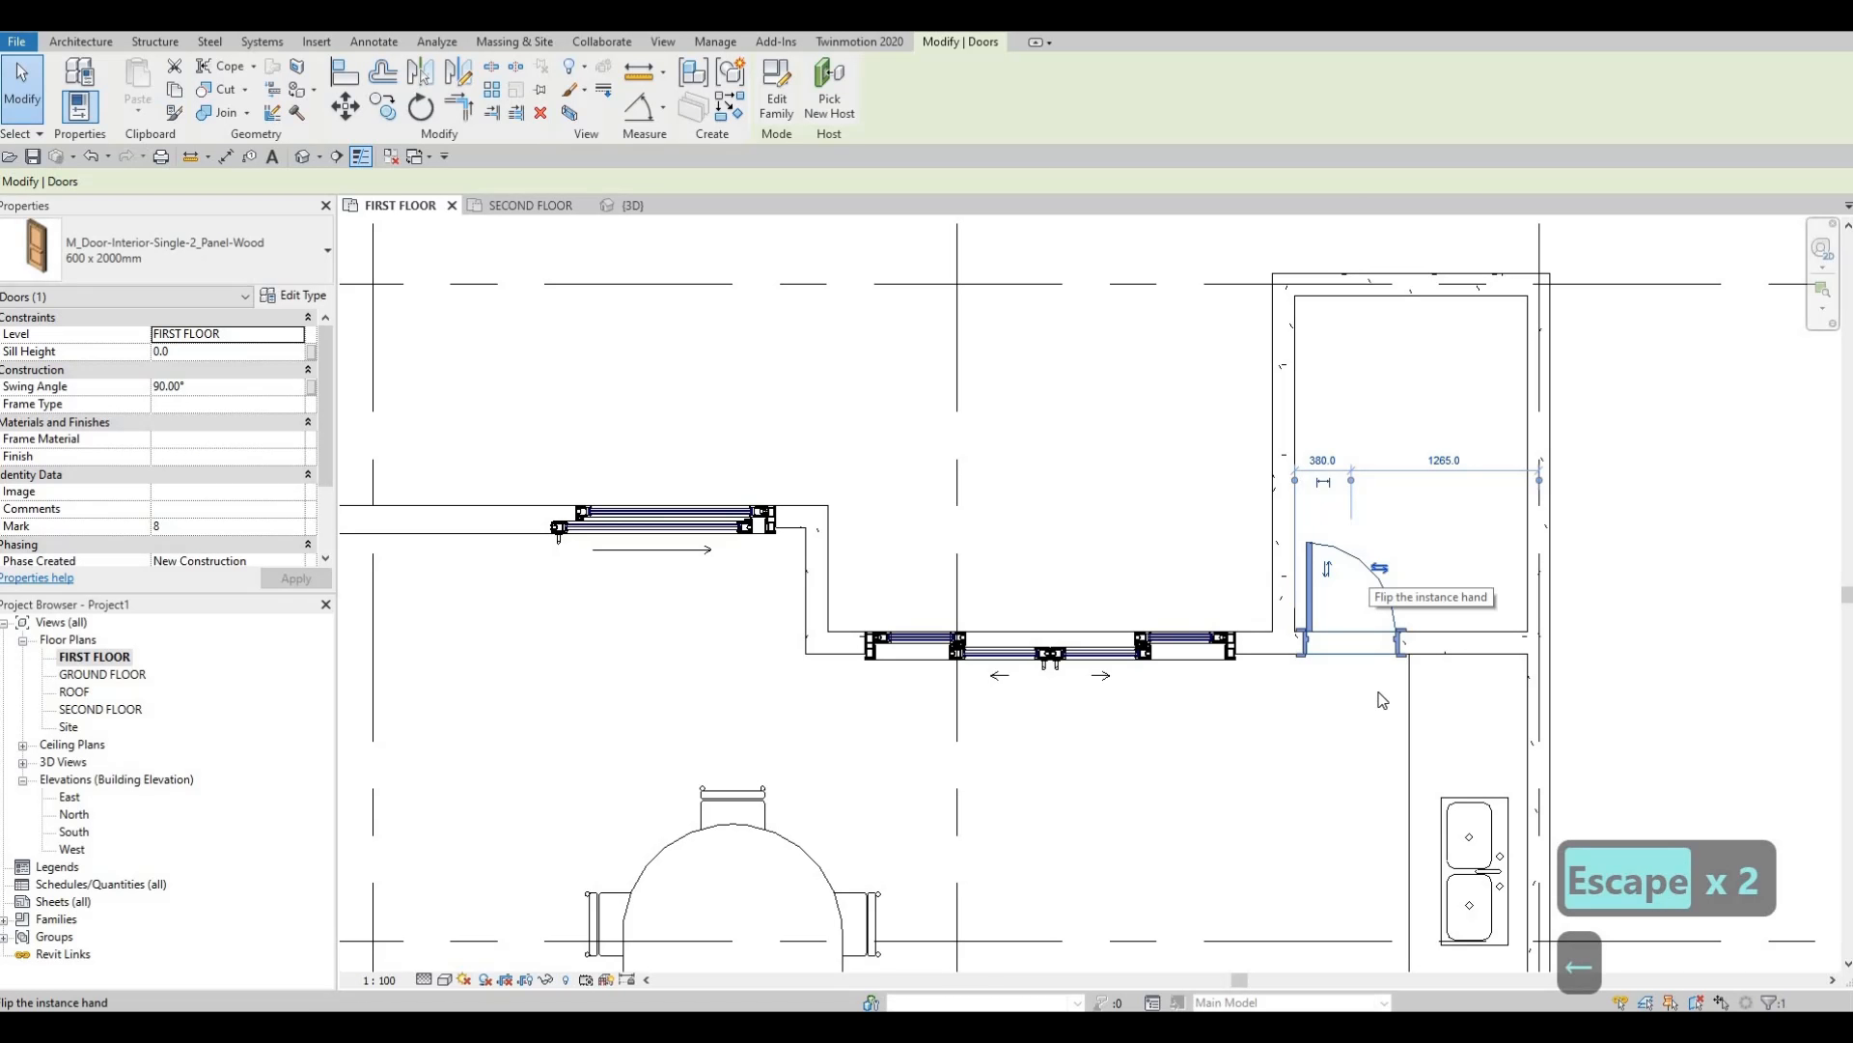
{"action": "key", "text": "Escape"}
{"action": "key", "text": "Escape"}
{"action": "scroll", "coordinate": [1357, 541], "scroll_direction": "down", "scroll_amount": 3}
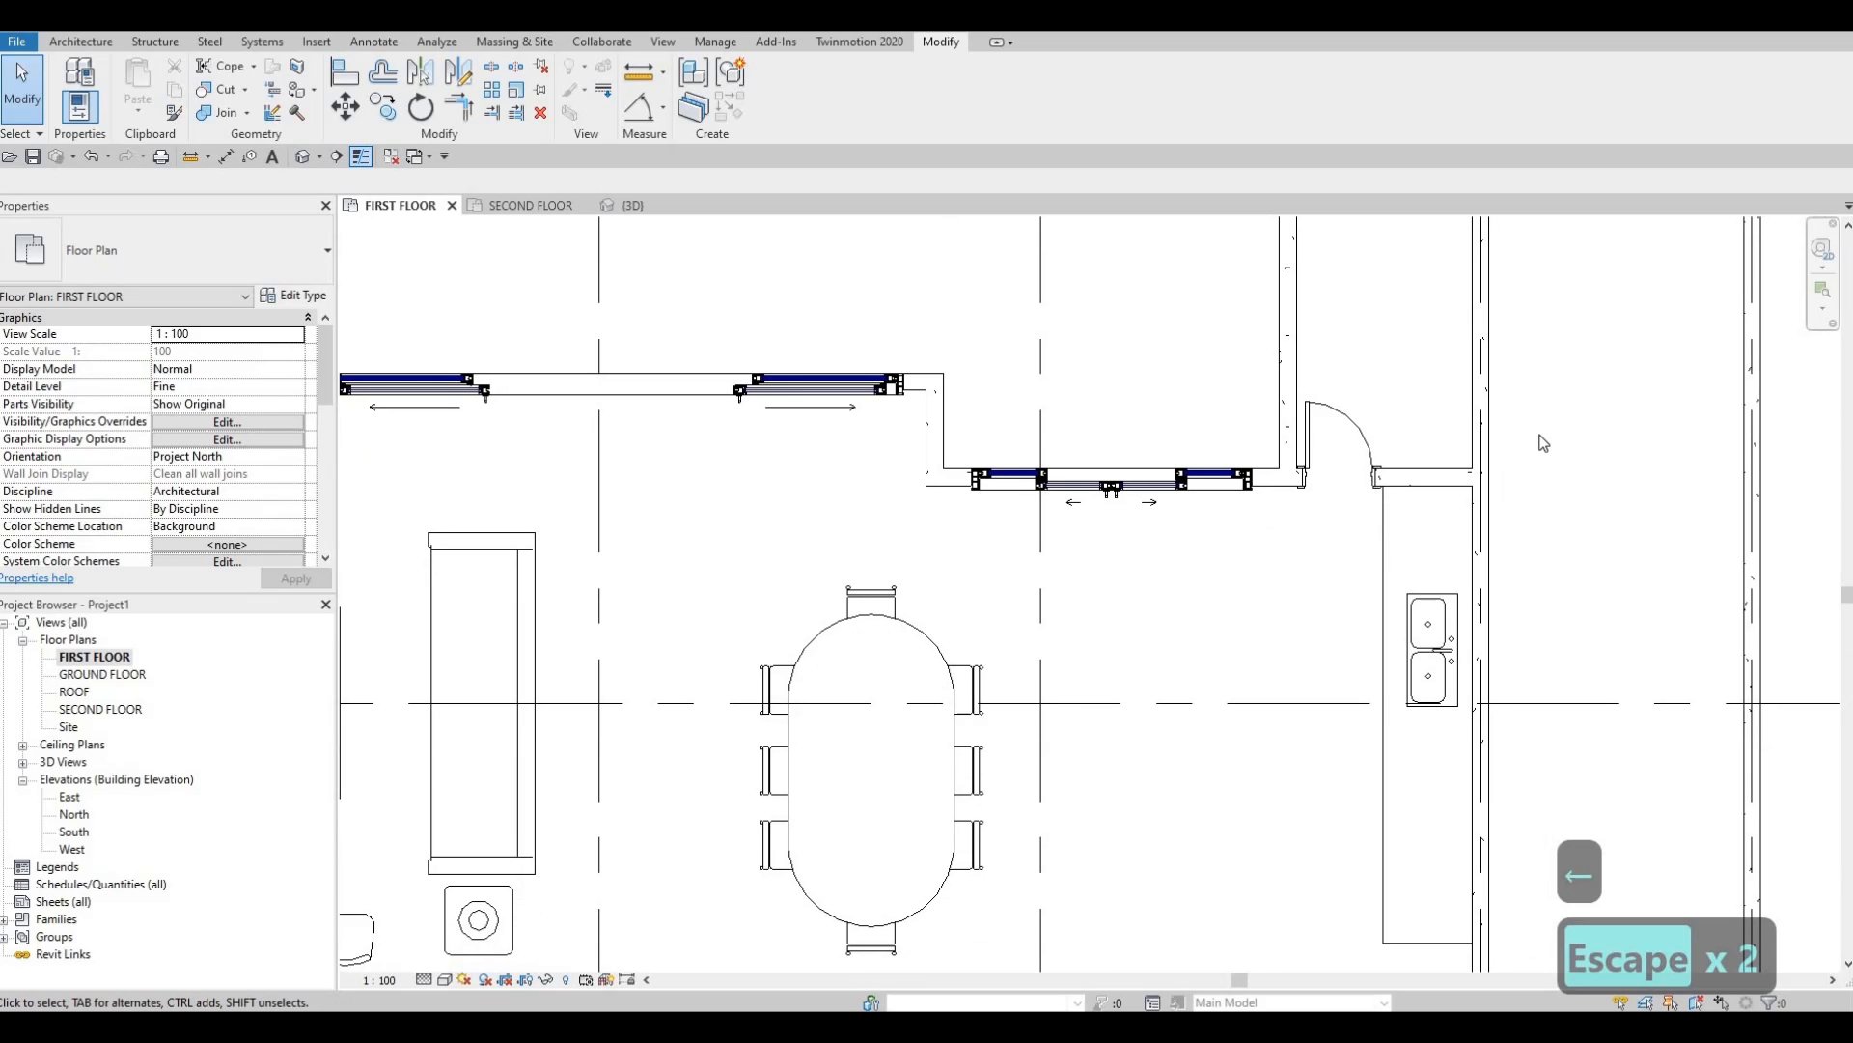
Draw a thin detail line outline: 1200 horizontal, then 1800 down to the wall.
{"action": "scroll", "coordinate": [1313, 494], "scroll_direction": "down", "scroll_amount": 2}
{"action": "middle_click_drag", "start_coordinate": [1100, 732], "coordinate": [1320, 621]}
{"action": "scroll", "coordinate": [1323, 622], "scroll_direction": "up", "scroll_amount": 4}
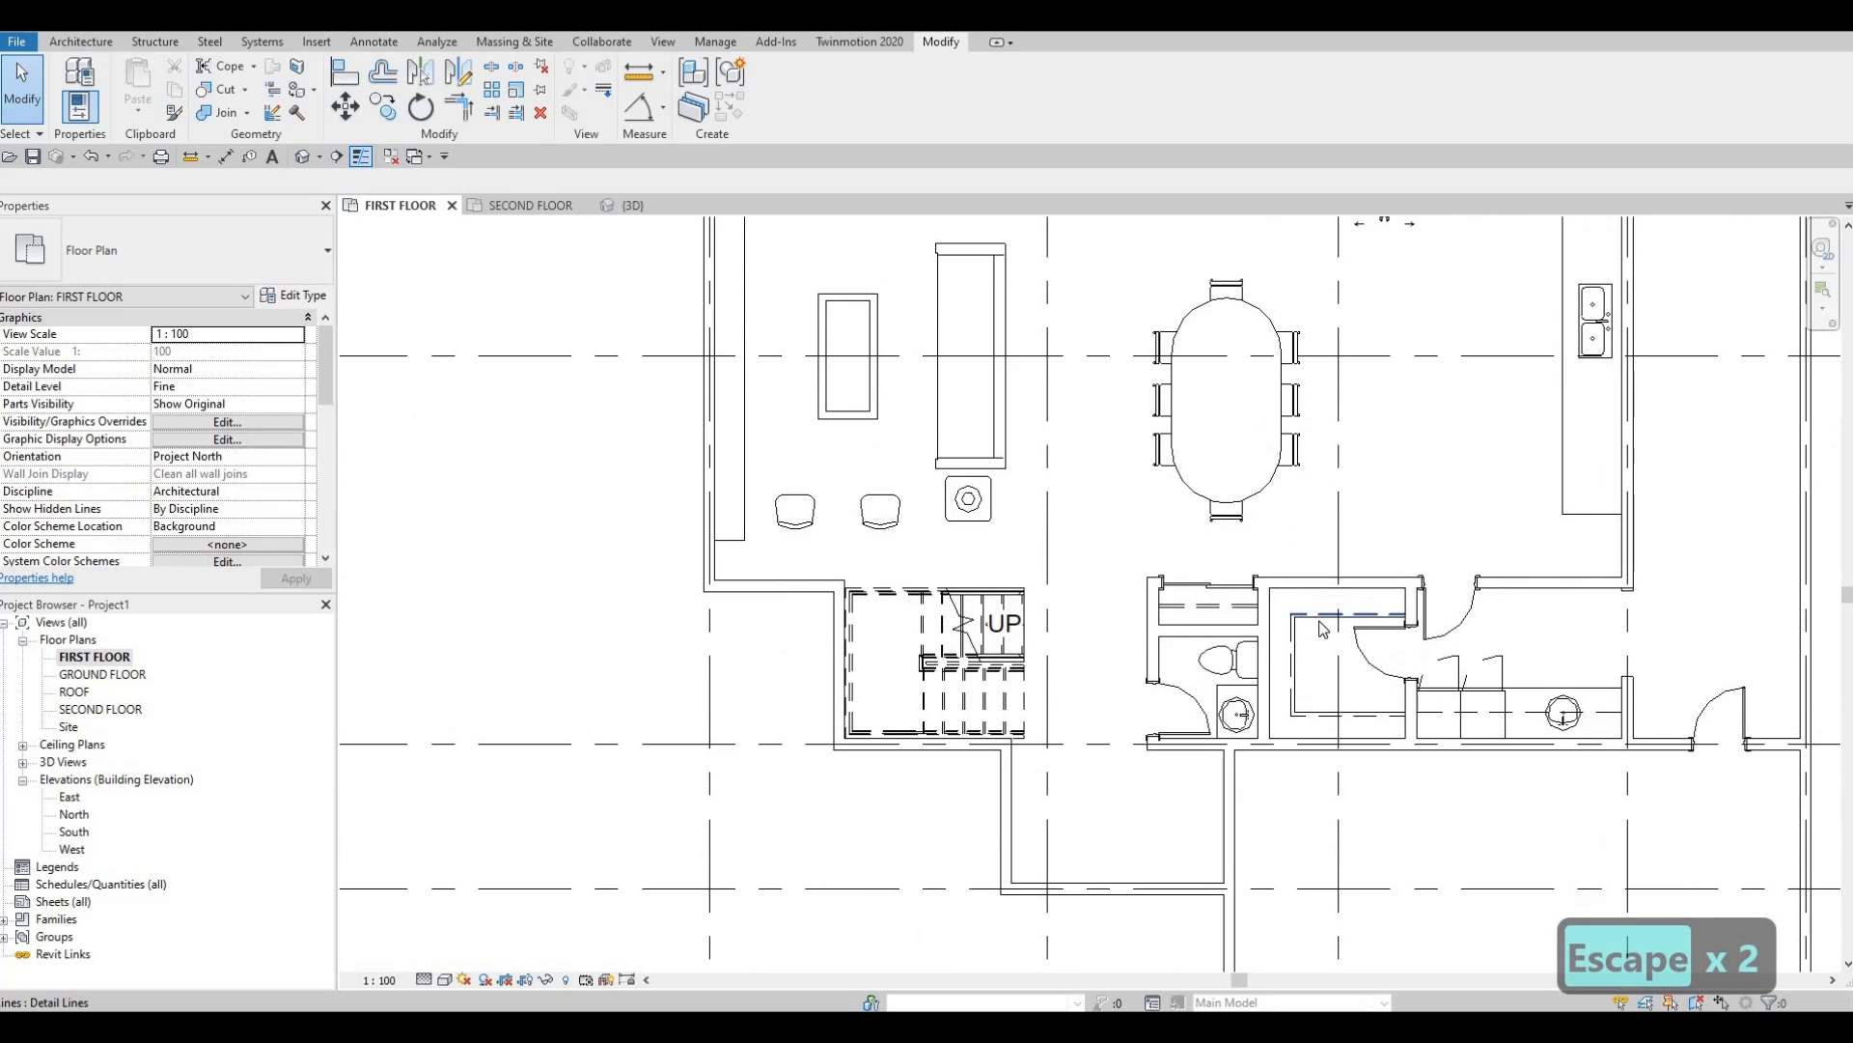
{"action": "left_click", "coordinate": [1335, 615]}
{"action": "key", "text": "c"}
{"action": "key", "text": "s"}
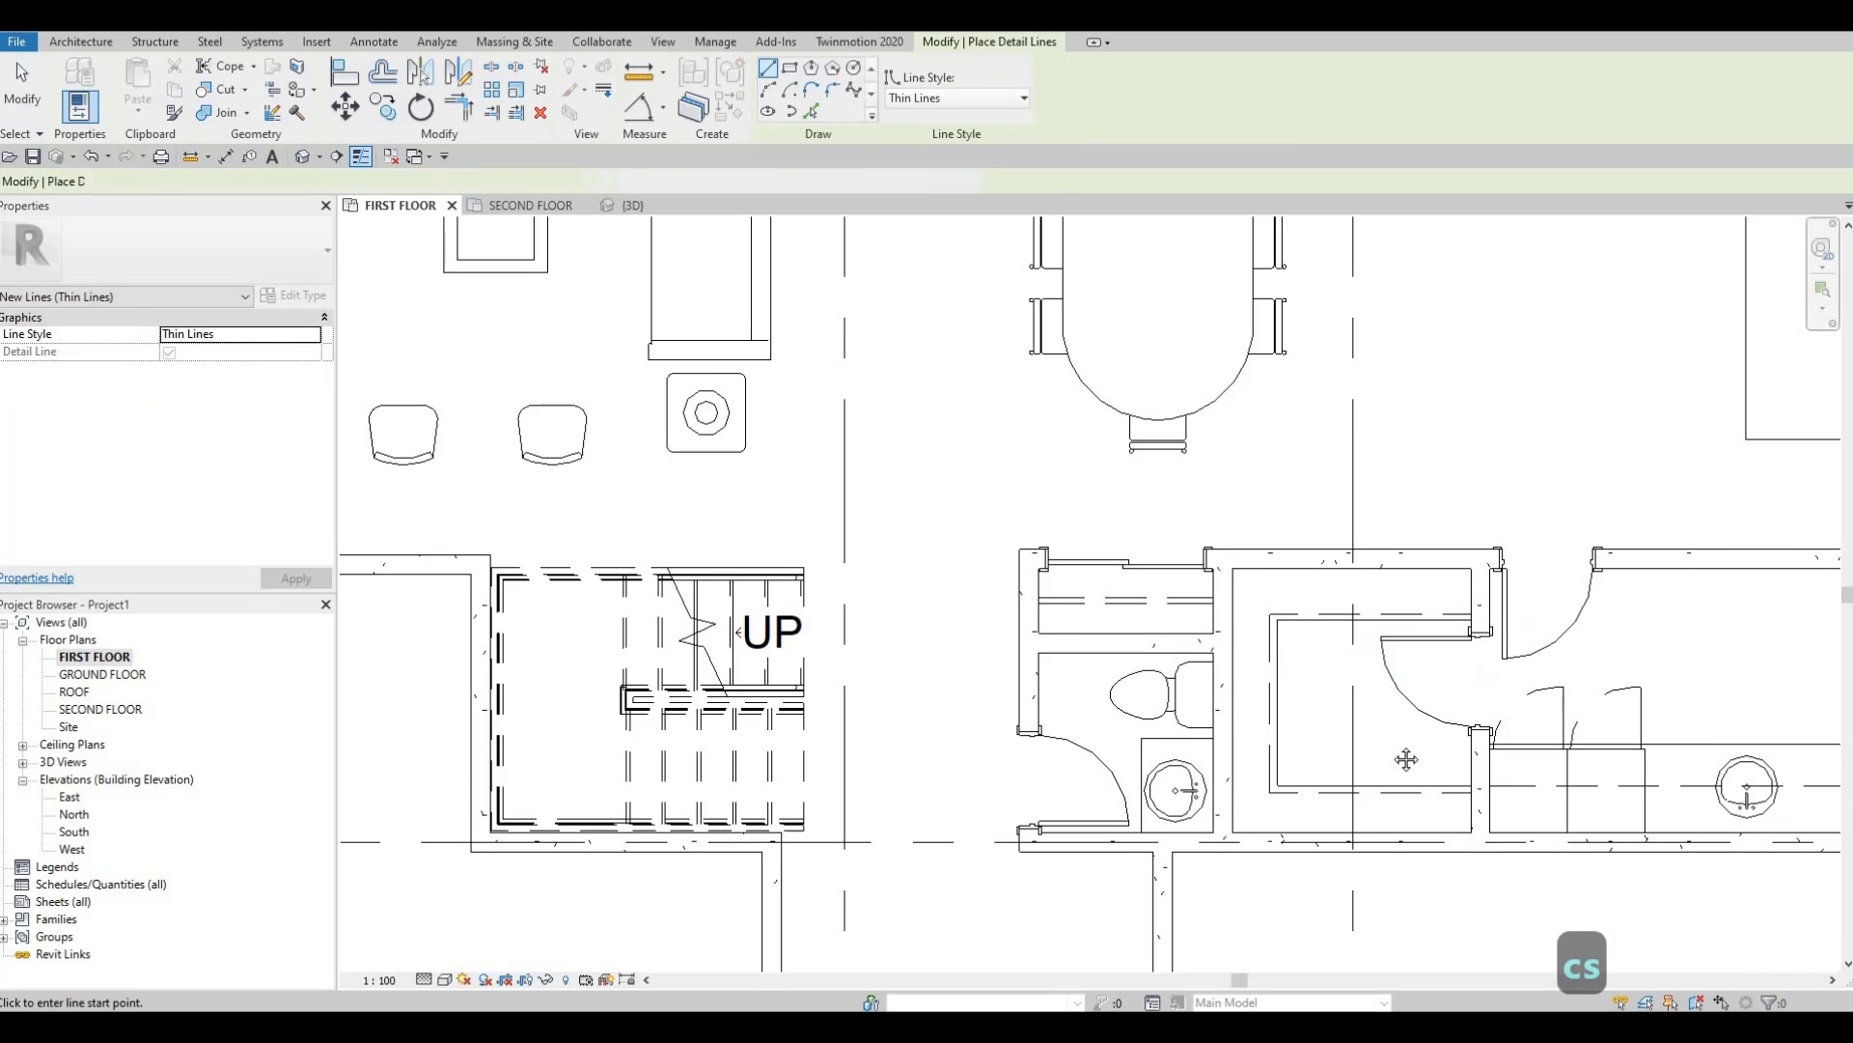
{"action": "scroll", "coordinate": [1406, 756], "scroll_direction": "down", "scroll_amount": 3}
{"action": "scroll", "coordinate": [1213, 506], "scroll_direction": "up", "scroll_amount": 4}
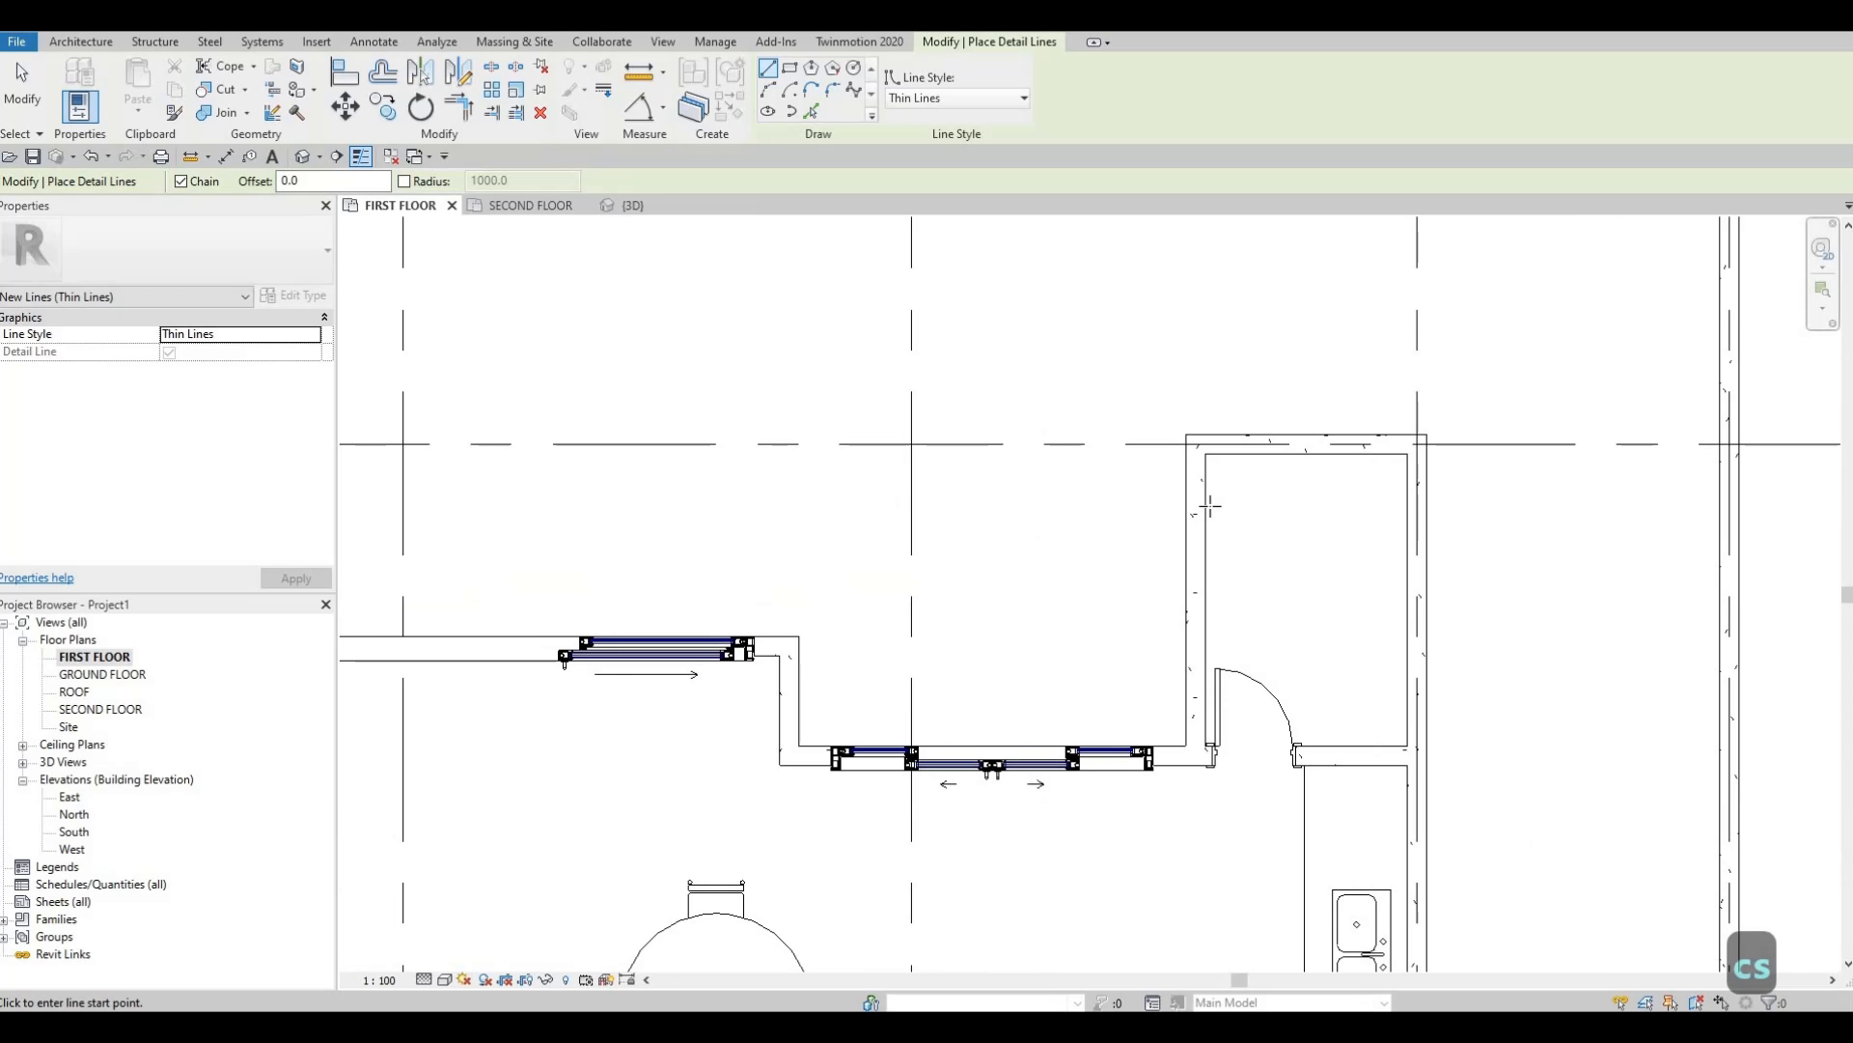
{"action": "left_click", "coordinate": [1210, 506]}
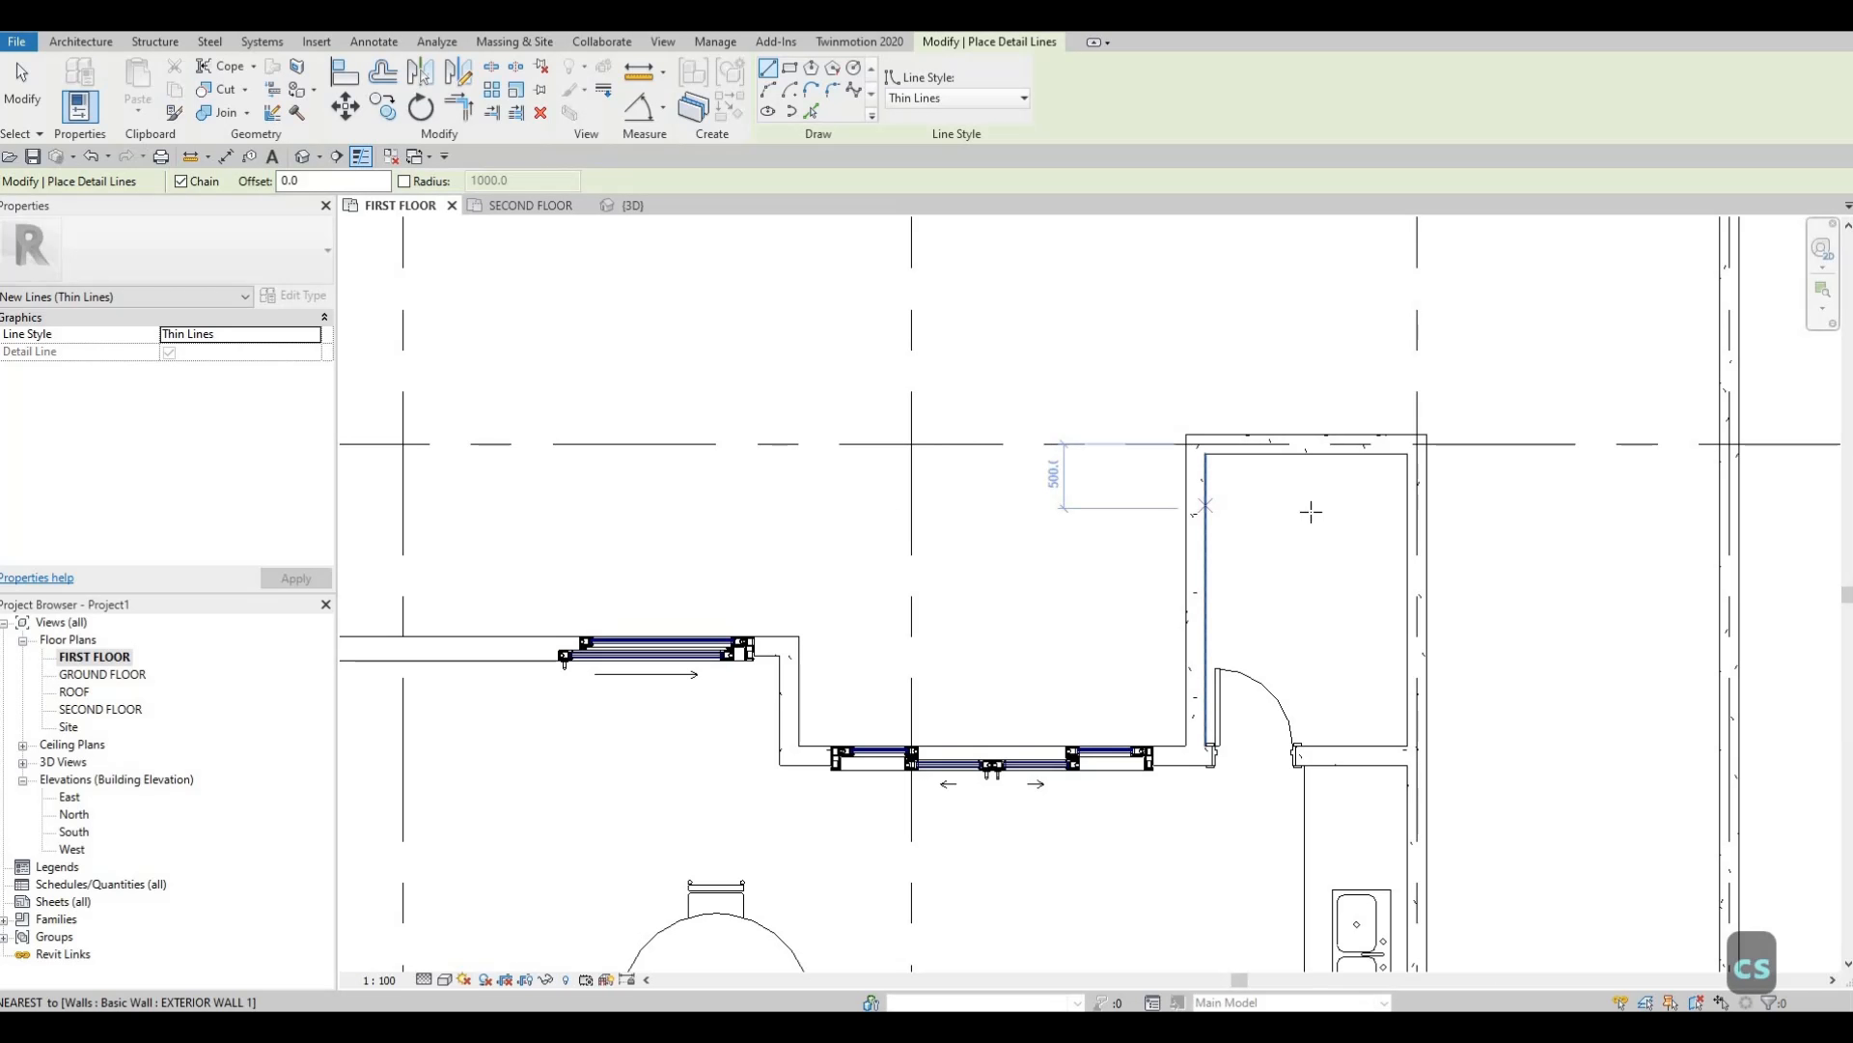
{"action": "left_click", "coordinate": [1360, 509]}
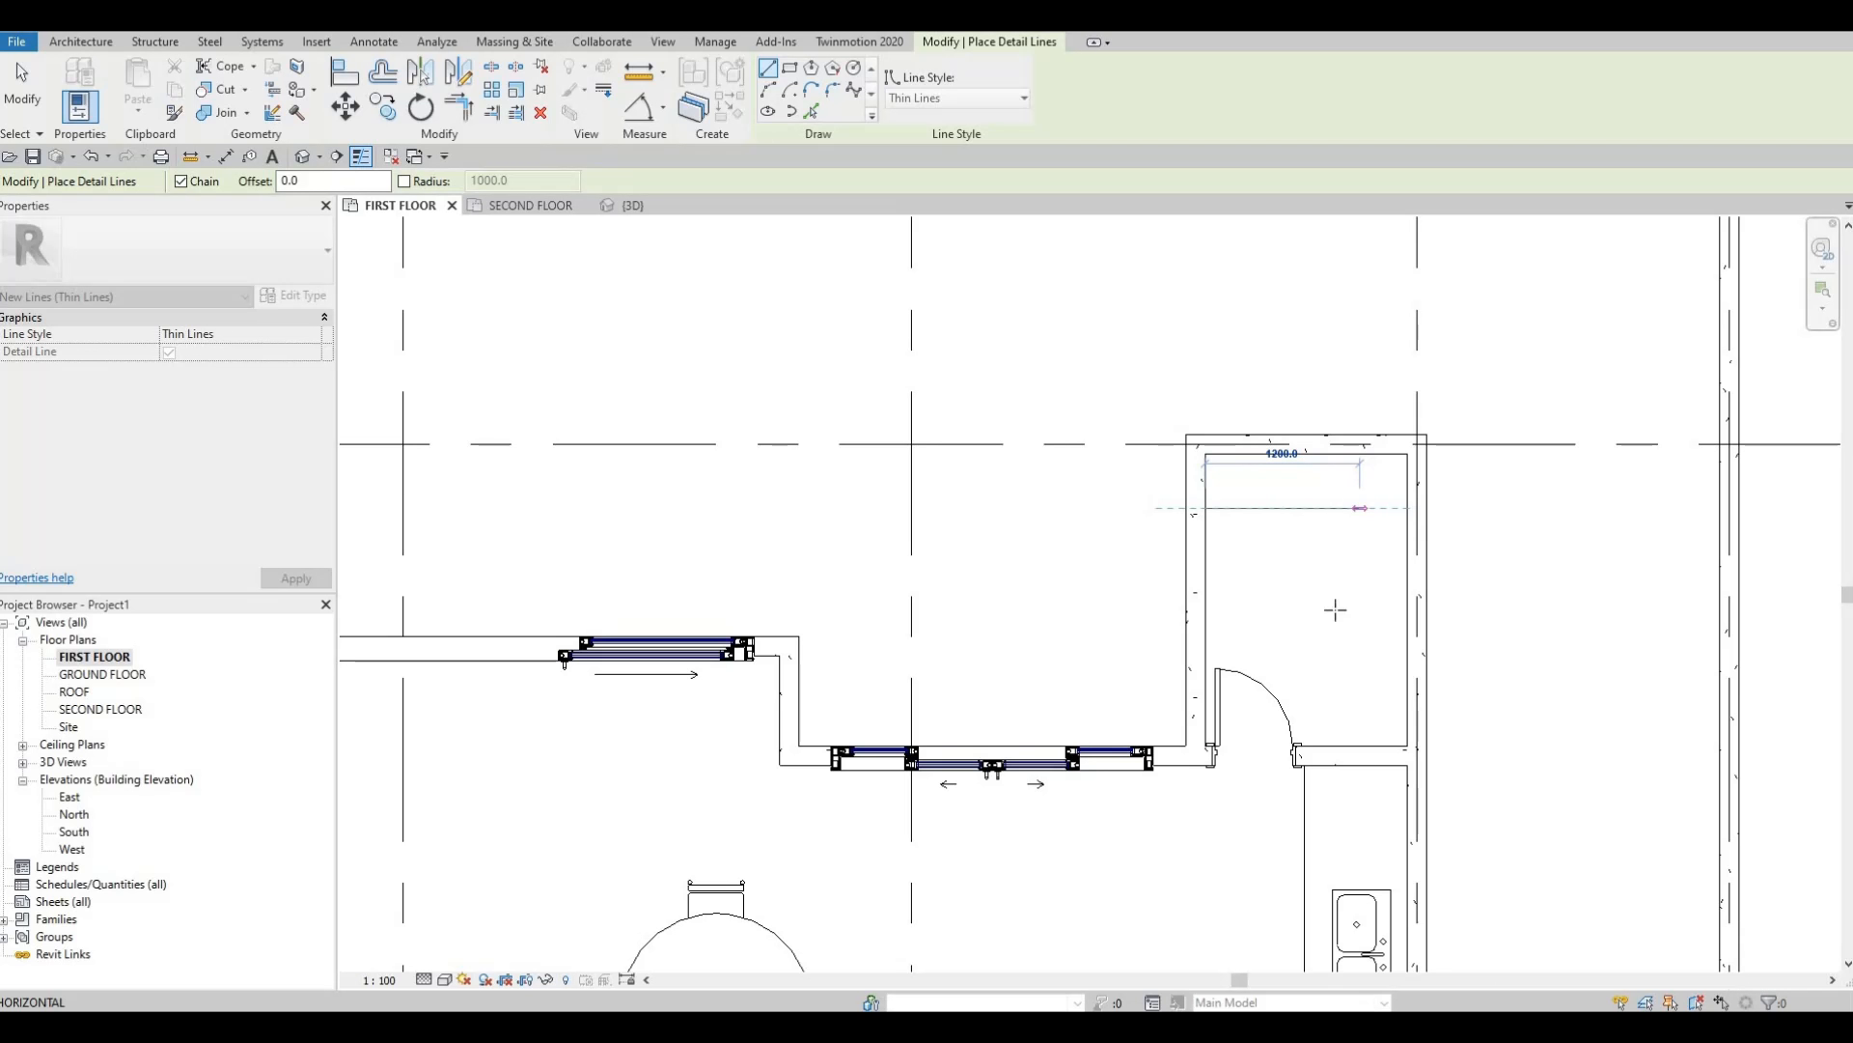
{"action": "left_click", "coordinate": [1360, 745]}
{"action": "key", "text": "Escape"}
{"action": "key", "text": "Escape"}
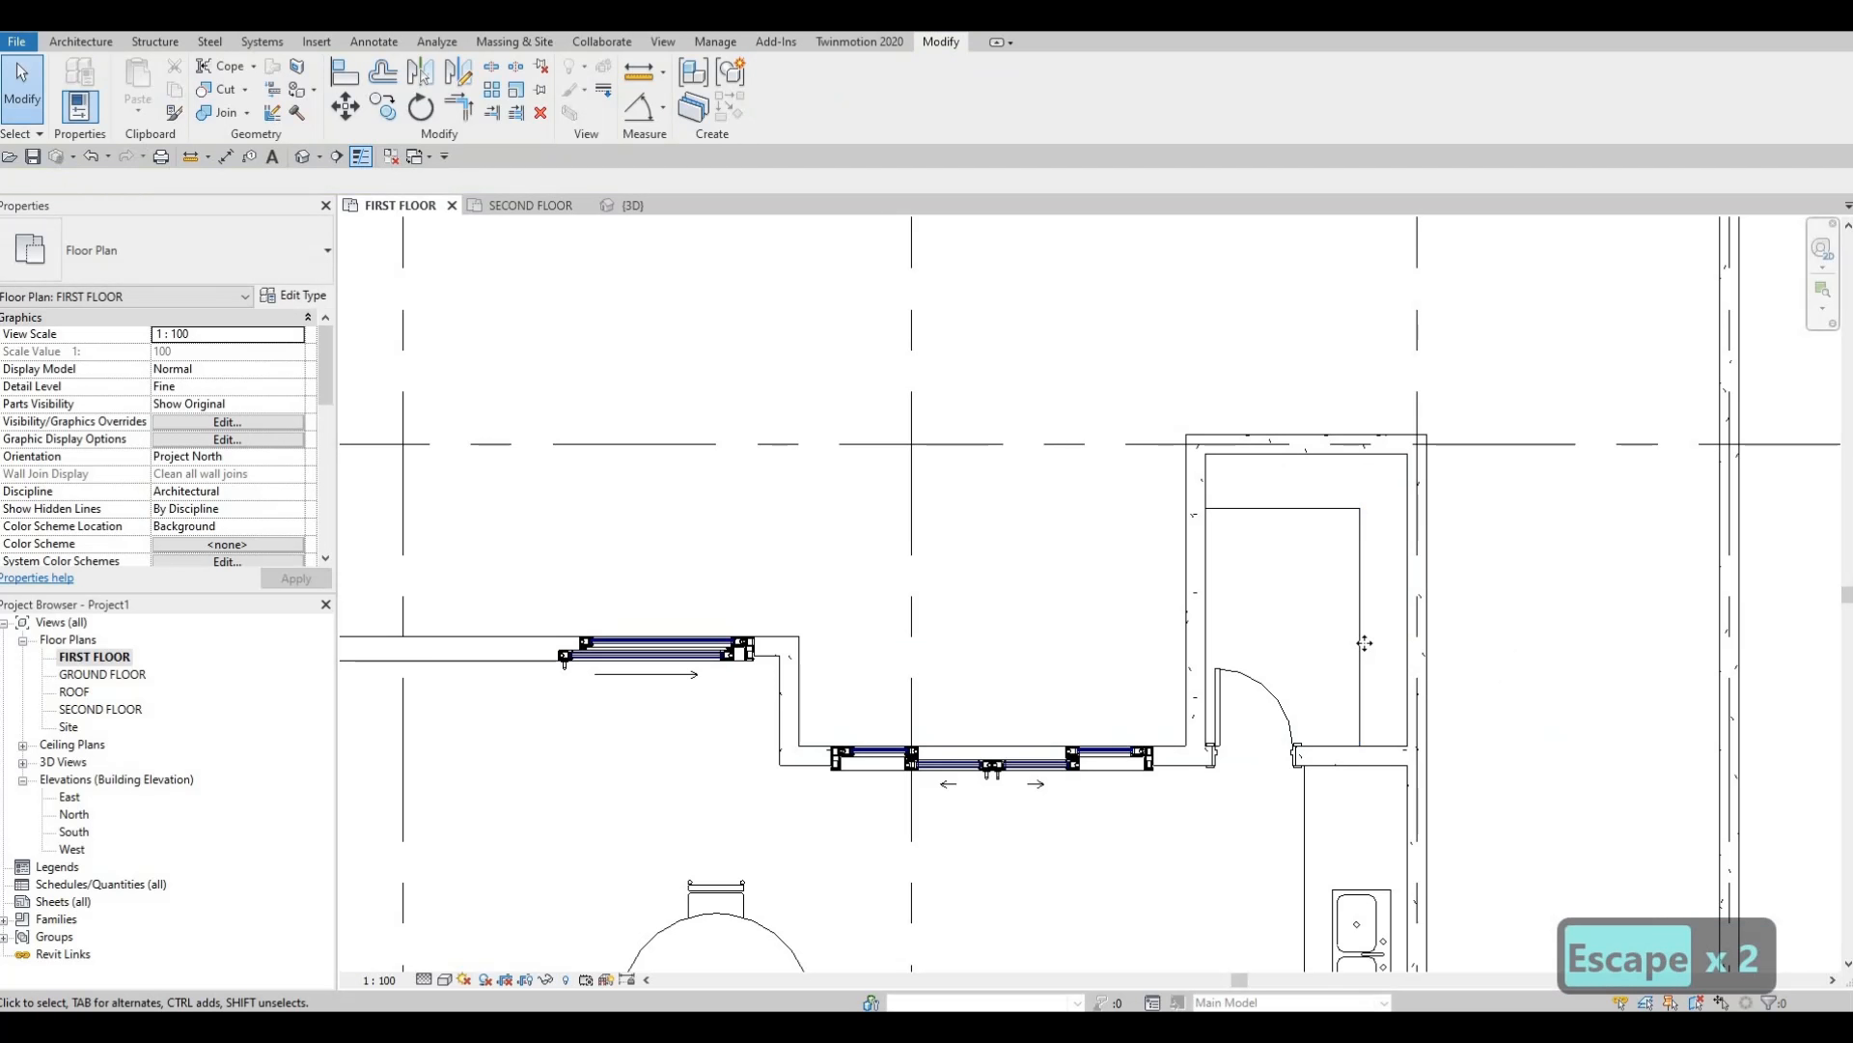
Nudge the vertical outline line slightly to the left.
{"action": "left_click", "coordinate": [1361, 653]}
{"action": "key", "text": "Left"}
{"action": "key", "text": "Left"}
{"action": "key", "text": "Left"}
{"action": "key", "text": "Left"}
{"action": "key", "text": "Left"}
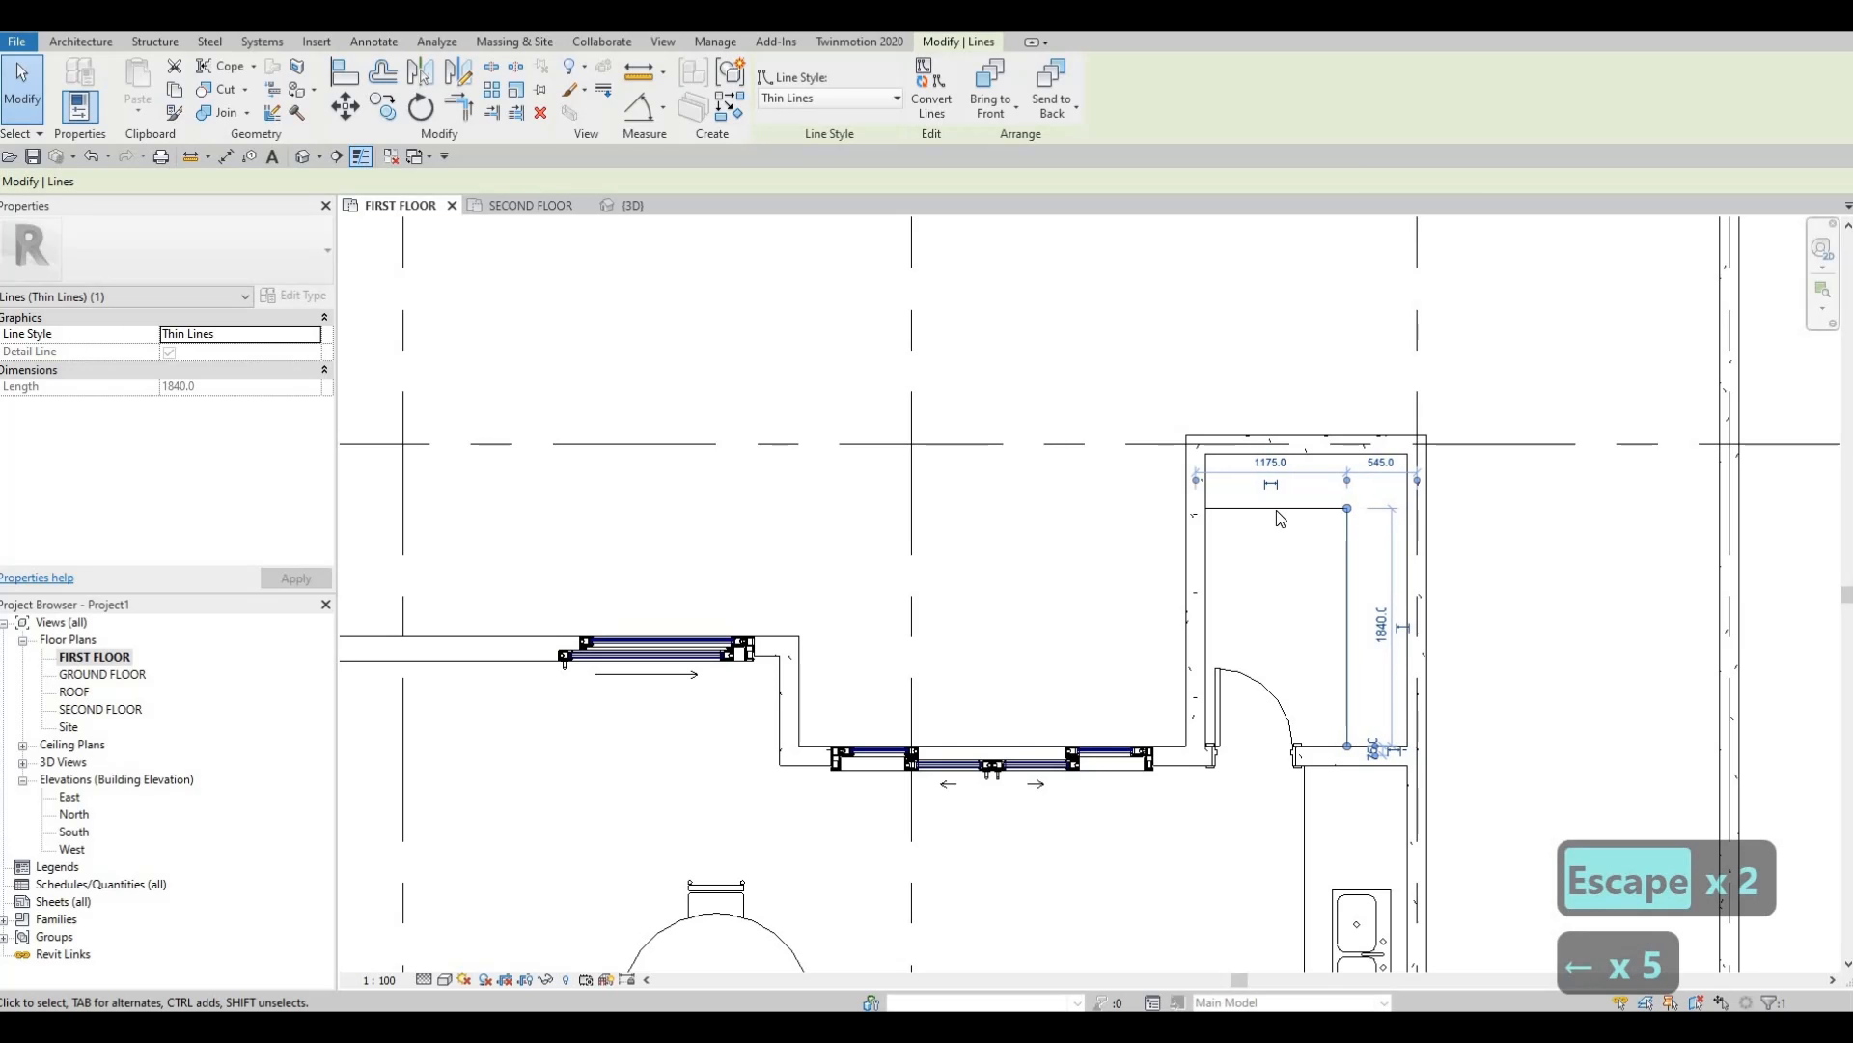
{"action": "scroll", "coordinate": [1205, 797], "scroll_direction": "down", "scroll_amount": 3}
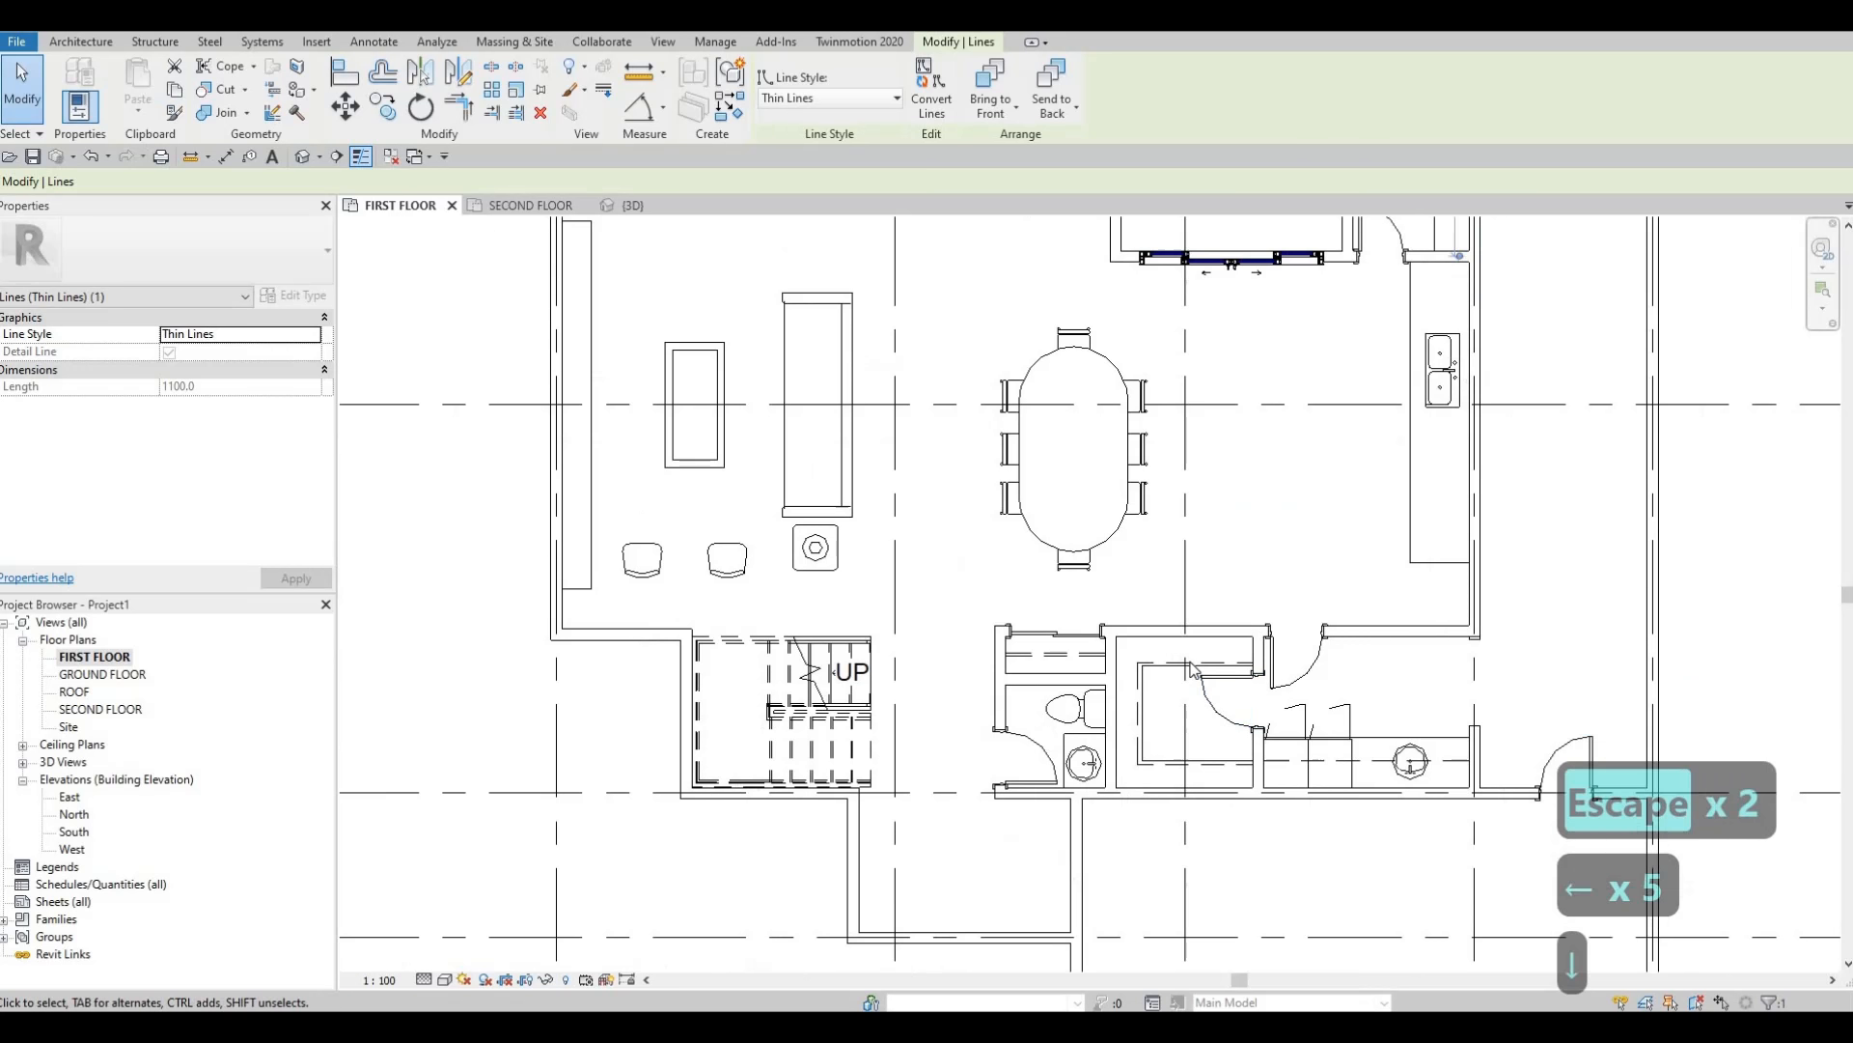
{"action": "key", "text": "Escape"}
{"action": "key", "text": "Escape"}
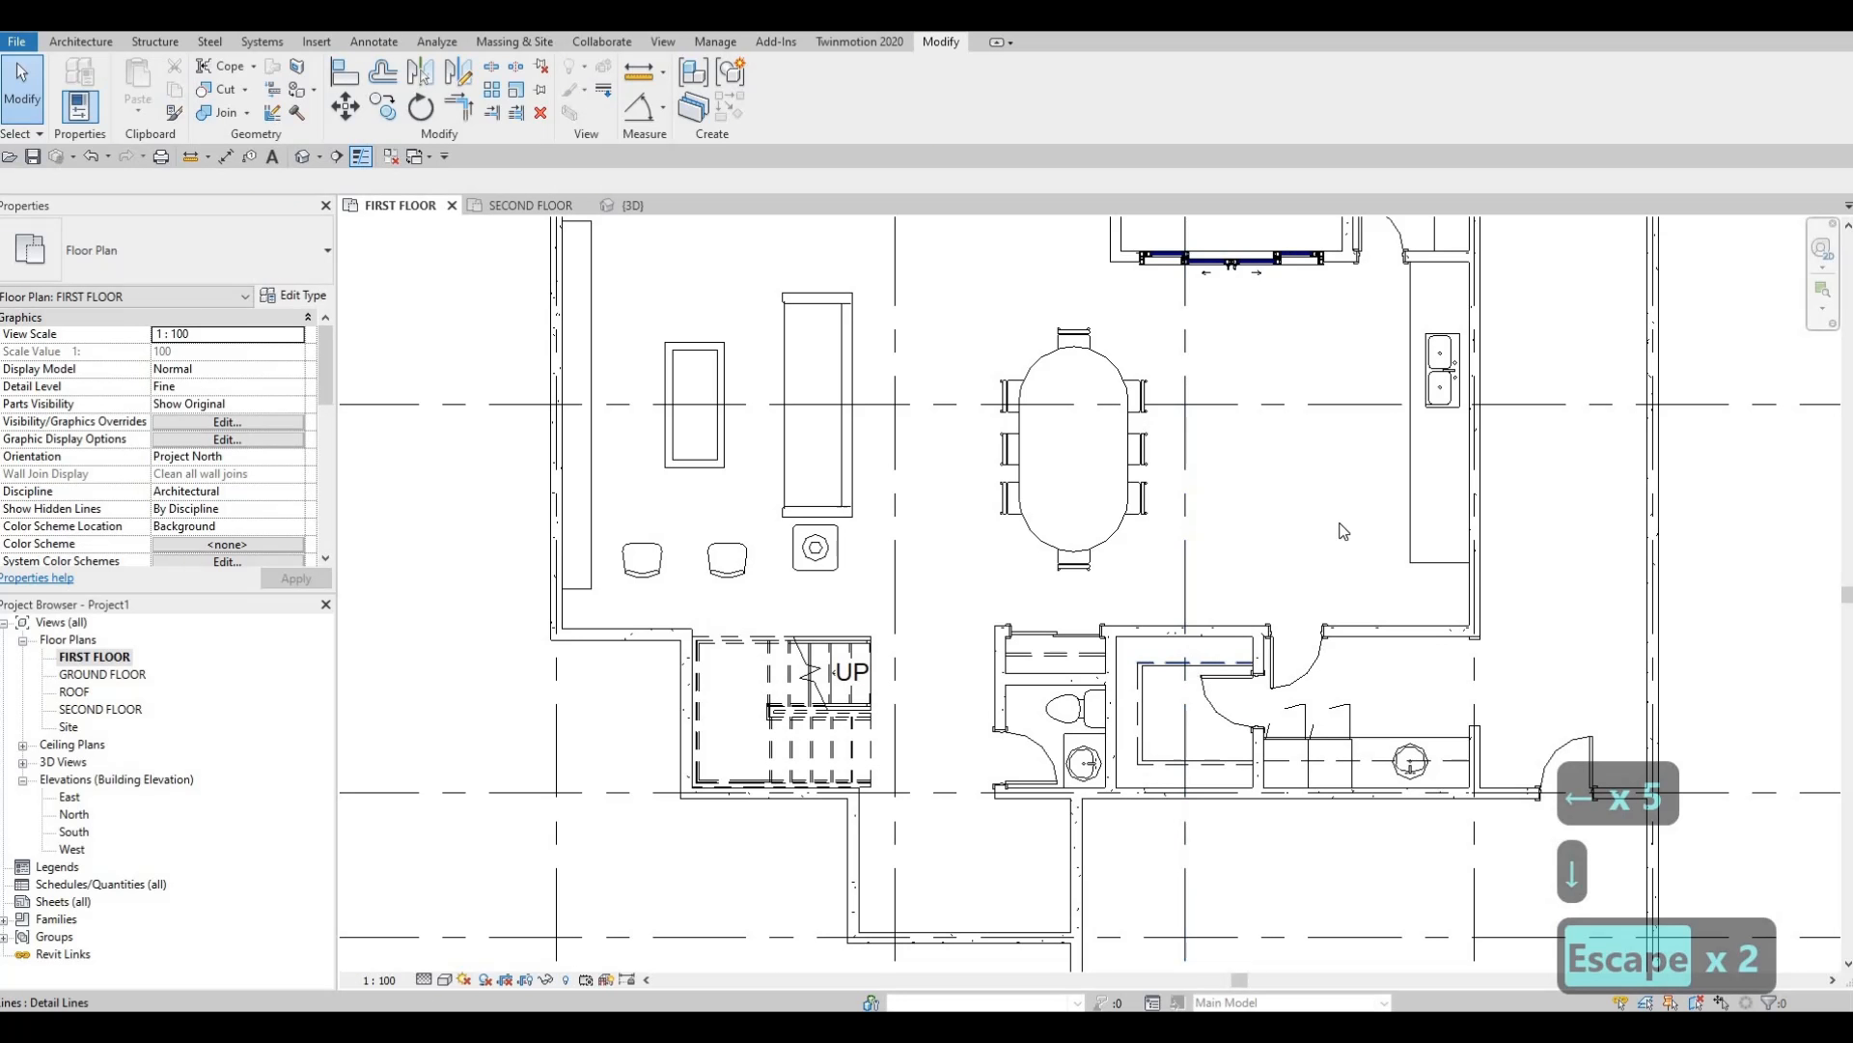
Trace an L-shaped <Demolished> dashed detail line along the counter's inner edge to its bottom.
{"action": "left_click", "coordinate": [1239, 663]}
{"action": "key", "text": "c"}
{"action": "key", "text": "s"}
{"action": "middle_click_drag", "start_coordinate": [1299, 463], "coordinate": [1206, 810]}
{"action": "scroll", "coordinate": [1301, 431], "scroll_direction": "up", "scroll_amount": 3}
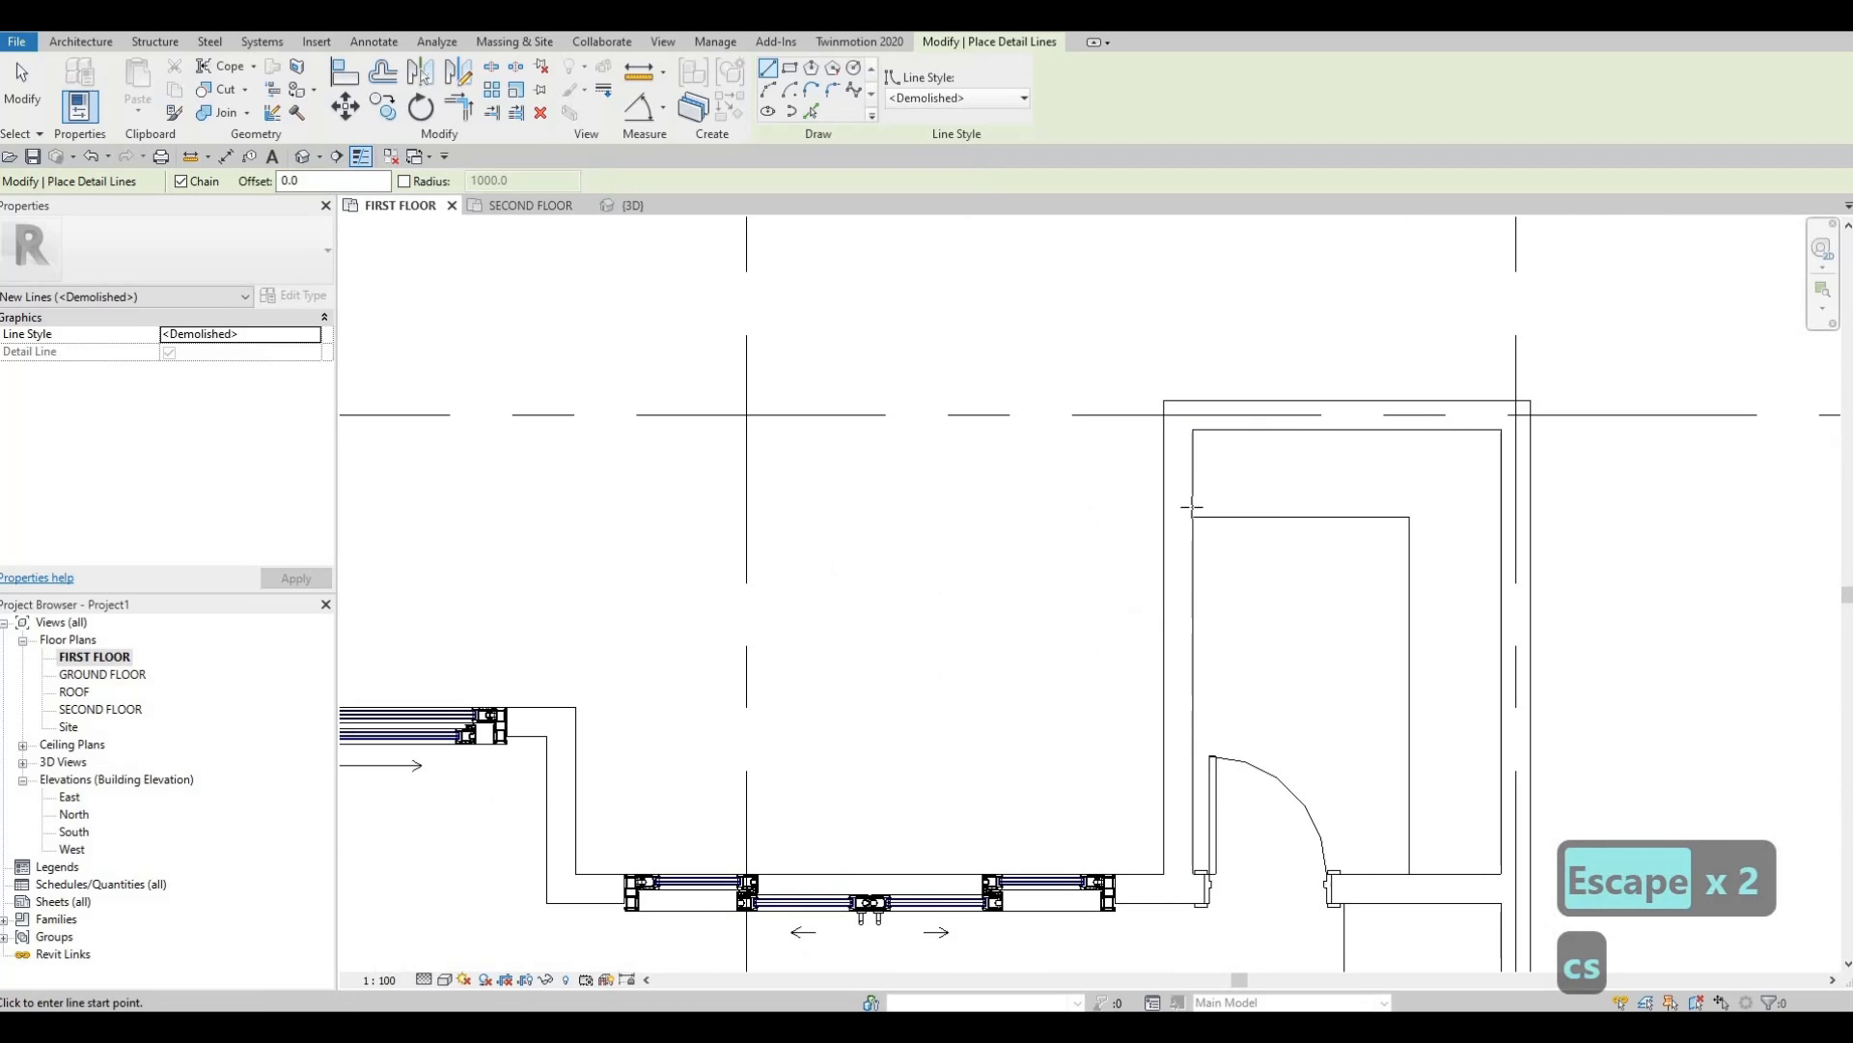
{"action": "left_click", "coordinate": [1193, 504]}
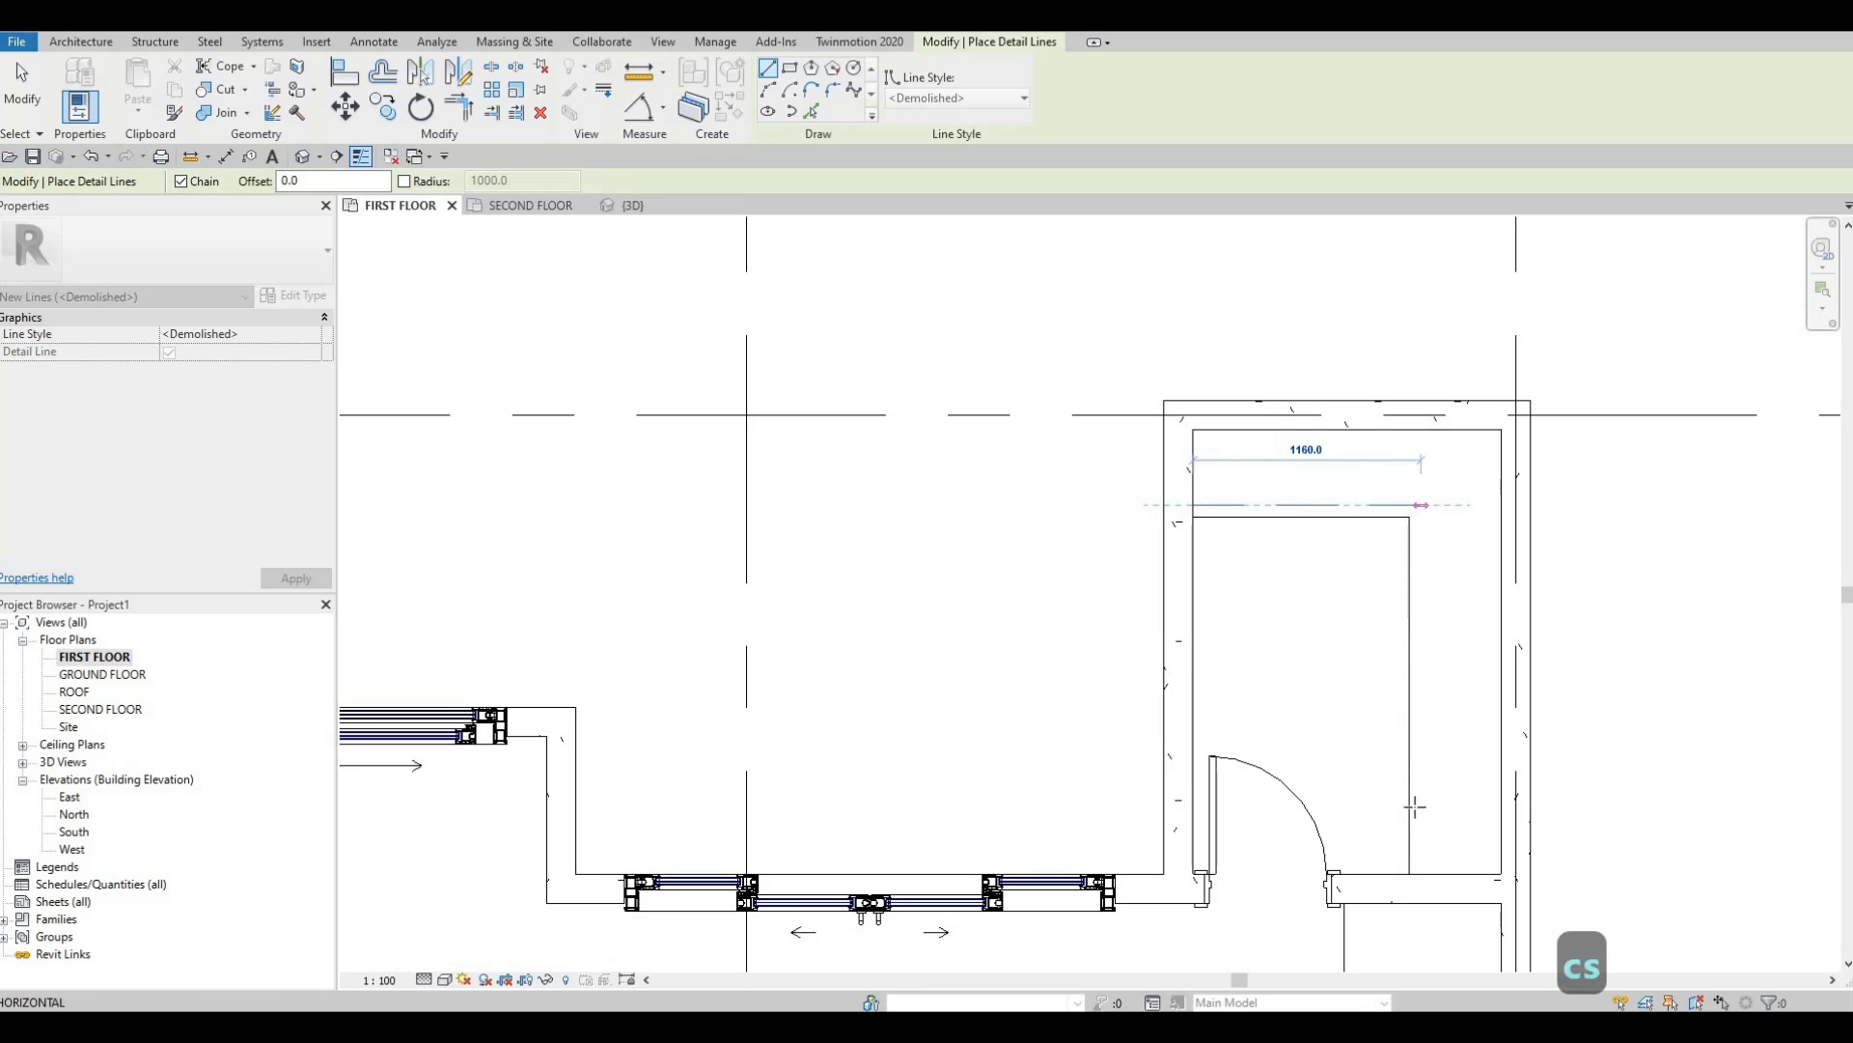
{"action": "left_click", "coordinate": [1421, 504]}
{"action": "left_click", "coordinate": [1421, 874]}
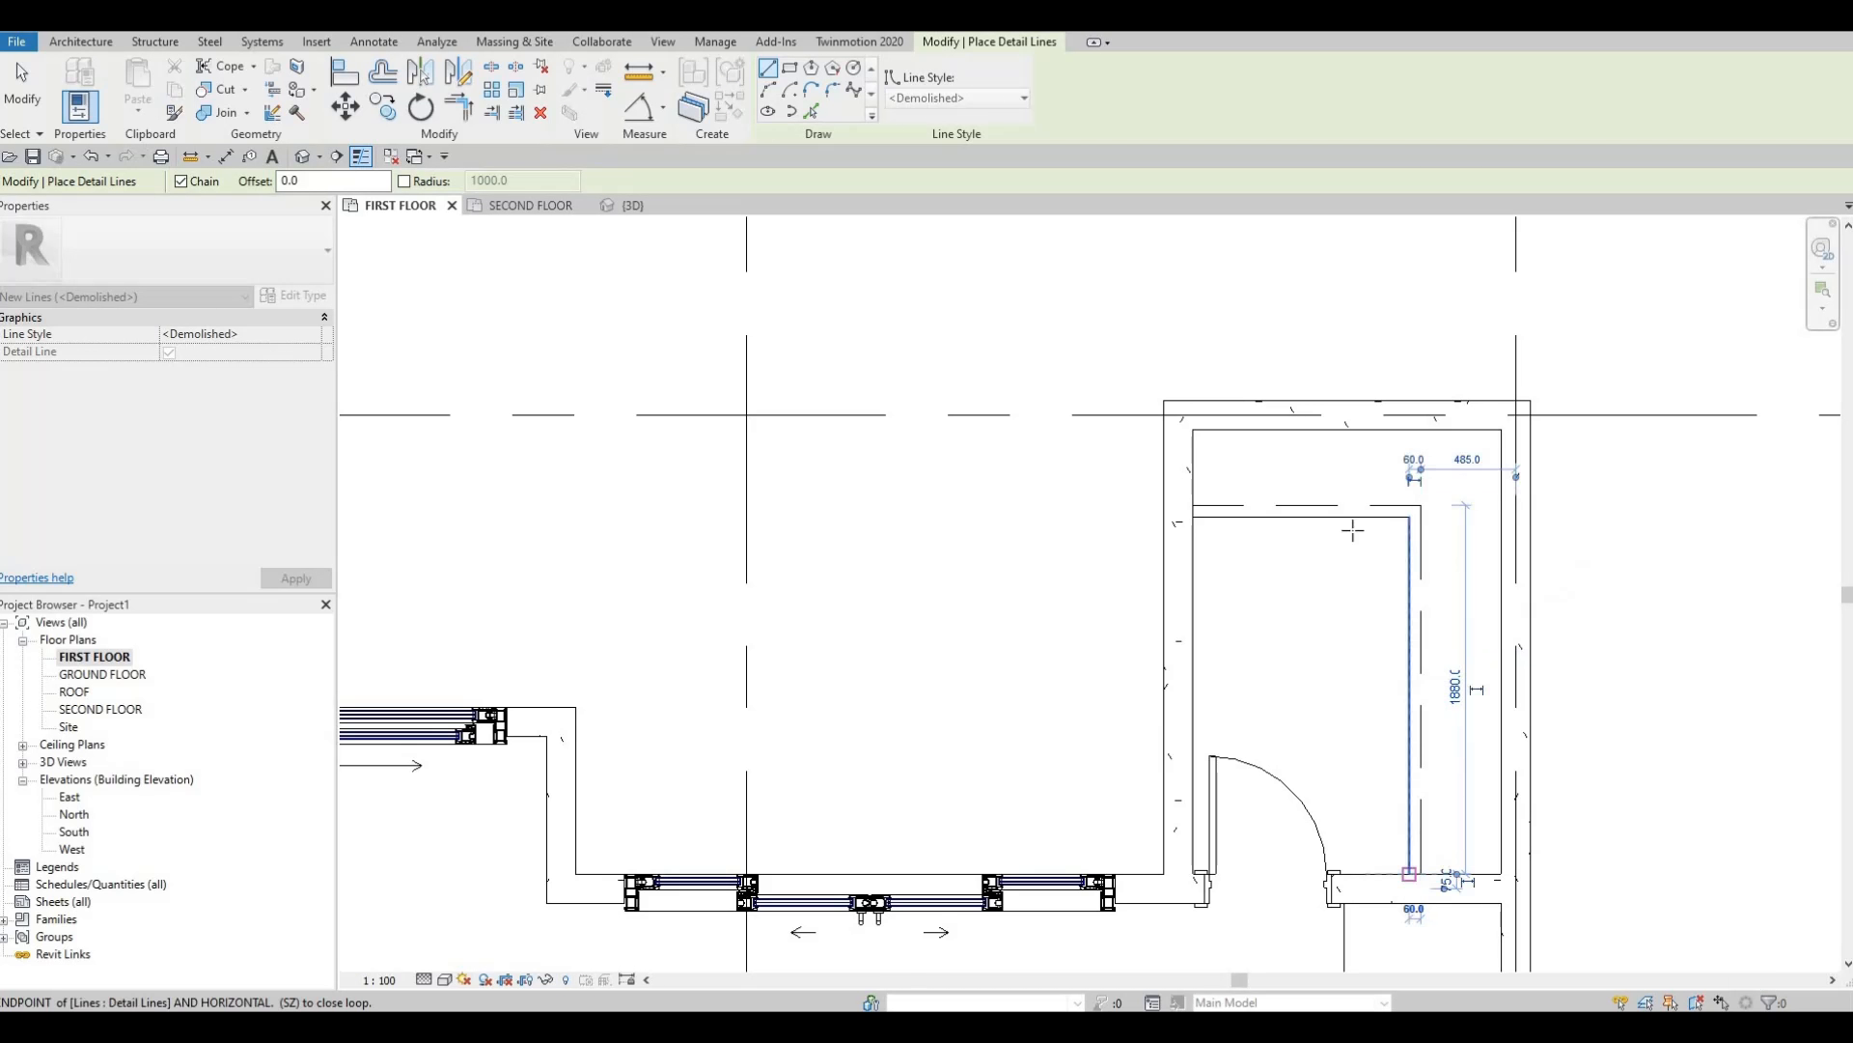
{"action": "key", "text": "Escape"}
{"action": "key", "text": "Escape"}
{"action": "scroll", "coordinate": [1328, 662], "scroll_direction": "down", "scroll_amount": 2}
{"action": "middle_click_drag", "start_coordinate": [1236, 568], "coordinate": [1233, 536]}
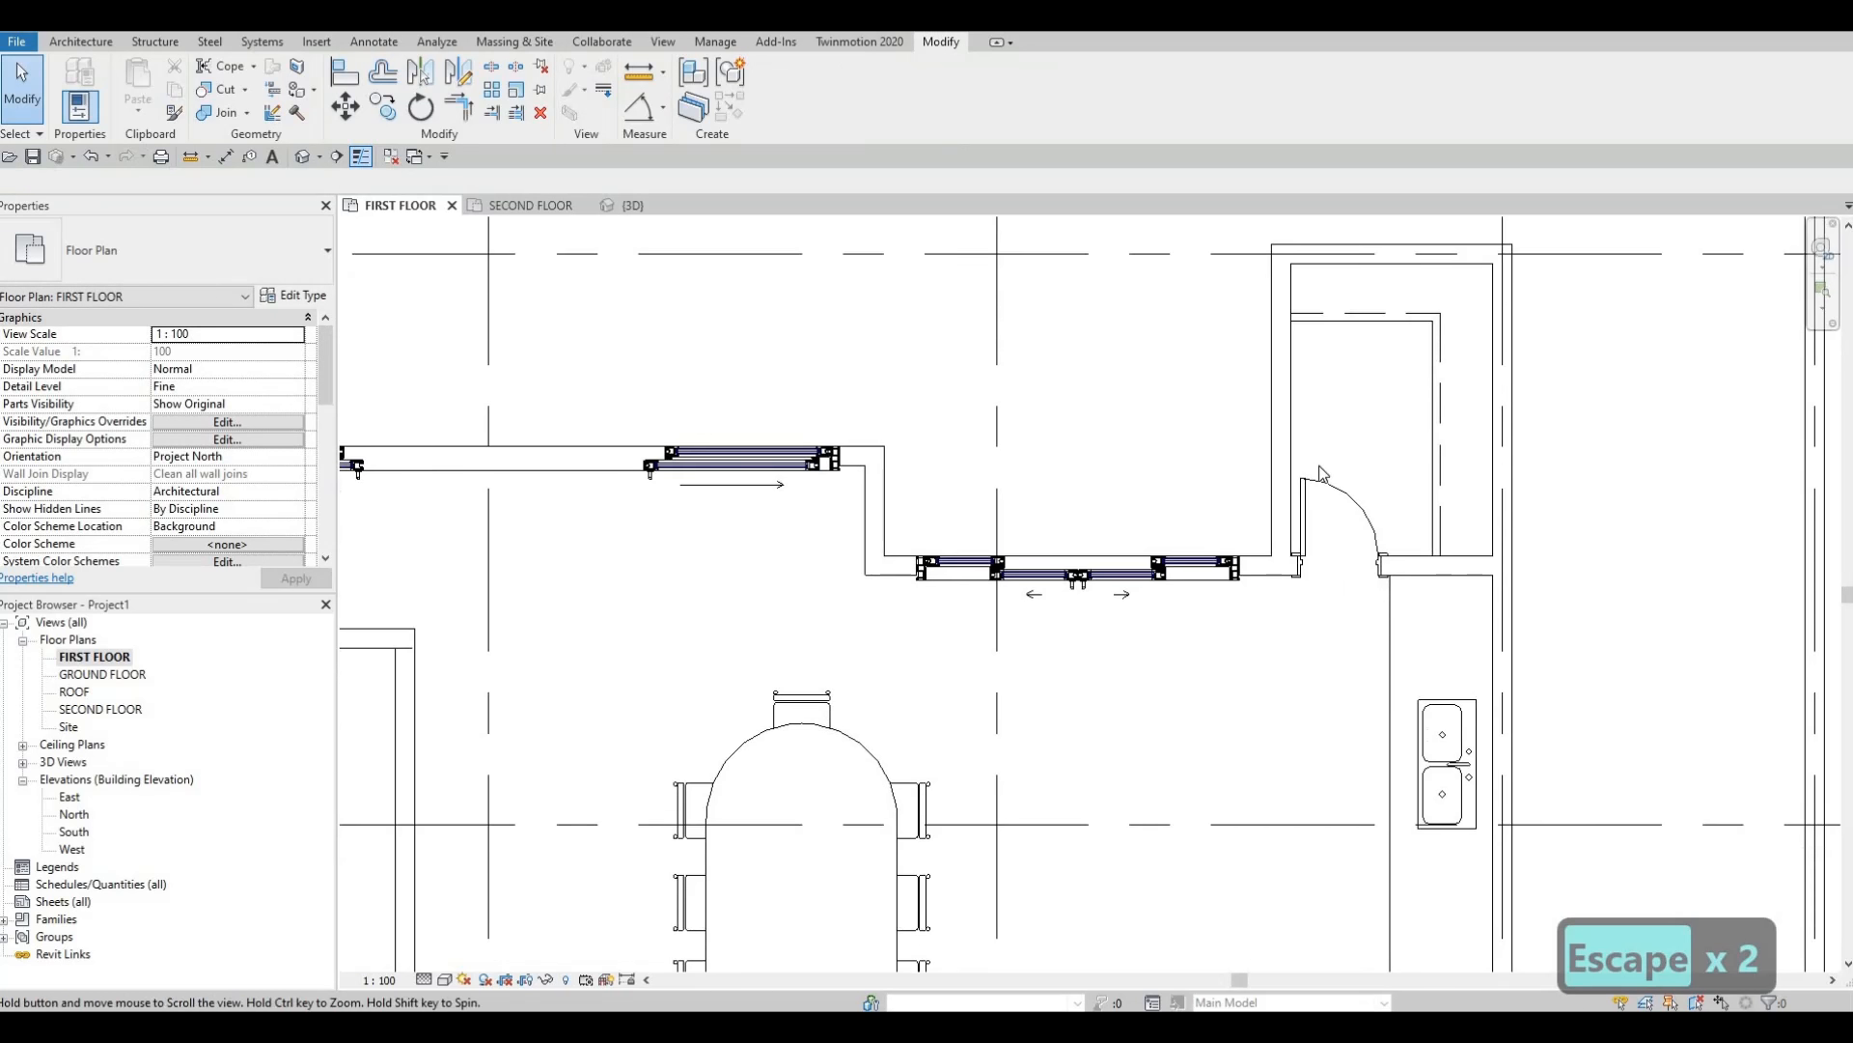
{"action": "scroll", "coordinate": [1315, 484], "scroll_direction": "down", "scroll_amount": 1}
{"action": "middle_click_drag", "start_coordinate": [1358, 304], "coordinate": [1339, 245]}
{"action": "scroll", "coordinate": [1339, 245], "scroll_direction": "down", "scroll_amount": 1}
{"action": "middle_click_drag", "start_coordinate": [1310, 349], "coordinate": [1275, 439]}
{"action": "middle_click_drag", "start_coordinate": [1299, 697], "coordinate": [1301, 622]}
Open Insert > Load Family and navigate up to the Metric Library.
{"action": "left_click", "coordinate": [1302, 623]}
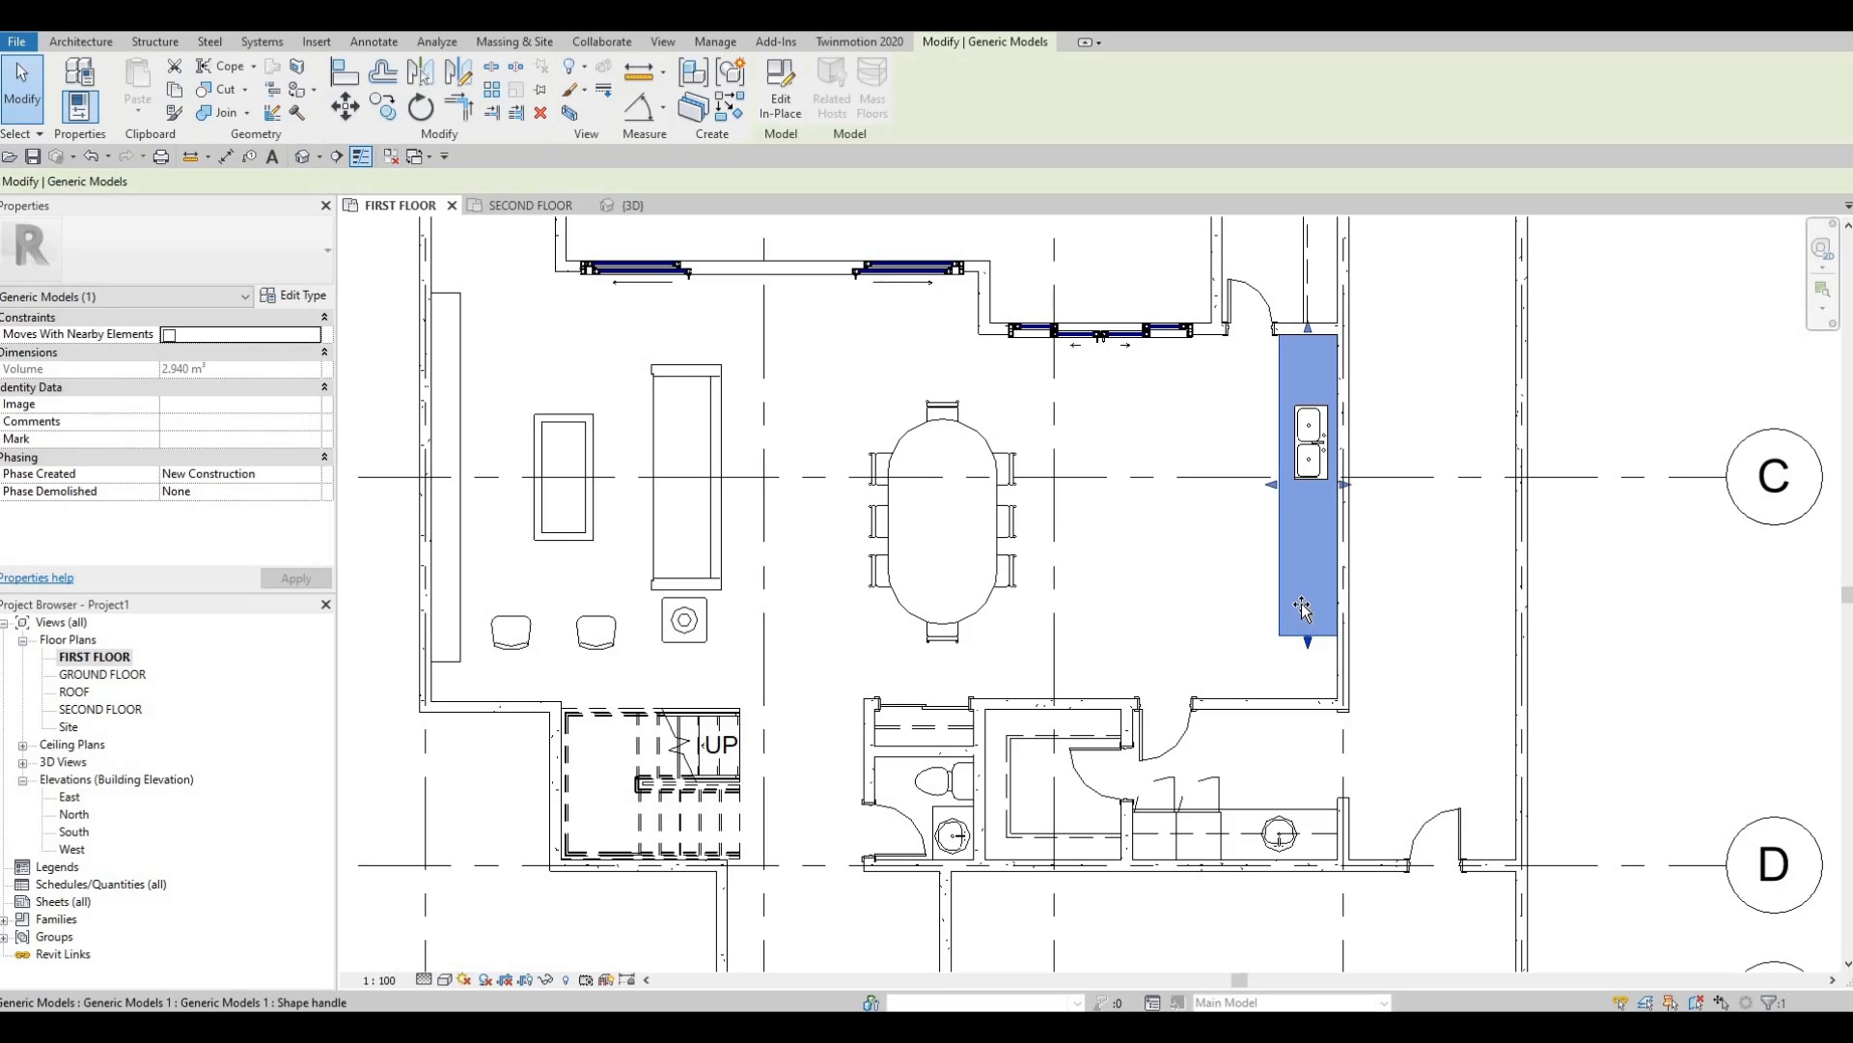
{"action": "key", "text": "Escape"}
{"action": "middle_click_drag", "start_coordinate": [1255, 482], "coordinate": [1255, 577]}
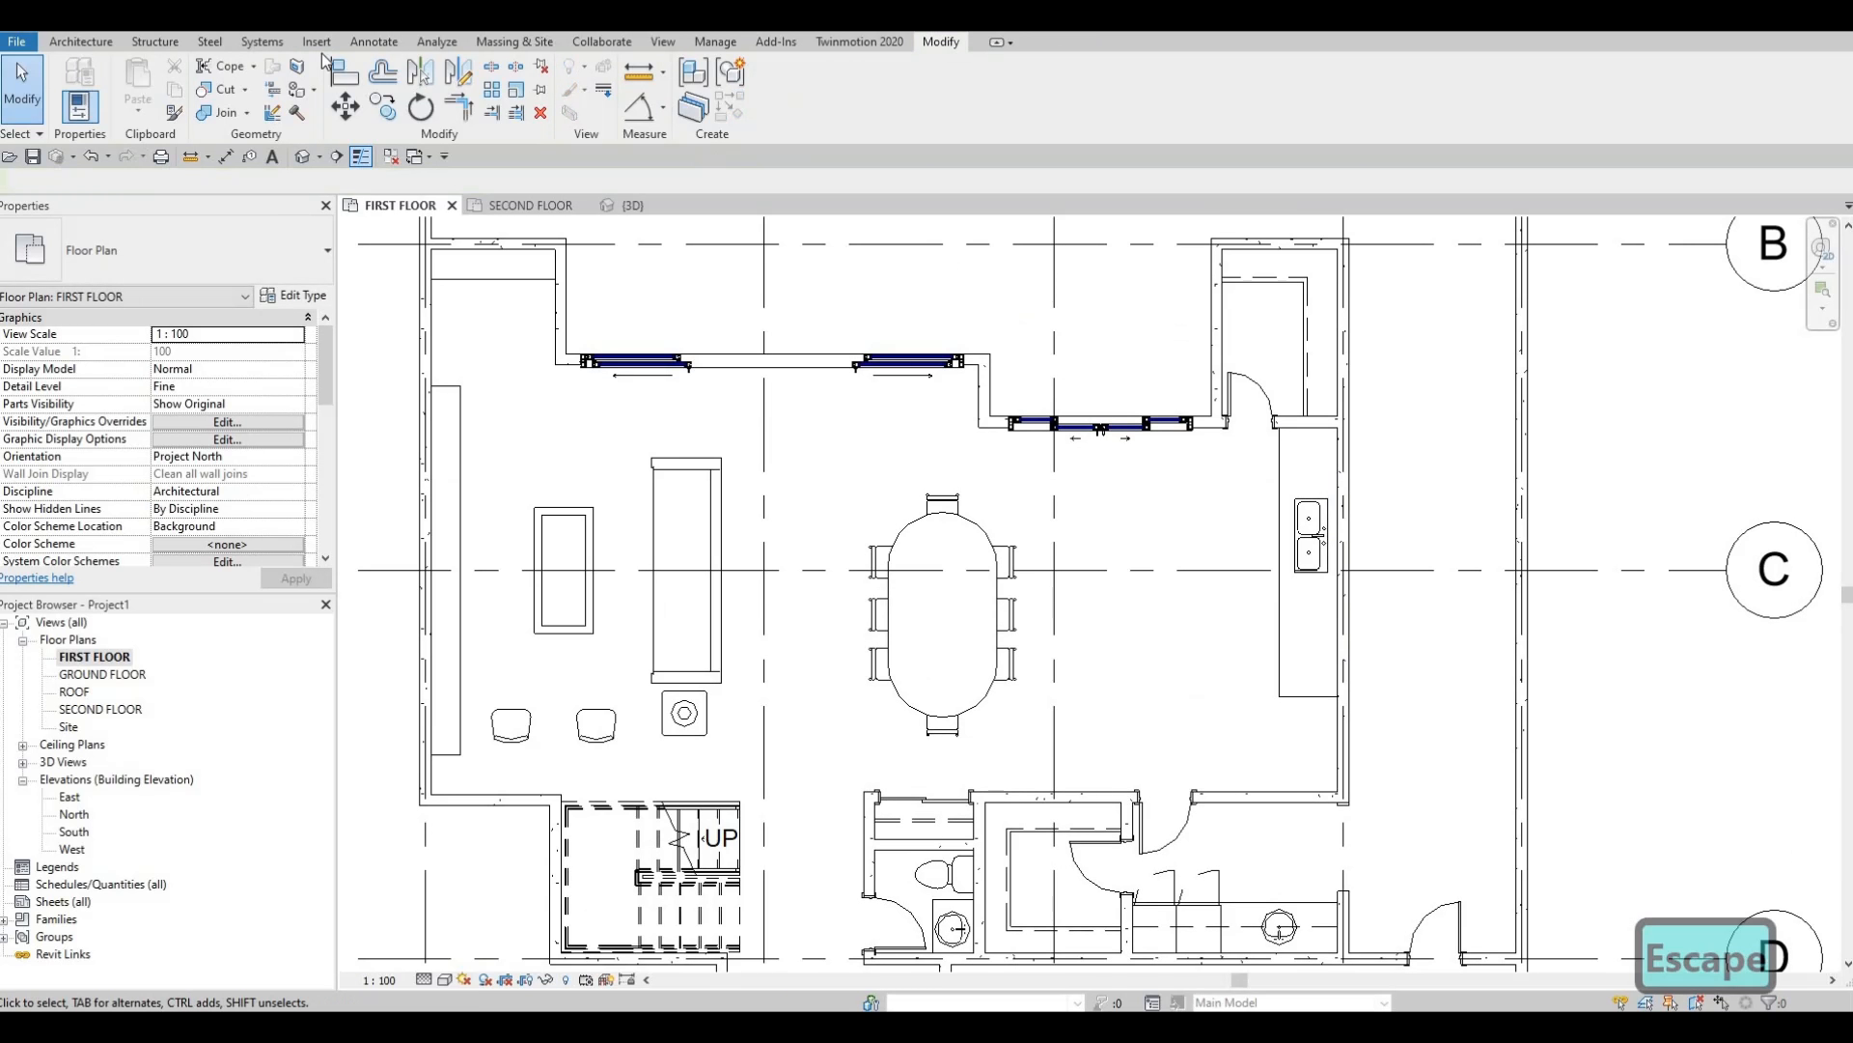
{"action": "left_click", "coordinate": [323, 42]}
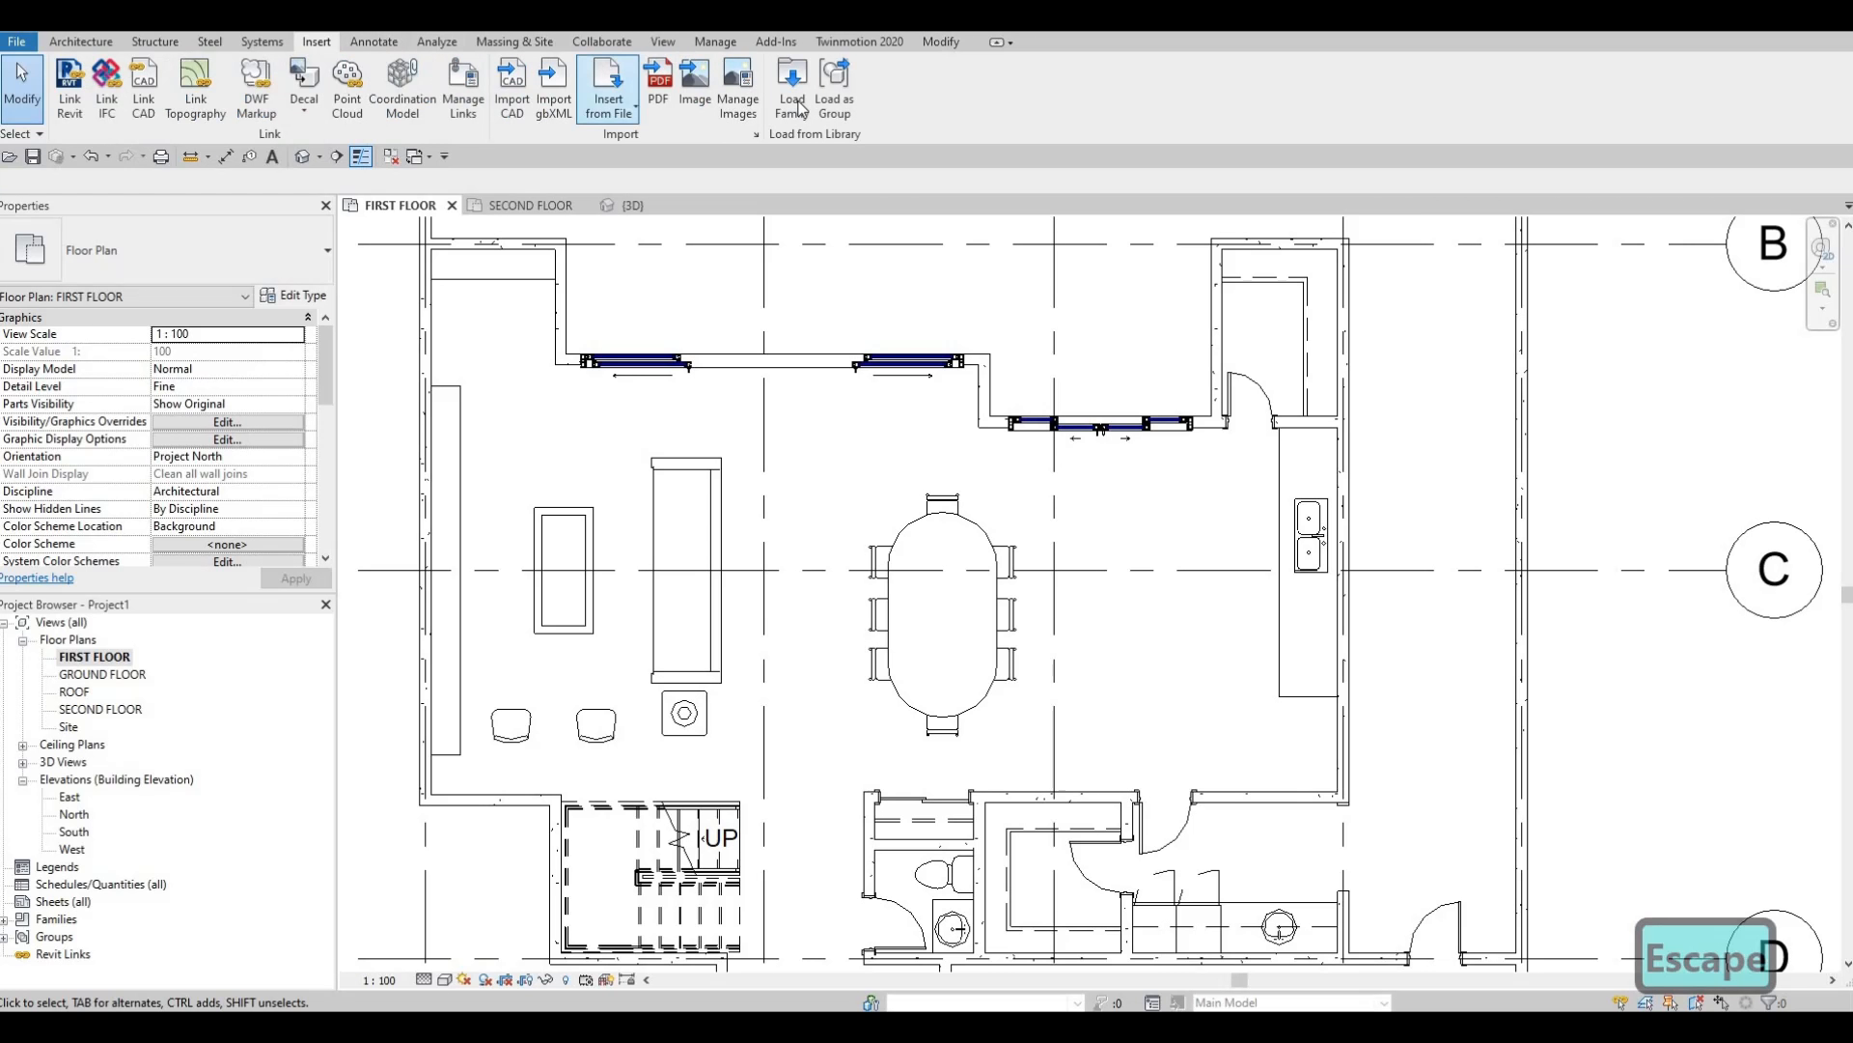
{"action": "left_click", "coordinate": [793, 101]}
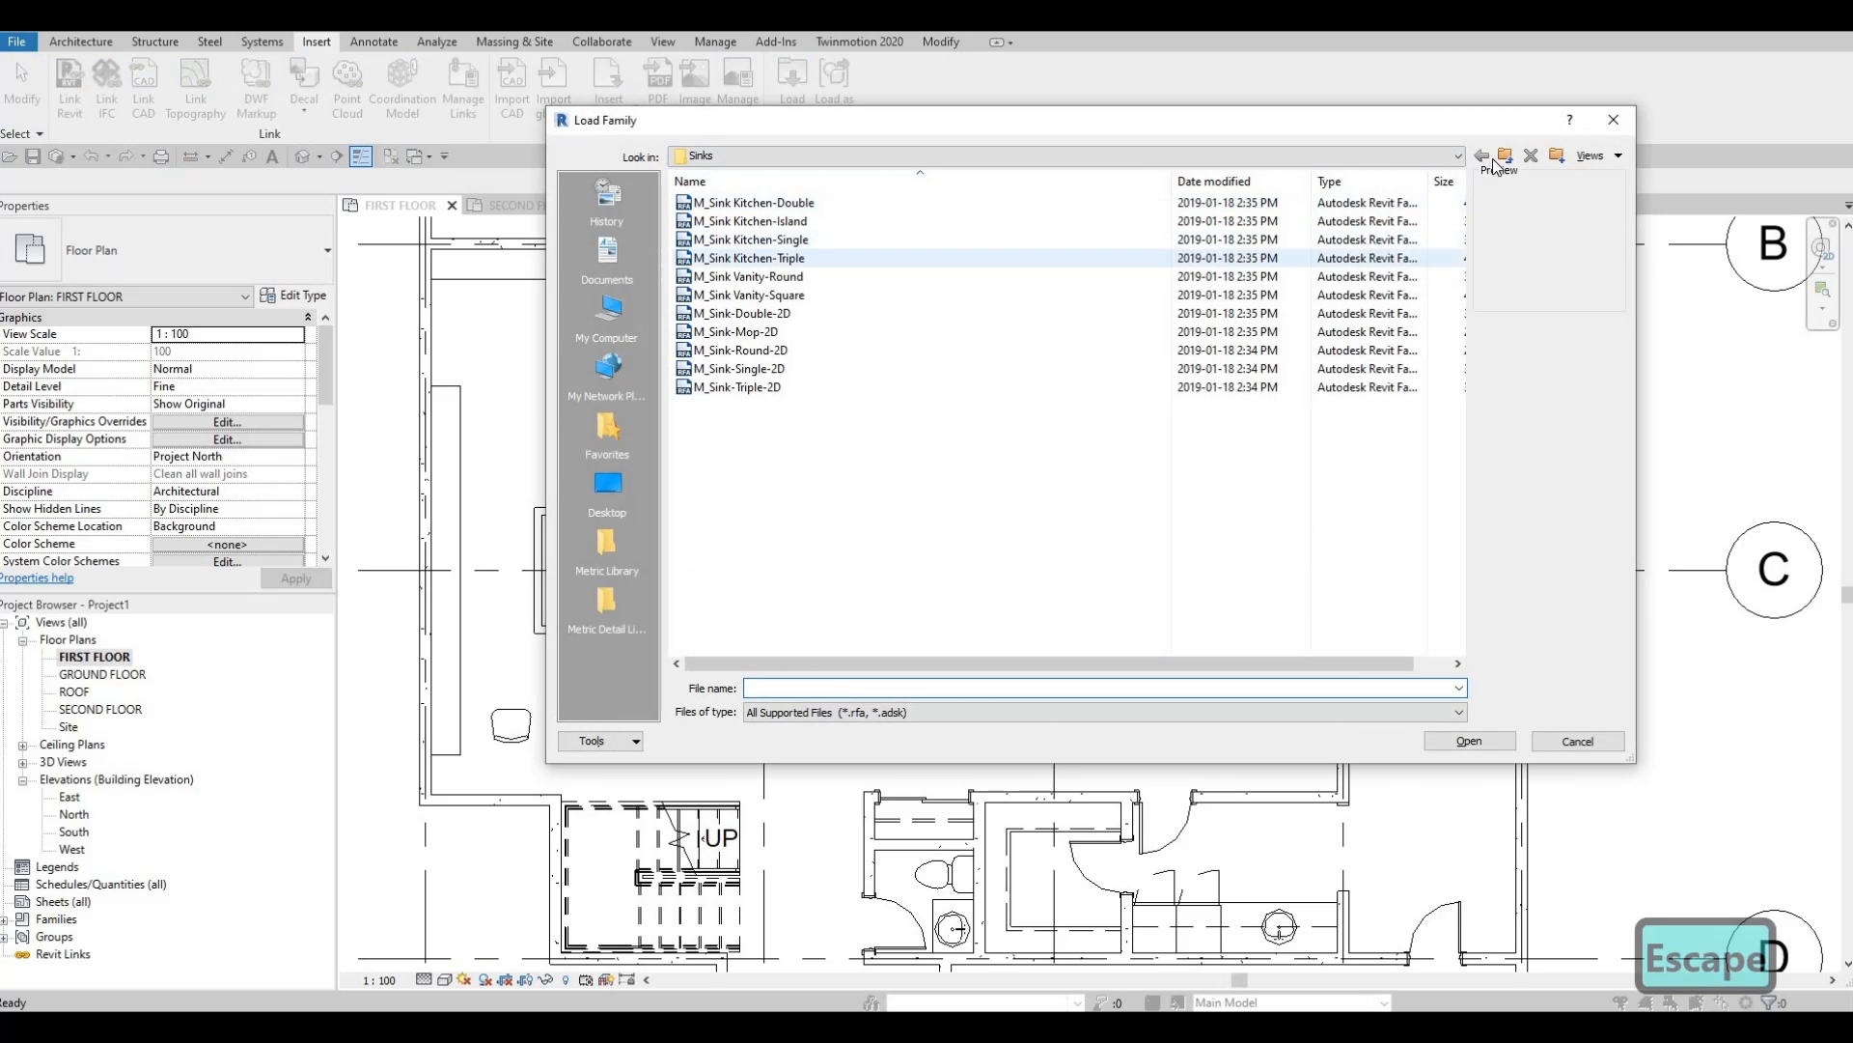
{"action": "left_click", "coordinate": [1506, 158]}
{"action": "left_click", "coordinate": [1507, 158]}
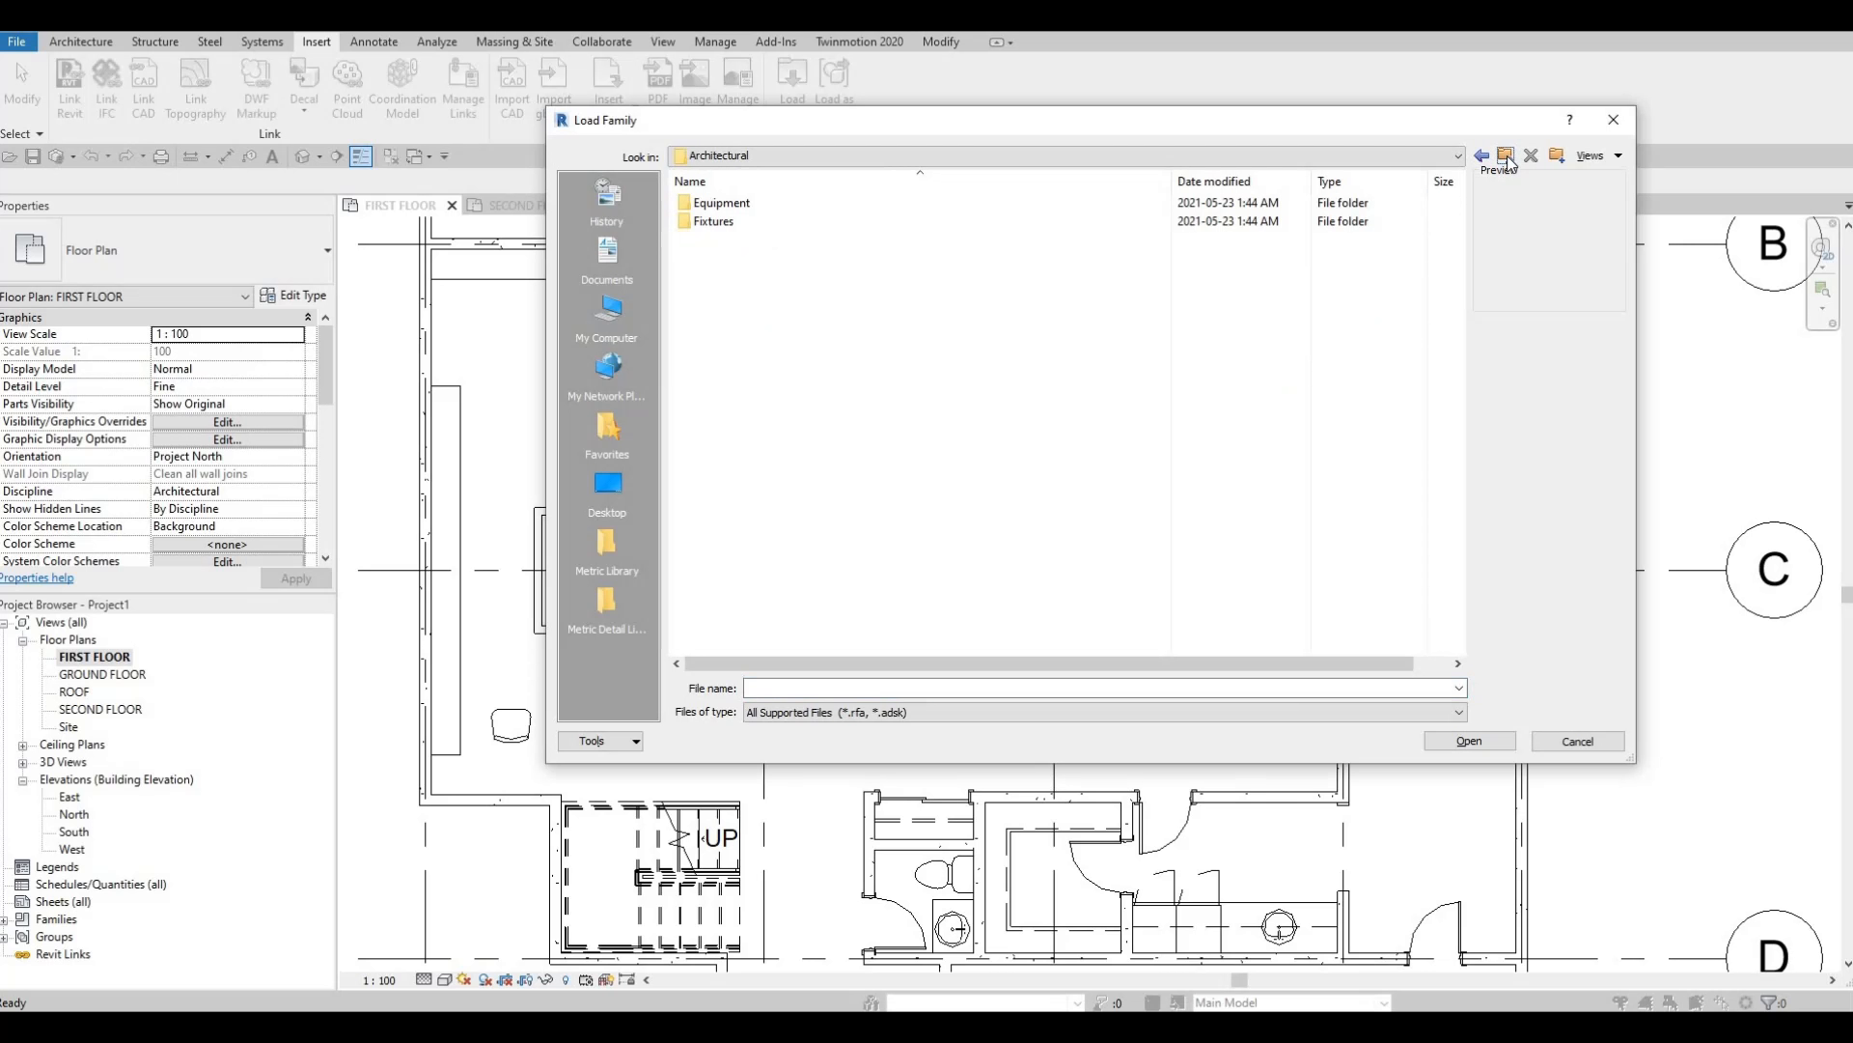
{"action": "left_click", "coordinate": [607, 545]}
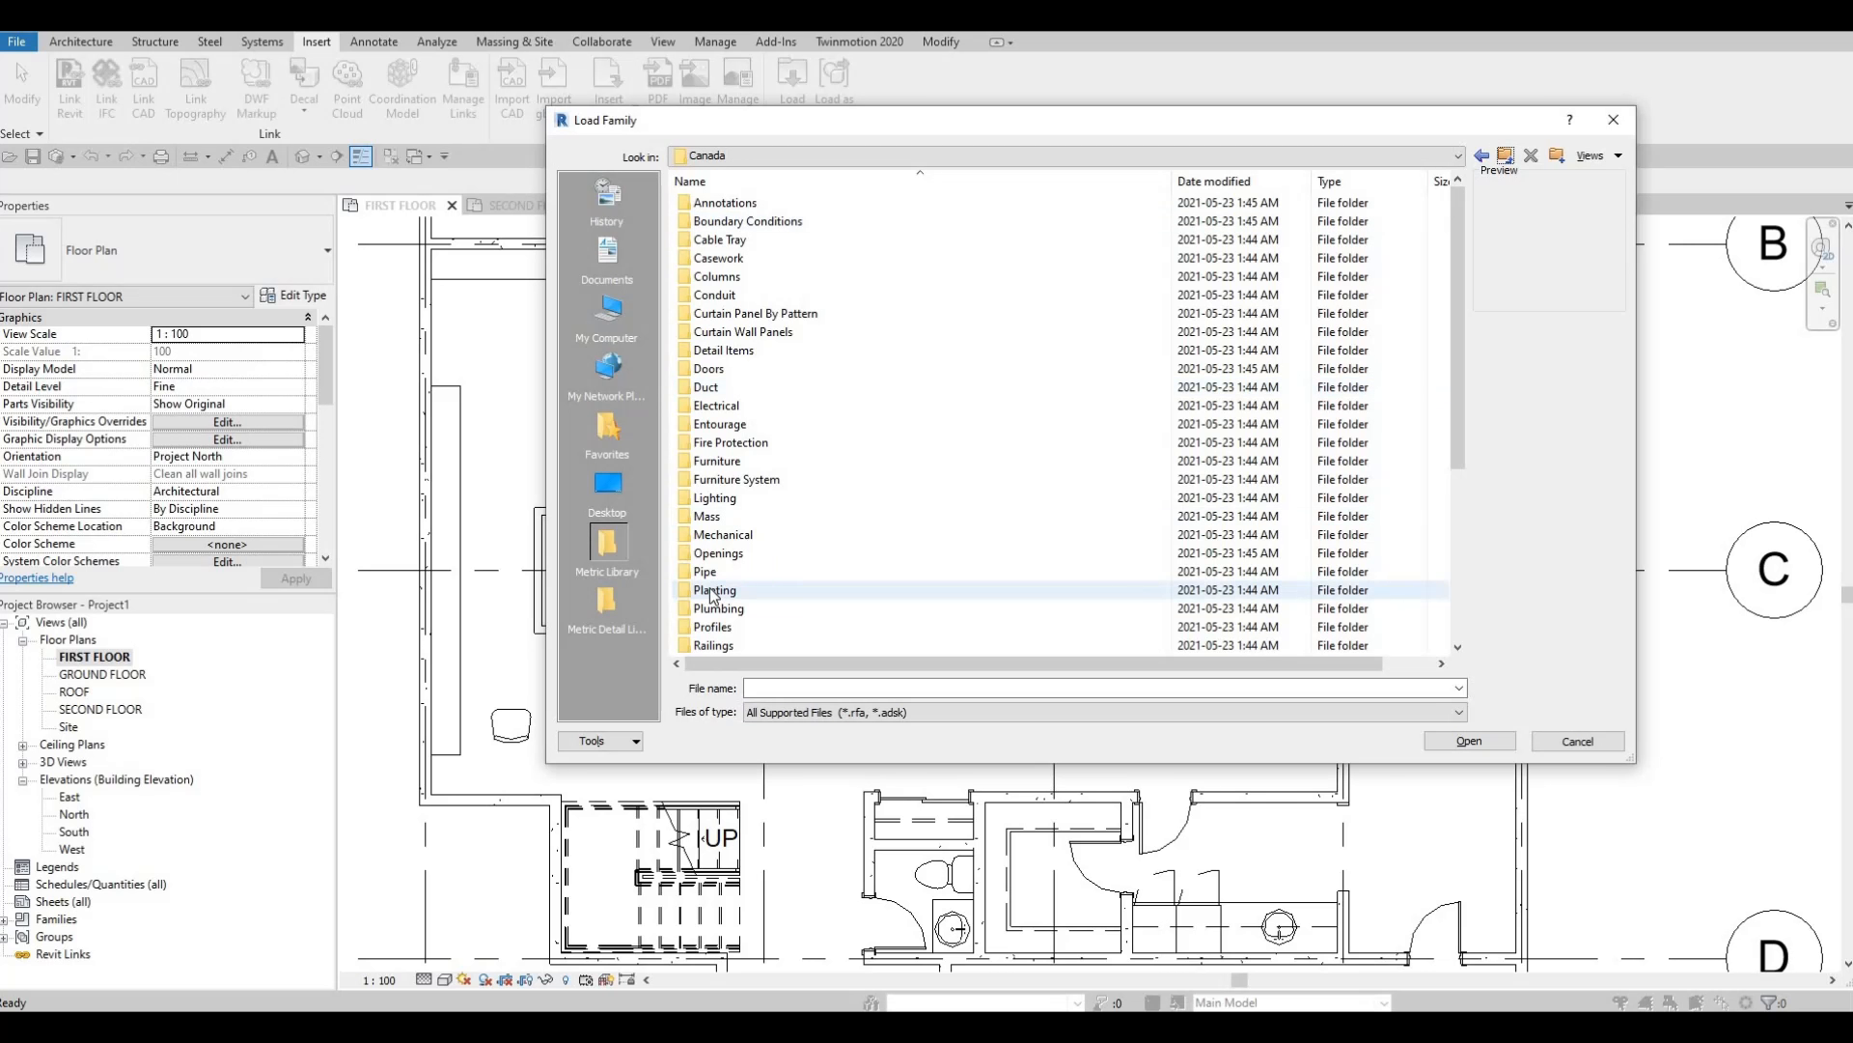
Load M_Refrigerator-Side-by-Side-with_Ice_and_Water_Dispenser from Specialty Equipment > Domestic > Mid-Range.
{"action": "scroll", "coordinate": [802, 547], "scroll_direction": "down", "scroll_amount": 3}
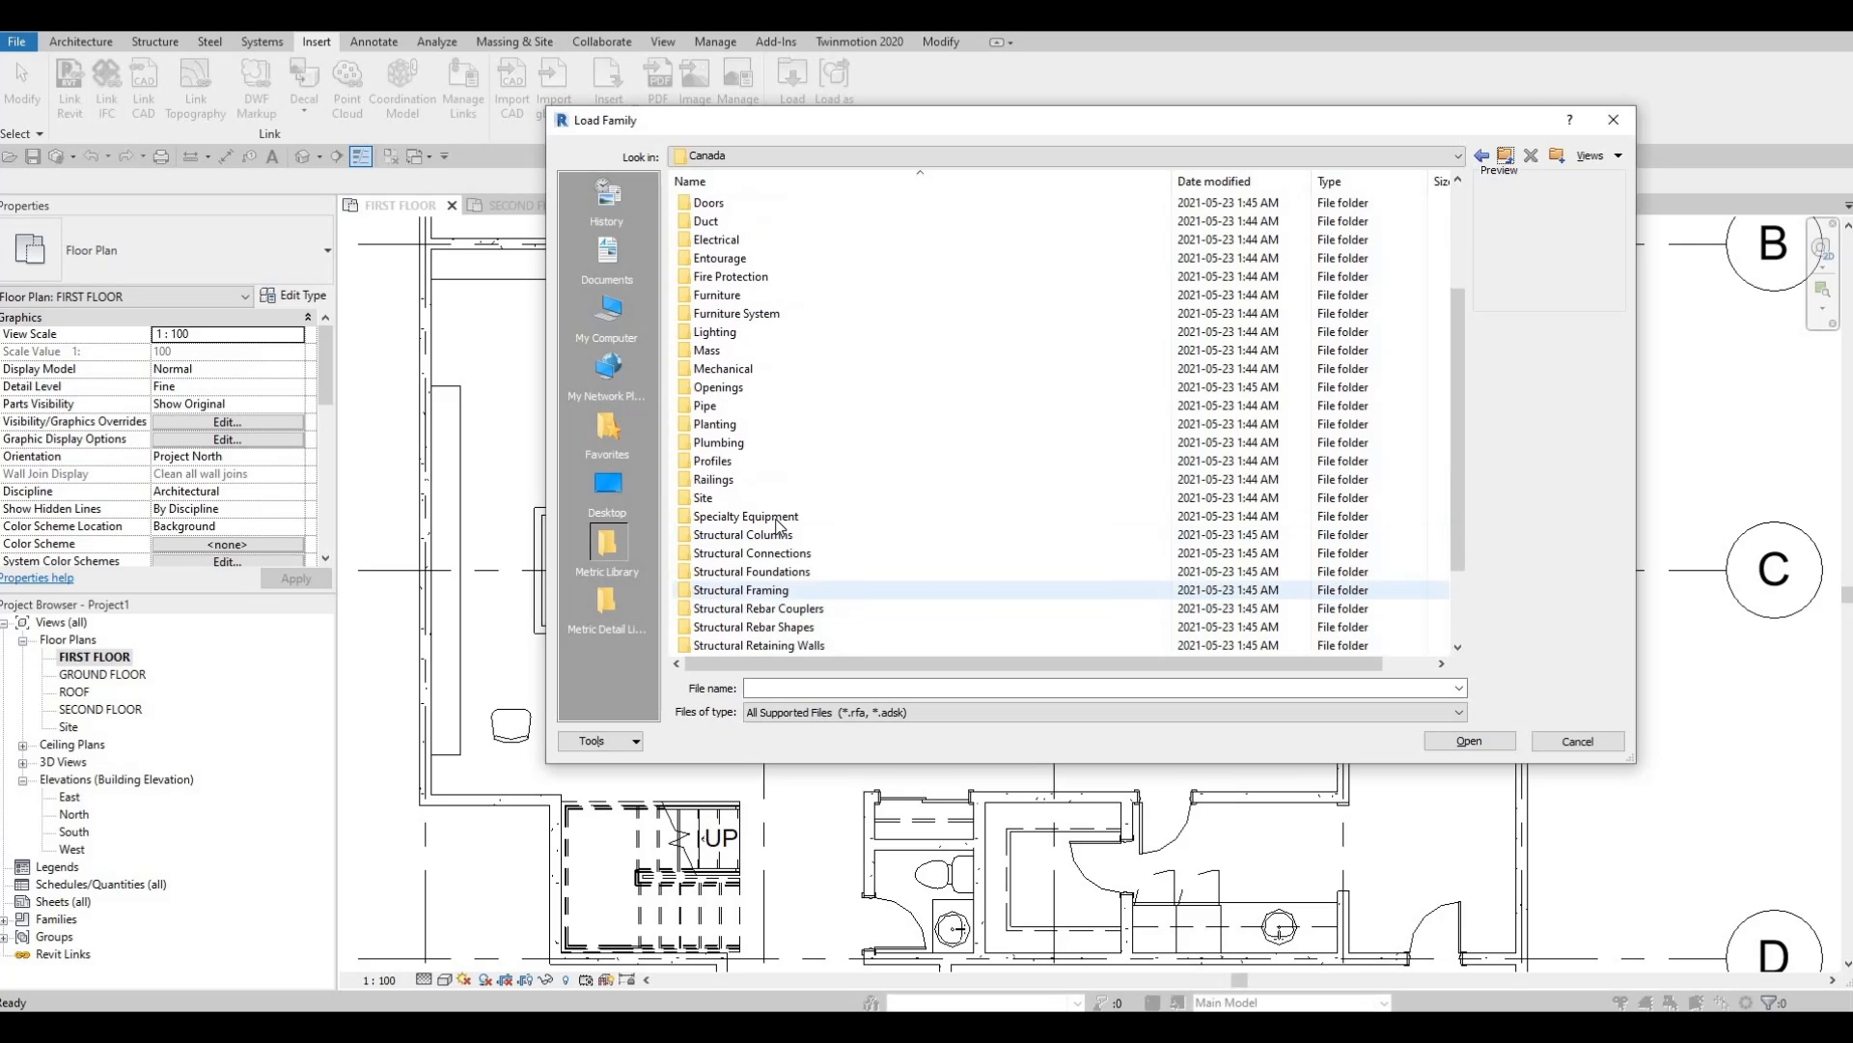
{"action": "double_click", "coordinate": [815, 517]}
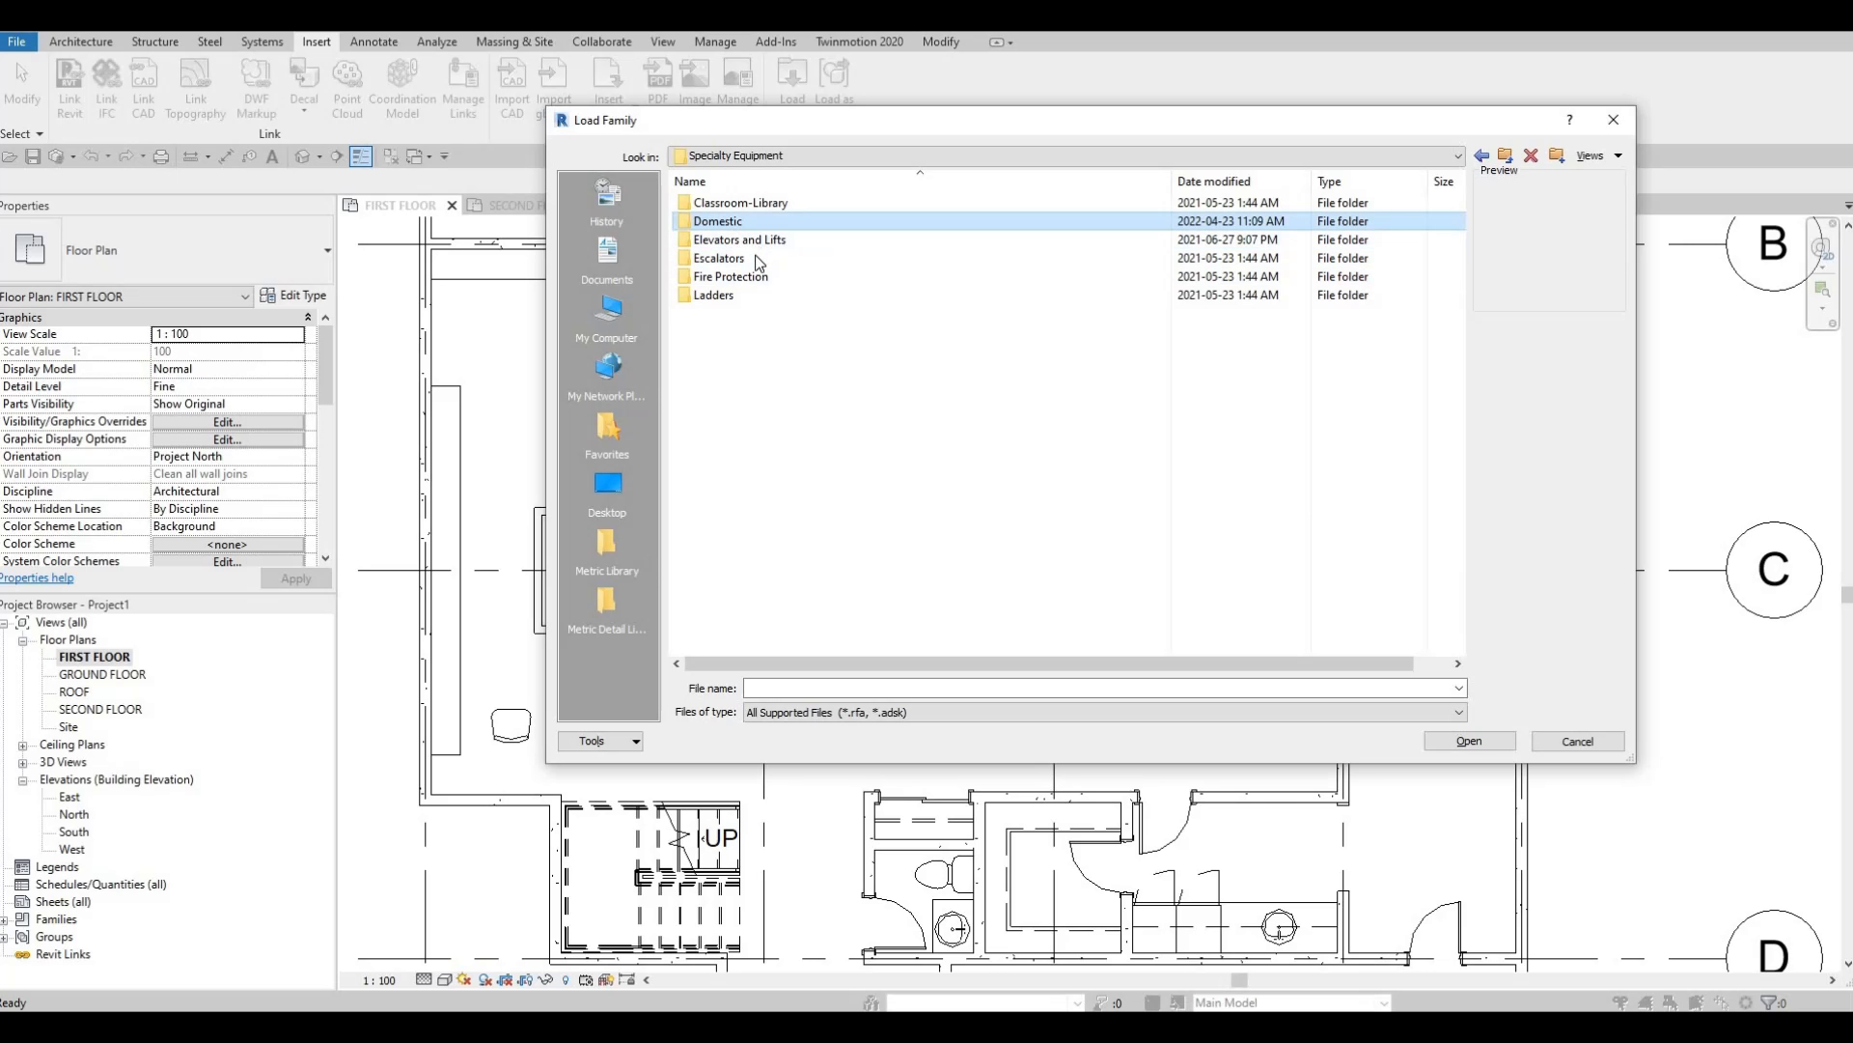
{"action": "double_click", "coordinate": [735, 223]}
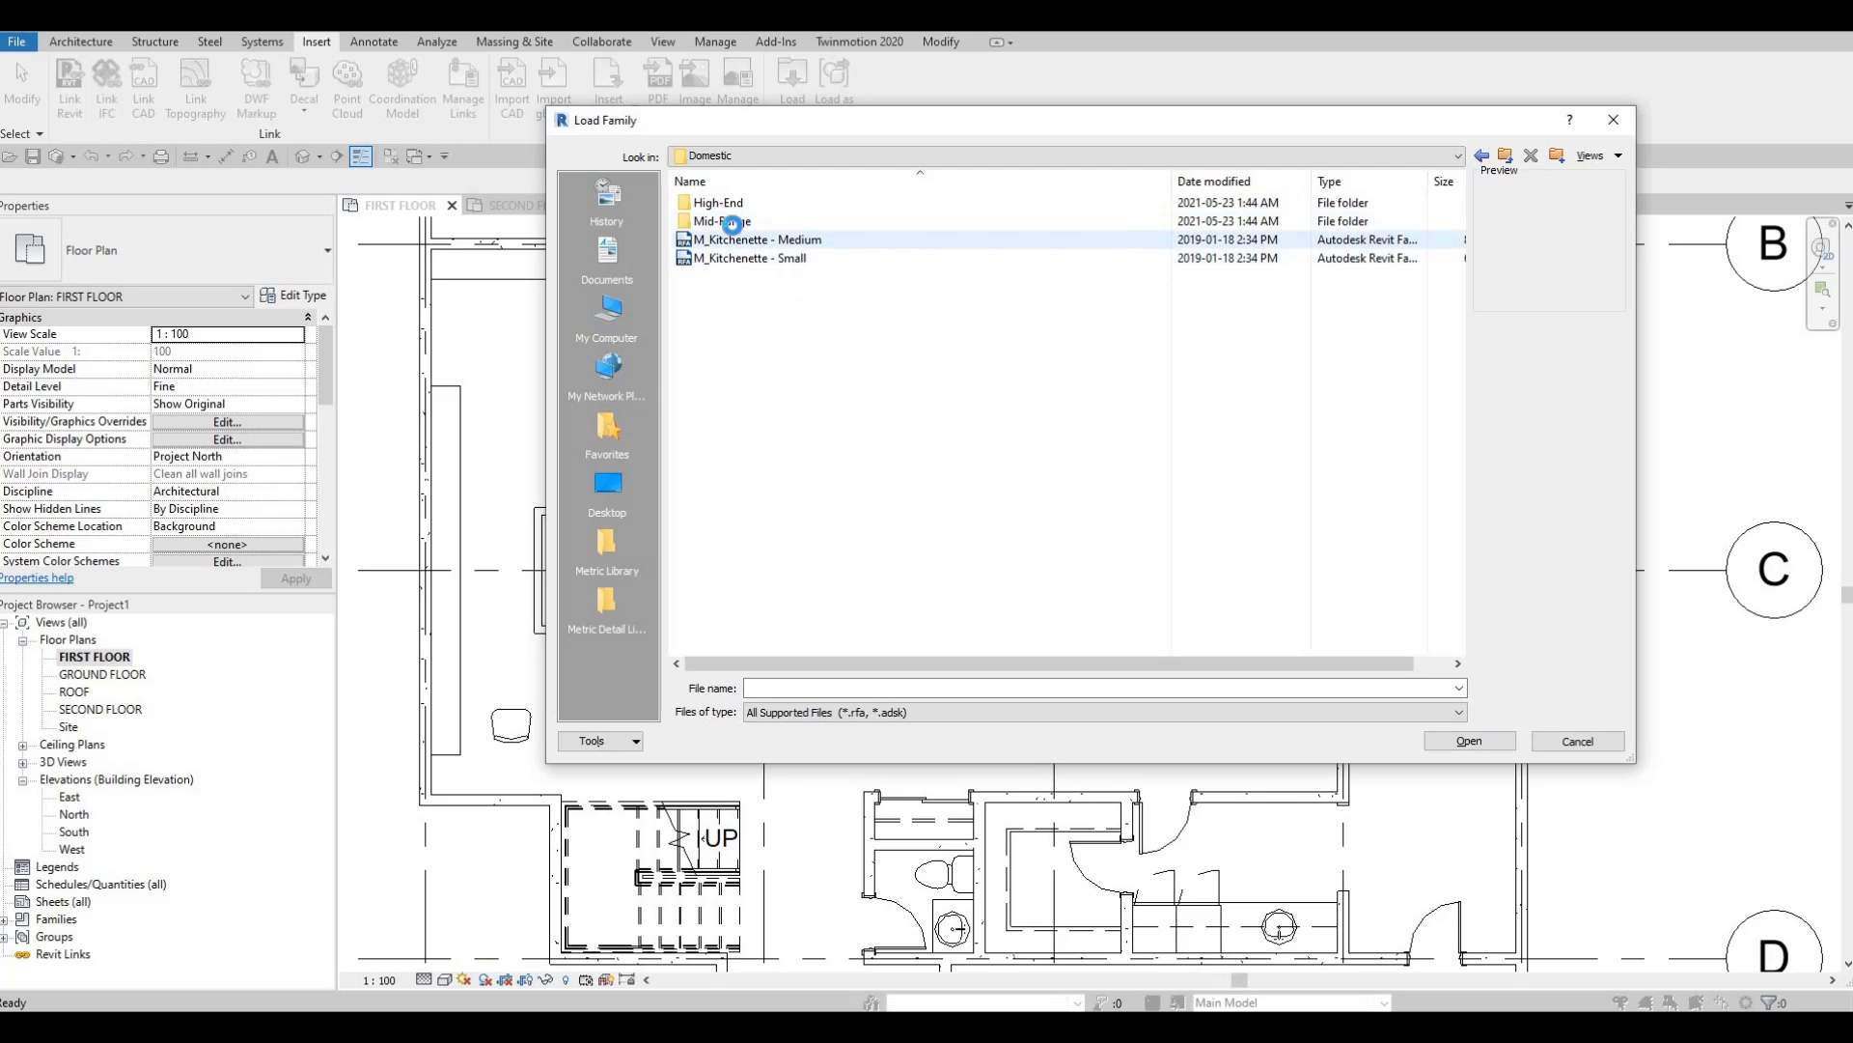
{"action": "double_click", "coordinate": [729, 222]}
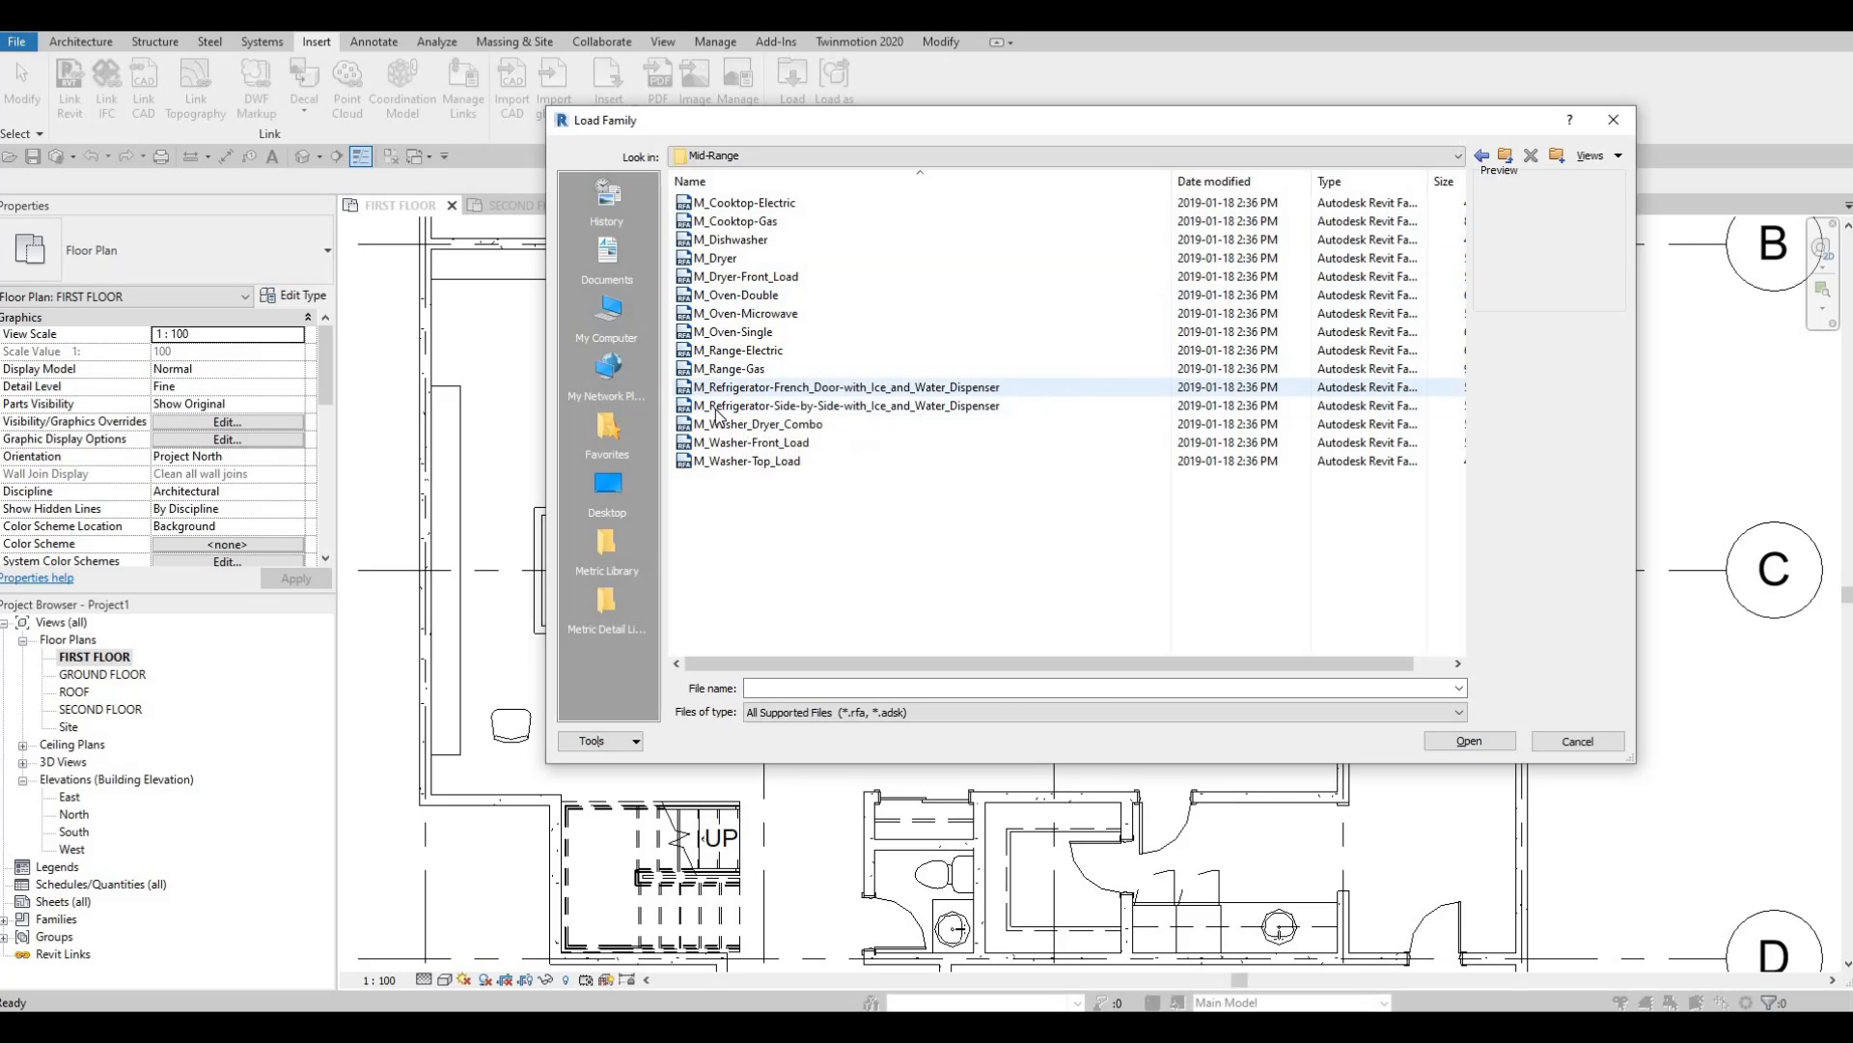
{"action": "left_click", "coordinate": [731, 388]}
{"action": "left_click", "coordinate": [712, 408]}
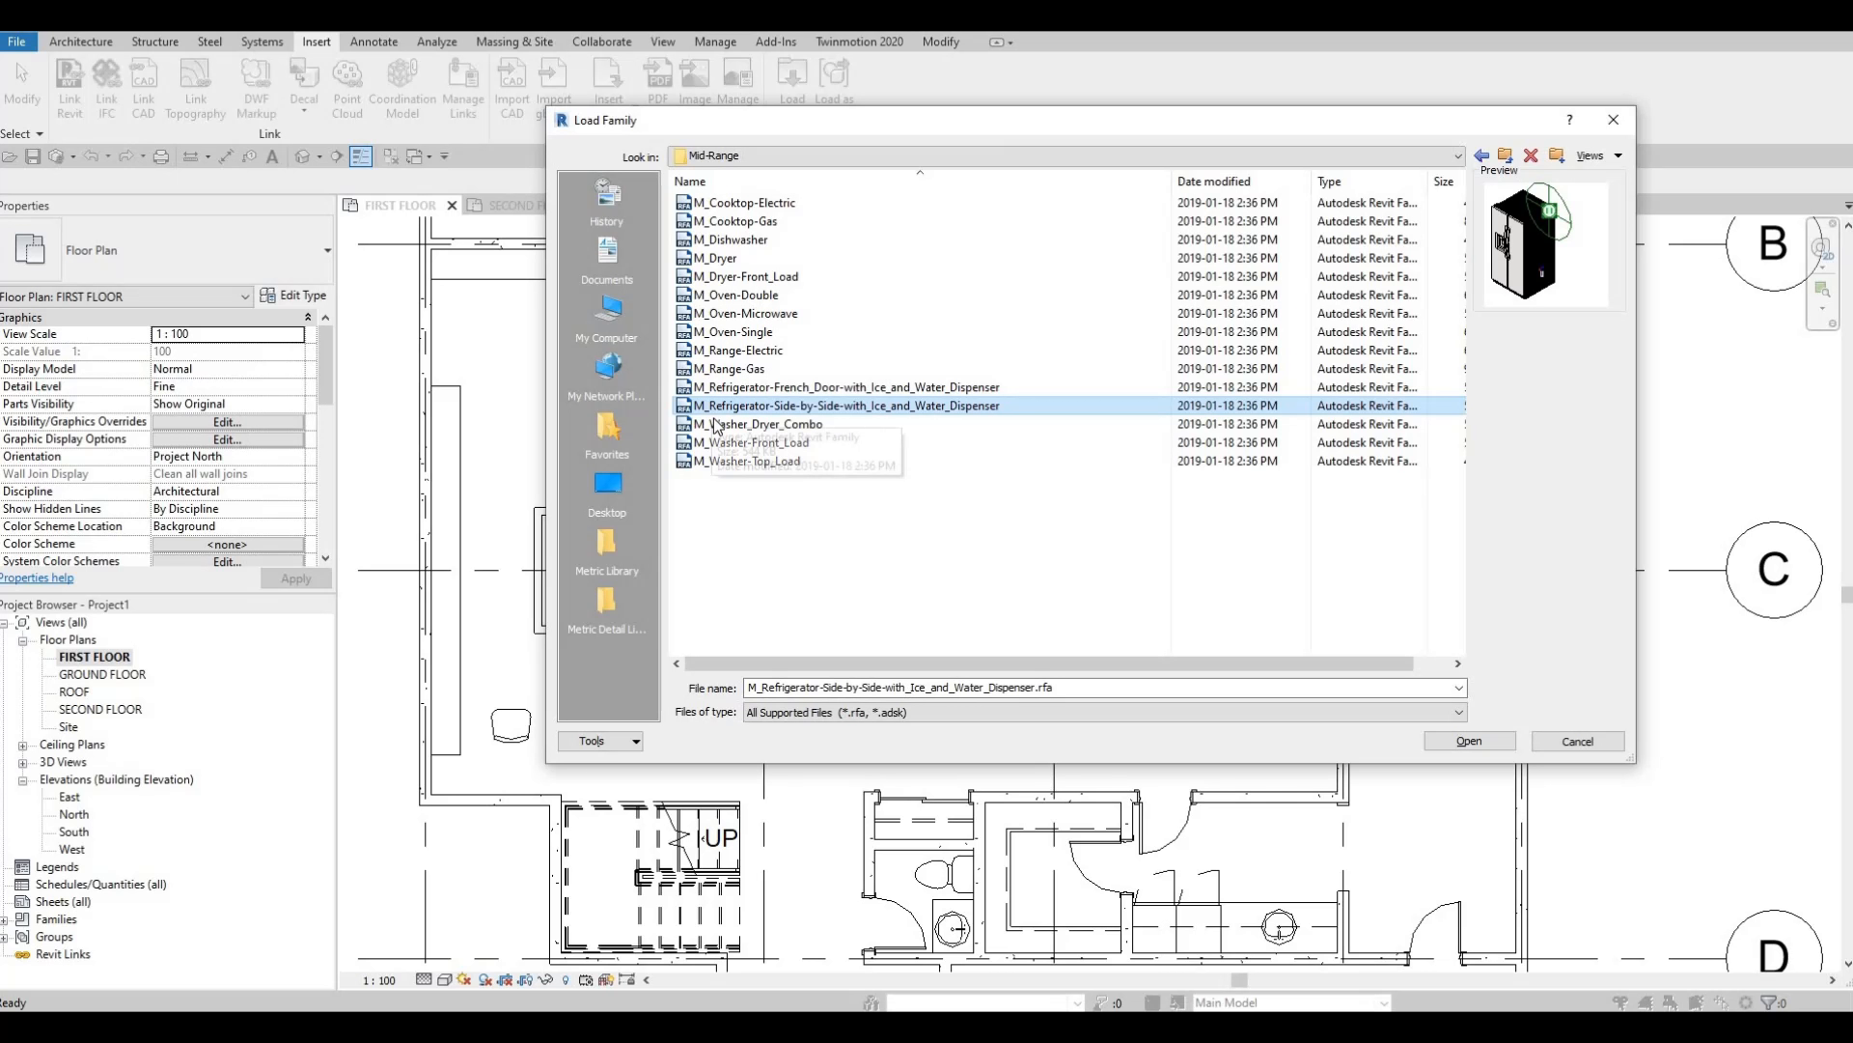
{"action": "key", "text": "Return"}
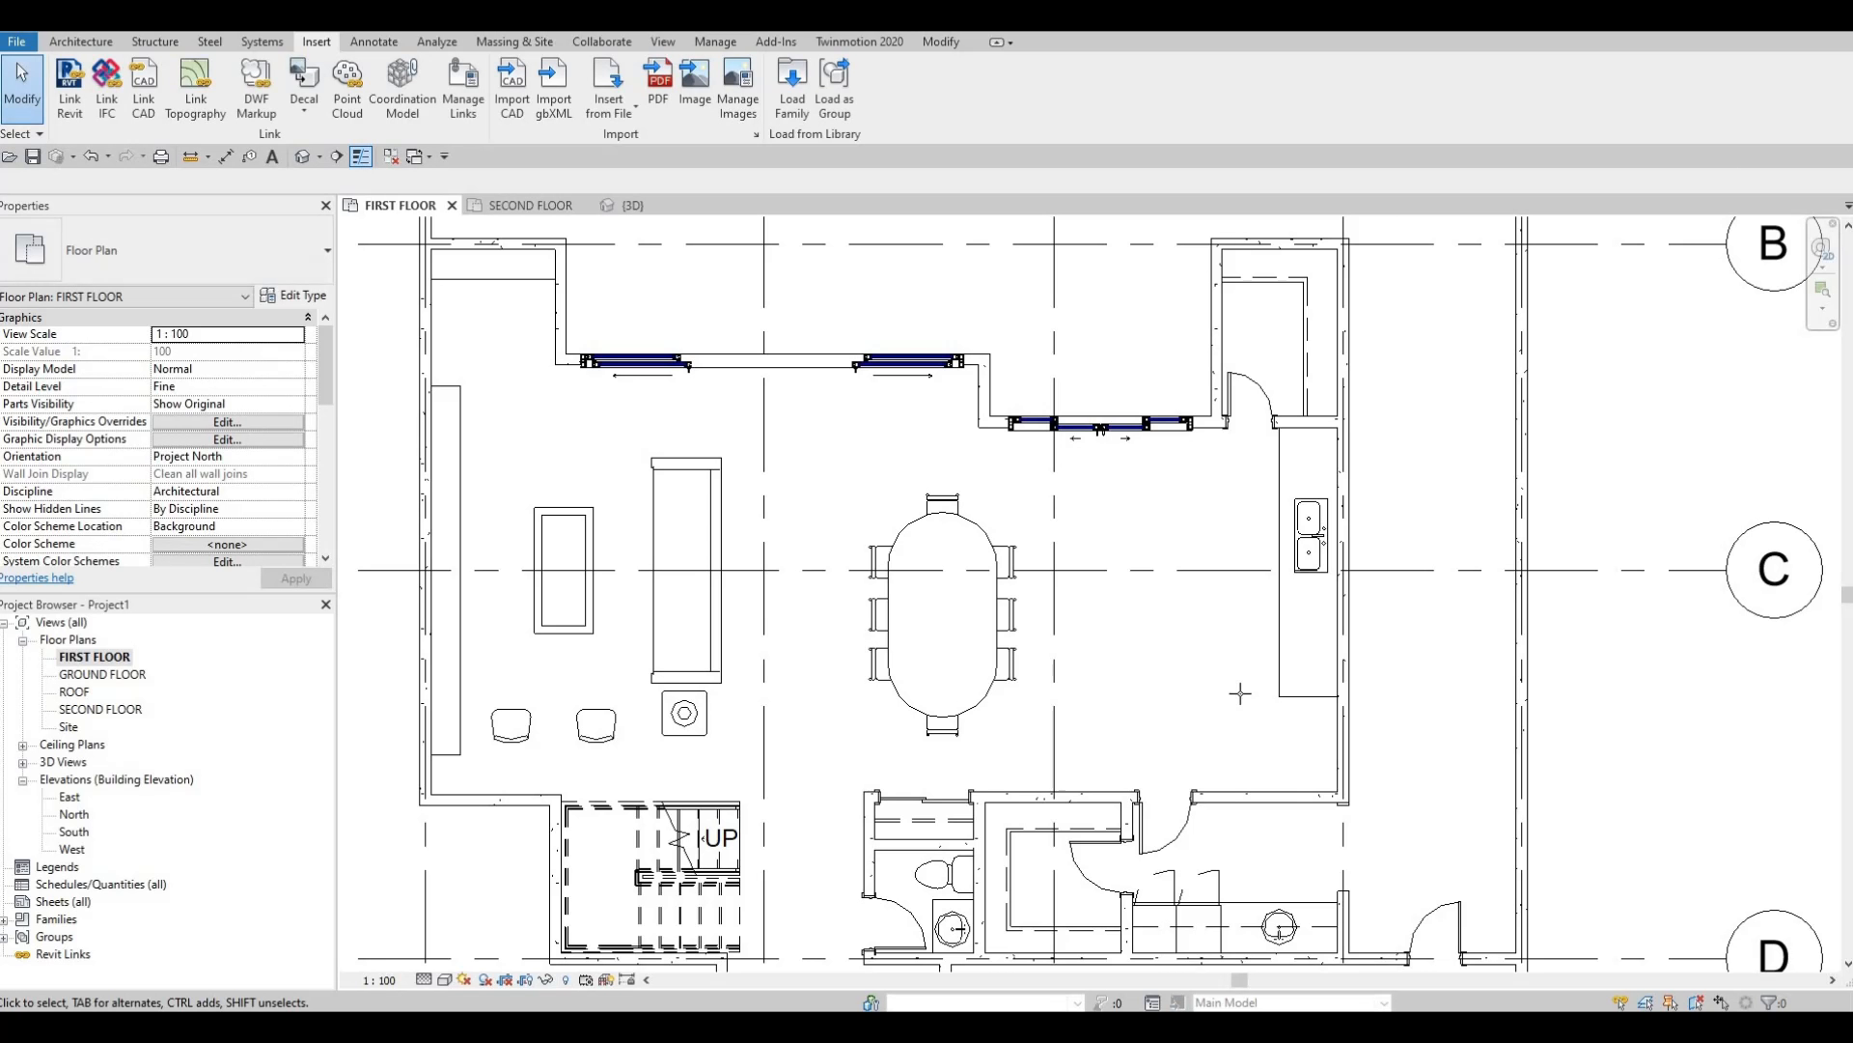
Place the refrigerator (CM), rotated to face the kitchen, below the counter against the wall.
{"action": "key", "text": "c"}
{"action": "key", "text": "m"}
{"action": "key", "text": "space"}
{"action": "key", "text": "space"}
{"action": "key", "text": "space"}
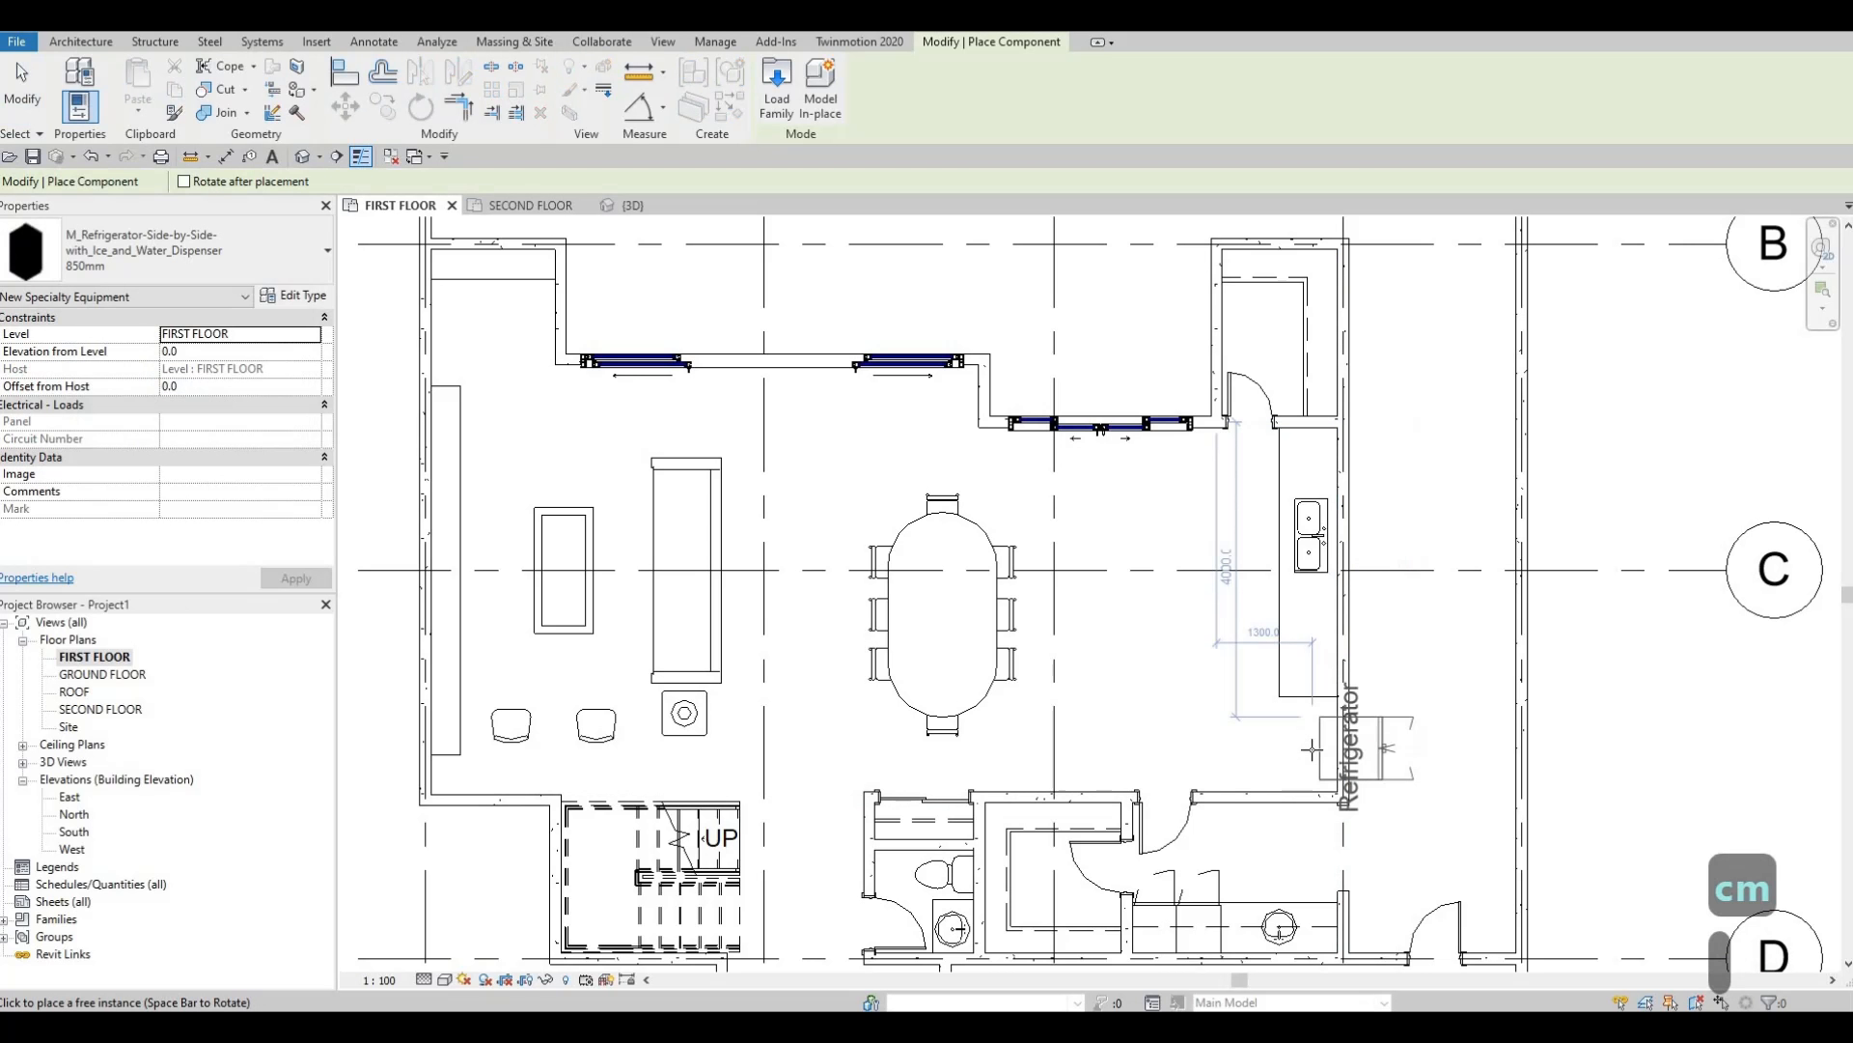
{"action": "scroll", "coordinate": [1313, 743], "scroll_direction": "up", "scroll_amount": 2}
{"action": "scroll", "coordinate": [1361, 746], "scroll_direction": "up", "scroll_amount": 2}
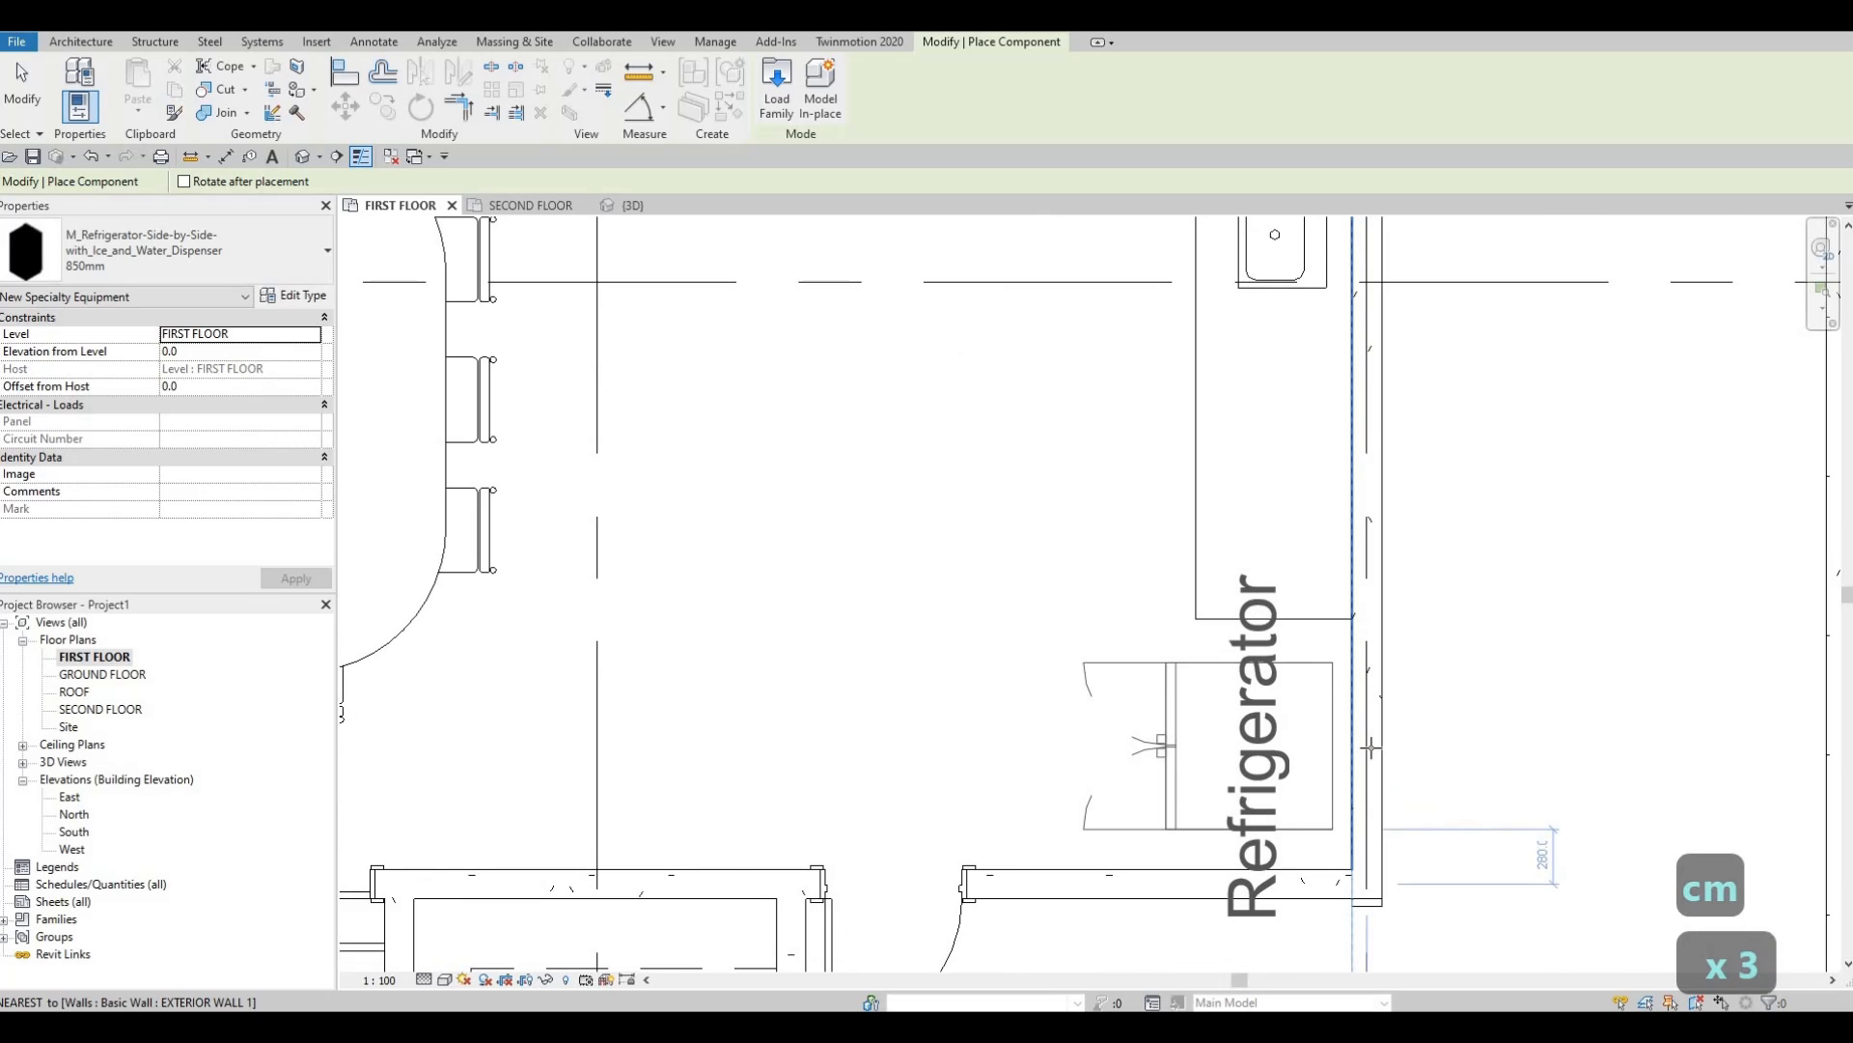
{"action": "scroll", "coordinate": [1369, 746], "scroll_direction": "up", "scroll_amount": 2}
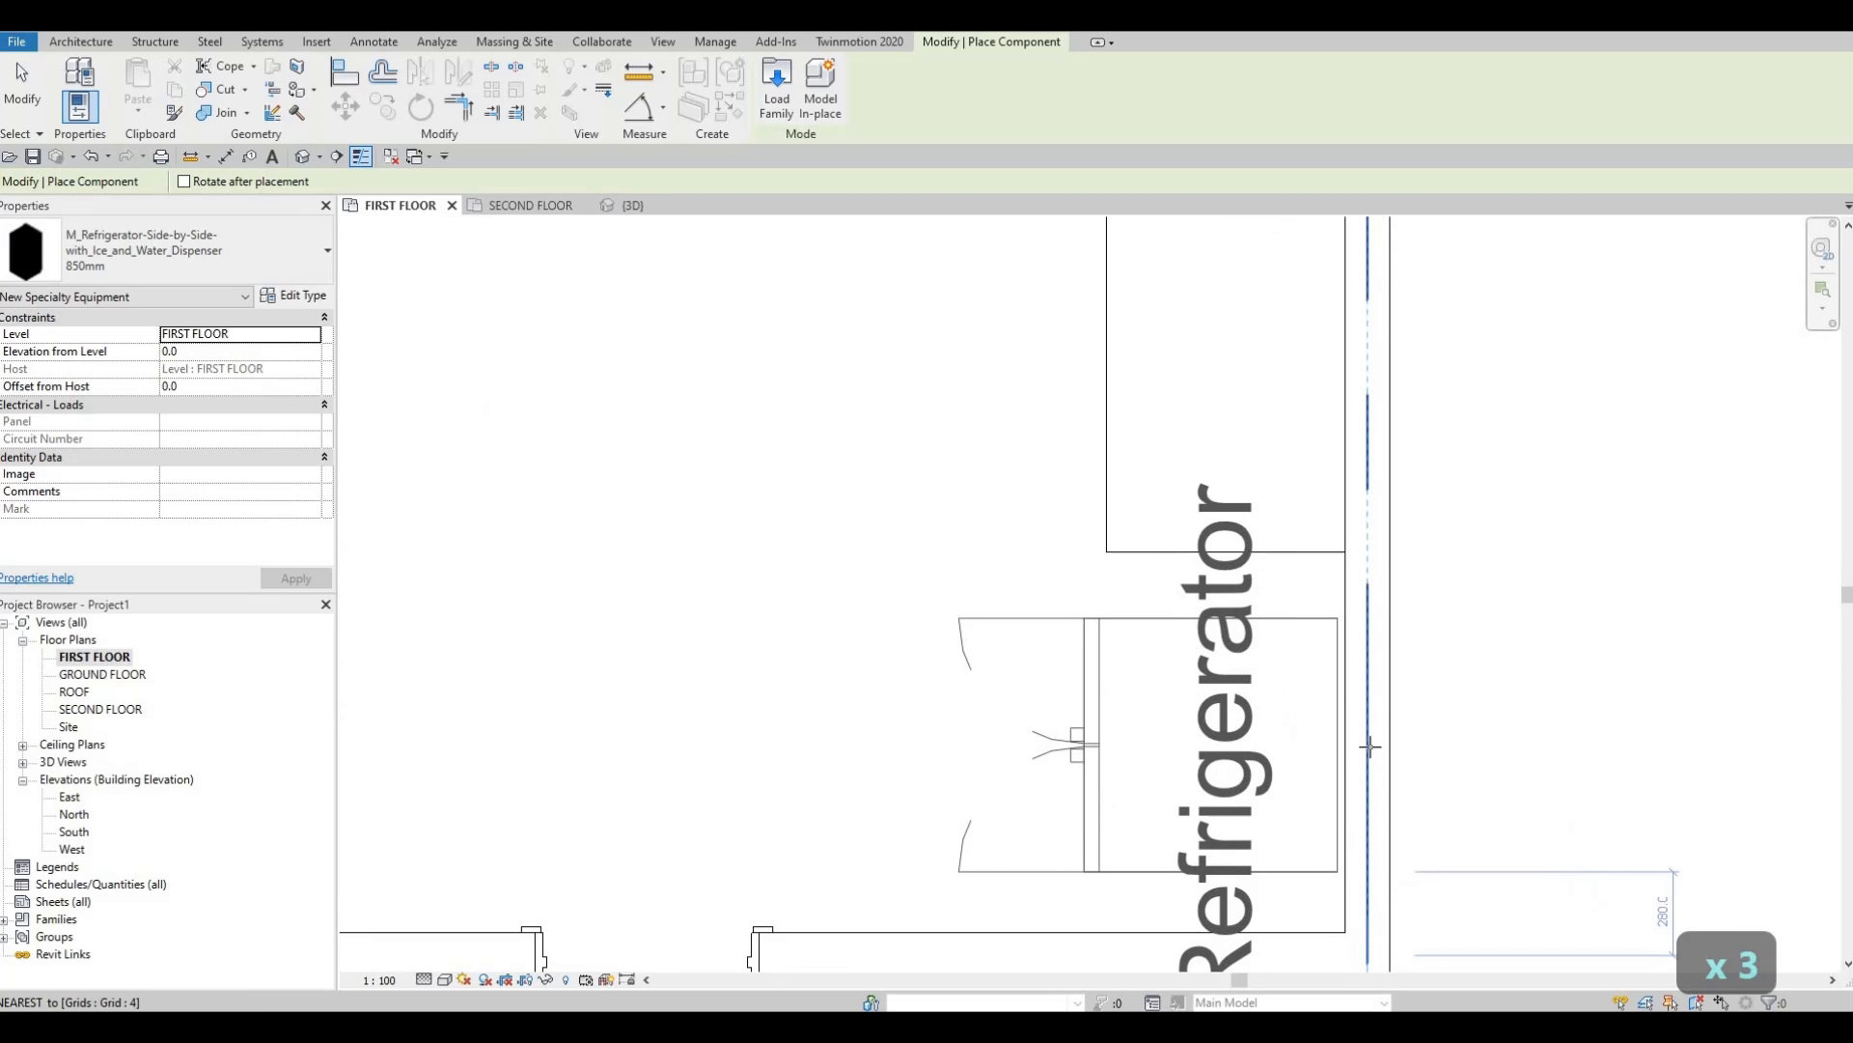
{"action": "left_click", "coordinate": [1370, 747]}
{"action": "key", "text": "Escape"}
{"action": "key", "text": "Escape"}
{"action": "key", "text": "Escape"}
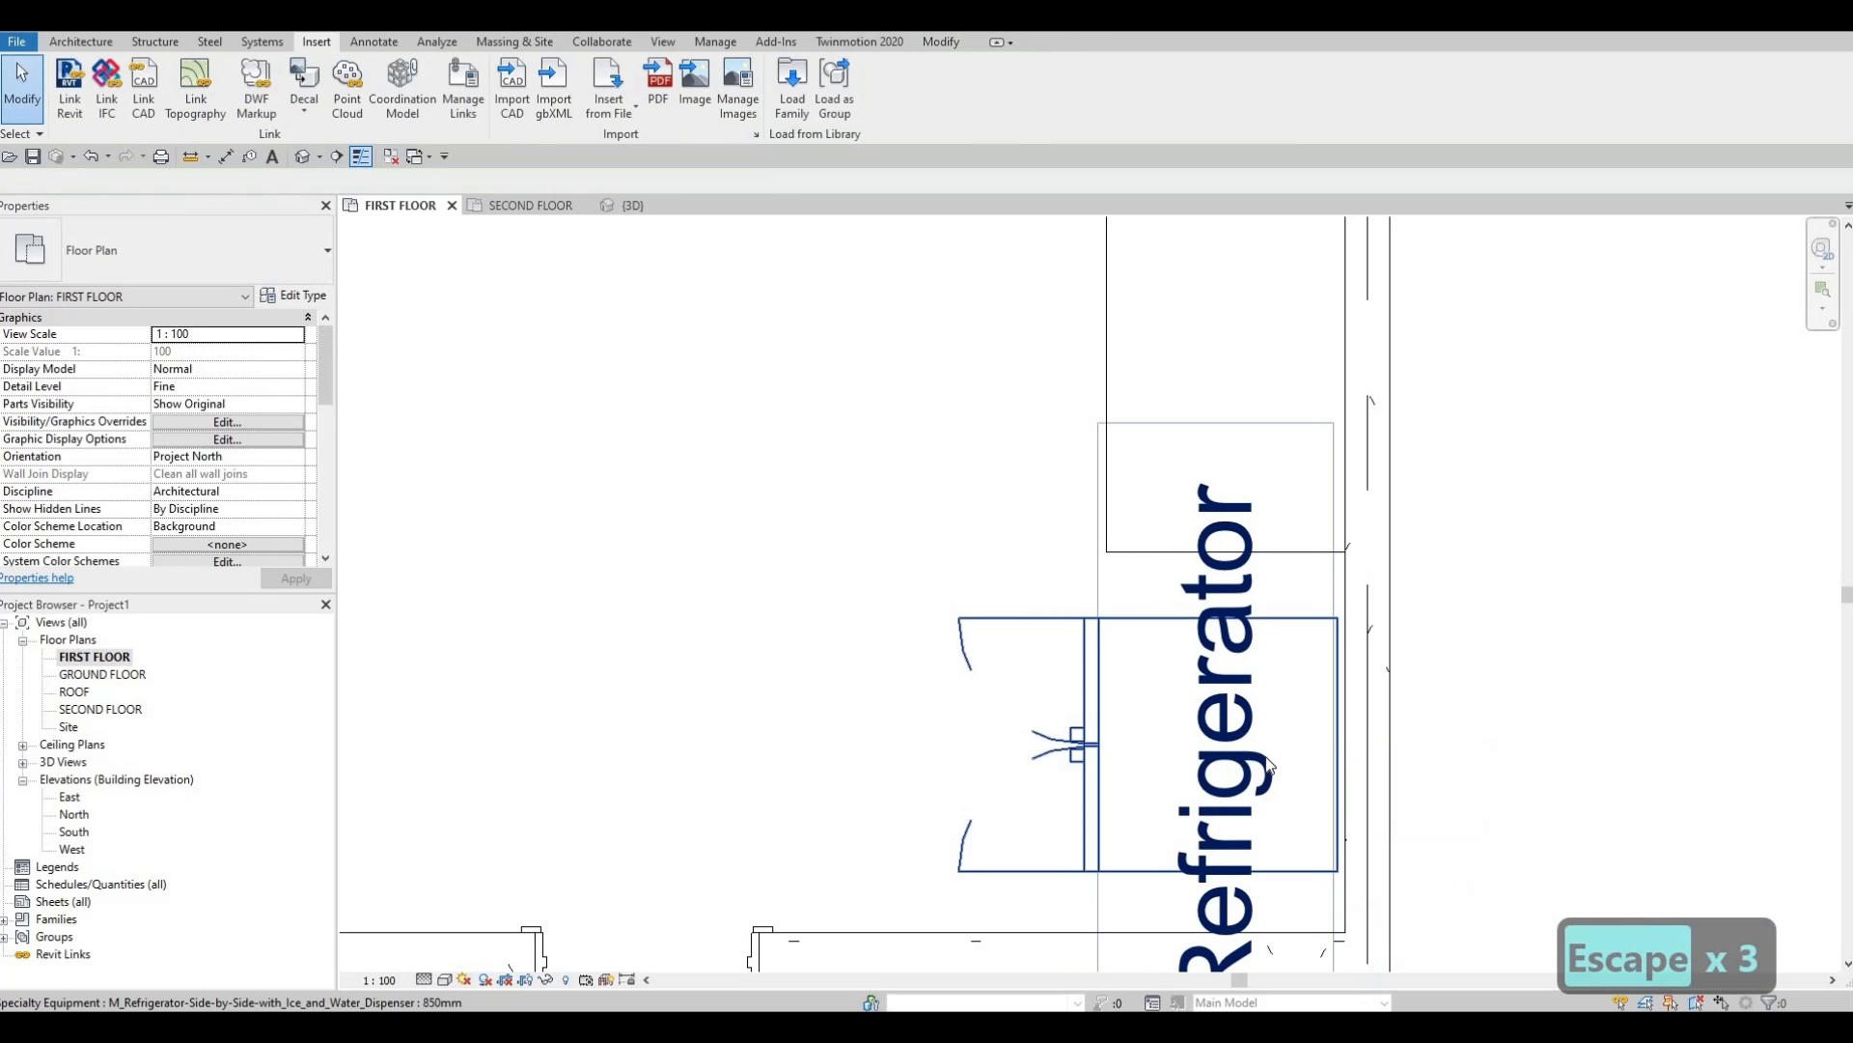
Align the refrigerator's back edge to the wall.
{"action": "key", "text": "a"}
{"action": "key", "text": "l"}
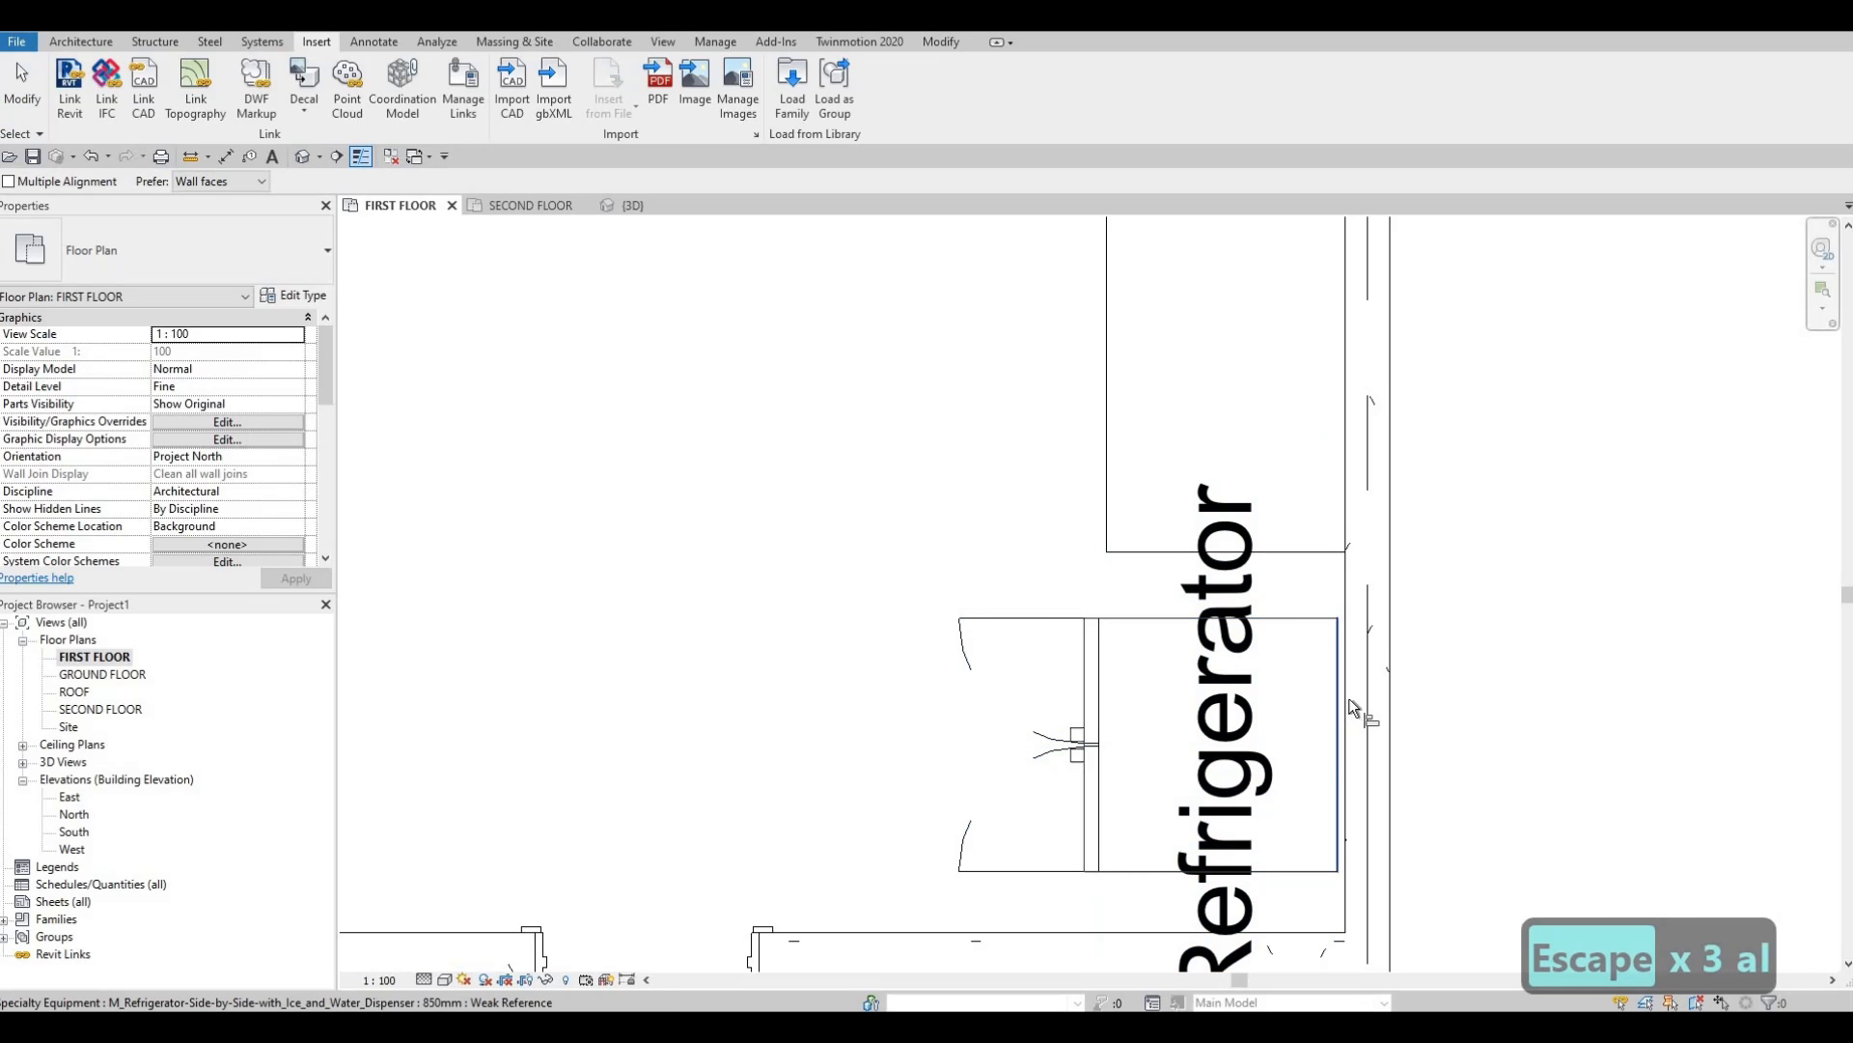
{"action": "left_click", "coordinate": [1348, 696]}
{"action": "left_click", "coordinate": [1336, 687]}
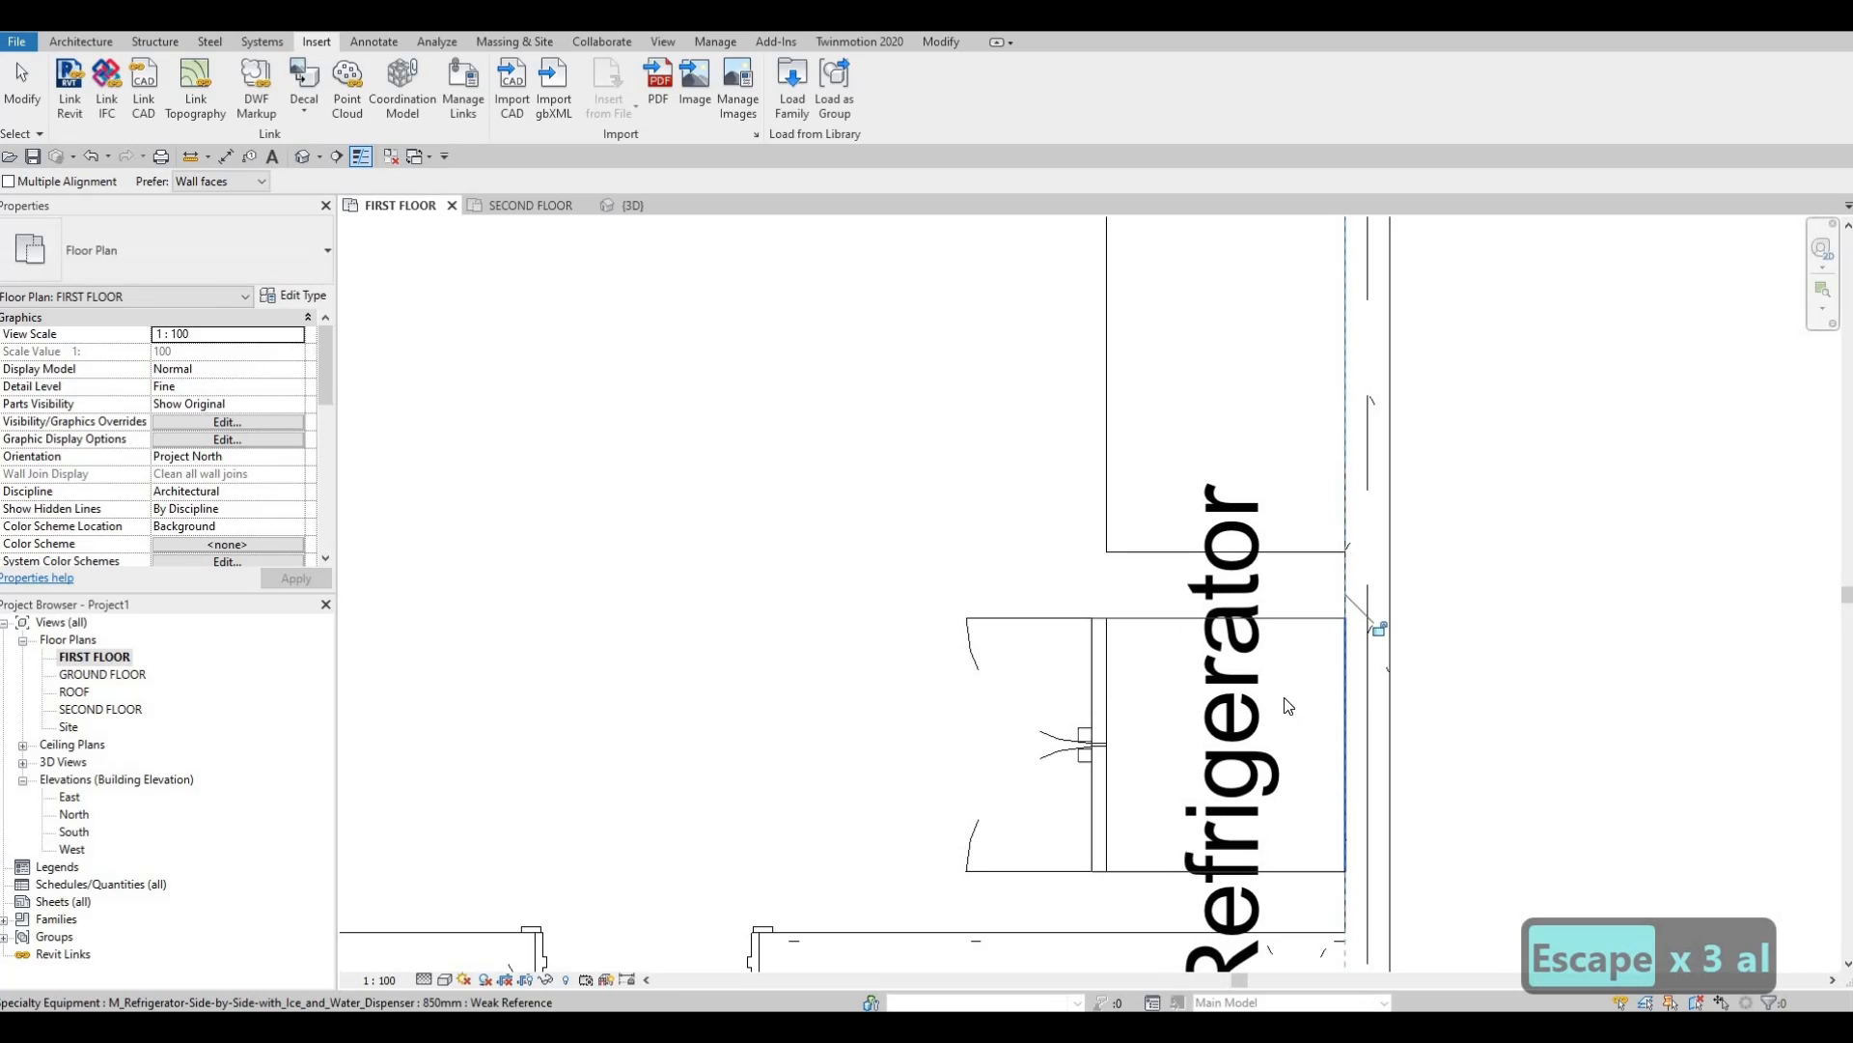
{"action": "key", "text": "Escape"}
{"action": "key", "text": "Escape"}
Turn off the refrigerator's Refrigerator label in its type properties.
{"action": "left_click", "coordinate": [1206, 676]}
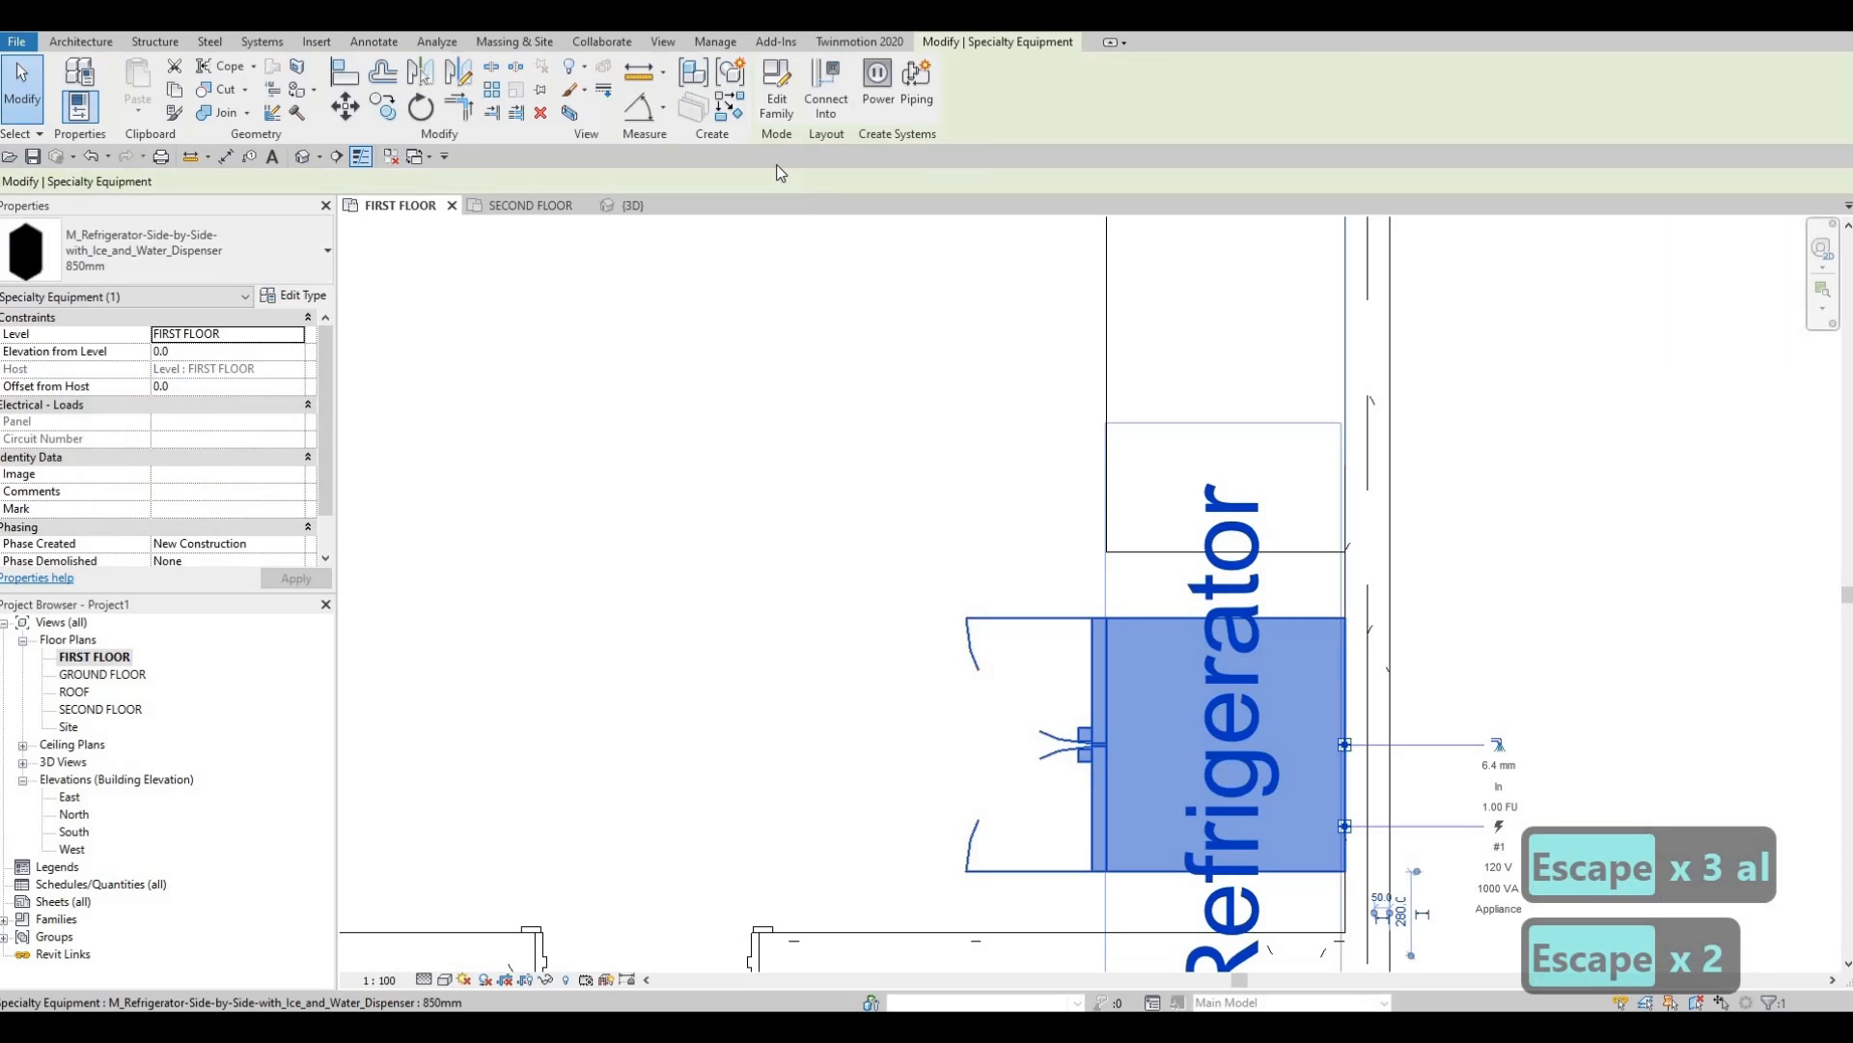
{"action": "left_click", "coordinate": [294, 296]}
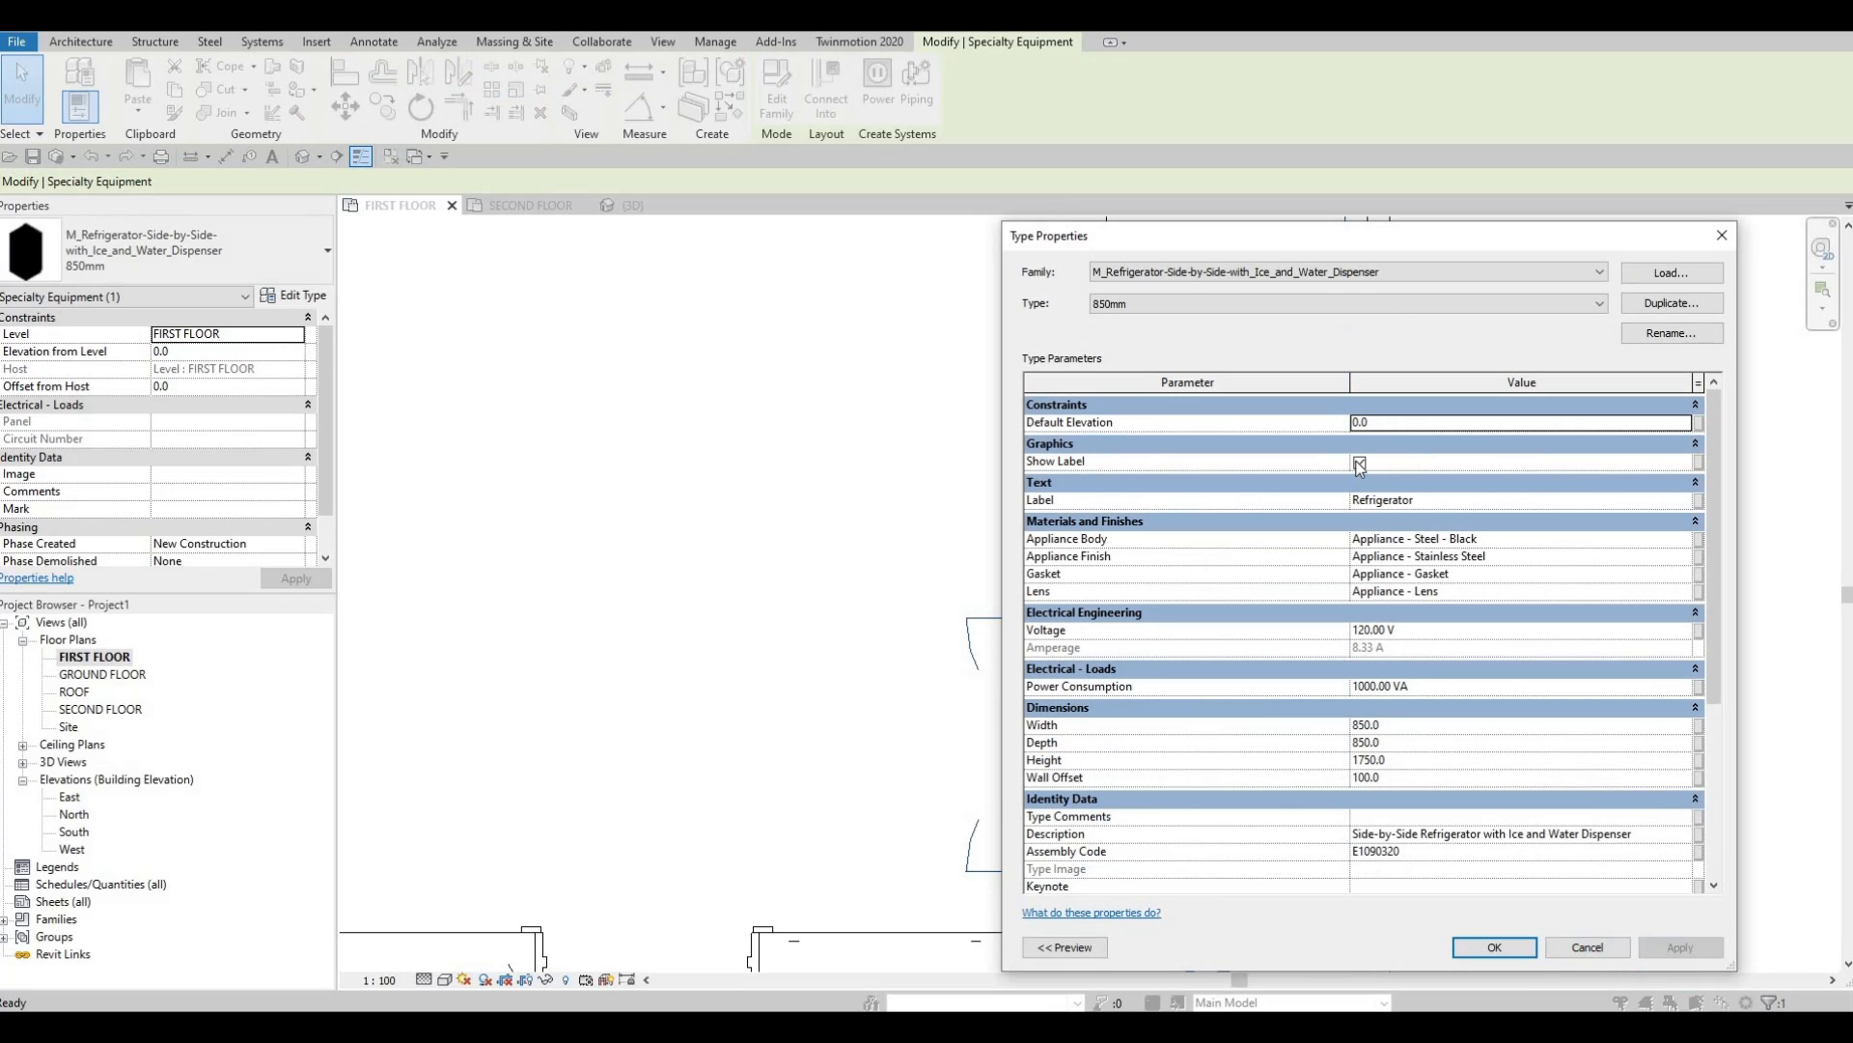
{"action": "left_click", "coordinate": [1174, 468]}
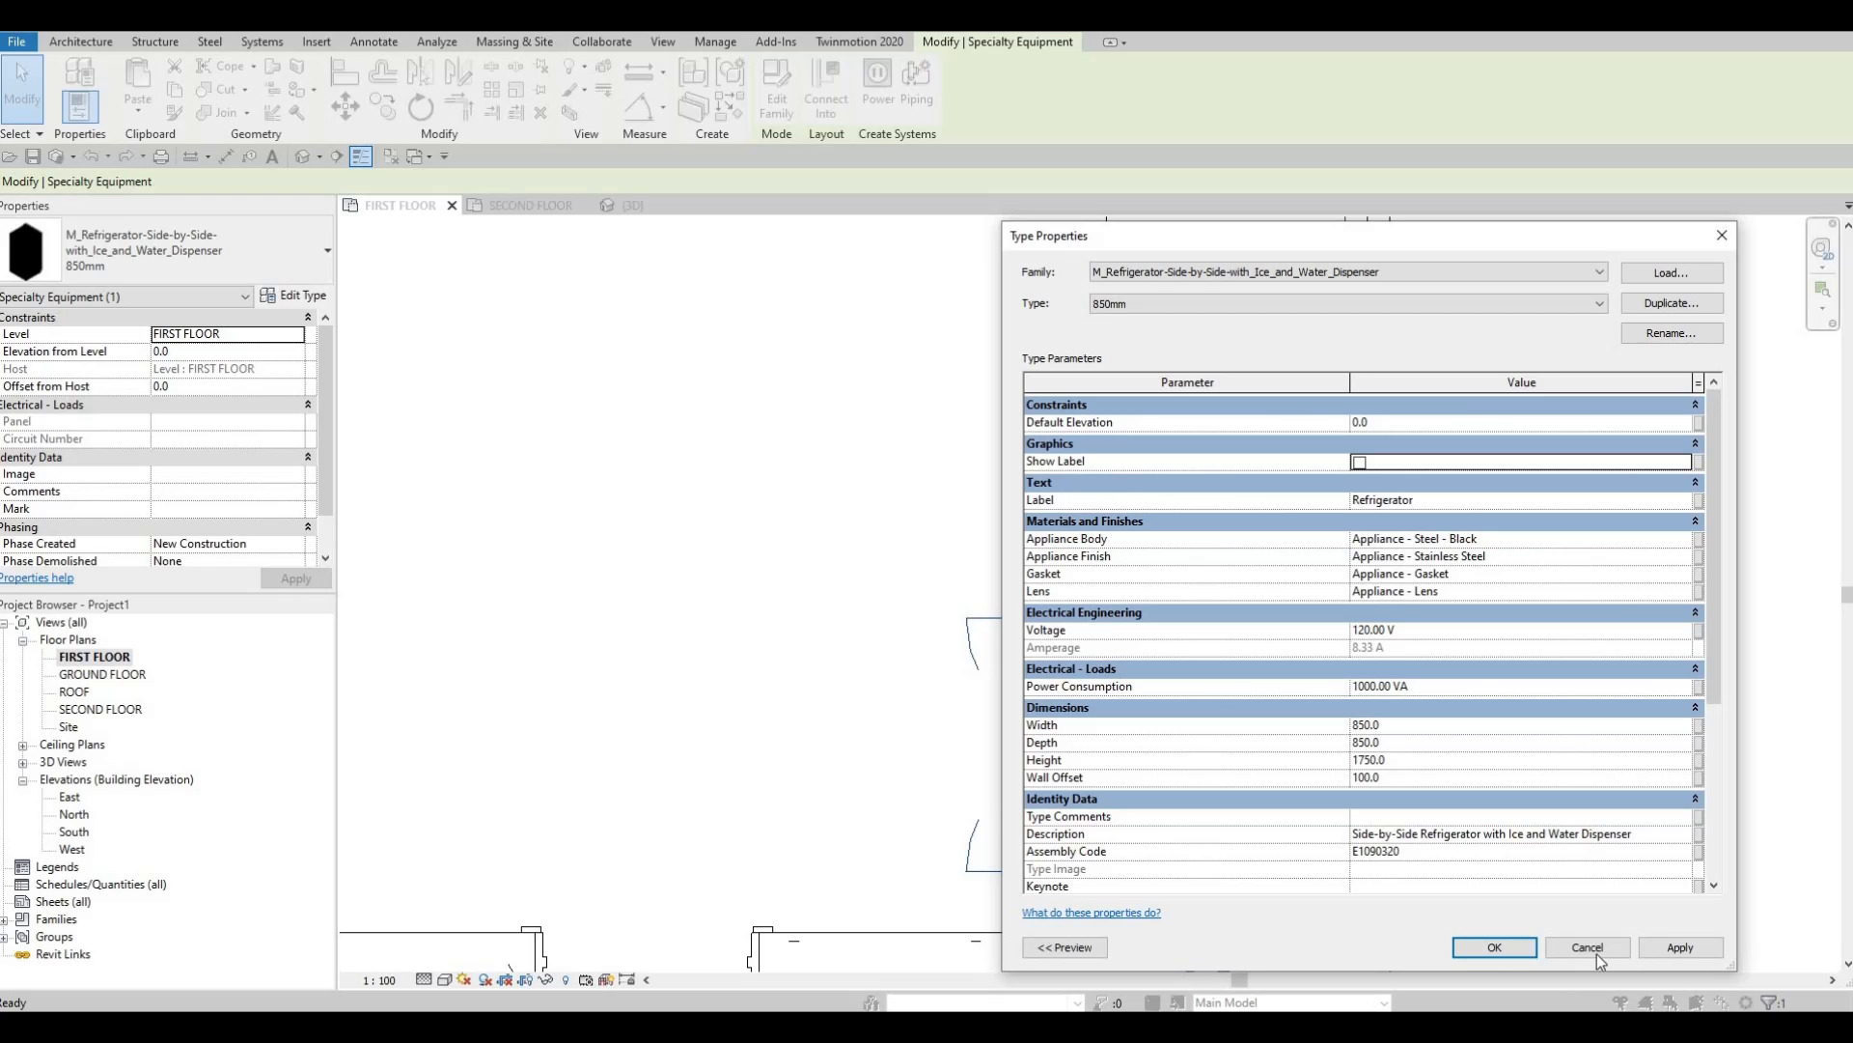
{"action": "left_click", "coordinate": [1506, 950]}
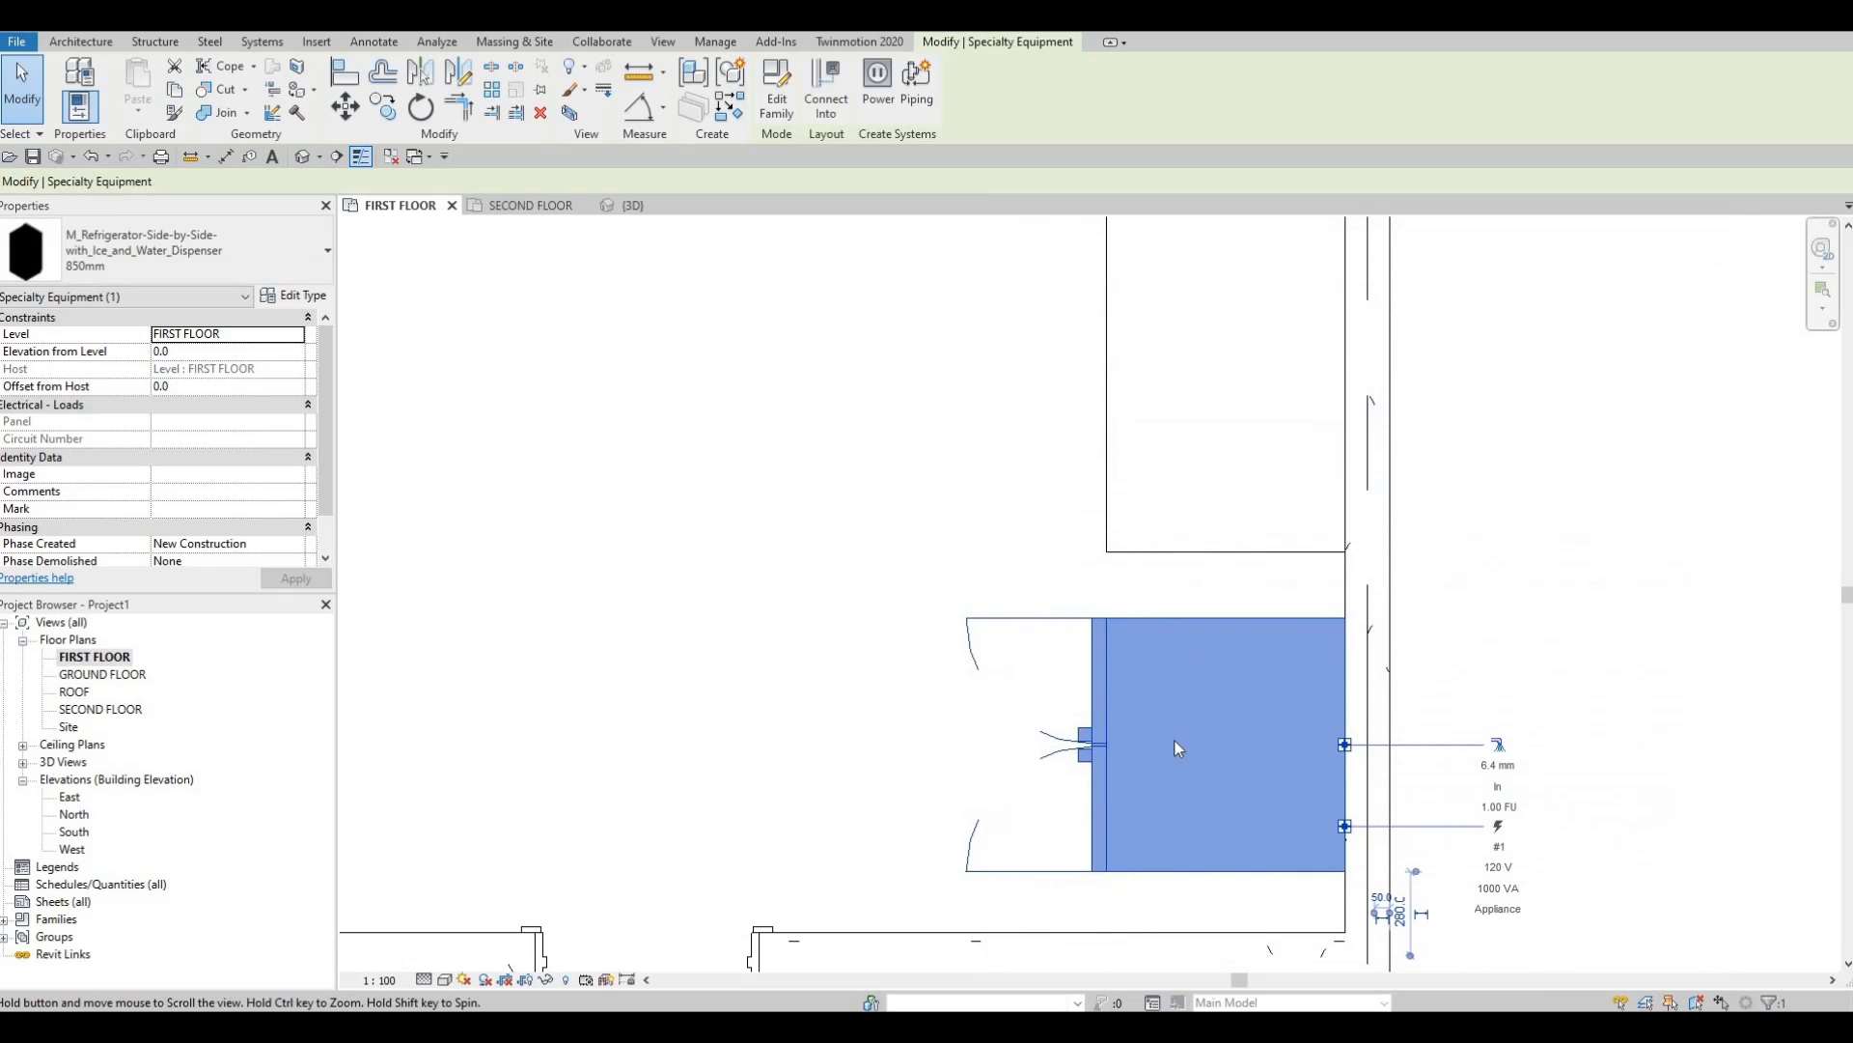
{"action": "scroll", "coordinate": [1197, 704], "scroll_direction": "down", "scroll_amount": 2}
{"action": "key", "text": "Escape"}
{"action": "key", "text": "Escape"}
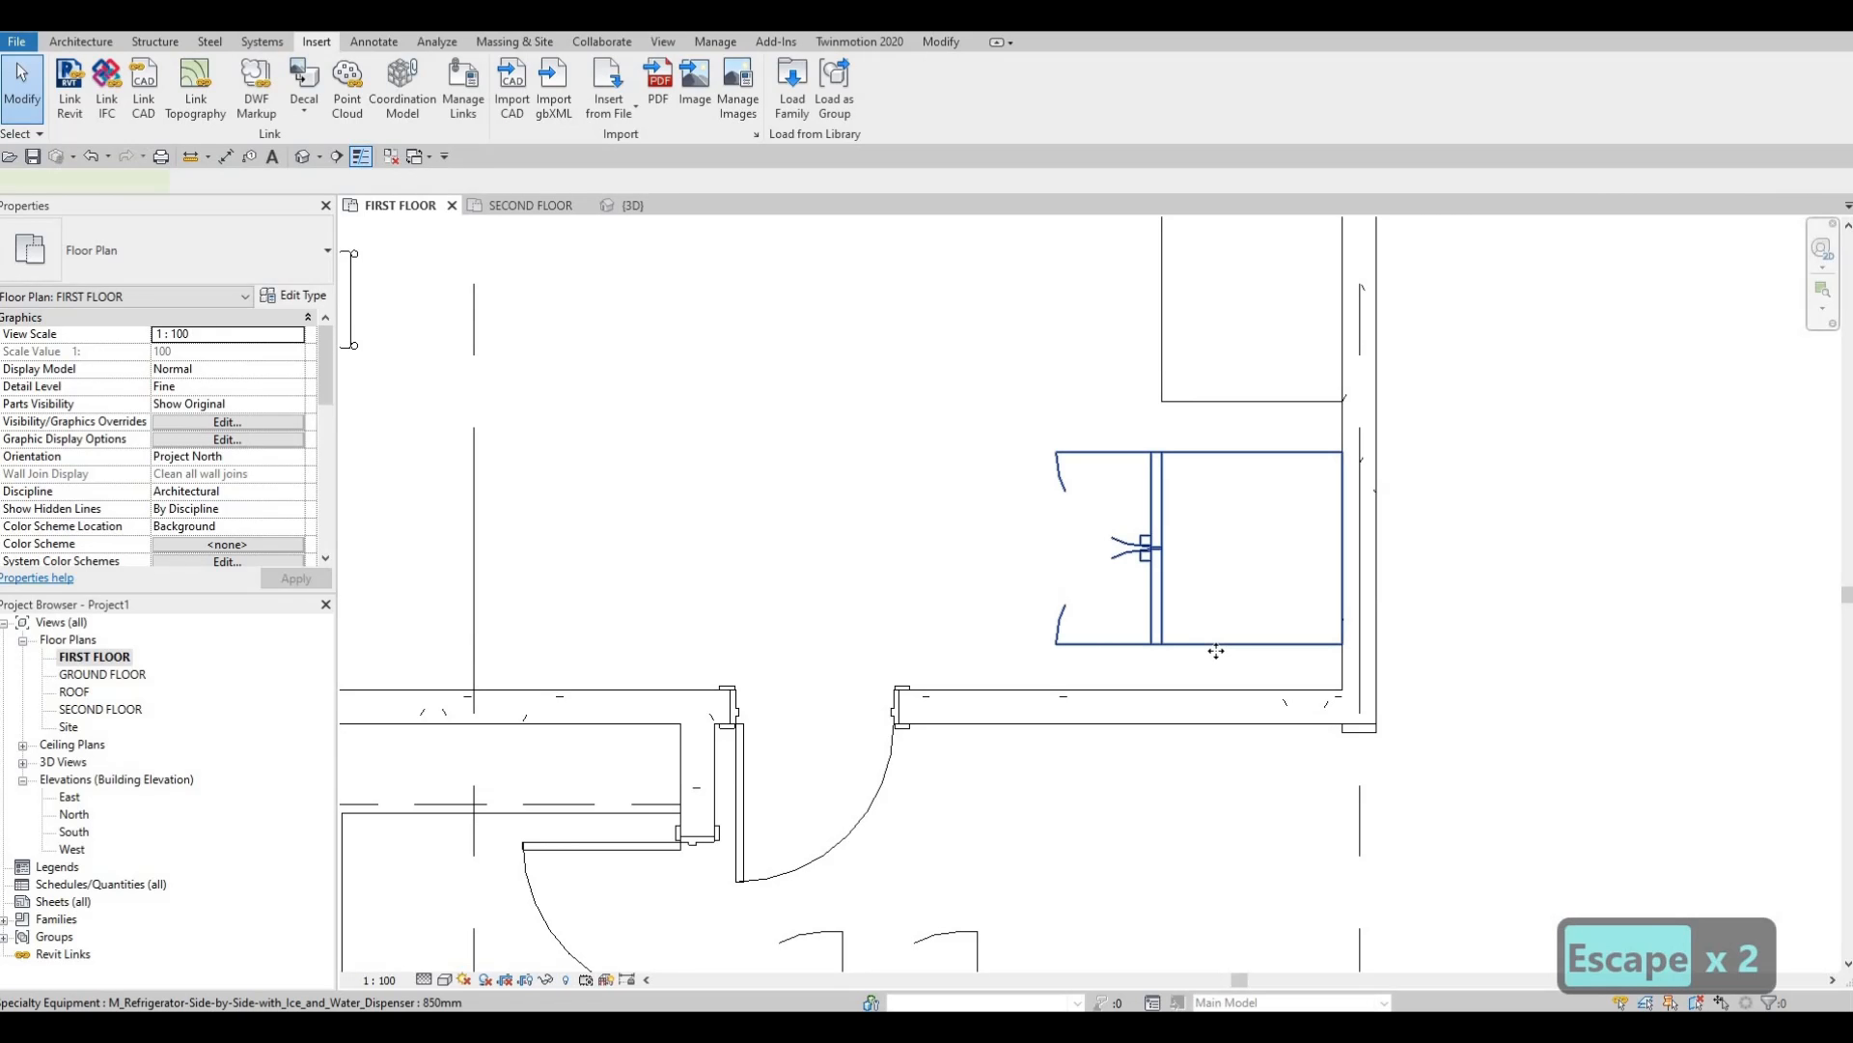
Nudge the refrigerator down and extend the counter's end down to meet it (2.730 m³).
{"action": "left_click", "coordinate": [1216, 647]}
{"action": "key", "text": "Down"}
{"action": "key", "text": "Down"}
{"action": "key", "text": "Down"}
{"action": "key", "text": "Down"}
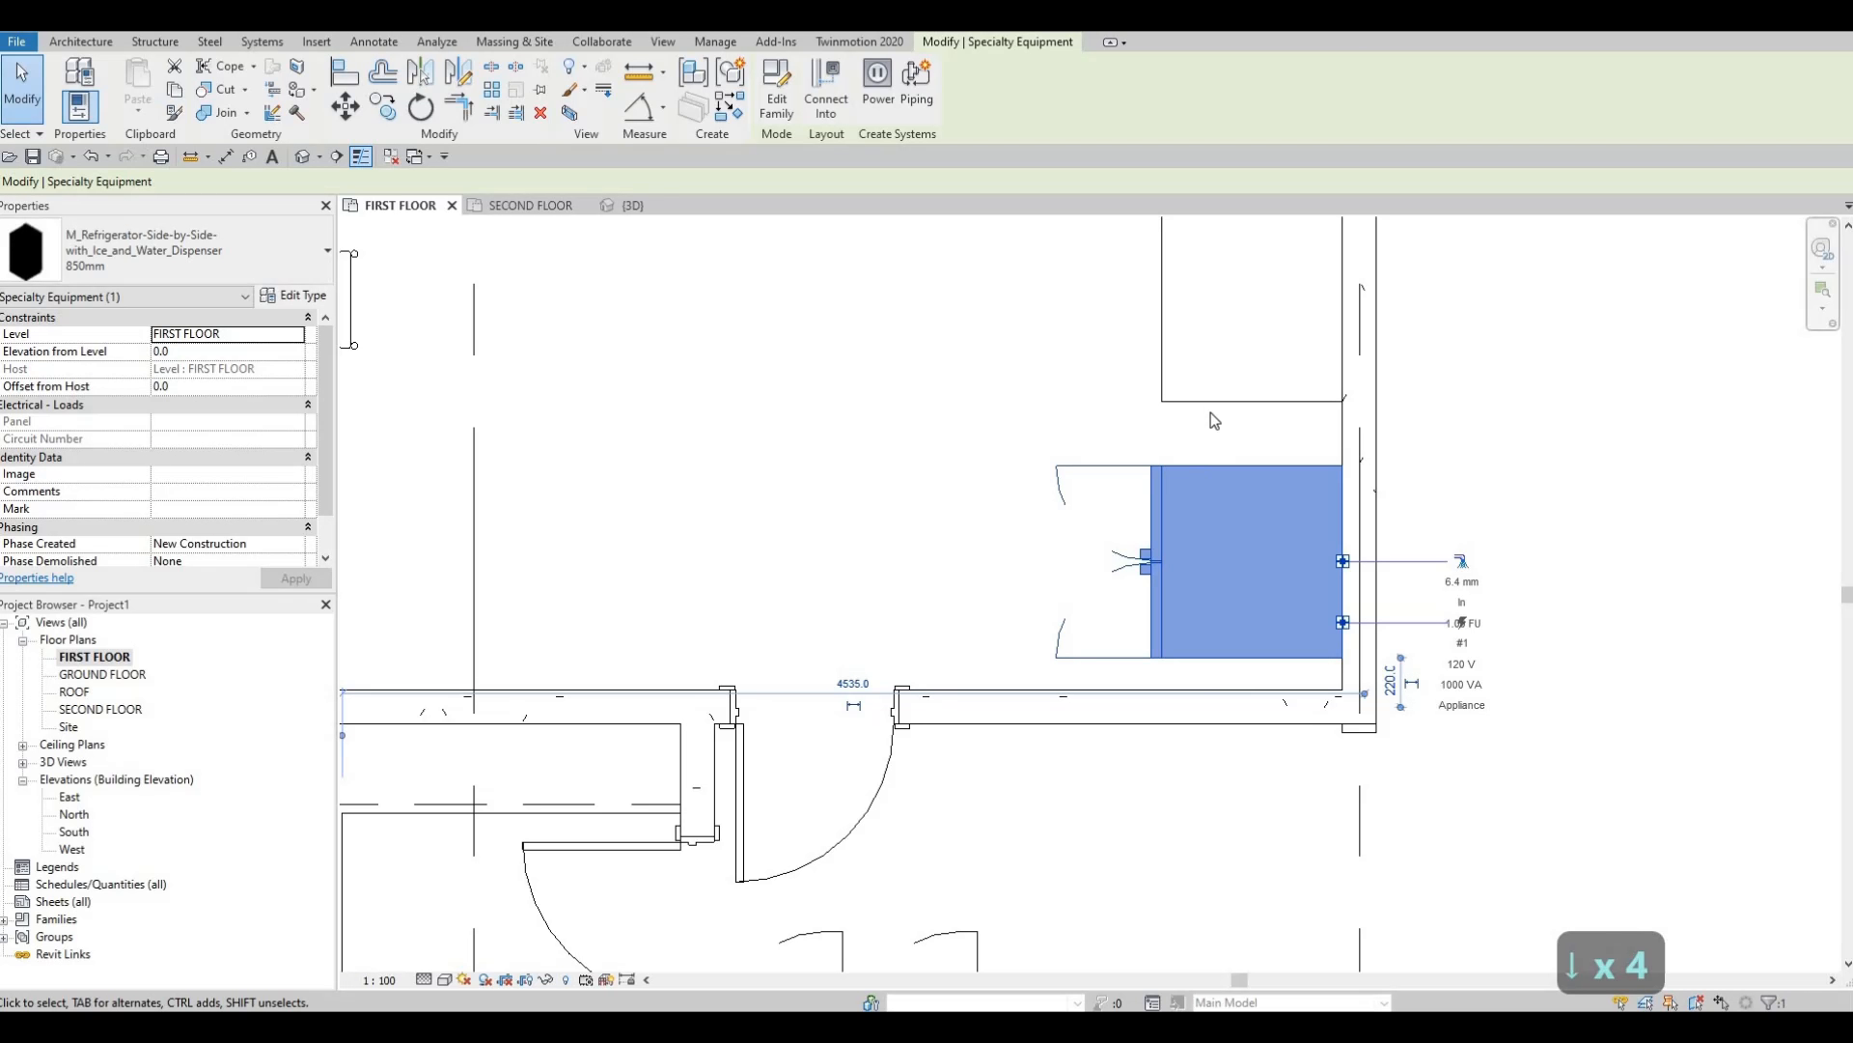
{"action": "left_click", "coordinate": [1251, 406]}
{"action": "left_click_drag", "start_coordinate": [1257, 433], "coordinate": [1253, 463]}
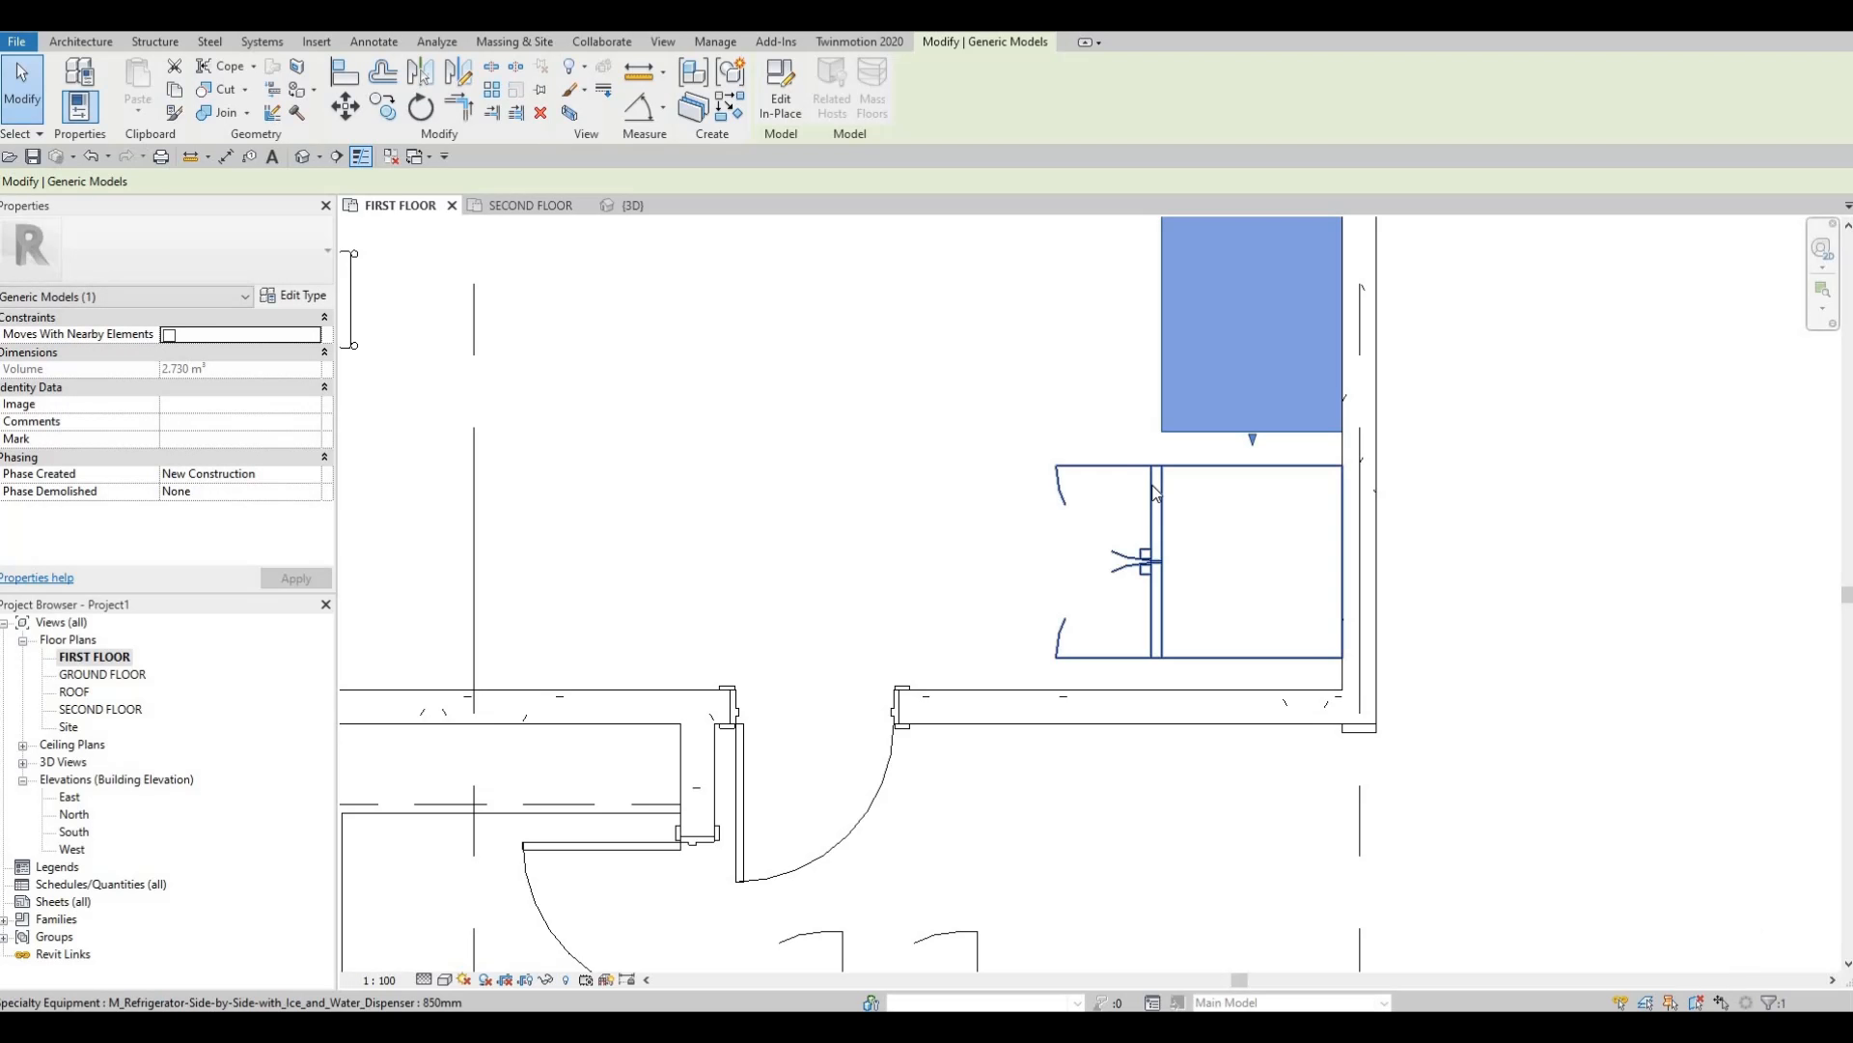
{"action": "key", "text": "Escape"}
{"action": "key", "text": "Escape"}
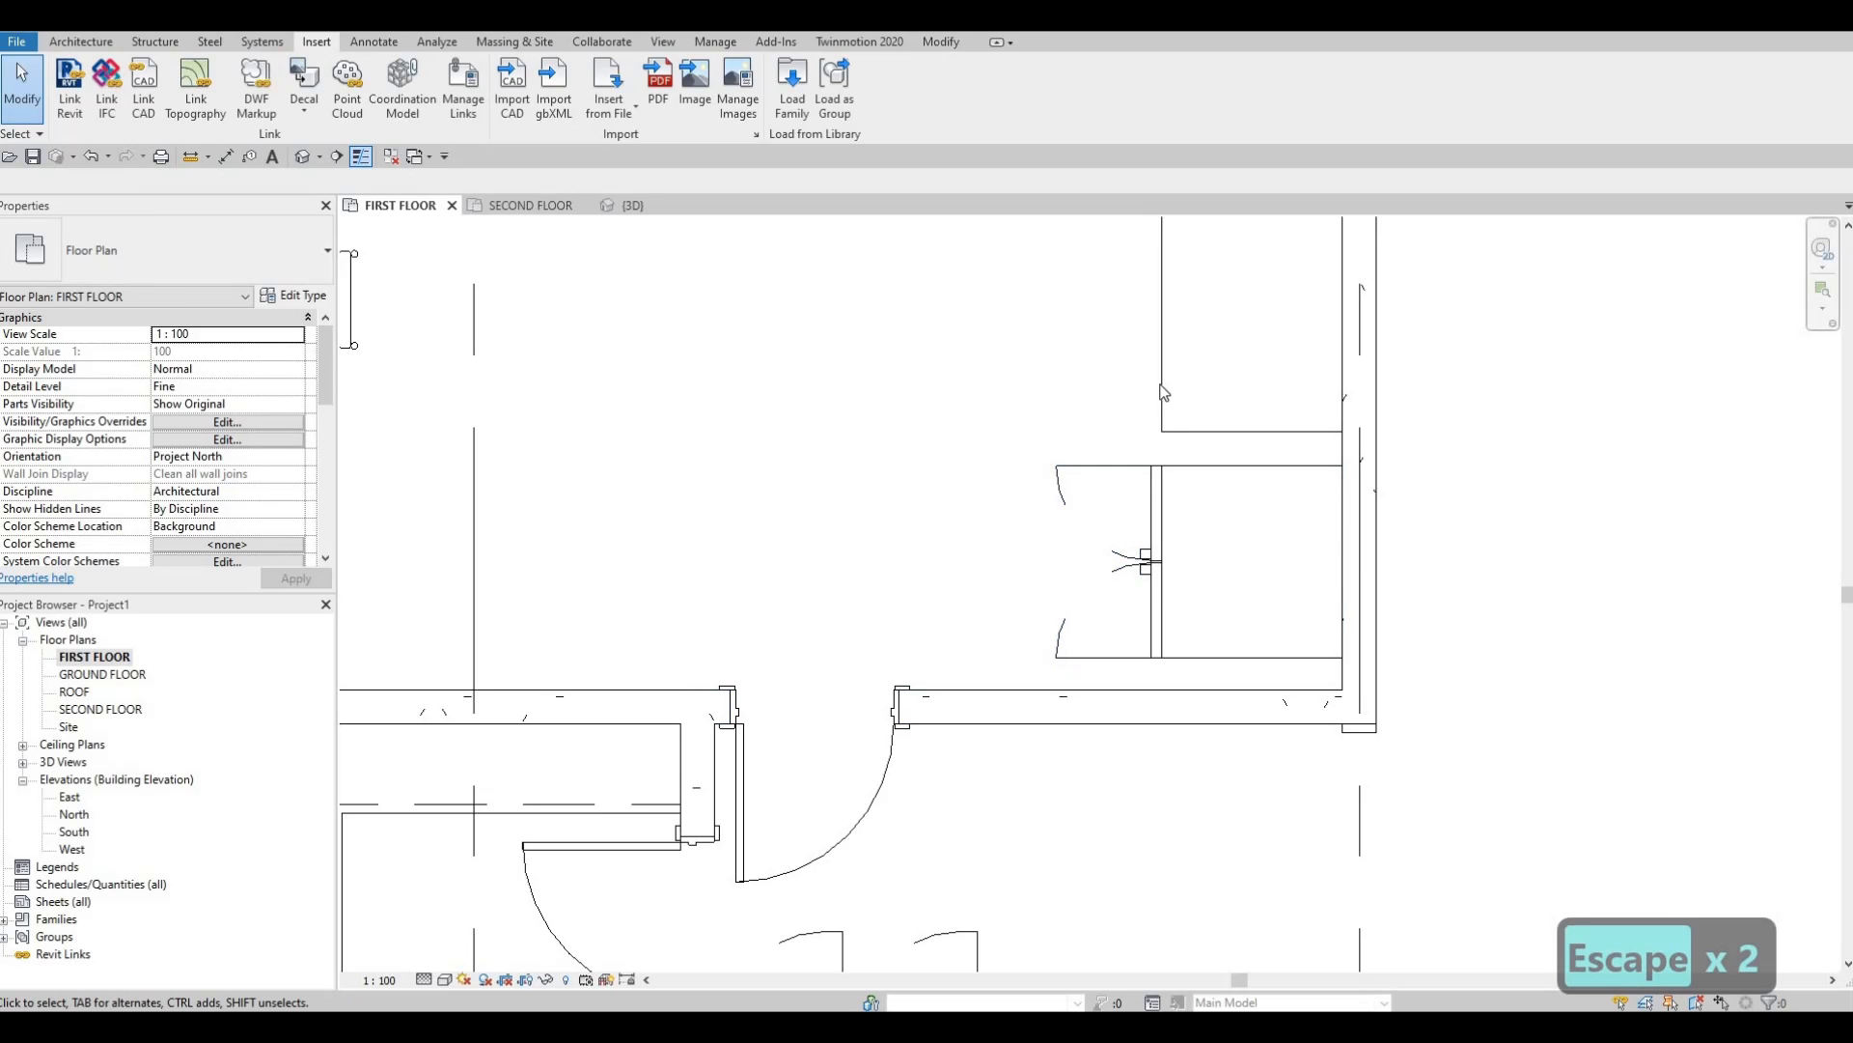
{"action": "scroll", "coordinate": [1138, 522], "scroll_direction": "down", "scroll_amount": 6}
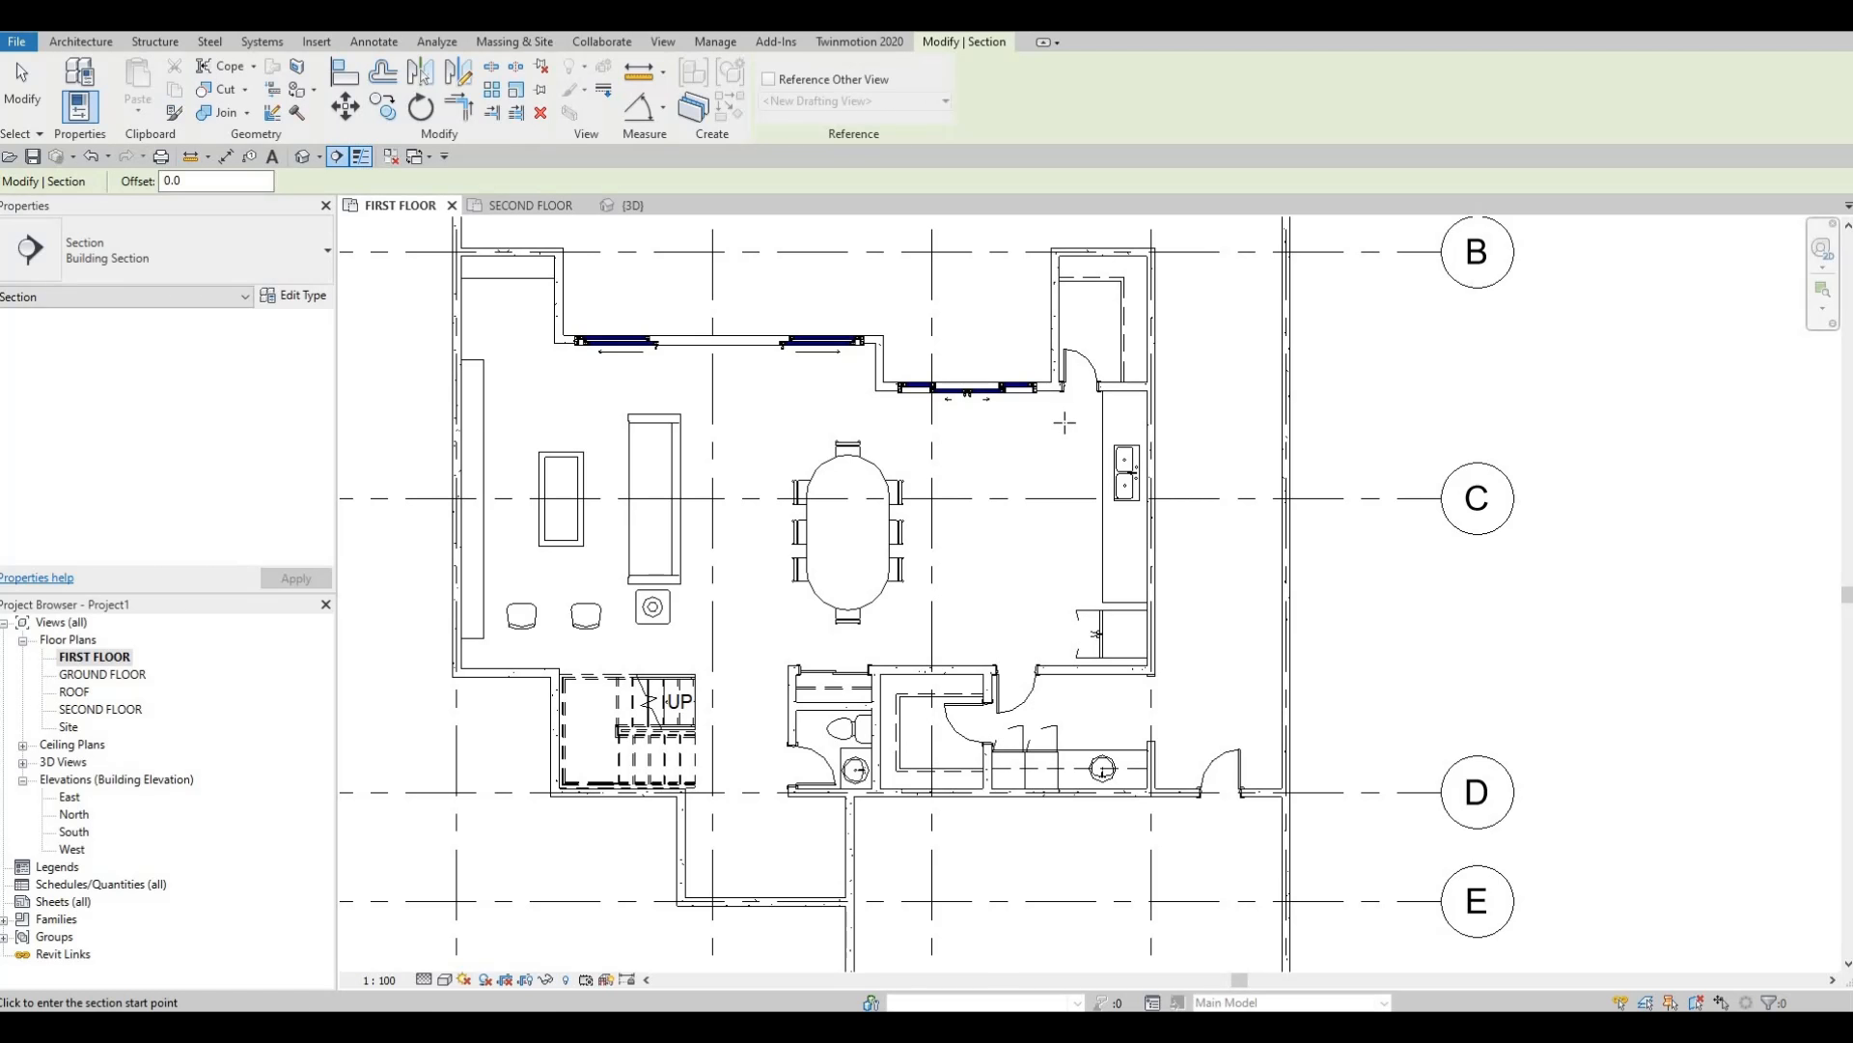
Draw a vertical section line from below the kitchen past the counter.
{"action": "left_click", "coordinate": [1045, 703]}
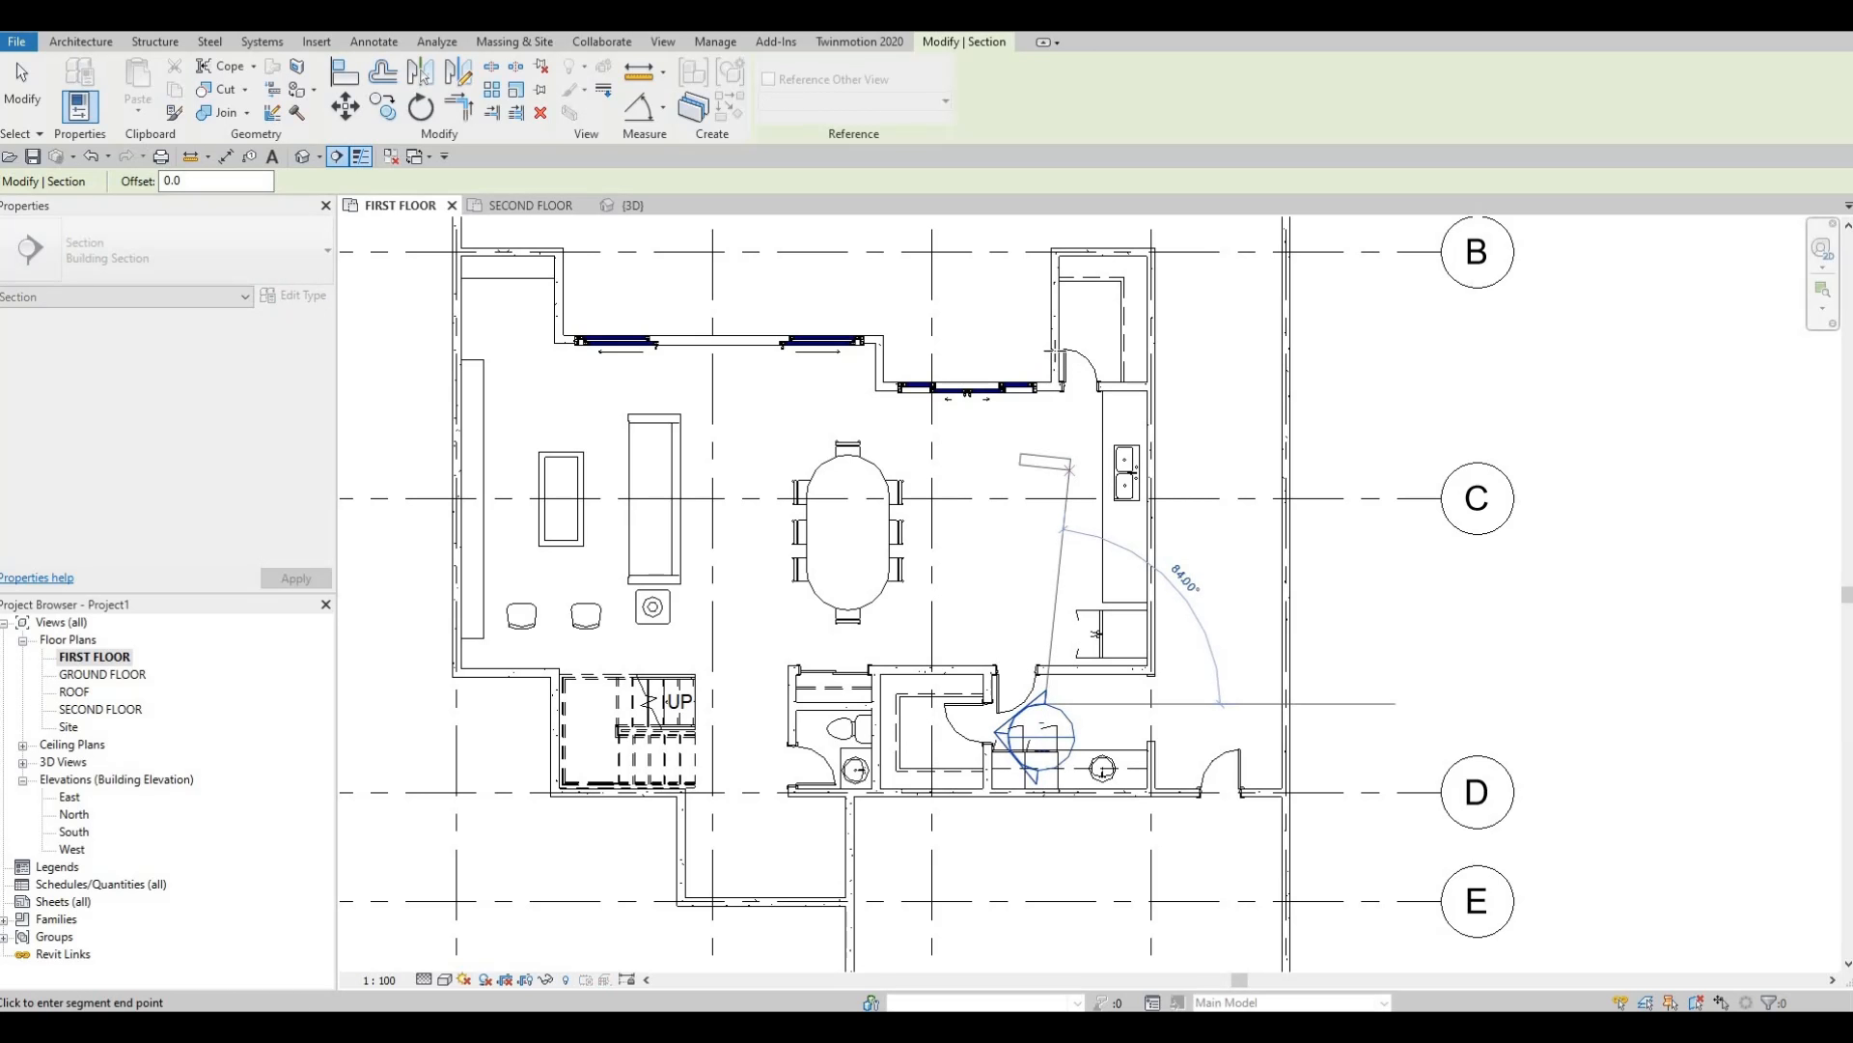
{"action": "left_click", "coordinate": [1046, 331]}
{"action": "key", "text": "Escape"}
{"action": "key", "text": "Escape"}
{"action": "key", "text": "Escape"}
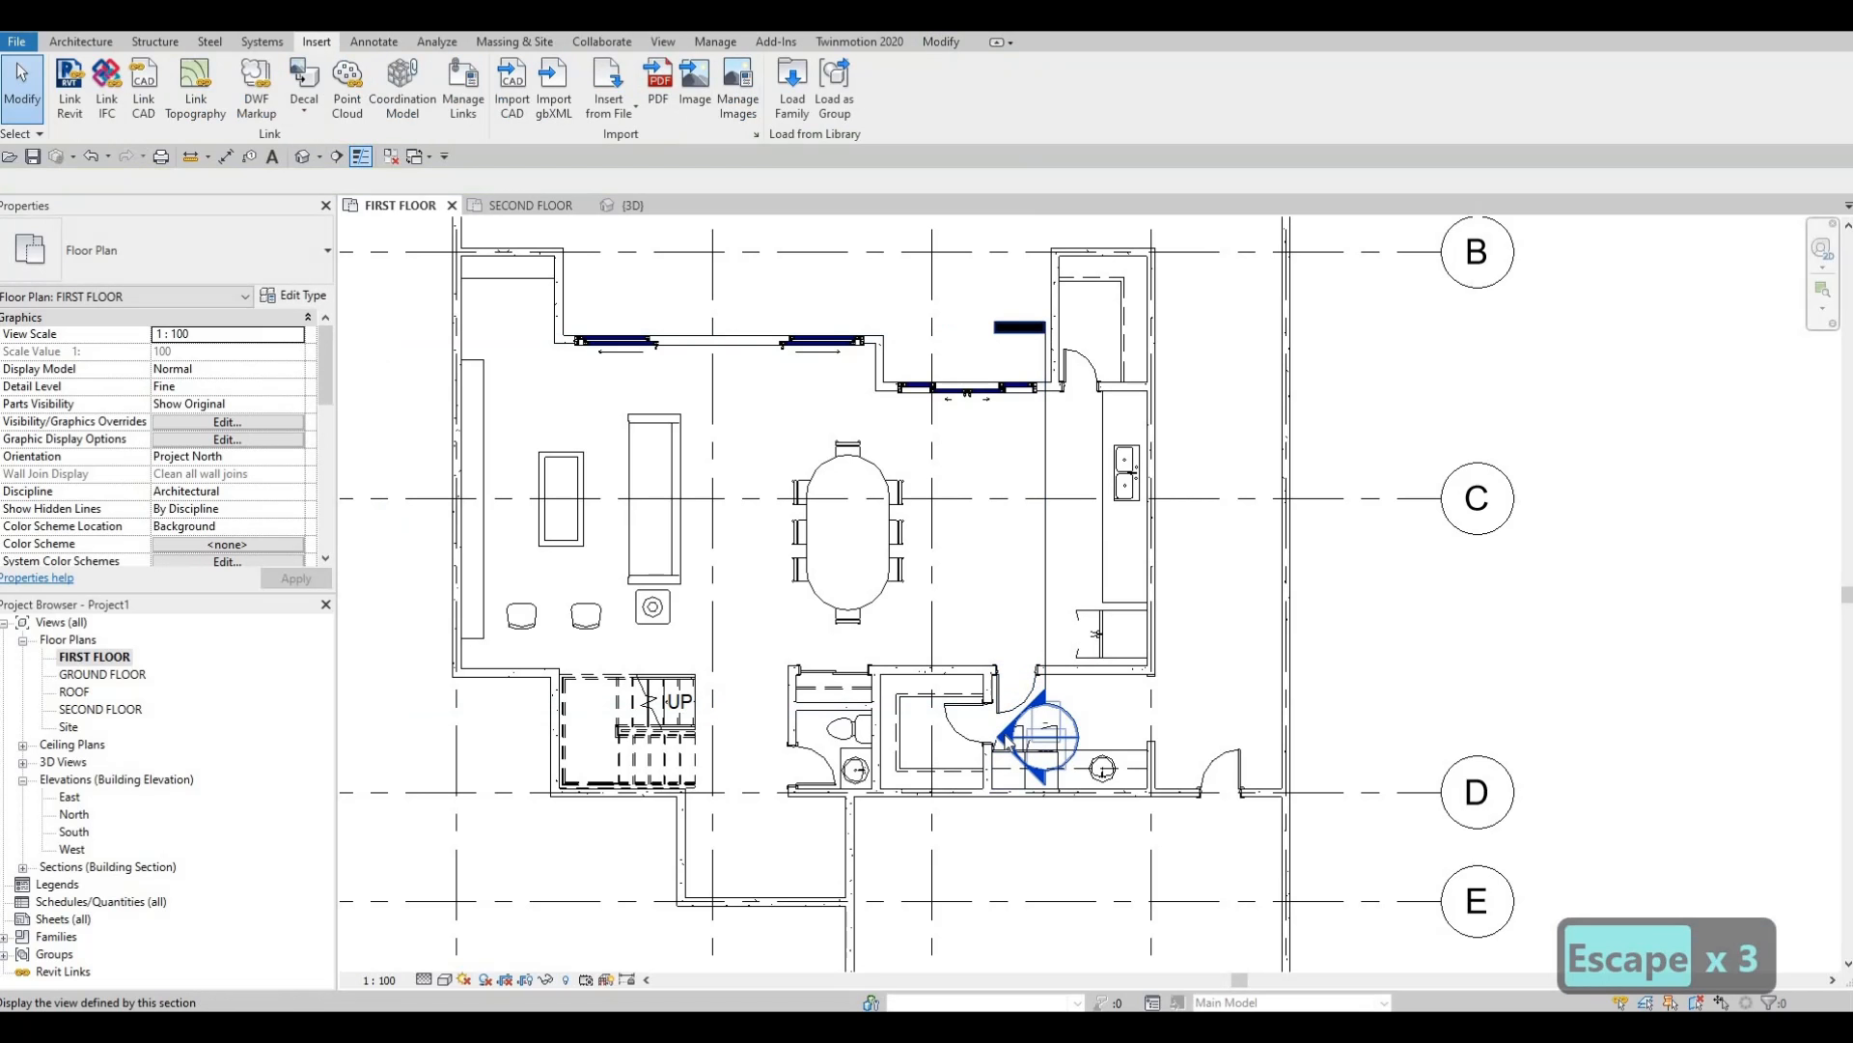
Flip Section 1 to look toward the counter and pull its far depth in.
{"action": "left_click", "coordinate": [1046, 584]}
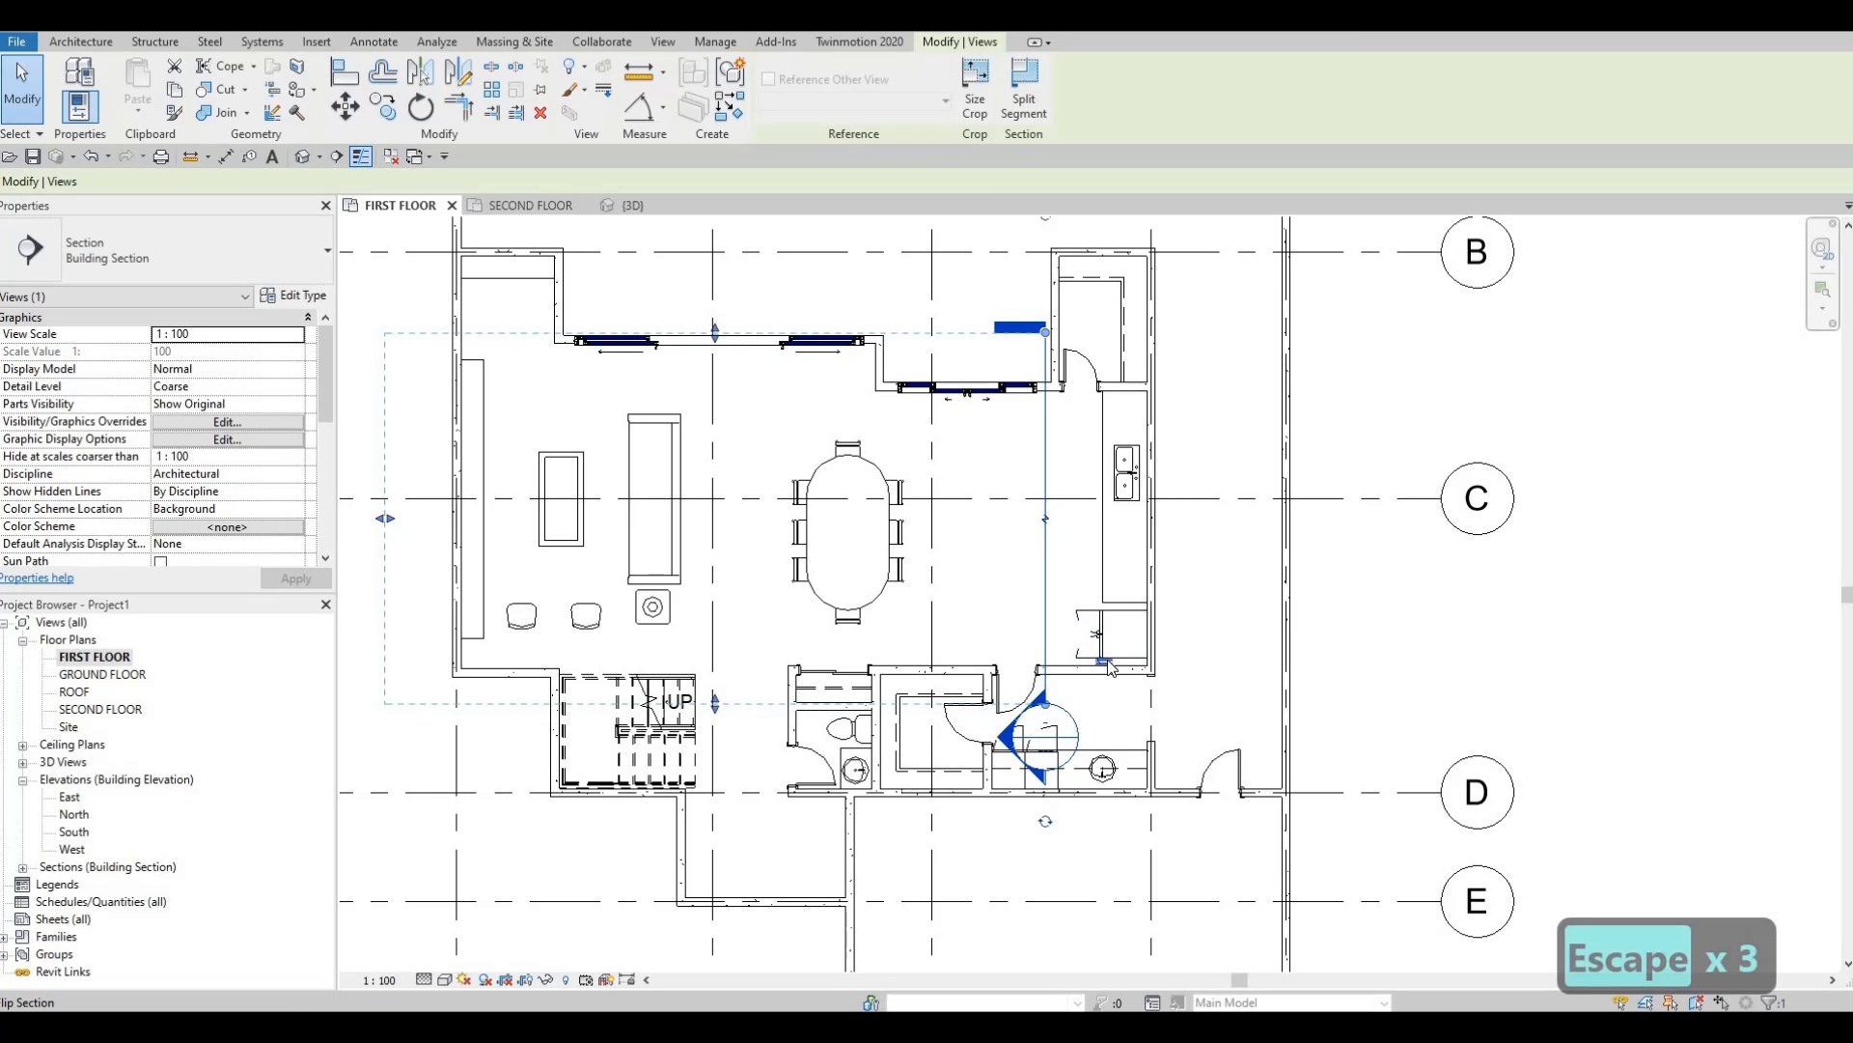
{"action": "left_click", "coordinate": [1104, 662]}
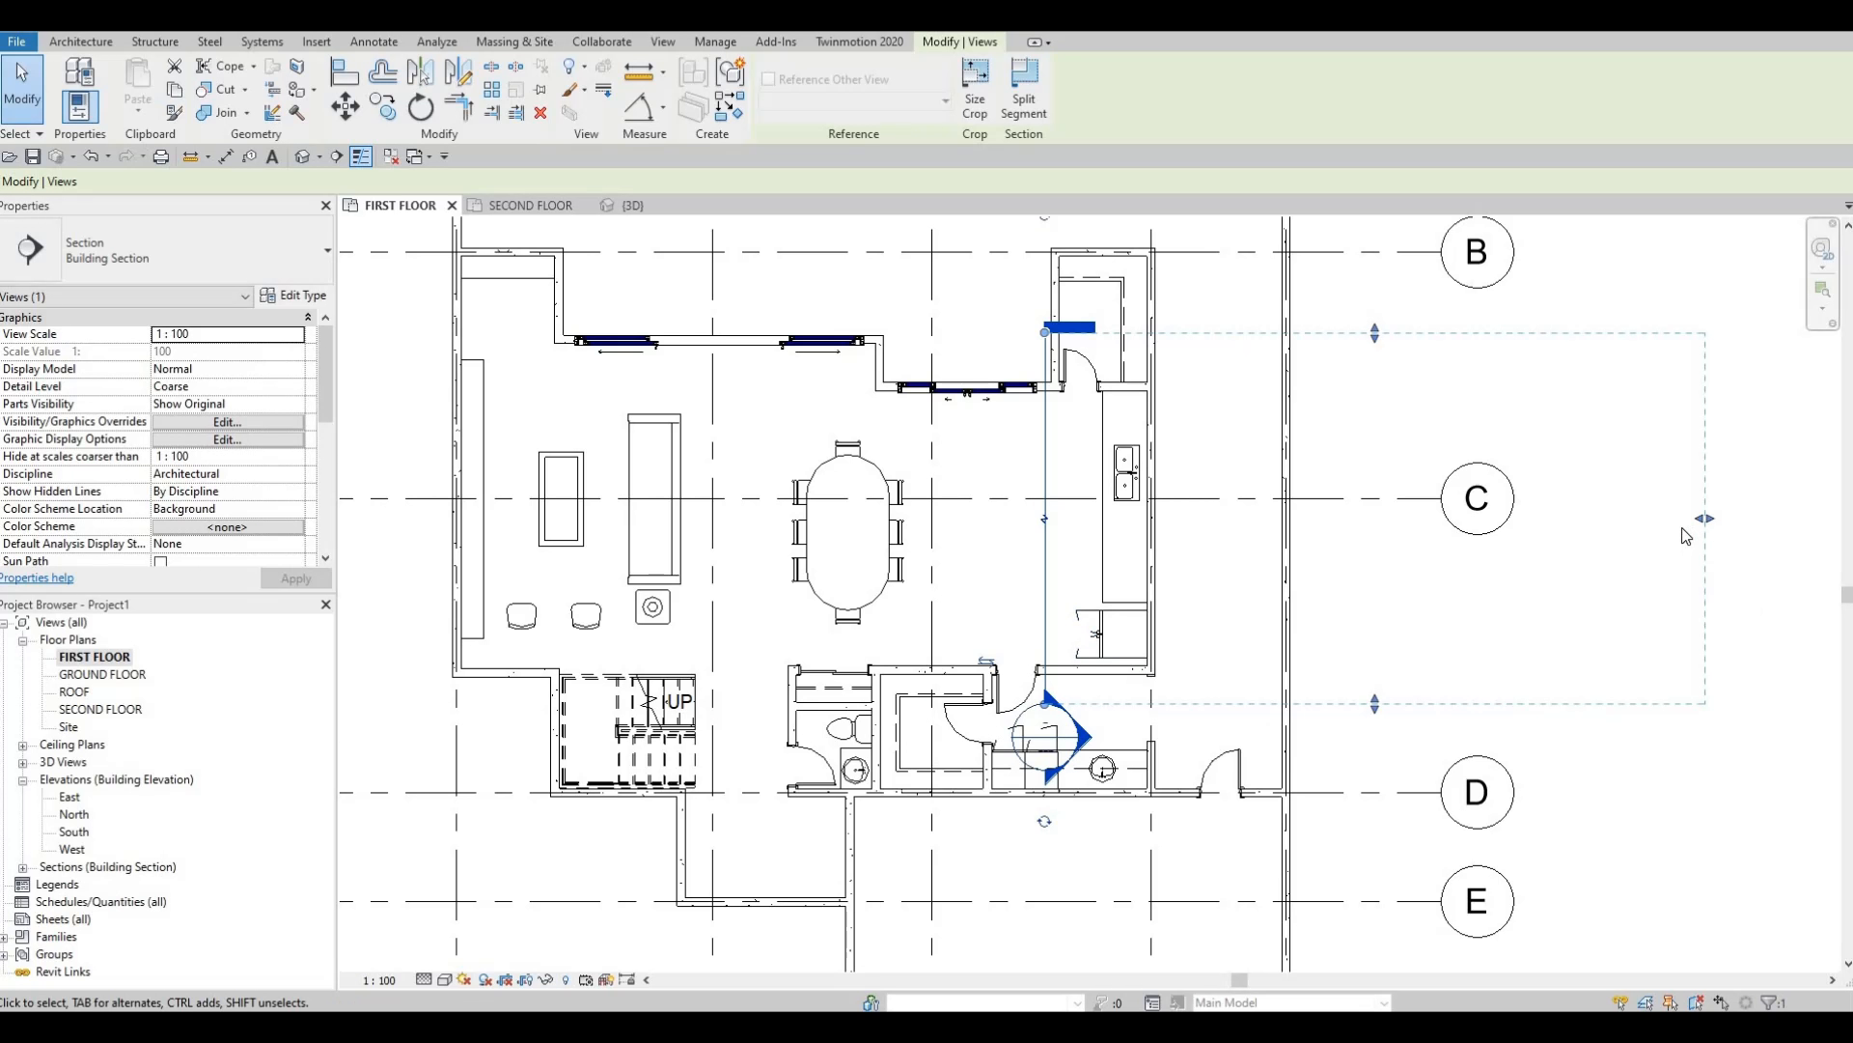
{"action": "left_click_drag", "start_coordinate": [1697, 525], "coordinate": [1049, 535]}
{"action": "key", "text": "Escape"}
{"action": "left_click", "coordinate": [1045, 536]}
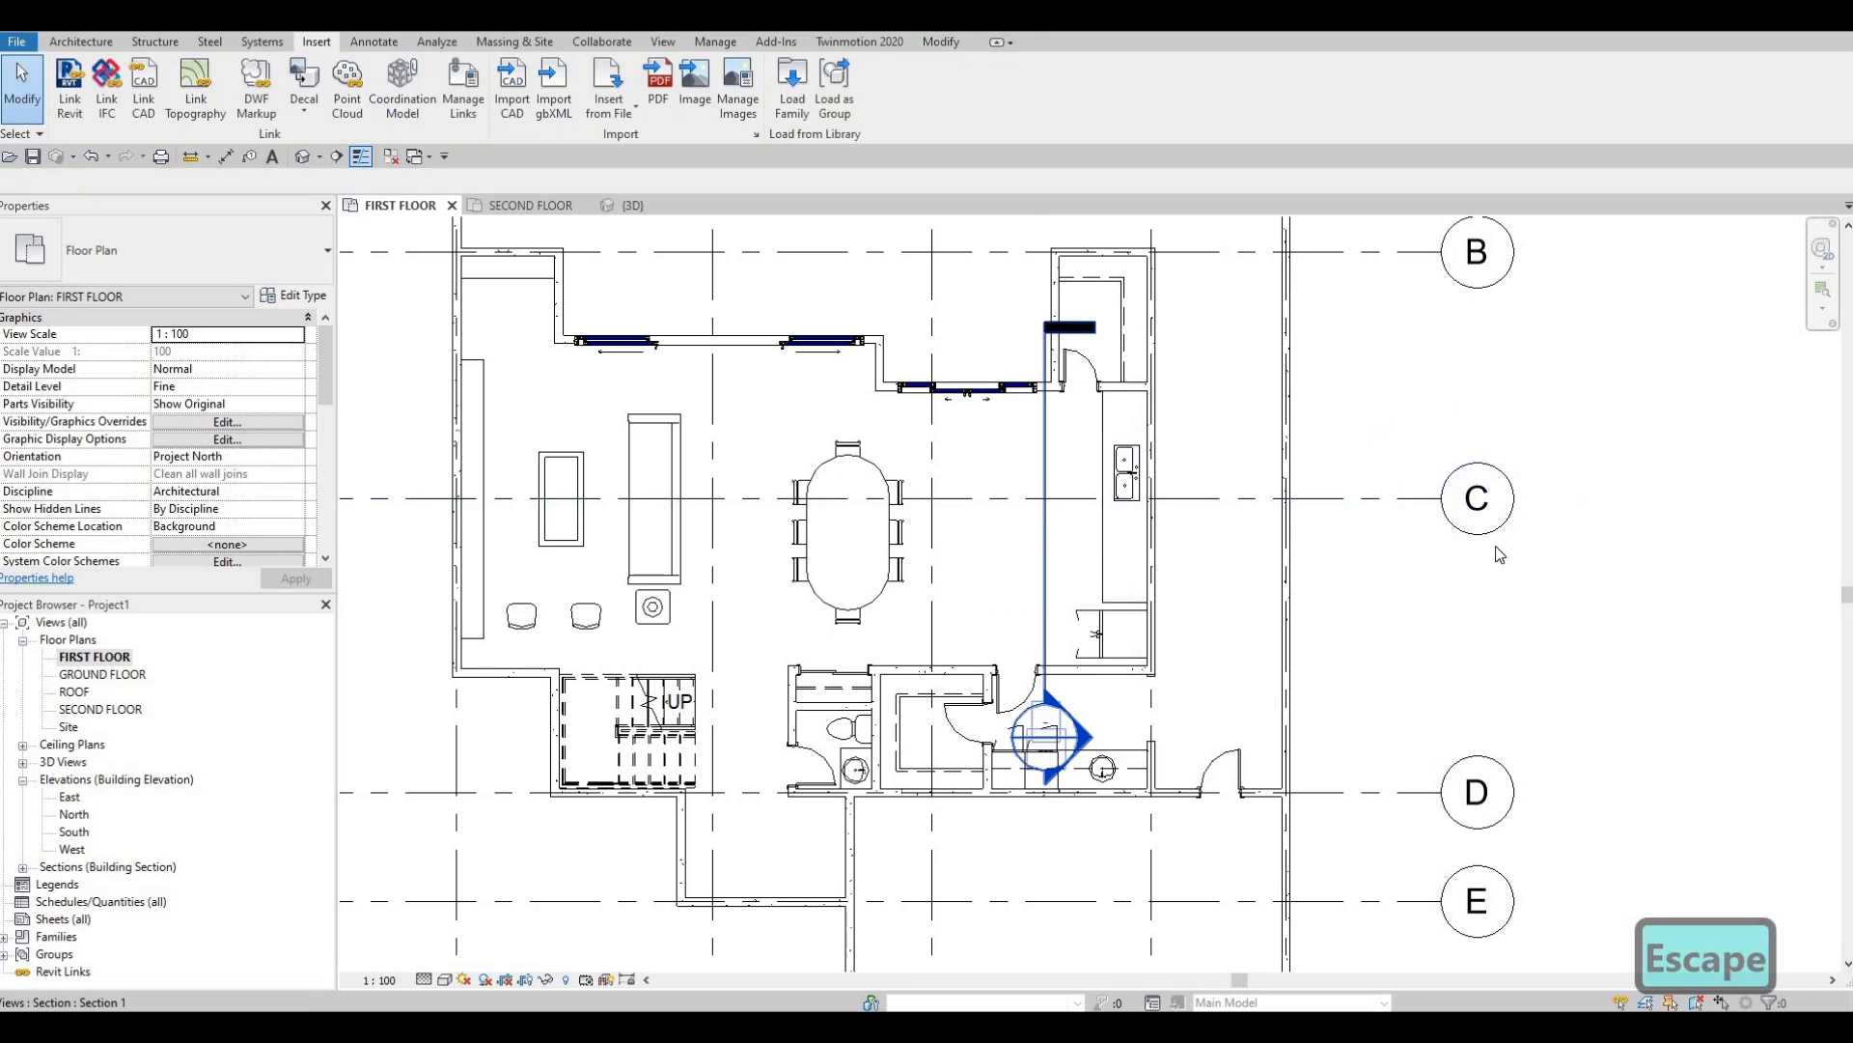
{"action": "left_click_drag", "start_coordinate": [1573, 519], "coordinate": [1194, 514]}
{"action": "key", "text": "Escape"}
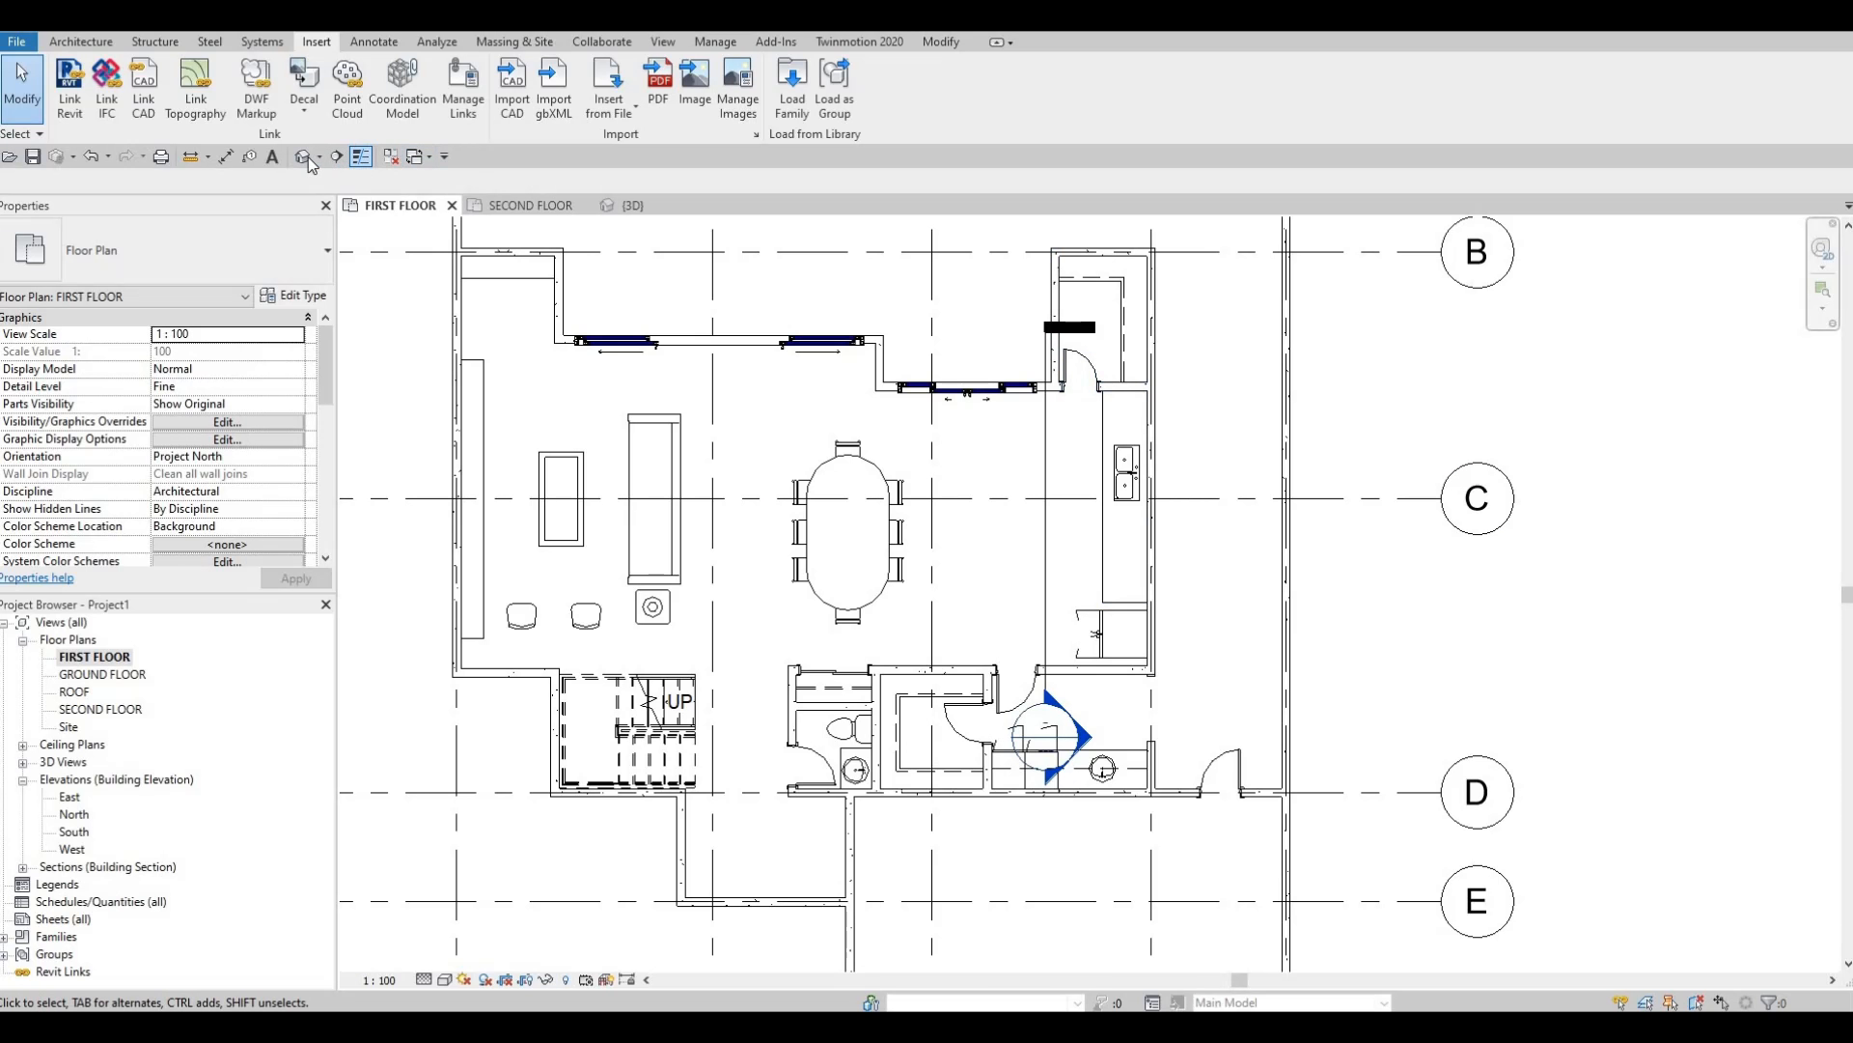
Reopen the kitchen counter for in-place editing in 3D and start a Void Sweep.
{"action": "middle_click_drag", "start_coordinate": [1111, 653], "coordinate": [1035, 456]}
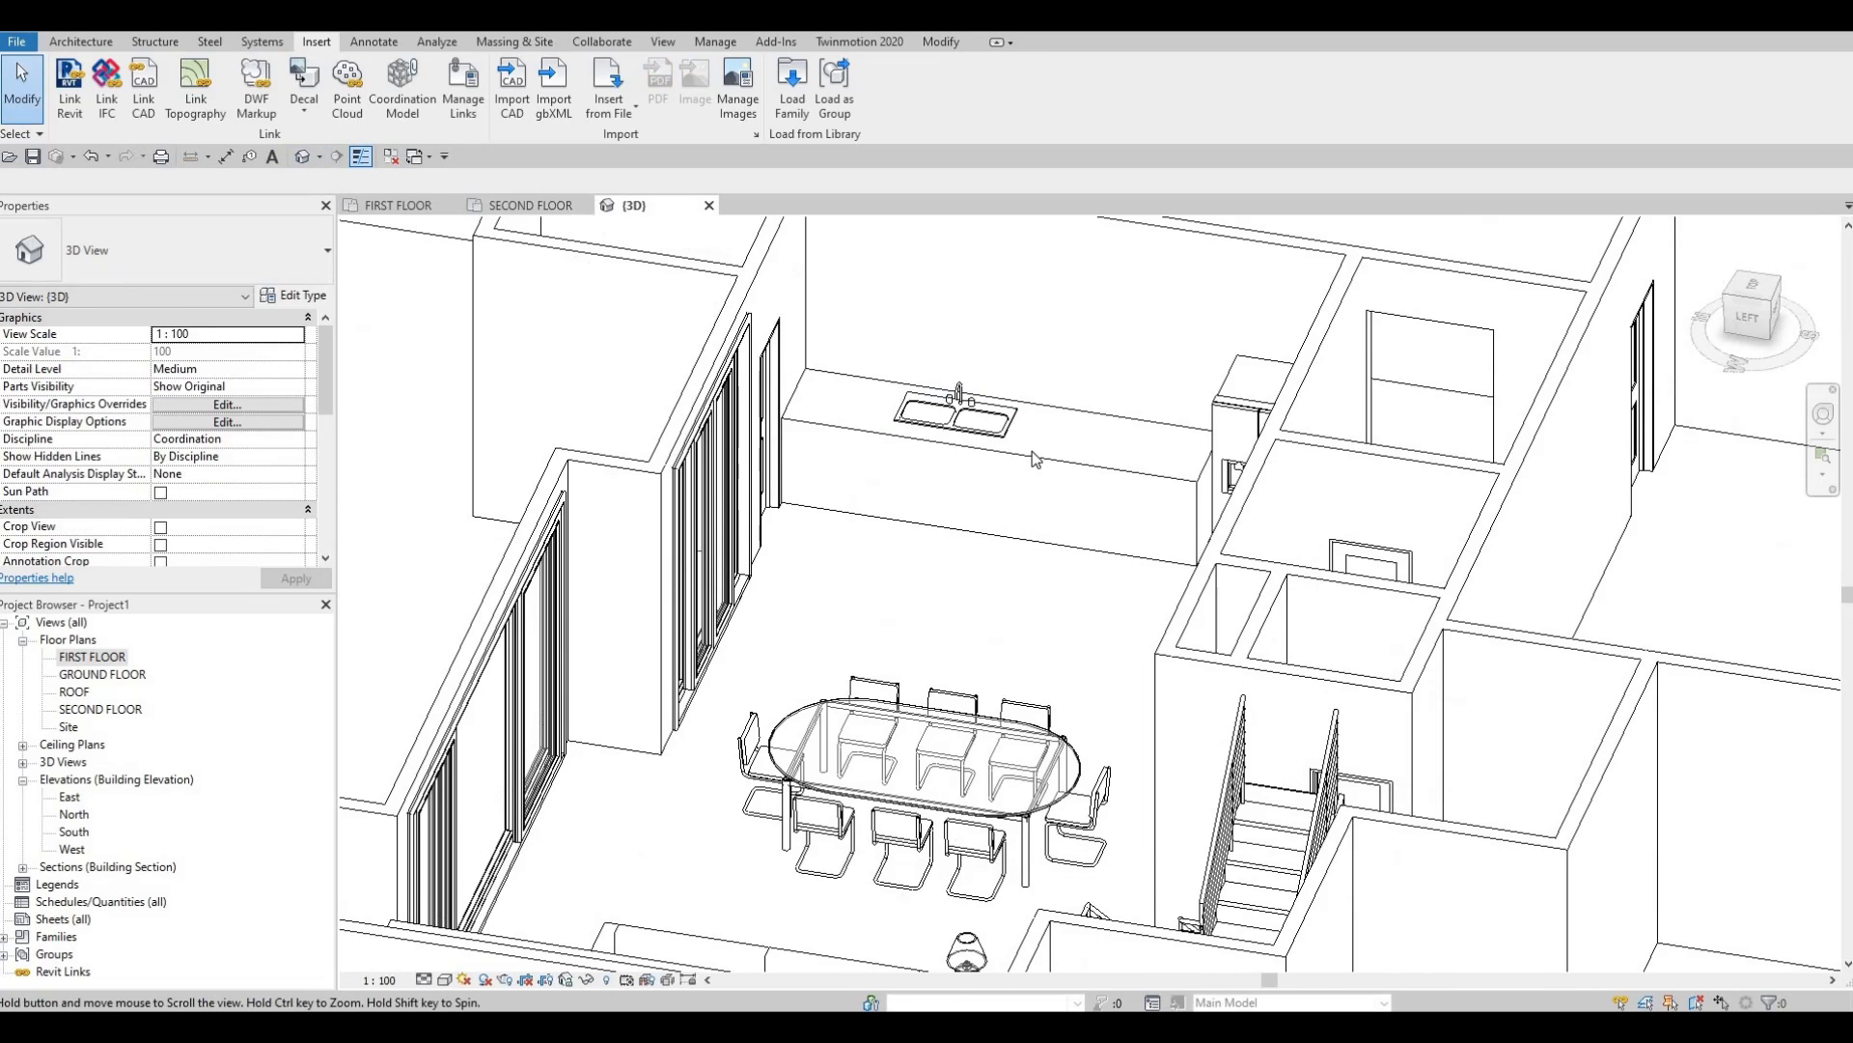
{"action": "scroll", "coordinate": [1035, 456], "scroll_direction": "up", "scroll_amount": 2}
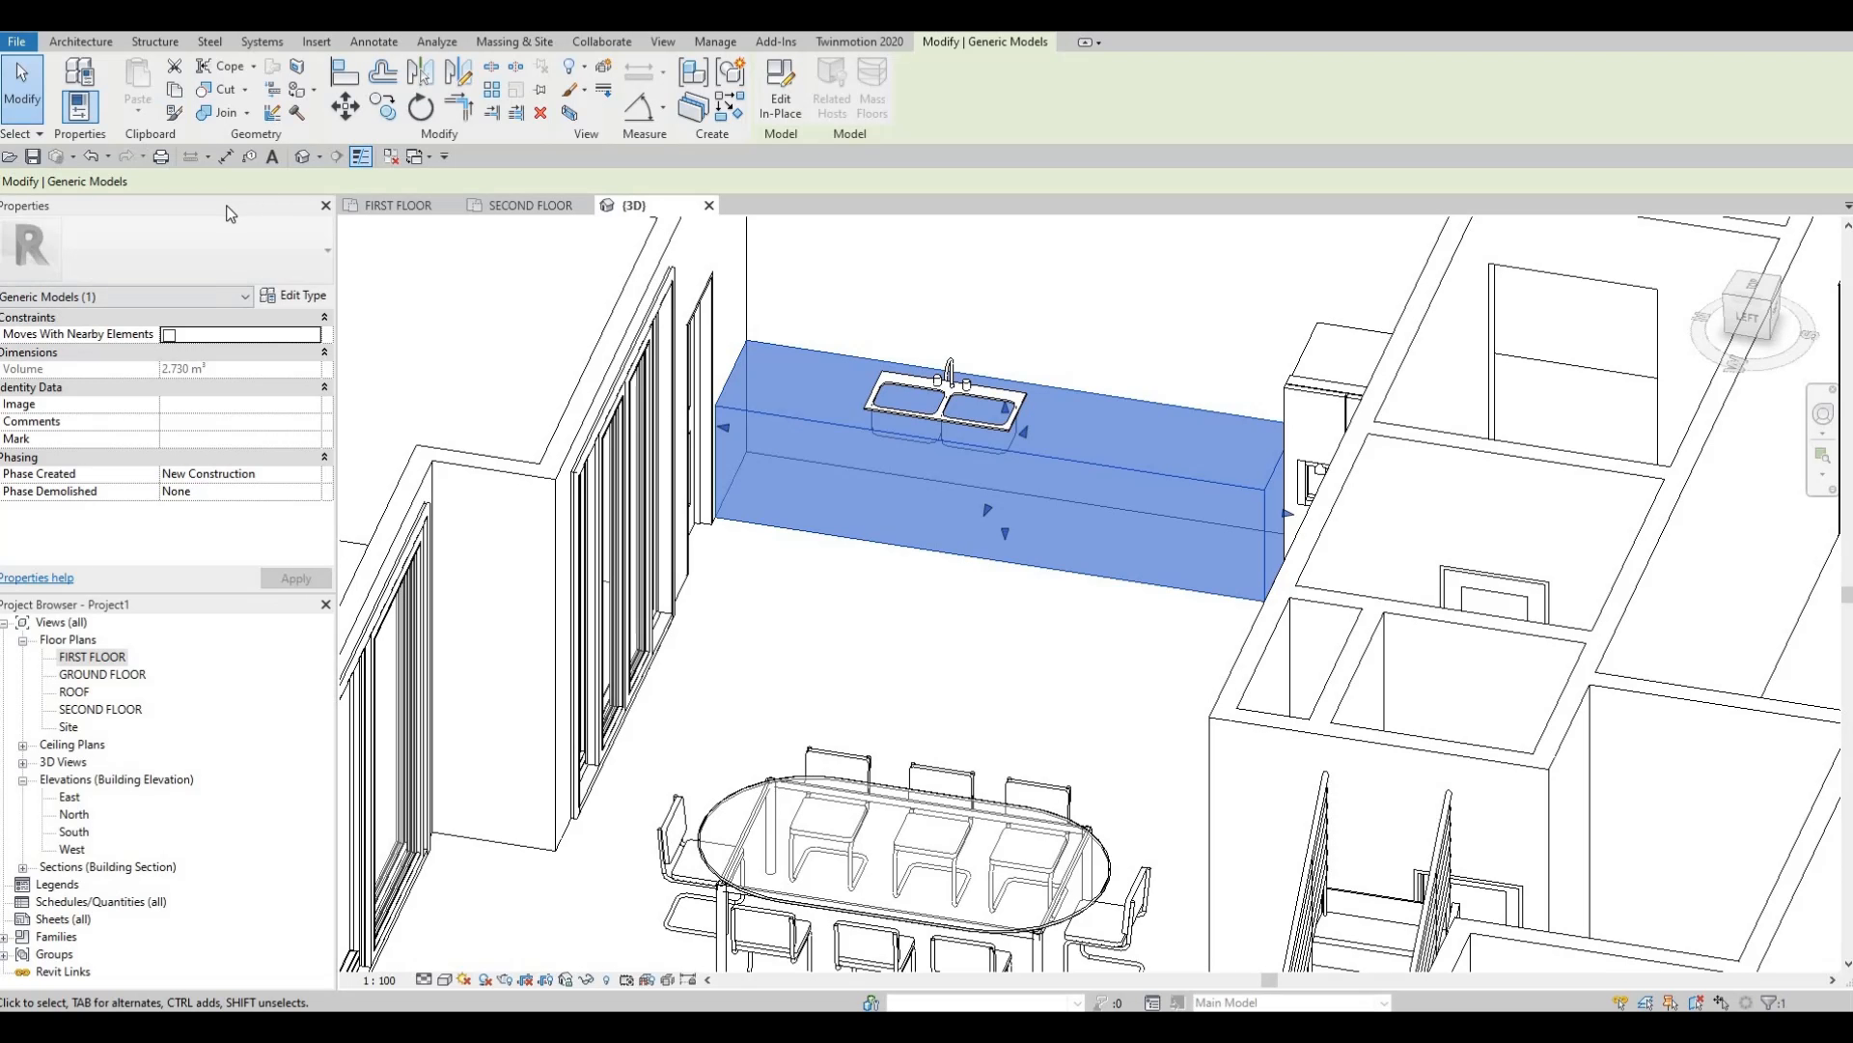
{"action": "left_click", "coordinate": [781, 100]}
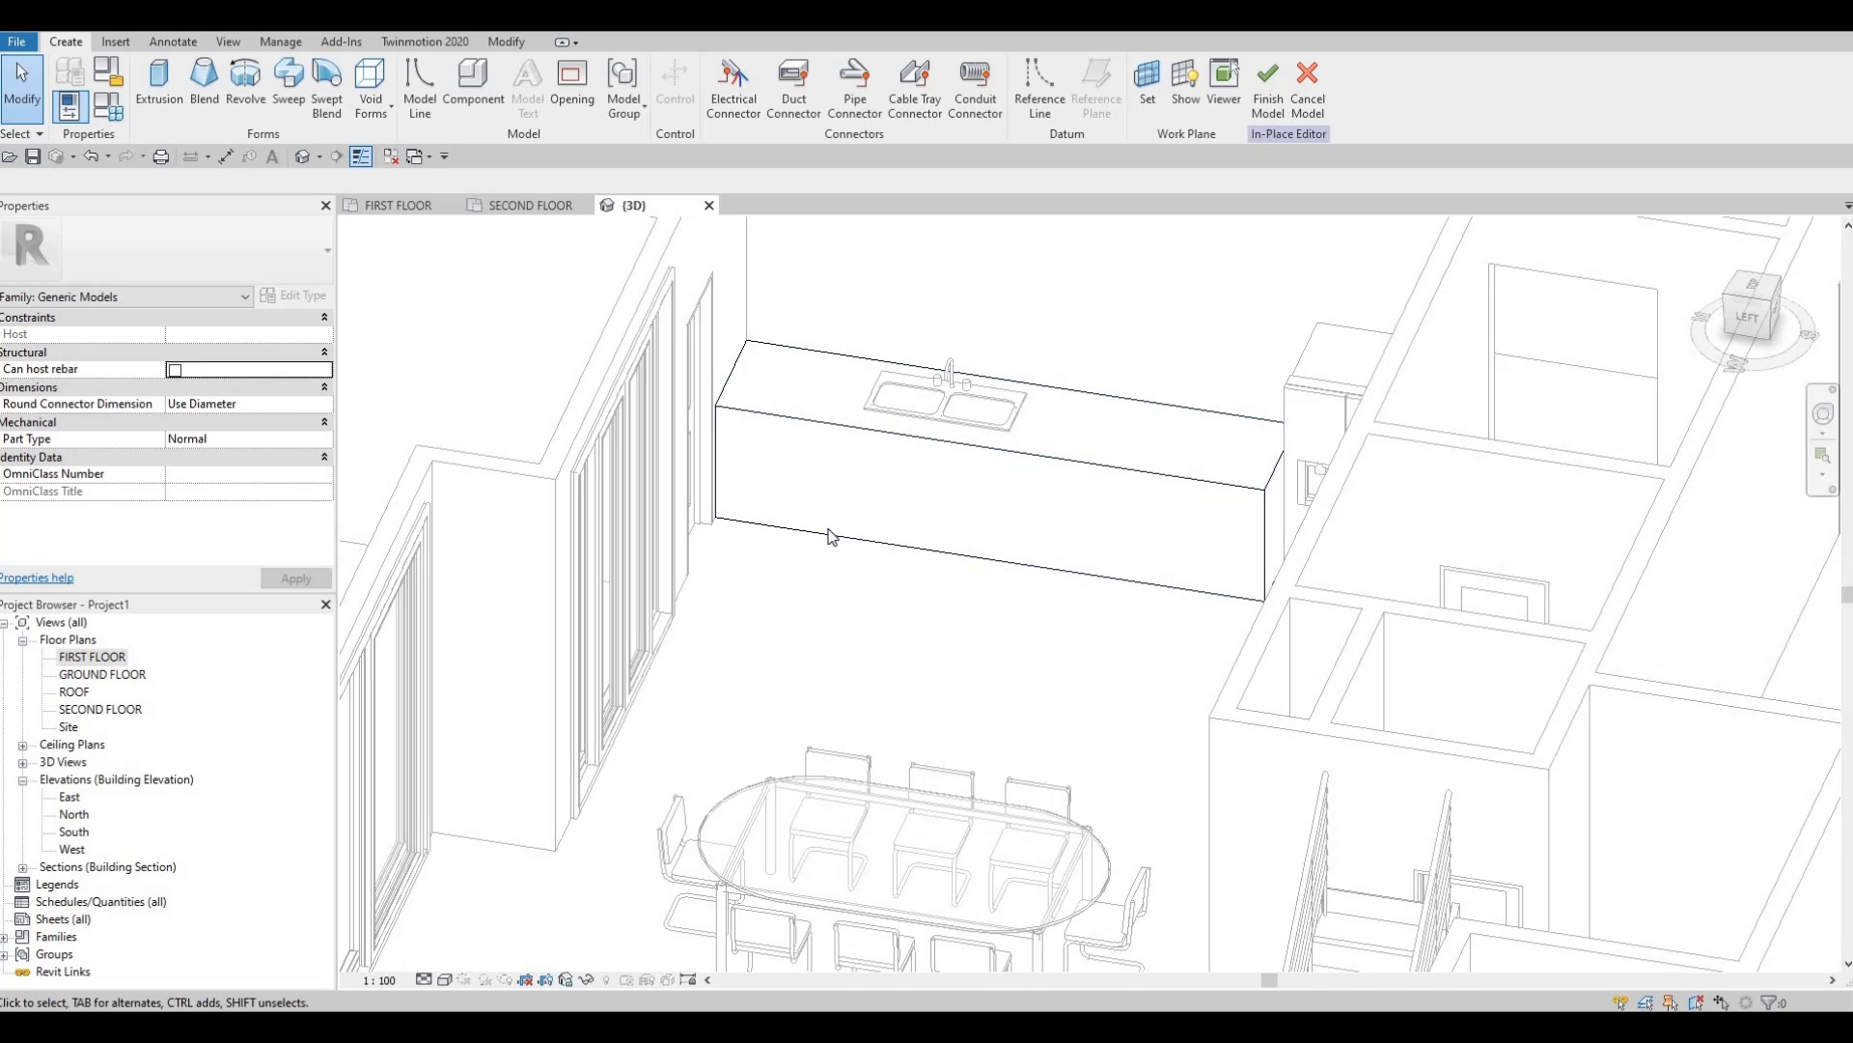
{"action": "left_click", "coordinate": [371, 108]}
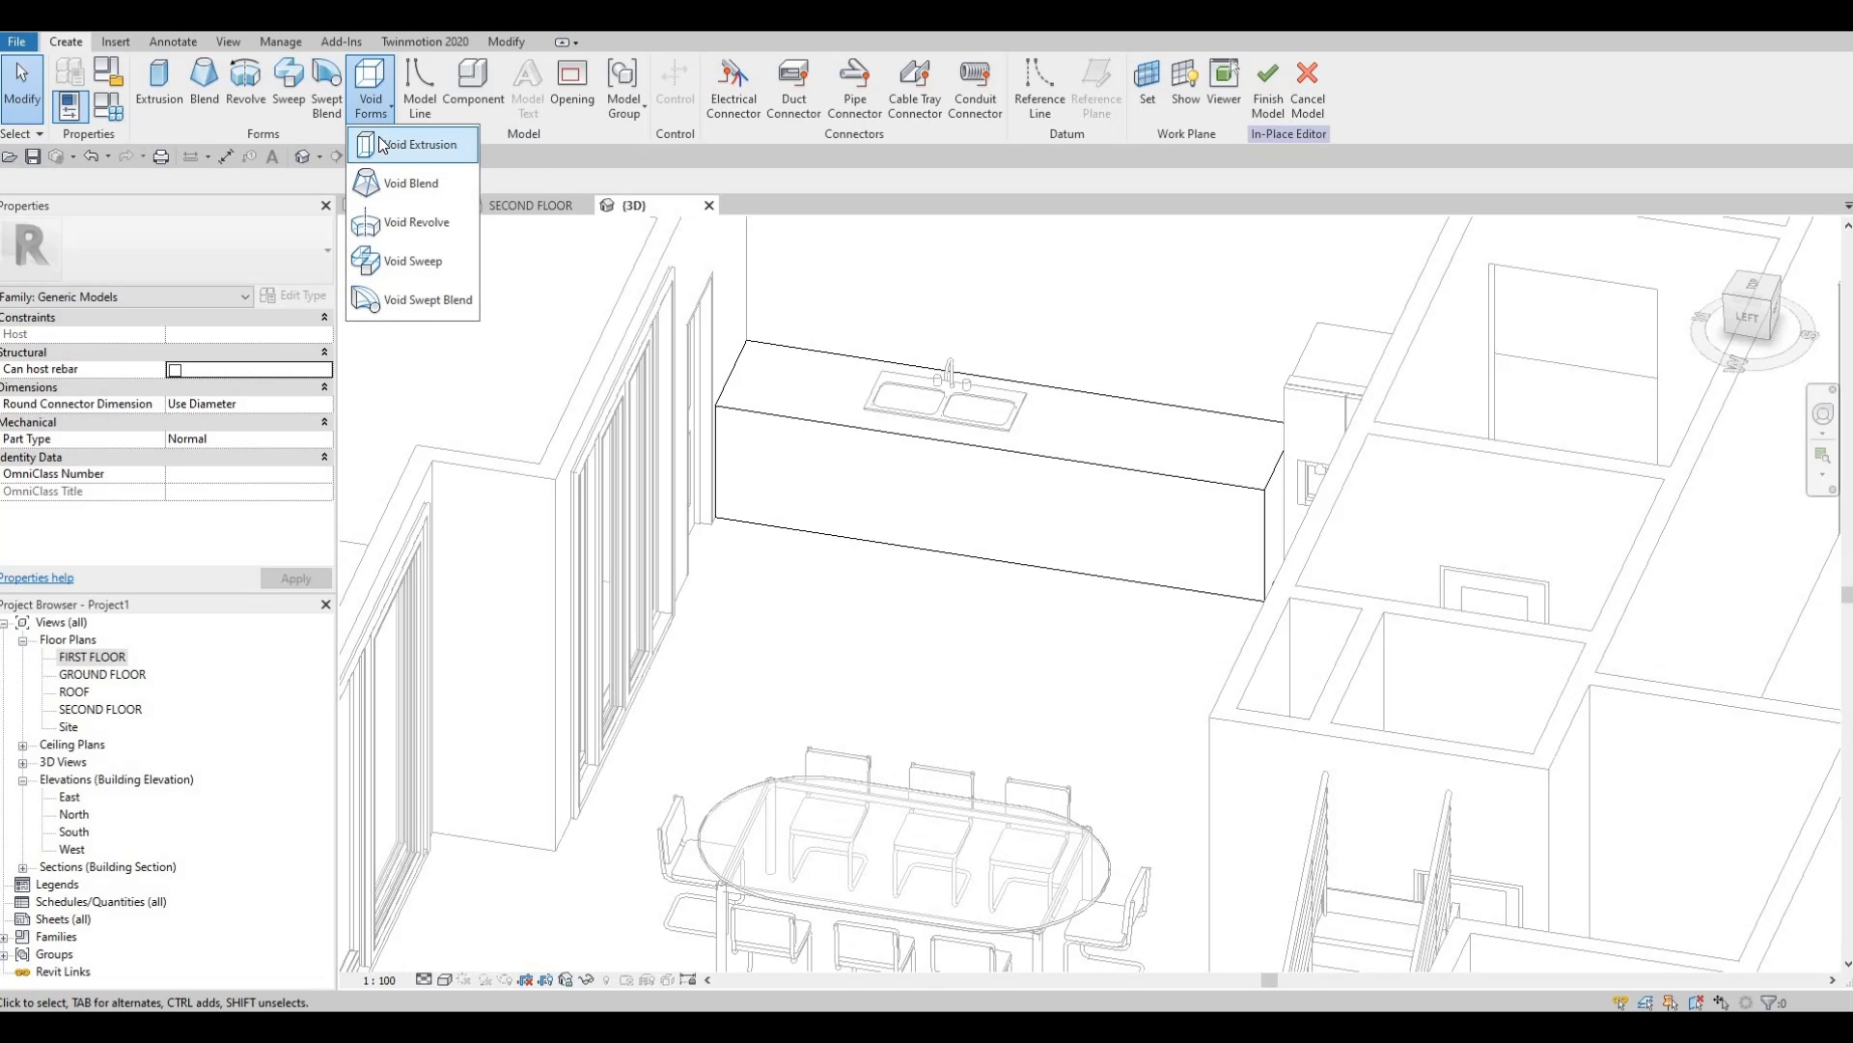
{"action": "left_click", "coordinate": [399, 267]}
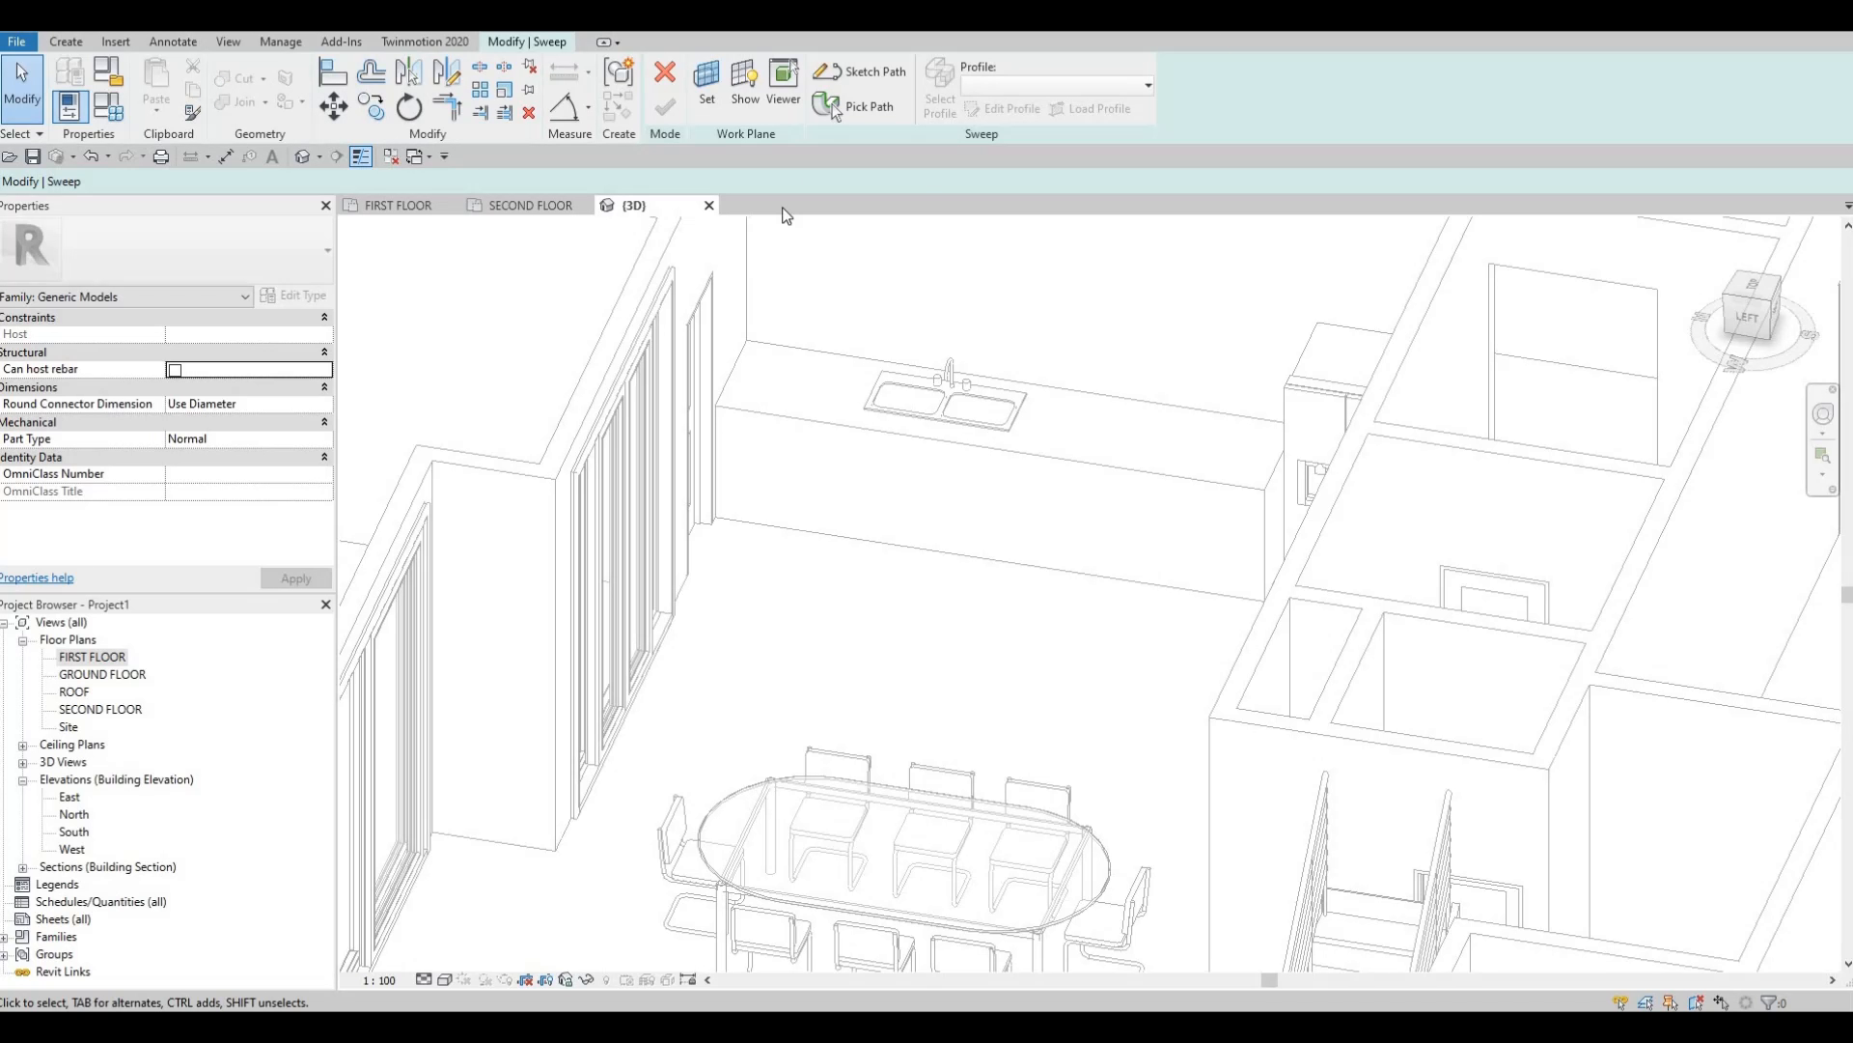
Use the counter's lower front edge as the void sweep path, then start editing its profile.
{"action": "left_click", "coordinate": [834, 105]}
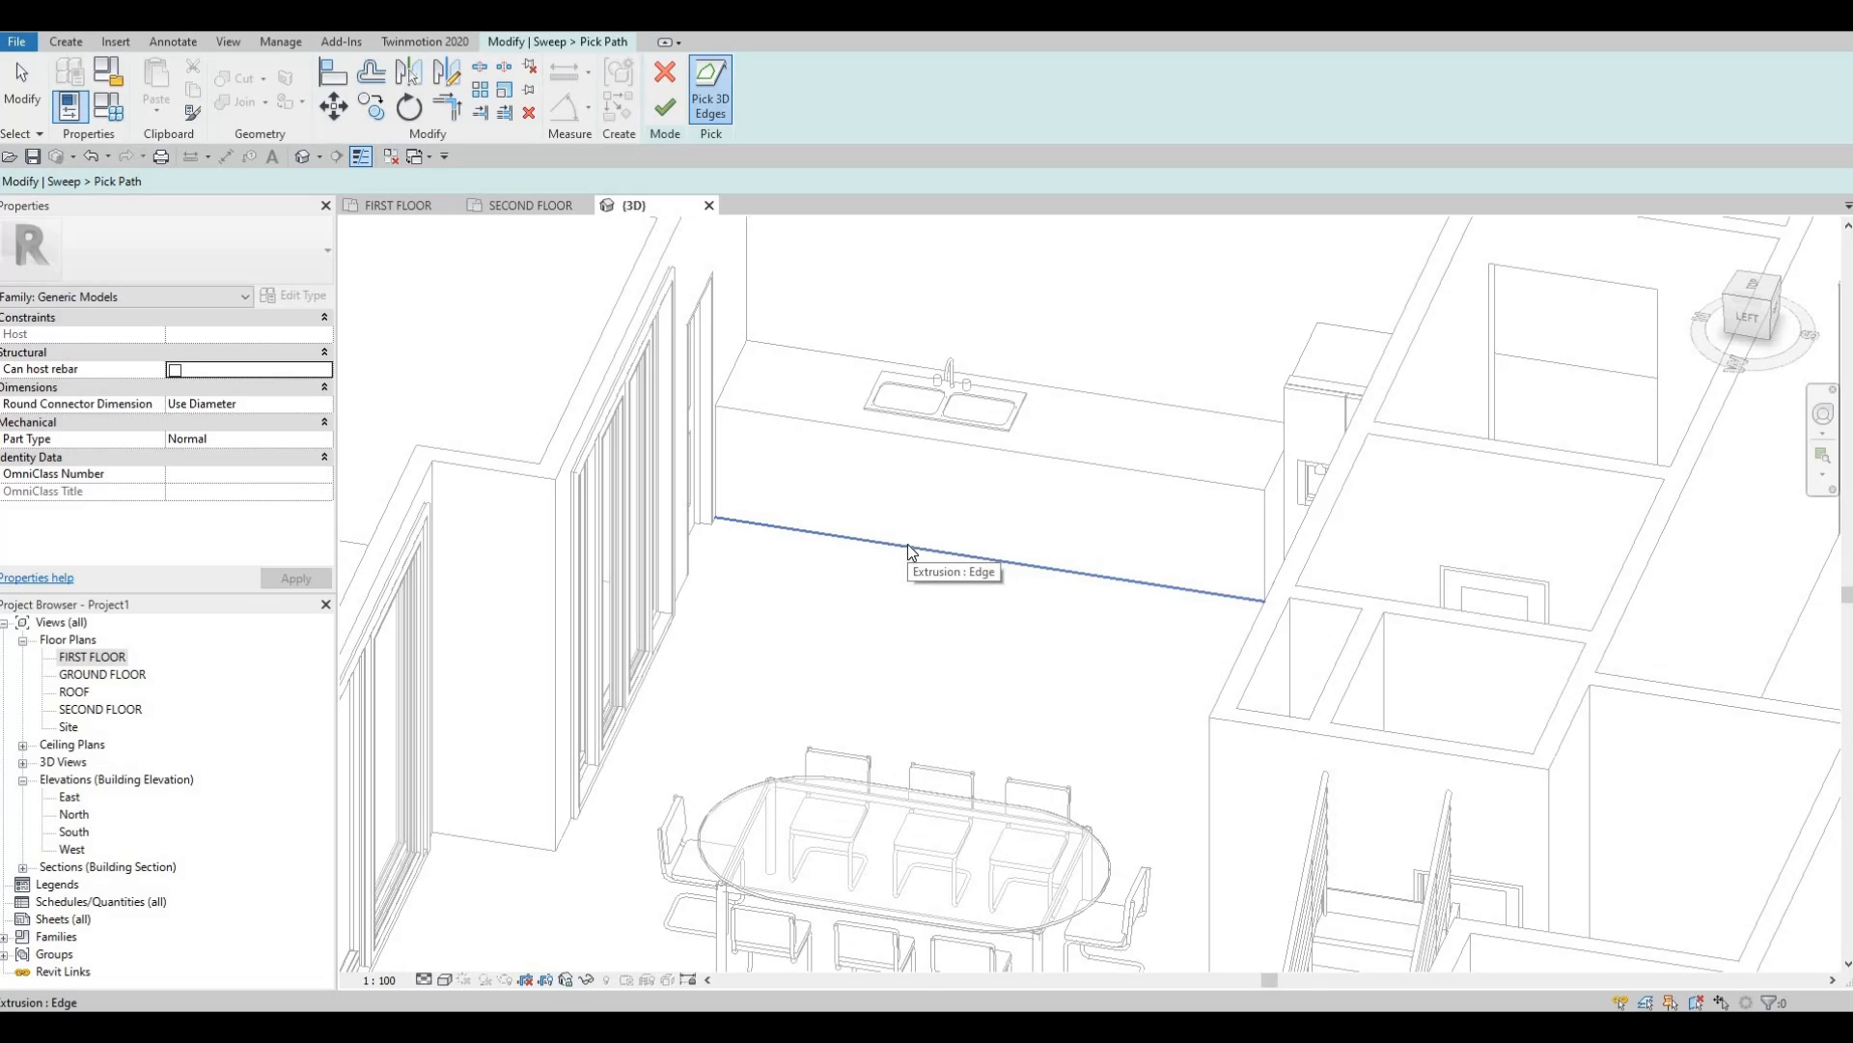
{"action": "left_click", "coordinate": [908, 542]}
{"action": "scroll", "coordinate": [1048, 623], "scroll_direction": "up", "scroll_amount": 3}
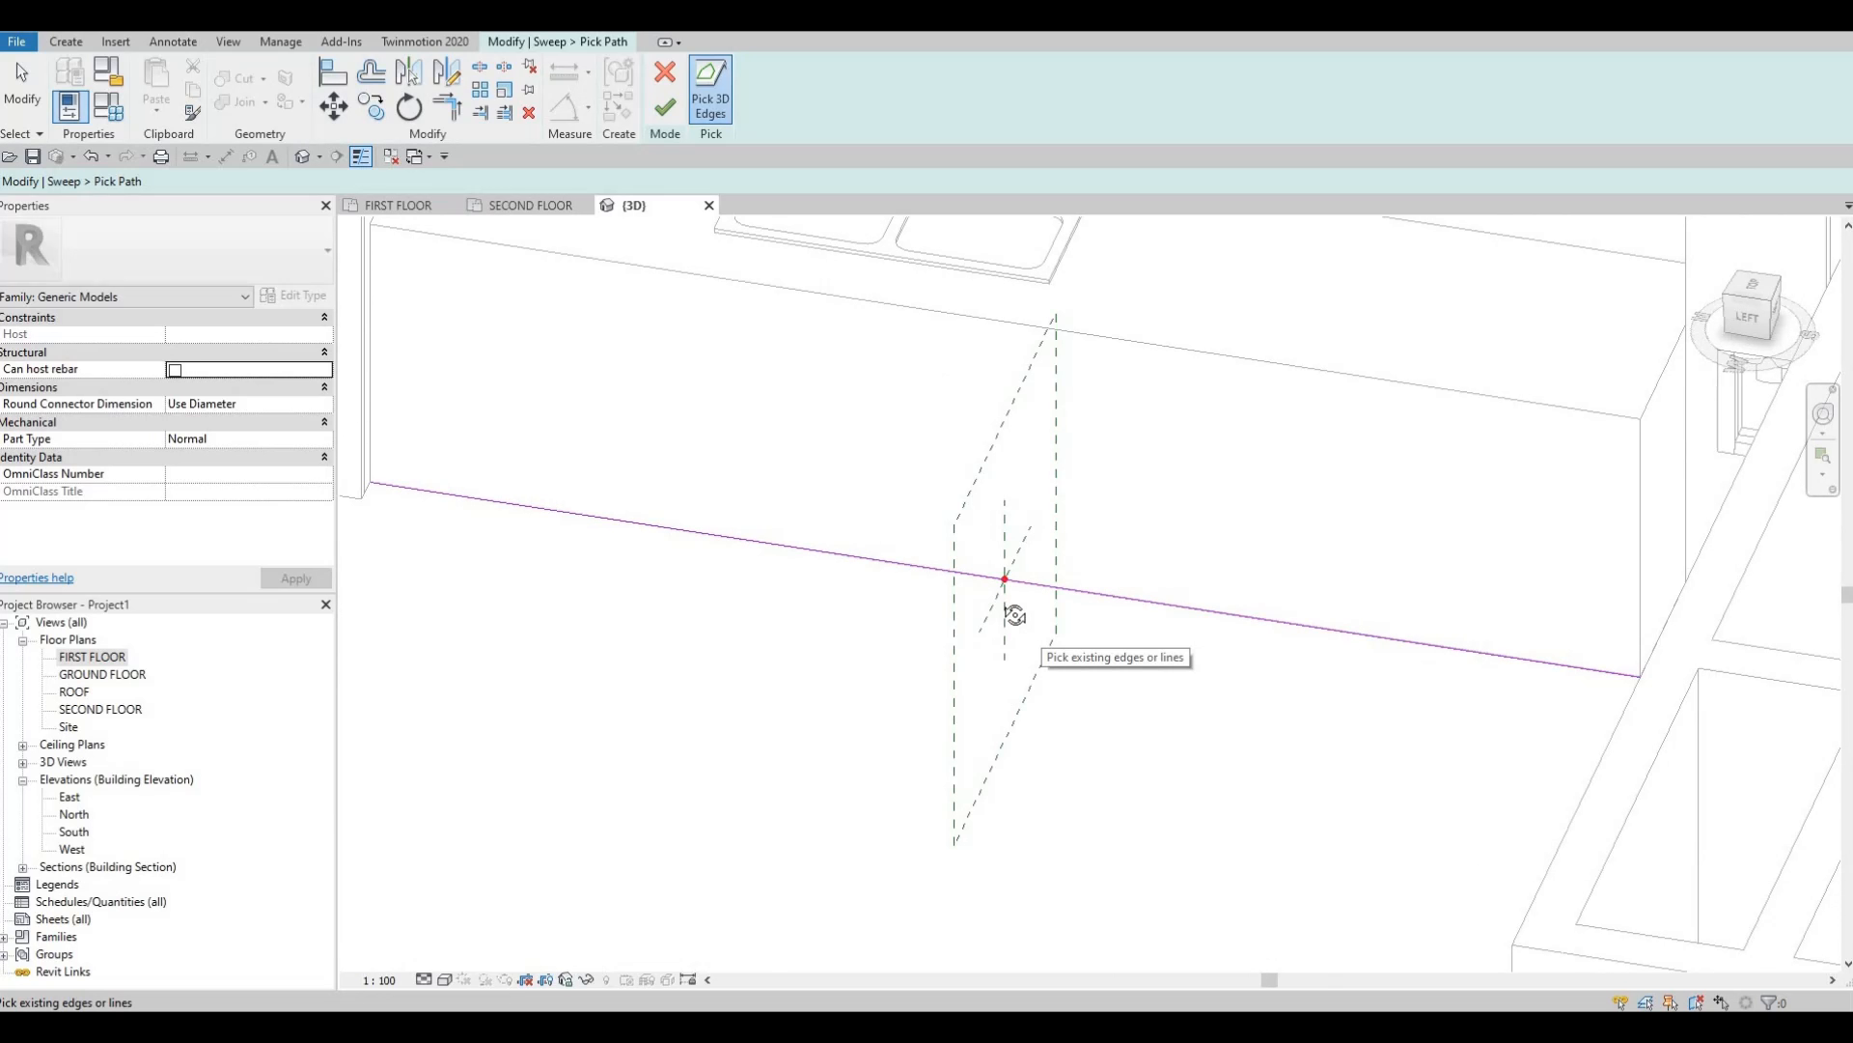
{"action": "middle_click_drag", "start_coordinate": [1014, 615], "coordinate": [912, 606], "text": "shift"}
{"action": "middle_click_drag", "start_coordinate": [1223, 634], "coordinate": [975, 610]}
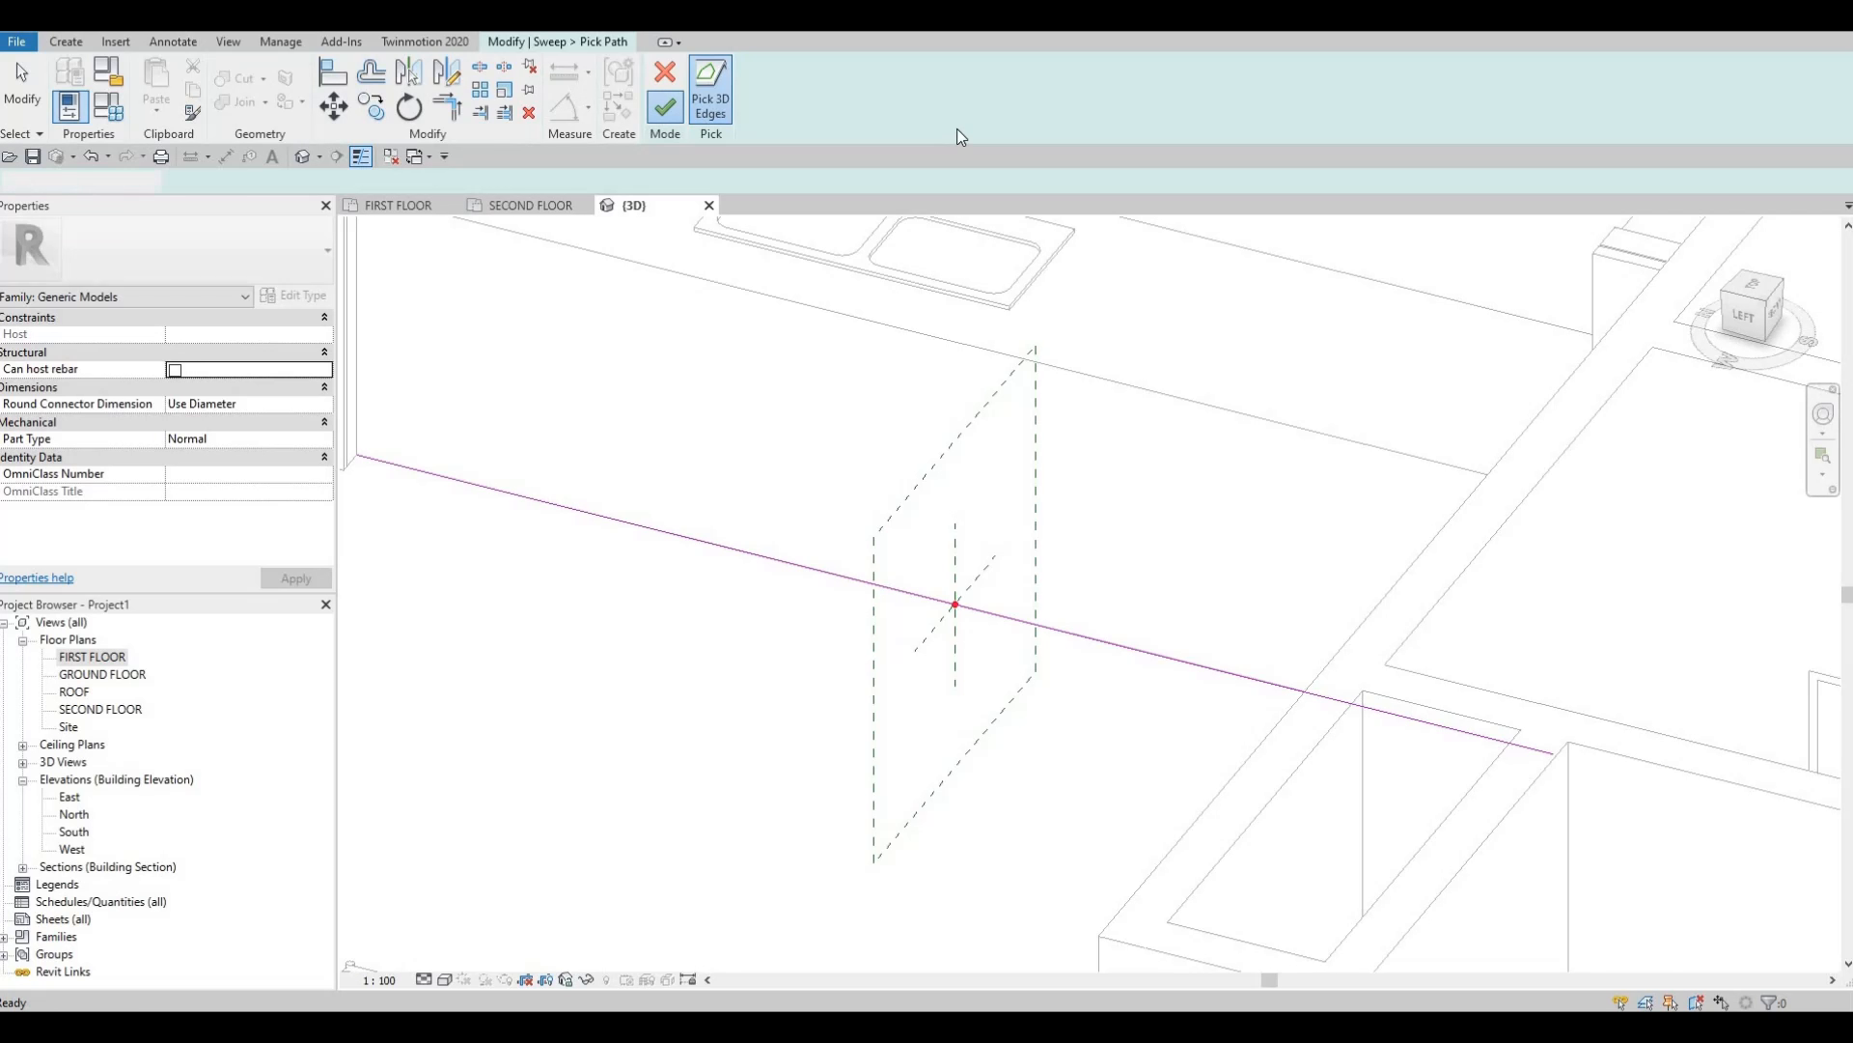
{"action": "left_click", "coordinate": [665, 110]}
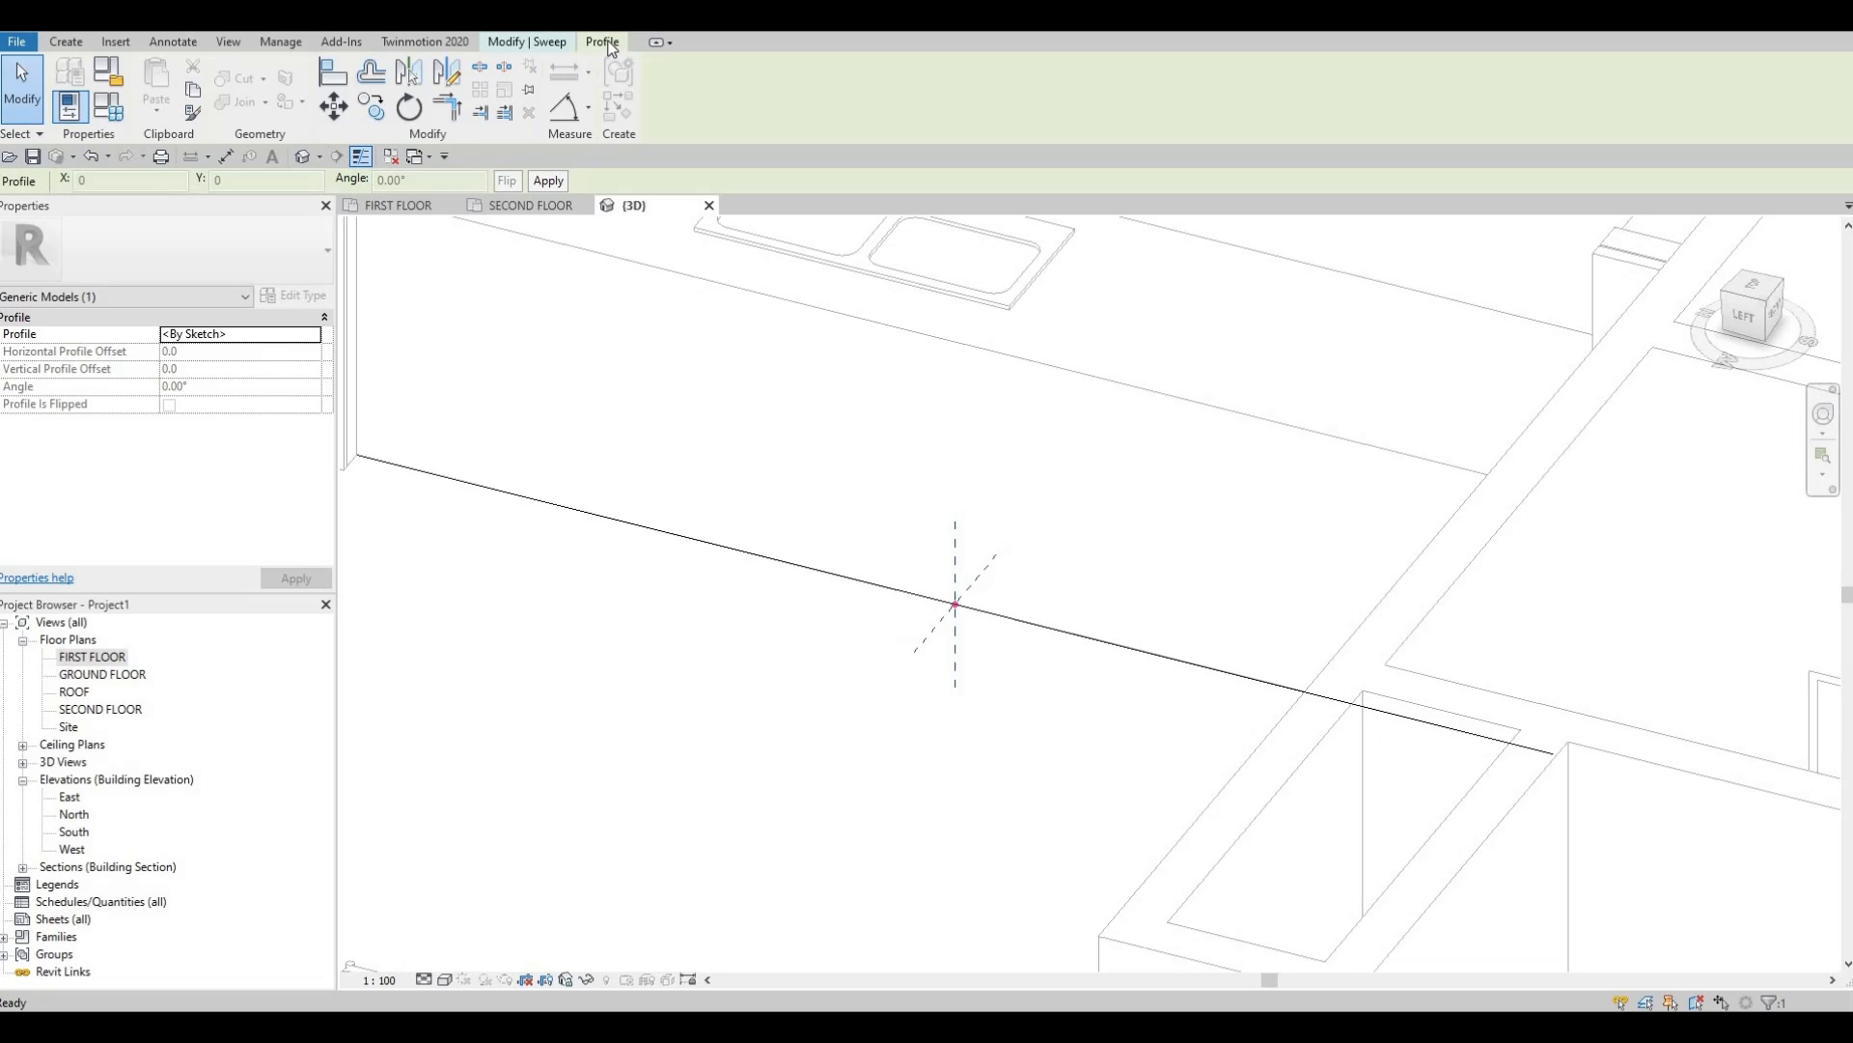
{"action": "left_click", "coordinate": [556, 40]}
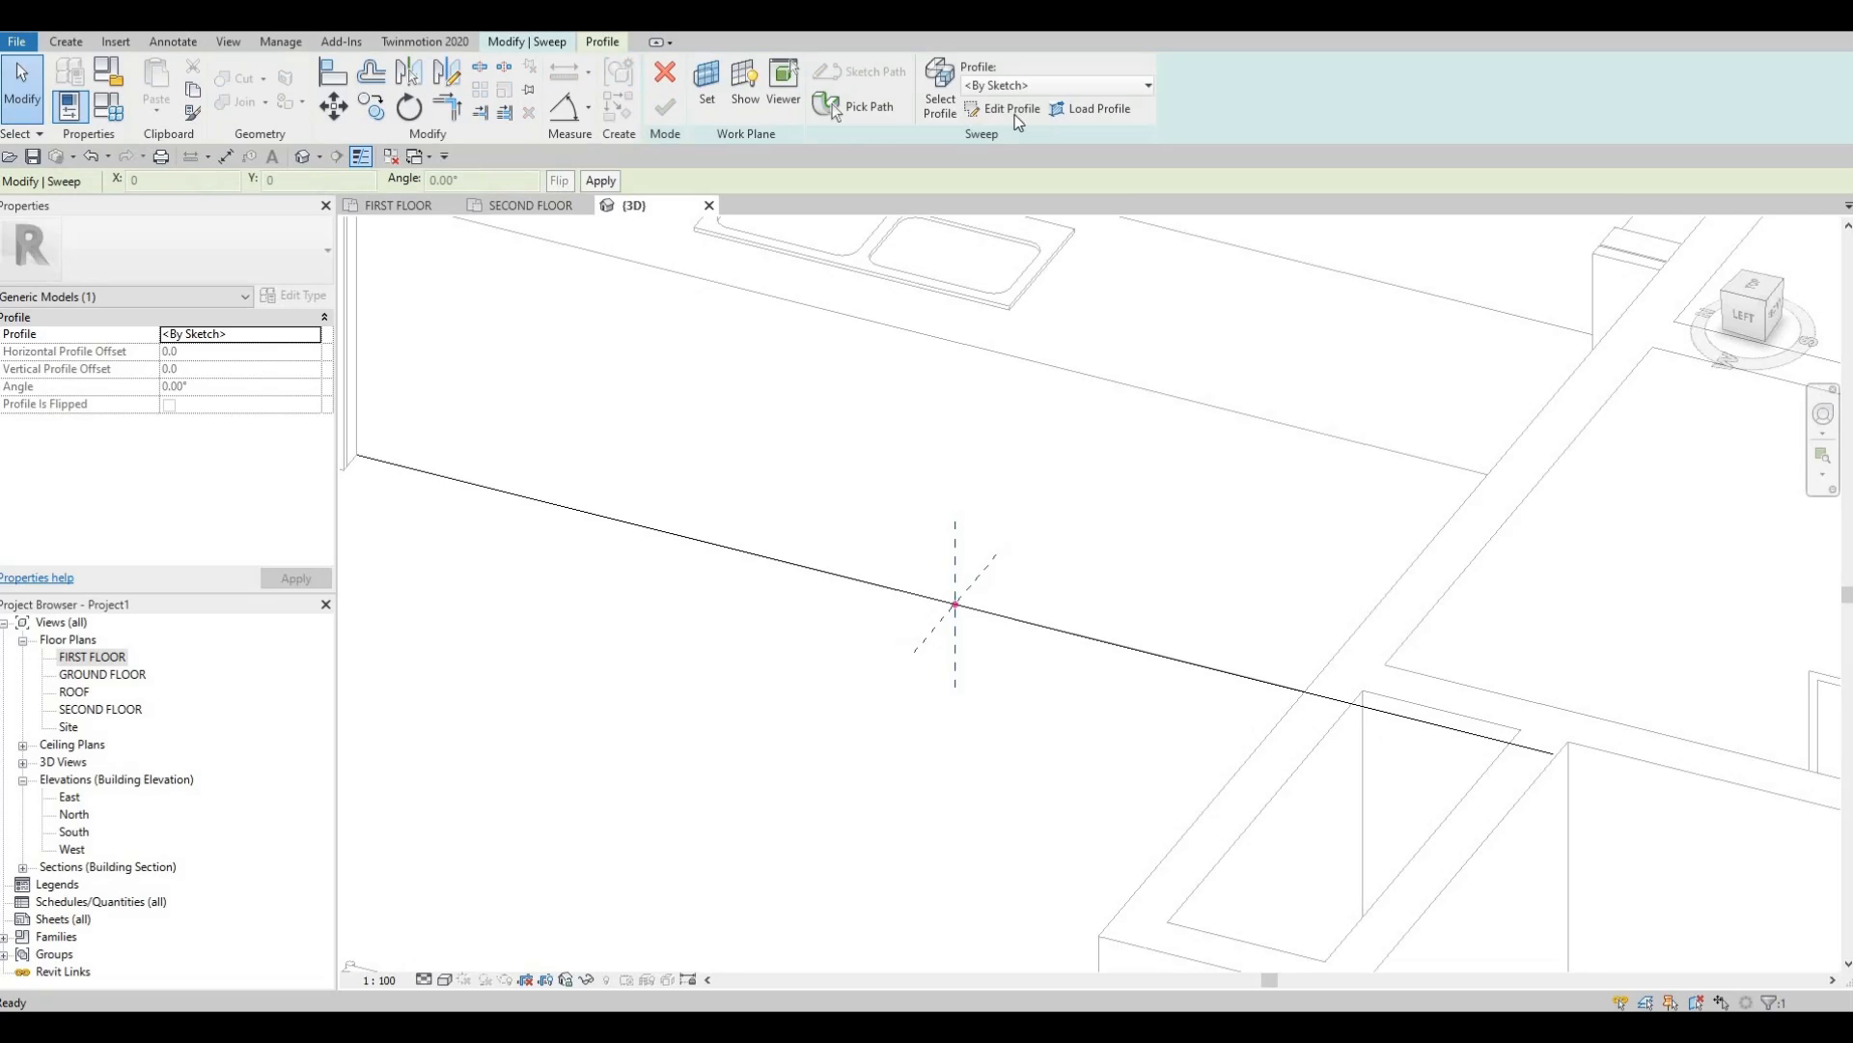
{"action": "left_click", "coordinate": [1007, 108]}
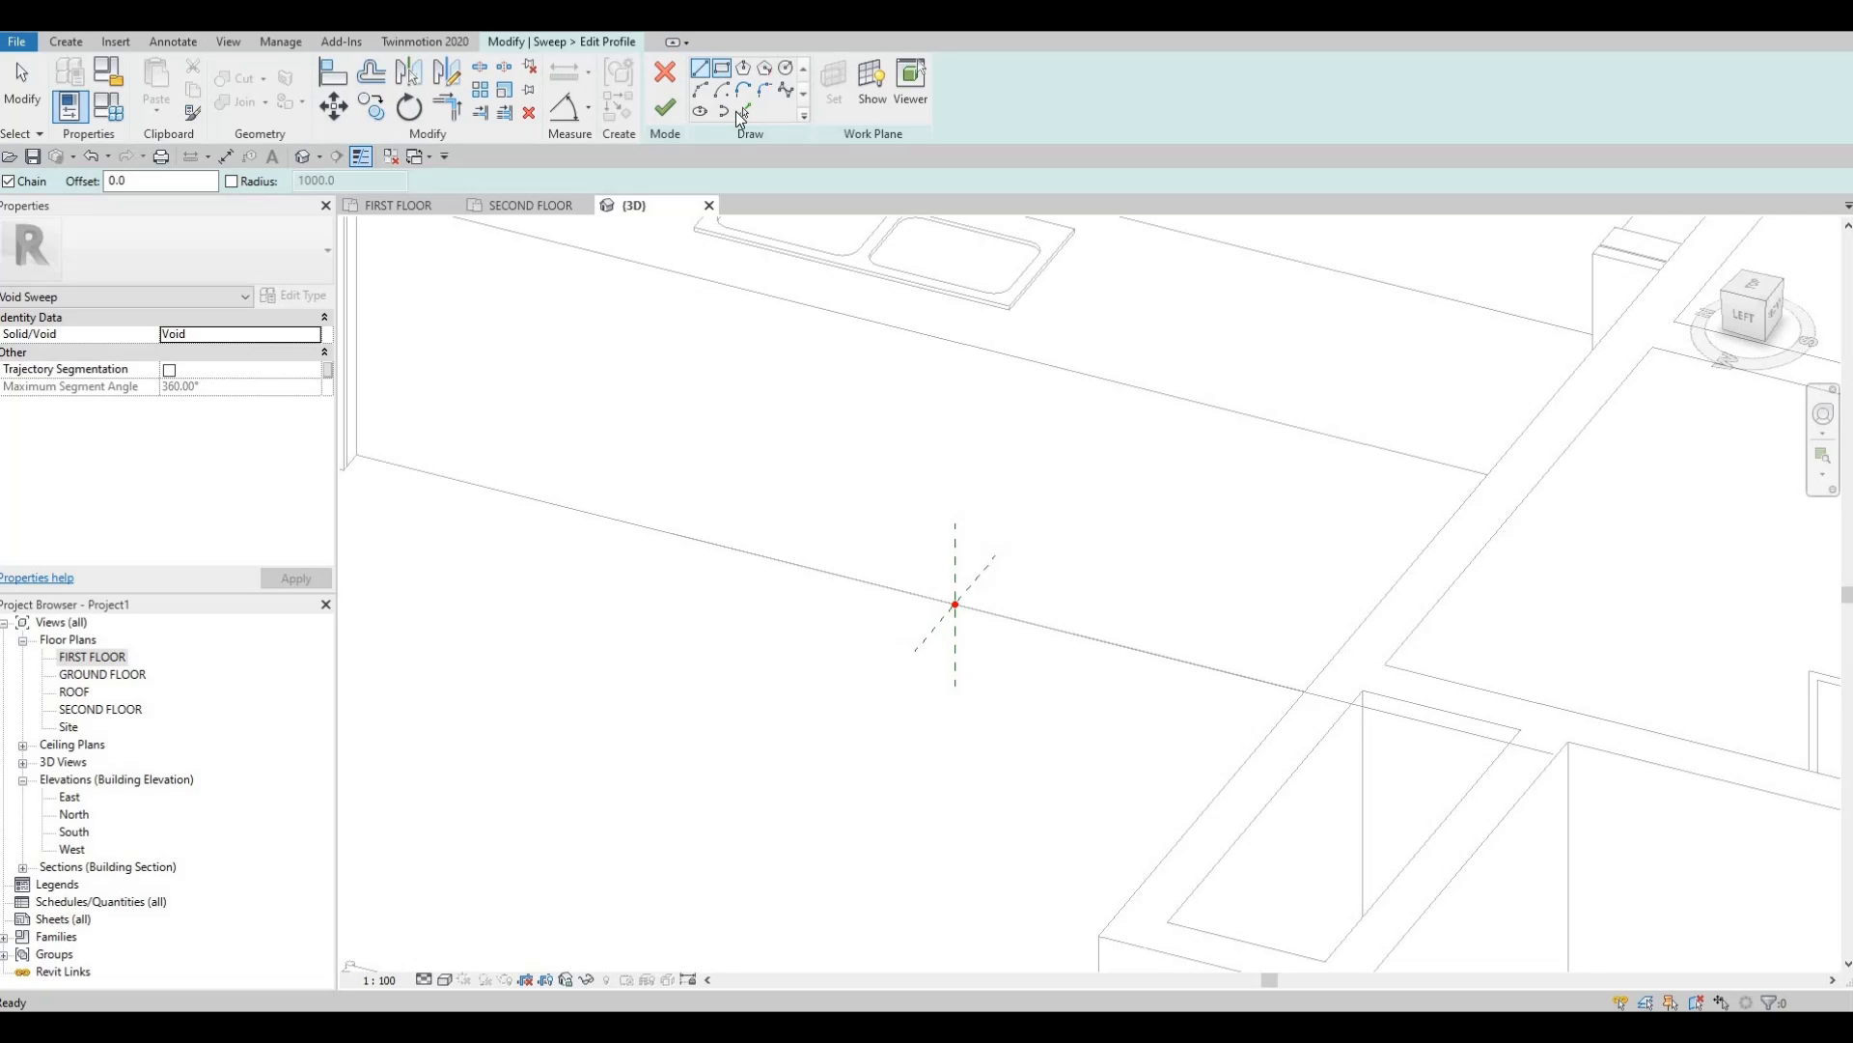
Sketch a rectangular sweep profile starting at the reference planes' intersection.
{"action": "left_click", "coordinate": [722, 68]}
{"action": "scroll", "coordinate": [873, 597], "scroll_direction": "up", "scroll_amount": 3}
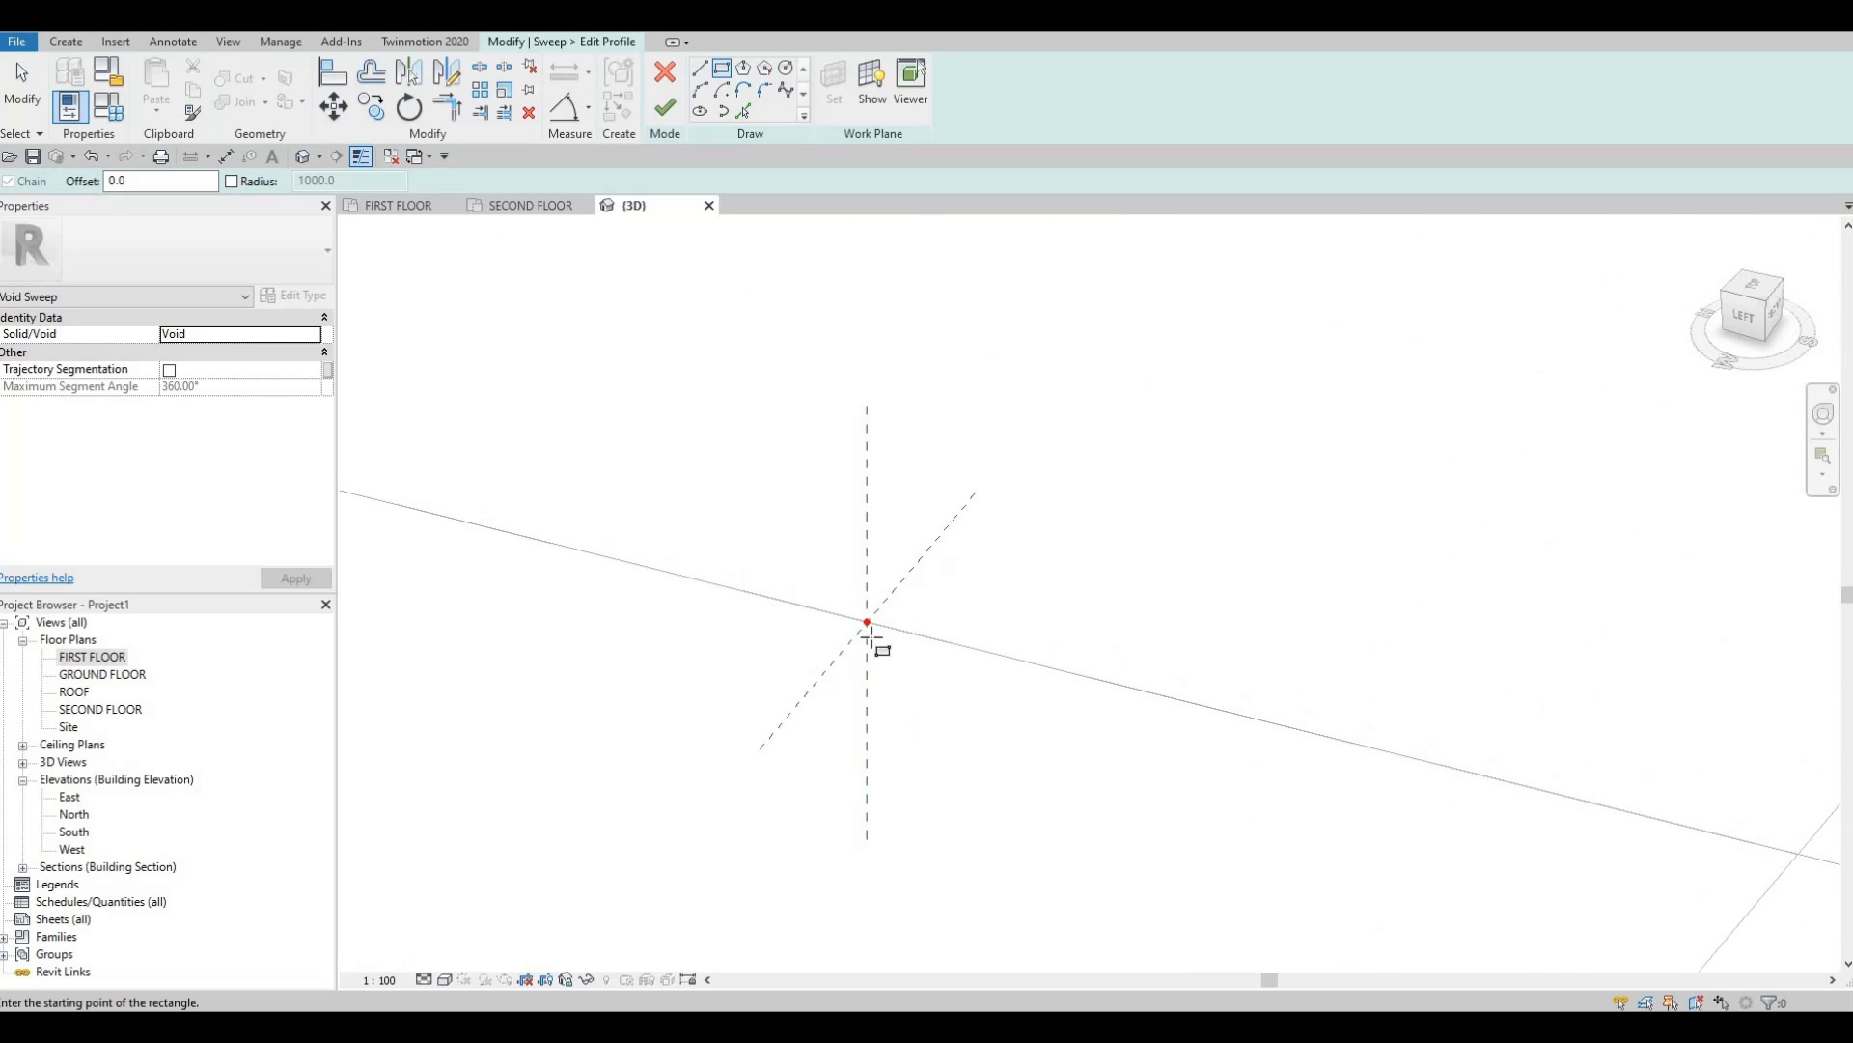
{"action": "scroll", "coordinate": [871, 637], "scroll_direction": "up", "scroll_amount": 1}
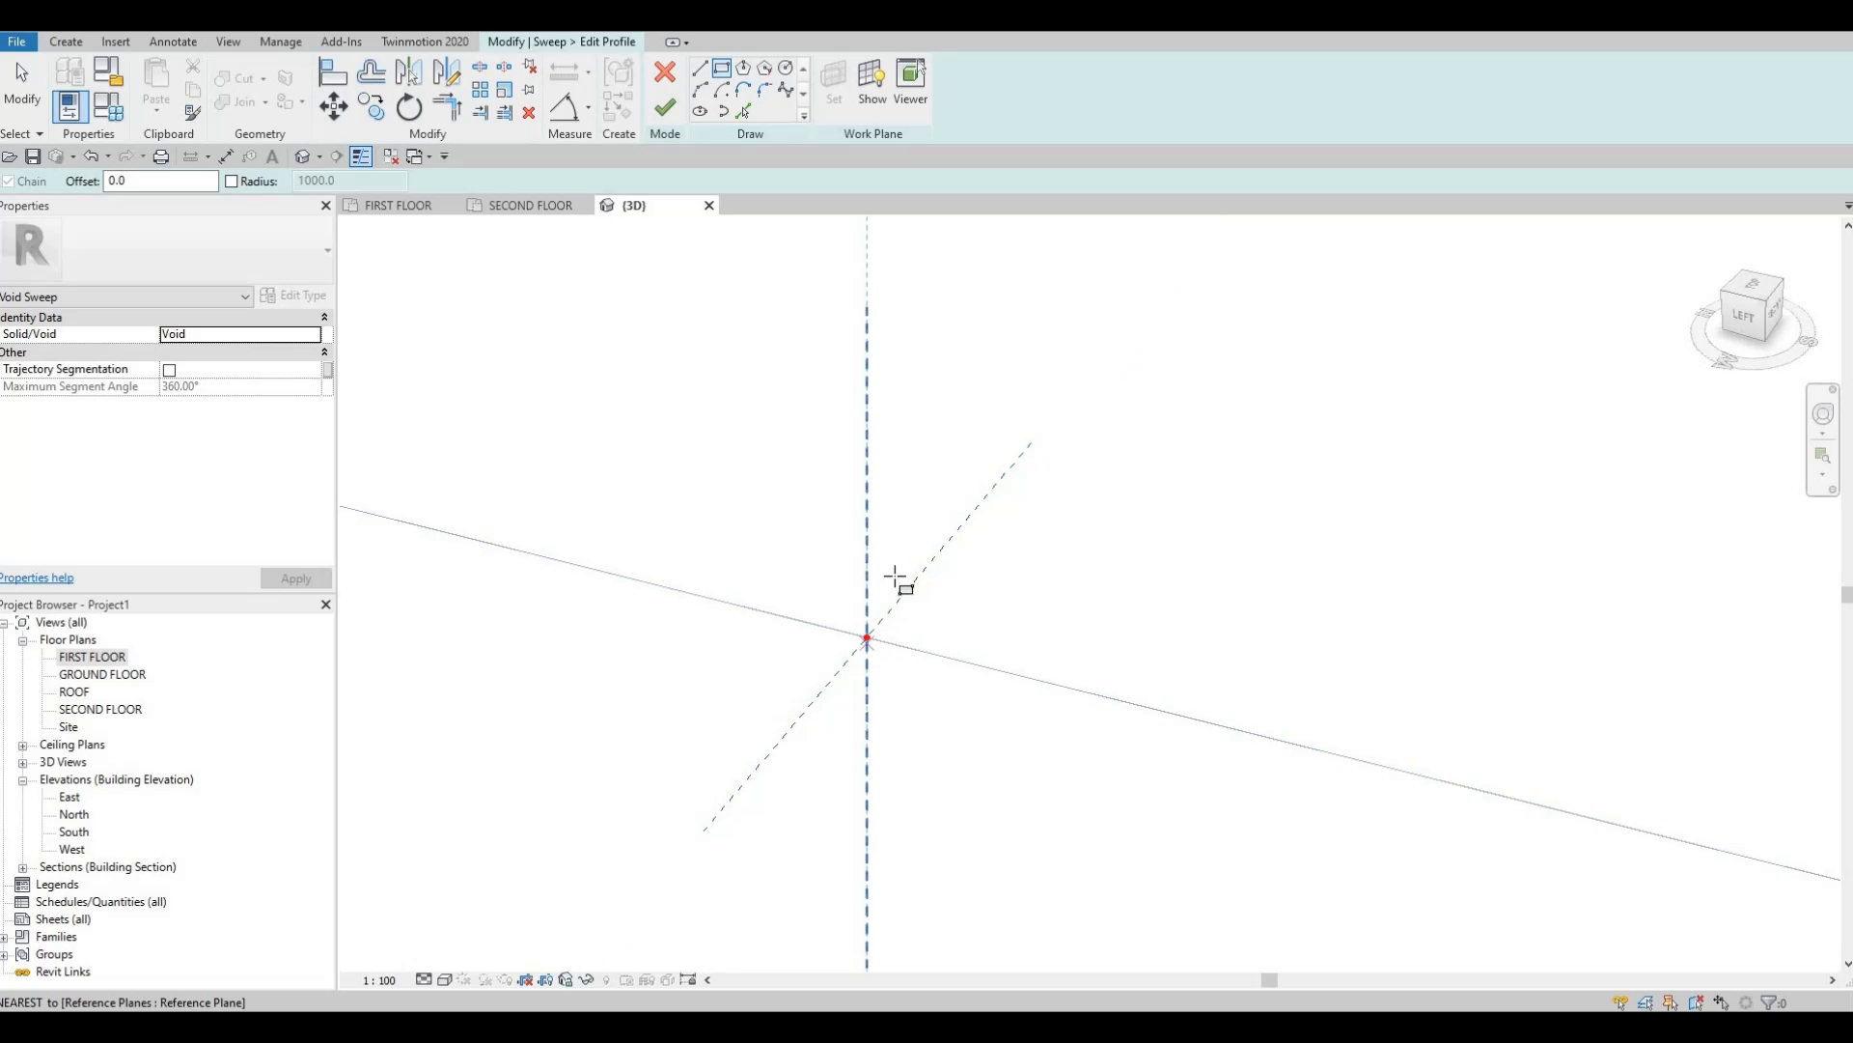
{"action": "left_click", "coordinate": [867, 637]}
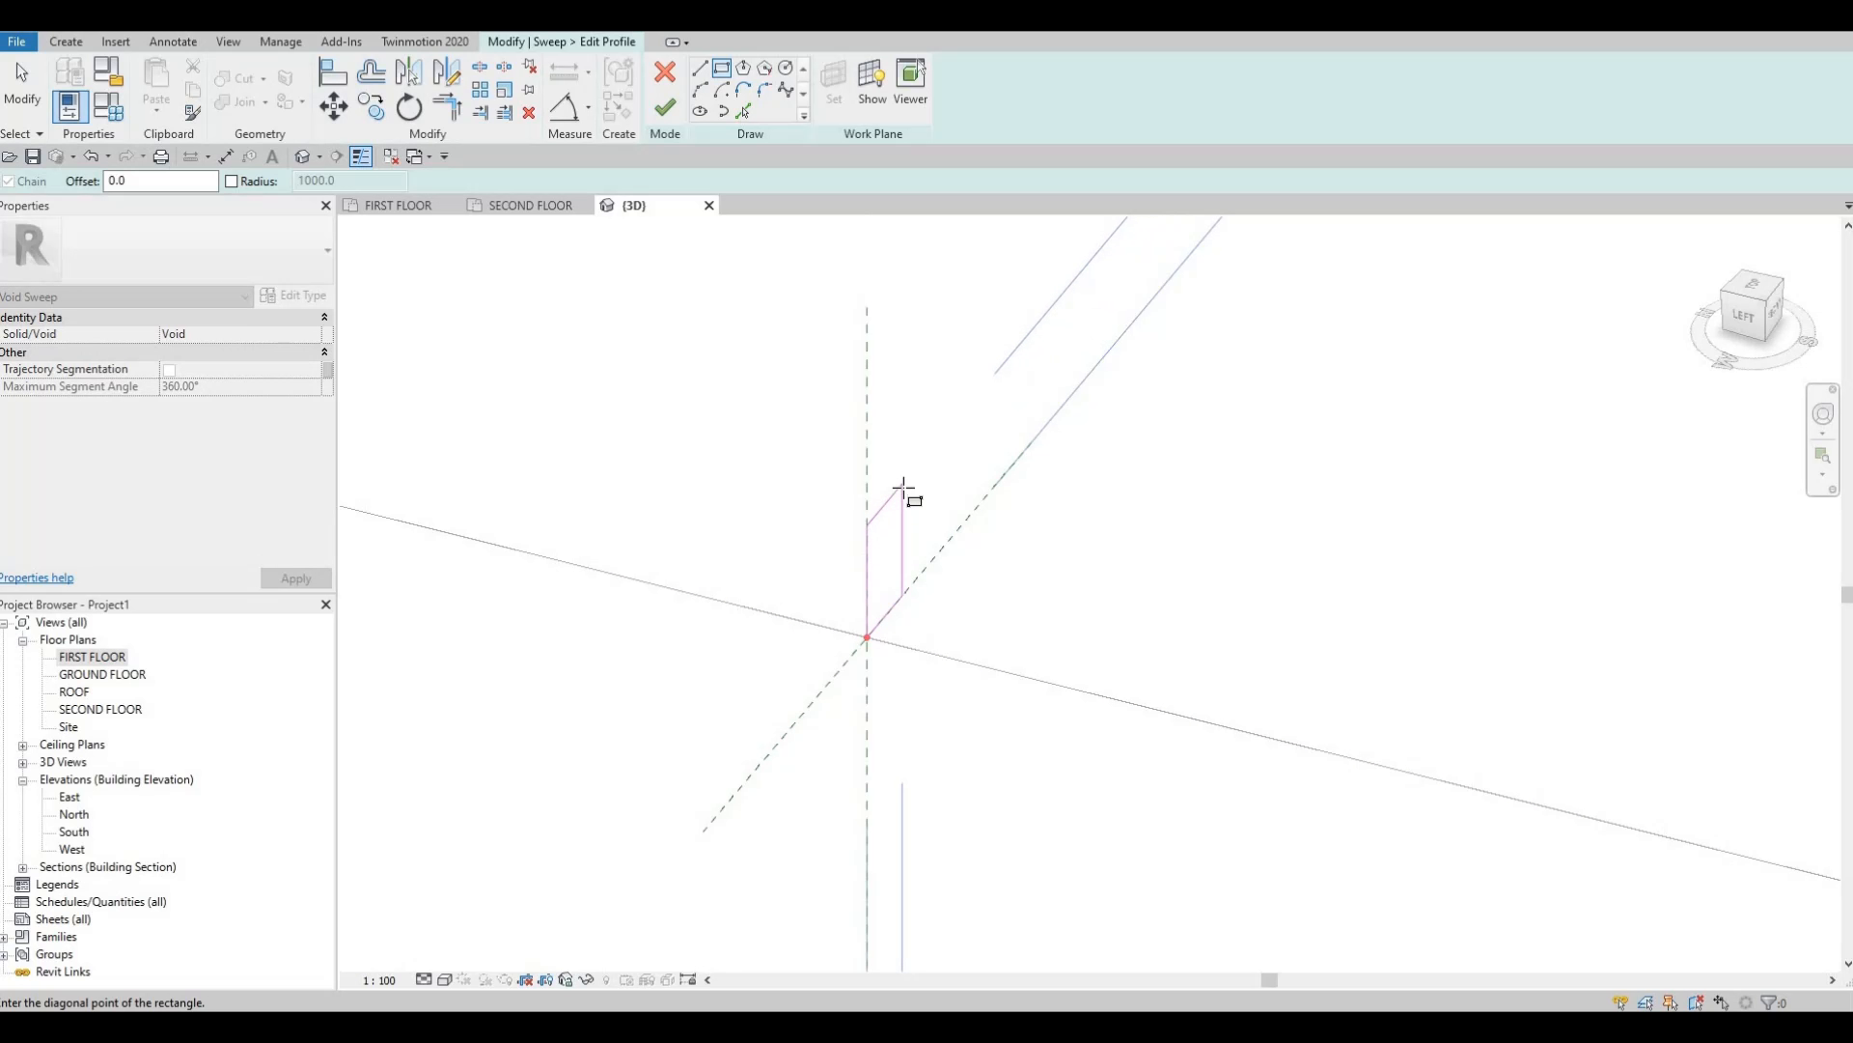
{"action": "left_click", "coordinate": [926, 534]}
{"action": "key", "text": "Escape"}
{"action": "key", "text": "Escape"}
{"action": "key", "text": "Escape"}
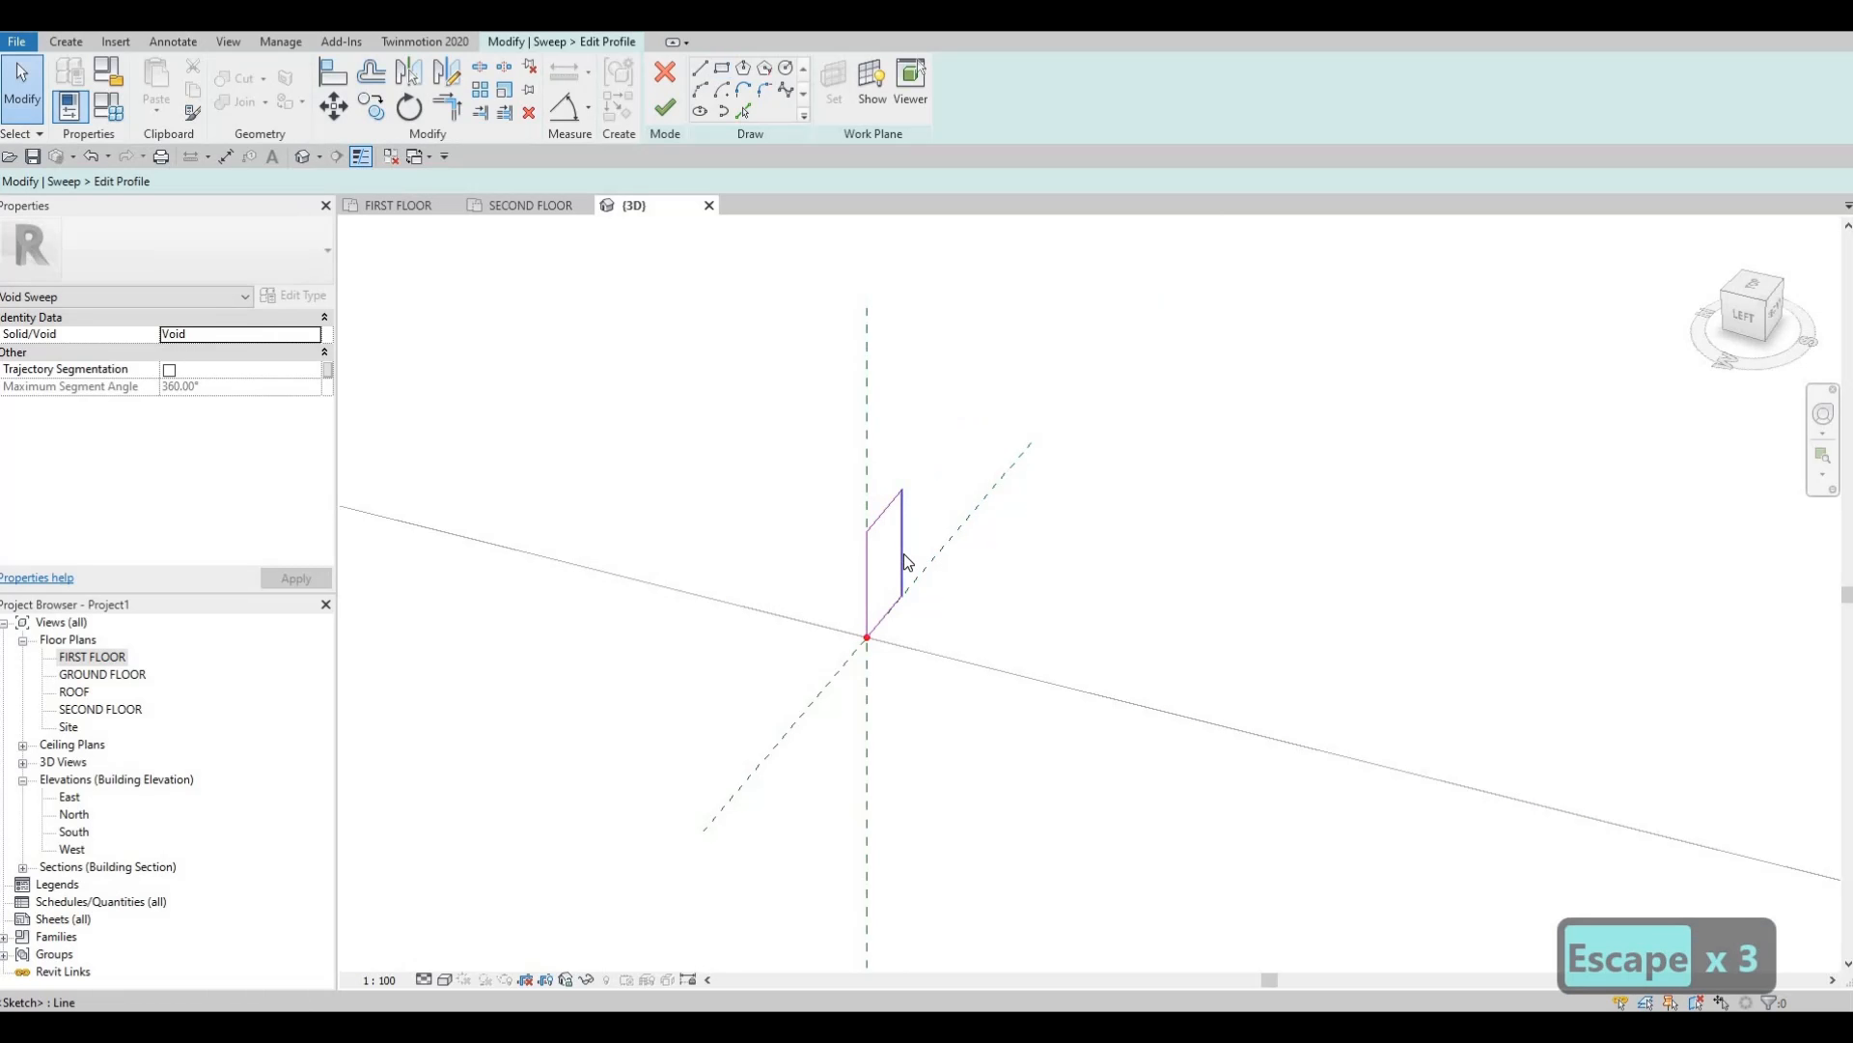
Resize the profile rectangle, changing its 60.0 width to 50 and another dimension to 70.
{"action": "left_click", "coordinate": [890, 510]}
{"action": "left_click", "coordinate": [876, 502]}
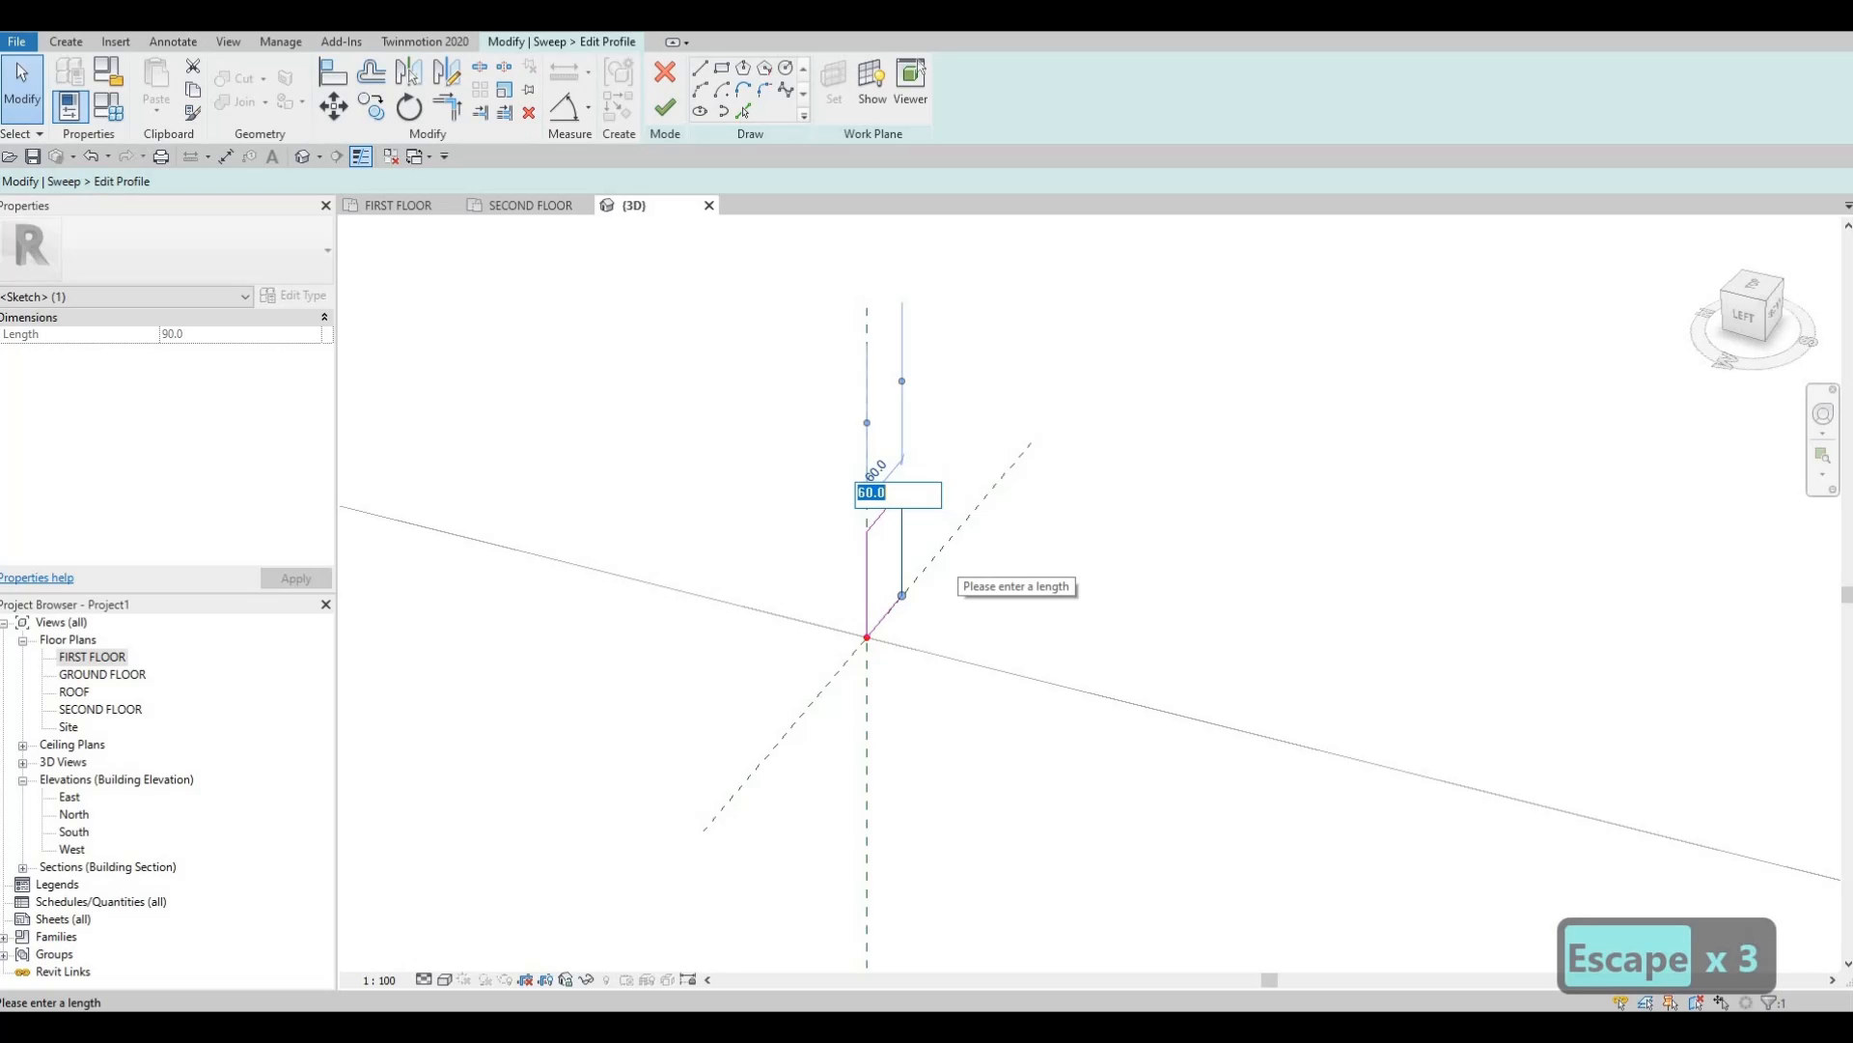
{"action": "type", "text": "50"}
{"action": "key", "text": "Return"}
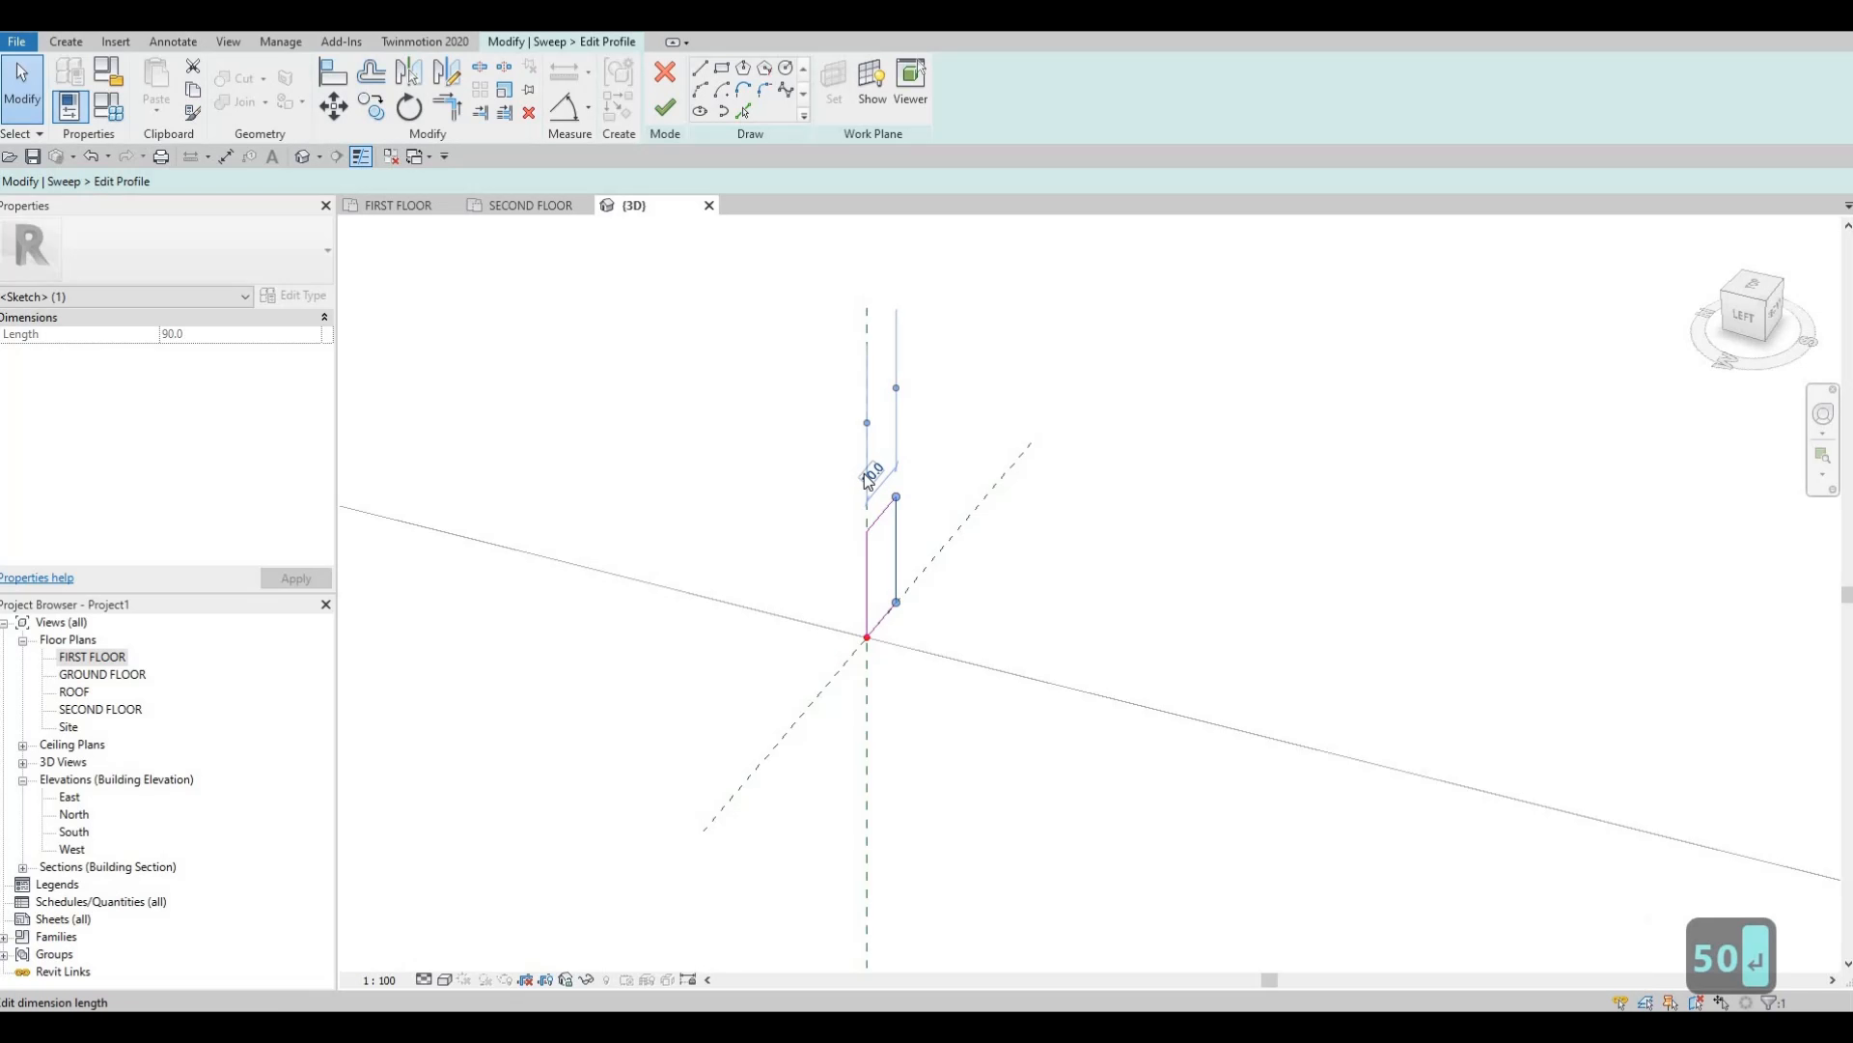
{"action": "left_click", "coordinate": [941, 483]}
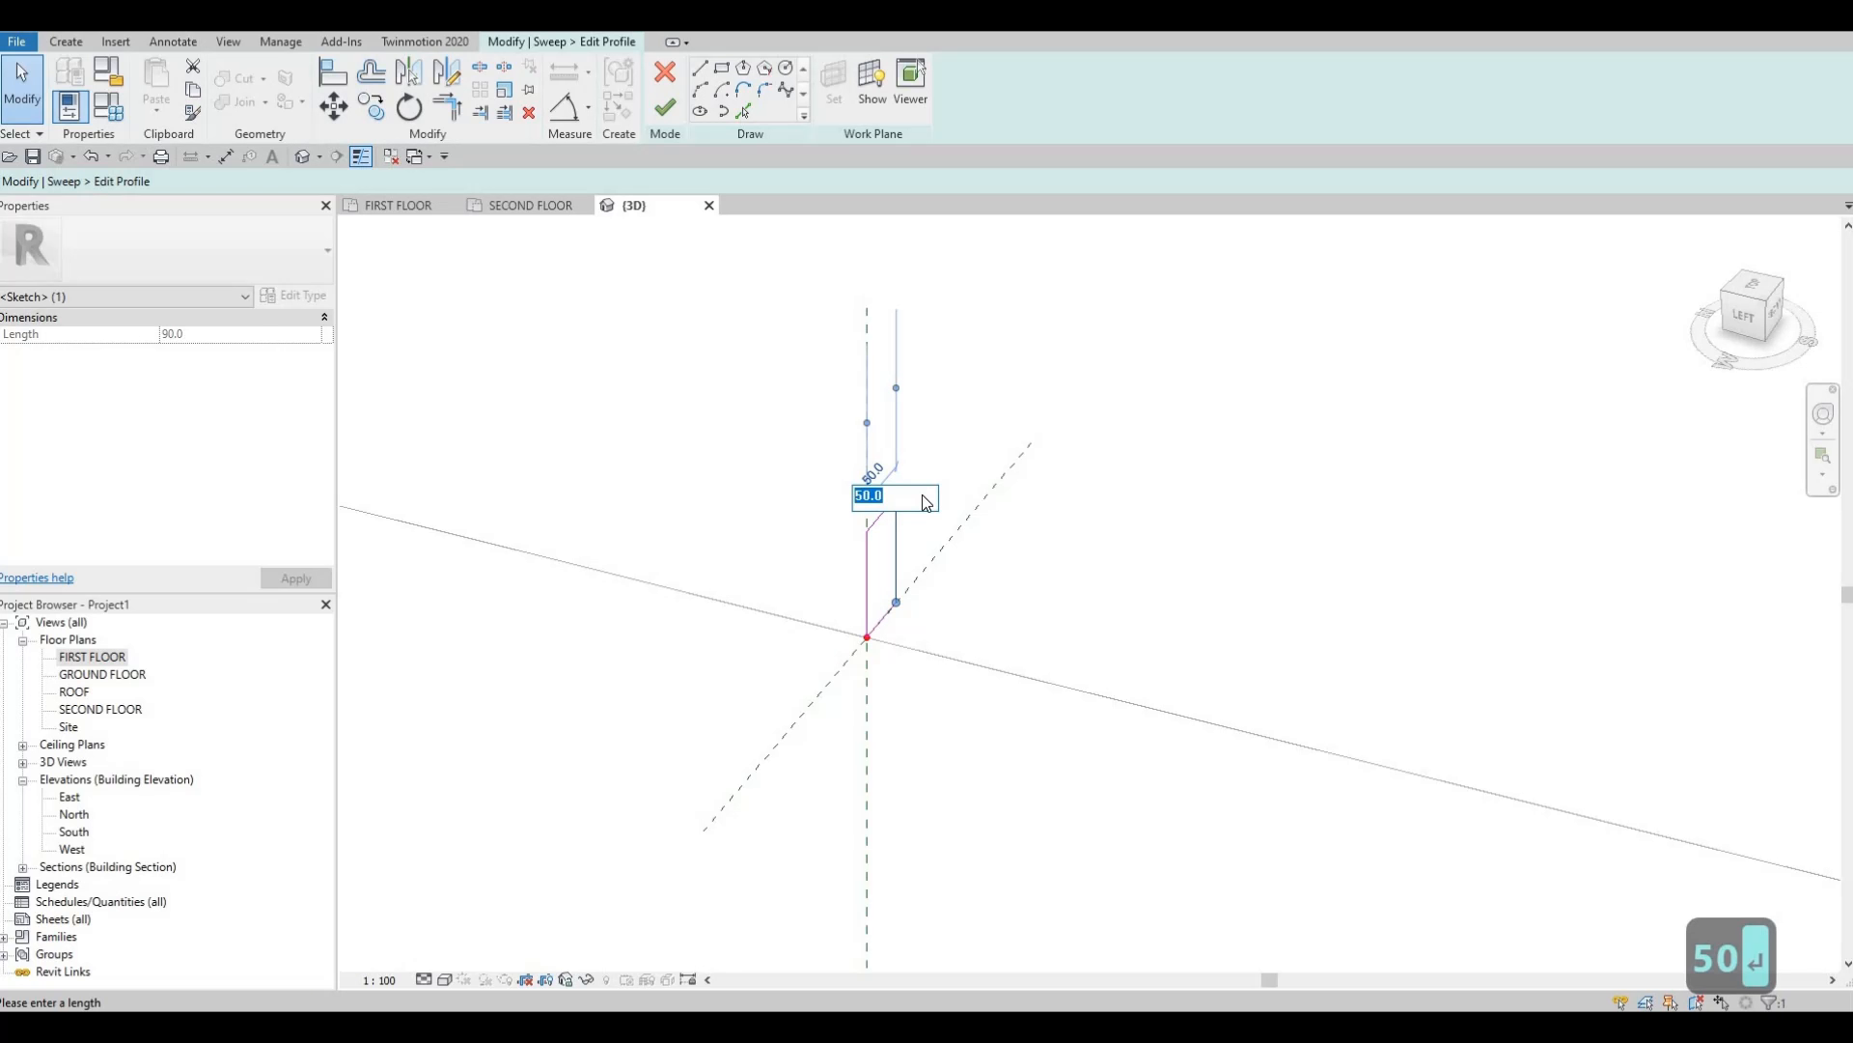
{"action": "type", "text": "70"}
{"action": "key", "text": "Return"}
{"action": "key", "text": "Escape"}
{"action": "scroll", "coordinate": [1023, 618], "scroll_direction": "down", "scroll_amount": 4}
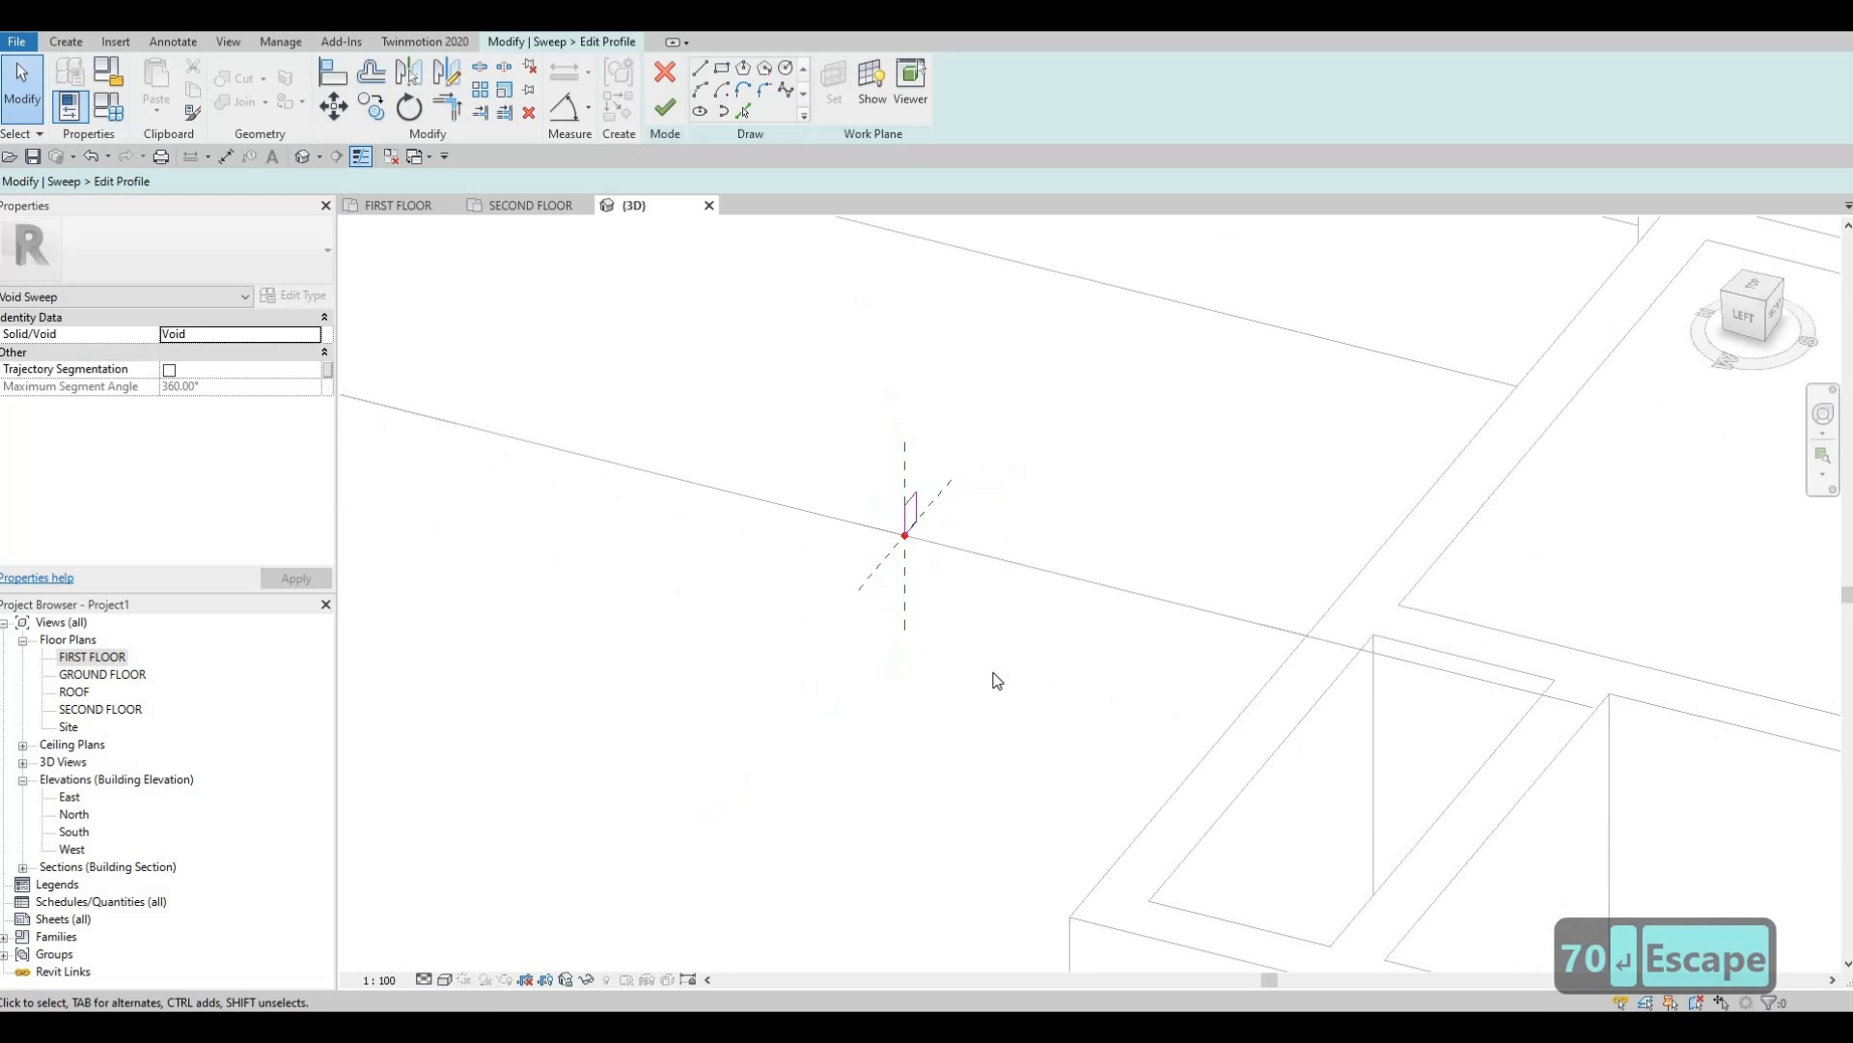
{"action": "scroll", "coordinate": [1017, 637], "scroll_direction": "down", "scroll_amount": 3}
{"action": "scroll", "coordinate": [946, 599], "scroll_direction": "up", "scroll_amount": 5}
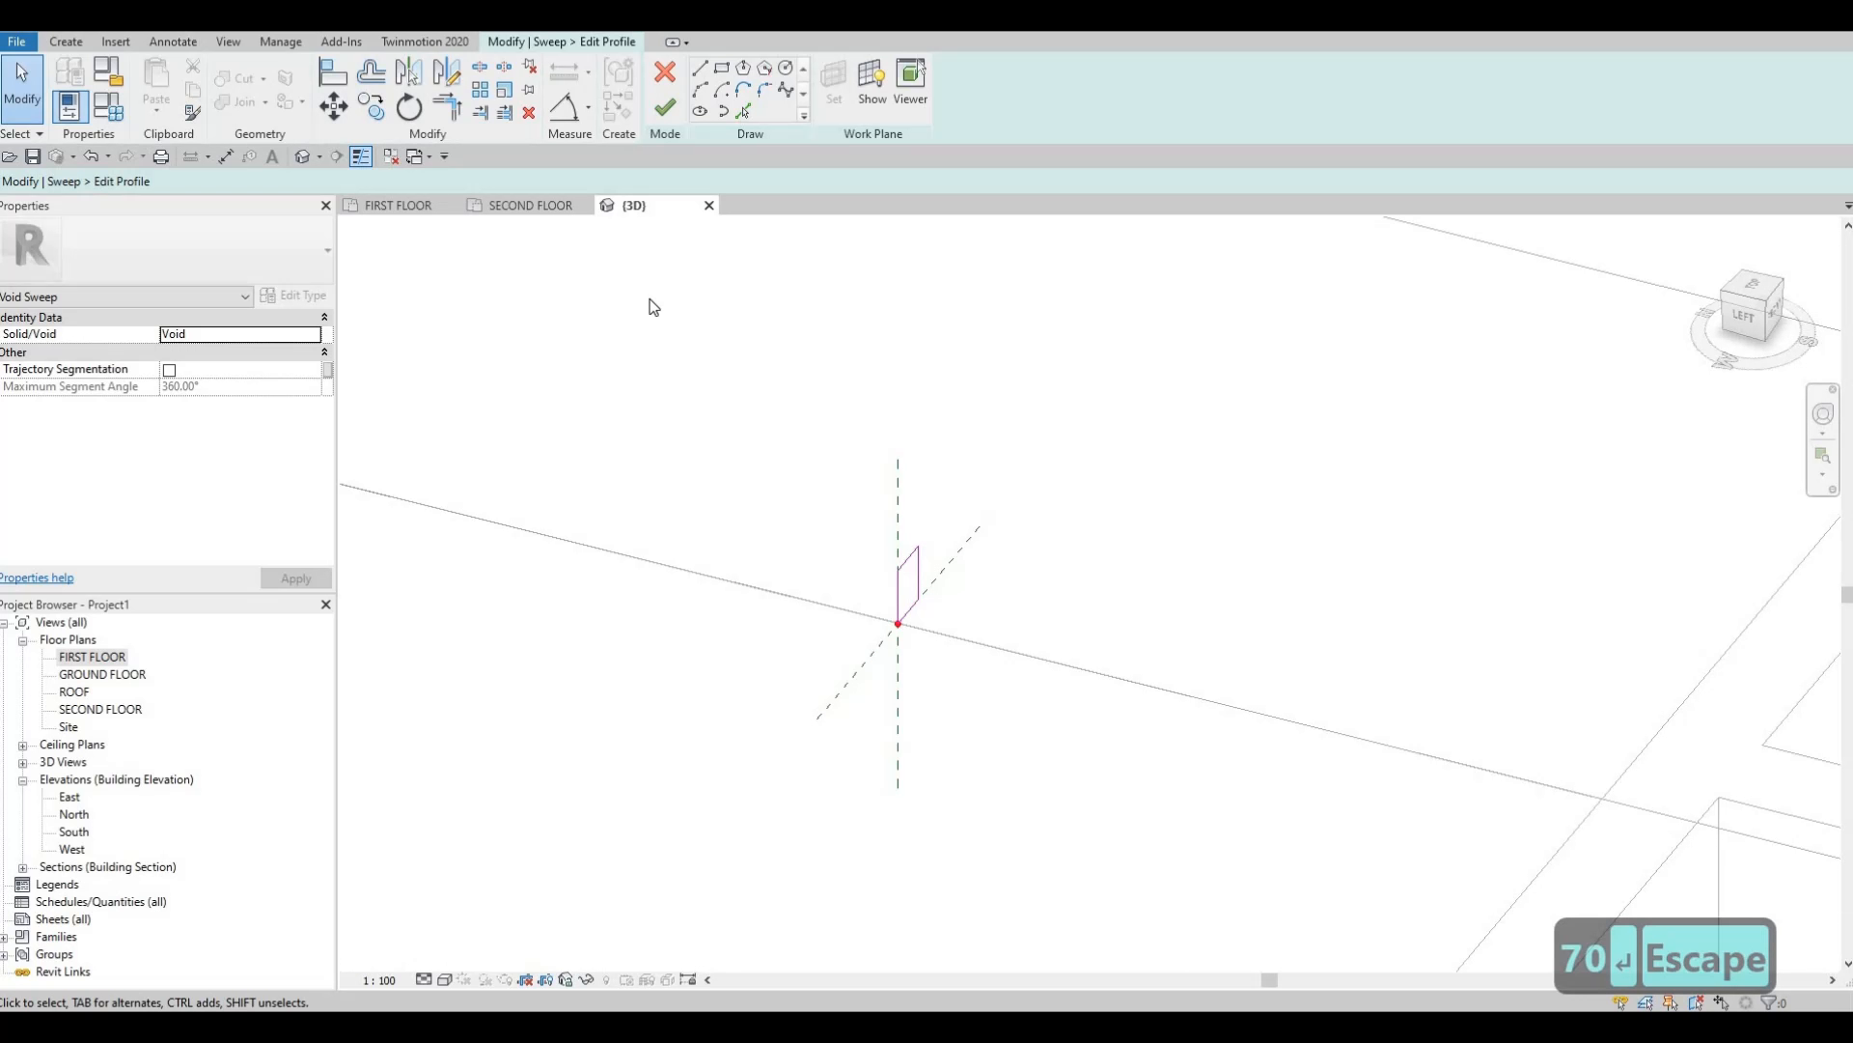
Finish the profile sketch and the sweep to create the void sweep.
{"action": "left_click", "coordinate": [665, 108]}
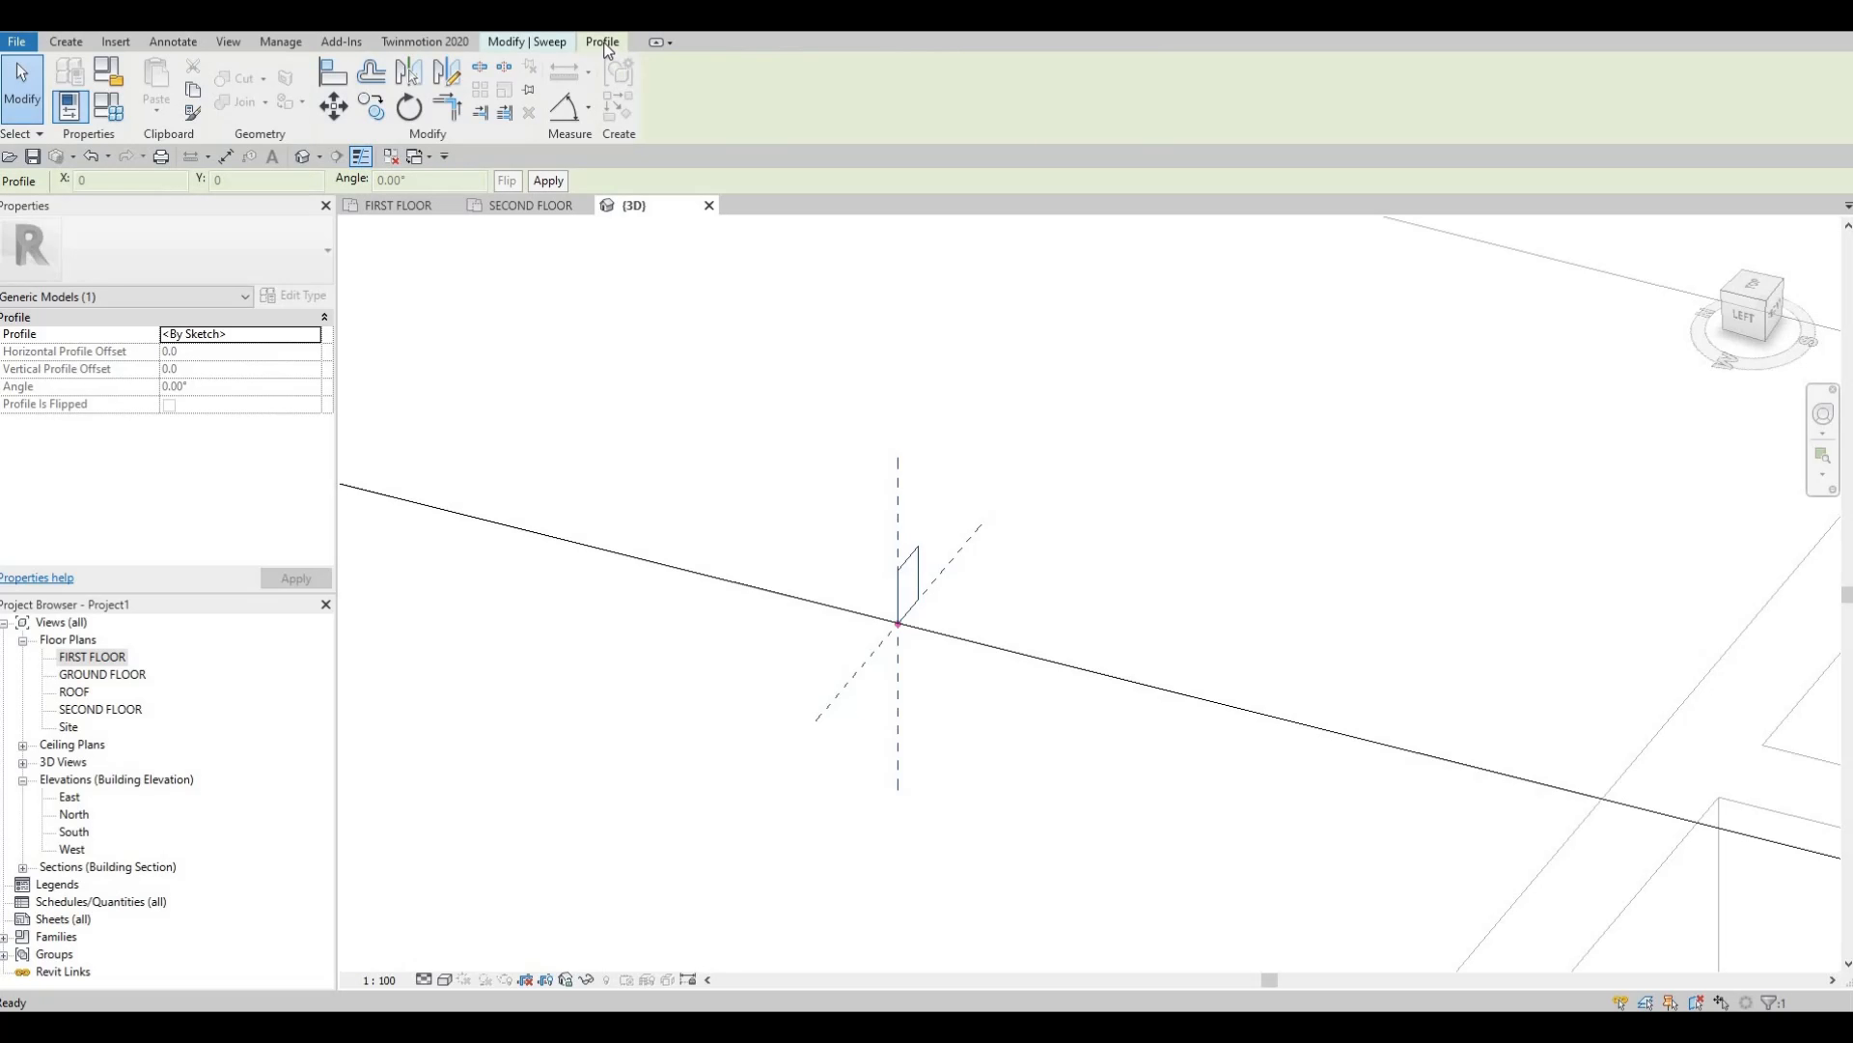
{"action": "left_click", "coordinate": [552, 43]}
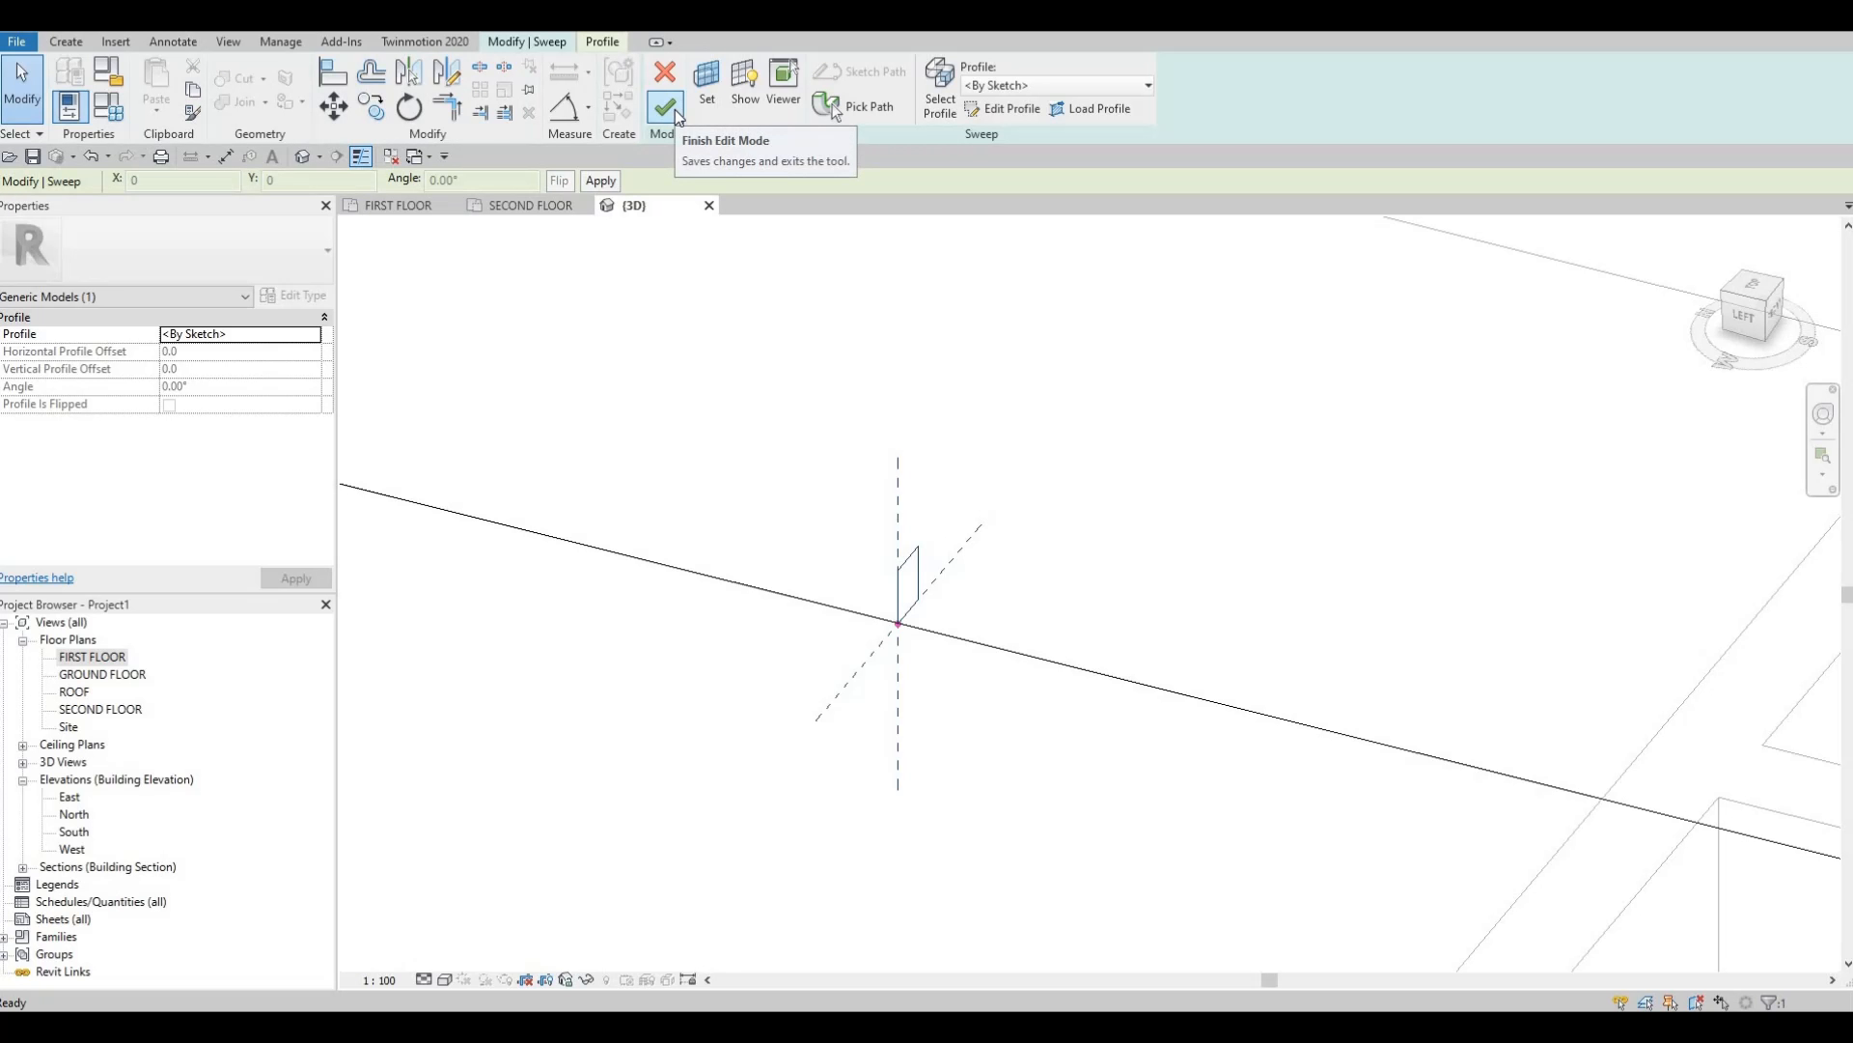
{"action": "left_click", "coordinate": [666, 107]}
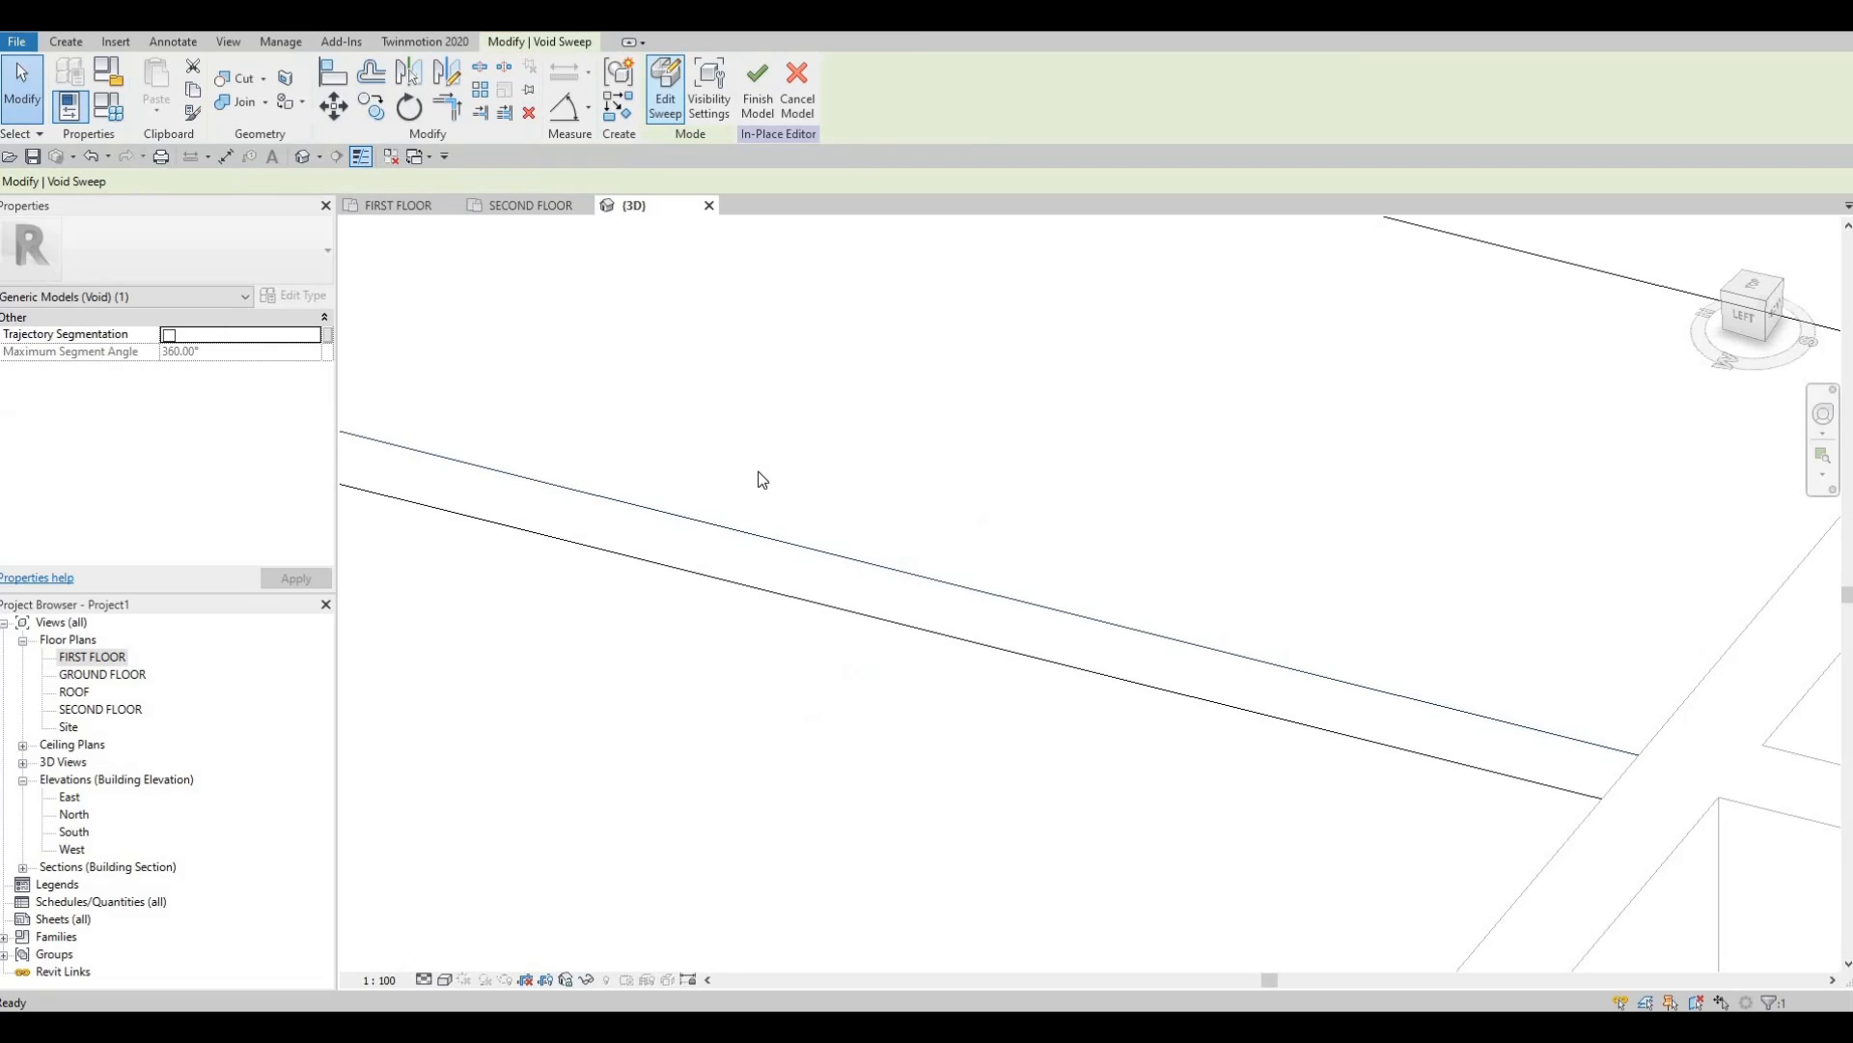
Cut the counter with the void sweep and orbit around the kitchen island to inspect it.
{"action": "left_click", "coordinate": [241, 83]}
{"action": "left_click", "coordinate": [820, 519]}
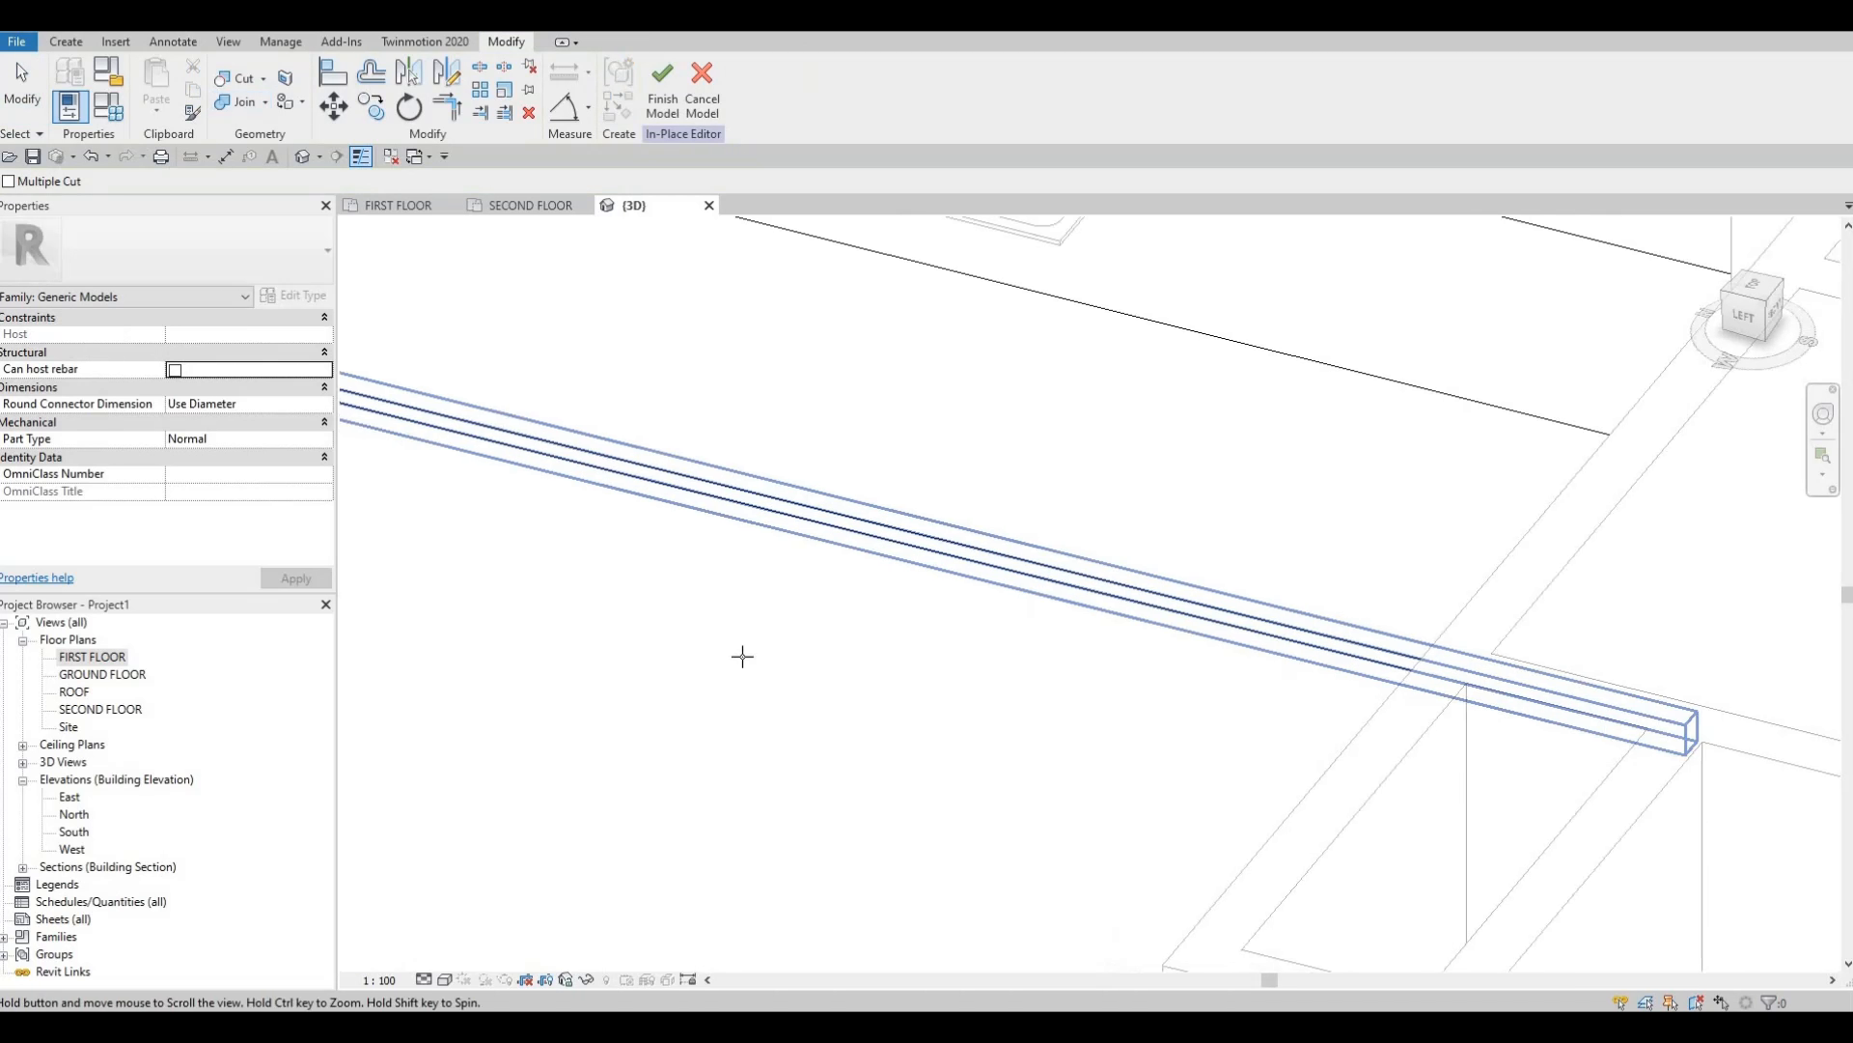
{"action": "scroll", "coordinate": [753, 656], "scroll_direction": "down", "scroll_amount": 4}
{"action": "middle_click_drag", "start_coordinate": [830, 633], "coordinate": [1075, 679], "text": "shift"}
{"action": "scroll", "coordinate": [1075, 680], "scroll_direction": "up", "scroll_amount": 2}
{"action": "middle_click_drag", "start_coordinate": [1233, 599], "coordinate": [1385, 517]}
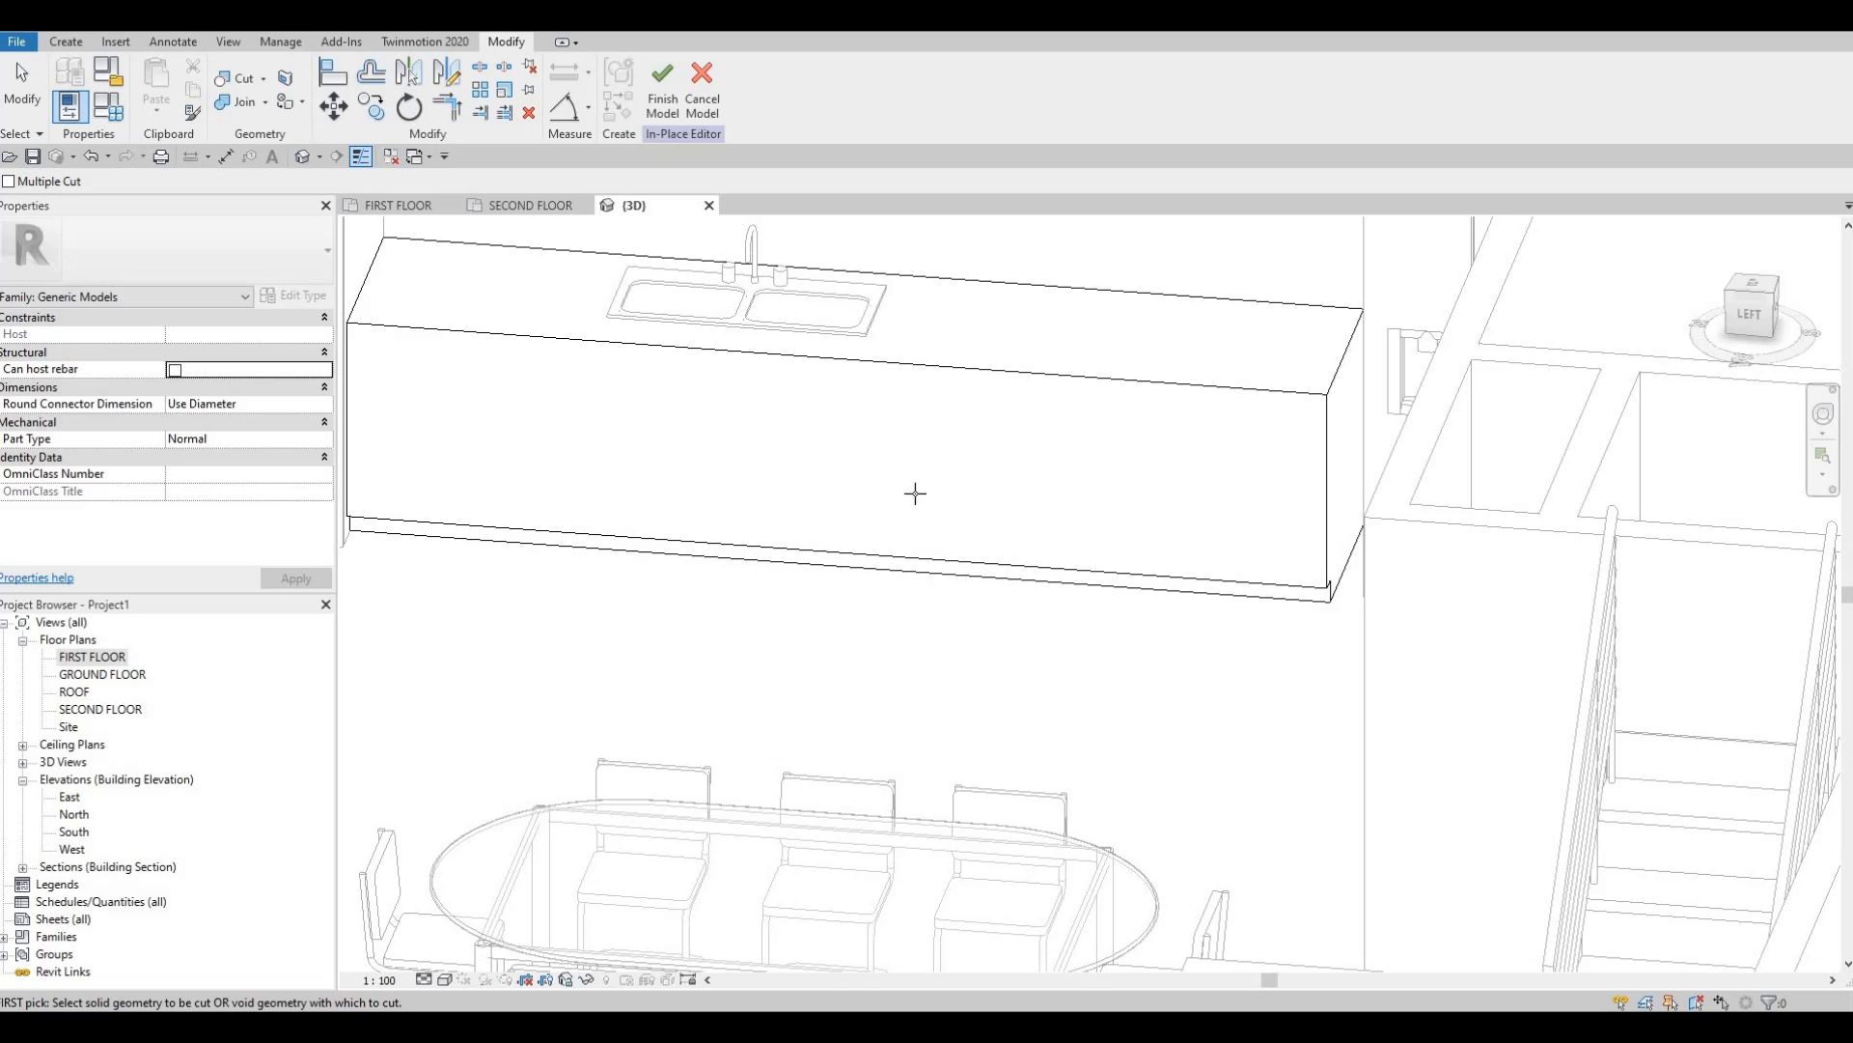
{"action": "middle_click_drag", "start_coordinate": [914, 579], "coordinate": [915, 607], "text": "shift"}
{"action": "middle_click_drag", "start_coordinate": [786, 458], "coordinate": [785, 558]}
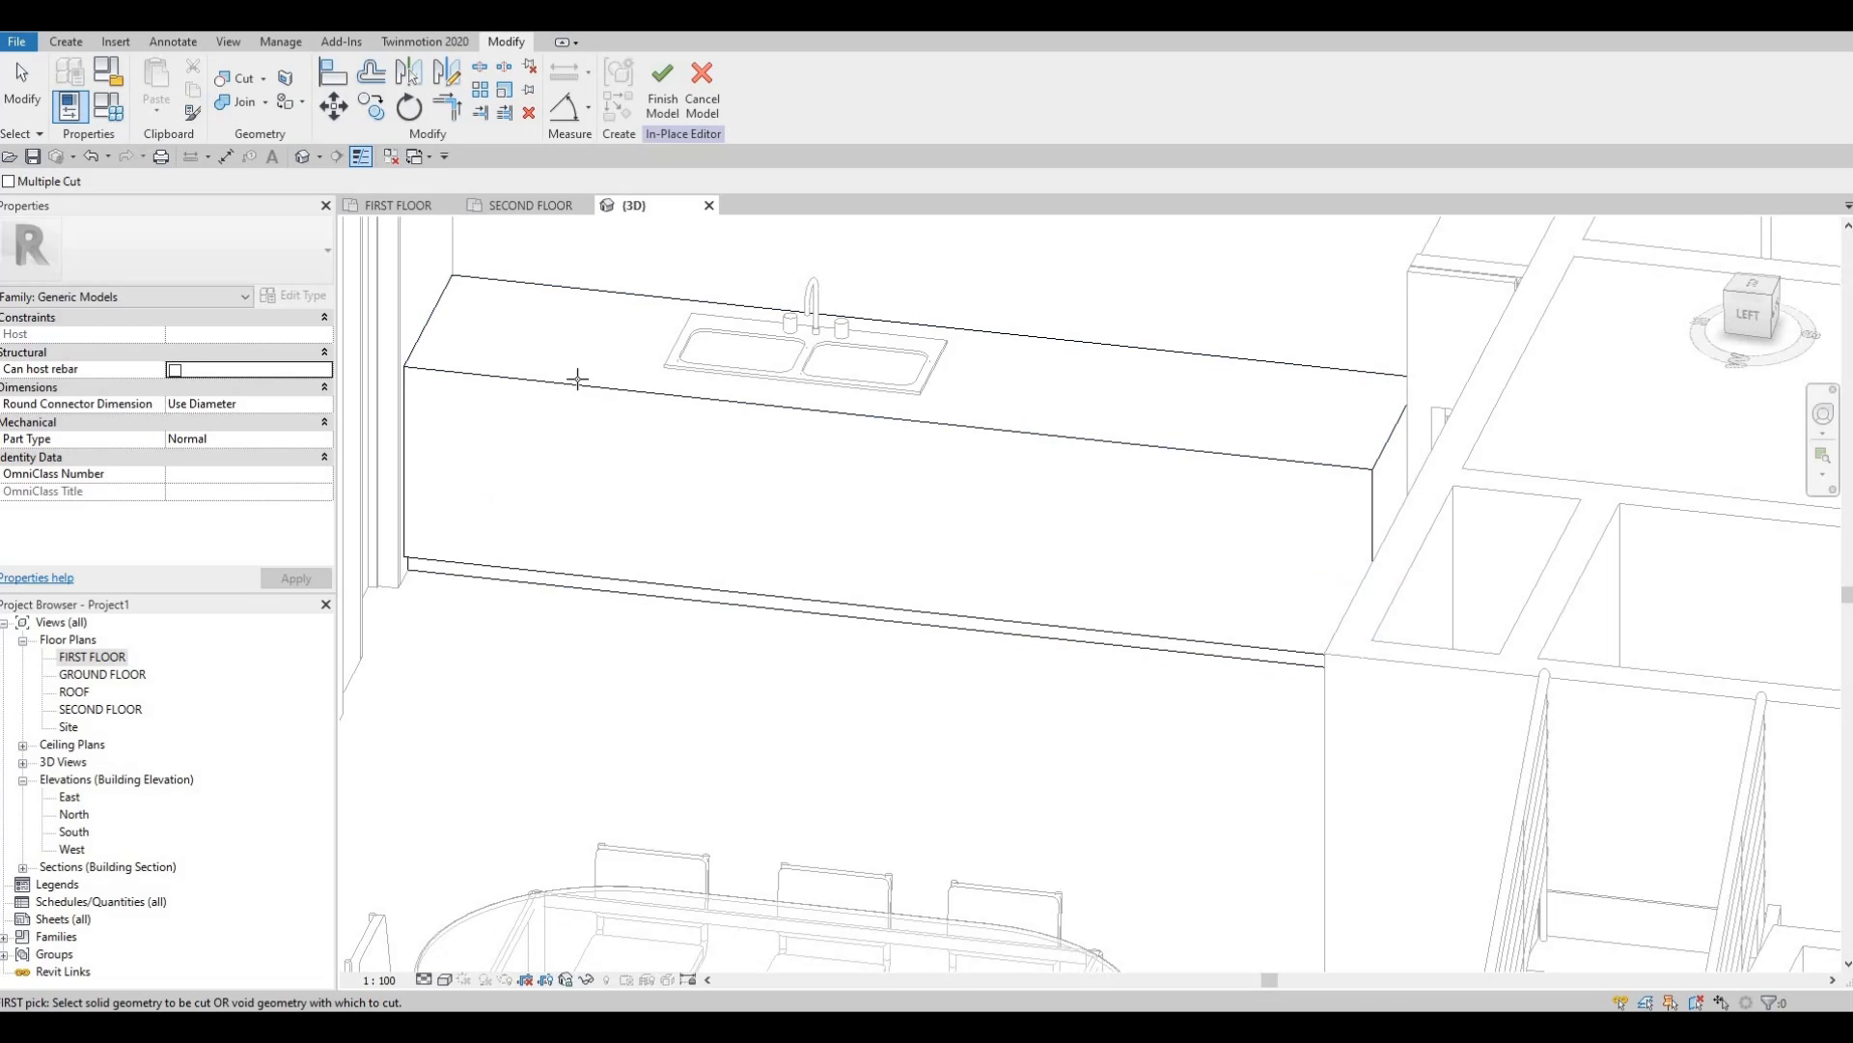
{"action": "middle_click_drag", "start_coordinate": [820, 297], "coordinate": [763, 492], "text": "shift"}
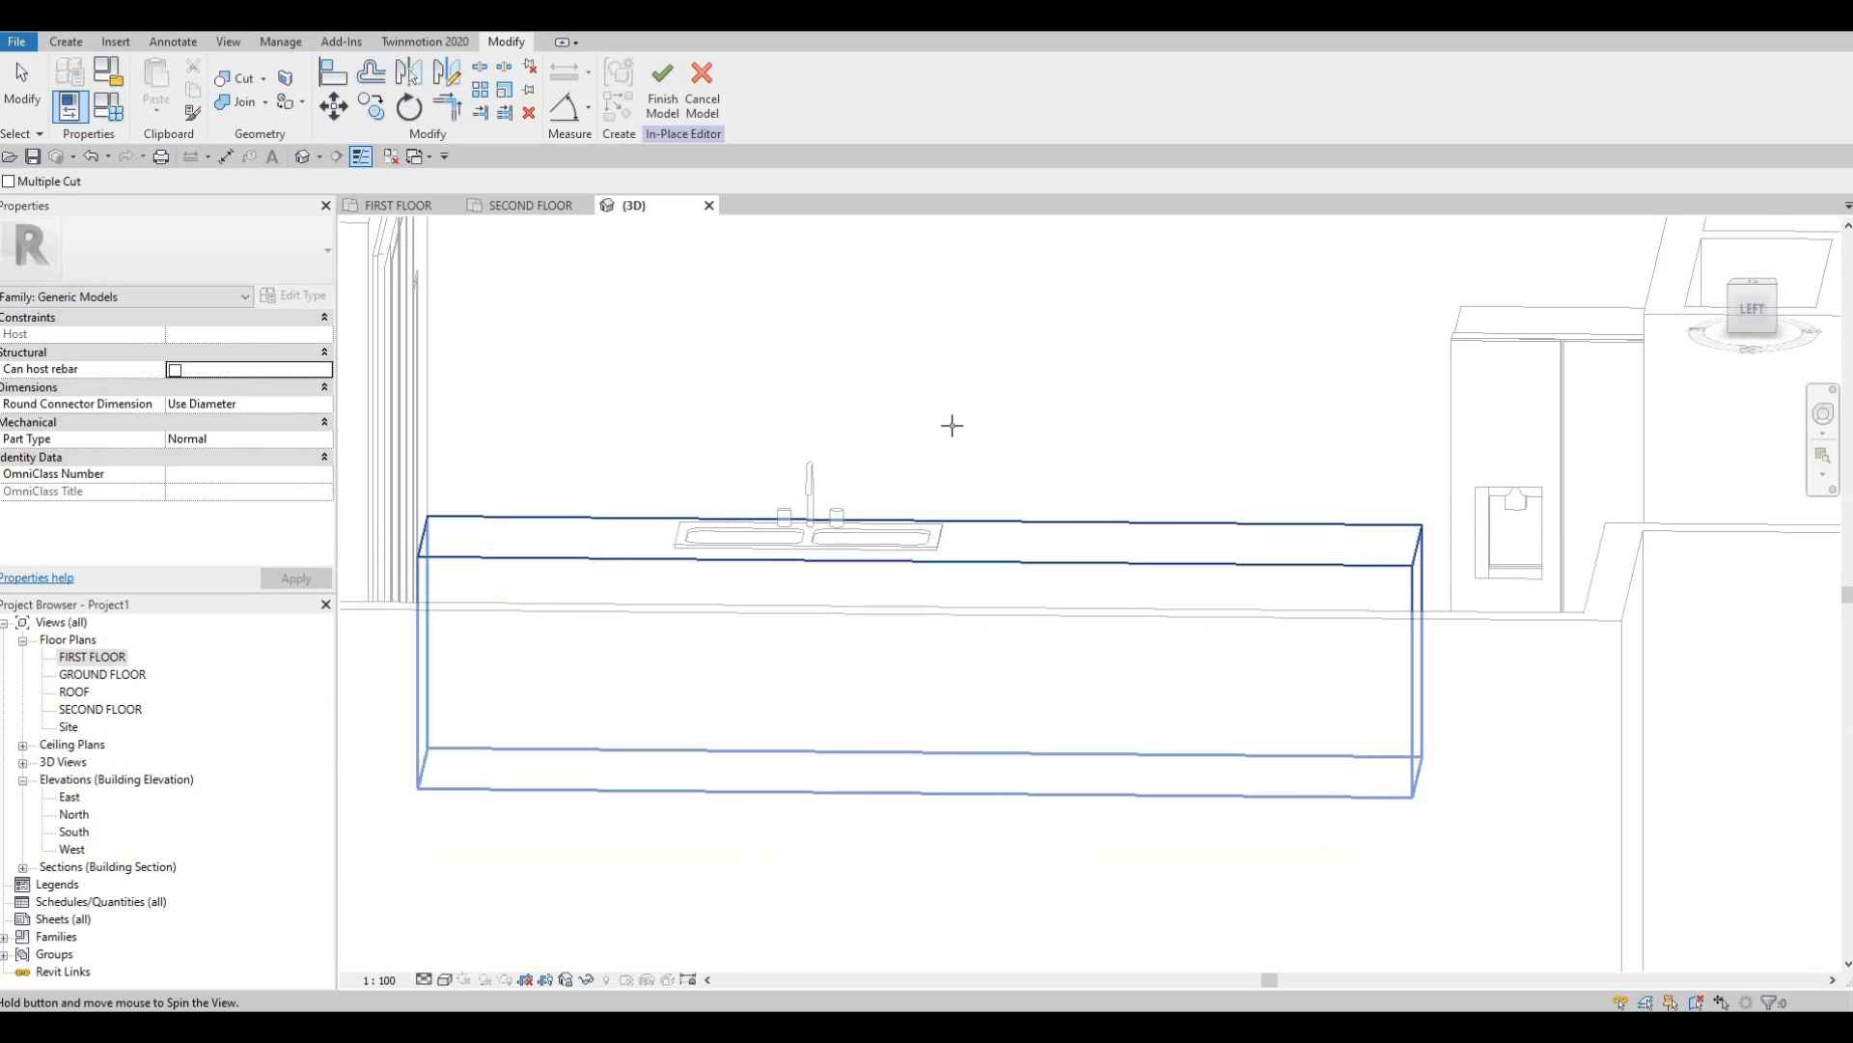
{"action": "middle_click_drag", "start_coordinate": [952, 425], "coordinate": [1229, 373], "text": "shift"}
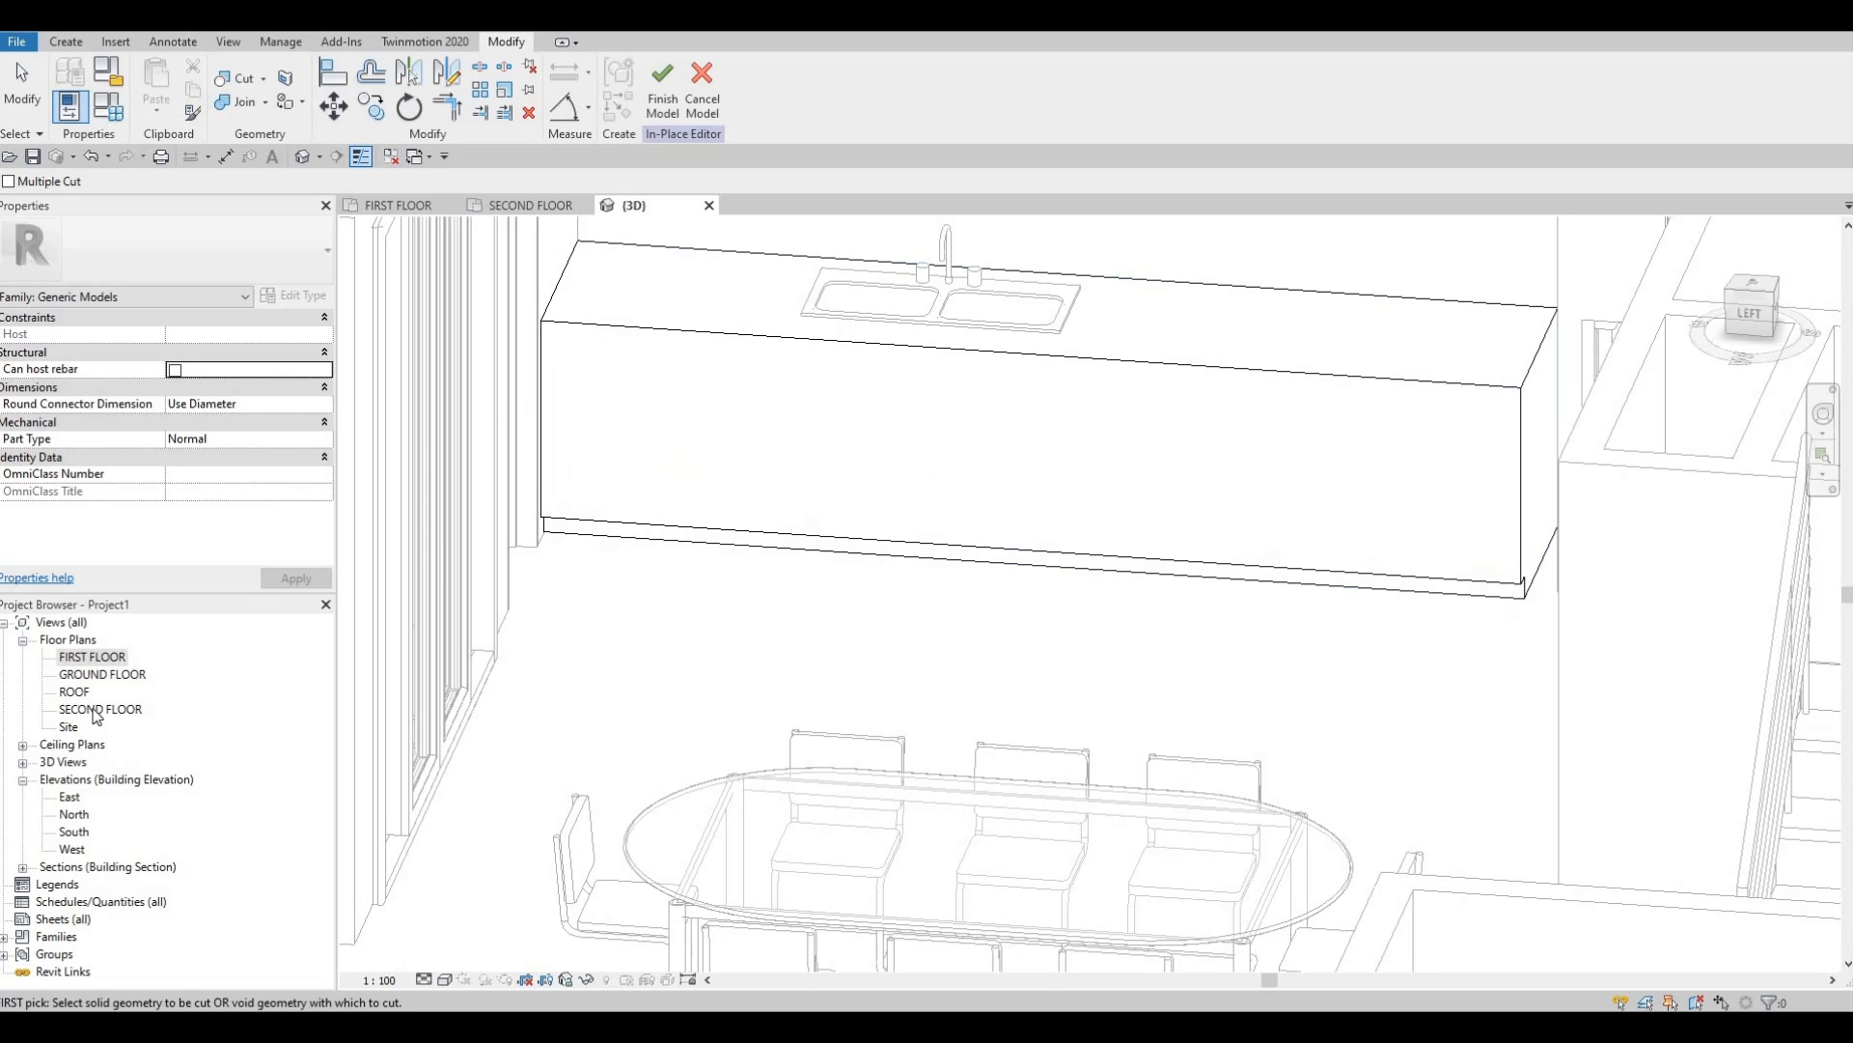
Open the FIRST FLOOR plan view and zoom in on the counter.
{"action": "double_click", "coordinate": [89, 661]}
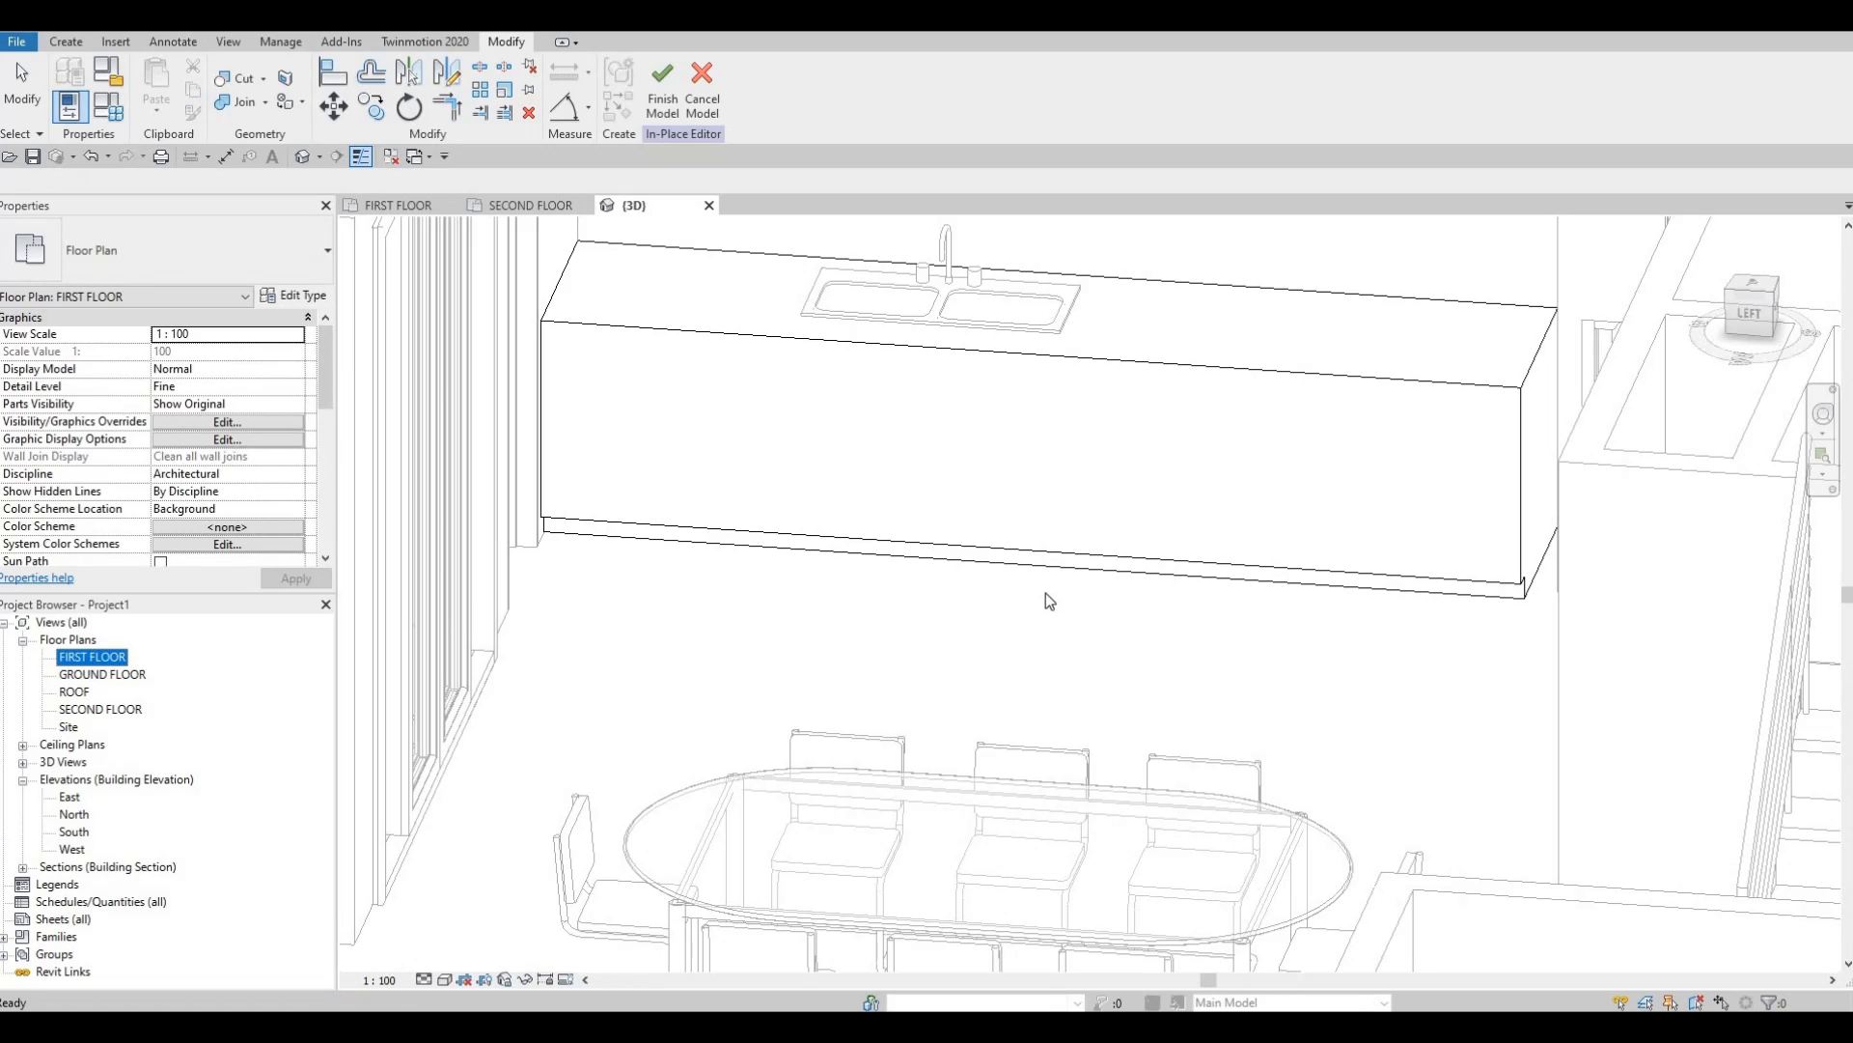
{"action": "scroll", "coordinate": [900, 321], "scroll_direction": "up", "scroll_amount": 5}
{"action": "scroll", "coordinate": [901, 320], "scroll_direction": "up", "scroll_amount": 2}
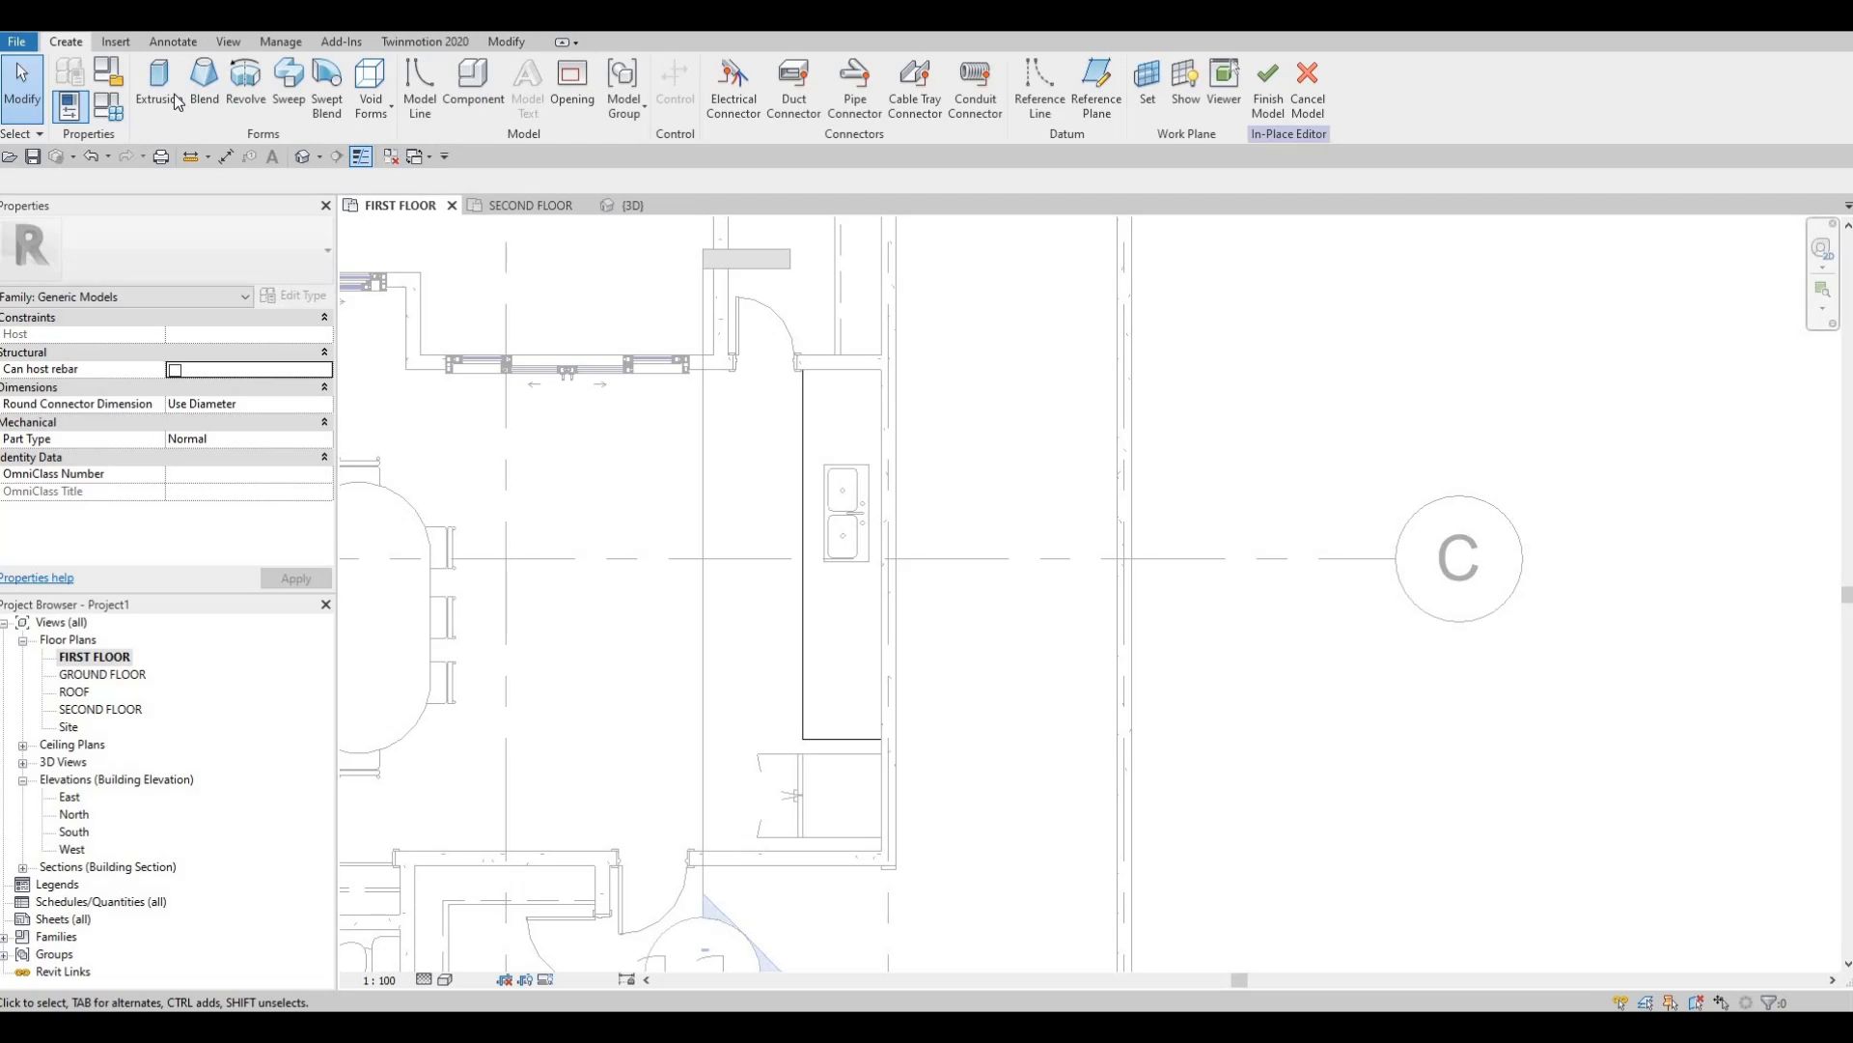
Start a countertop extrusion using a new PAINT 2 material duplicated from PAINT 1.
{"action": "left_click", "coordinate": [164, 92]}
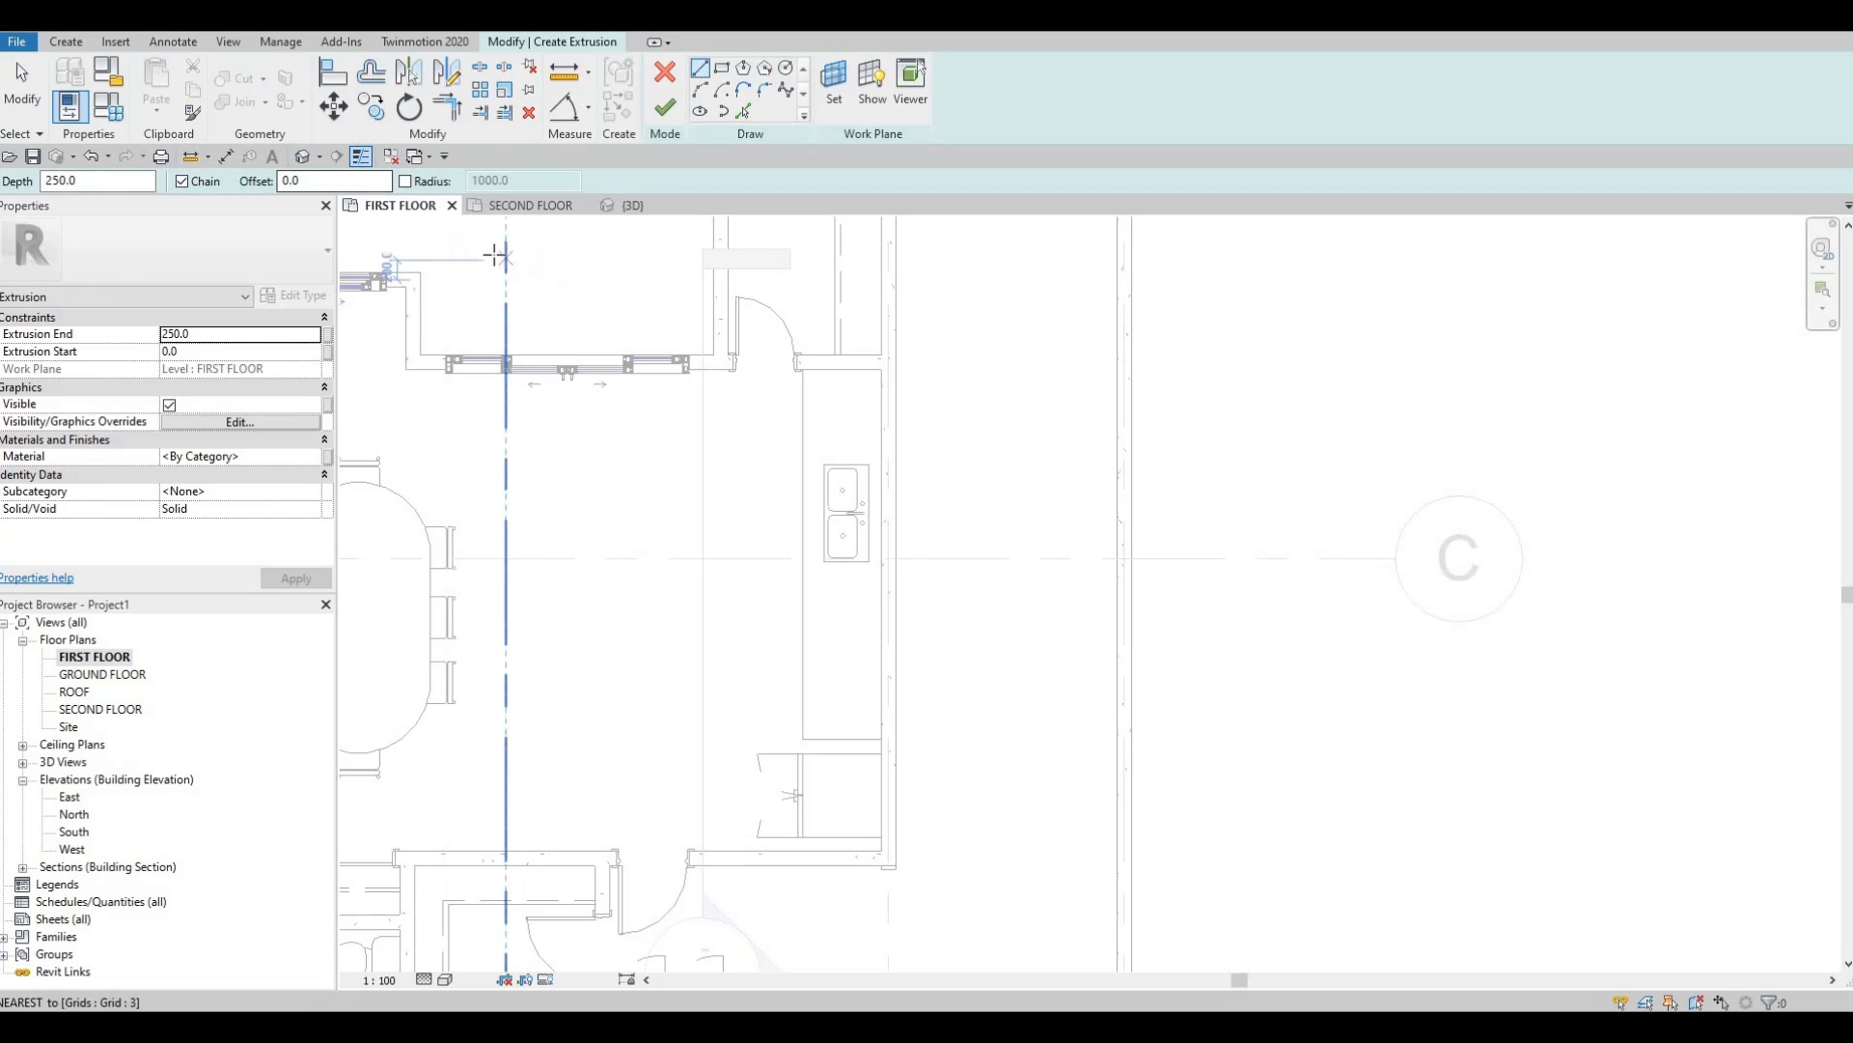
{"action": "left_click", "coordinate": [313, 460]}
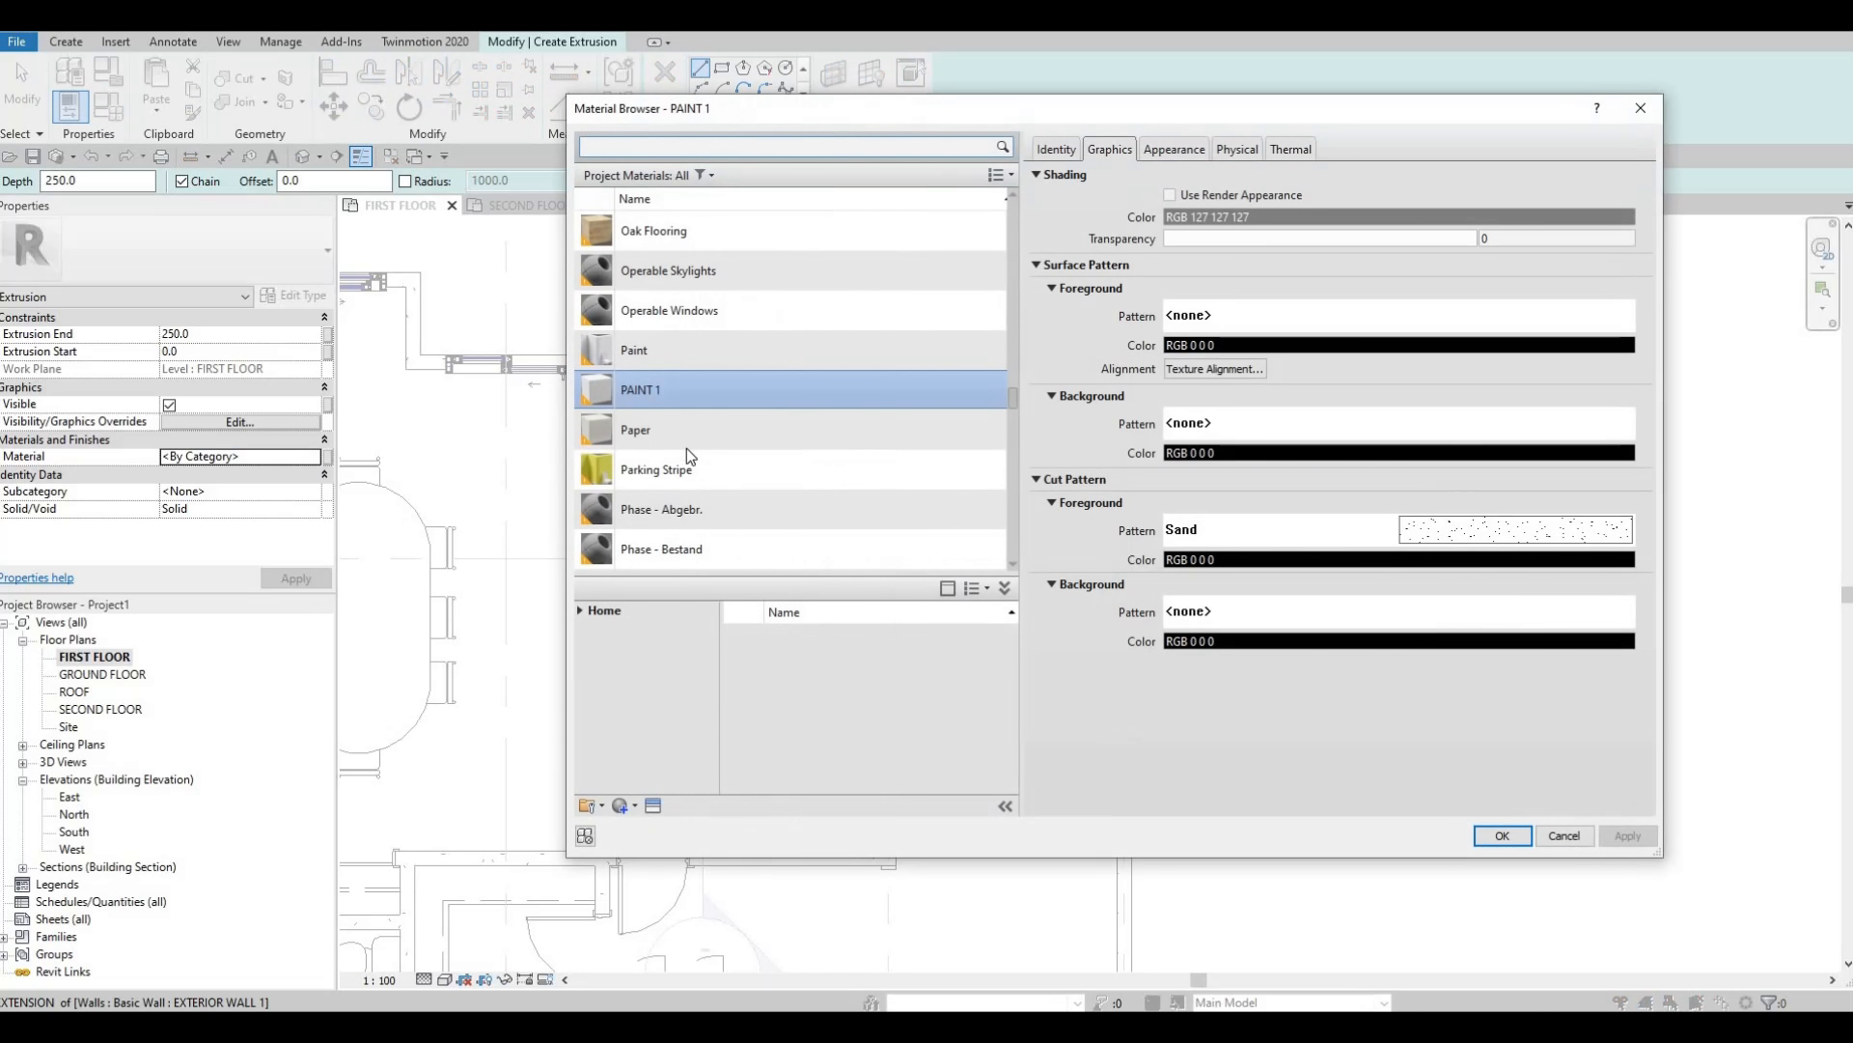
{"action": "left_click", "coordinate": [624, 806]}
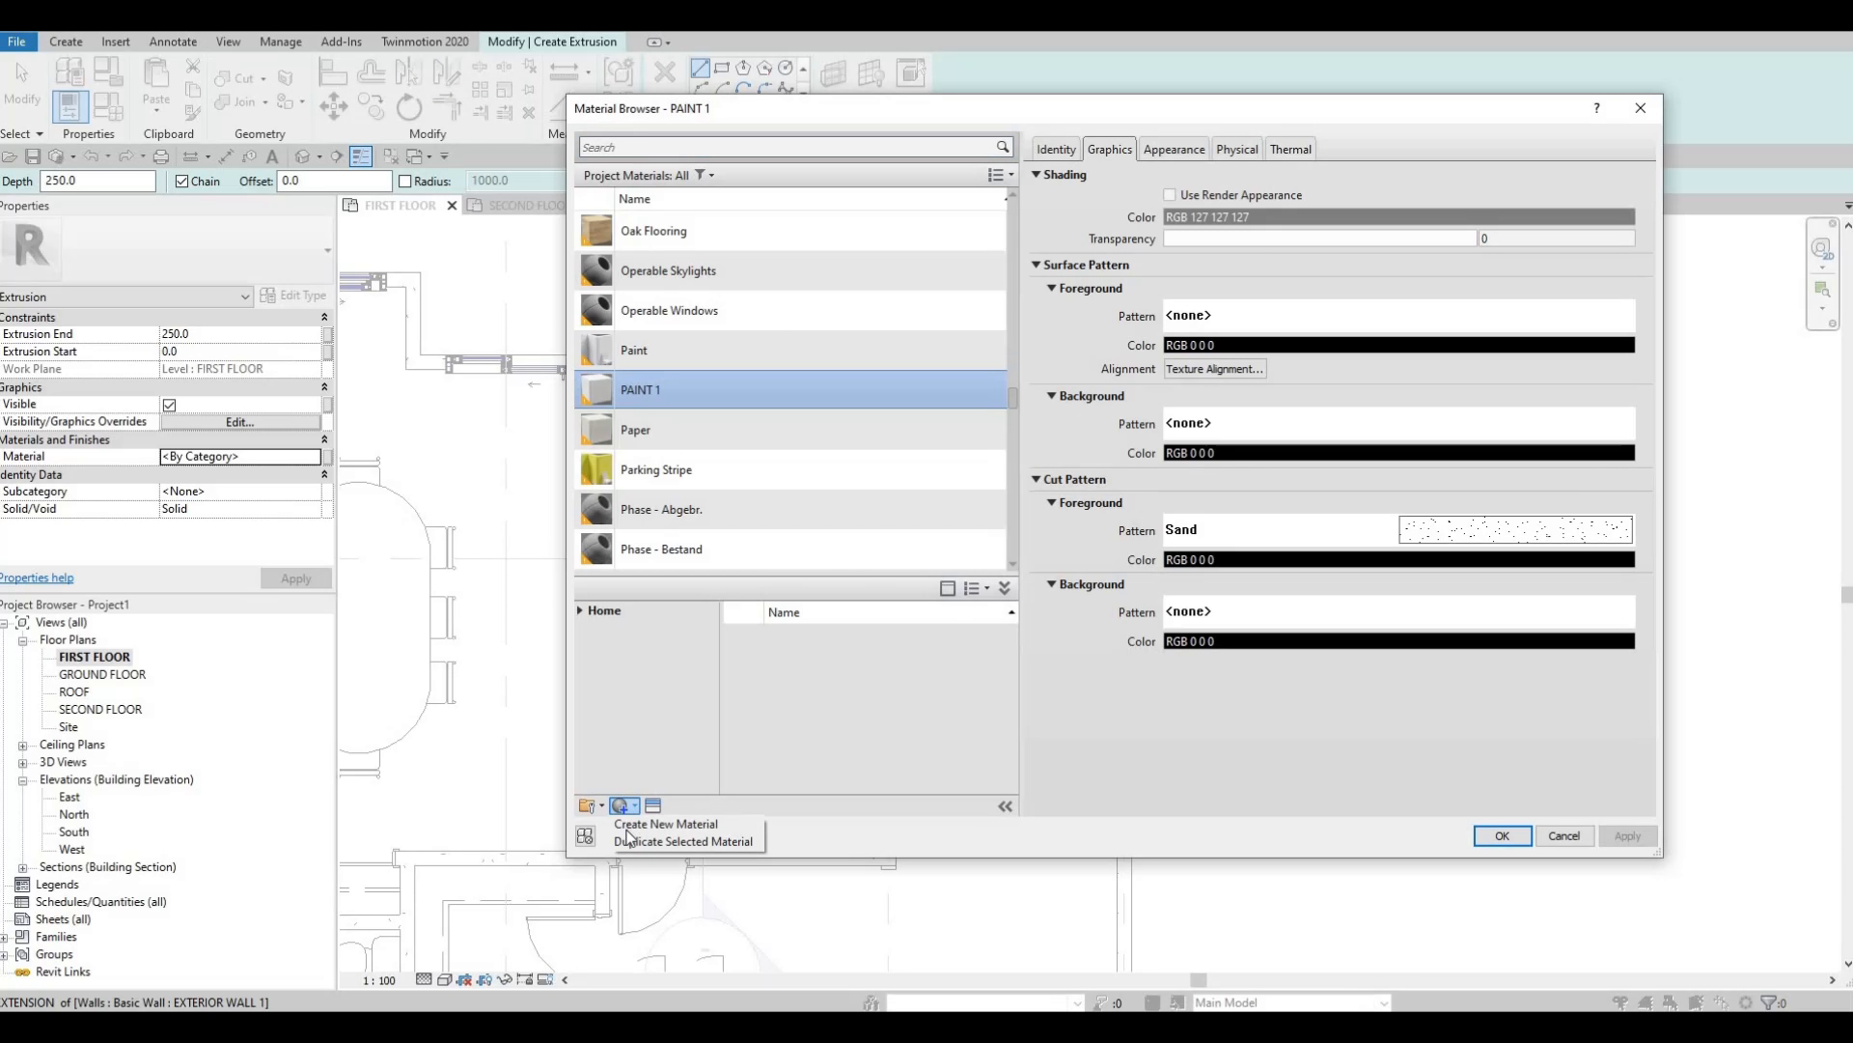
{"action": "left_click", "coordinate": [676, 841]}
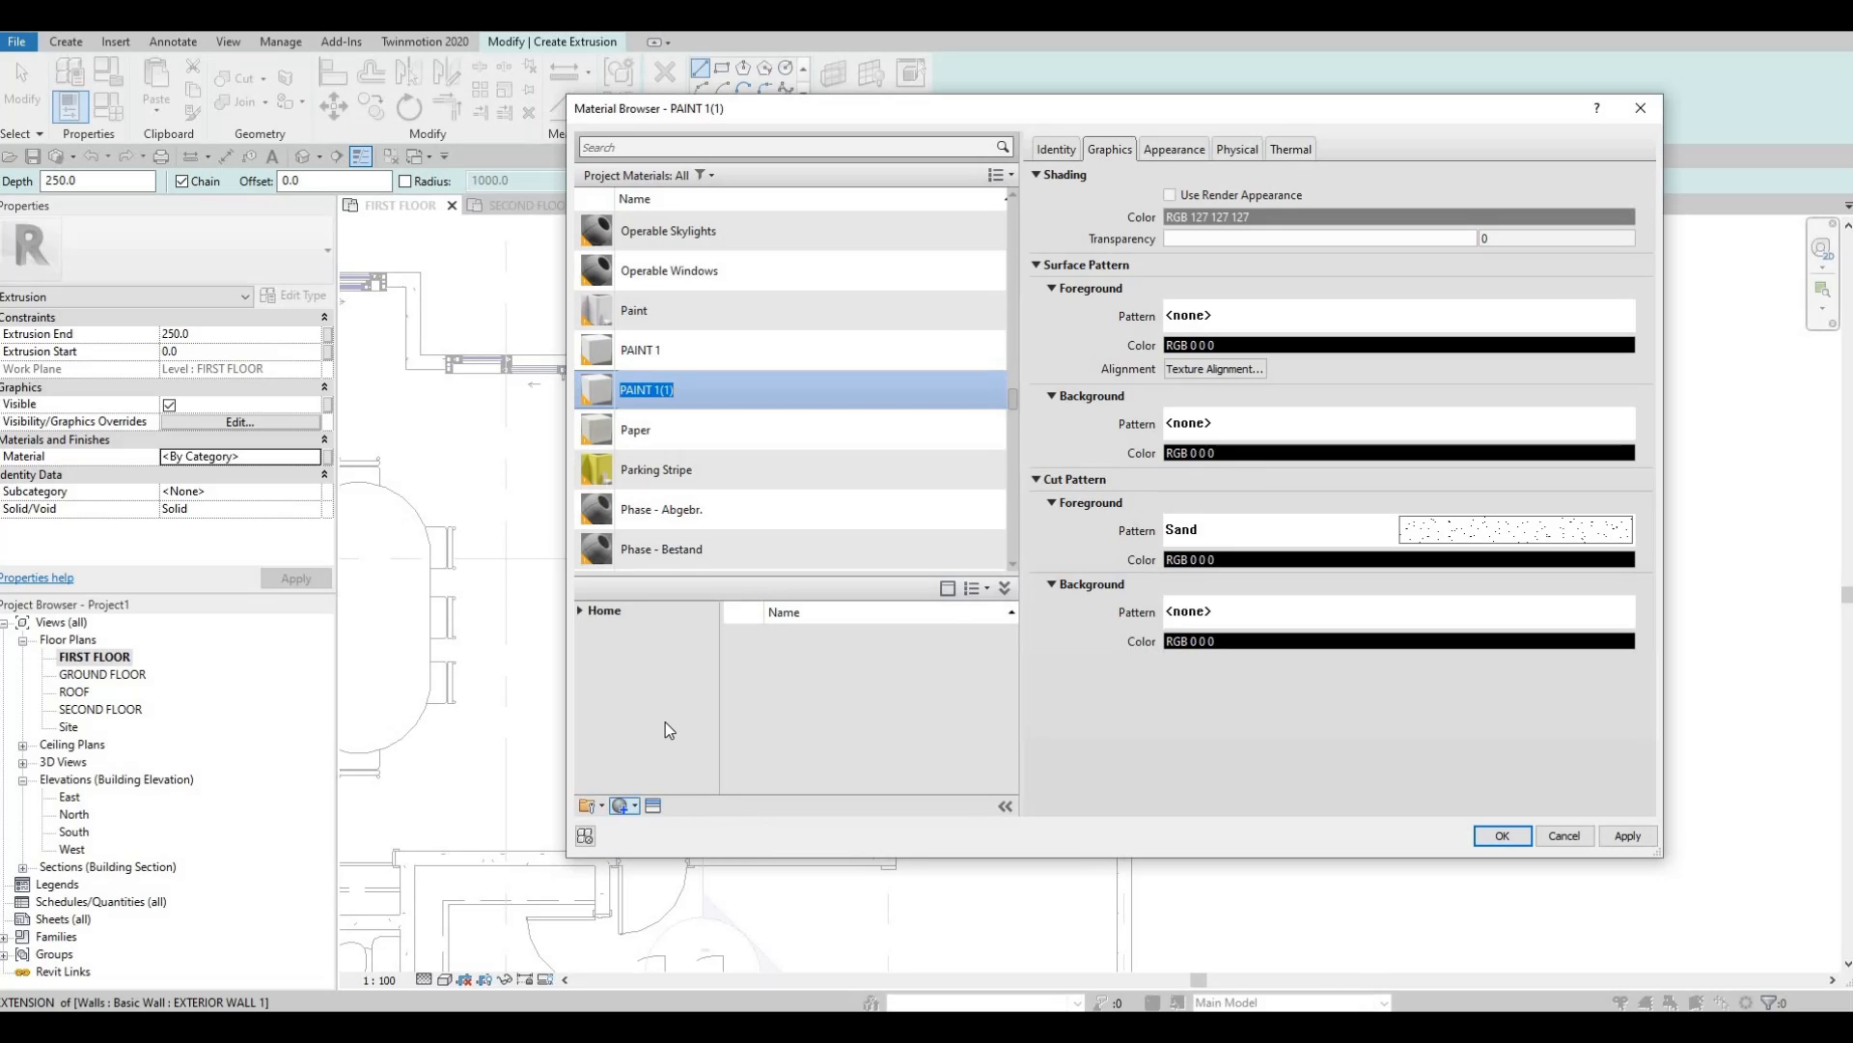
{"action": "key", "text": "Right"}
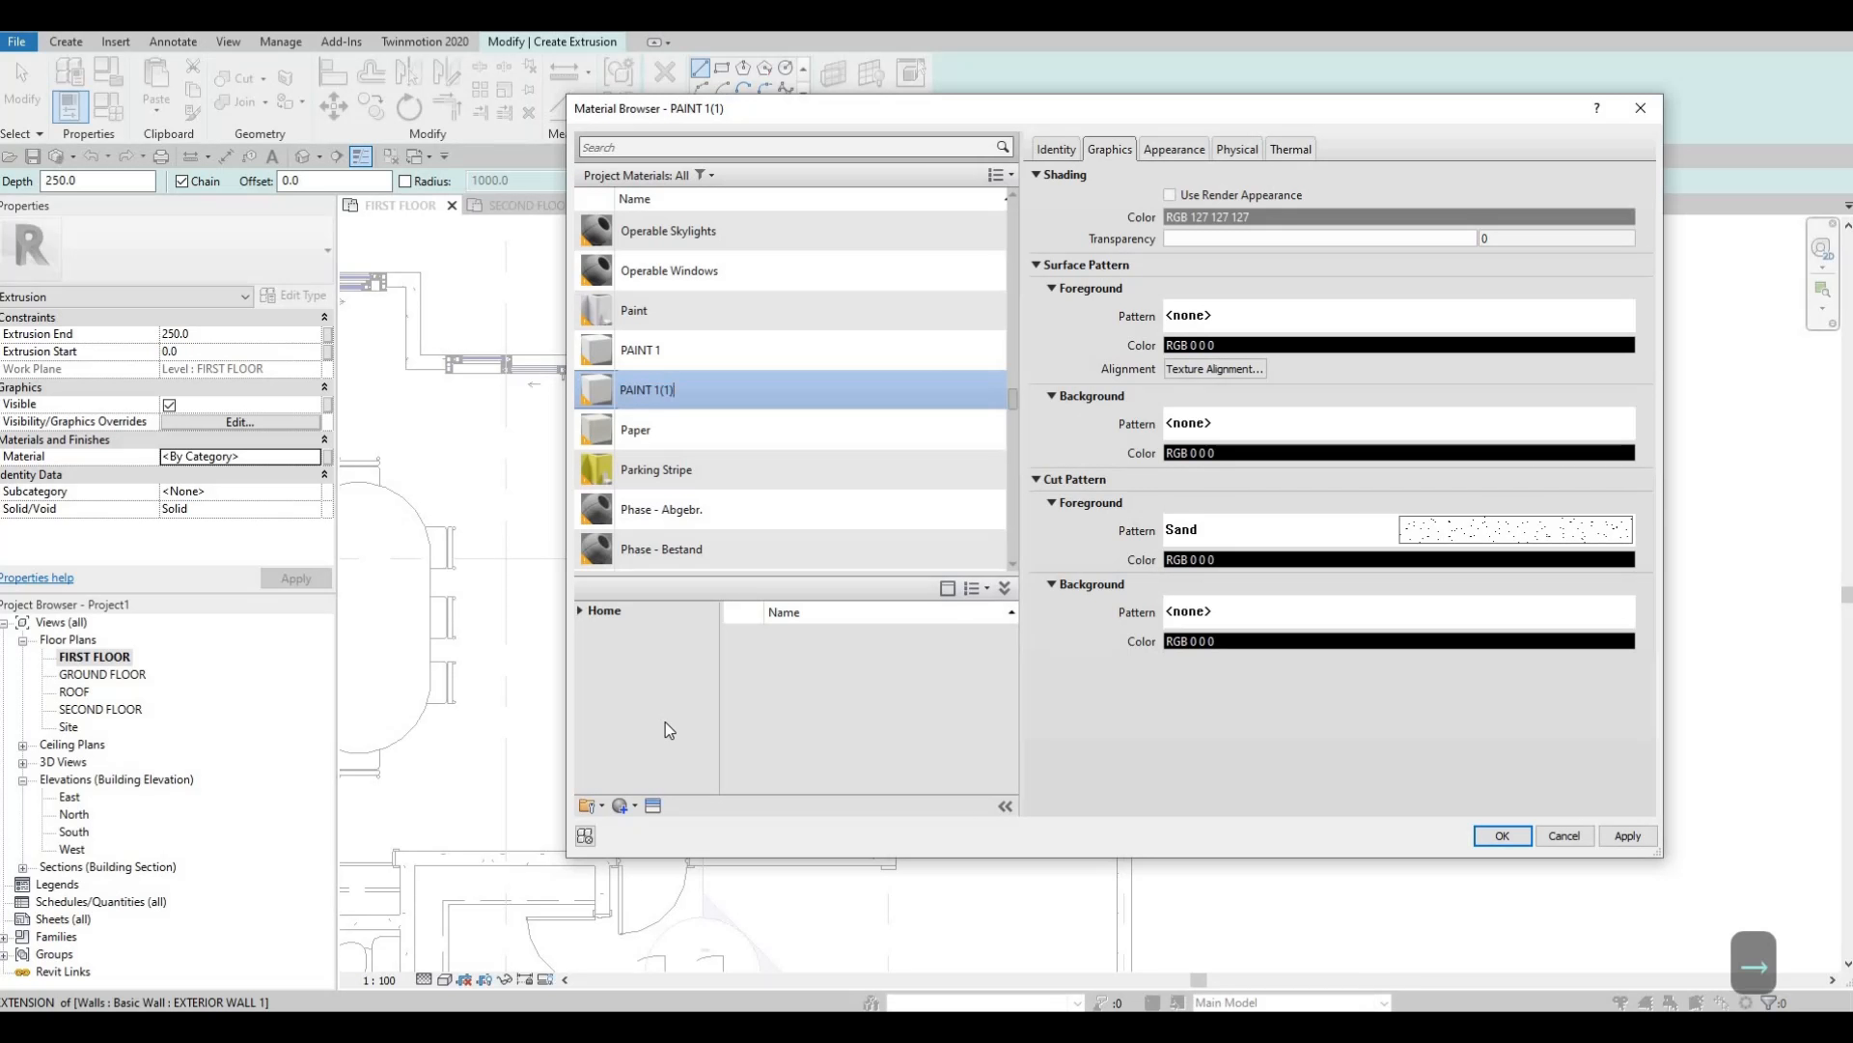
{"action": "key", "text": "BackSpace"}
{"action": "key", "text": "BackSpace"}
{"action": "type", "text": "2"}
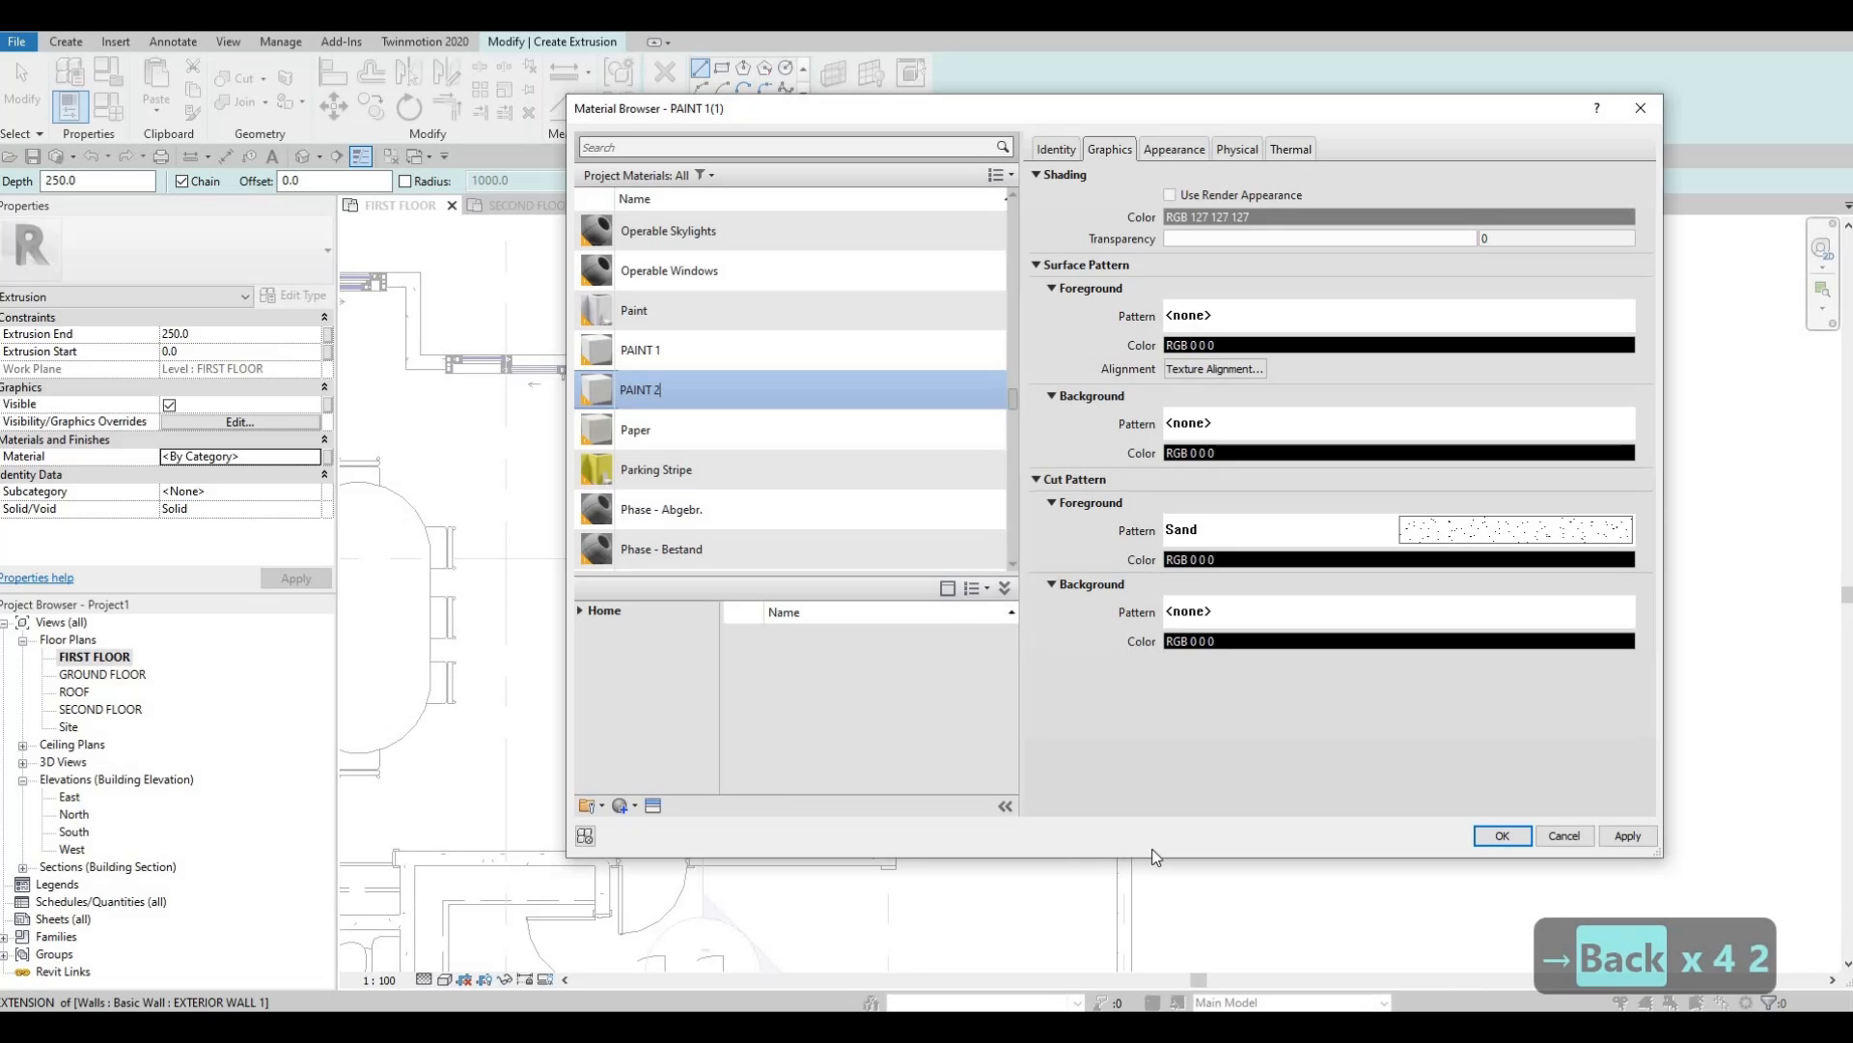
{"action": "left_click", "coordinate": [1622, 832]}
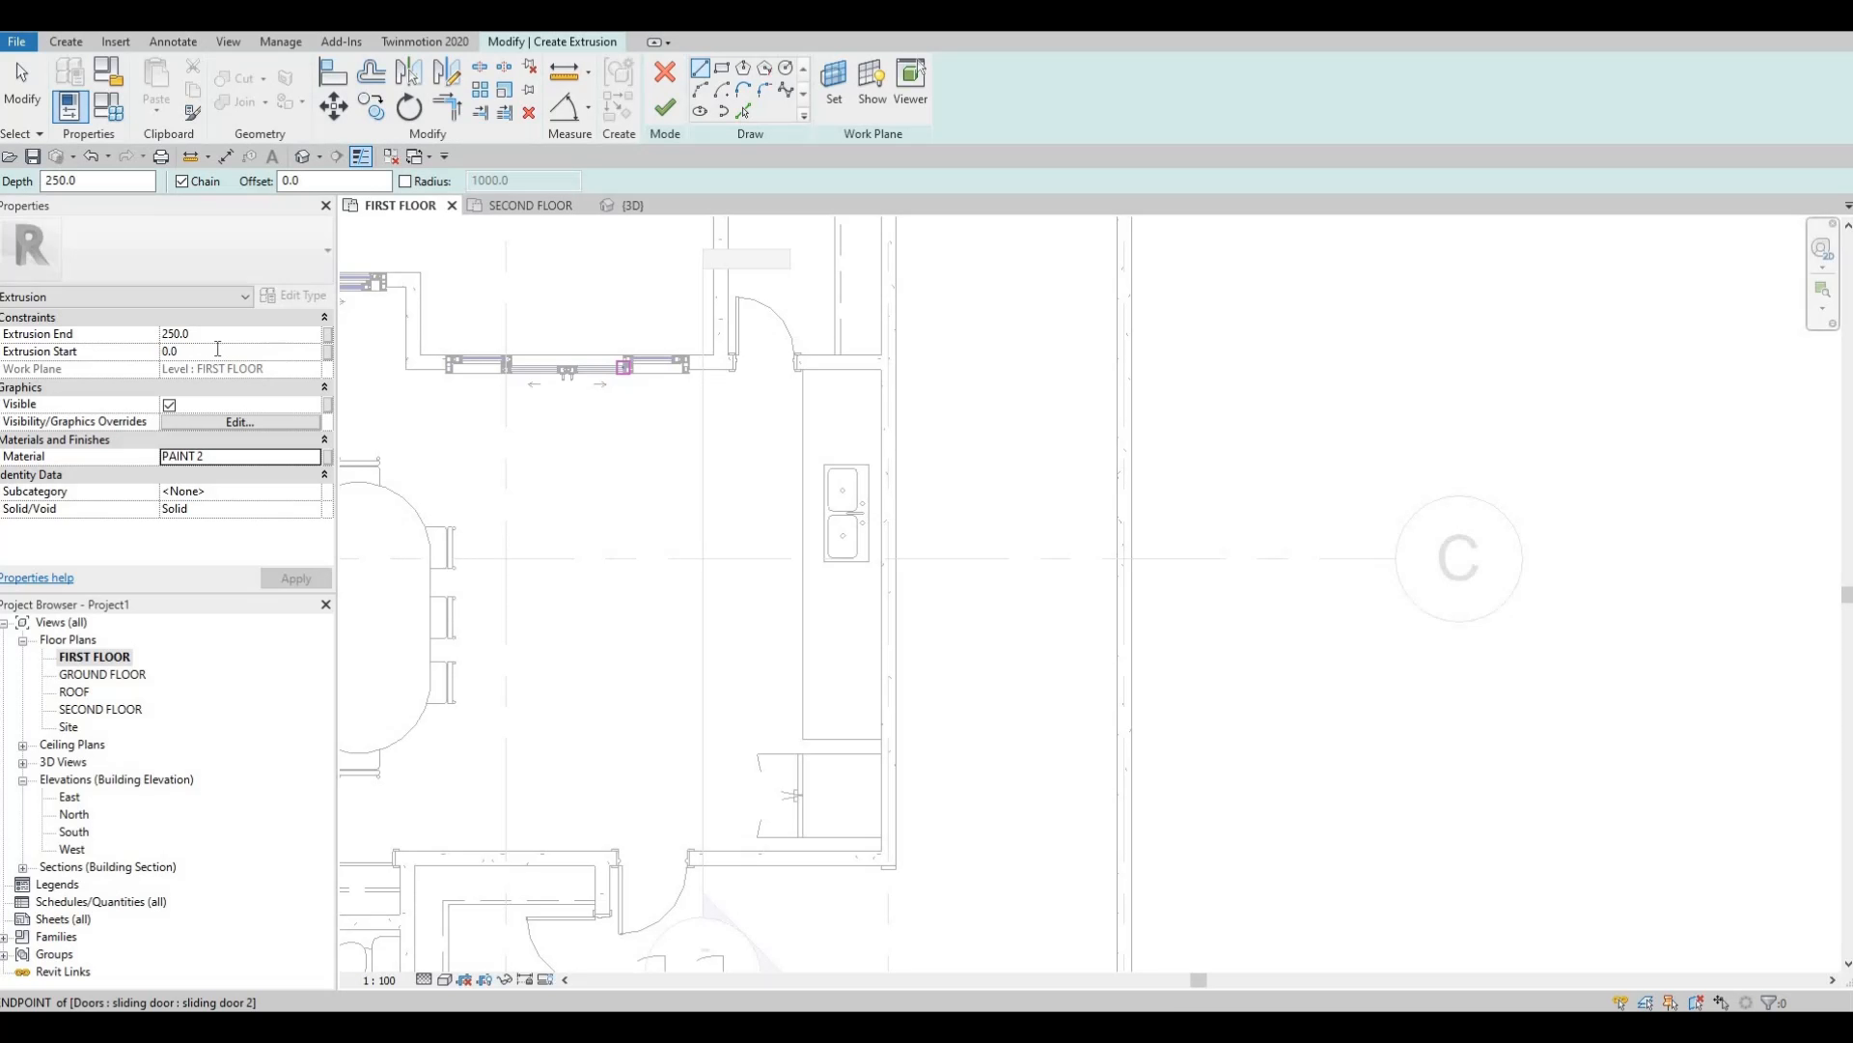
{"action": "left_click", "coordinate": [217, 351]}
Set Extrusion Start to 900 and sketch a rectangle from the wall end to the counter end.
{"action": "type", "text": "900"}
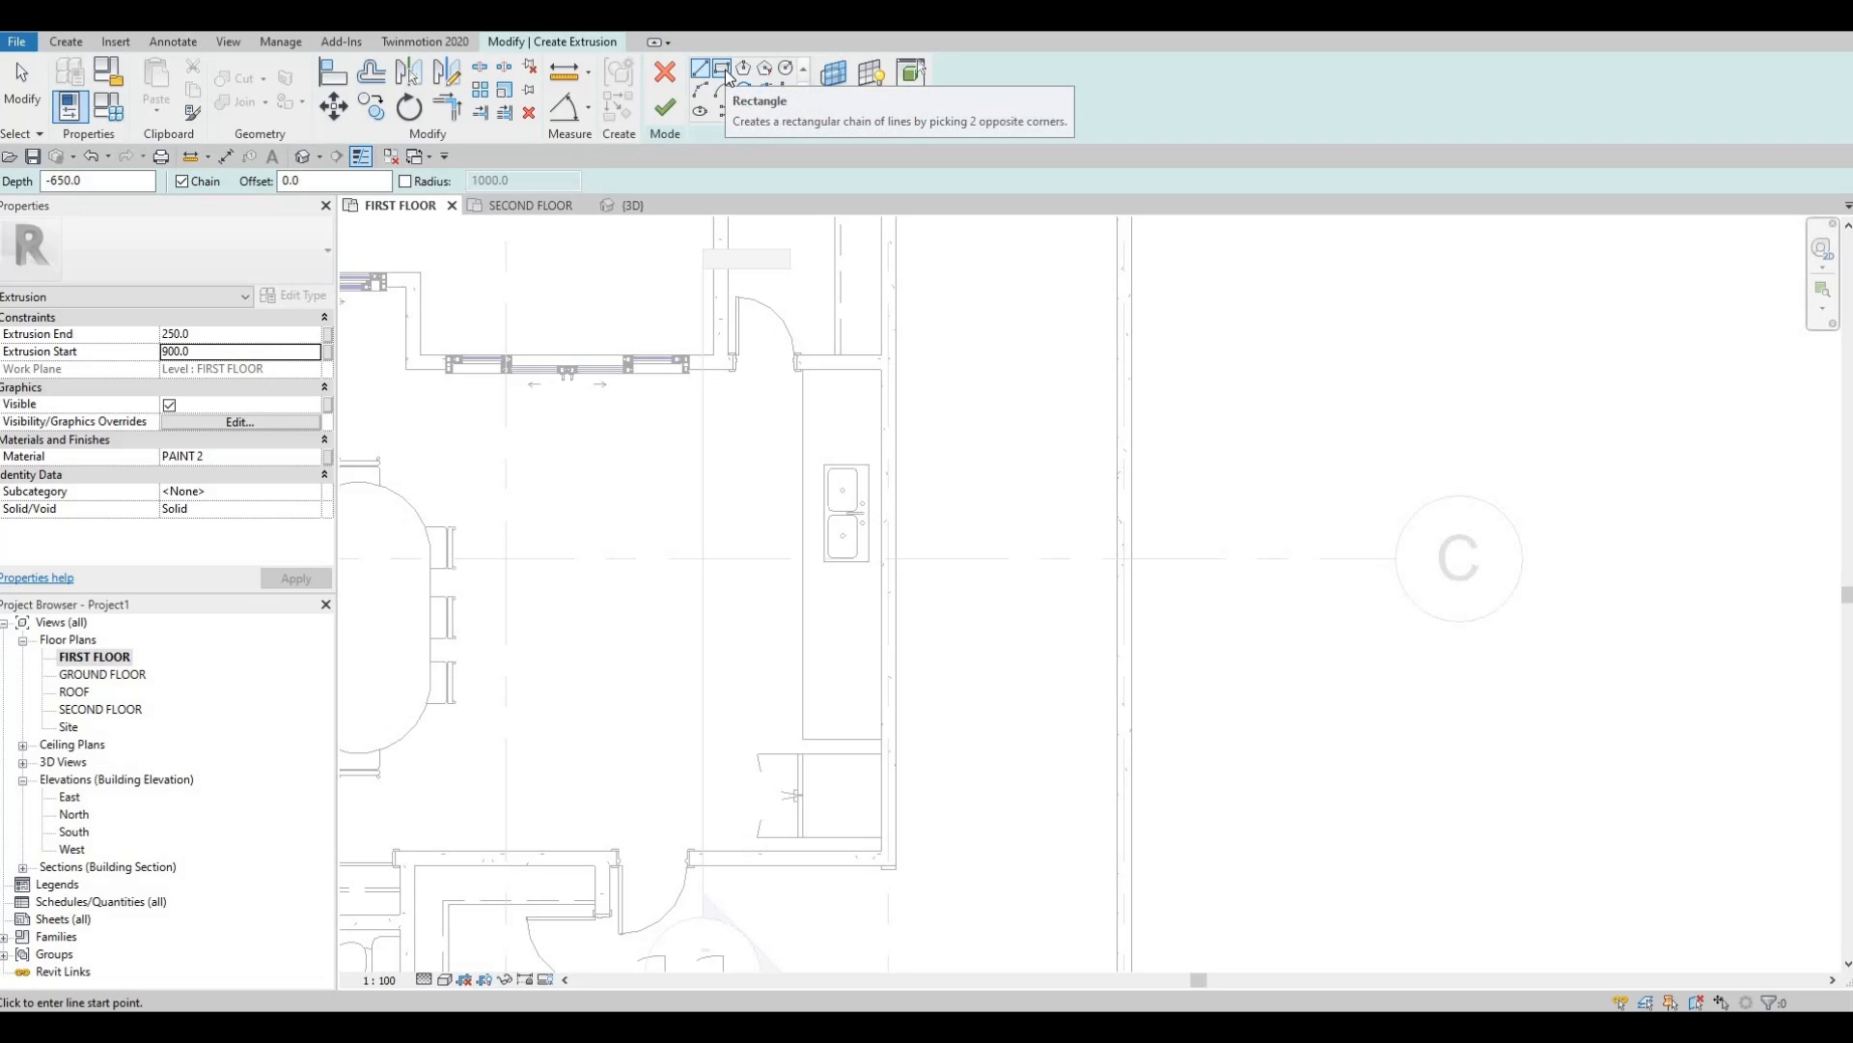
{"action": "left_click", "coordinate": [724, 69]}
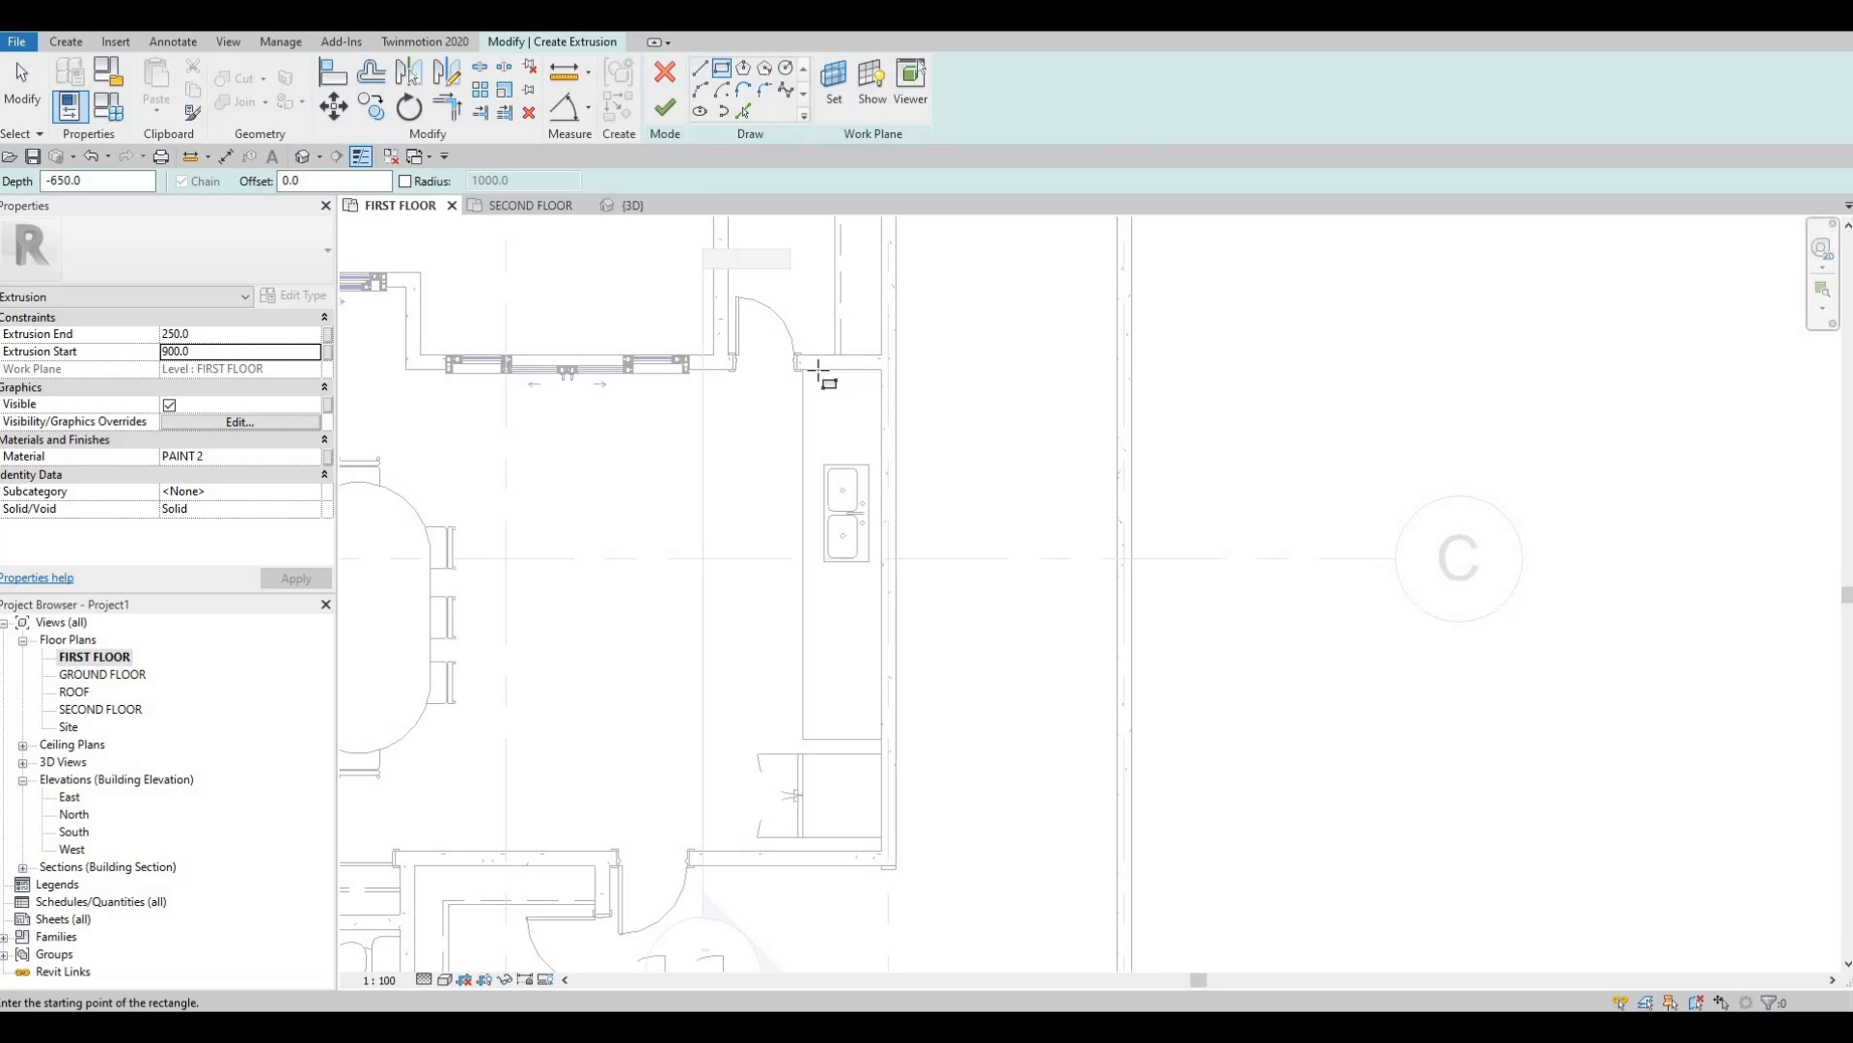
{"action": "scroll", "coordinate": [804, 370], "scroll_direction": "up", "scroll_amount": 4}
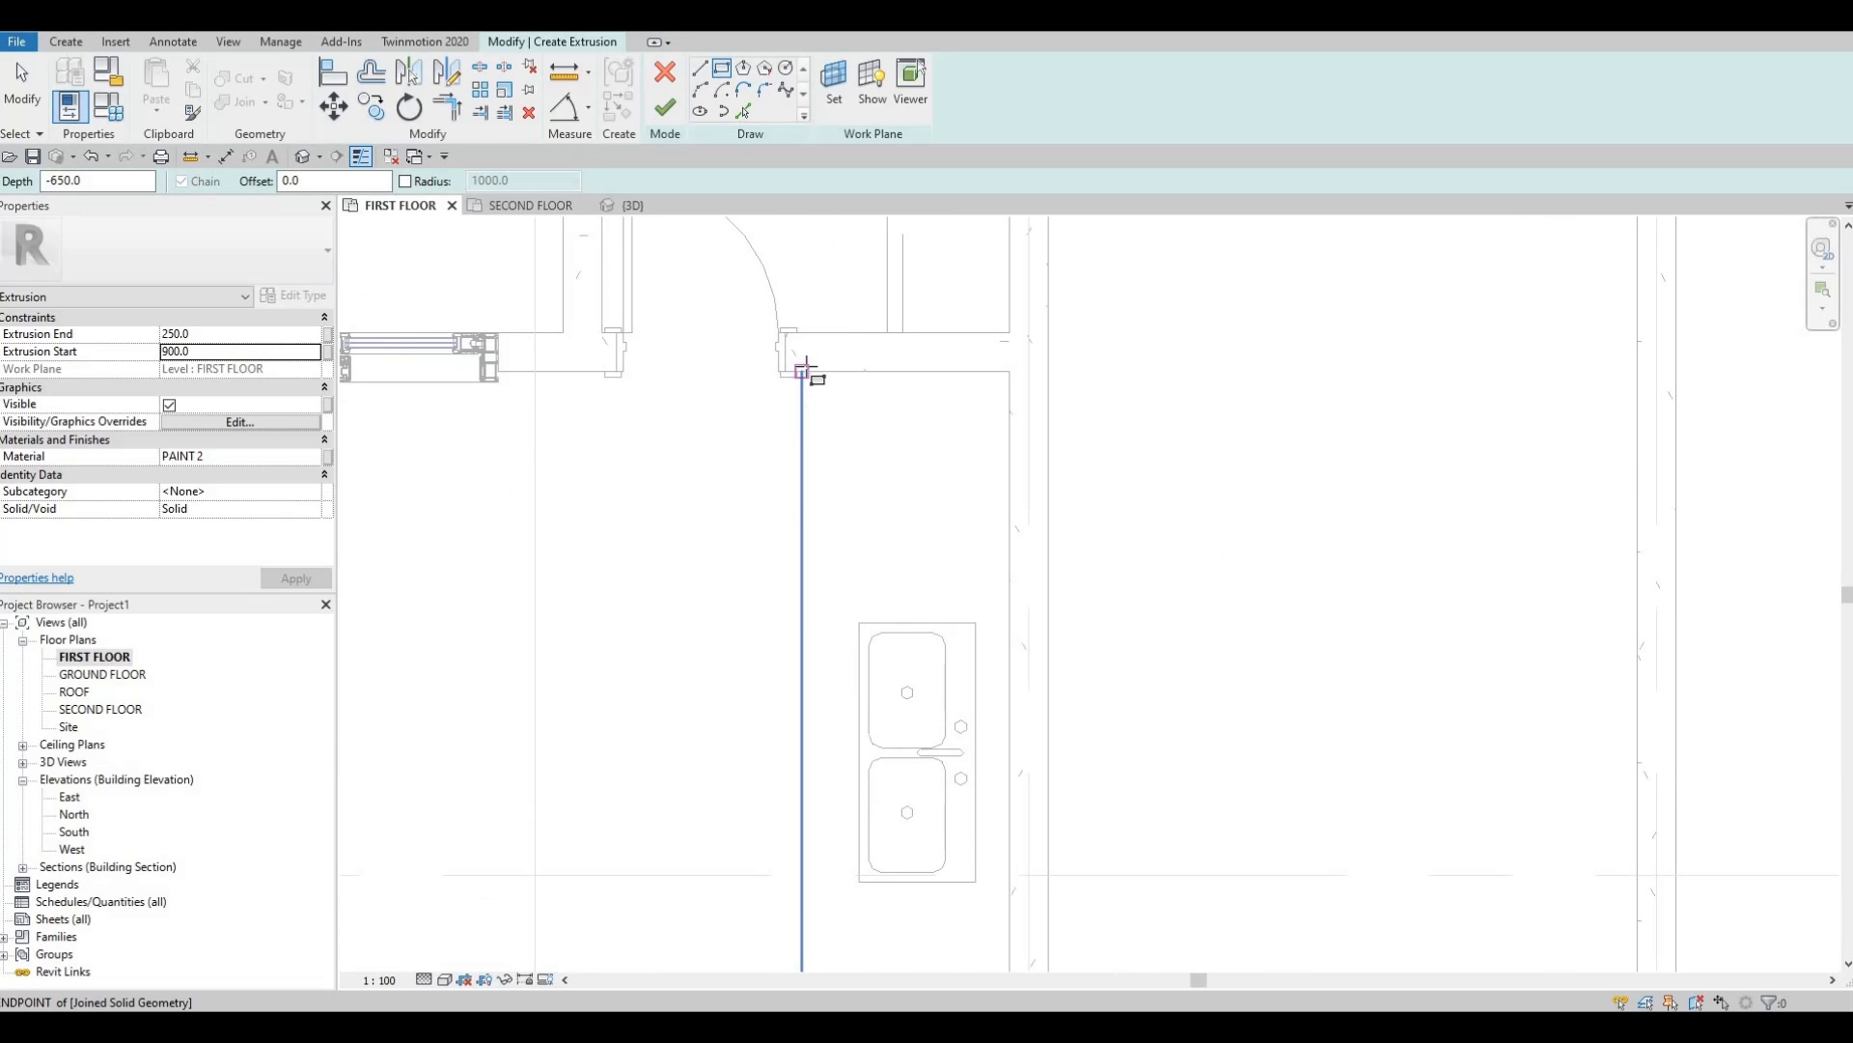
{"action": "left_click", "coordinate": [803, 370]}
{"action": "scroll", "coordinate": [906, 580], "scroll_direction": "down", "scroll_amount": 1}
{"action": "middle_click_drag", "start_coordinate": [905, 610], "coordinate": [873, 355]}
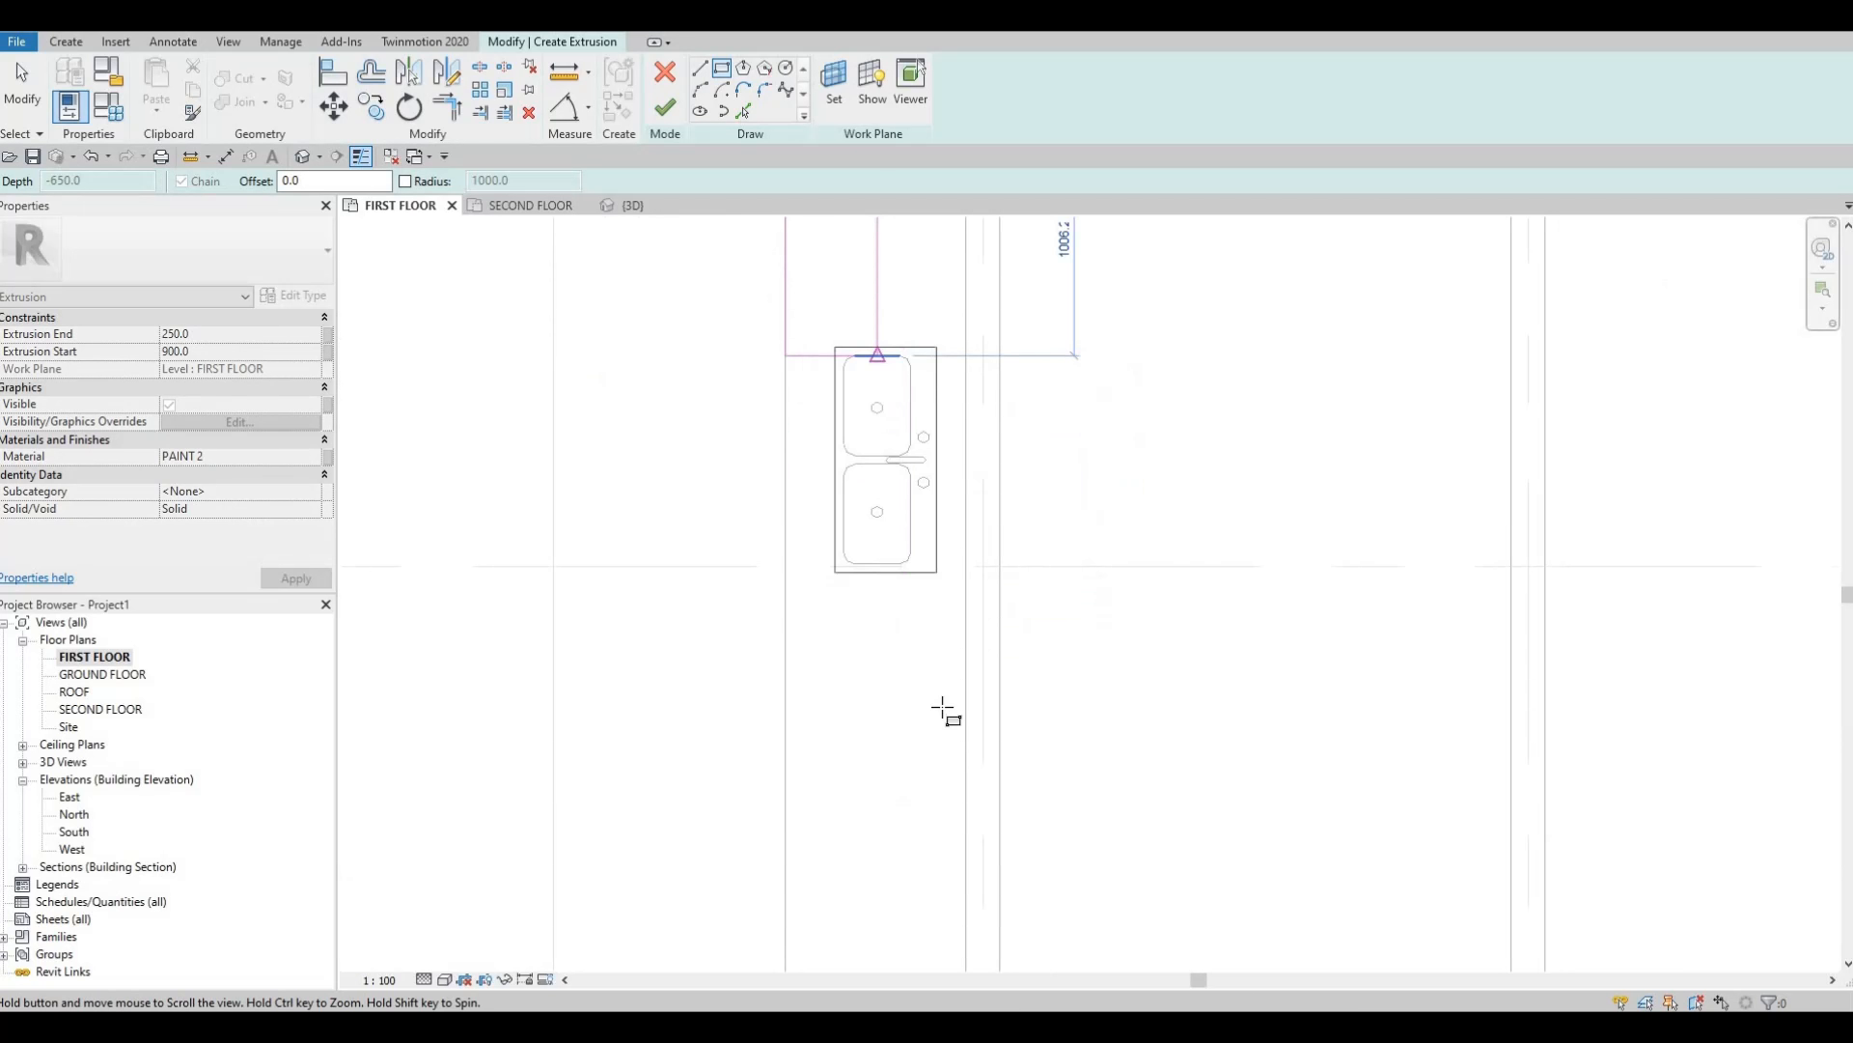
{"action": "middle_click_drag", "start_coordinate": [932, 723], "coordinate": [929, 531]}
{"action": "left_click", "coordinate": [959, 790]}
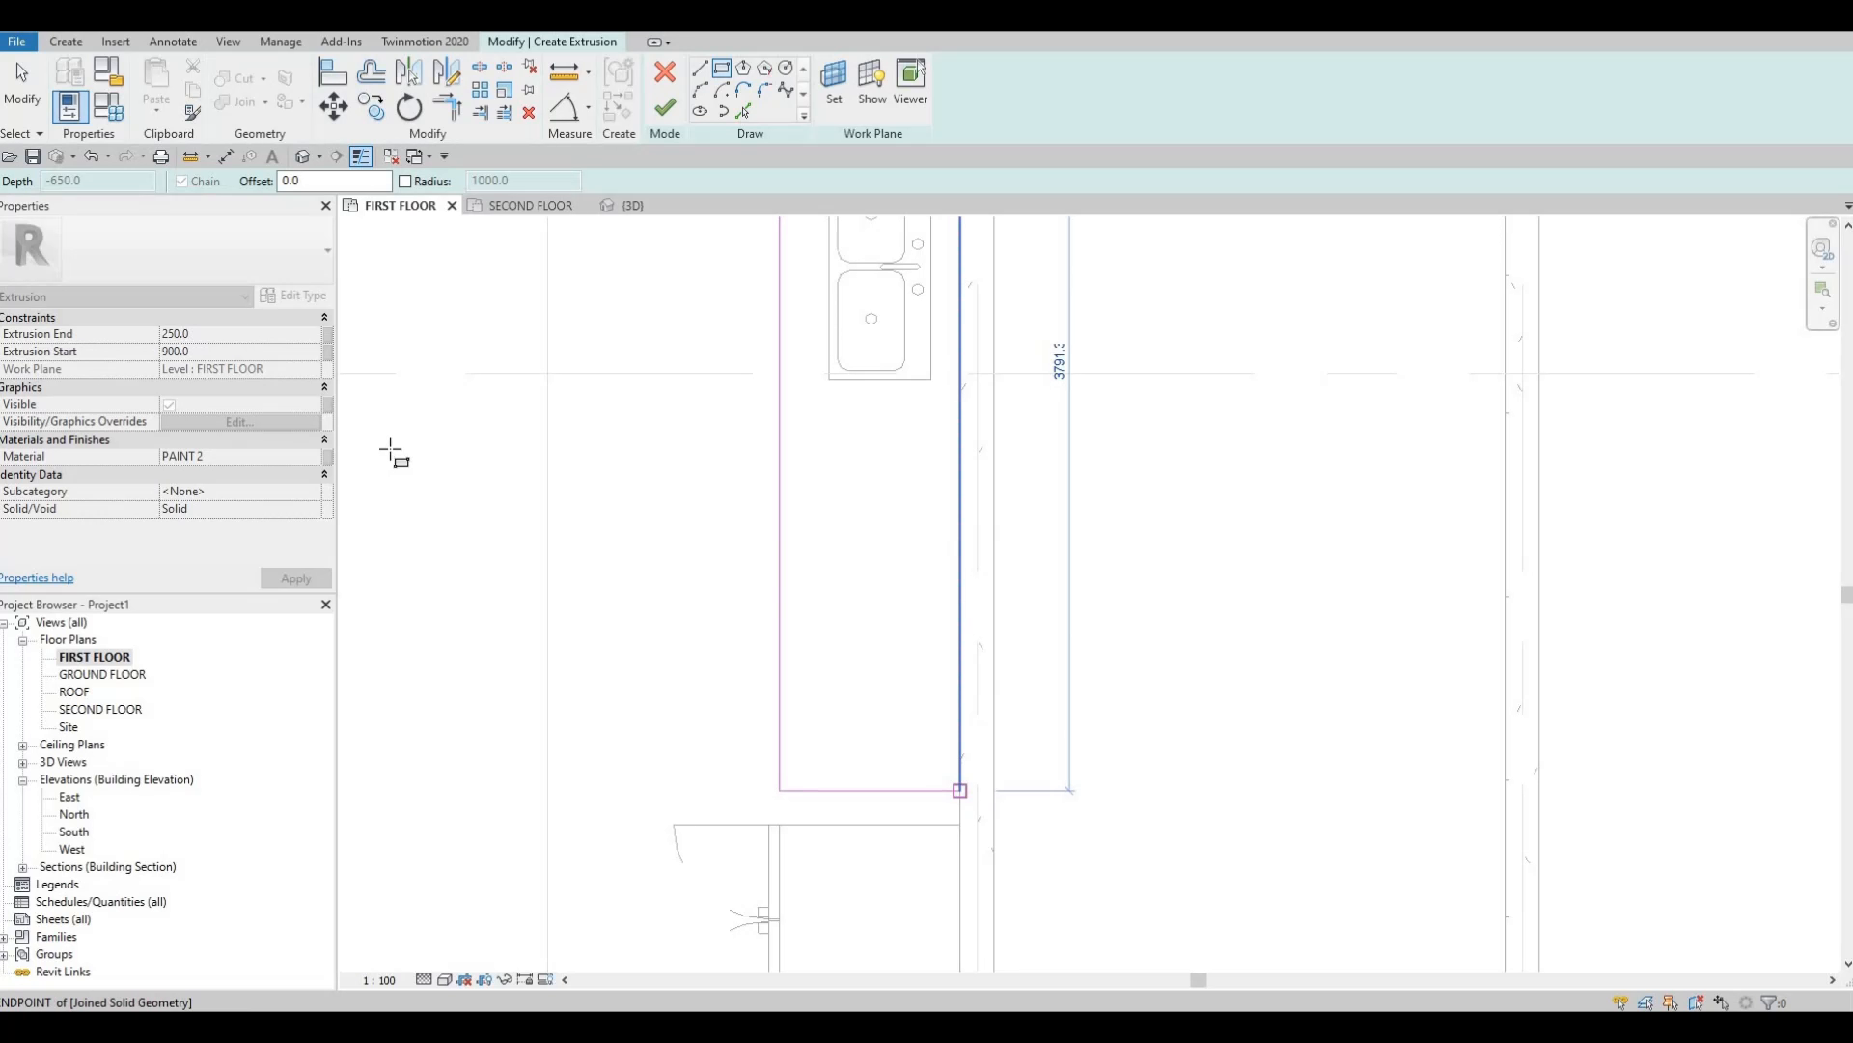
{"action": "key", "text": "Escape"}
Set Extrusion End to 925 and view the countertop in the default 3D view.
{"action": "left_click", "coordinate": [223, 334]}
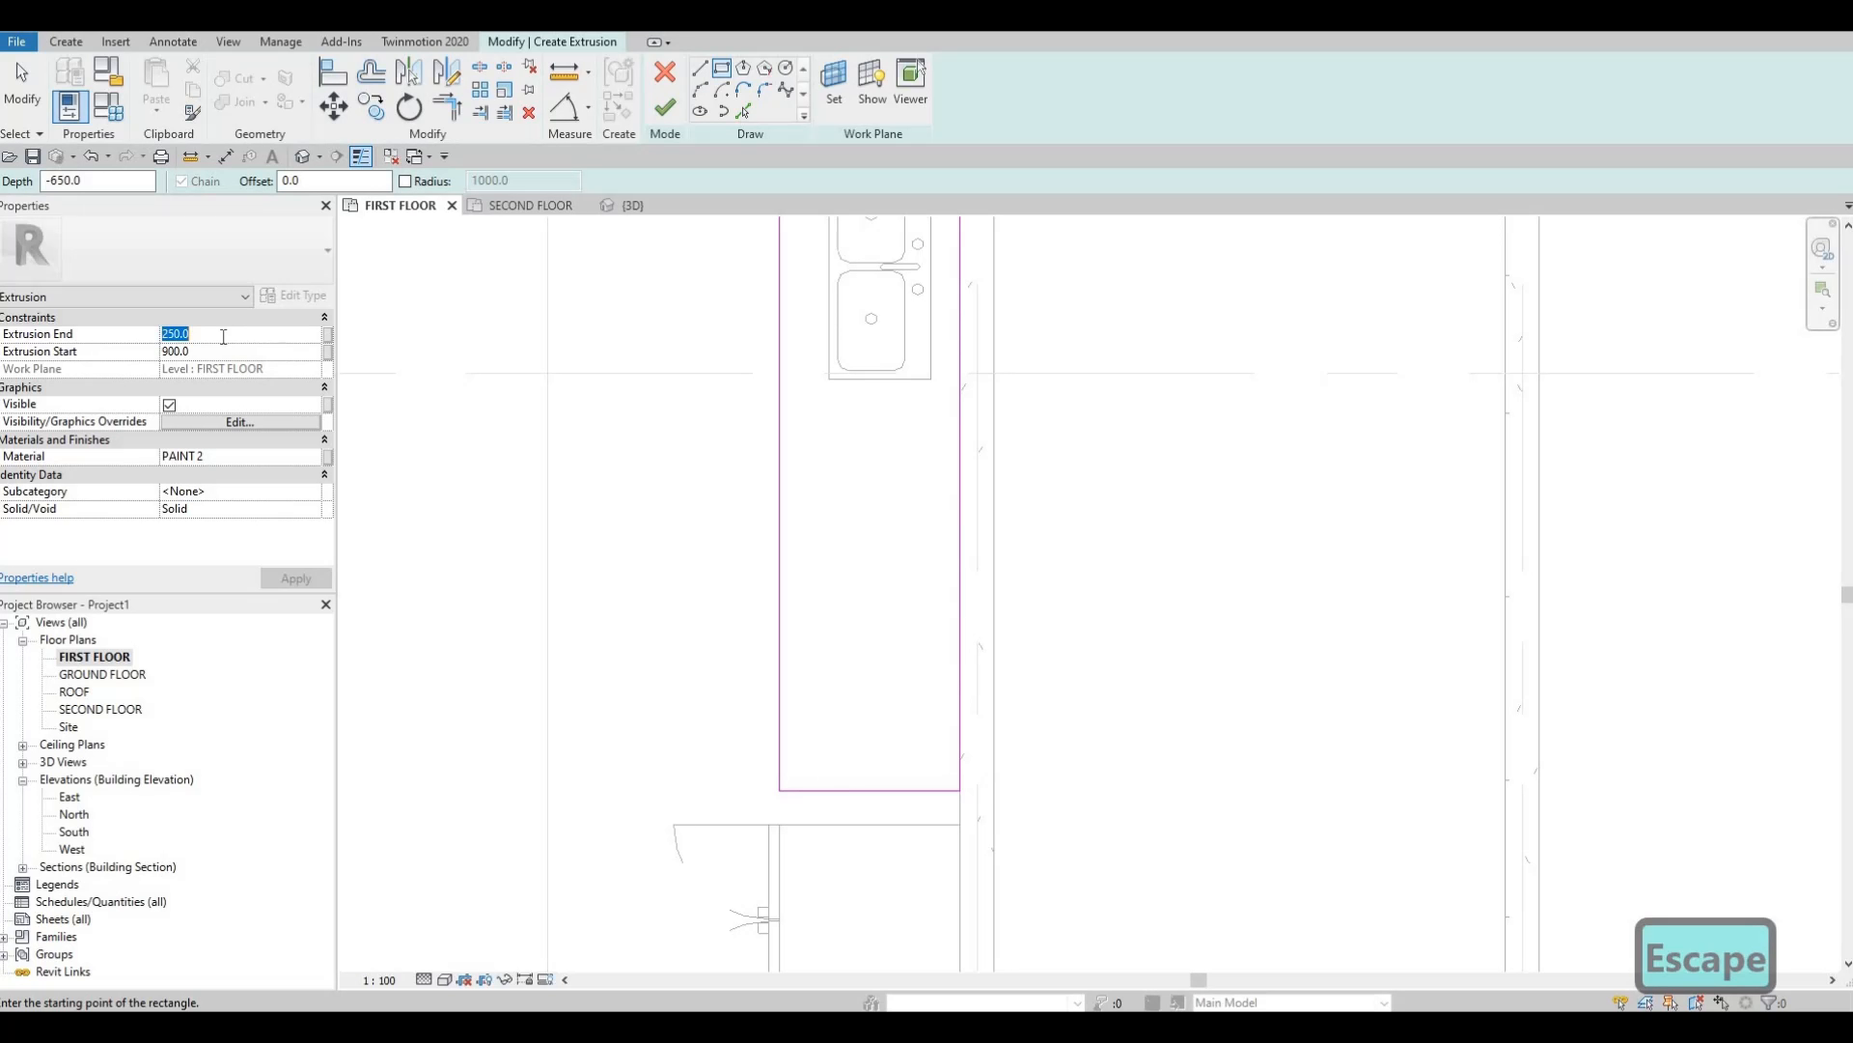
{"action": "type", "text": "925"}
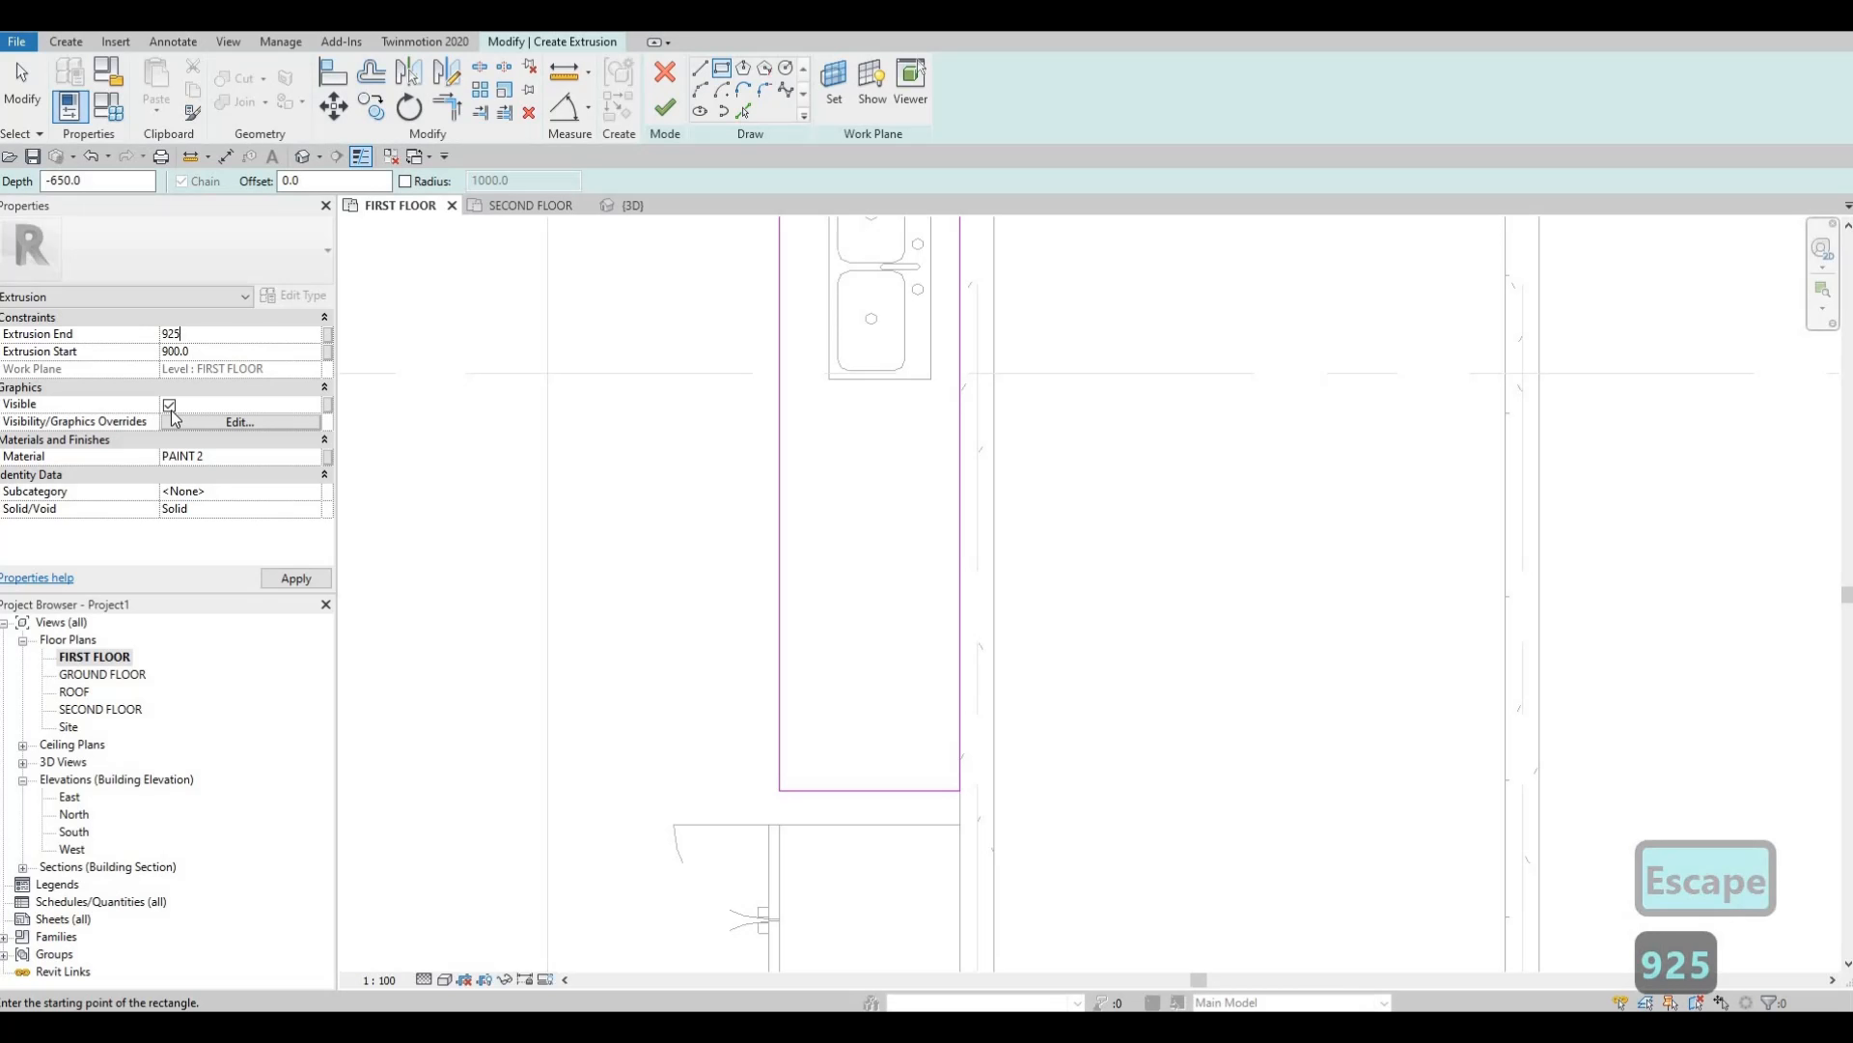
{"action": "left_click", "coordinate": [300, 584]}
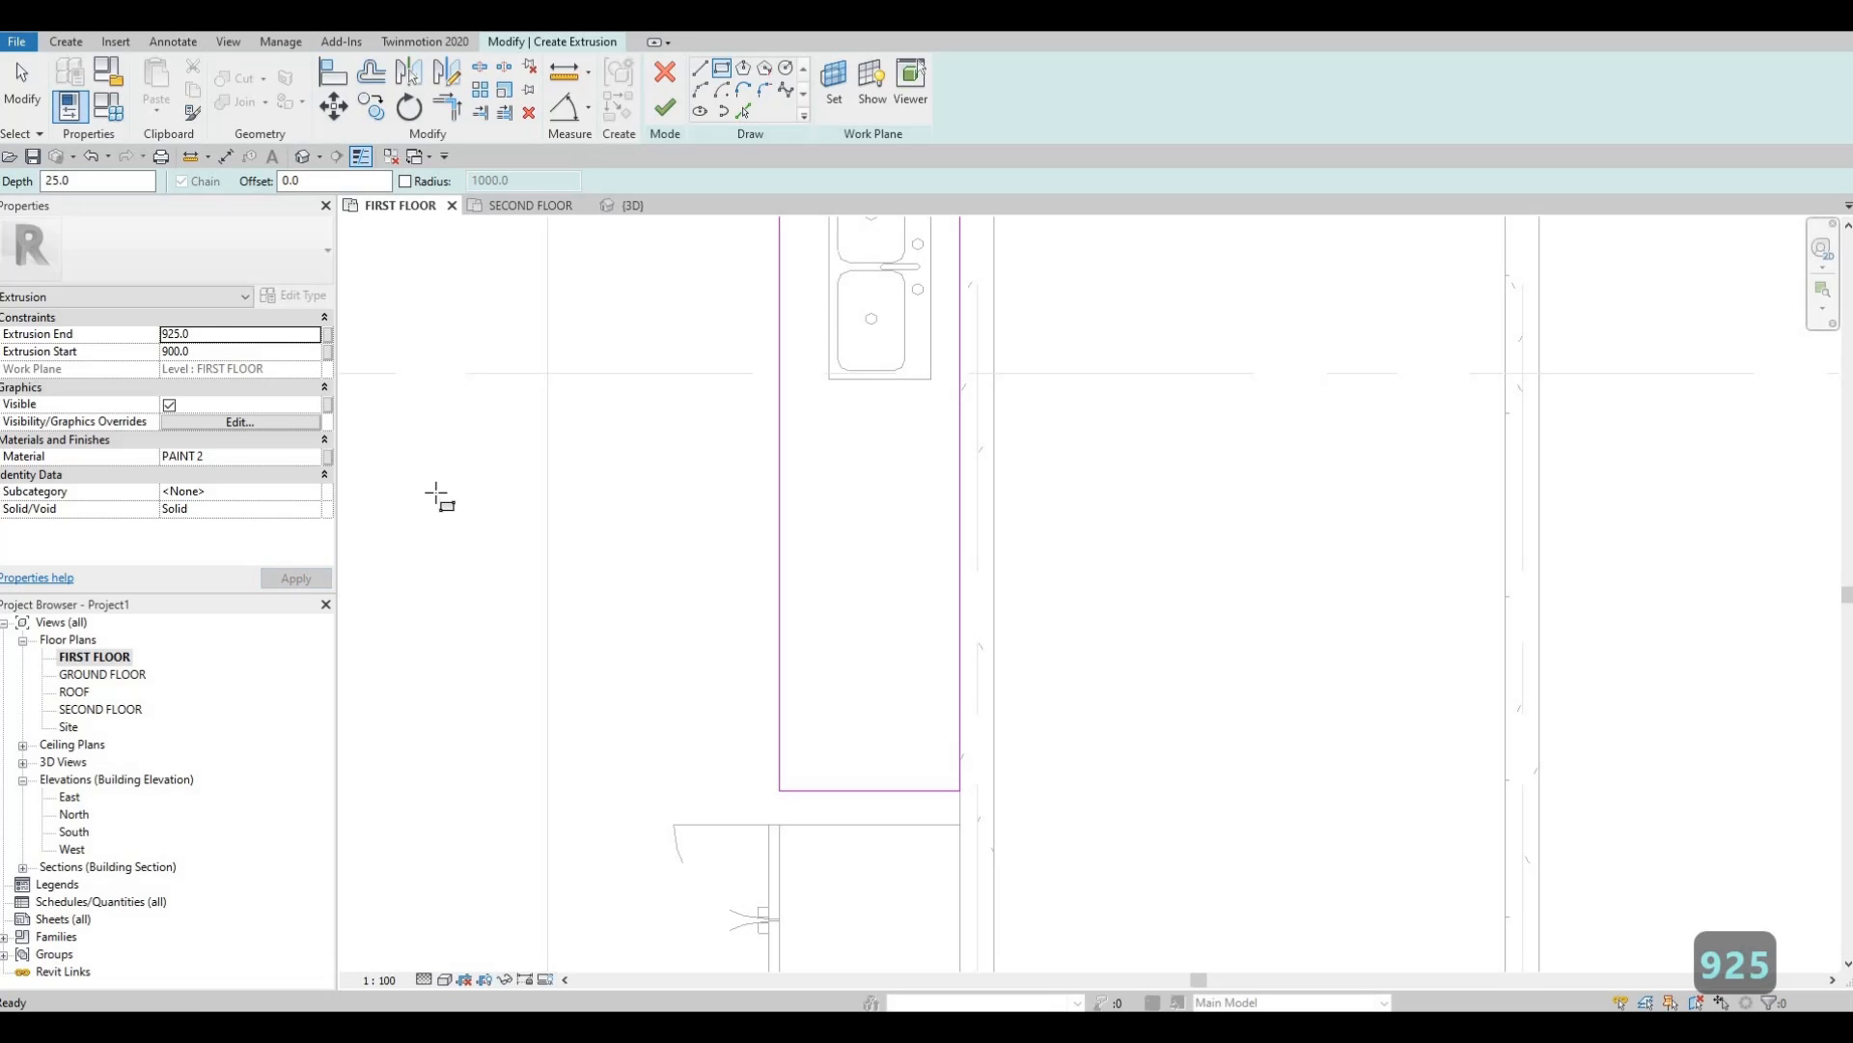
{"action": "left_click", "coordinate": [302, 155]}
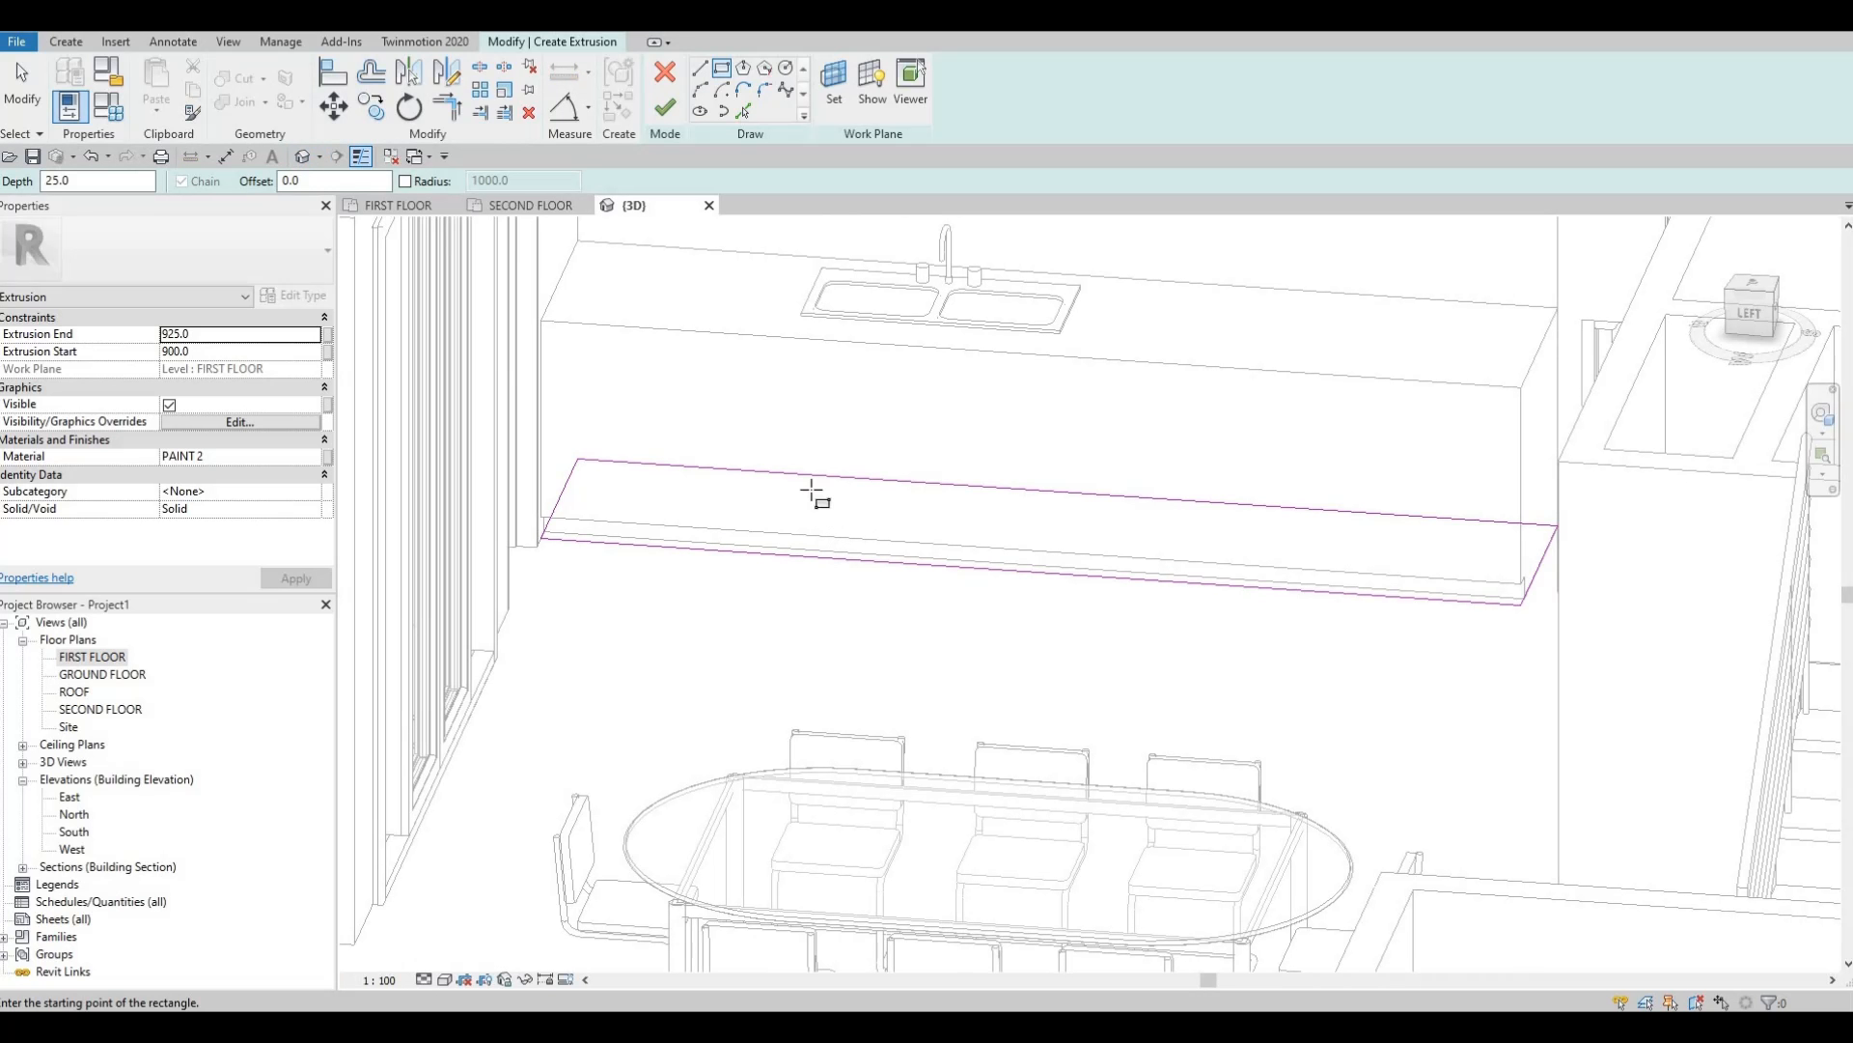
{"action": "middle_click_drag", "start_coordinate": [815, 492], "coordinate": [789, 488], "text": "shift"}
Finish the countertop extrusion and the in-place counter model, then show the FIRST FLOOR plan.
{"action": "left_click", "coordinate": [676, 116]}
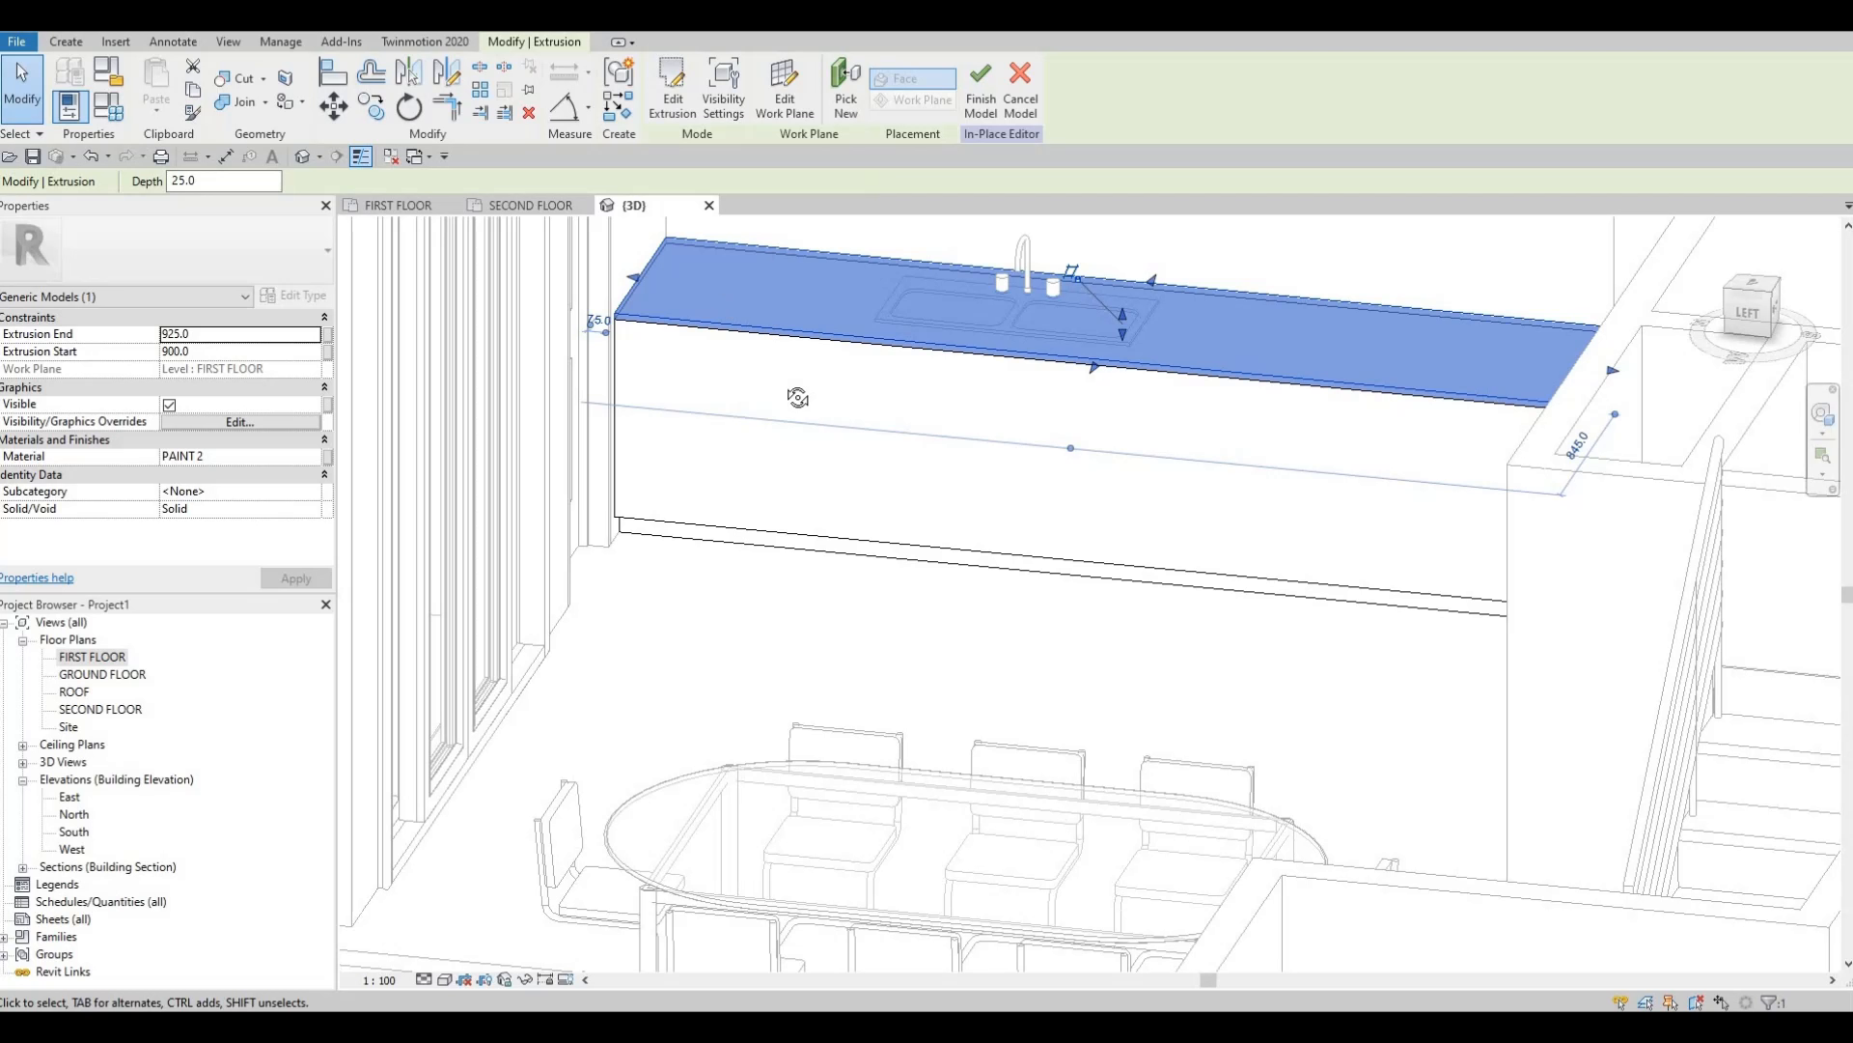
{"action": "middle_click_drag", "start_coordinate": [737, 439], "coordinate": [886, 467], "text": "shift"}
{"action": "middle_click_drag", "start_coordinate": [827, 241], "coordinate": [801, 313]}
{"action": "scroll", "coordinate": [803, 314], "scroll_direction": "down", "scroll_amount": 1}
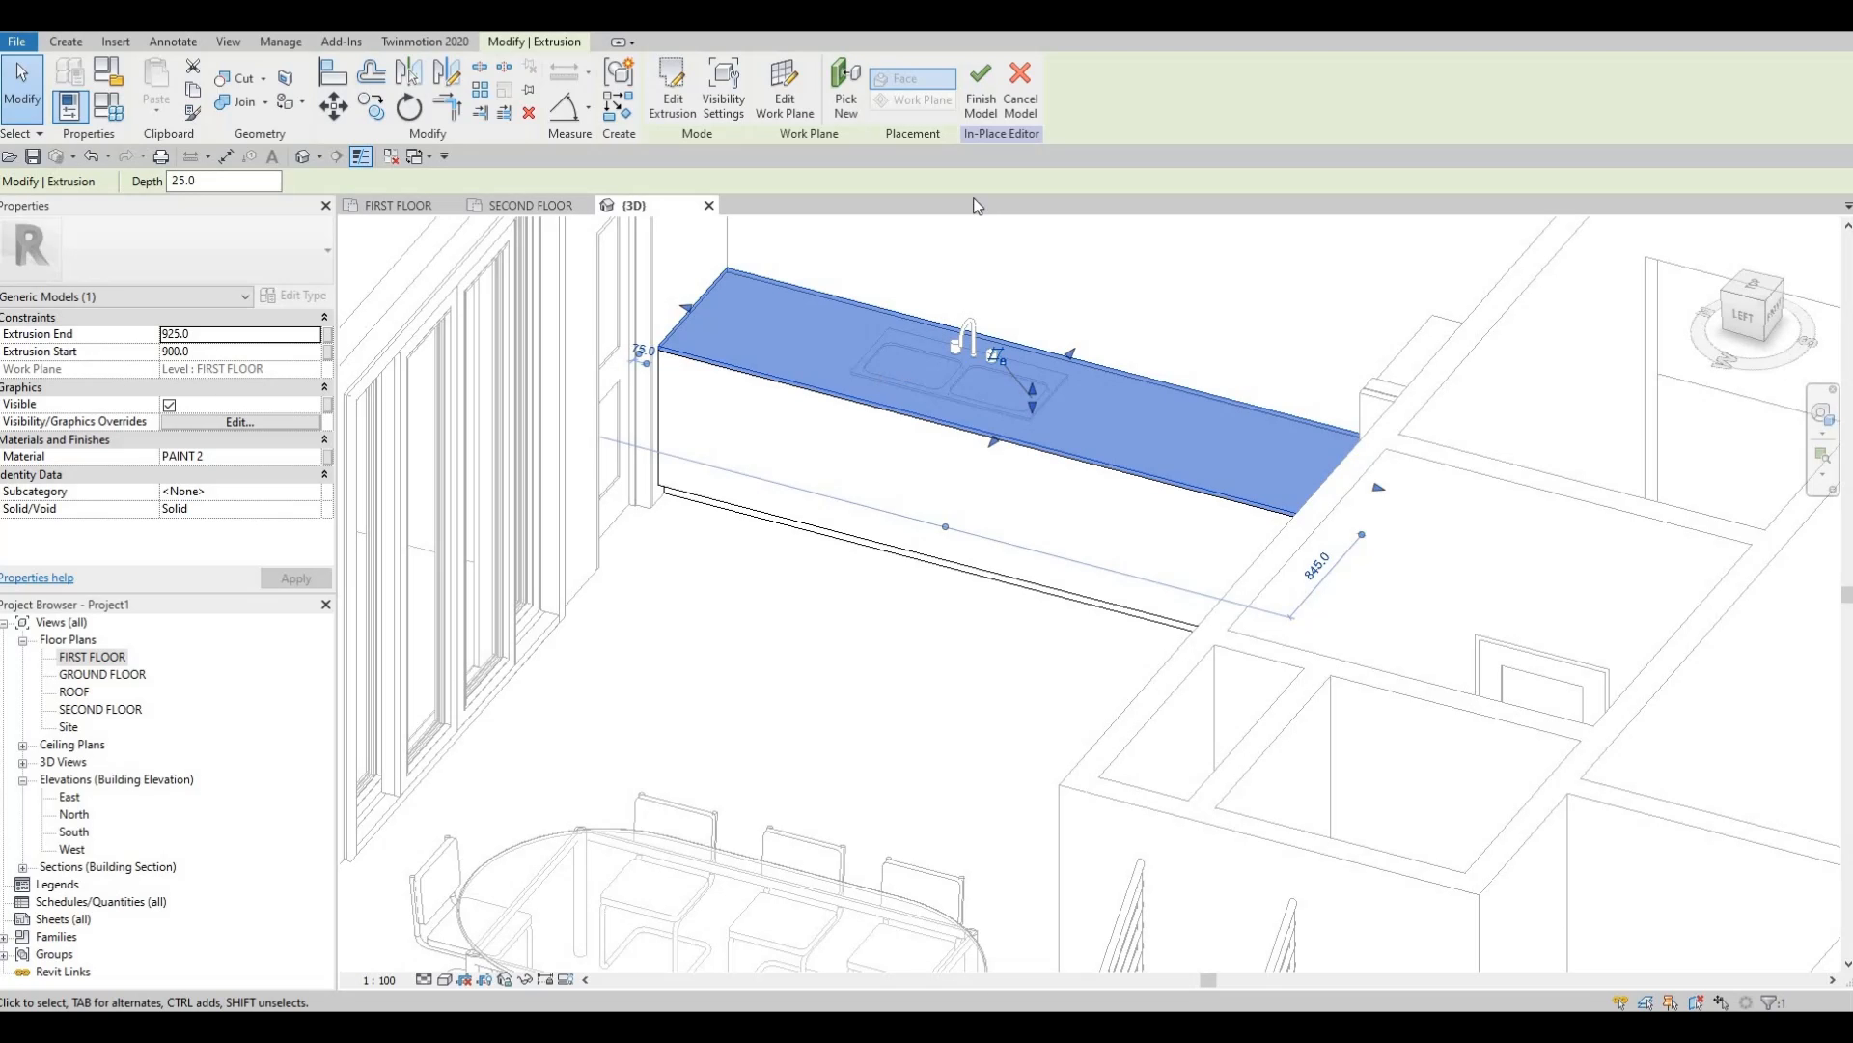
{"action": "left_click", "coordinate": [980, 102]}
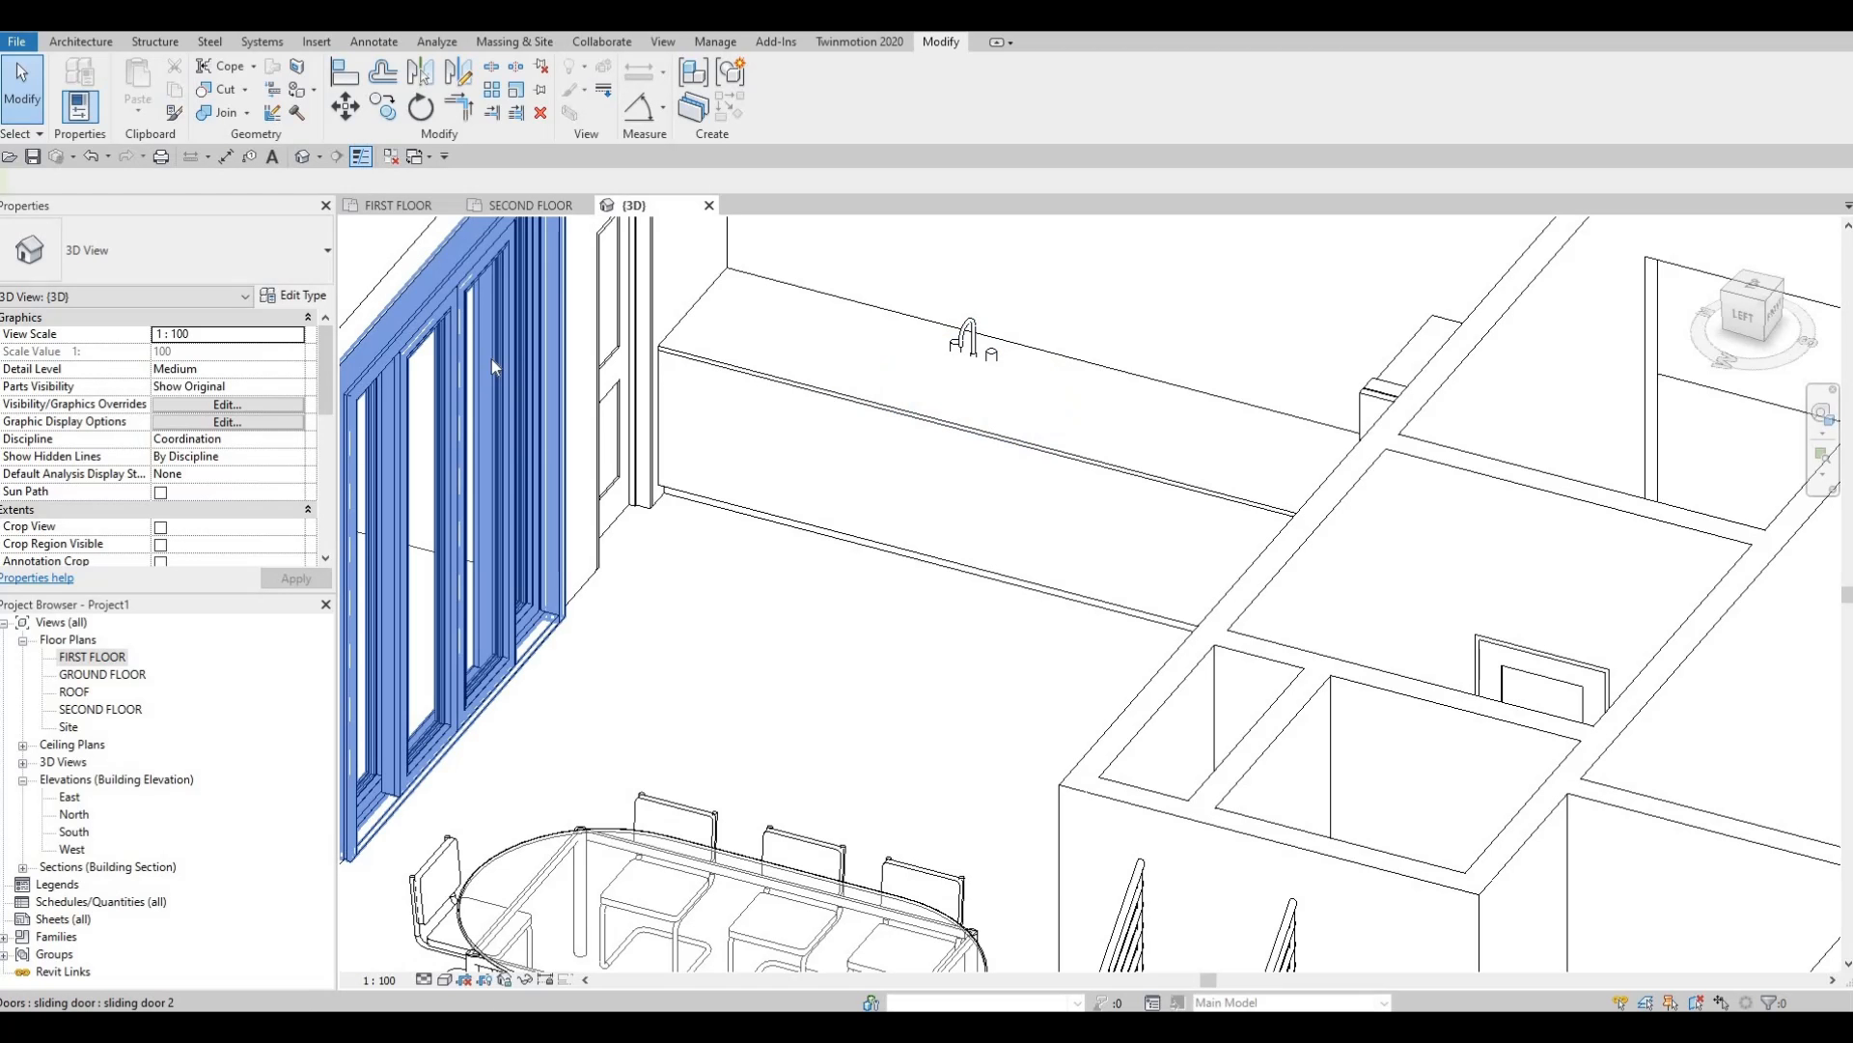
{"action": "scroll", "coordinate": [491, 359], "scroll_direction": "down", "scroll_amount": 2}
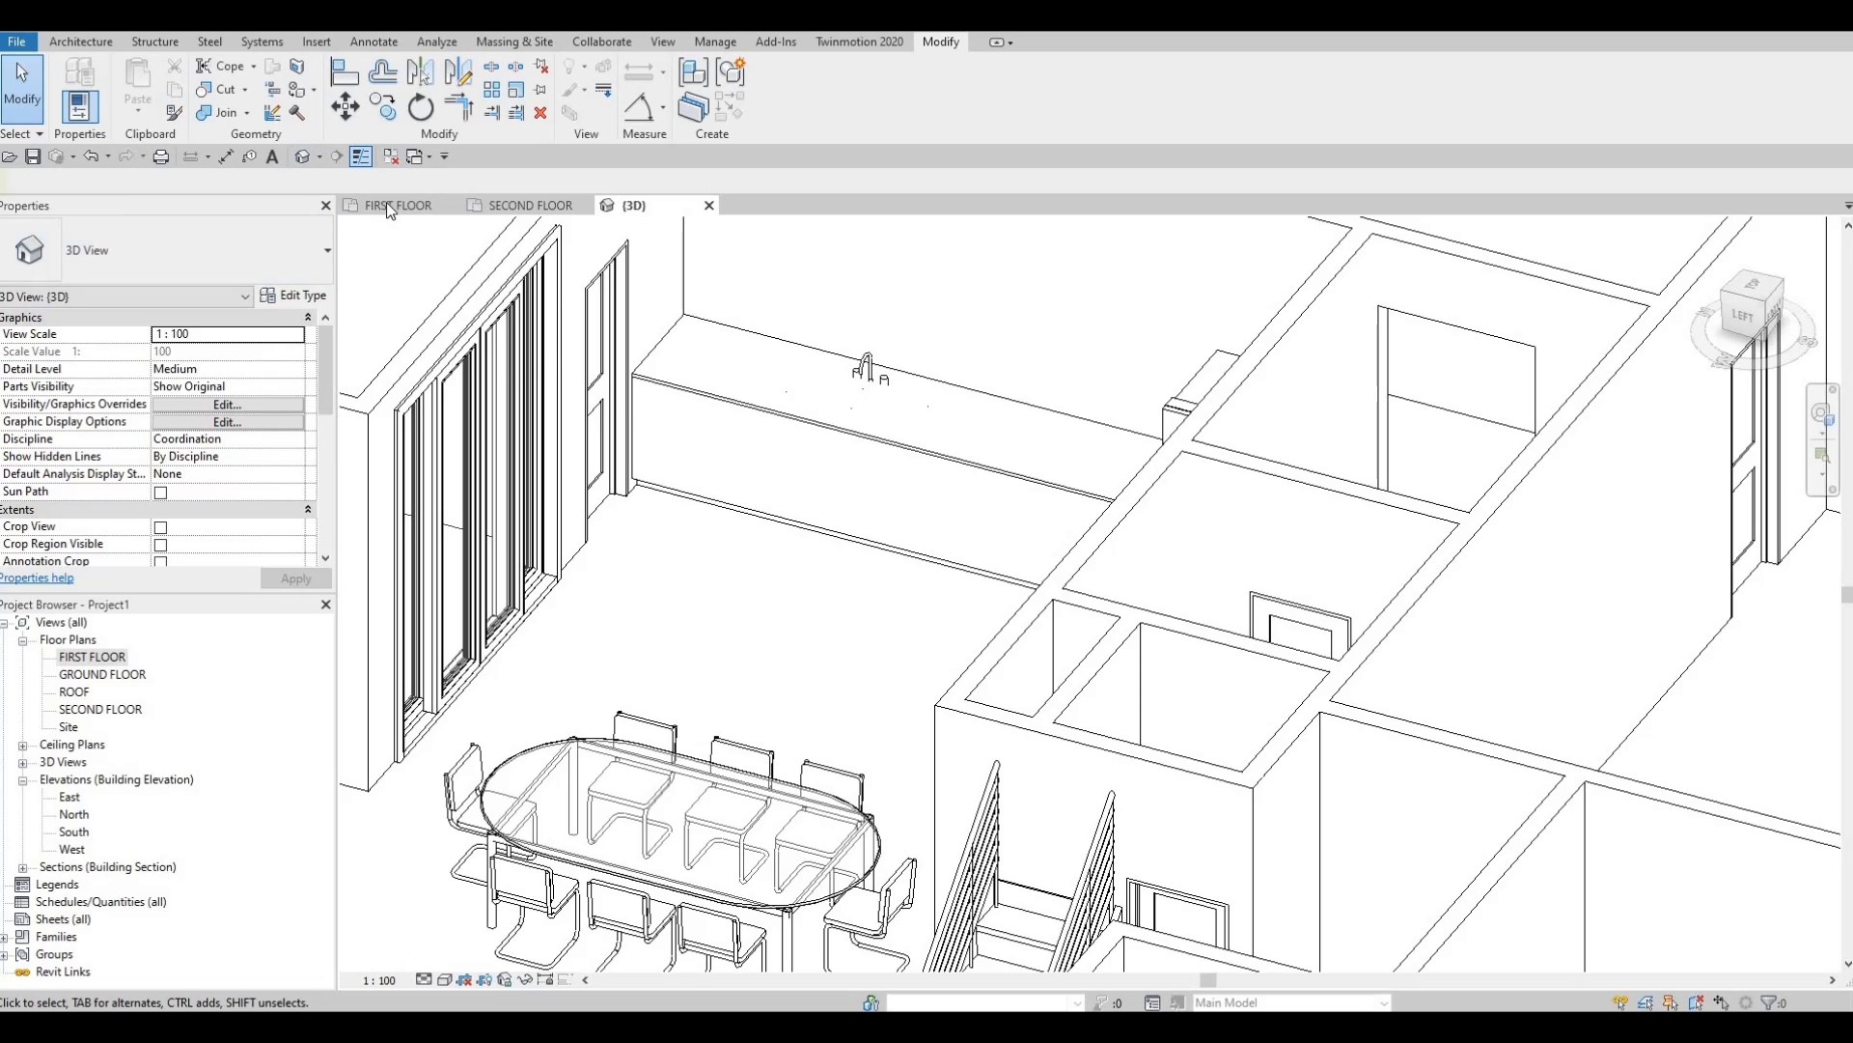
{"action": "left_click", "coordinate": [388, 204]}
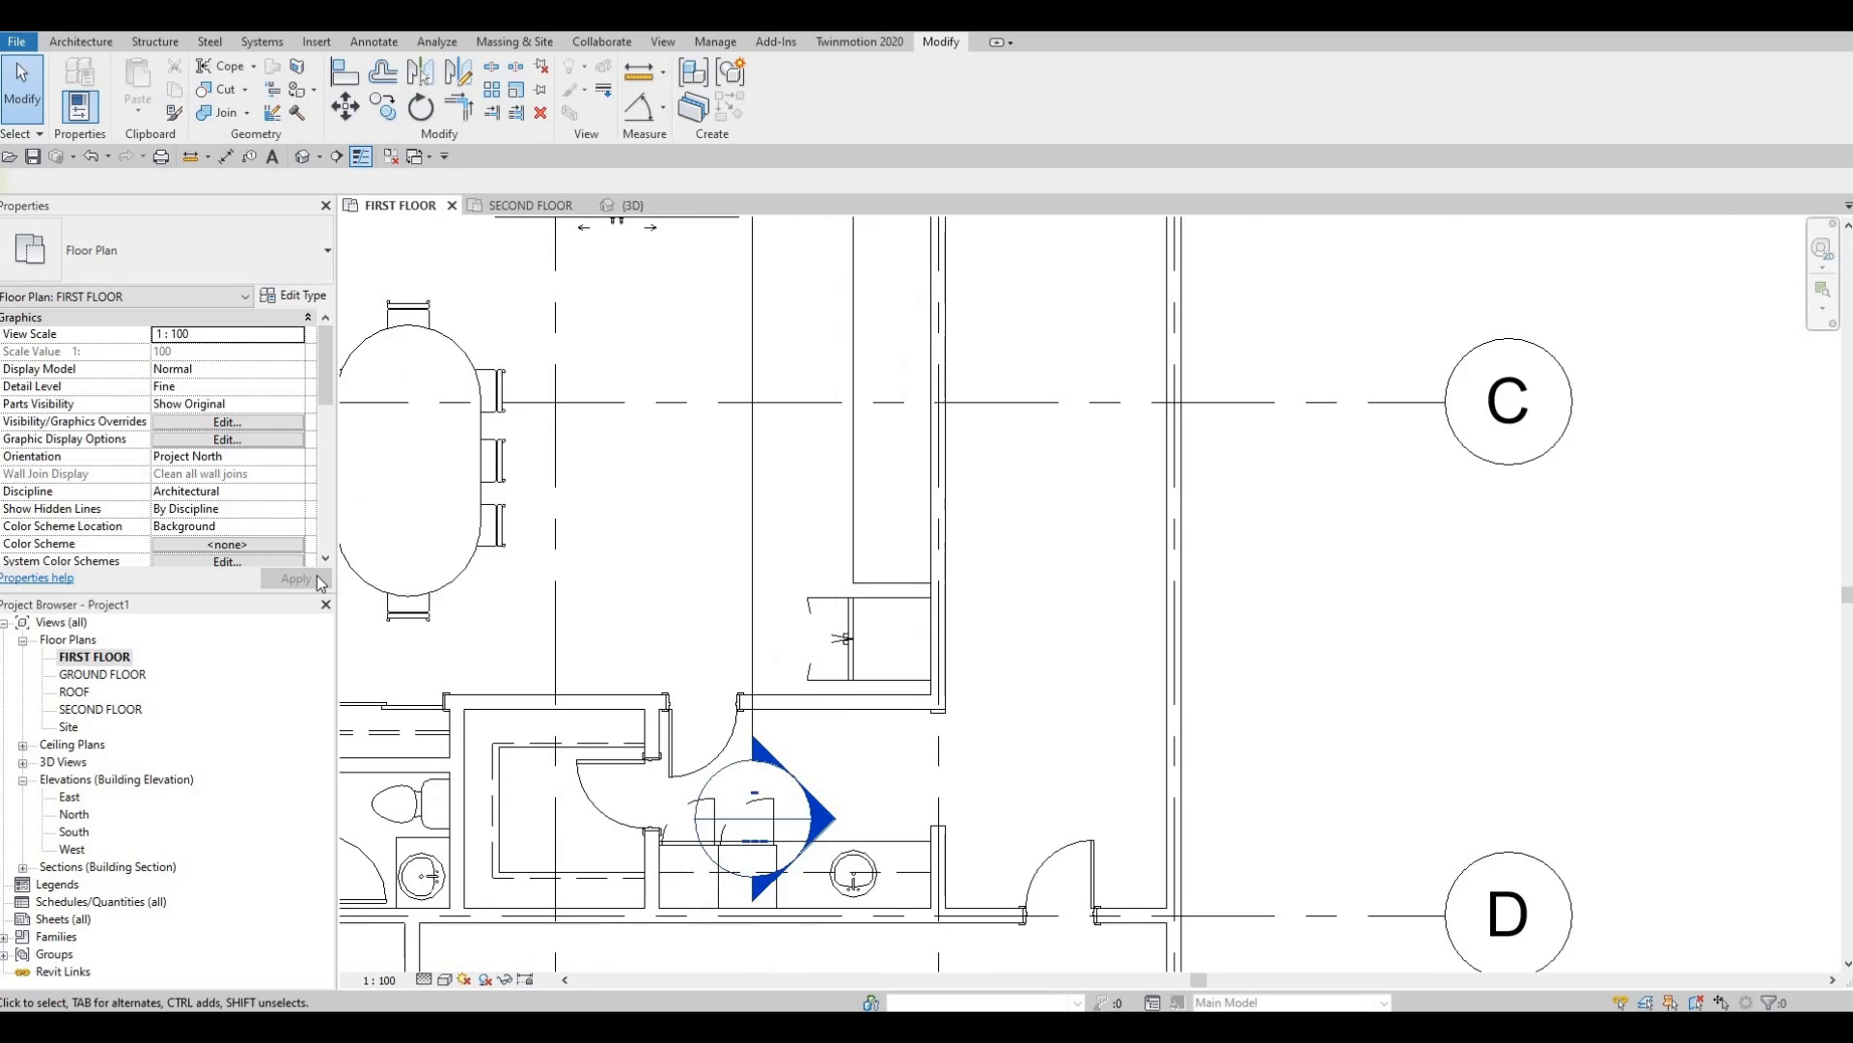
Open the Section 1 view and select the double kitchen sink.
{"action": "left_click", "coordinate": [23, 868]}
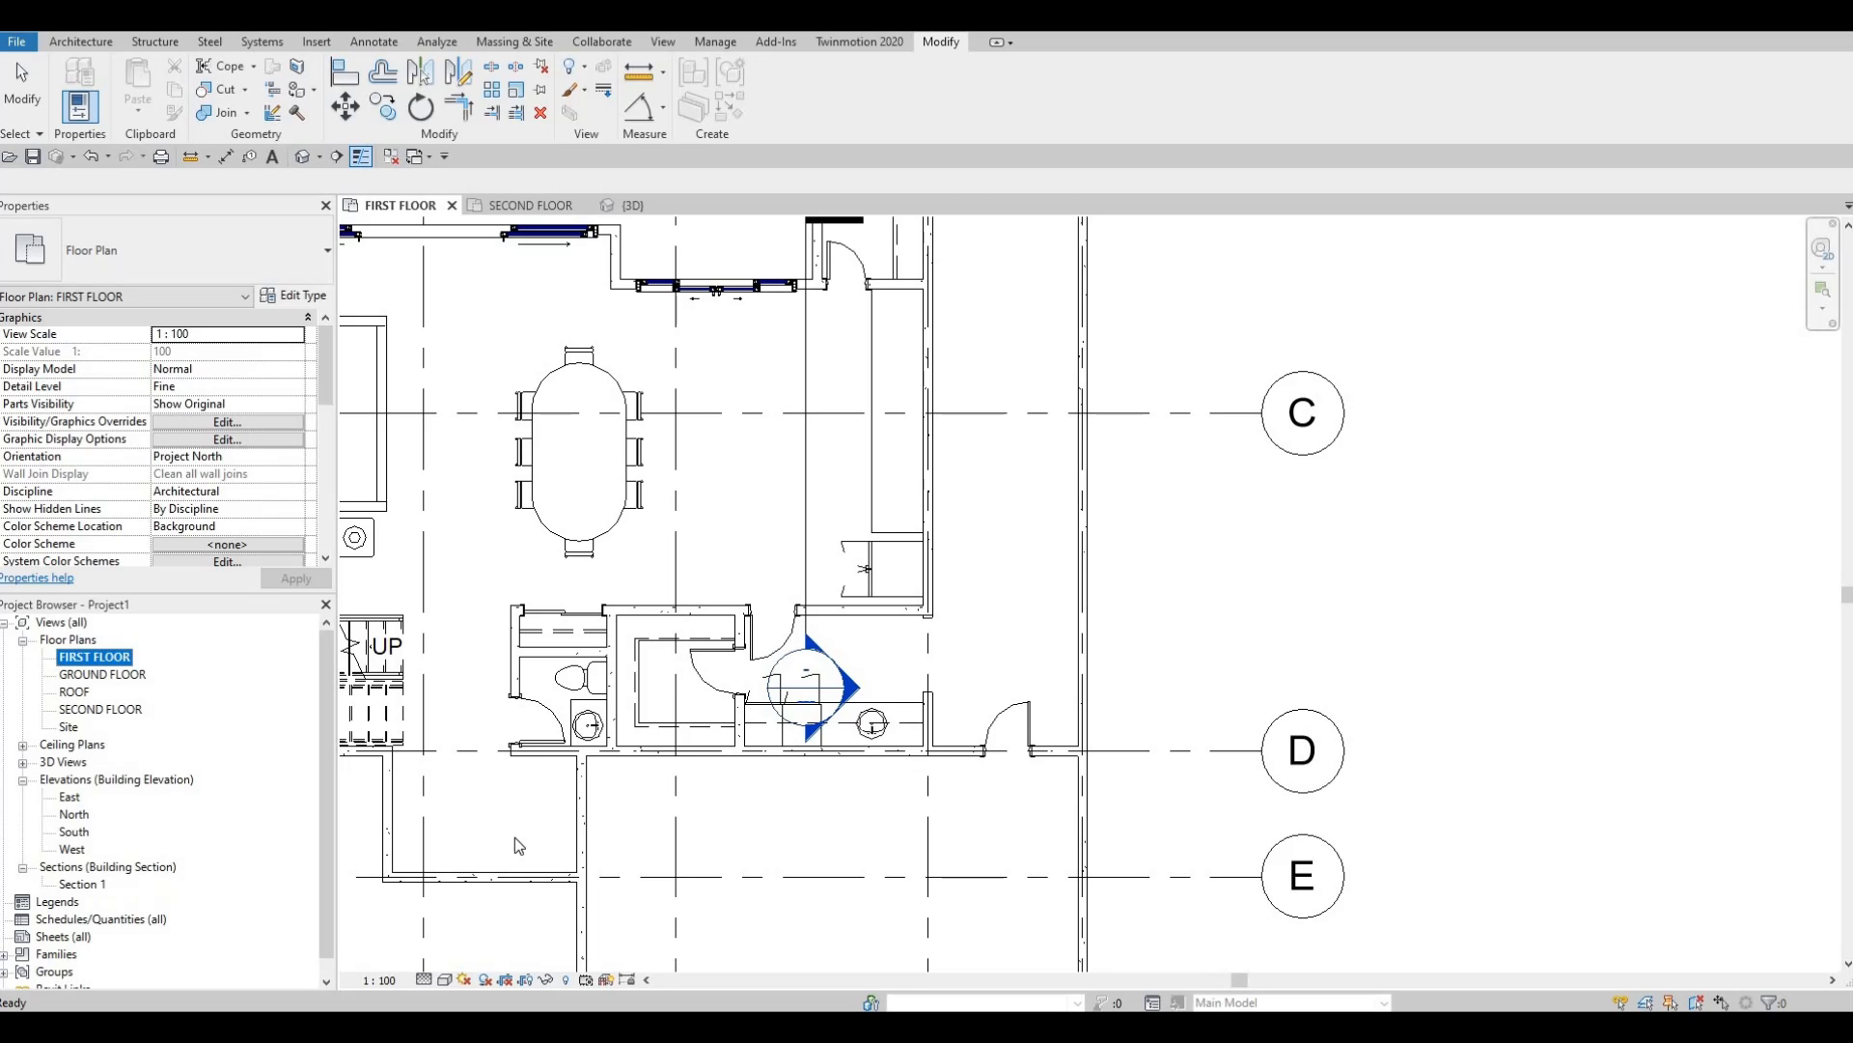
{"action": "double_click", "coordinate": [853, 689]}
{"action": "middle_click_drag", "start_coordinate": [951, 811], "coordinate": [842, 668]}
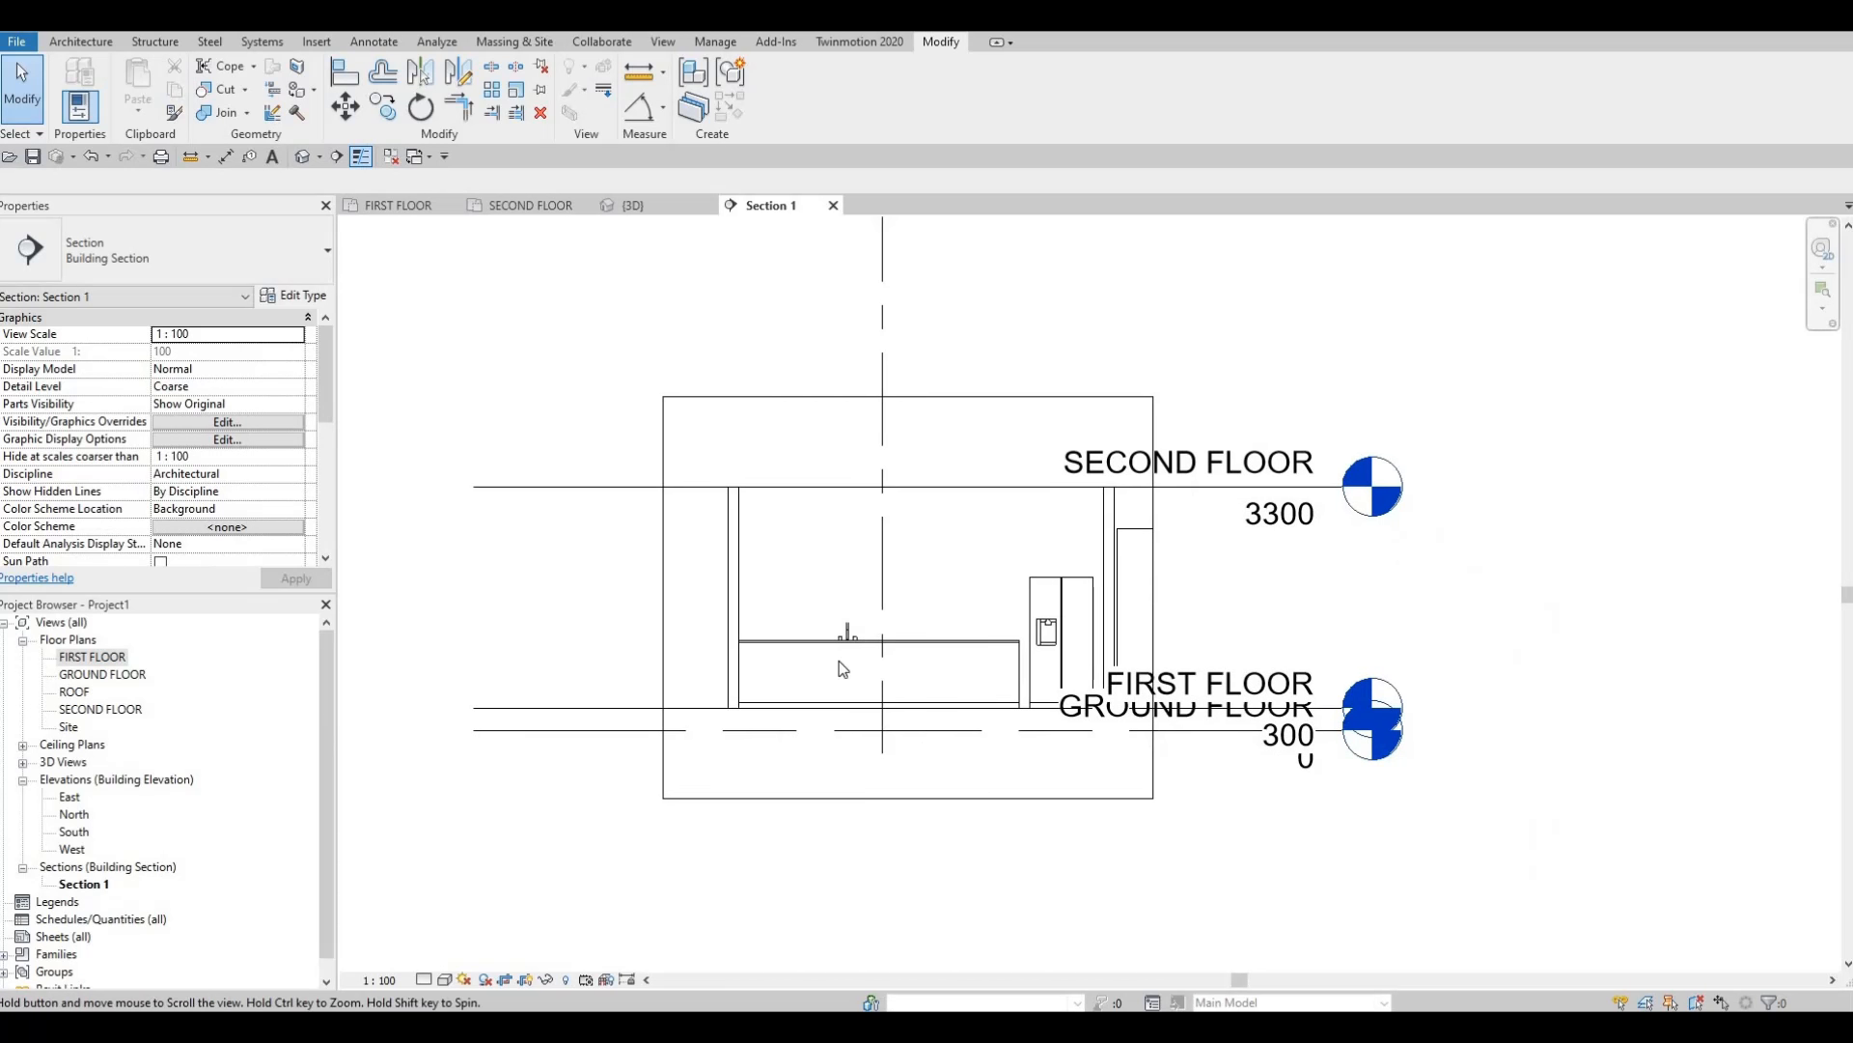
{"action": "scroll", "coordinate": [843, 668], "scroll_direction": "up", "scroll_amount": 6}
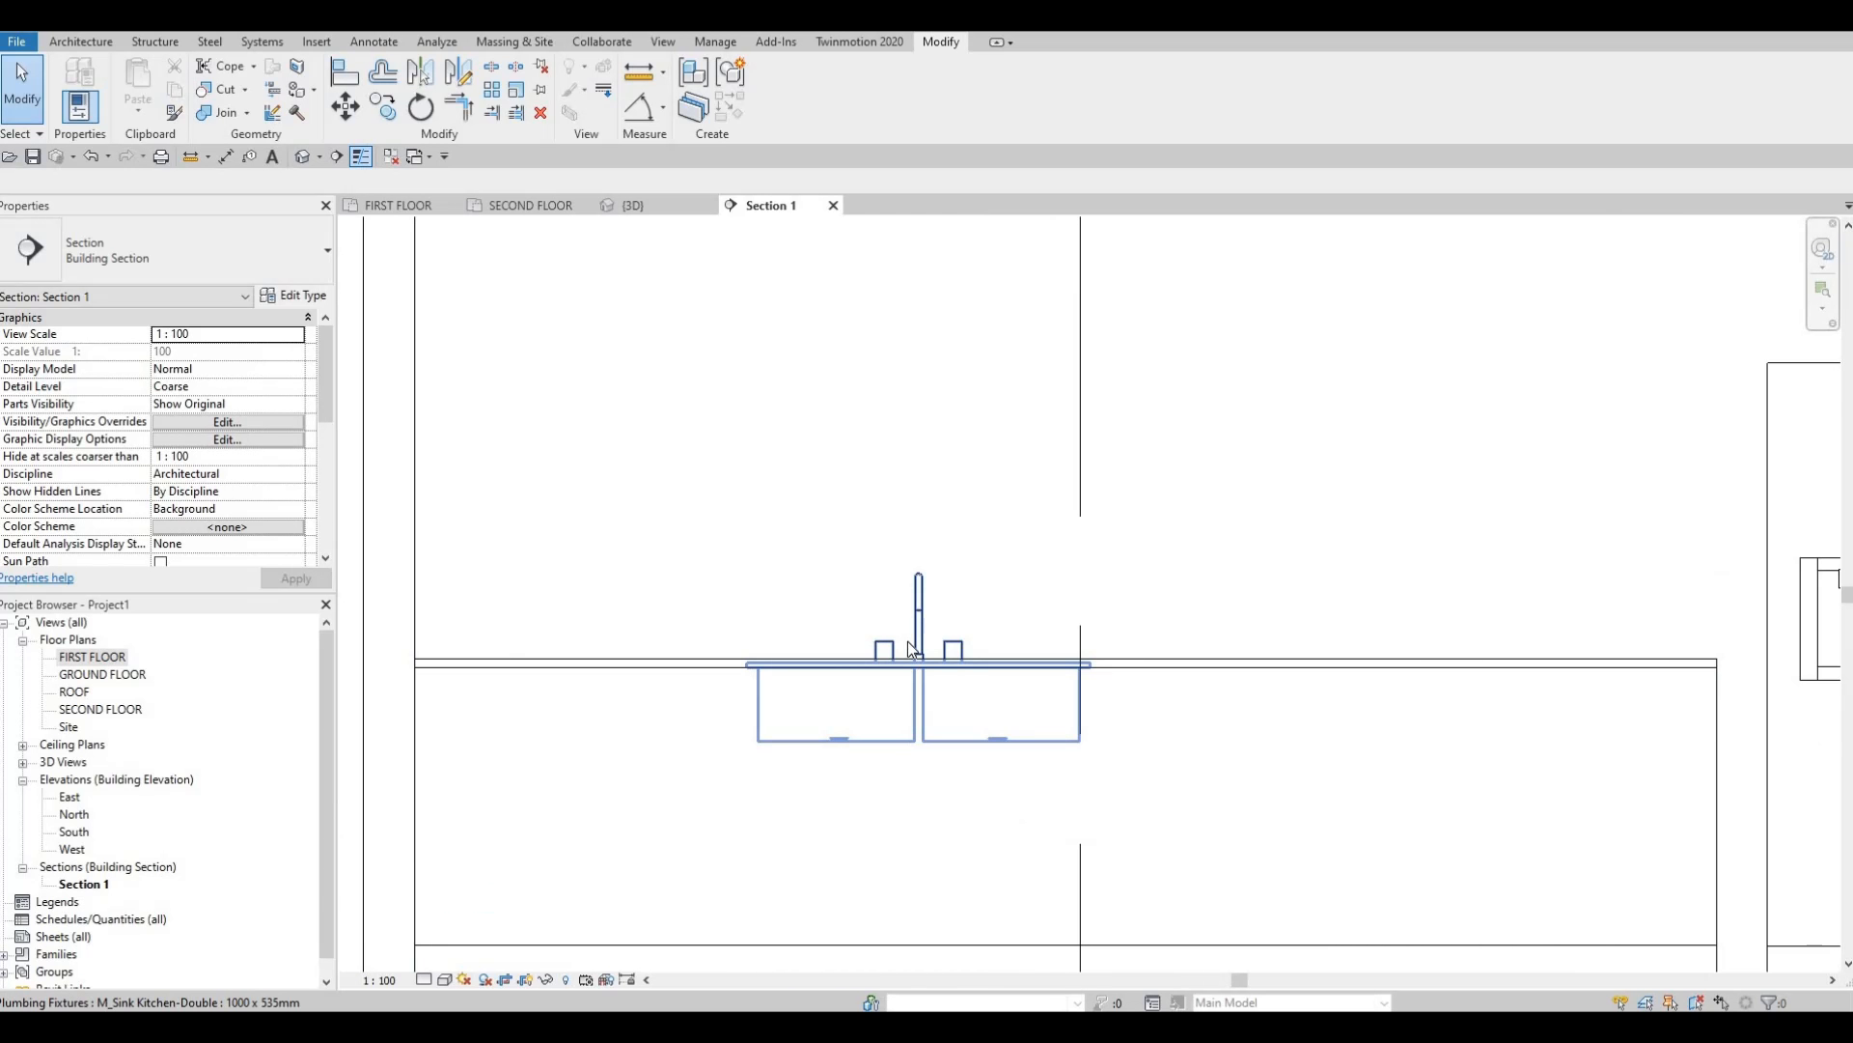
{"action": "left_click", "coordinate": [912, 650]}
{"action": "scroll", "coordinate": [912, 642], "scroll_direction": "up", "scroll_amount": 2}
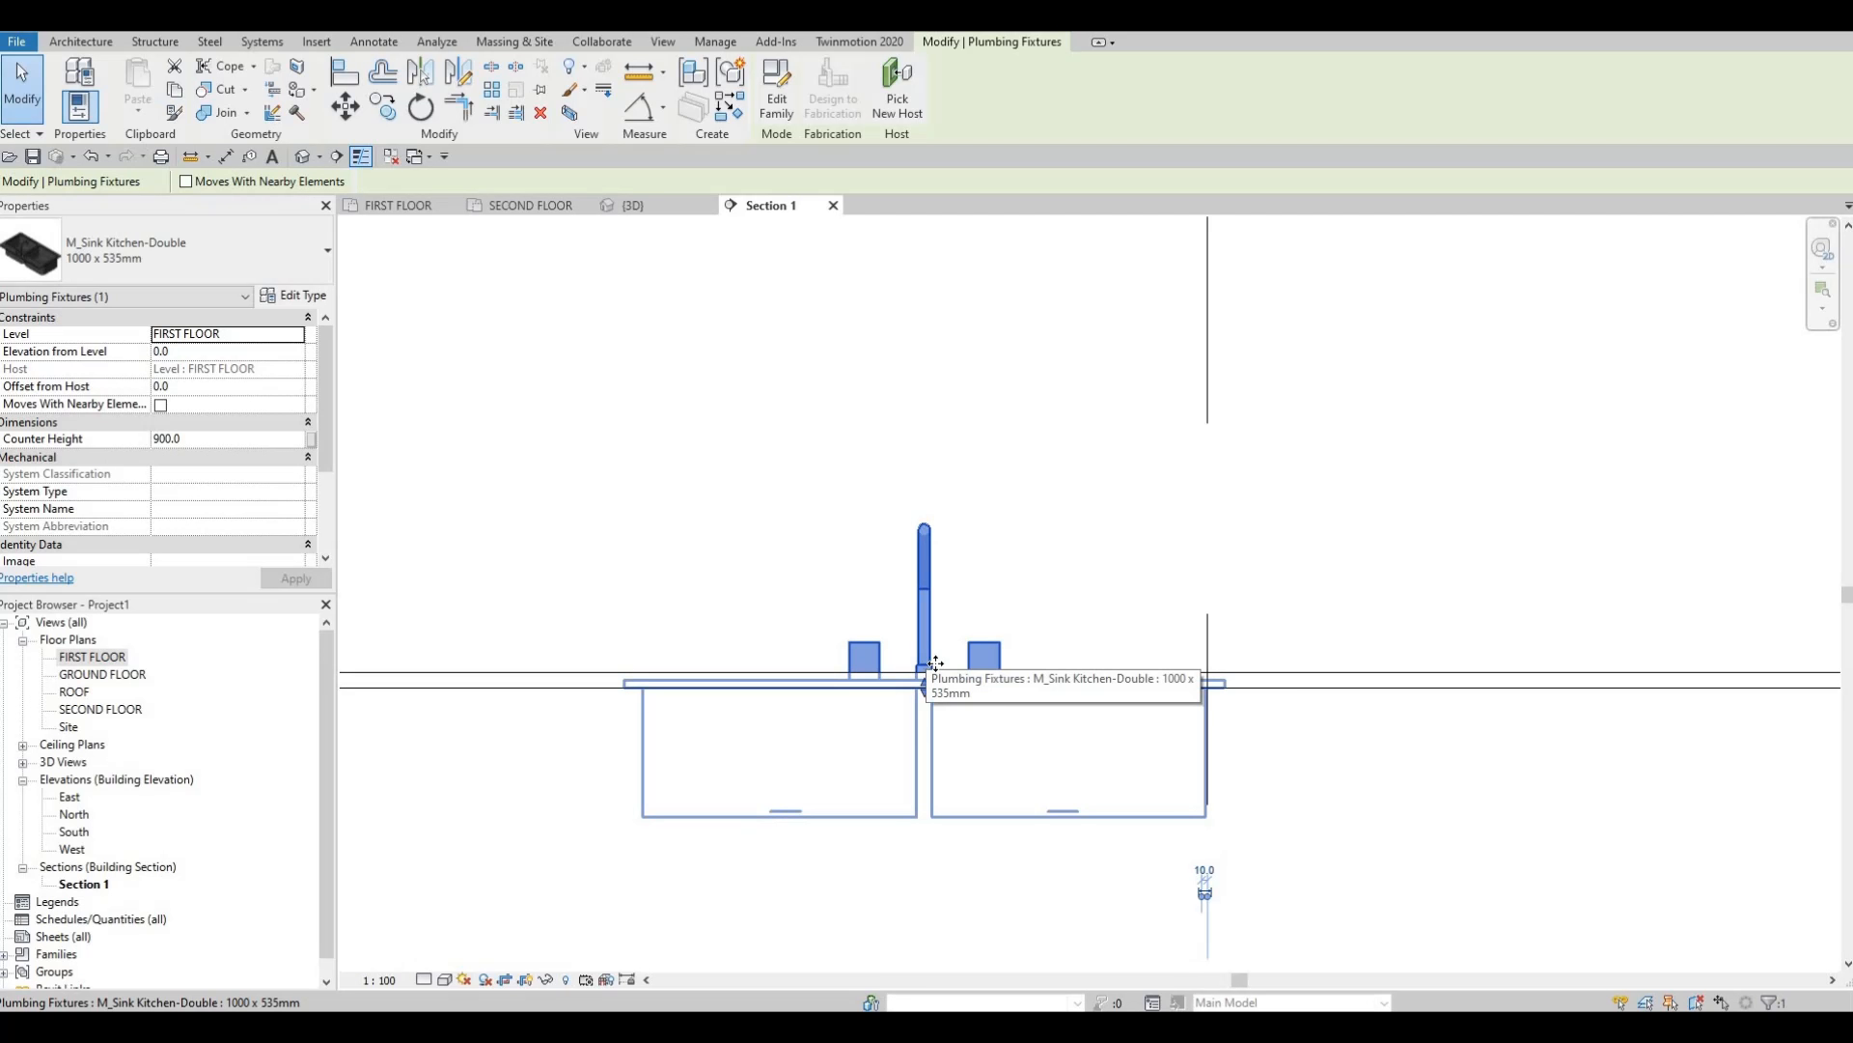
Raise the sink and align (AL) its bottom to the countertop line at 25.0.
{"action": "key", "text": "Up"}
{"action": "key", "text": "Up"}
{"action": "key", "text": "Up"}
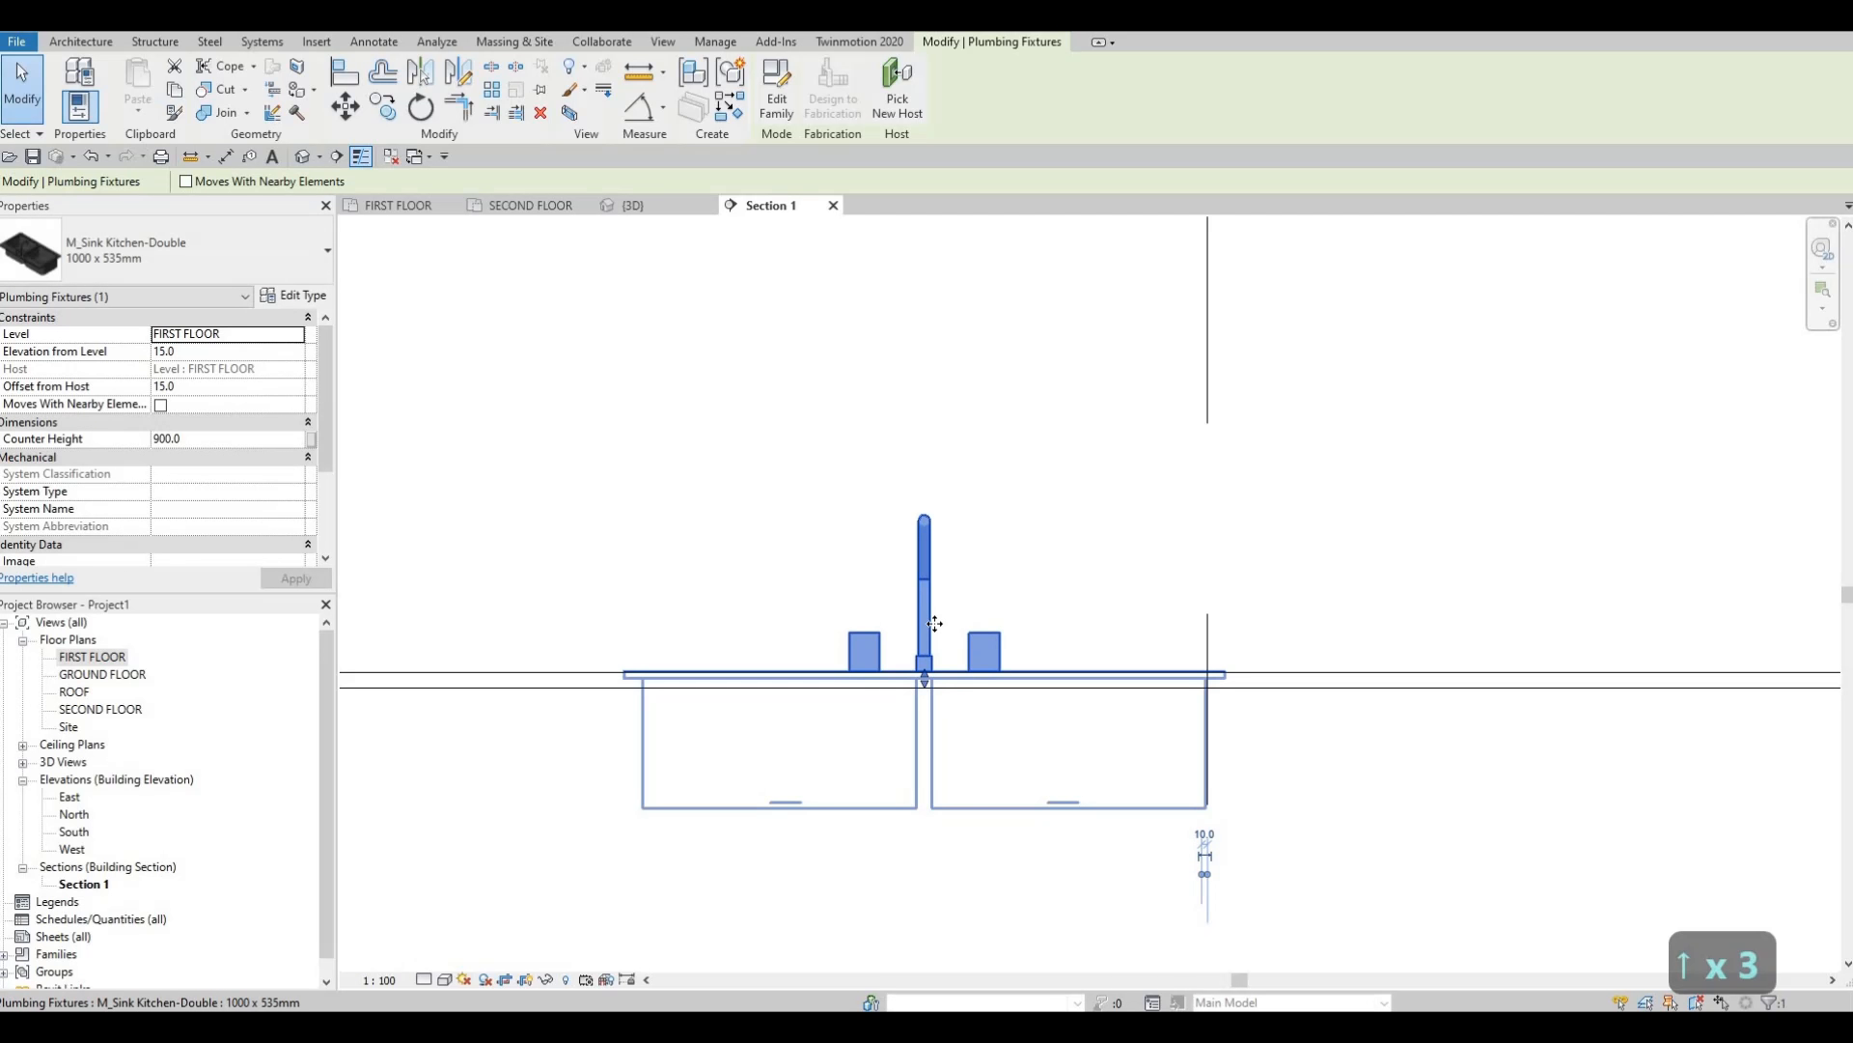
{"action": "key", "text": "Up"}
{"action": "key", "text": "Up"}
{"action": "key", "text": "Up"}
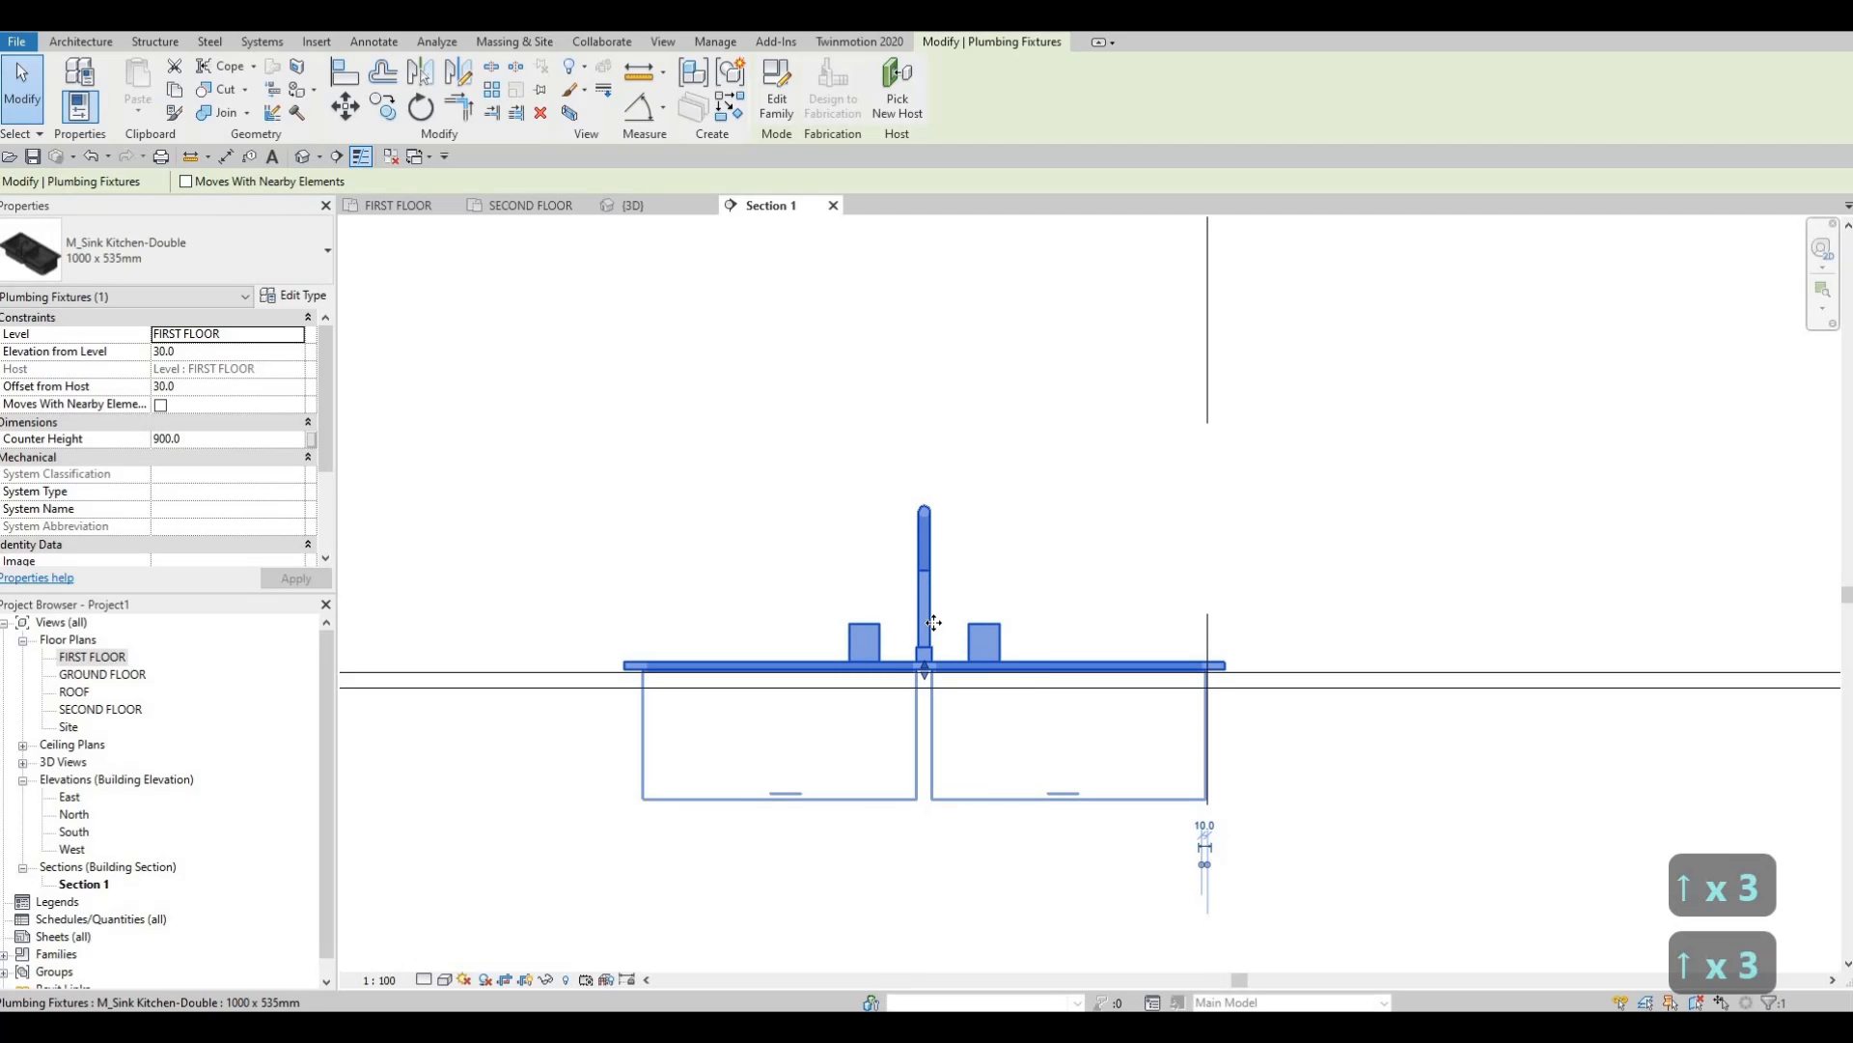
{"action": "key", "text": "Down"}
{"action": "key", "text": "Up"}
{"action": "key", "text": "Up"}
{"action": "key", "text": "Up"}
{"action": "key", "text": "Up"}
{"action": "key", "text": "Up"}
{"action": "key", "text": "Up"}
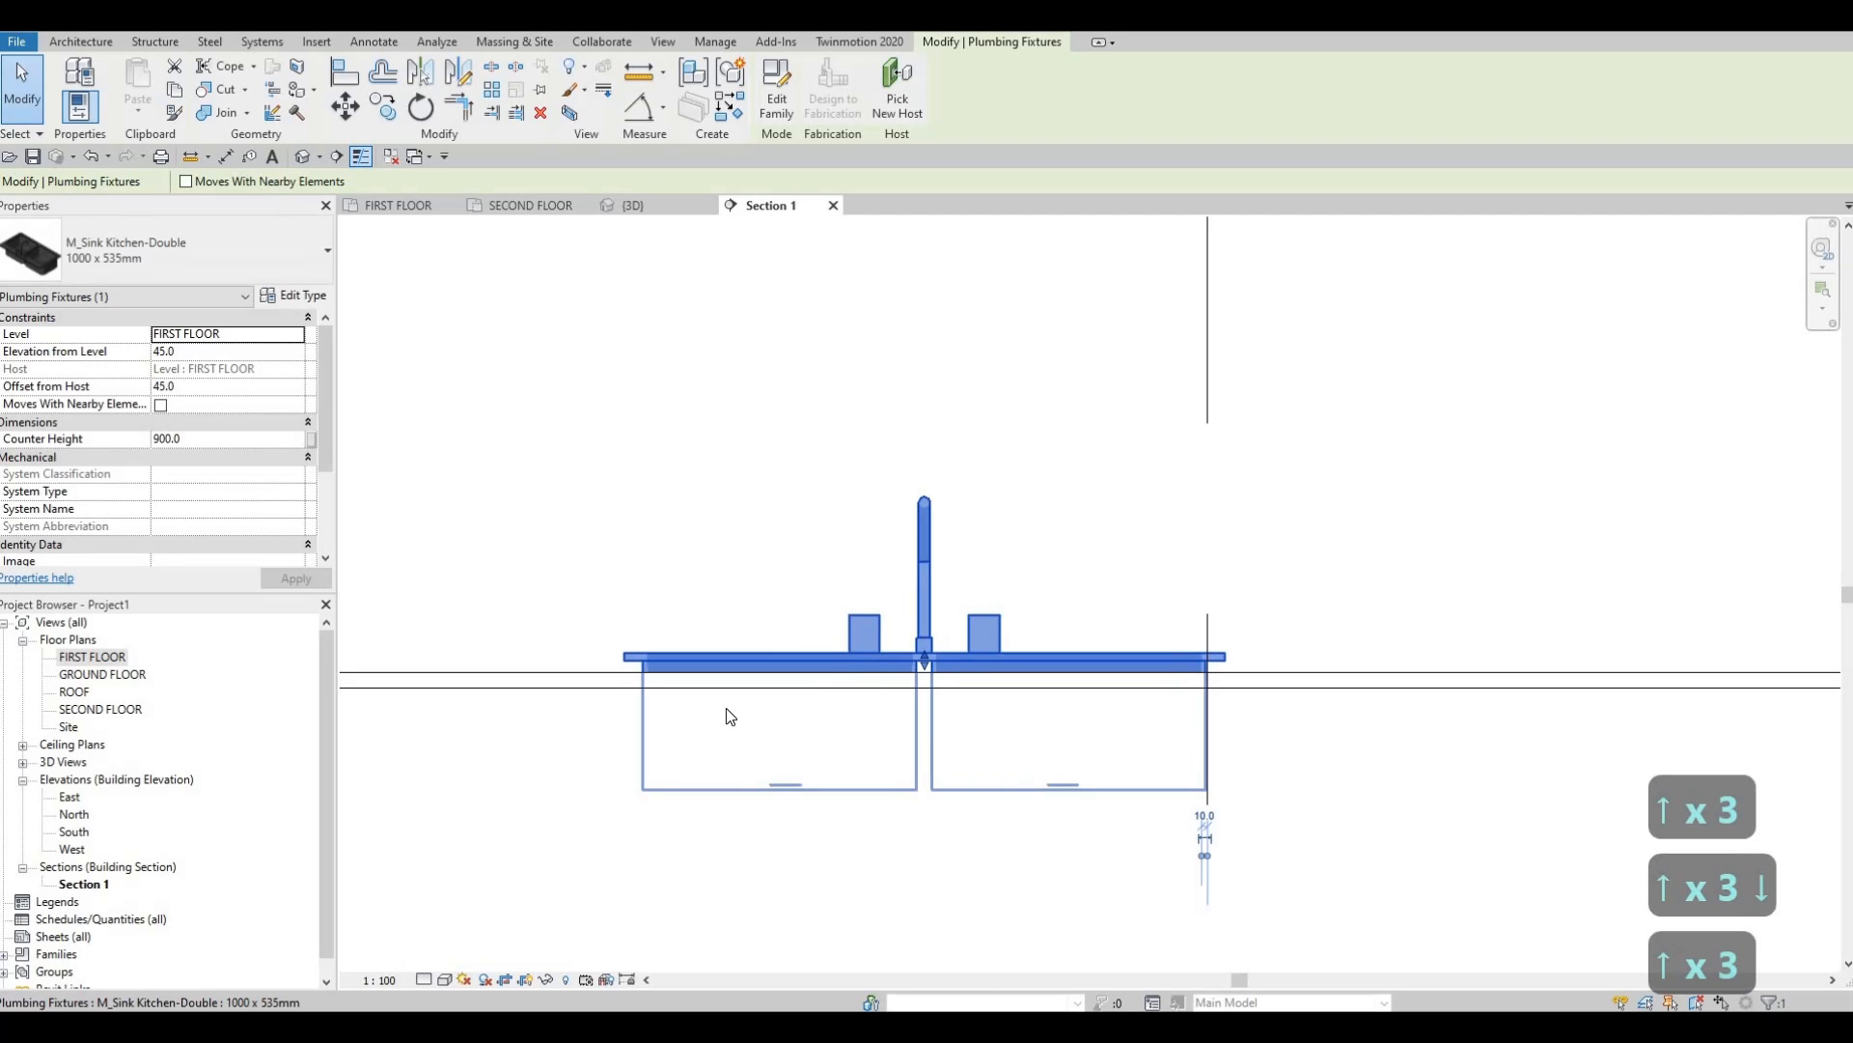
{"action": "key", "text": "a"}
{"action": "key", "text": "l"}
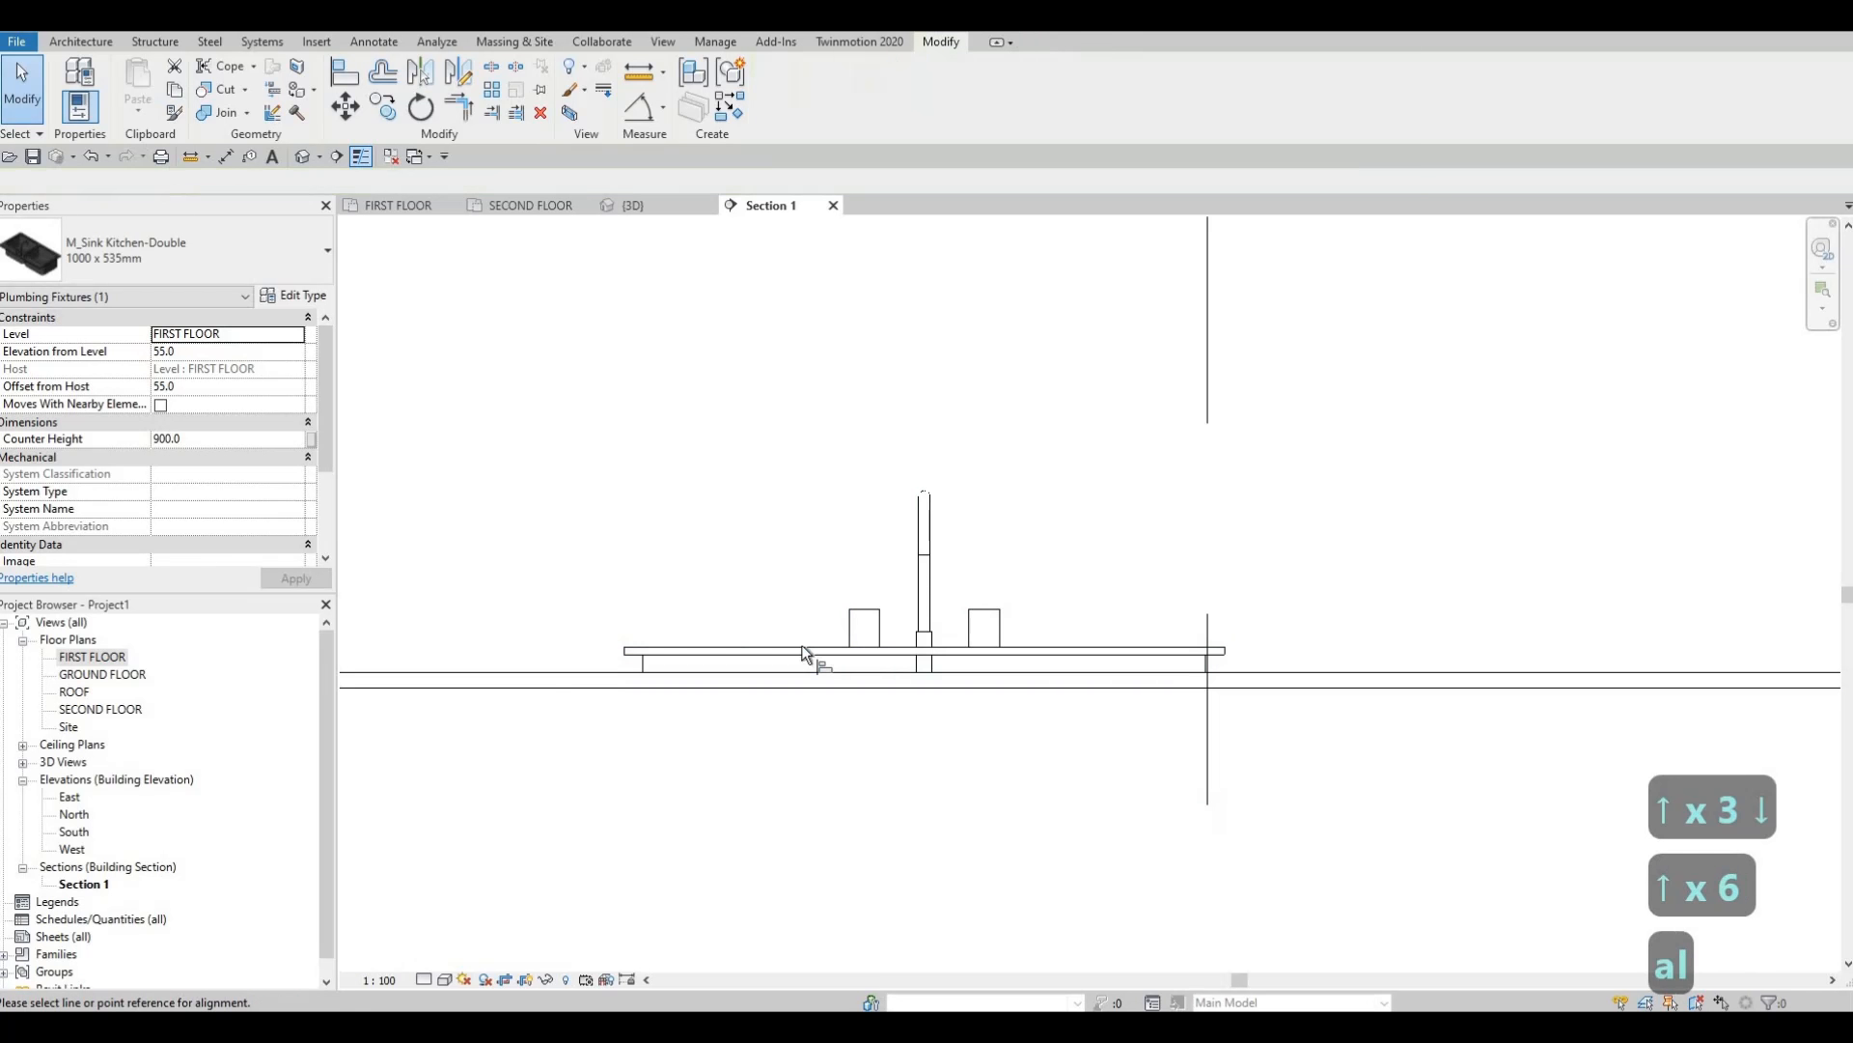
{"action": "scroll", "coordinate": [709, 666], "scroll_direction": "up", "scroll_amount": 2}
{"action": "left_click", "coordinate": [704, 657]}
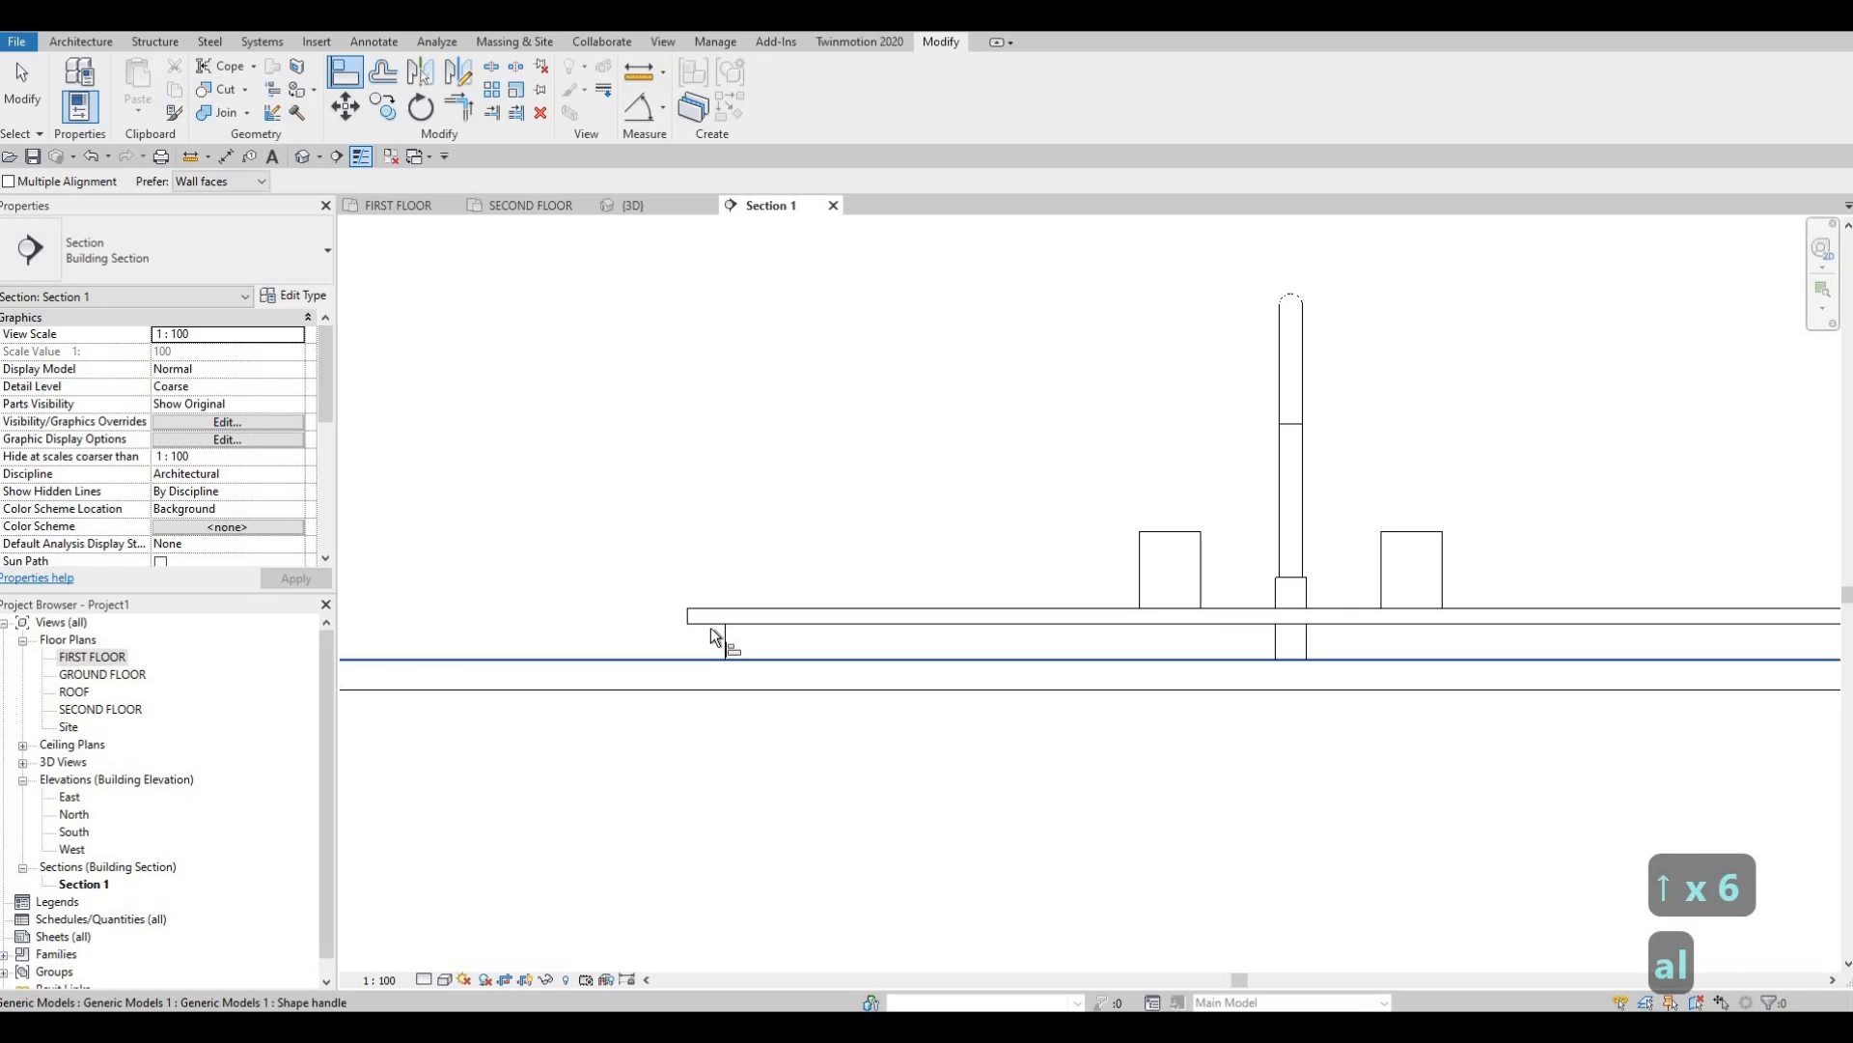
{"action": "left_click", "coordinate": [759, 629]}
{"action": "key", "text": "Escape"}
{"action": "key", "text": "Escape"}
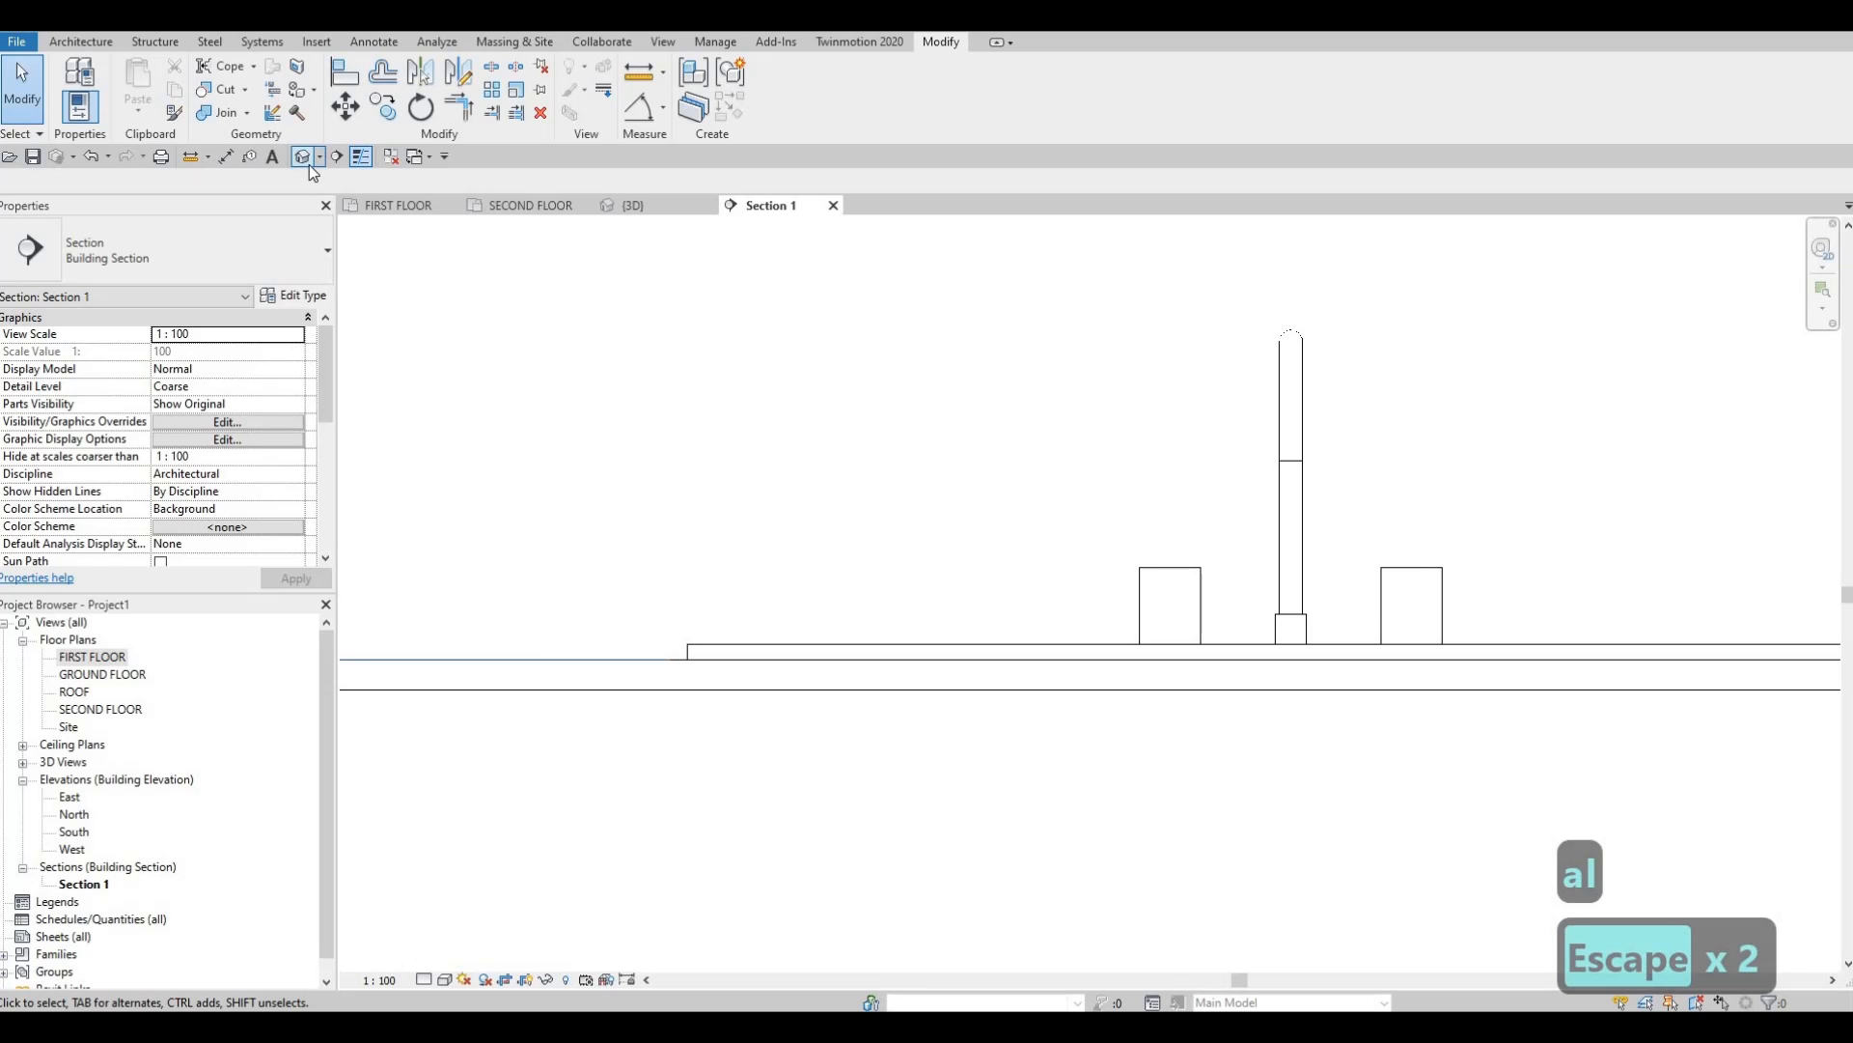
Check the sink in 3D, then open its type properties from the FIRST FLOOR plan.
{"action": "left_click", "coordinate": [633, 205]}
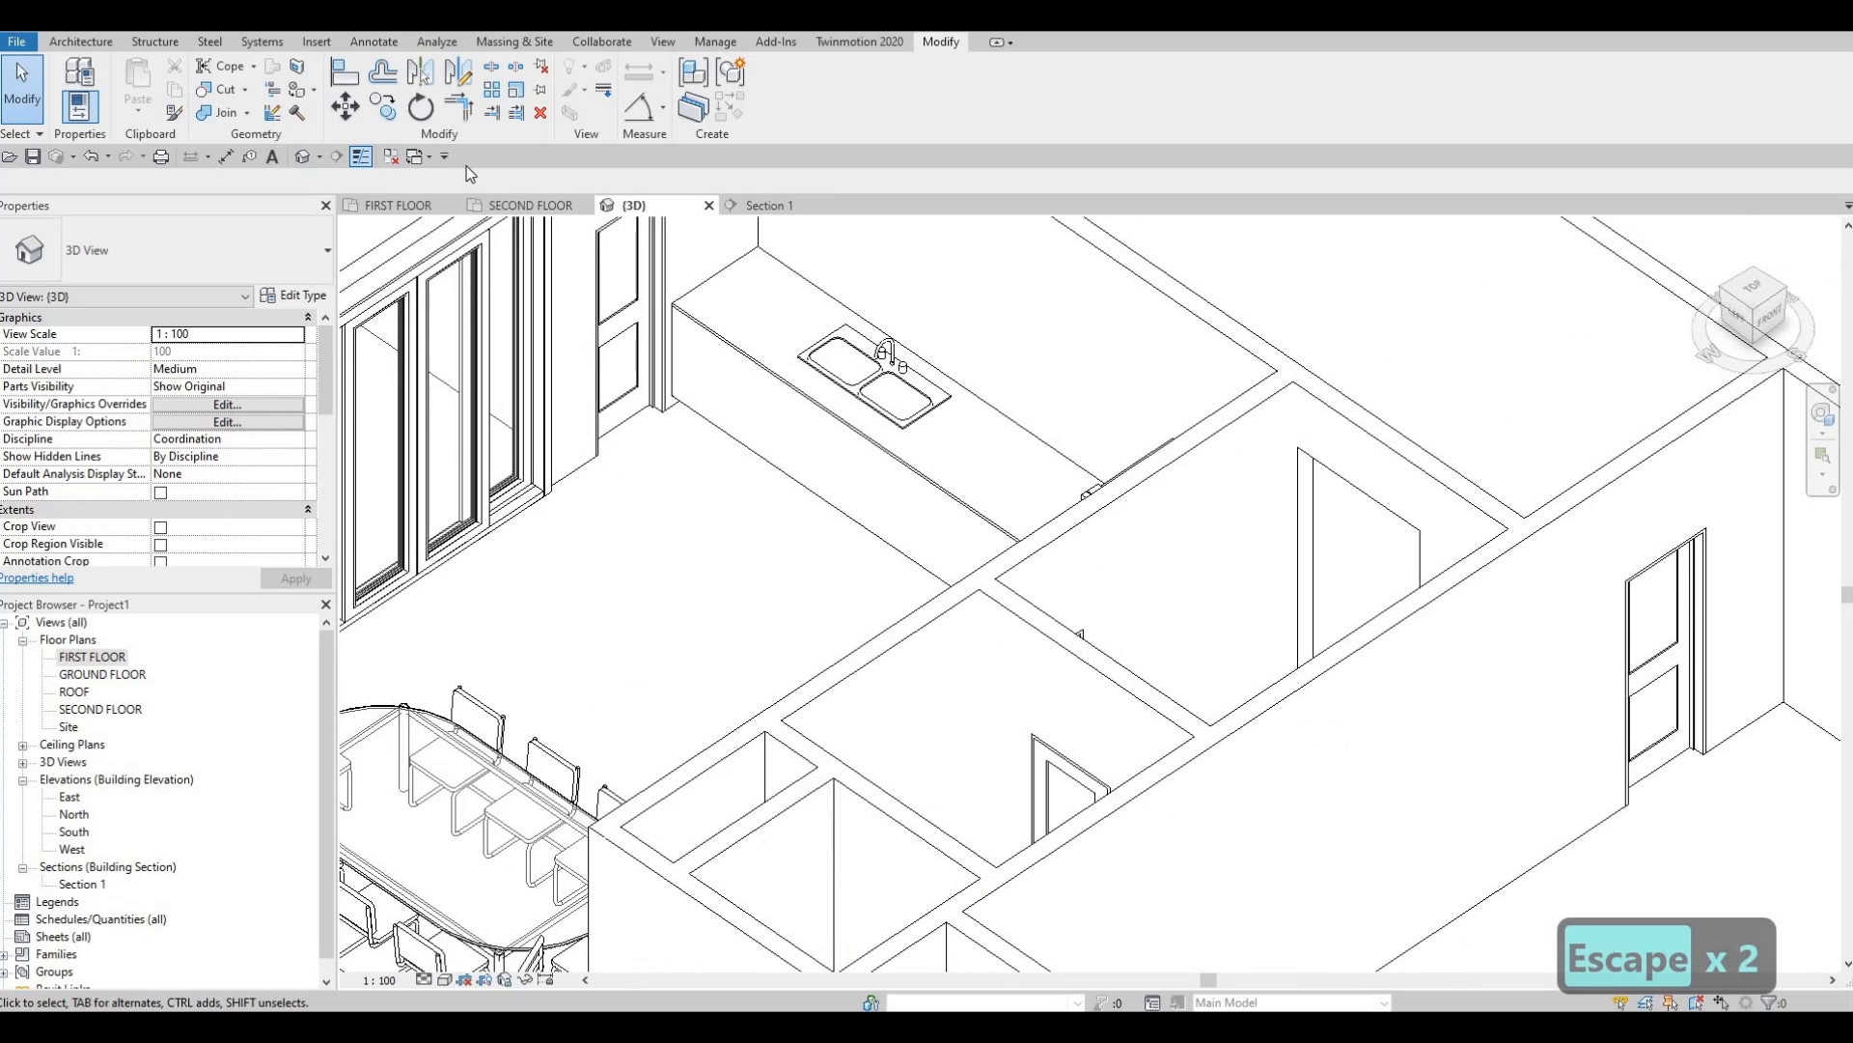
{"action": "left_click", "coordinate": [397, 205]}
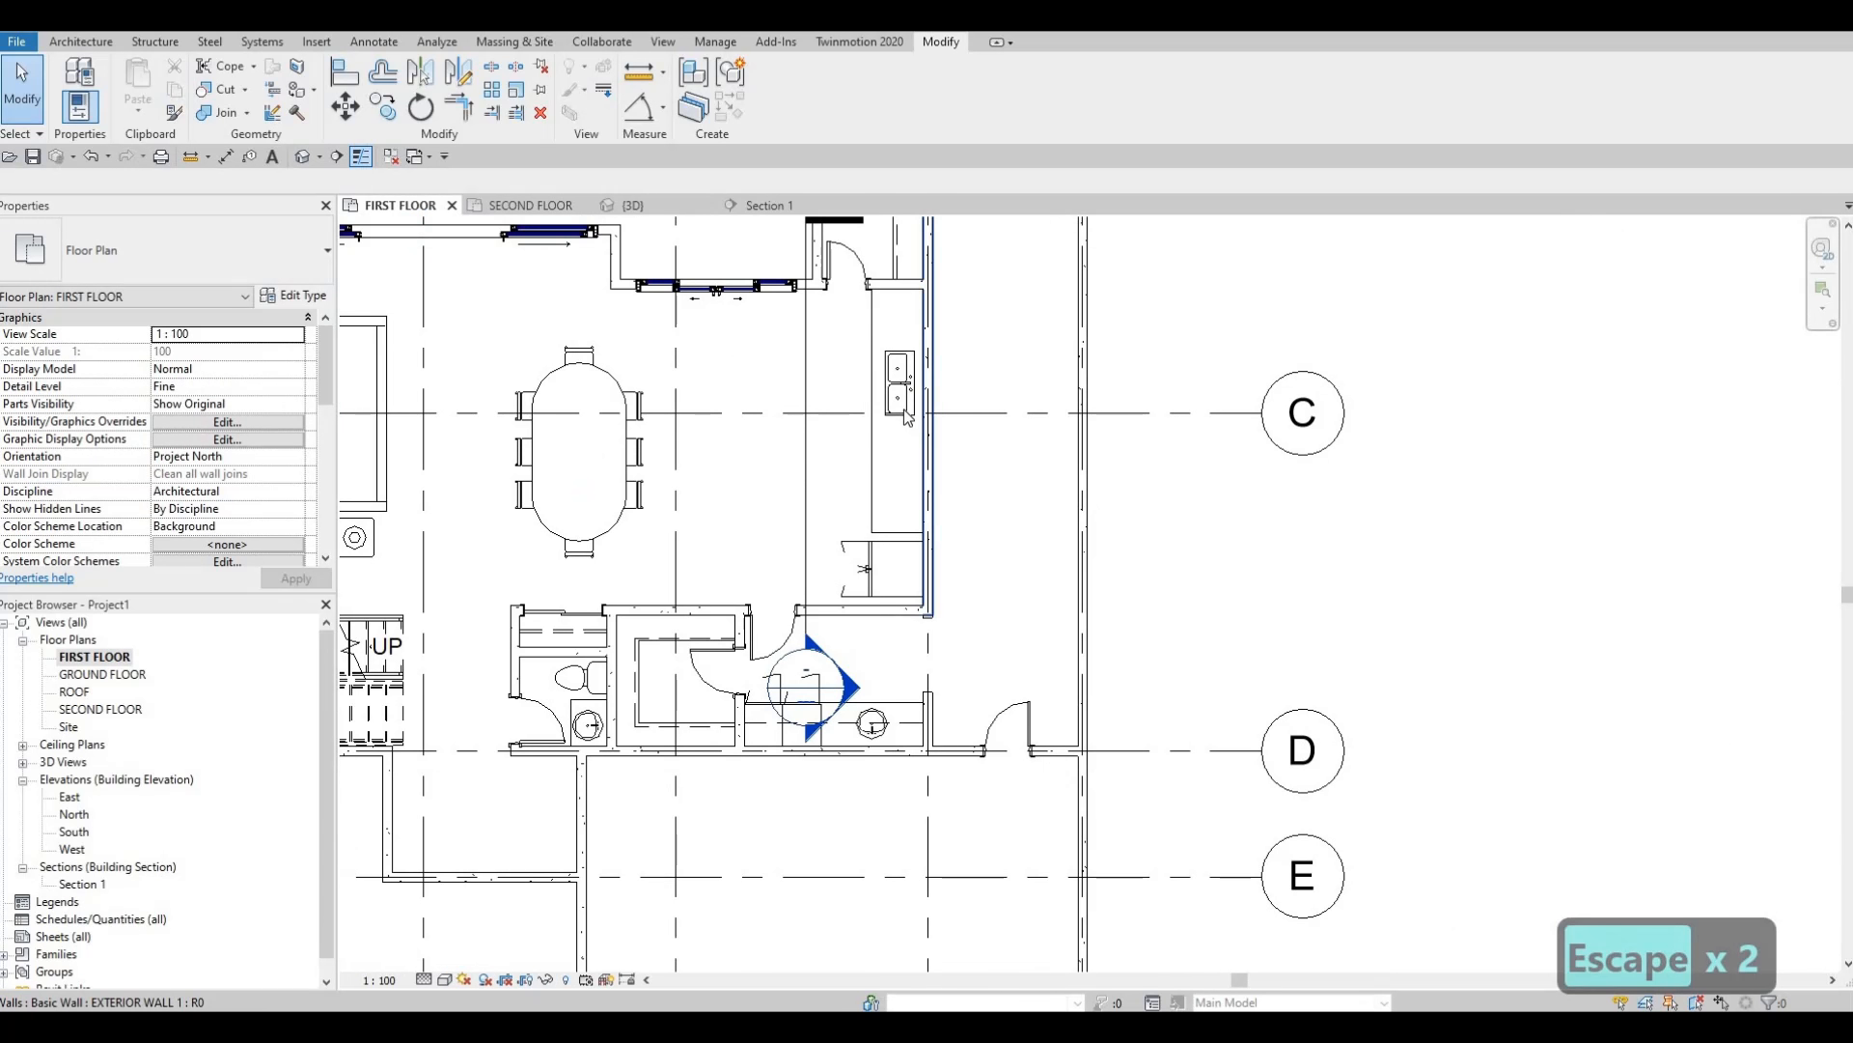
{"action": "left_click", "coordinate": [899, 381]}
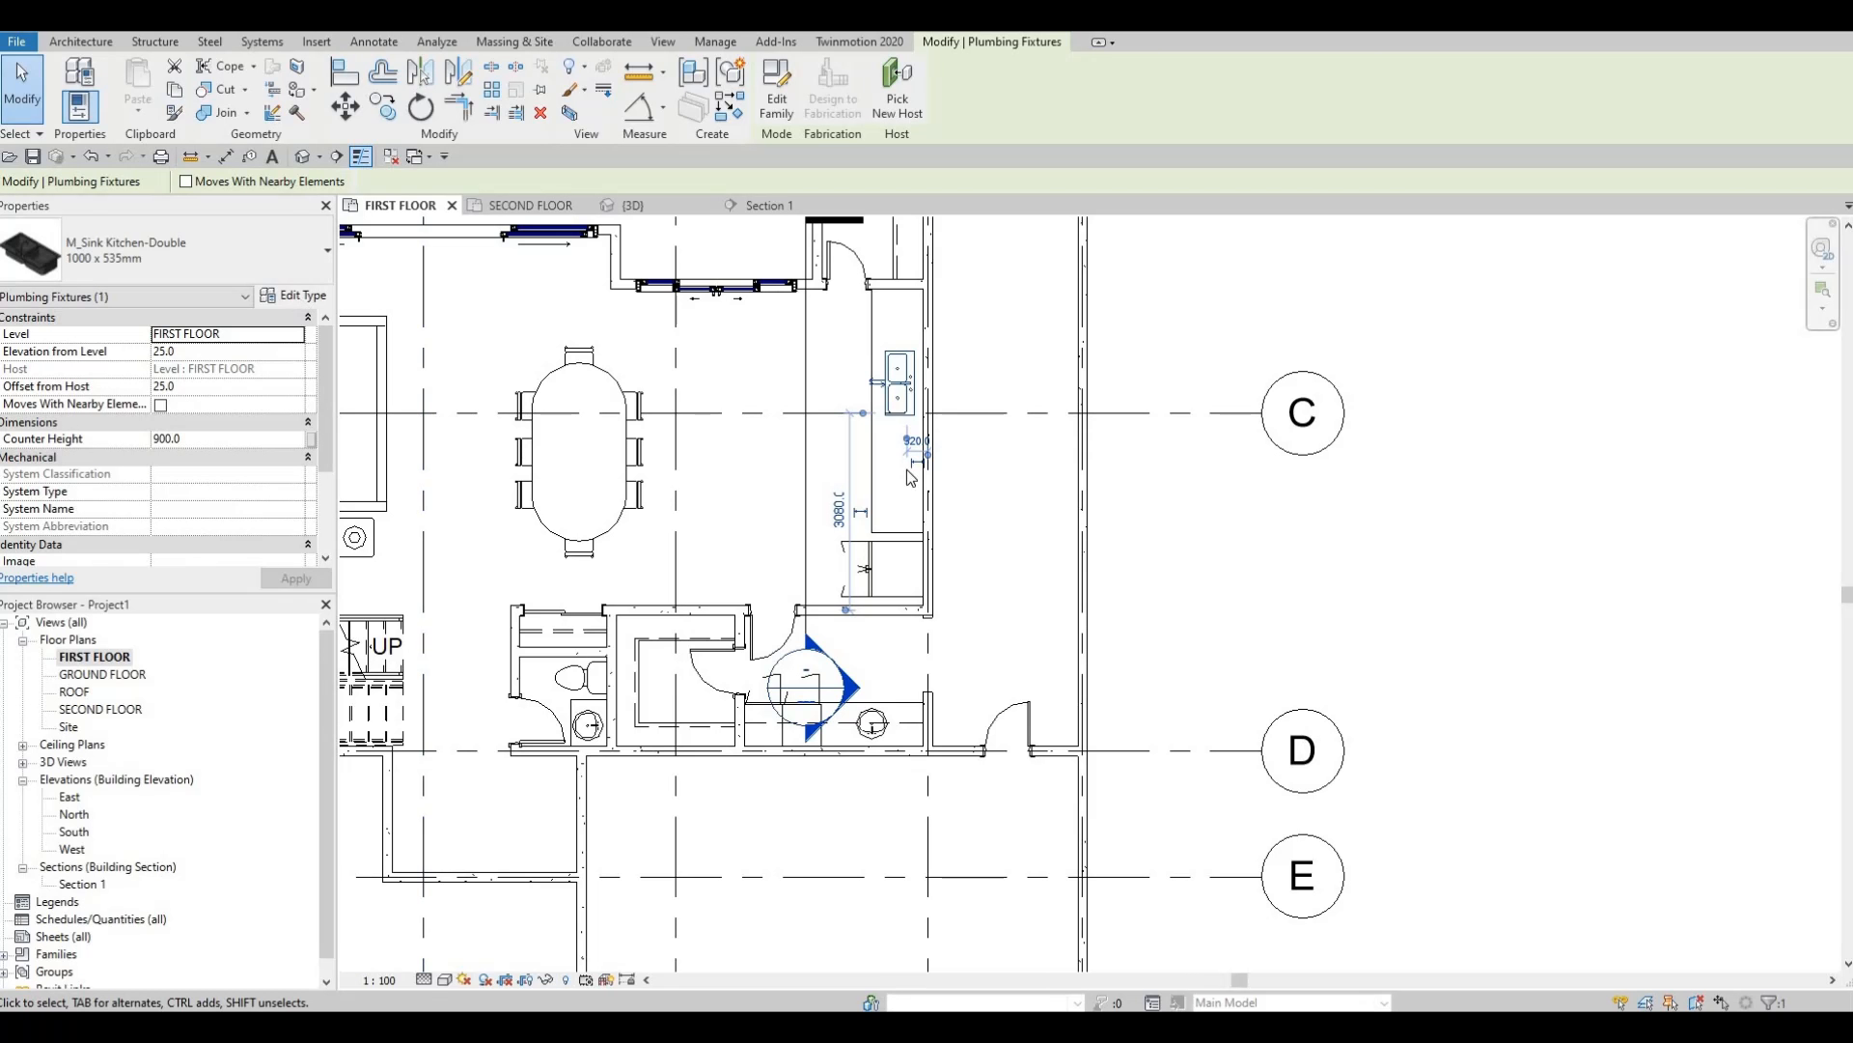
{"action": "left_click", "coordinate": [294, 295]}
Change the double sink type's Depth from 450 to 500.
{"action": "left_click", "coordinate": [1466, 522]}
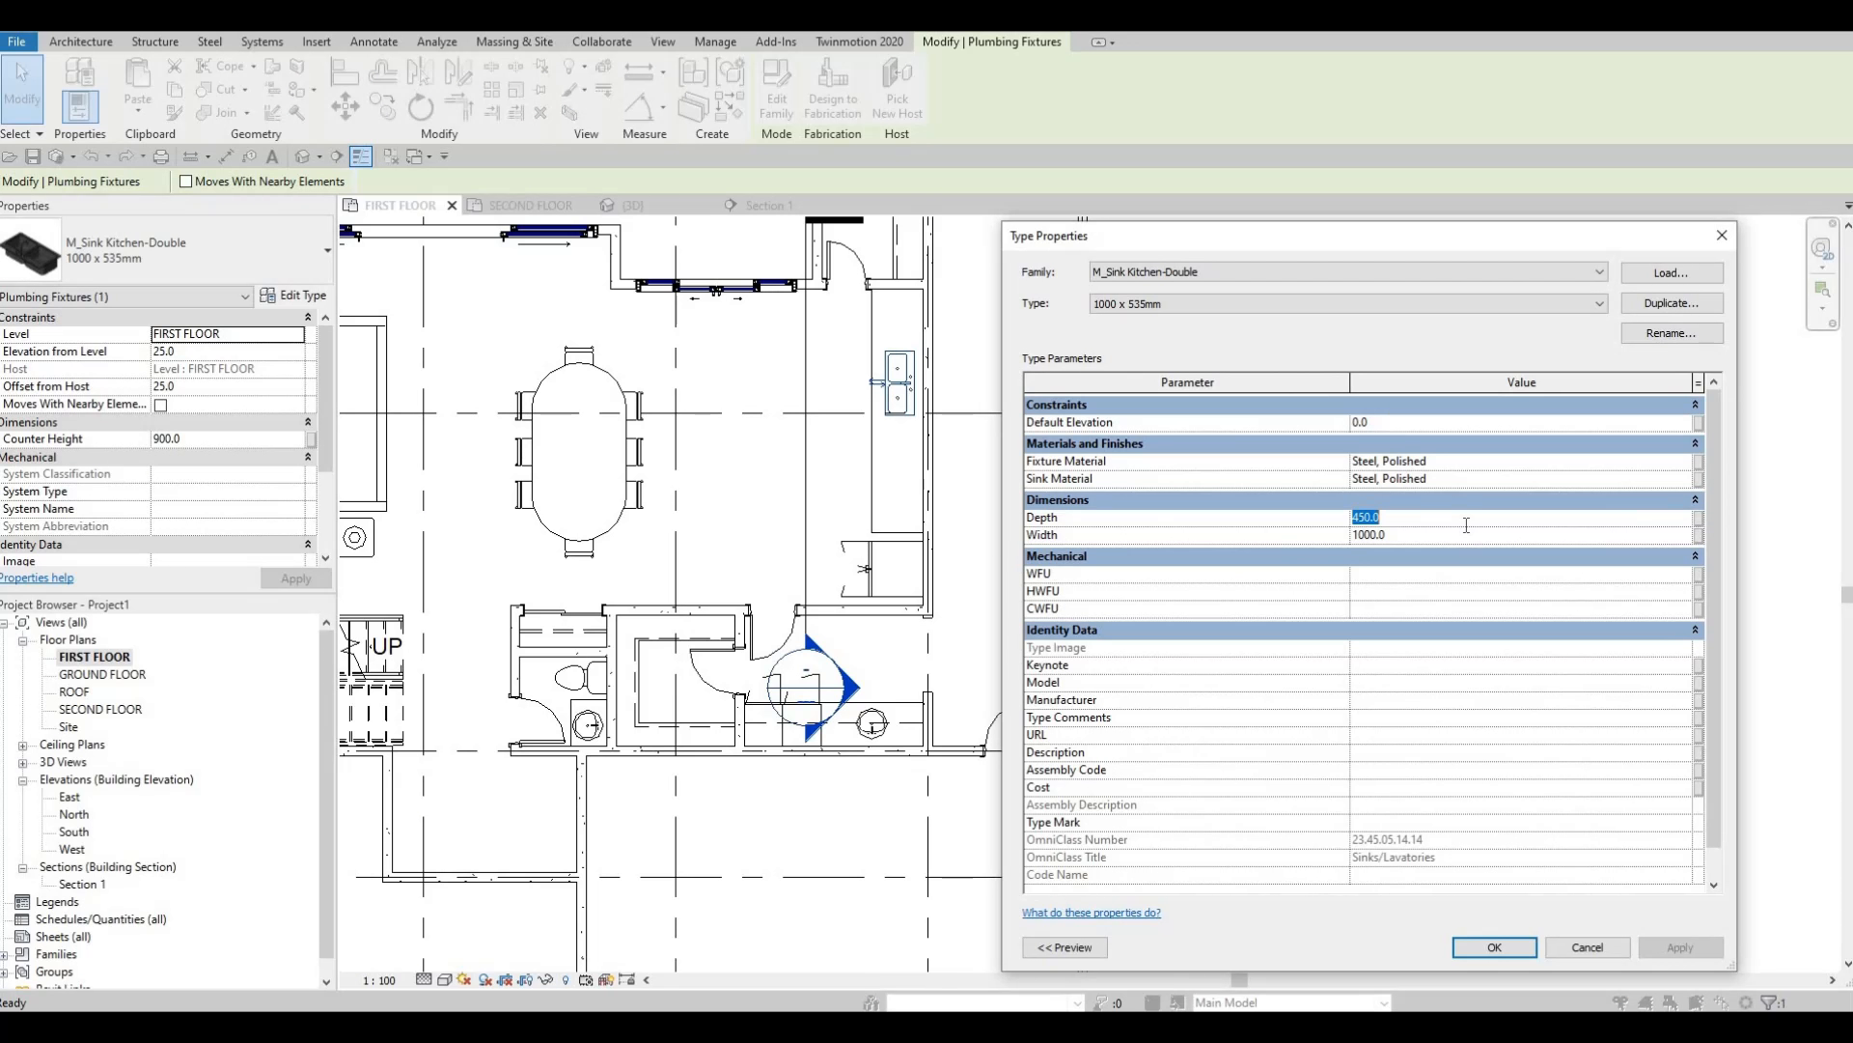
{"action": "type", "text": "500"}
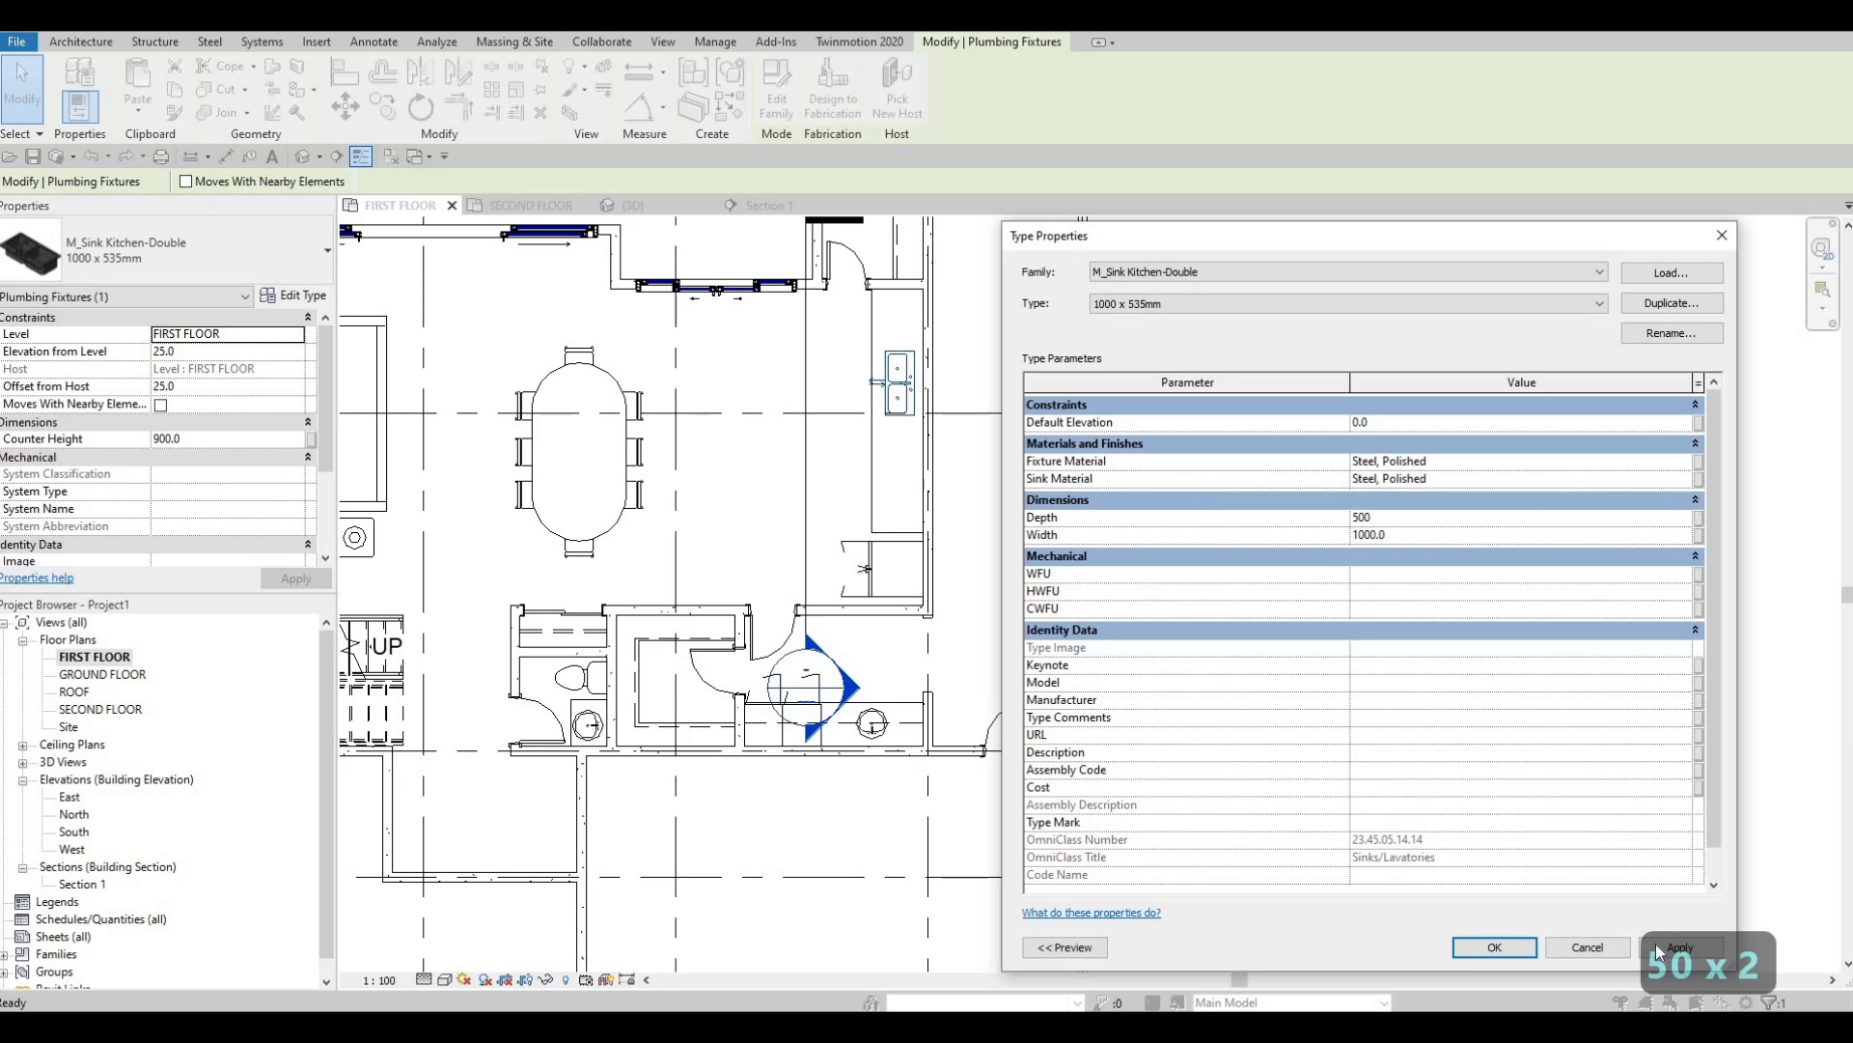
{"action": "left_click", "coordinate": [1521, 945]}
Nudge the sink left so its temporary dimension reads 355.0 instead of 295.0.
{"action": "scroll", "coordinate": [896, 389], "scroll_direction": "up", "scroll_amount": 2}
{"action": "middle_click_drag", "start_coordinate": [896, 389], "coordinate": [984, 430]}
{"action": "scroll", "coordinate": [948, 312], "scroll_direction": "up", "scroll_amount": 5}
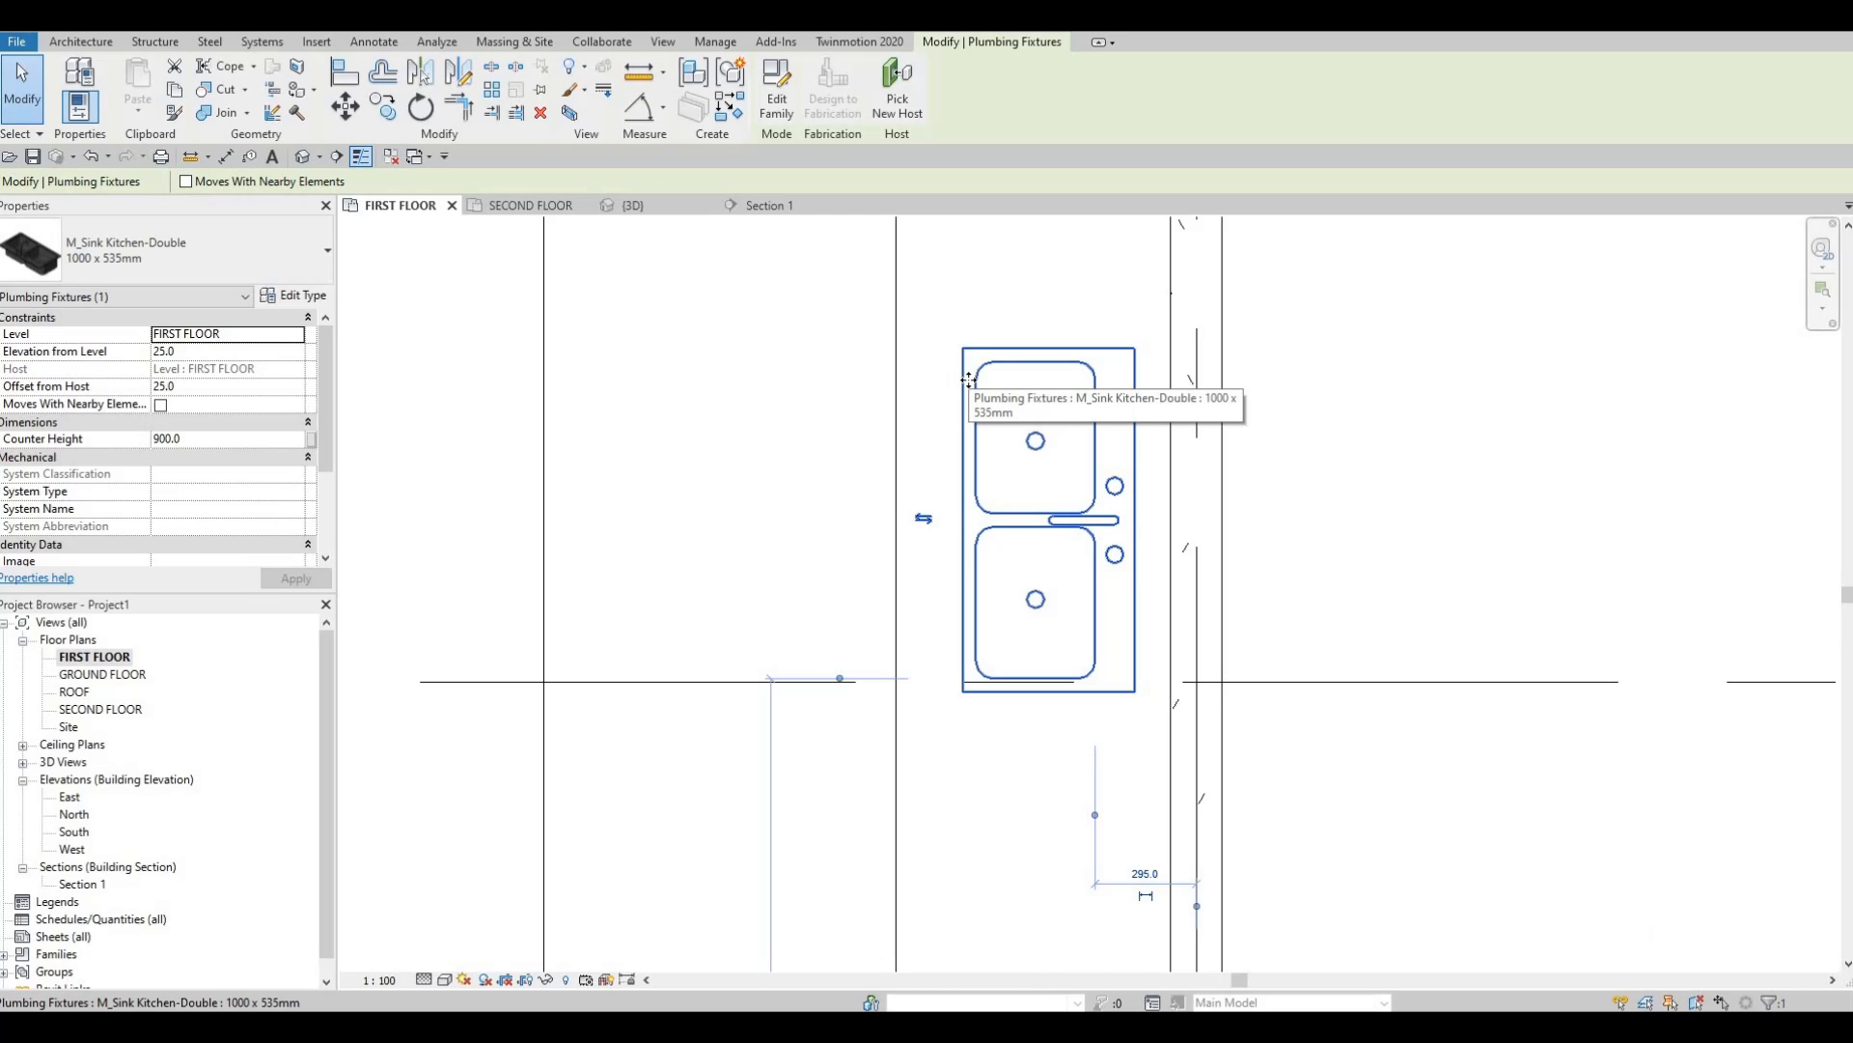
{"action": "key", "text": "Left"}
{"action": "key", "text": "Left"}
{"action": "key", "text": "Left"}
{"action": "key", "text": "Left"}
{"action": "key", "text": "Left"}
{"action": "key", "text": "Left"}
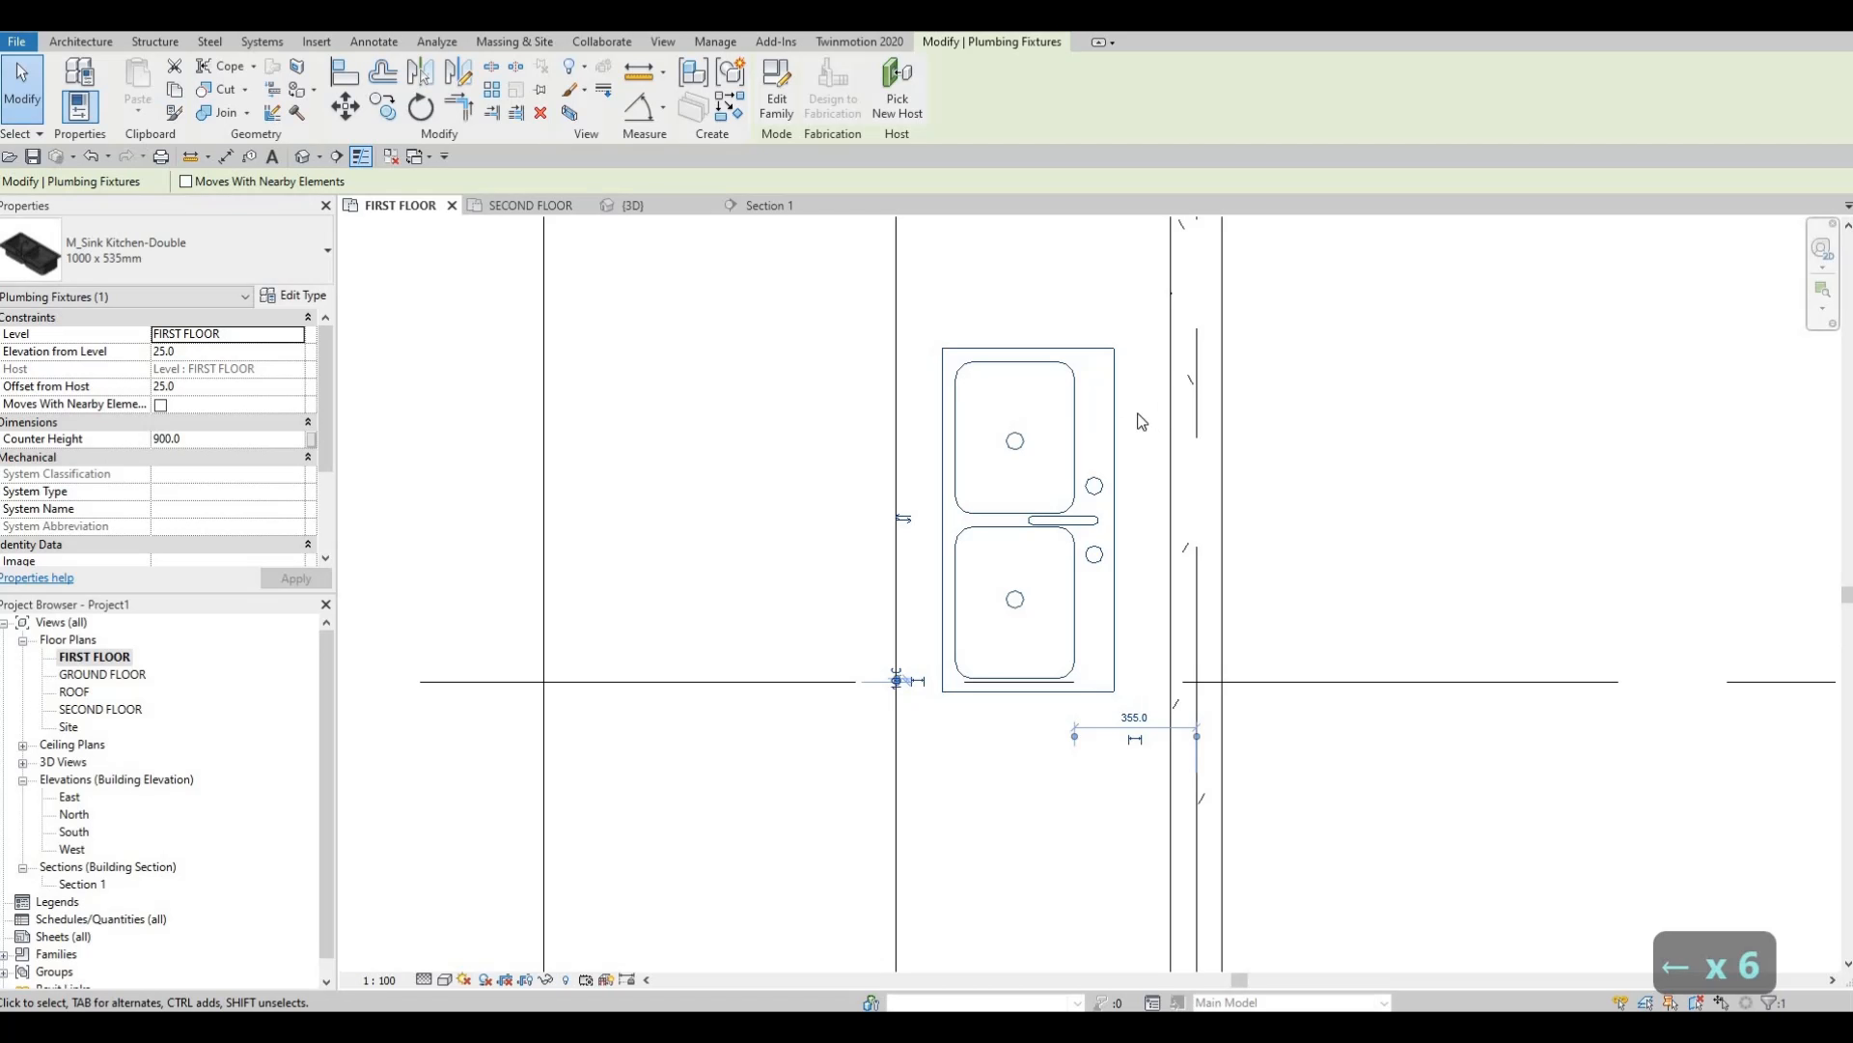
{"action": "key", "text": "Escape"}
{"action": "scroll", "coordinate": [1110, 454], "scroll_direction": "down", "scroll_amount": 4}
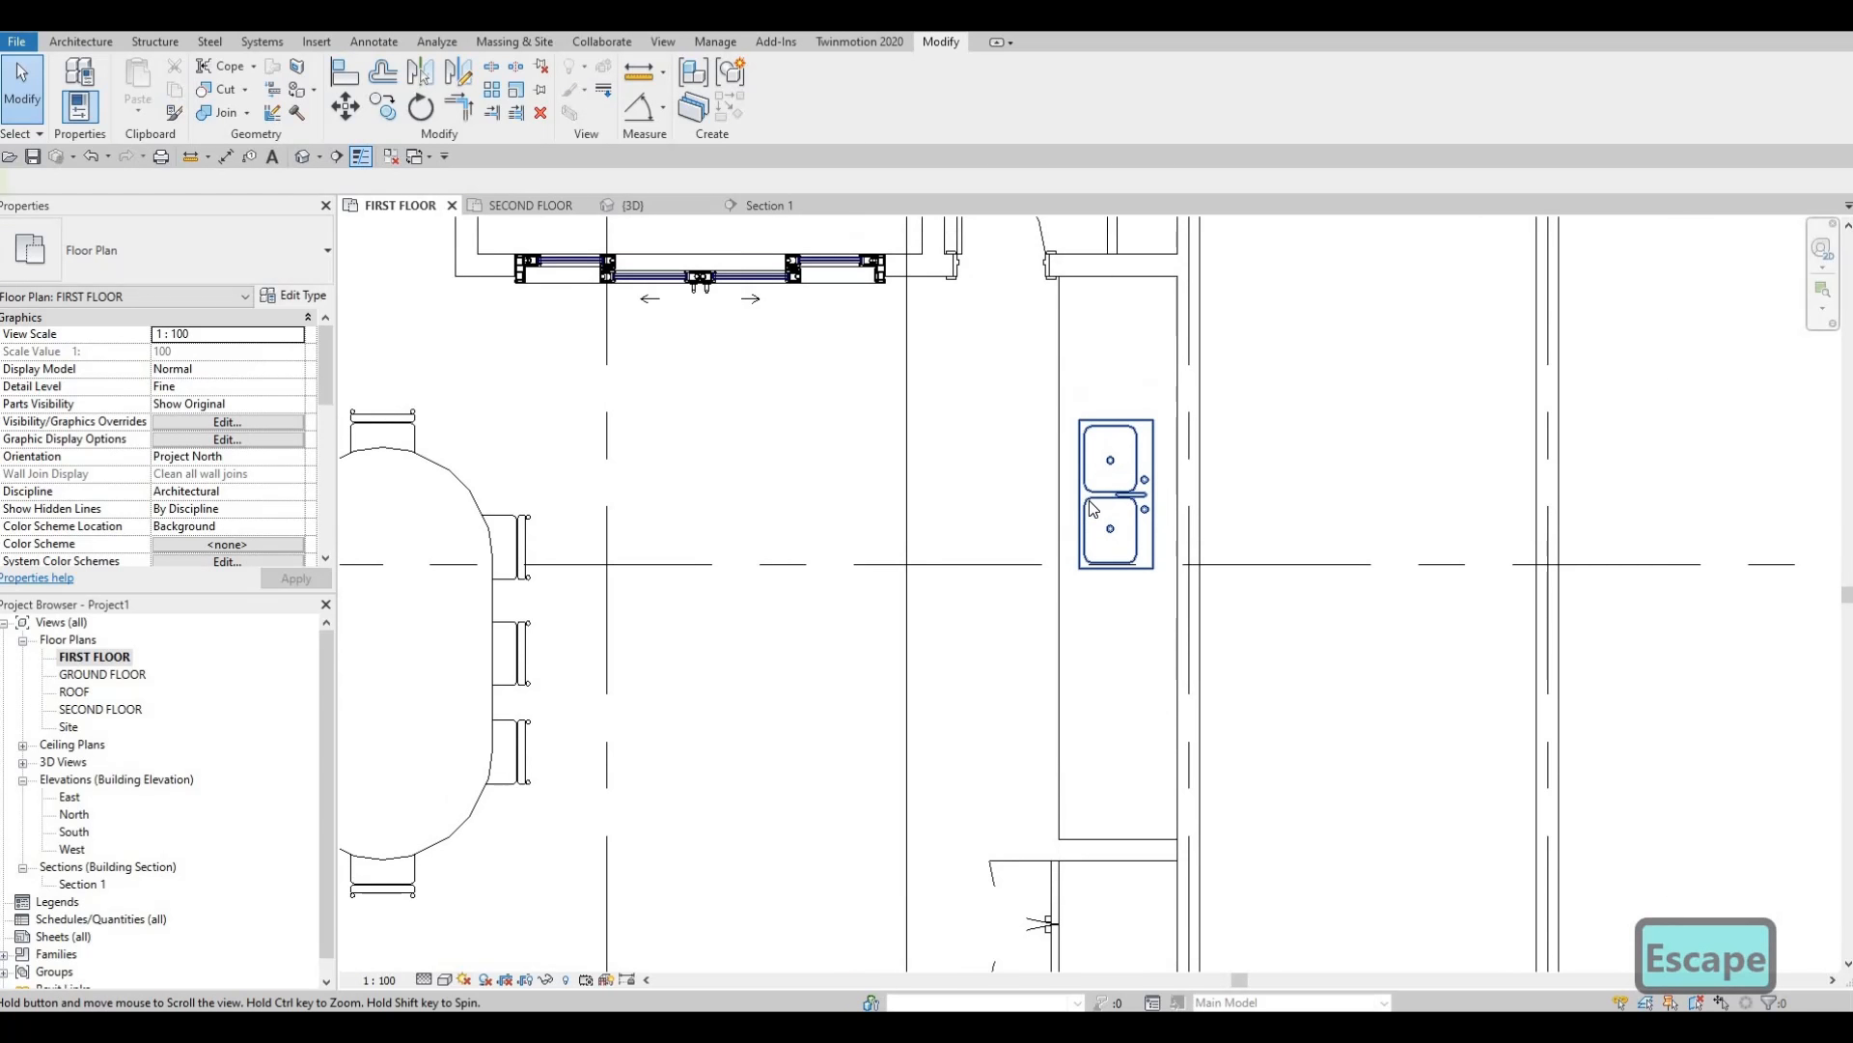
{"action": "scroll", "coordinate": [1089, 500], "scroll_direction": "down", "scroll_amount": 1}
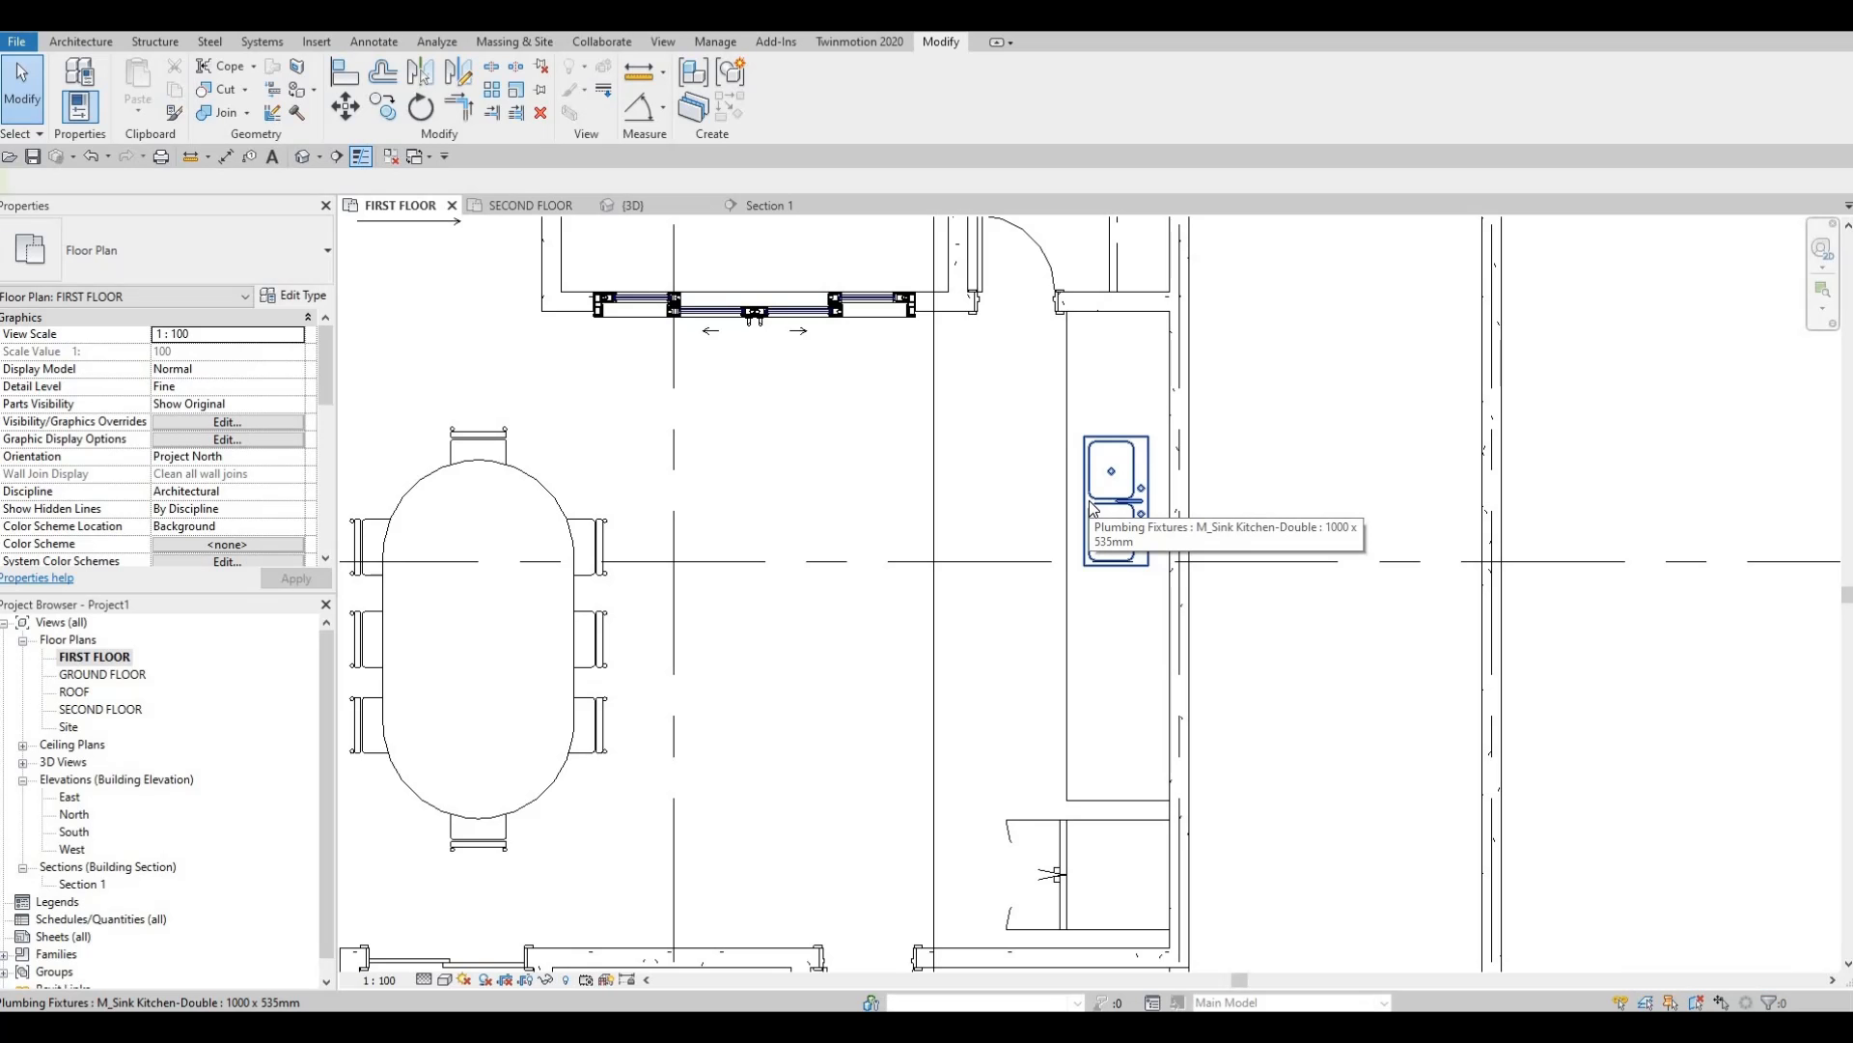
{"action": "key", "text": "F1"}
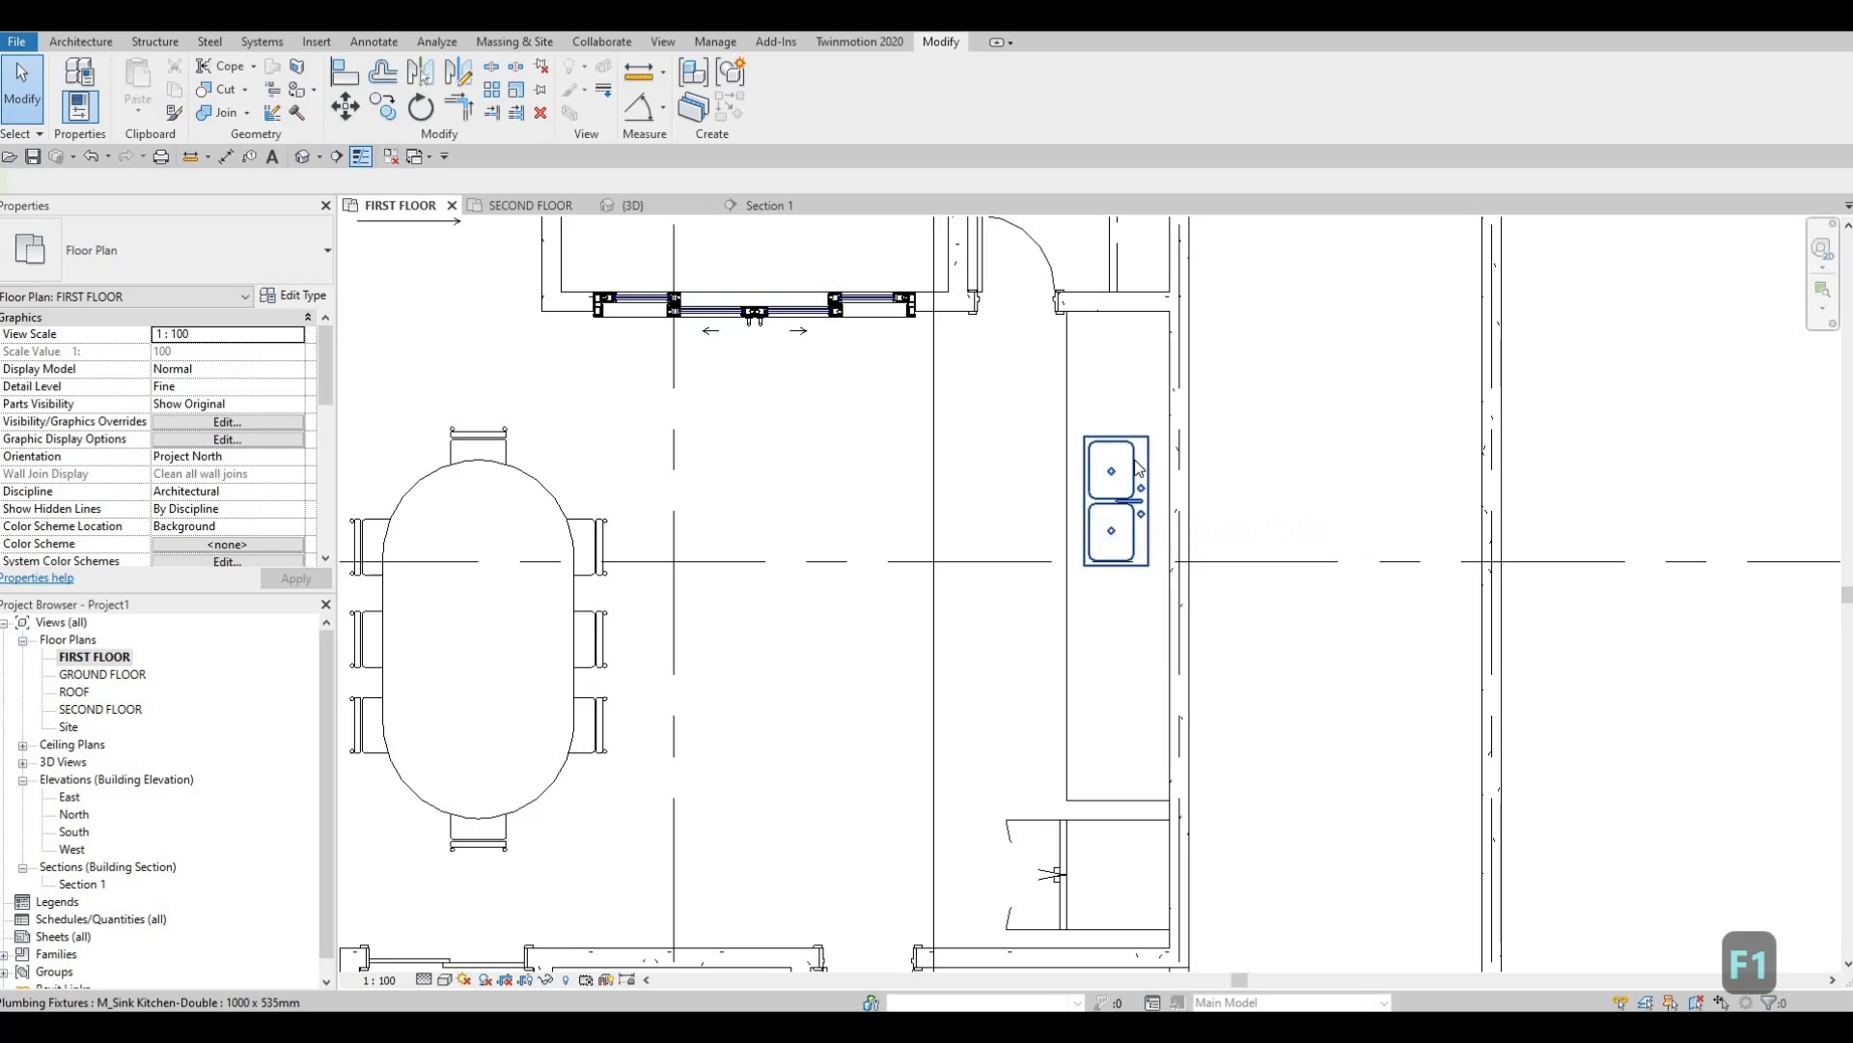
Reopen the countertop for in-place editing and start a void extrusion.
{"action": "left_click", "coordinate": [1068, 394]}
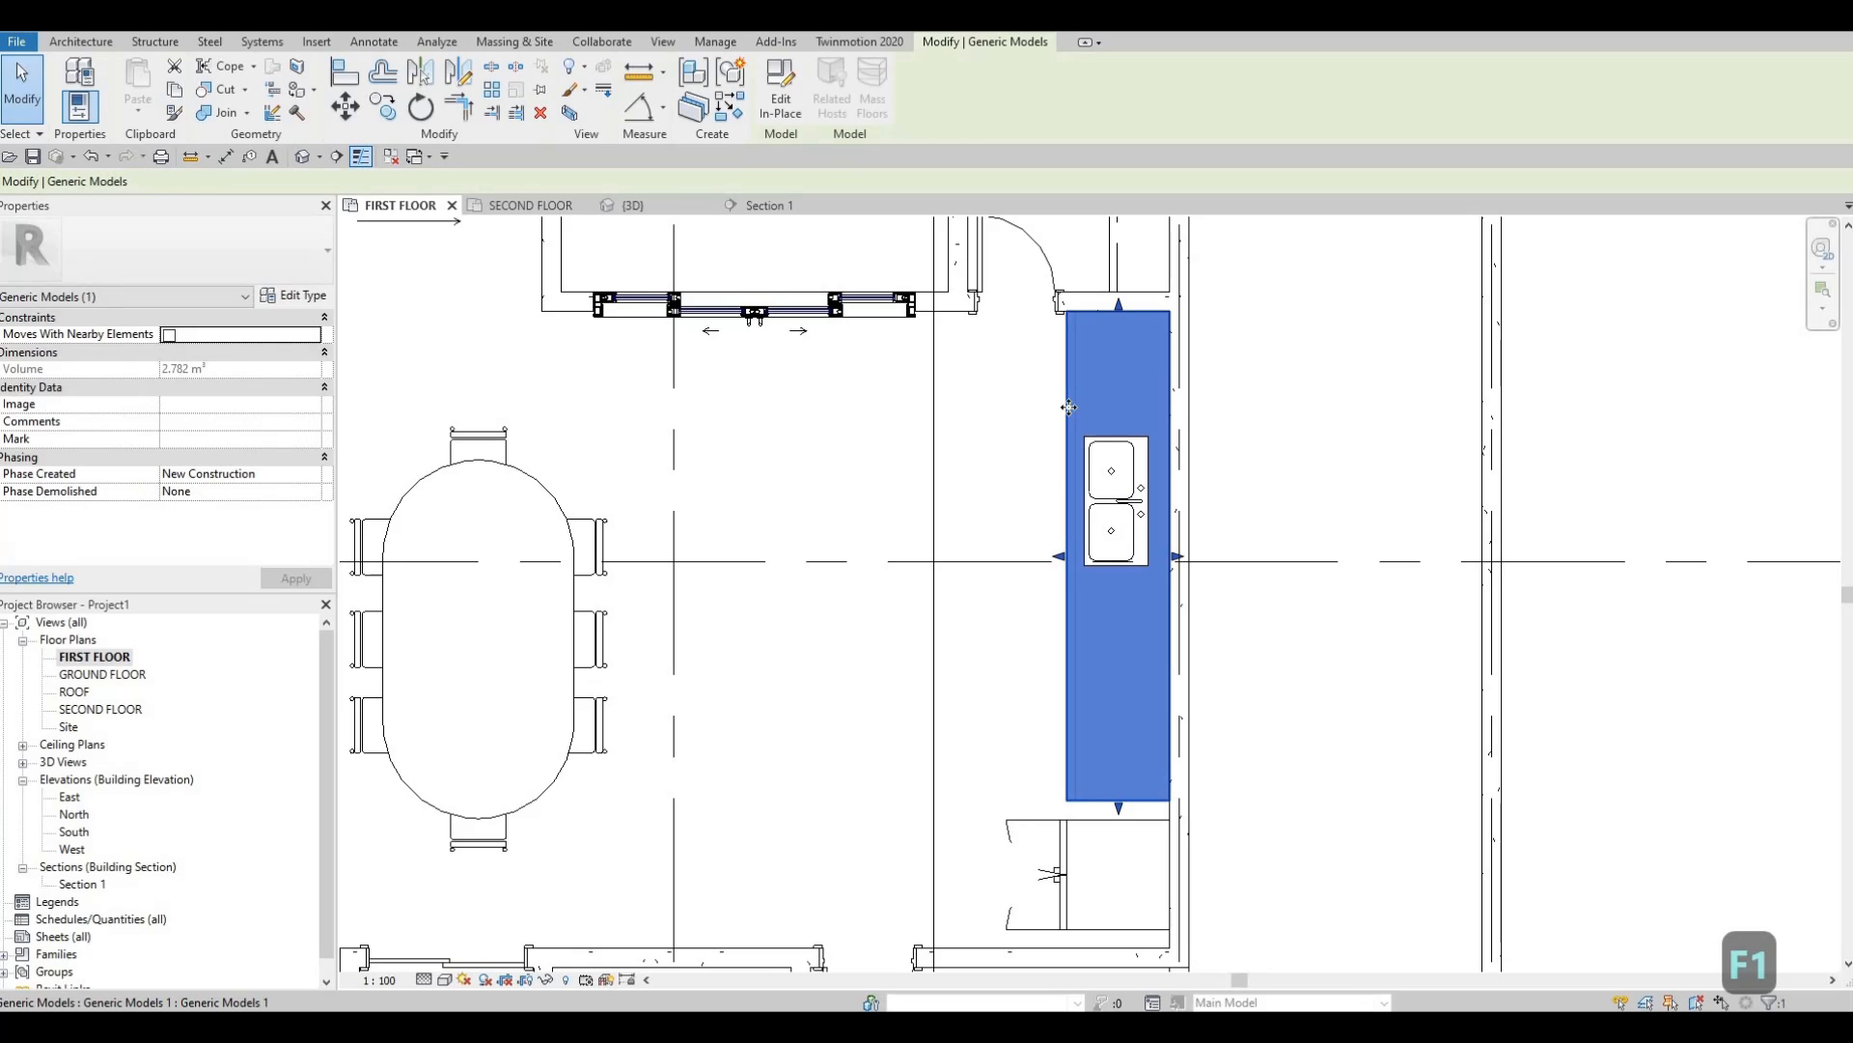
{"action": "left_click", "coordinate": [791, 104]}
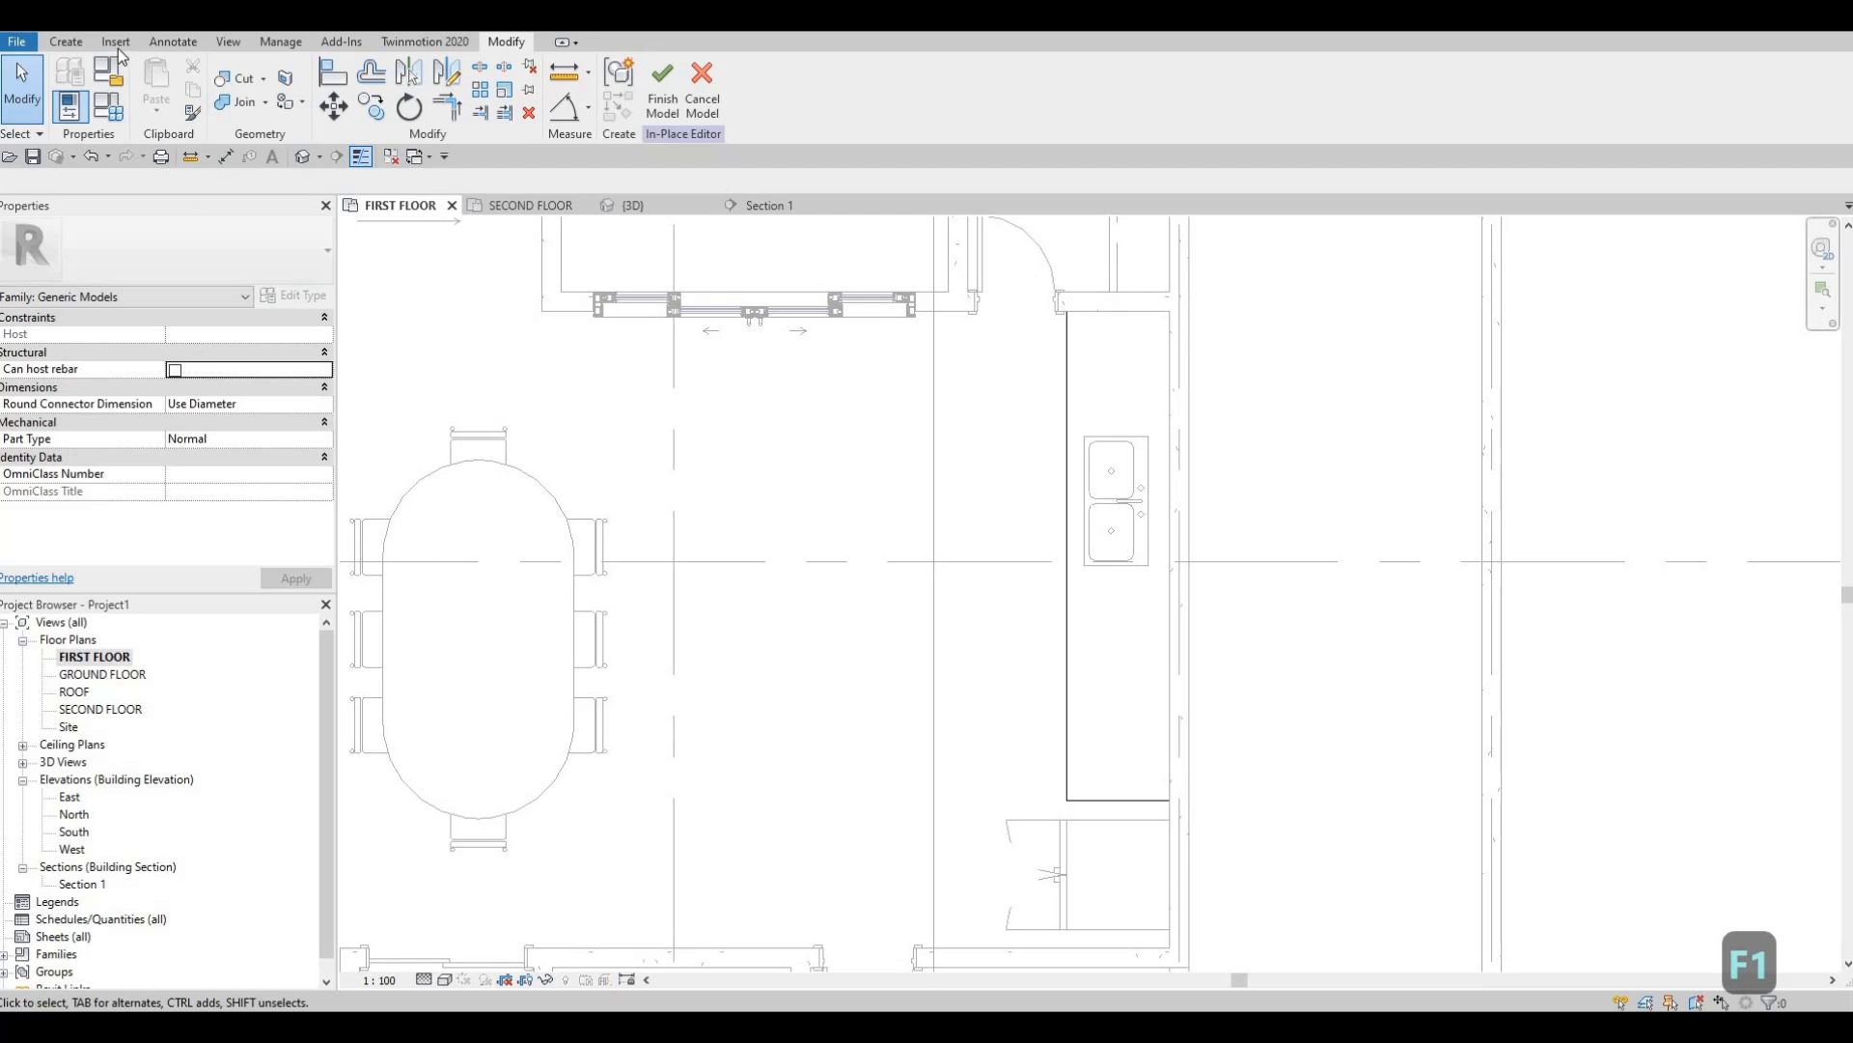
{"action": "left_click", "coordinate": [60, 43]}
{"action": "left_click", "coordinate": [370, 104]}
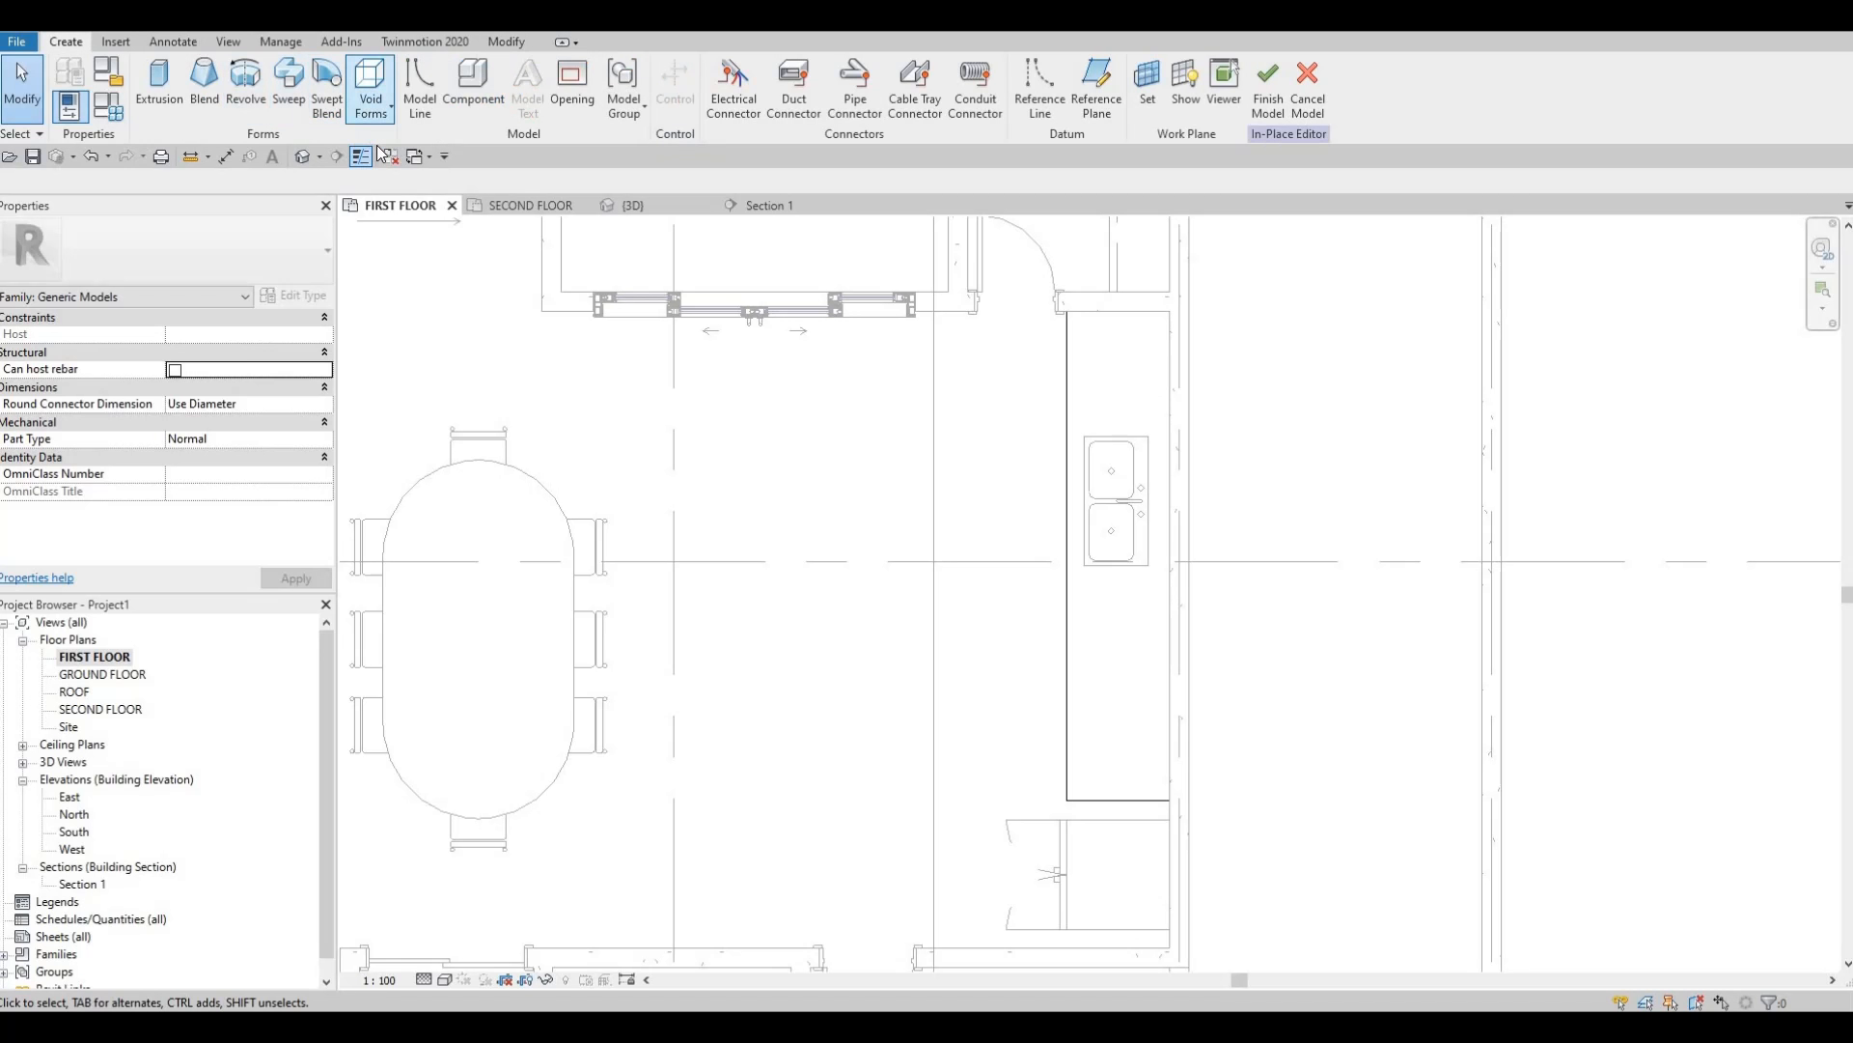
{"action": "left_click", "coordinate": [410, 144]}
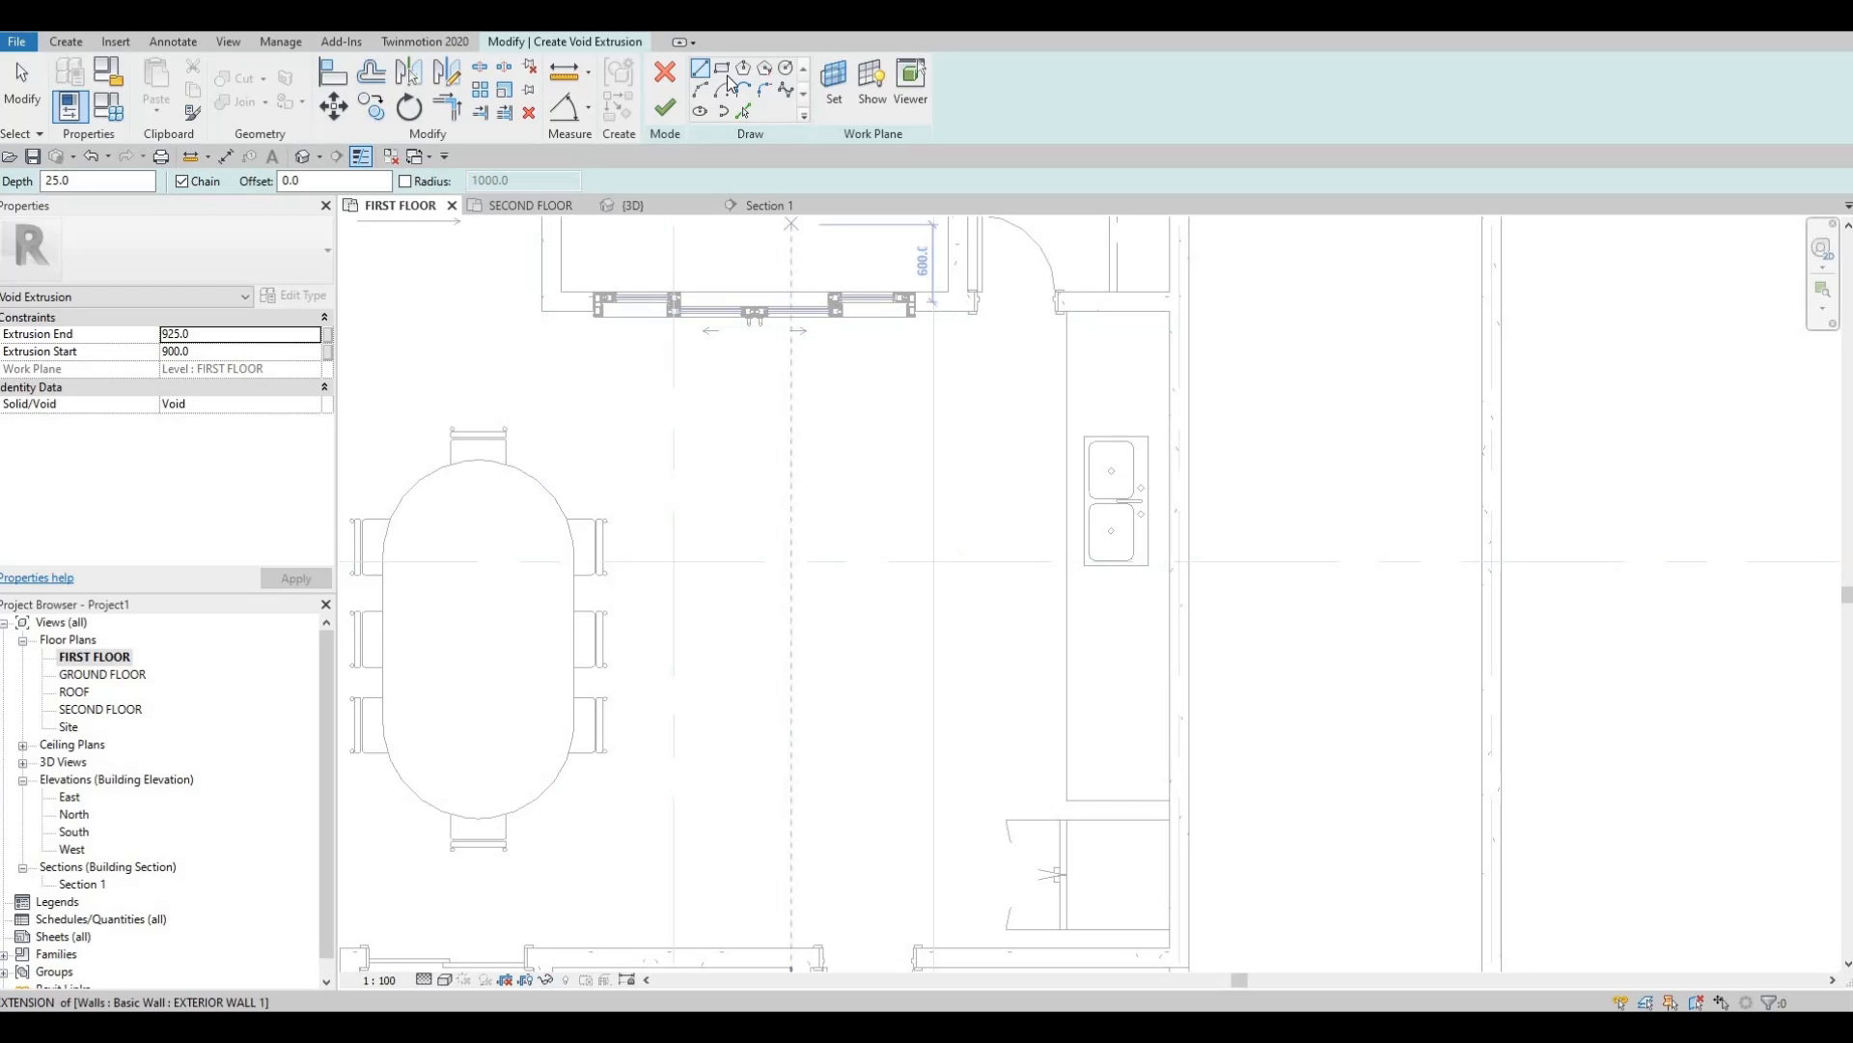
Sketch a void rectangle over the sink and nudge its right, bottom and left edges outward.
{"action": "scroll", "coordinate": [1100, 464], "scroll_direction": "up", "scroll_amount": 6}
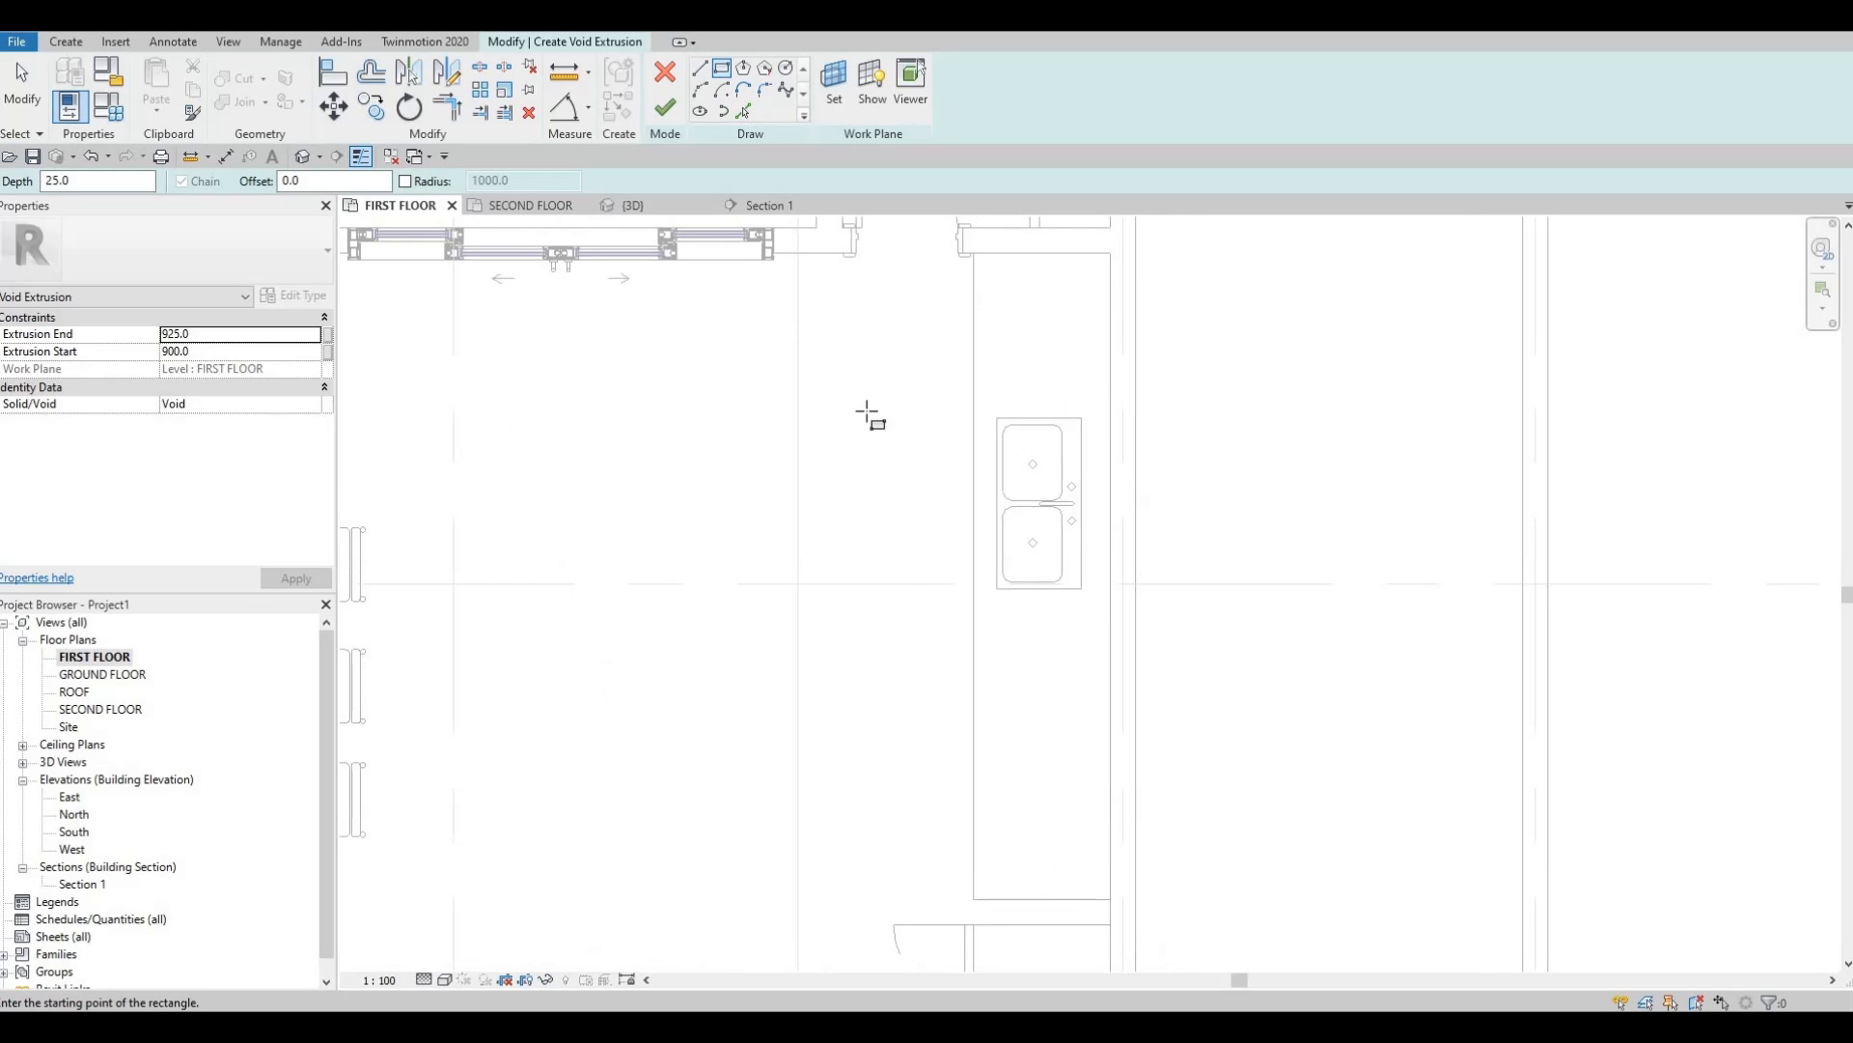
{"action": "left_click", "coordinate": [807, 372]}
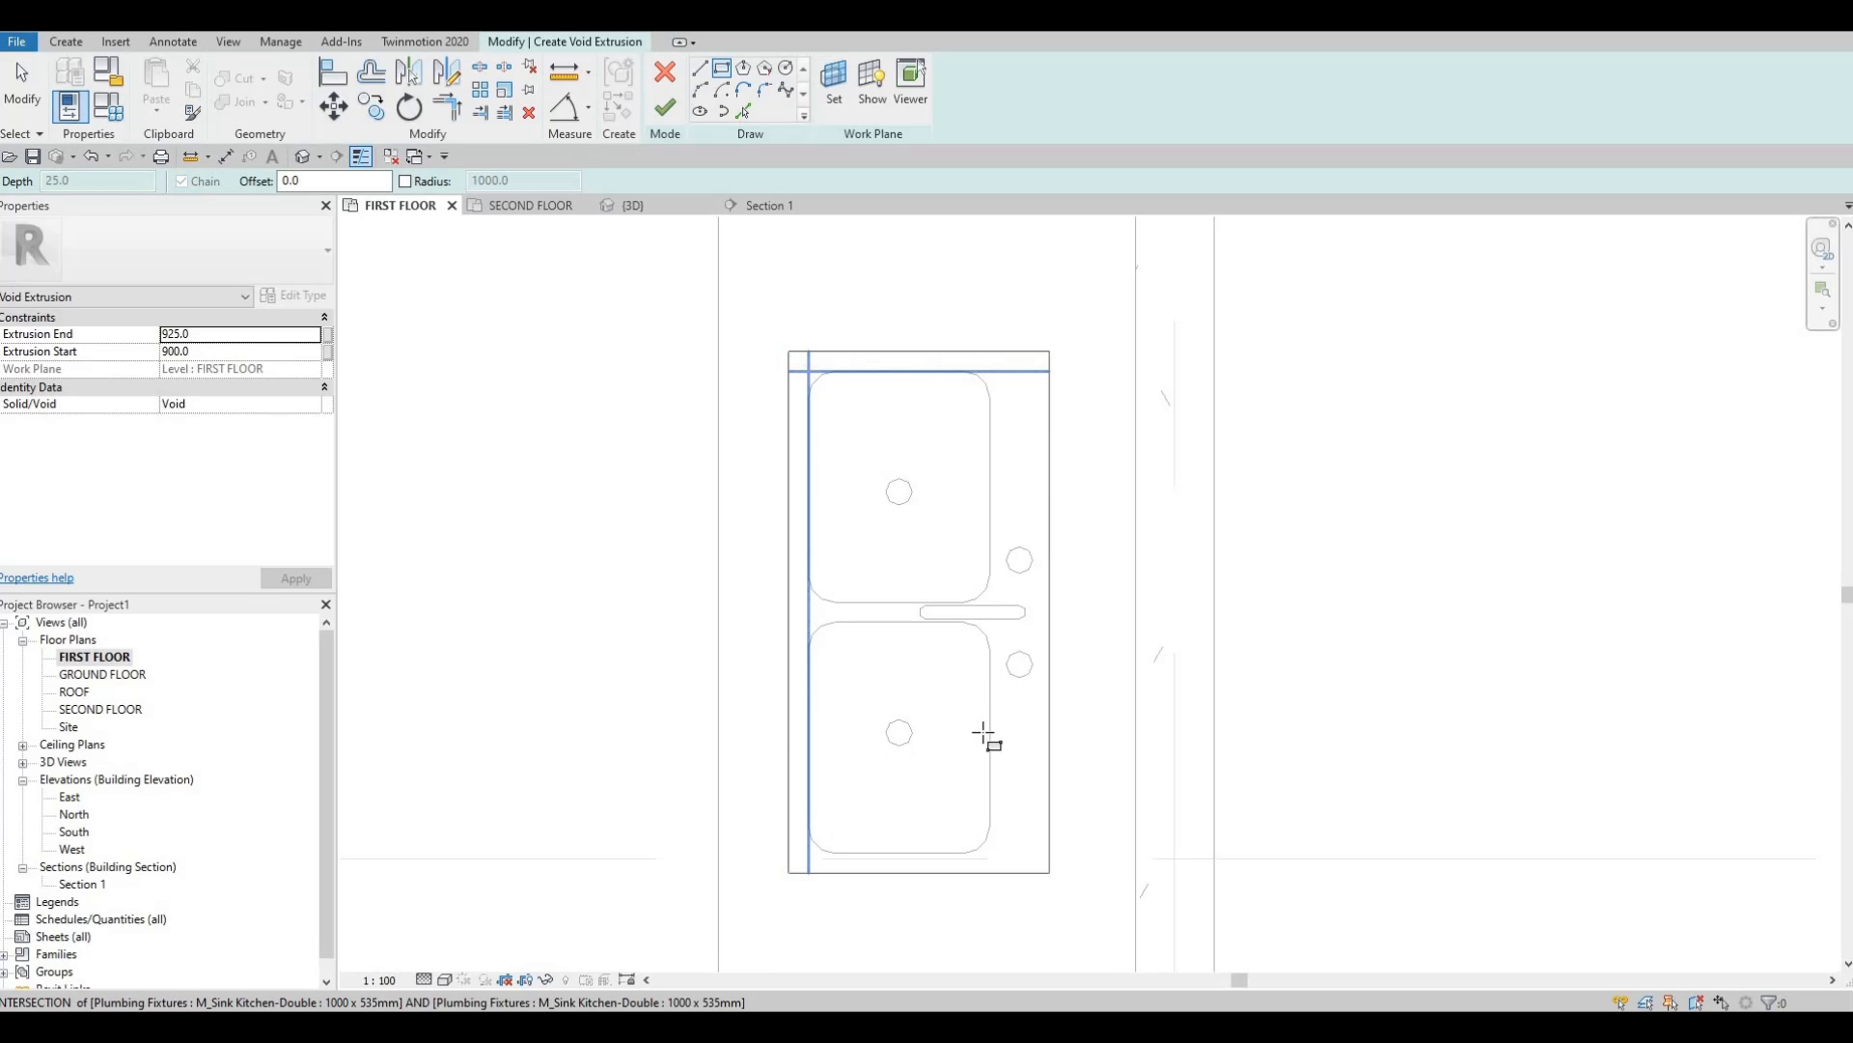
{"action": "left_click", "coordinate": [991, 854]}
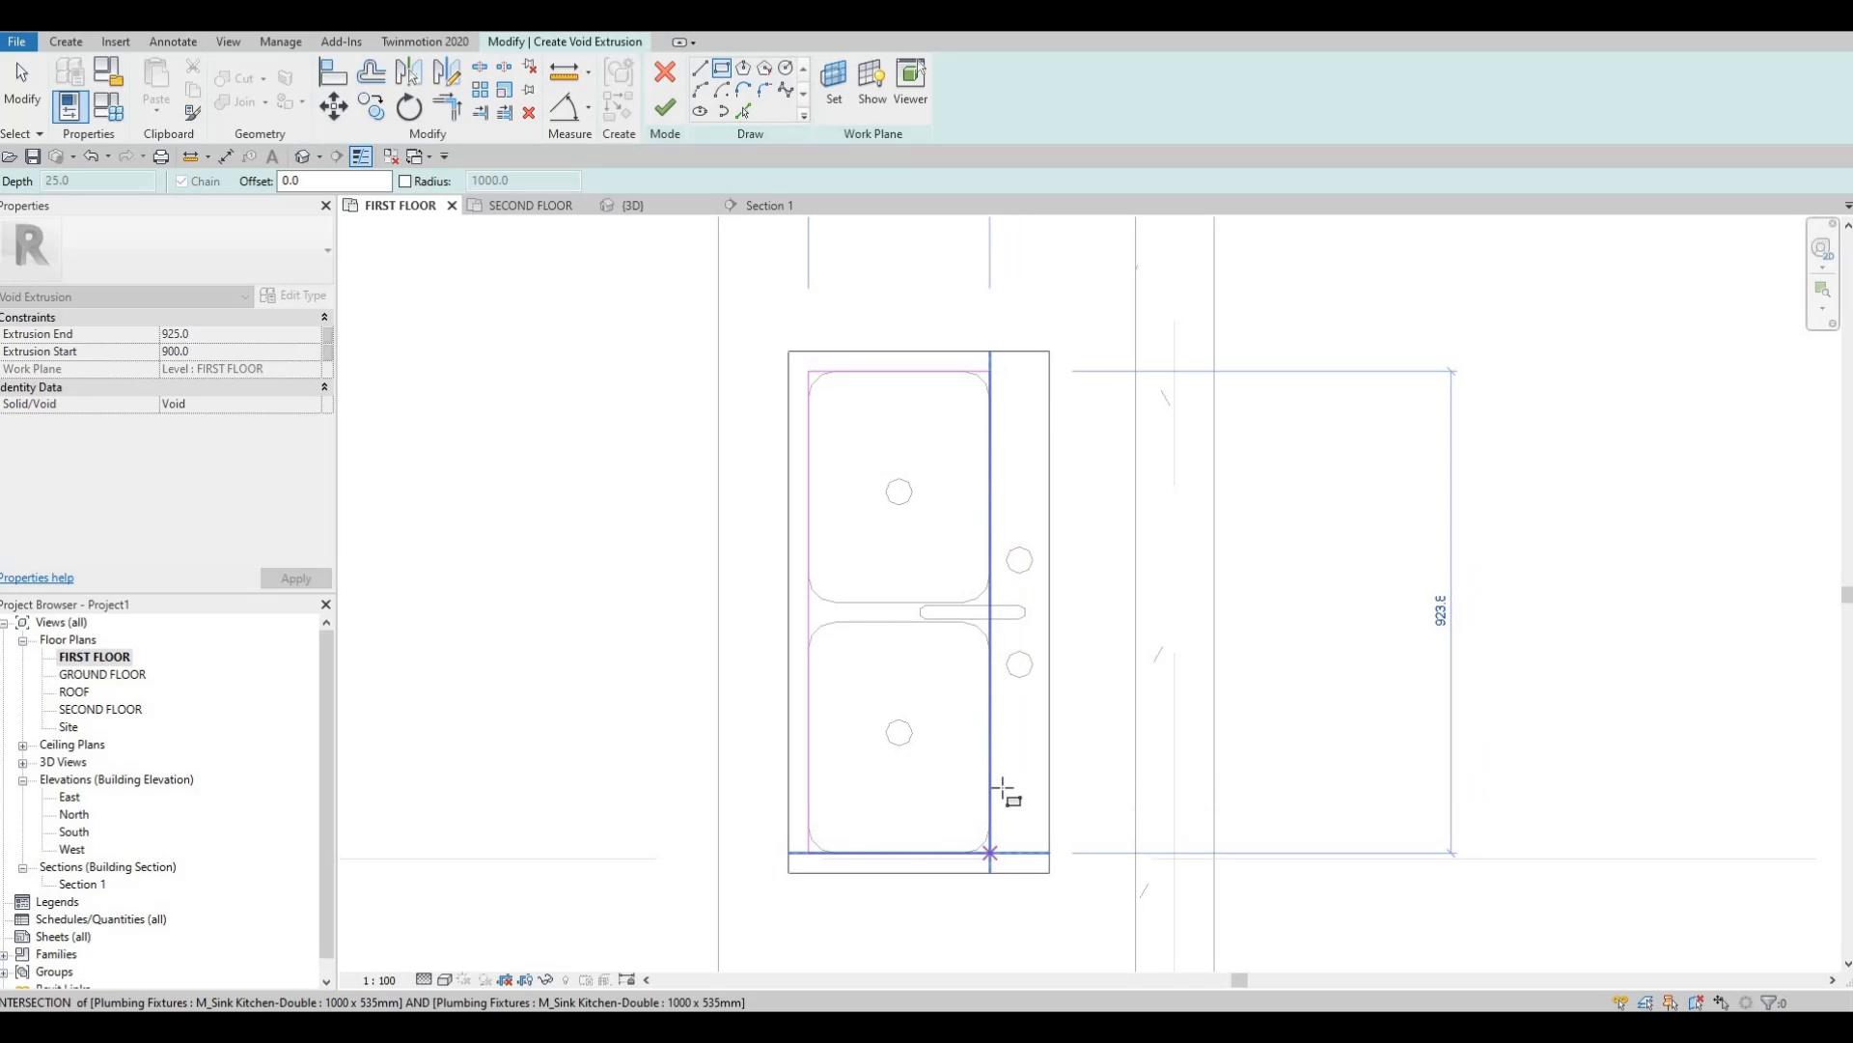
{"action": "key", "text": "Escape"}
{"action": "key", "text": "Escape"}
{"action": "key", "text": "Escape"}
{"action": "scroll", "coordinate": [1002, 790], "scroll_direction": "up", "scroll_amount": 2}
{"action": "left_click", "coordinate": [985, 594]}
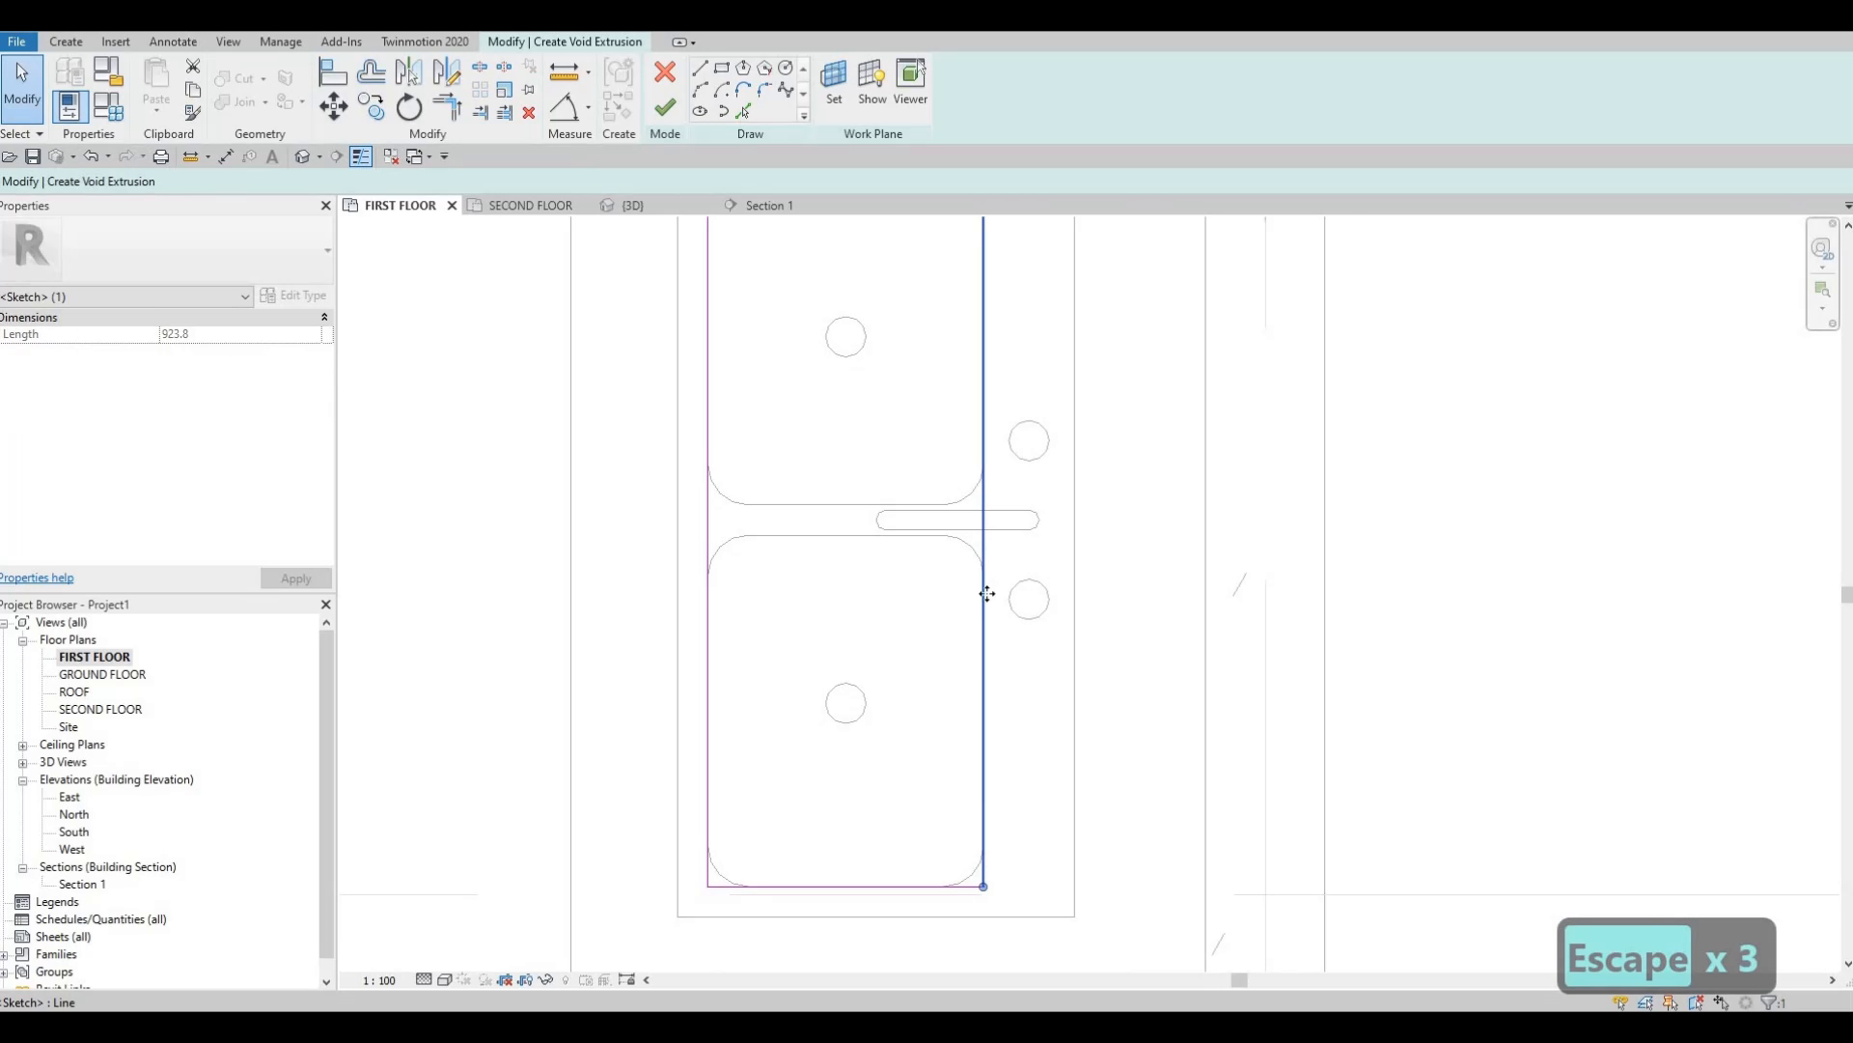
{"action": "key", "text": "Right"}
{"action": "left_click", "coordinate": [810, 886]}
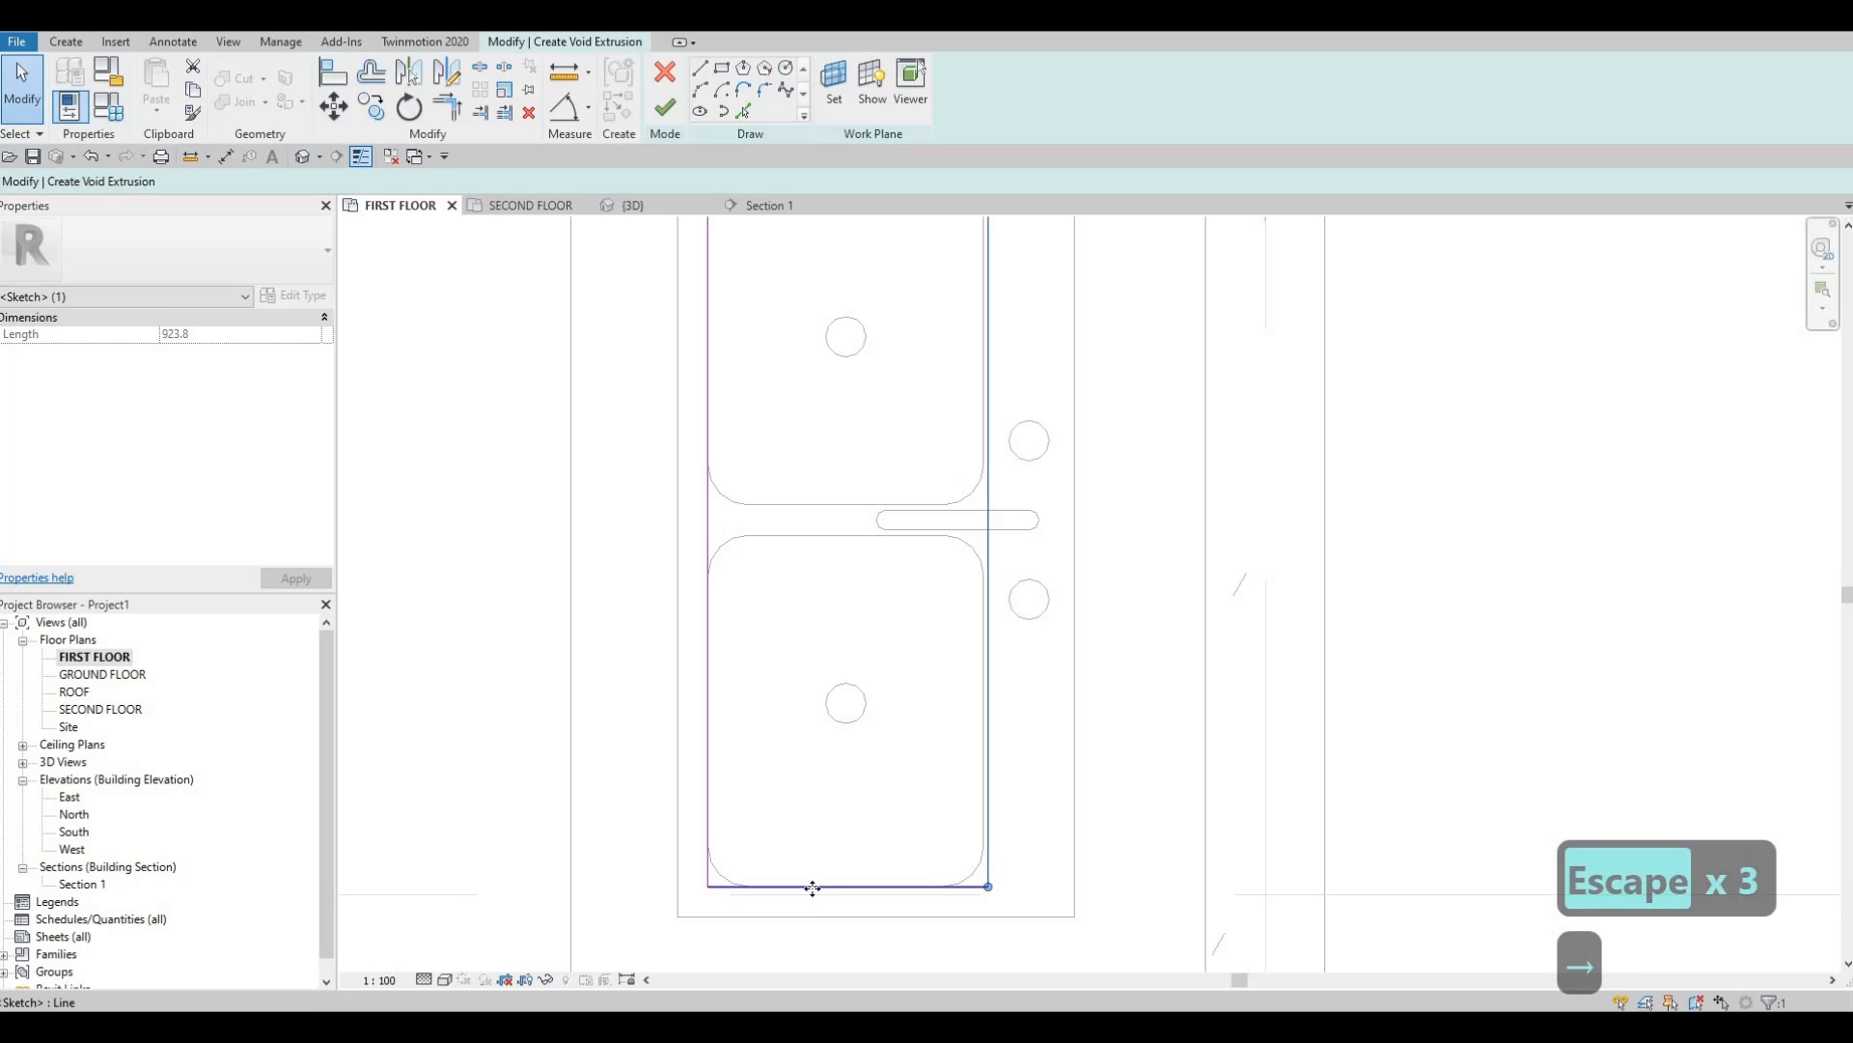
{"action": "key", "text": "Down"}
{"action": "left_click", "coordinate": [711, 803]}
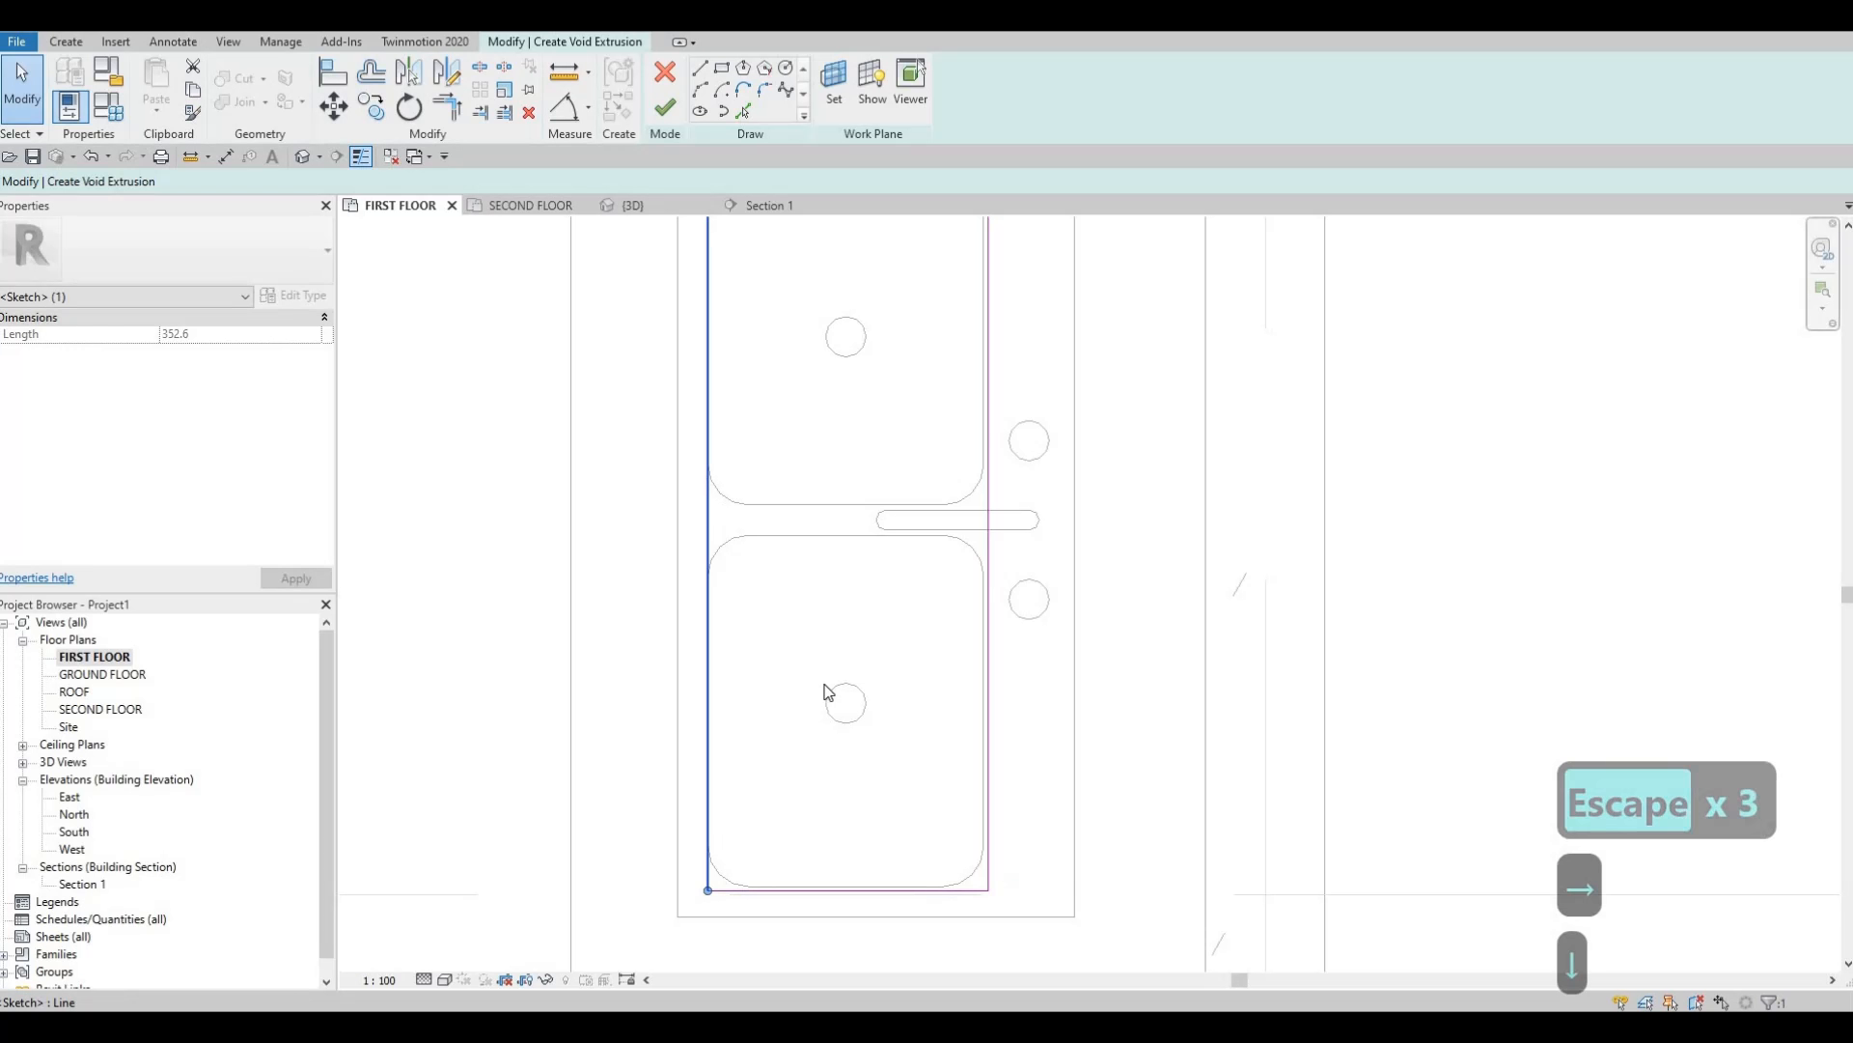
{"action": "key", "text": "Left"}
Adjust the top edge and finish the sketch as a 900.0–925.0 void extrusion.
{"action": "middle_click_drag", "start_coordinate": [894, 624], "coordinate": [908, 831]}
{"action": "scroll", "coordinate": [908, 831], "scroll_direction": "down", "scroll_amount": 1}
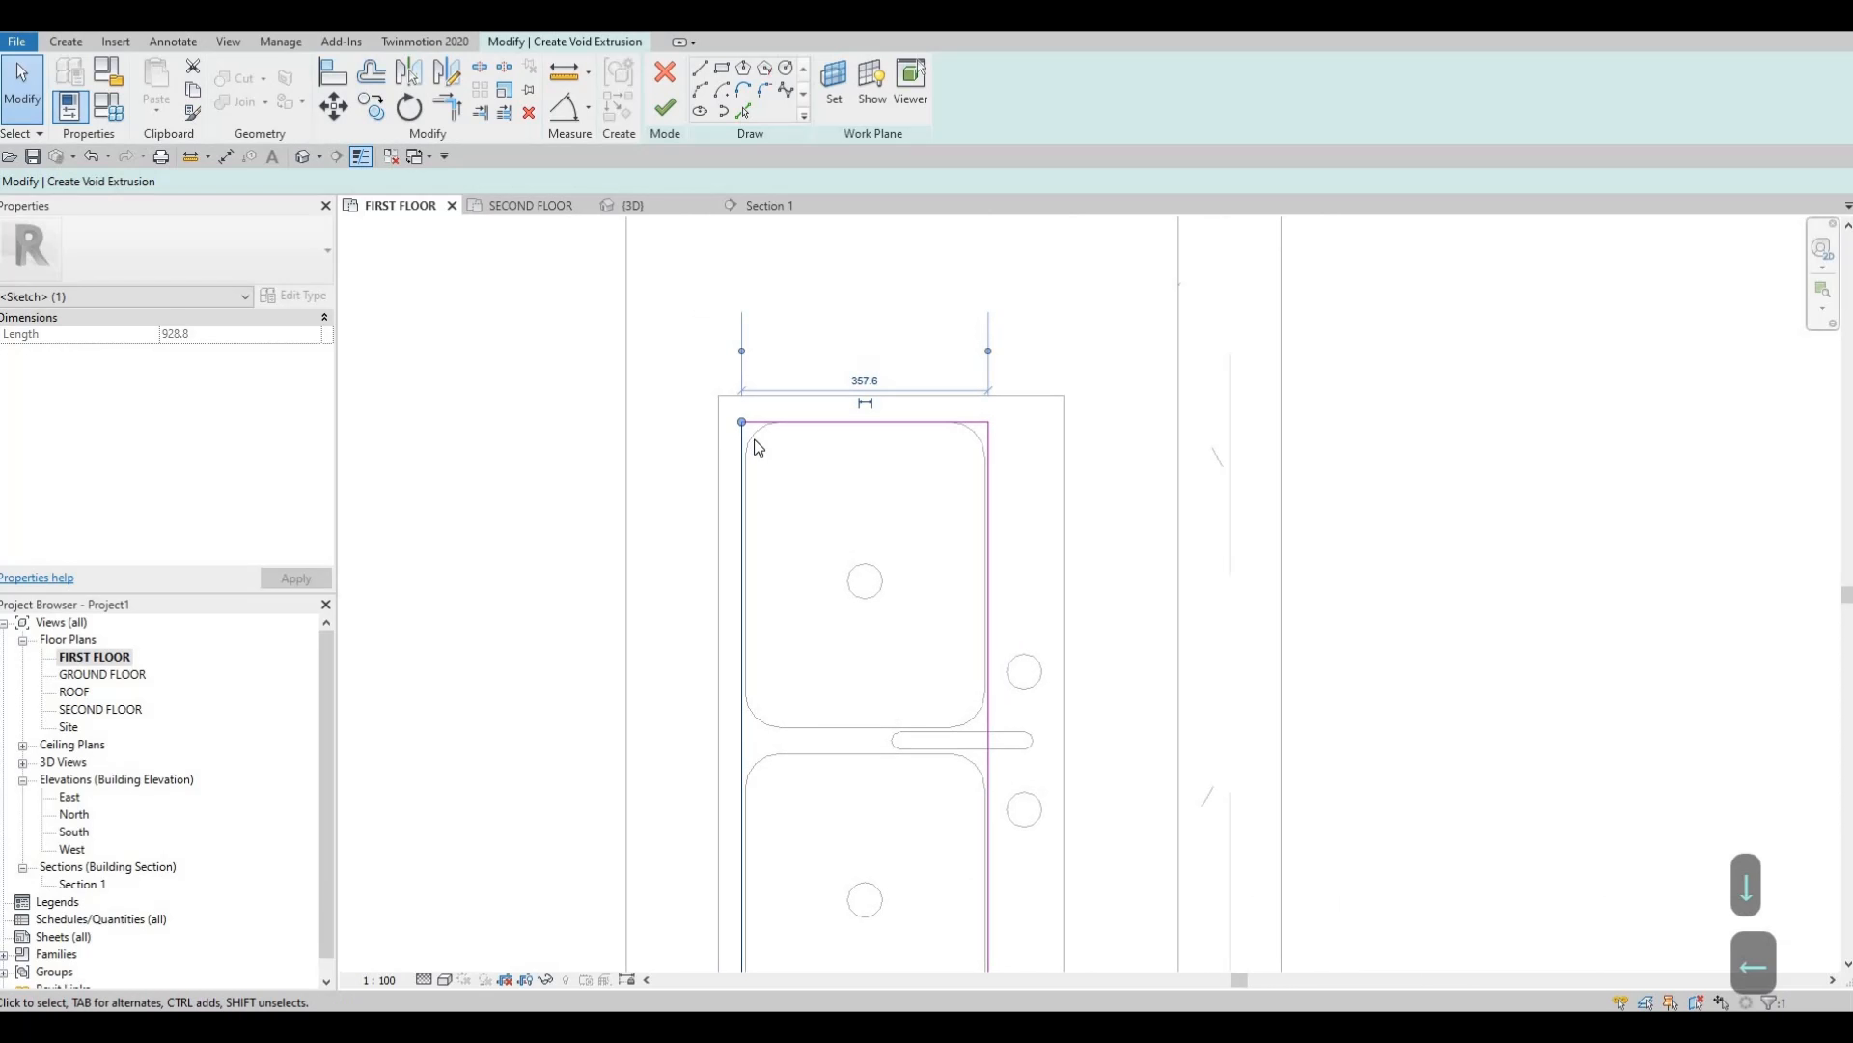
{"action": "scroll", "coordinate": [727, 505], "scroll_direction": "up", "scroll_amount": 3}
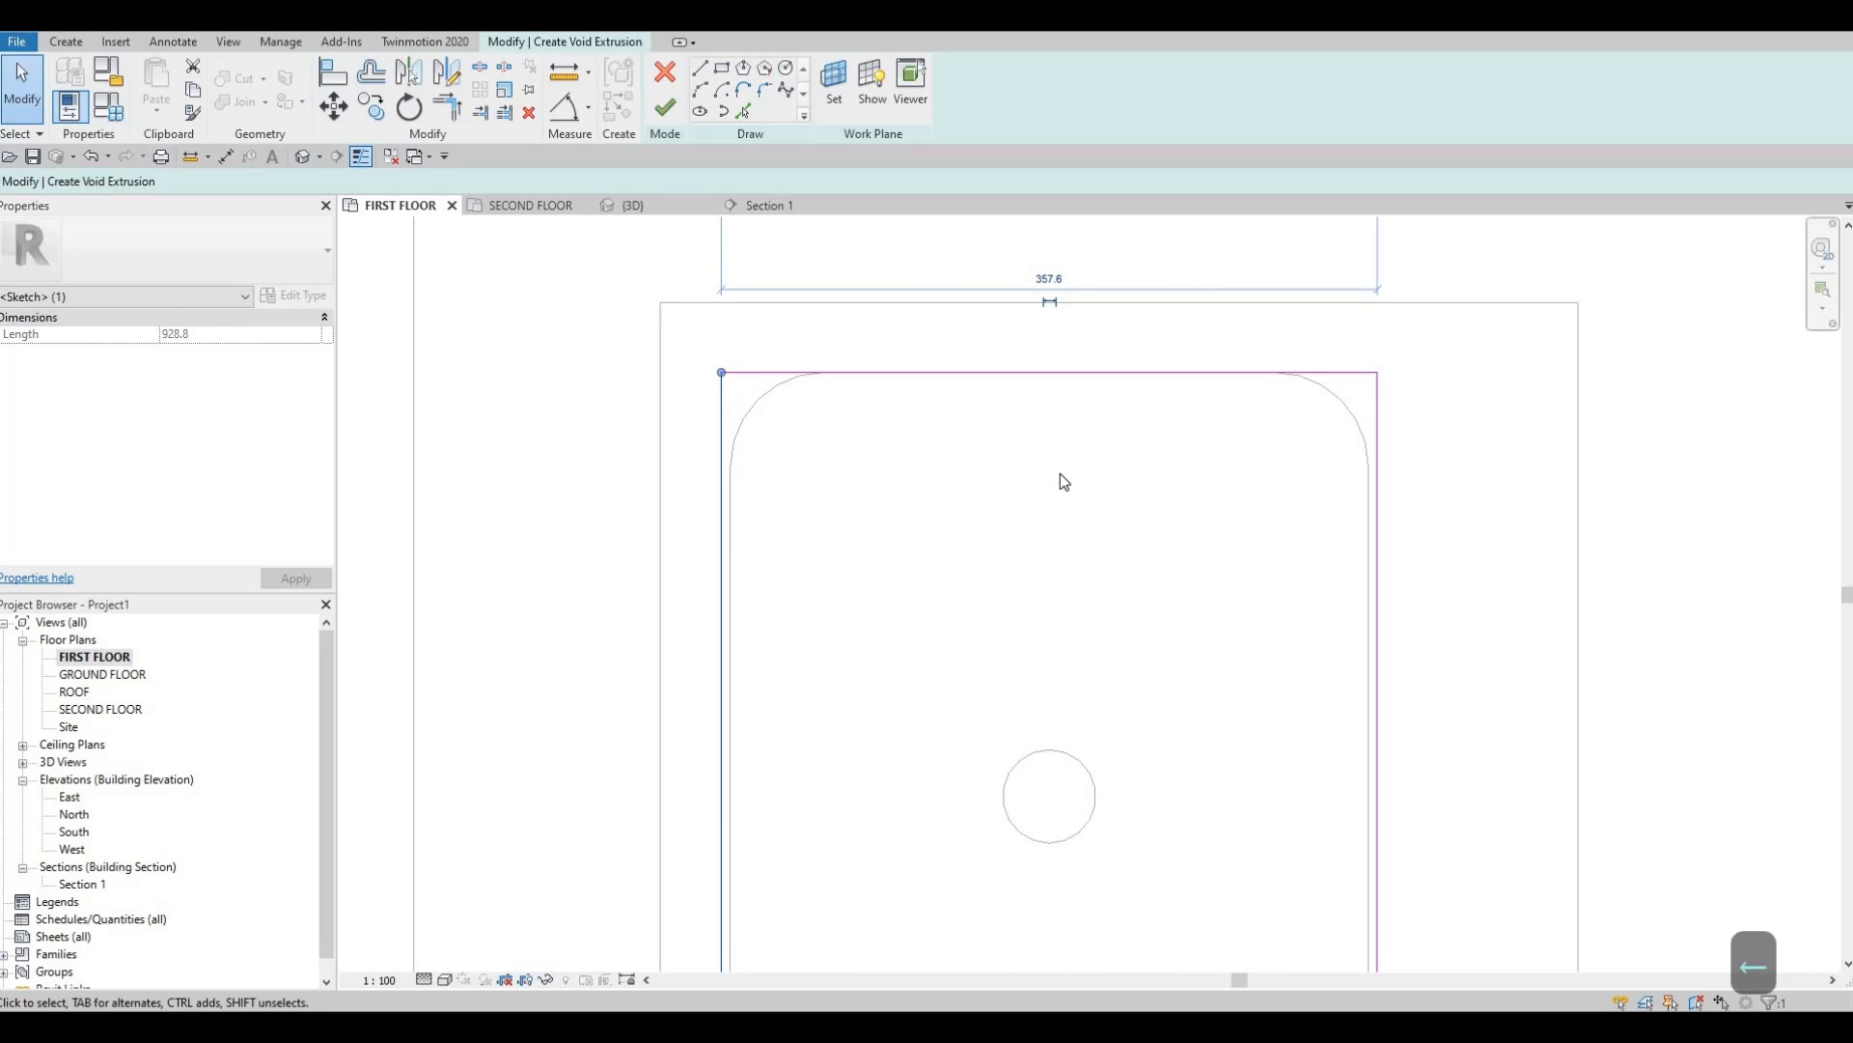
{"action": "scroll", "coordinate": [1060, 471], "scroll_direction": "down", "scroll_amount": 2}
{"action": "scroll", "coordinate": [1057, 465], "scroll_direction": "up", "scroll_amount": 2}
{"action": "left_click", "coordinate": [1009, 487]}
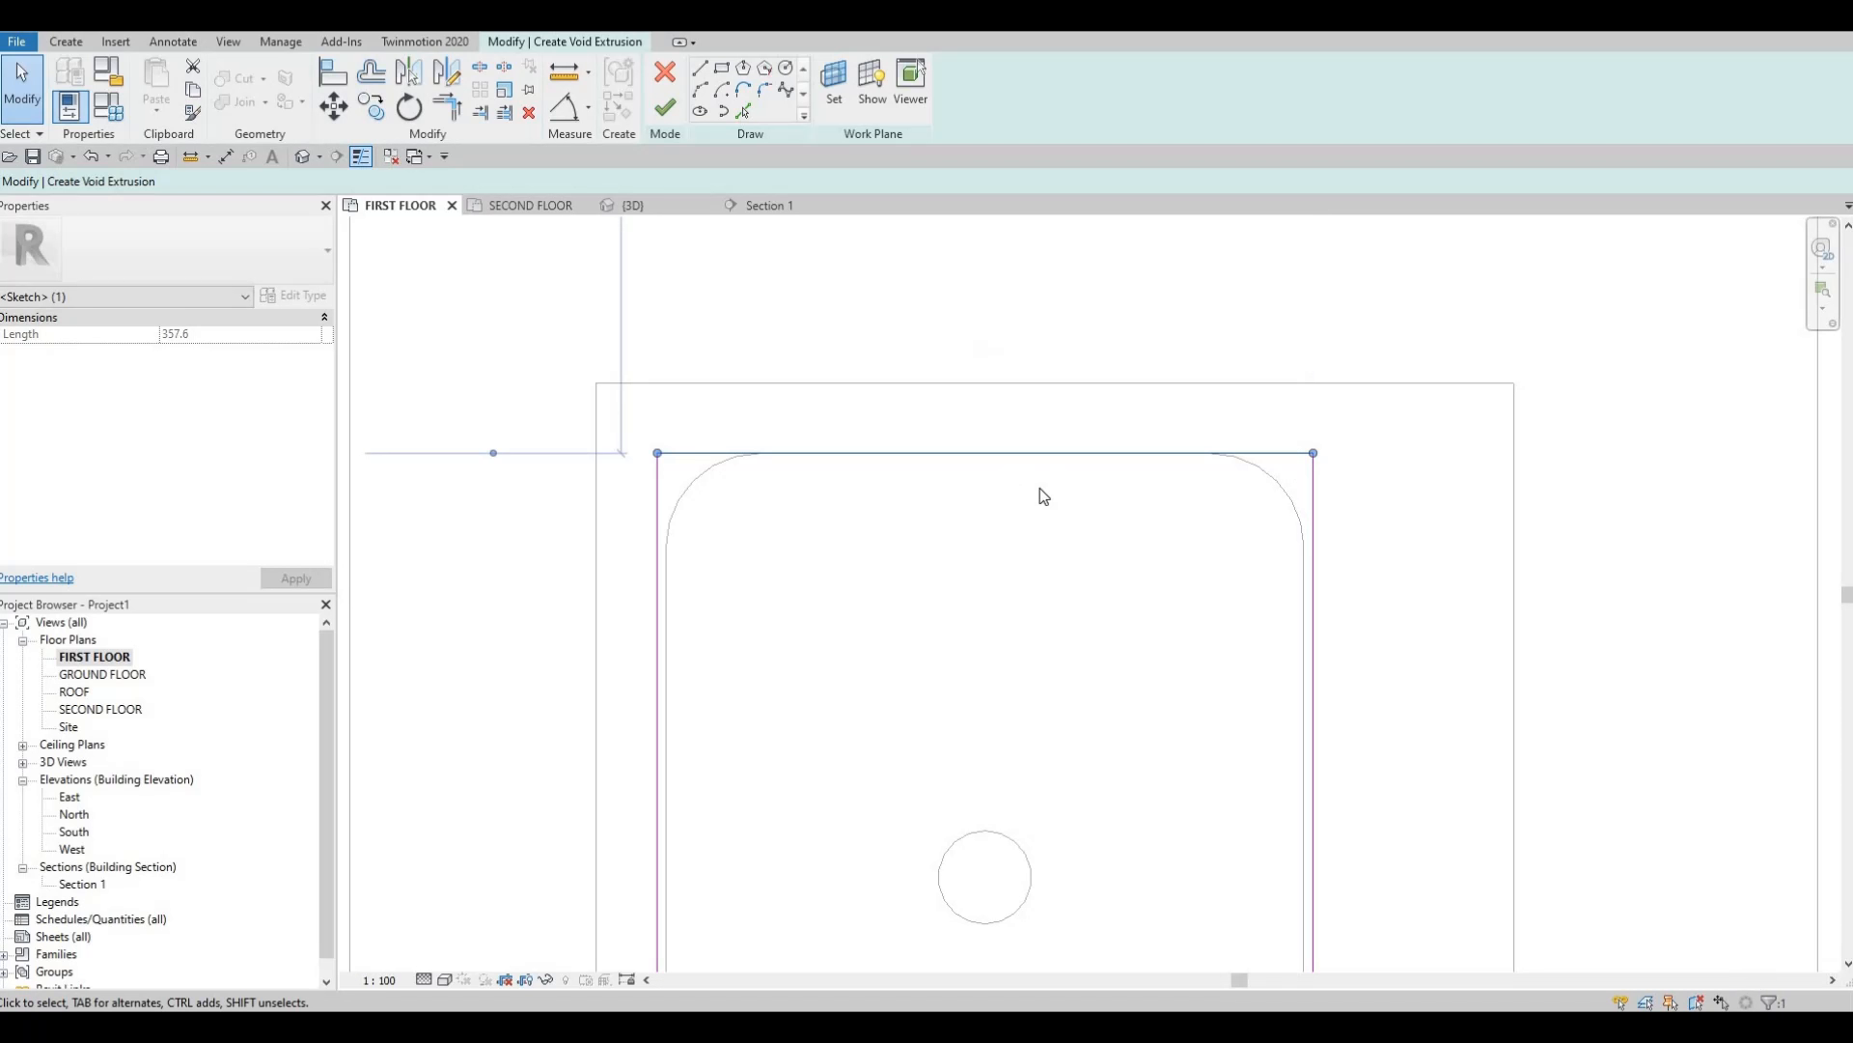
{"action": "scroll", "coordinate": [1164, 472], "scroll_direction": "down", "scroll_amount": 3}
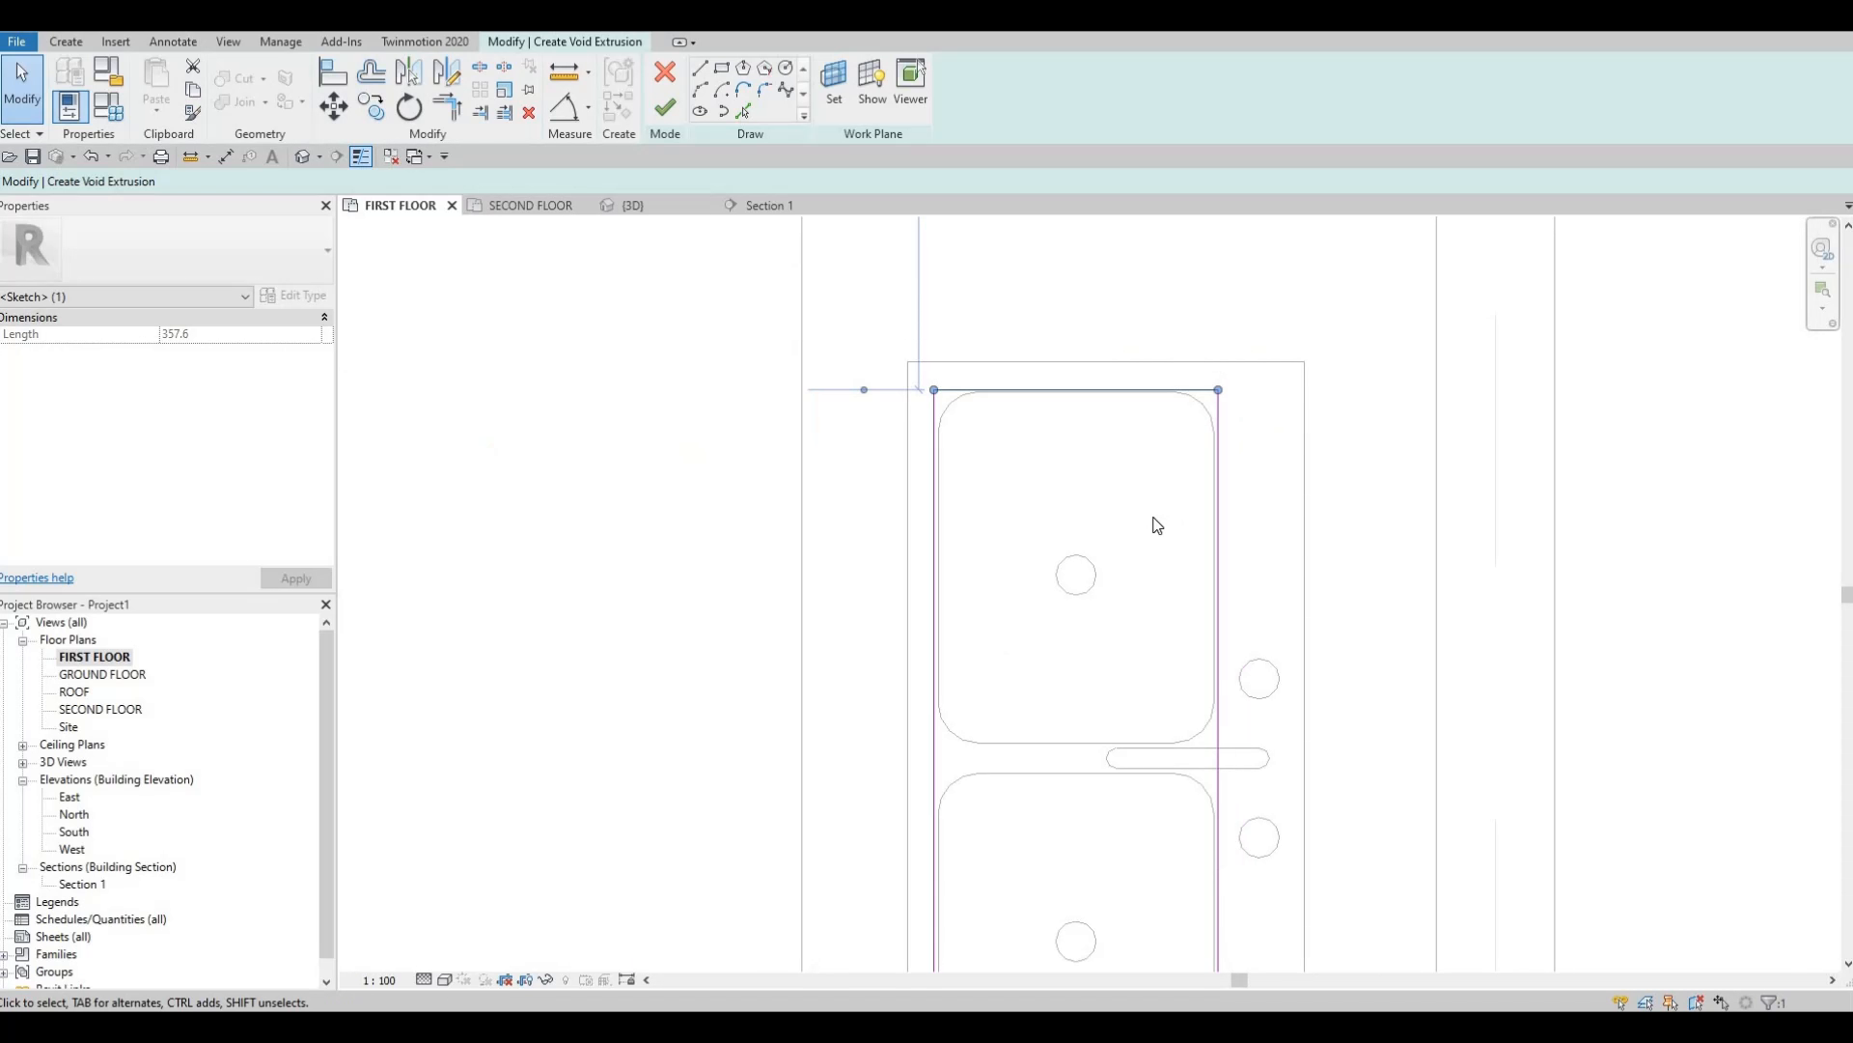
{"action": "left_click", "coordinate": [664, 109]}
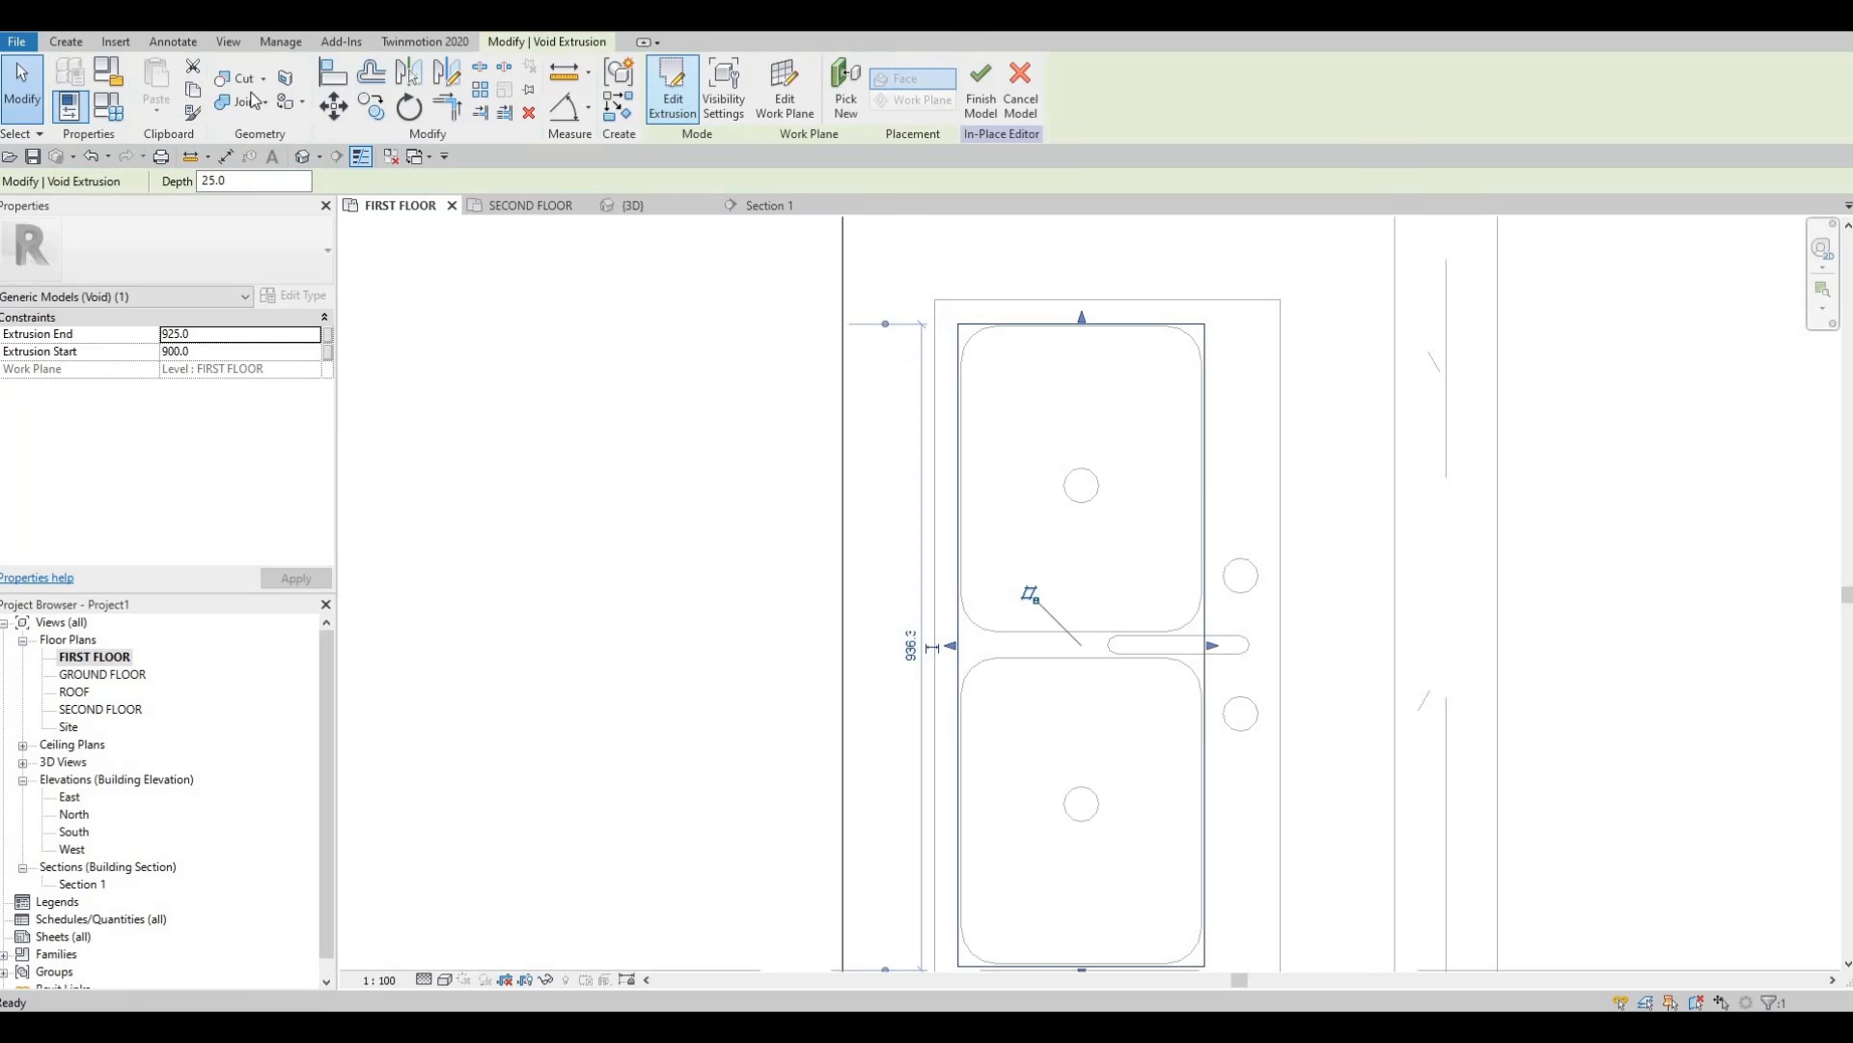
In the 3D view, stretch the void over the sink to run from 657.0 to 1066.2.
{"action": "left_click", "coordinate": [633, 205]}
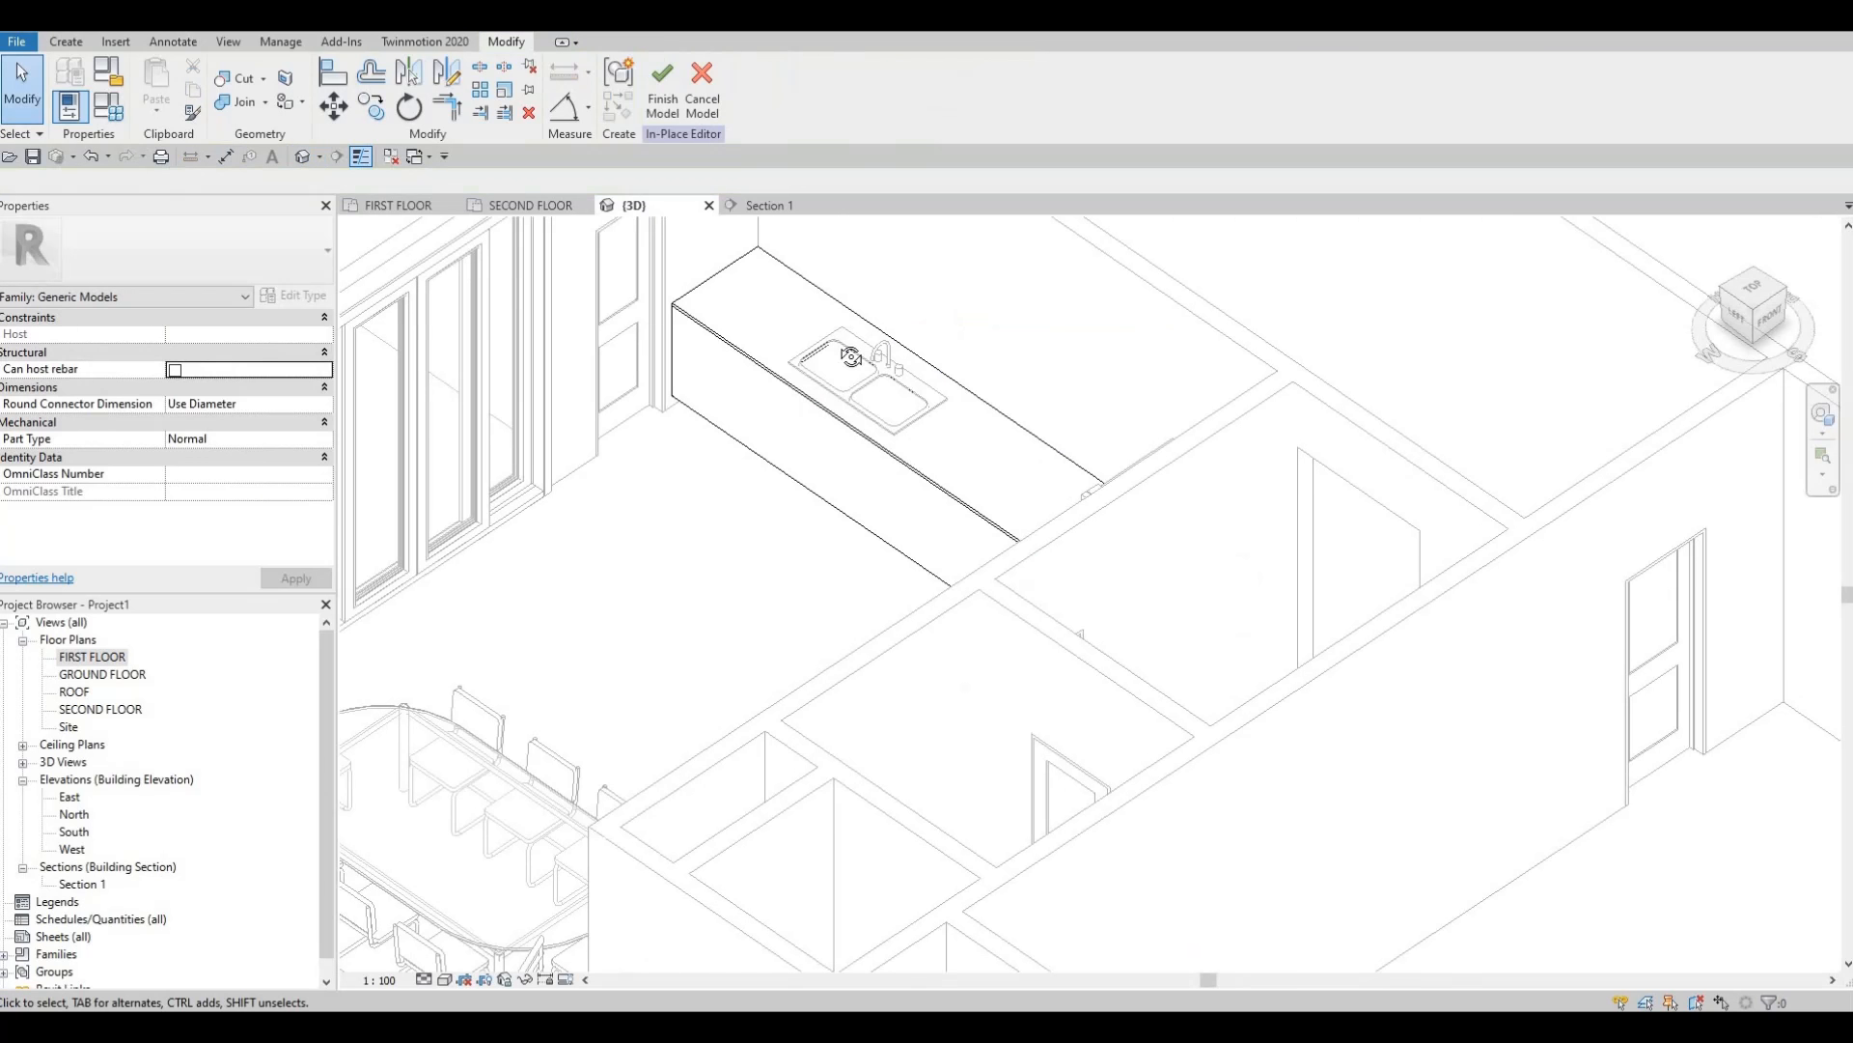
{"action": "scroll", "coordinate": [856, 385], "scroll_direction": "down", "scroll_amount": 3}
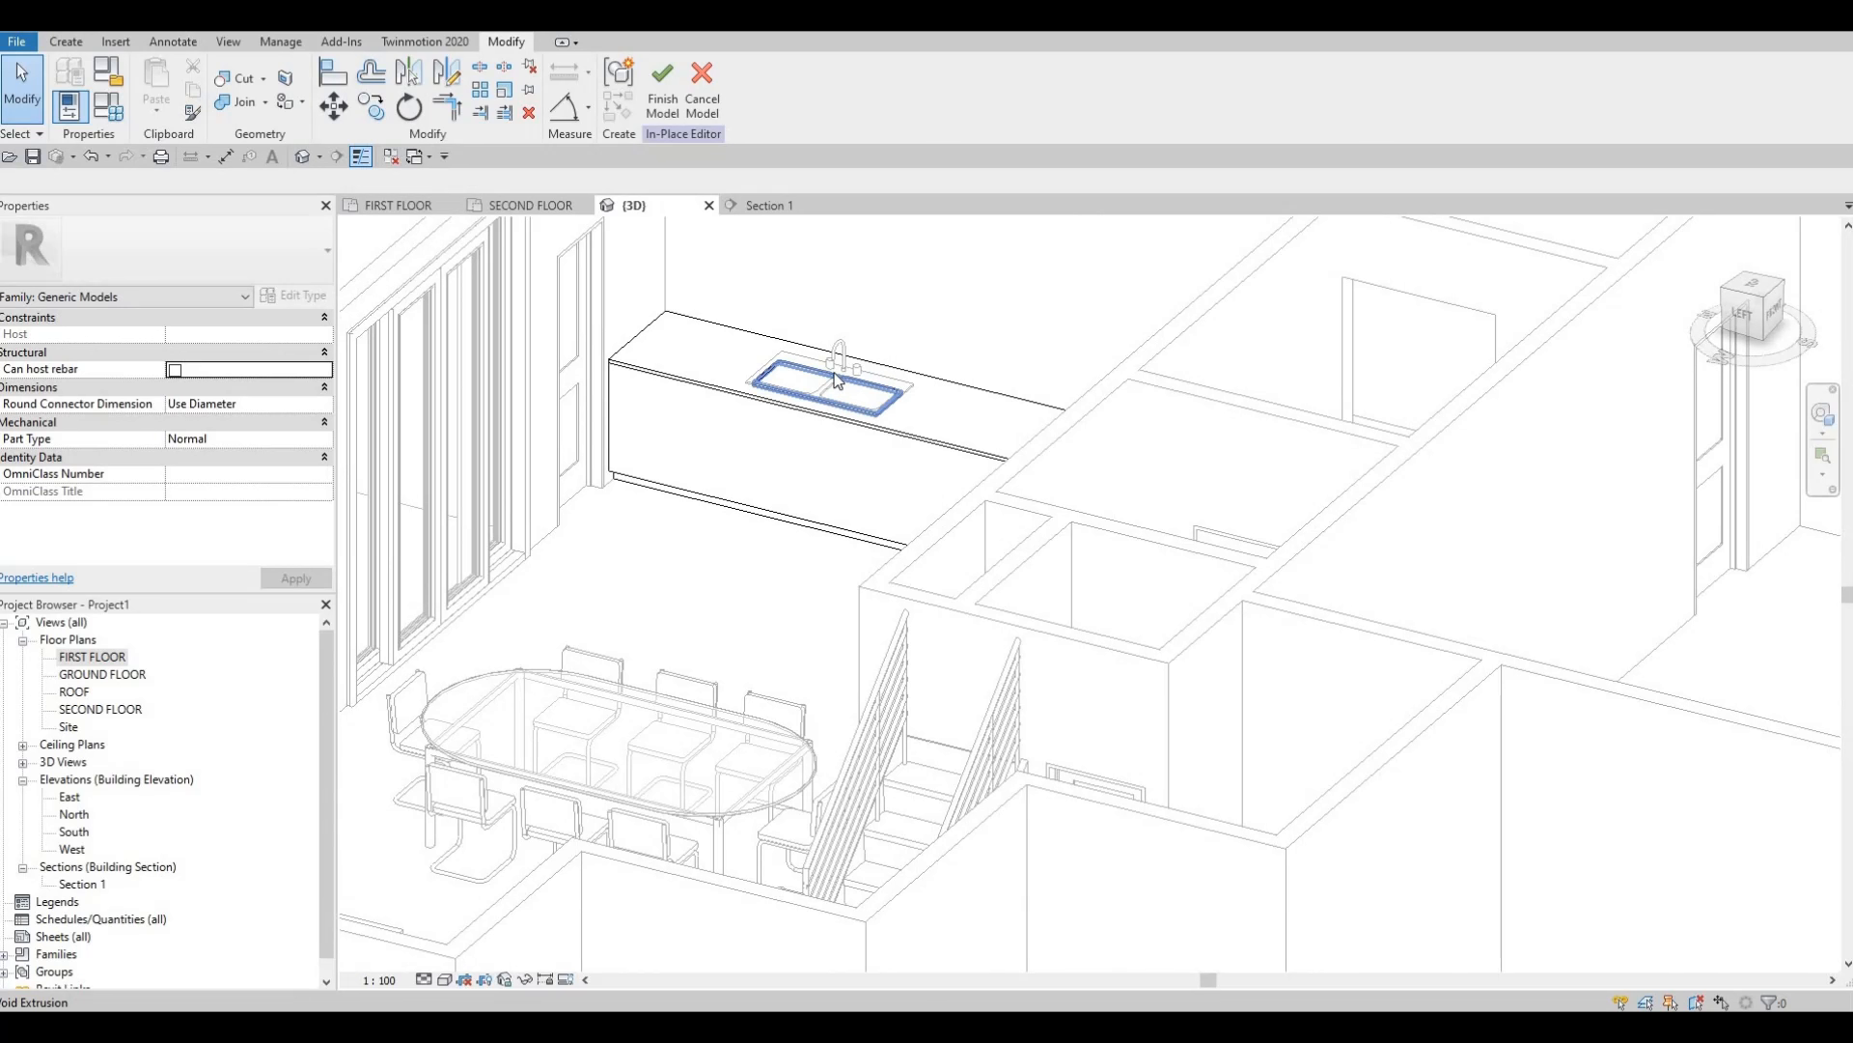
{"action": "left_click", "coordinate": [860, 390]}
{"action": "scroll", "coordinate": [801, 402], "scroll_direction": "up", "scroll_amount": 4}
{"action": "left_click_drag", "start_coordinate": [799, 404], "coordinate": [798, 345]}
{"action": "left_click_drag", "start_coordinate": [797, 471], "coordinate": [789, 525]}
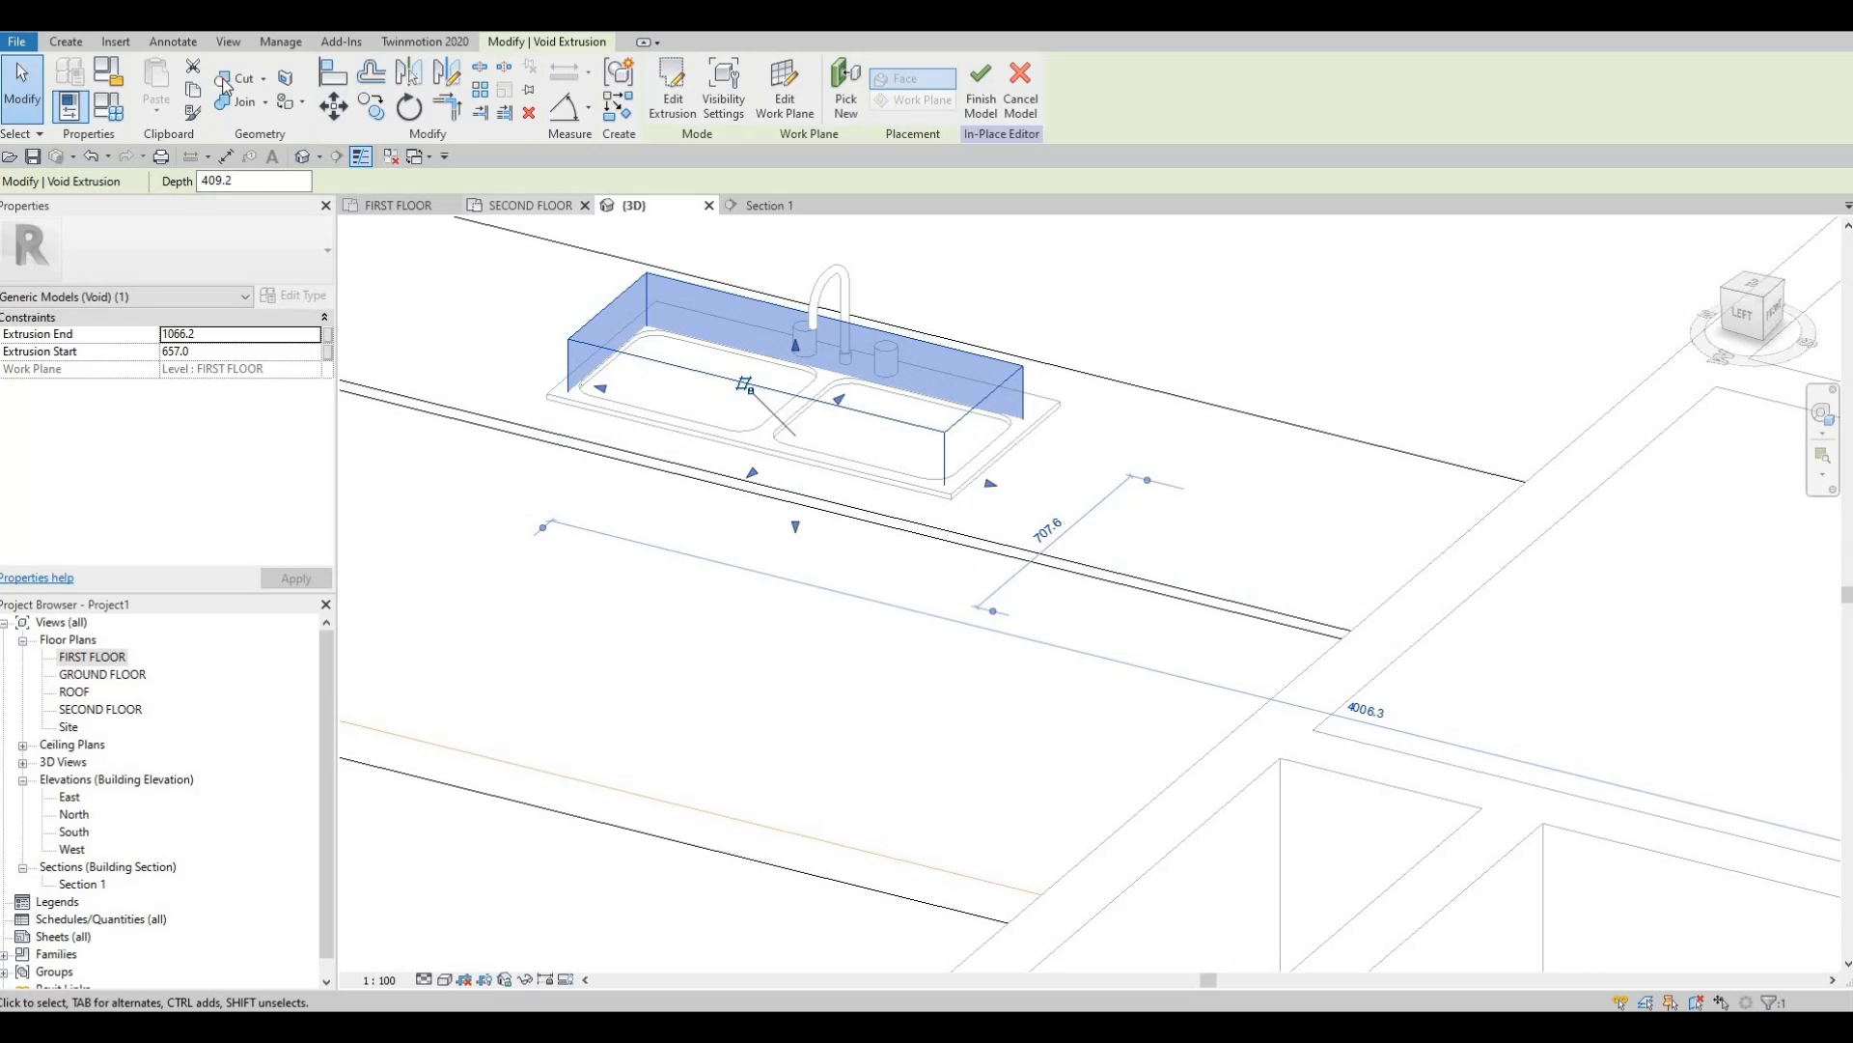
{"action": "left_click", "coordinate": [642, 654]}
Finish the in-place model and orbit around to inspect the recessed sink.
{"action": "middle_click_drag", "start_coordinate": [642, 653], "coordinate": [832, 305], "text": "shift"}
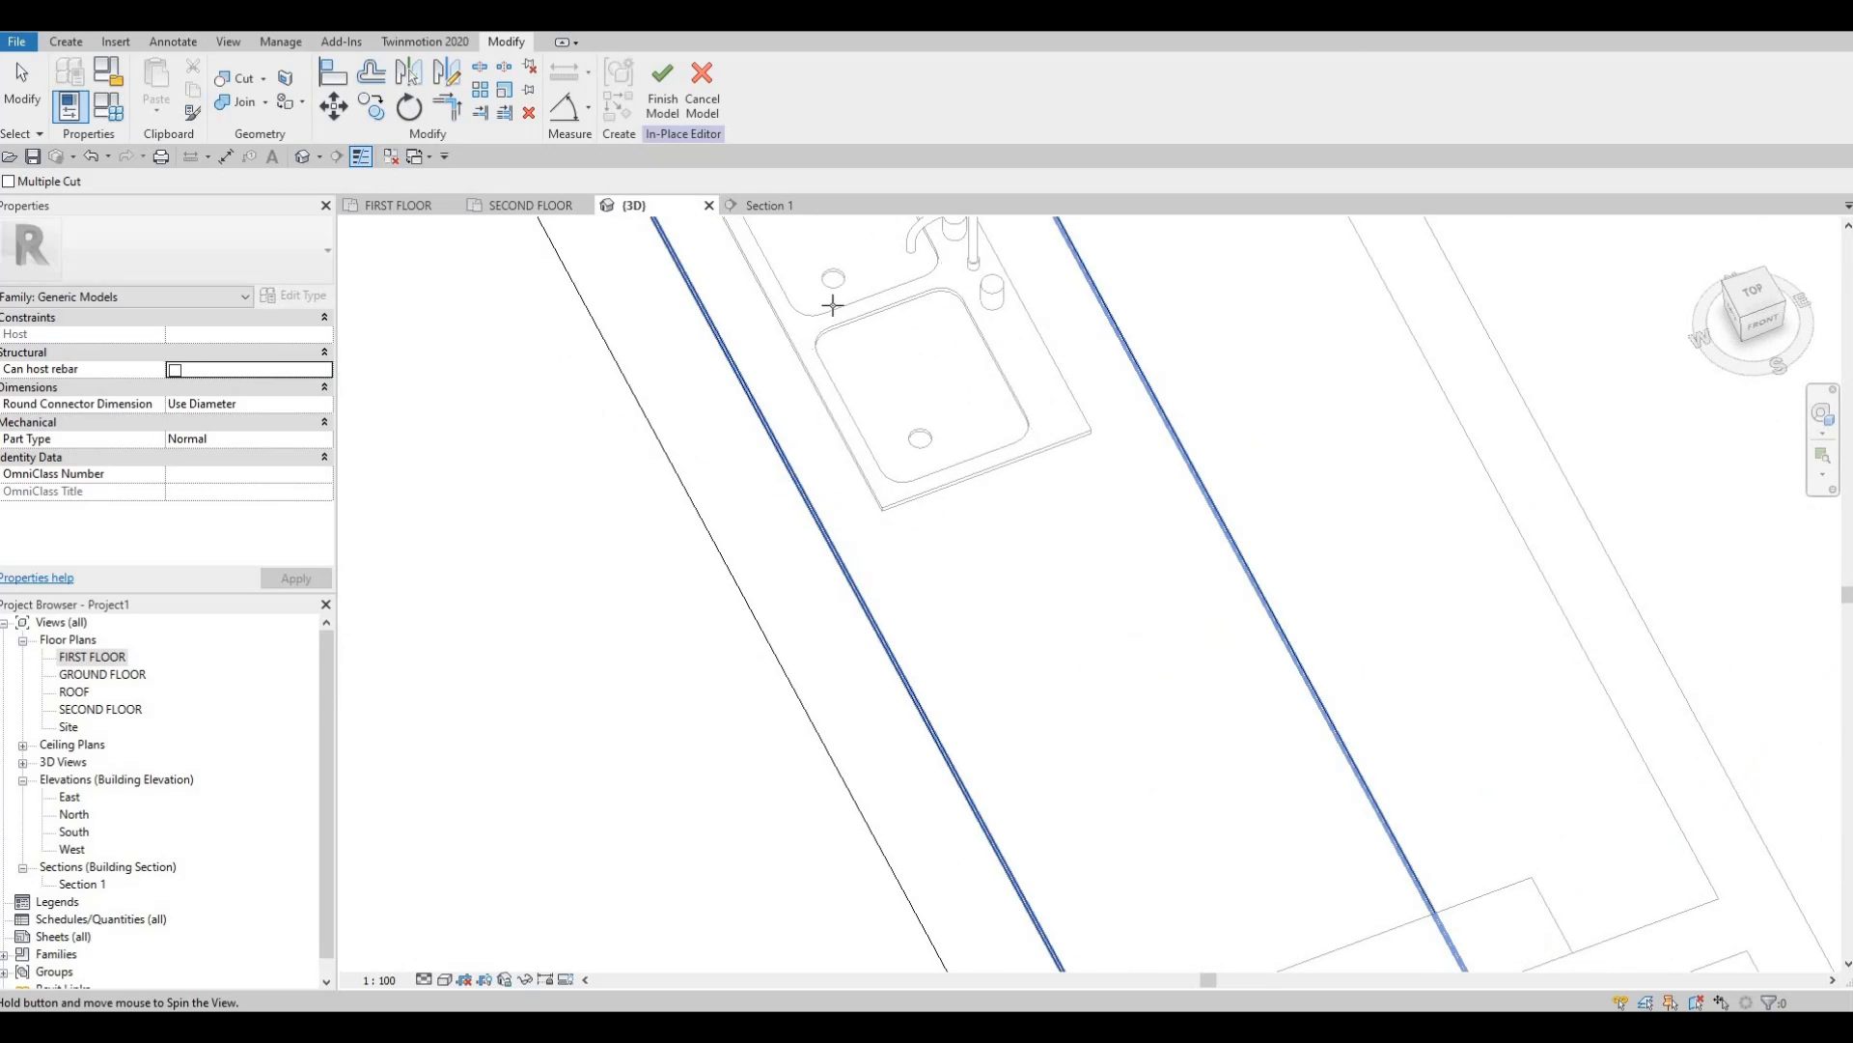
{"action": "left_click", "coordinate": [662, 103]}
{"action": "middle_click_drag", "start_coordinate": [1130, 496], "coordinate": [712, 441], "text": "shift"}
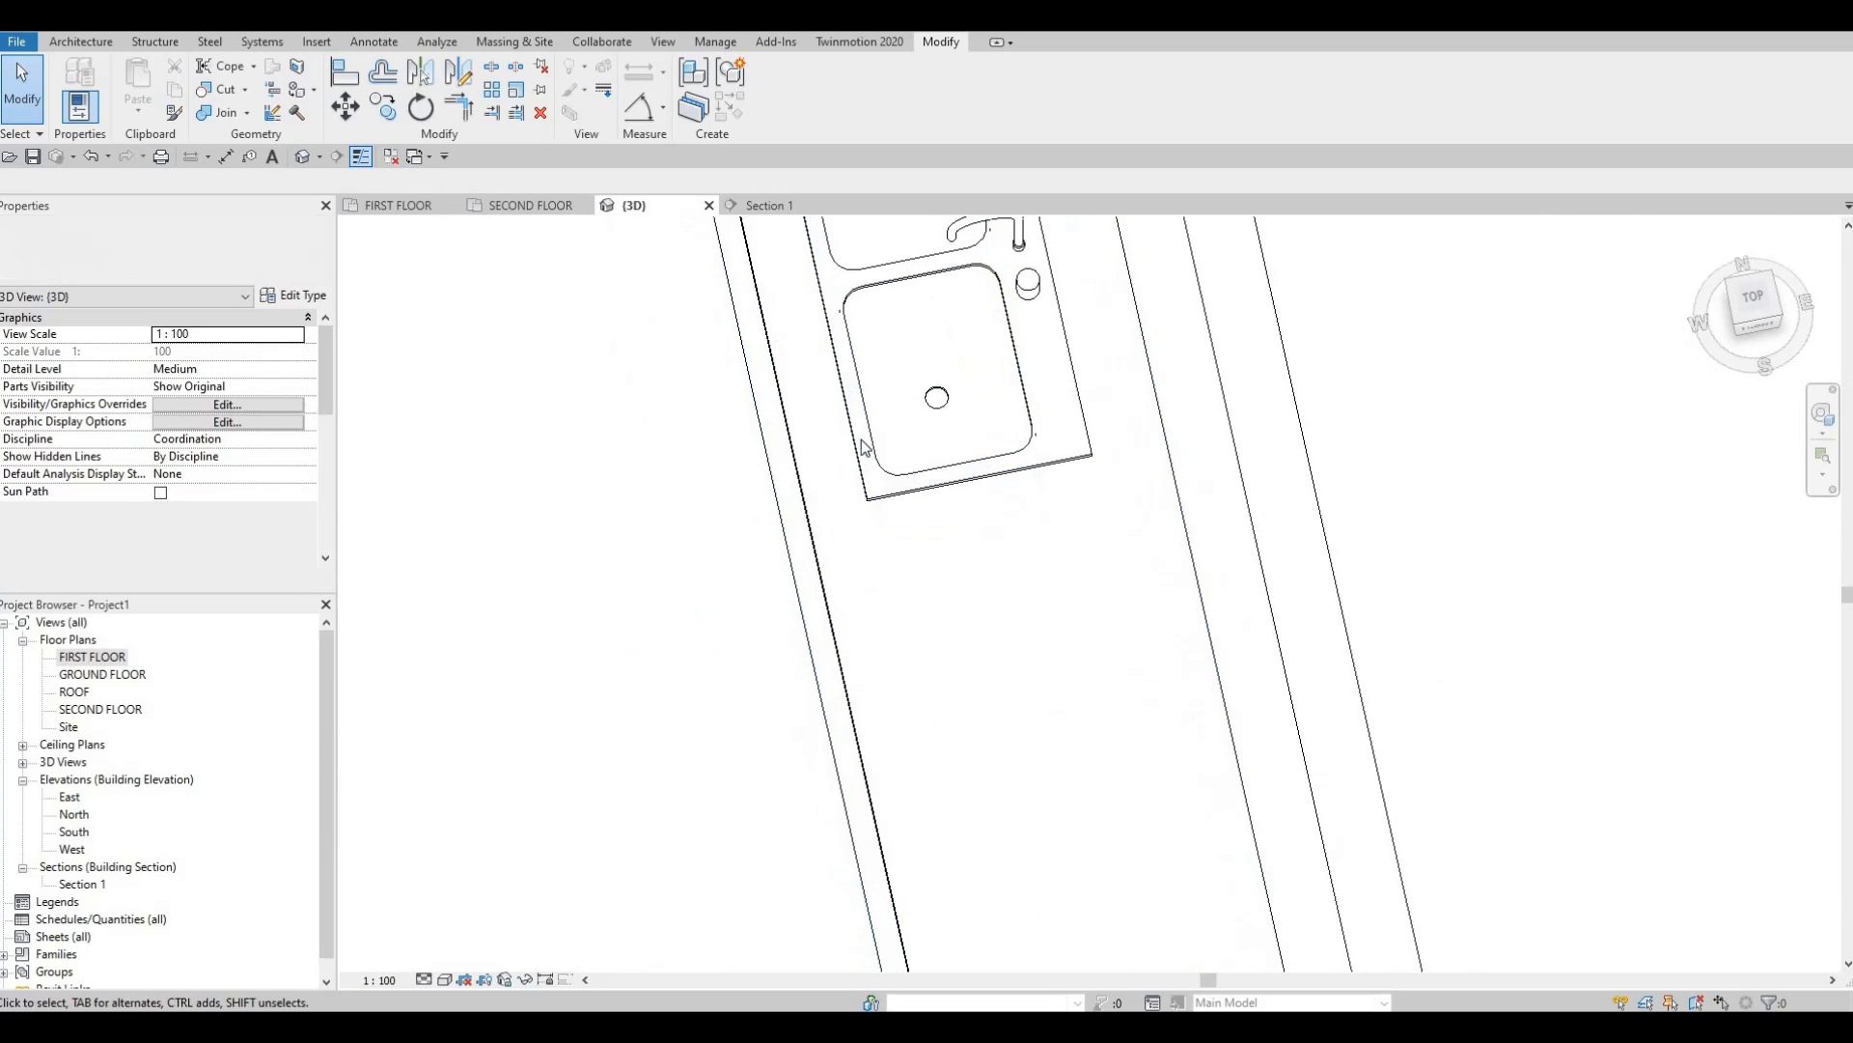
{"action": "middle_click_drag", "start_coordinate": [615, 382], "coordinate": [804, 293], "text": "shift"}
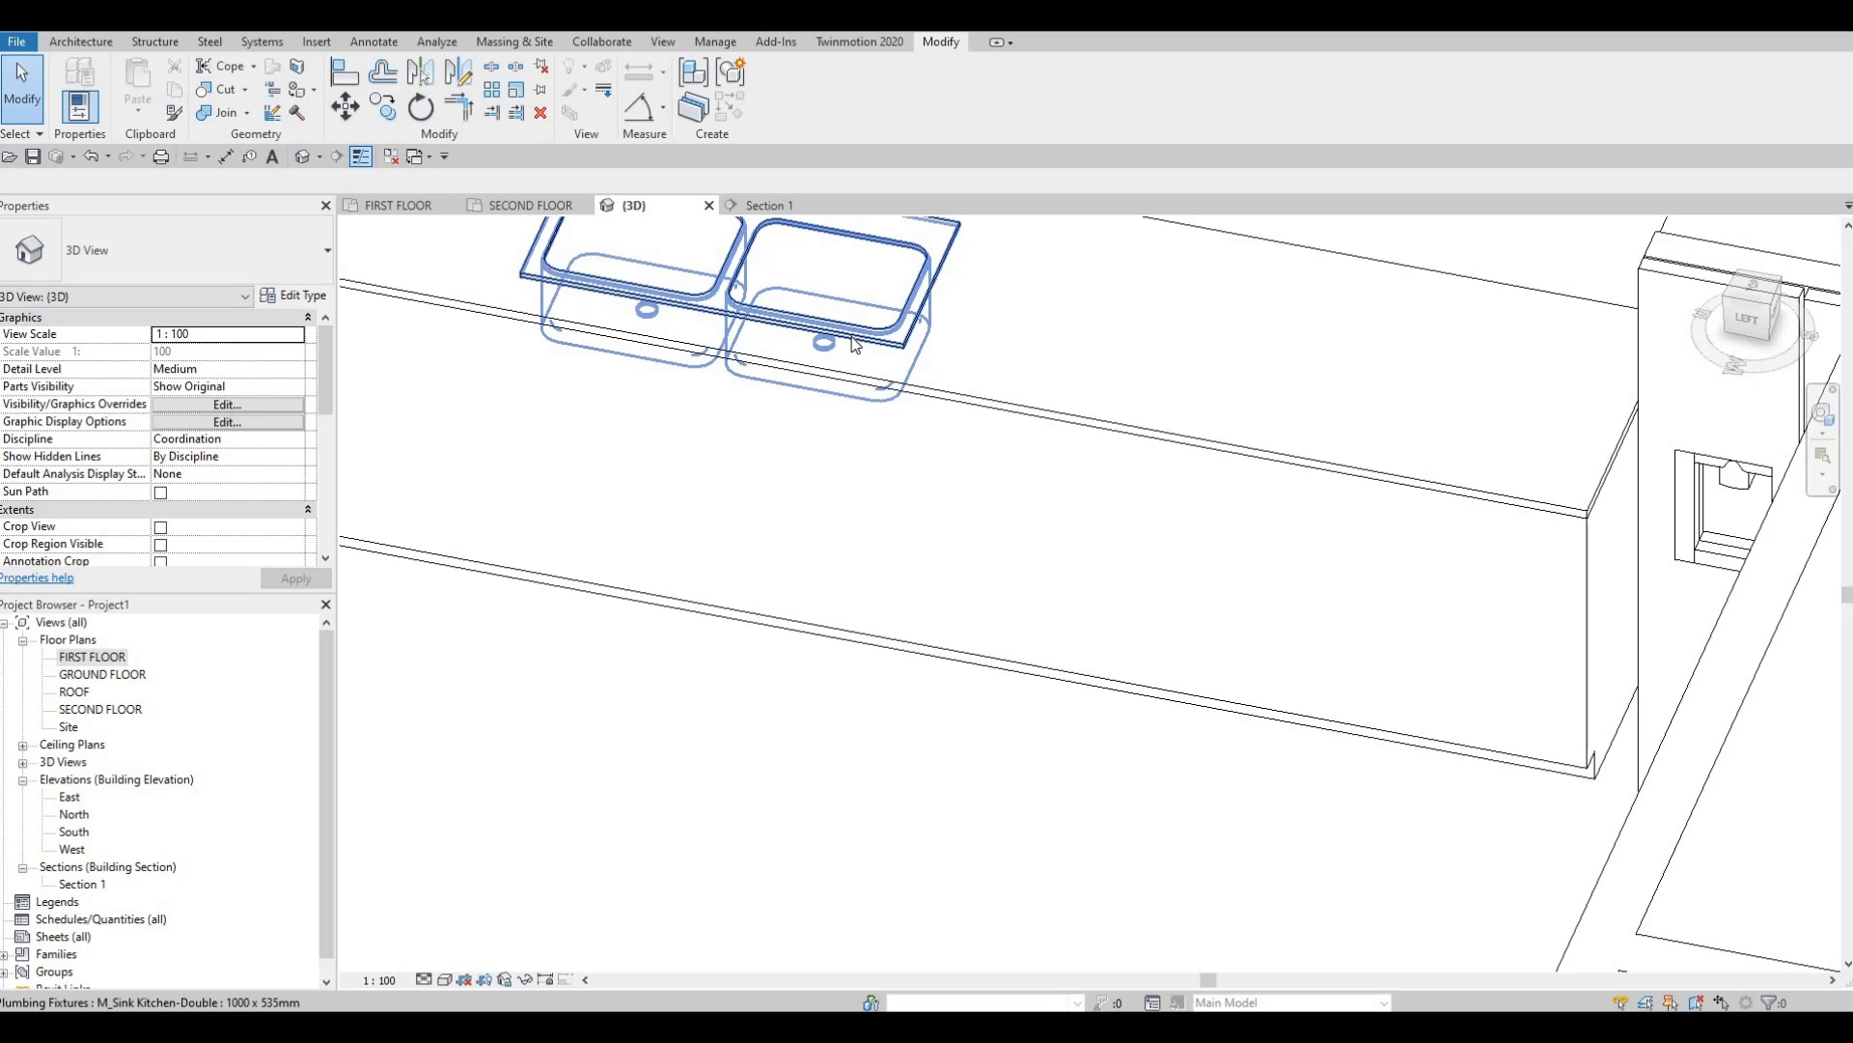
{"action": "middle_click_drag", "start_coordinate": [855, 406], "coordinate": [883, 526], "text": "shift"}
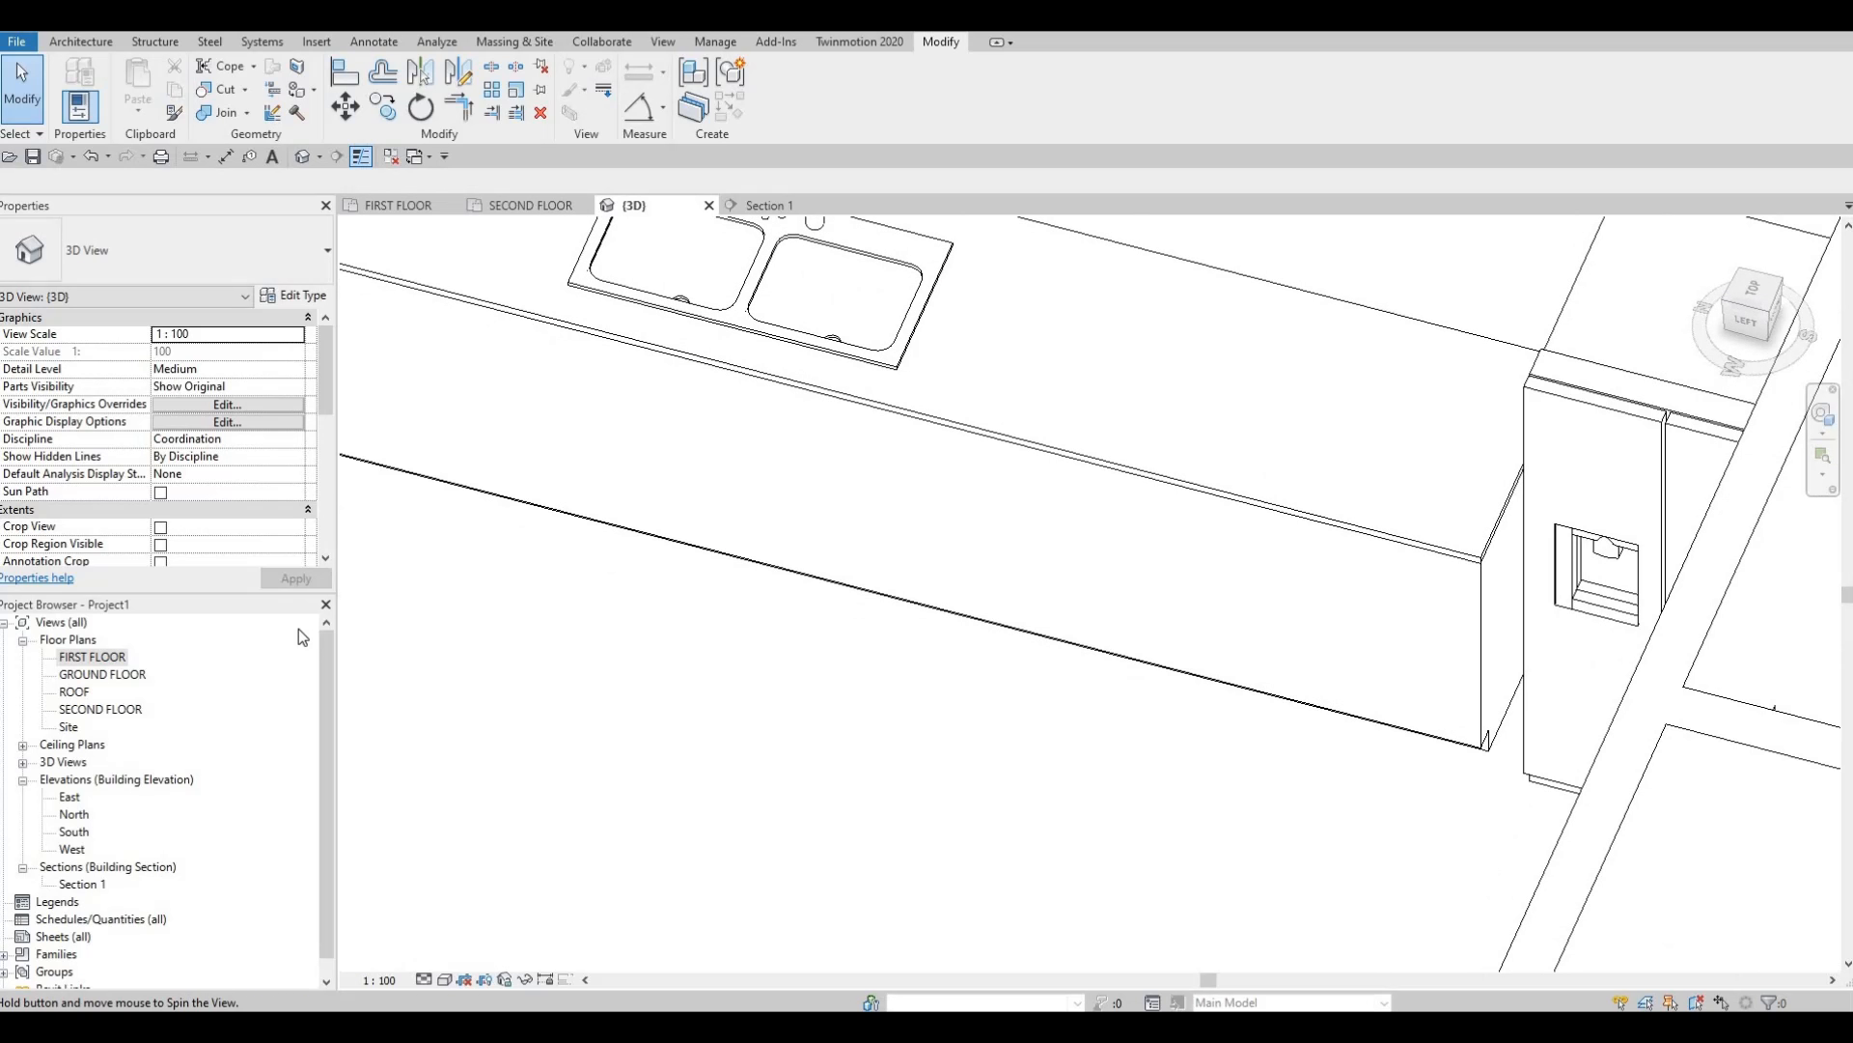
Return to the FIRST FLOOR plan, centred on the double sink.
{"action": "double_click", "coordinate": [90, 659]}
{"action": "scroll", "coordinate": [798, 720], "scroll_direction": "down", "scroll_amount": 1}
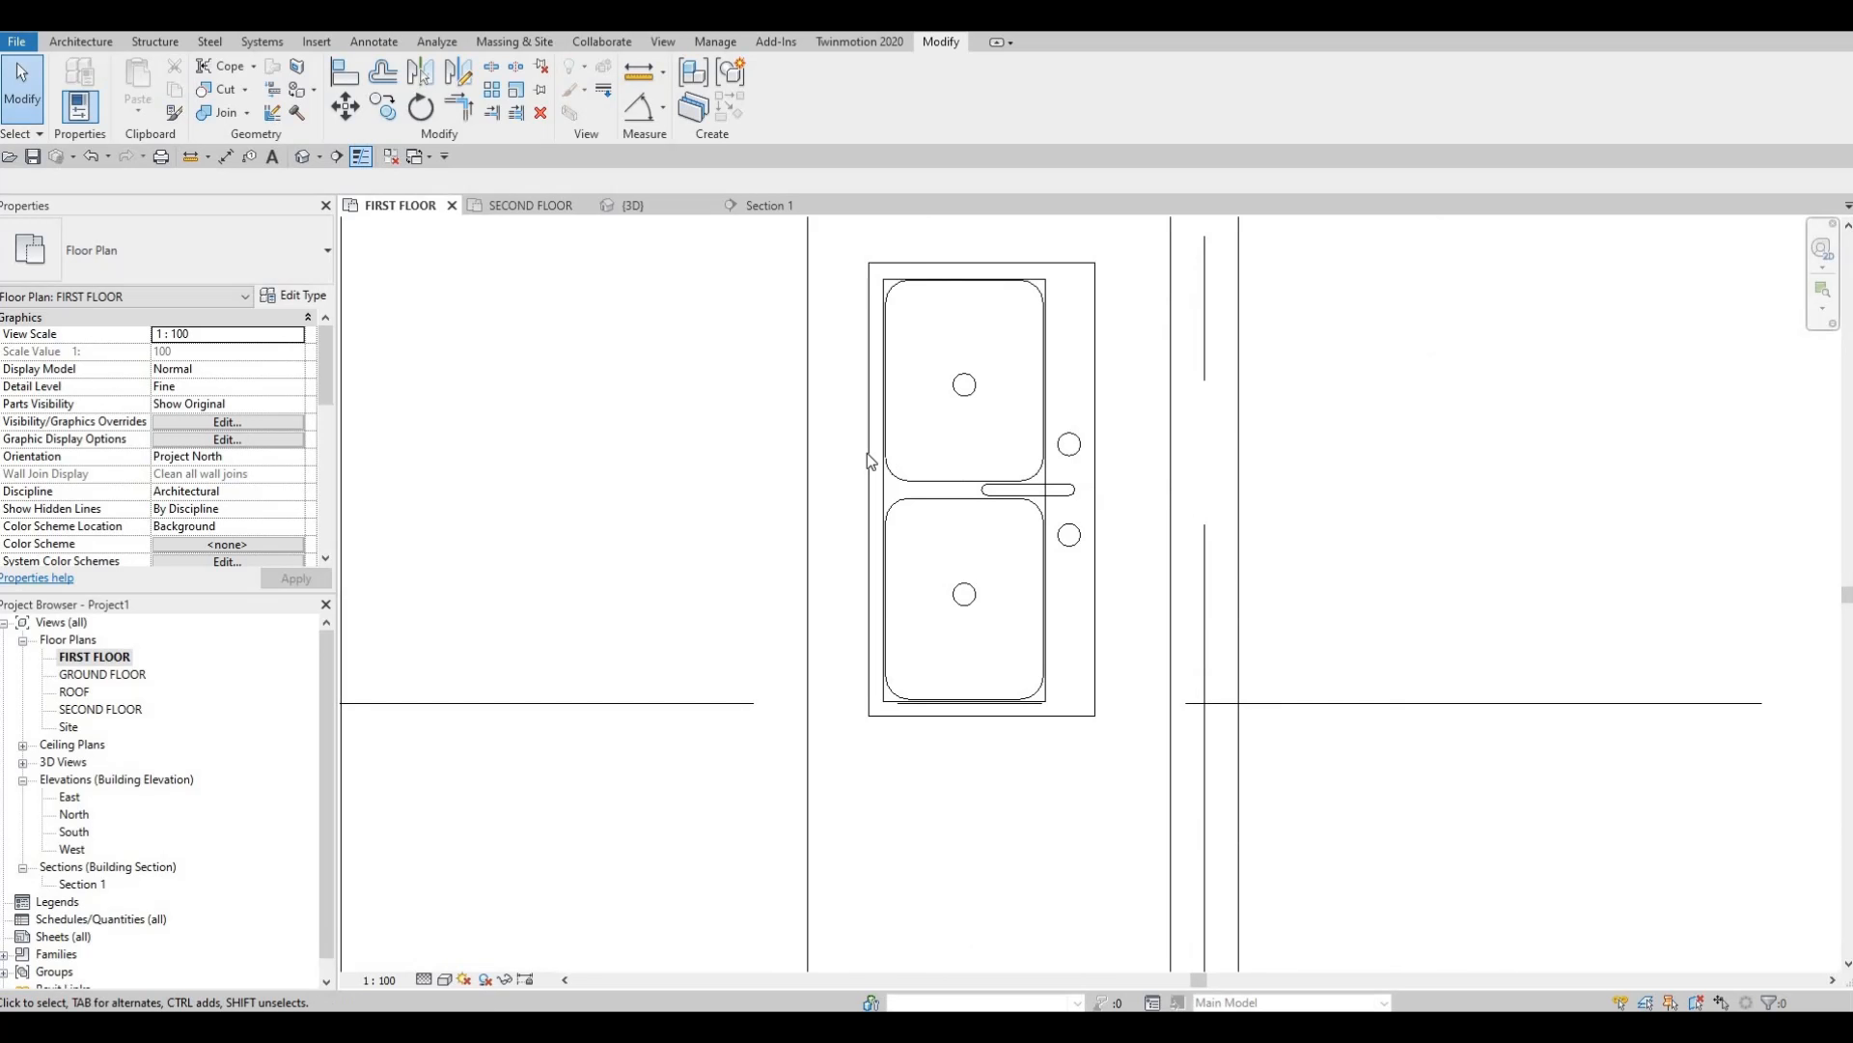
{"action": "middle_click_drag", "start_coordinate": [787, 454], "coordinate": [825, 211]}
Load the M_Cooktop-Gas.rfa family from the Mid-Range folder.
{"action": "scroll", "coordinate": [825, 213], "scroll_direction": "down", "scroll_amount": 1}
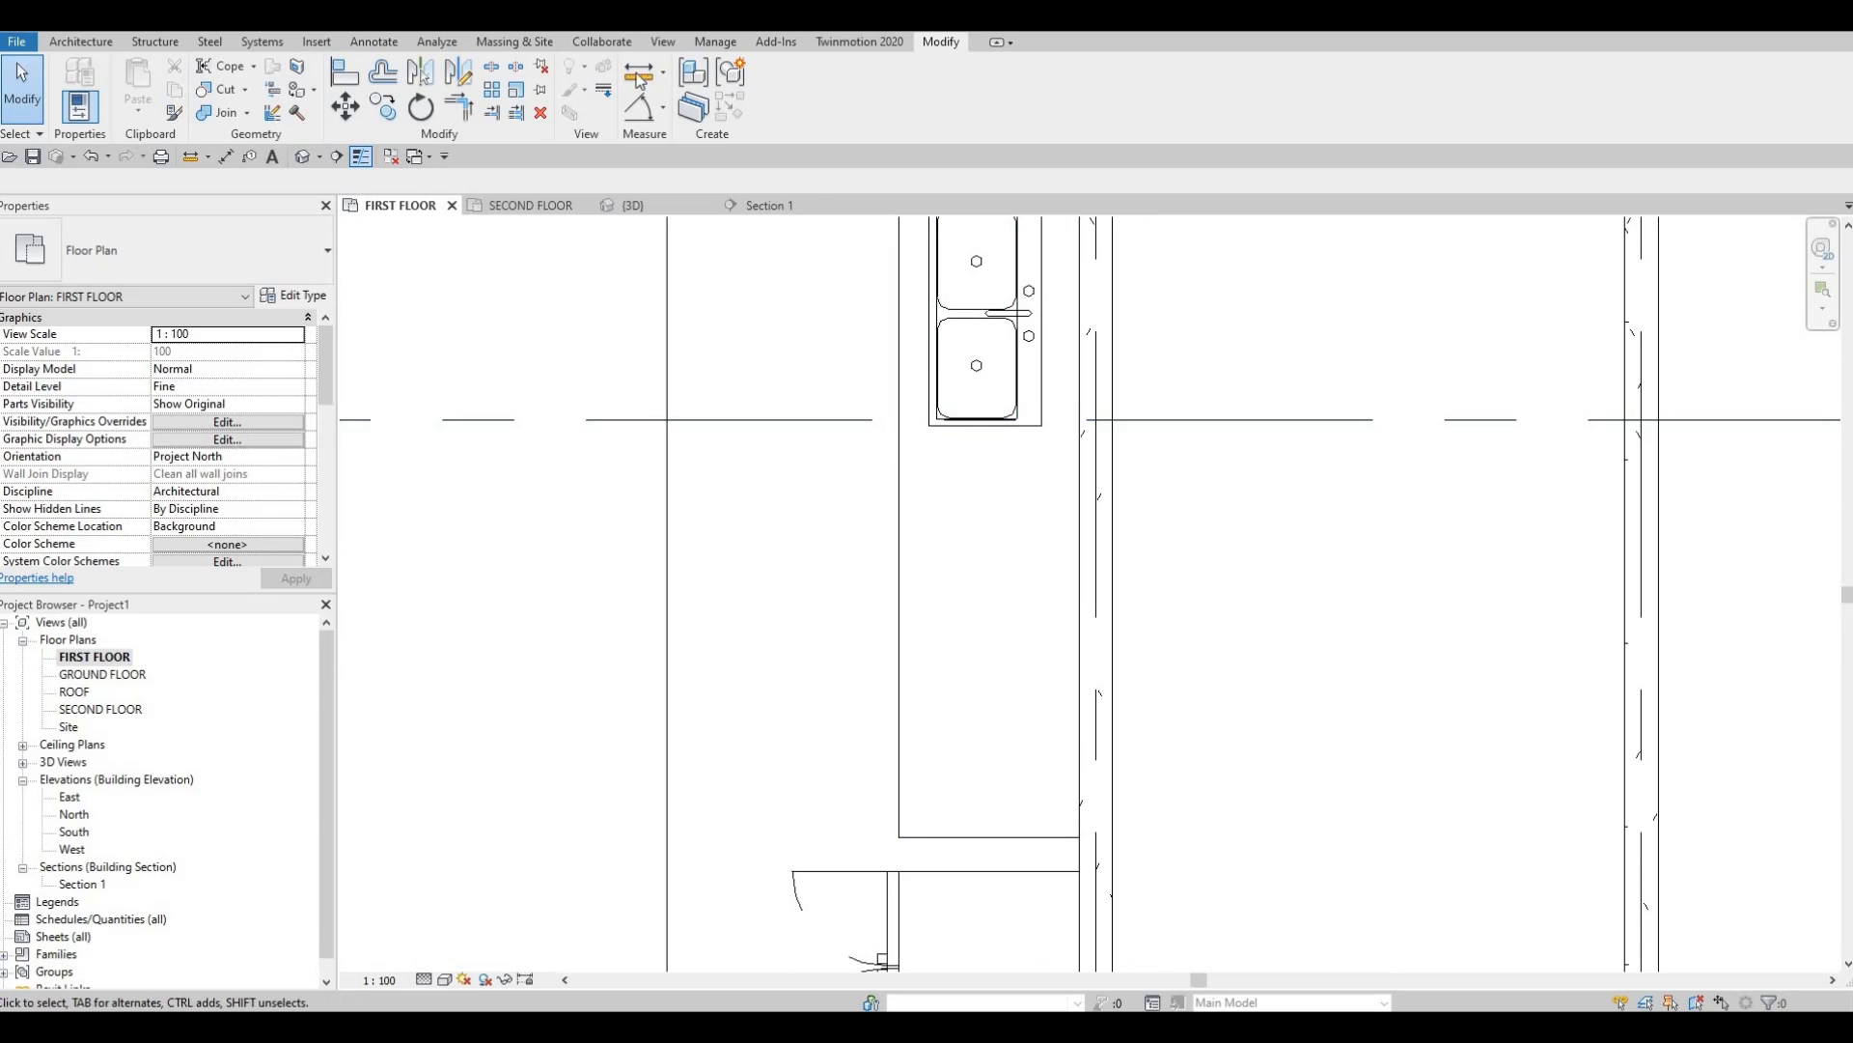
{"action": "left_click", "coordinate": [581, 43]}
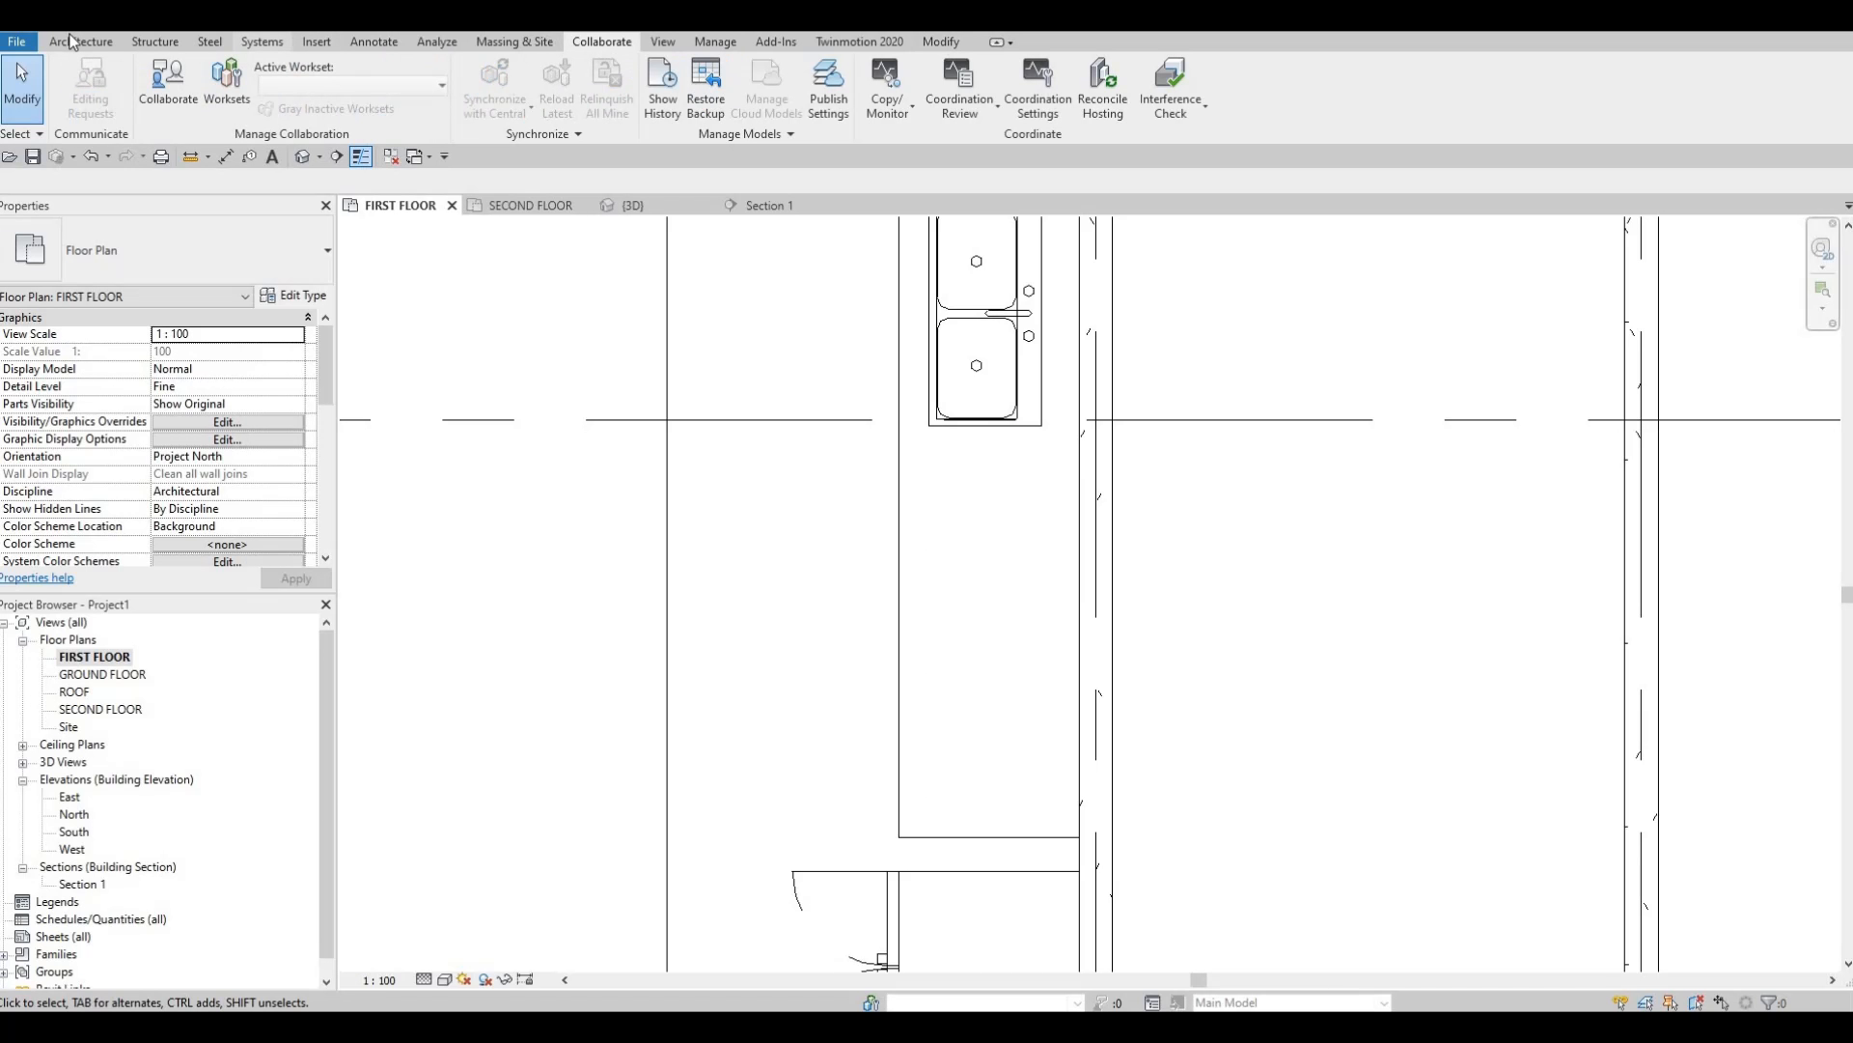
{"action": "left_click", "coordinate": [108, 39]}
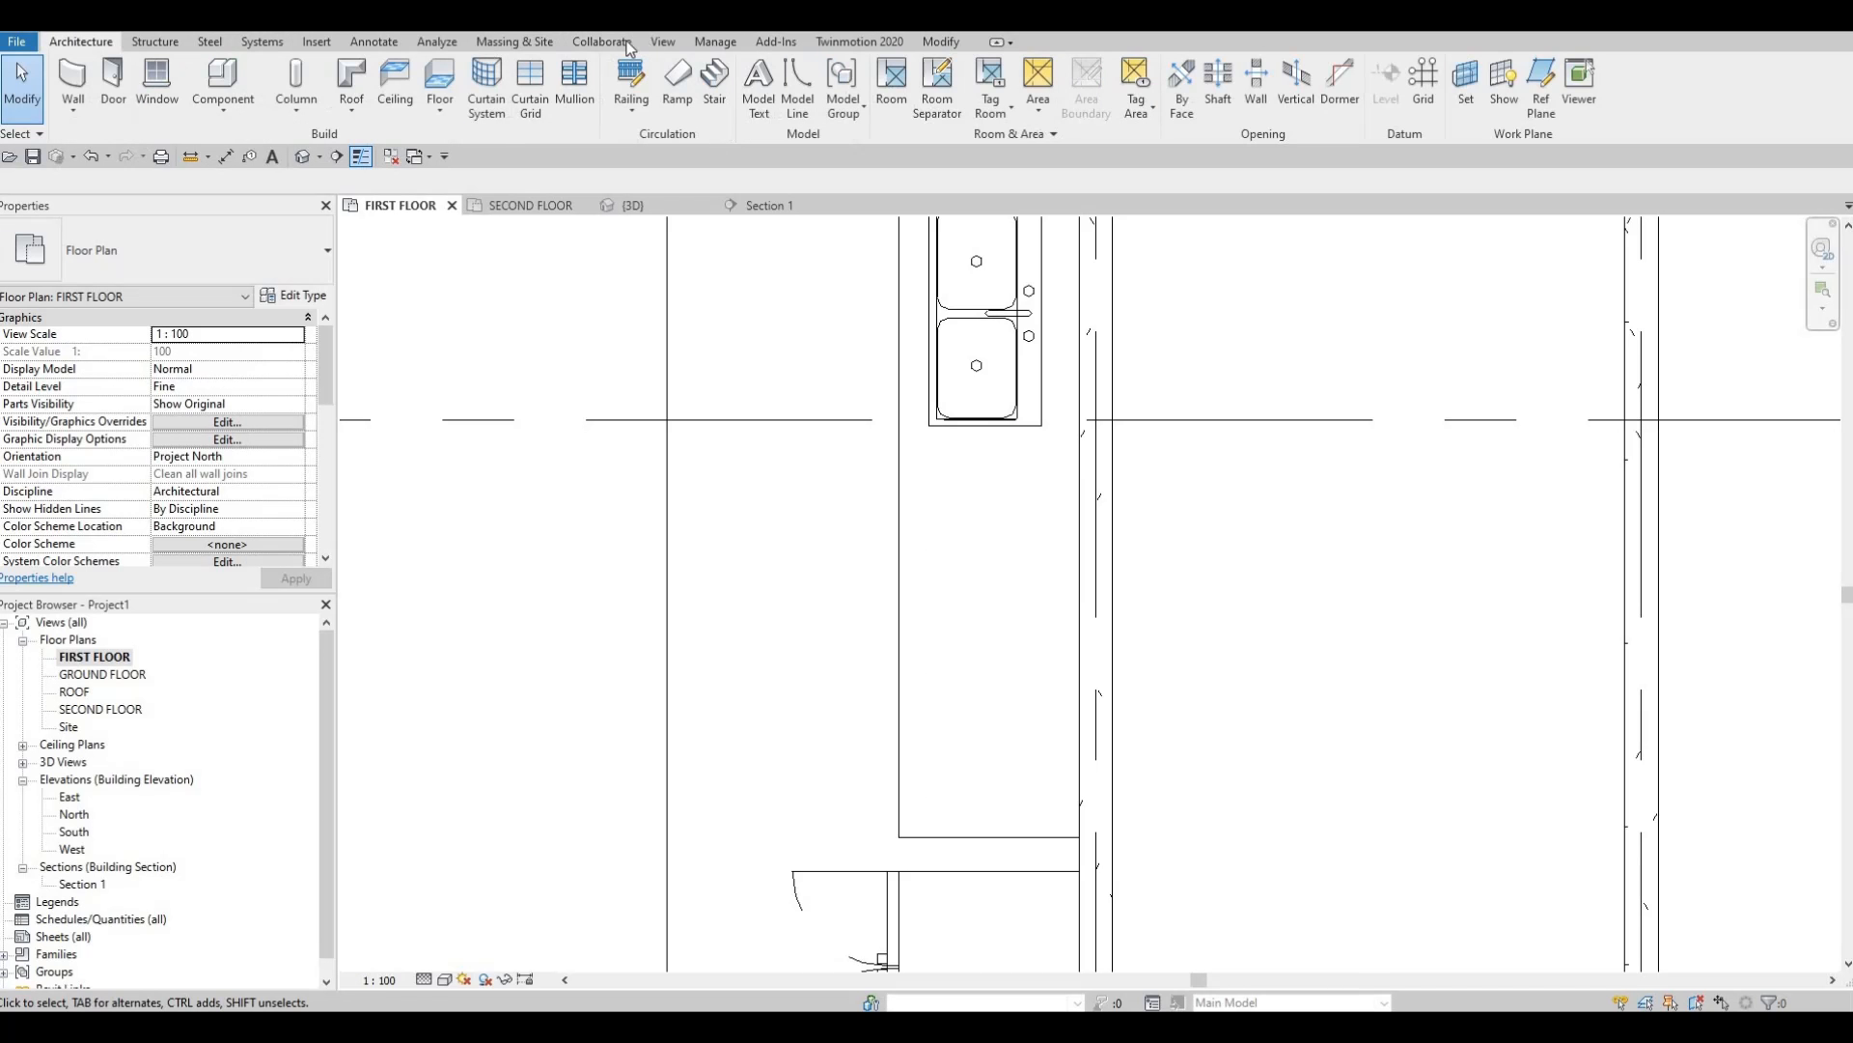
{"action": "left_click", "coordinate": [313, 41]}
{"action": "left_click", "coordinate": [809, 114]}
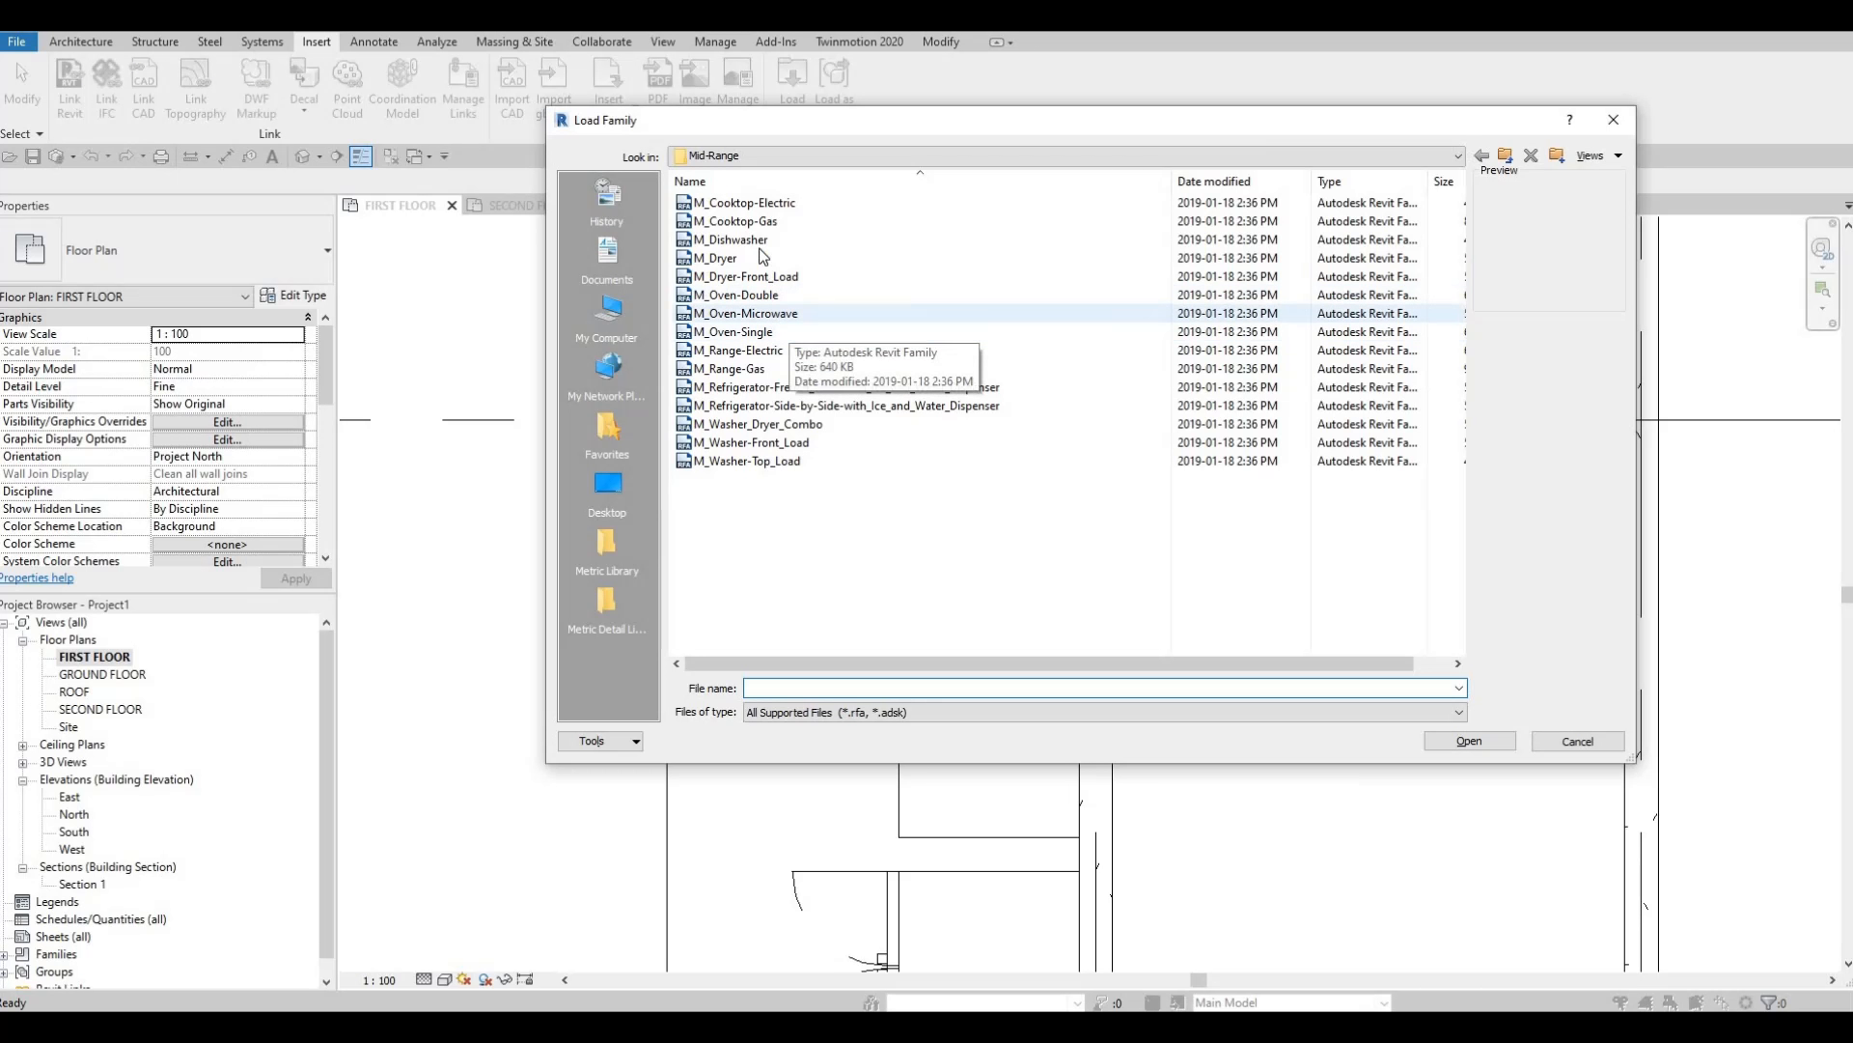
{"action": "left_click", "coordinate": [751, 204]}
{"action": "left_click", "coordinate": [751, 222]}
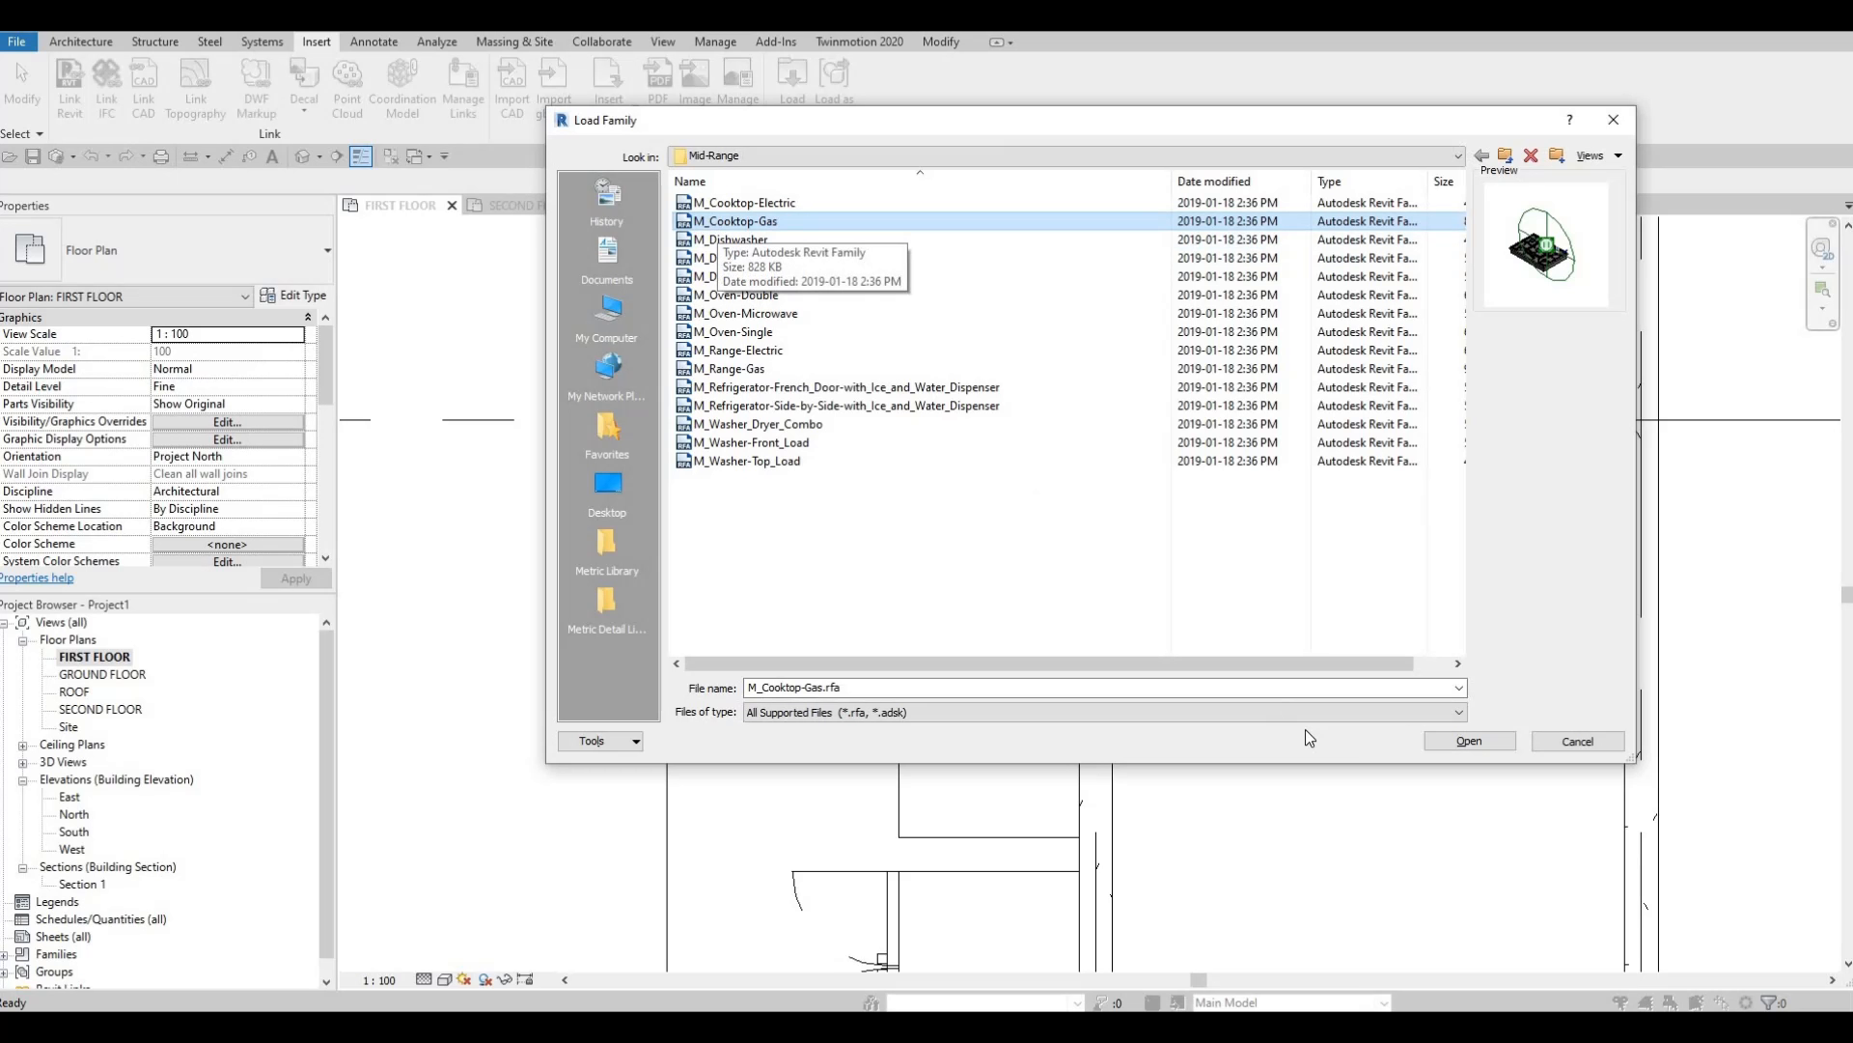
{"action": "key", "text": "Return"}
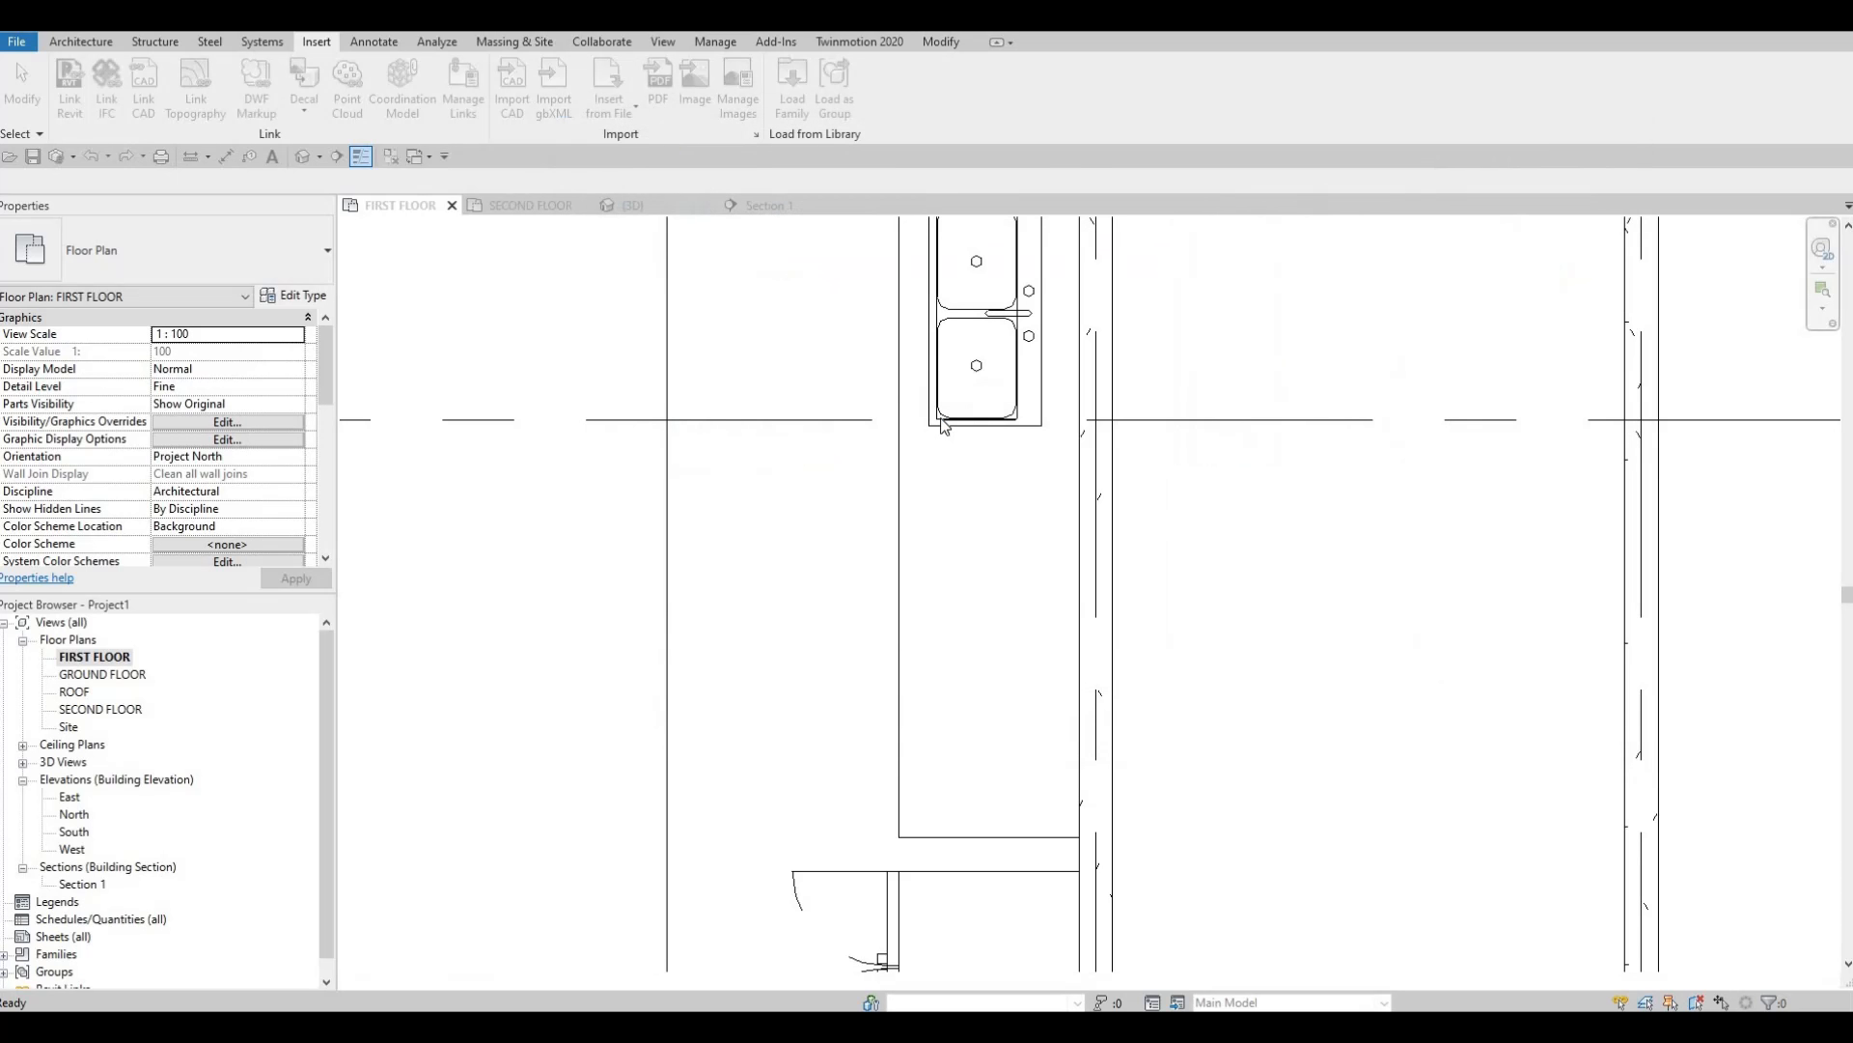
Start placing the gas cooktop with CM, pan around the kitchen, then cancel placement.
{"action": "left_click", "coordinate": [943, 425]}
{"action": "key", "text": "Escape"}
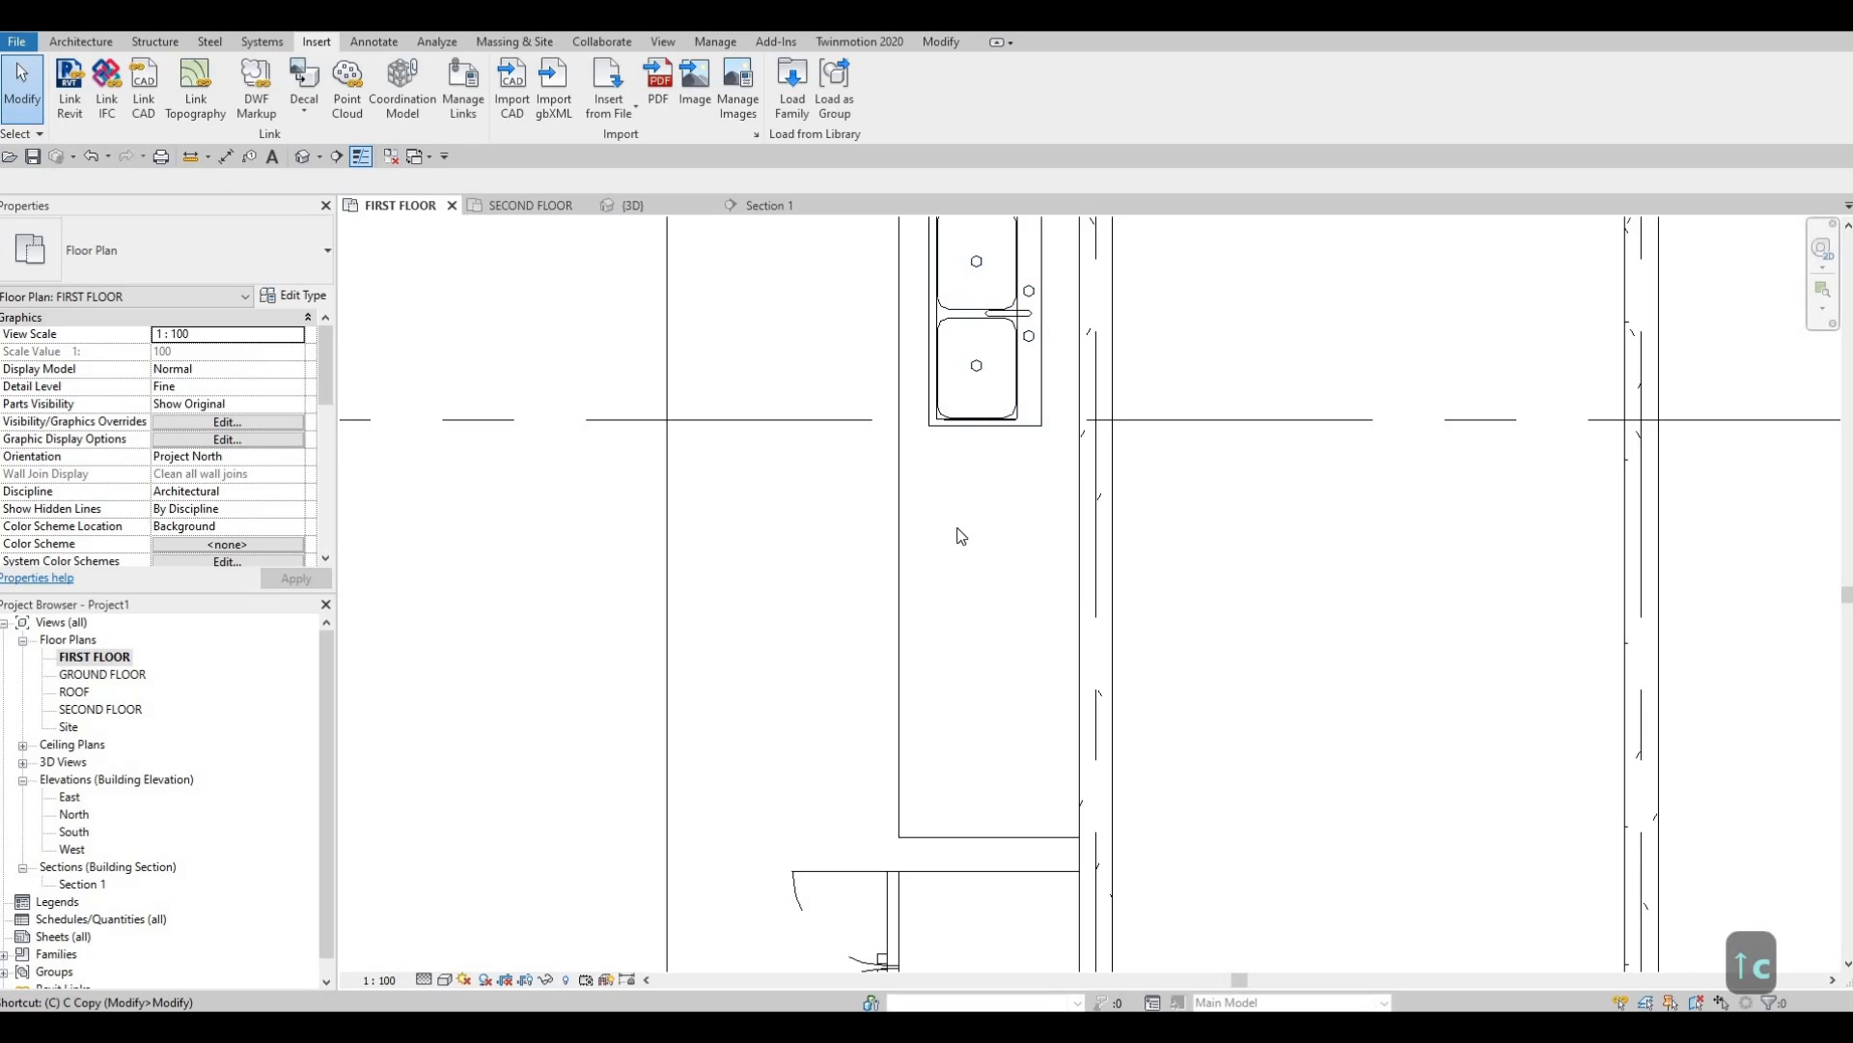
{"action": "key", "text": "c"}
{"action": "key", "text": "m"}
{"action": "scroll", "coordinate": [944, 502], "scroll_direction": "down", "scroll_amount": 1}
{"action": "middle_click_drag", "start_coordinate": [920, 486], "coordinate": [1182, 463]}
{"action": "scroll", "coordinate": [1183, 464], "scroll_direction": "down", "scroll_amount": 1}
{"action": "scroll", "coordinate": [984, 583], "scroll_direction": "down", "scroll_amount": 2}
{"action": "middle_click_drag", "start_coordinate": [965, 580], "coordinate": [983, 467]}
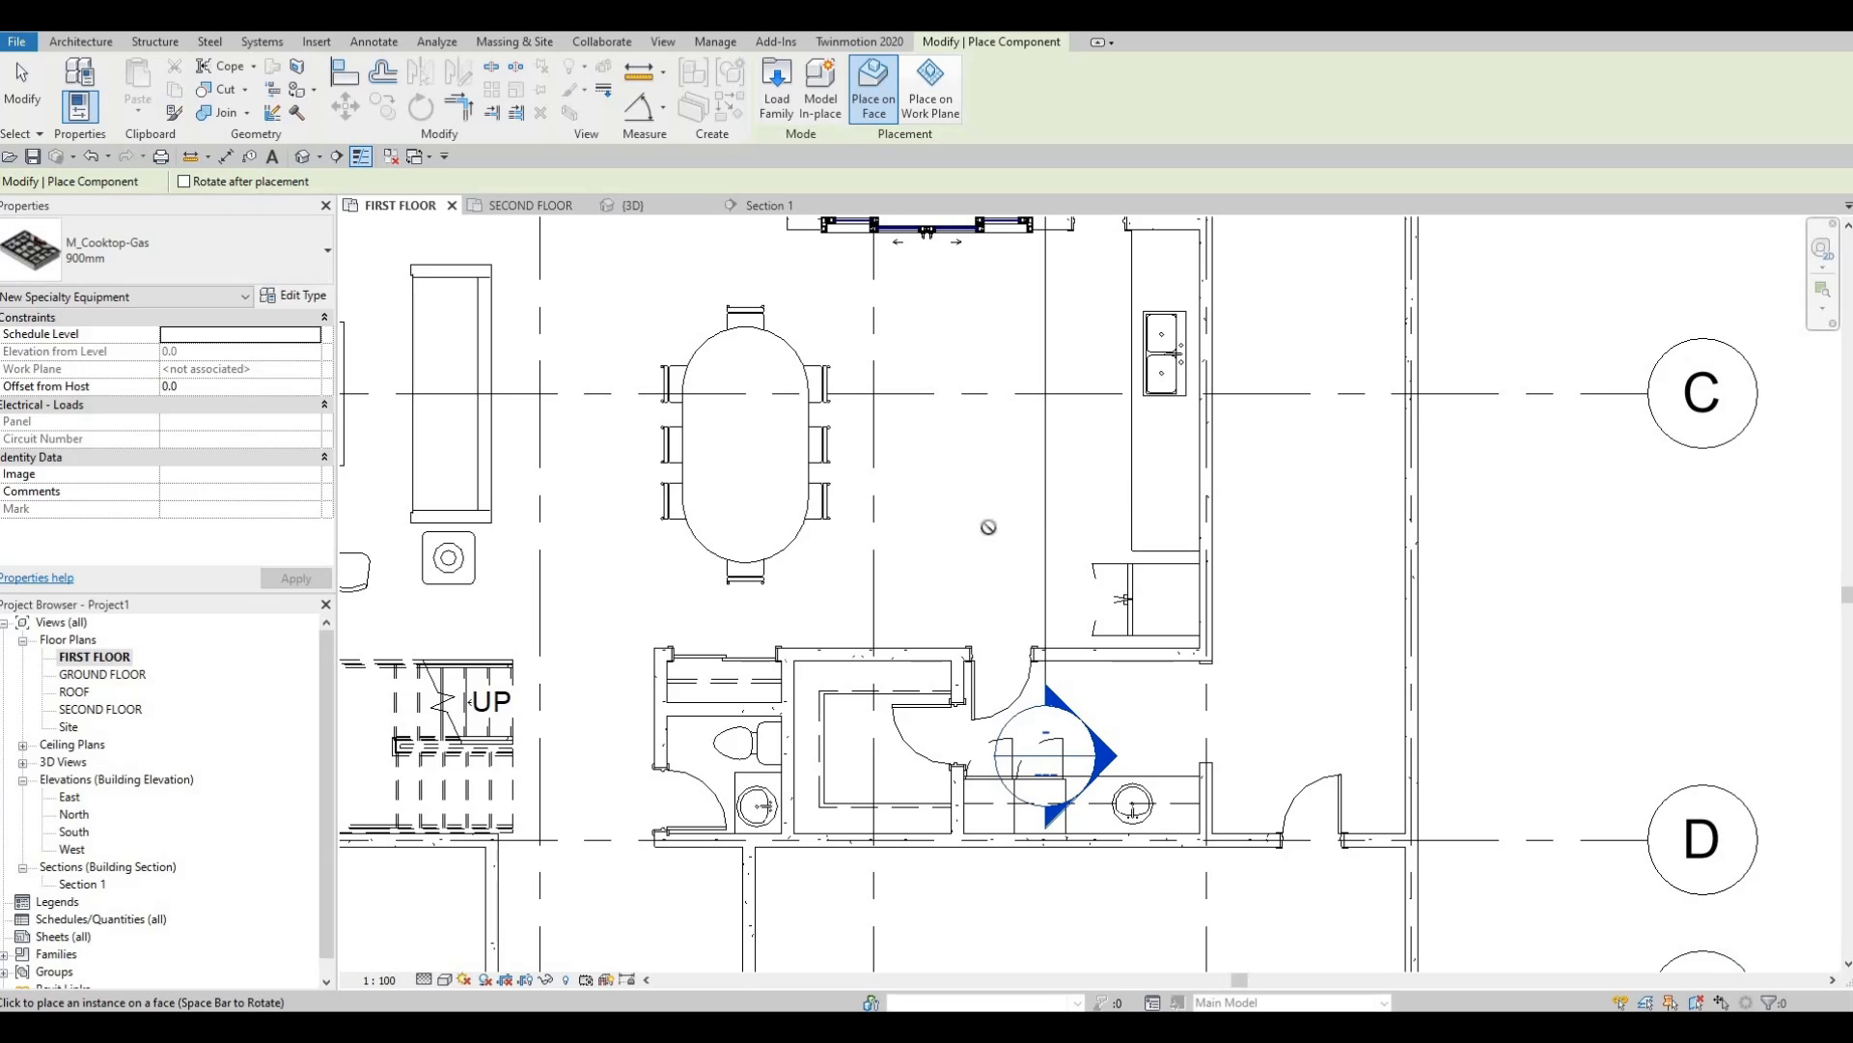
{"action": "key", "text": "Escape"}
{"action": "key", "text": "Escape"}
{"action": "key", "text": "Escape"}
Select the kitchen double sink, deselect it, and re-centre the kitchen in the plan.
{"action": "left_click", "coordinate": [1154, 403]}
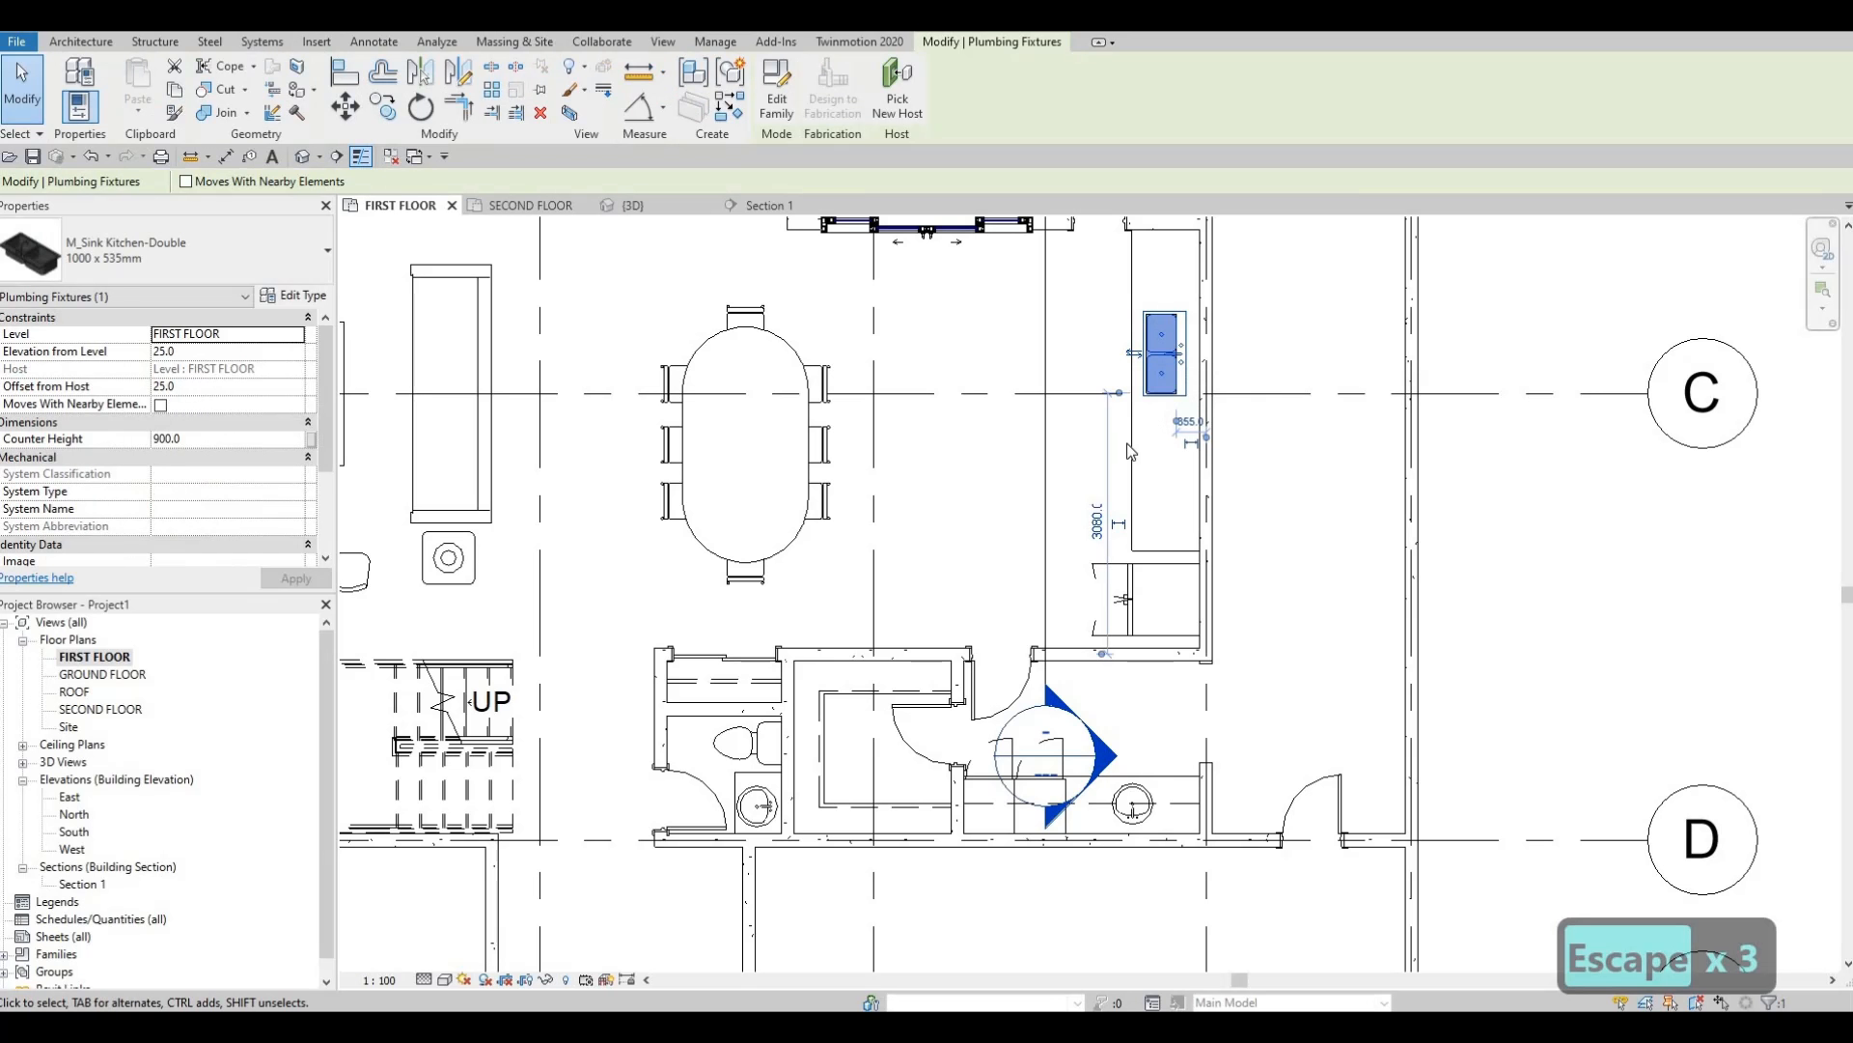
{"action": "middle_click_drag", "start_coordinate": [1125, 604], "coordinate": [1127, 684]}
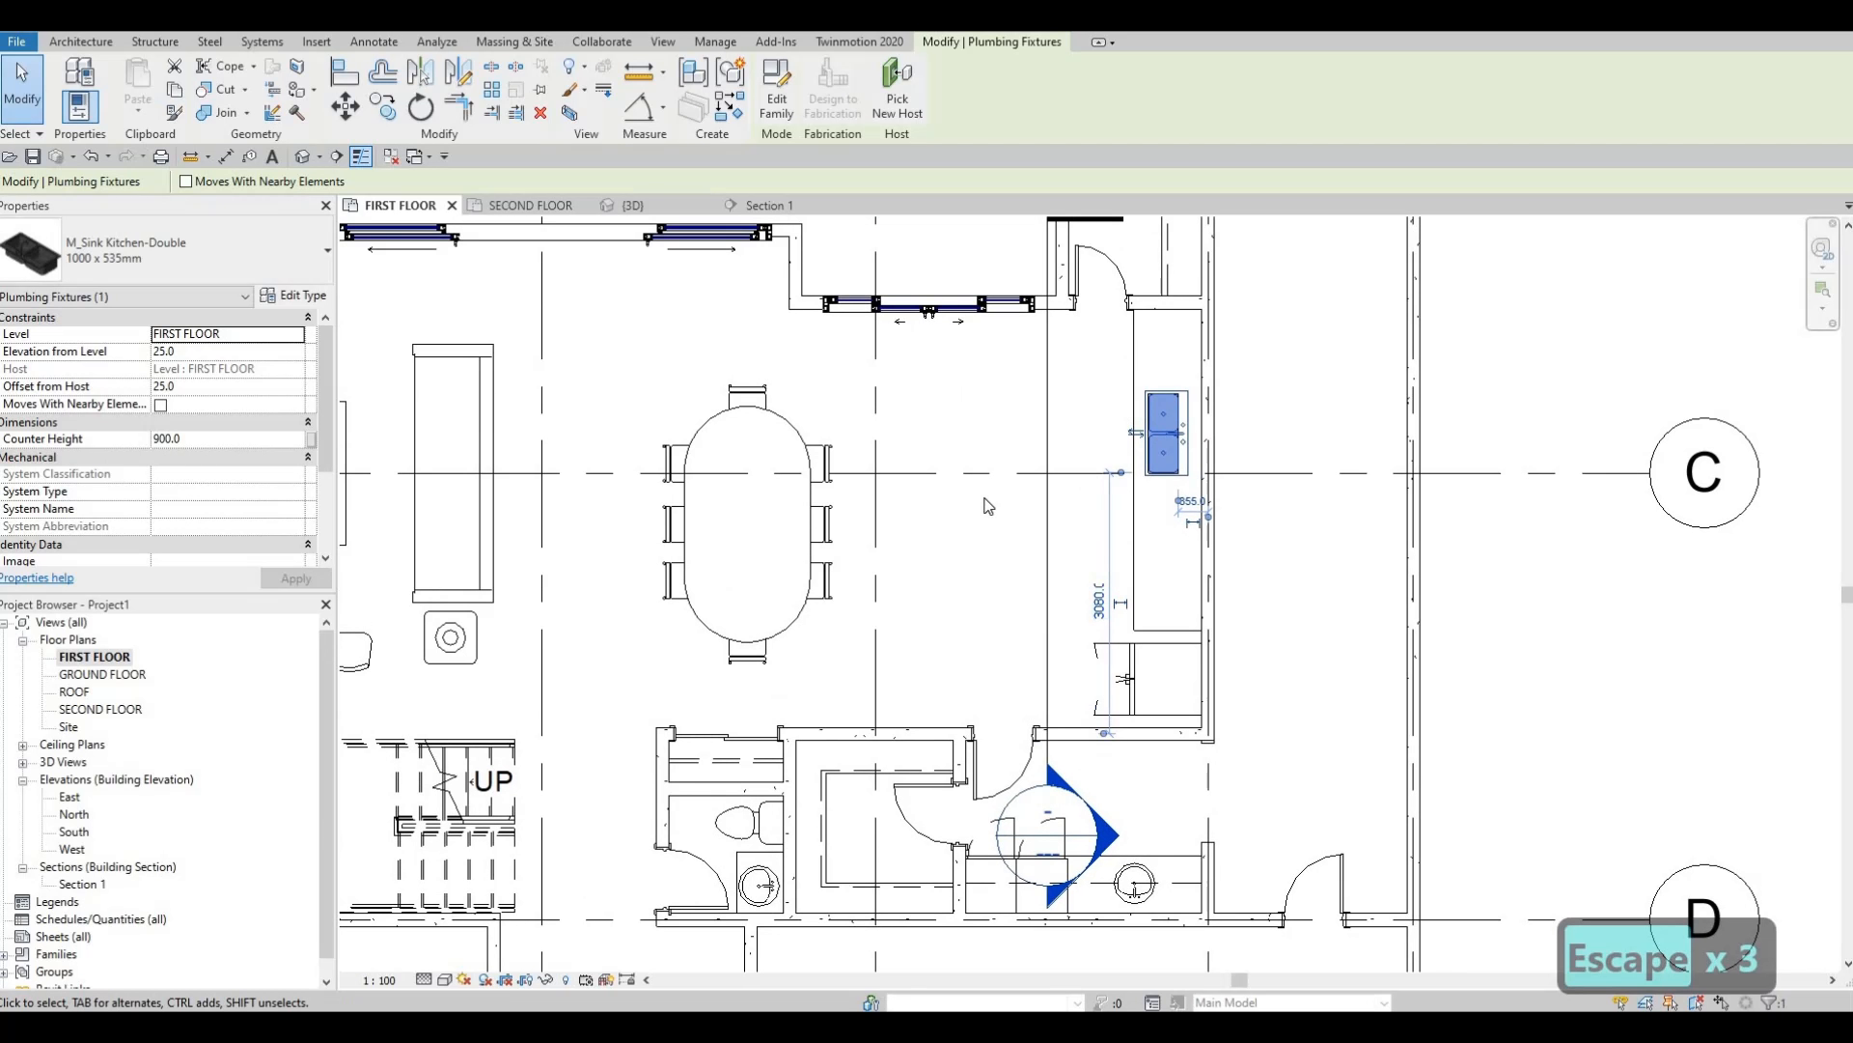
{"action": "key", "text": "Escape"}
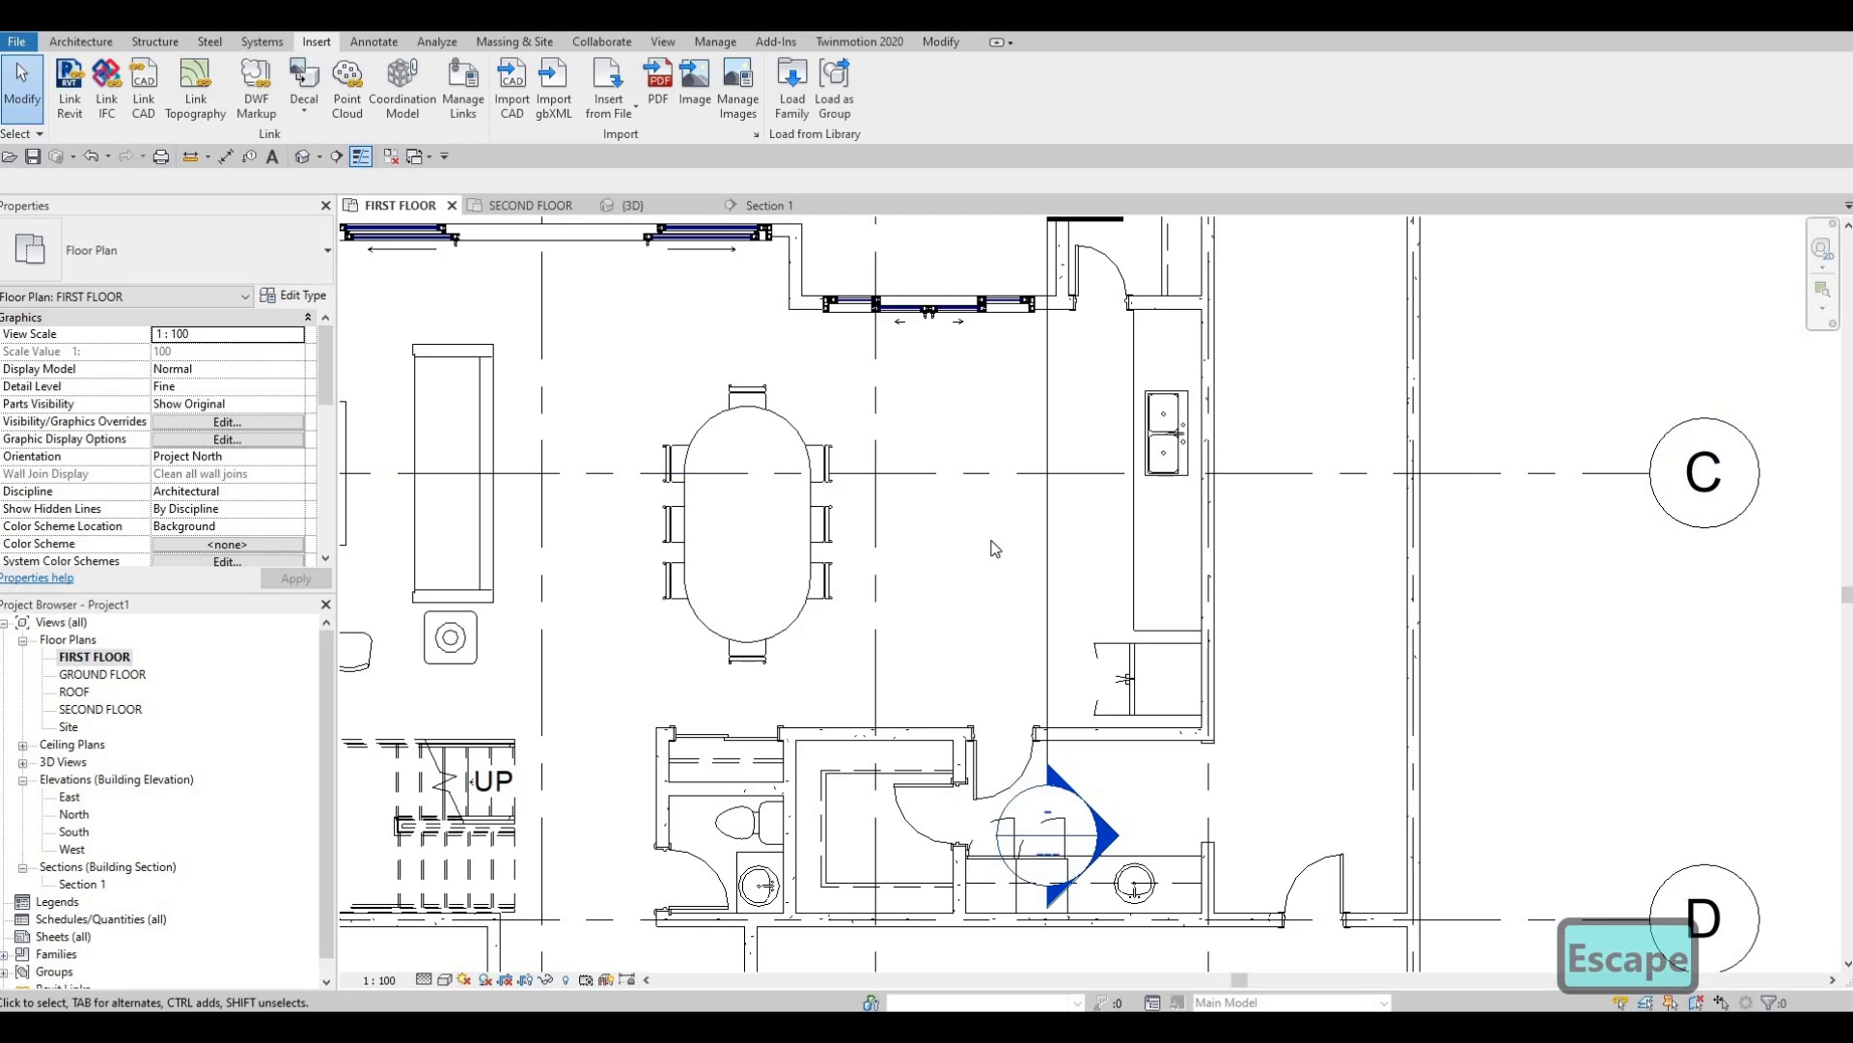
{"action": "middle_click_drag", "start_coordinate": [1017, 450], "coordinate": [1057, 401]}
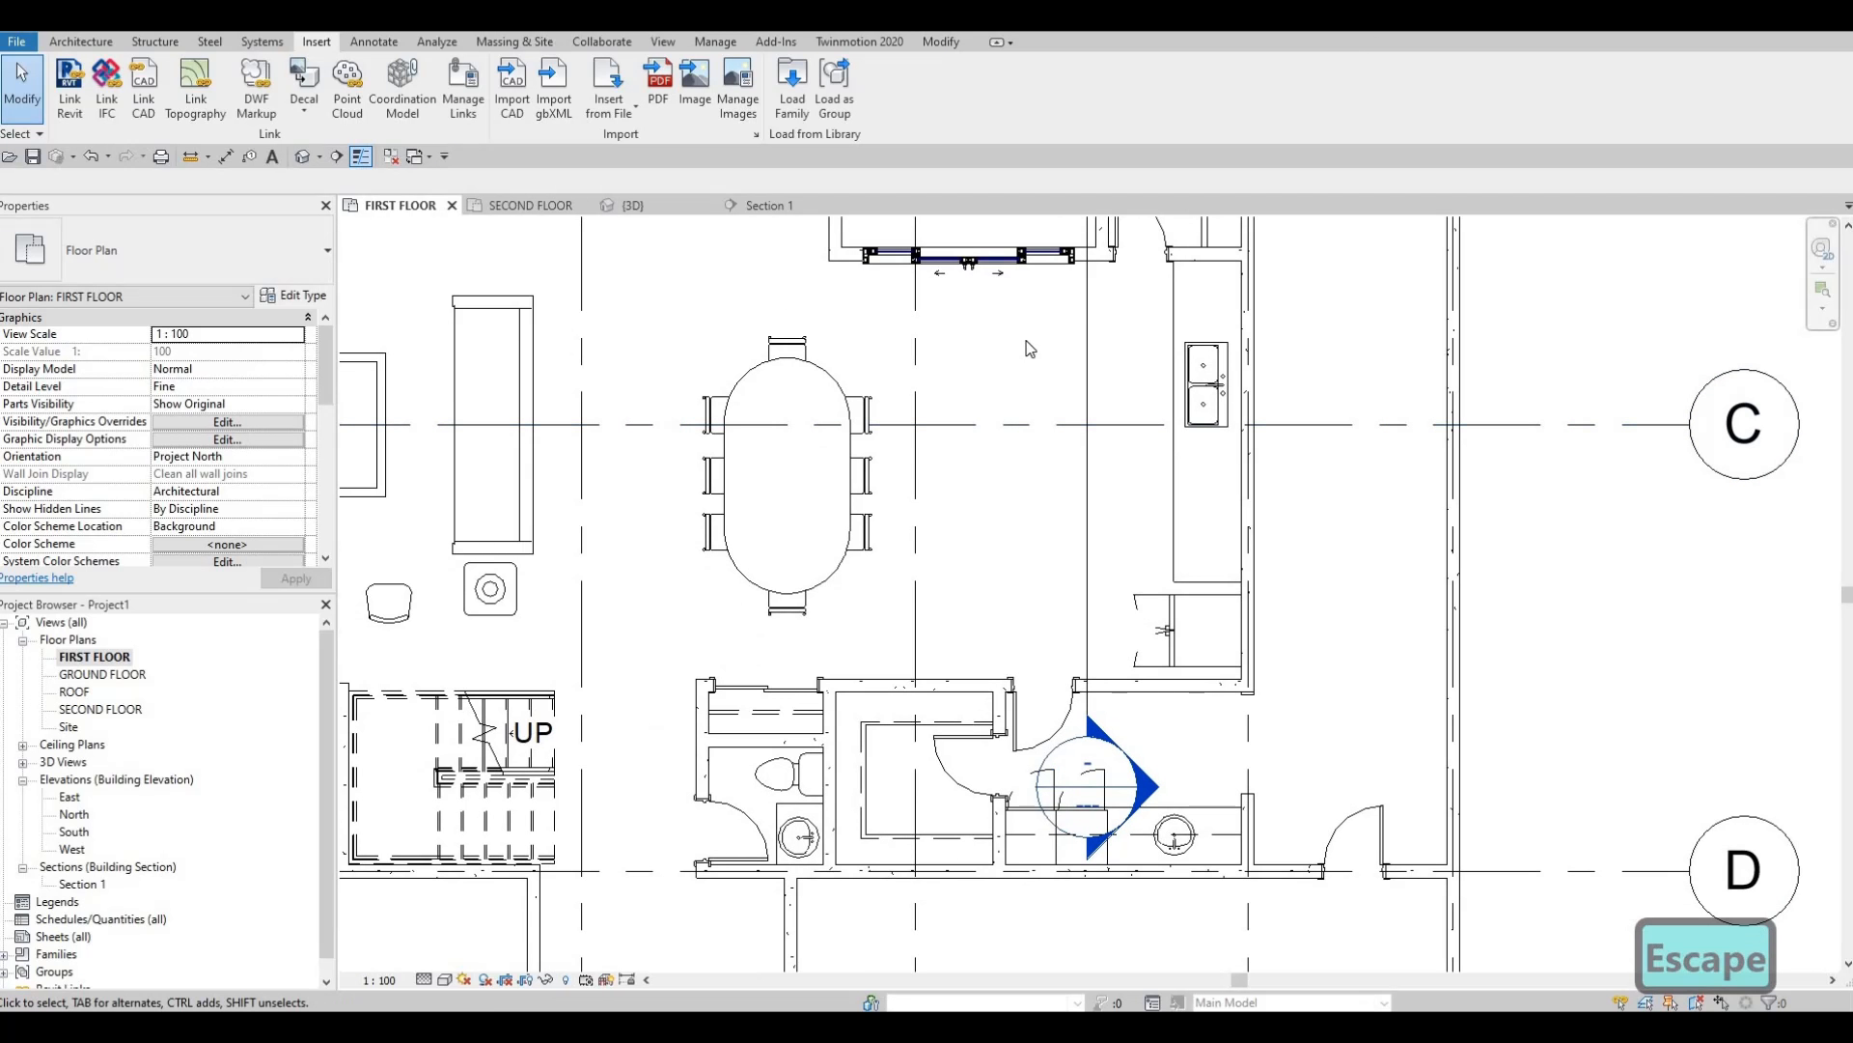
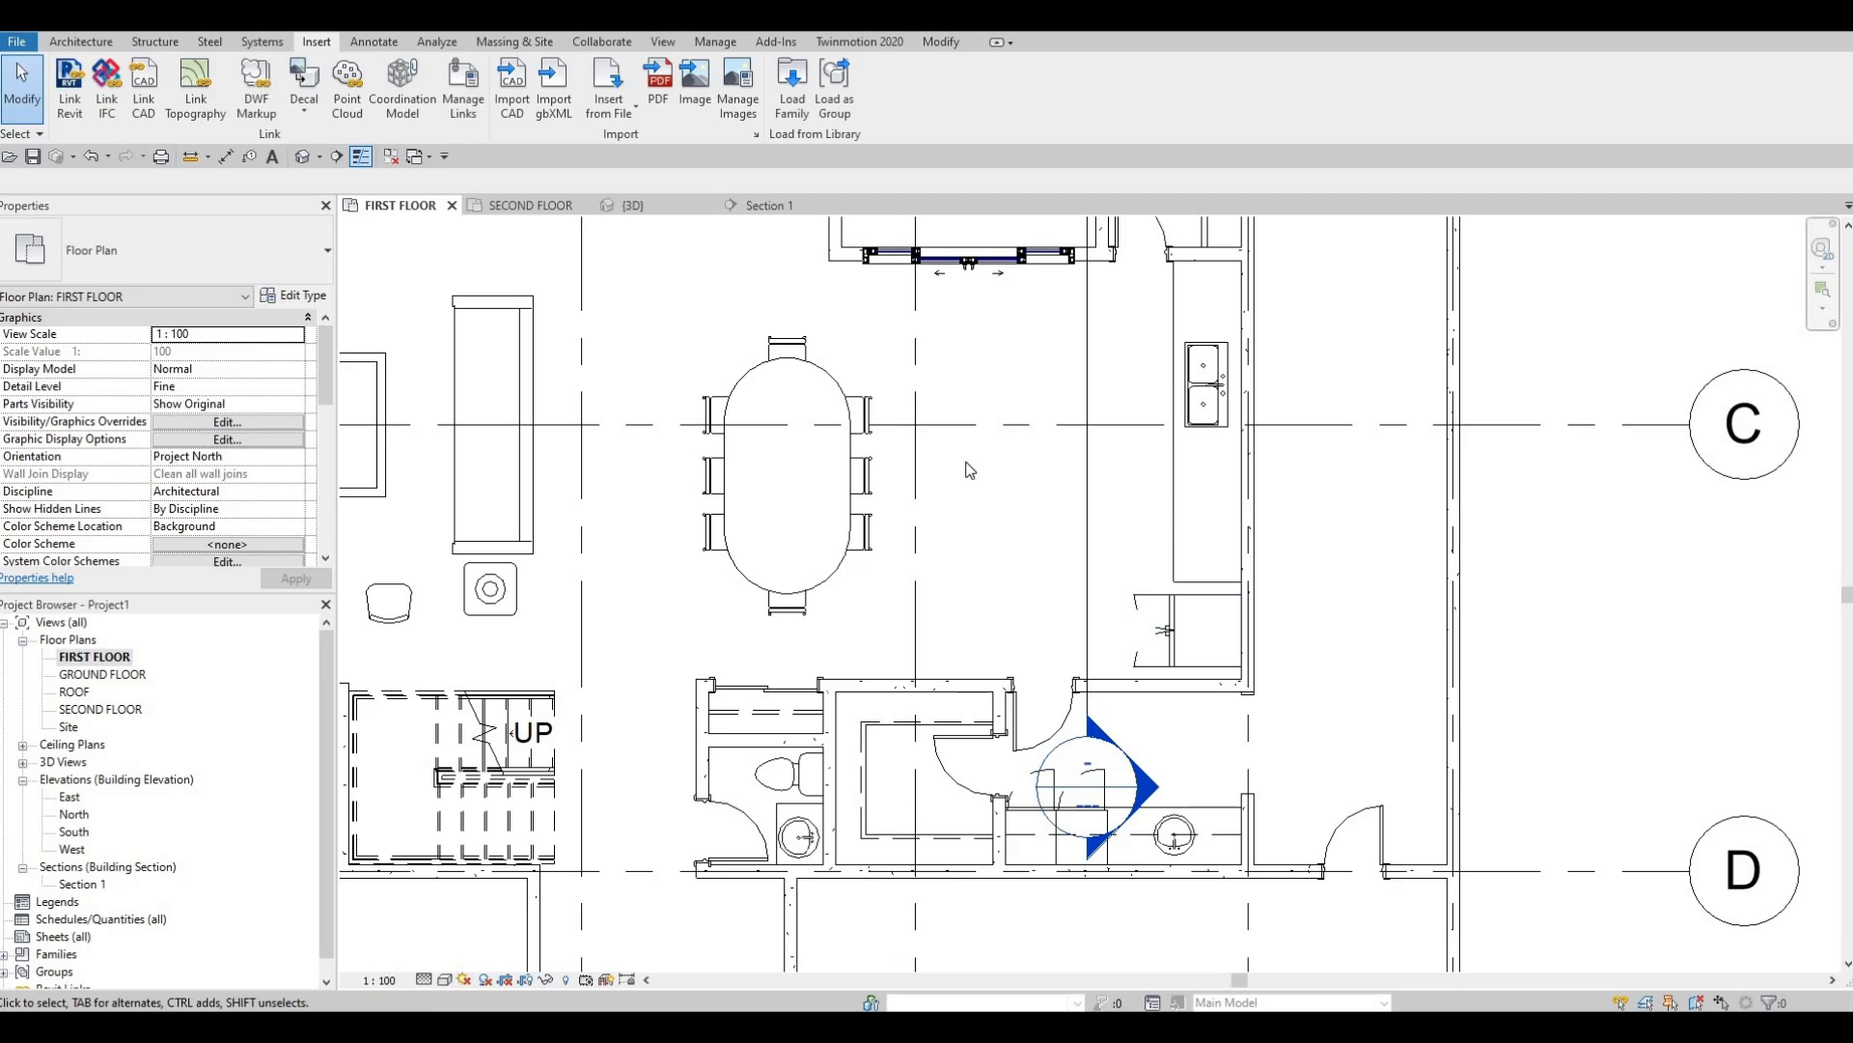
Pan and zoom the FIRST FLOOR plan around the kitchen counter, then bring up Section 1.
{"action": "mouse_move", "coordinate": [904, 535]}
{"action": "middle_mouse_down"}
{"action": "mouse_move", "coordinate": [965, 467]}
{"action": "mouse_move", "coordinate": [910, 451]}
{"action": "mouse_move", "coordinate": [911, 560]}
{"action": "middle_mouse_up"}
{"action": "scroll", "coordinate": [965, 467], "scroll_direction": "down", "scroll_amount": 1}
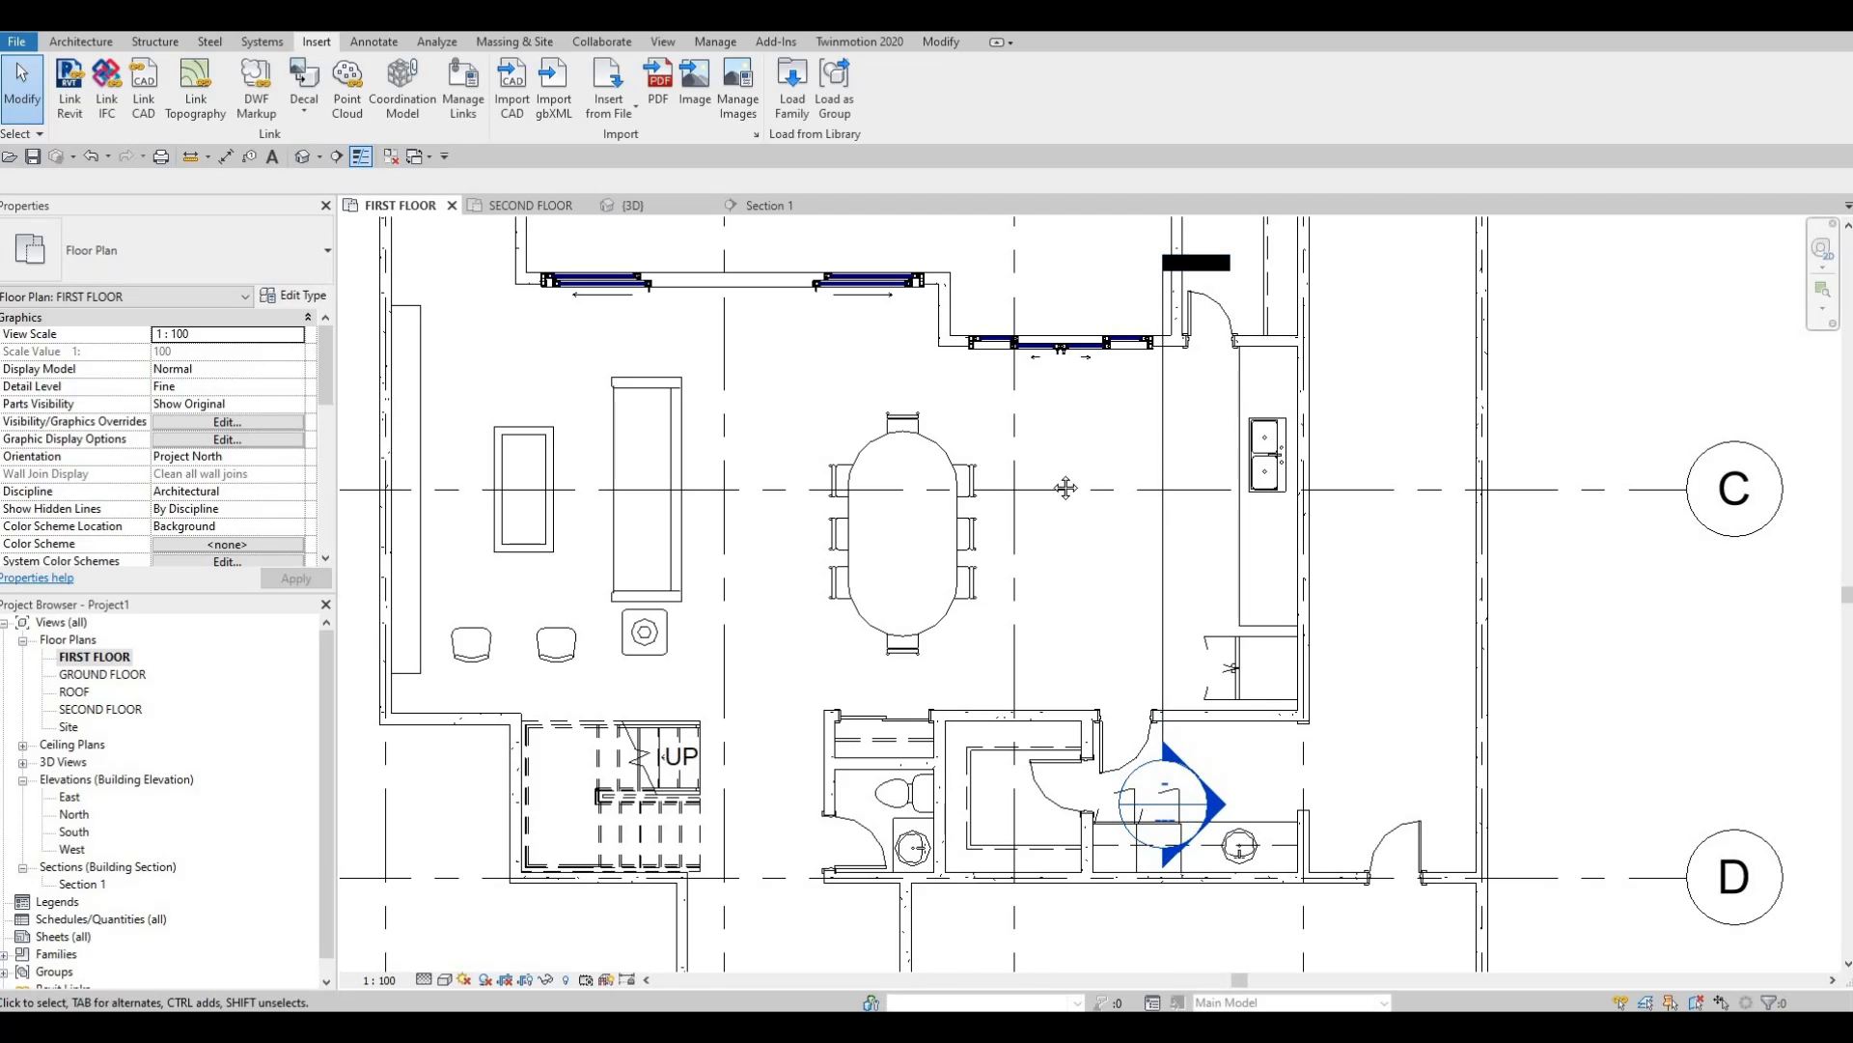
{"action": "middle_click_drag", "start_coordinate": [1066, 504], "coordinate": [1068, 377]}
{"action": "middle_click_drag", "start_coordinate": [1094, 476], "coordinate": [1081, 493]}
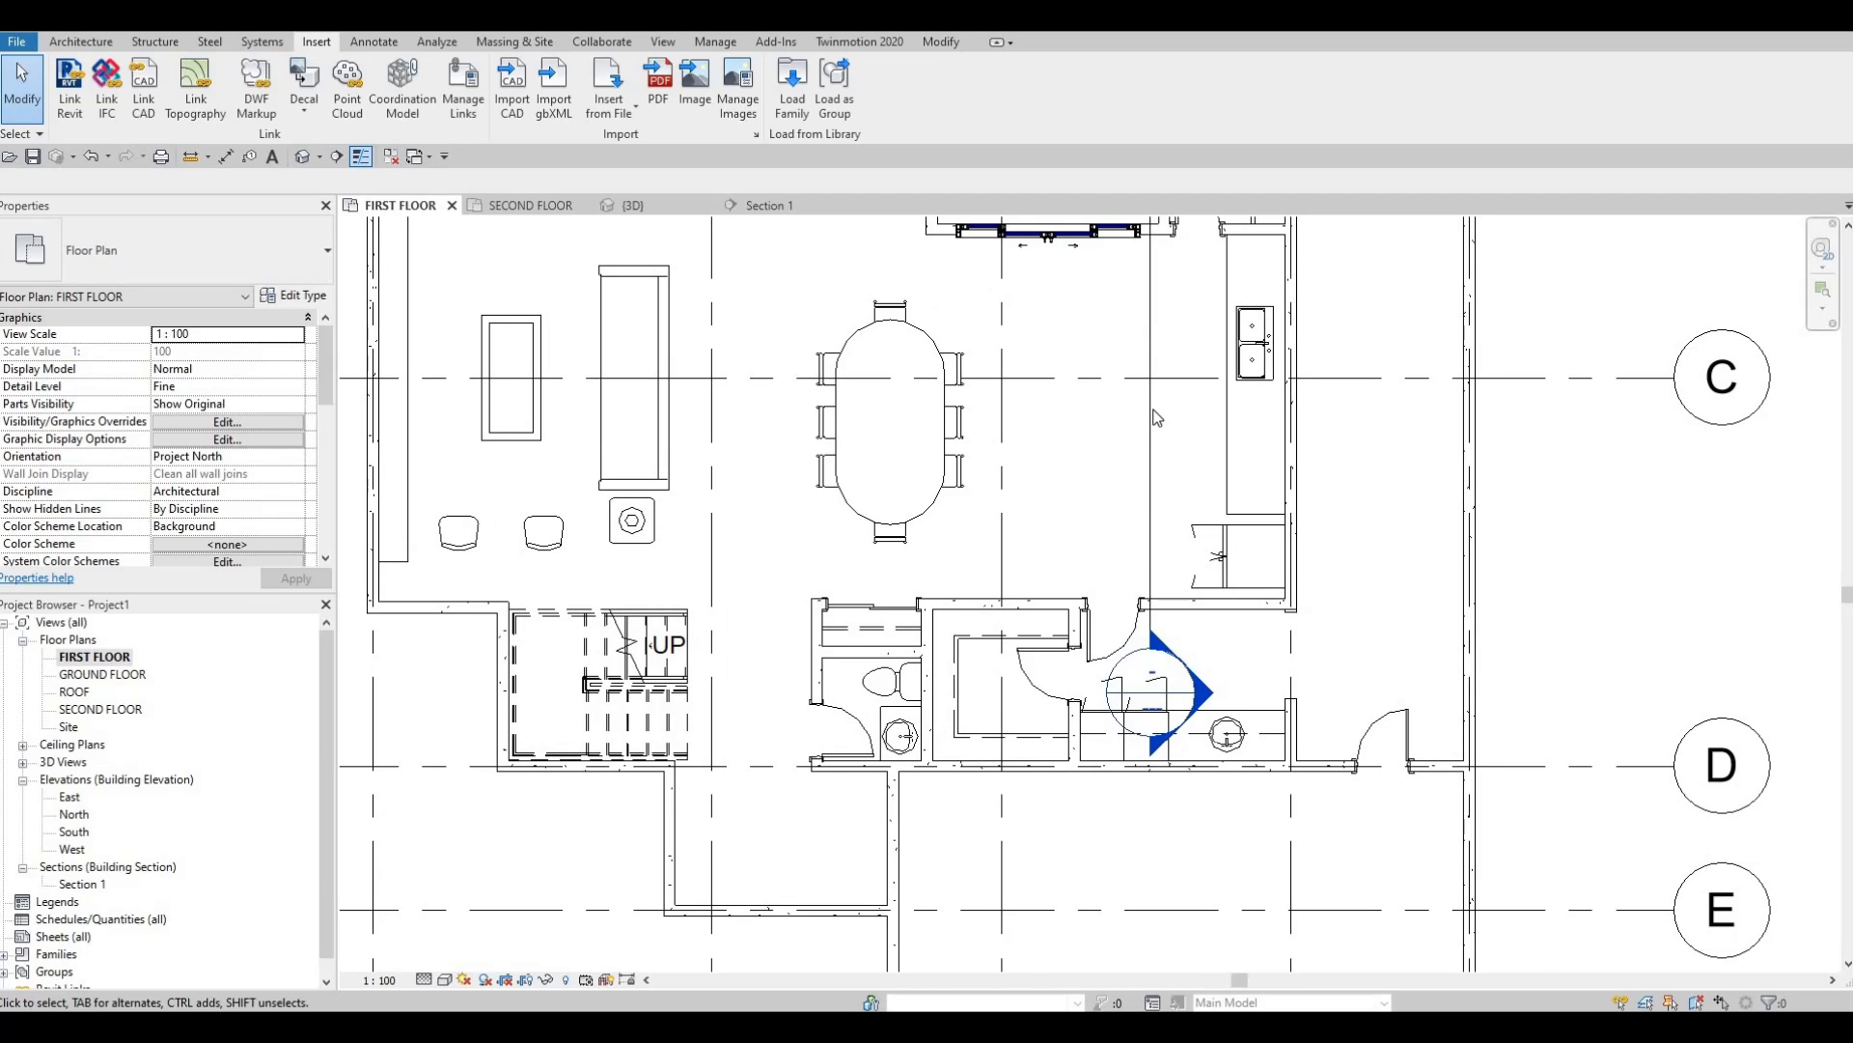
{"action": "middle_click_drag", "start_coordinate": [1158, 417], "coordinate": [1088, 420]}
{"action": "scroll", "coordinate": [1130, 461], "scroll_direction": "up", "scroll_amount": 3}
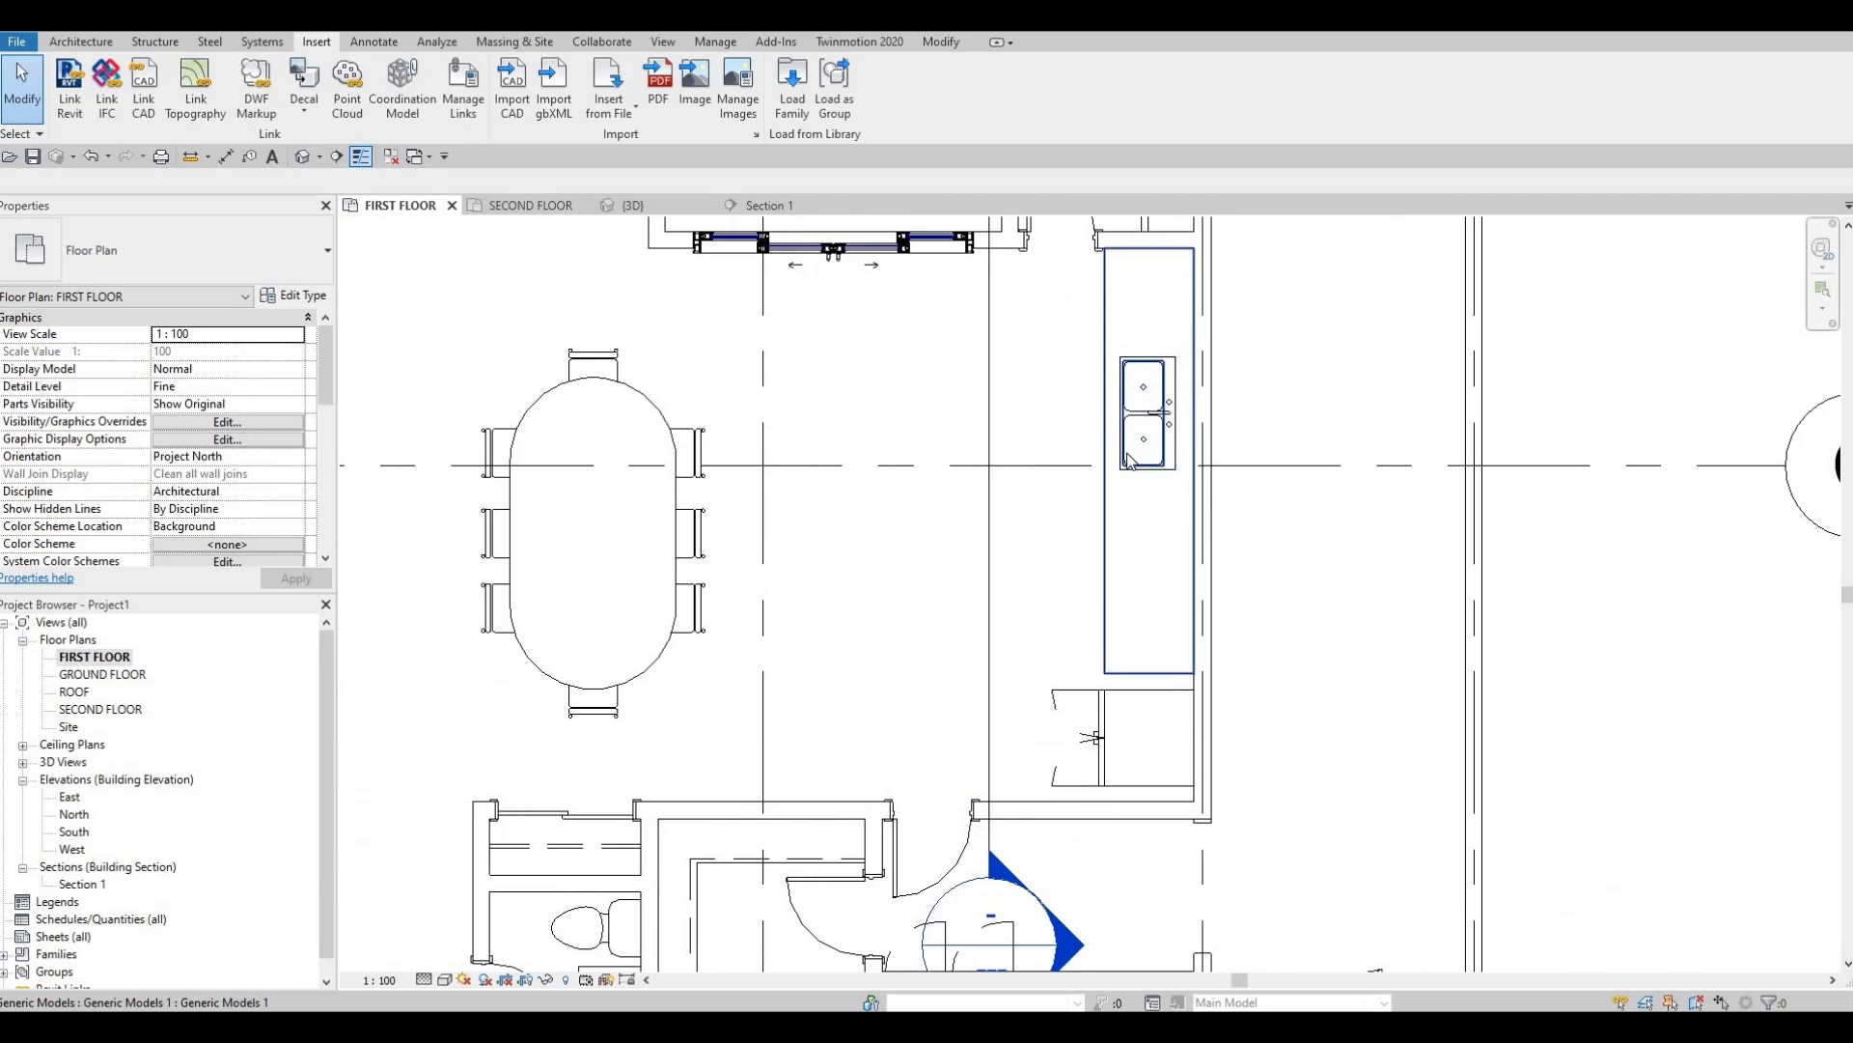
{"action": "scroll", "coordinate": [1130, 461], "scroll_direction": "down", "scroll_amount": 1}
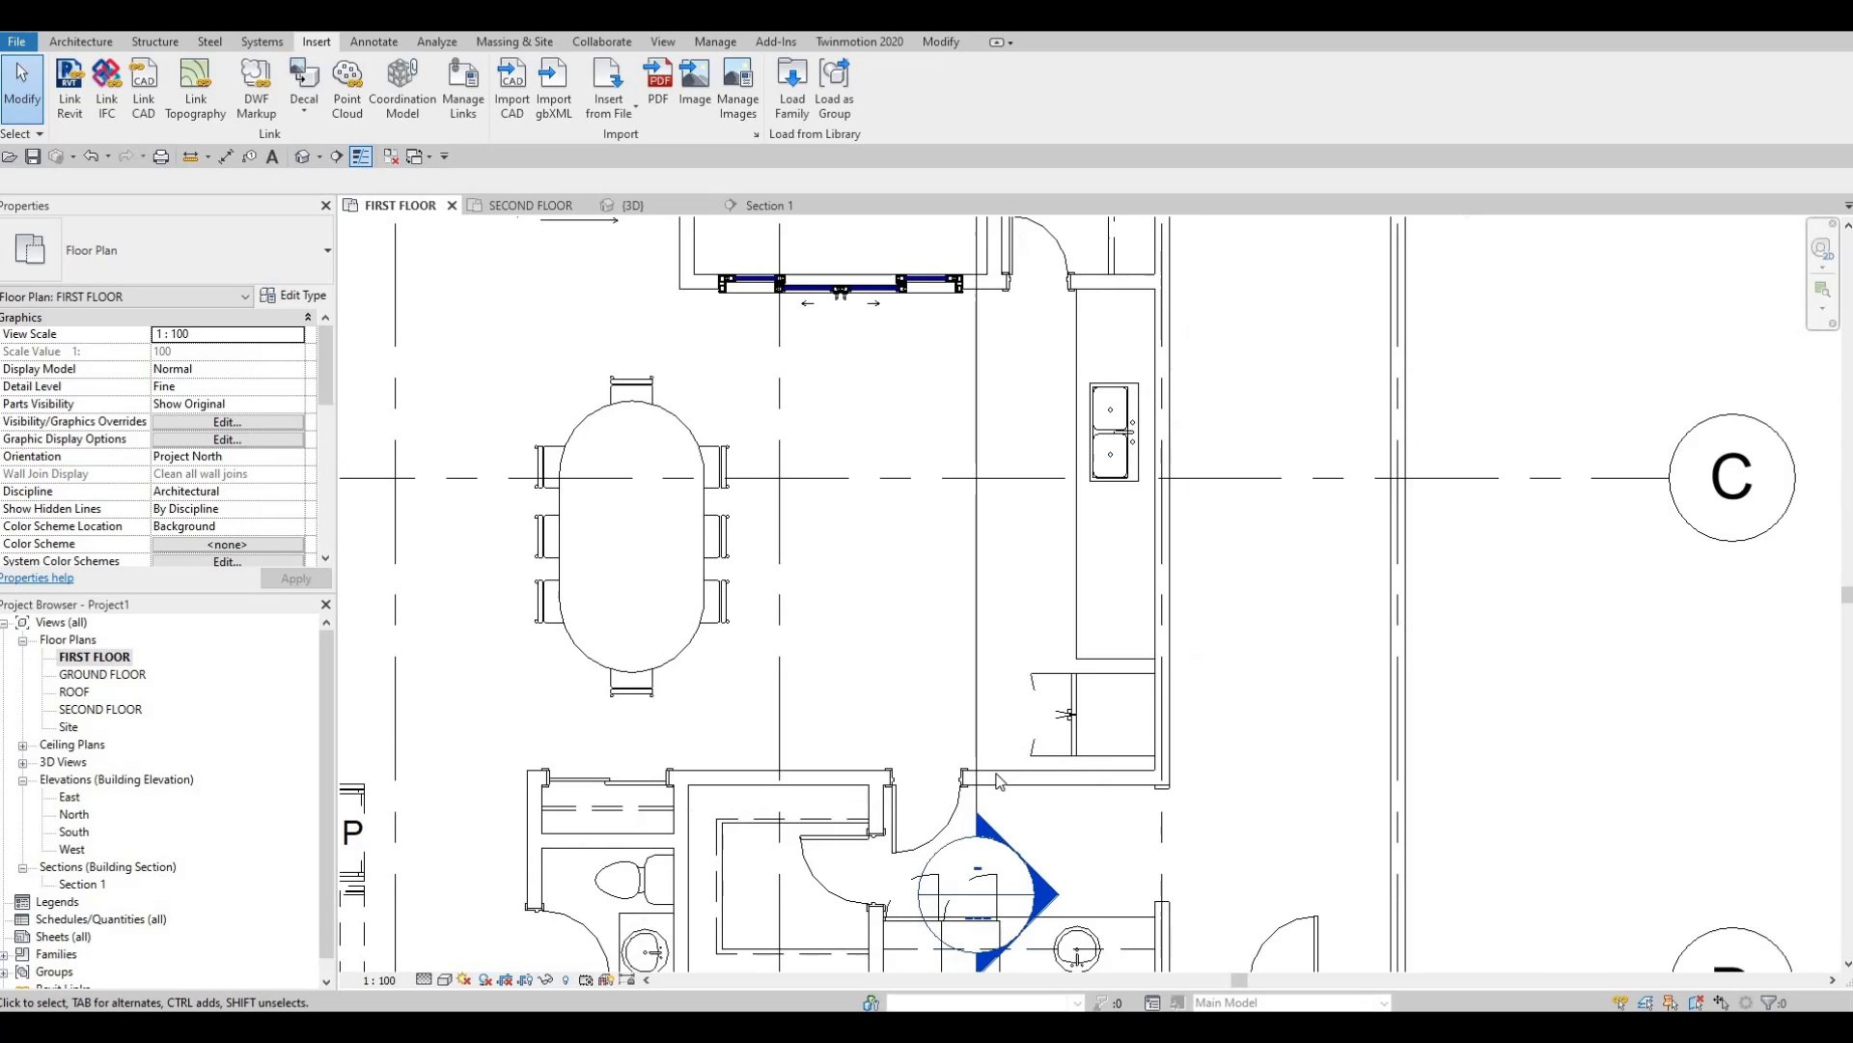
{"action": "scroll", "coordinate": [1003, 786], "scroll_direction": "down", "scroll_amount": 1}
{"action": "key", "text": "Escape"}
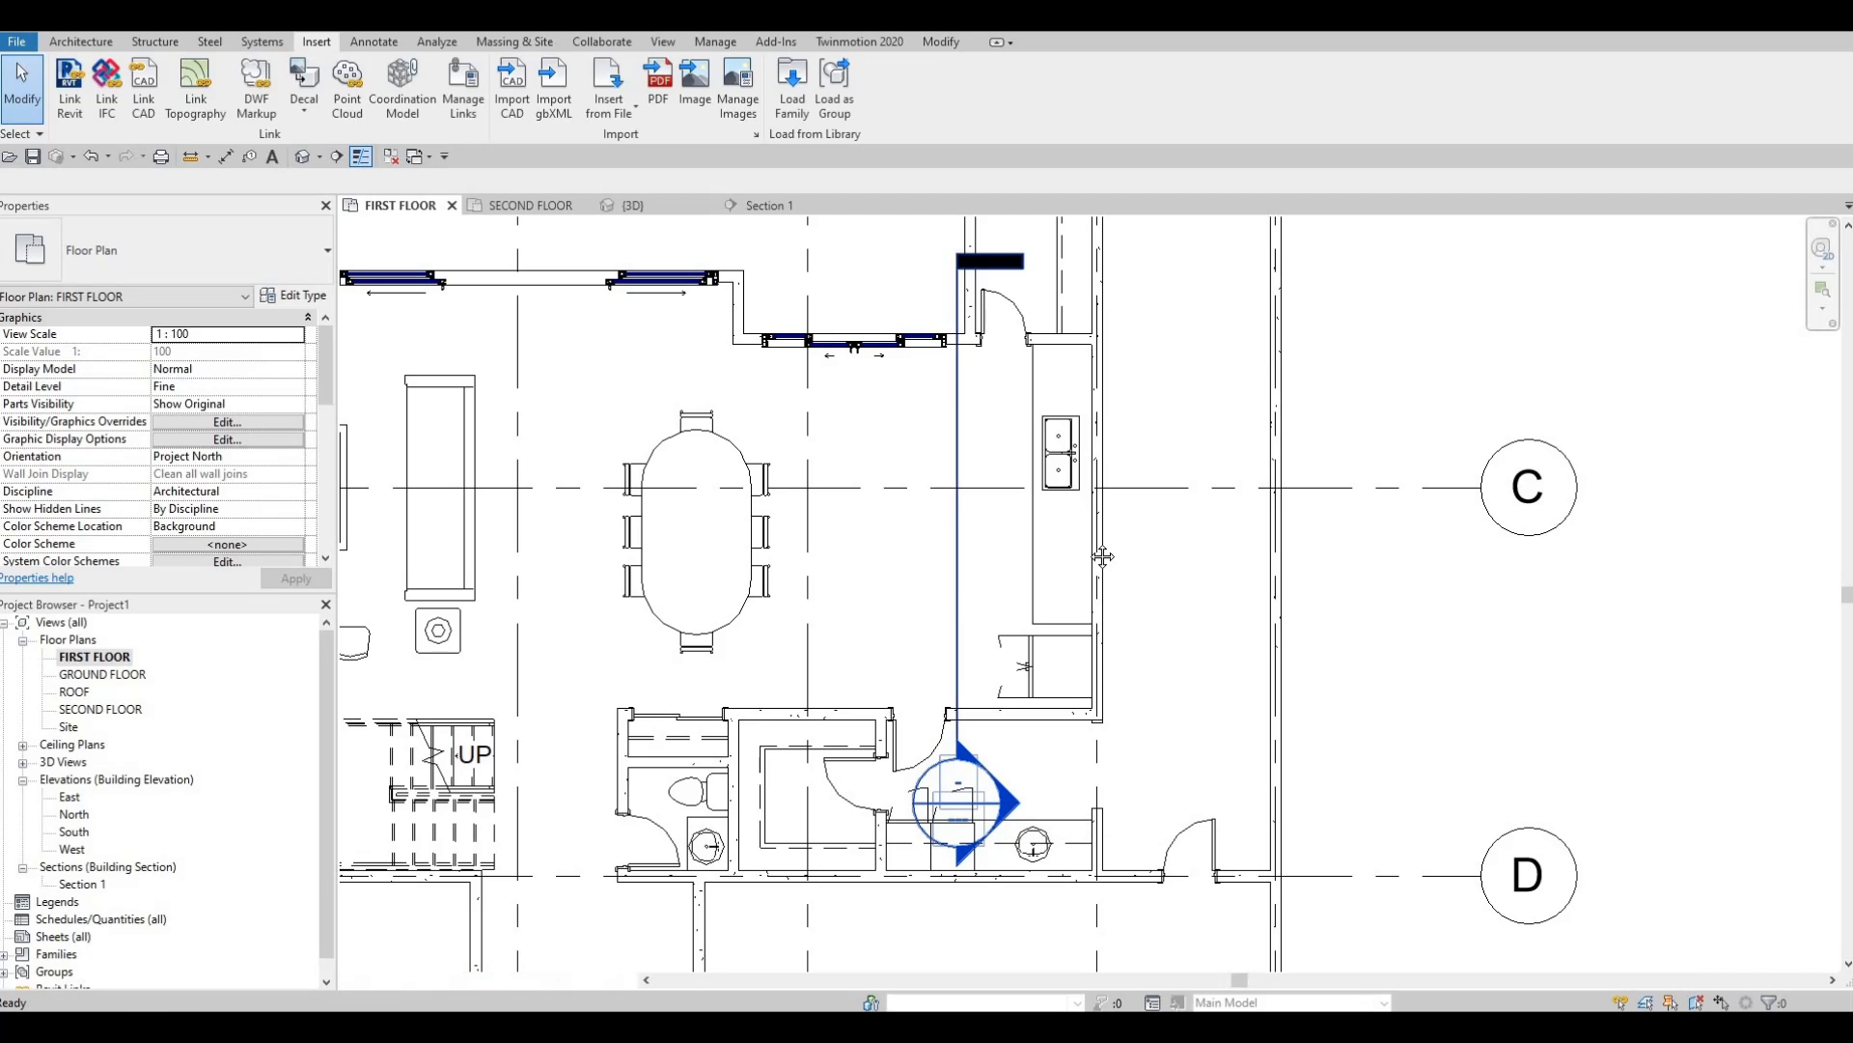
{"action": "scroll", "coordinate": [1255, 645], "scroll_direction": "down", "scroll_amount": 2}
{"action": "middle_click_drag", "start_coordinate": [1255, 645], "coordinate": [1076, 592]}
{"action": "scroll", "coordinate": [973, 555], "scroll_direction": "down", "scroll_amount": 2}
Frame the level heads and drag the SECOND FLOOR level's end grip further right.
{"action": "scroll", "coordinate": [1167, 511], "scroll_direction": "down", "scroll_amount": 2}
{"action": "middle_click_drag", "start_coordinate": [1254, 586], "coordinate": [1029, 539]}
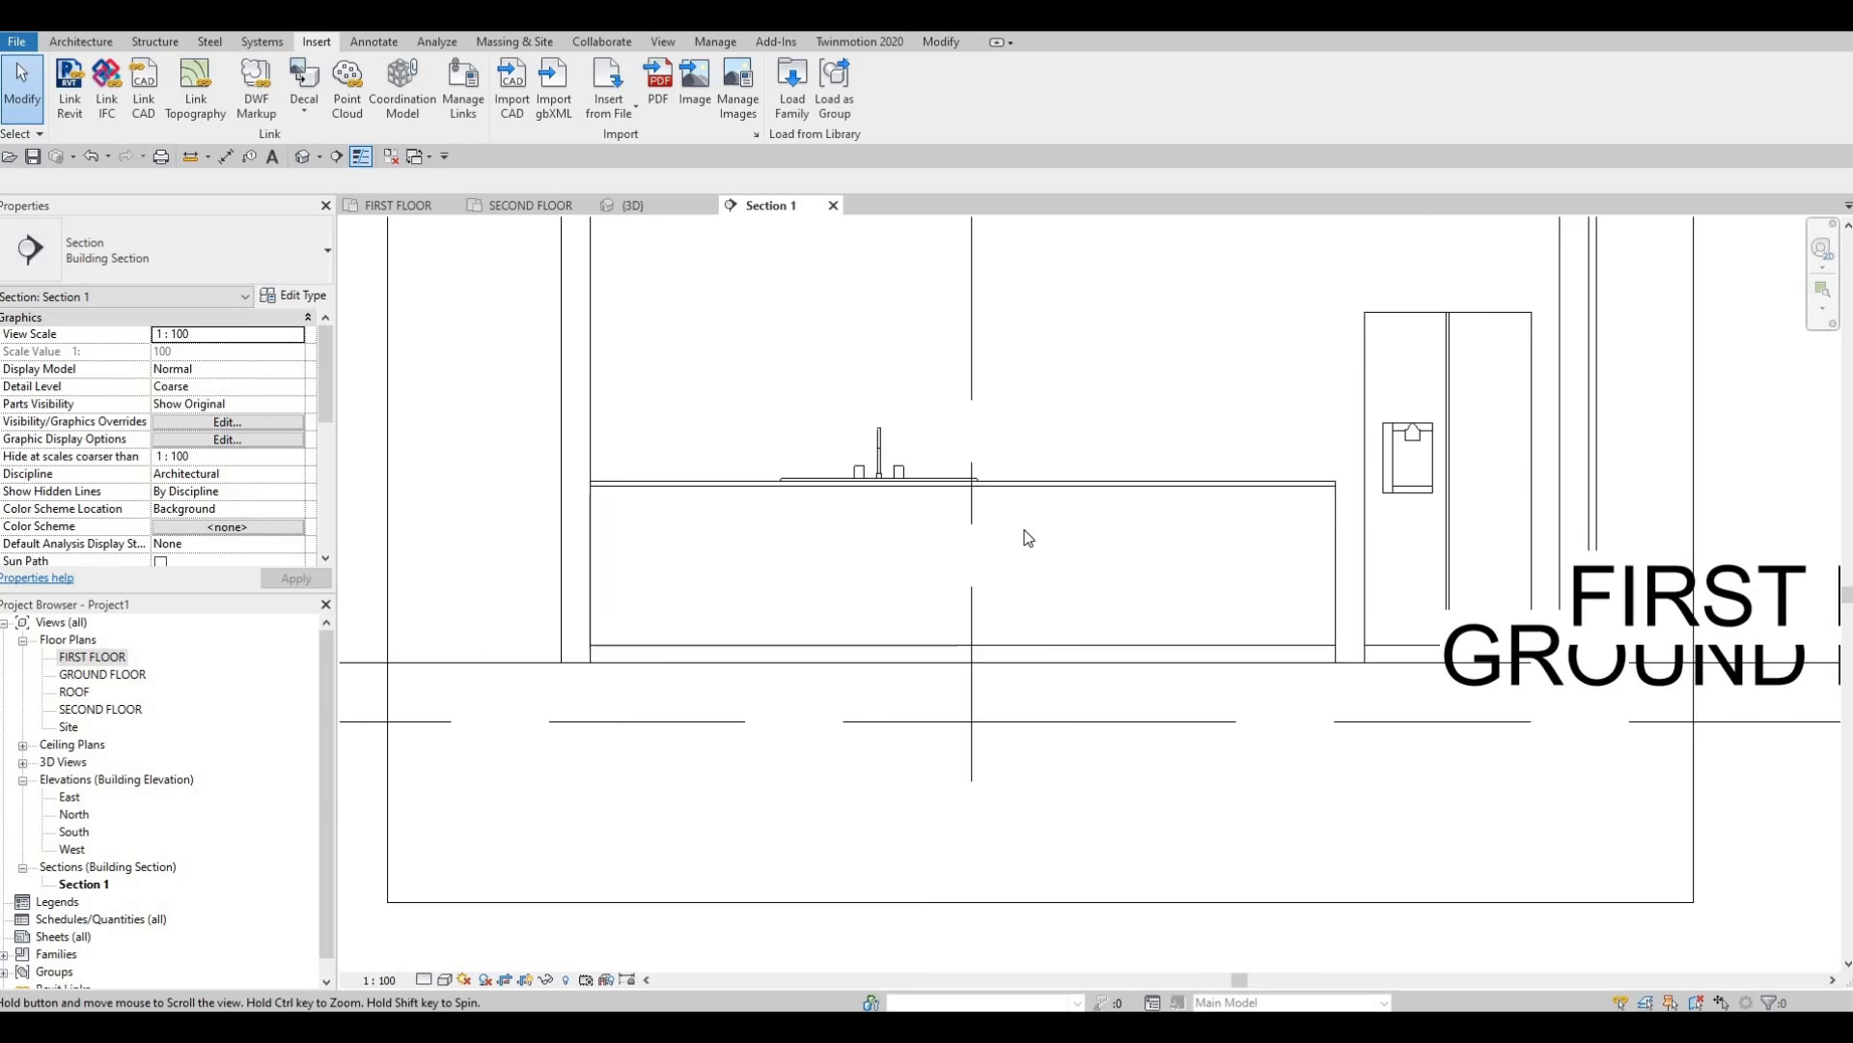
{"action": "scroll", "coordinate": [1025, 530], "scroll_direction": "down", "scroll_amount": 3}
{"action": "middle_click_drag", "start_coordinate": [1239, 460], "coordinate": [1018, 463]}
{"action": "middle_click_drag", "start_coordinate": [1007, 246], "coordinate": [992, 306]}
{"action": "scroll", "coordinate": [994, 309], "scroll_direction": "down", "scroll_amount": 2}
{"action": "middle_click_drag", "start_coordinate": [1018, 698], "coordinate": [1001, 557]}
{"action": "scroll", "coordinate": [1001, 557], "scroll_direction": "down", "scroll_amount": 1}
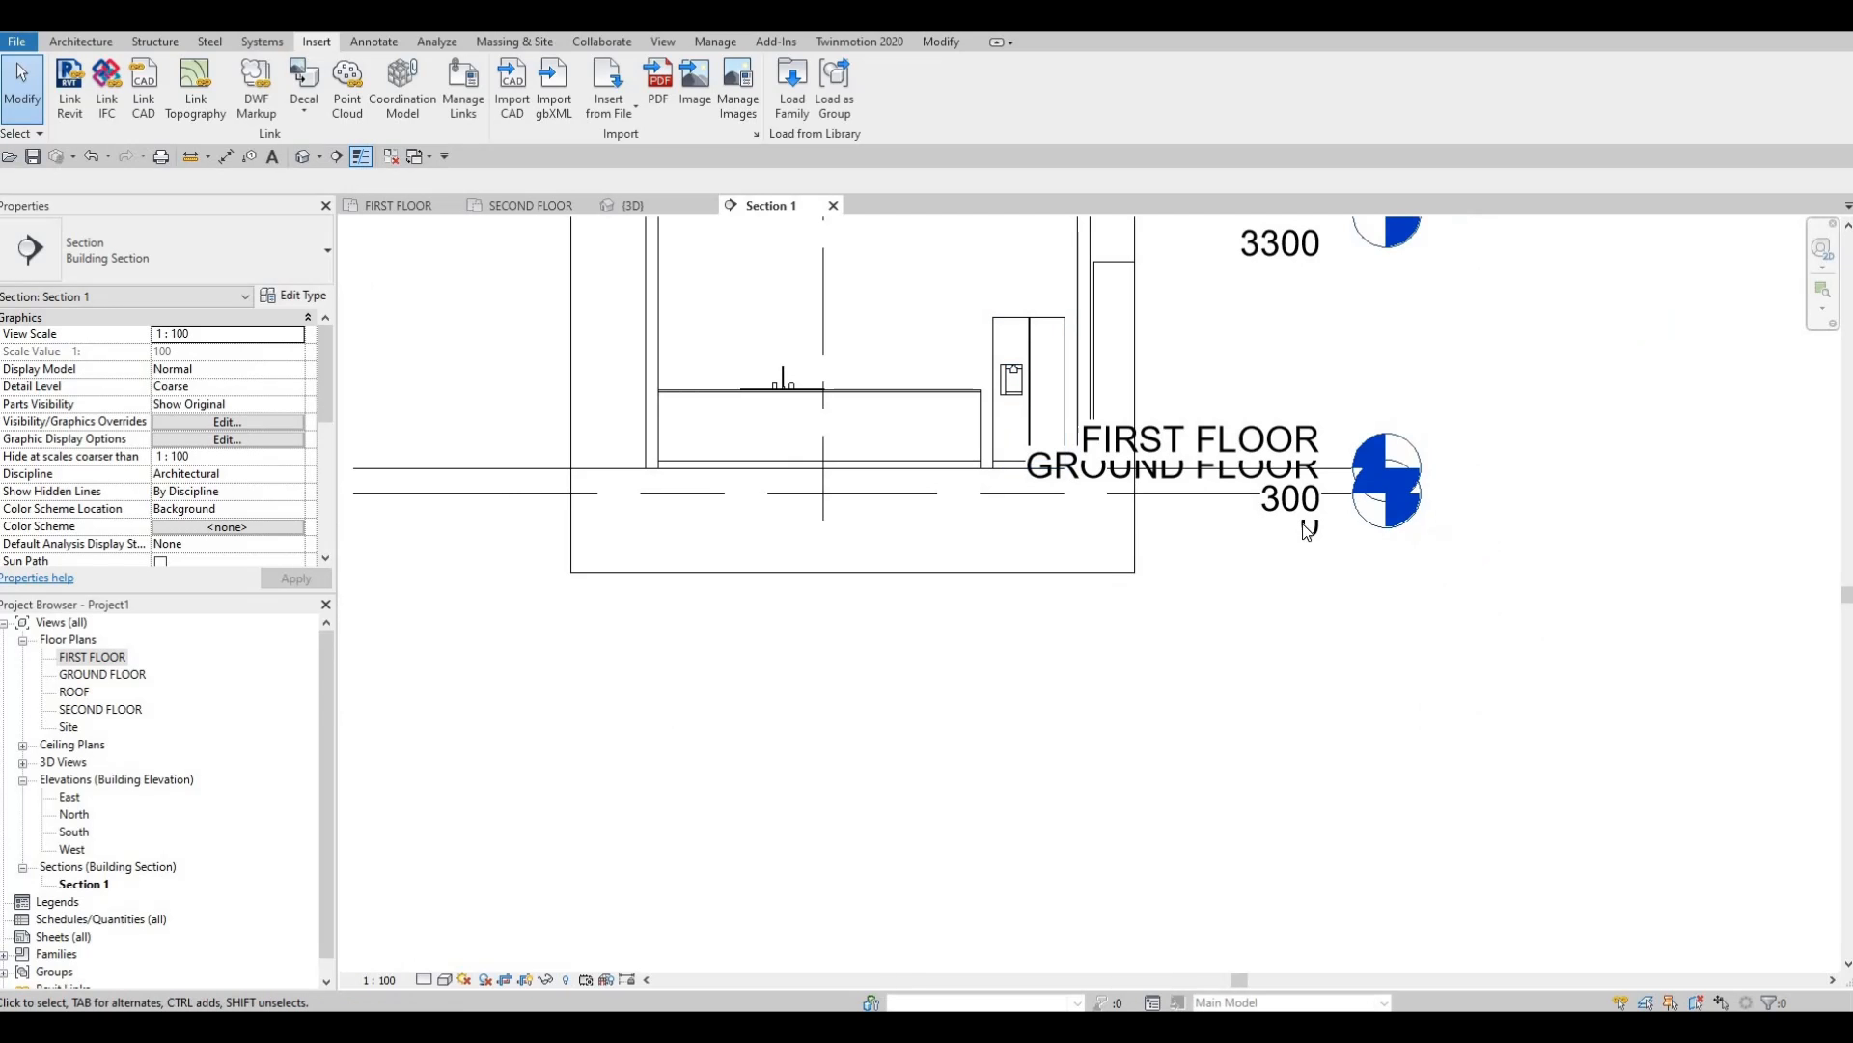
{"action": "middle_click_drag", "start_coordinate": [1308, 530], "coordinate": [1308, 856]}
{"action": "left_click", "coordinate": [1499, 536]}
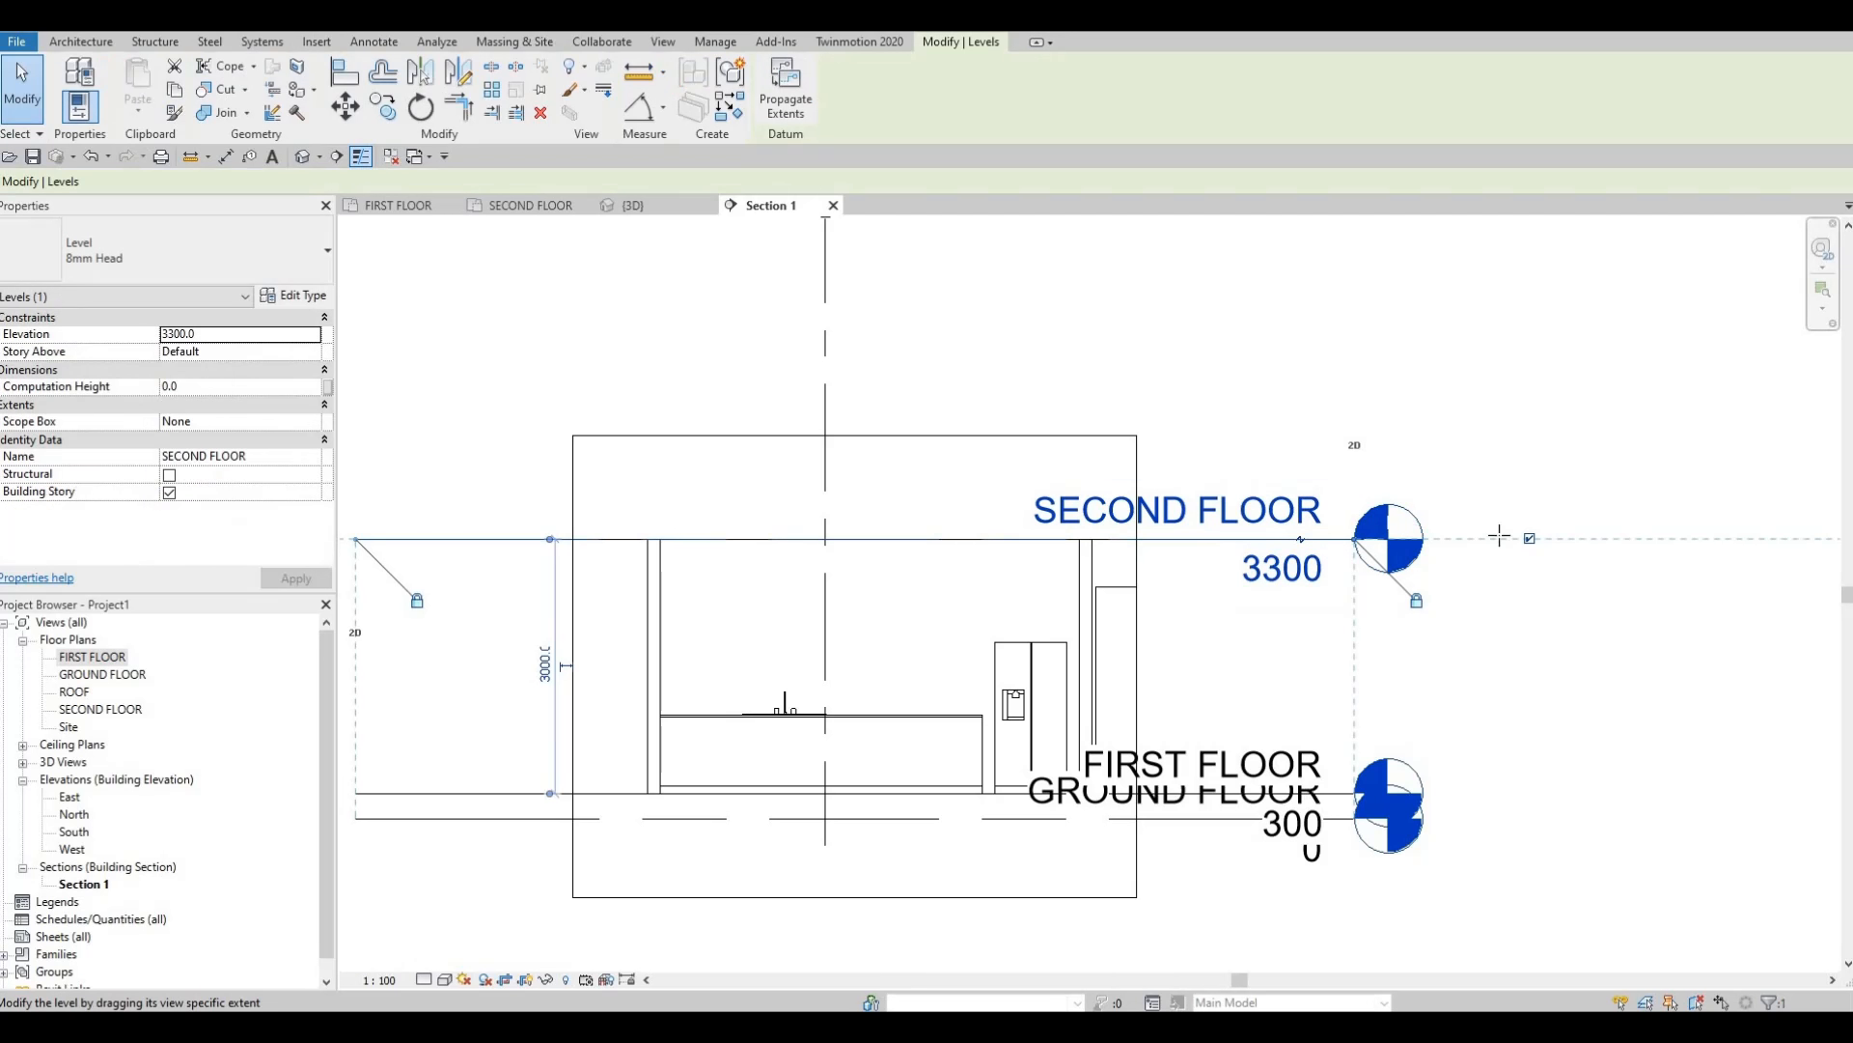
{"action": "left_click_drag", "start_coordinate": [1692, 535], "coordinate": [1691, 537]}
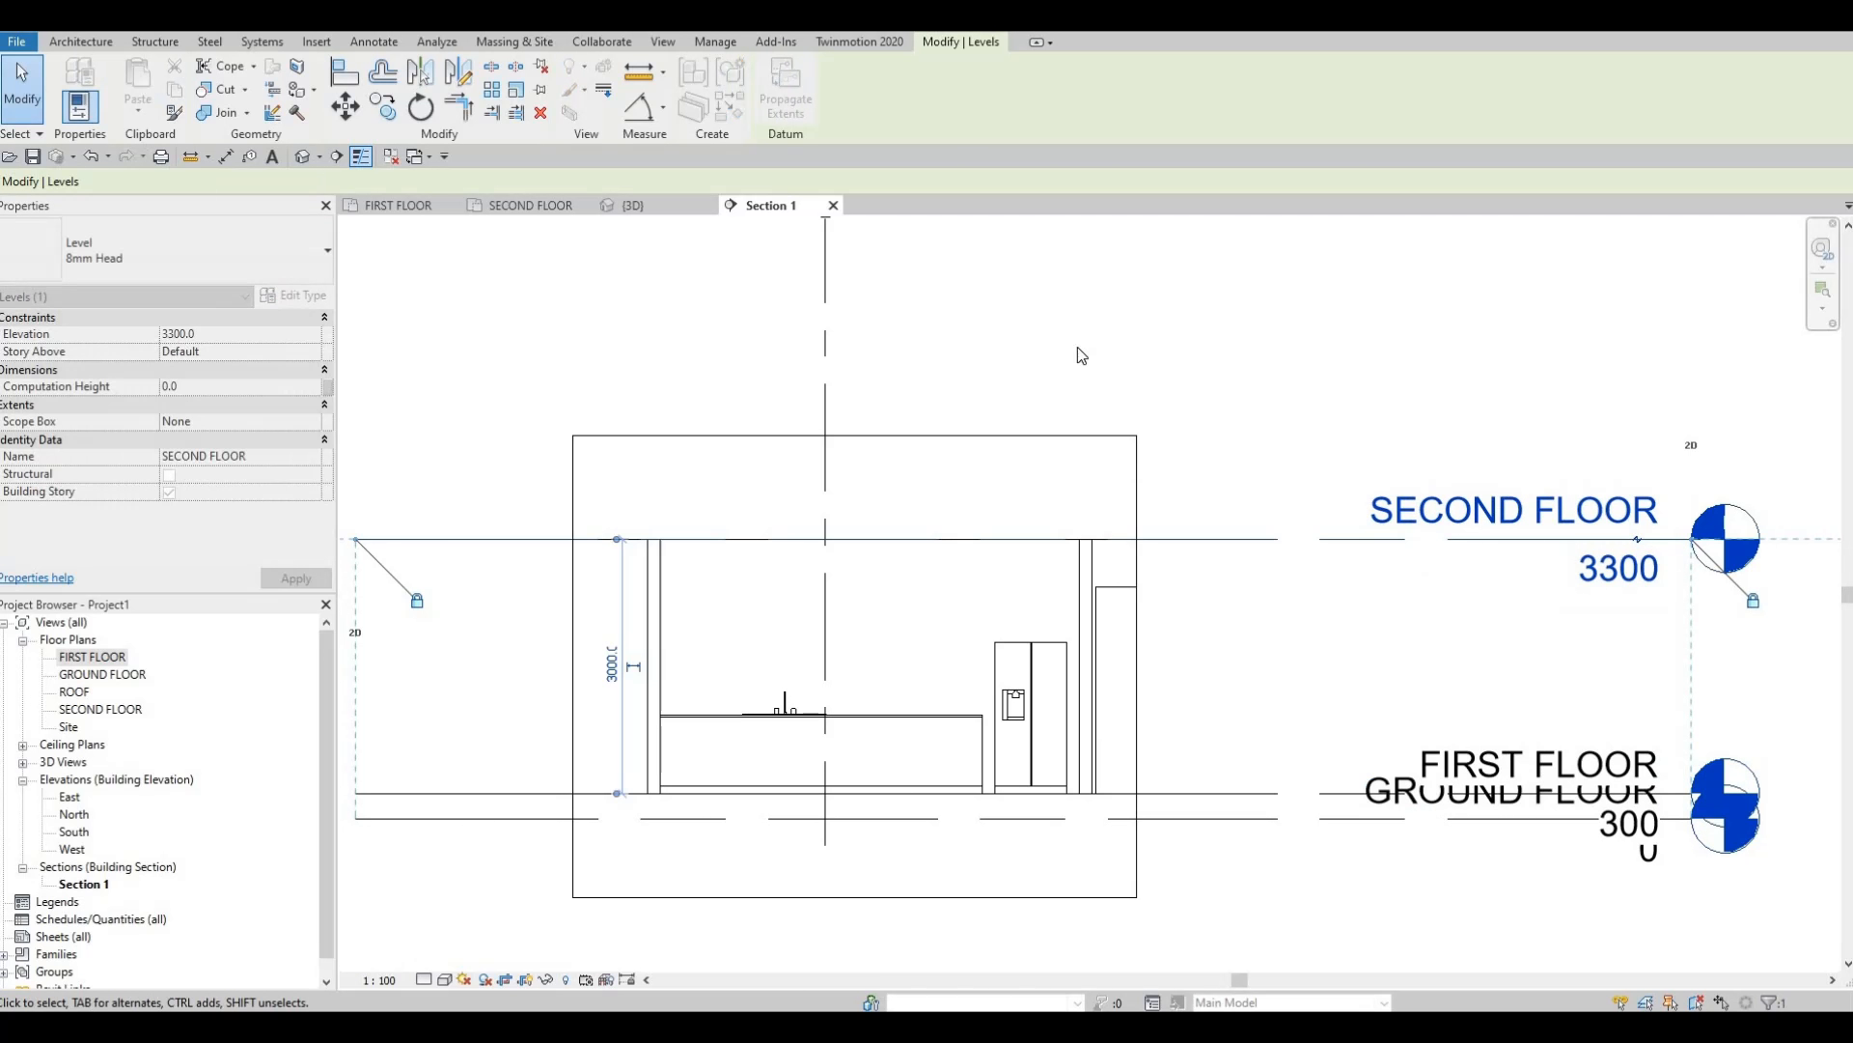
Inspect the wall opening beside the fridge, check the FIRST FLOOR plan, and recentre Section 1.
{"action": "middle_click_drag", "start_coordinate": [1063, 664], "coordinate": [1171, 407]}
{"action": "scroll", "coordinate": [1197, 368], "scroll_direction": "up", "scroll_amount": 2}
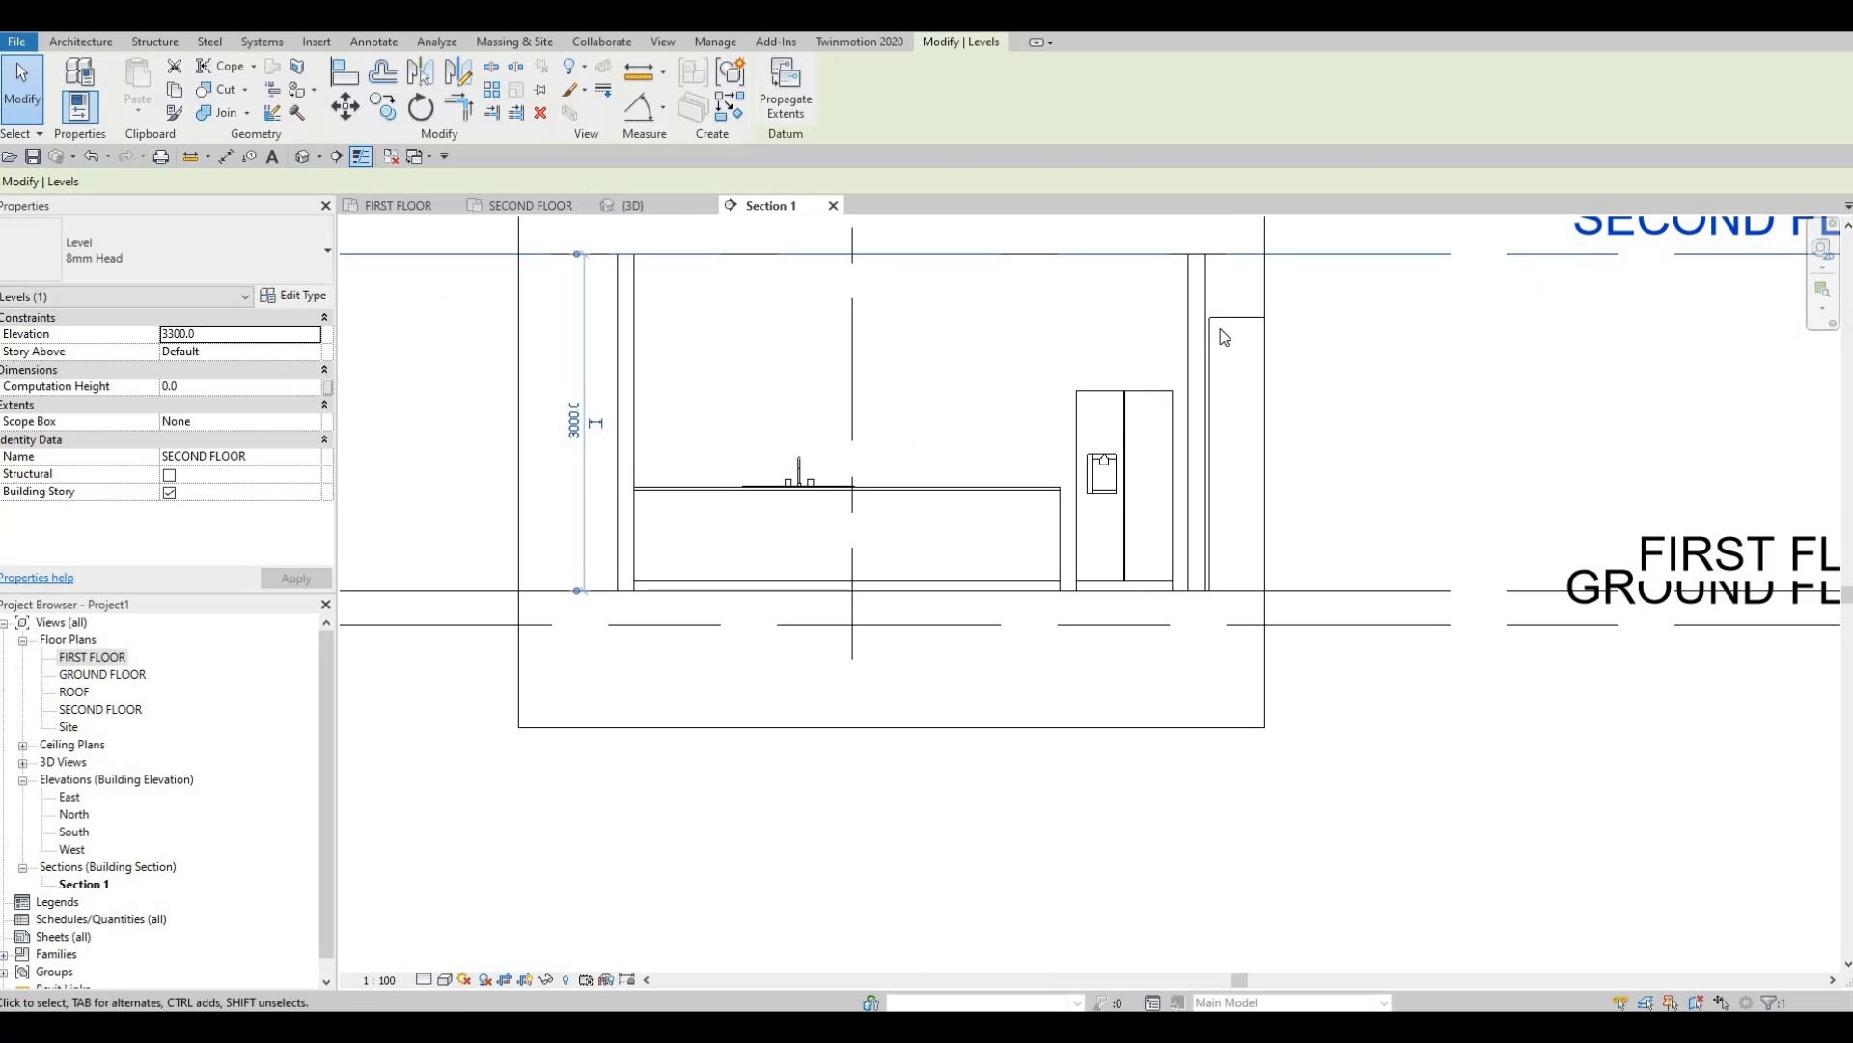
{"action": "left_click", "coordinate": [1234, 315]}
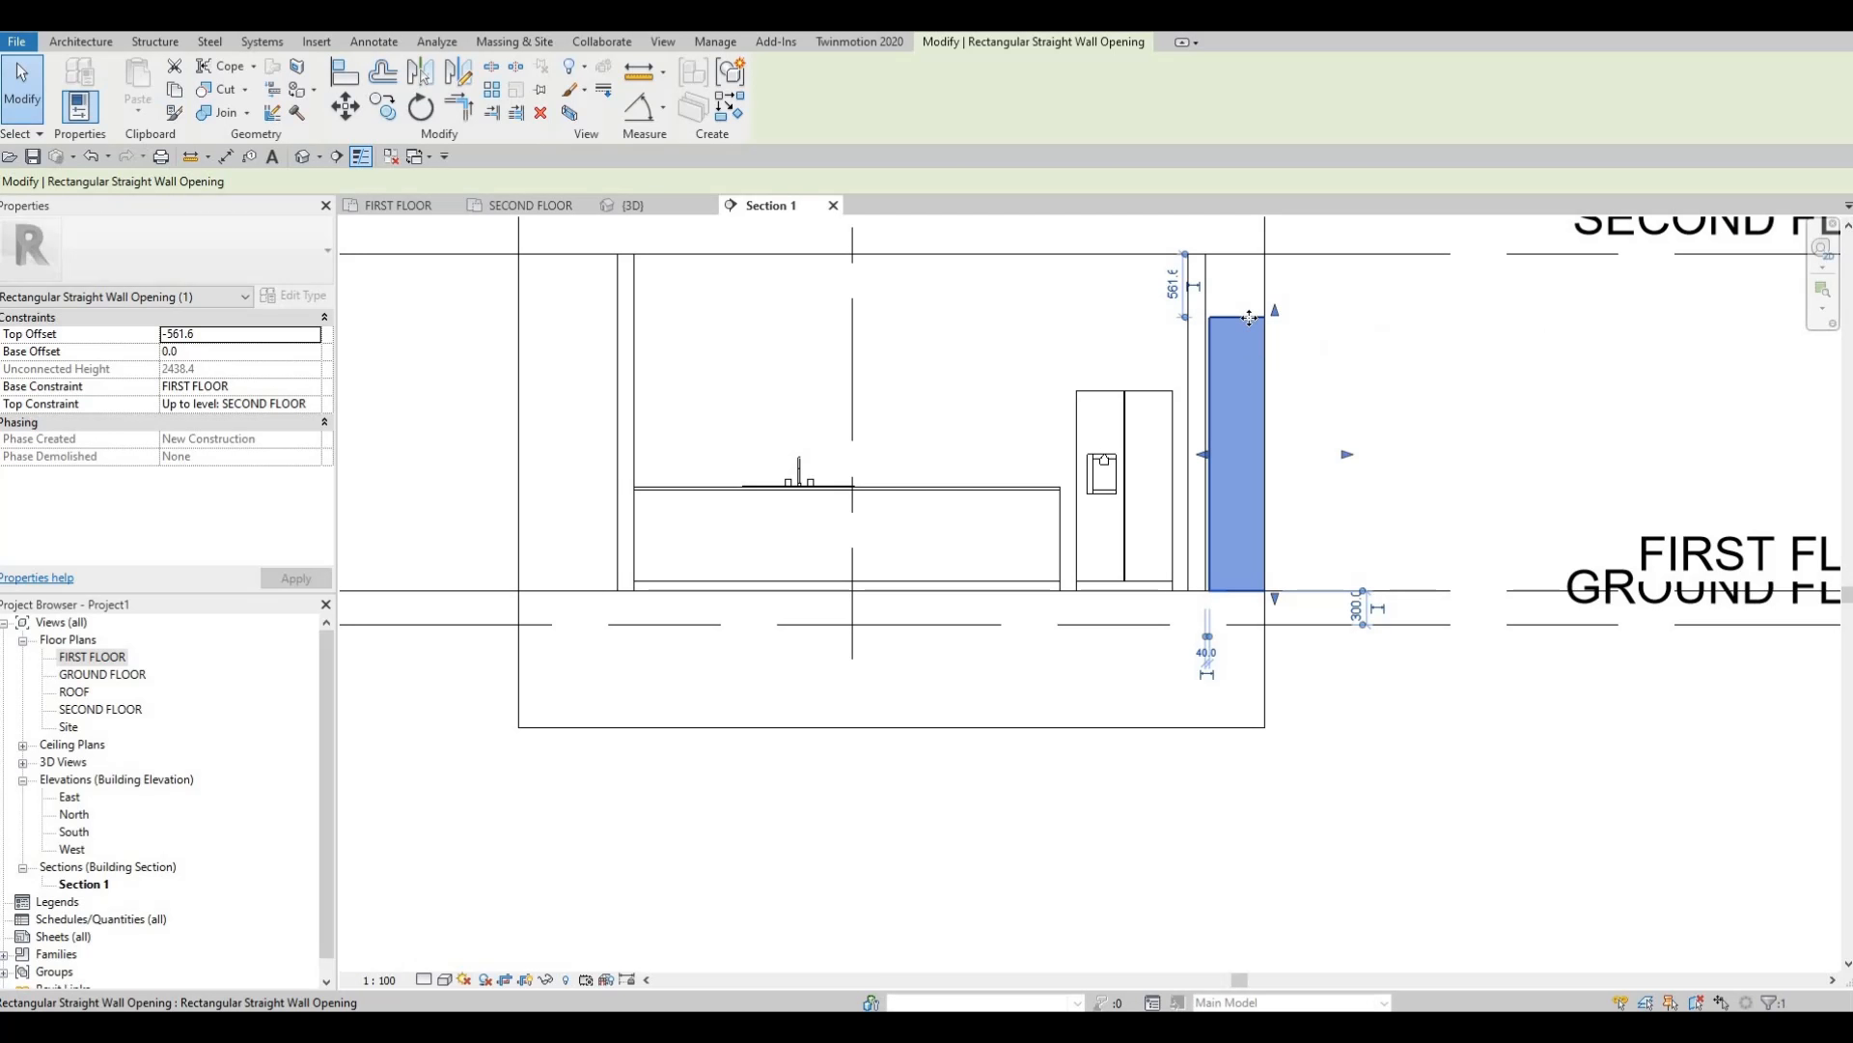
{"action": "key", "text": "Escape"}
{"action": "key", "text": "Escape"}
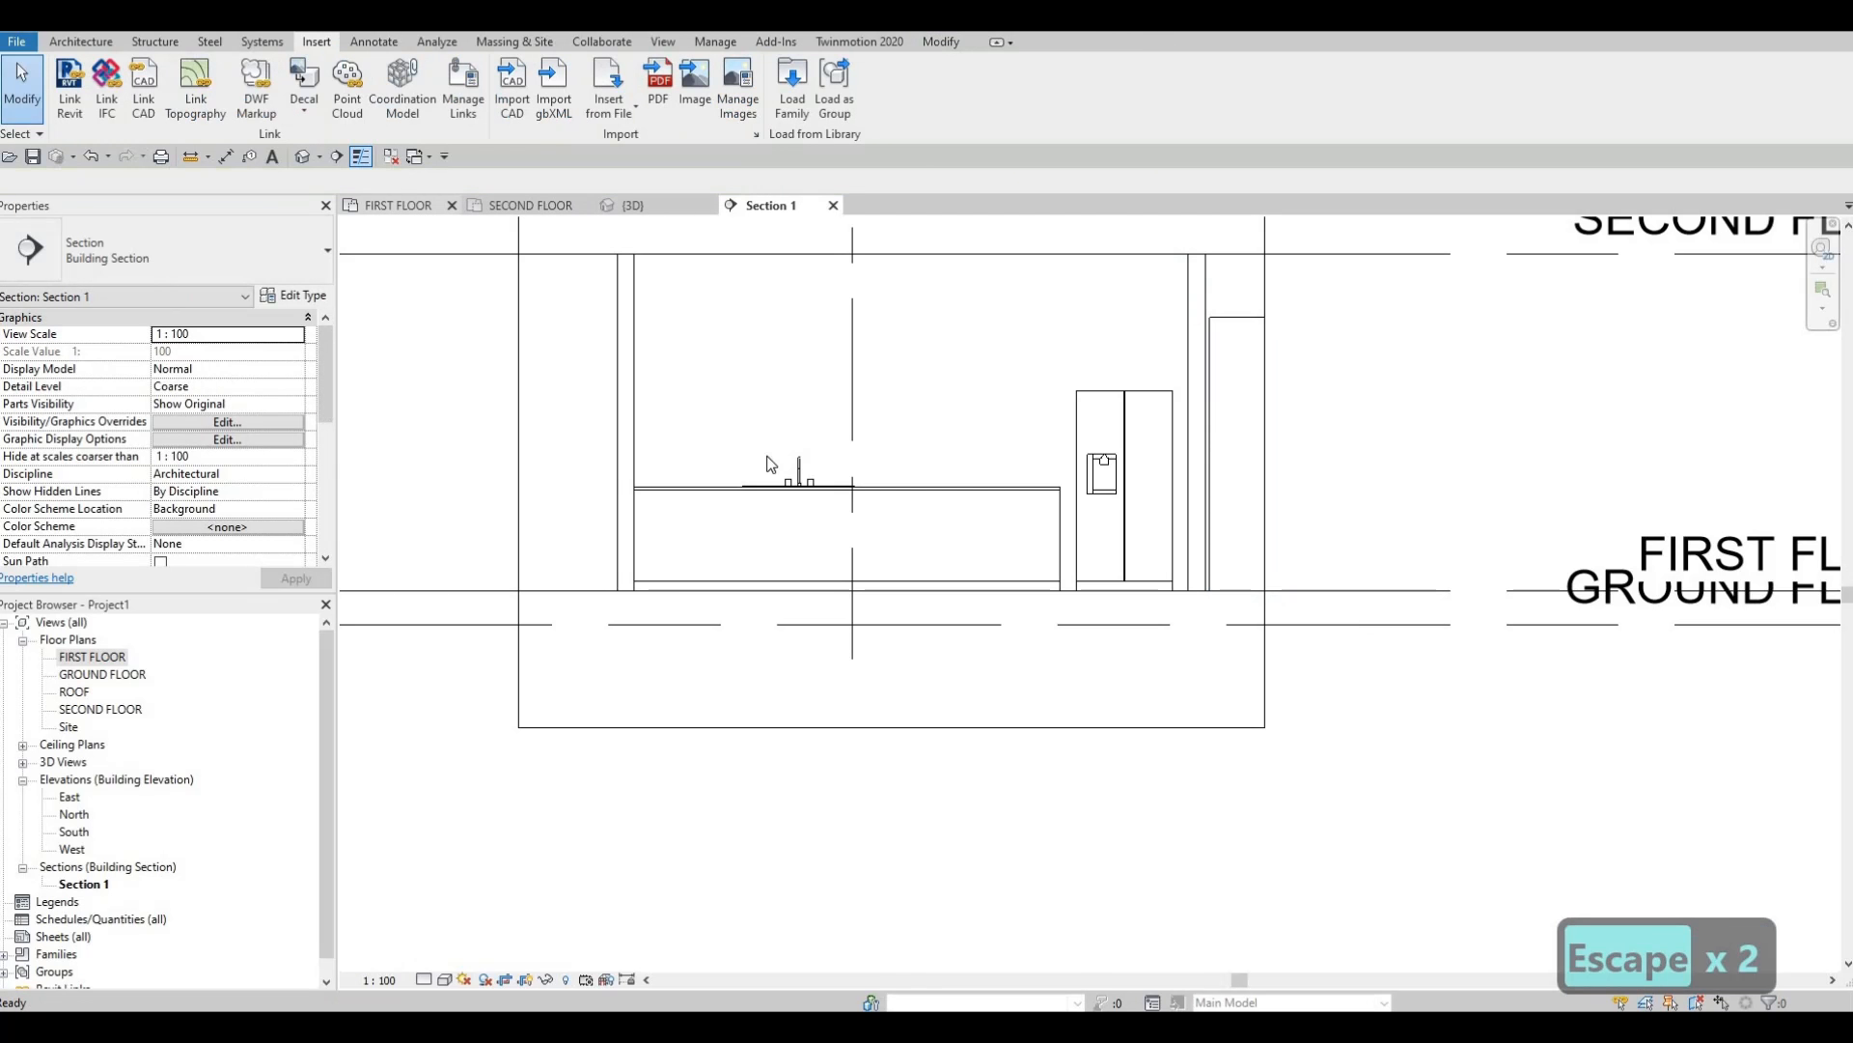
{"action": "left_click", "coordinate": [398, 204]}
{"action": "middle_click_drag", "start_coordinate": [1065, 650], "coordinate": [1083, 564]}
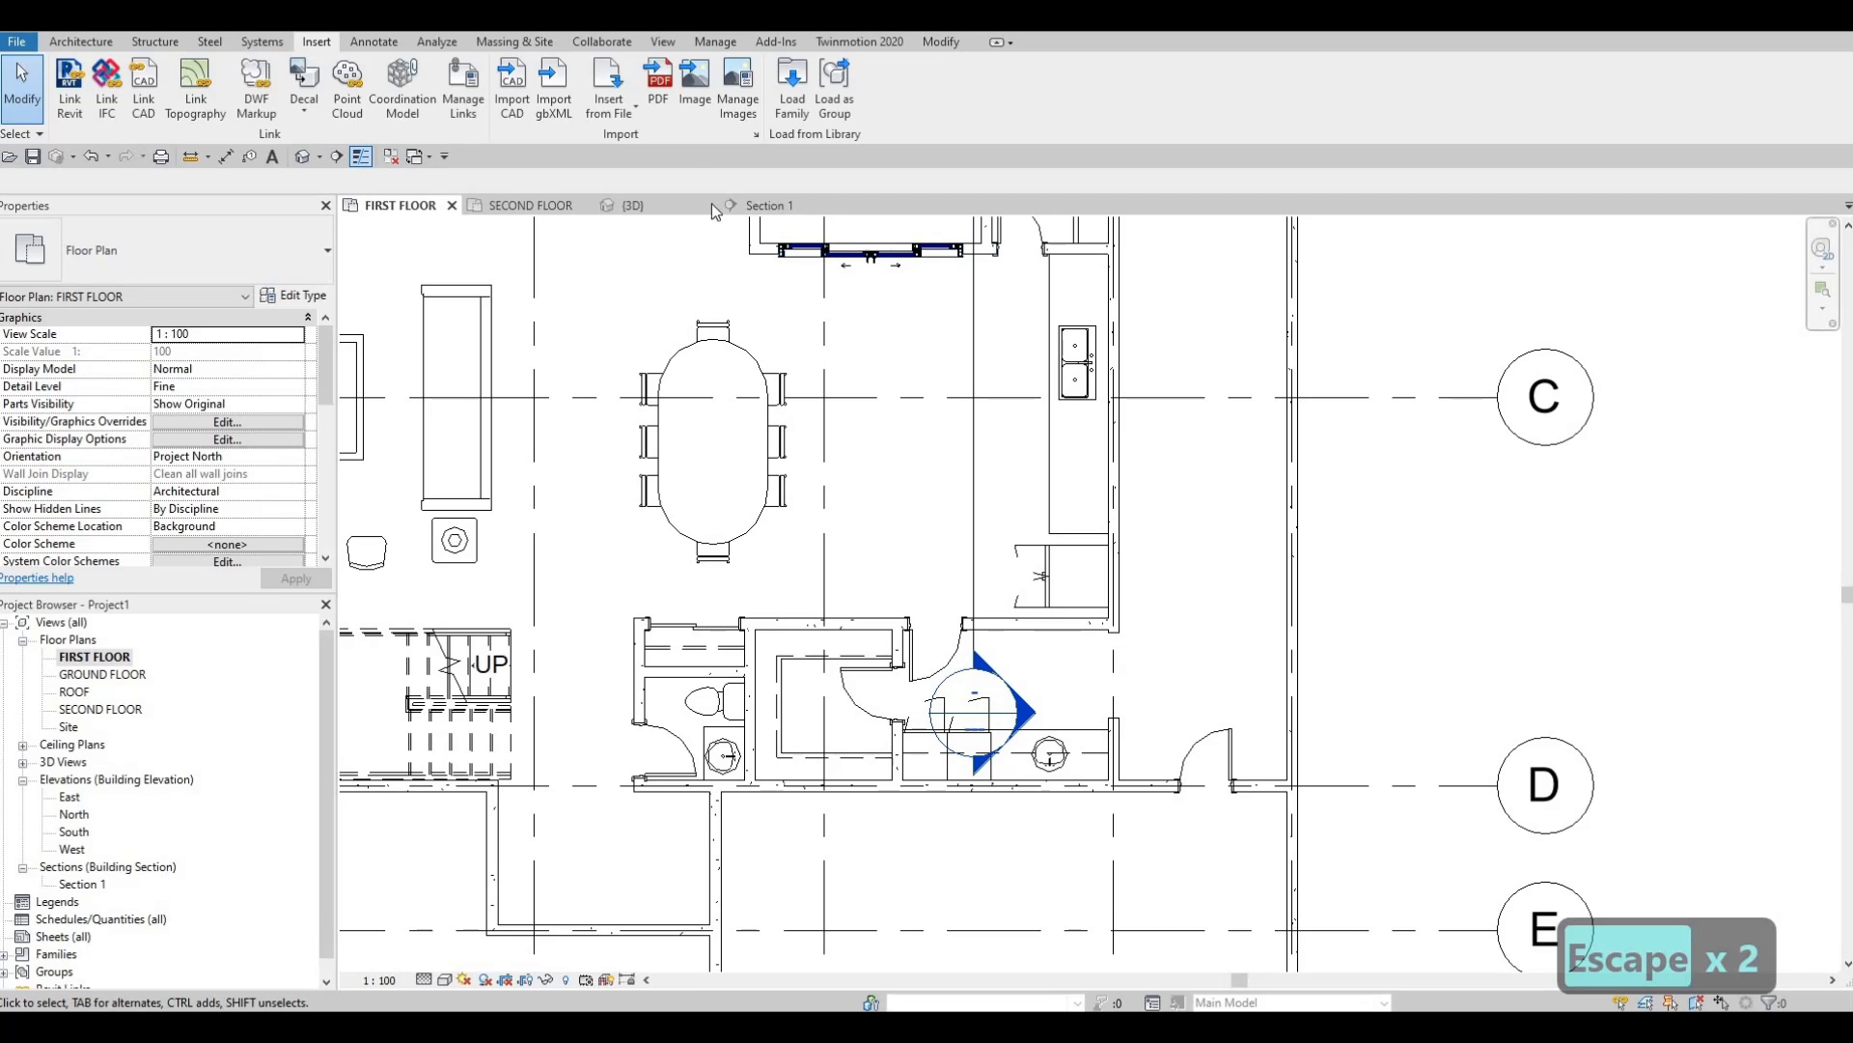
{"action": "left_click", "coordinate": [769, 205]}
{"action": "middle_click_drag", "start_coordinate": [1089, 513], "coordinate": [1094, 514]}
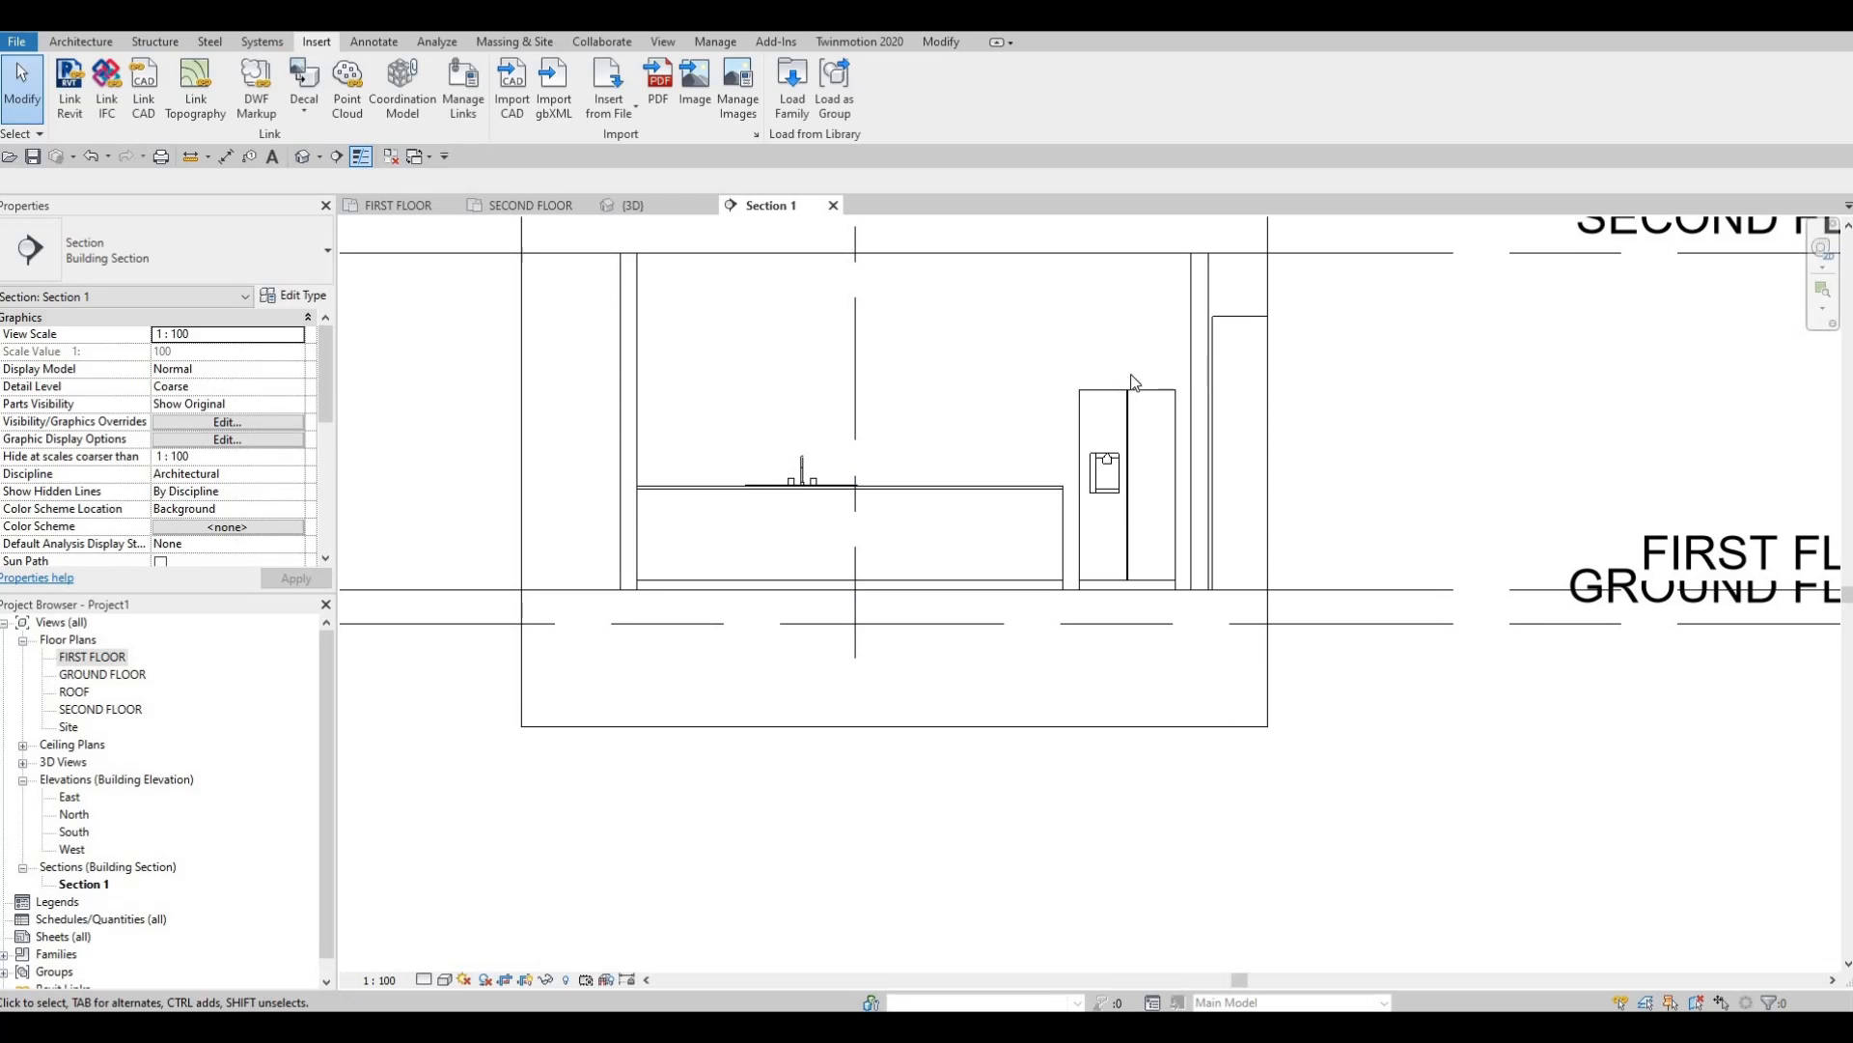
{"action": "middle_click_drag", "start_coordinate": [1149, 404], "coordinate": [1086, 394]}
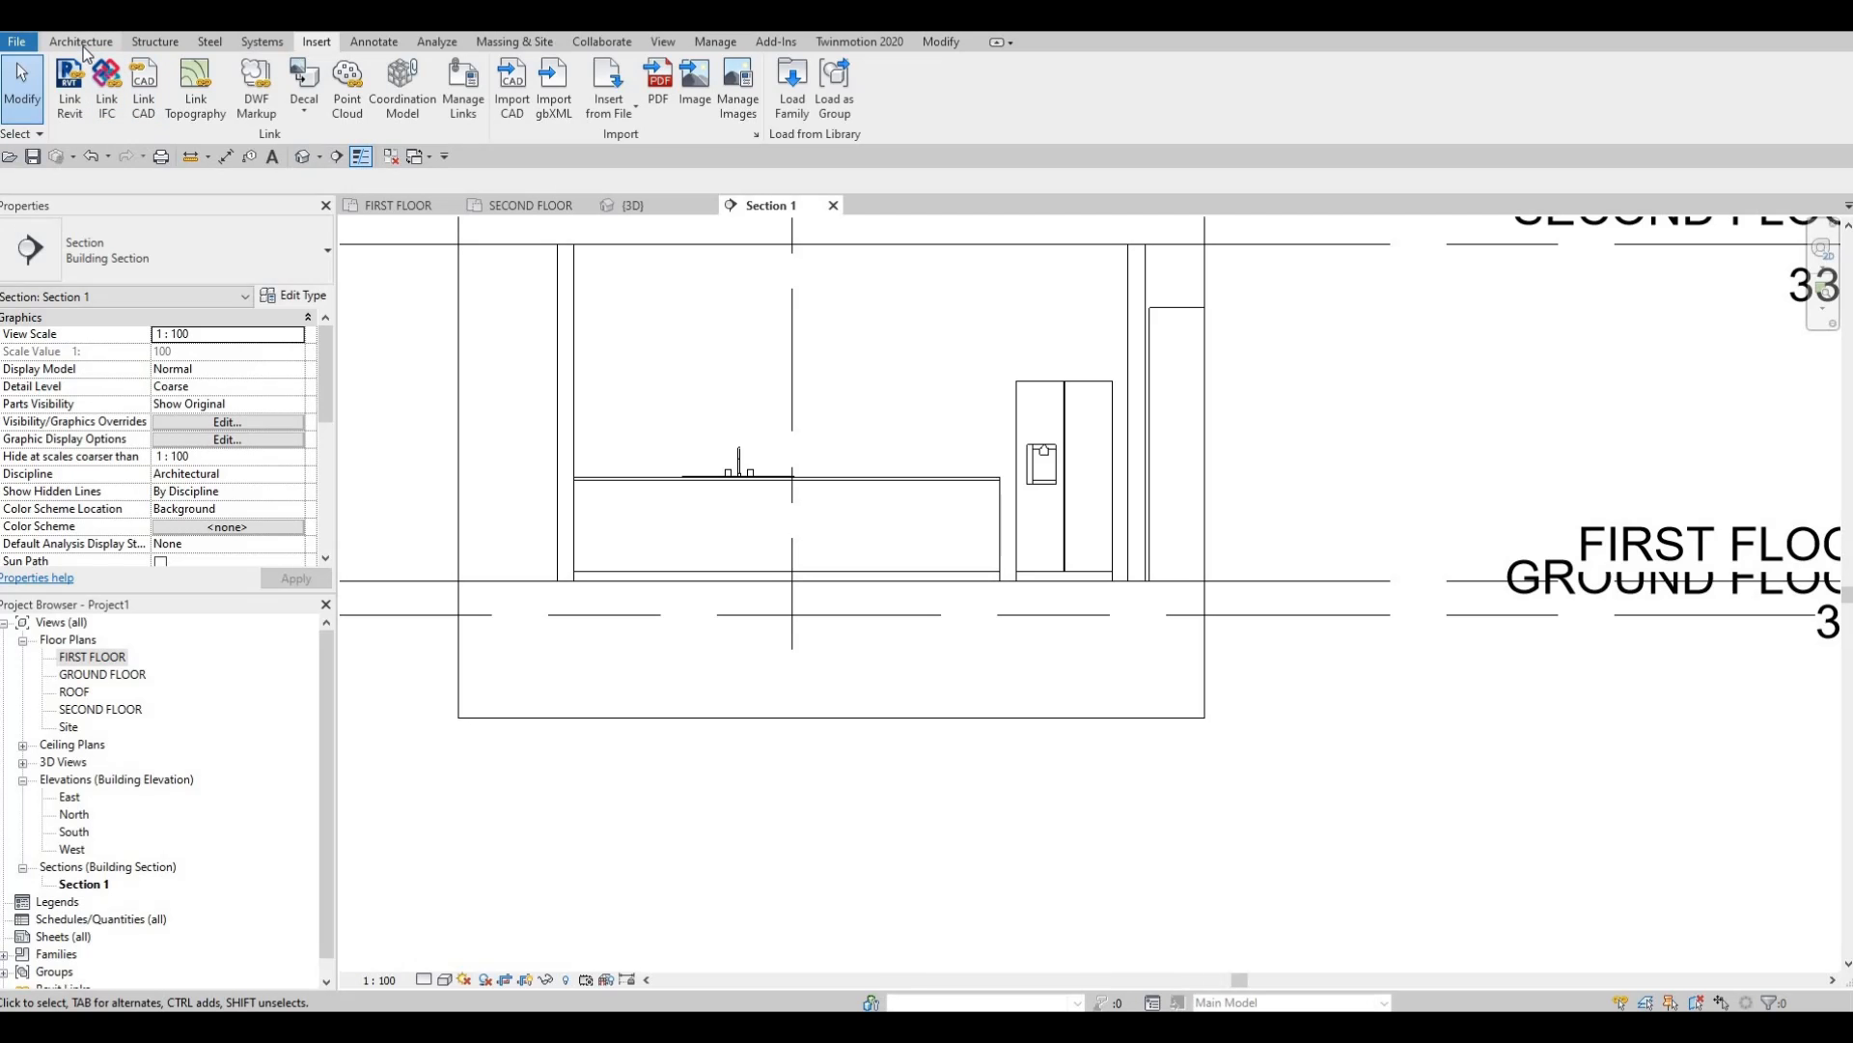
Create an in-place Generic Models family, accepting the default name Generic Models 2.
{"action": "left_click", "coordinate": [223, 108]}
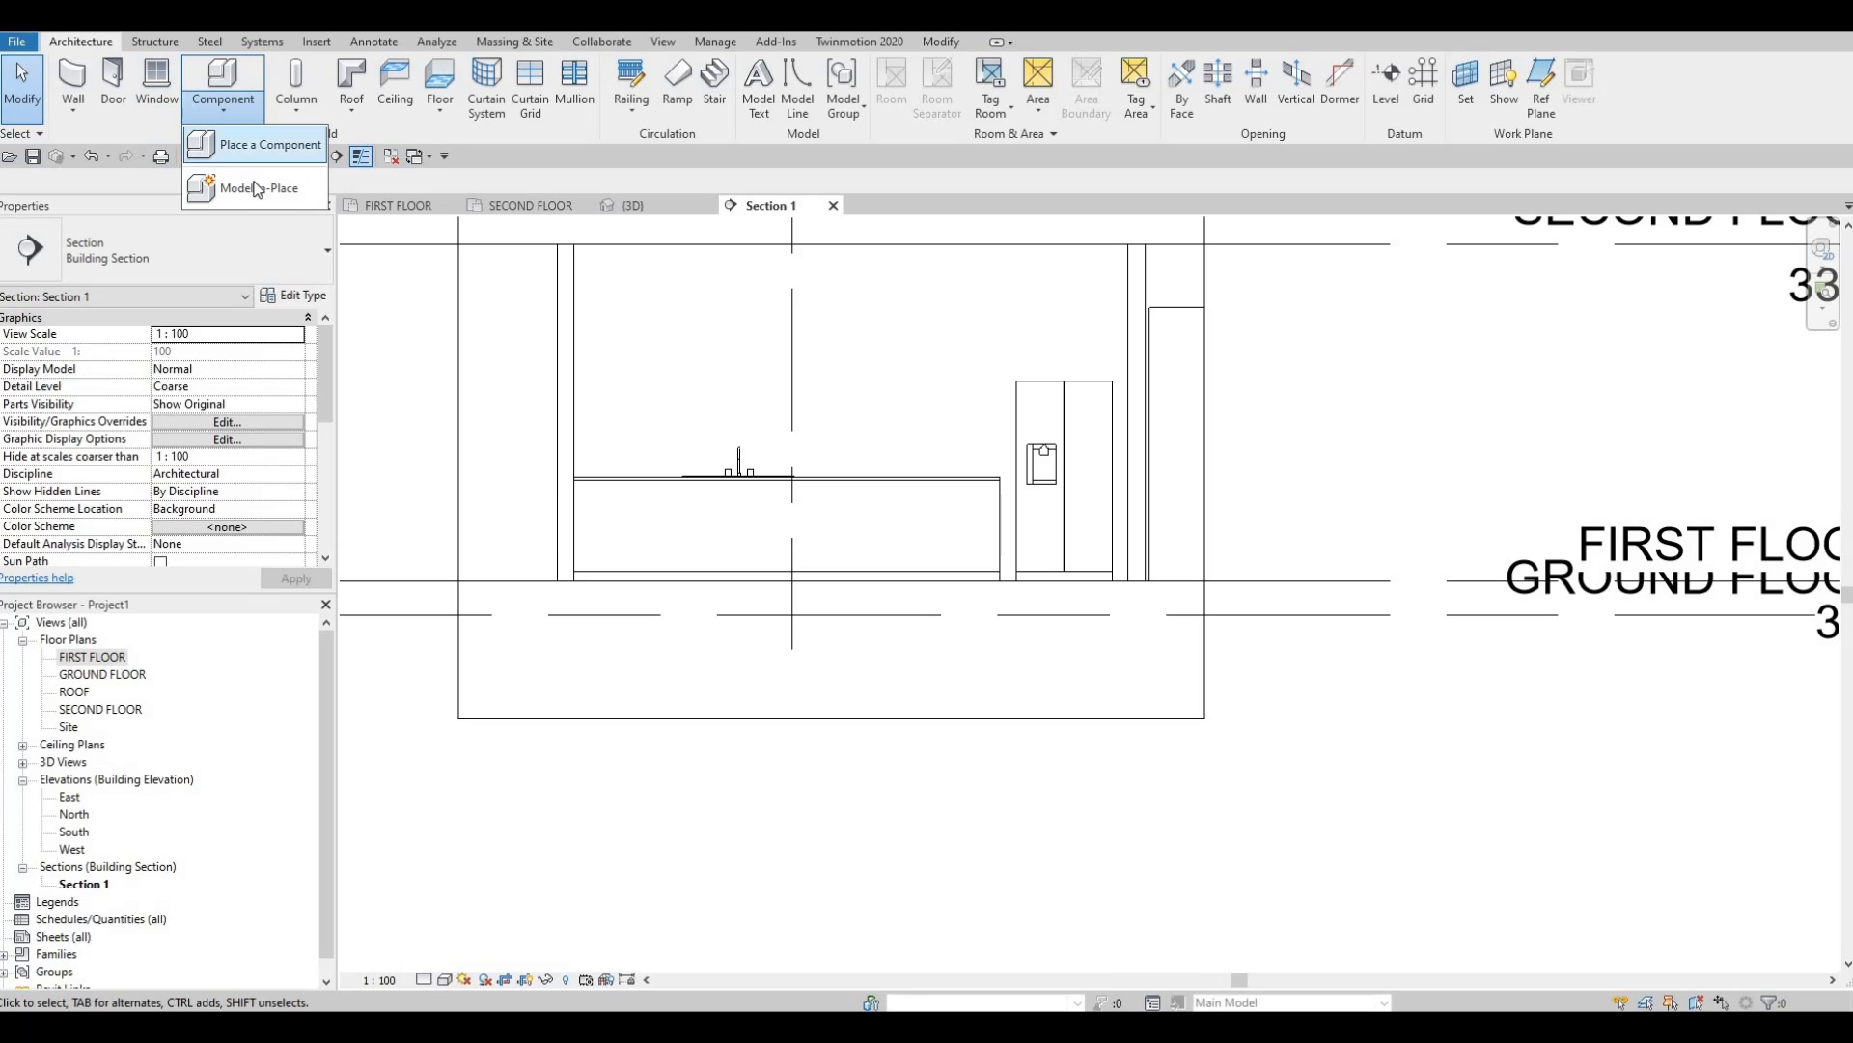
{"action": "left_click", "coordinate": [258, 189]}
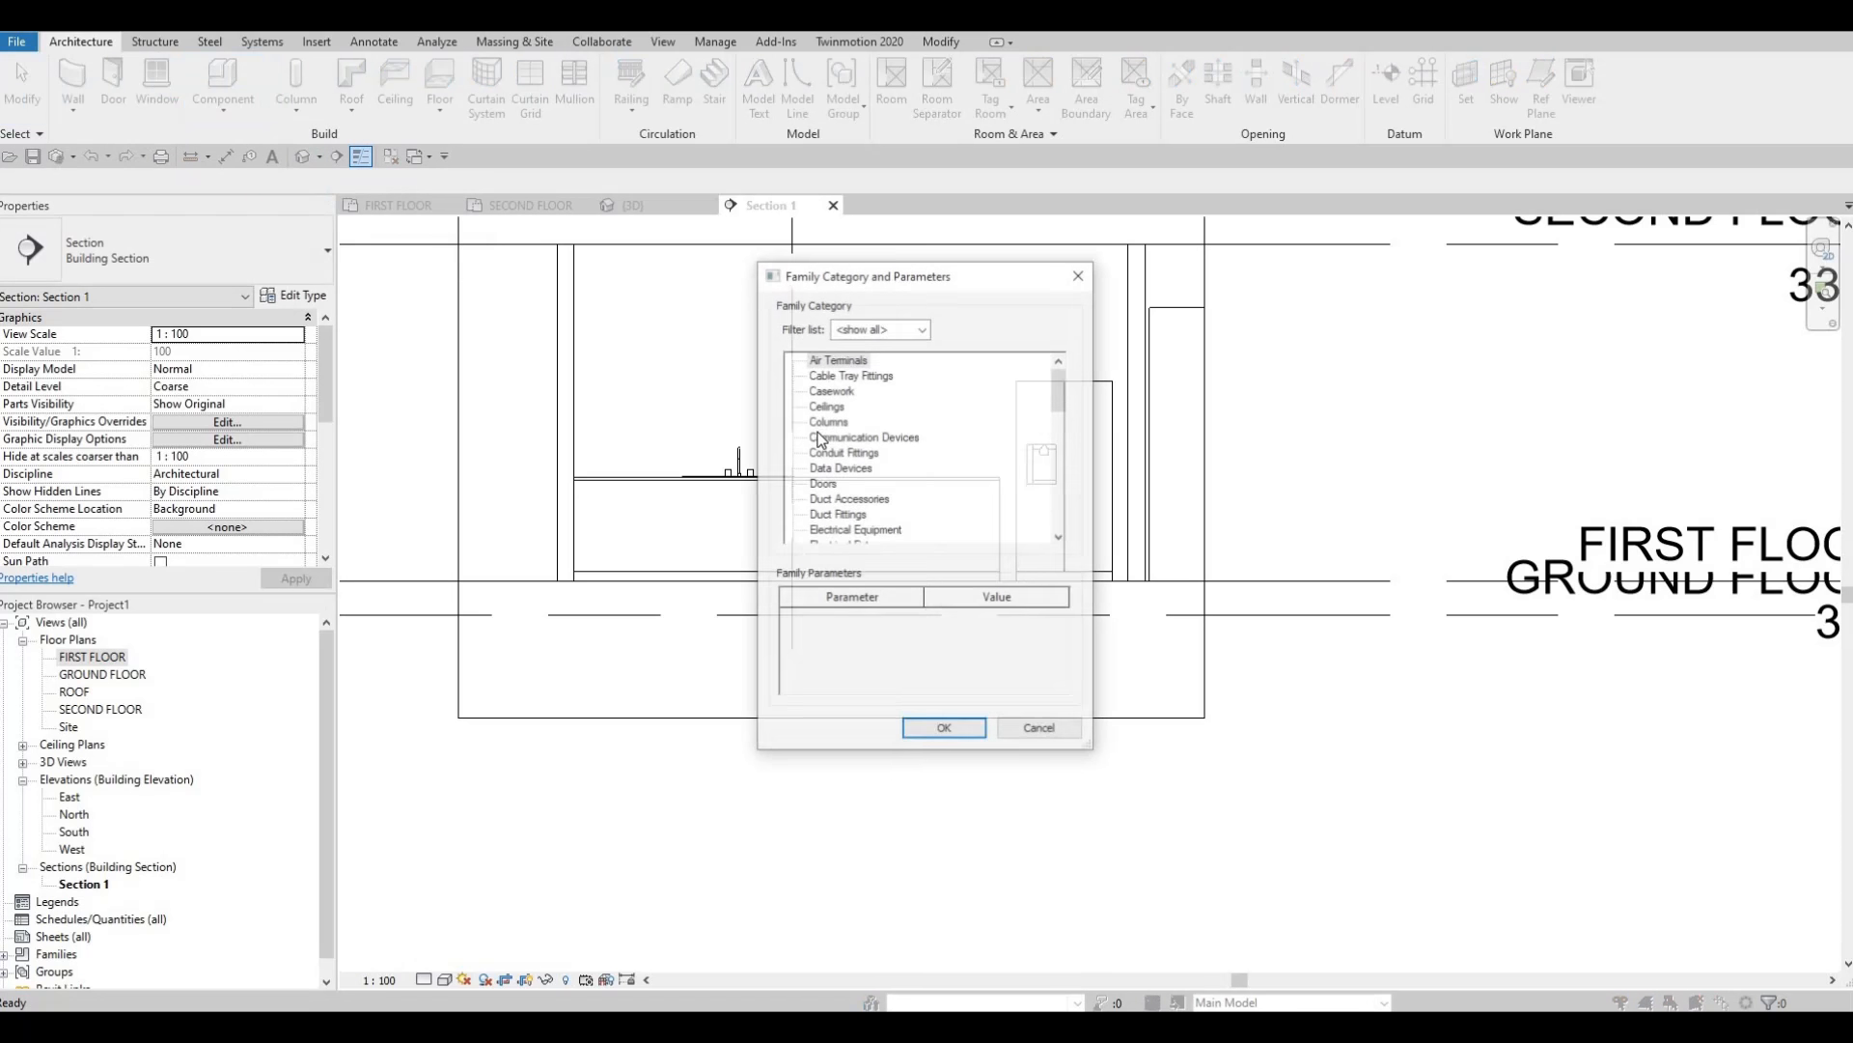
{"action": "scroll", "coordinate": [888, 459], "scroll_direction": "down", "scroll_amount": 4}
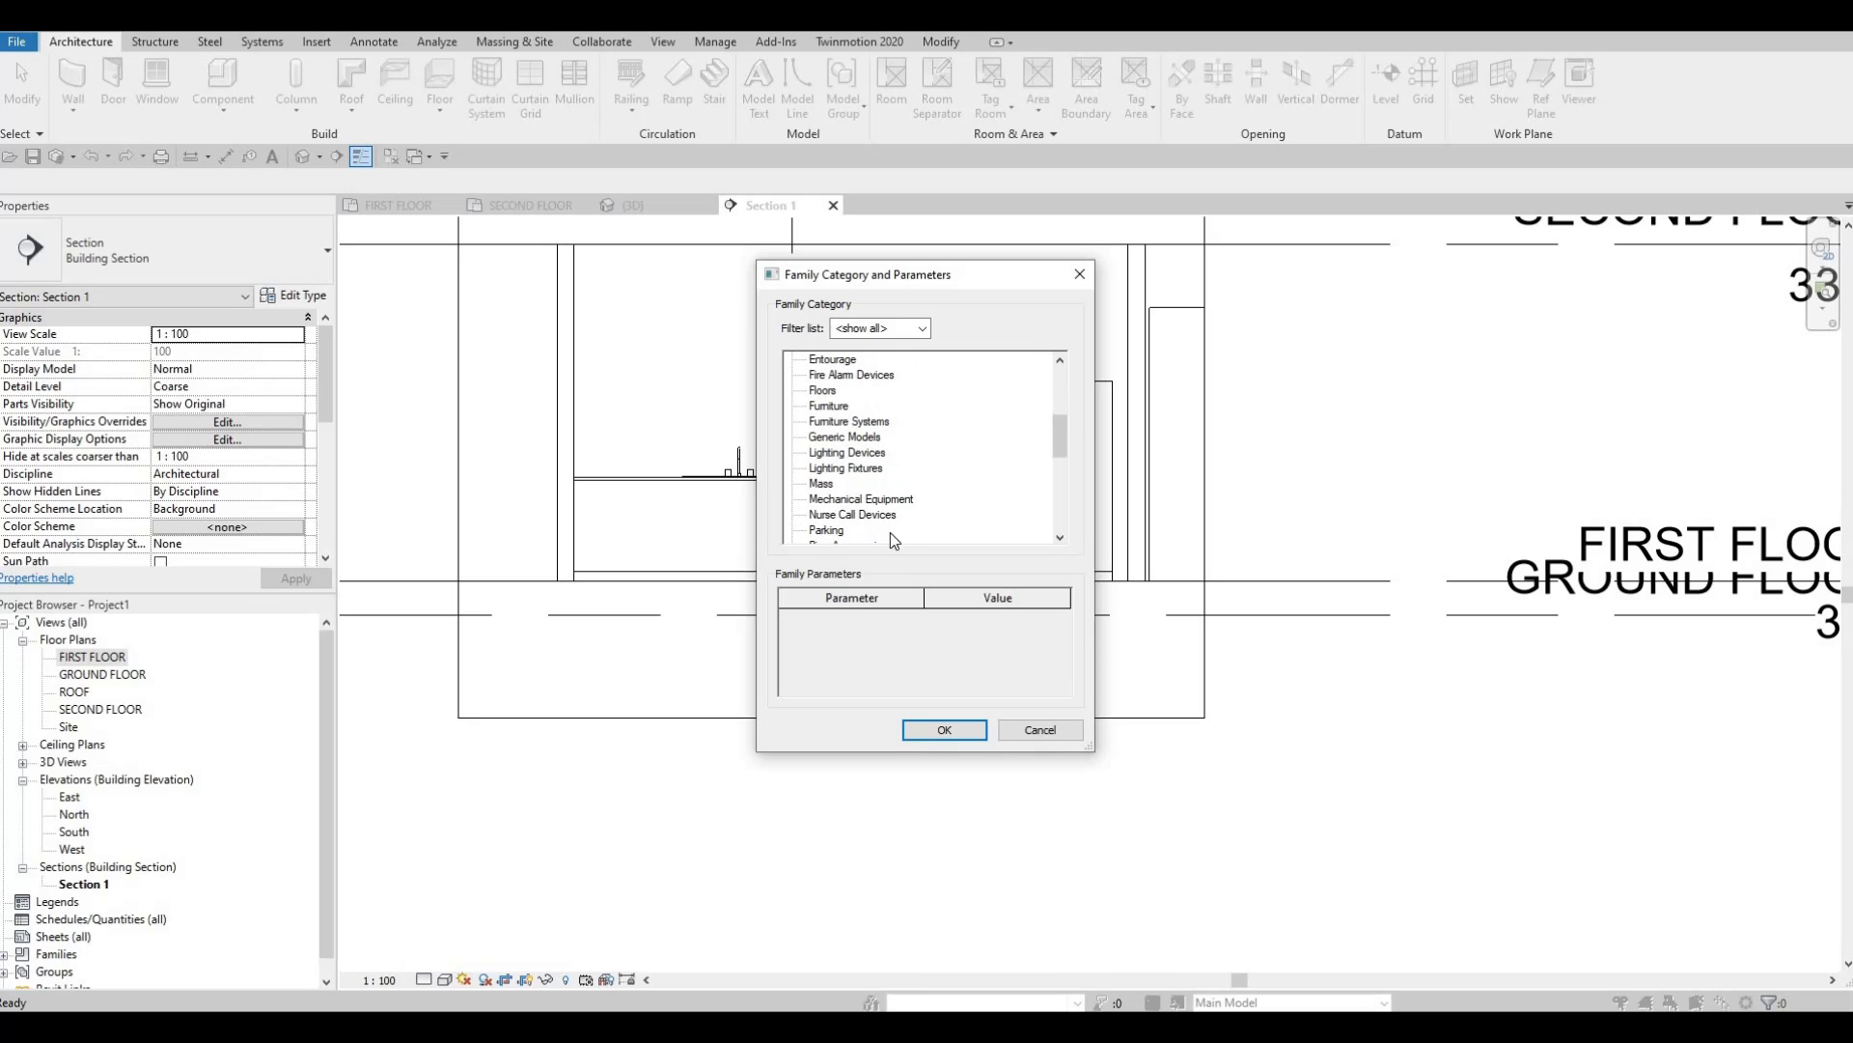
{"action": "left_click", "coordinate": [919, 731]}
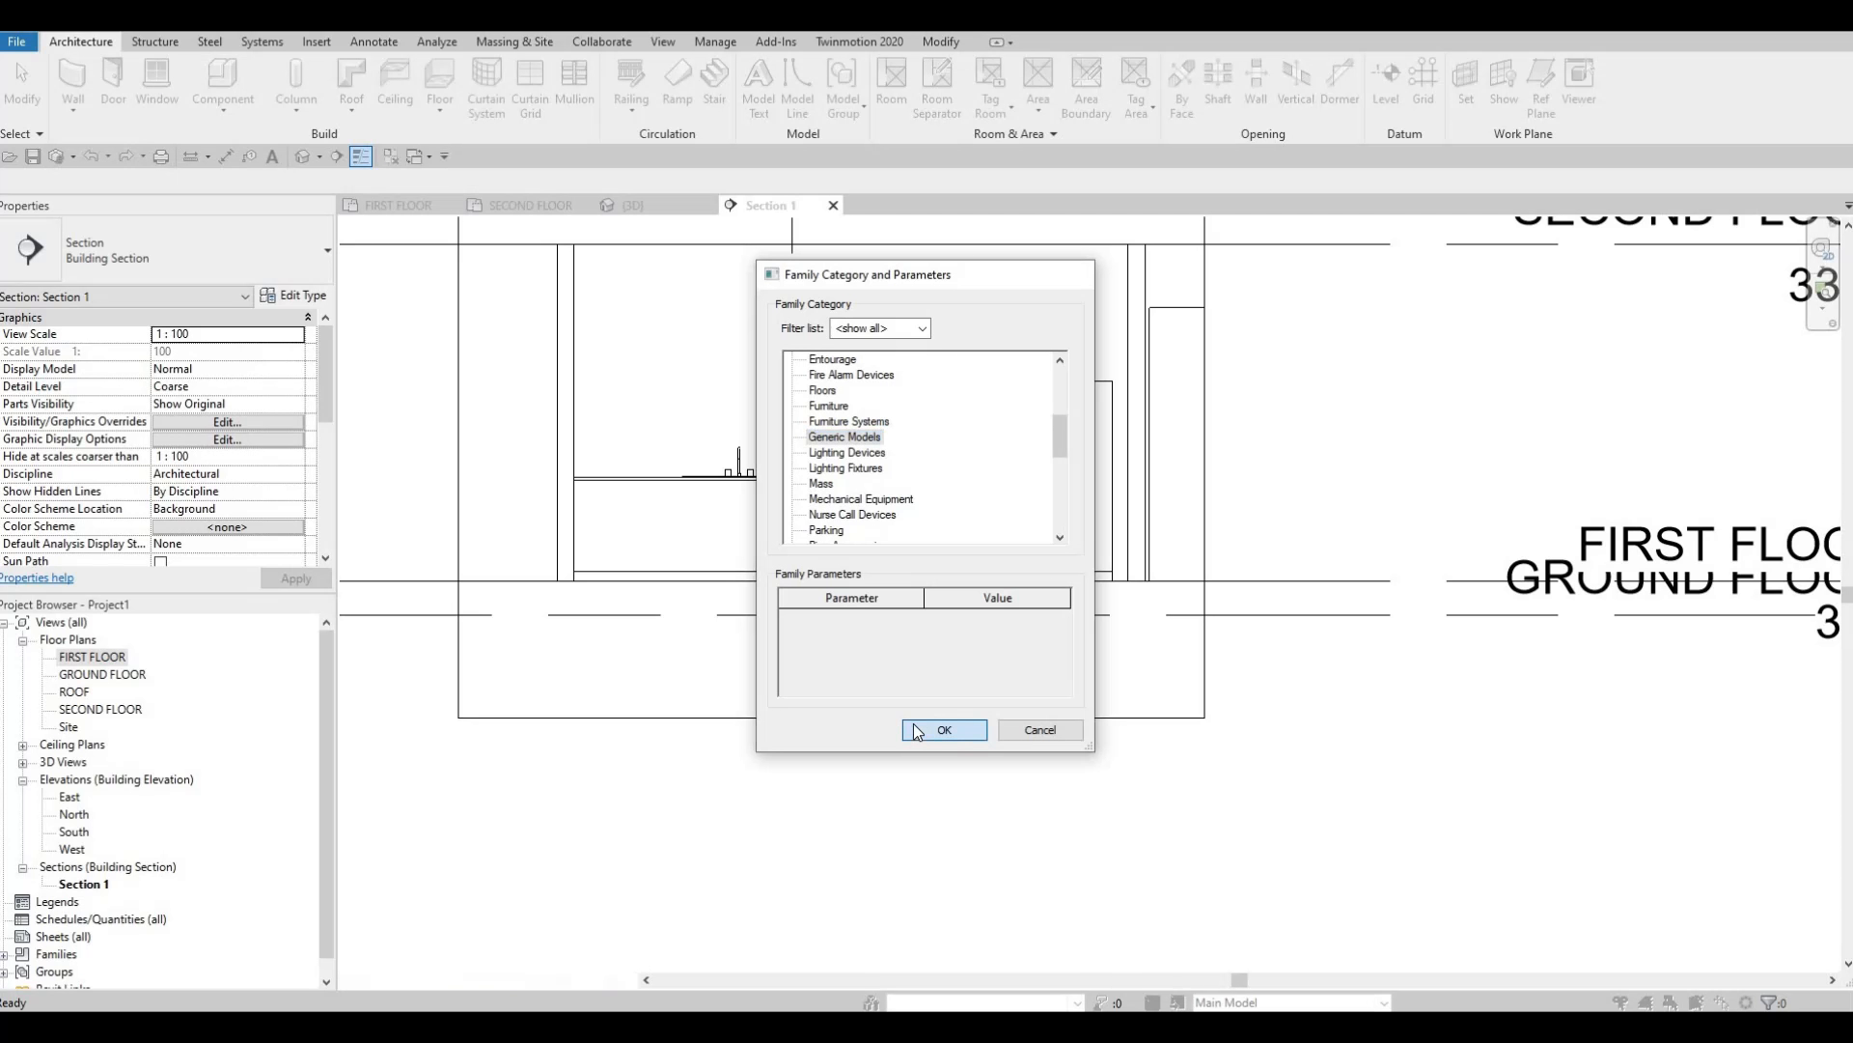
{"action": "left_click", "coordinate": [935, 558]}
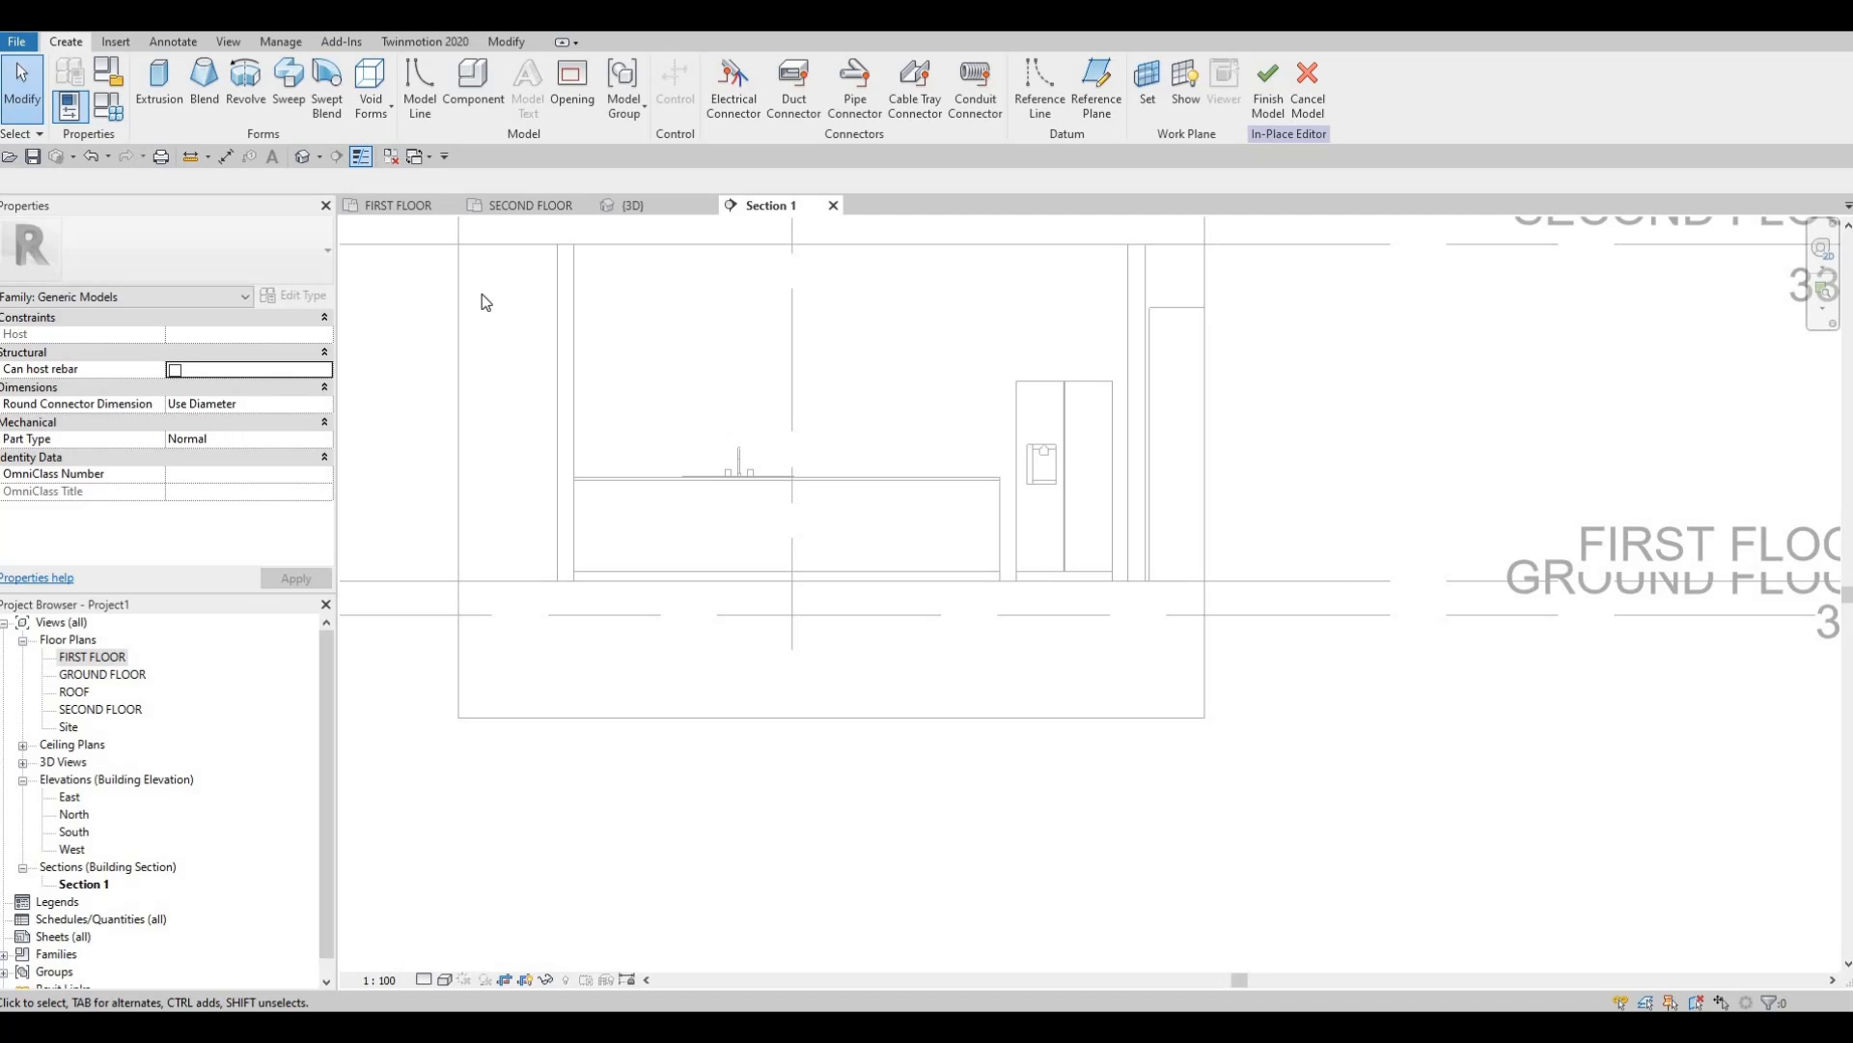
Start an extrusion whose work plane is the picked wall face behind the counter.
{"action": "left_click", "coordinate": [164, 92]}
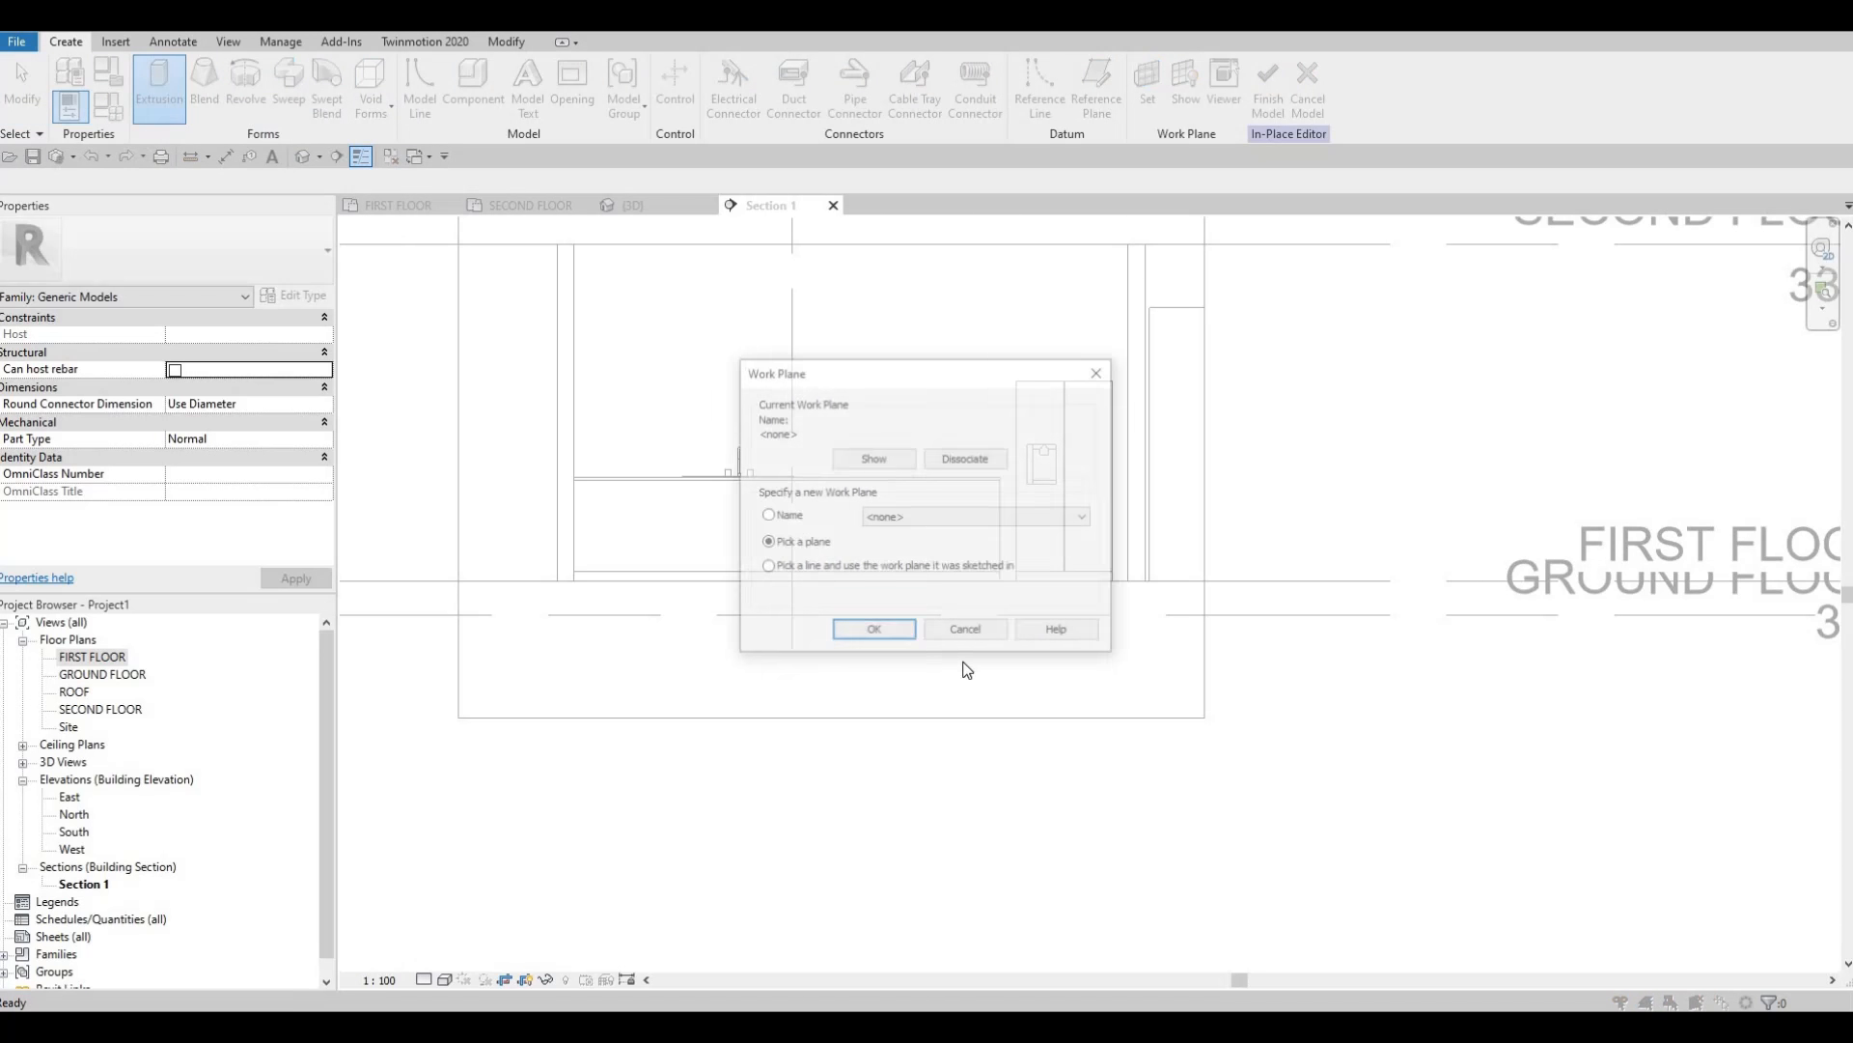
{"action": "left_click", "coordinate": [876, 634]}
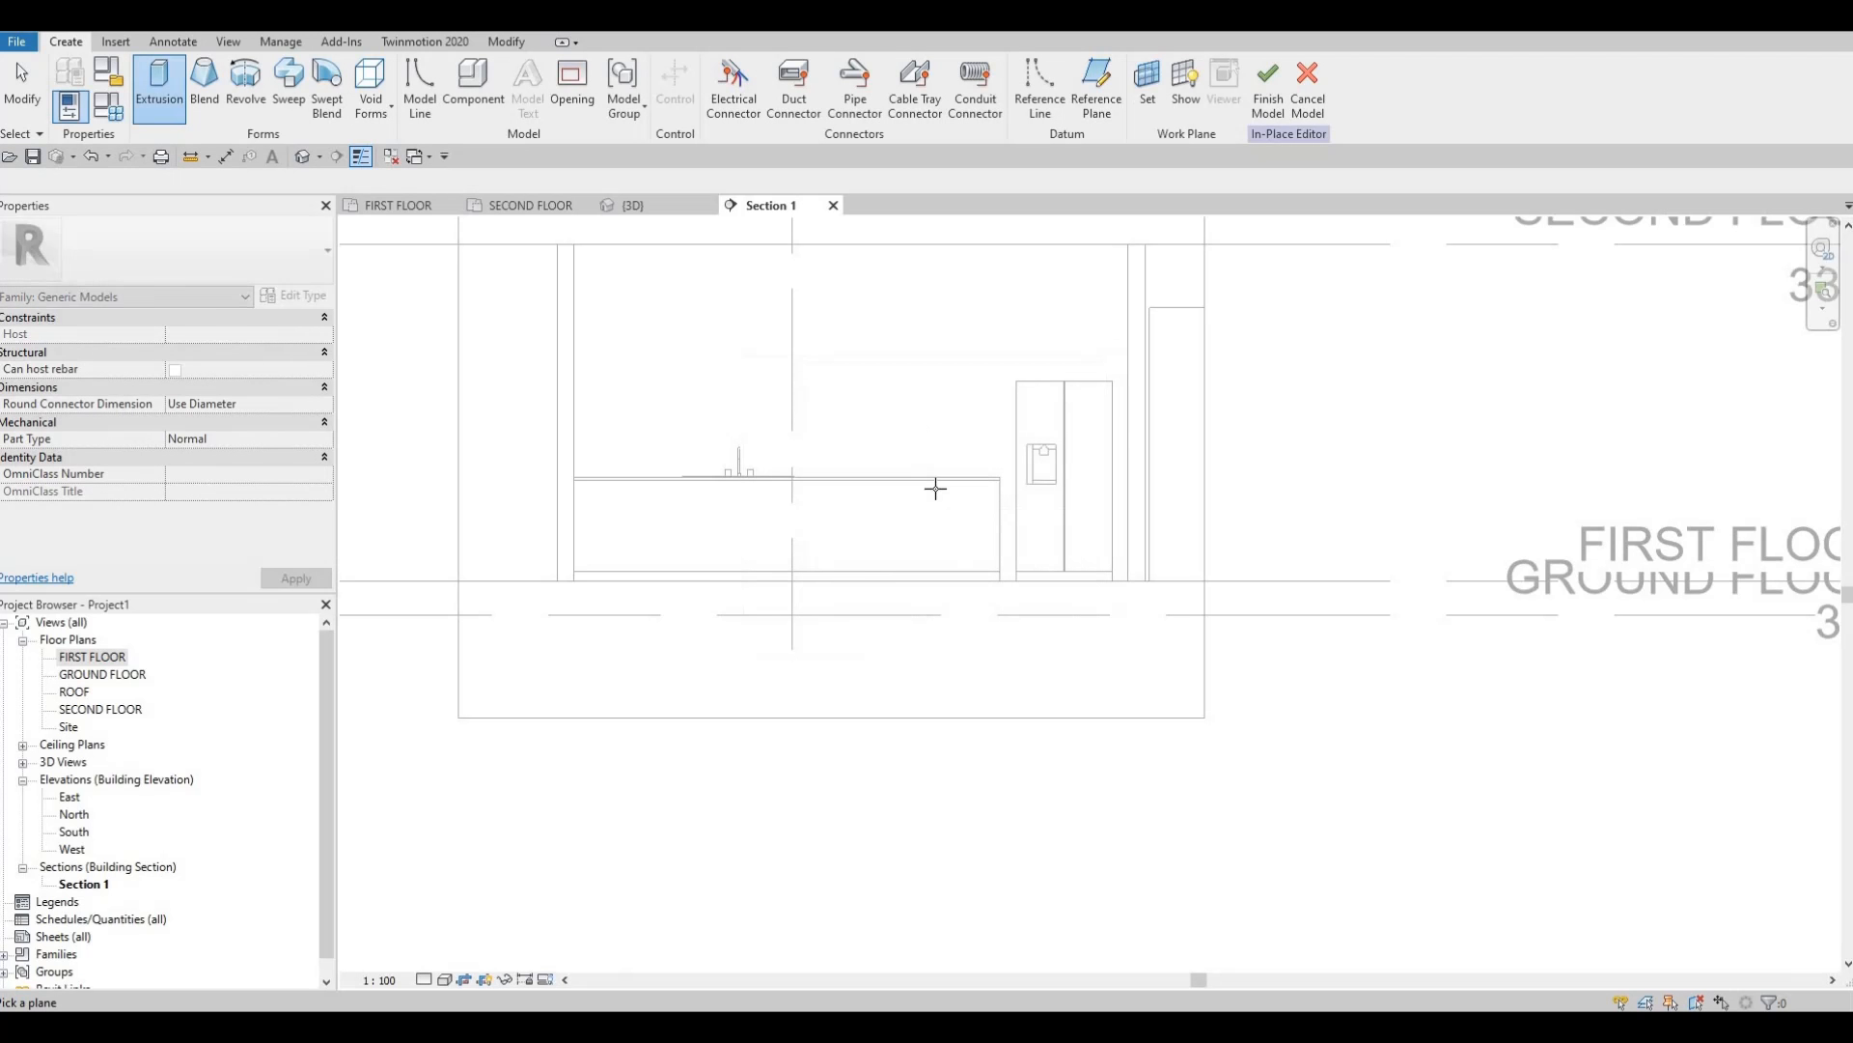
{"action": "scroll", "coordinate": [943, 434], "scroll_direction": "up", "scroll_amount": 2}
{"action": "left_click", "coordinate": [854, 425]}
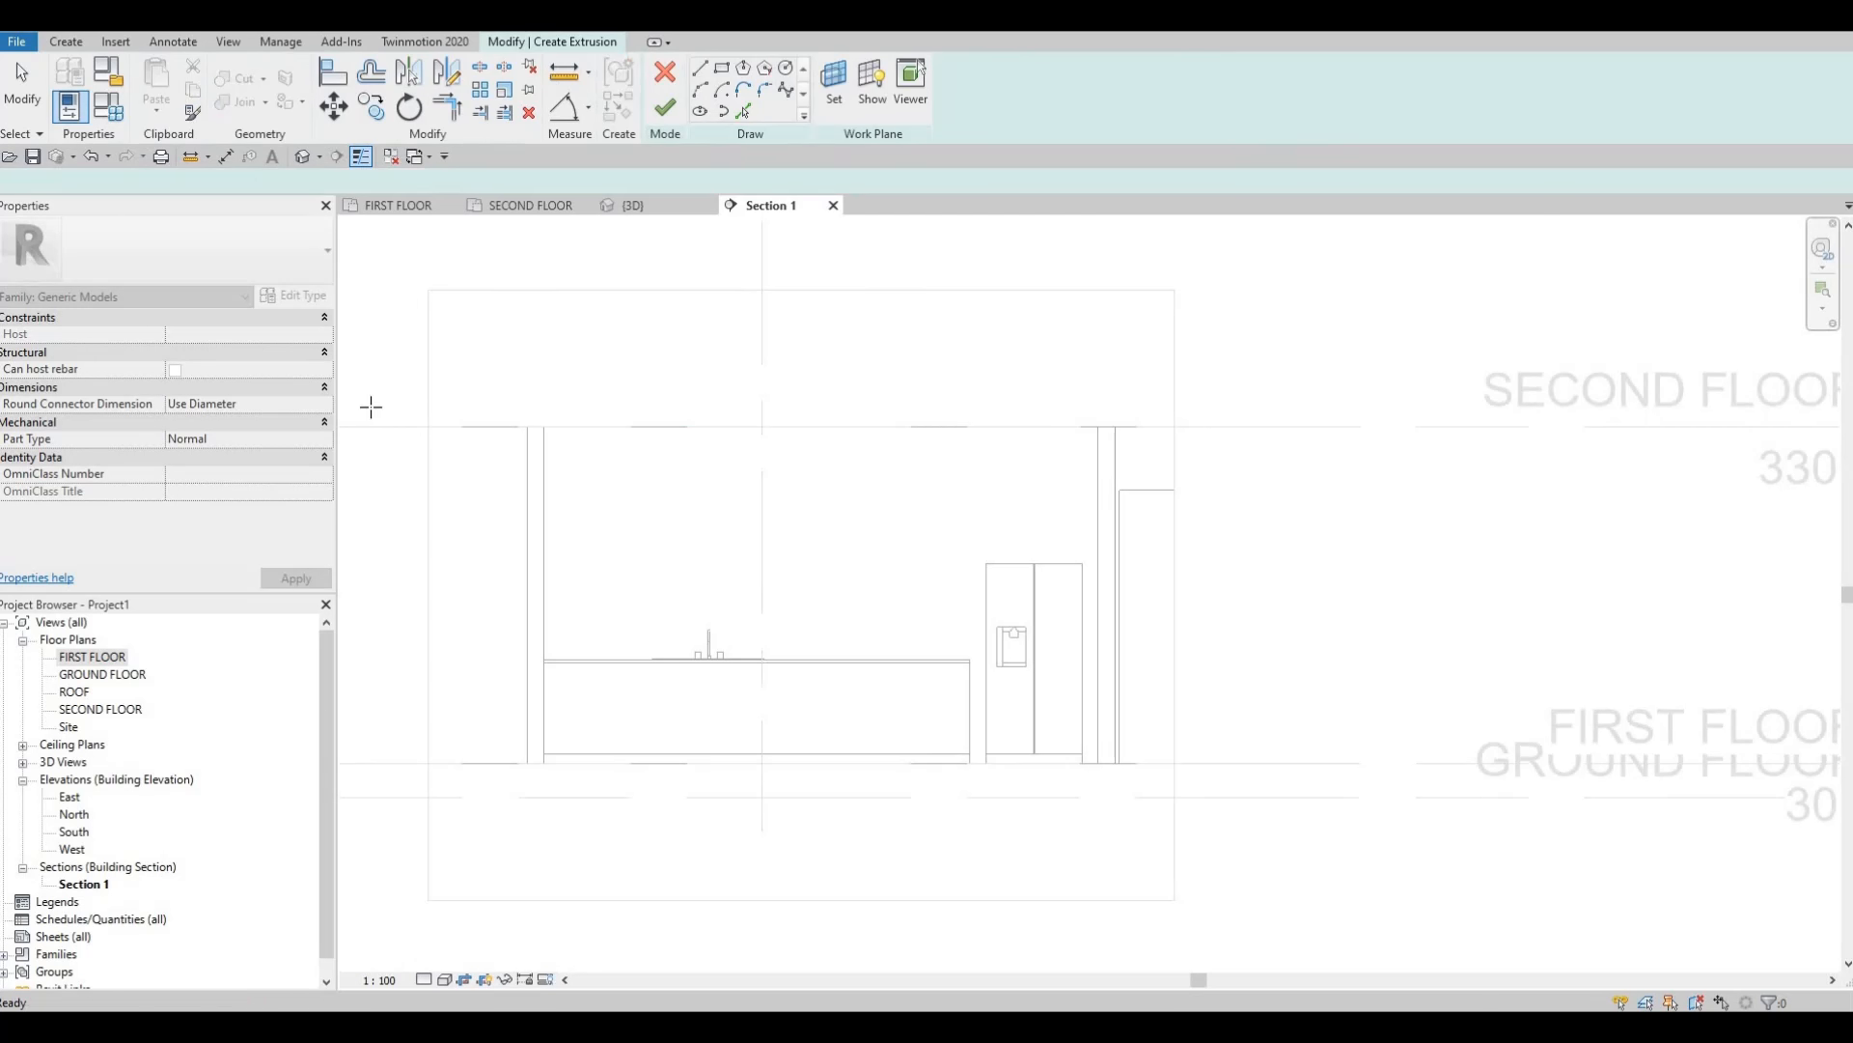
Duplicate PAINT 2 as PAINT 3 in the Material Browser and assign it to the extrusion.
{"action": "left_click", "coordinate": [305, 458]}
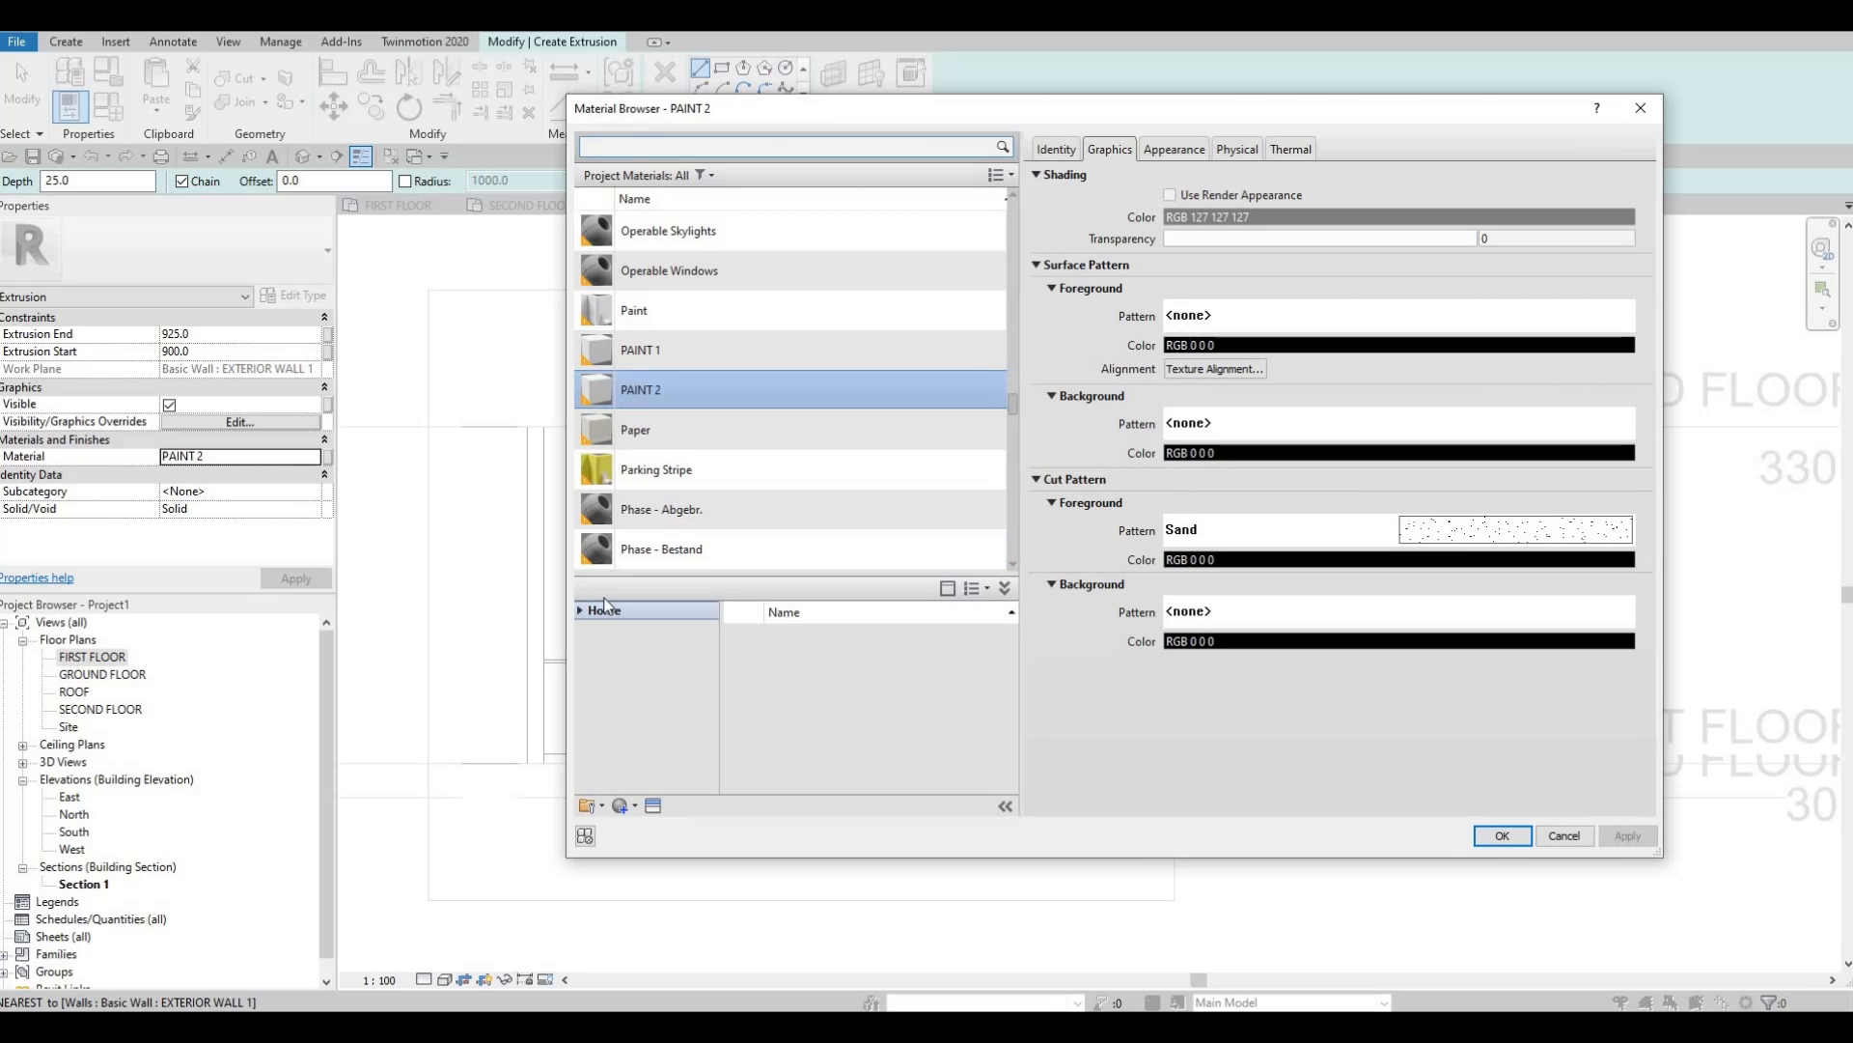
{"action": "left_click", "coordinate": [626, 807]}
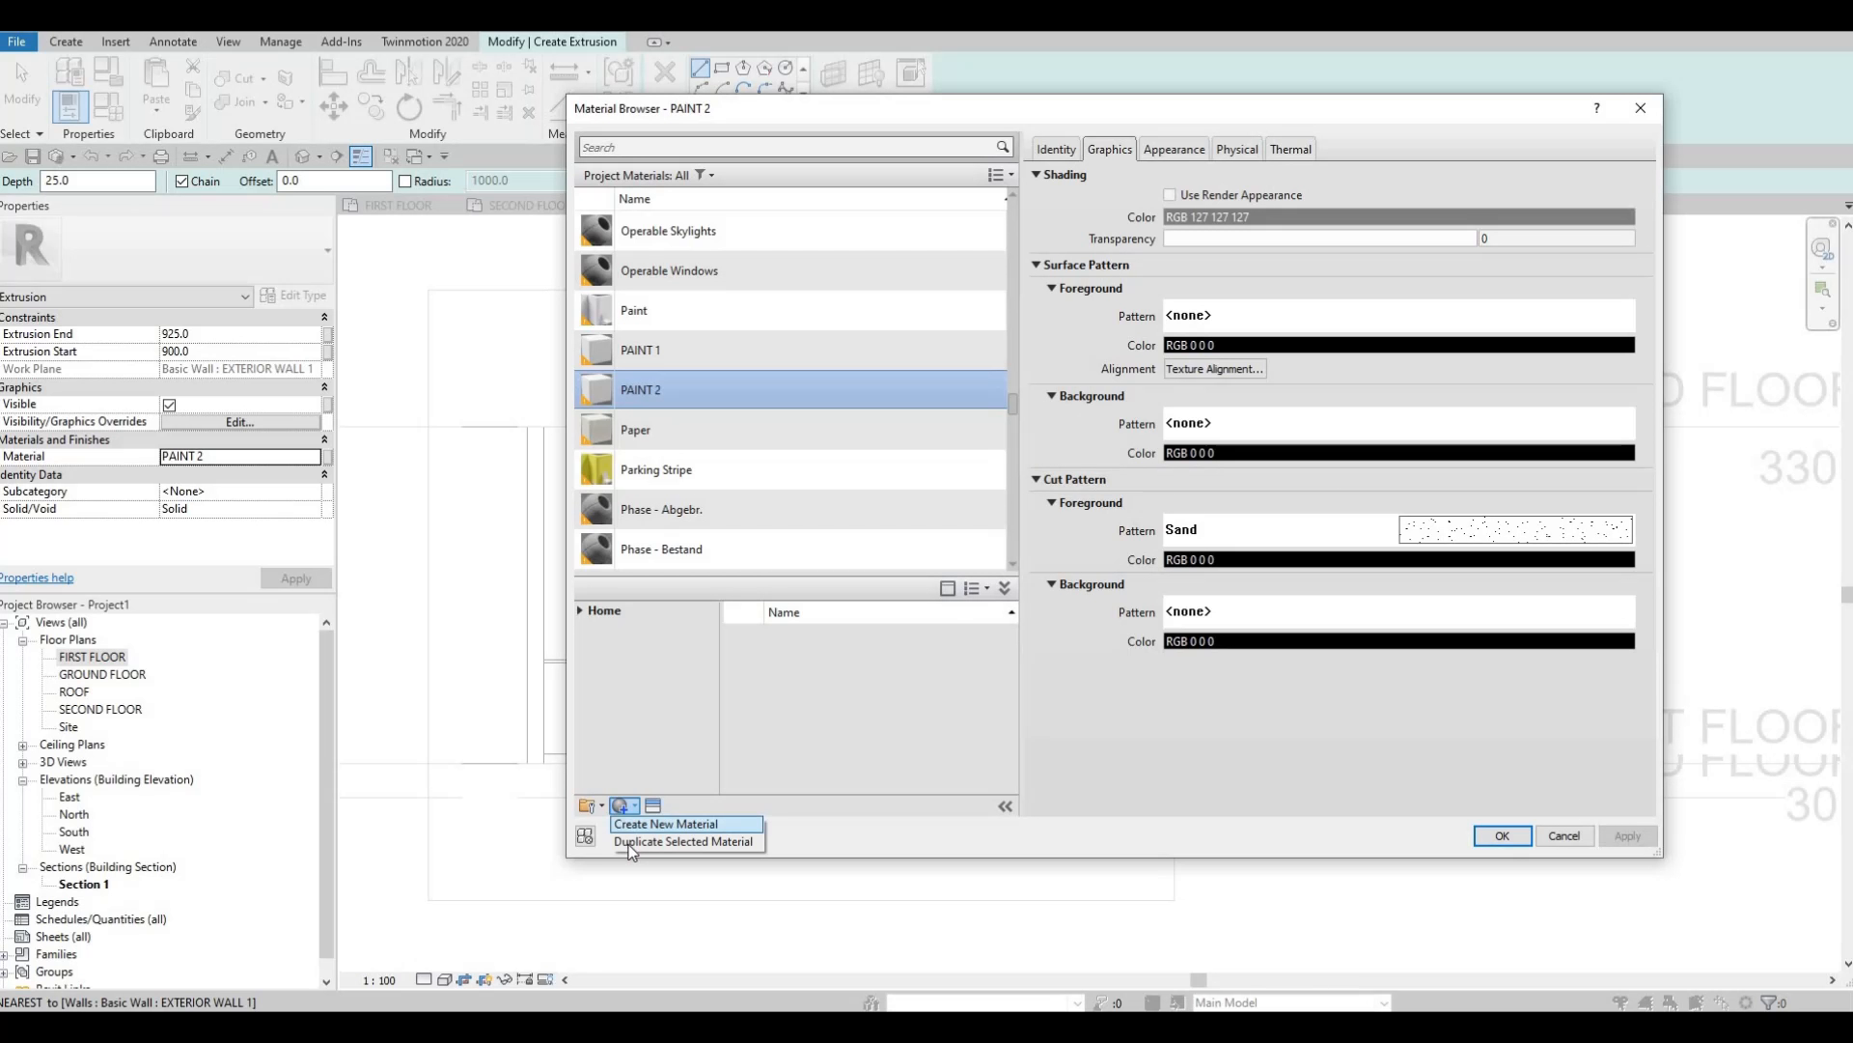
{"action": "left_click", "coordinate": [629, 842]}
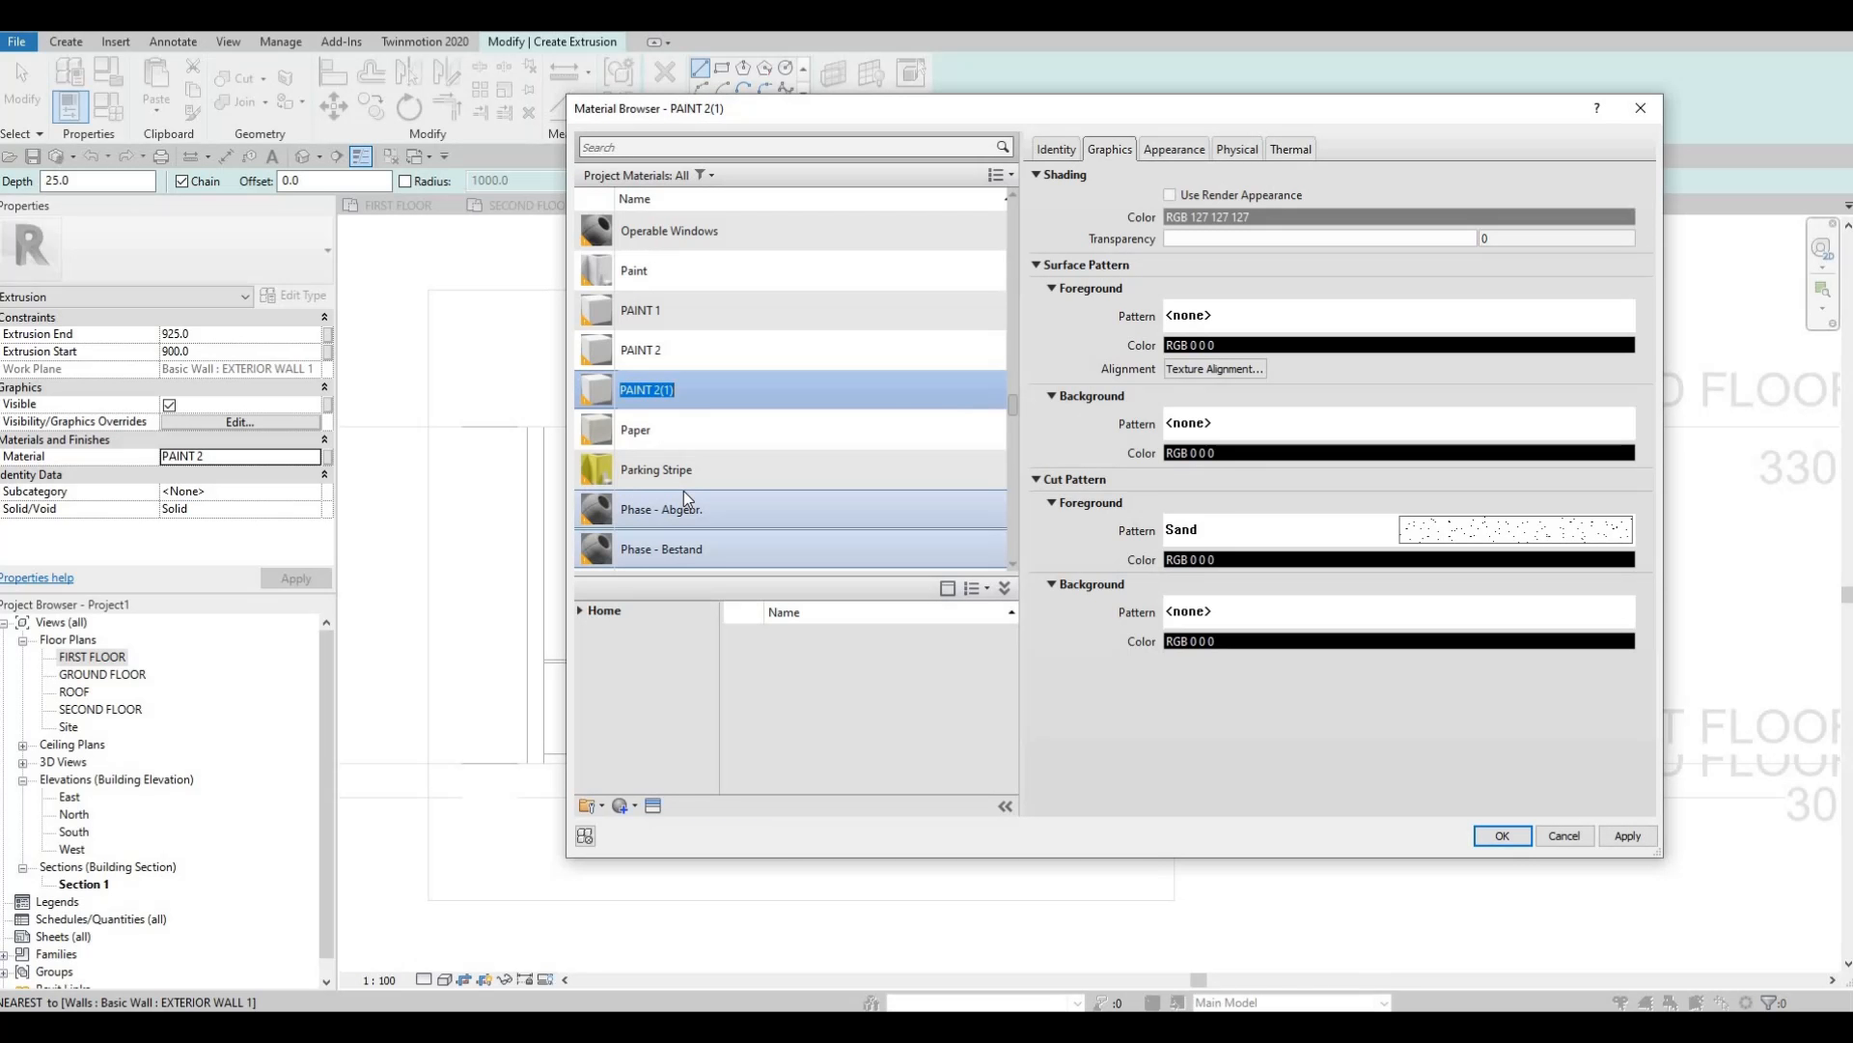
{"action": "key", "text": "Right"}
{"action": "key", "text": "BackSpace"}
{"action": "key", "text": "BackSpace"}
{"action": "key", "text": "BackSpace"}
{"action": "key", "text": "BackSpace"}
{"action": "type", "text": "3"}
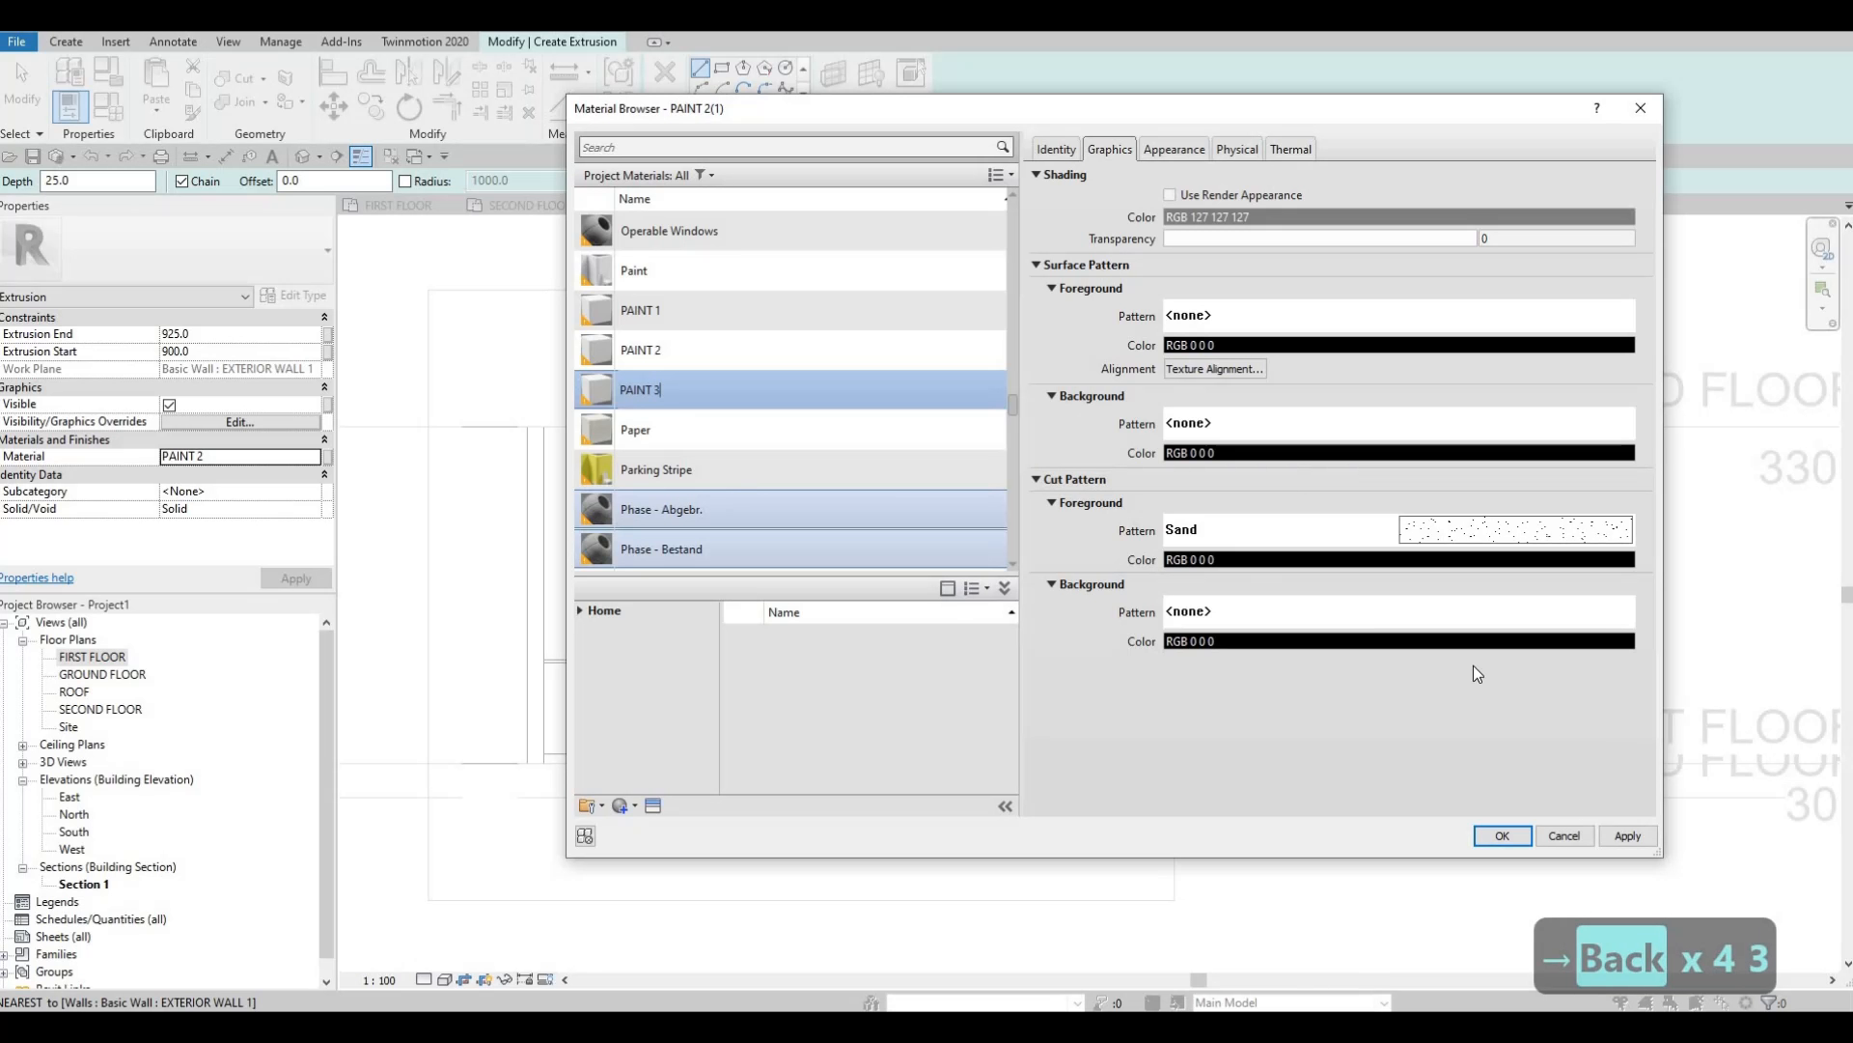
{"action": "left_click", "coordinate": [1502, 835]}
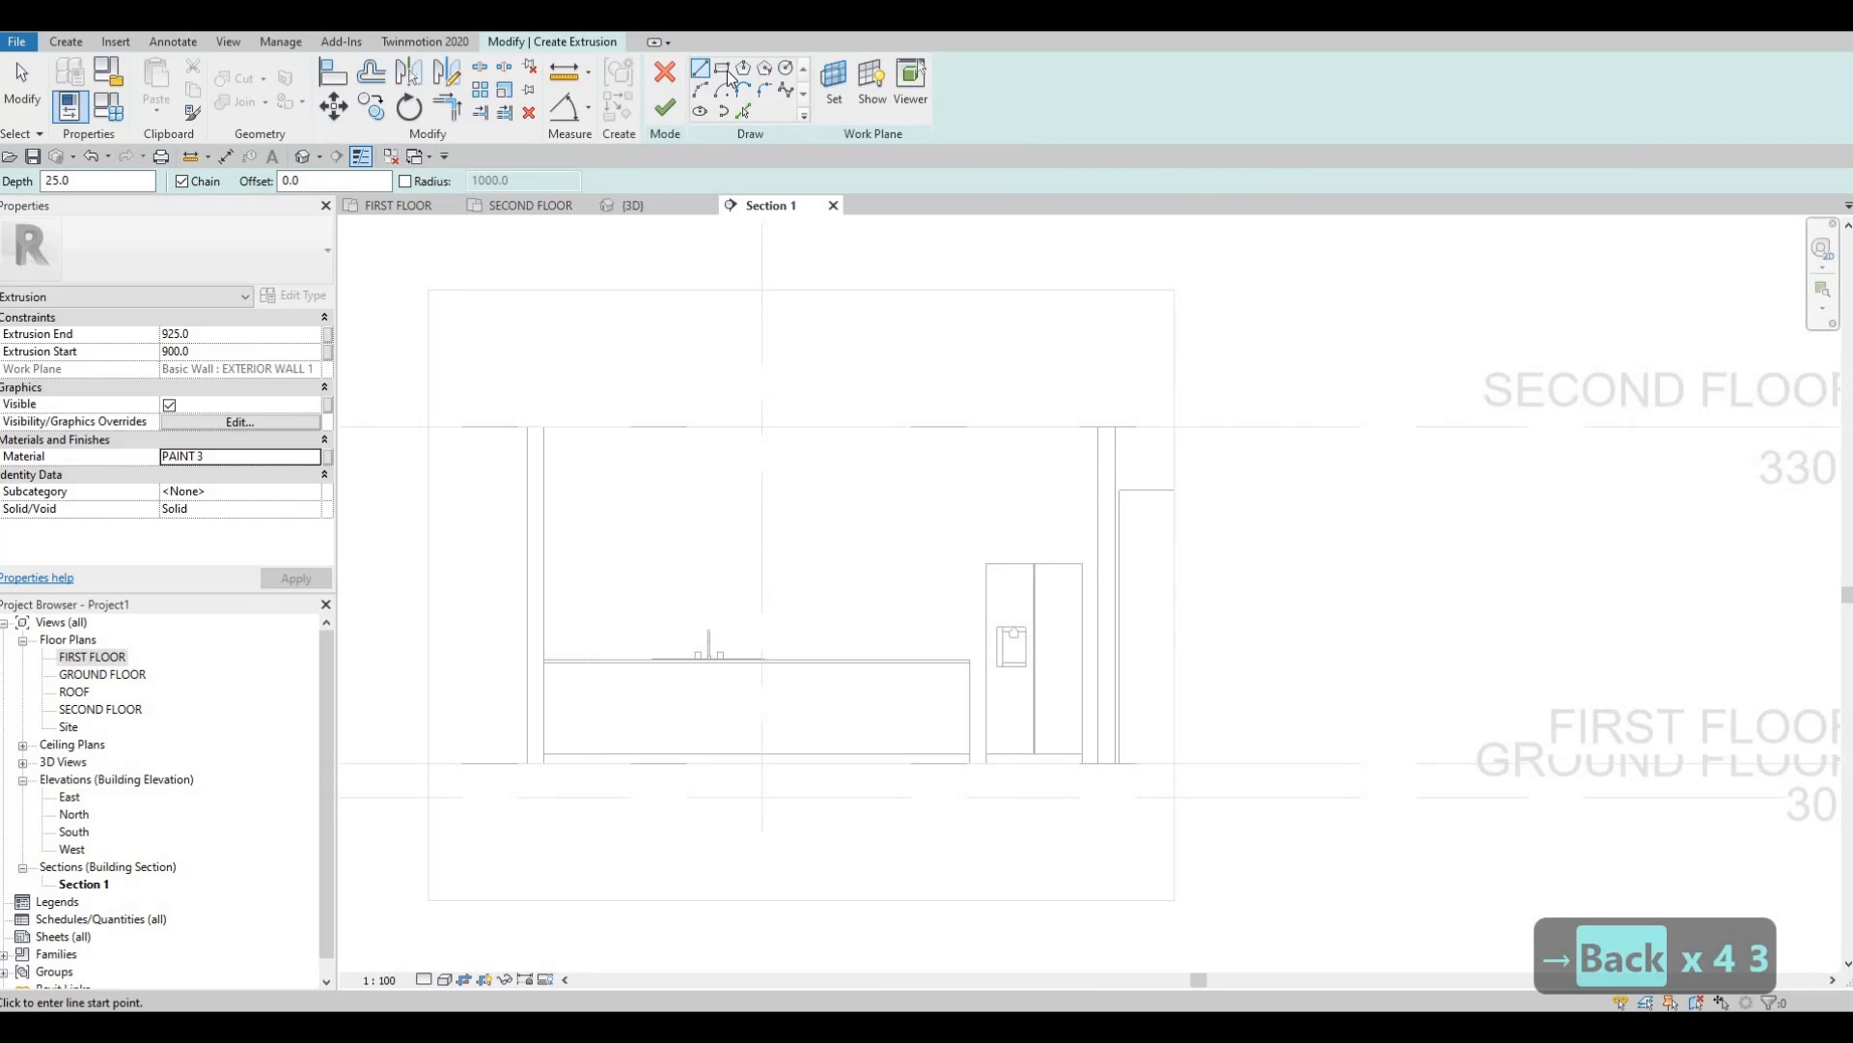
Sketch an outer rectangle around the refrigerator bay.
{"action": "left_click", "coordinate": [724, 70]}
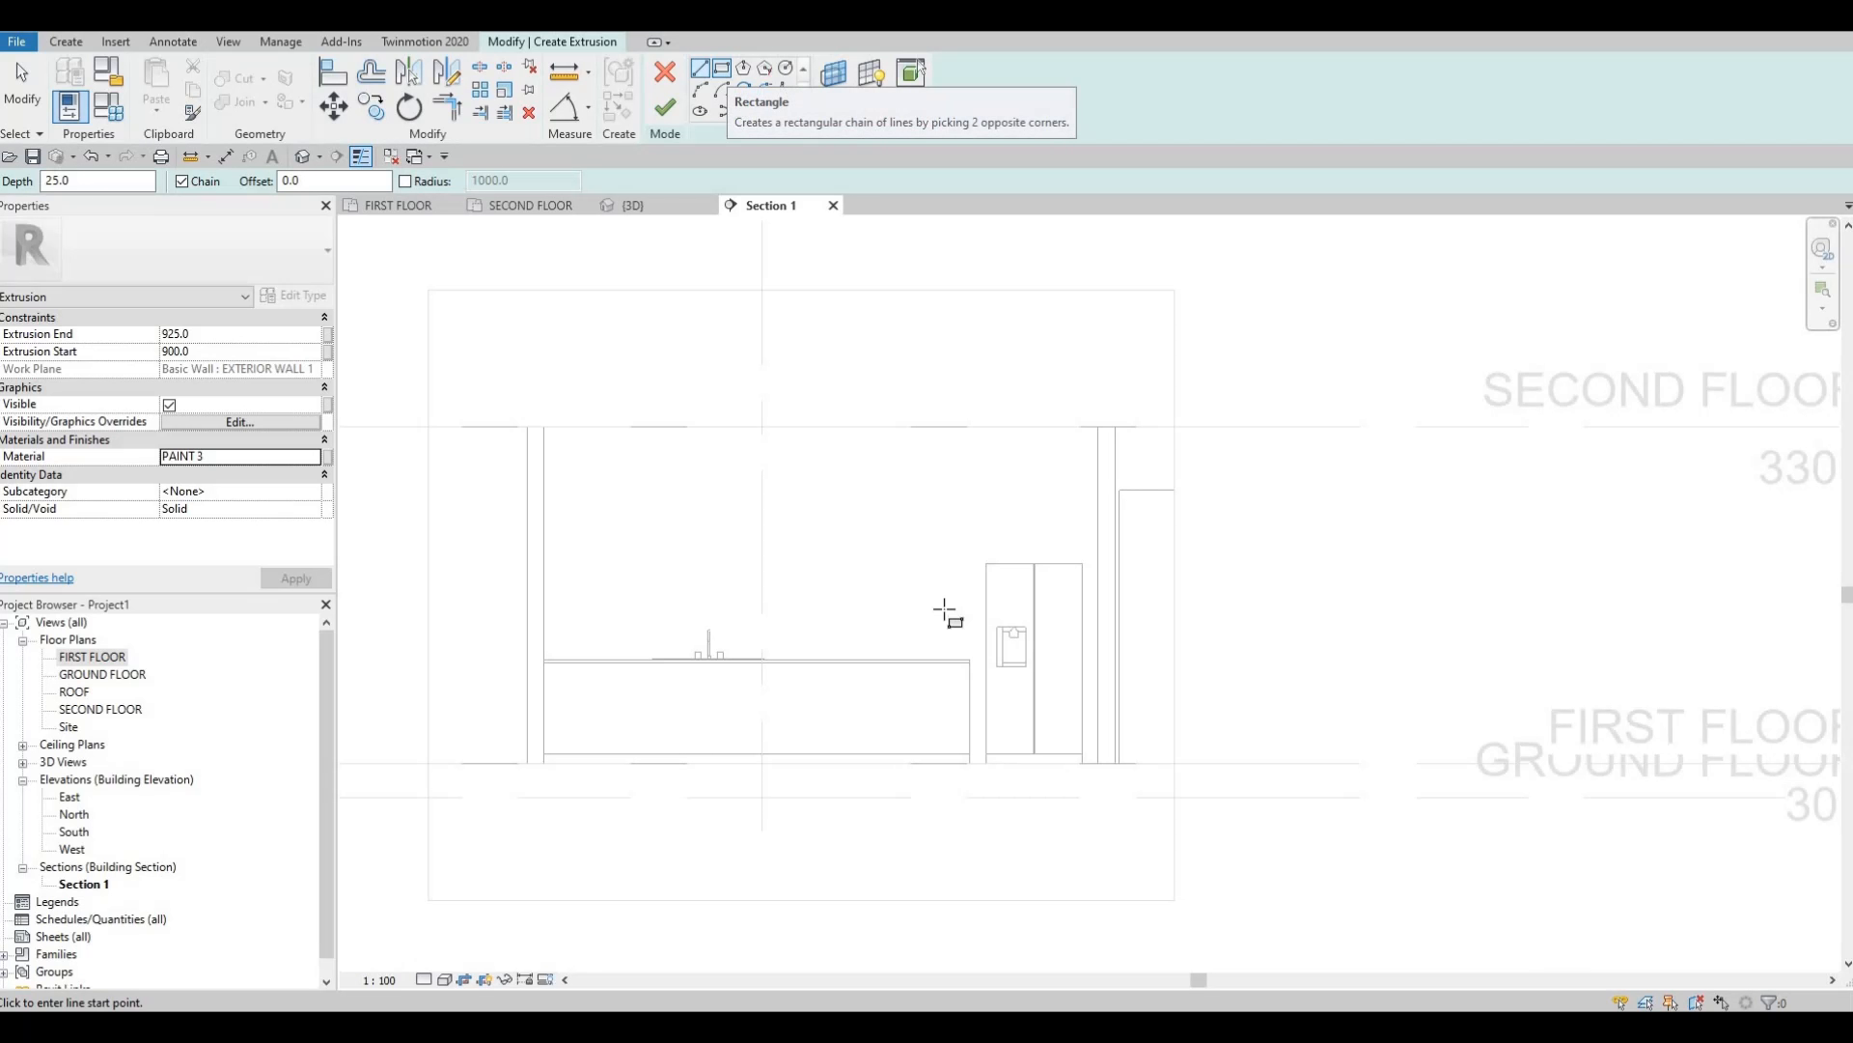
{"action": "scroll", "coordinate": [1077, 763], "scroll_direction": "up", "scroll_amount": 4}
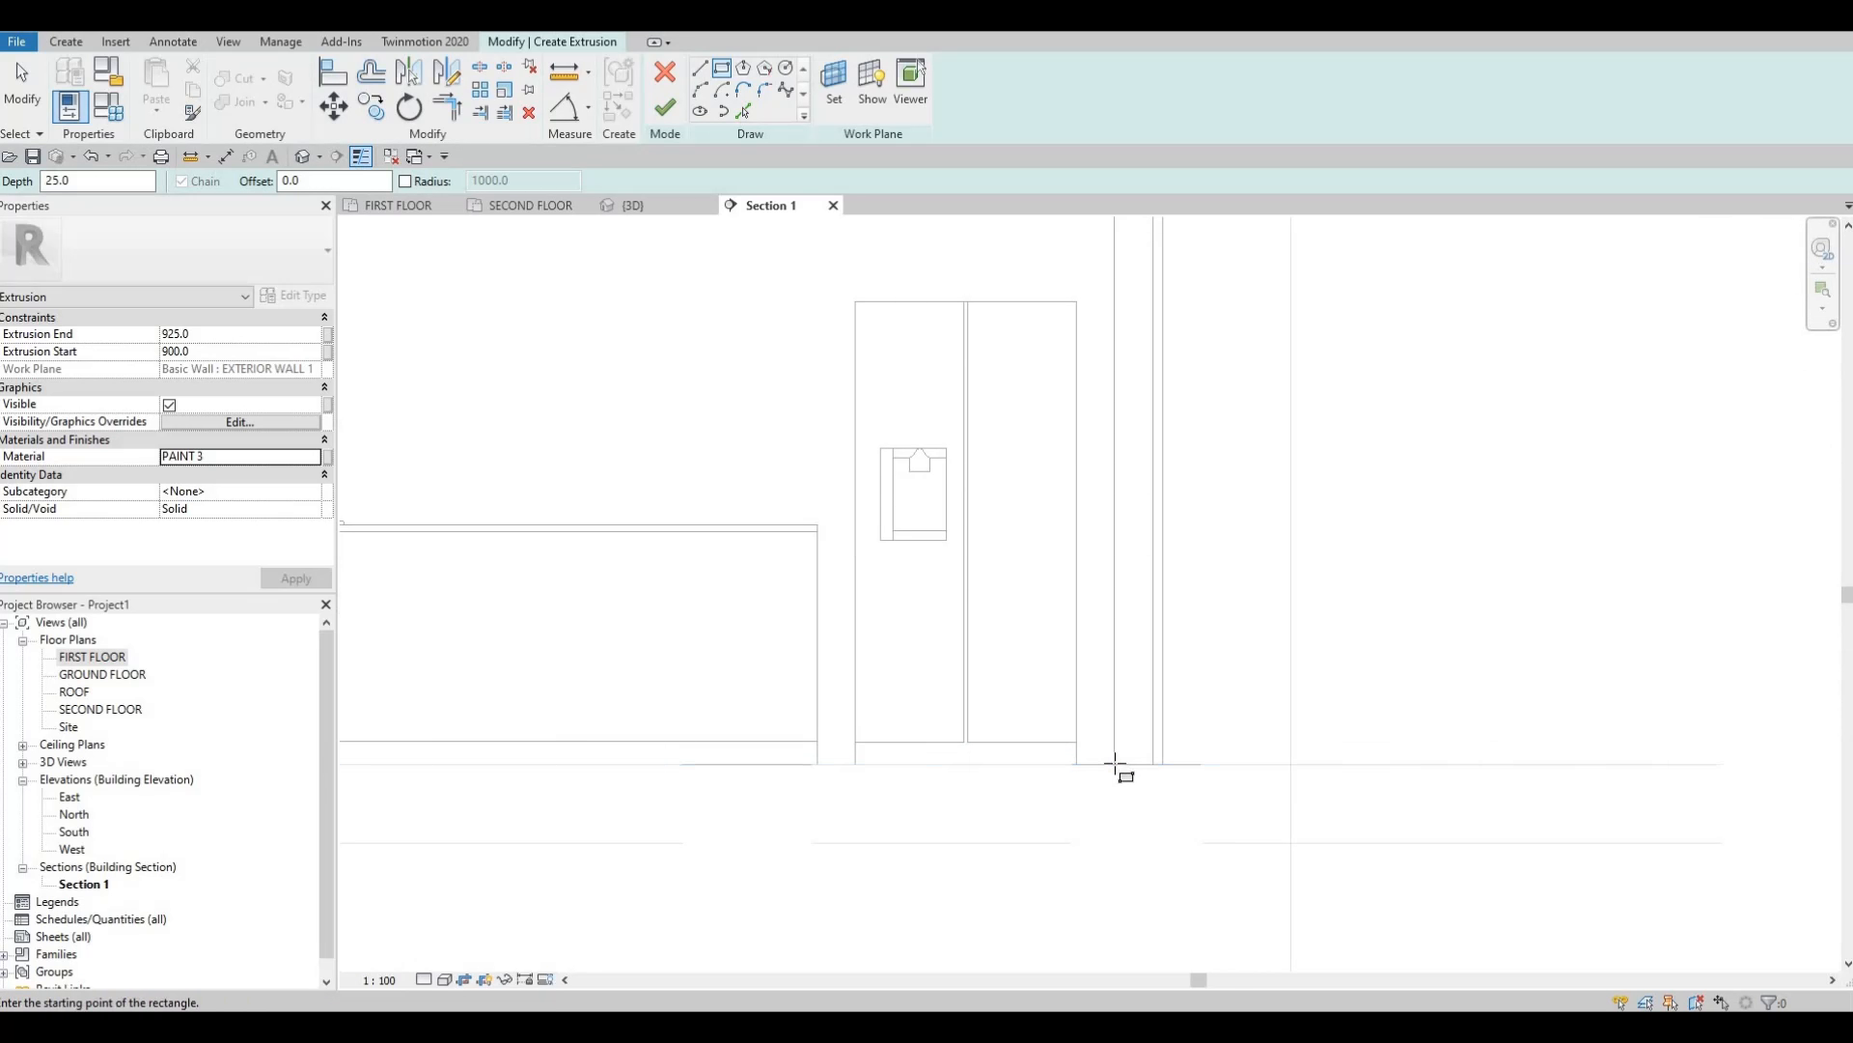
{"action": "left_click", "coordinate": [1020, 605]}
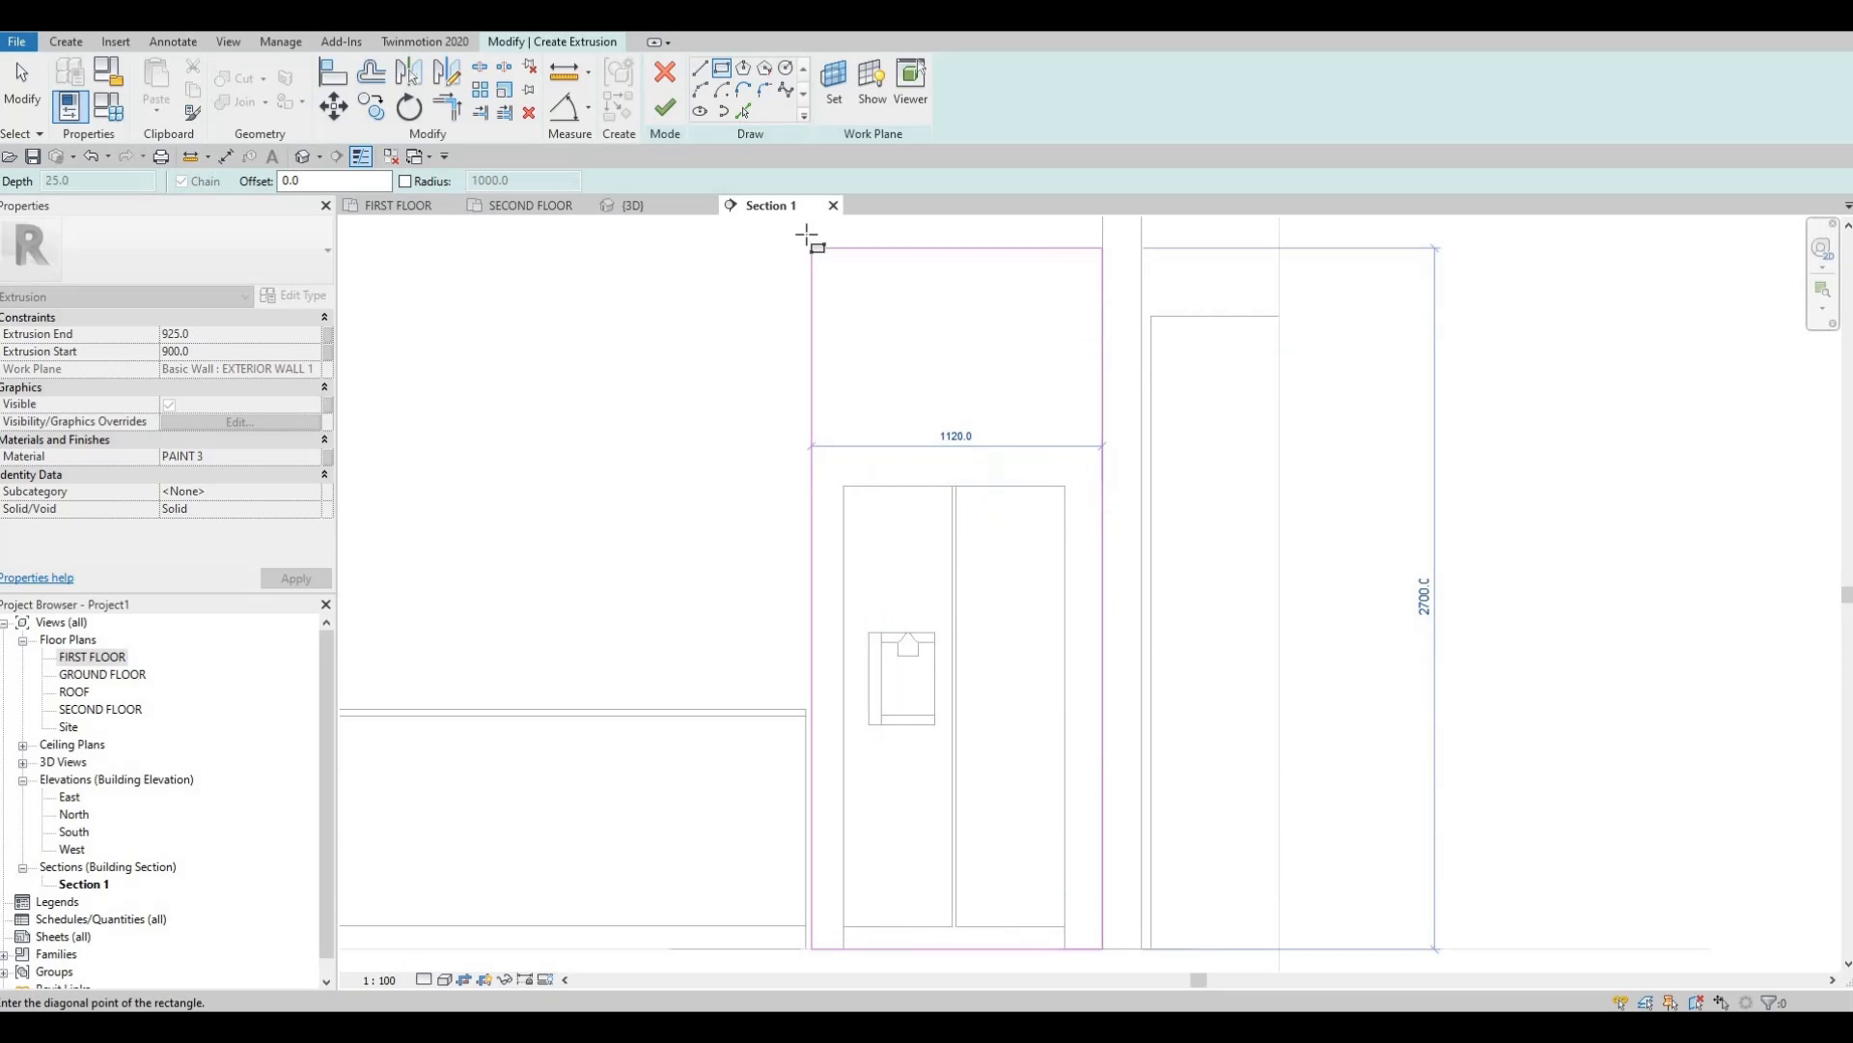
{"action": "left_click", "coordinate": [808, 357]}
{"action": "scroll", "coordinate": [888, 405], "scroll_direction": "down", "scroll_amount": 2}
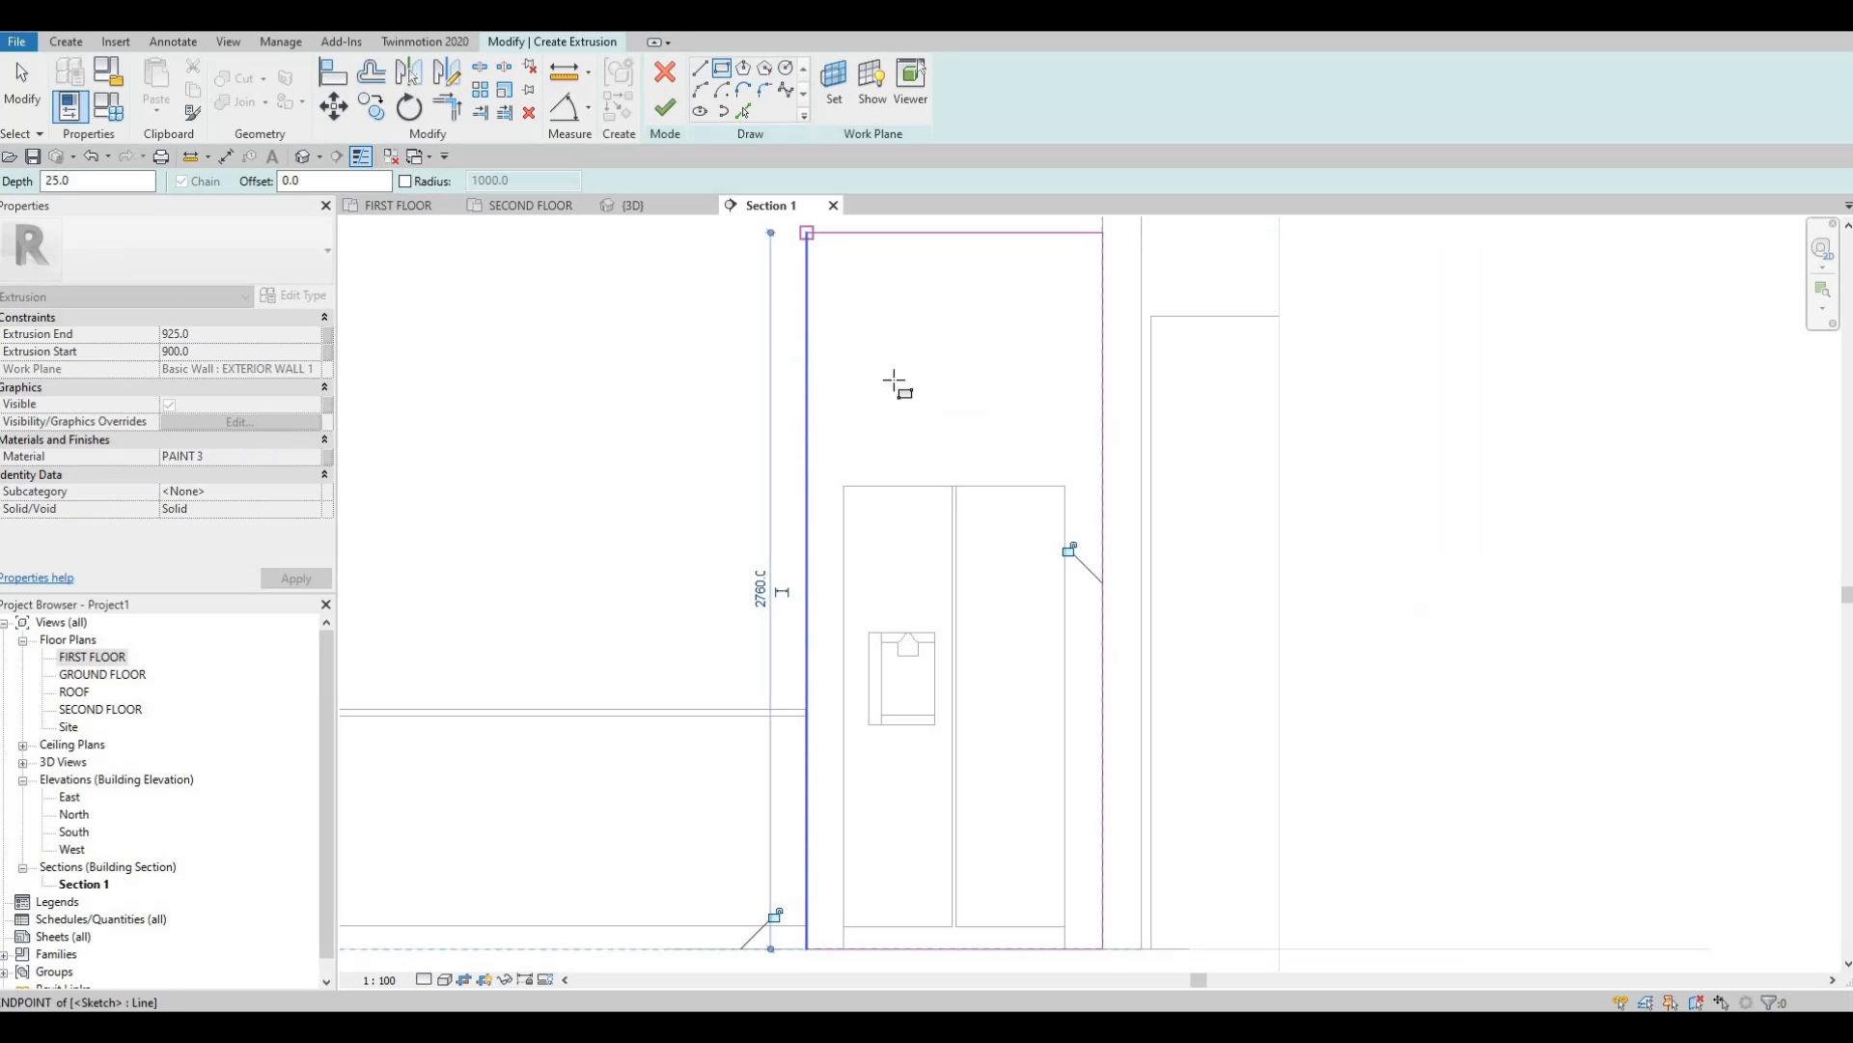
{"action": "key", "text": "Escape"}
Set the extrusion to run from Start 0 to End 800.
{"action": "left_click", "coordinate": [234, 338]}
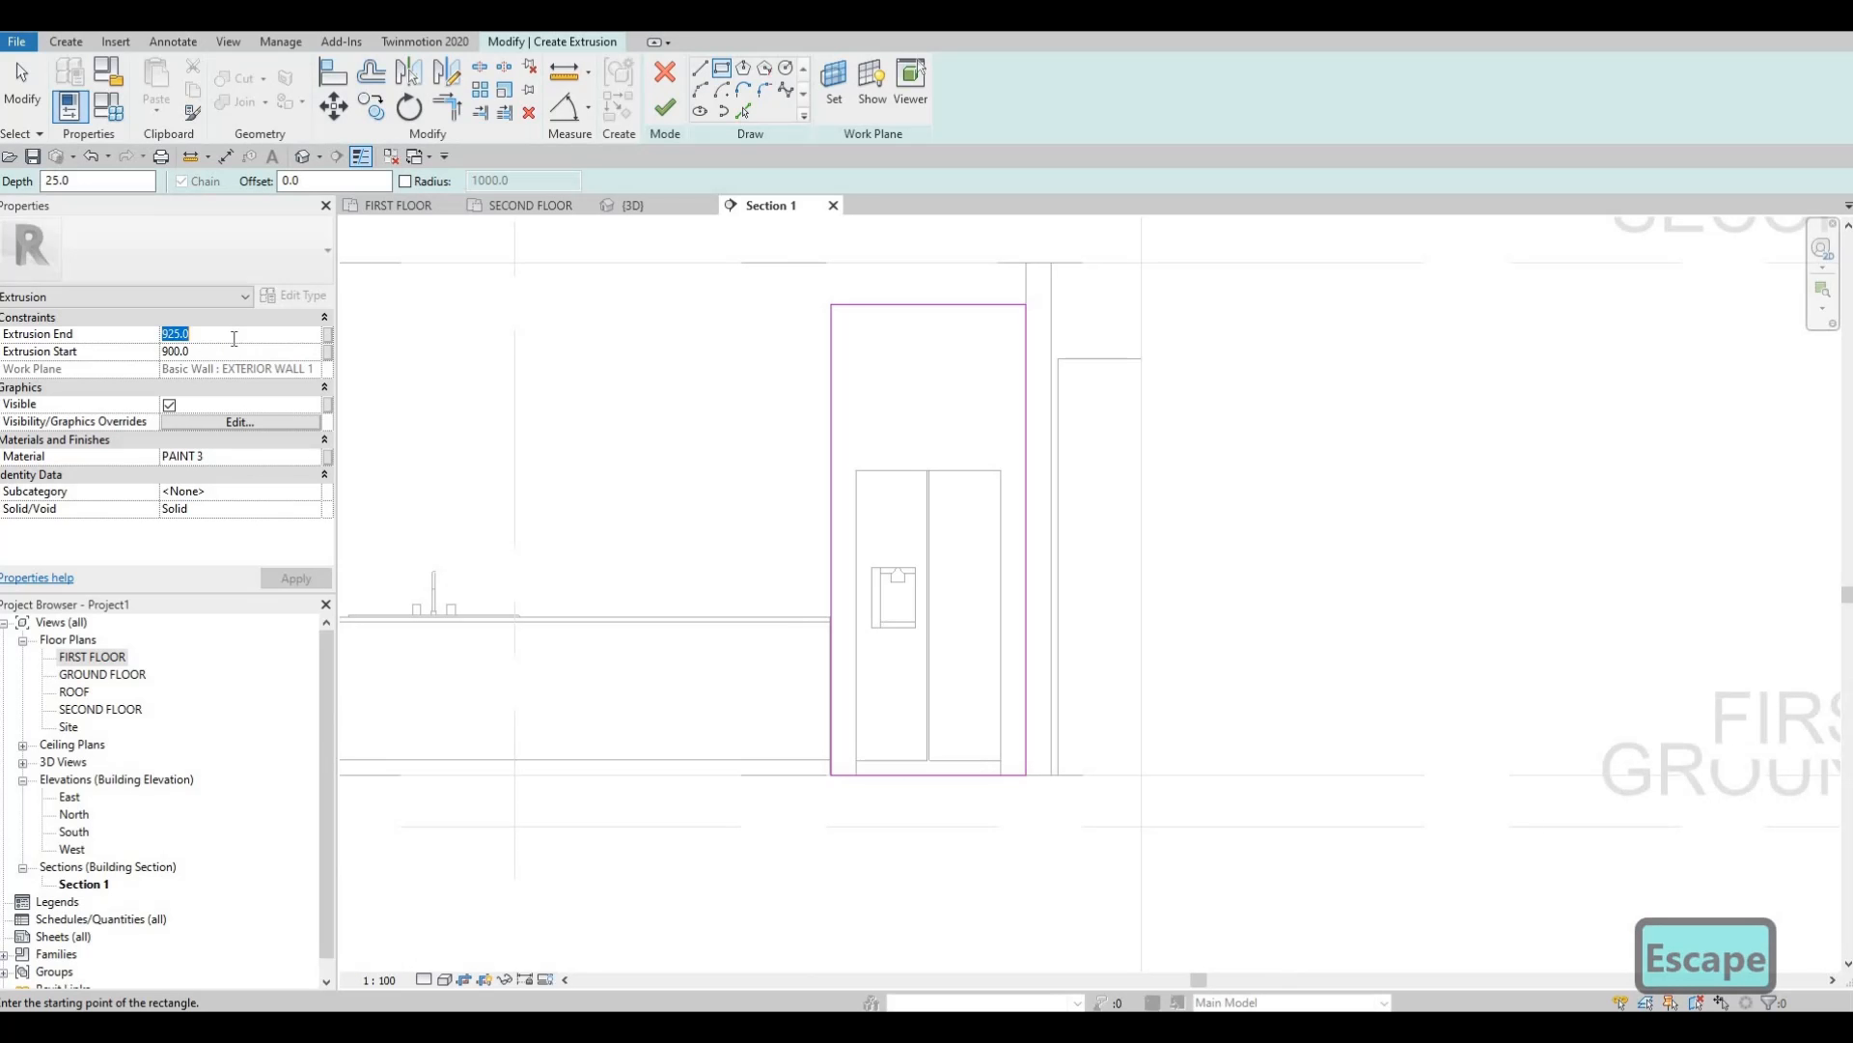
{"action": "type", "text": "0"}
{"action": "key", "text": "Return"}
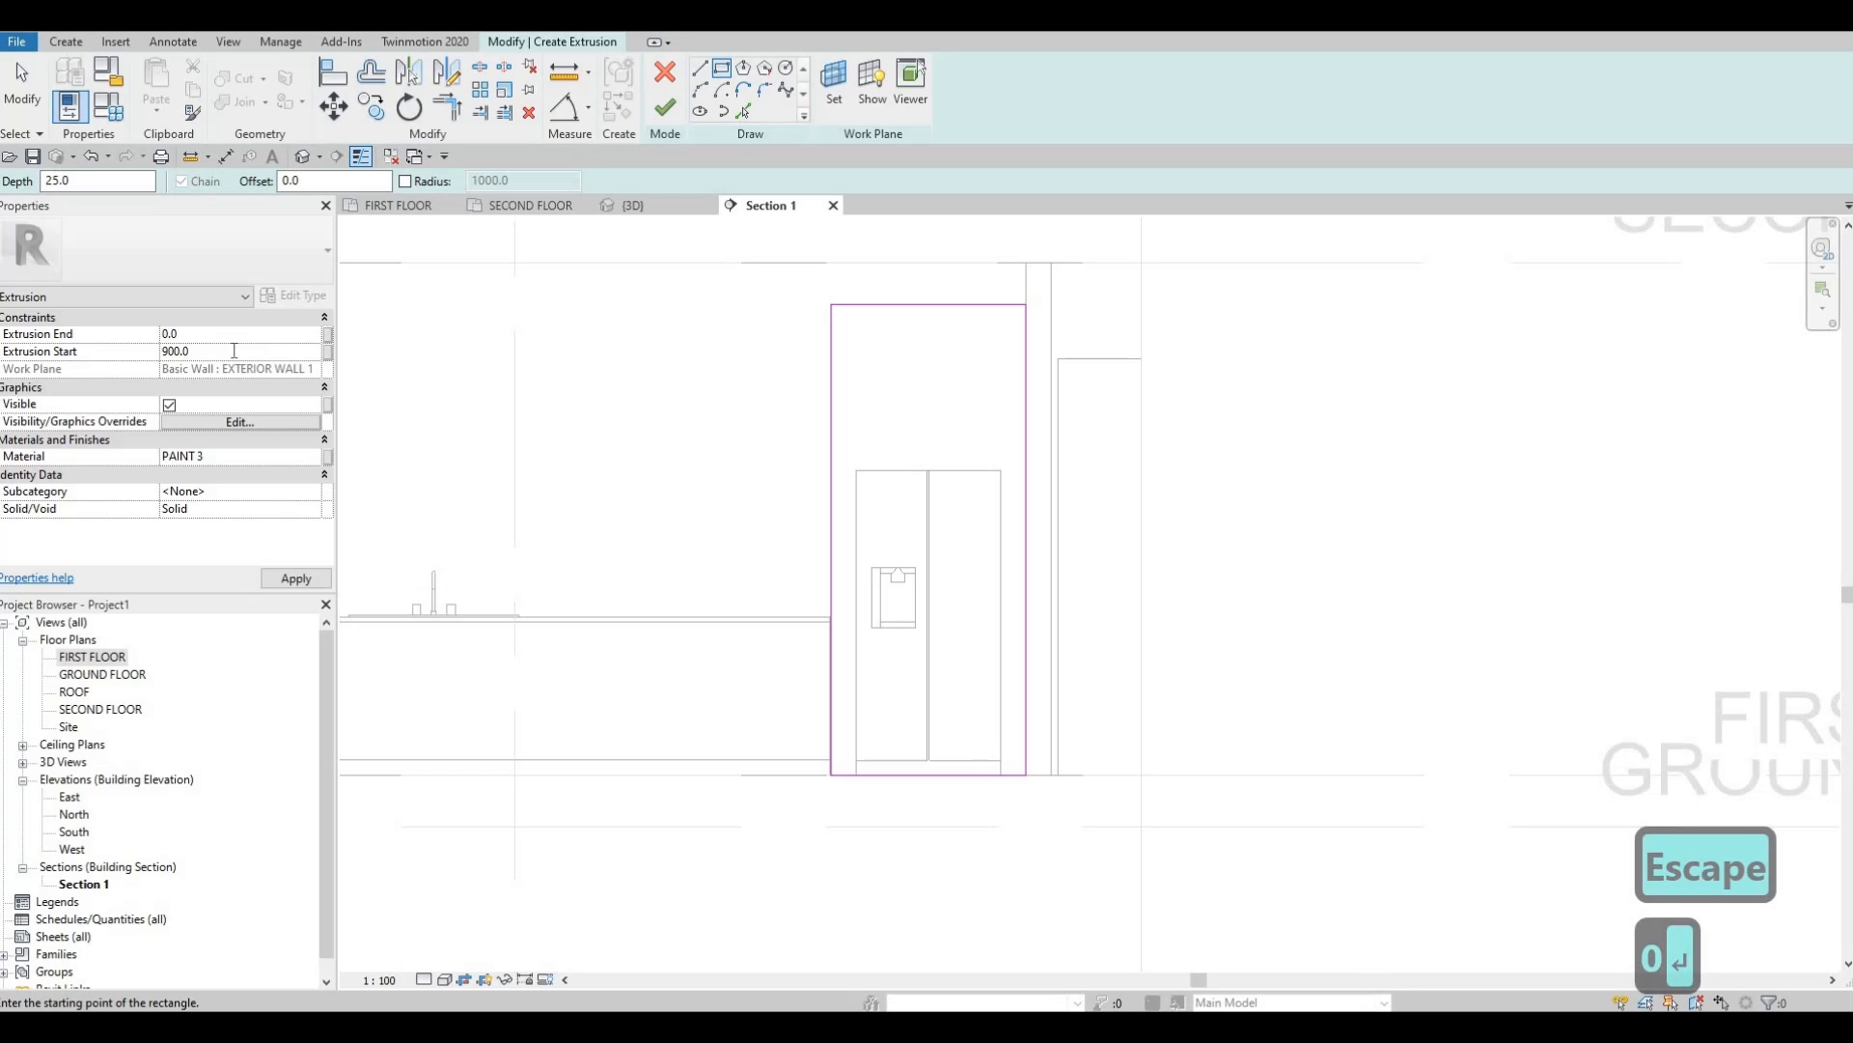
{"action": "type", "text": "0"}
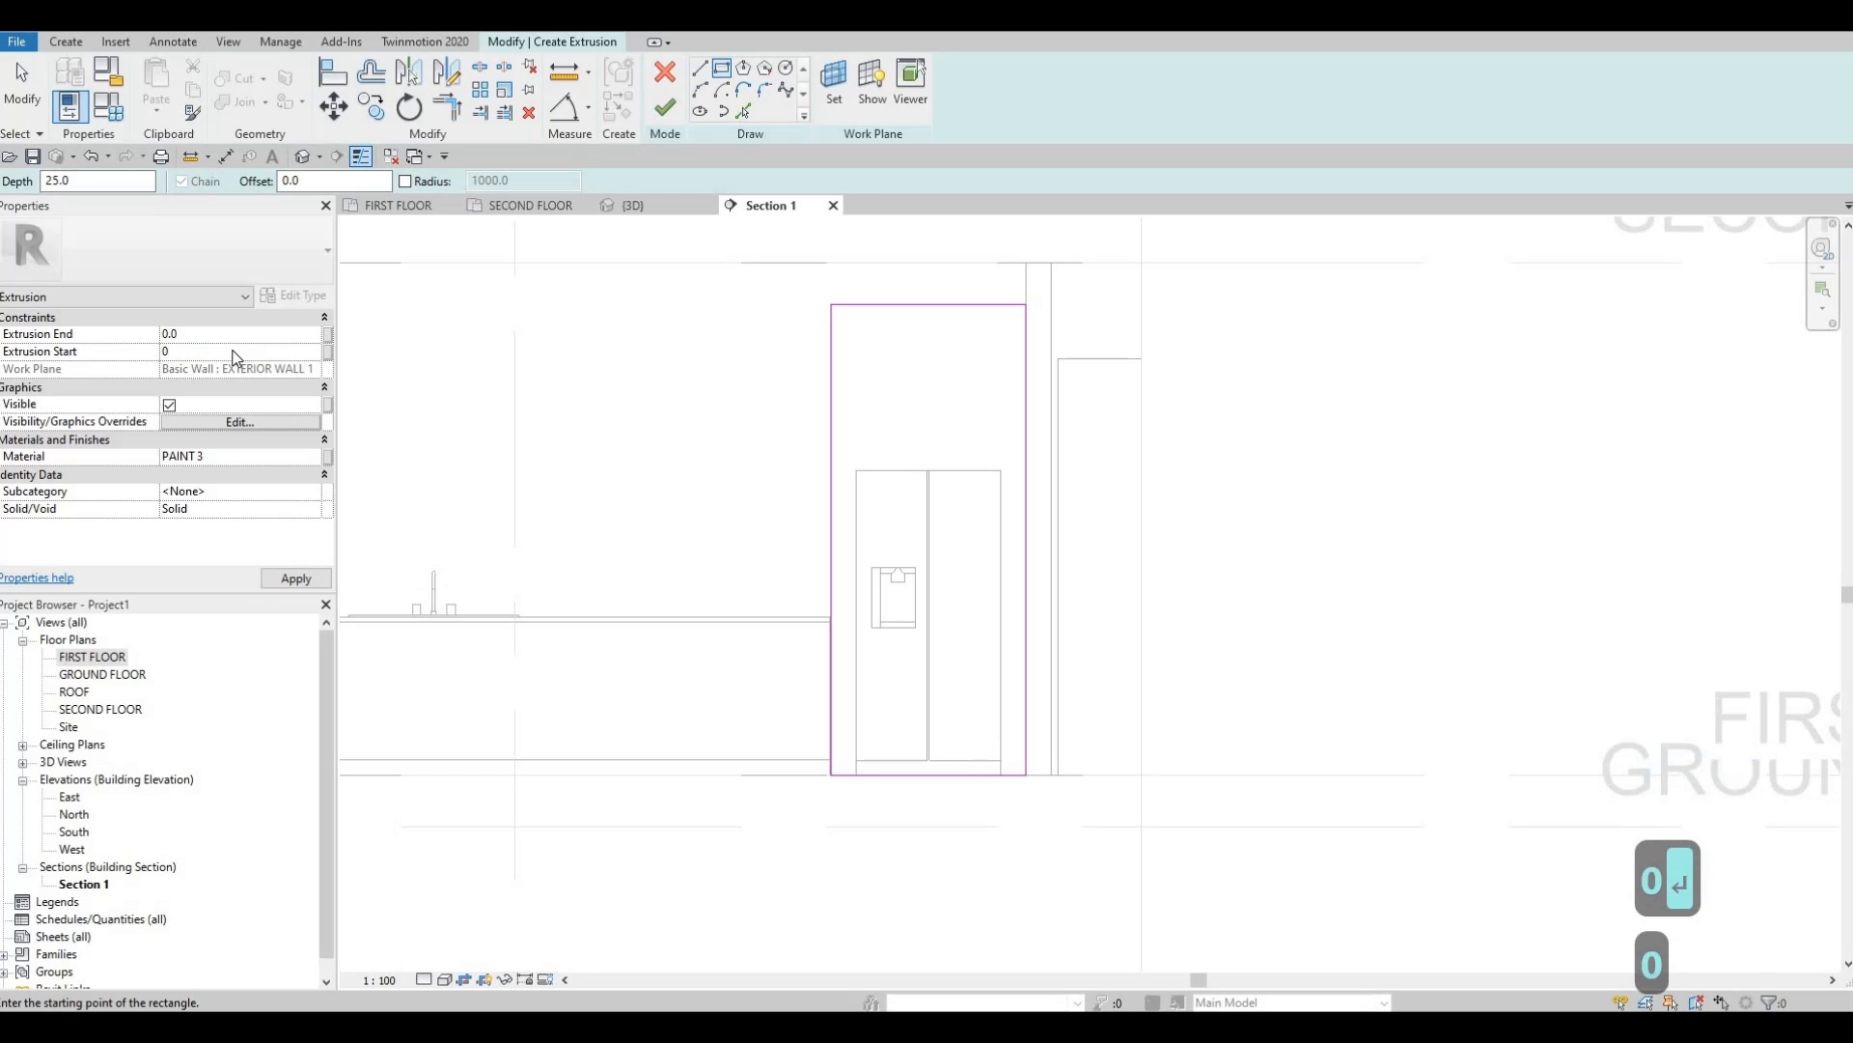
{"action": "key", "text": "Return"}
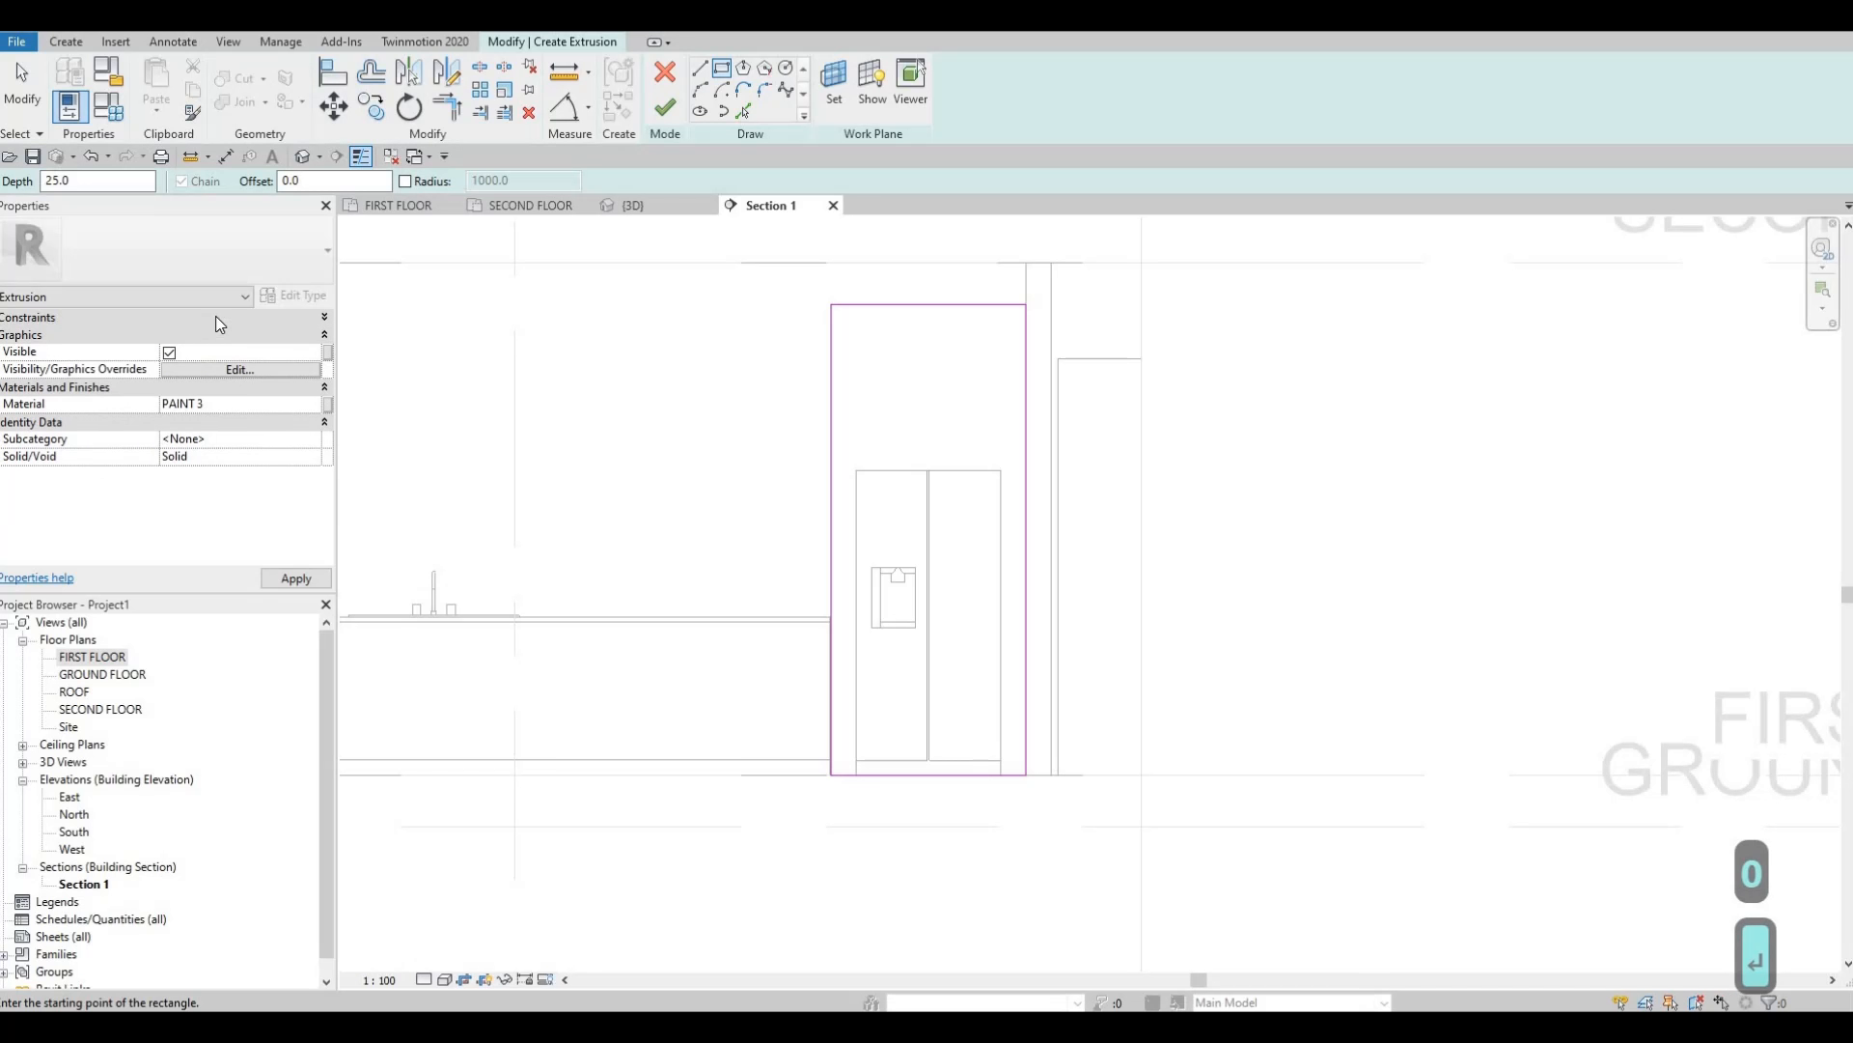
{"action": "left_click", "coordinate": [202, 335]}
{"action": "type", "text": "8"}
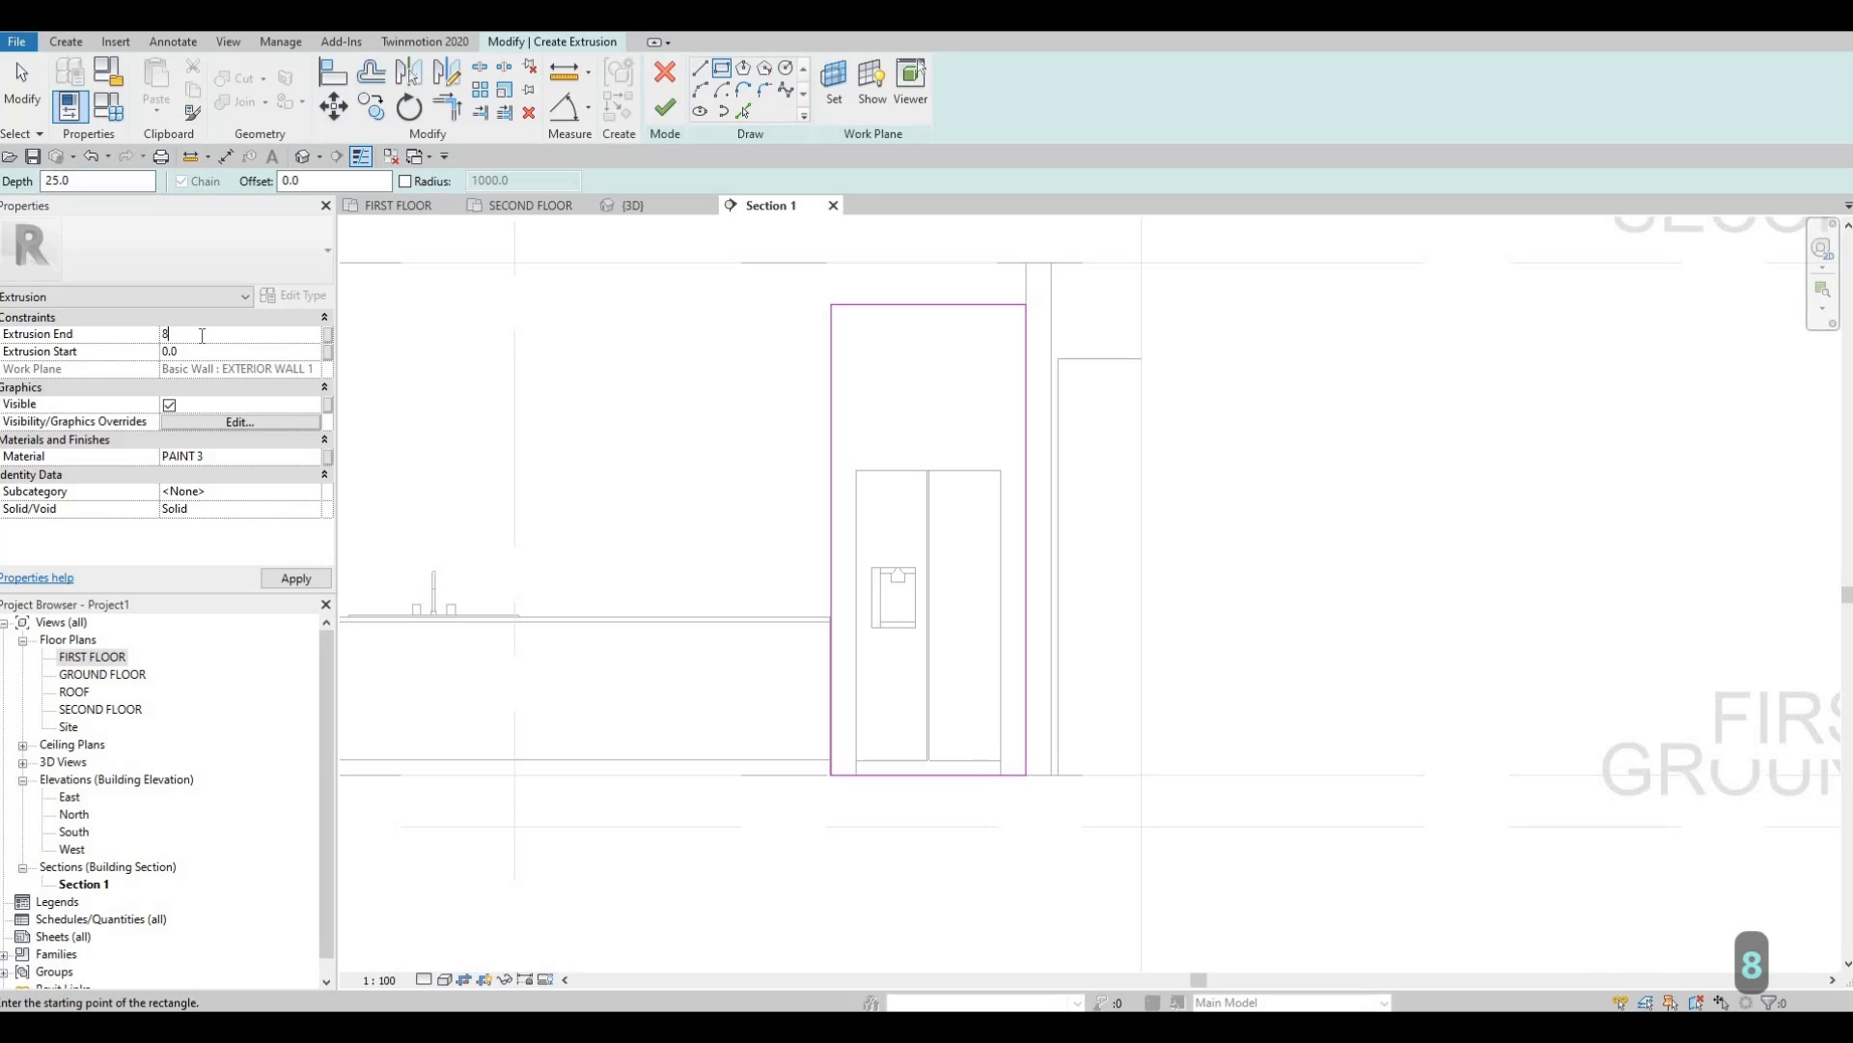
{"action": "type", "text": "00"}
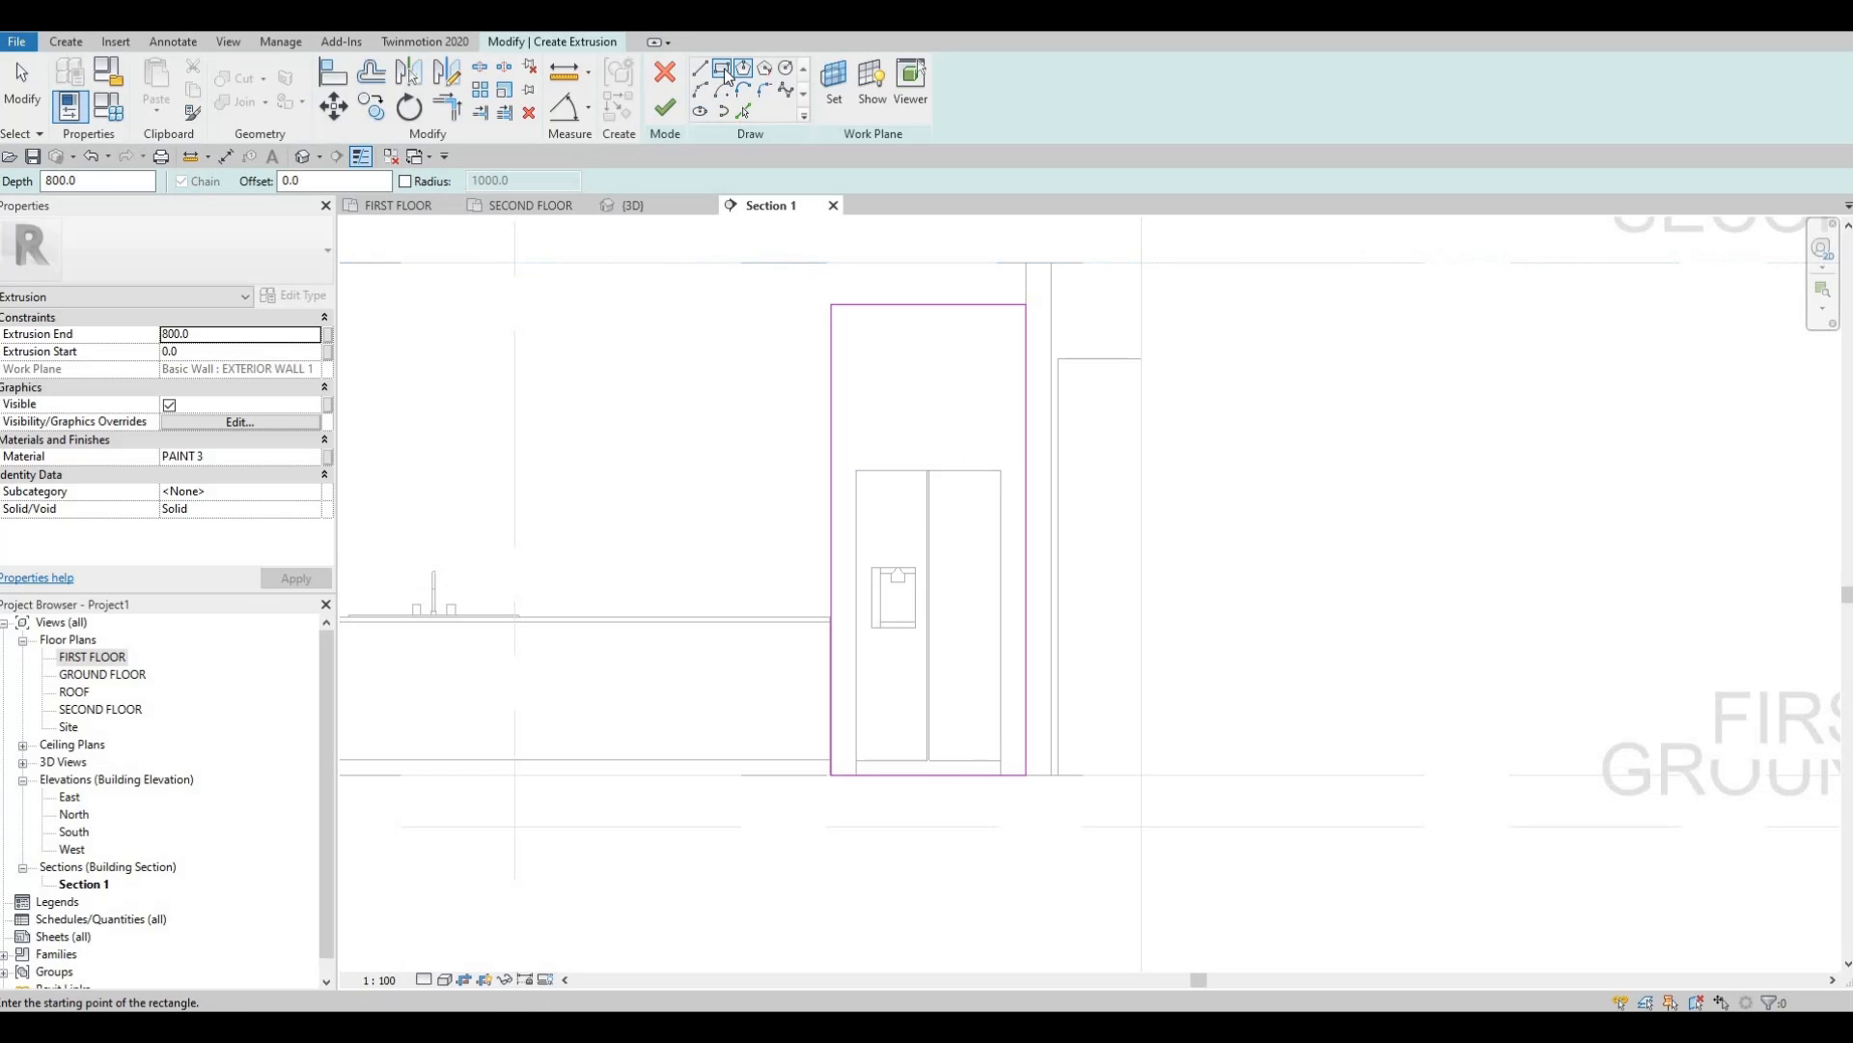
Sketch an inner rectangle framing the refrigerator itself.
{"action": "scroll", "coordinate": [786, 823], "scroll_direction": "up", "scroll_amount": 4}
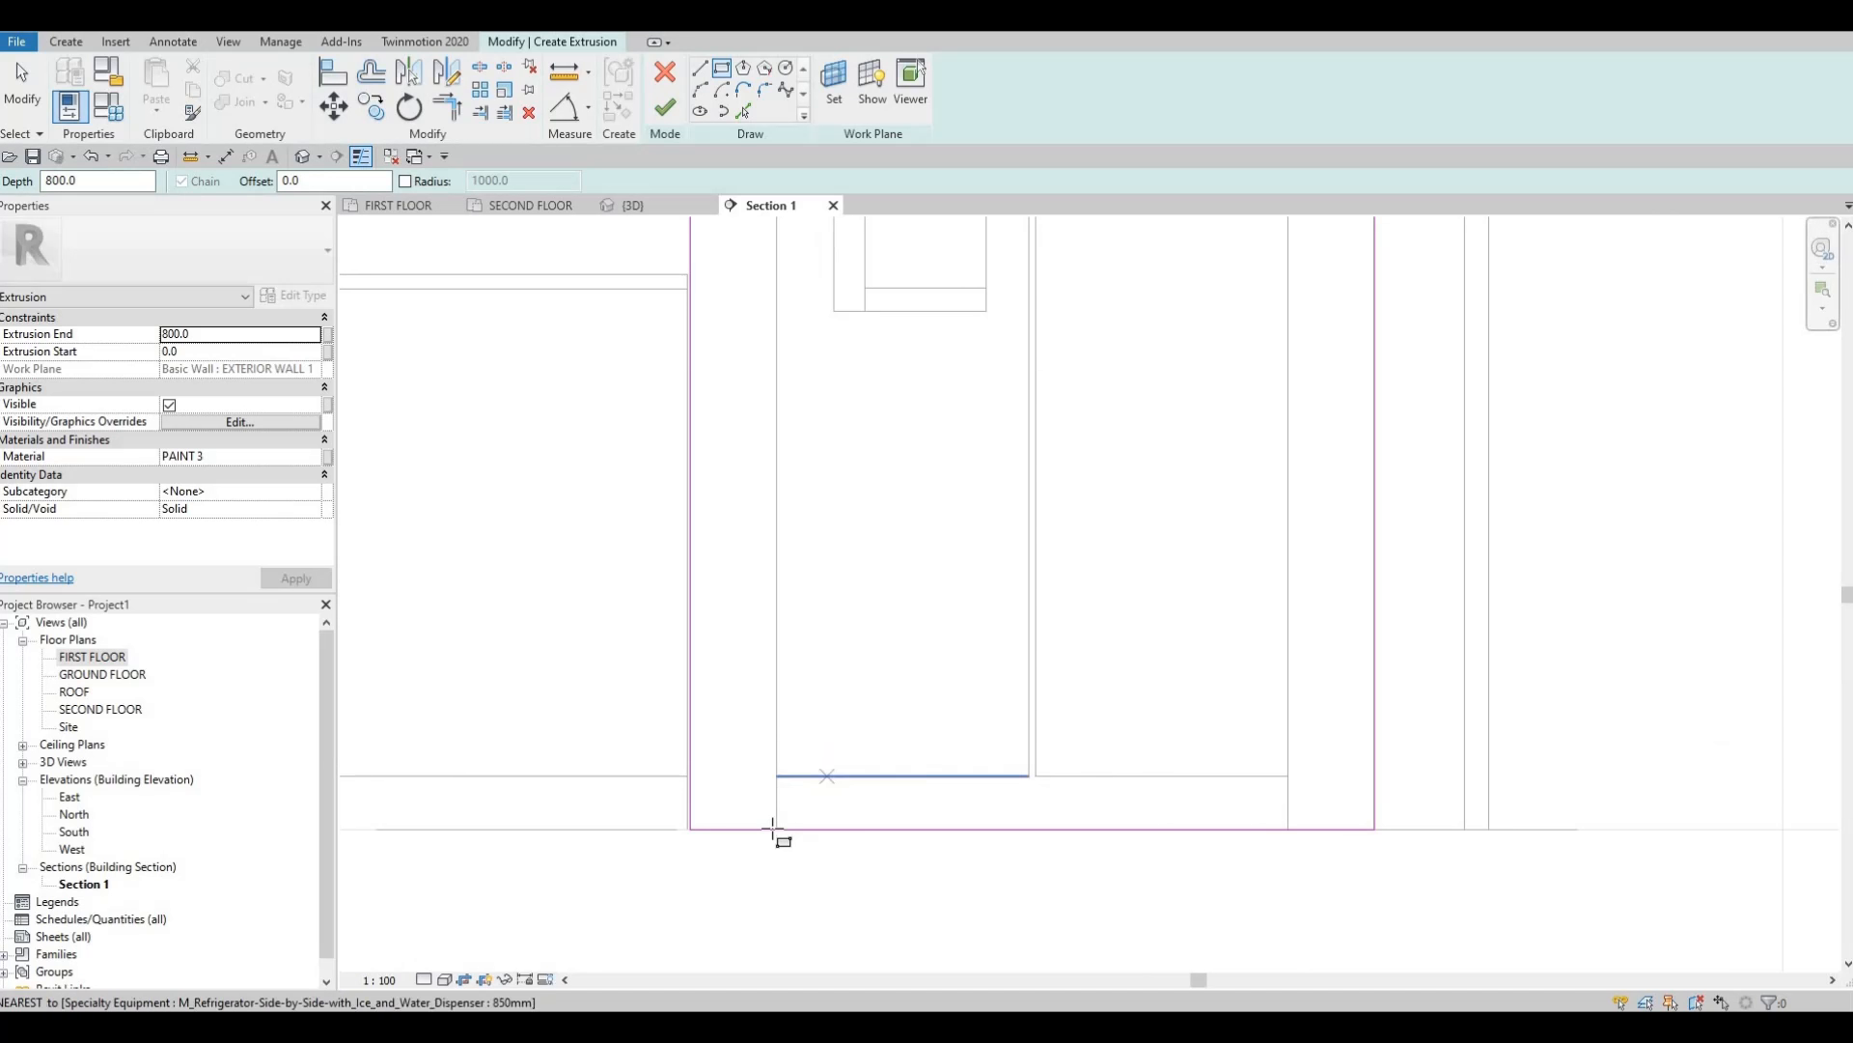
{"action": "left_click", "coordinate": [776, 829]}
{"action": "middle_click_drag", "start_coordinate": [949, 384], "coordinate": [916, 699]}
{"action": "scroll", "coordinate": [1159, 492], "scroll_direction": "down", "scroll_amount": 2}
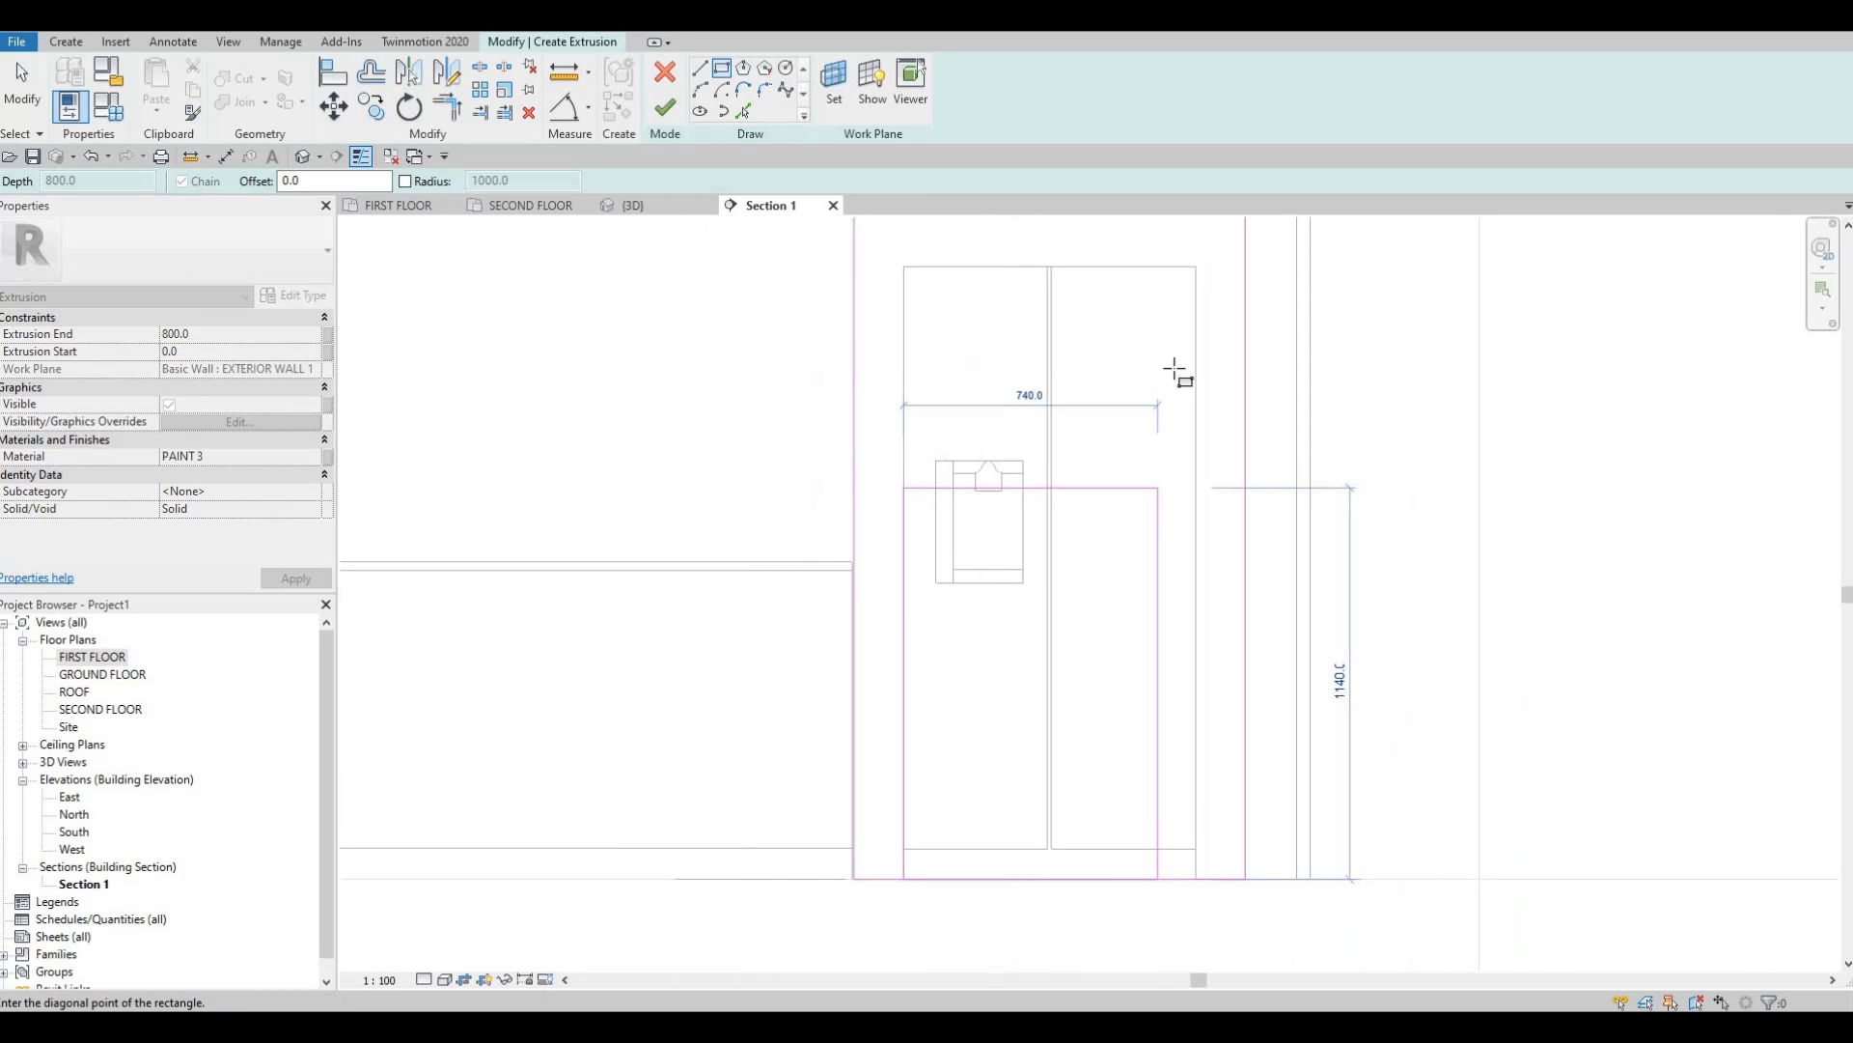
{"action": "middle_click_drag", "start_coordinate": [1171, 368], "coordinate": [1144, 425]}
{"action": "left_click", "coordinate": [1171, 326]}
{"action": "key", "text": "Escape"}
{"action": "key", "text": "Escape"}
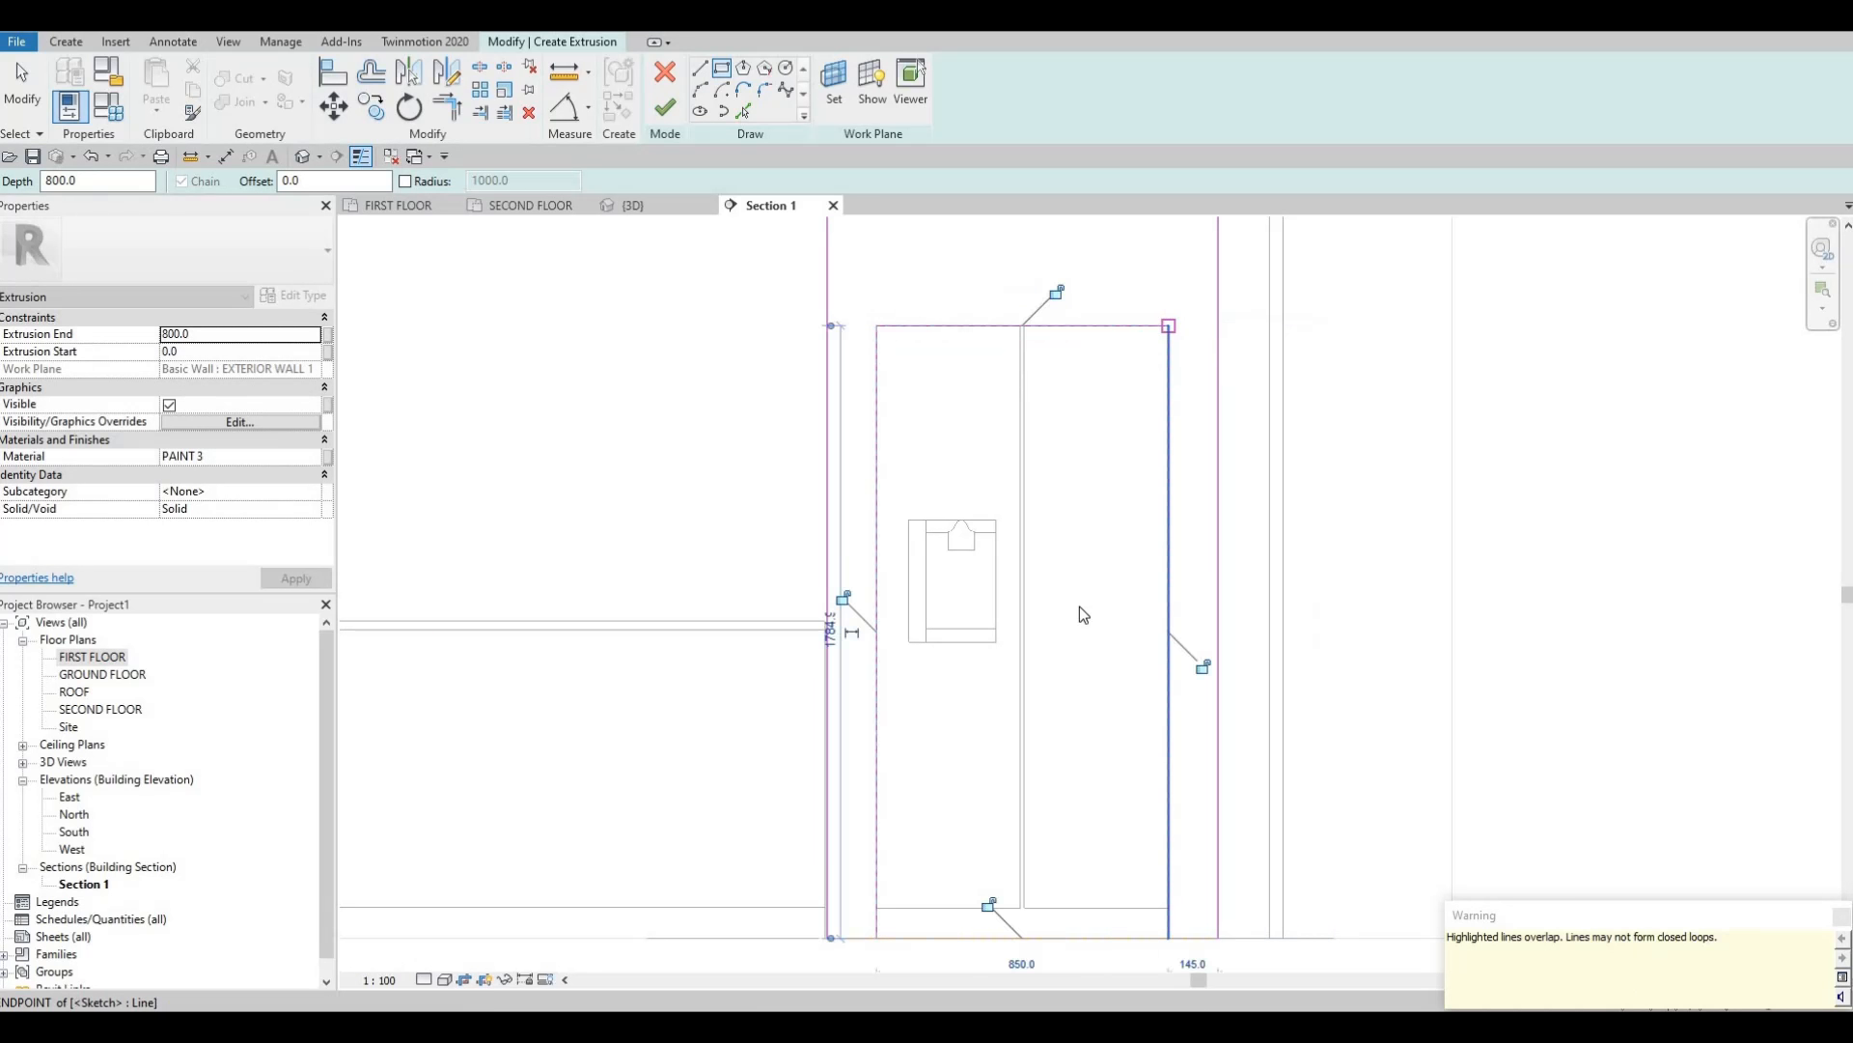
Delete the overlapping bottom sketch line.
{"action": "key", "text": "Escape"}
{"action": "key", "text": "Escape"}
{"action": "scroll", "coordinate": [1028, 803], "scroll_direction": "down", "scroll_amount": 1}
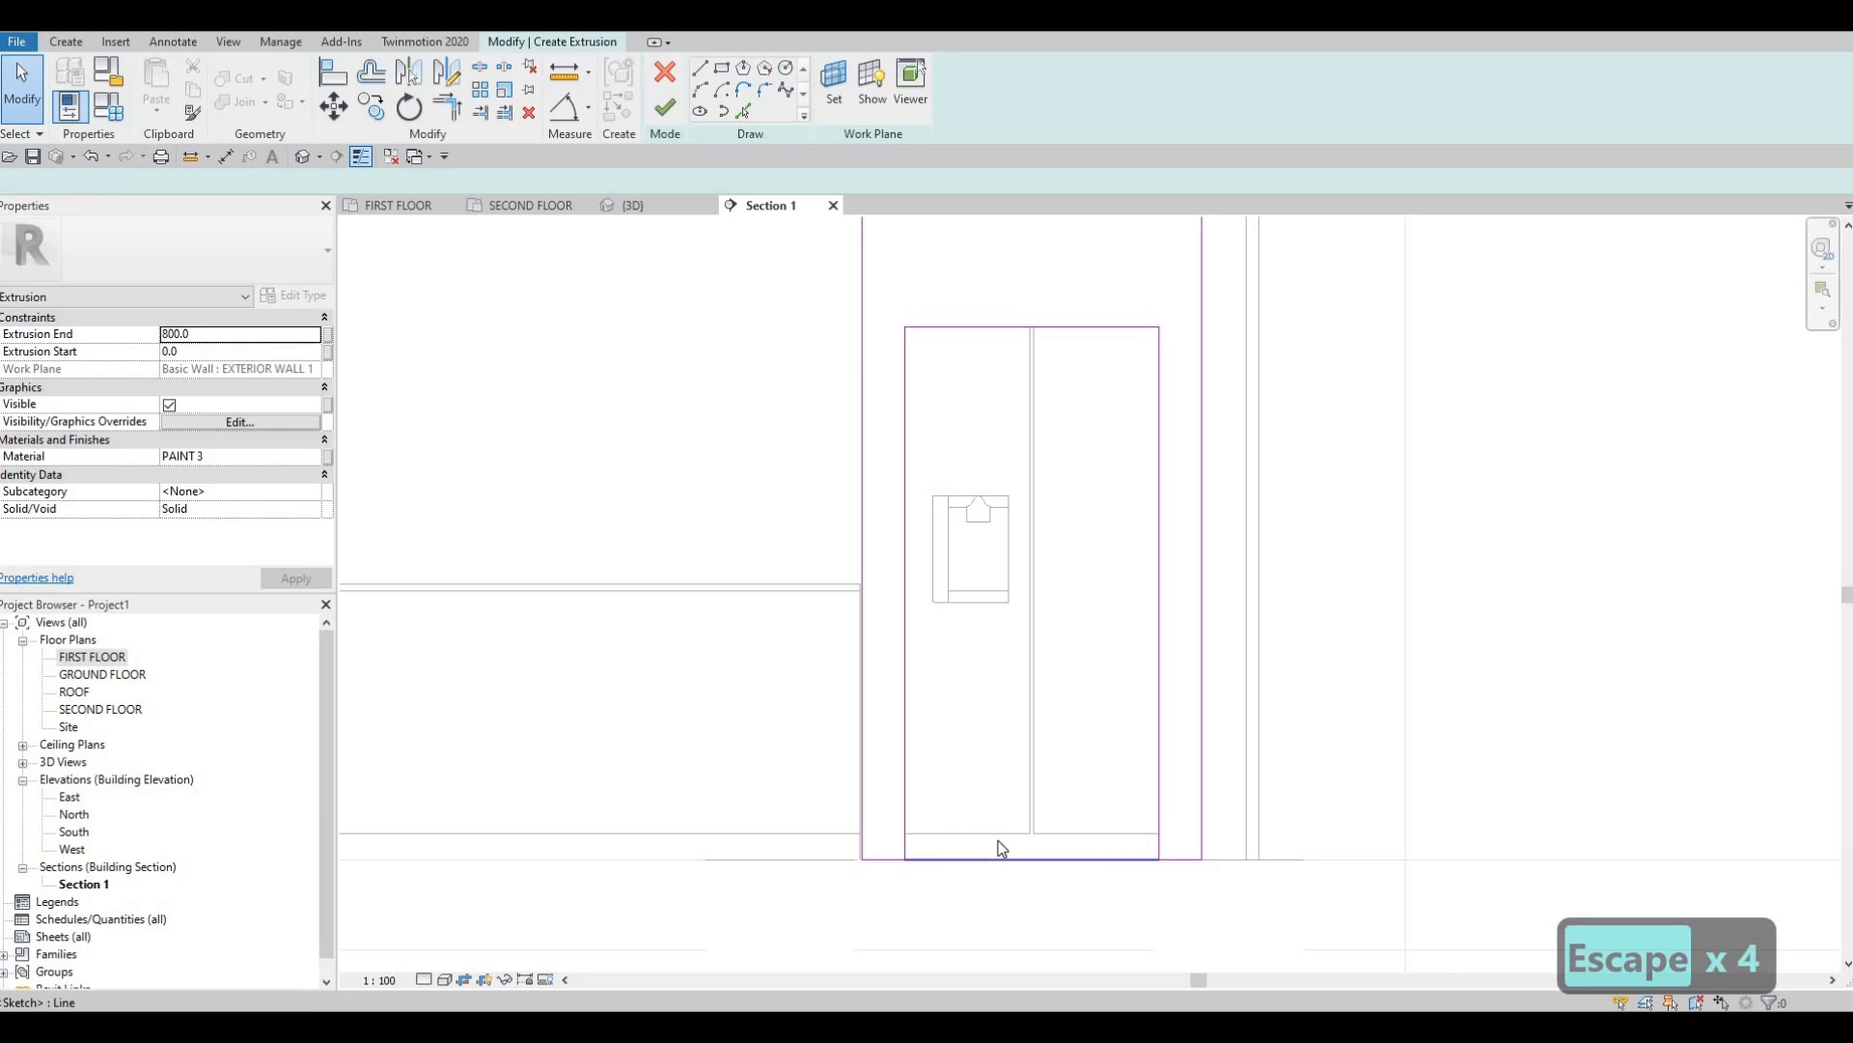
{"action": "left_click", "coordinate": [1012, 855]}
{"action": "key", "text": "Delete"}
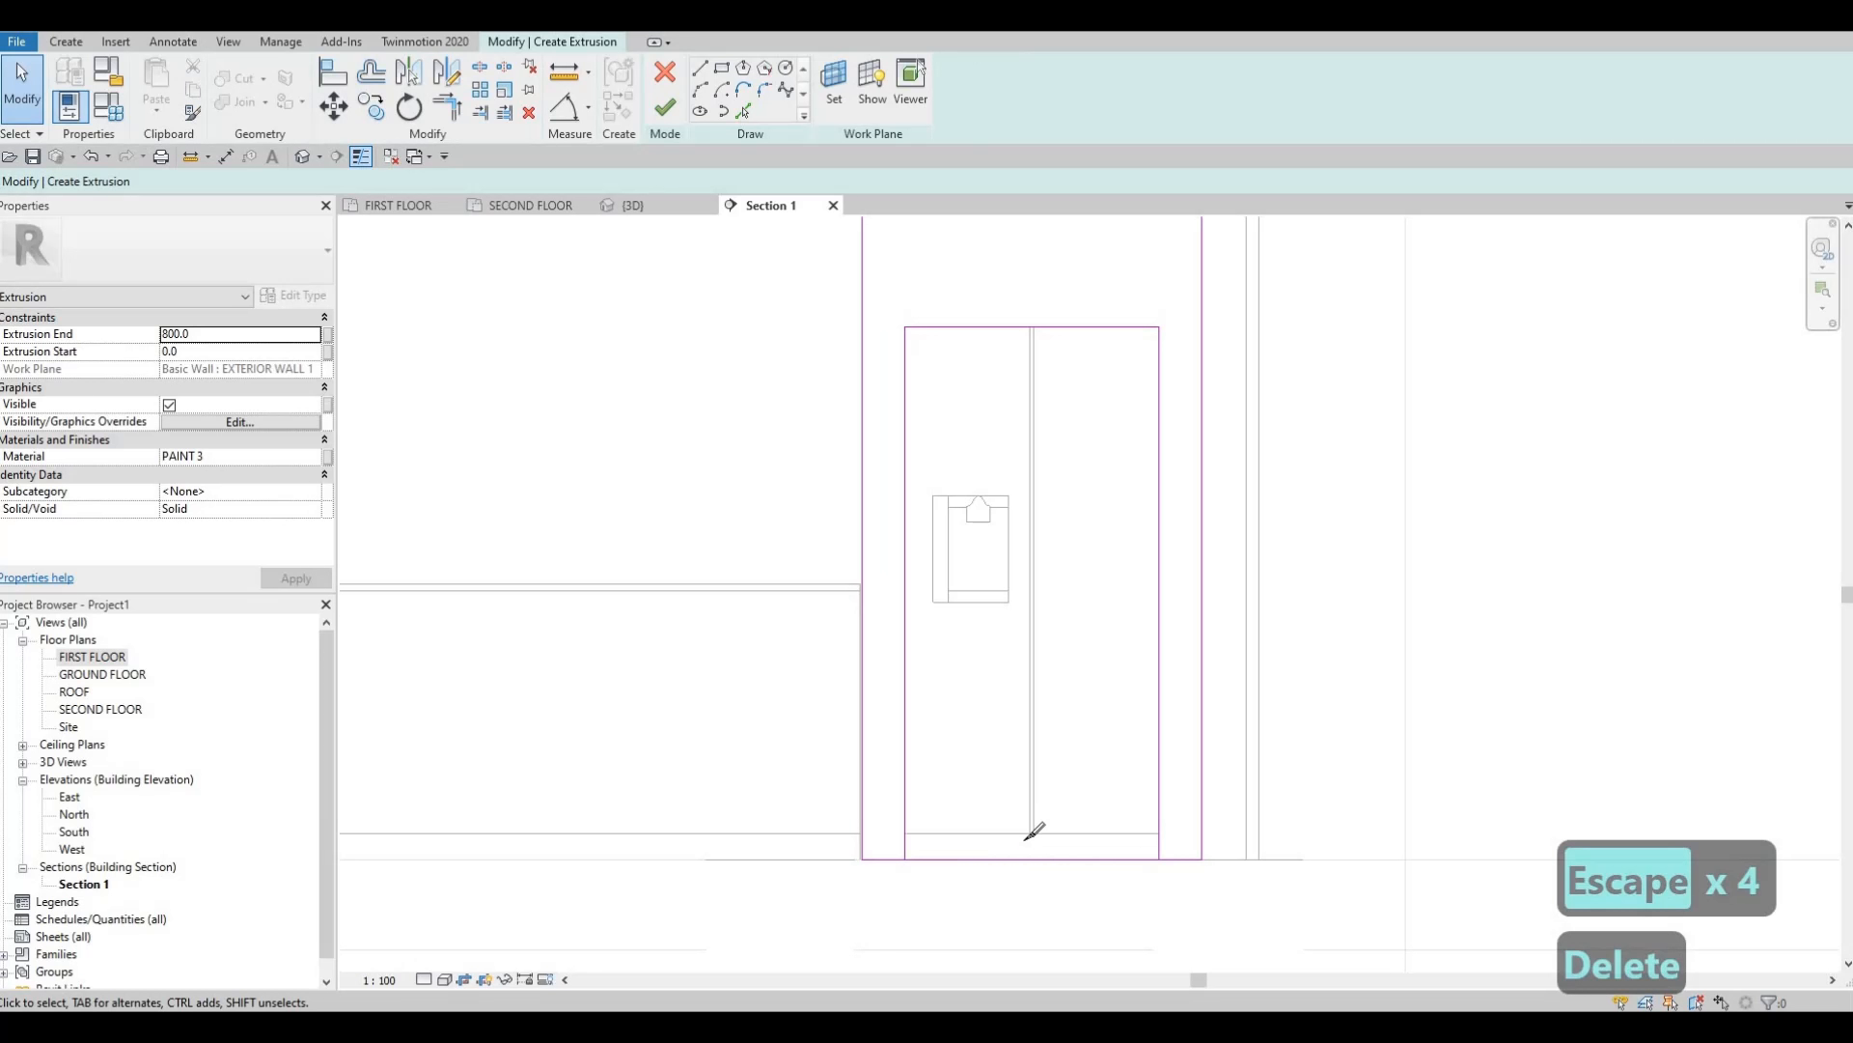
{"action": "key", "text": "s"}
{"action": "key", "text": "l"}
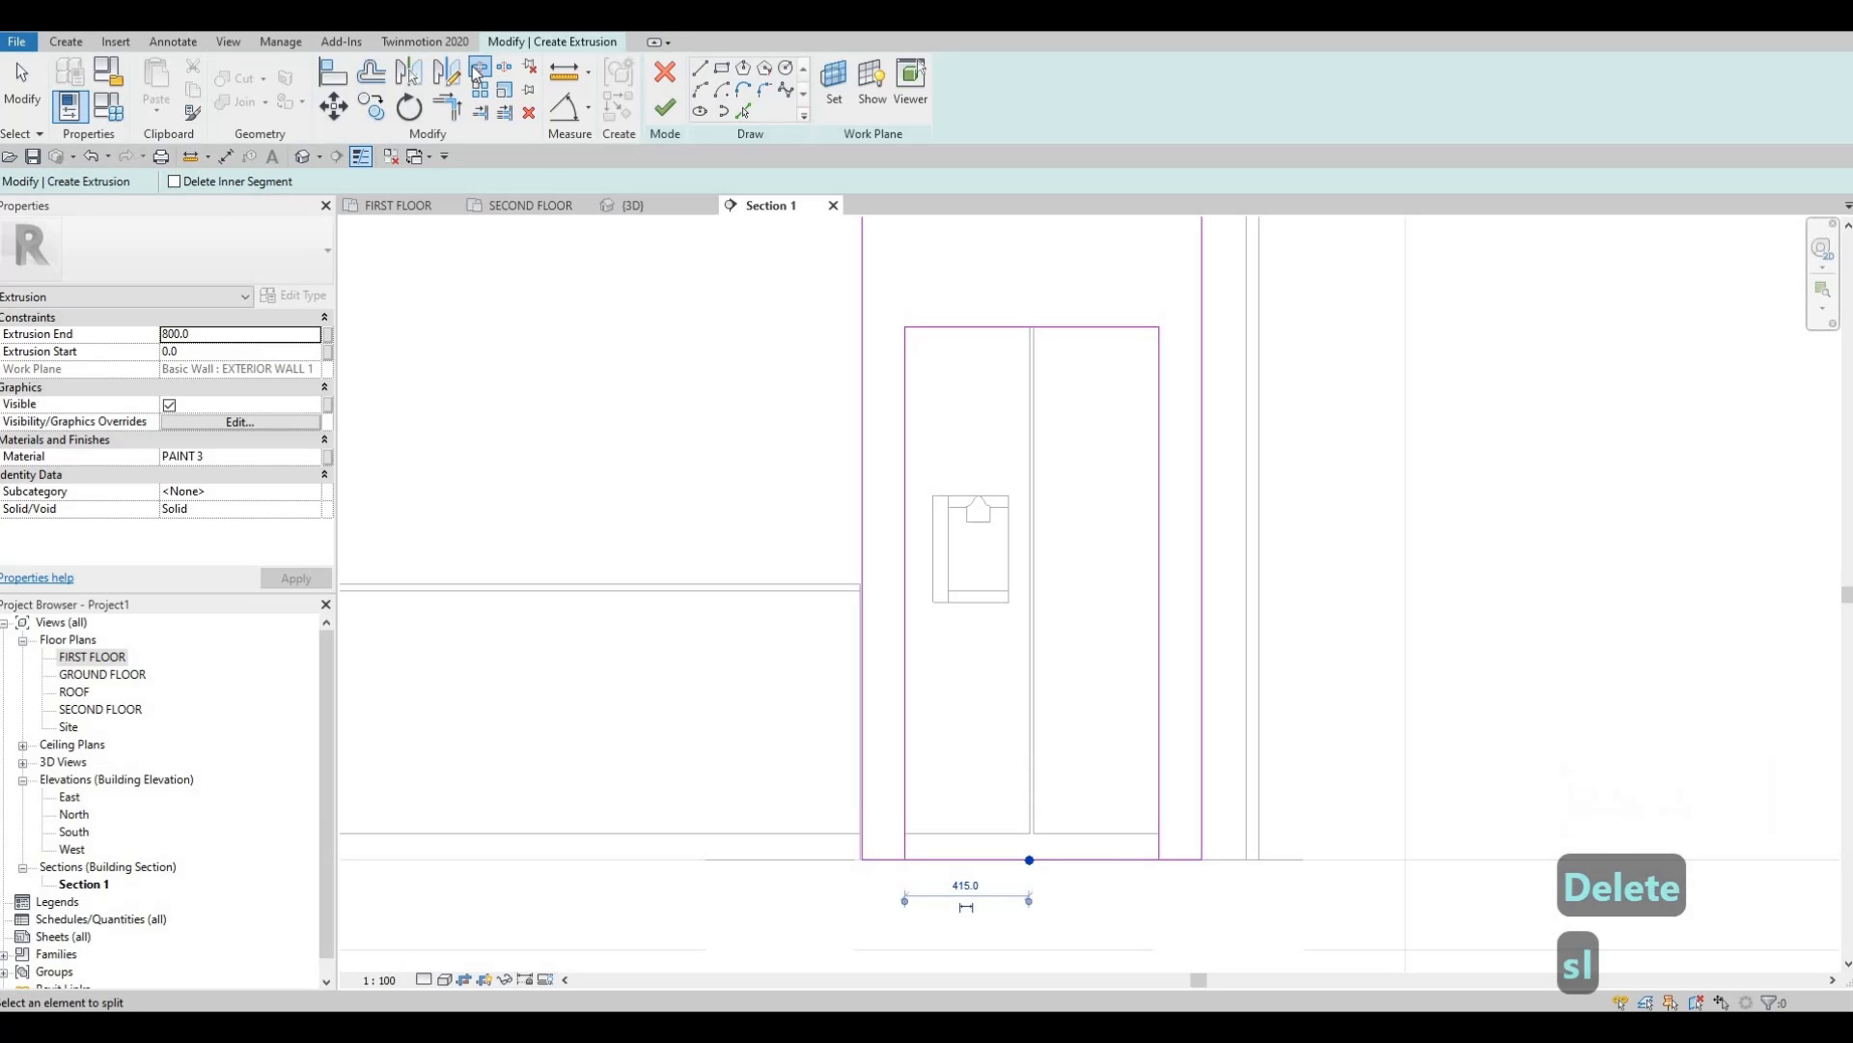
Join the rectangles' sketch lines into clean corners with Trim/Extend to Corner (TR).
{"action": "key", "text": "Escape"}
{"action": "key", "text": "Escape"}
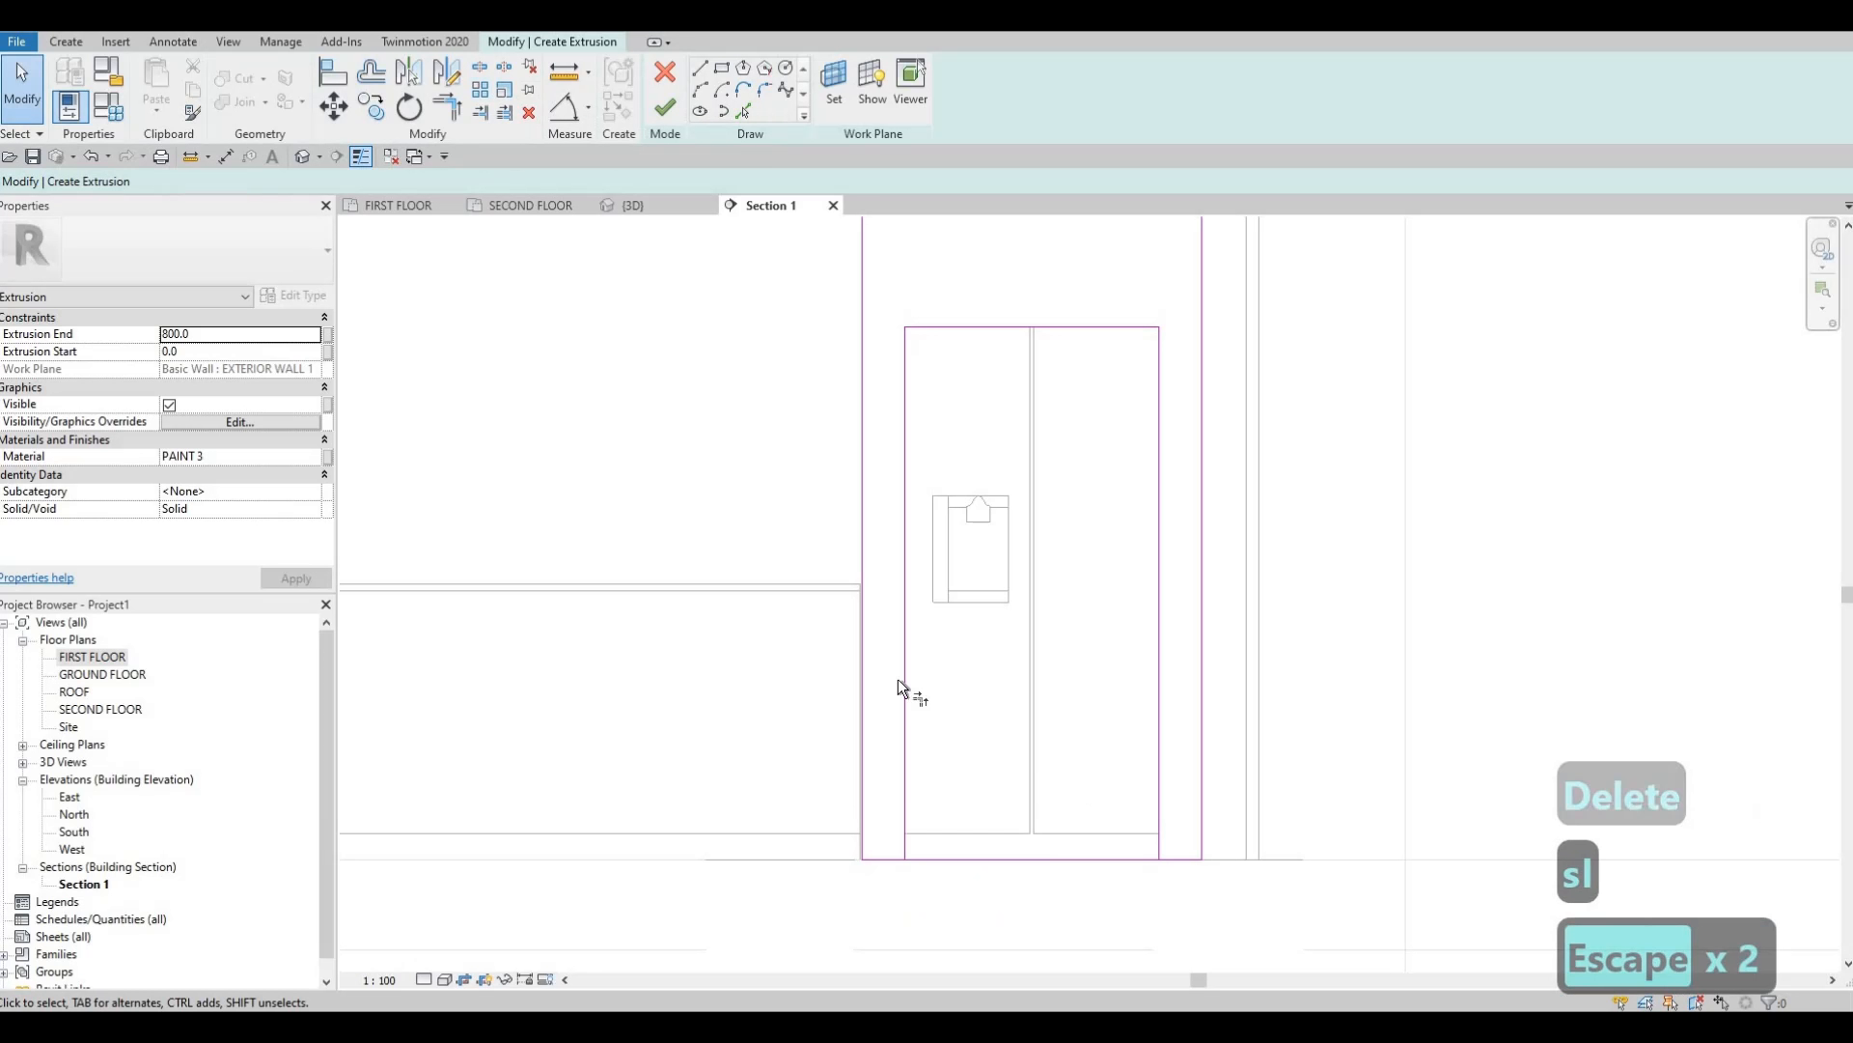
{"action": "key", "text": "t"}
{"action": "key", "text": "r"}
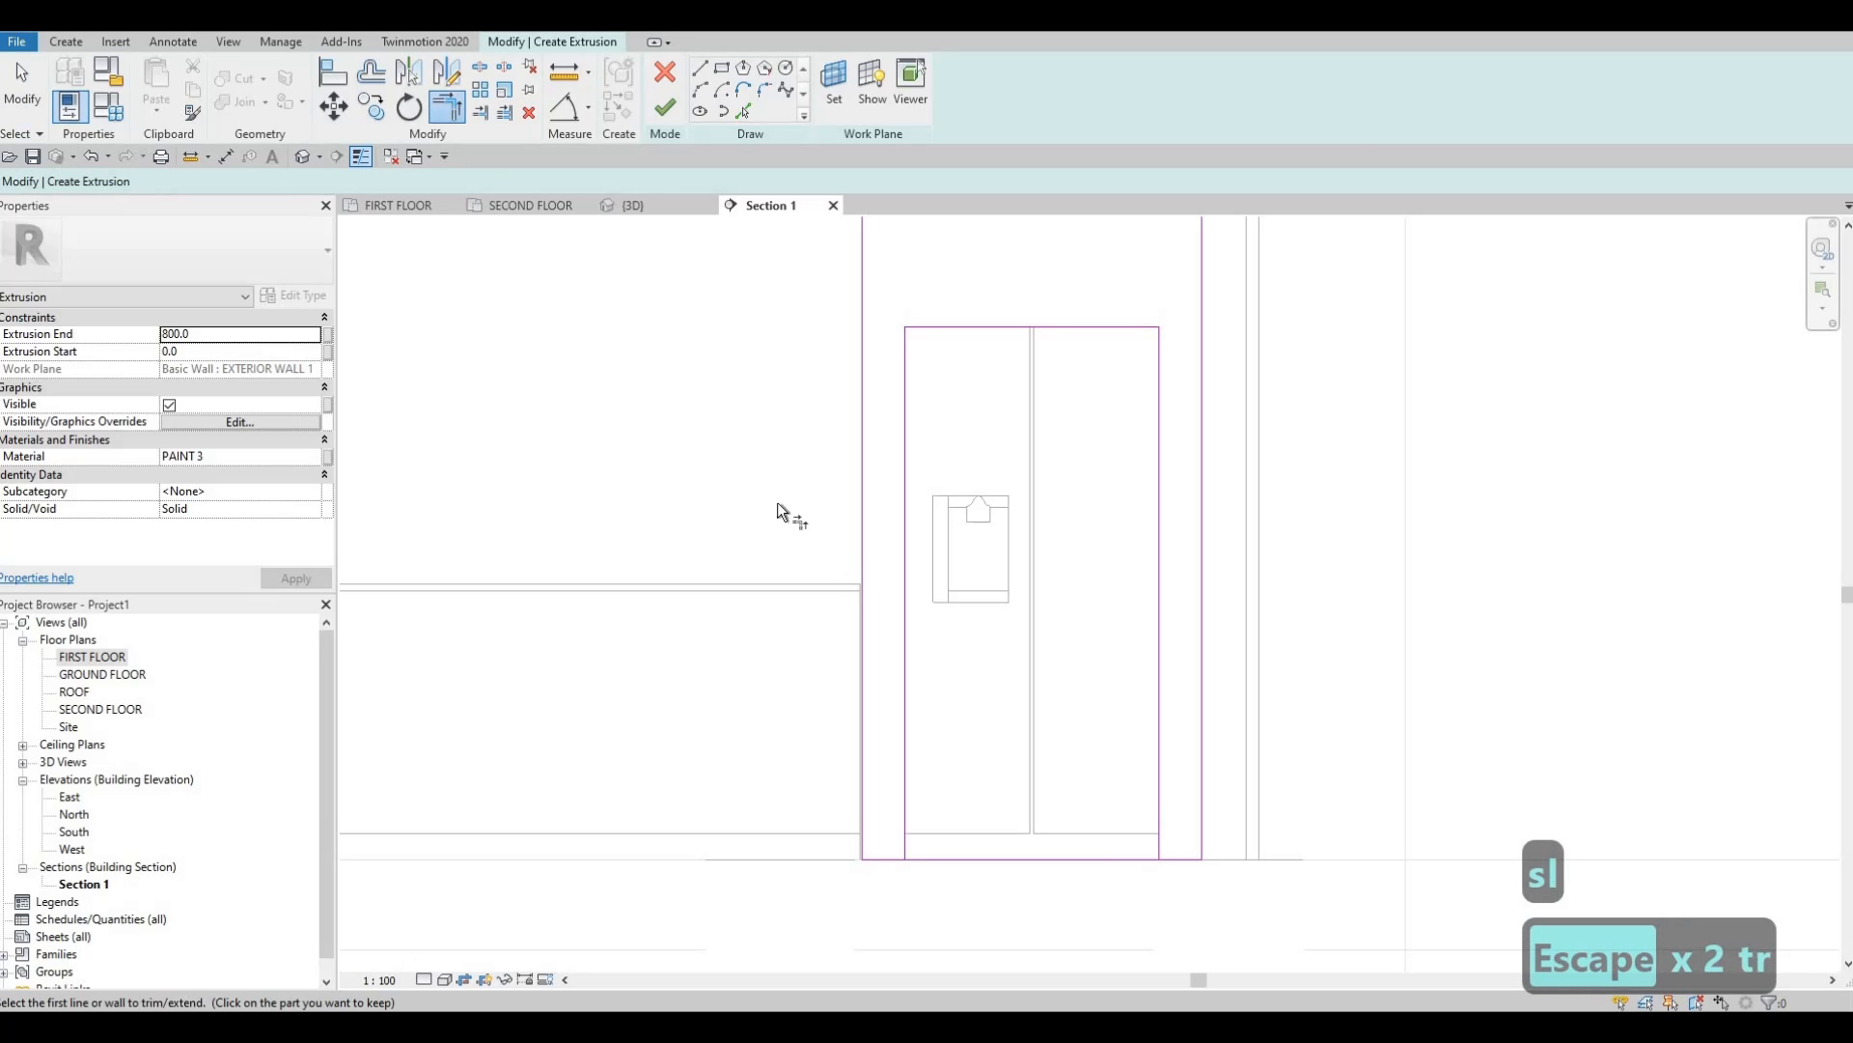
{"action": "left_click", "coordinate": [902, 790]}
{"action": "left_click", "coordinate": [1162, 754]}
{"action": "left_click", "coordinate": [1179, 858]}
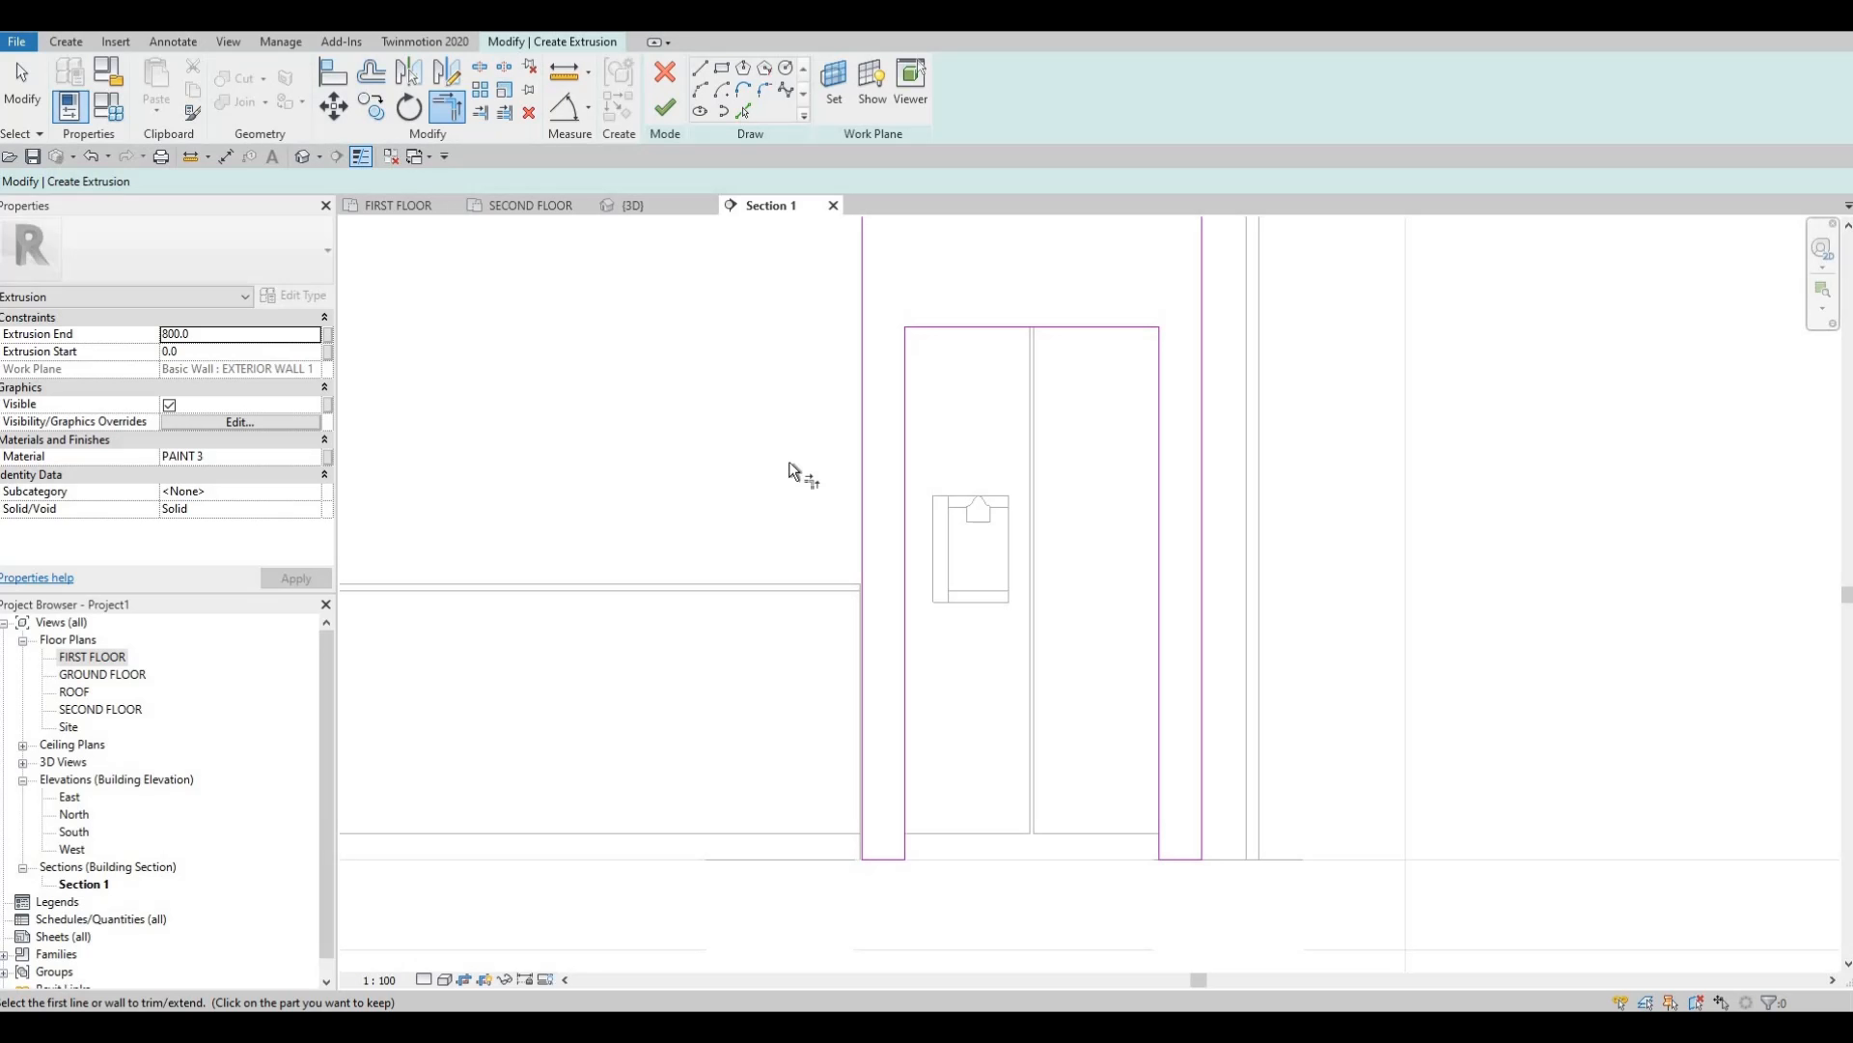
{"action": "middle_click_drag", "start_coordinate": [888, 587], "coordinate": [891, 401]}
{"action": "key", "text": "Escape"}
{"action": "scroll", "coordinate": [884, 698], "scroll_direction": "down", "scroll_amount": 2}
{"action": "scroll", "coordinate": [865, 616], "scroll_direction": "down", "scroll_amount": 1}
{"action": "middle_click_drag", "start_coordinate": [874, 526], "coordinate": [872, 726]}
{"action": "scroll", "coordinate": [926, 322], "scroll_direction": "down", "scroll_amount": 1}
{"action": "middle_click_drag", "start_coordinate": [926, 322], "coordinate": [1105, 252]}
{"action": "key", "text": "Escape"}
Set the top sketch line's height dimension so the frame is 2800 tall.
{"action": "left_click", "coordinate": [1104, 252]}
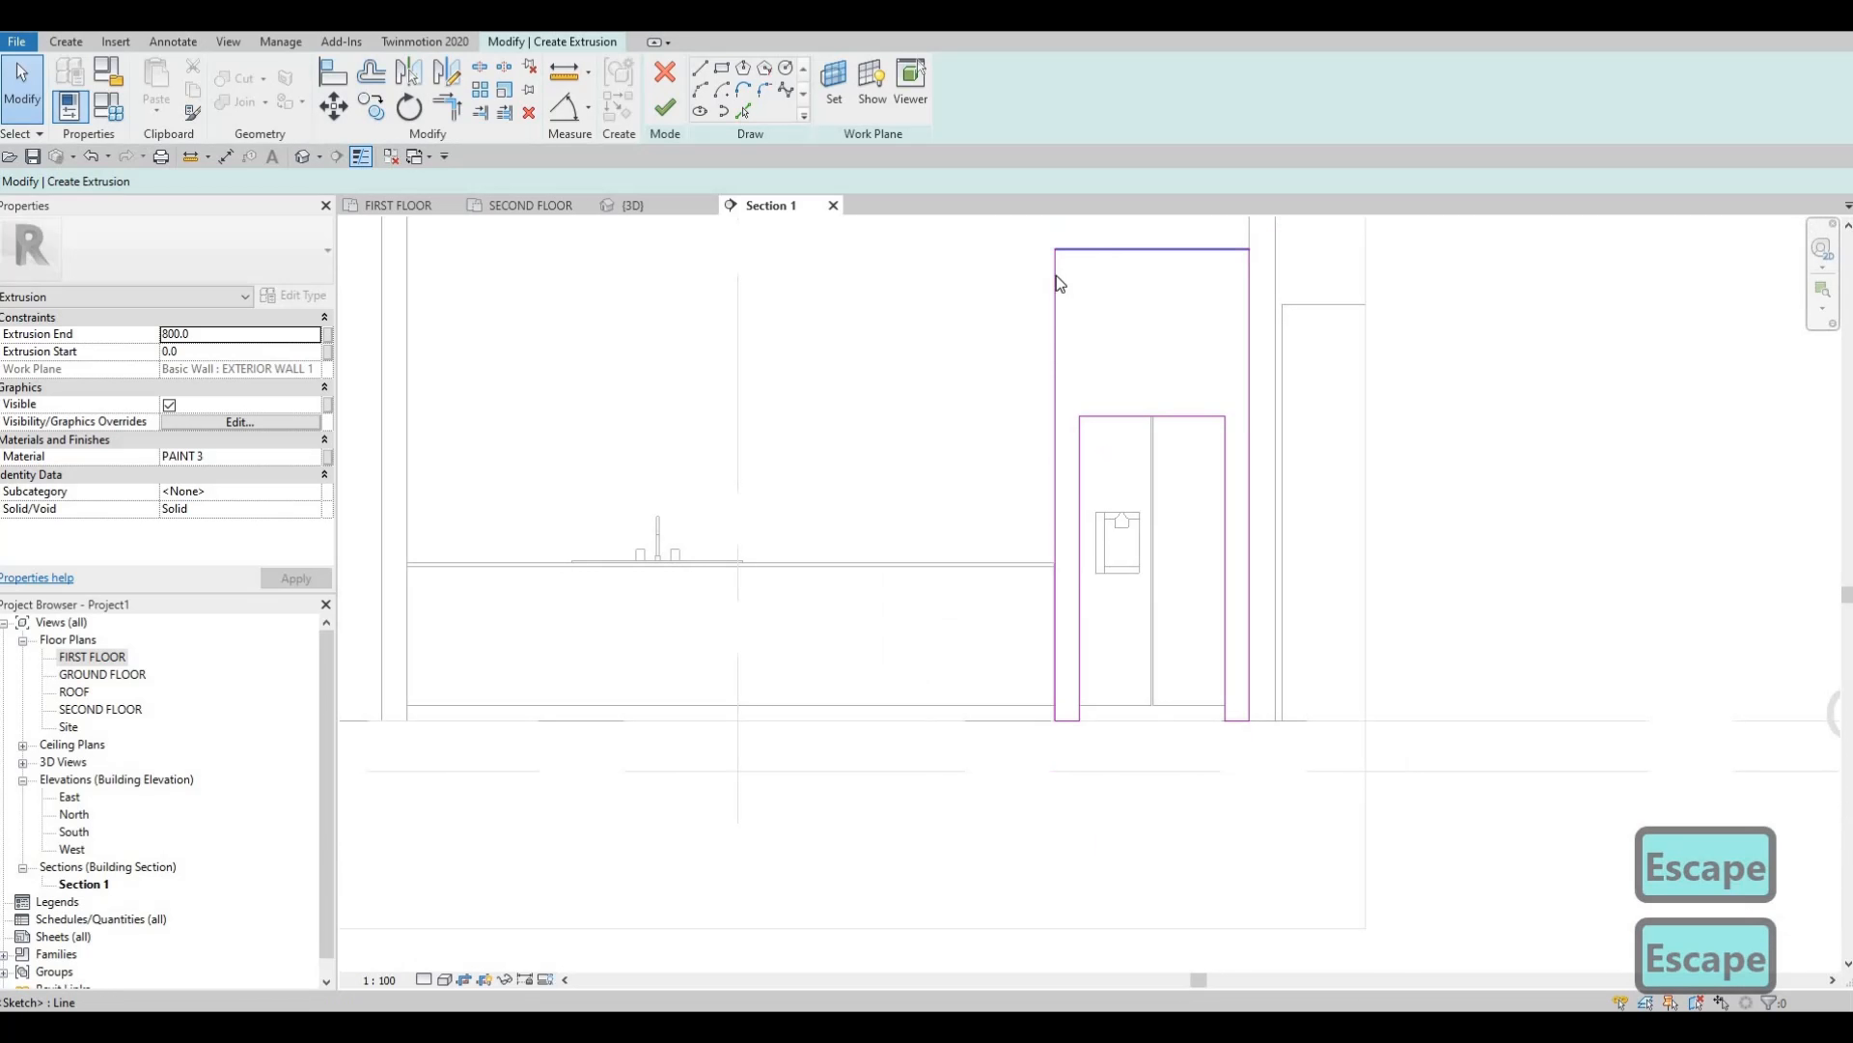
{"action": "left_click_drag", "start_coordinate": [1282, 415], "coordinate": [1238, 722]}
{"action": "scroll", "coordinate": [1266, 535], "scroll_direction": "up", "scroll_amount": 2}
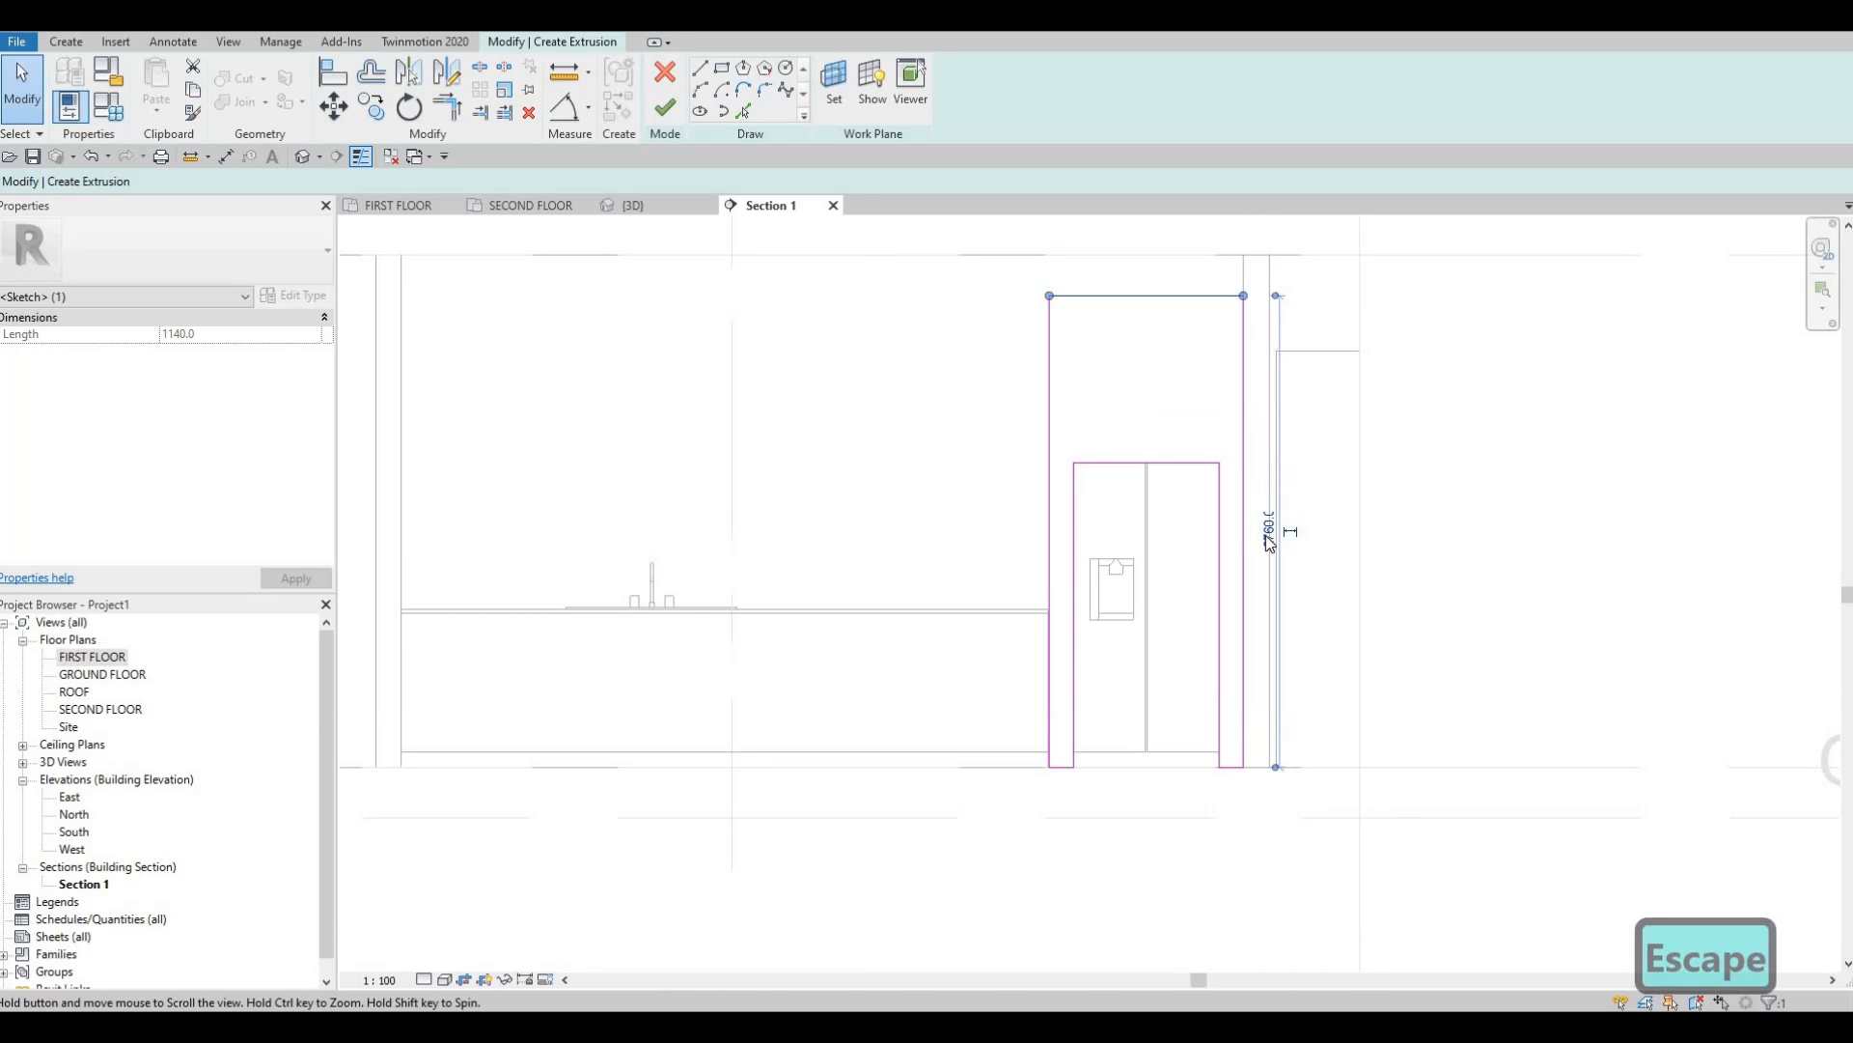
{"action": "left_click", "coordinate": [1295, 538]}
{"action": "type", "text": "2"}
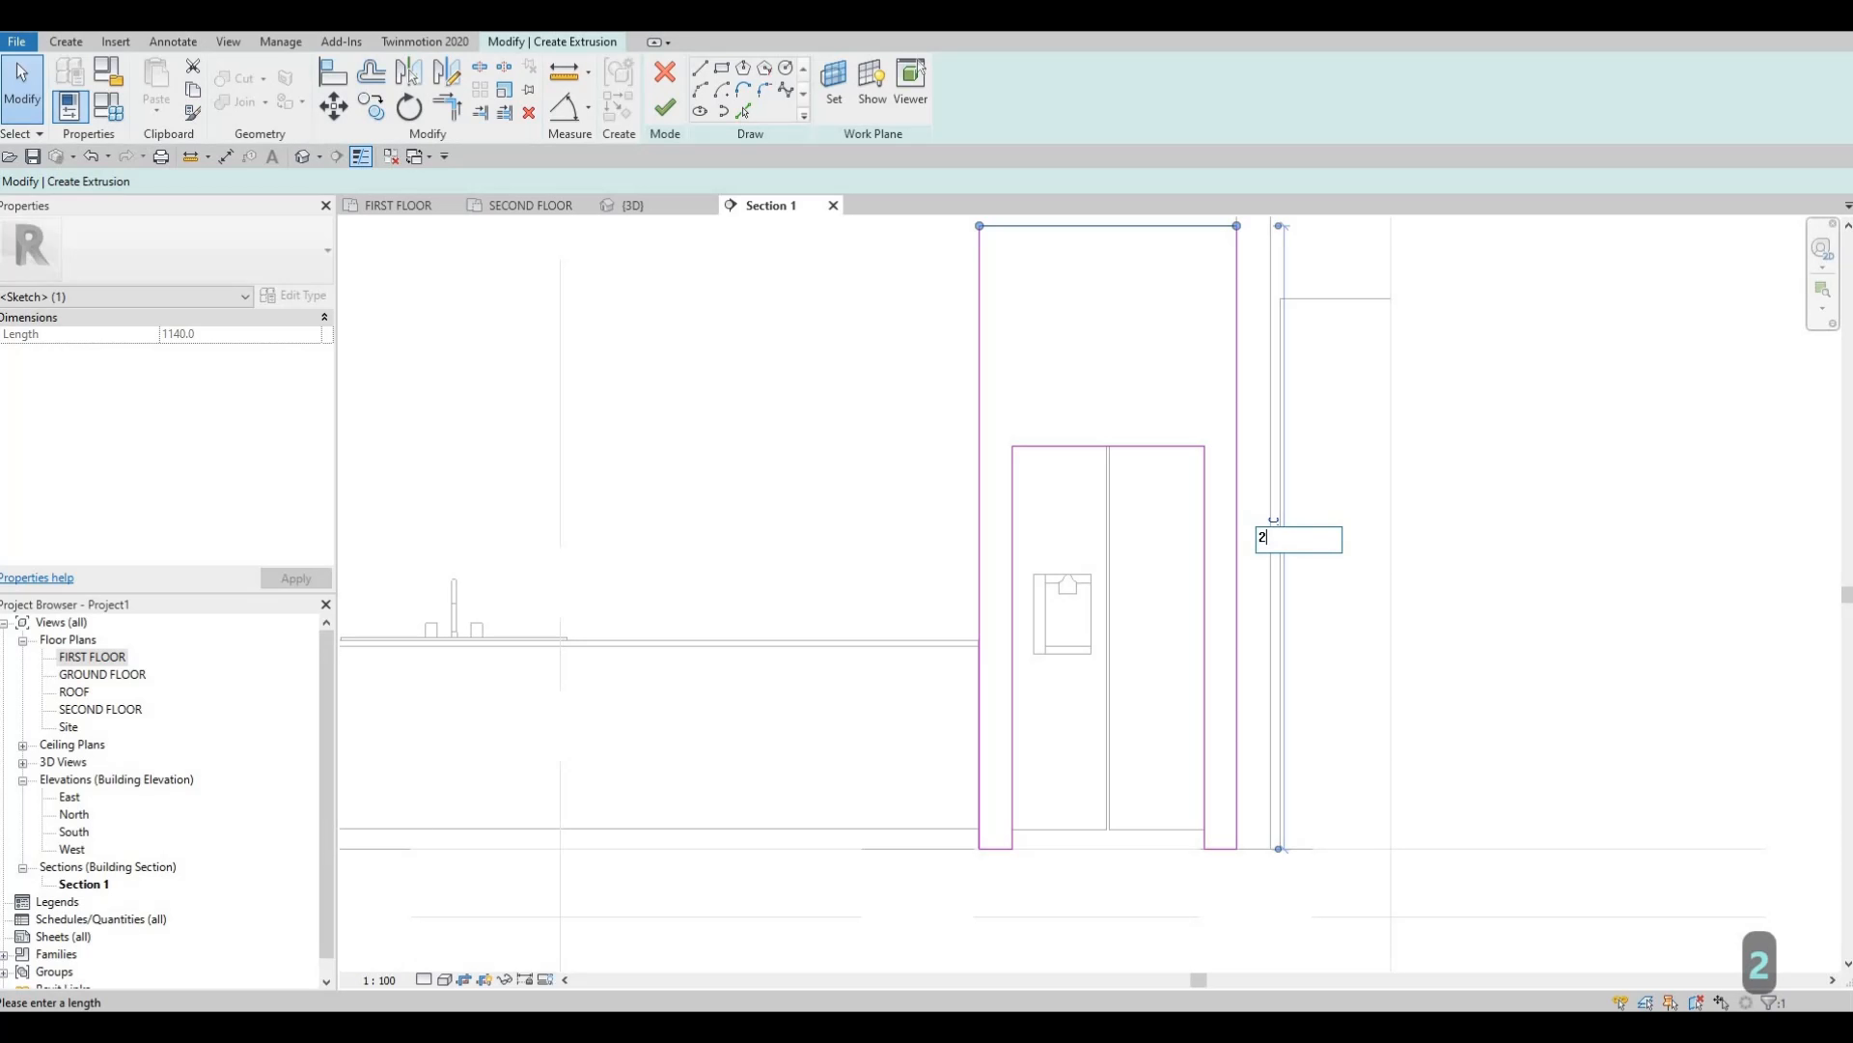
{"action": "type", "text": "800"}
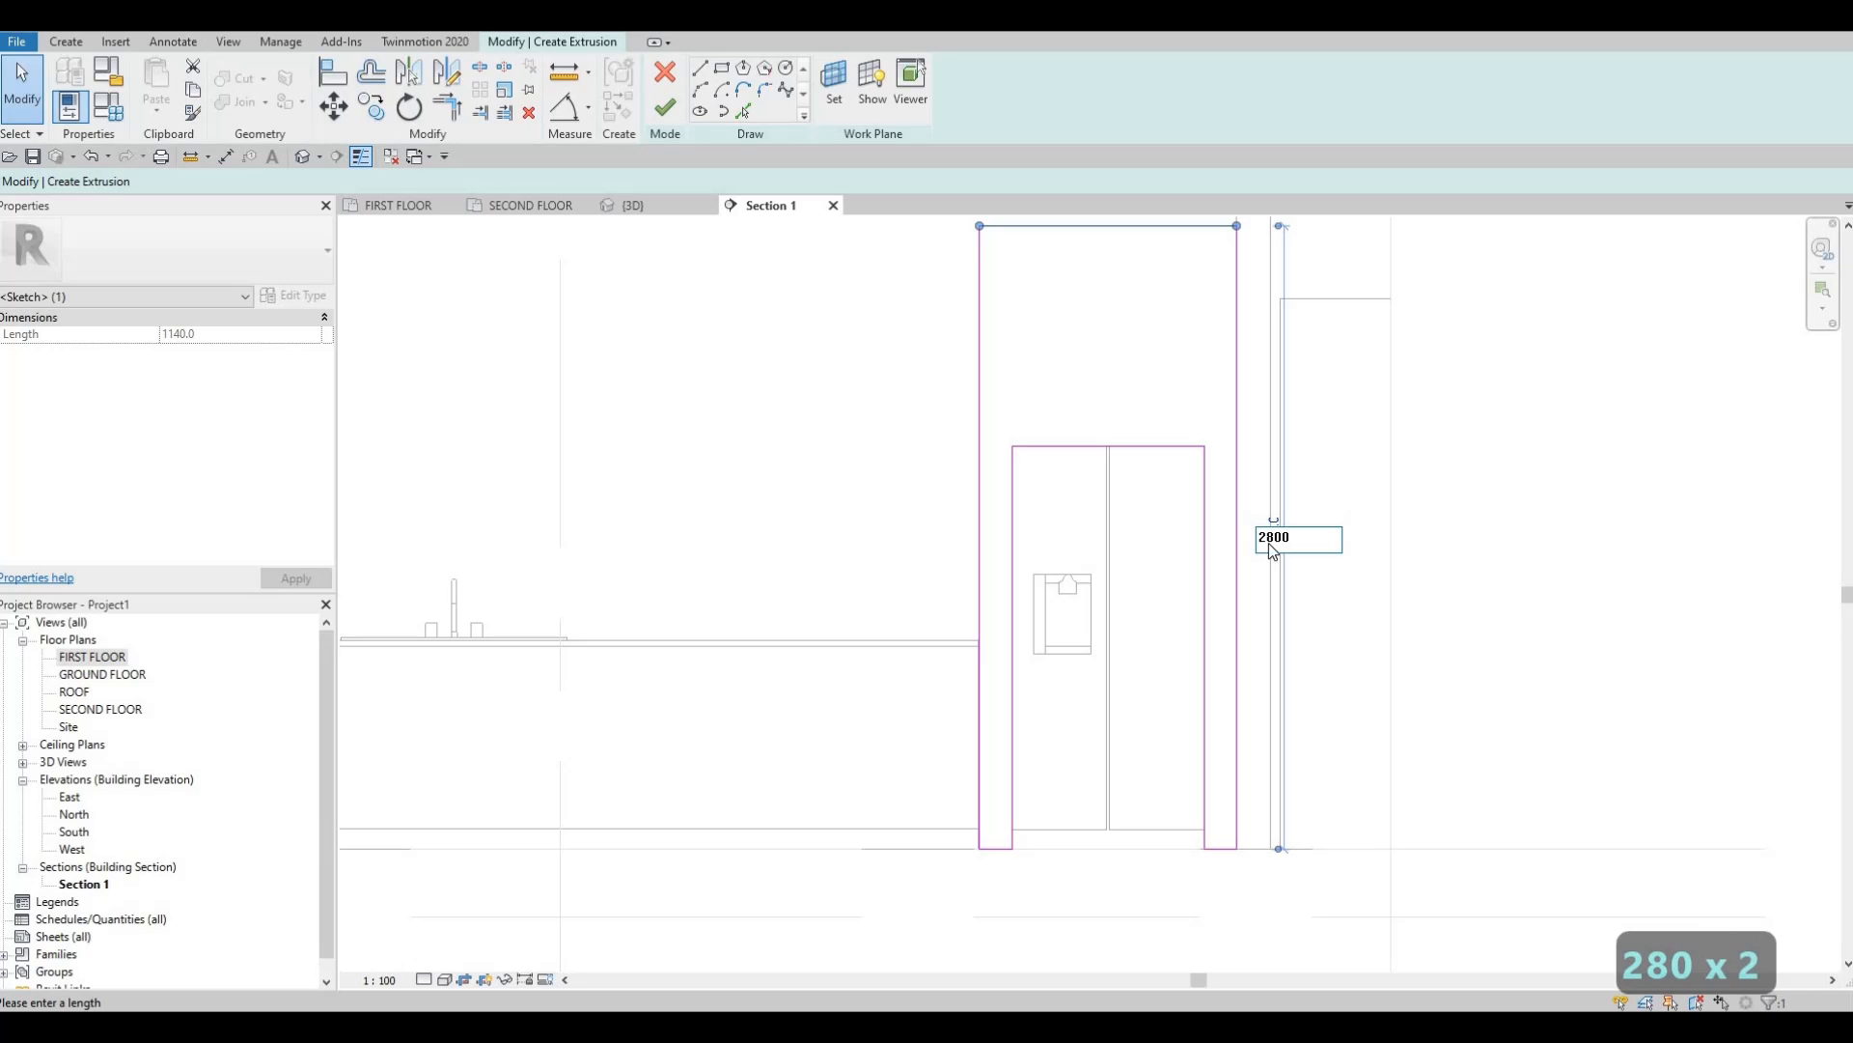
{"action": "key", "text": "Return"}
{"action": "key", "text": "Escape"}
{"action": "scroll", "coordinate": [1228, 384], "scroll_direction": "down", "scroll_amount": 2}
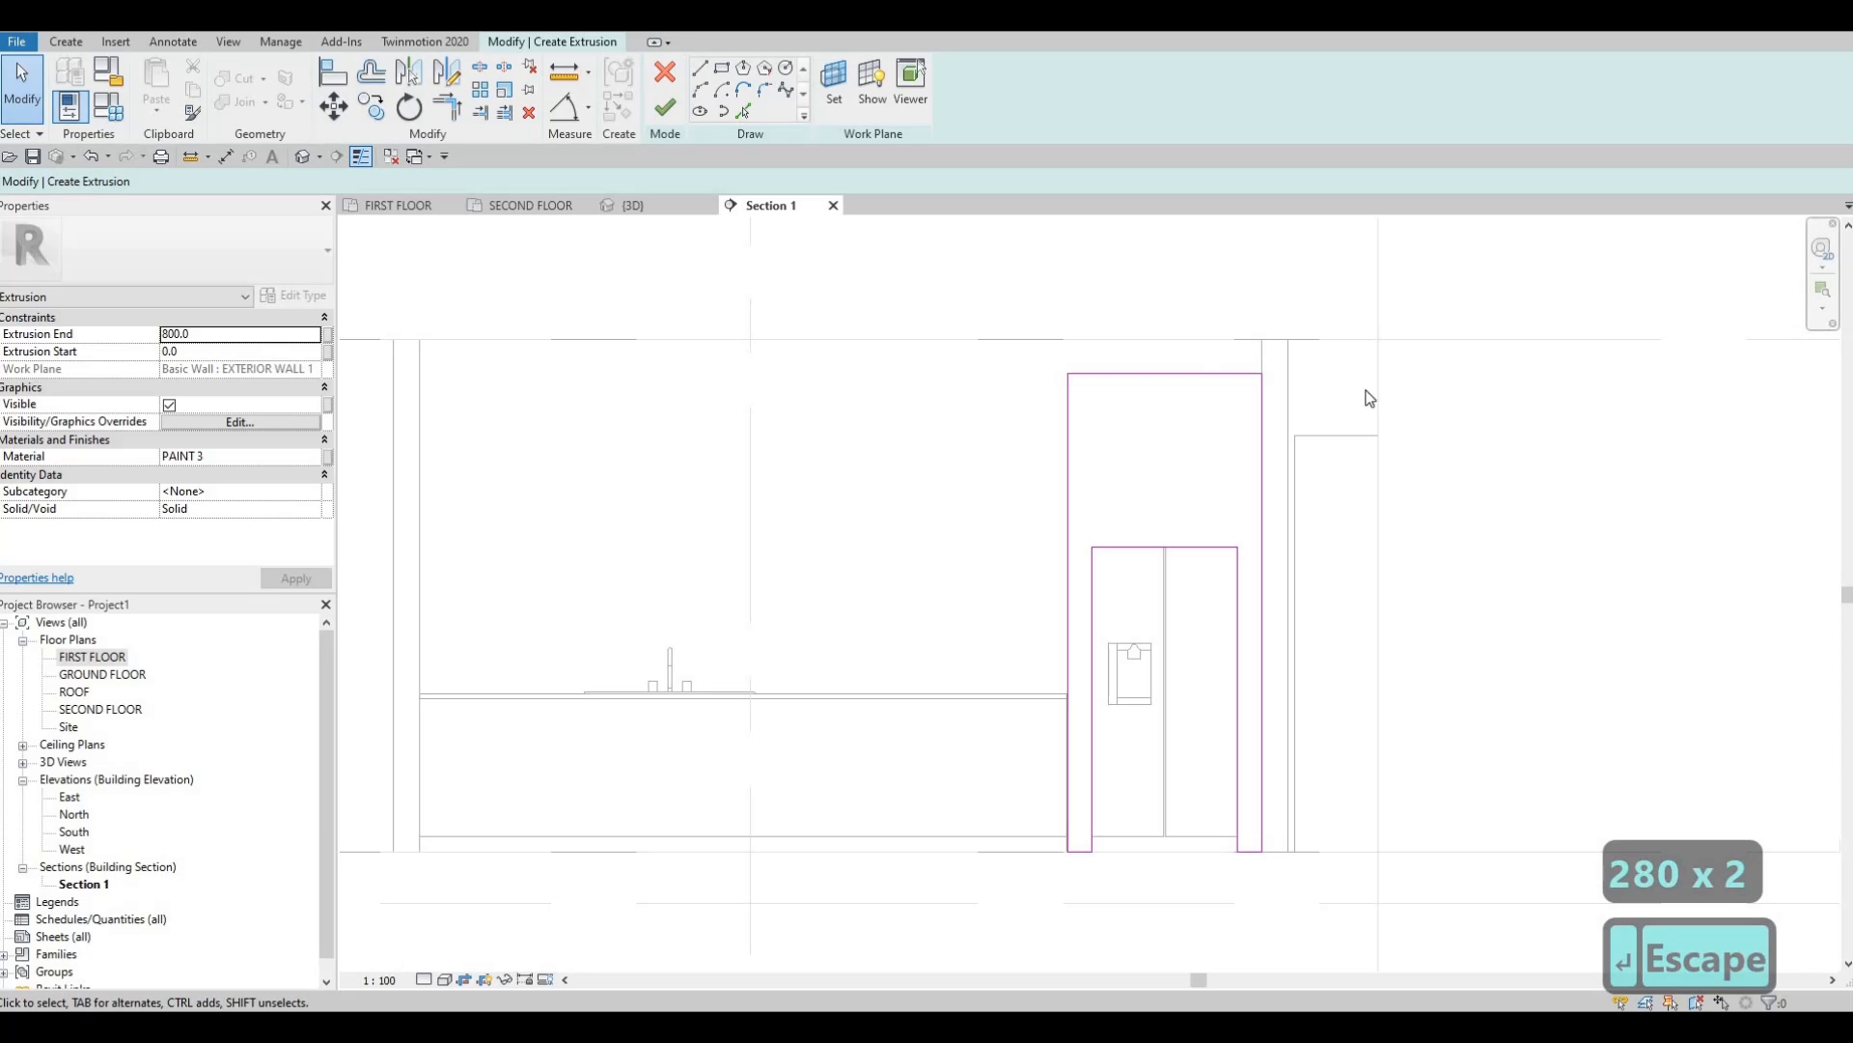
{"action": "middle_click_drag", "start_coordinate": [1069, 375], "coordinate": [1157, 398]}
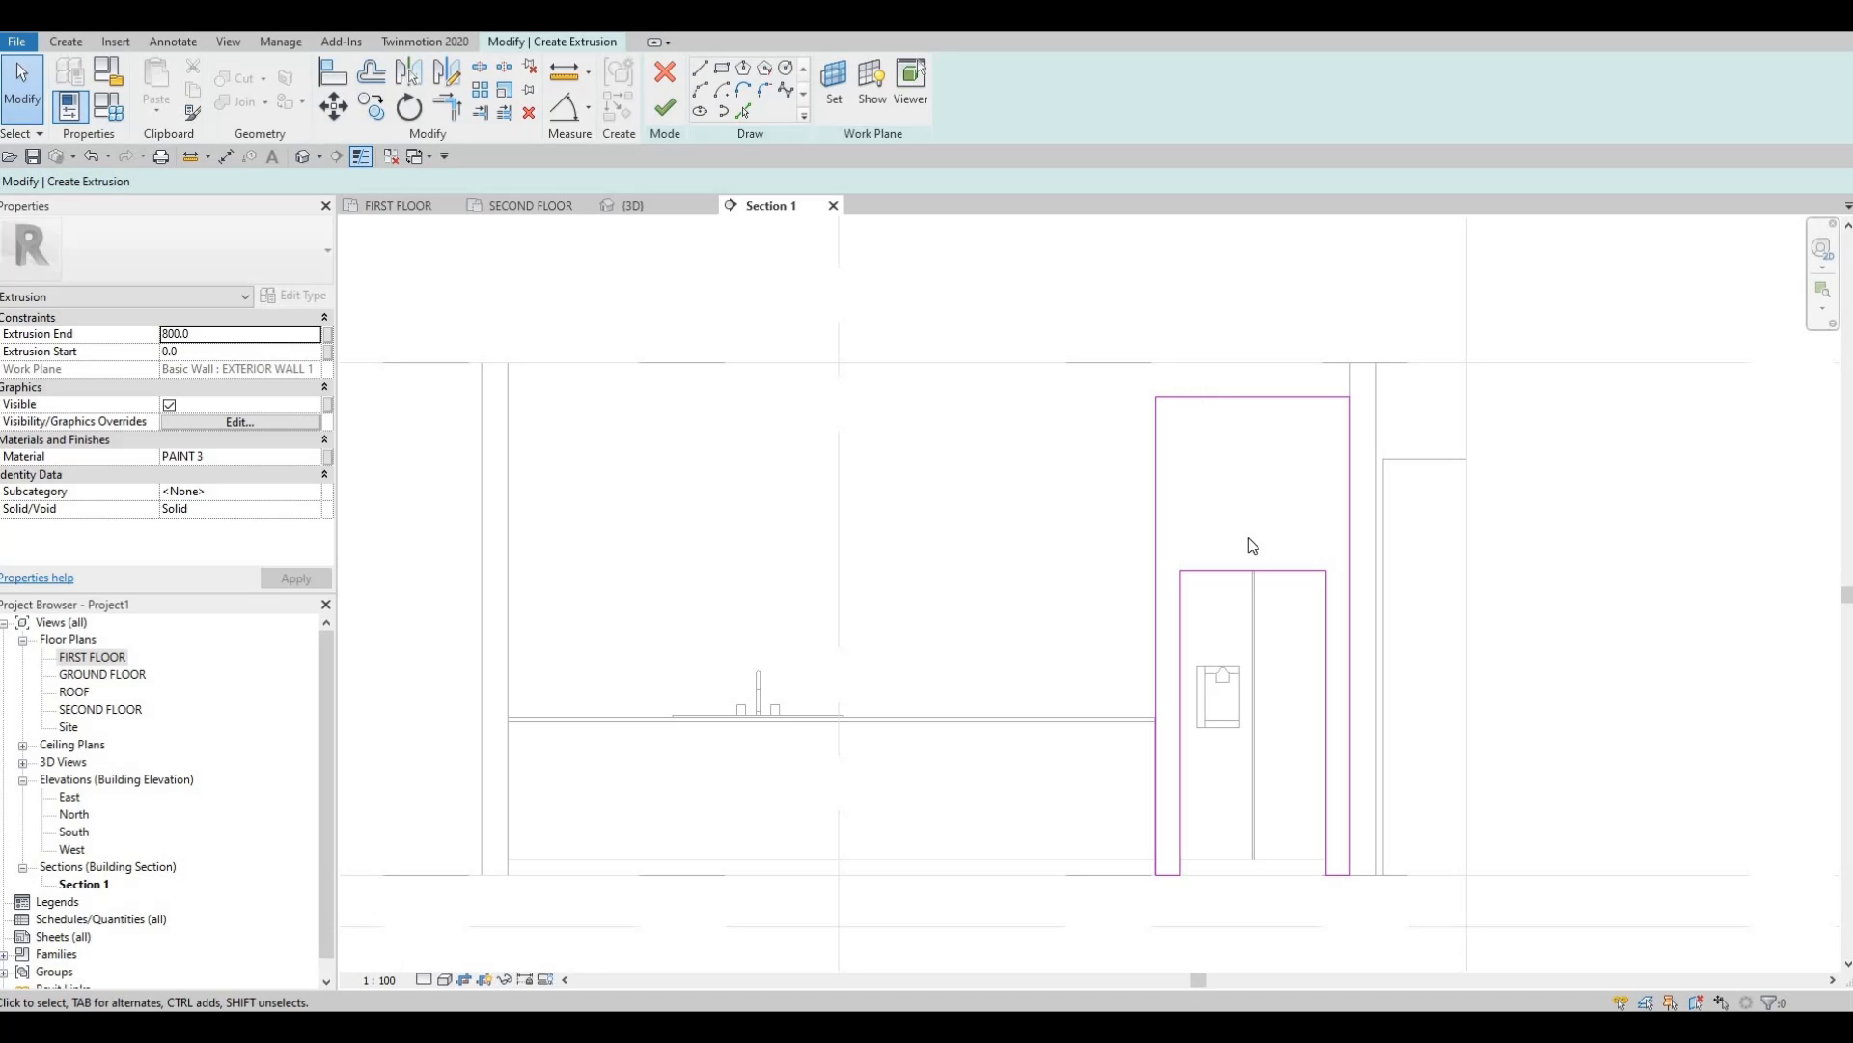
{"action": "middle_click_drag", "start_coordinate": [1343, 707], "coordinate": [1352, 665]}
Finish the extrusion sketch and orbit the 3D view to inspect the counter frame.
{"action": "left_click", "coordinate": [660, 118]}
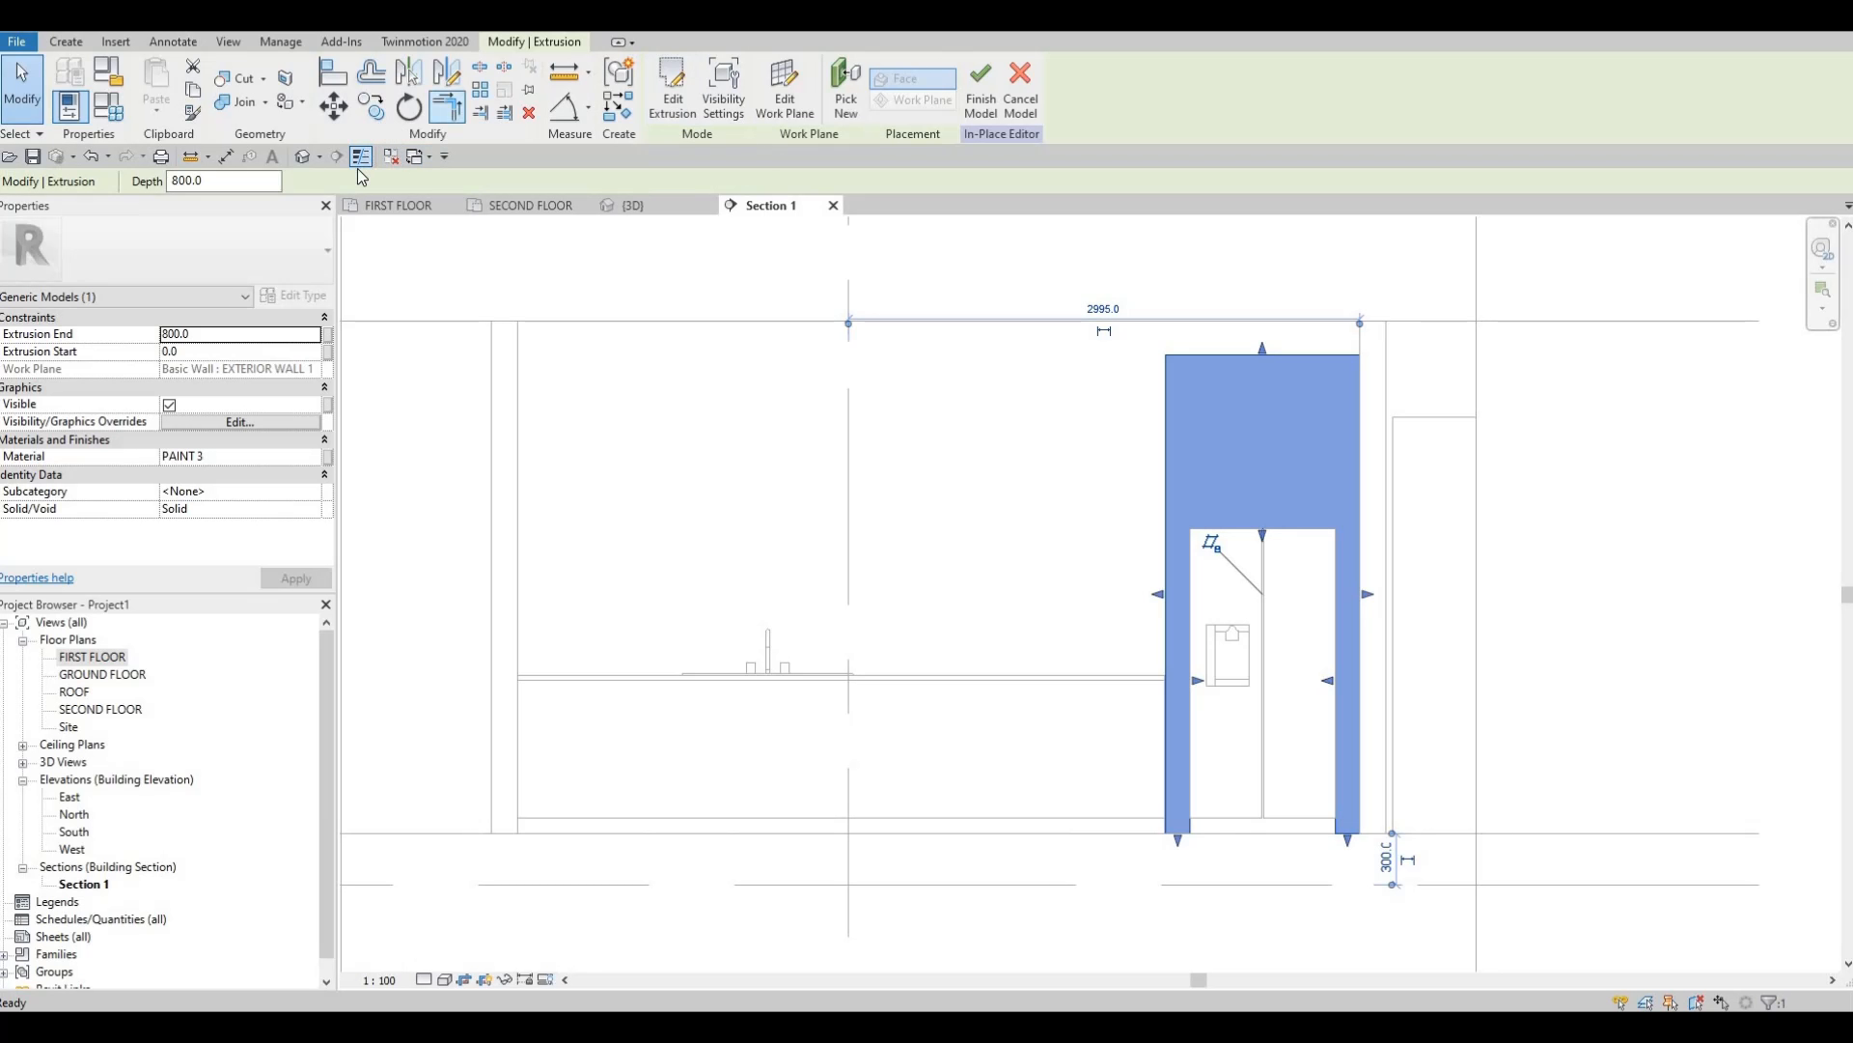
{"action": "left_click", "coordinate": [920, 542]}
{"action": "left_click", "coordinate": [633, 205]}
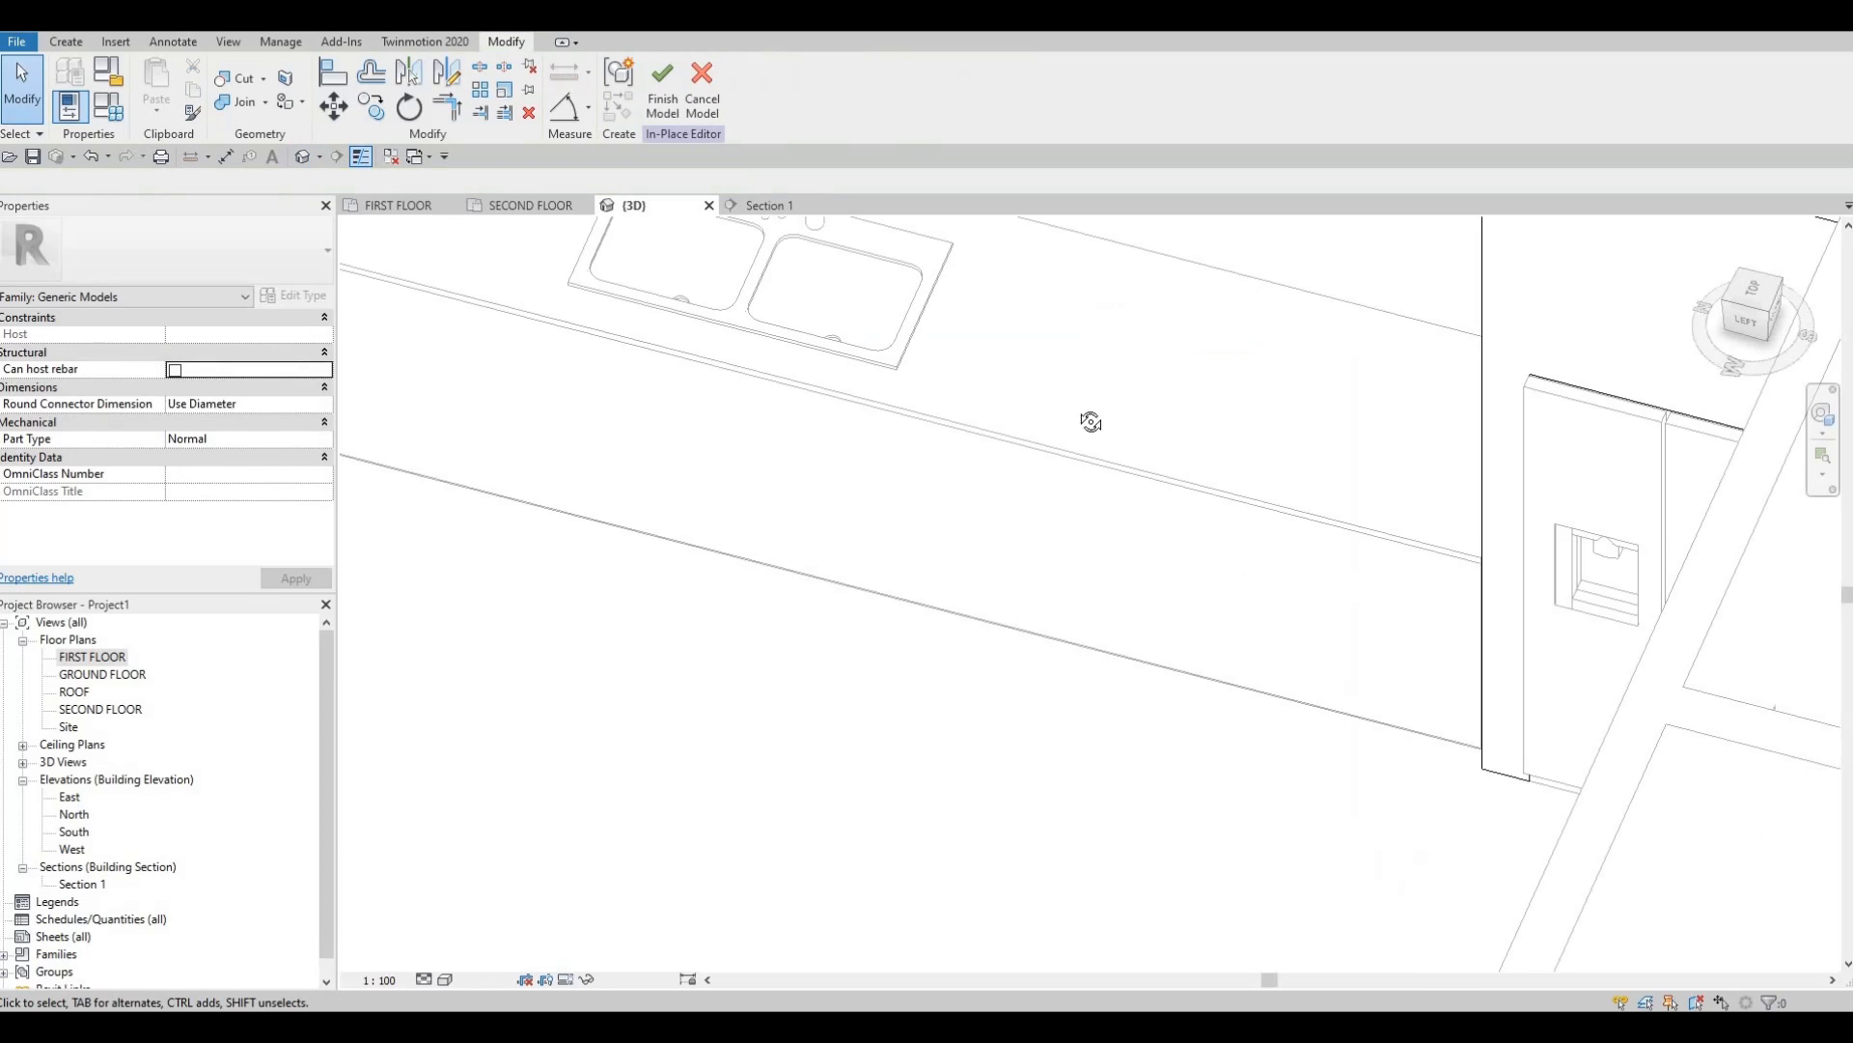
{"action": "middle_click_drag", "start_coordinate": [1208, 775], "coordinate": [61, 773], "text": "shift"}
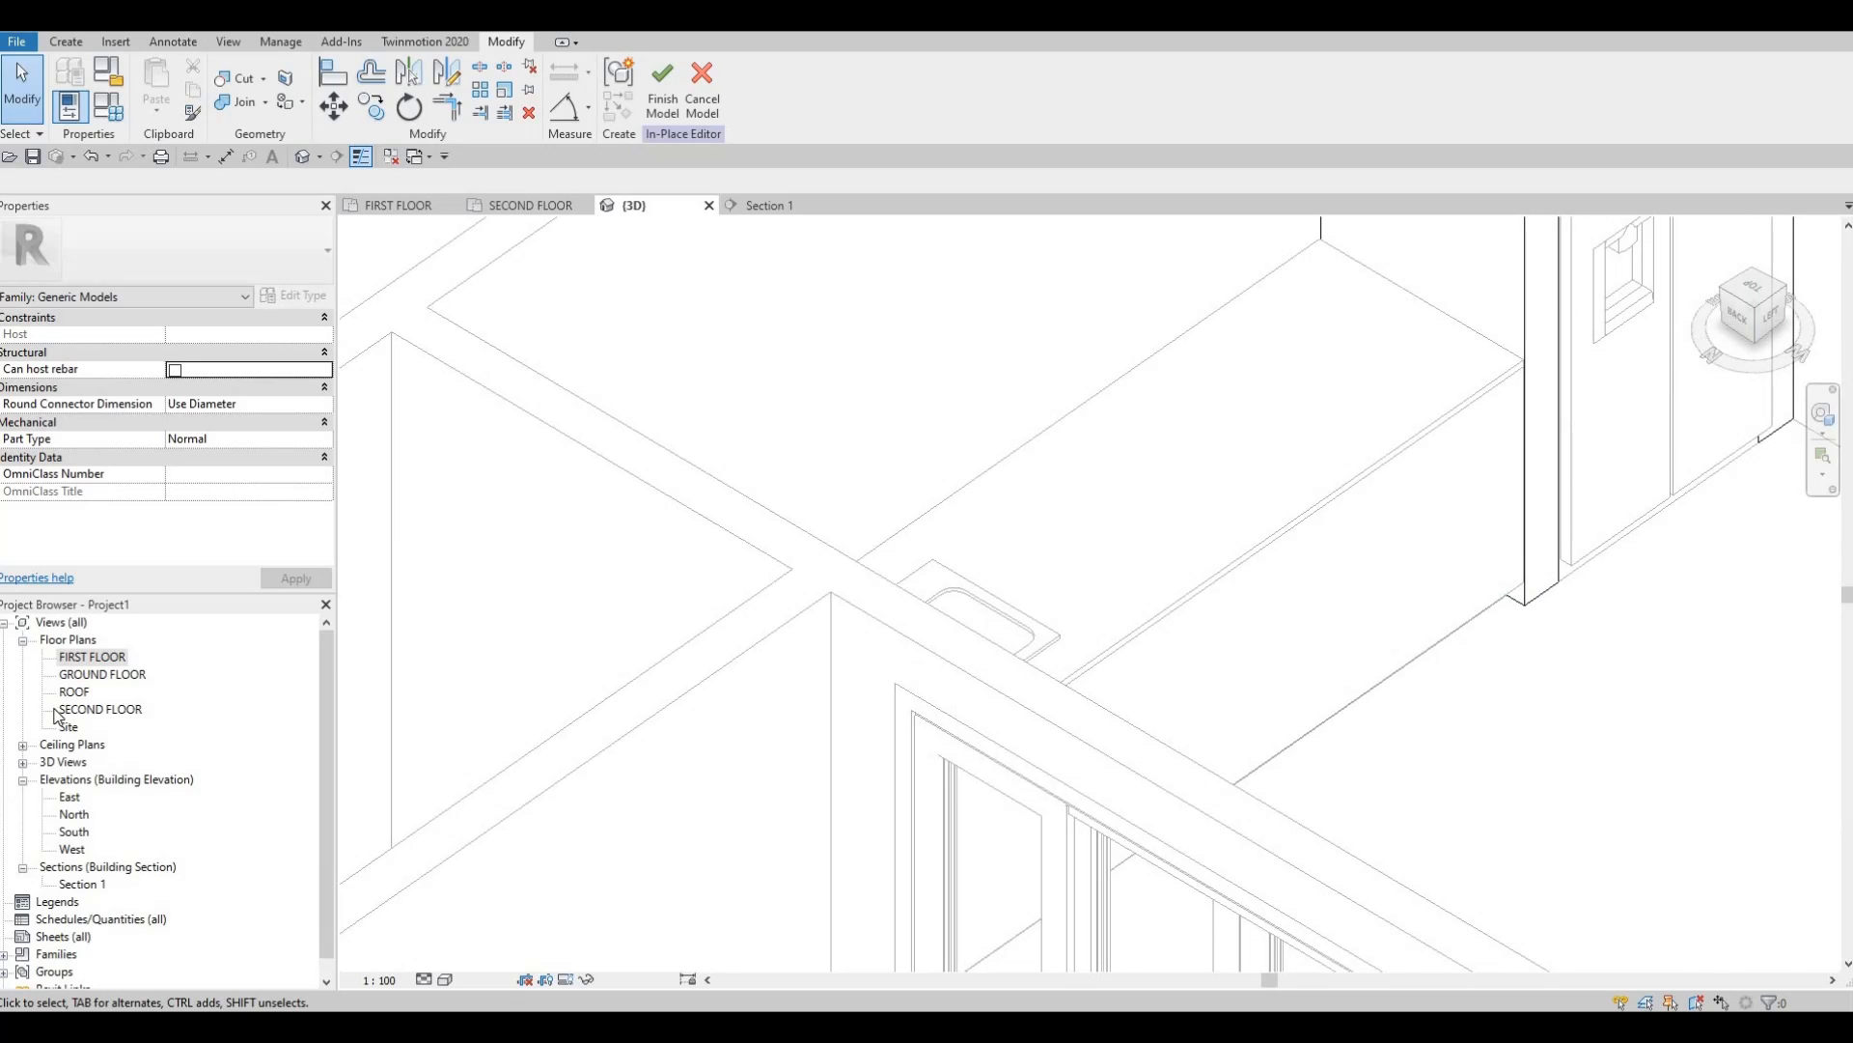
In the FIRST FLOOR plan, stretch the extrusion depth to 816.7, then finish the model.
{"action": "double_click", "coordinate": [102, 656]}
{"action": "middle_click_drag", "start_coordinate": [1080, 485], "coordinate": [1054, 439]}
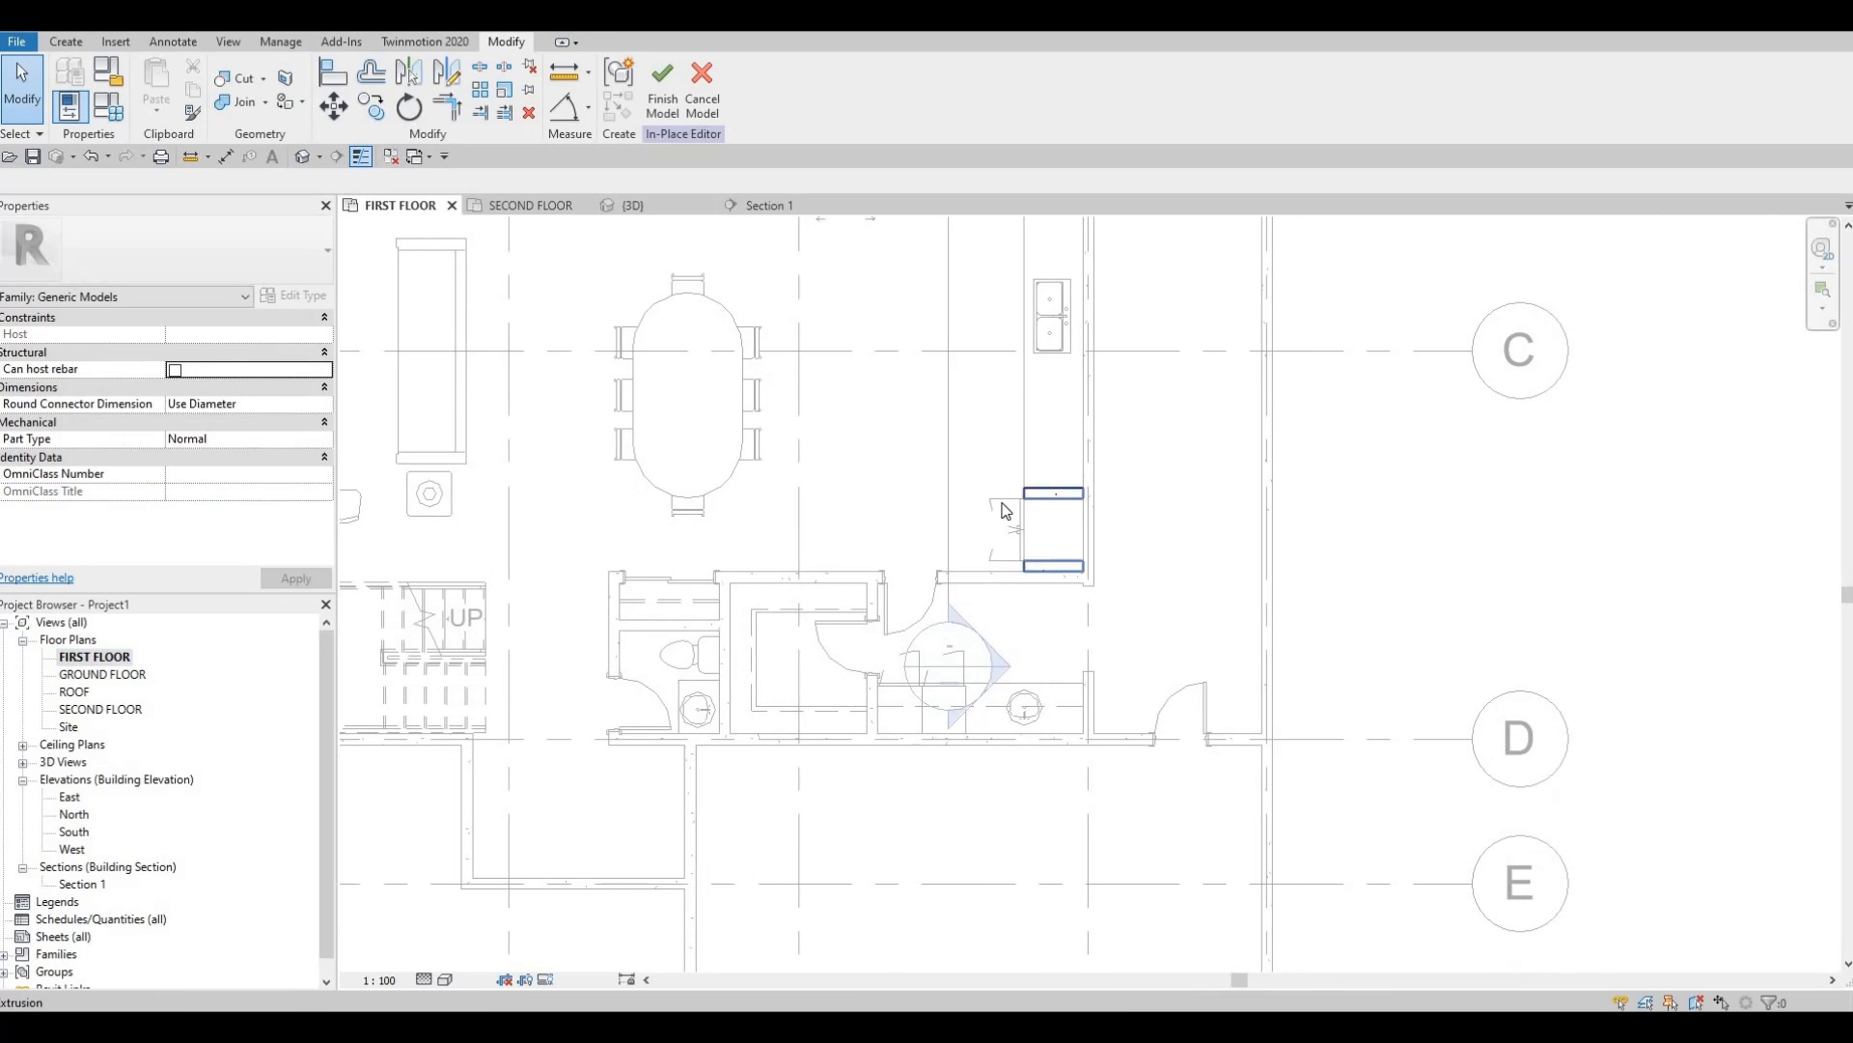
{"action": "scroll", "coordinate": [1049, 537], "scroll_direction": "up", "scroll_amount": 3}
{"action": "scroll", "coordinate": [983, 474], "scroll_direction": "up", "scroll_amount": 5}
{"action": "left_click", "coordinate": [979, 587]}
{"action": "scroll", "coordinate": [957, 586], "scroll_direction": "up", "scroll_amount": 2}
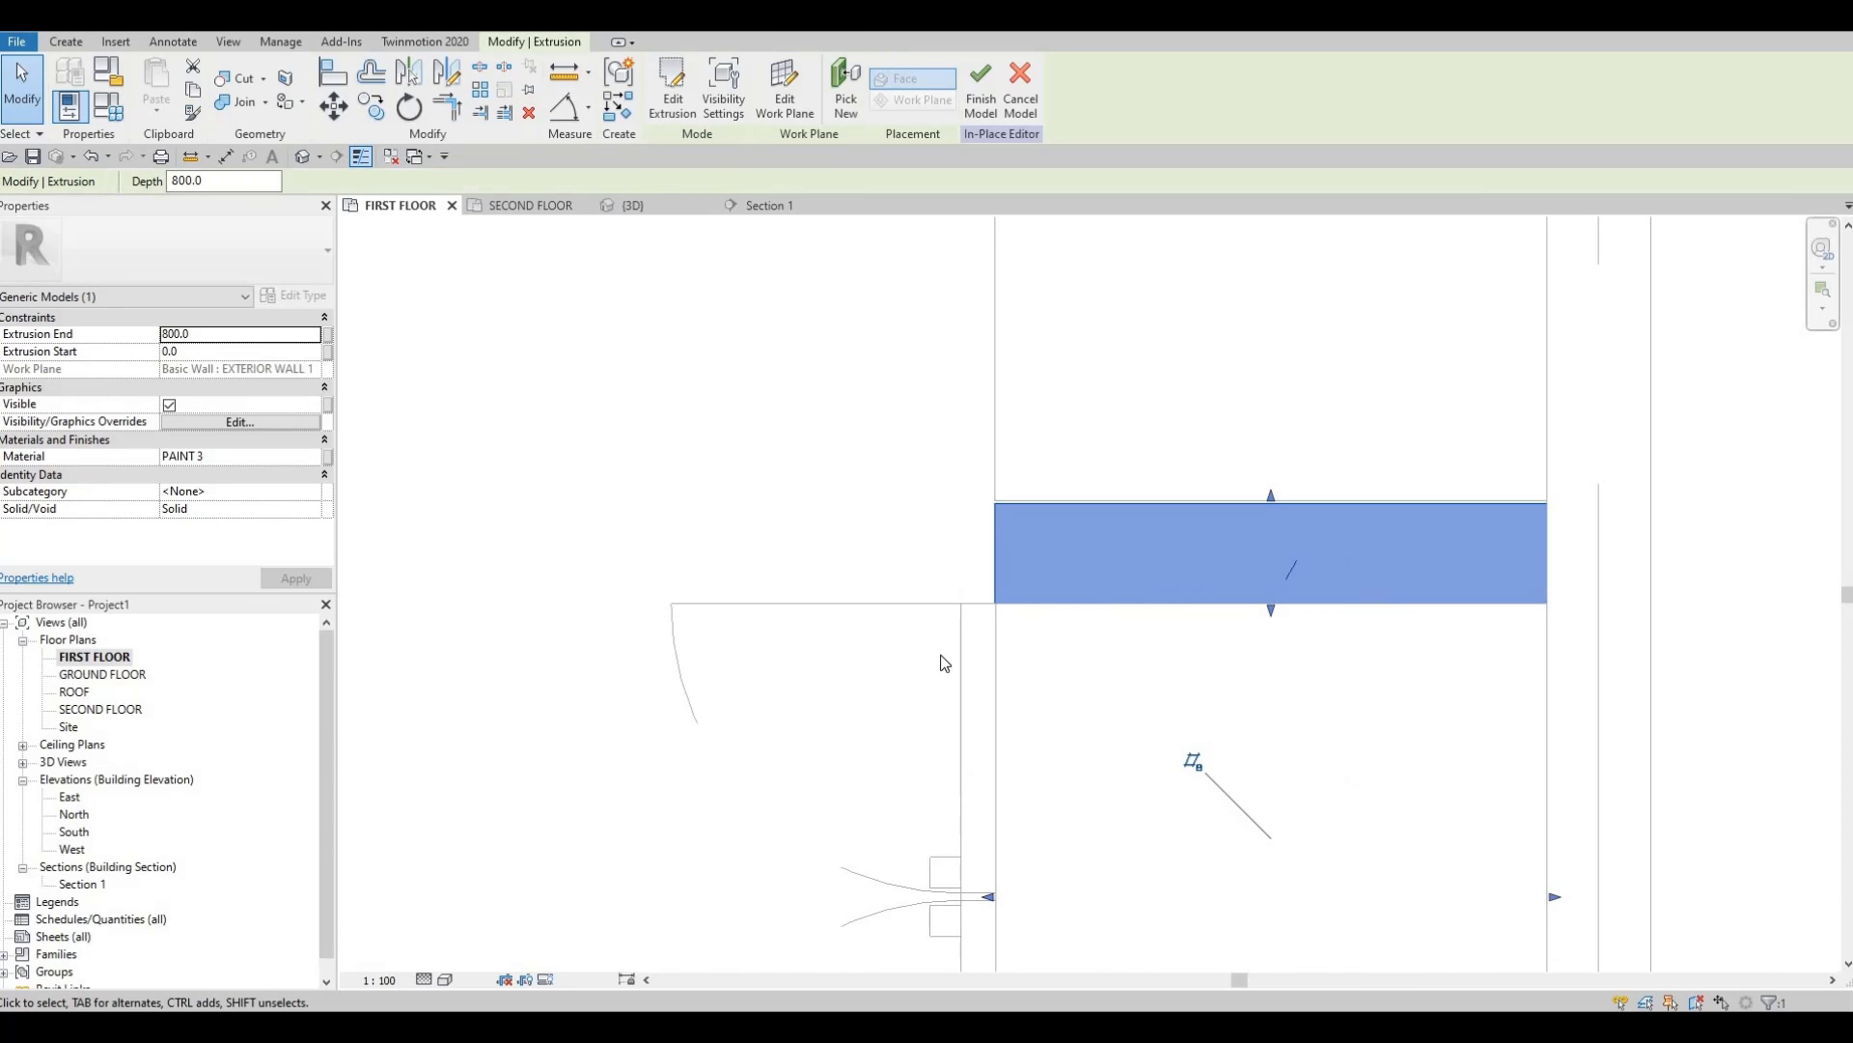
{"action": "middle_click_drag", "start_coordinate": [976, 909], "coordinate": [997, 635]}
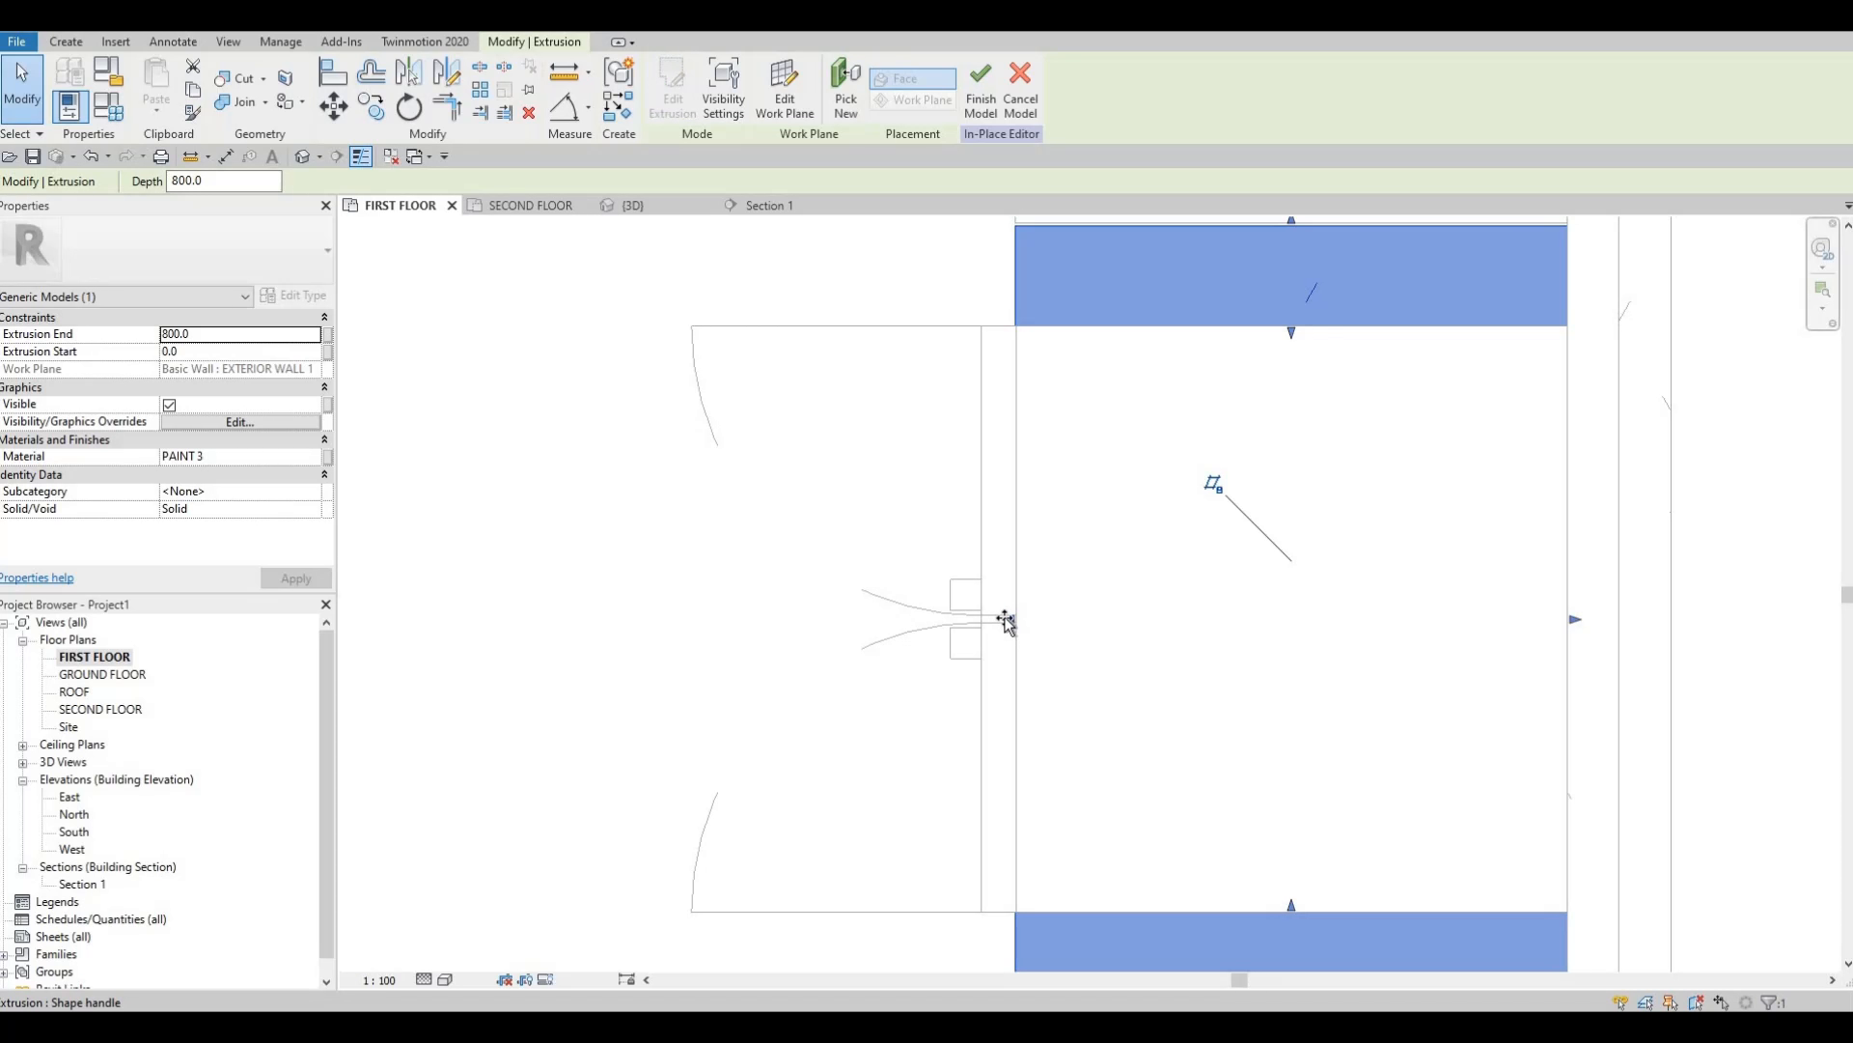
{"action": "left_click_drag", "start_coordinate": [1005, 623], "coordinate": [994, 621]}
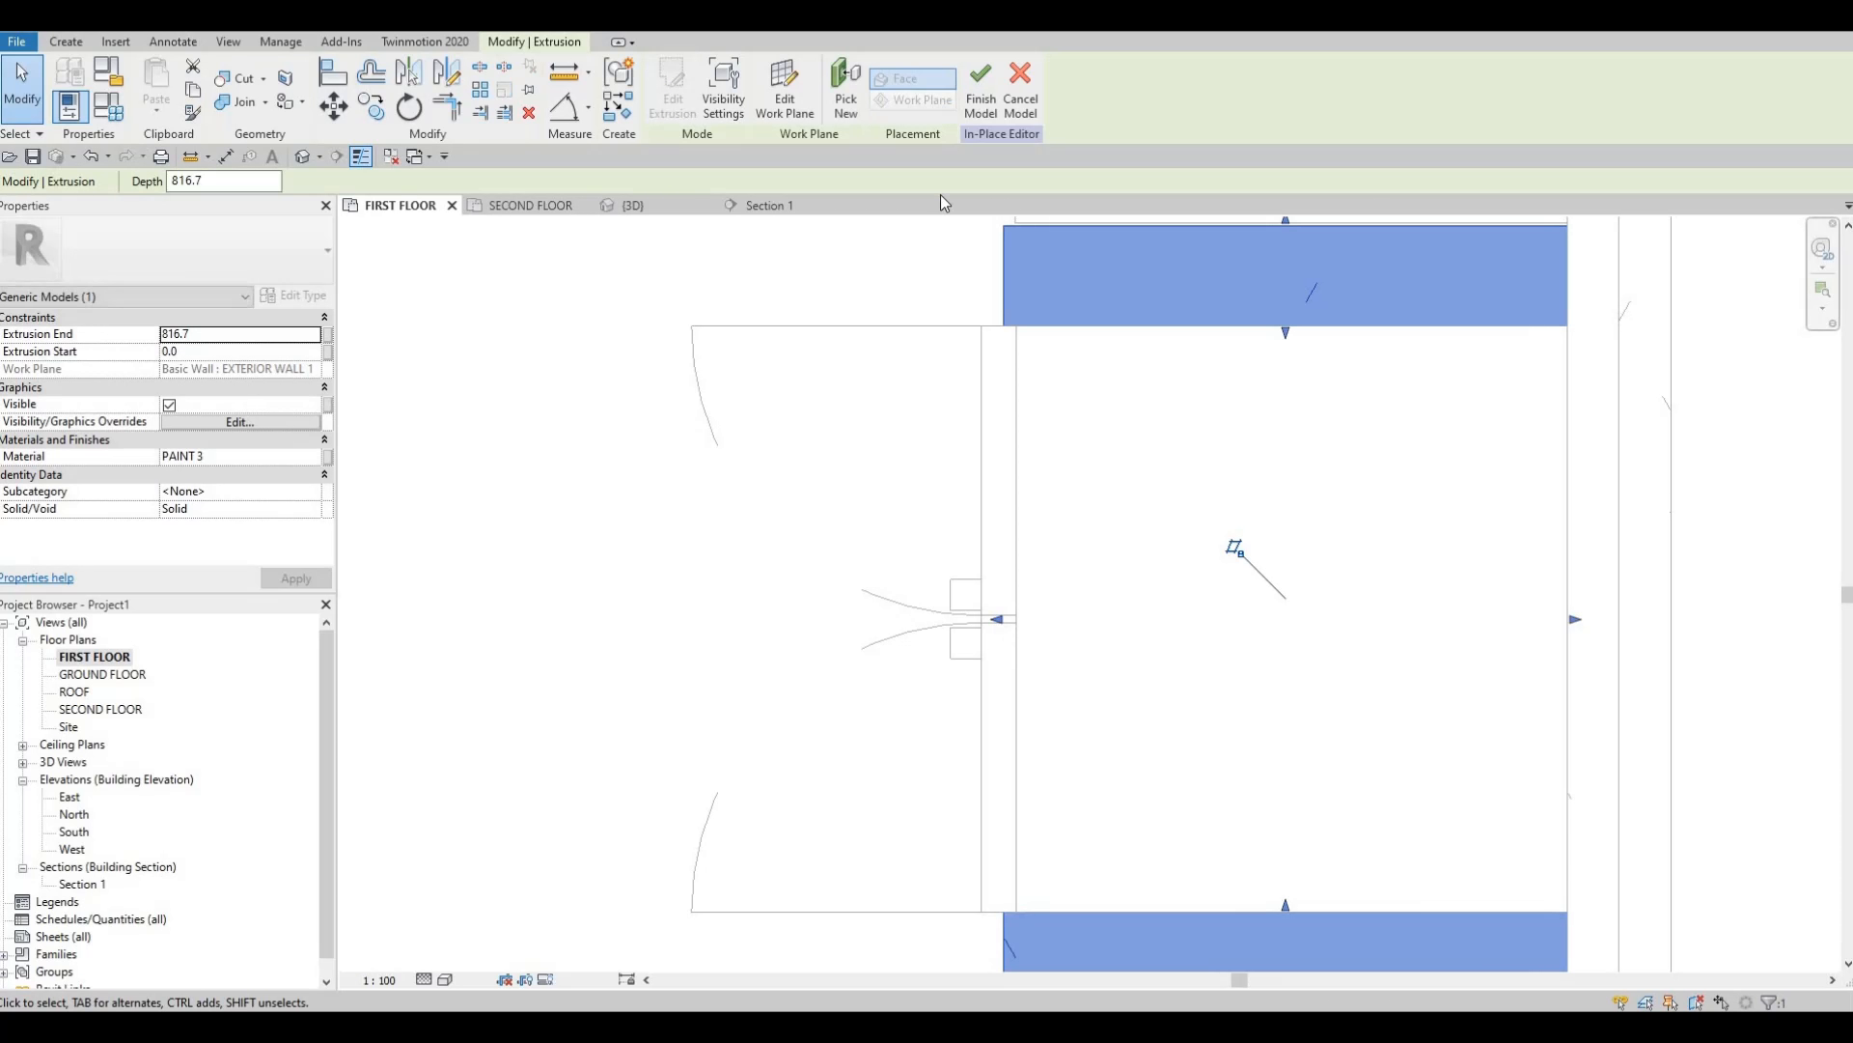
{"action": "middle_click_drag", "start_coordinate": [1029, 490], "coordinate": [1016, 734]}
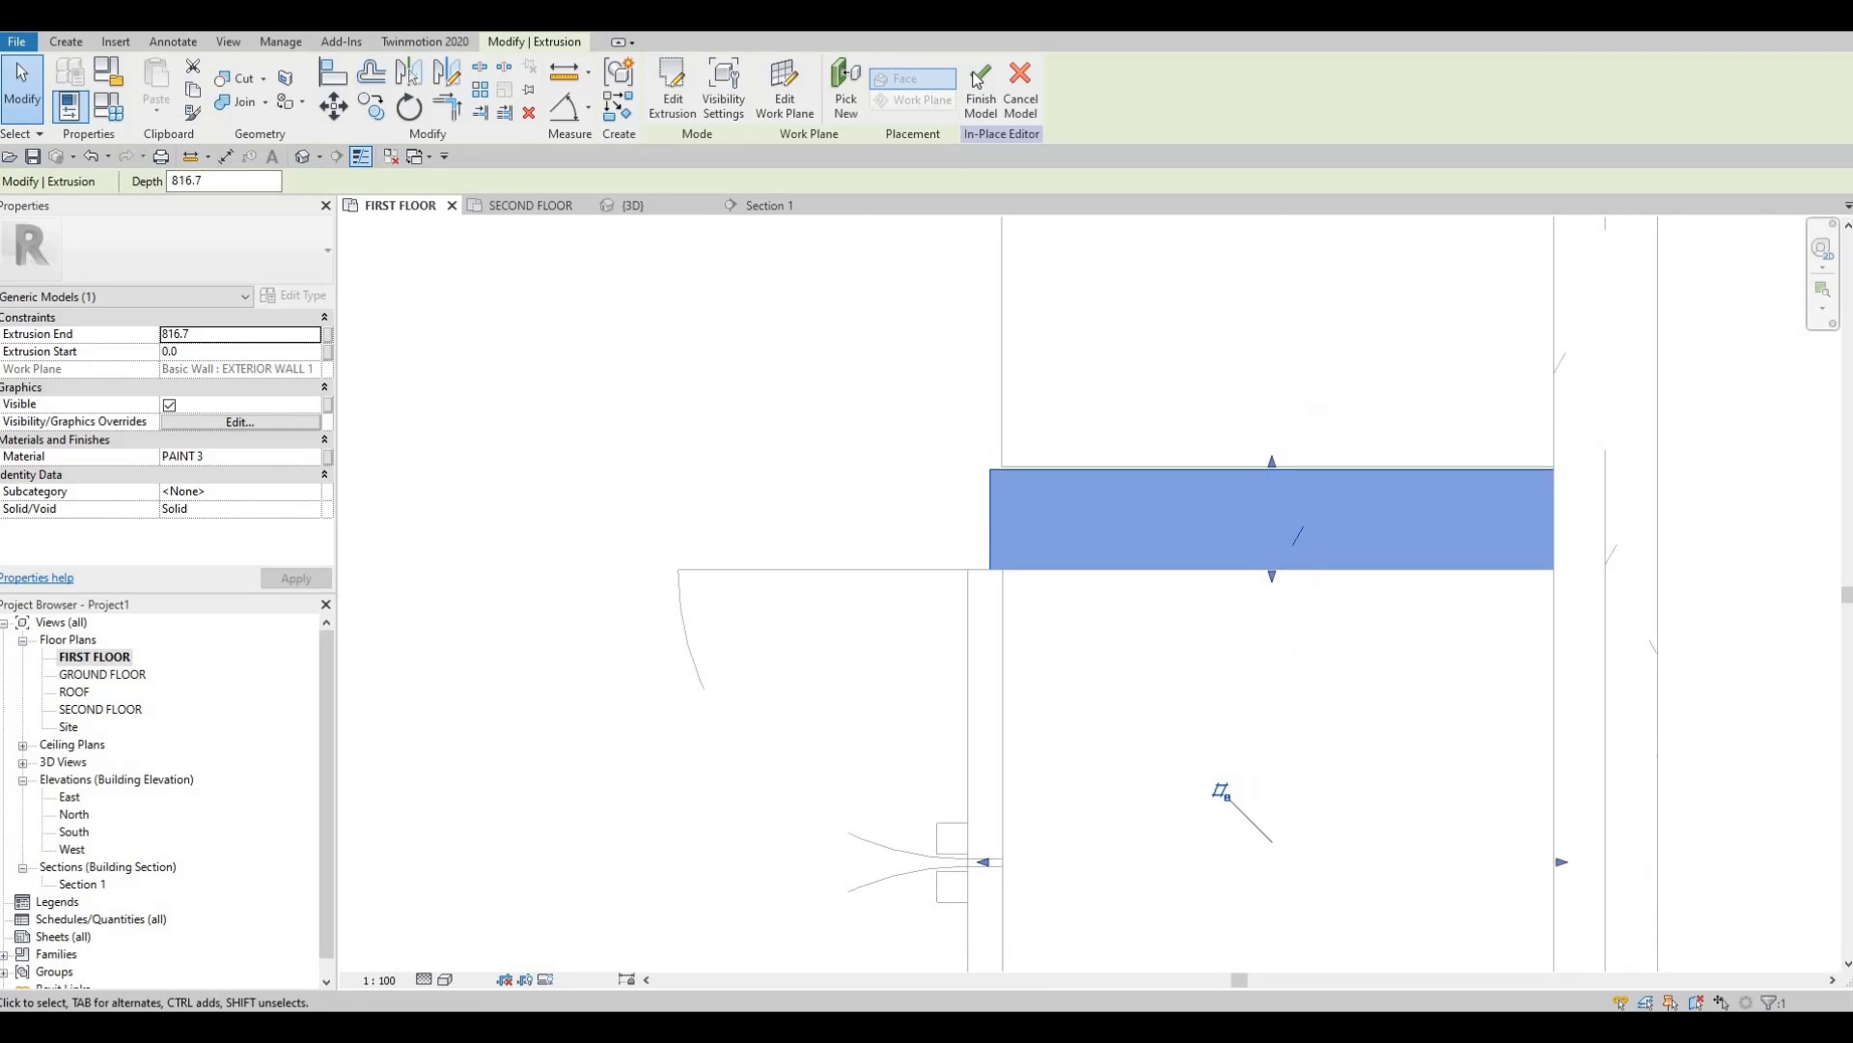
{"action": "left_click", "coordinate": [980, 89]}
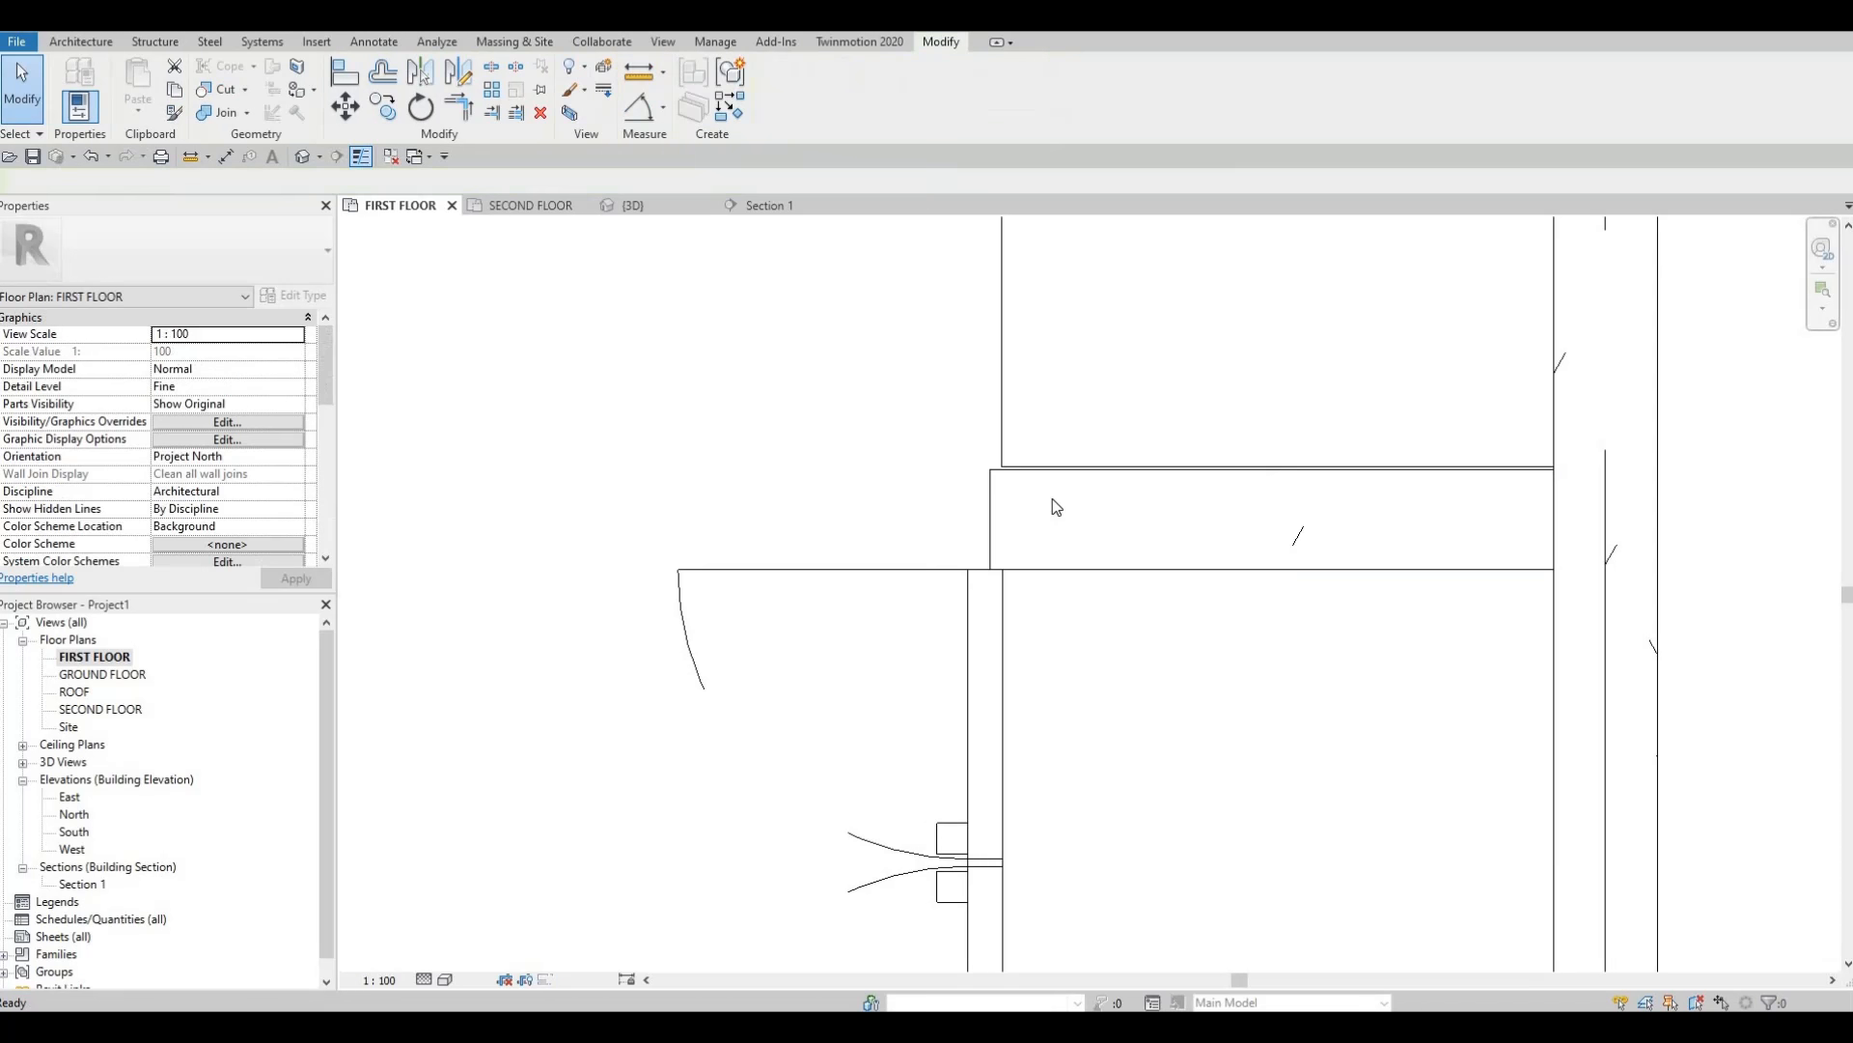
In FIRST FLOOR, snap the generic model's bottom edge to the line below.
{"action": "key", "text": "Escape"}
{"action": "key", "text": "Escape"}
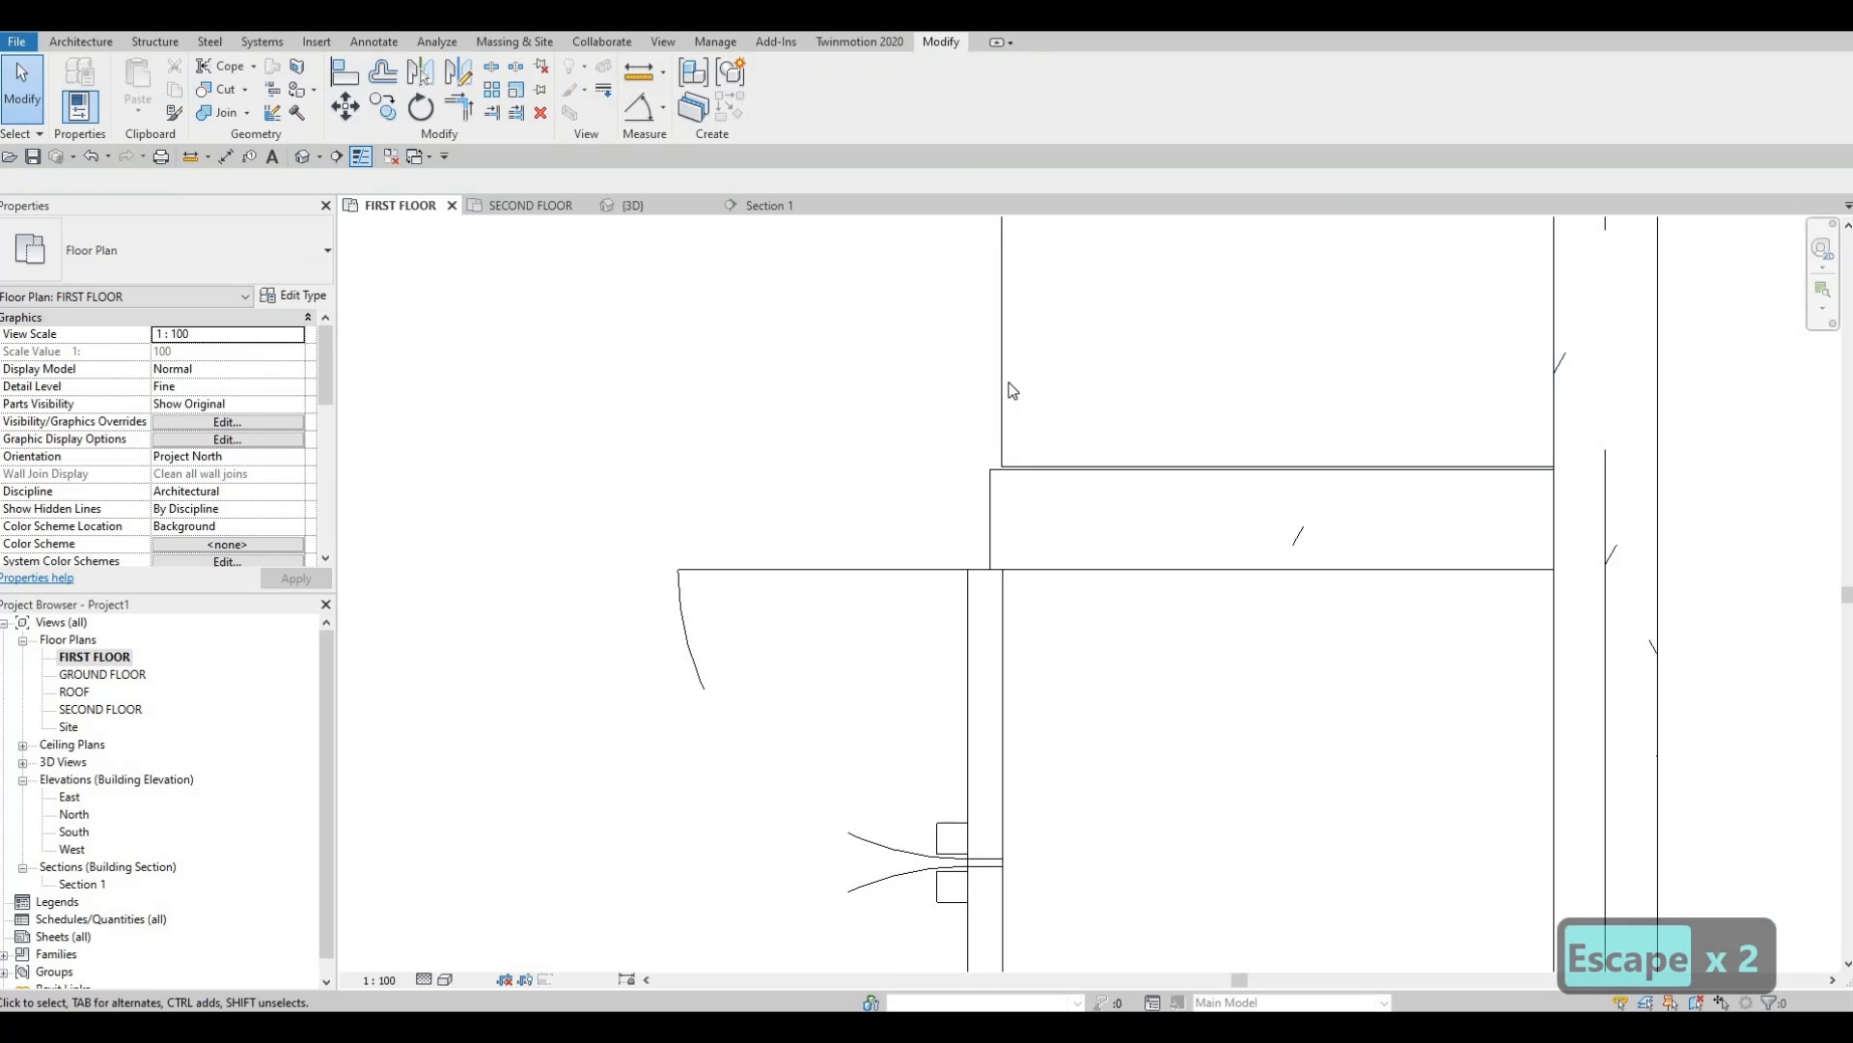
{"action": "left_click", "coordinate": [1253, 462]}
{"action": "scroll", "coordinate": [1204, 446], "scroll_direction": "up", "scroll_amount": 3}
{"action": "left_click_drag", "start_coordinate": [1203, 448], "coordinate": [897, 436]}
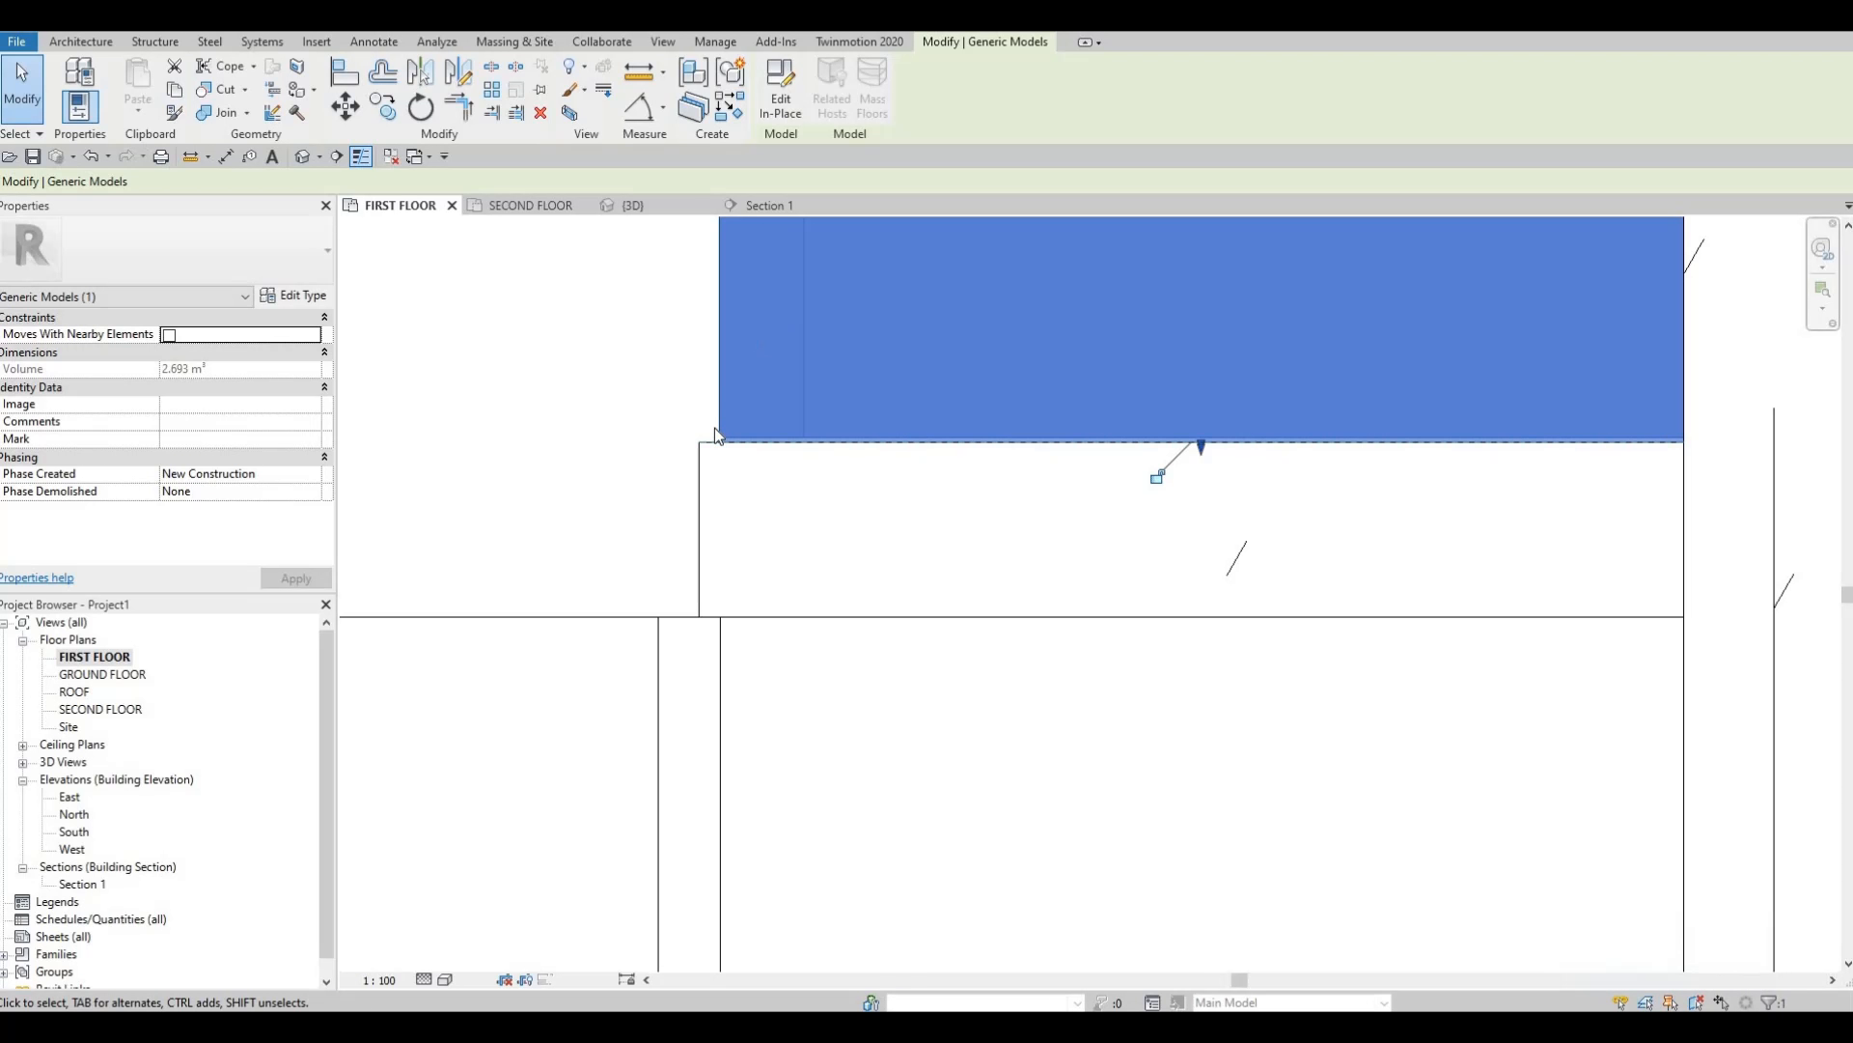
{"action": "key", "text": "Escape"}
{"action": "key", "text": "Escape"}
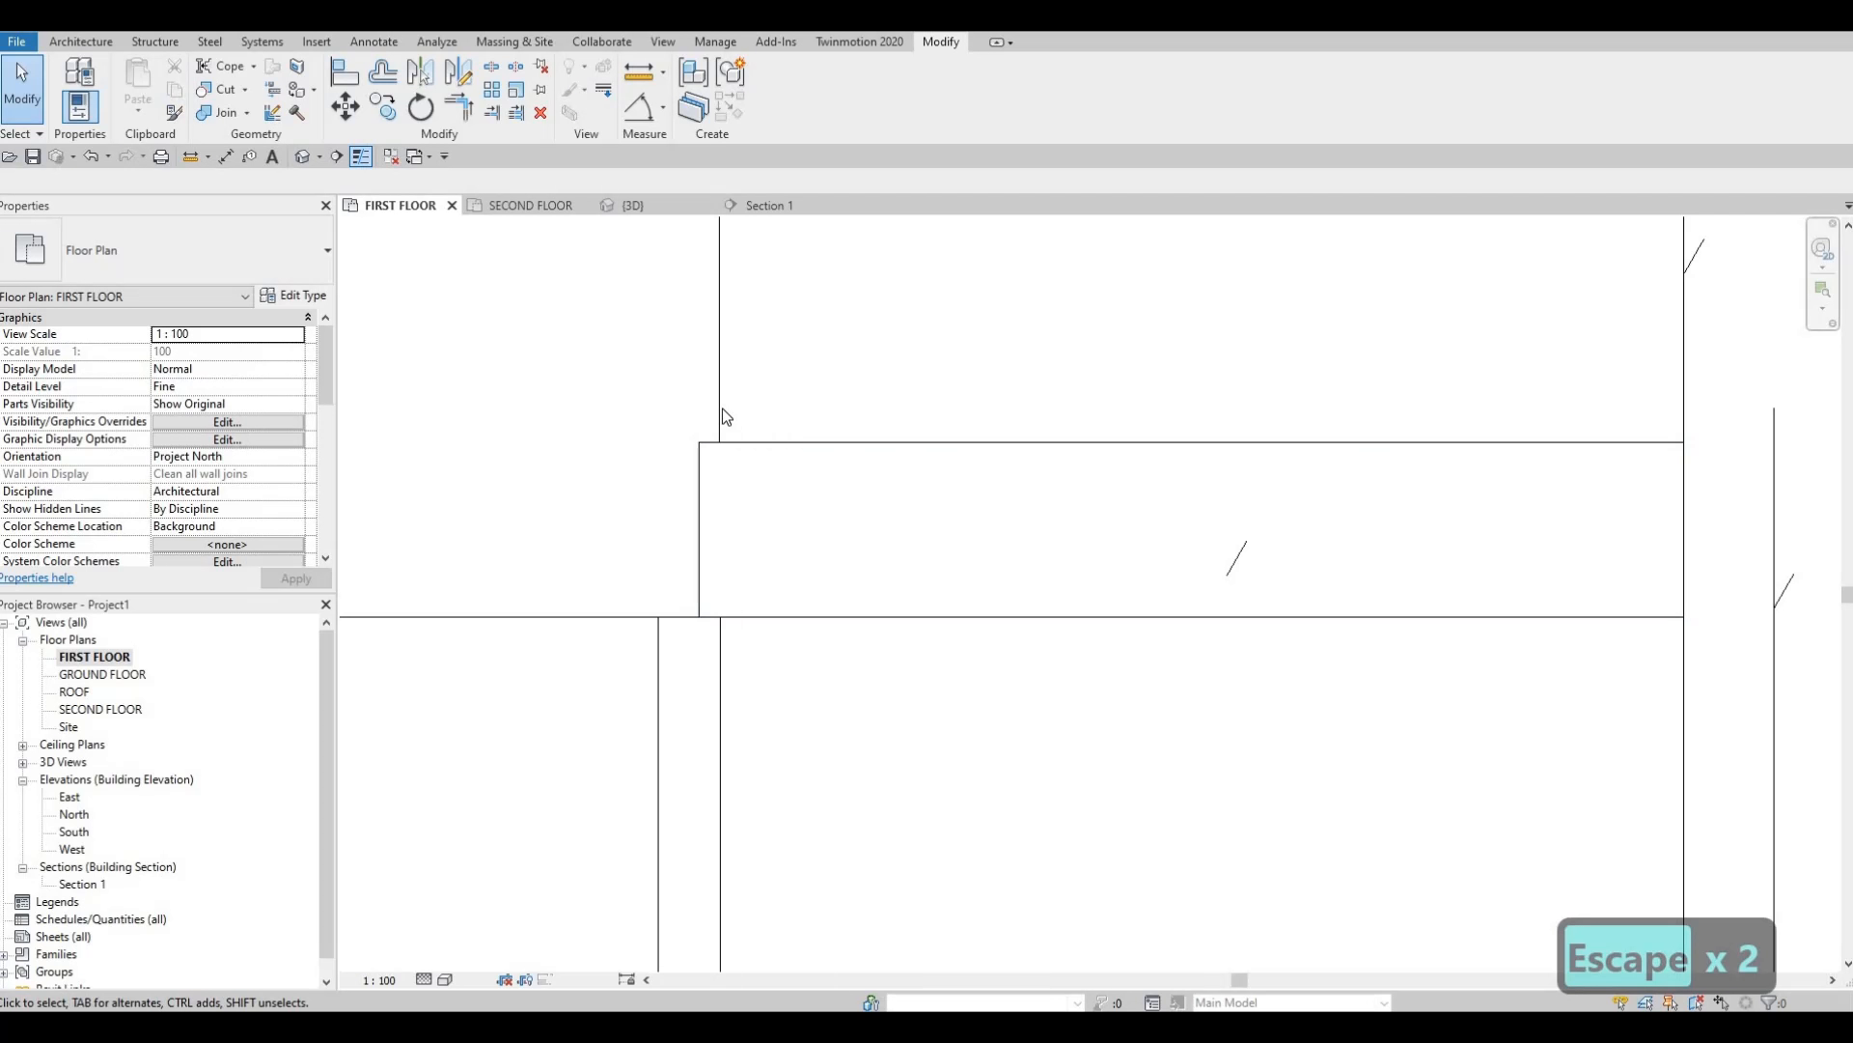
{"action": "key", "text": "Tab"}
{"action": "left_click", "coordinate": [724, 413]}
{"action": "key", "text": "Escape"}
{"action": "key", "text": "Escape"}
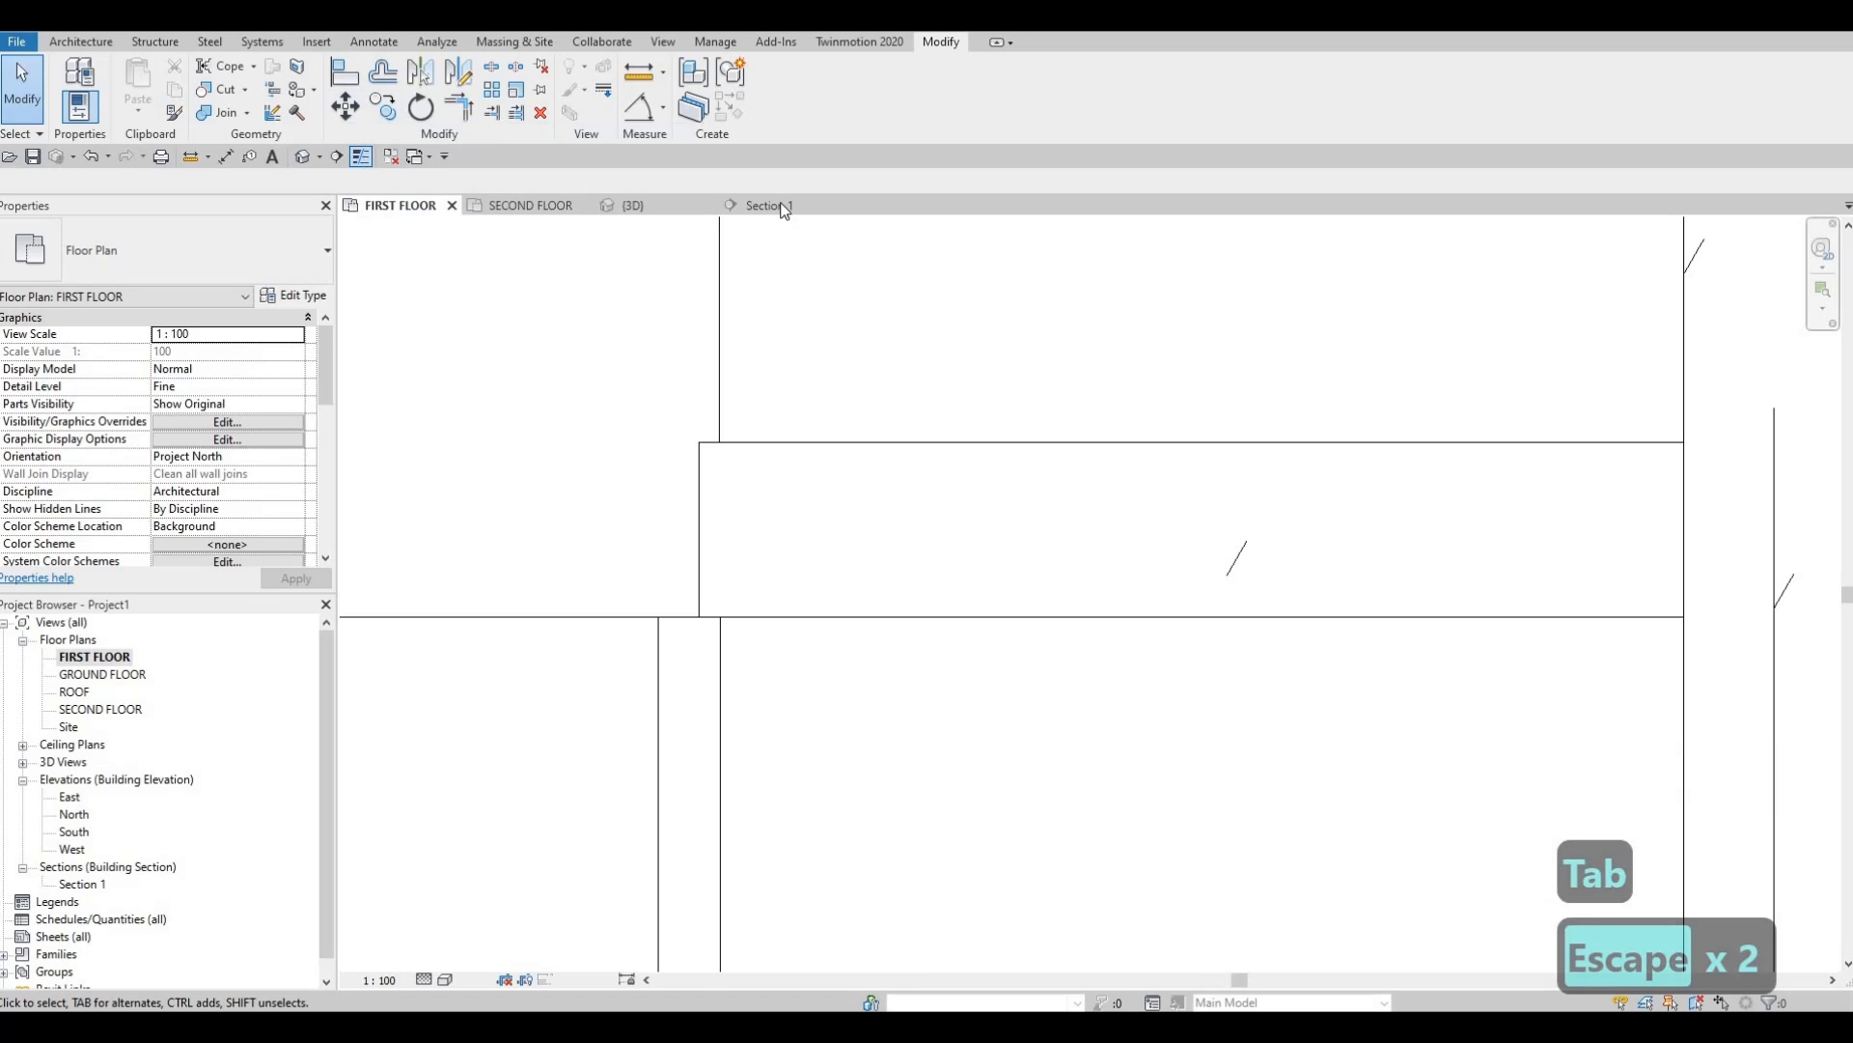
In Section 1, snap the generic model's side edge to the neighbouring line.
{"action": "key", "text": "ctrl+Tab"}
{"action": "scroll", "coordinate": [1207, 521], "scroll_direction": "up", "scroll_amount": 5}
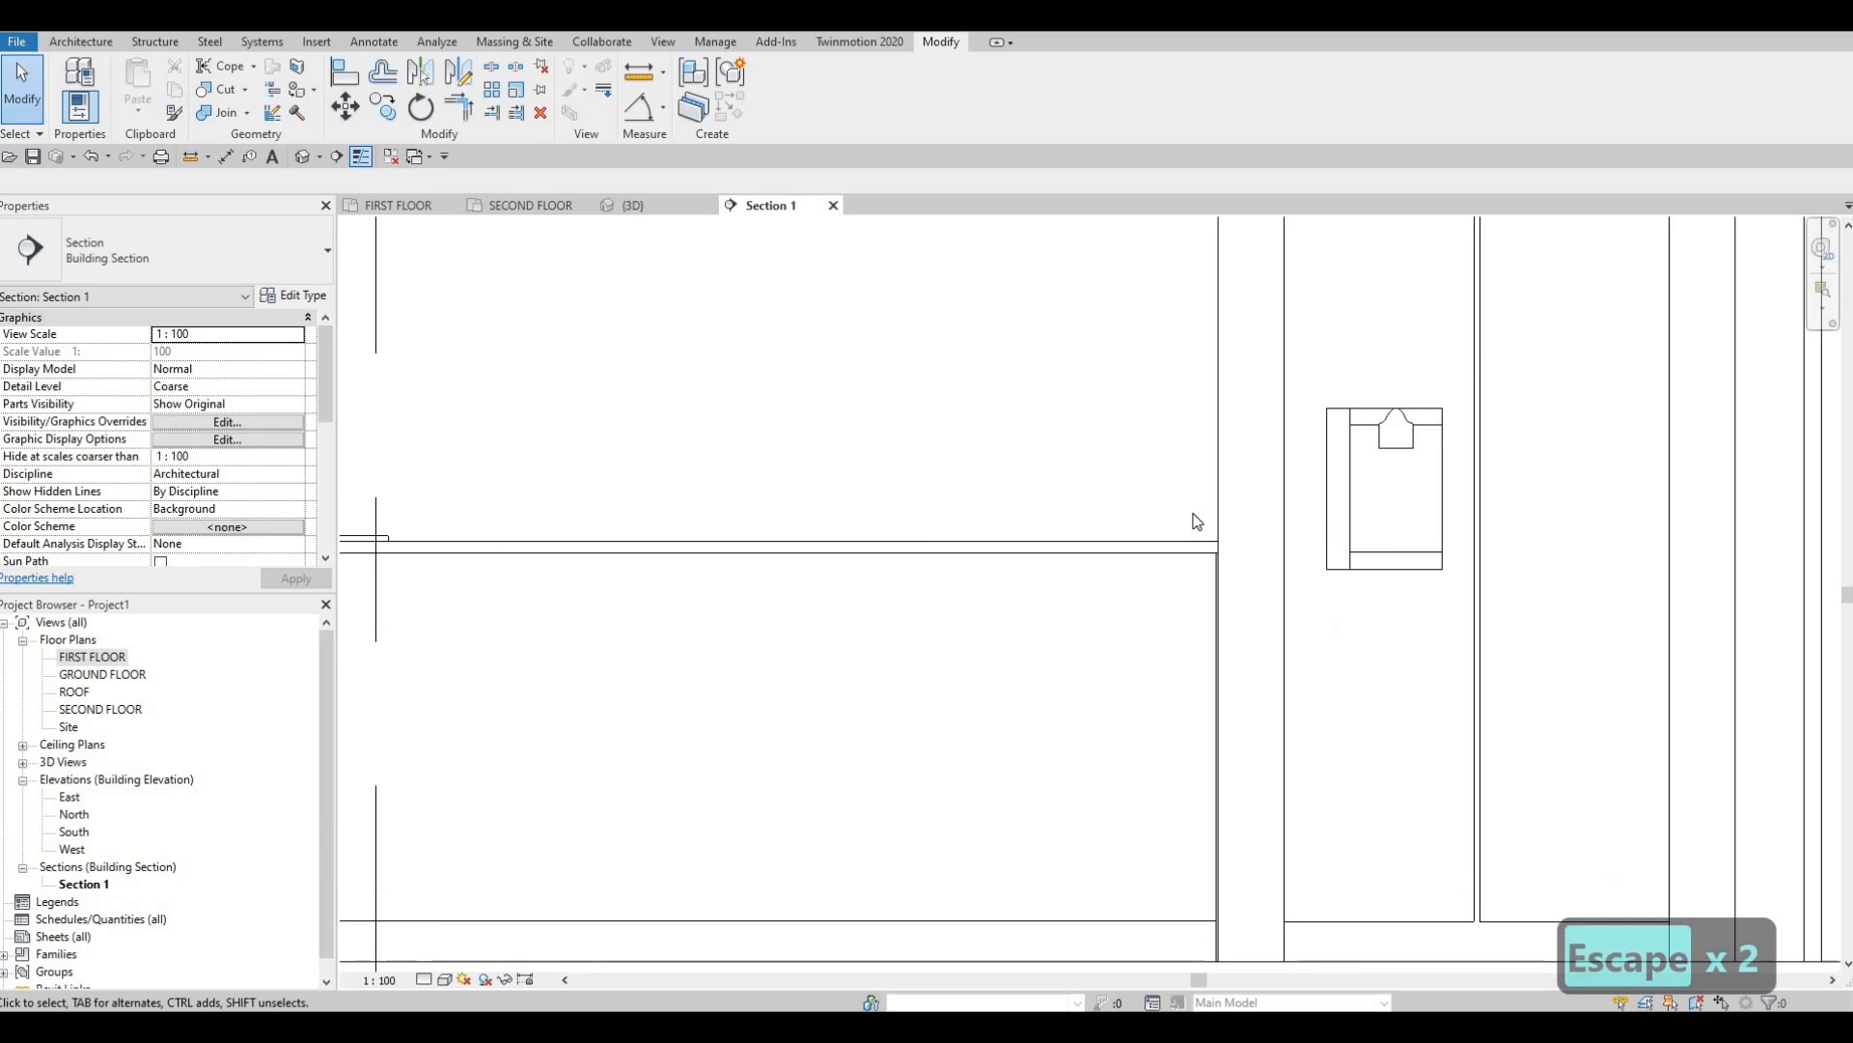
{"action": "key", "text": "Escape"}
{"action": "key", "text": "Tab"}
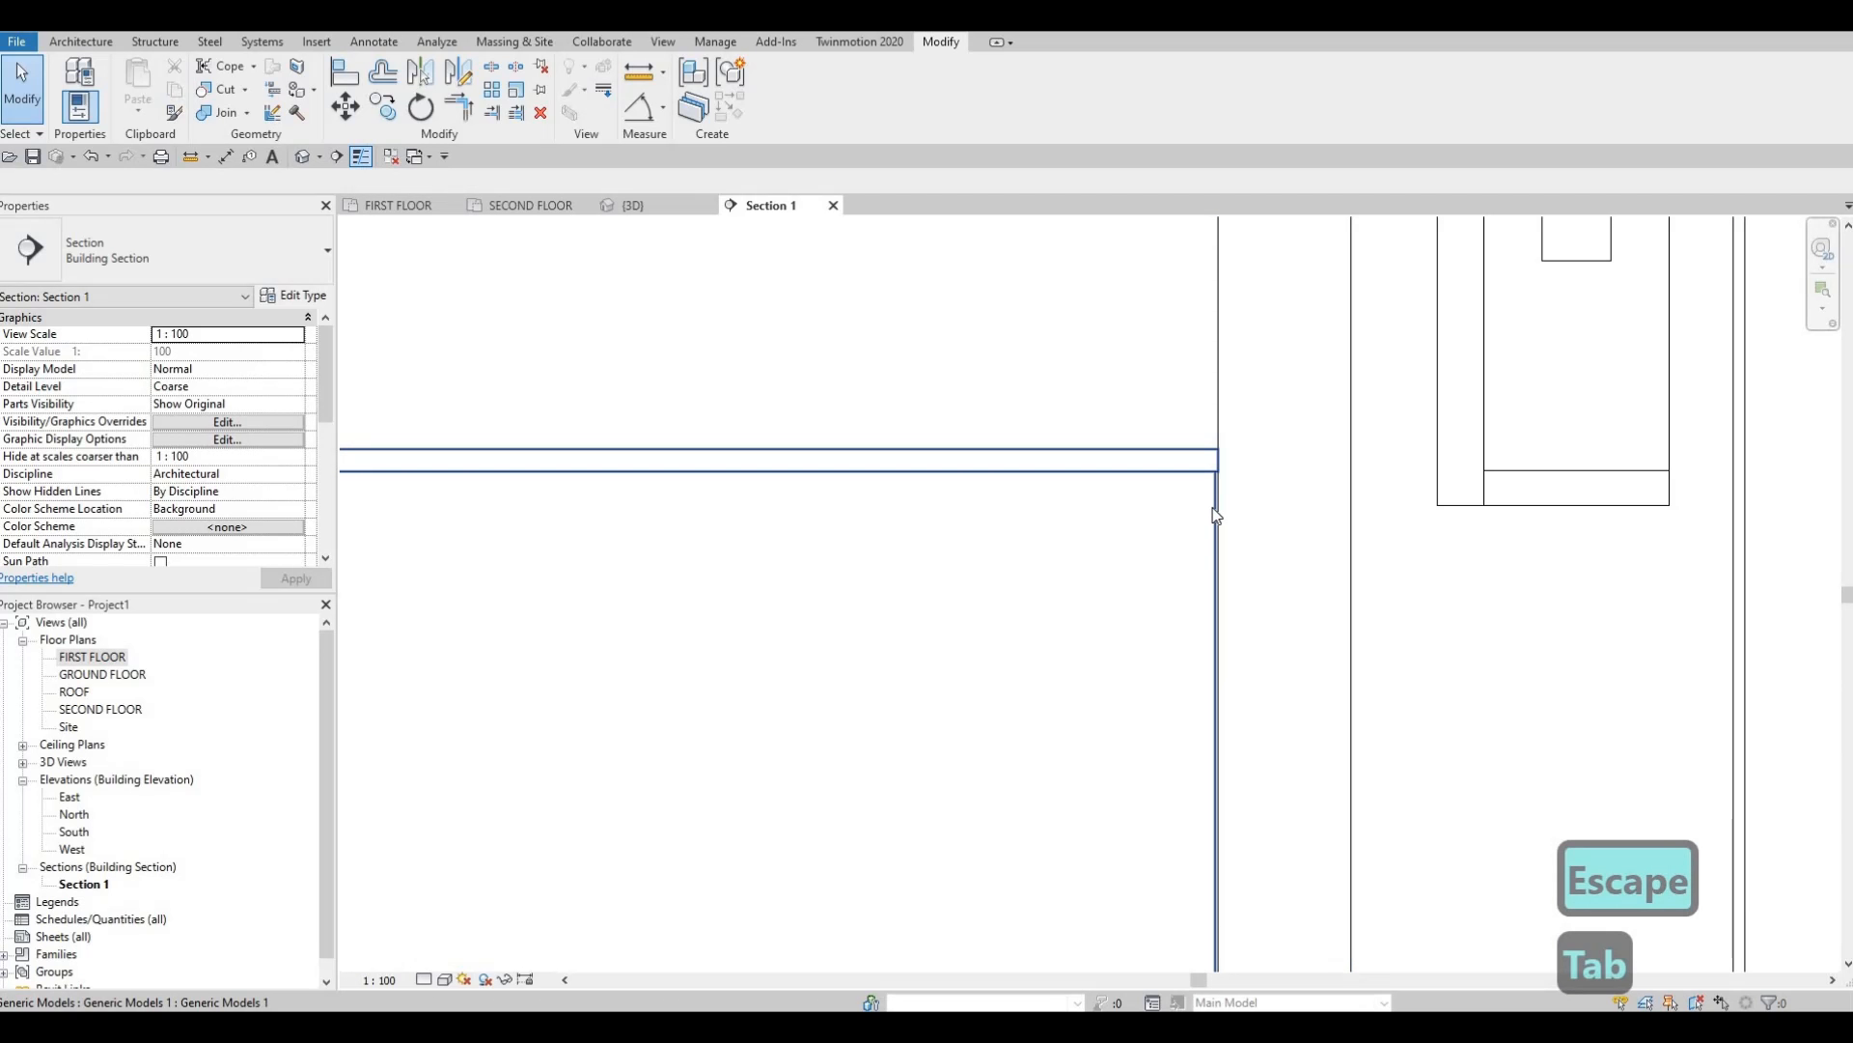
{"action": "left_click", "coordinate": [1214, 513]}
{"action": "key", "text": "Escape"}
{"action": "left_click", "coordinate": [1218, 883]}
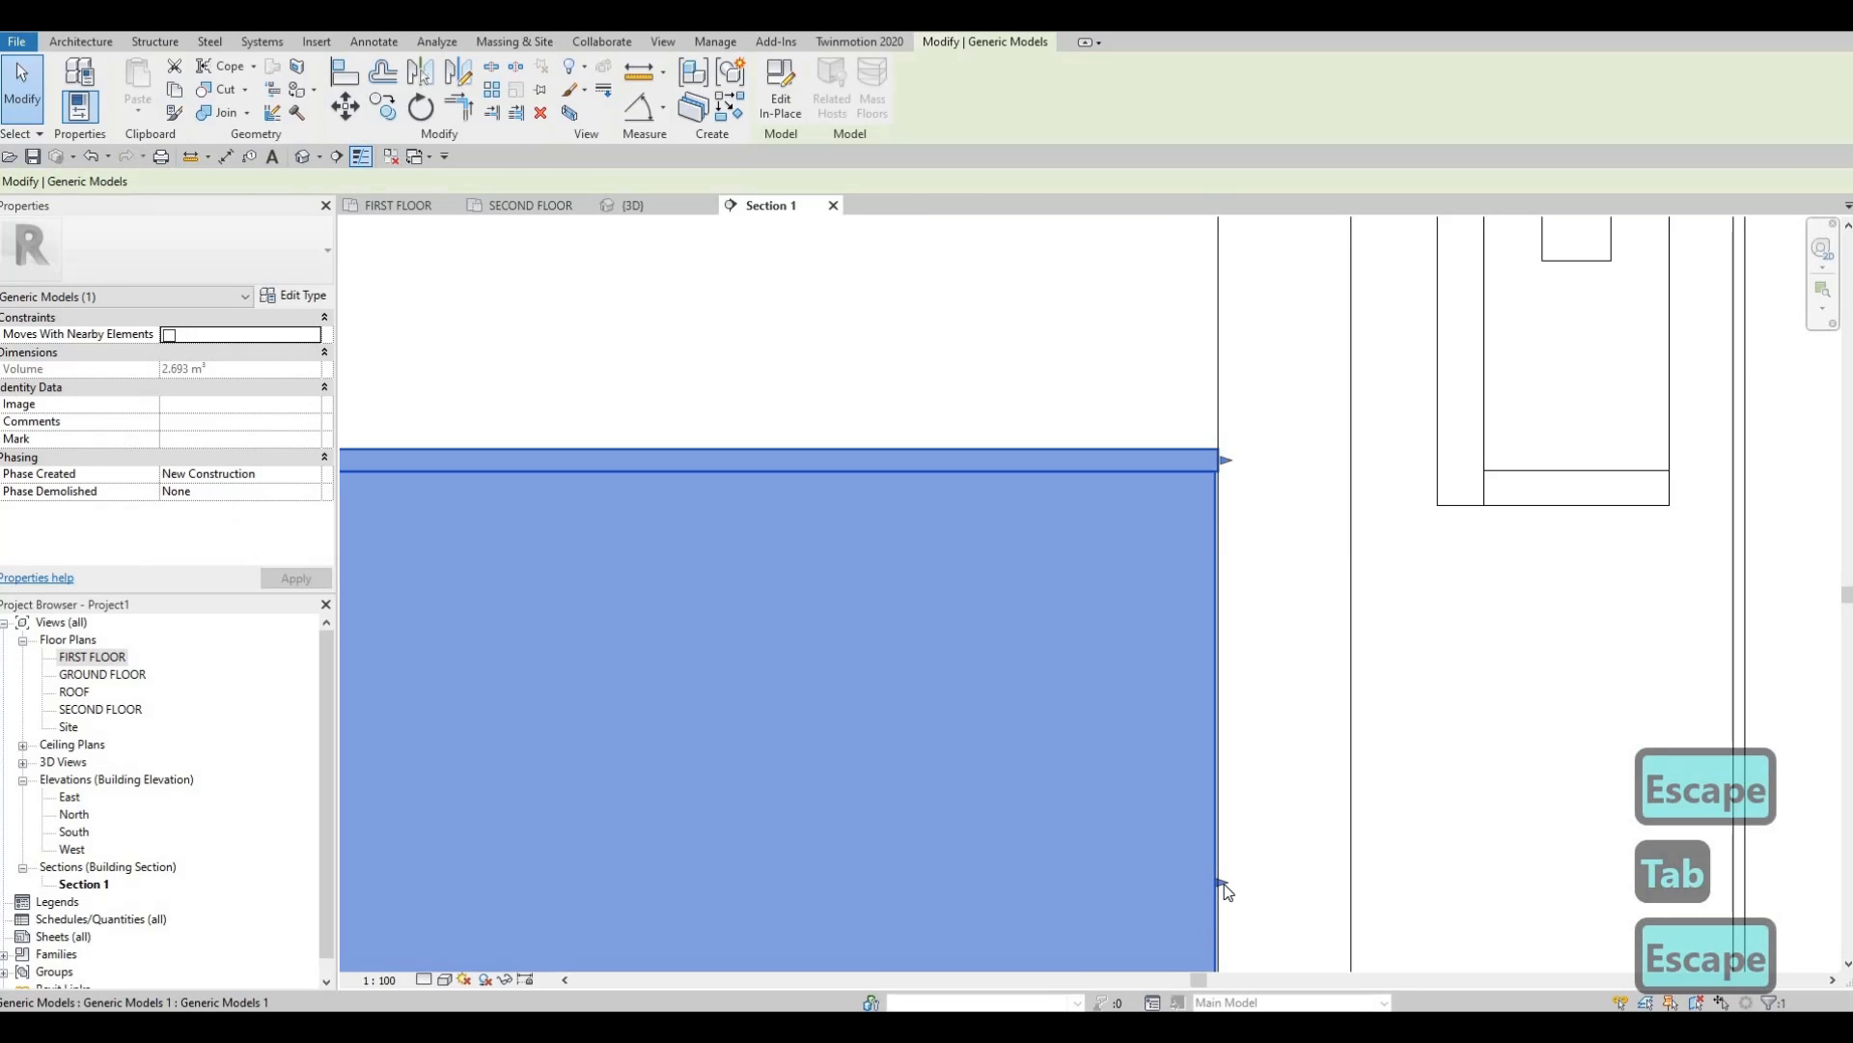
{"action": "left_click_drag", "start_coordinate": [1224, 889], "coordinate": [1222, 884]}
{"action": "scroll", "coordinate": [1112, 778], "scroll_direction": "up", "scroll_amount": 1}
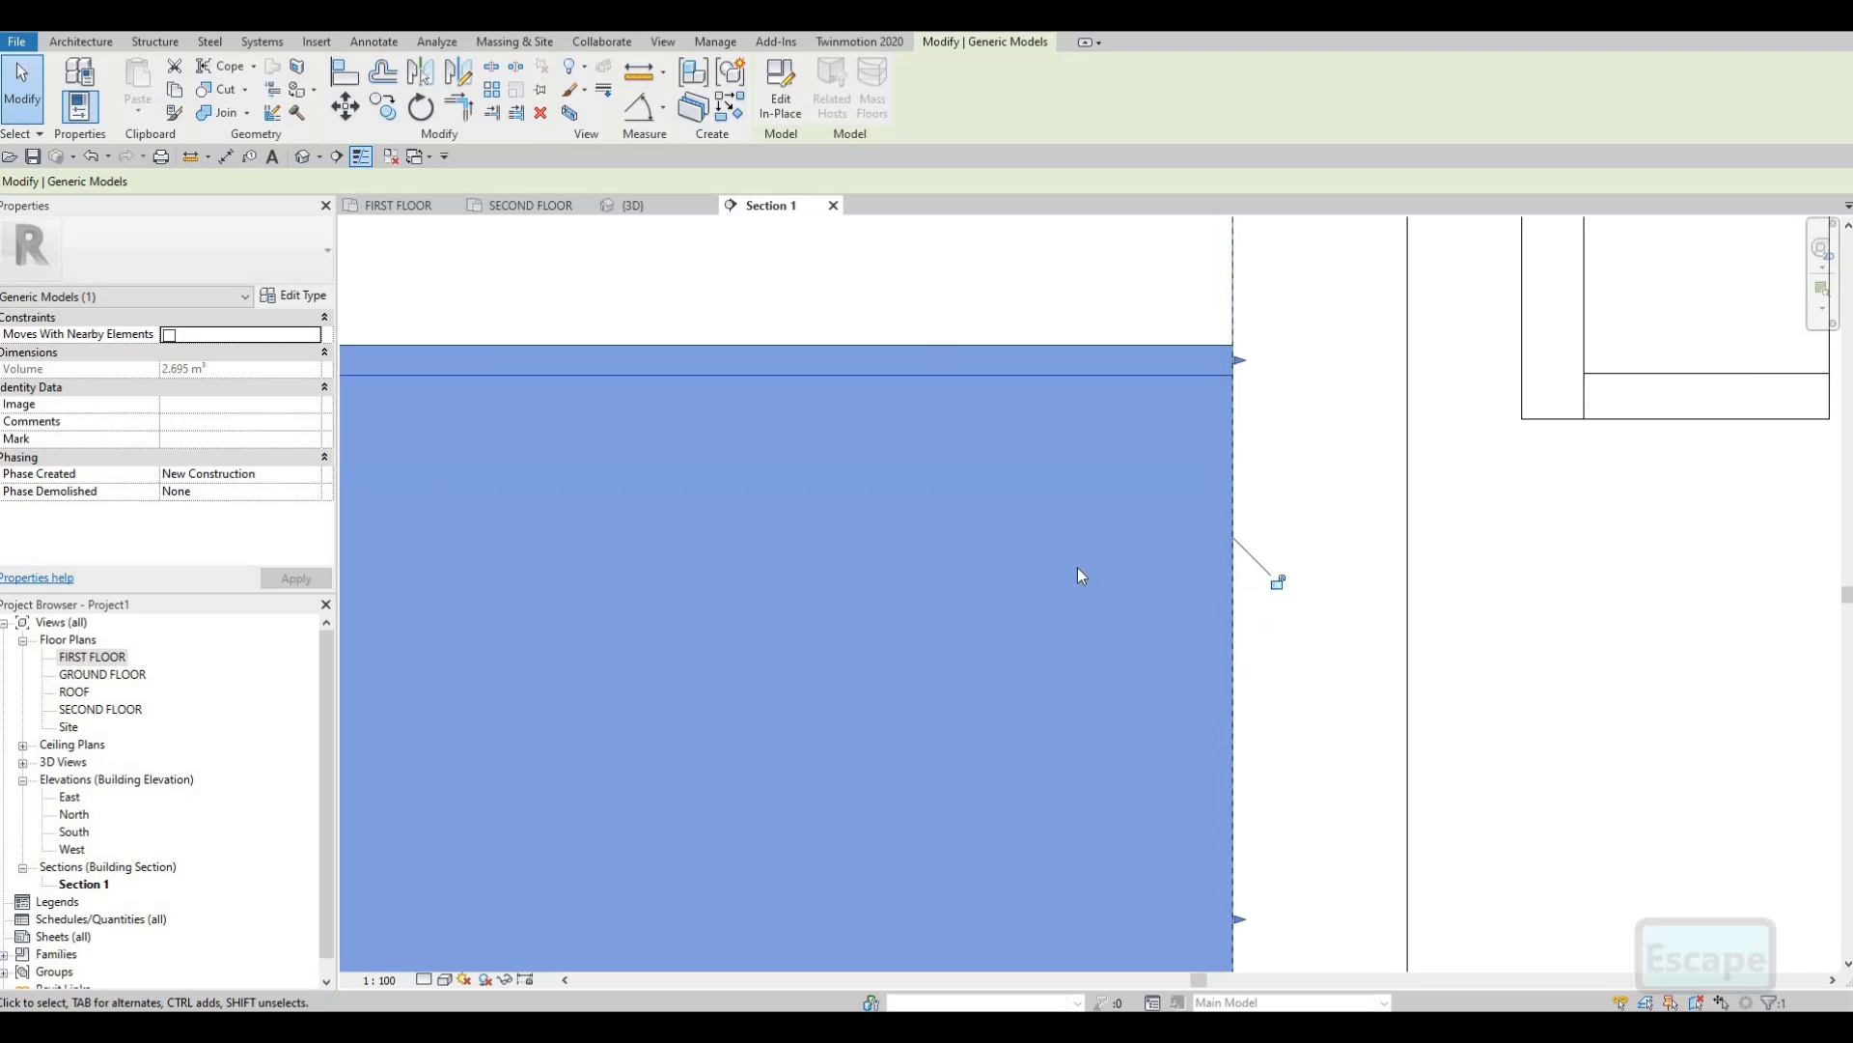
{"action": "key", "text": "Escape"}
Pan and zoom Section 1 to centre the counter front and refrigerator.
{"action": "middle_click_drag", "start_coordinate": [1084, 846], "coordinate": [1066, 707]}
{"action": "scroll", "coordinate": [1188, 743], "scroll_direction": "down", "scroll_amount": 2}
{"action": "scroll", "coordinate": [1292, 750], "scroll_direction": "up", "scroll_amount": 3}
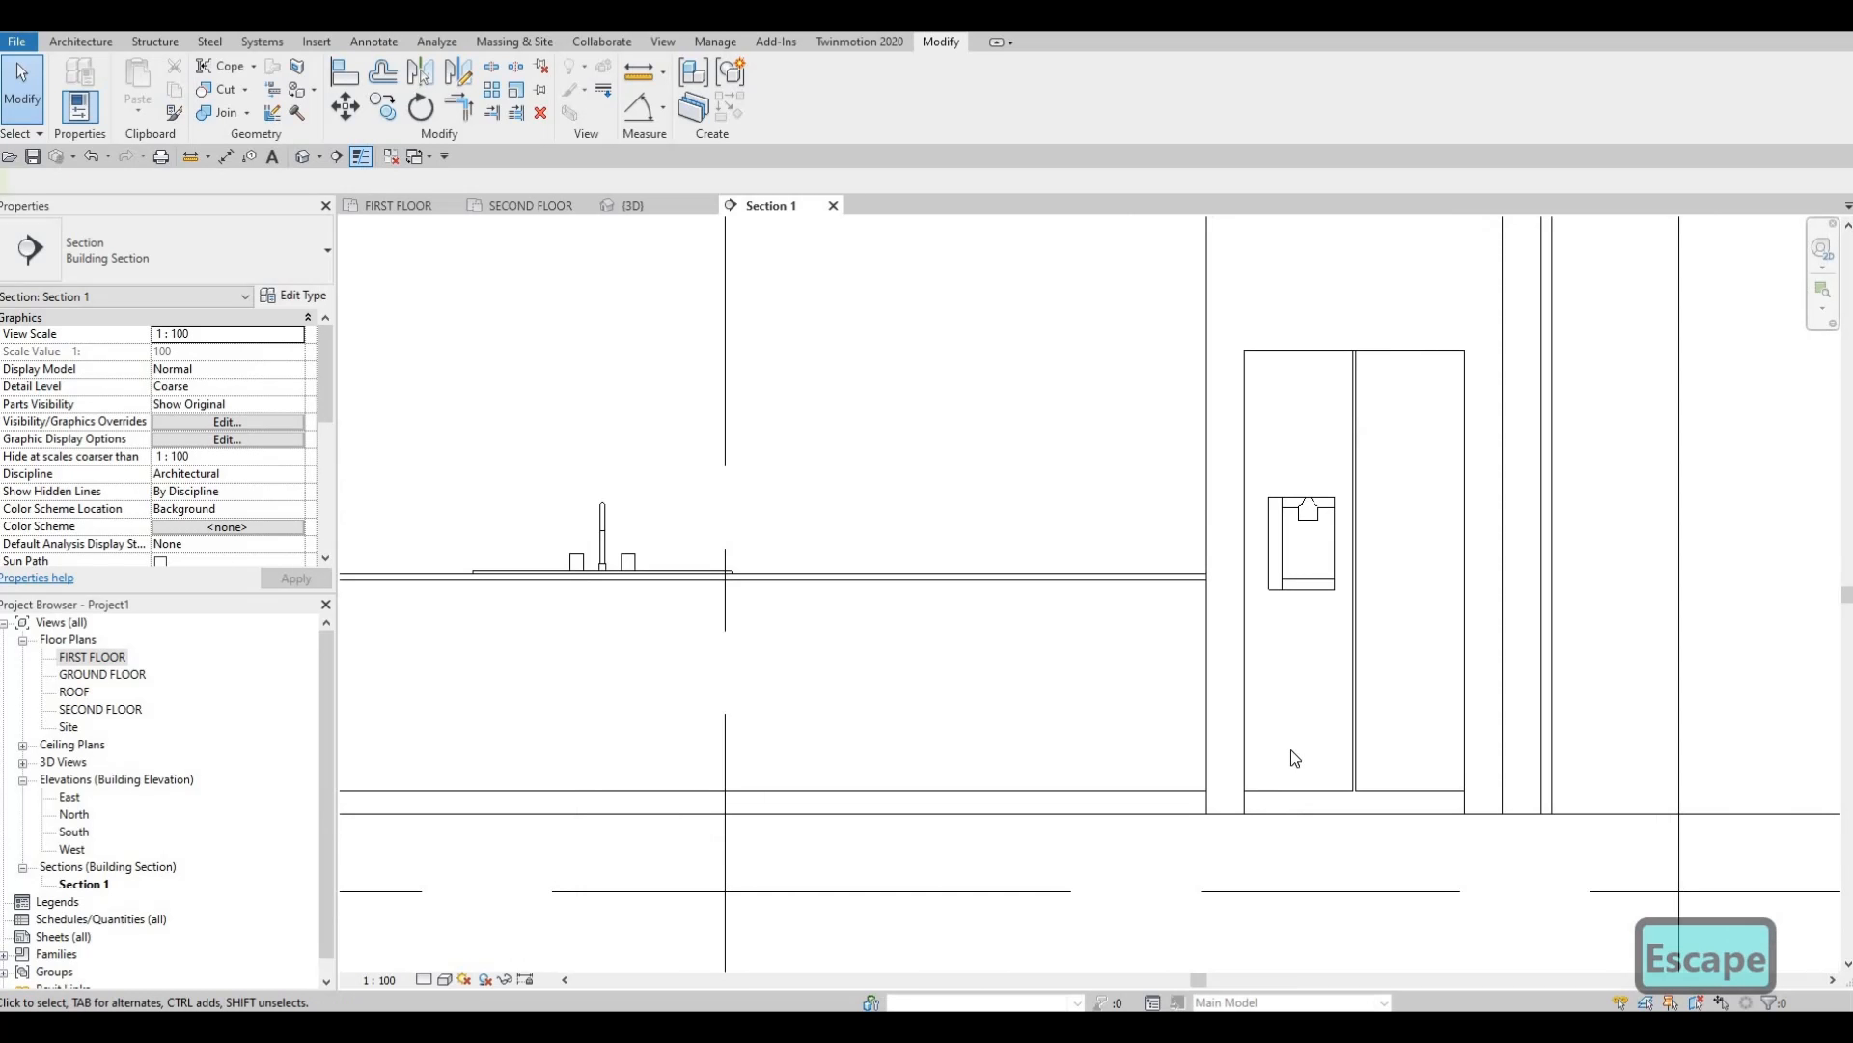
{"action": "scroll", "coordinate": [1274, 738], "scroll_direction": "down", "scroll_amount": 3}
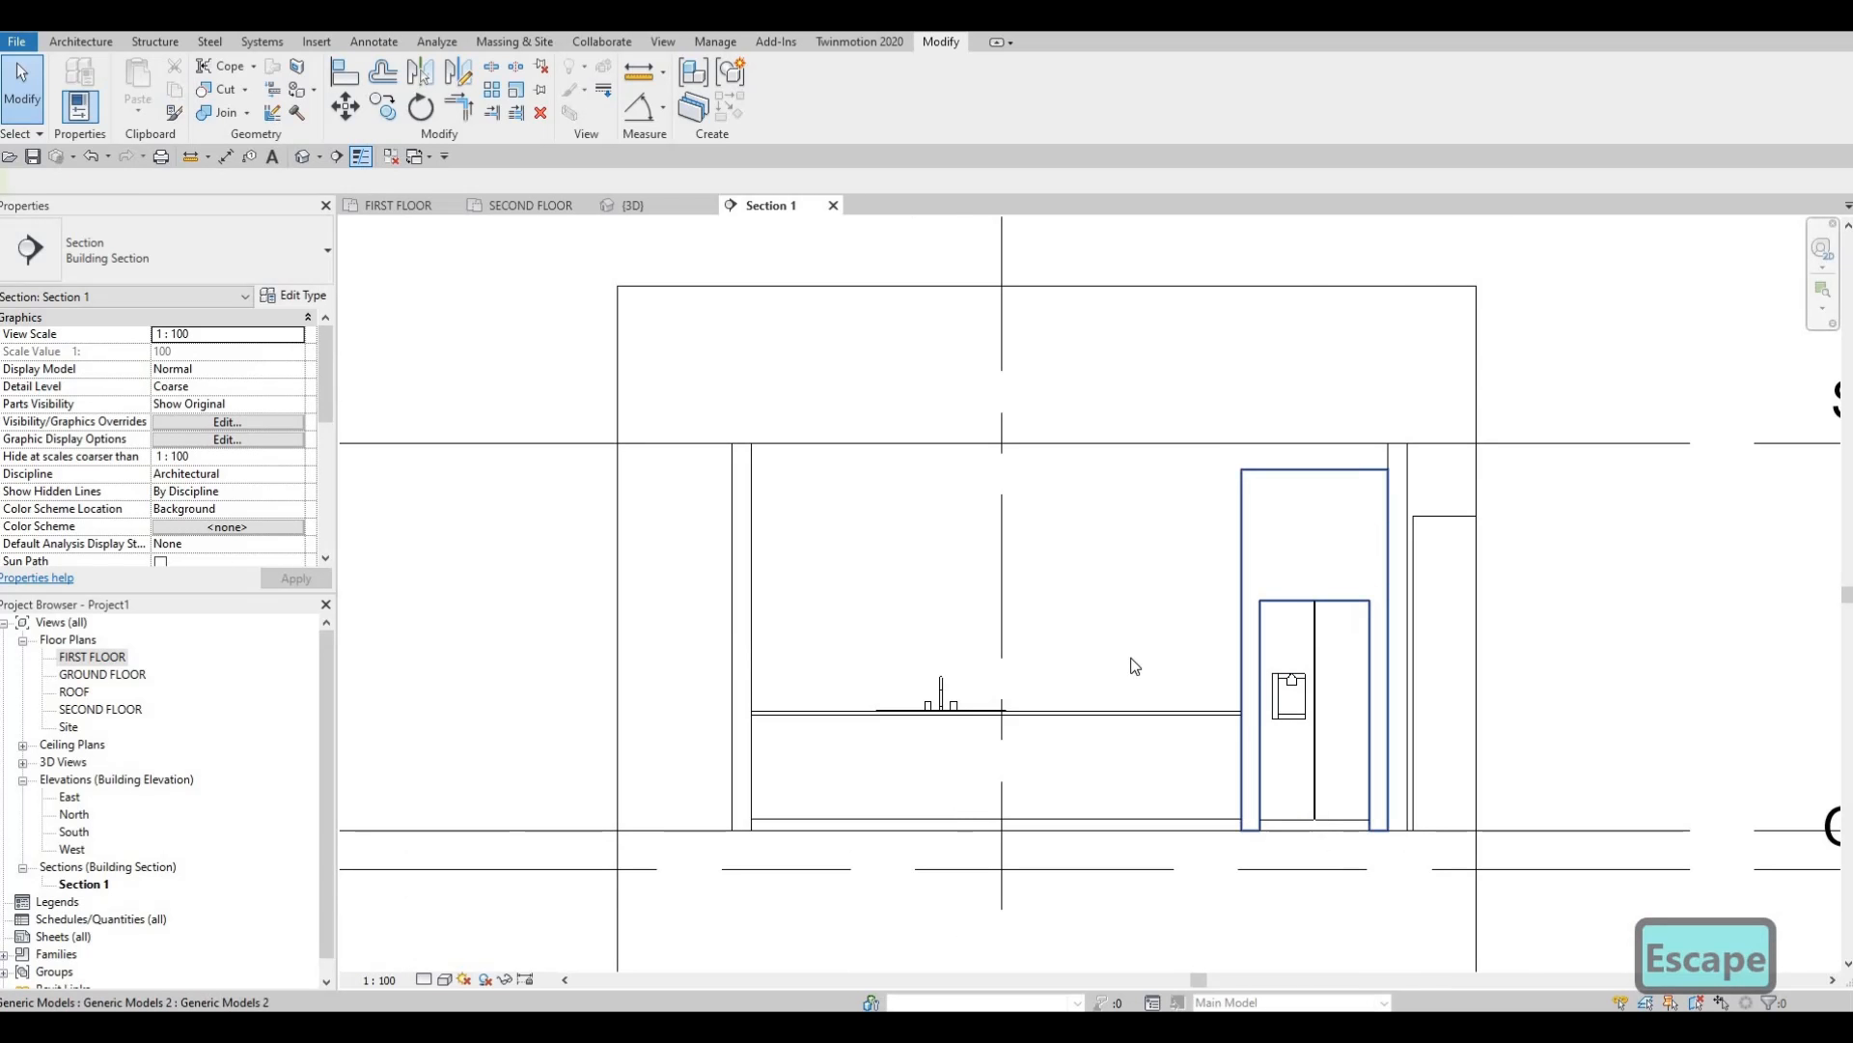
{"action": "middle_click_drag", "start_coordinate": [379, 261], "coordinate": [435, 197]}
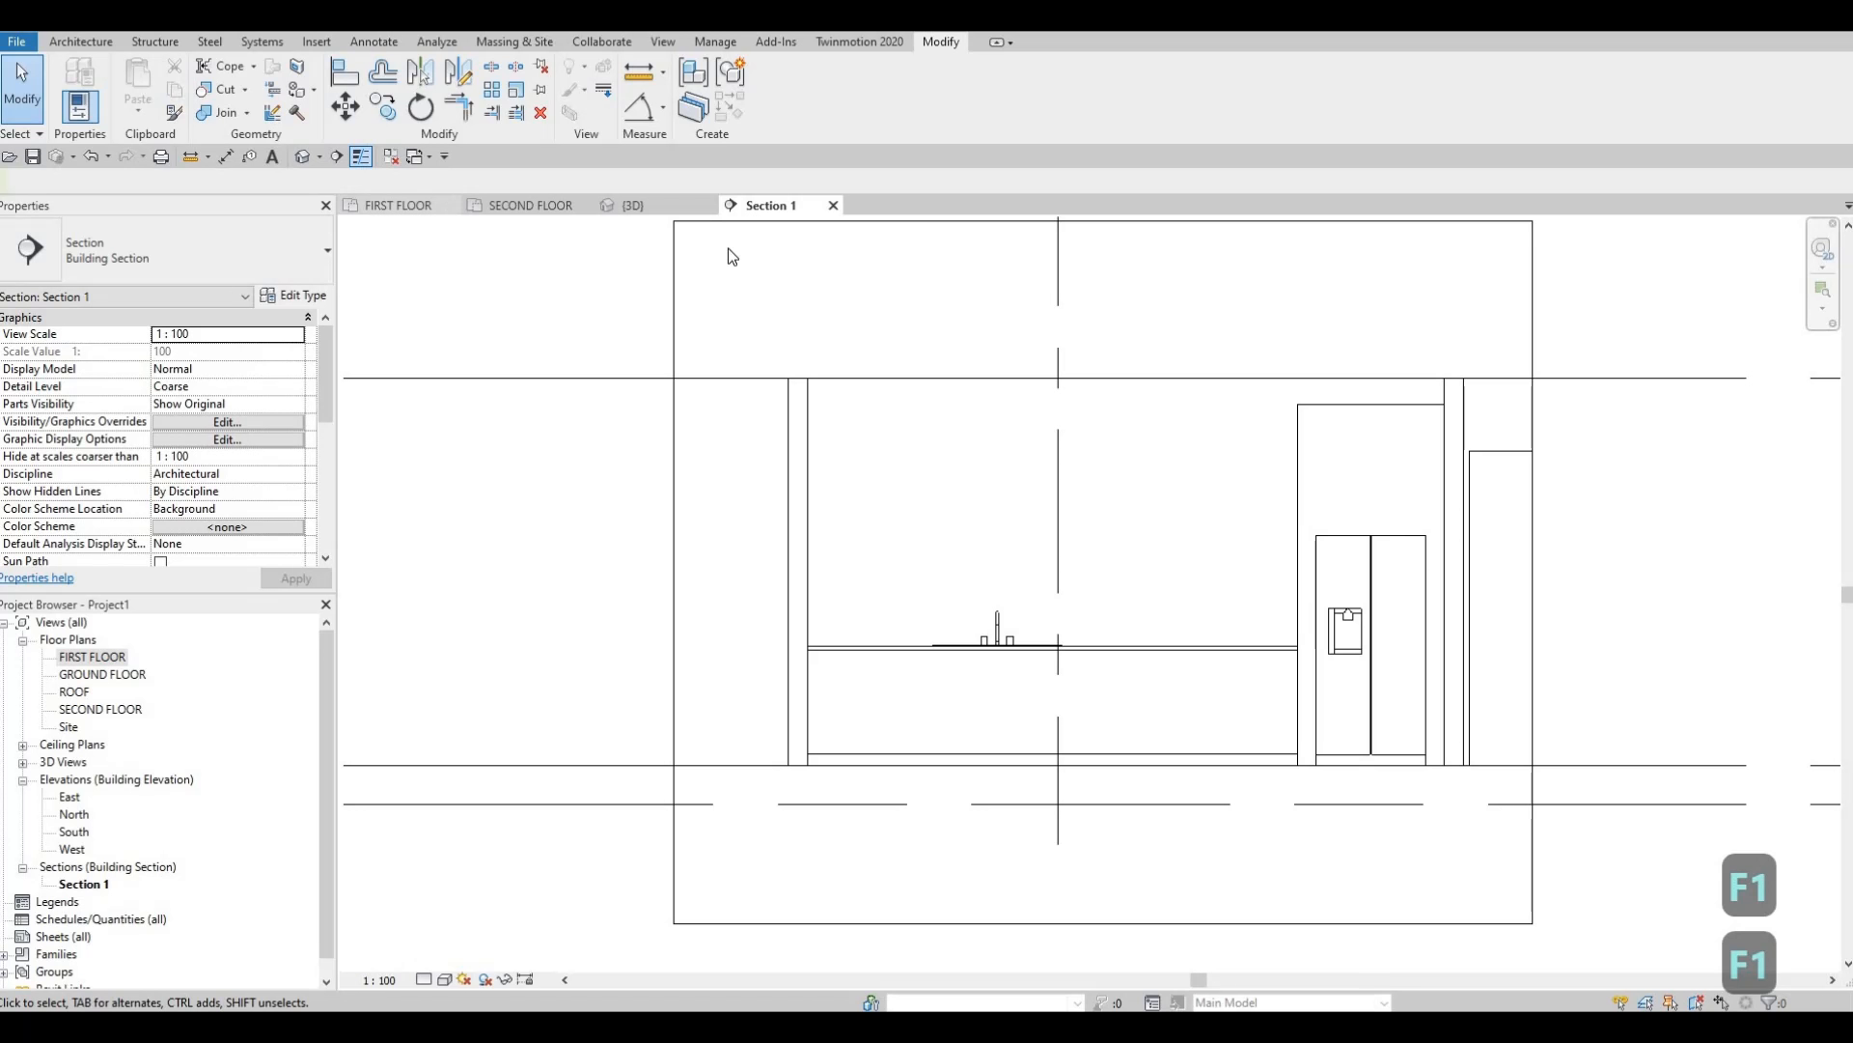
{"action": "middle_click_drag", "start_coordinate": [840, 540], "coordinate": [826, 454]}
{"action": "scroll", "coordinate": [846, 564], "scroll_direction": "down", "scroll_amount": 3}
{"action": "scroll", "coordinate": [845, 564], "scroll_direction": "up", "scroll_amount": 3}
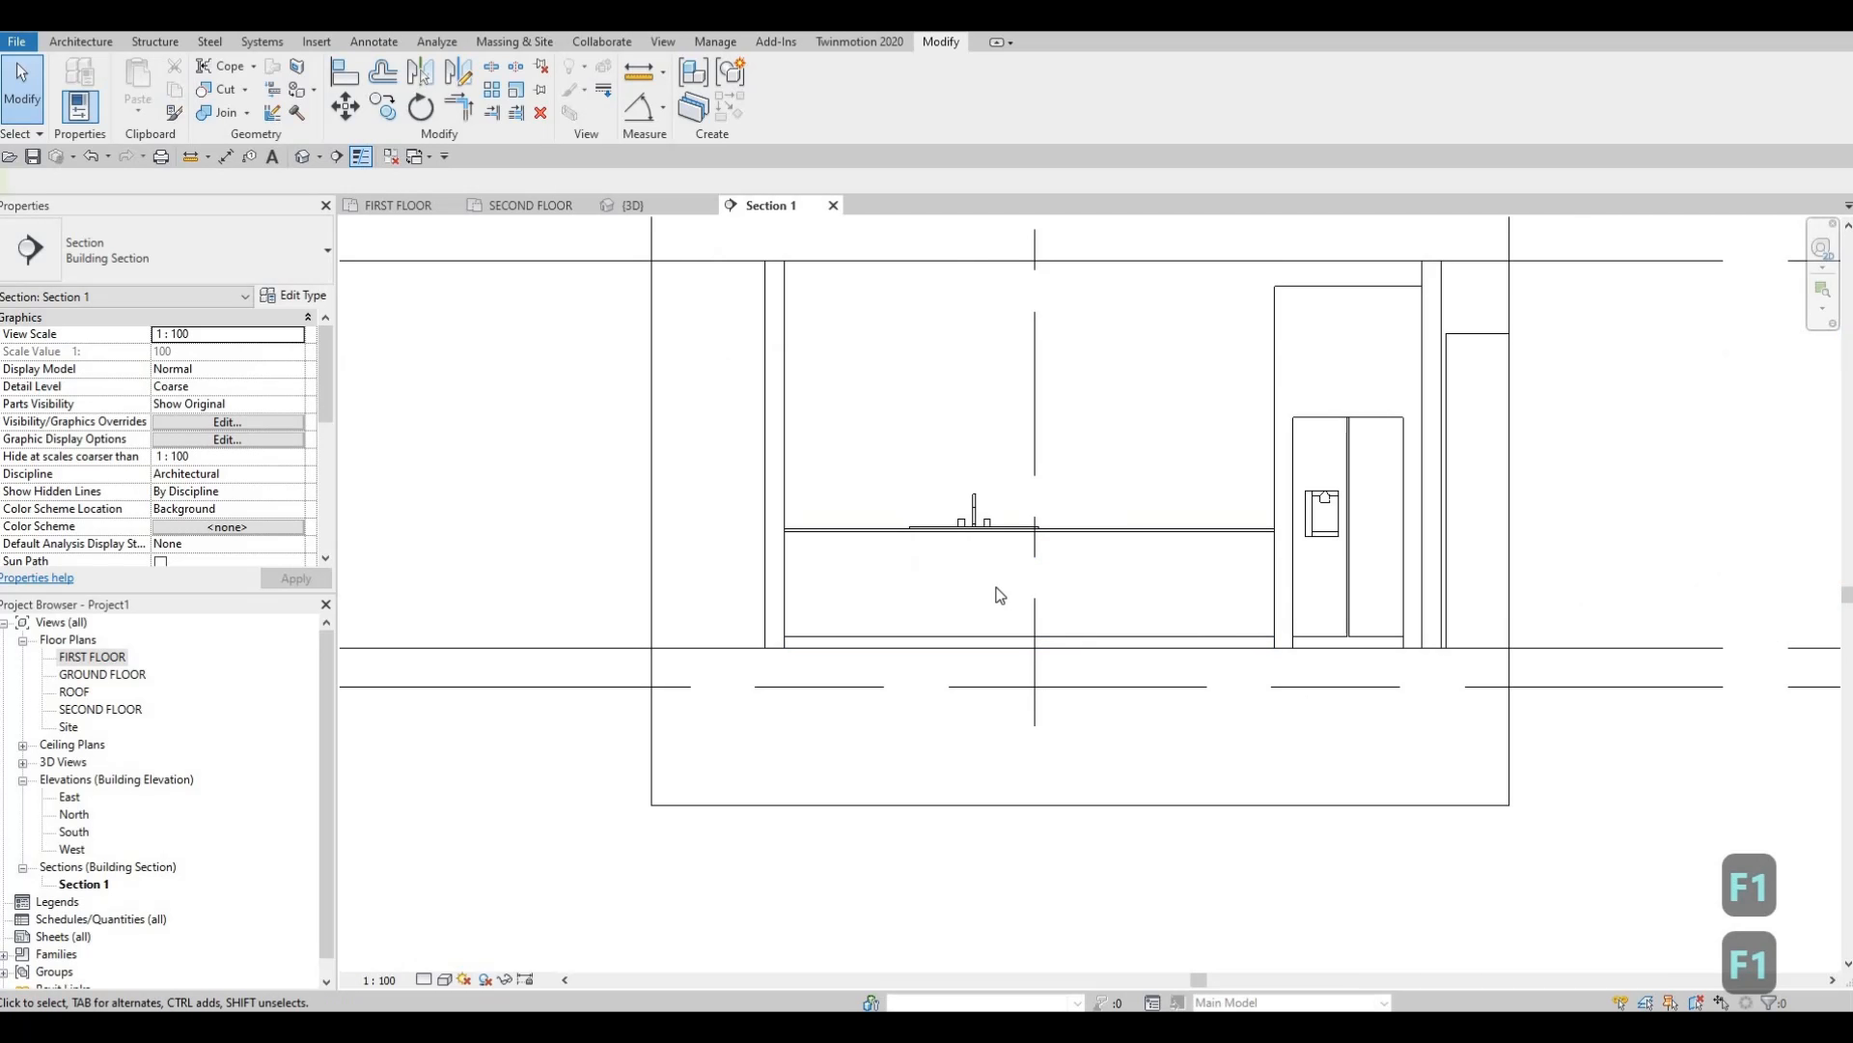
{"action": "middle_click_drag", "start_coordinate": [821, 541], "coordinate": [645, 511]}
{"action": "scroll", "coordinate": [644, 513], "scroll_direction": "up", "scroll_amount": 5}
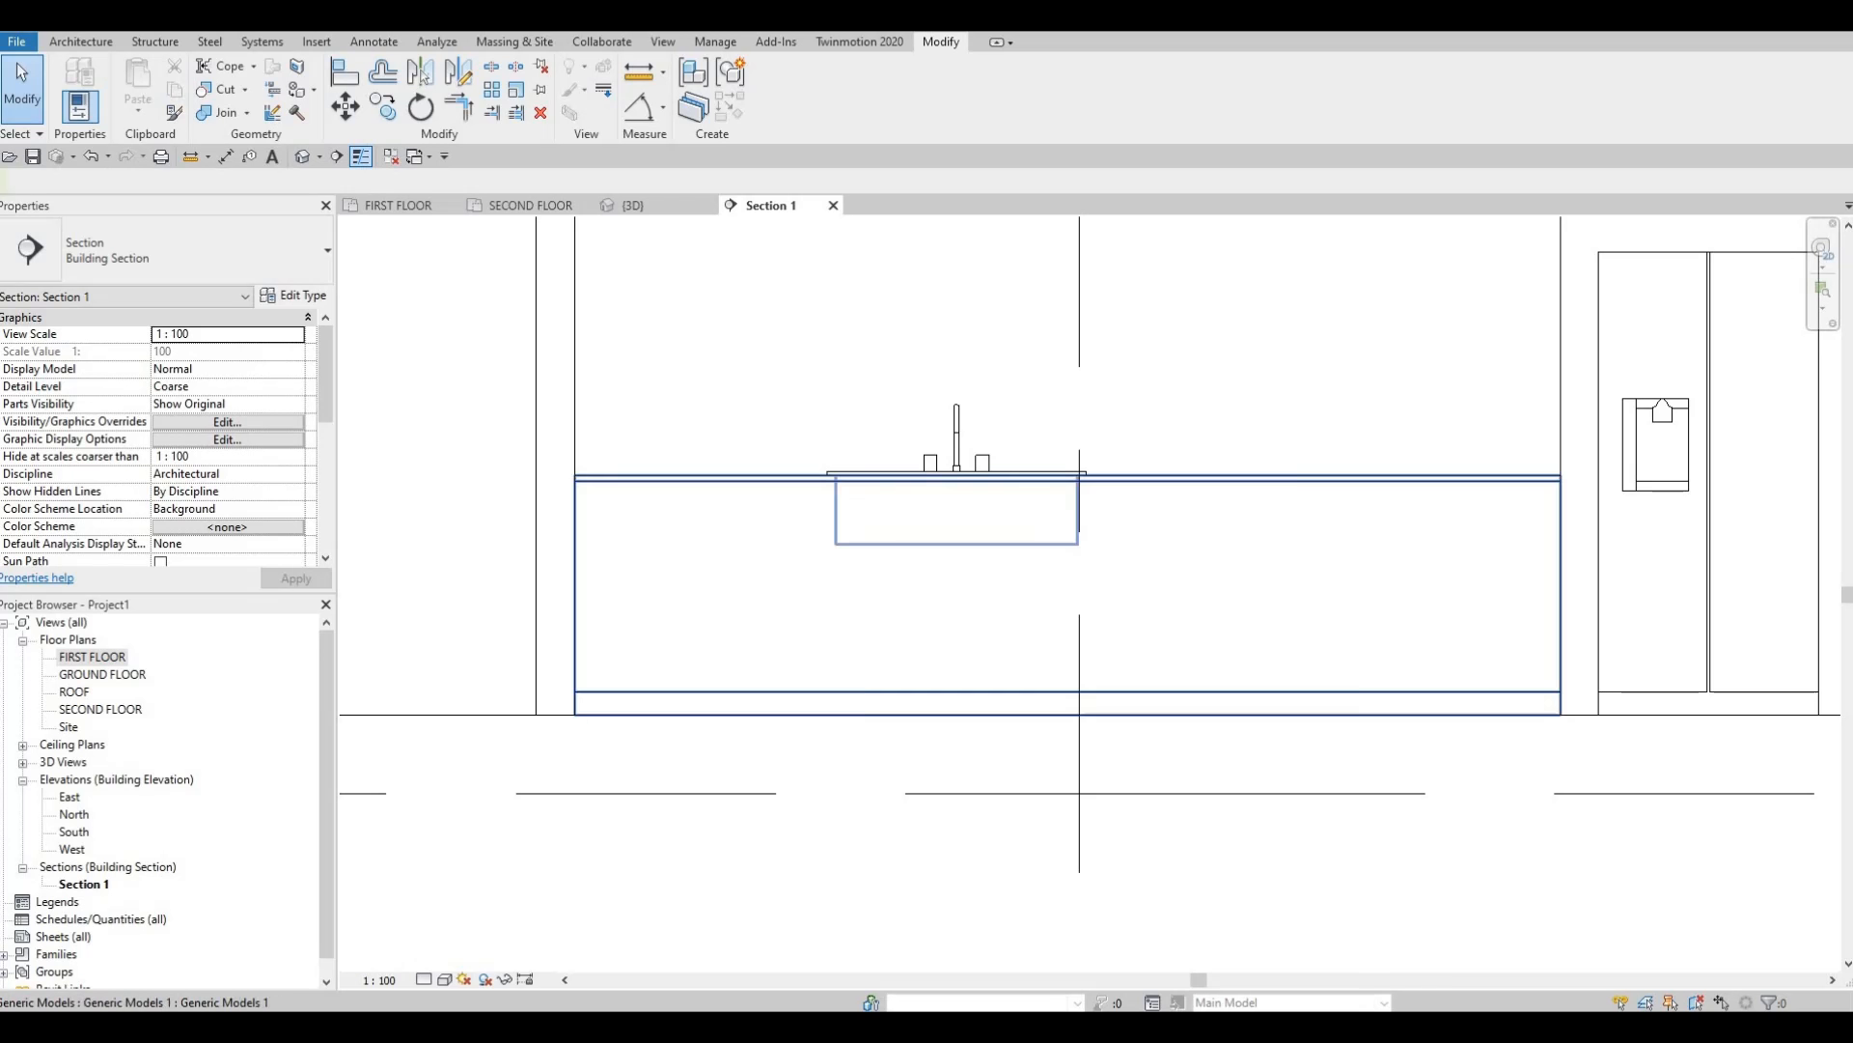
{"action": "middle_click_drag", "start_coordinate": [850, 579], "coordinate": [804, 459]}
{"action": "left_click", "coordinate": [81, 42]}
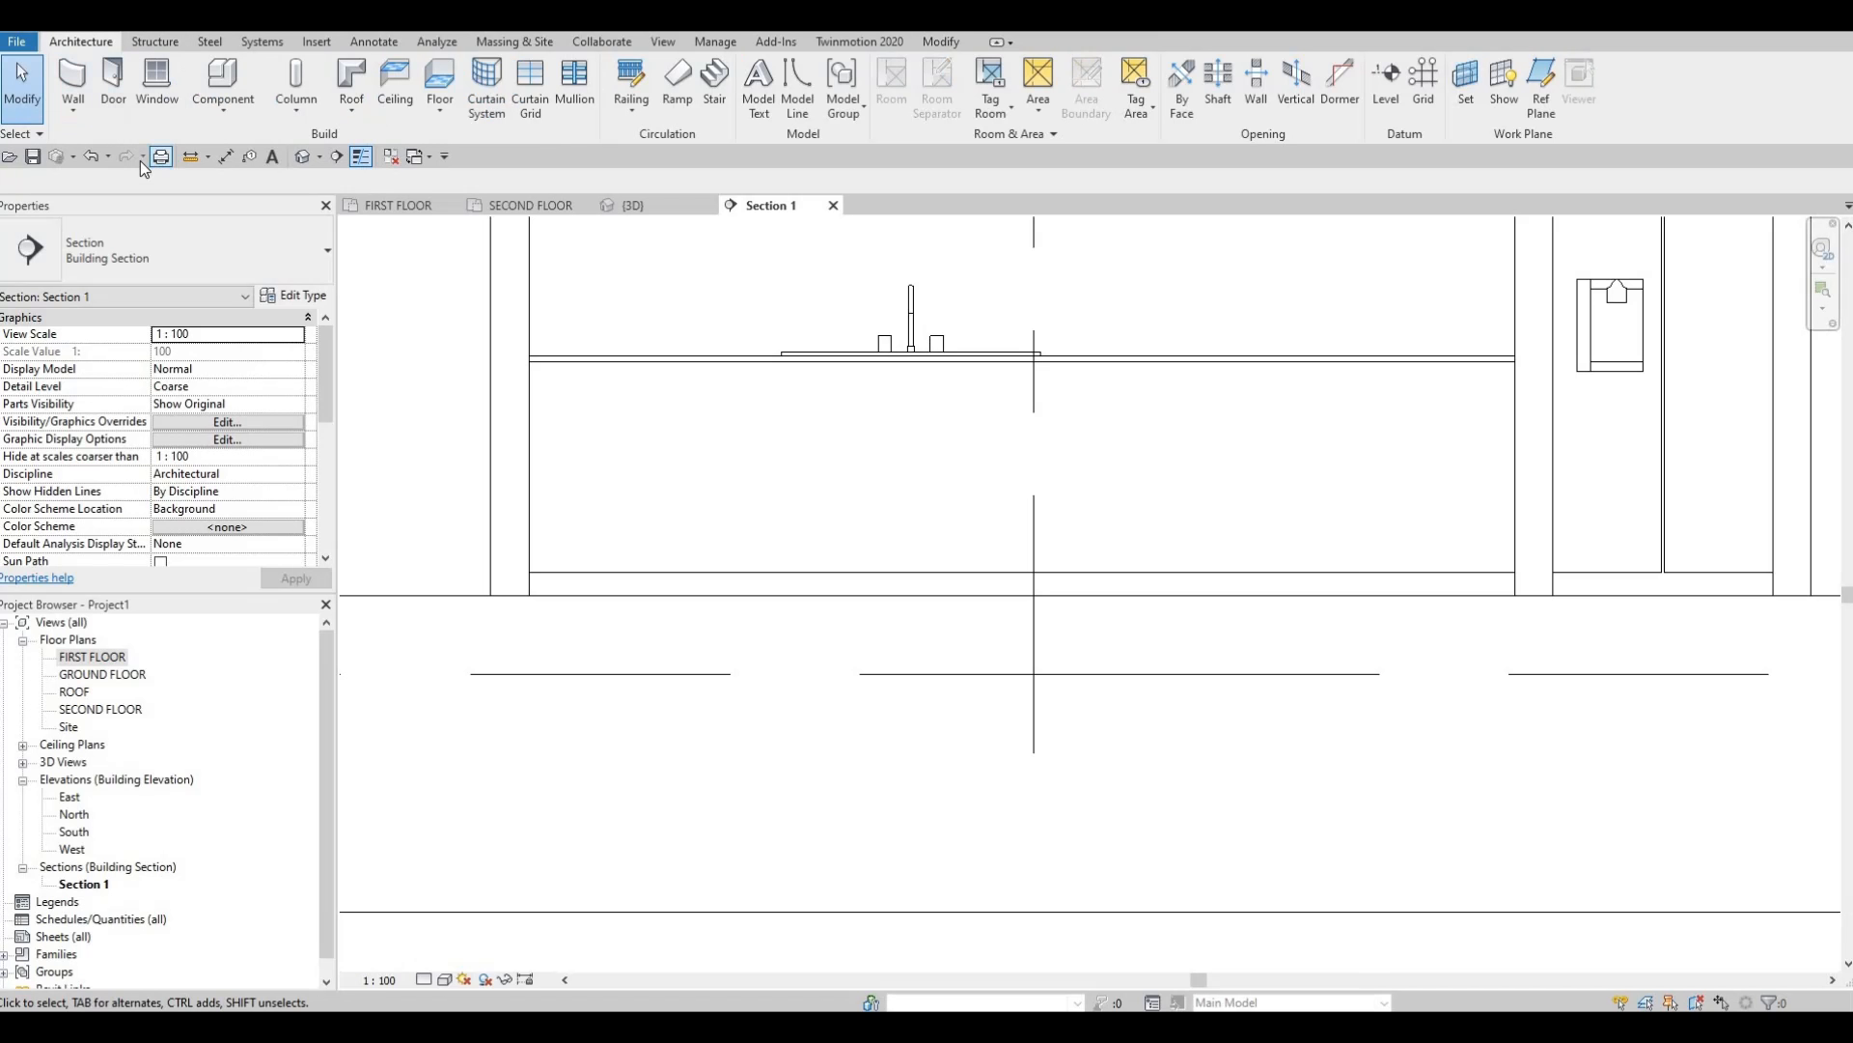
Create a new in-place Generic Models component with the default name.
{"action": "left_click", "coordinate": [210, 110]}
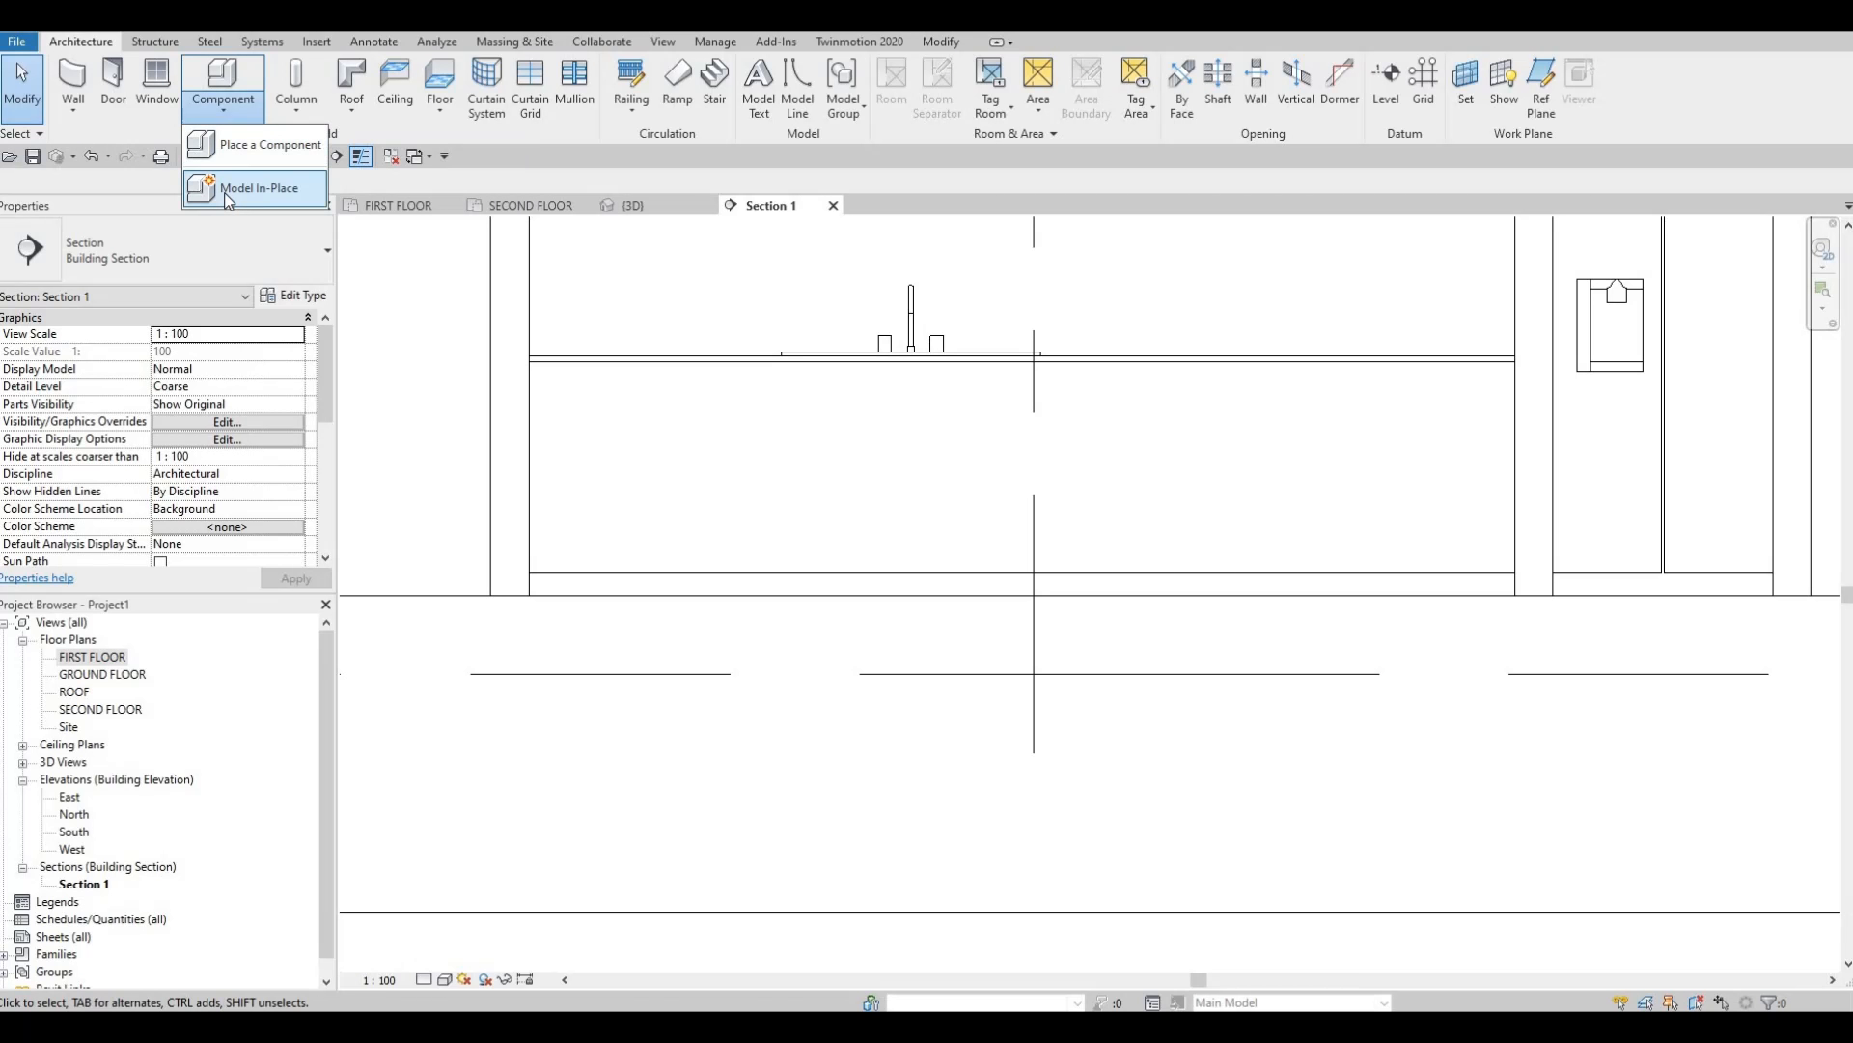
{"action": "left_click", "coordinate": [229, 199]}
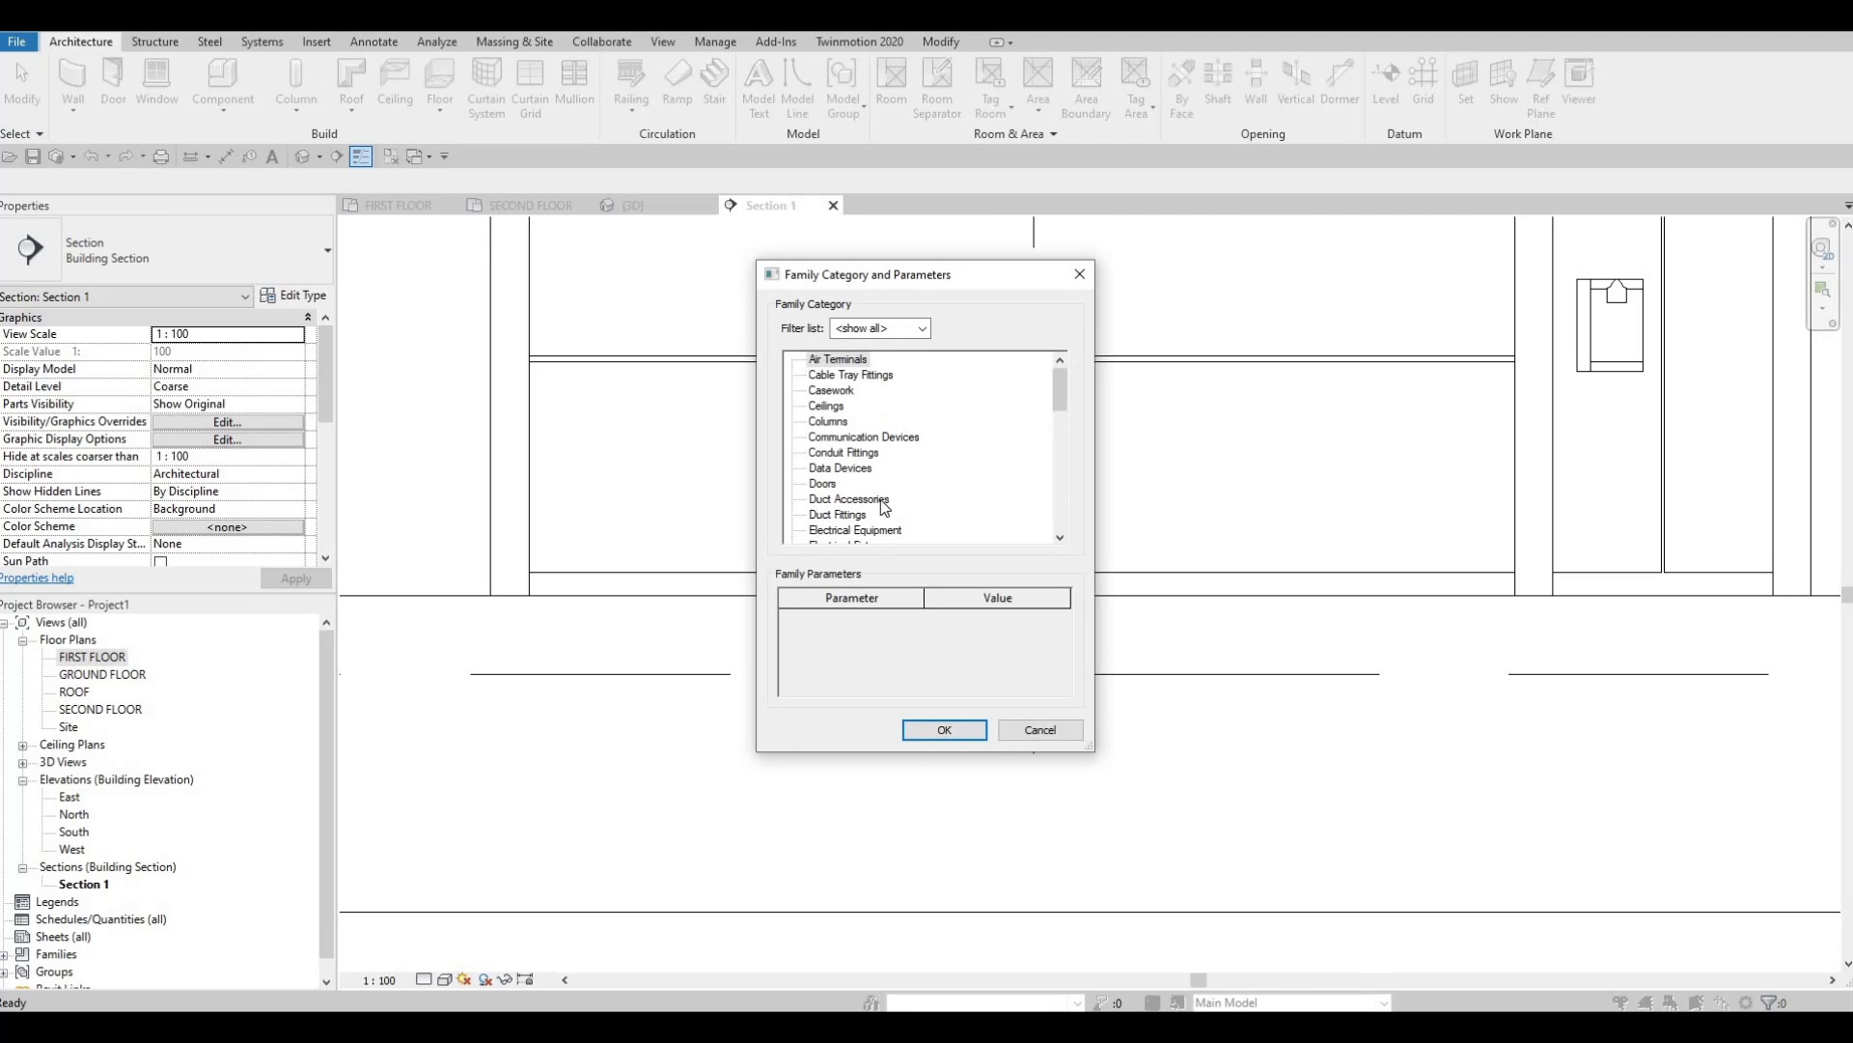
{"action": "scroll", "coordinate": [884, 509], "scroll_direction": "down", "scroll_amount": 4}
{"action": "left_click", "coordinate": [845, 482]}
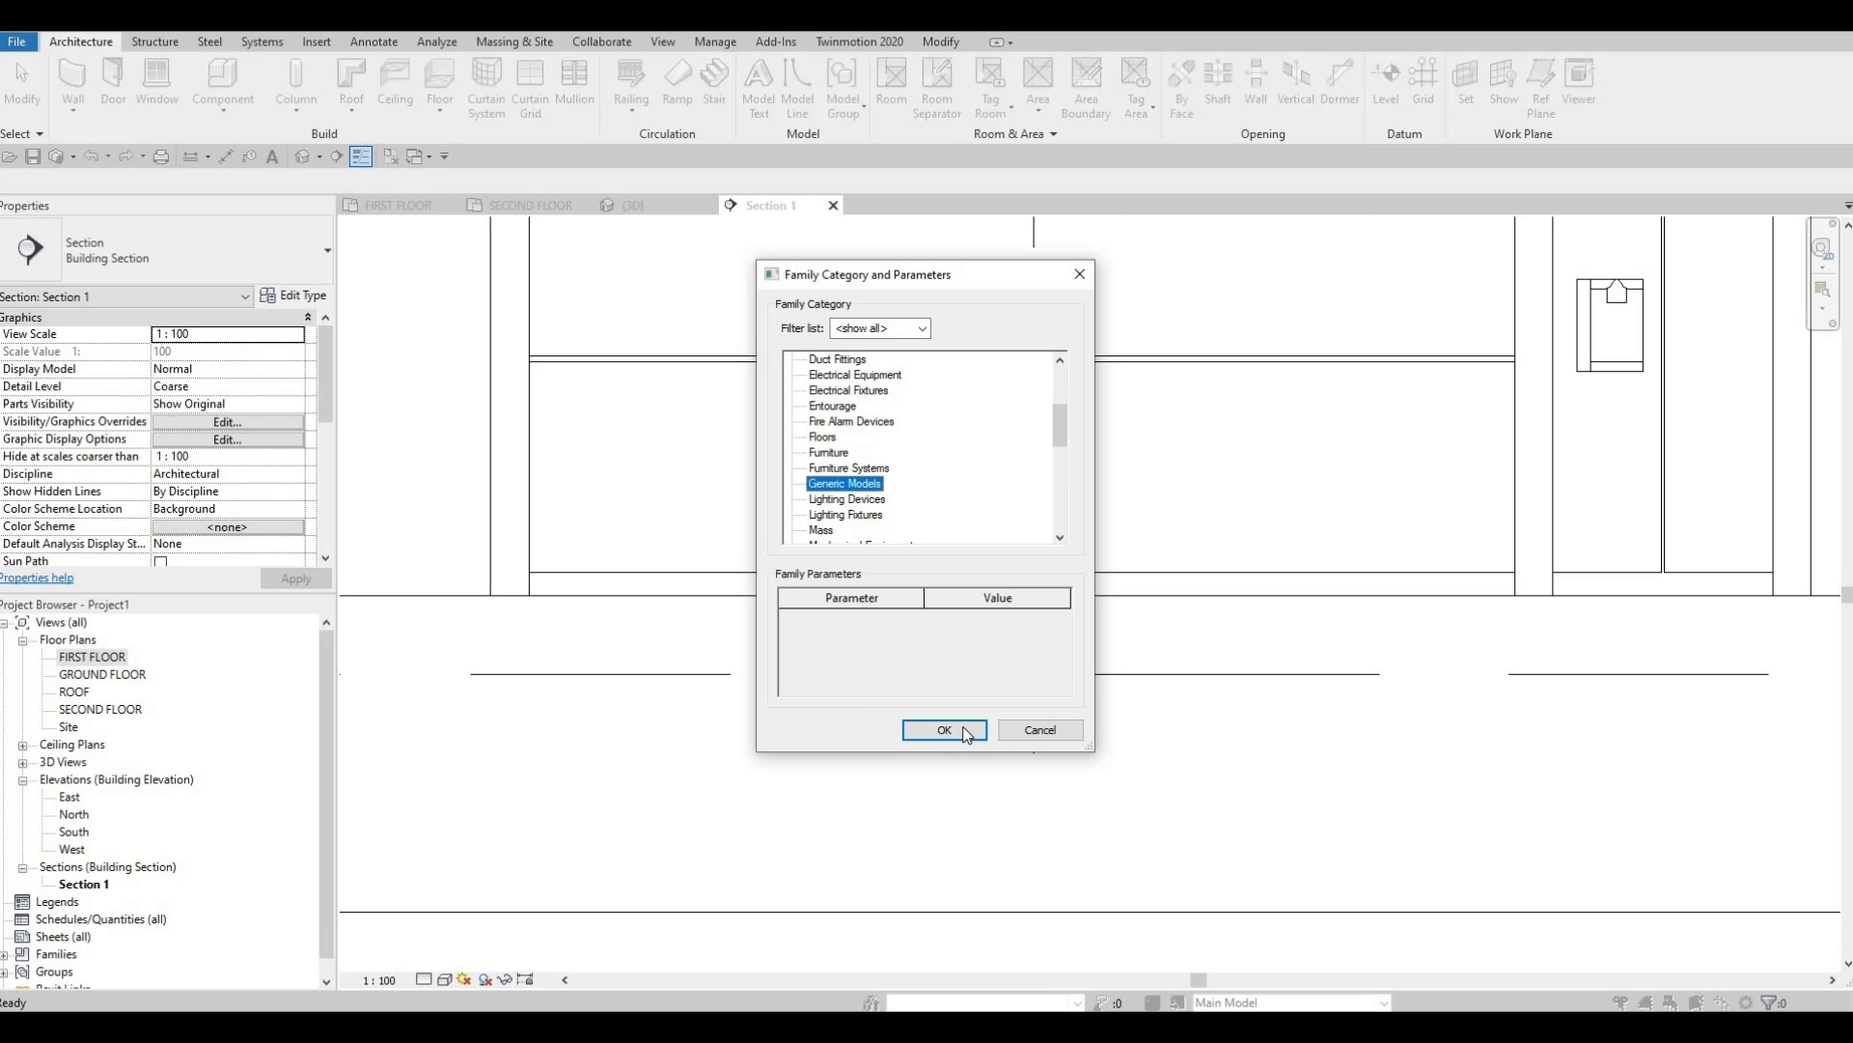
{"action": "left_click", "coordinate": [944, 729]}
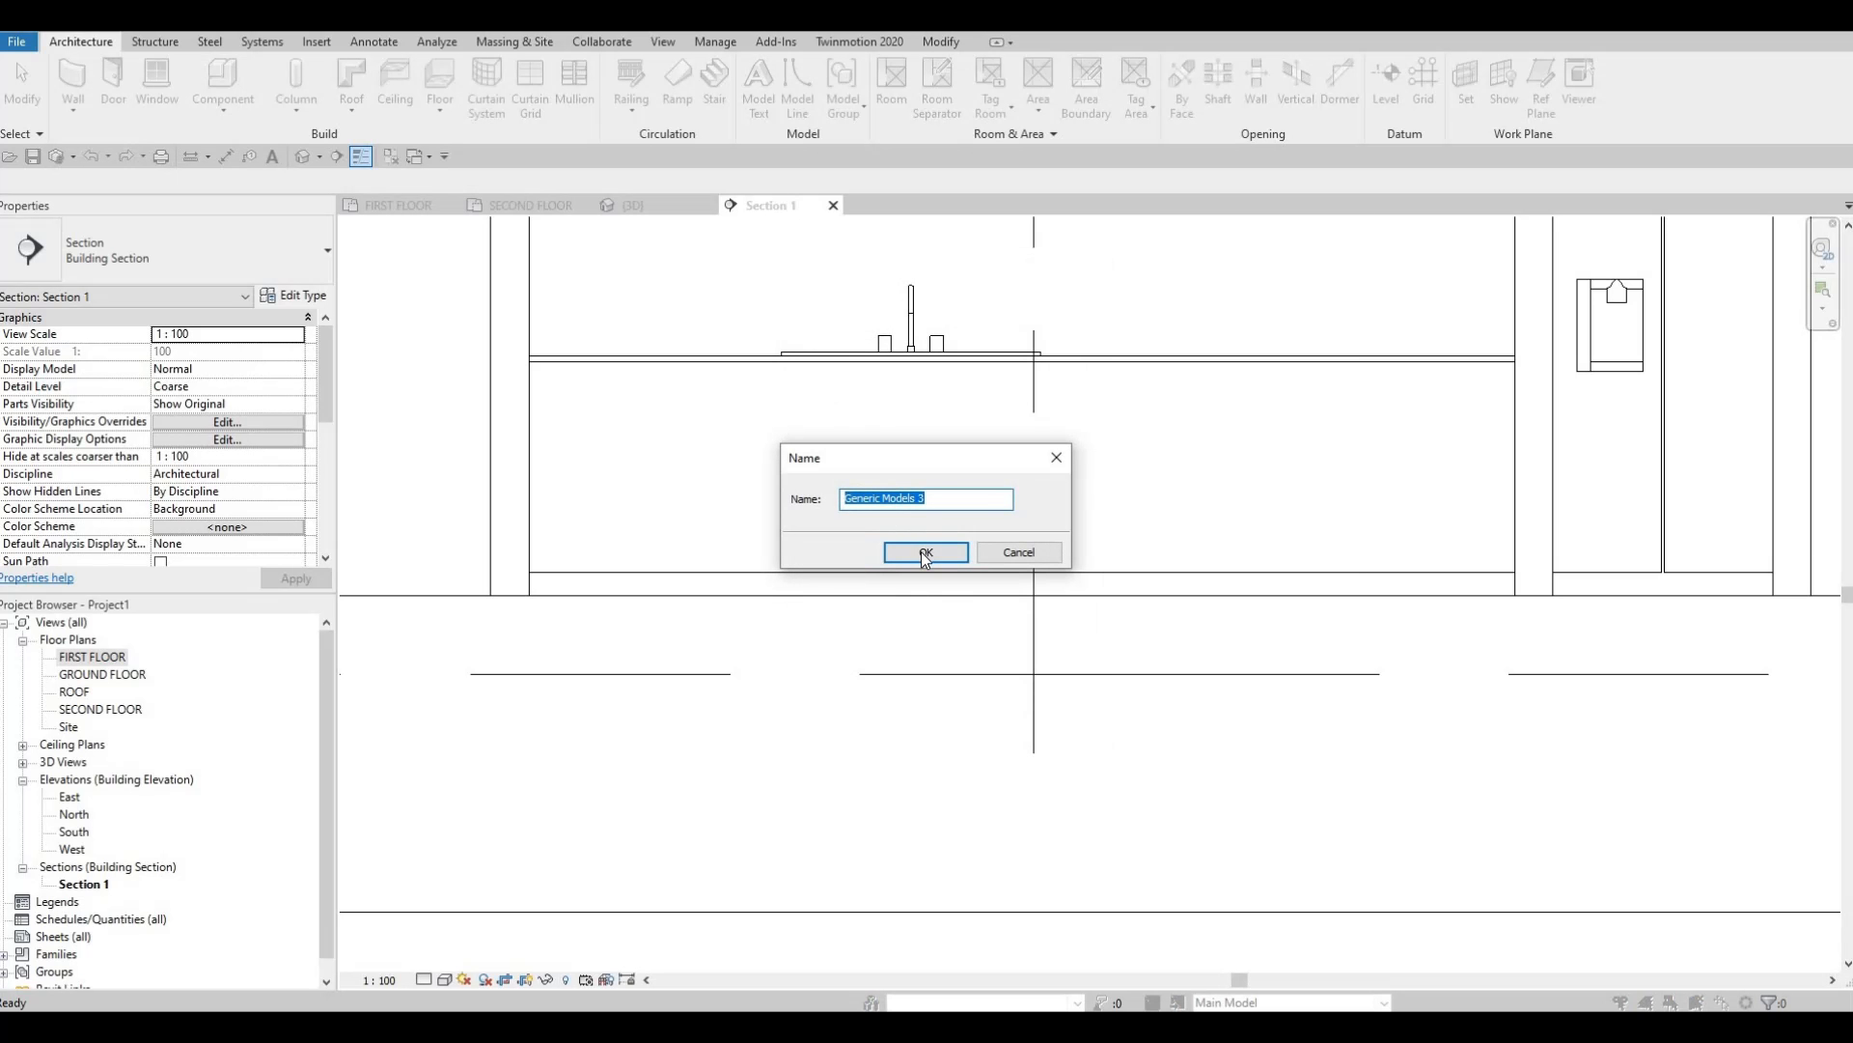
{"action": "left_click", "coordinate": [925, 554]}
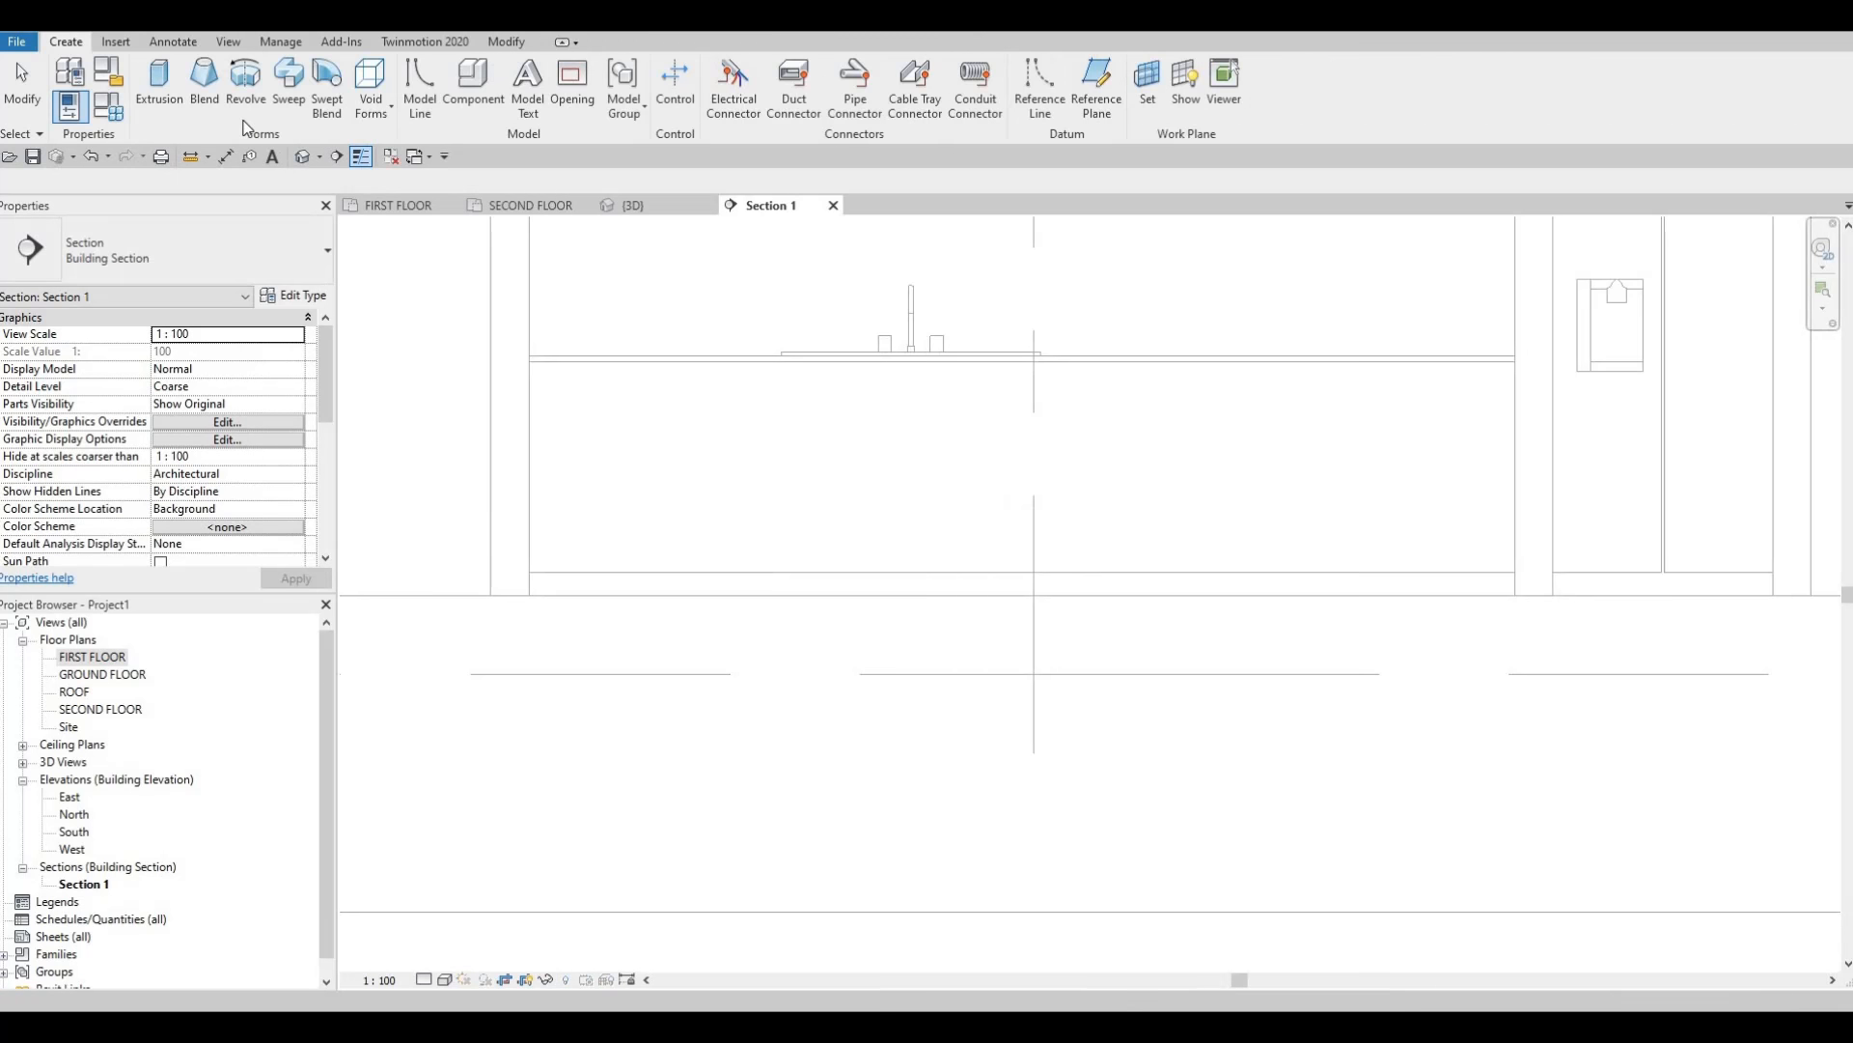
Start an extrusion on the counter front face with Extrusion End 25 and material PAINT 1.
{"action": "left_click", "coordinate": [160, 87]}
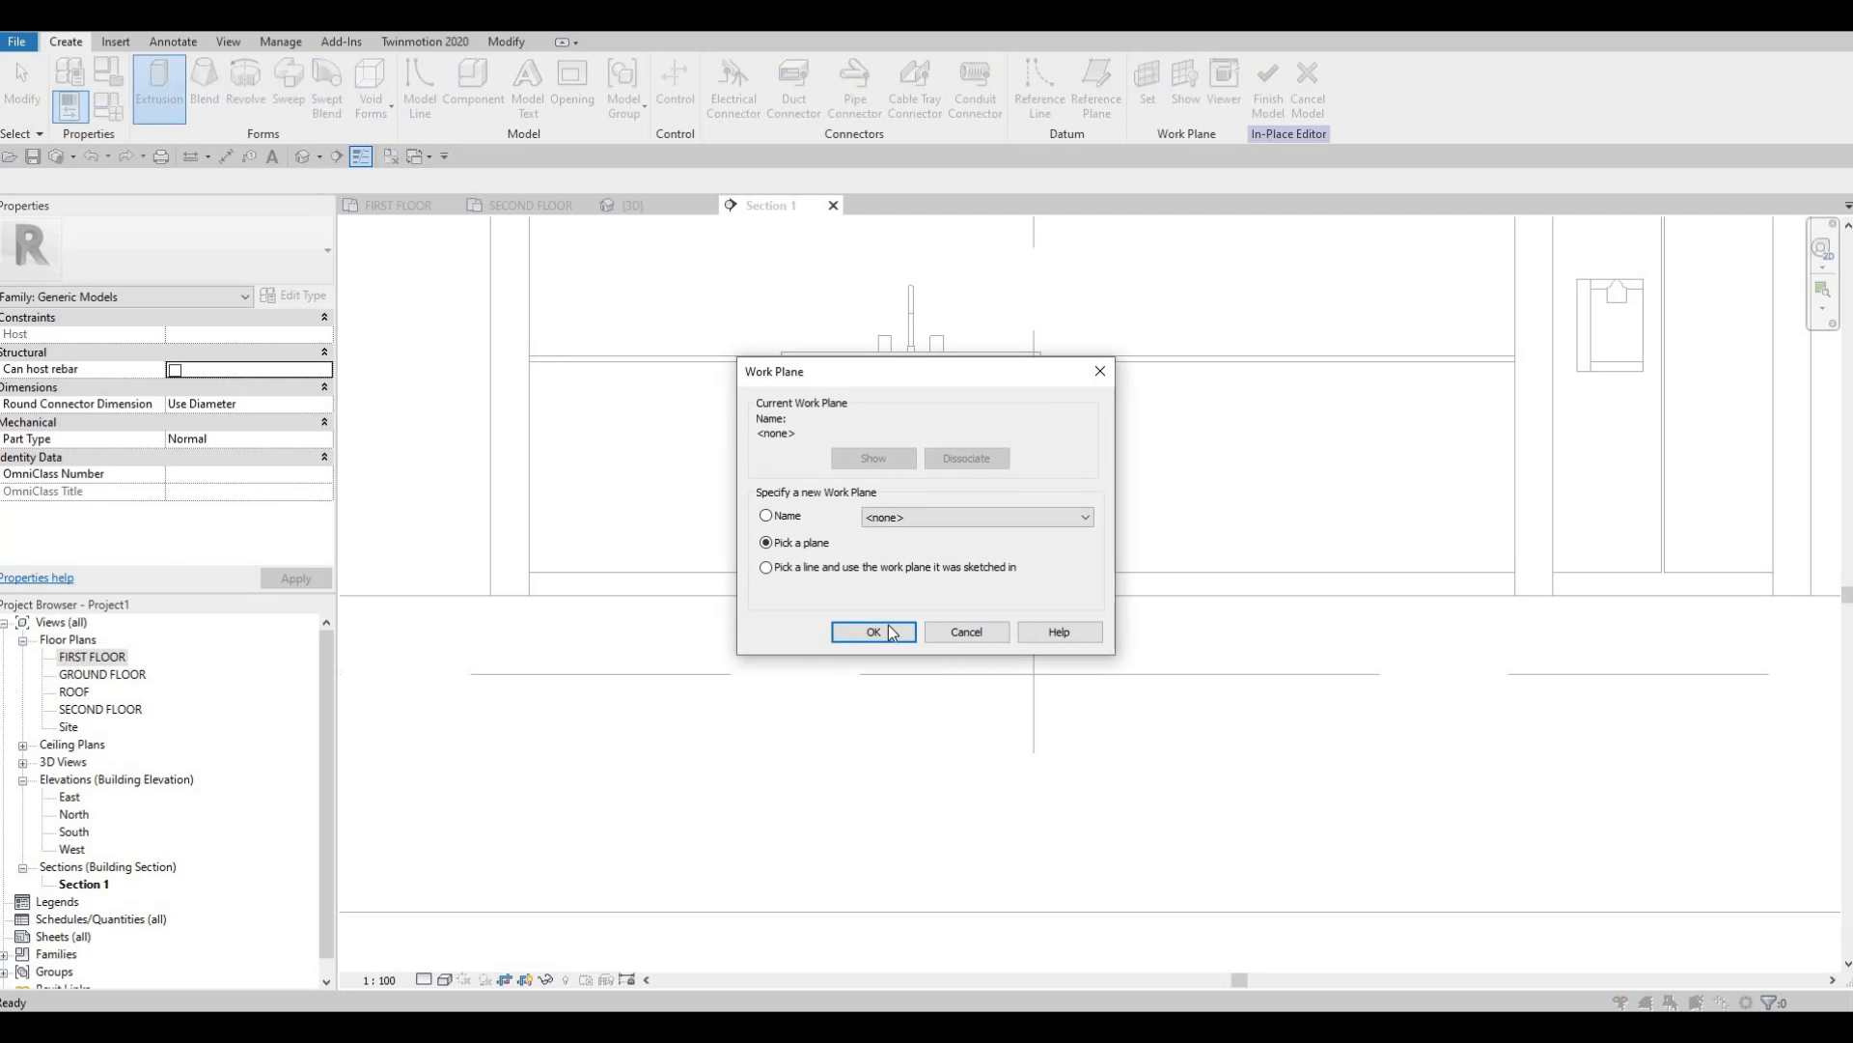
{"action": "left_click", "coordinate": [890, 635]}
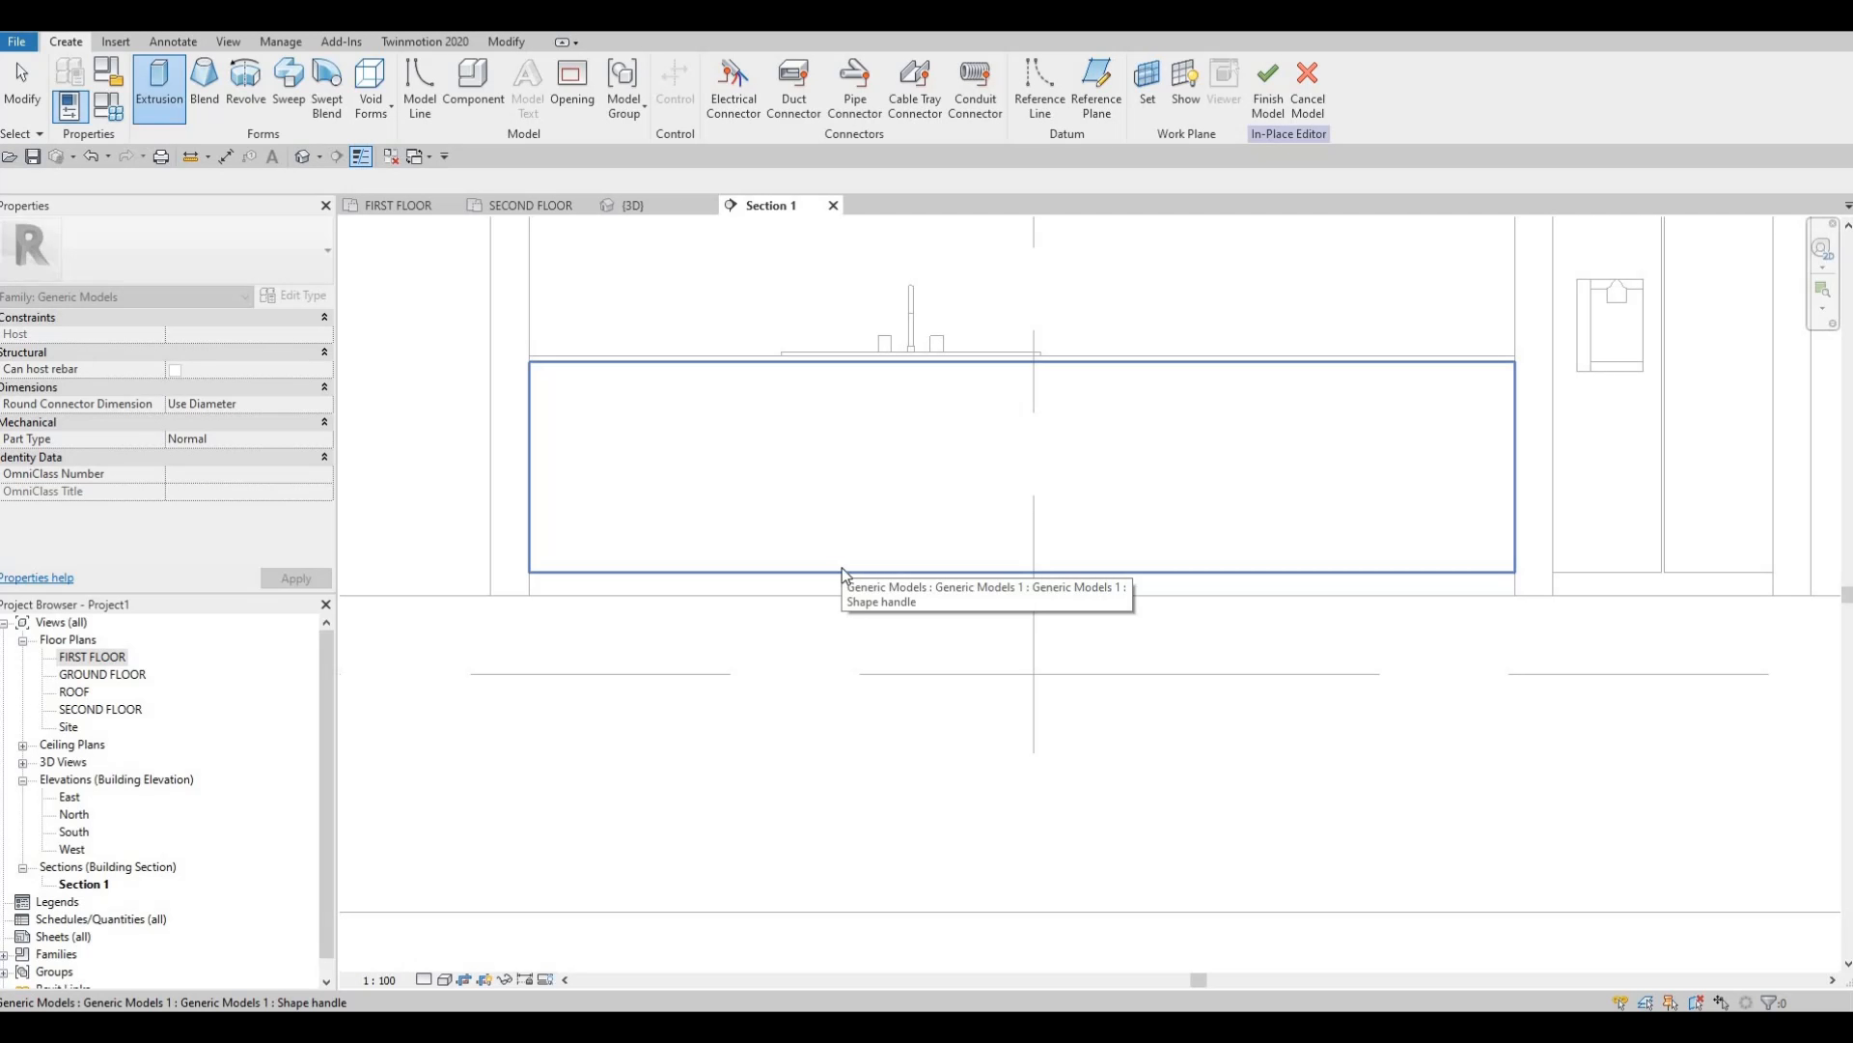
{"action": "left_click", "coordinate": [725, 506]}
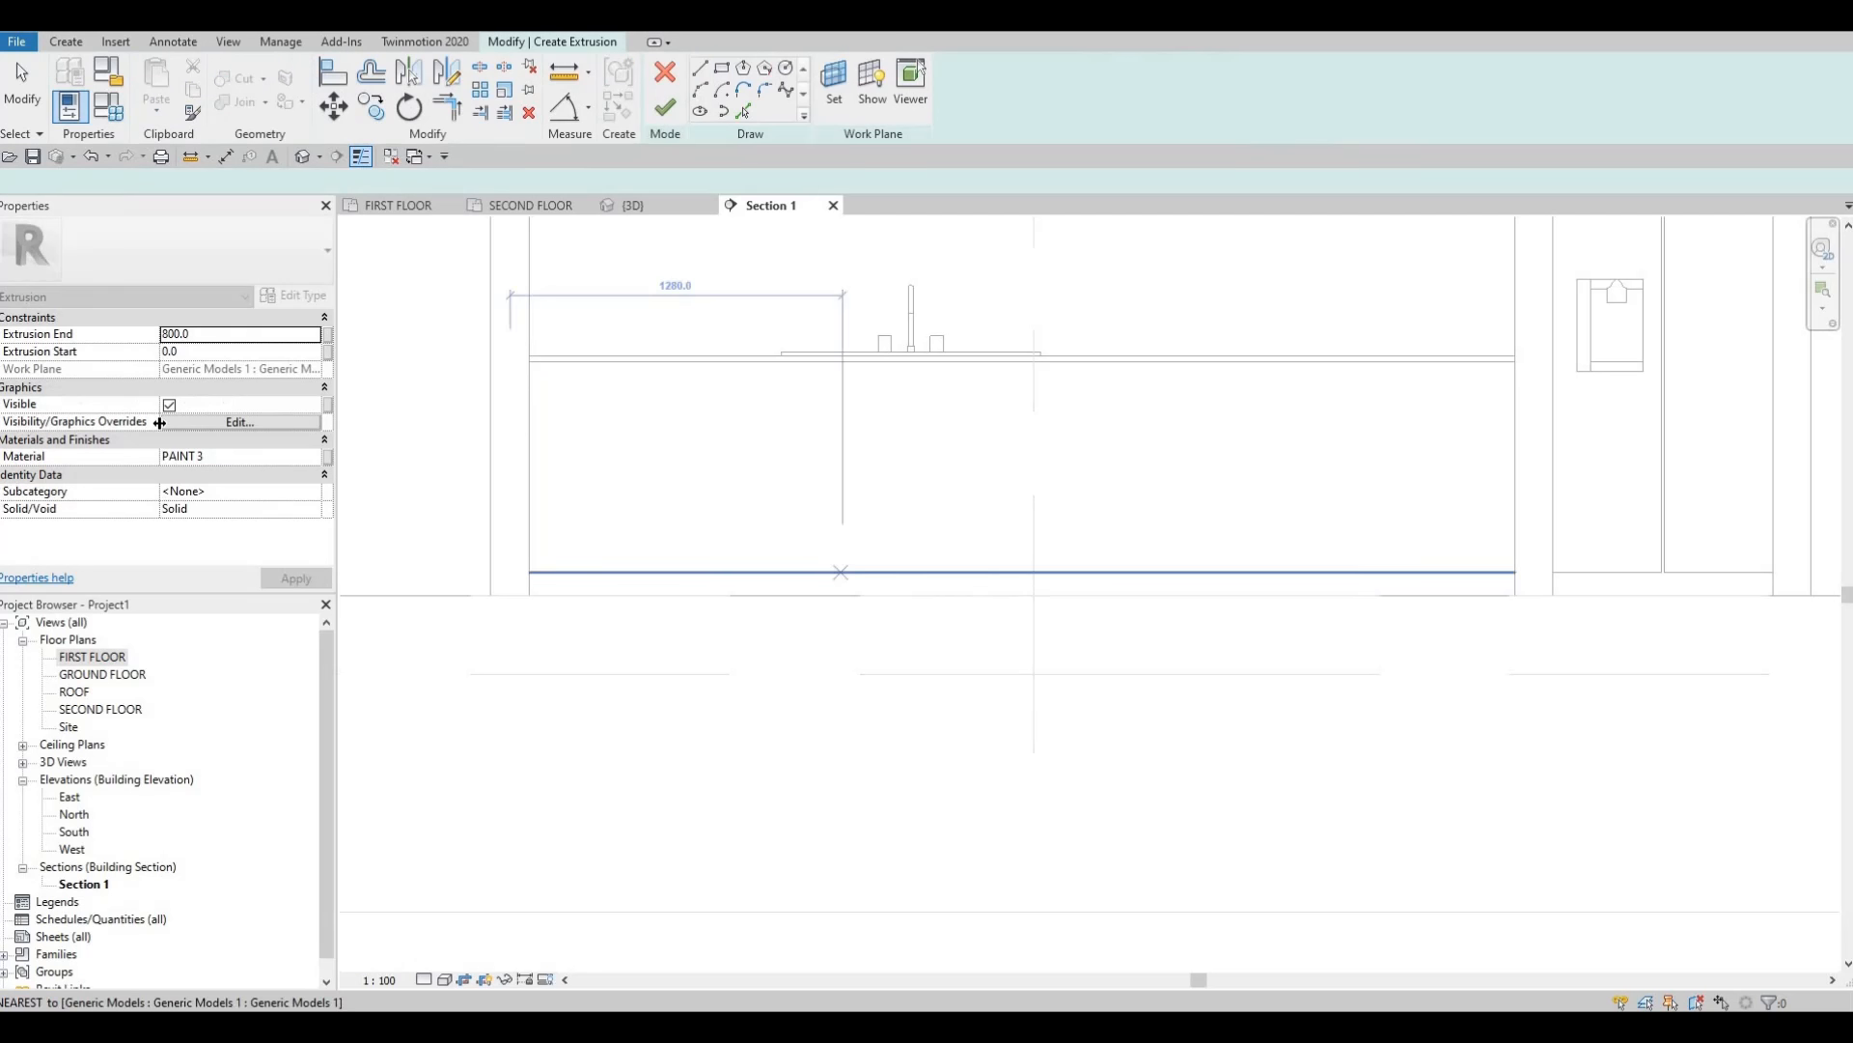
{"action": "left_click", "coordinate": [215, 334]}
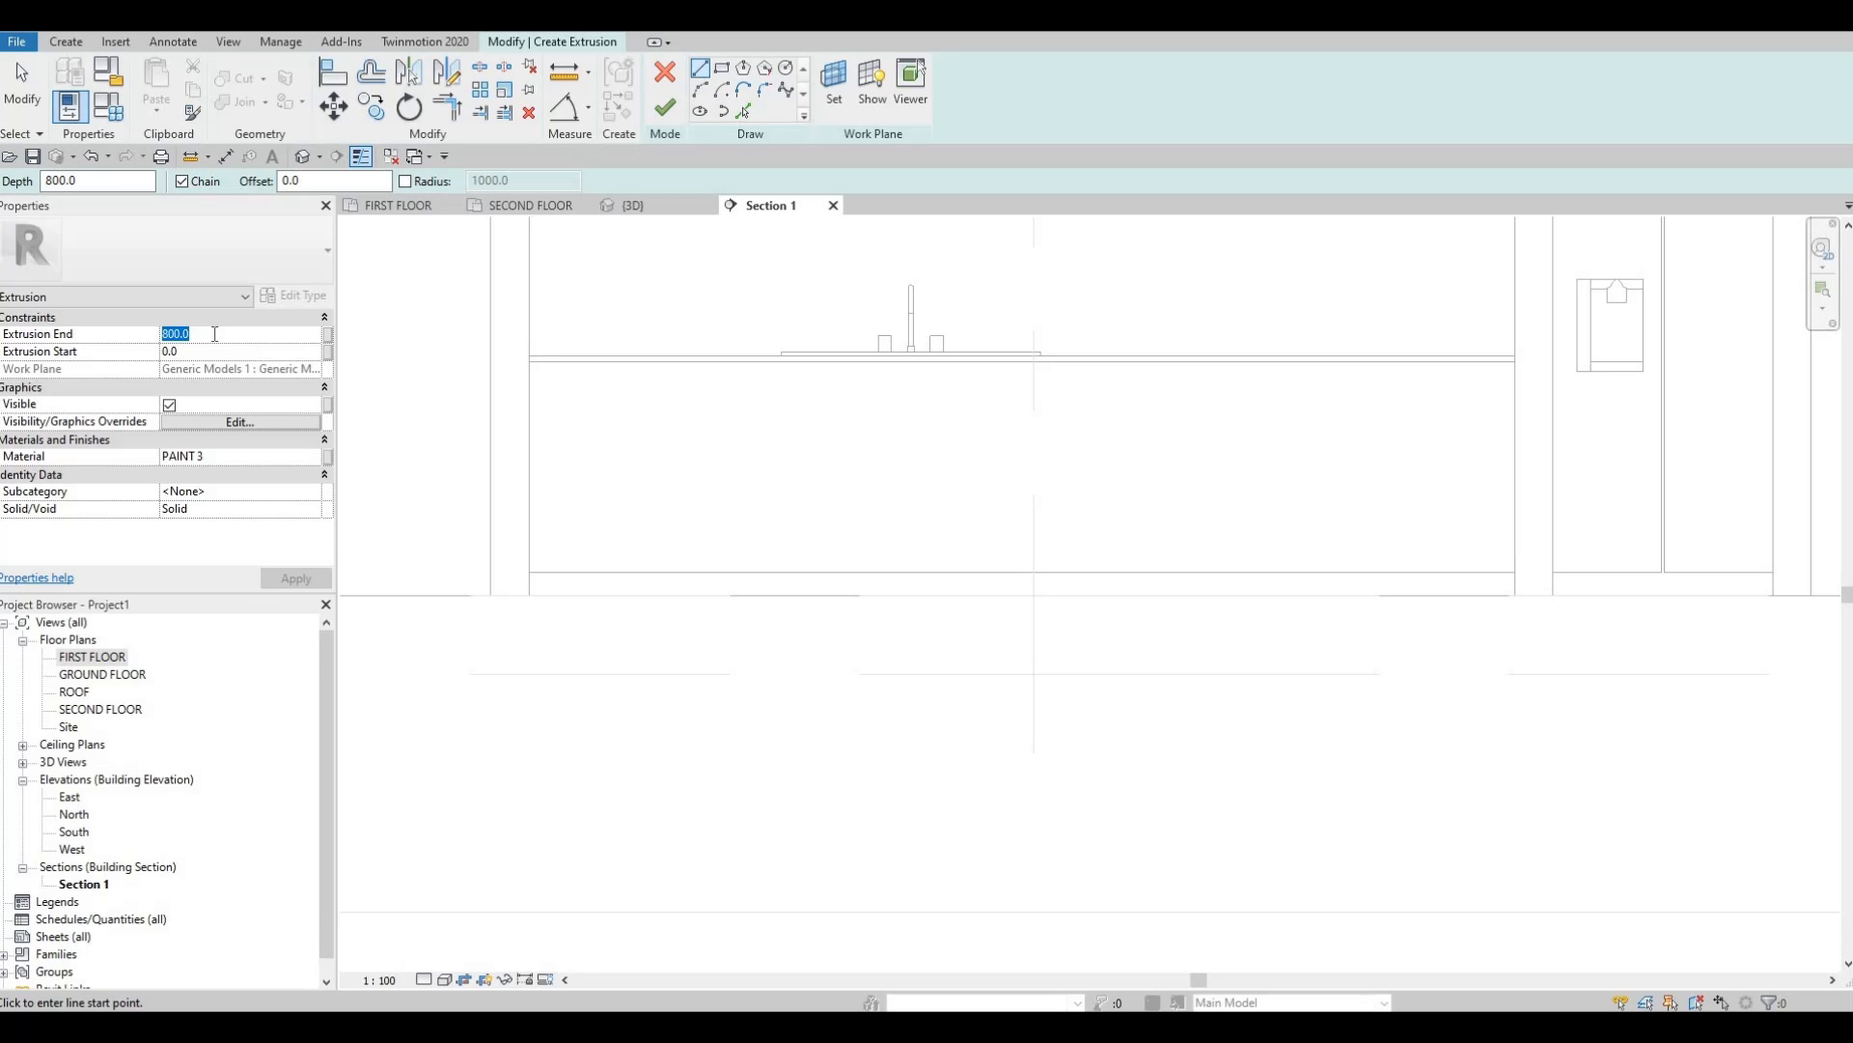
{"action": "type", "text": "25"}
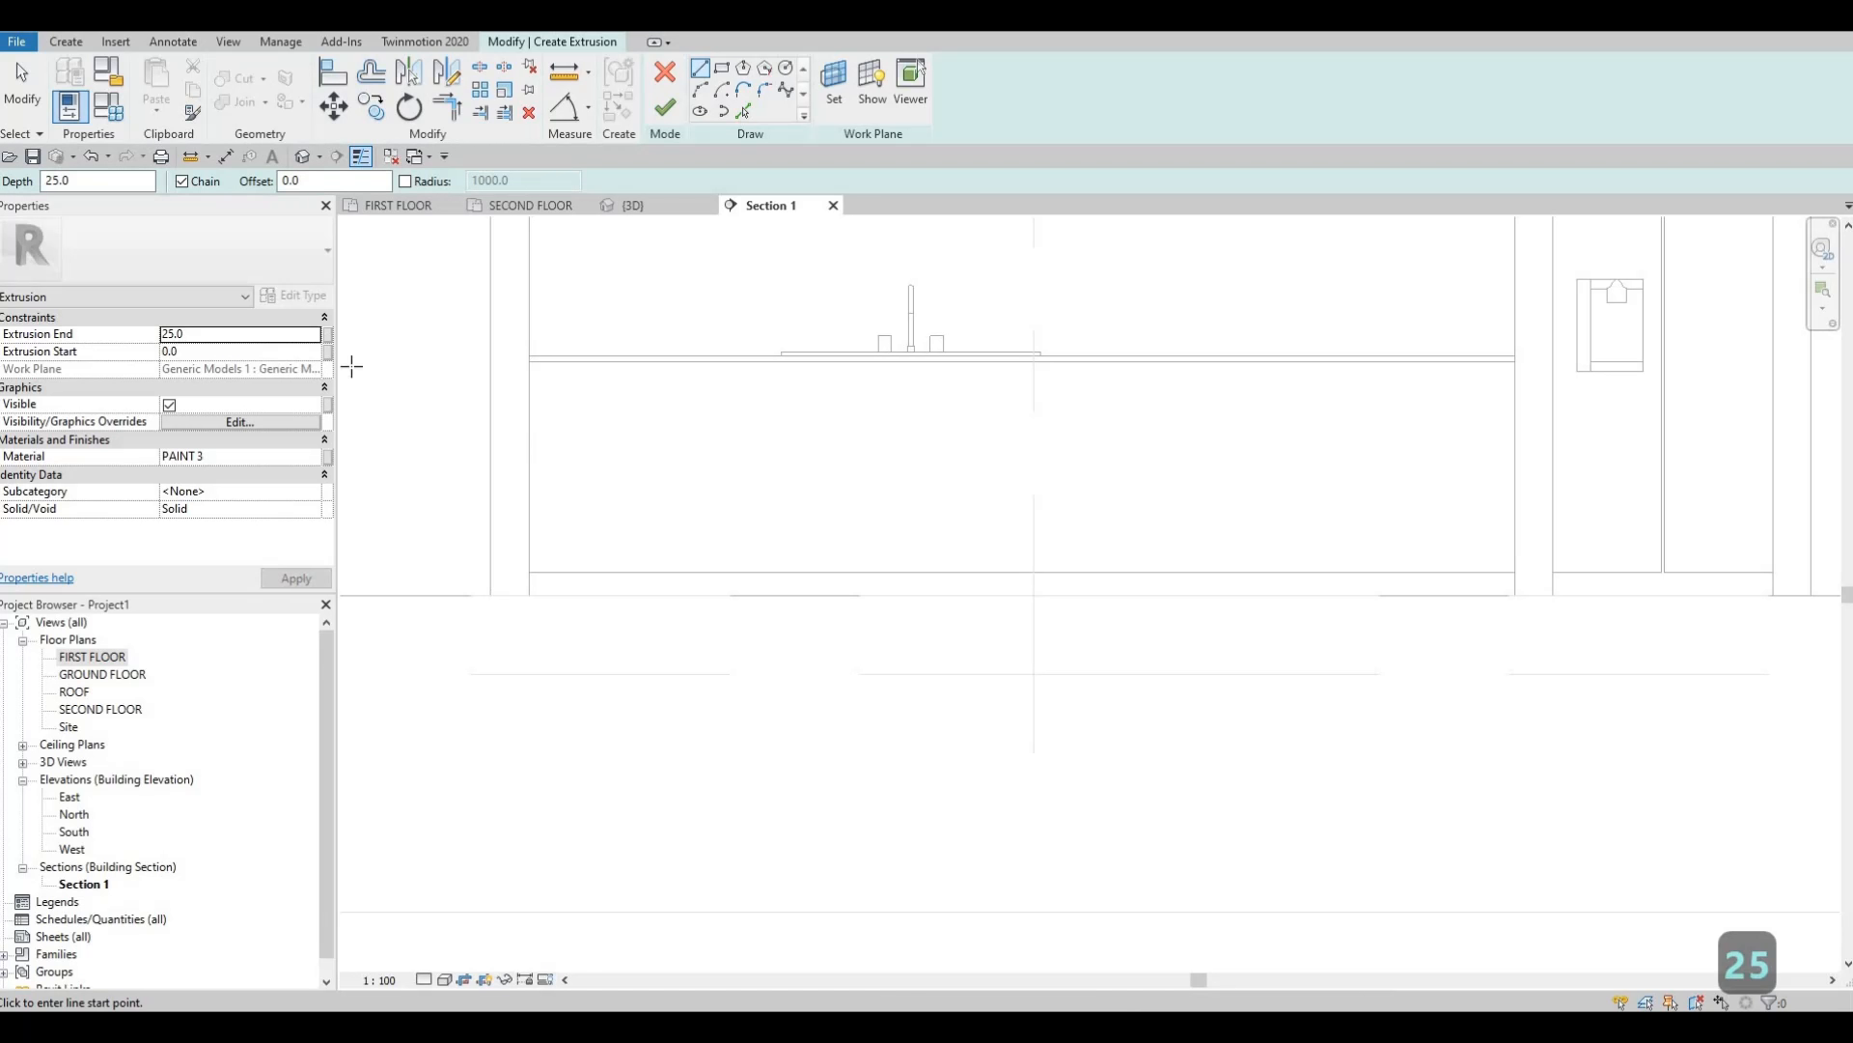
{"action": "left_click", "coordinate": [314, 458]}
{"action": "left_click", "coordinate": [315, 458]}
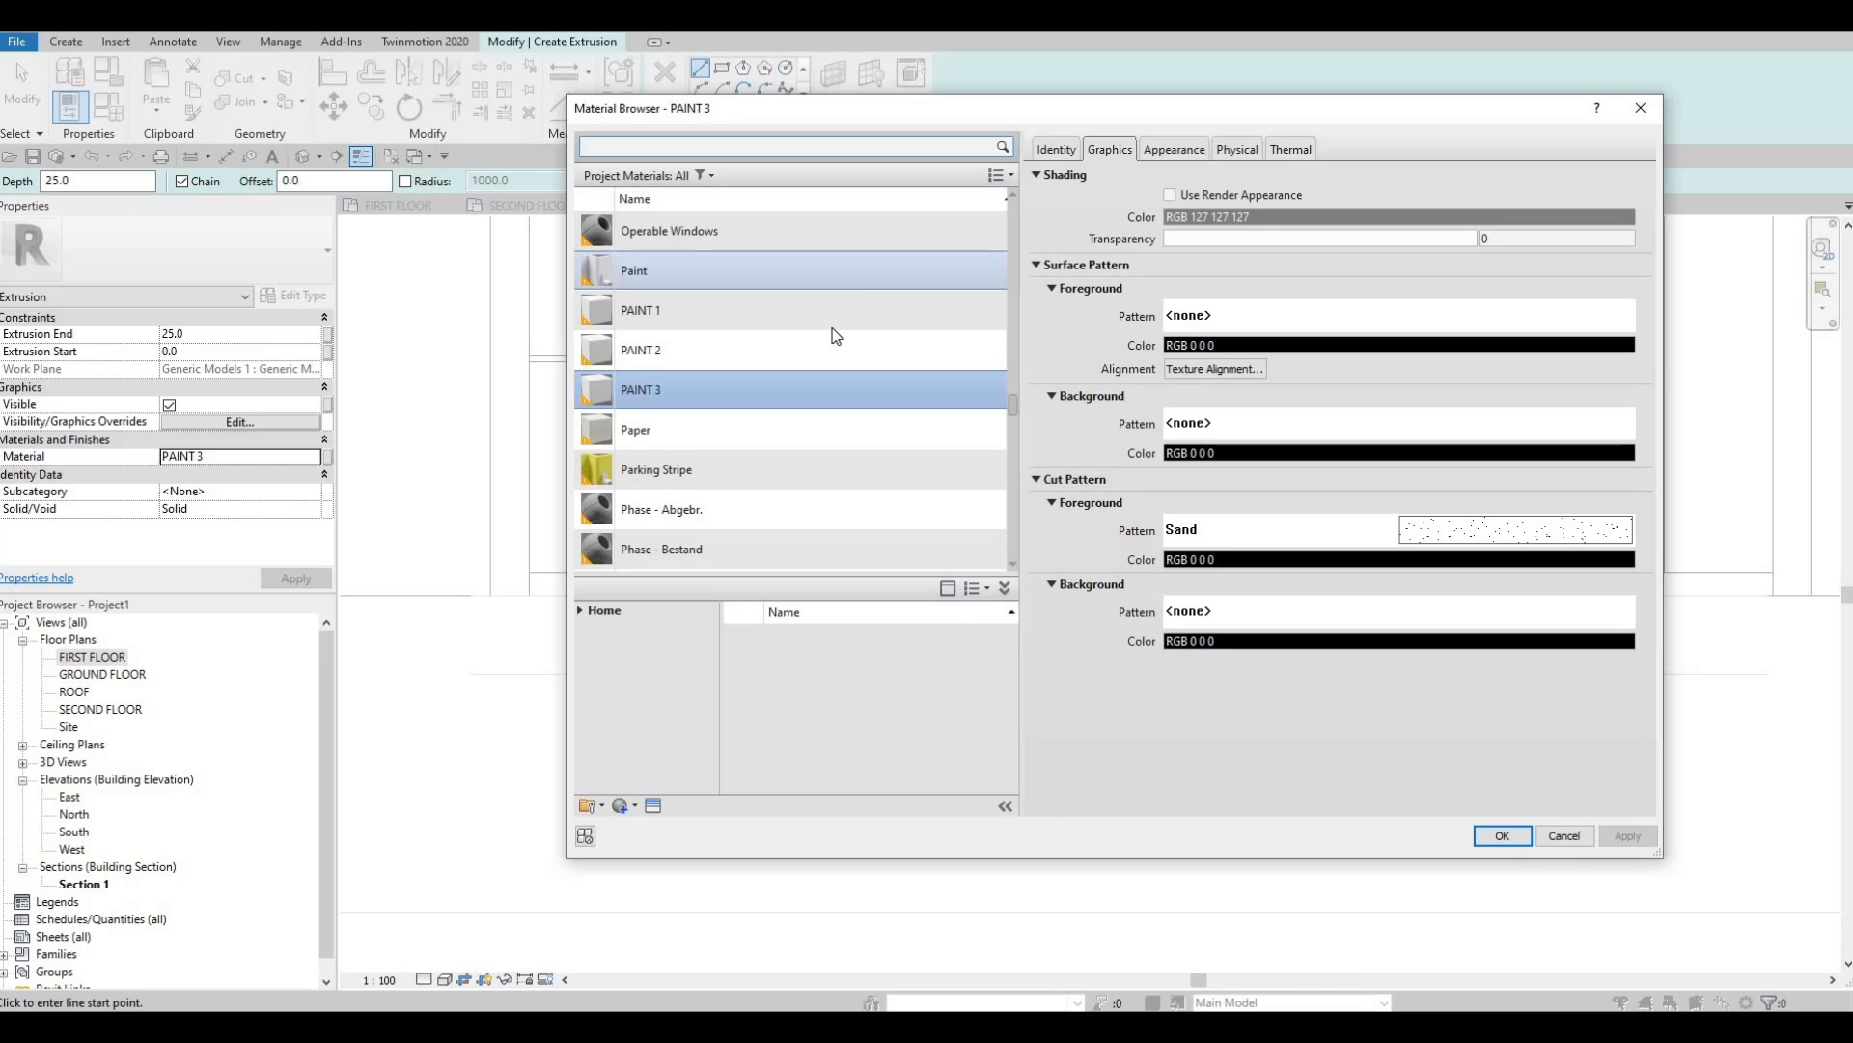
{"action": "left_click", "coordinate": [773, 310]}
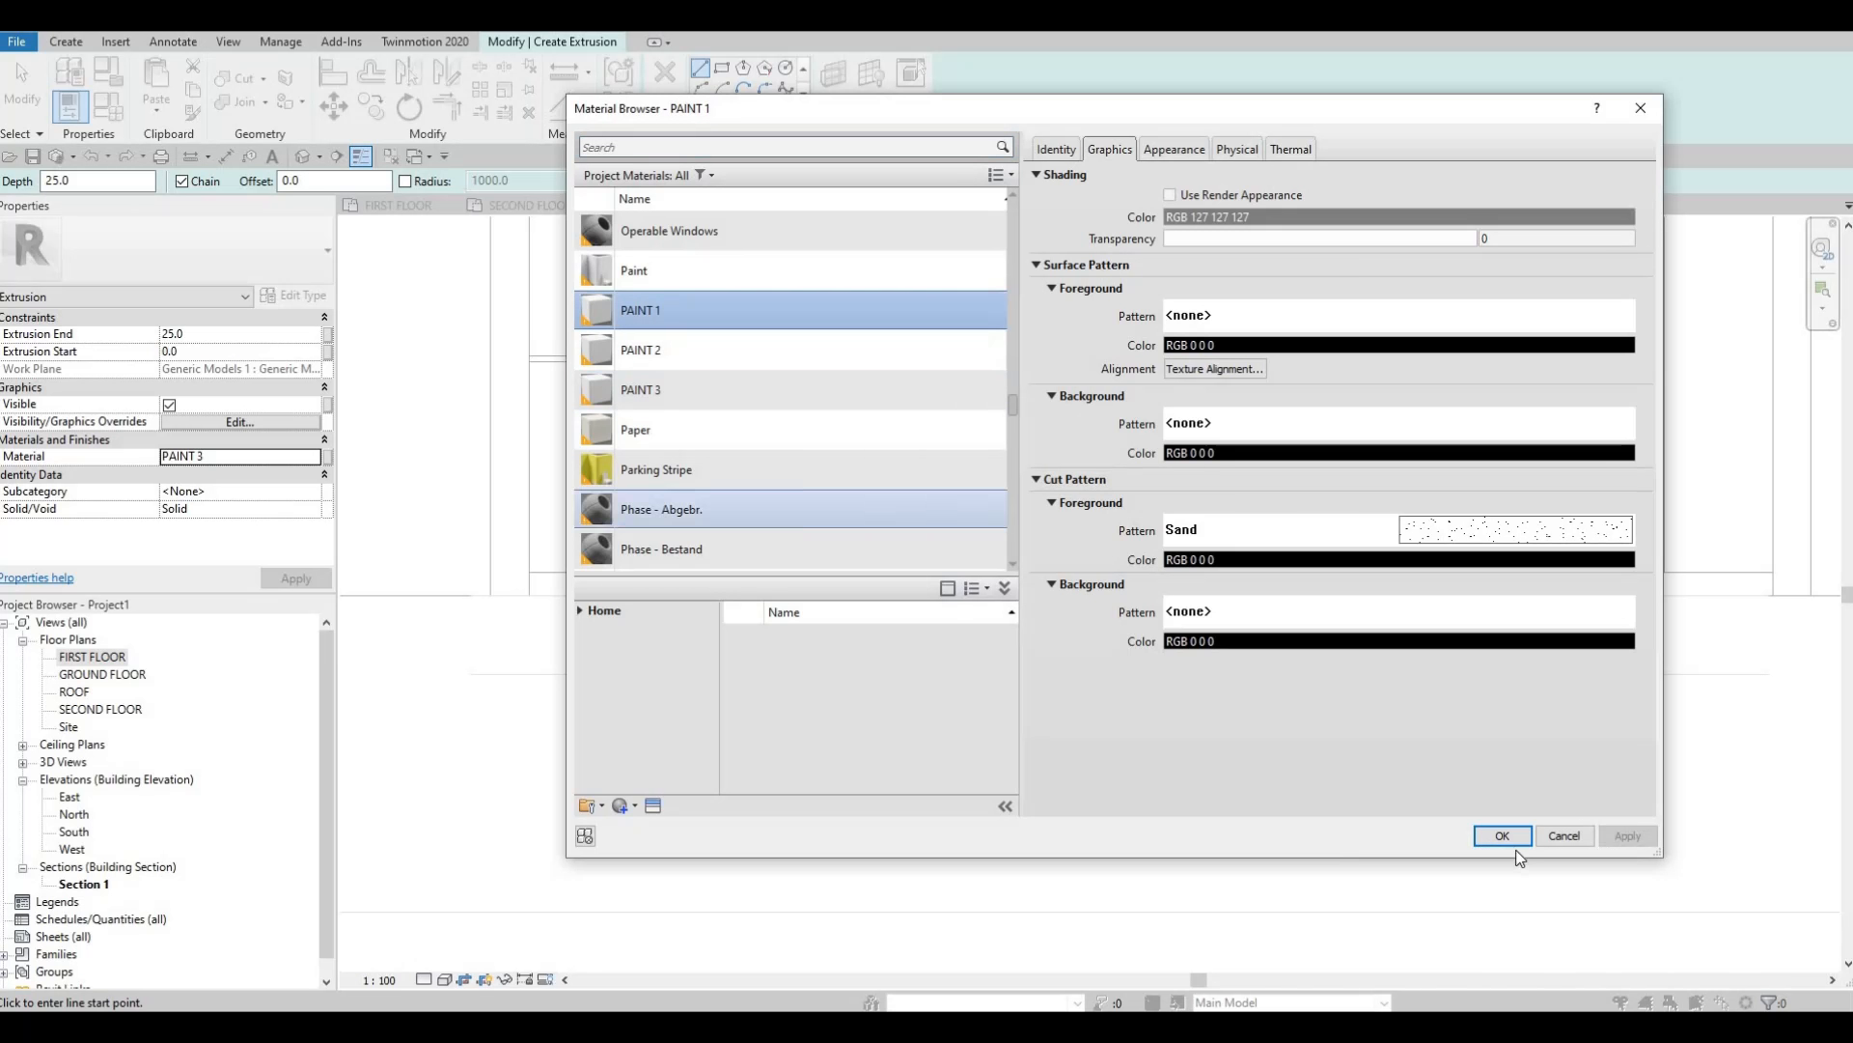
Apply PAINT 1 to the extrusion and set the sketch offset to 10.
{"action": "key", "text": "Return"}
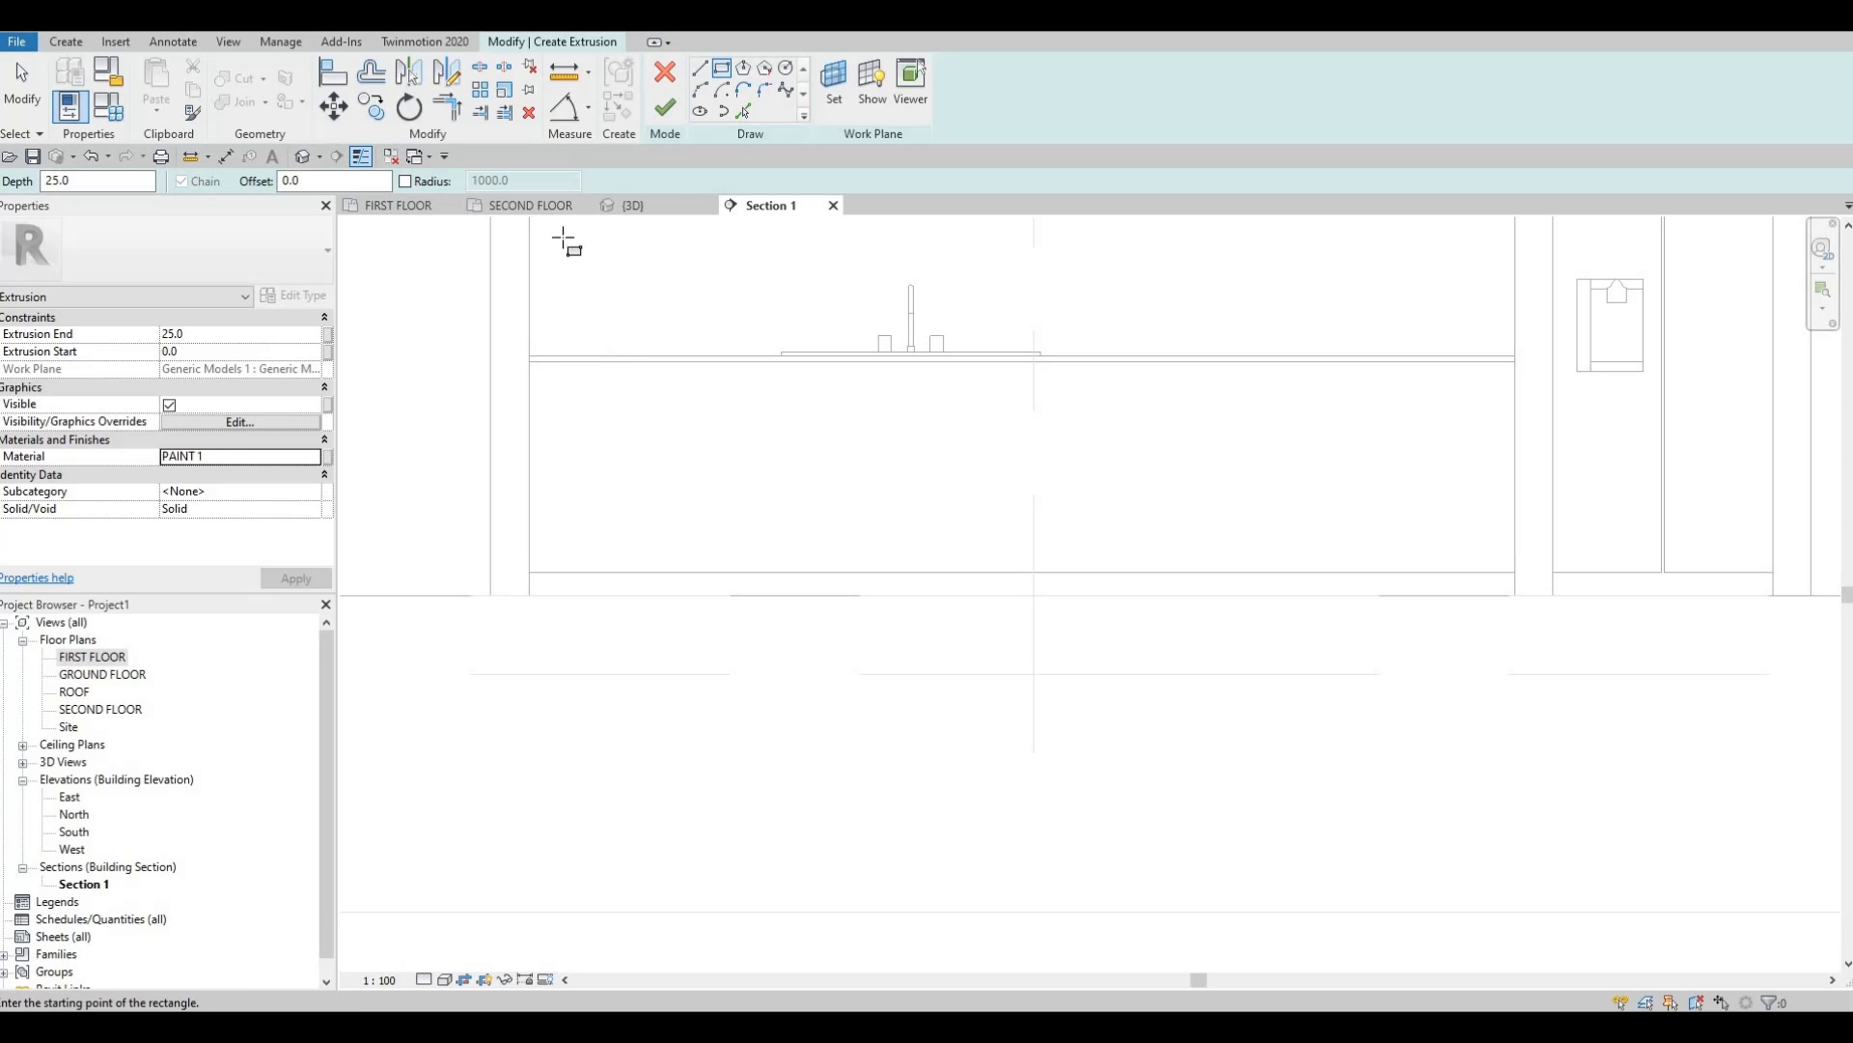
{"action": "scroll", "coordinate": [590, 382], "scroll_direction": "up", "scroll_amount": 1}
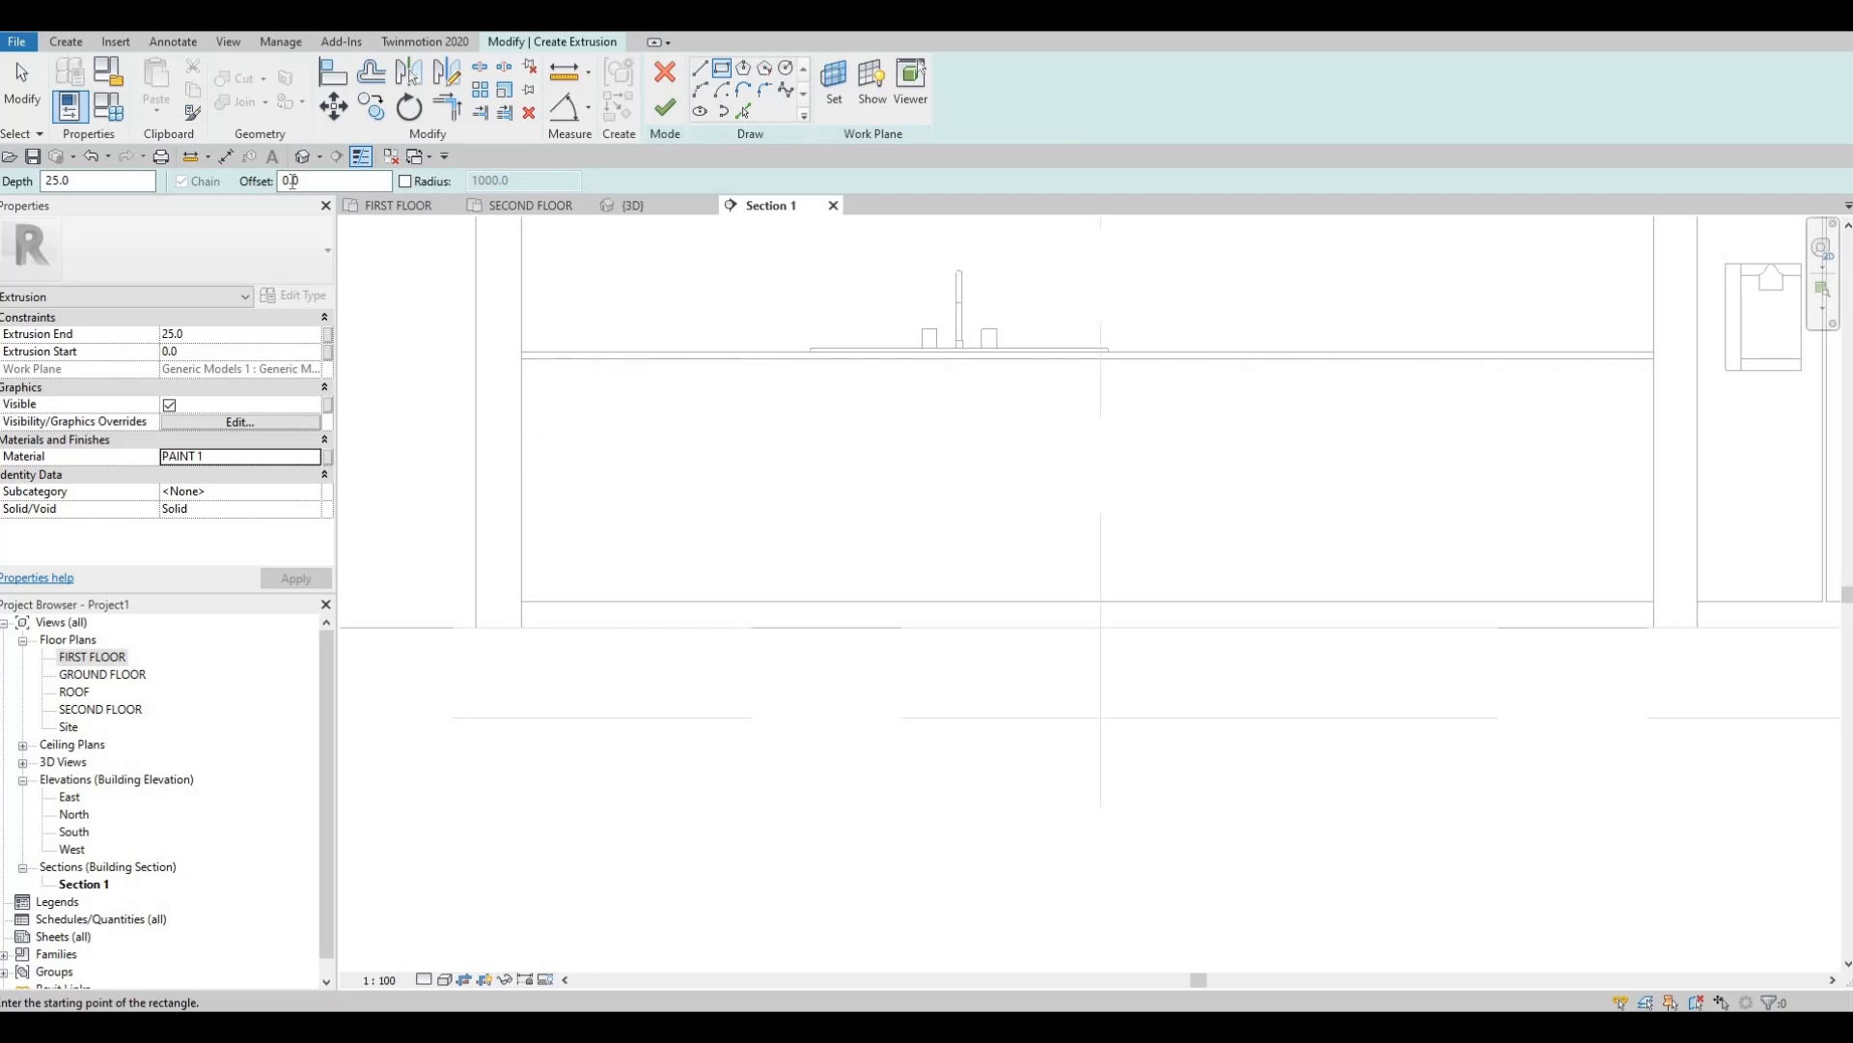
{"action": "left_click_drag", "start_coordinate": [317, 182], "coordinate": [215, 179]}
{"action": "type", "text": "10"}
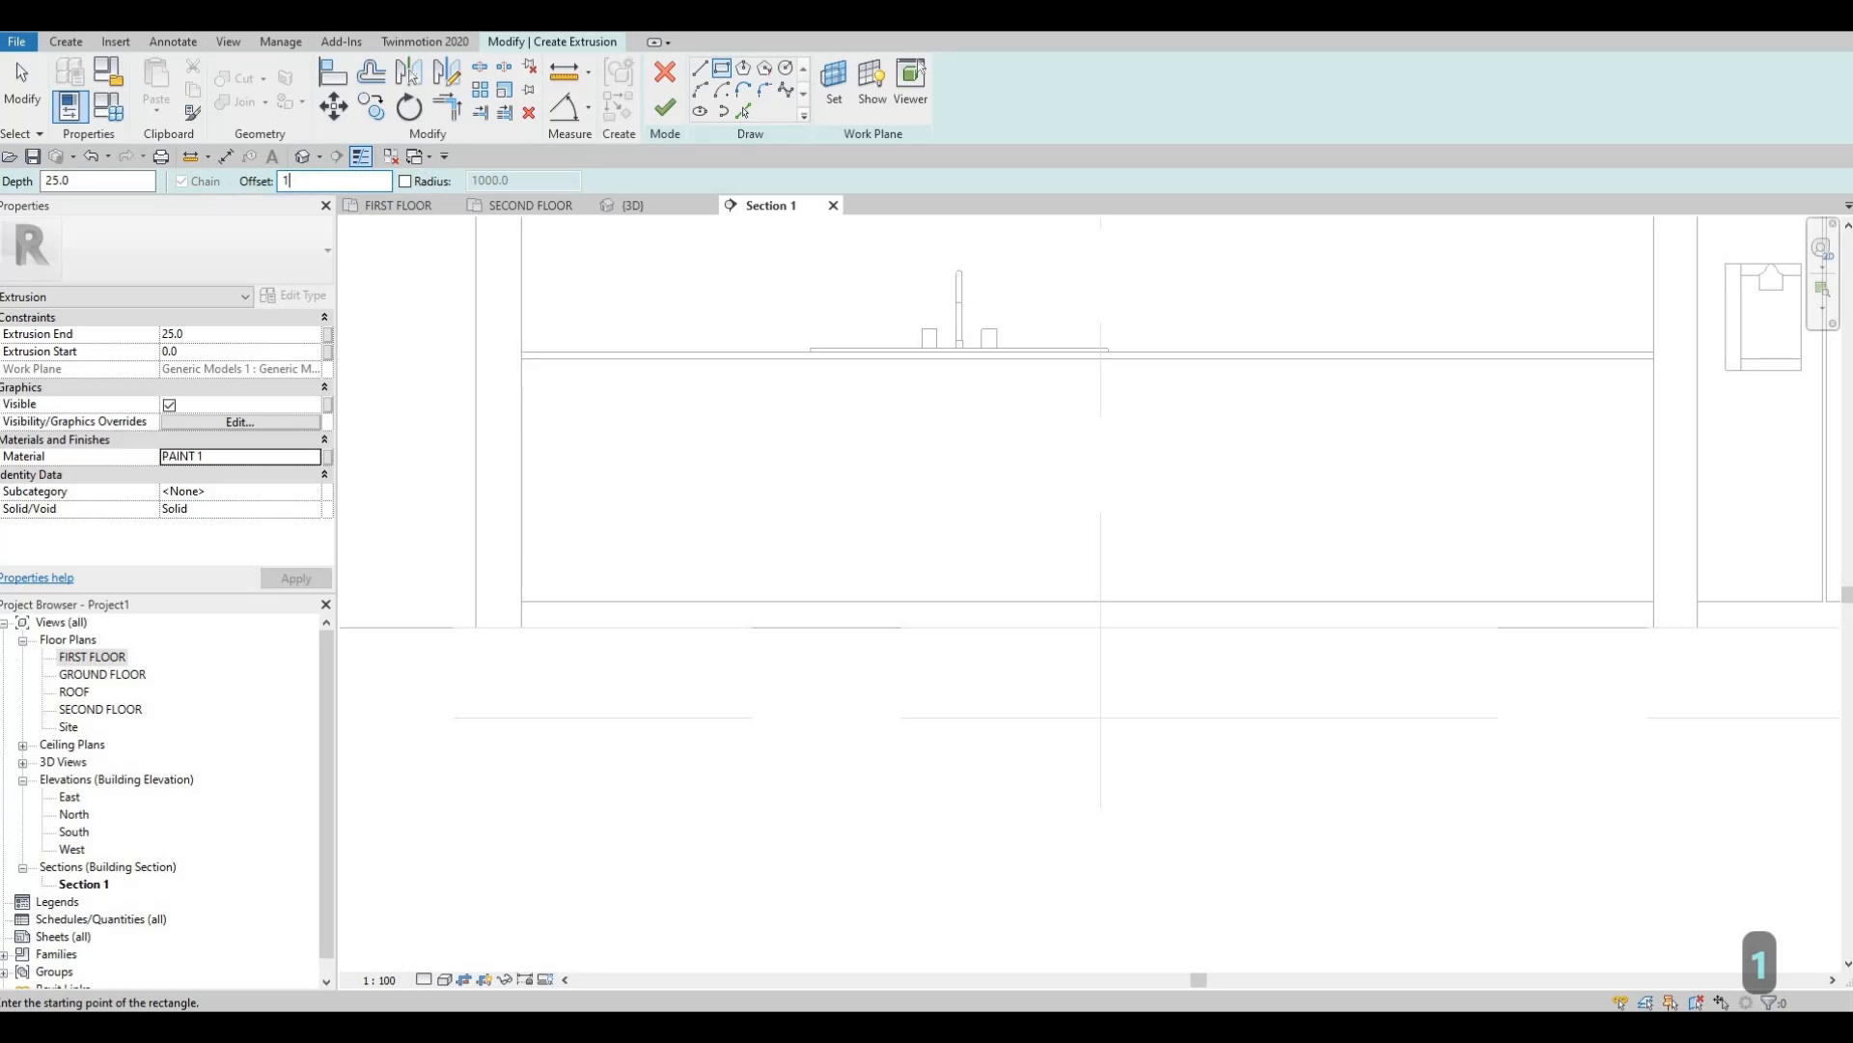
Sketch an inward-offset rectangle from the wall line to the wall endpoint across the counter front.
{"action": "left_click", "coordinate": [521, 356]}
{"action": "scroll", "coordinate": [522, 357], "scroll_direction": "up", "scroll_amount": 2}
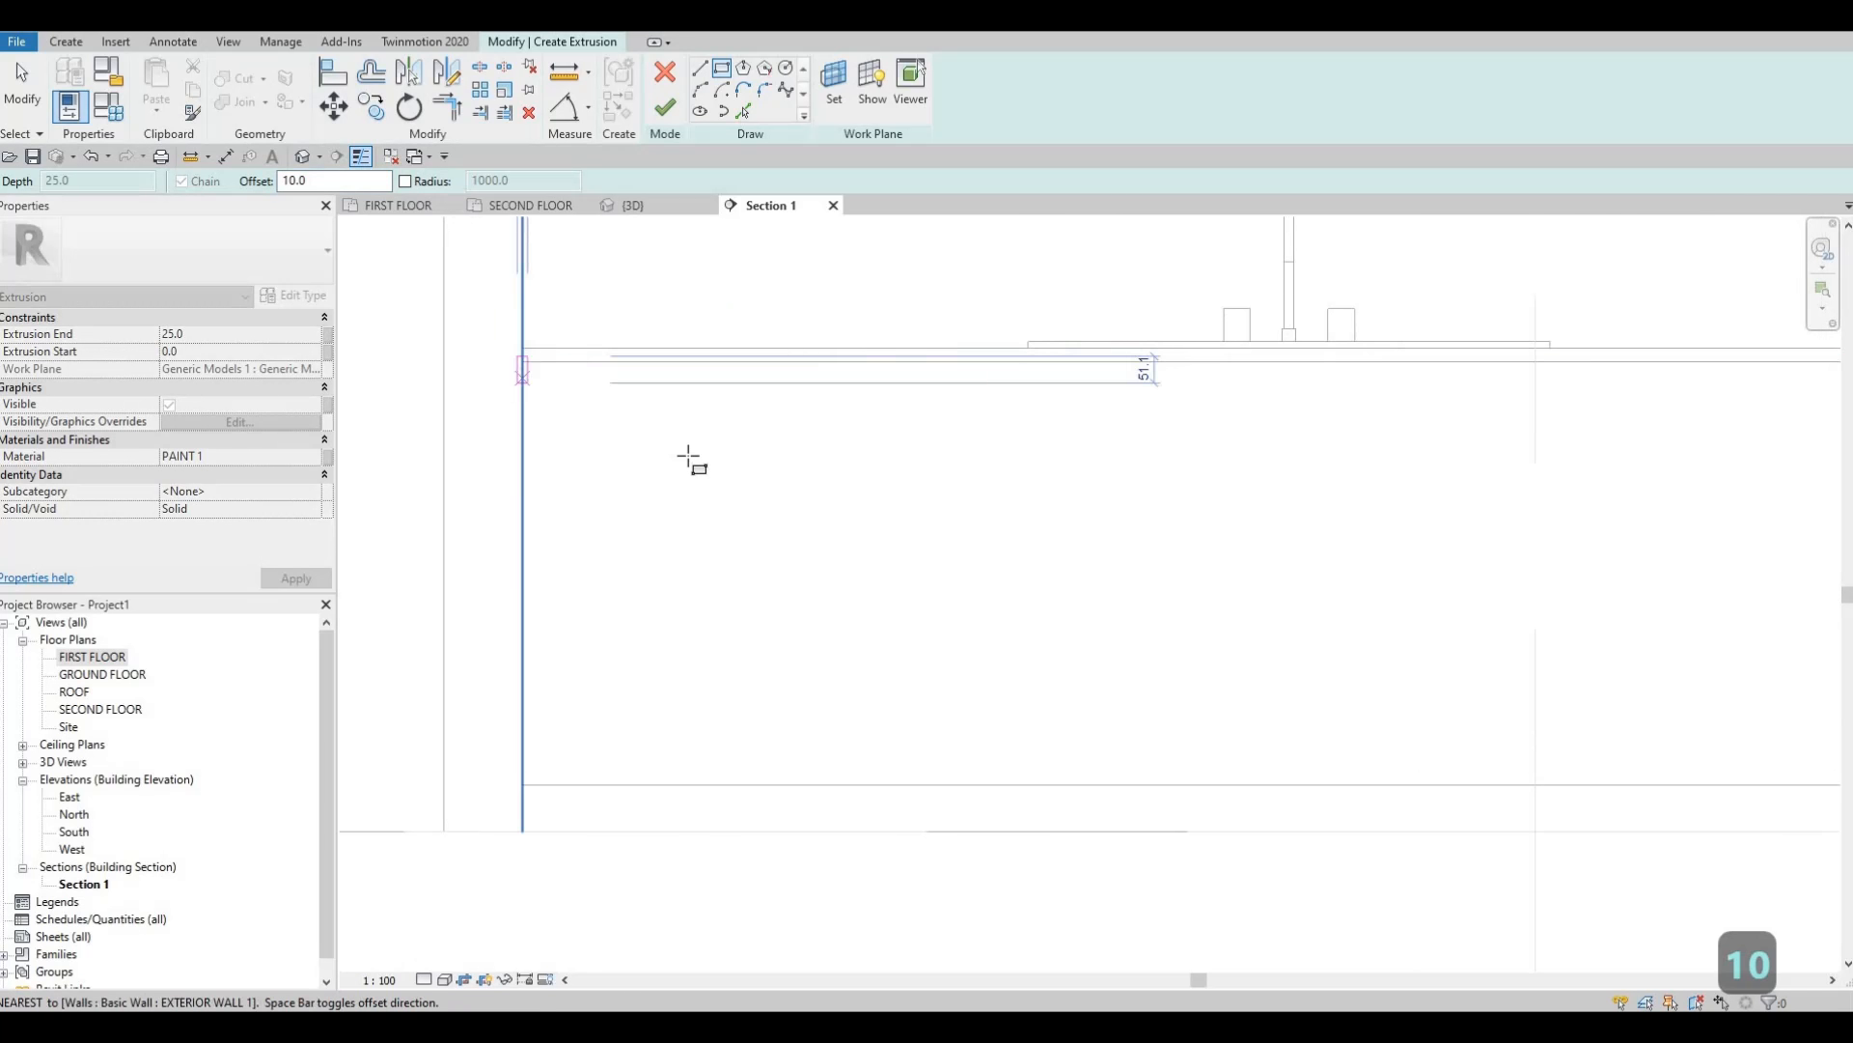
{"action": "scroll", "coordinate": [688, 458], "scroll_direction": "up", "scroll_amount": 2}
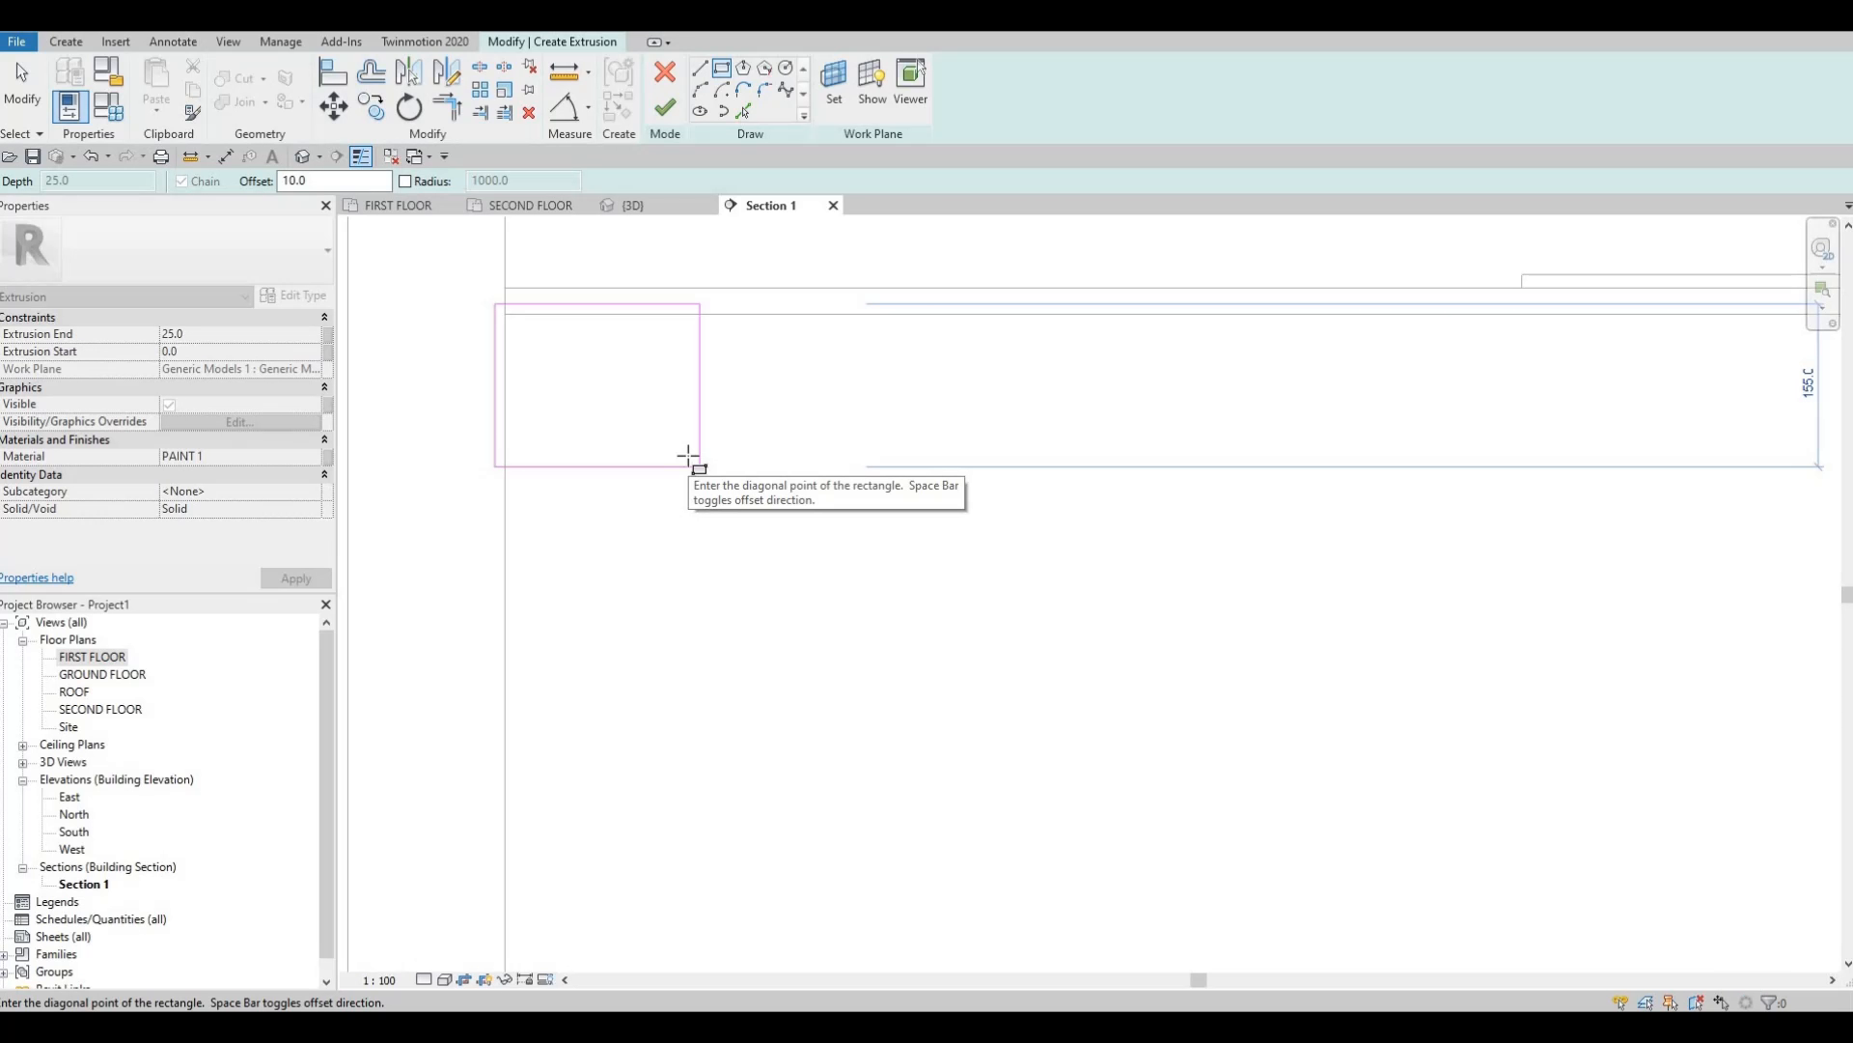
{"action": "key", "text": "space"}
{"action": "scroll", "coordinate": [695, 457], "scroll_direction": "down", "scroll_amount": 5}
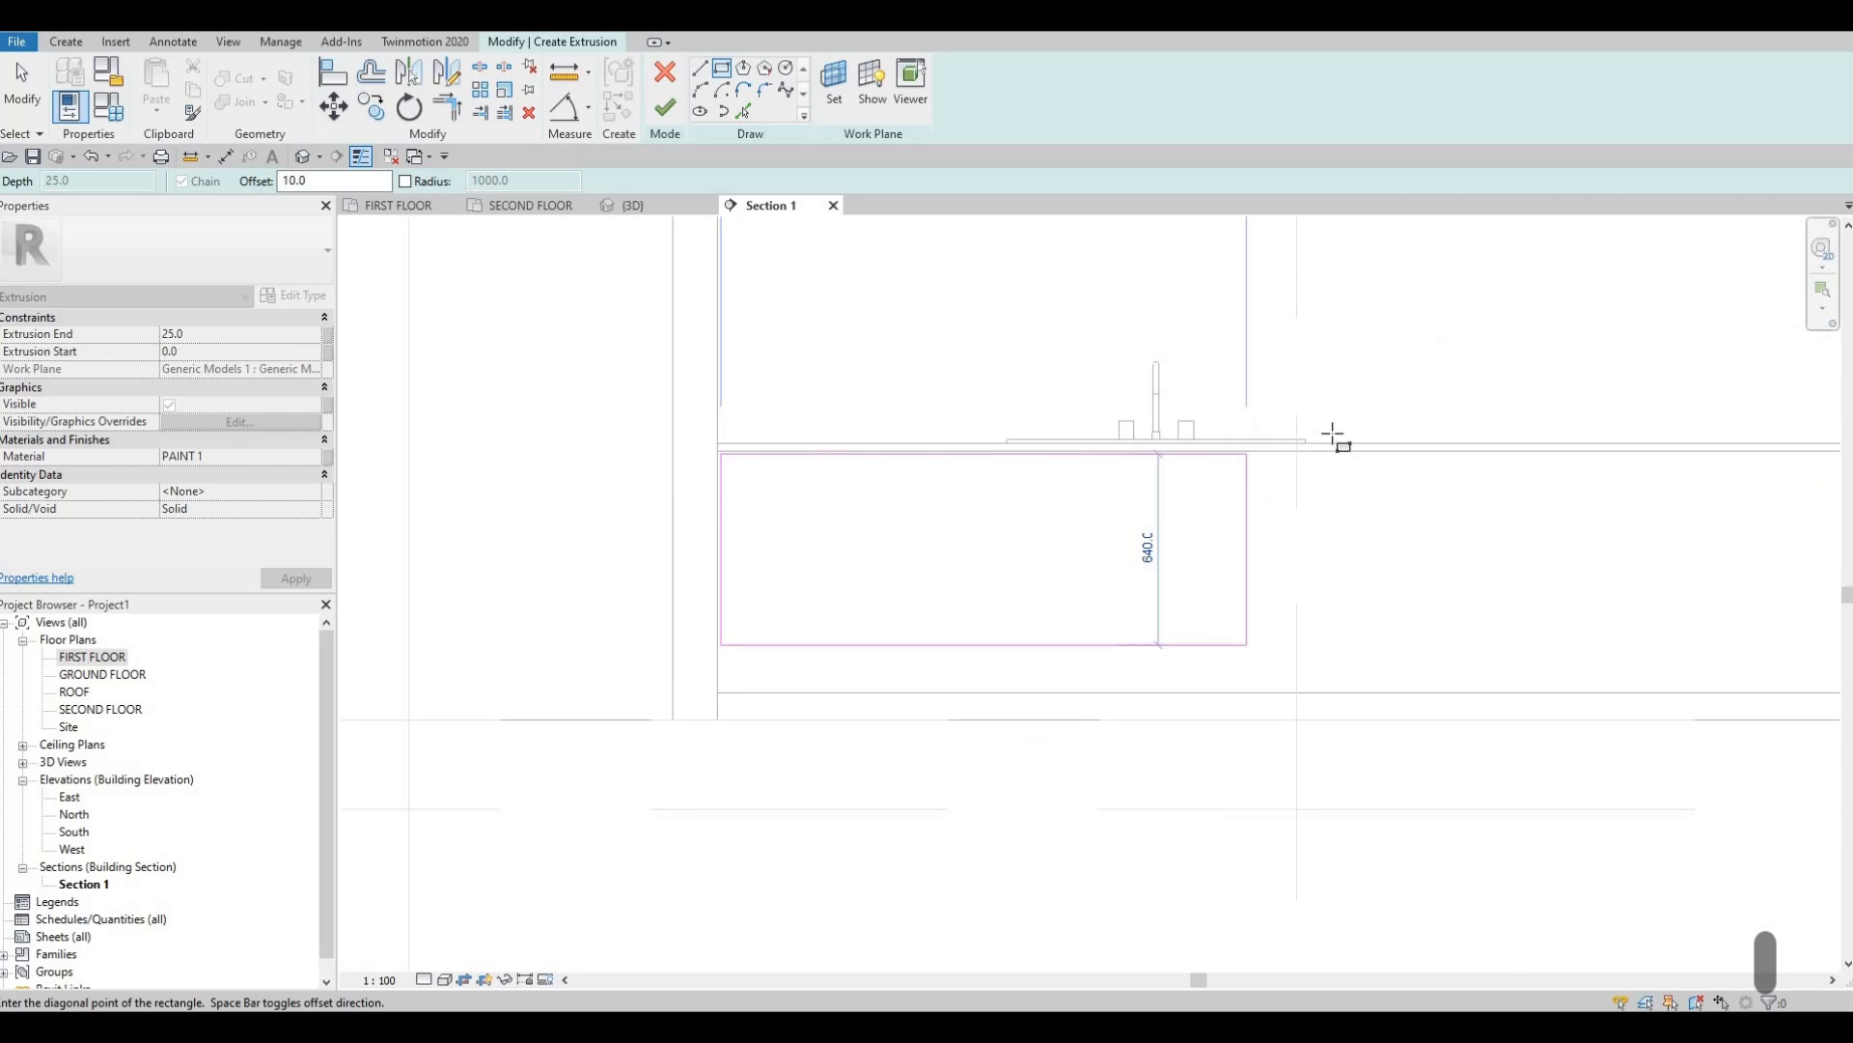
{"action": "scroll", "coordinate": [1195, 534], "scroll_direction": "up", "scroll_amount": 2}
{"action": "scroll", "coordinate": [1224, 632], "scroll_direction": "up", "scroll_amount": 2}
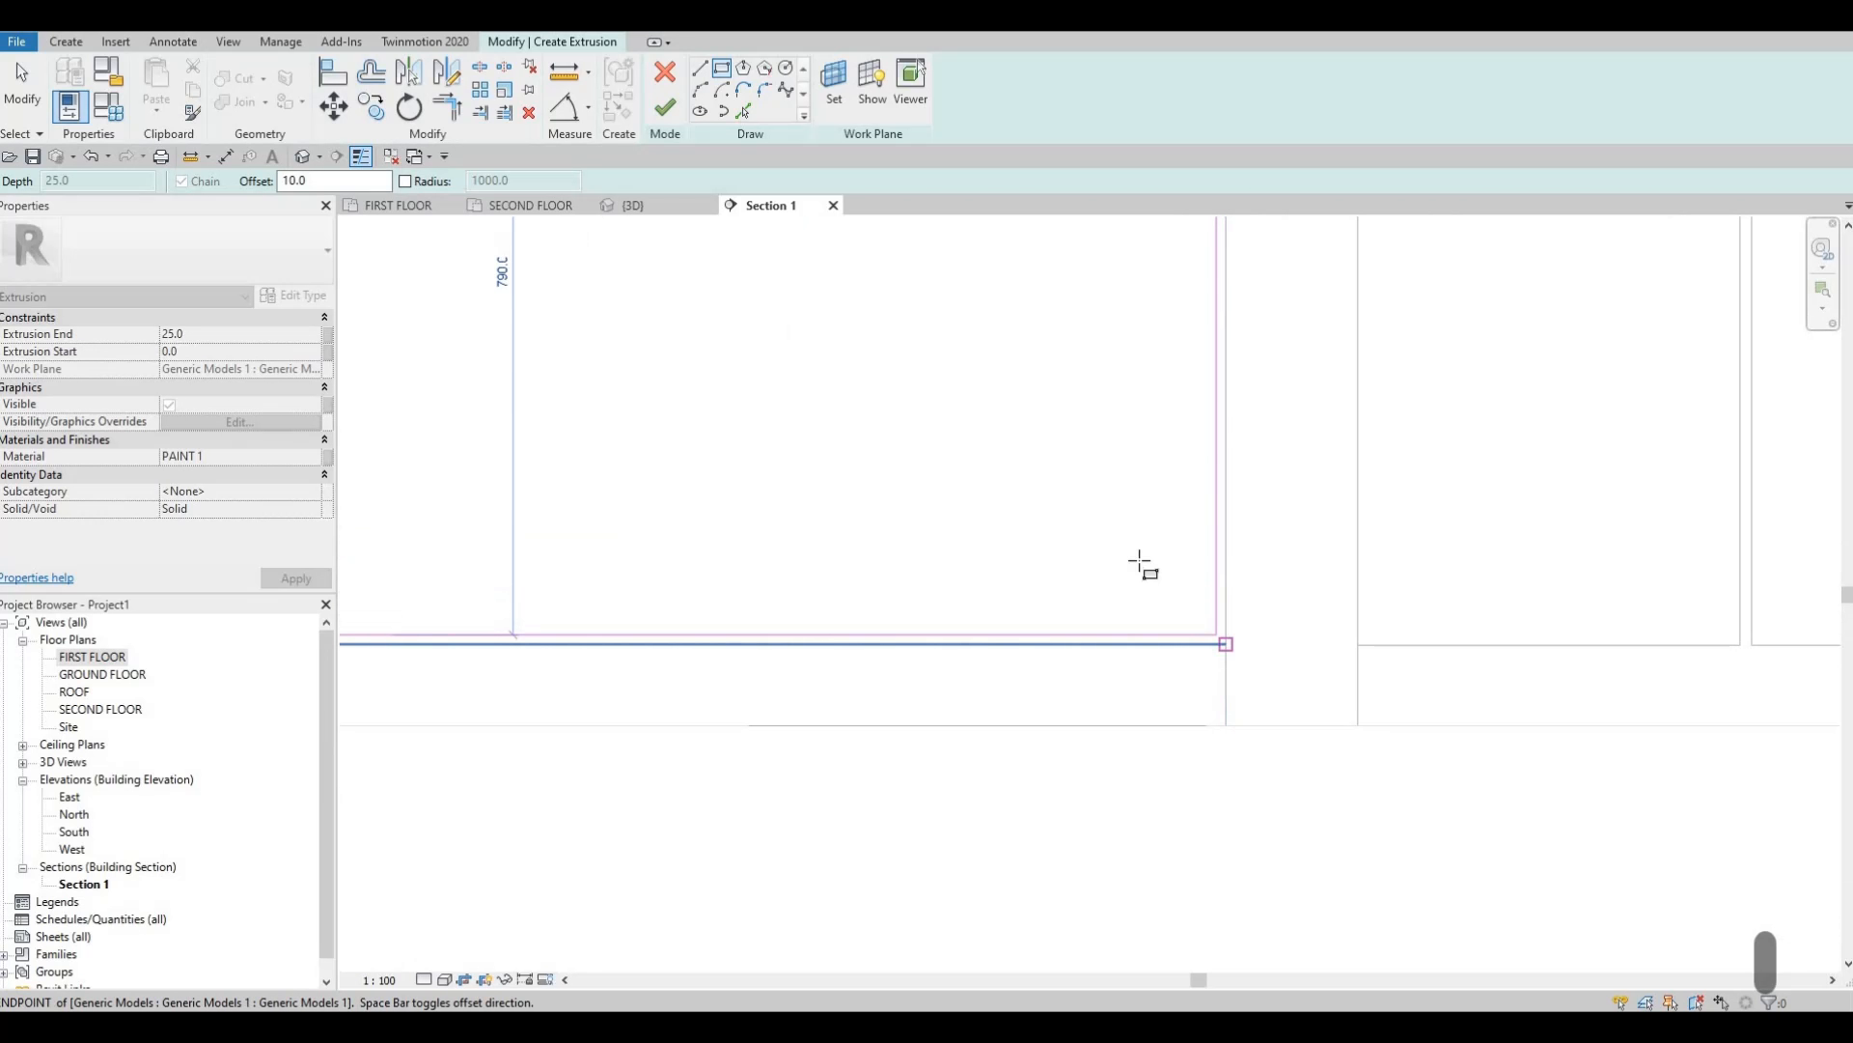
{"action": "left_click", "coordinate": [1142, 565]}
{"action": "scroll", "coordinate": [1220, 438], "scroll_direction": "down", "scroll_amount": 3}
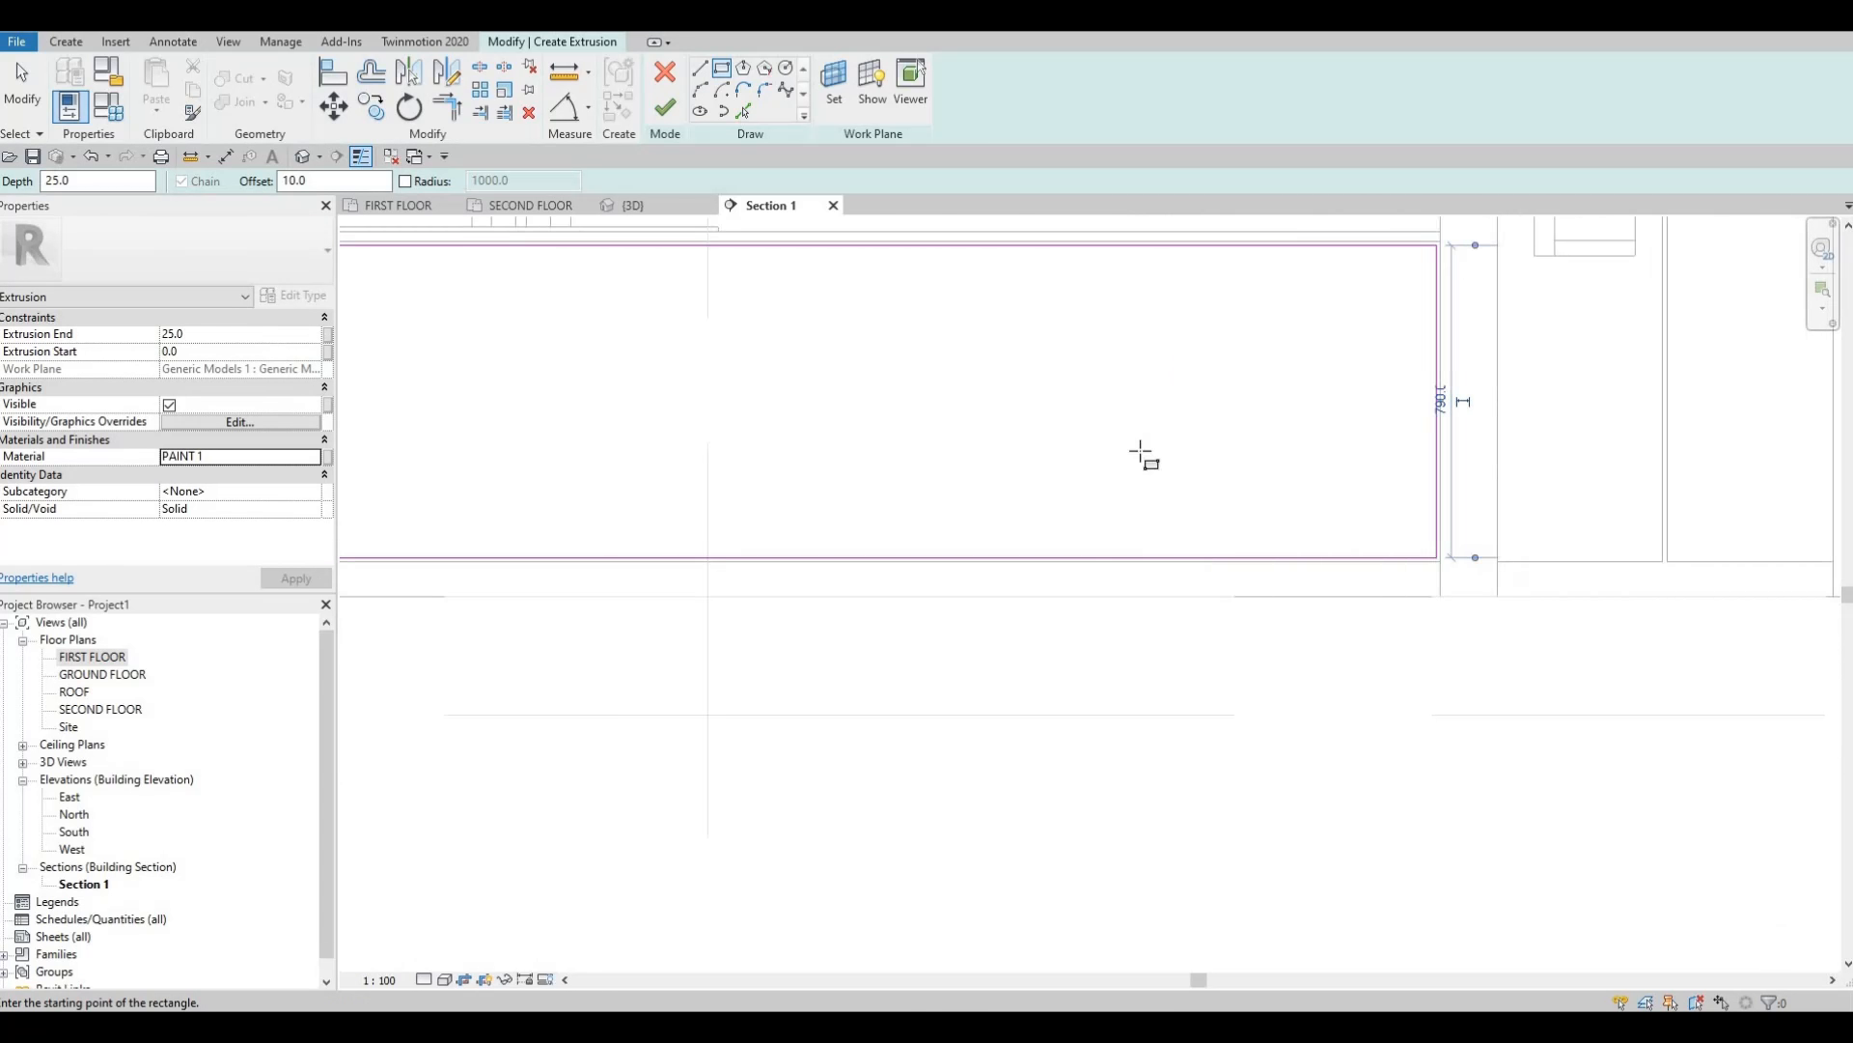
{"action": "scroll", "coordinate": [1144, 456], "scroll_direction": "down", "scroll_amount": 2}
{"action": "key", "text": "Escape"}
{"action": "key", "text": "Escape"}
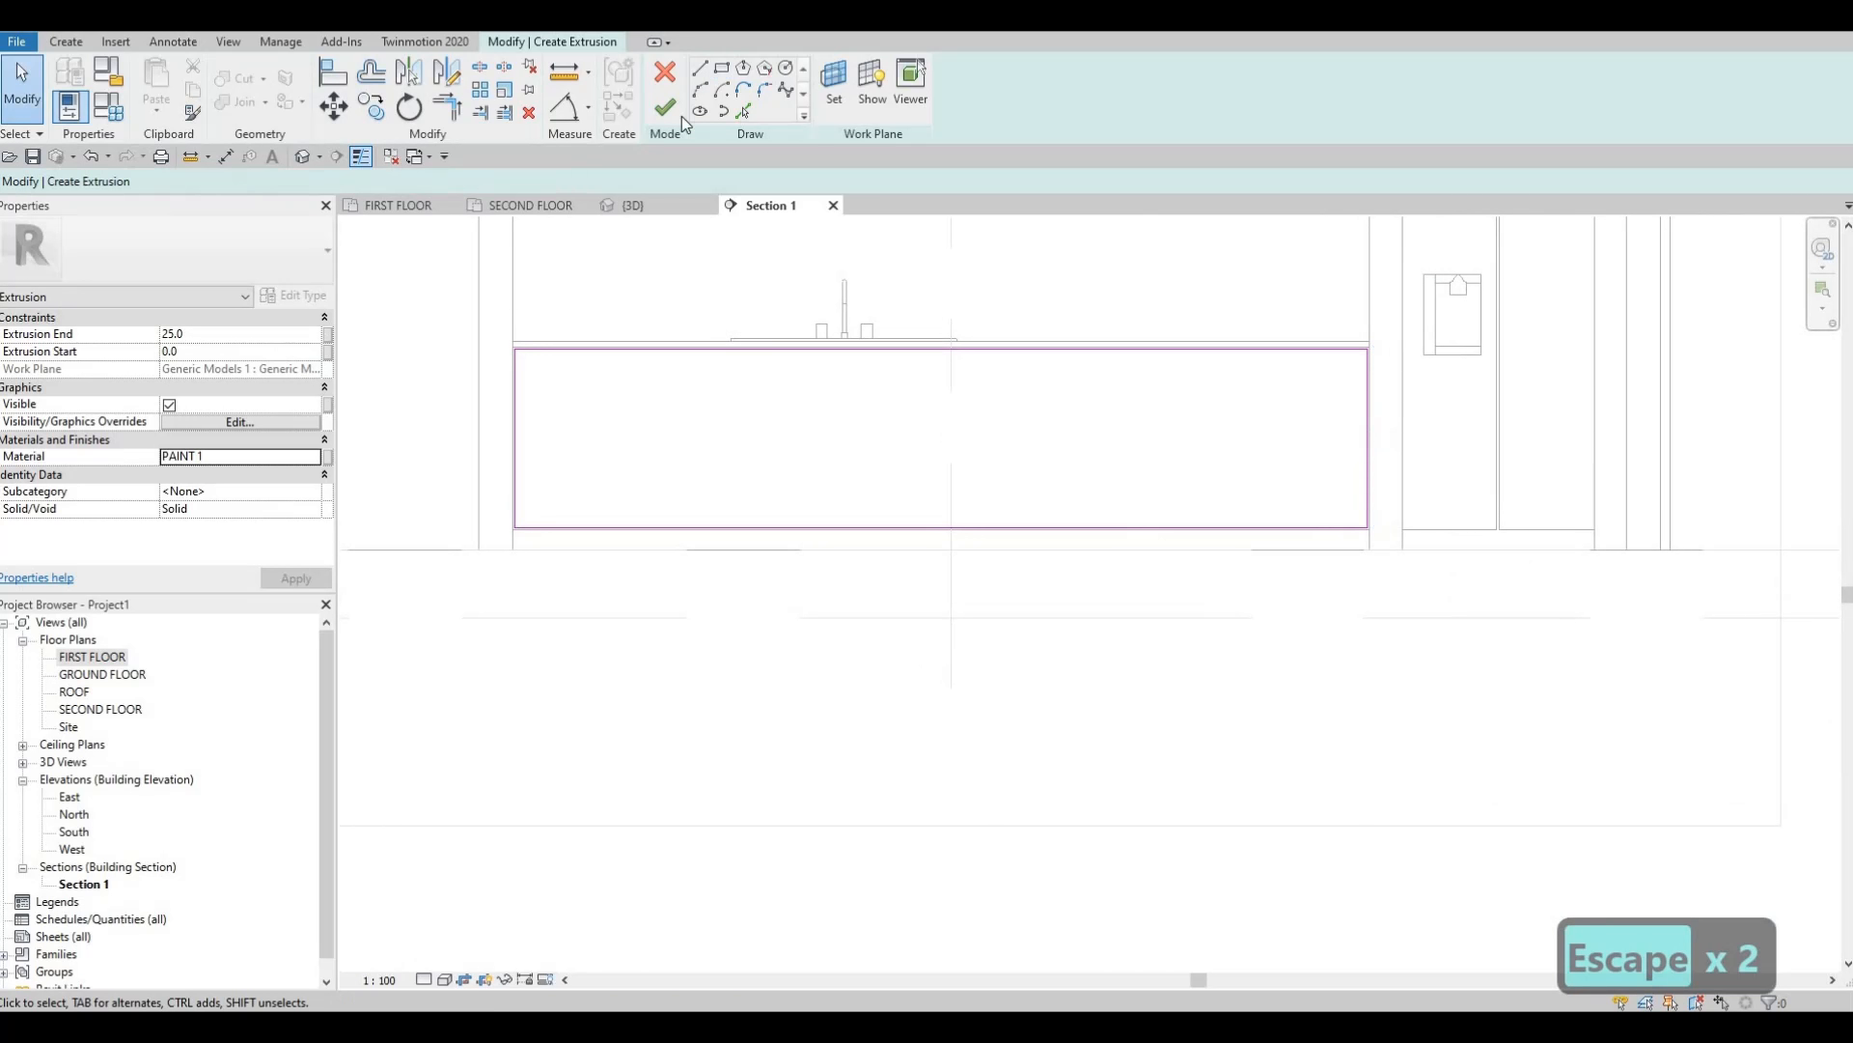
{"action": "left_click", "coordinate": [702, 70]}
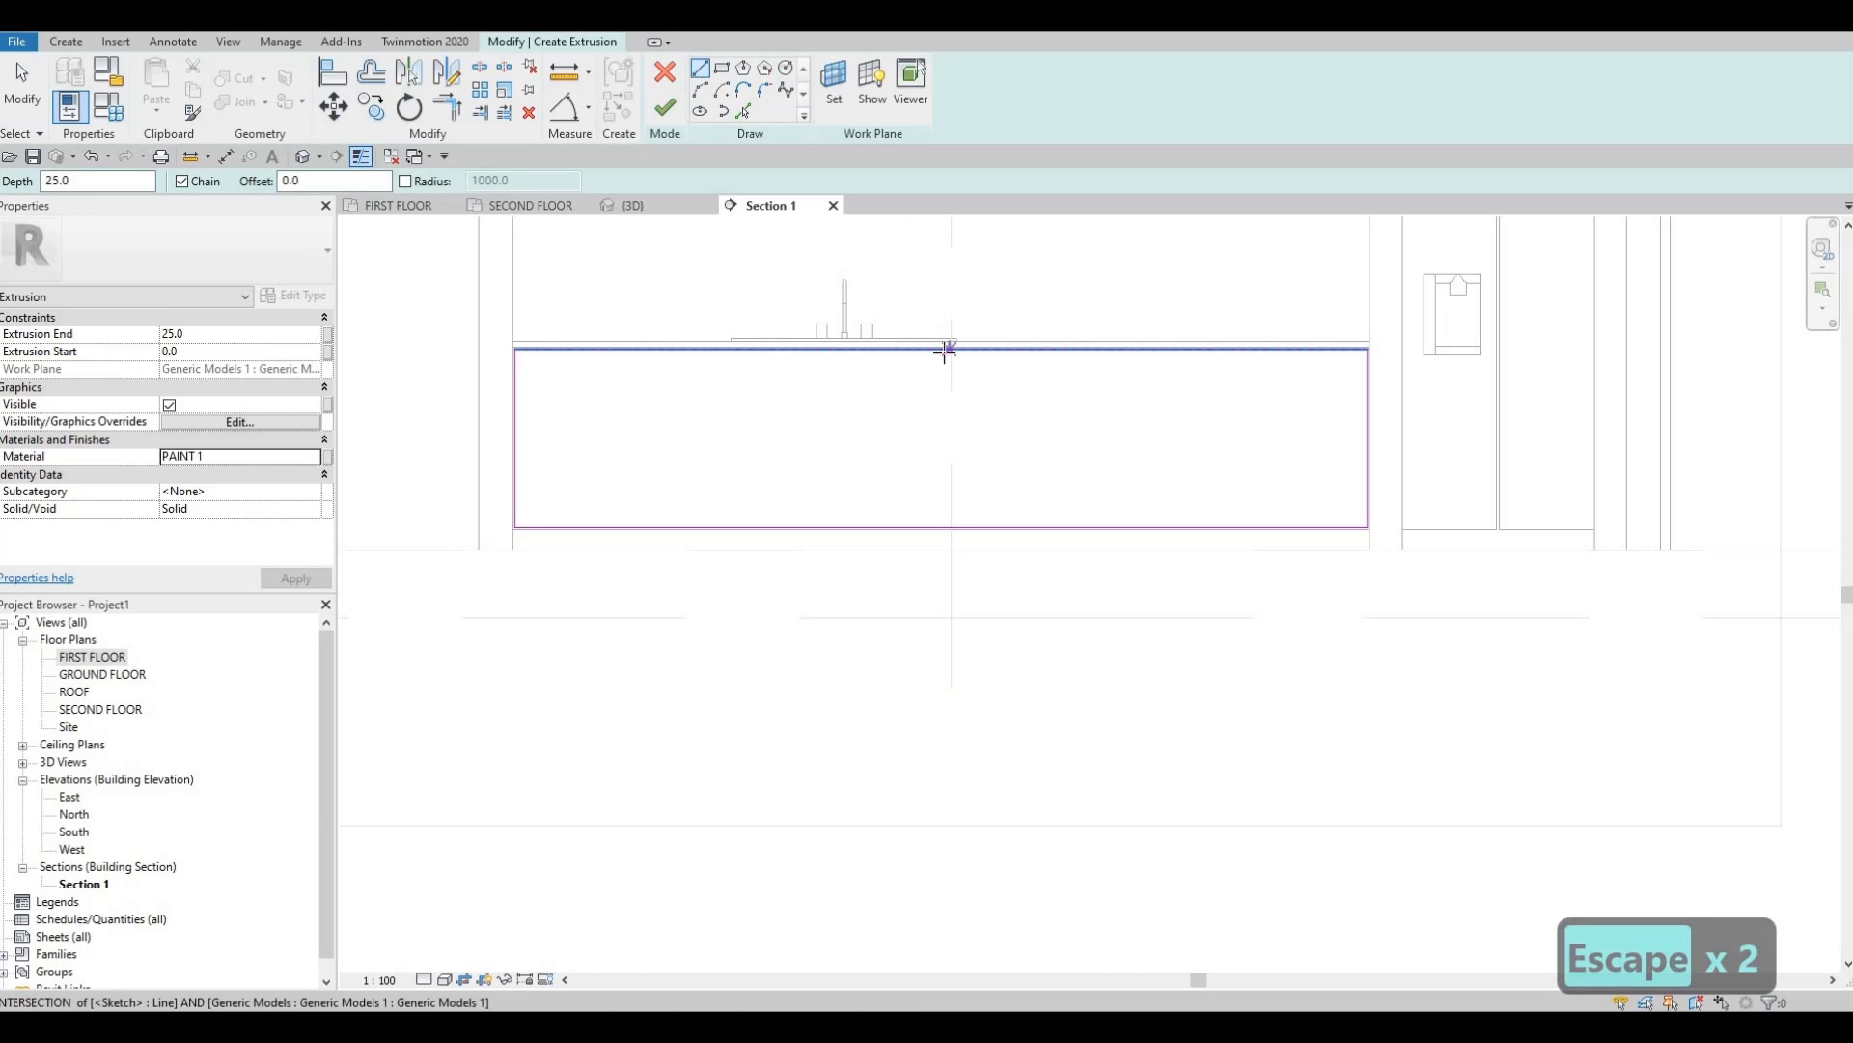
Draw a 790 vertical divider line from the rectangle's top edge to its bottom edge.
{"action": "left_click", "coordinate": [943, 440]}
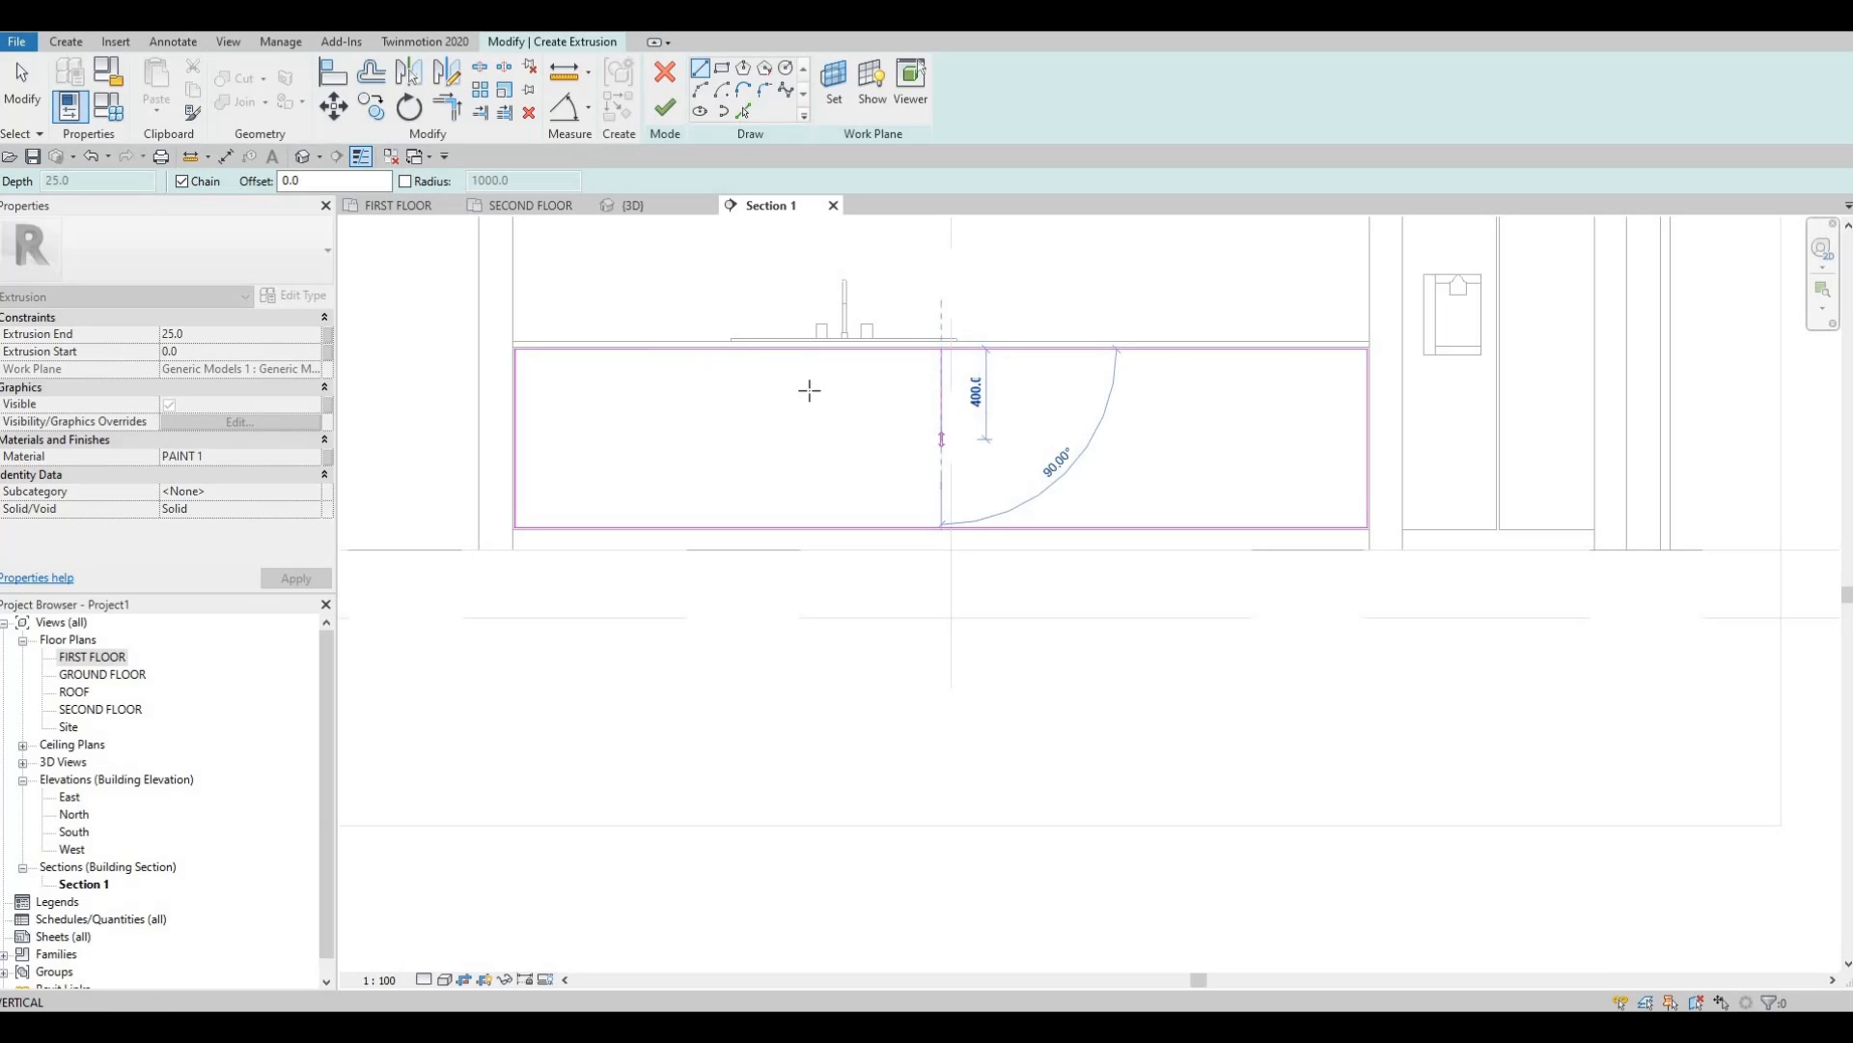
{"action": "key", "text": "Escape"}
{"action": "scroll", "coordinate": [843, 352], "scroll_direction": "up", "scroll_amount": 3}
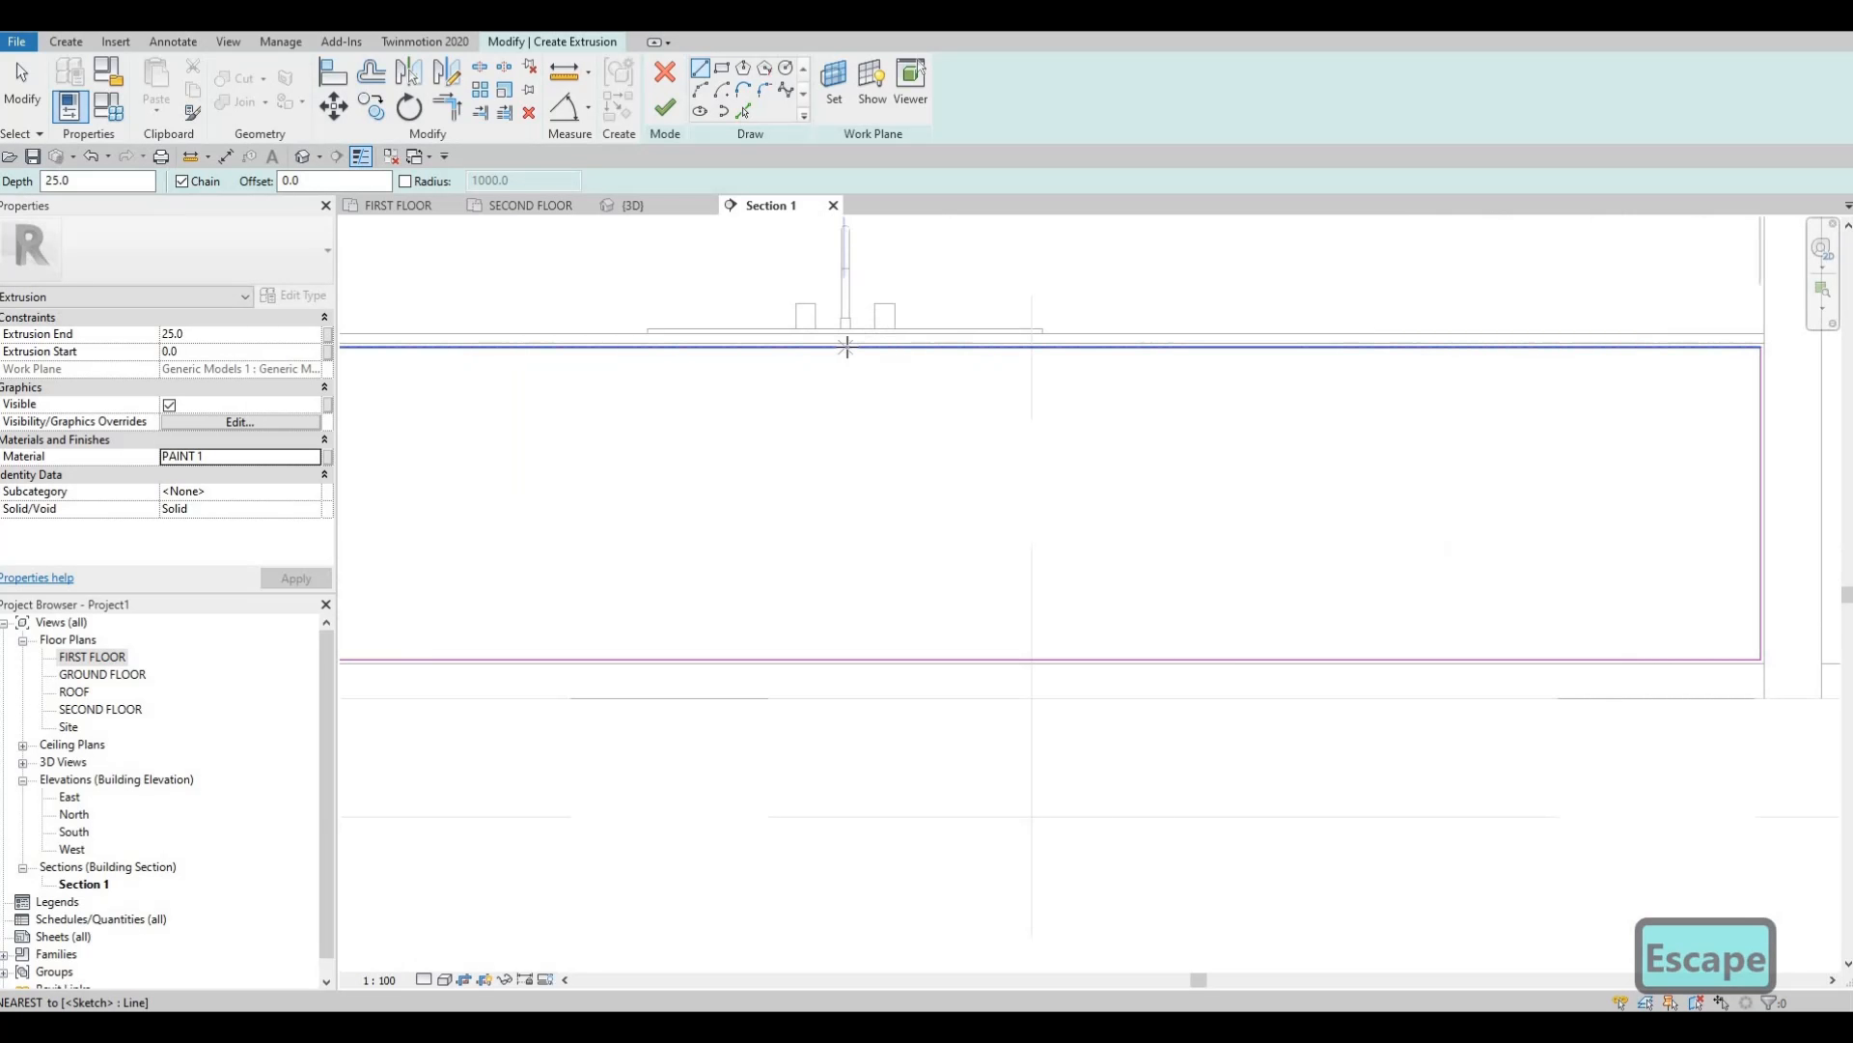
{"action": "left_click", "coordinate": [846, 341]}
{"action": "mouse_move", "coordinate": [855, 772]}
{"action": "middle_mouse_down"}
{"action": "mouse_move", "coordinate": [873, 620]}
{"action": "mouse_move", "coordinate": [910, 600]}
{"action": "mouse_move", "coordinate": [939, 704]}
{"action": "middle_mouse_up"}
{"action": "scroll", "coordinate": [912, 676], "scroll_direction": "down", "scroll_amount": 1}
{"action": "key", "text": "Escape"}
{"action": "scroll", "coordinate": [902, 391], "scroll_direction": "down", "scroll_amount": 3}
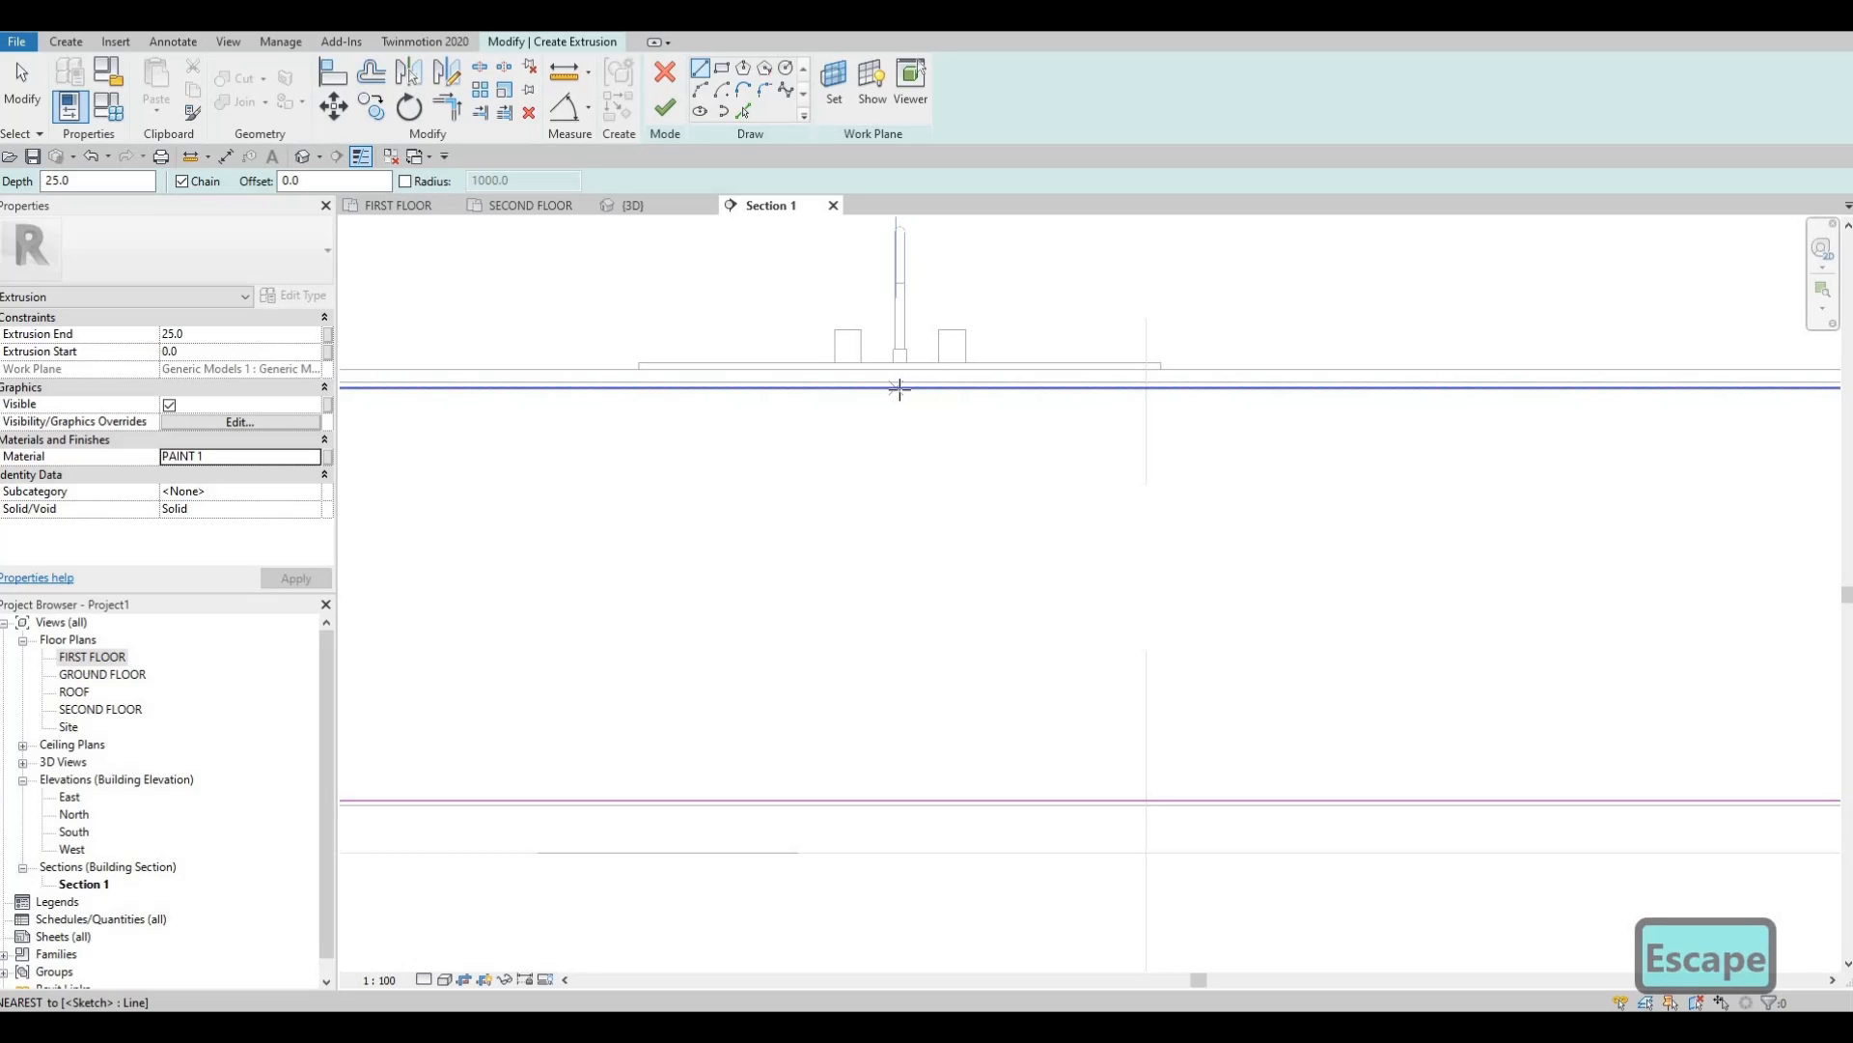
{"action": "scroll", "coordinate": [899, 388], "scroll_direction": "up", "scroll_amount": 2}
{"action": "left_click", "coordinate": [898, 387]}
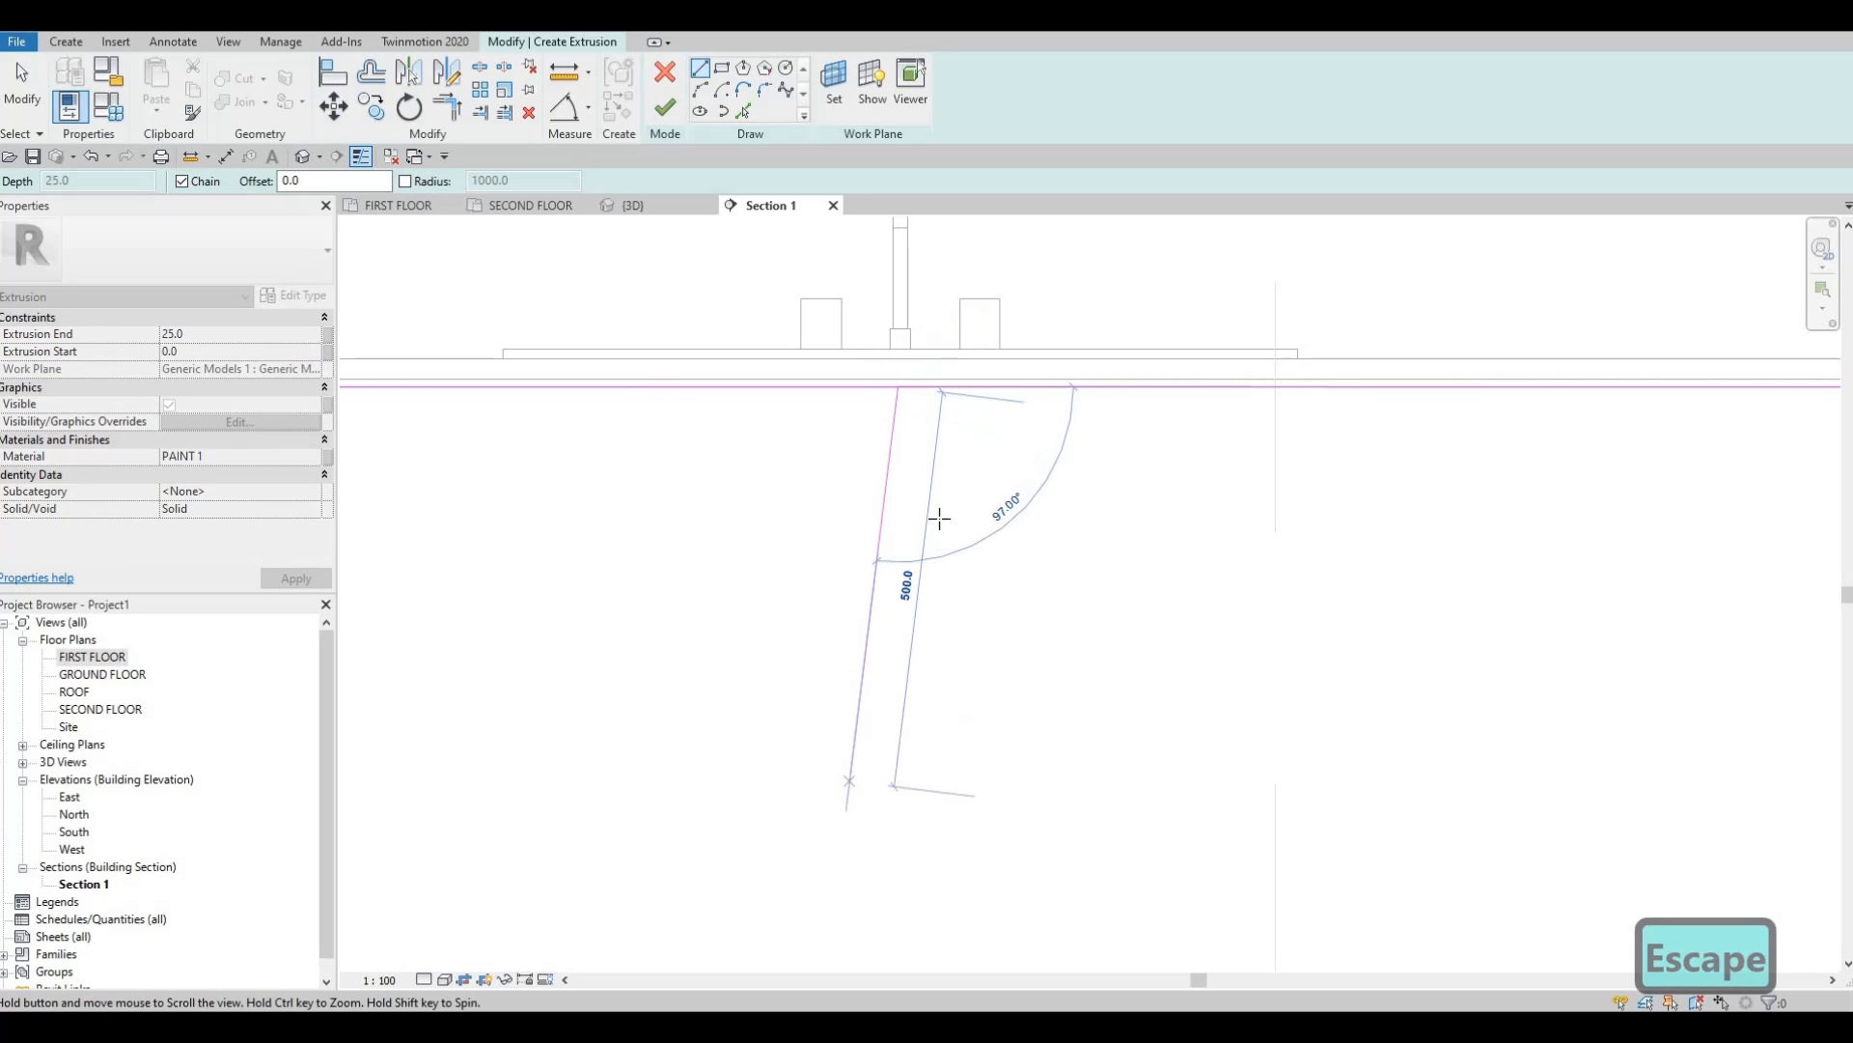
{"action": "scroll", "coordinate": [853, 778], "scroll_direction": "down", "scroll_amount": 1}
{"action": "mouse_move", "coordinate": [859, 741]}
{"action": "middle_mouse_down"}
{"action": "mouse_move", "coordinate": [909, 314]}
{"action": "mouse_move", "coordinate": [912, 544]}
{"action": "middle_mouse_up"}
{"action": "left_click", "coordinate": [933, 576]}
{"action": "key", "text": "Escape"}
{"action": "scroll", "coordinate": [911, 544], "scroll_direction": "down", "scroll_amount": 1}
{"action": "middle_click_drag", "start_coordinate": [1017, 417], "coordinate": [1029, 435]}
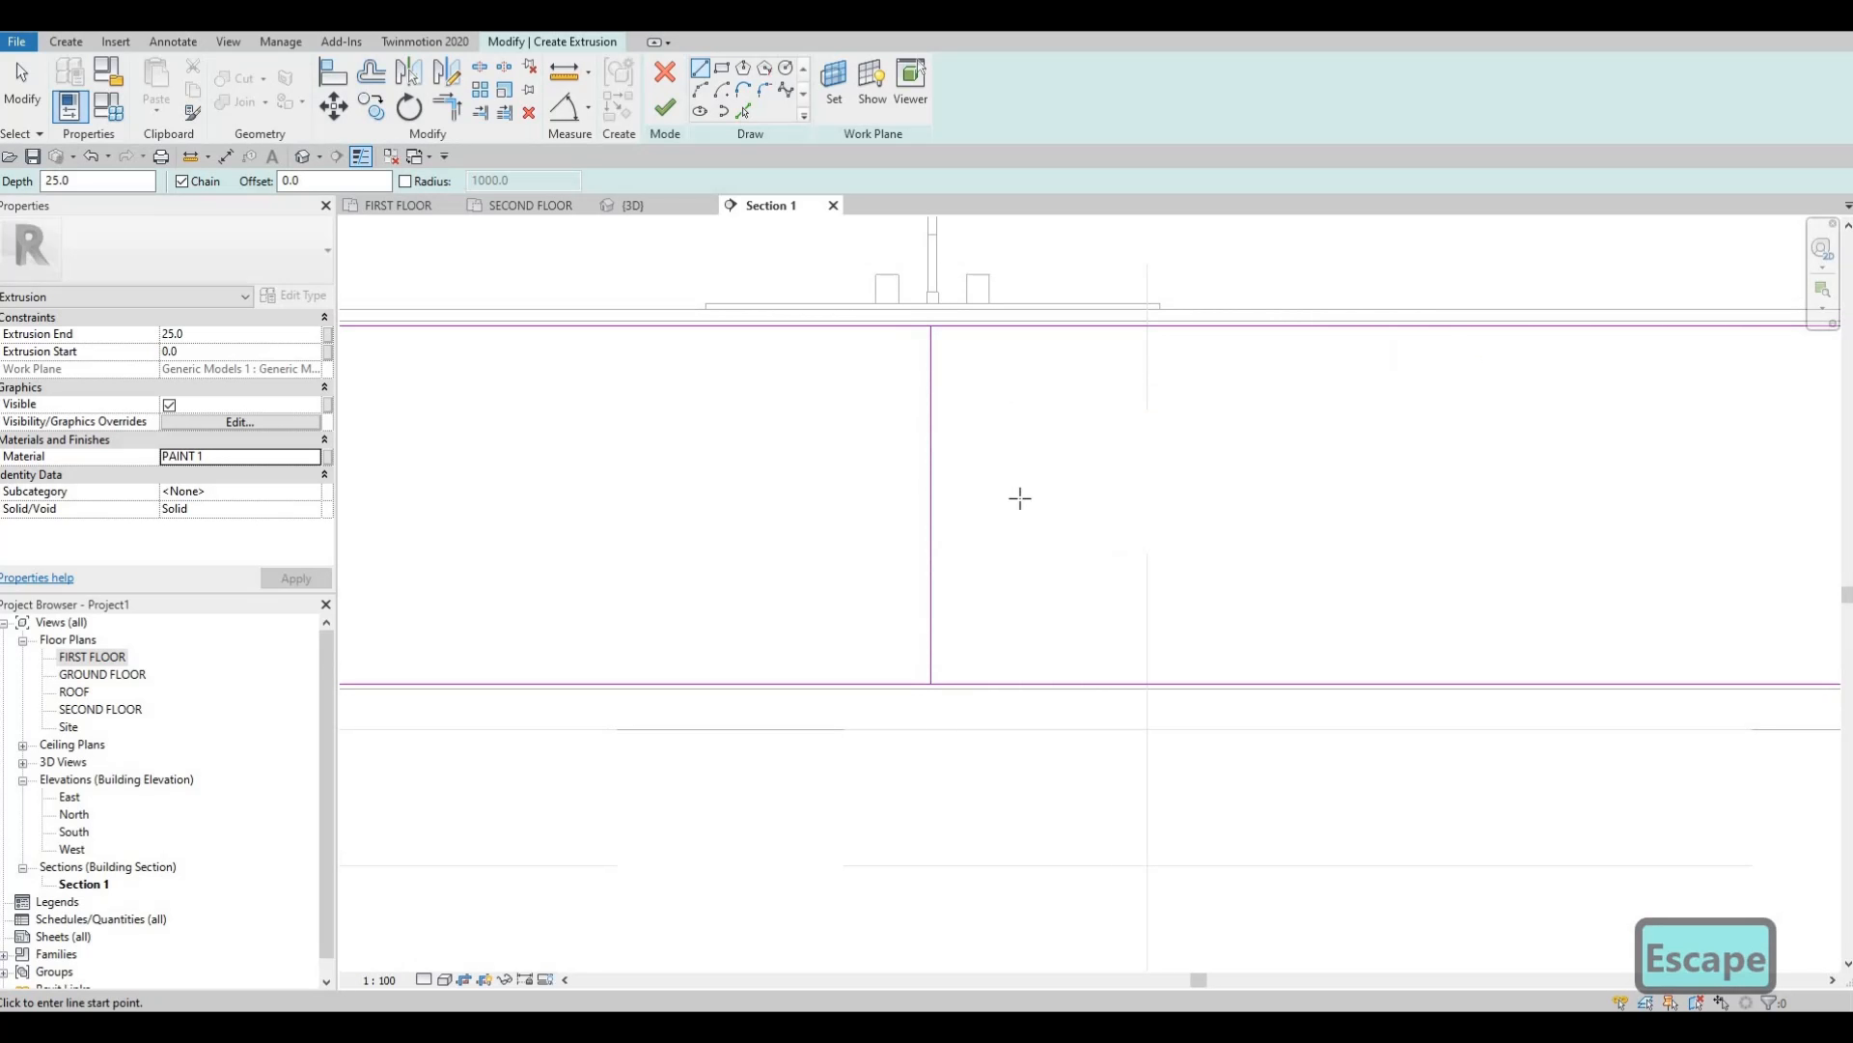
{"action": "scroll", "coordinate": [1021, 498], "scroll_direction": "down", "scroll_amount": 2}
Add a second divider line offset 5 with Pick Lines and delete the extra line.
{"action": "left_click", "coordinate": [744, 107]}
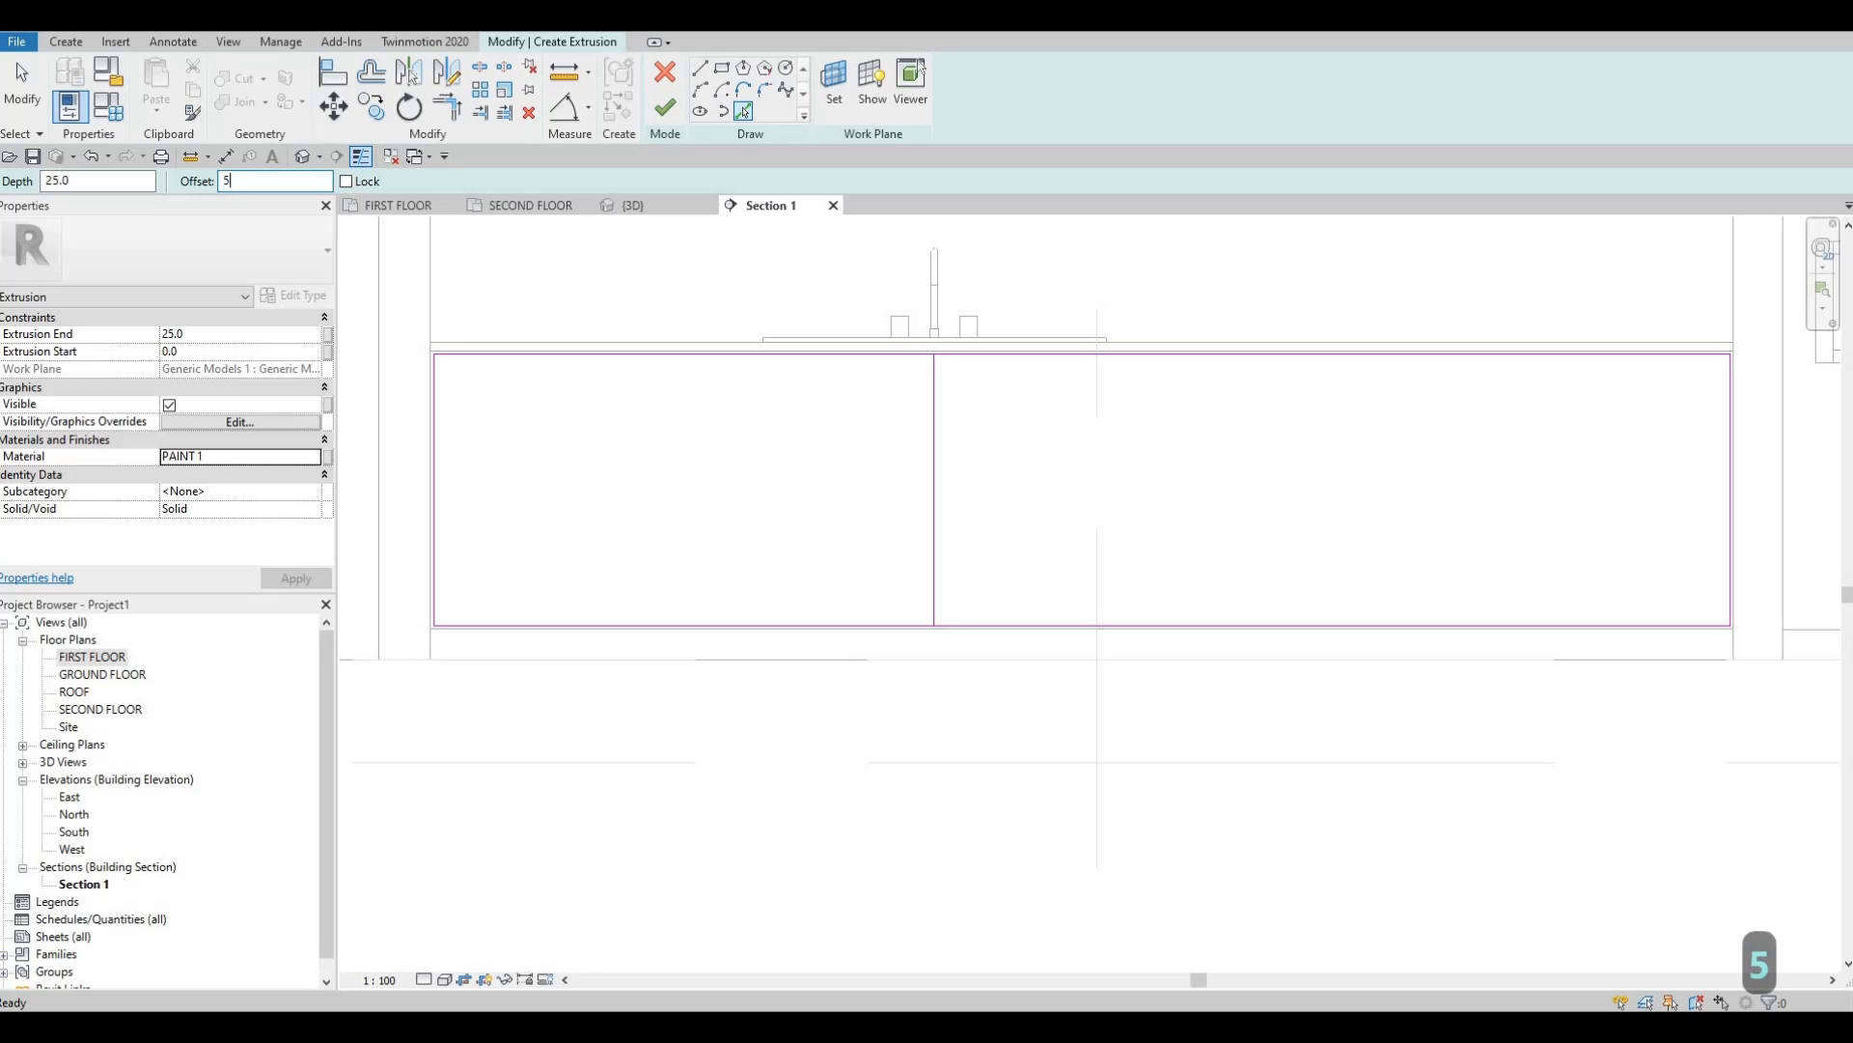
{"action": "scroll", "coordinate": [956, 417], "scroll_direction": "up", "scroll_amount": 2}
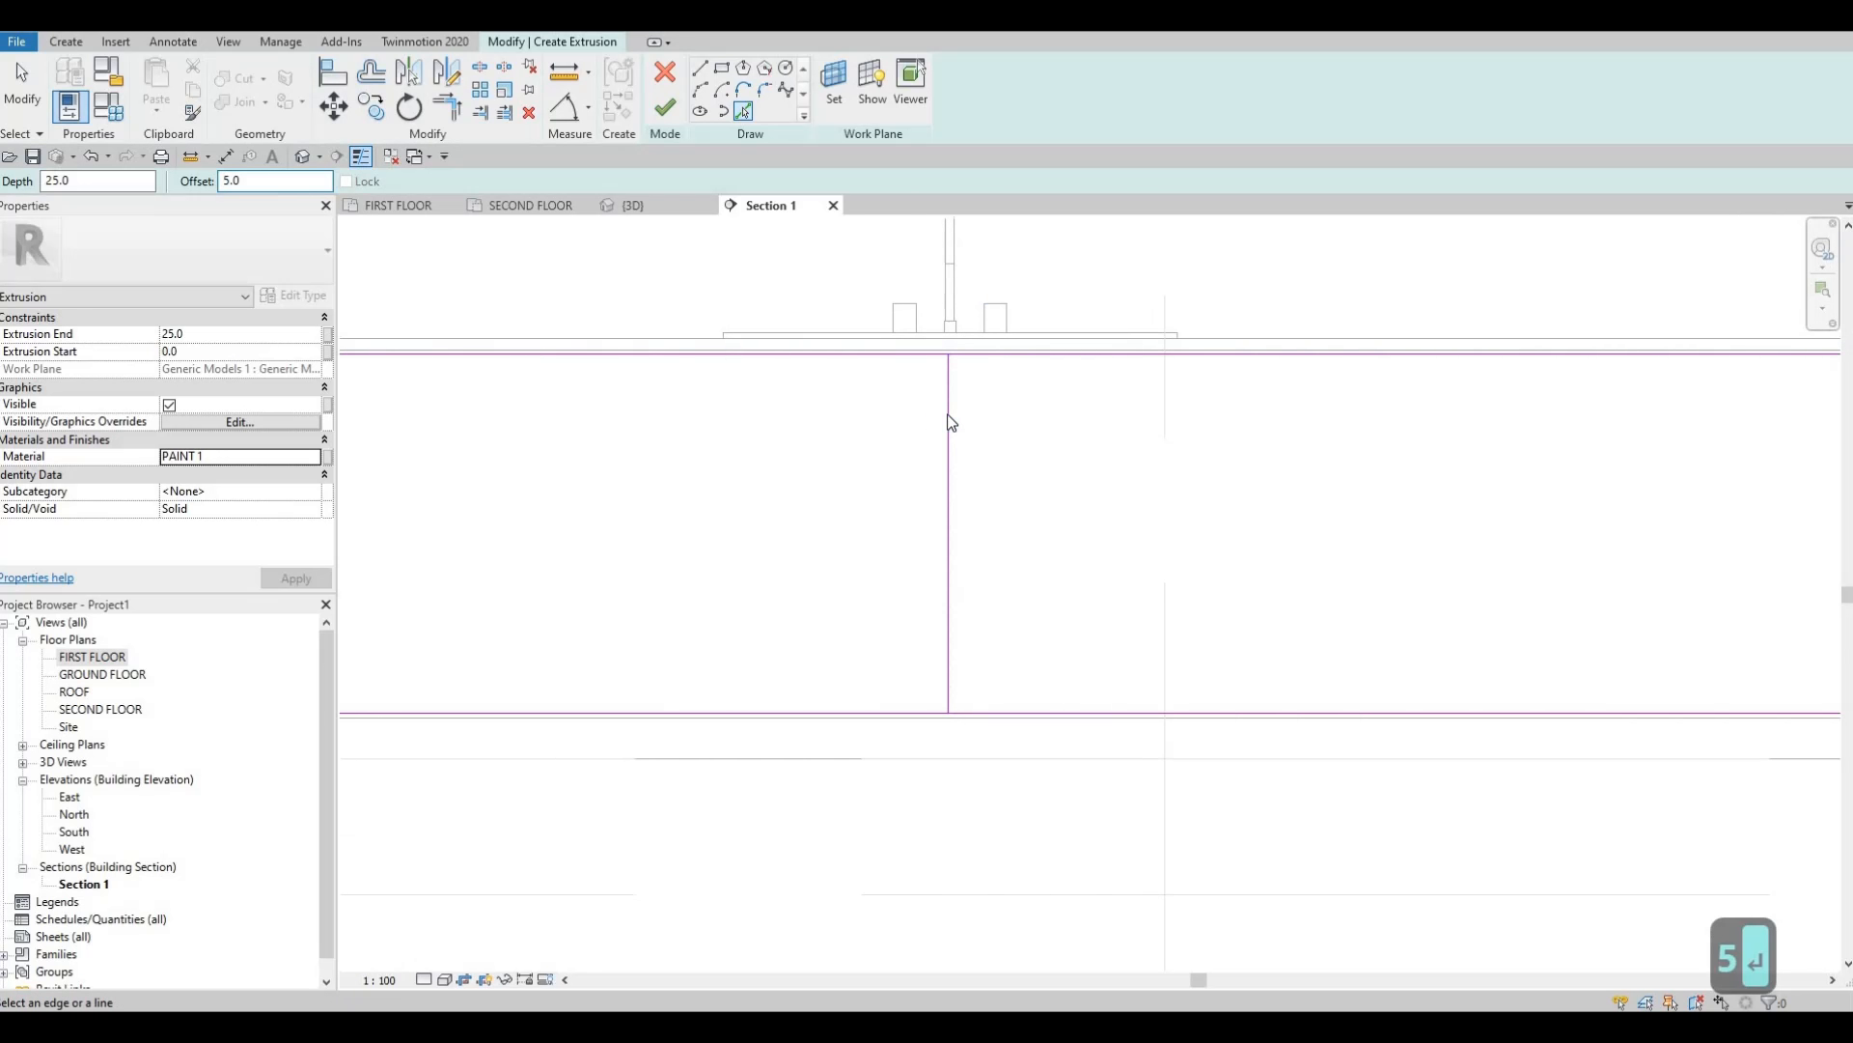
{"action": "left_click", "coordinate": [943, 387]}
{"action": "scroll", "coordinate": [943, 387], "scroll_direction": "up", "scroll_amount": 2}
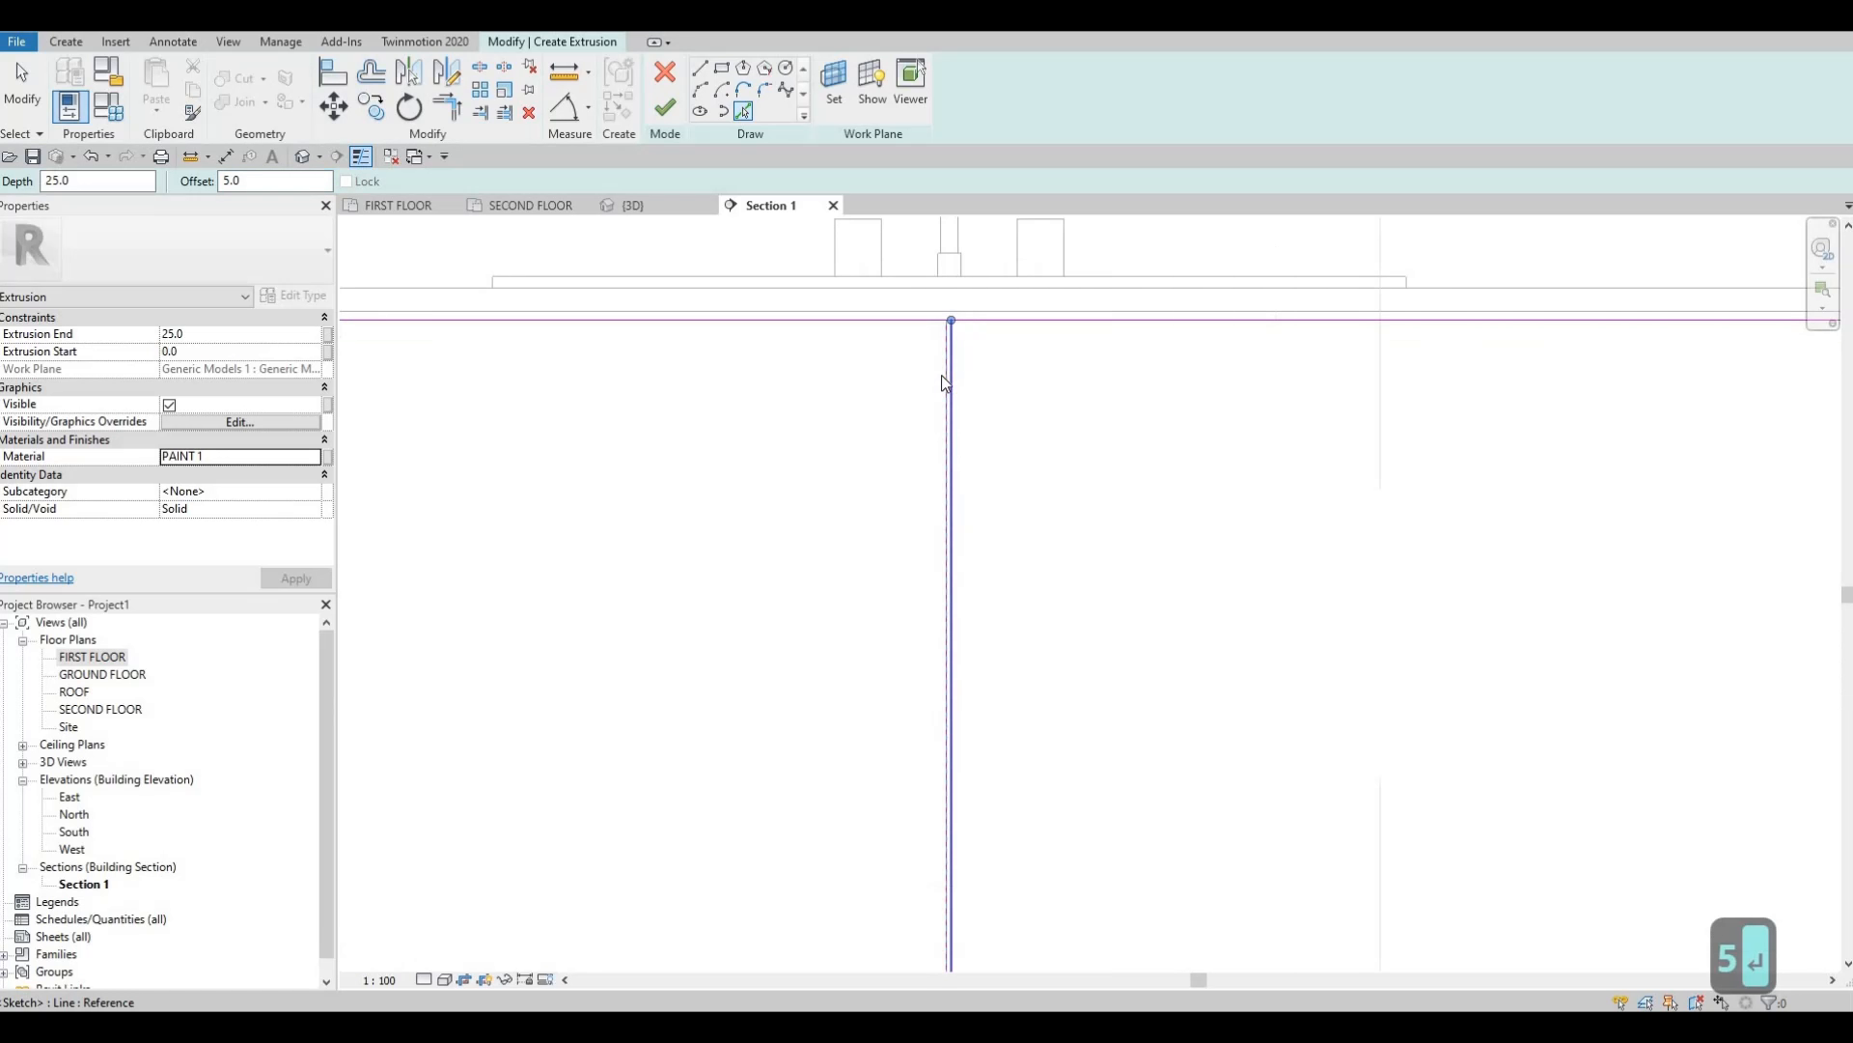
{"action": "key", "text": "Escape"}
{"action": "key", "text": "Escape"}
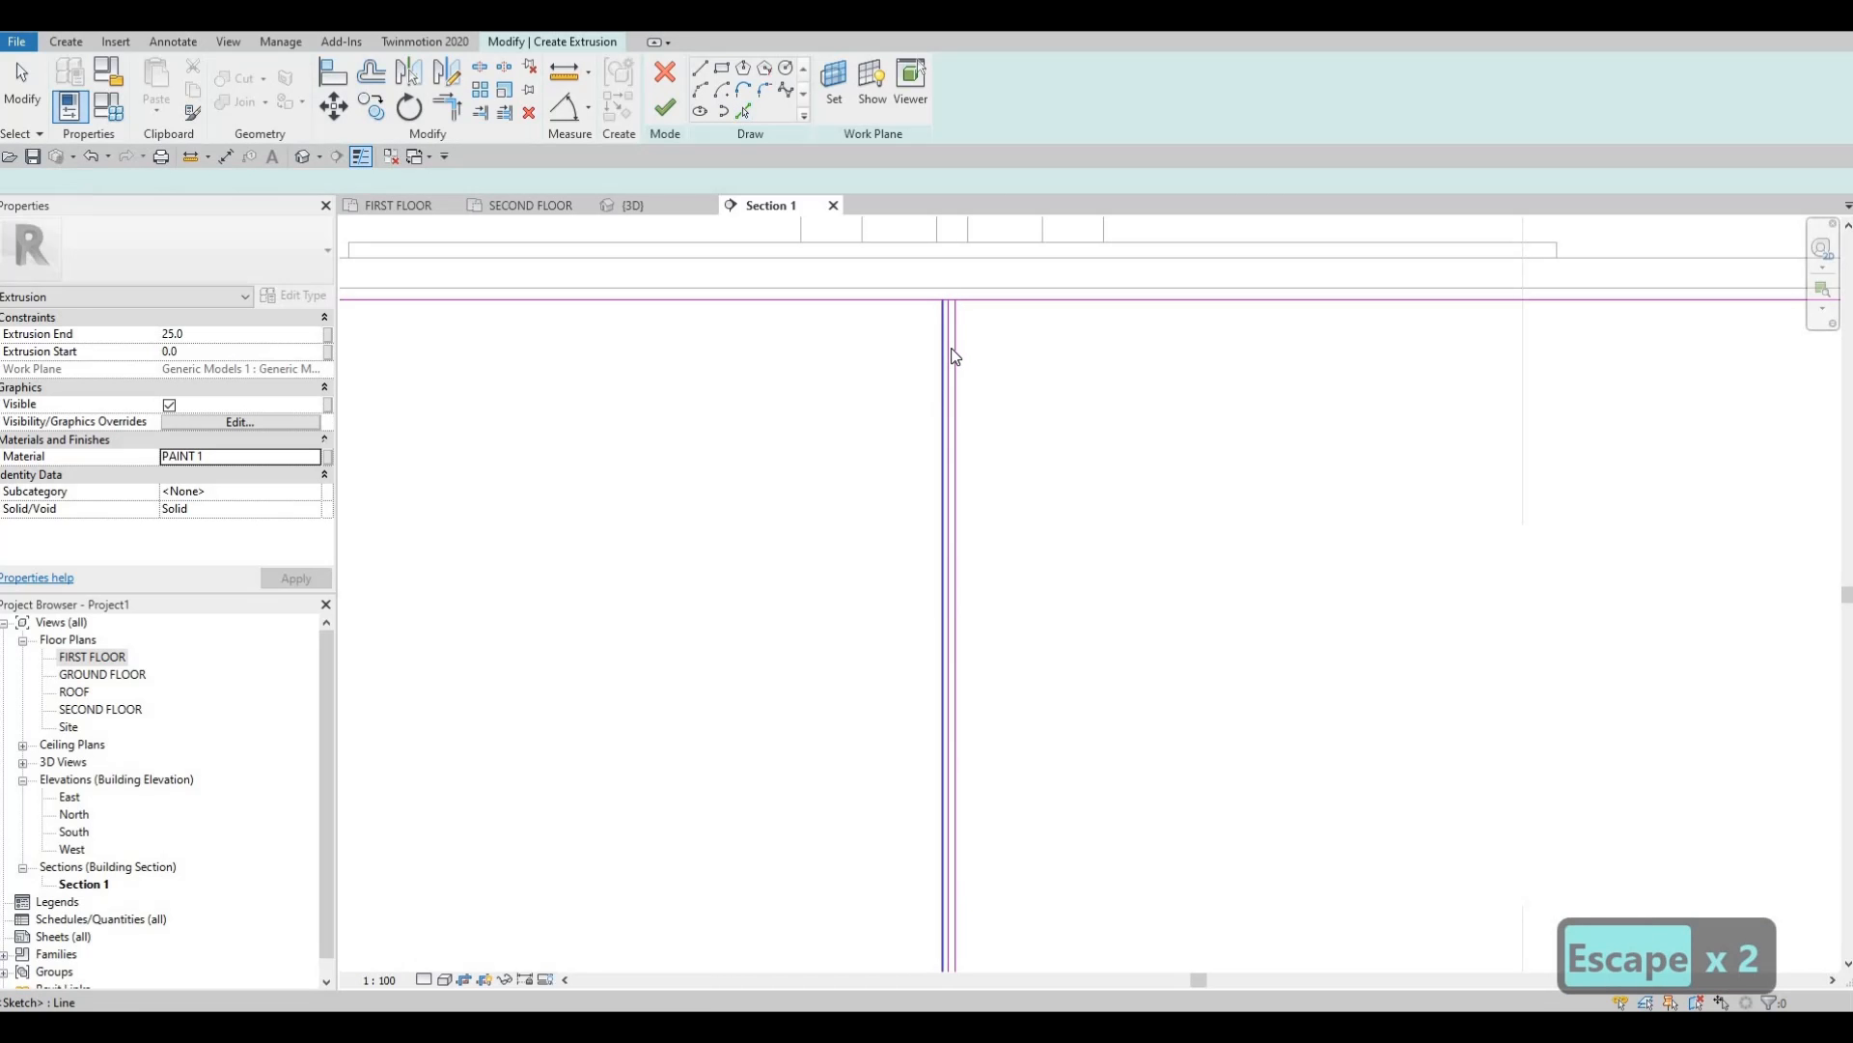
{"action": "scroll", "coordinate": [948, 328], "scroll_direction": "up", "scroll_amount": 1}
{"action": "left_click", "coordinate": [951, 331]}
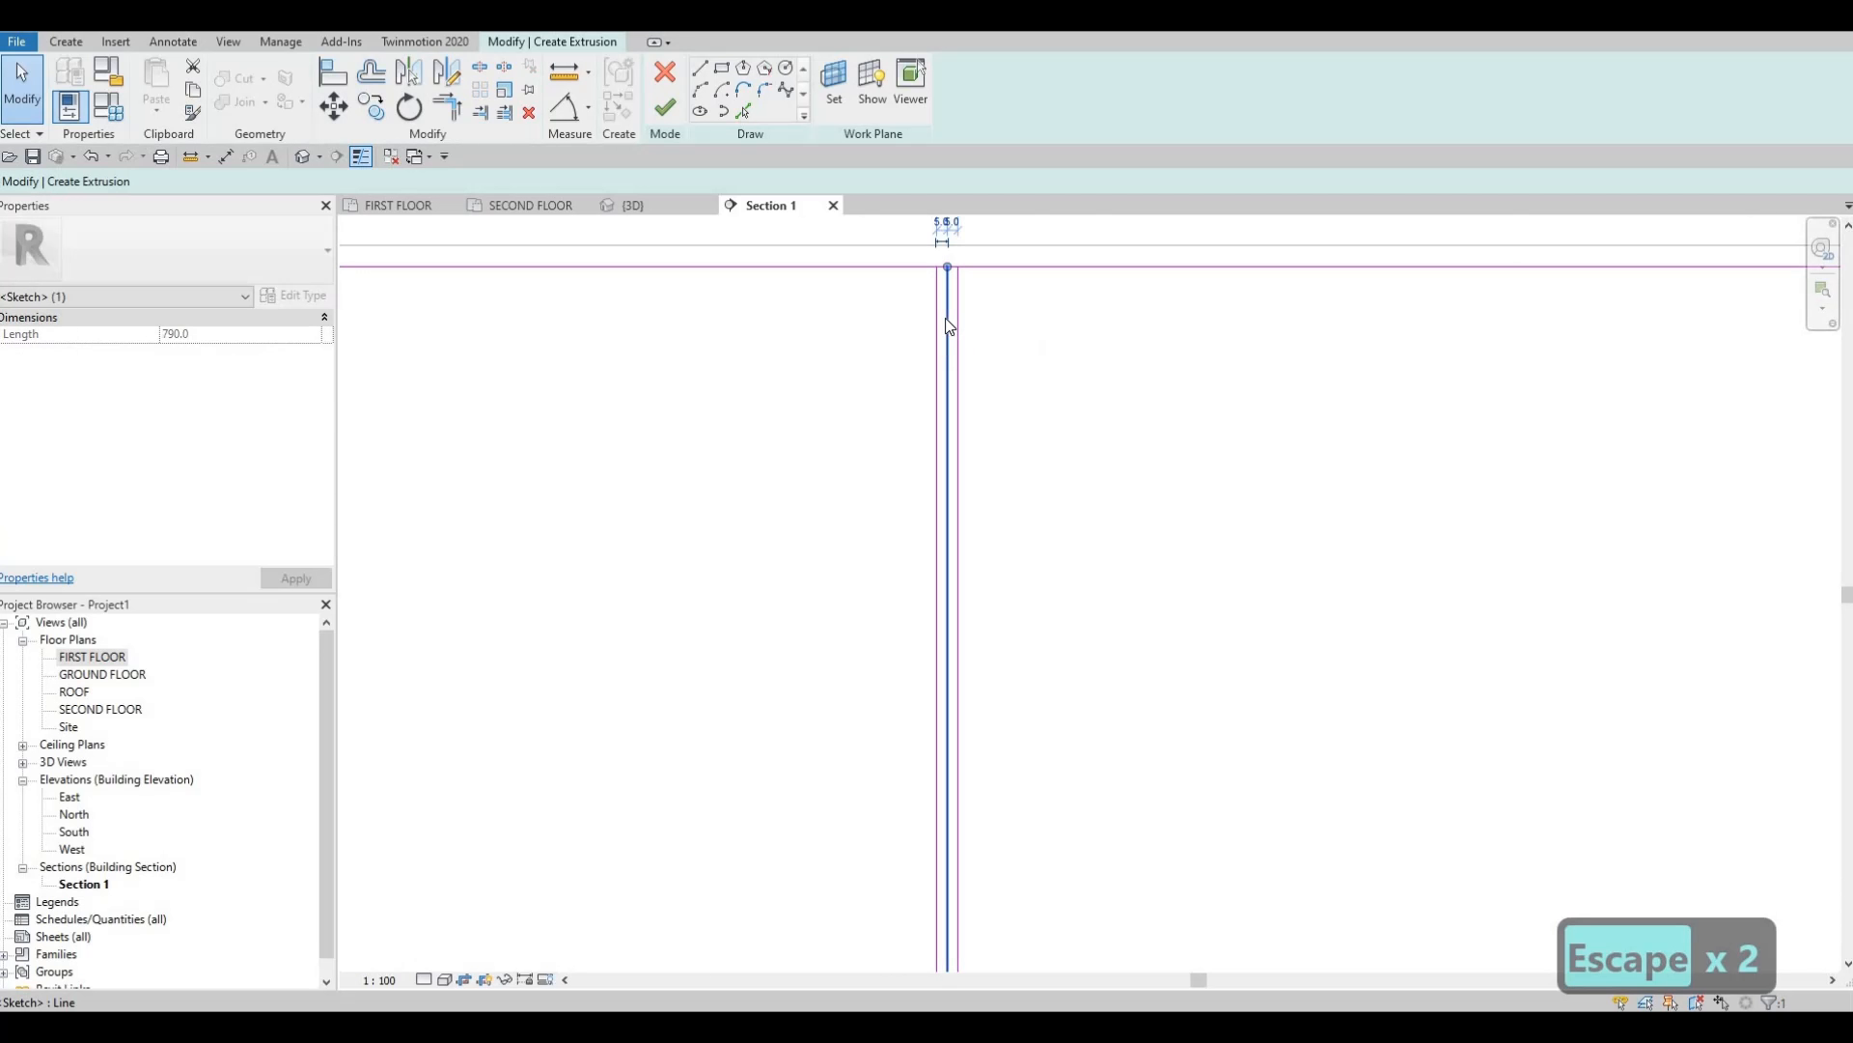
{"action": "key", "text": "Delete"}
{"action": "scroll", "coordinate": [870, 280], "scroll_direction": "down", "scroll_amount": 2}
{"action": "scroll", "coordinate": [946, 328], "scroll_direction": "down", "scroll_amount": 2}
{"action": "key", "text": "Escape"}
{"action": "key", "text": "Escape"}
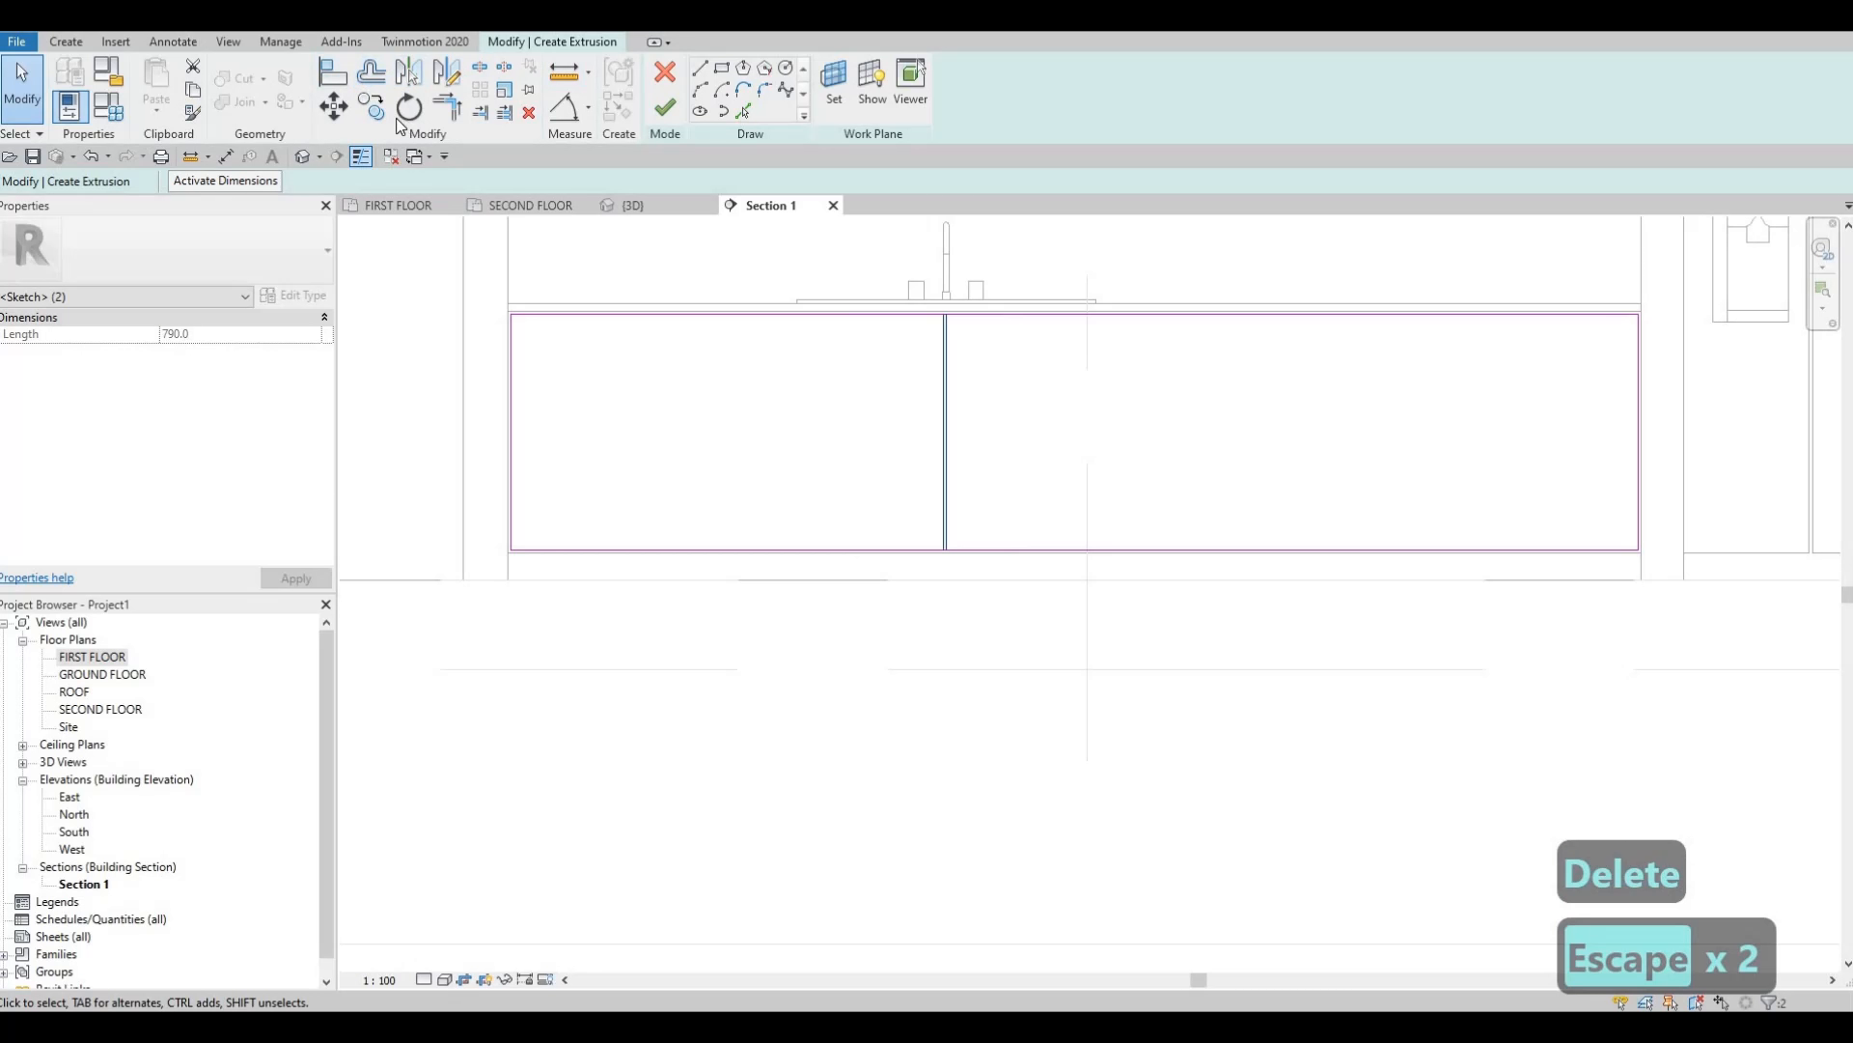
Copy the pair of divider lines 500 to the left with CO.
{"action": "left_click", "coordinate": [370, 106]}
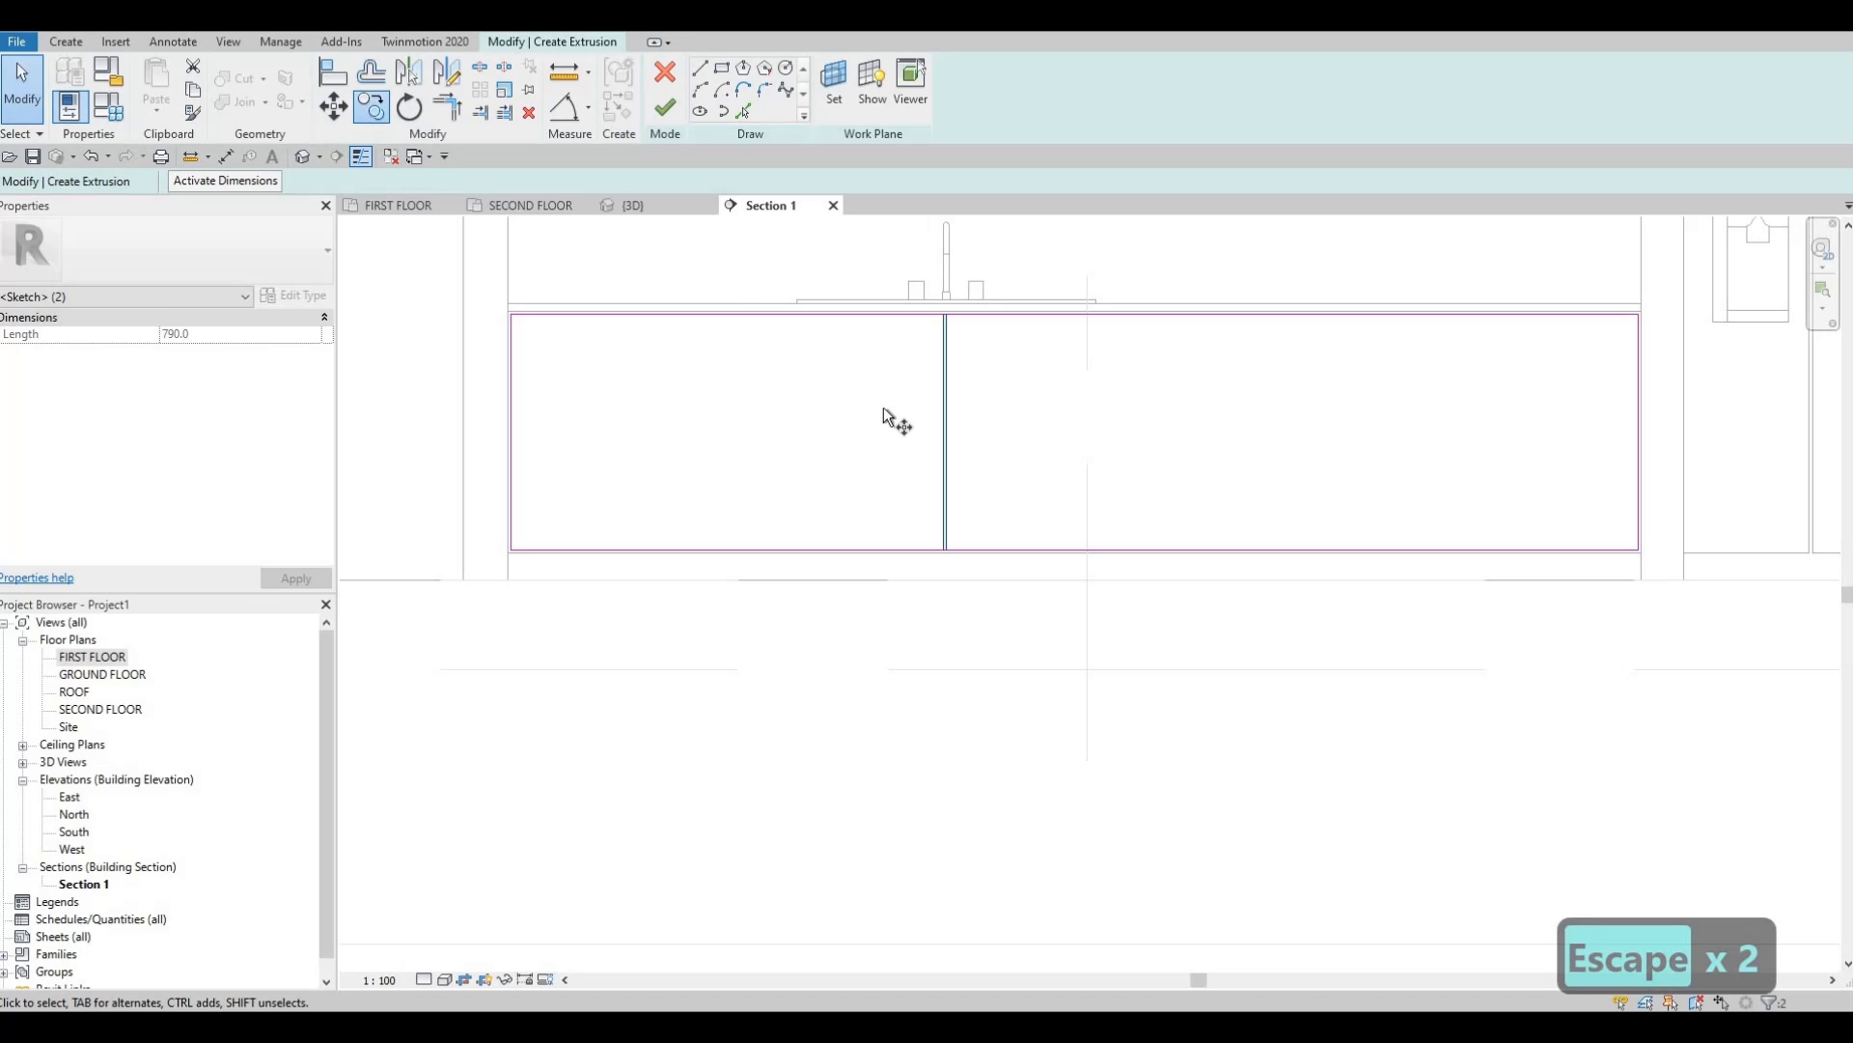
{"action": "scroll", "coordinate": [948, 367], "scroll_direction": "up", "scroll_amount": 3}
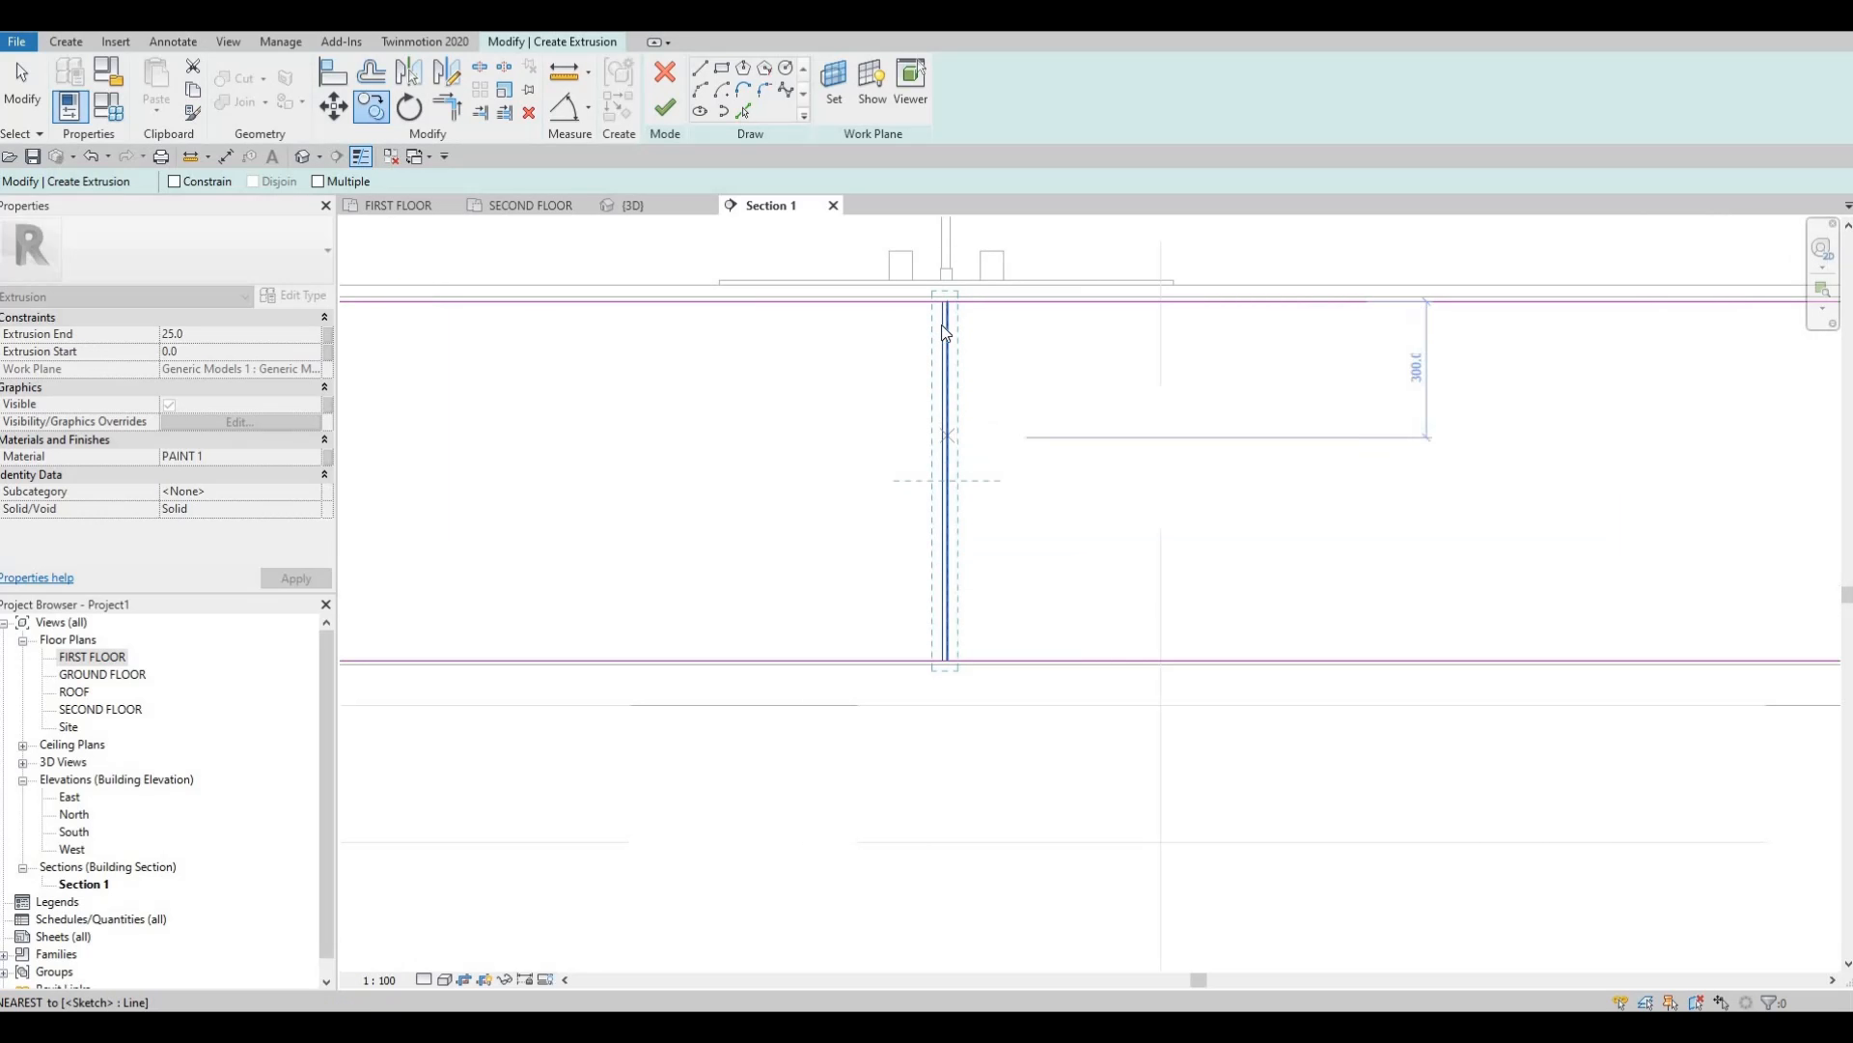
{"action": "key", "text": "Escape"}
{"action": "key", "text": "Escape"}
{"action": "scroll", "coordinate": [942, 333], "scroll_direction": "up", "scroll_amount": 3}
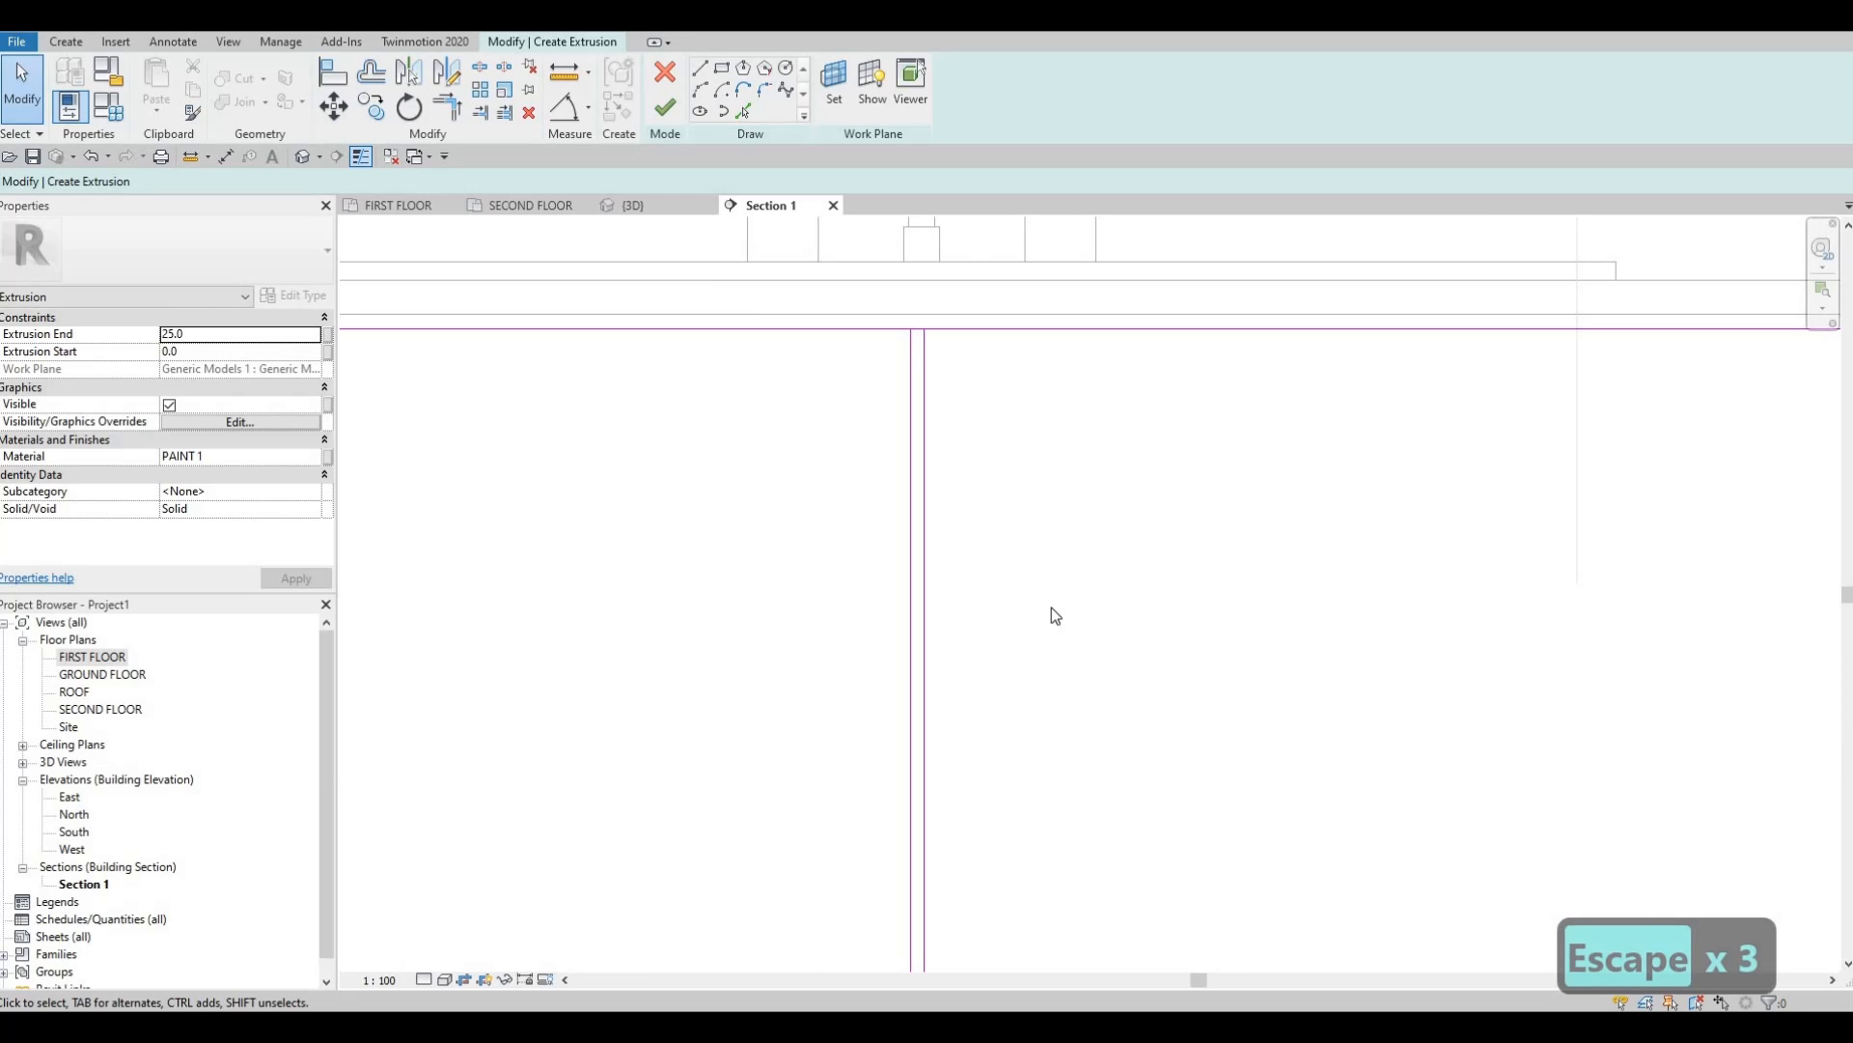
{"action": "scroll", "coordinate": [1033, 502], "scroll_direction": "down", "scroll_amount": 3}
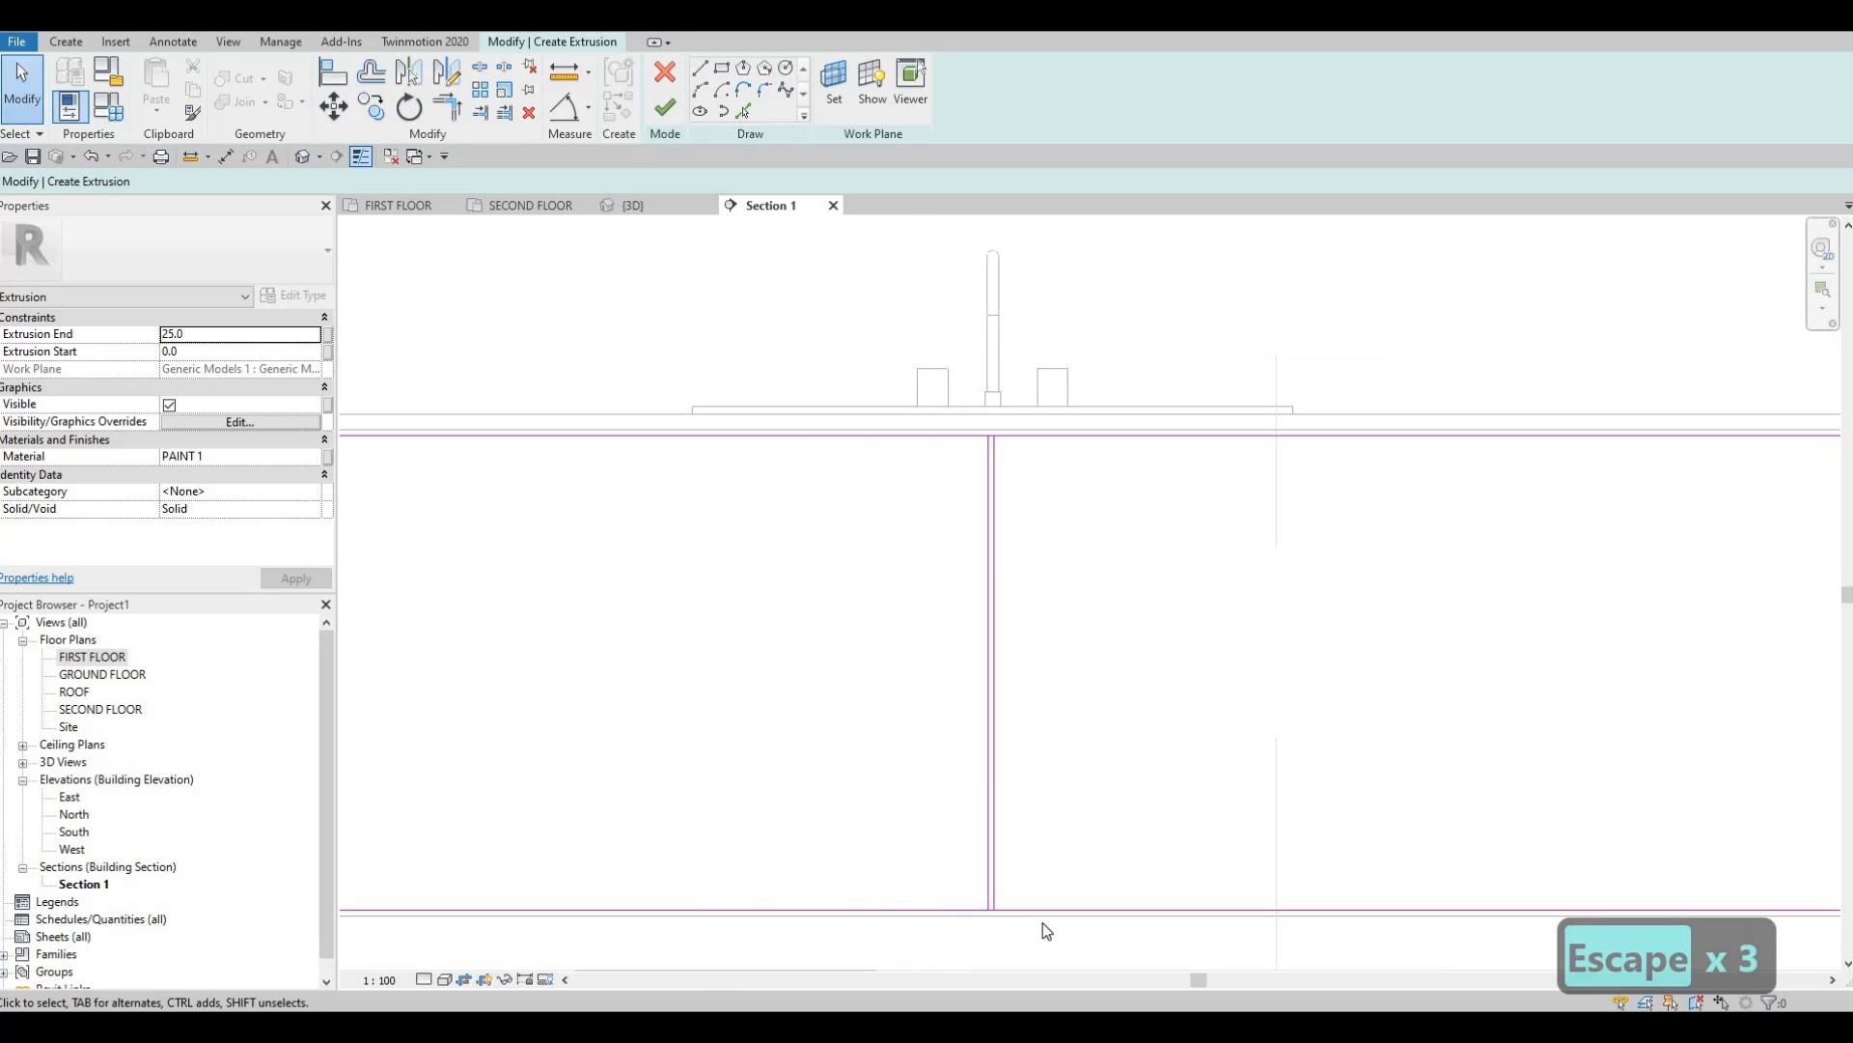
{"action": "left_click_drag", "start_coordinate": [1042, 852], "coordinate": [1044, 922]}
{"action": "key", "text": "c"}
{"action": "key", "text": "o"}
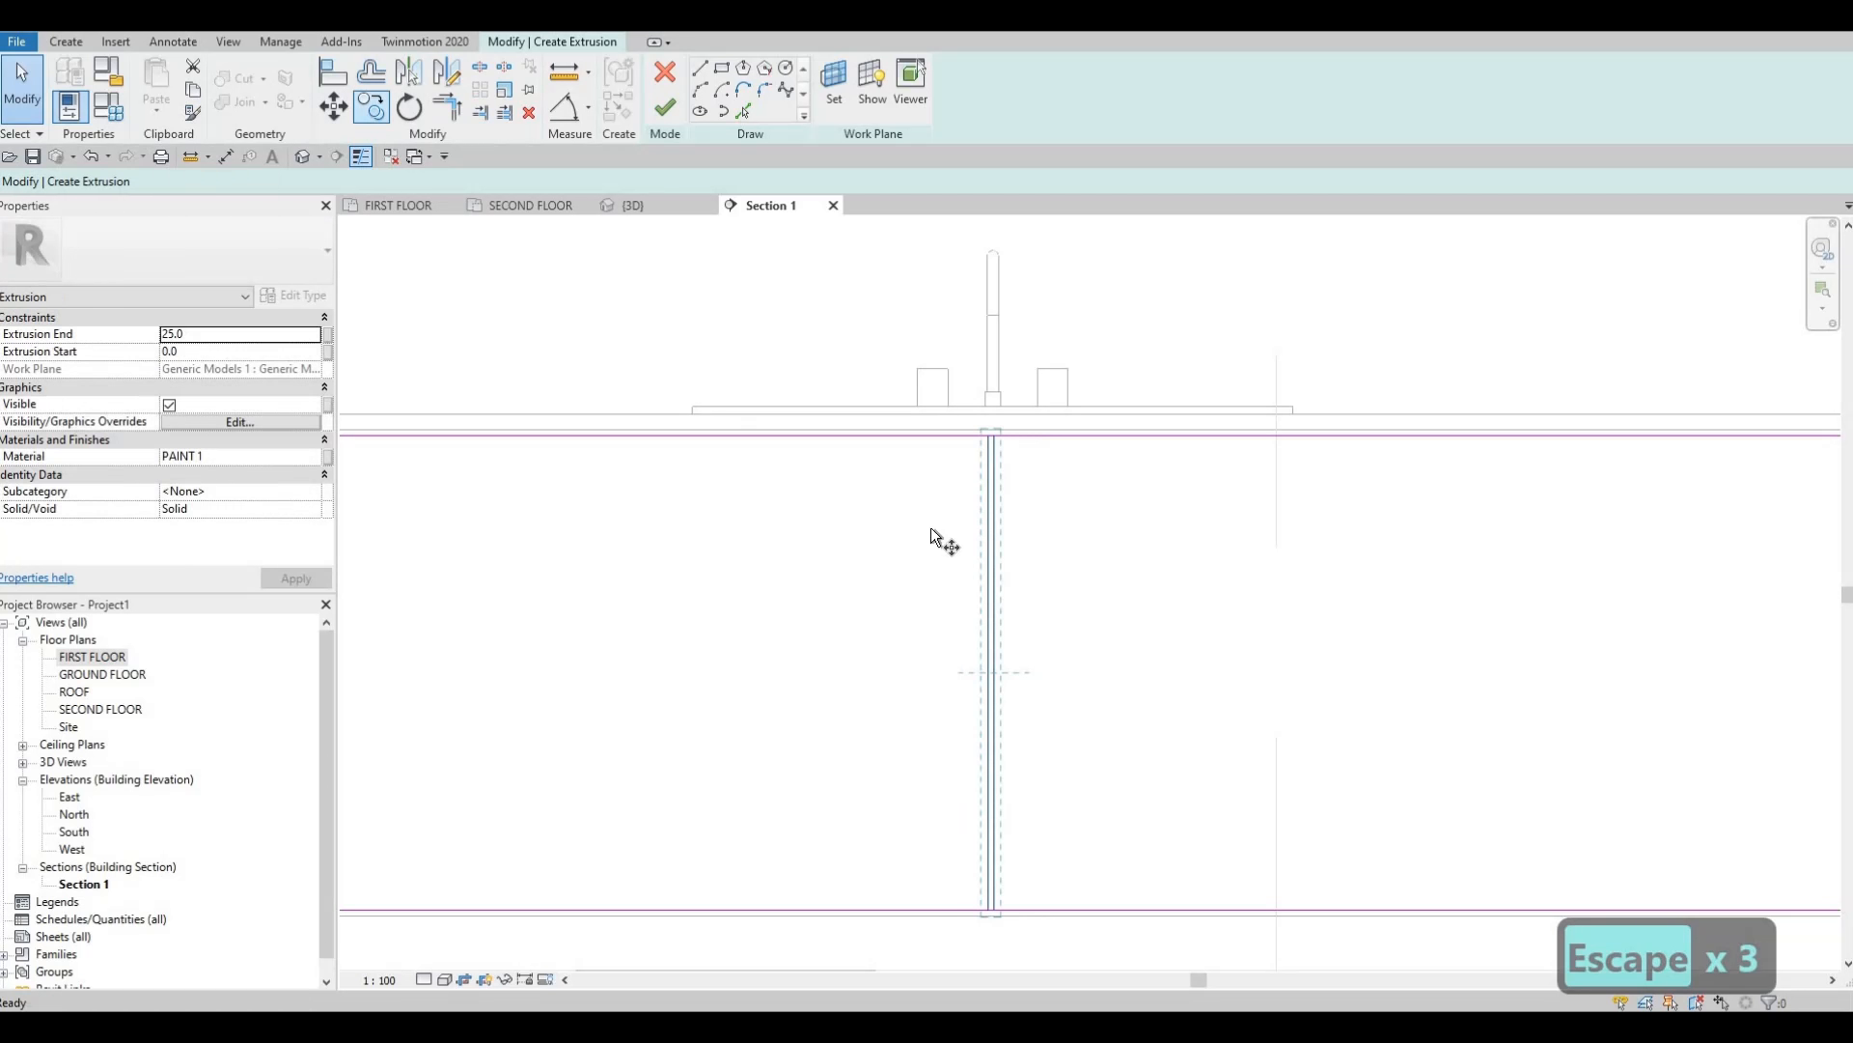
{"action": "left_click", "coordinate": [631, 531]}
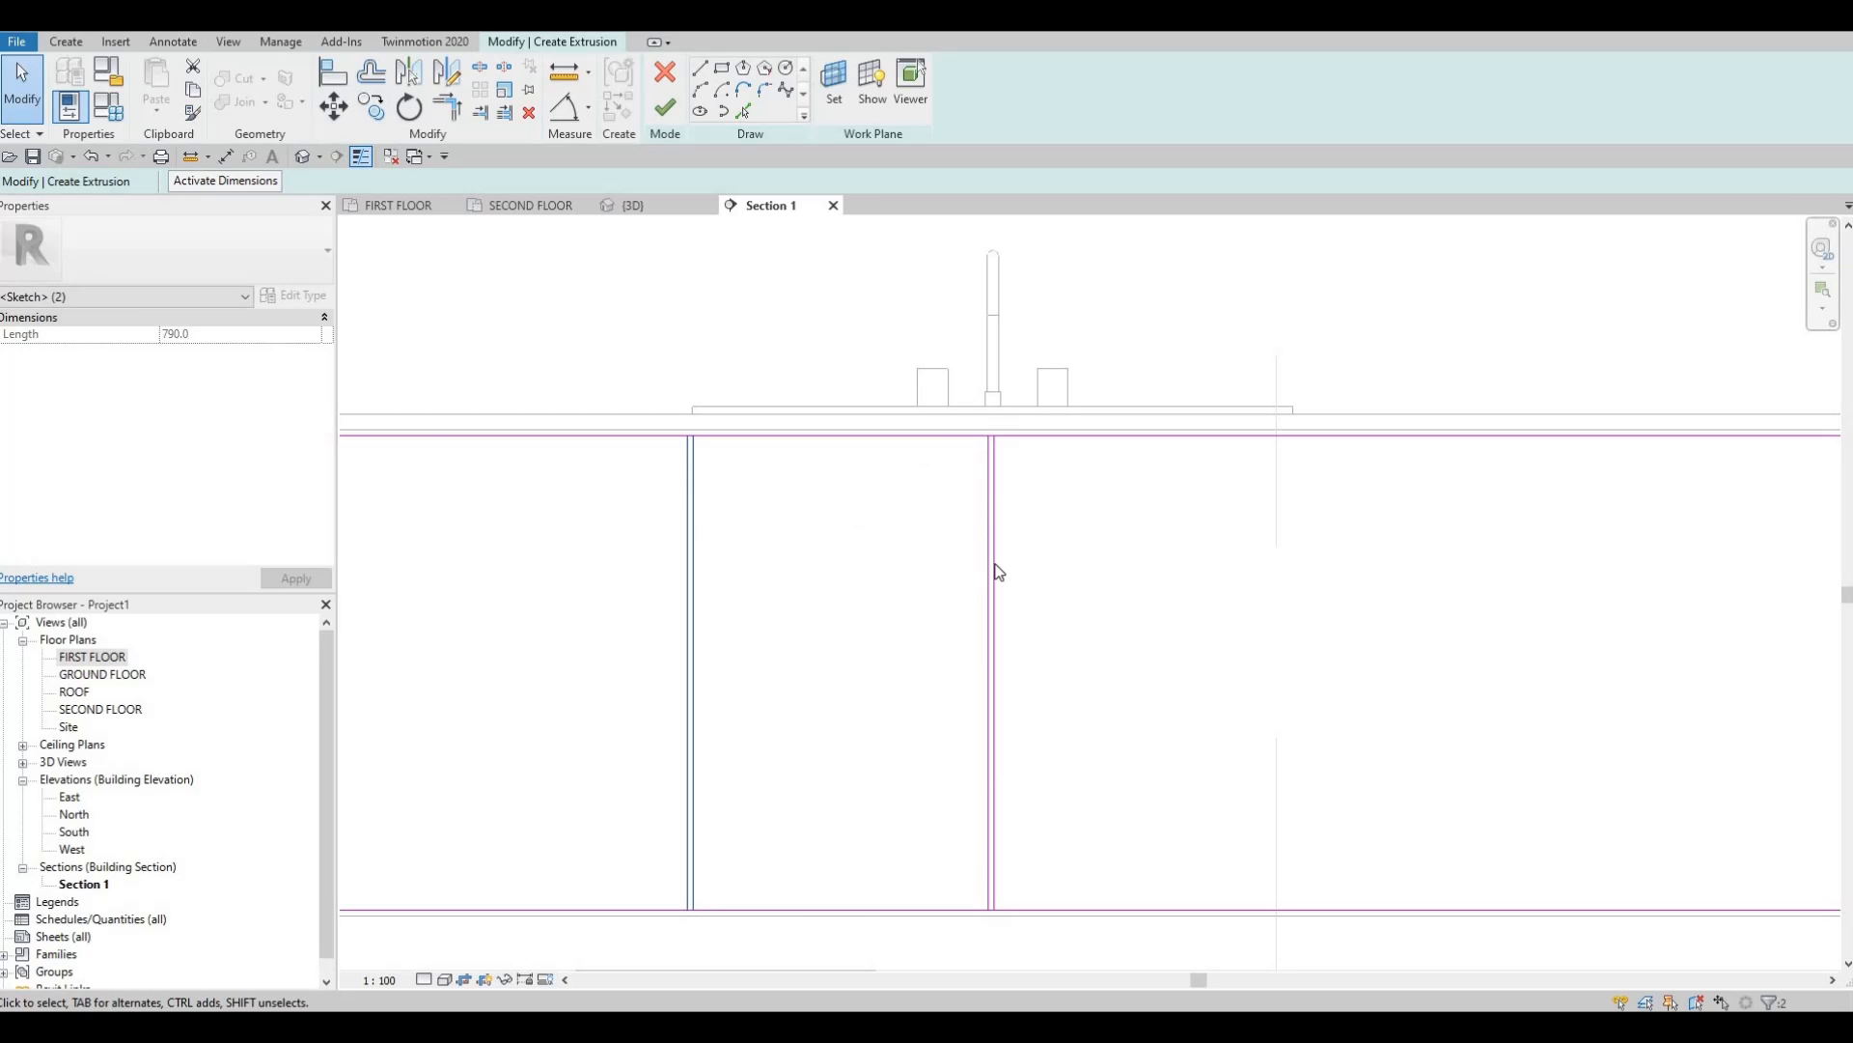
{"action": "key", "text": "Escape"}
Copy the divider pair 500 to the right.
{"action": "scroll", "coordinate": [1043, 807], "scroll_direction": "down", "scroll_amount": 2}
{"action": "left_click_drag", "start_coordinate": [1043, 807], "coordinate": [1042, 803]}
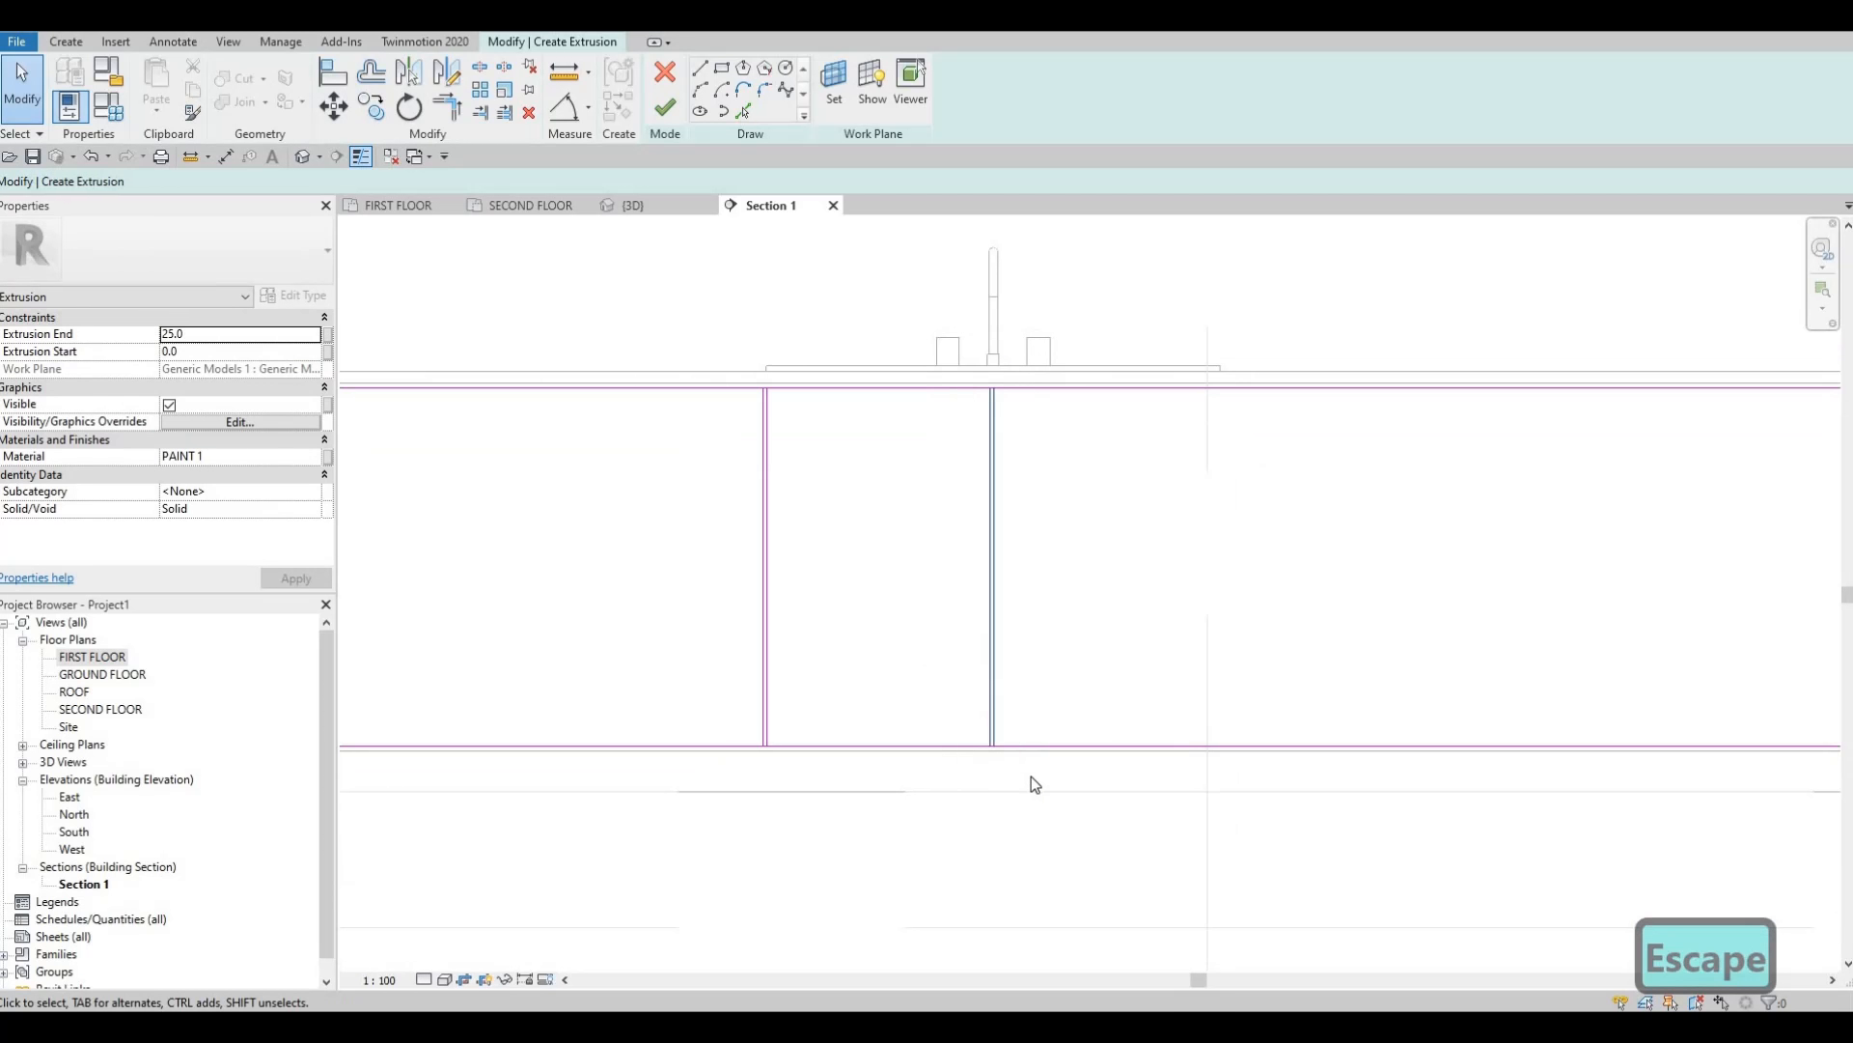
{"action": "key", "text": "c"}
{"action": "key", "text": "o"}
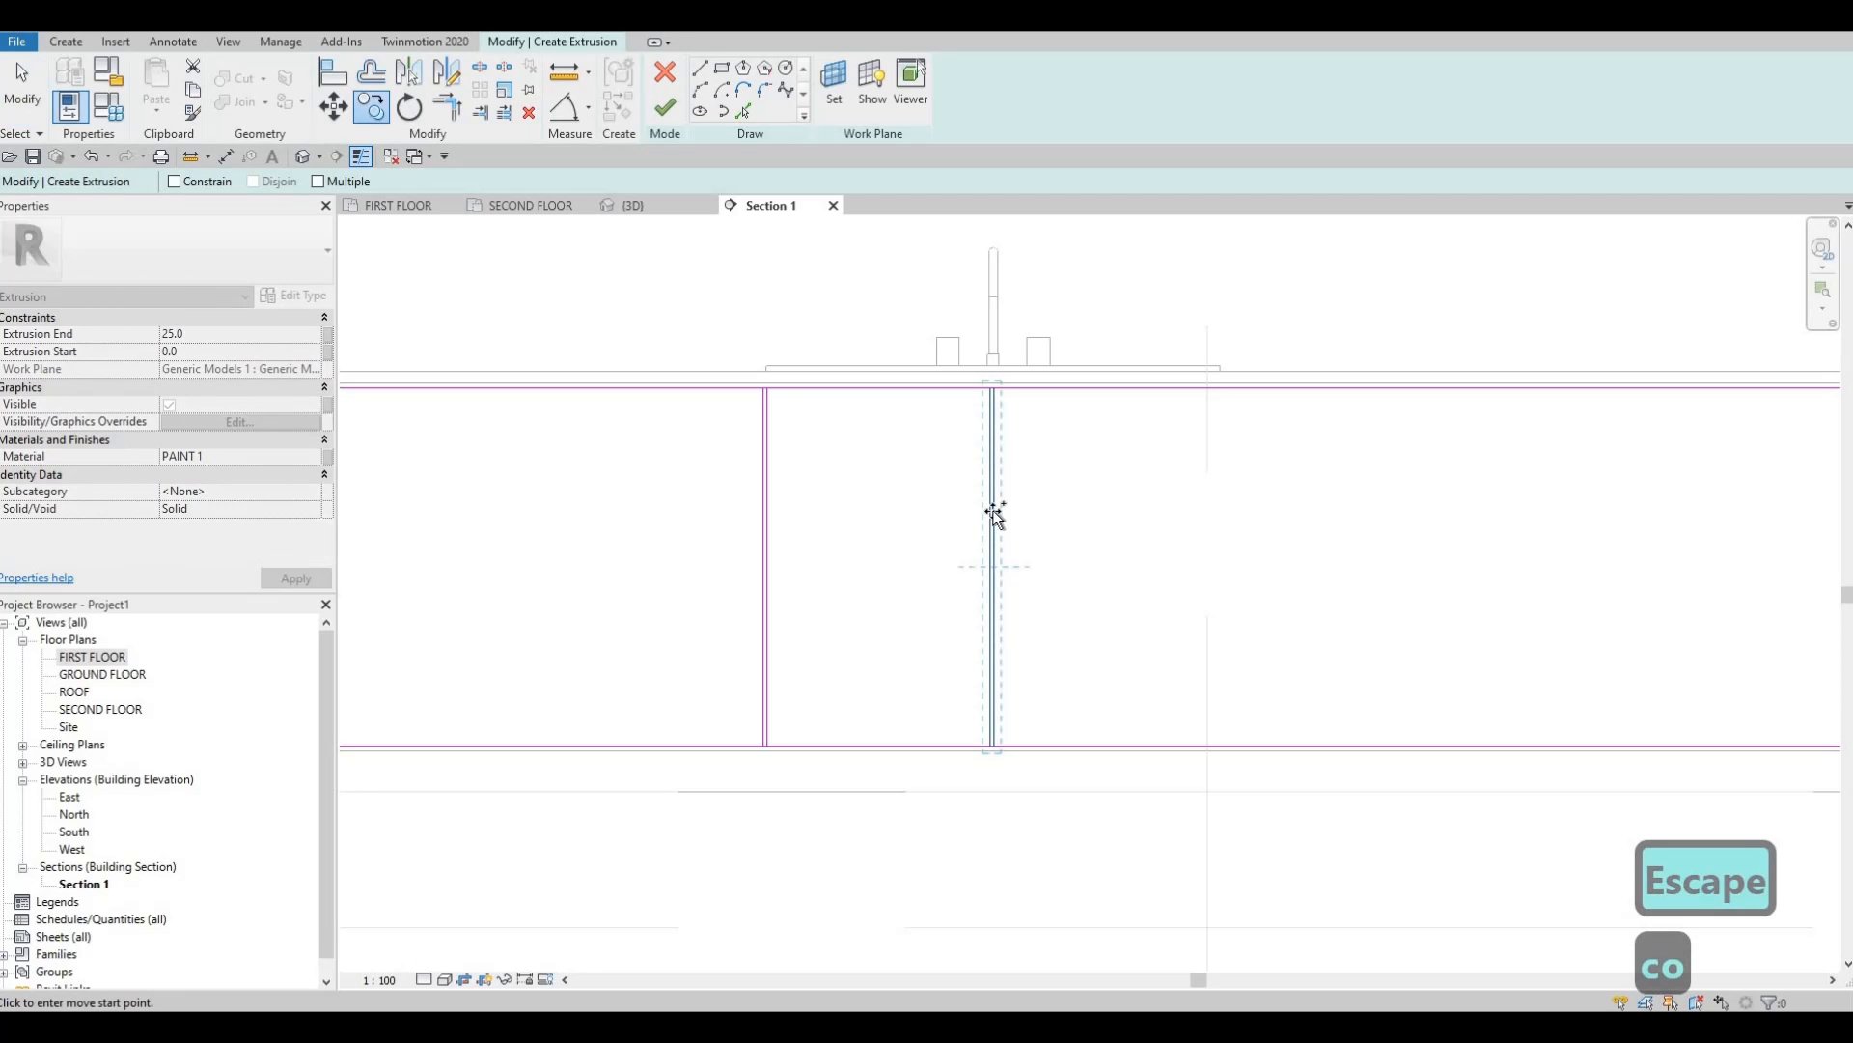
{"action": "left_click", "coordinate": [992, 515]}
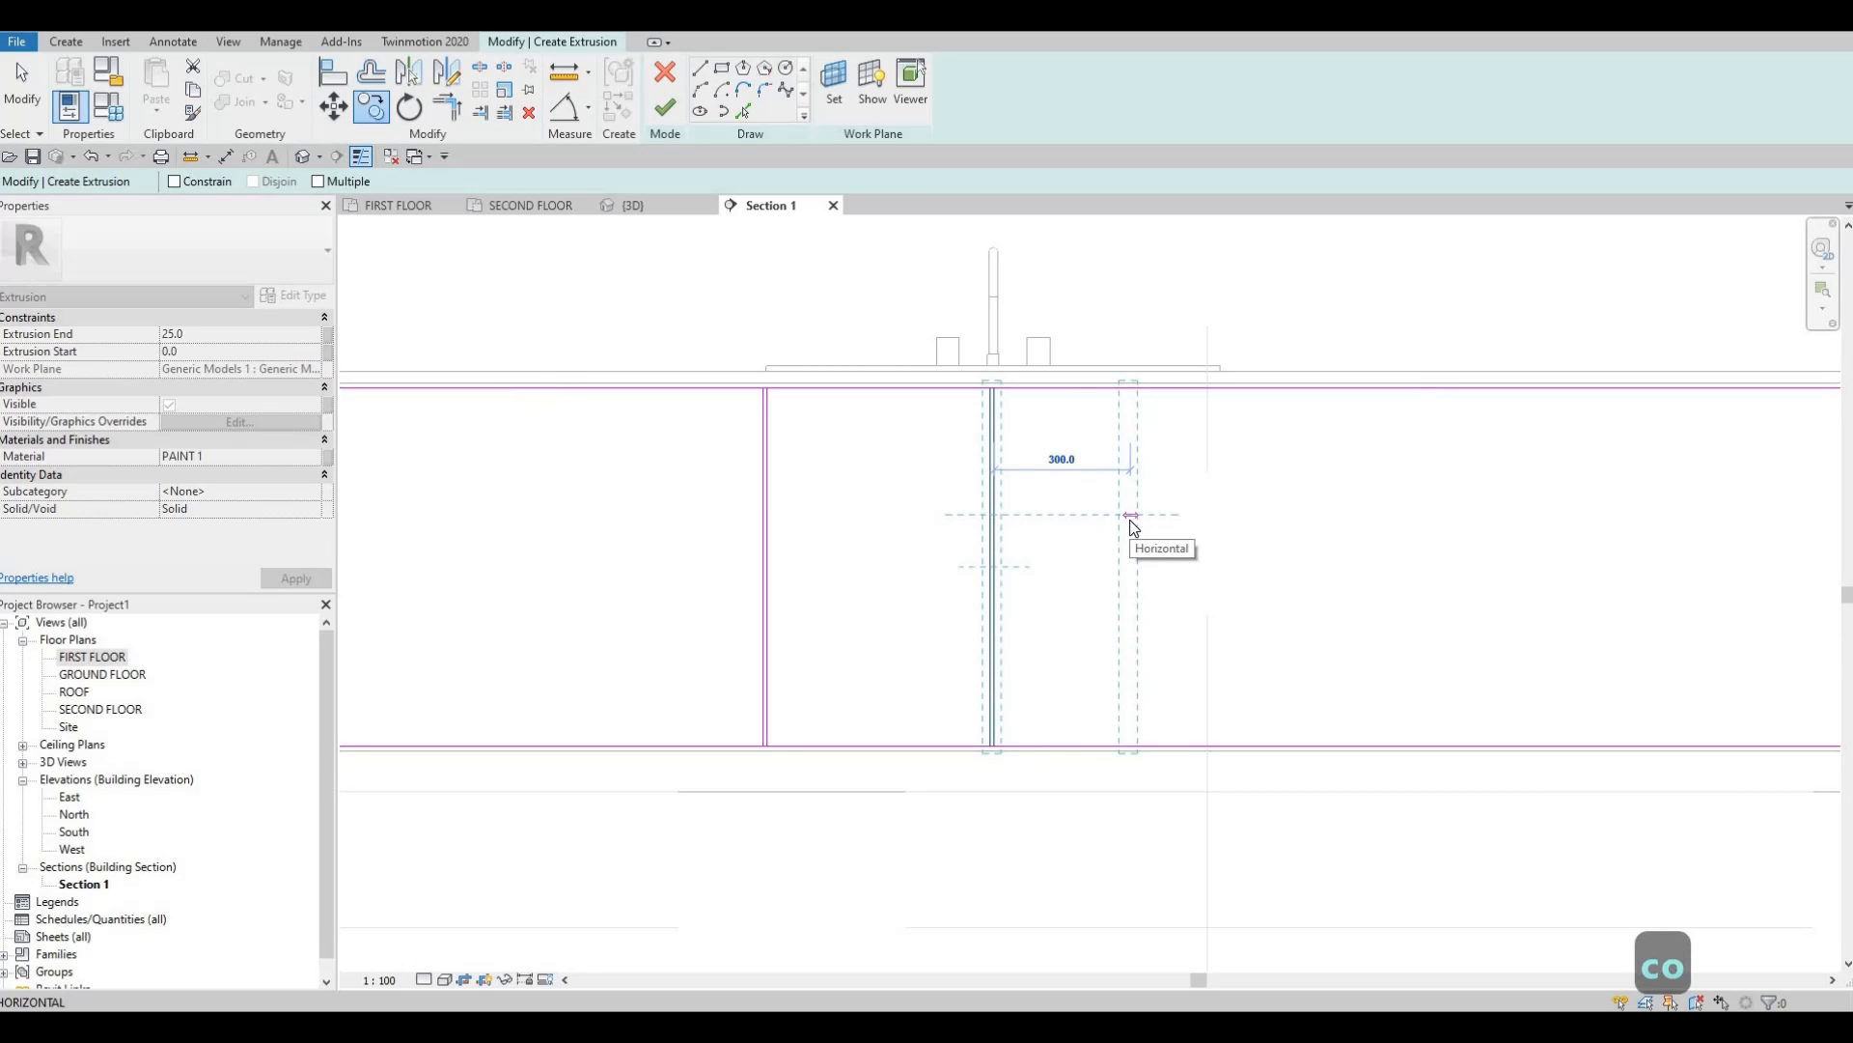
{"action": "type", "text": "5000"}
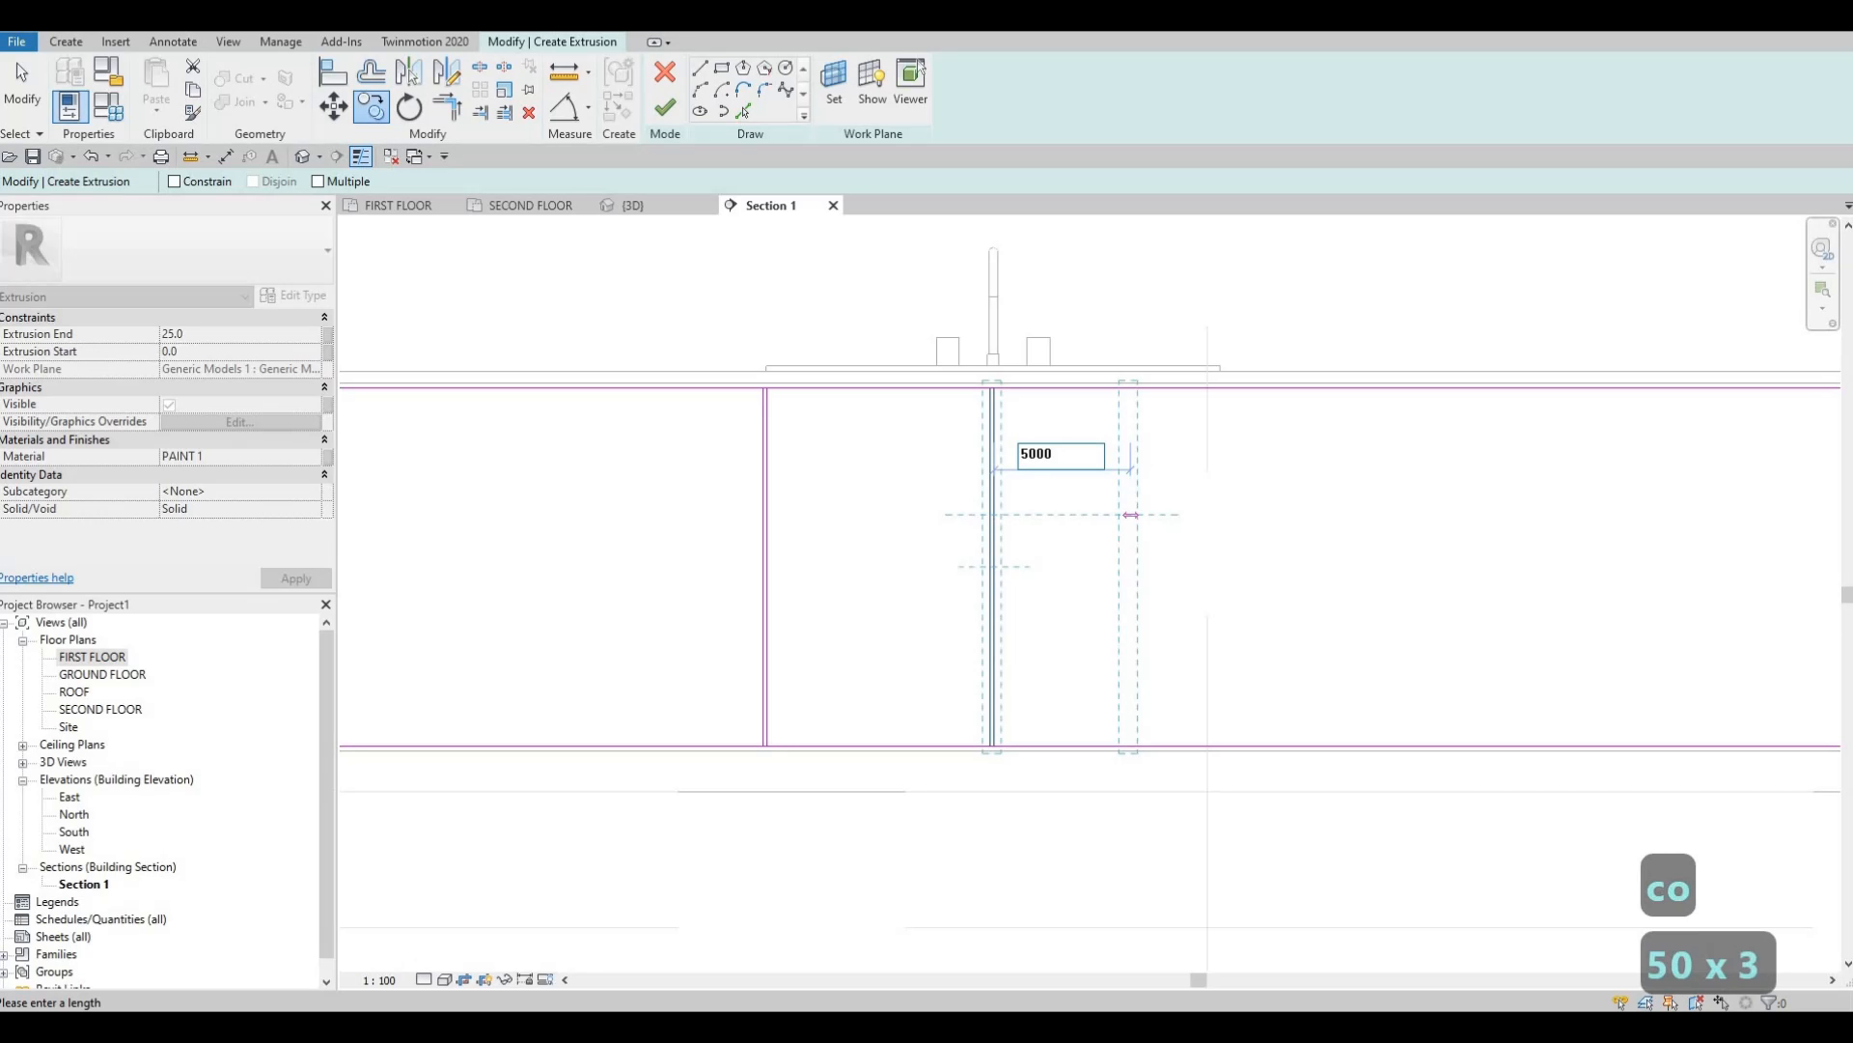
{"action": "key", "text": "BackSpace"}
{"action": "key", "text": "Return"}
{"action": "key", "text": "Escape"}
{"action": "key", "text": "Escape"}
{"action": "key", "text": "Escape"}
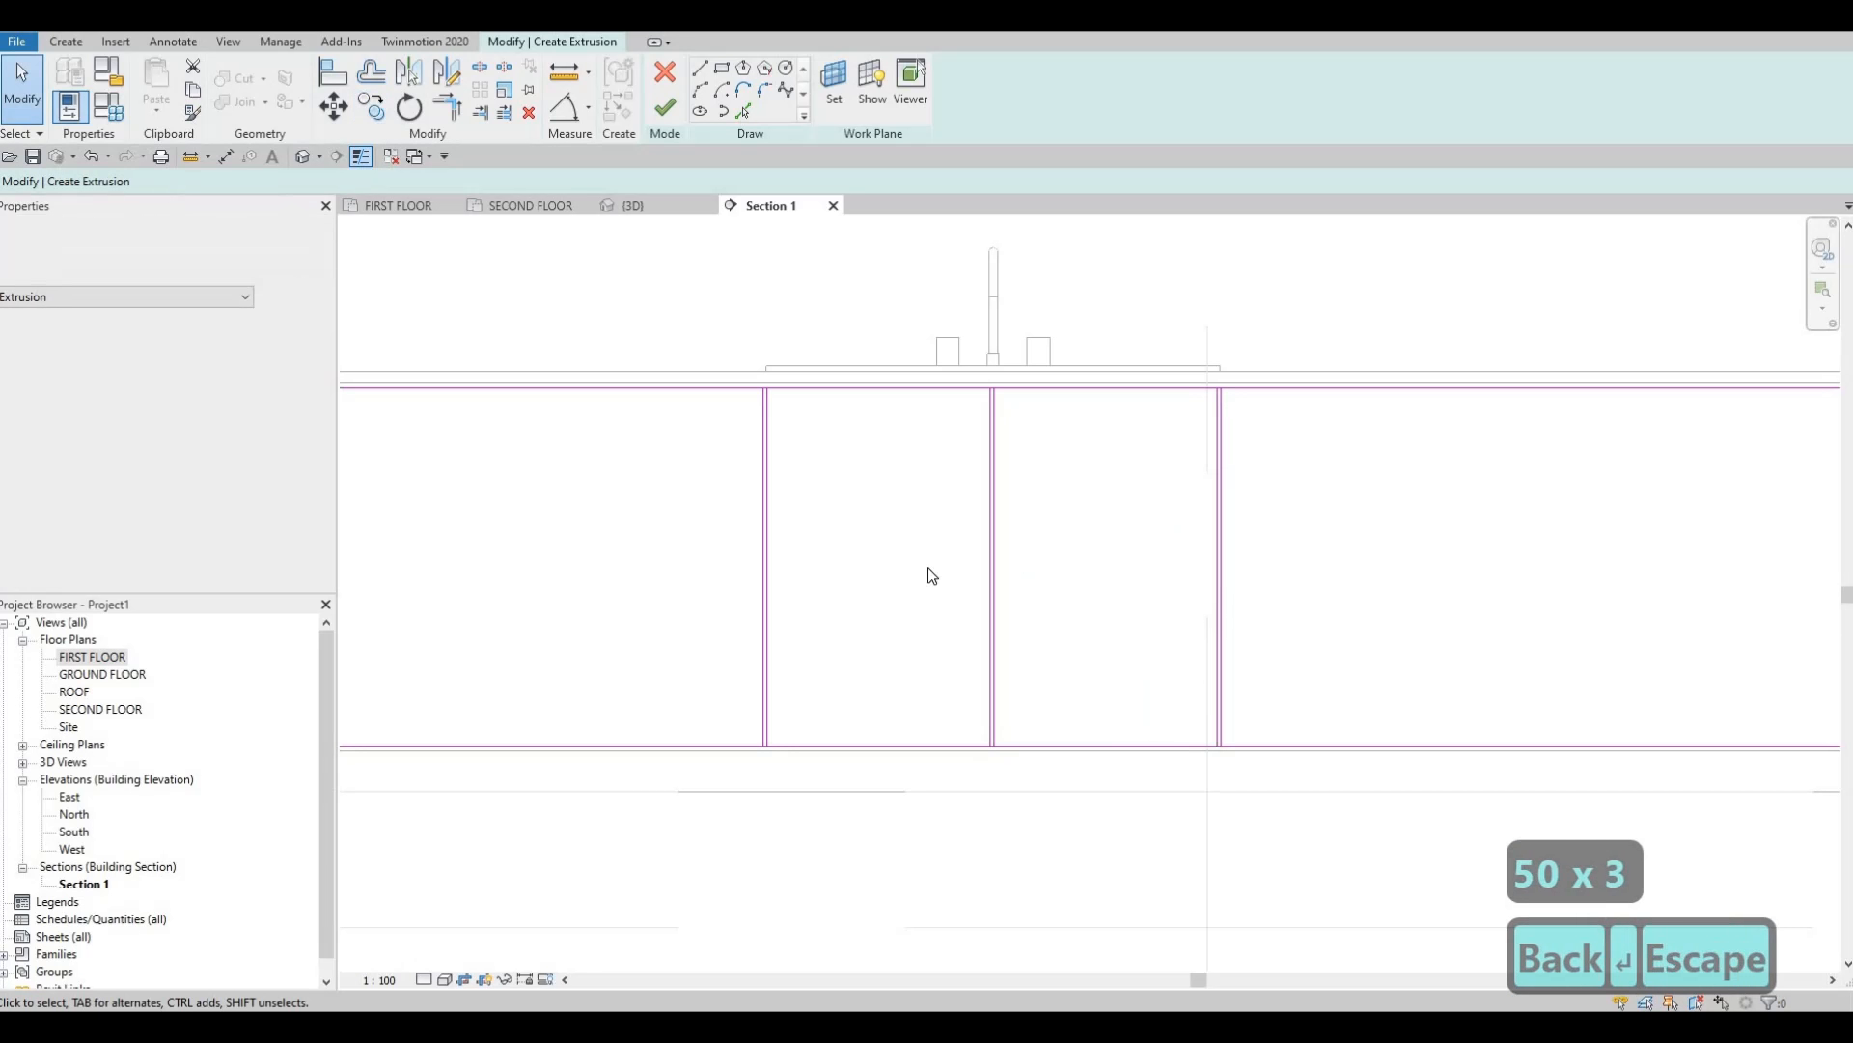
Copy the panel-edge line at a 50 offset, then place further copies 485 and 420 along.
{"action": "scroll", "coordinate": [773, 389], "scroll_direction": "down", "scroll_amount": 2}
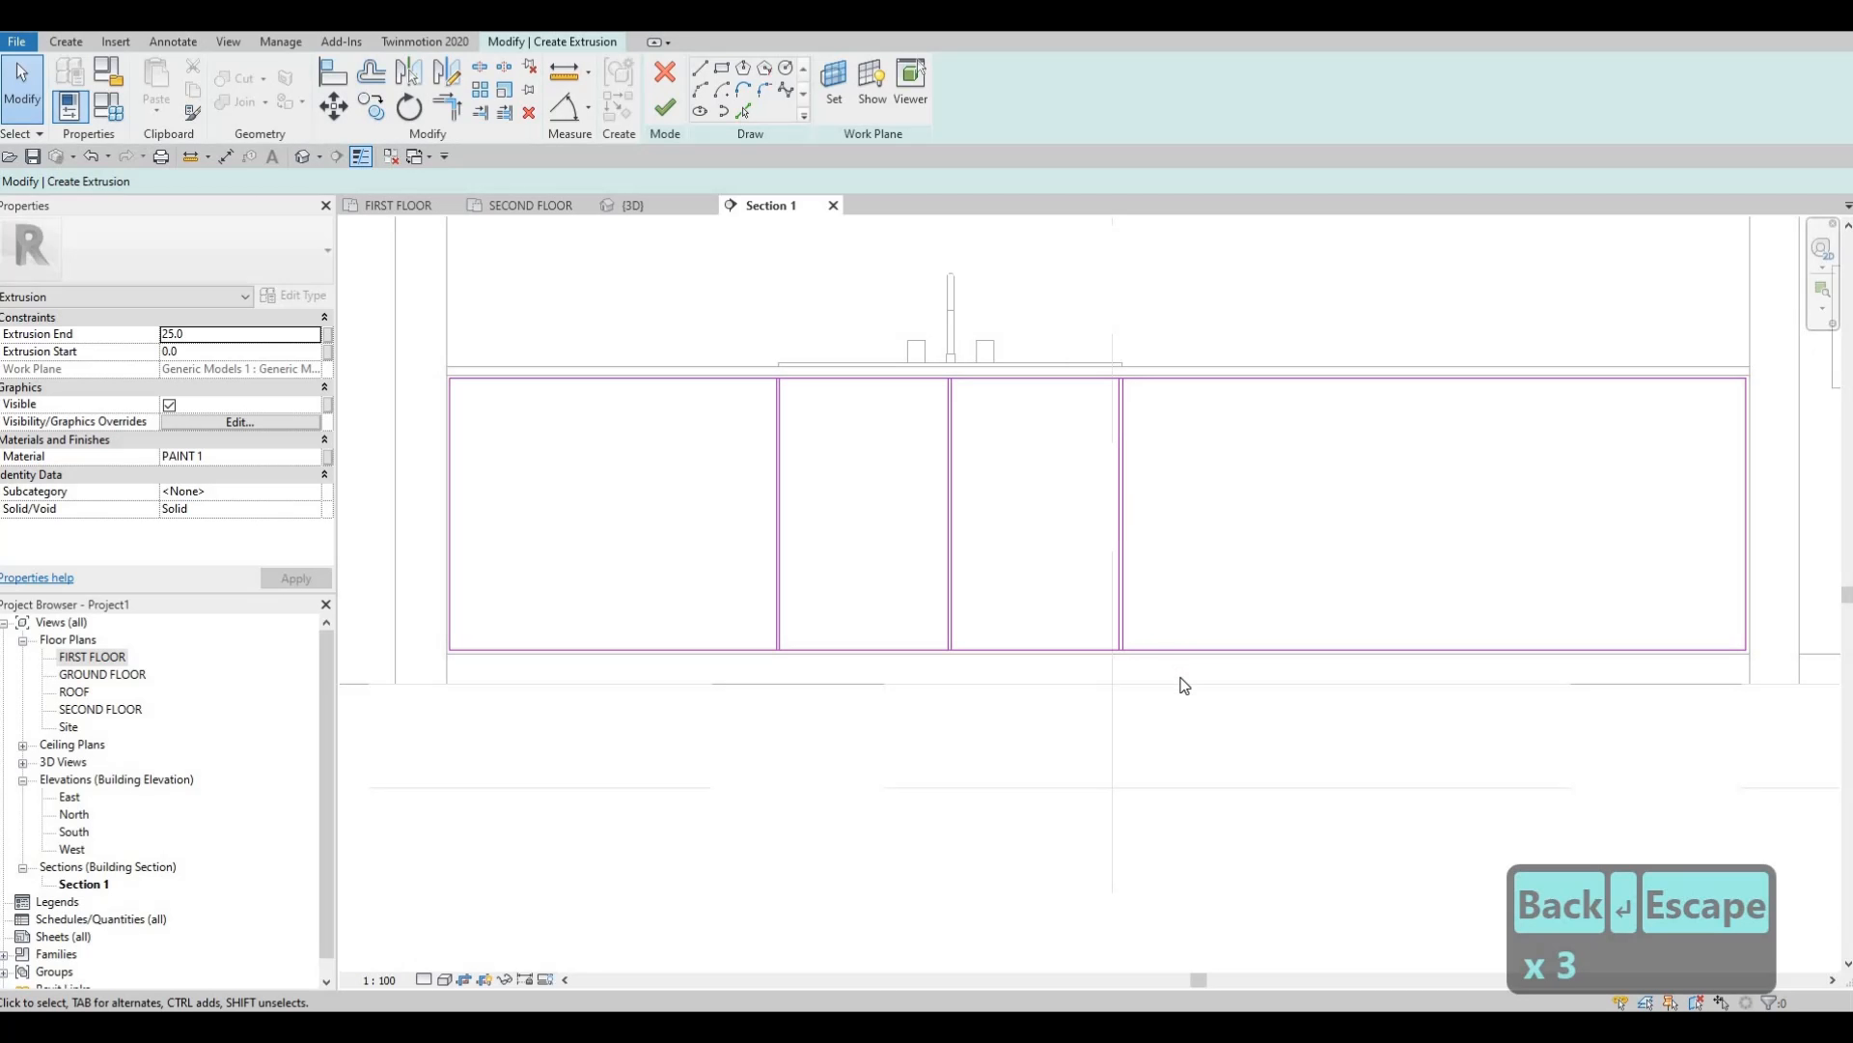
{"action": "left_click", "coordinate": [1119, 511]}
{"action": "left_click", "coordinate": [370, 107]}
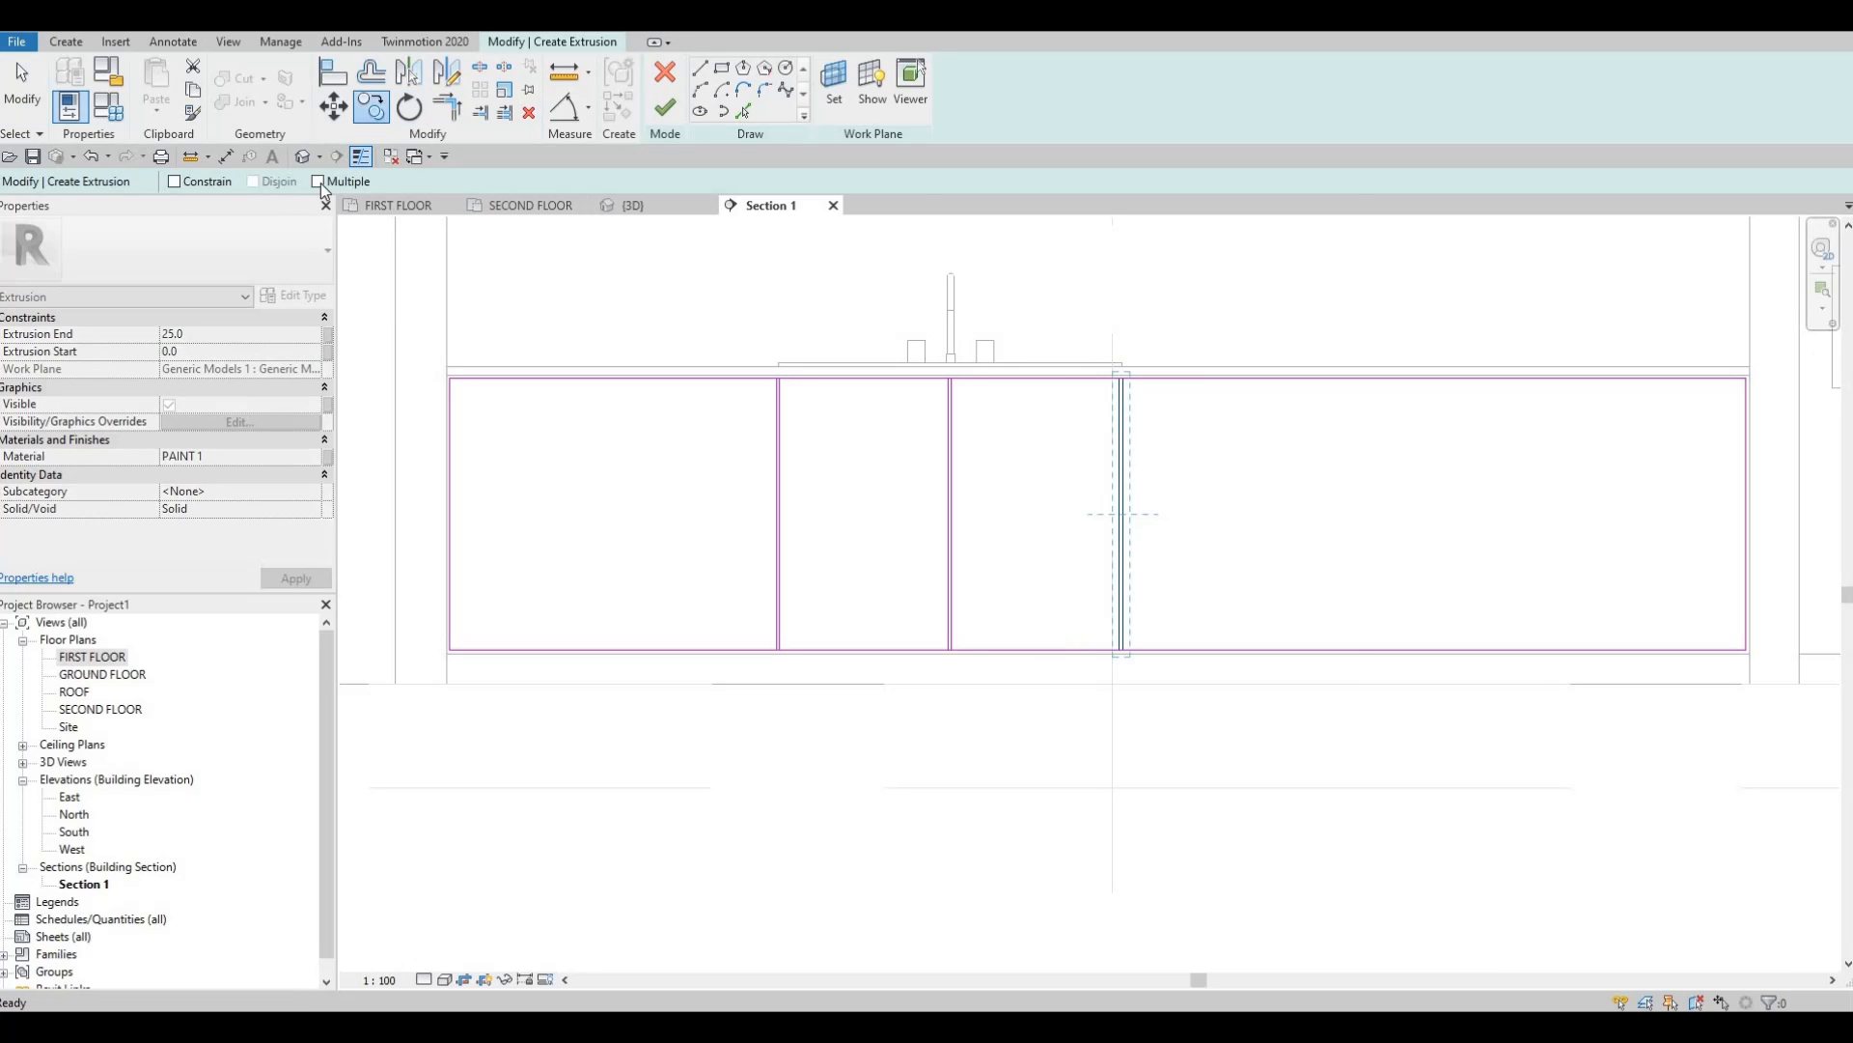
{"action": "scroll", "coordinate": [1111, 280], "scroll_direction": "up", "scroll_amount": 4}
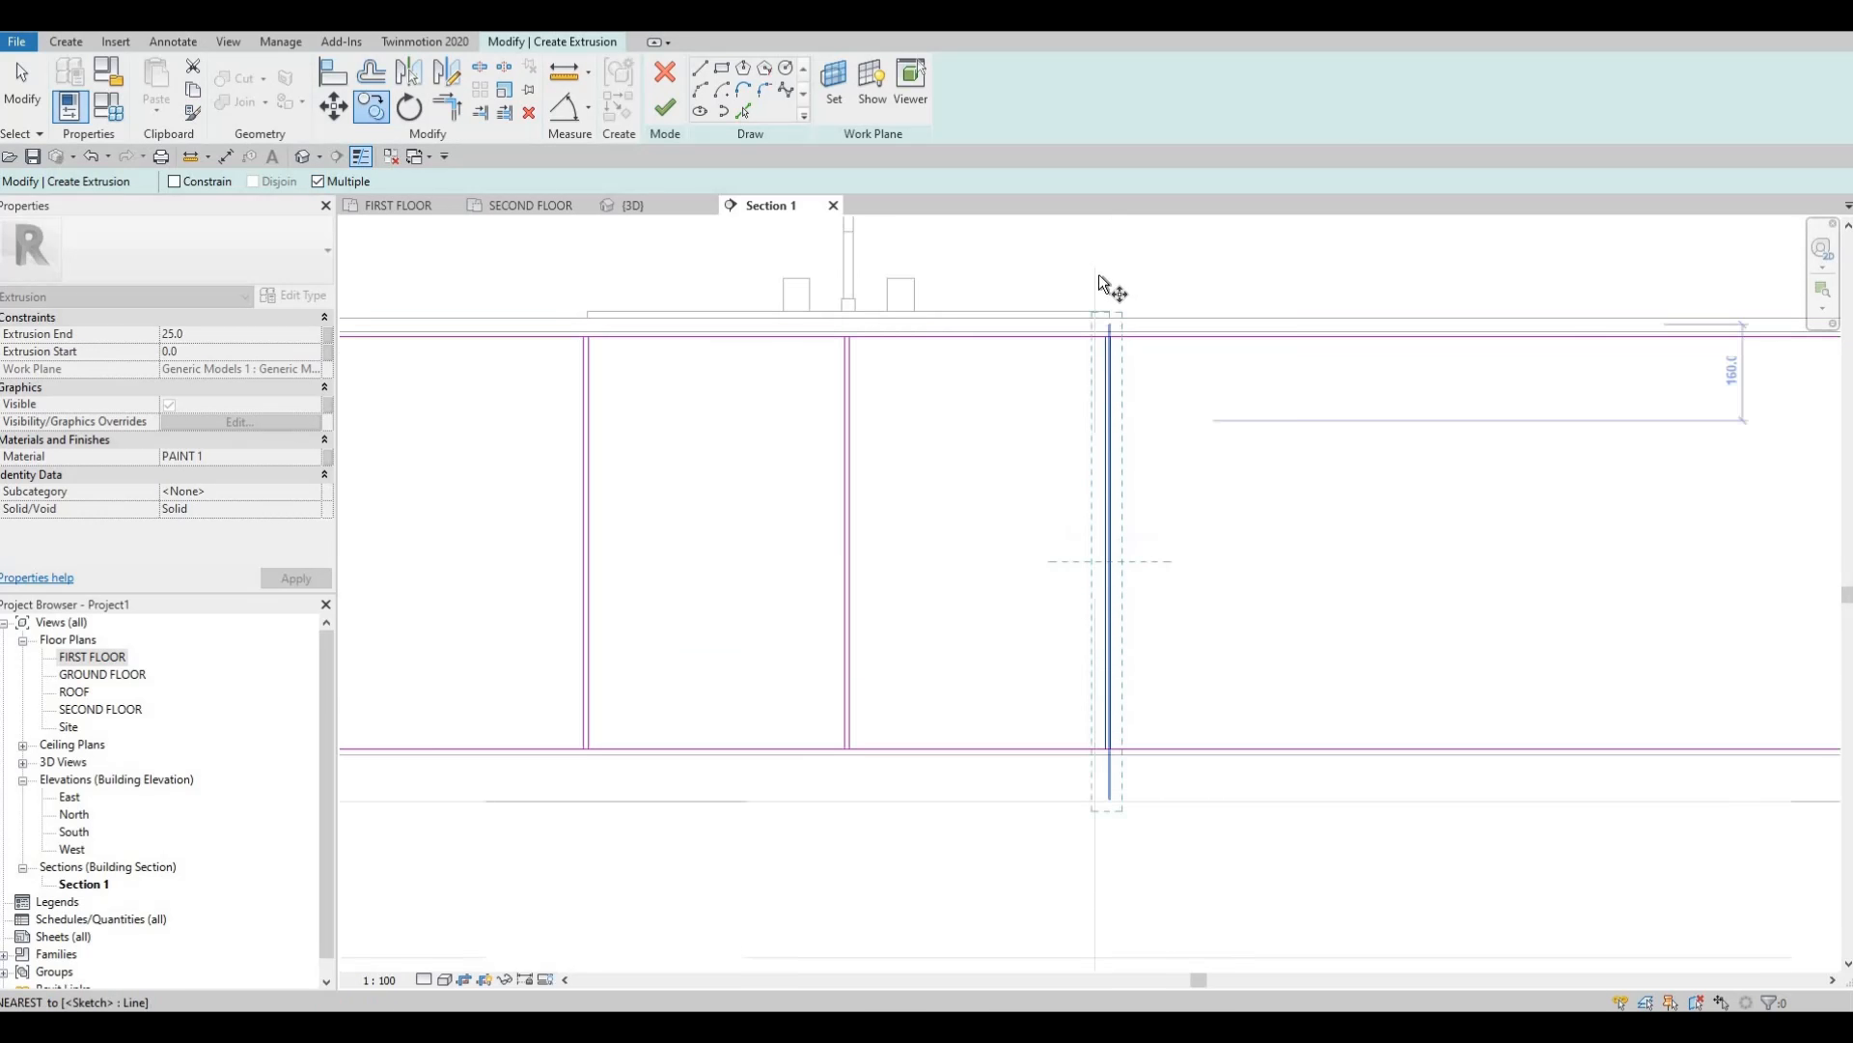
{"action": "left_click", "coordinate": [1058, 326]}
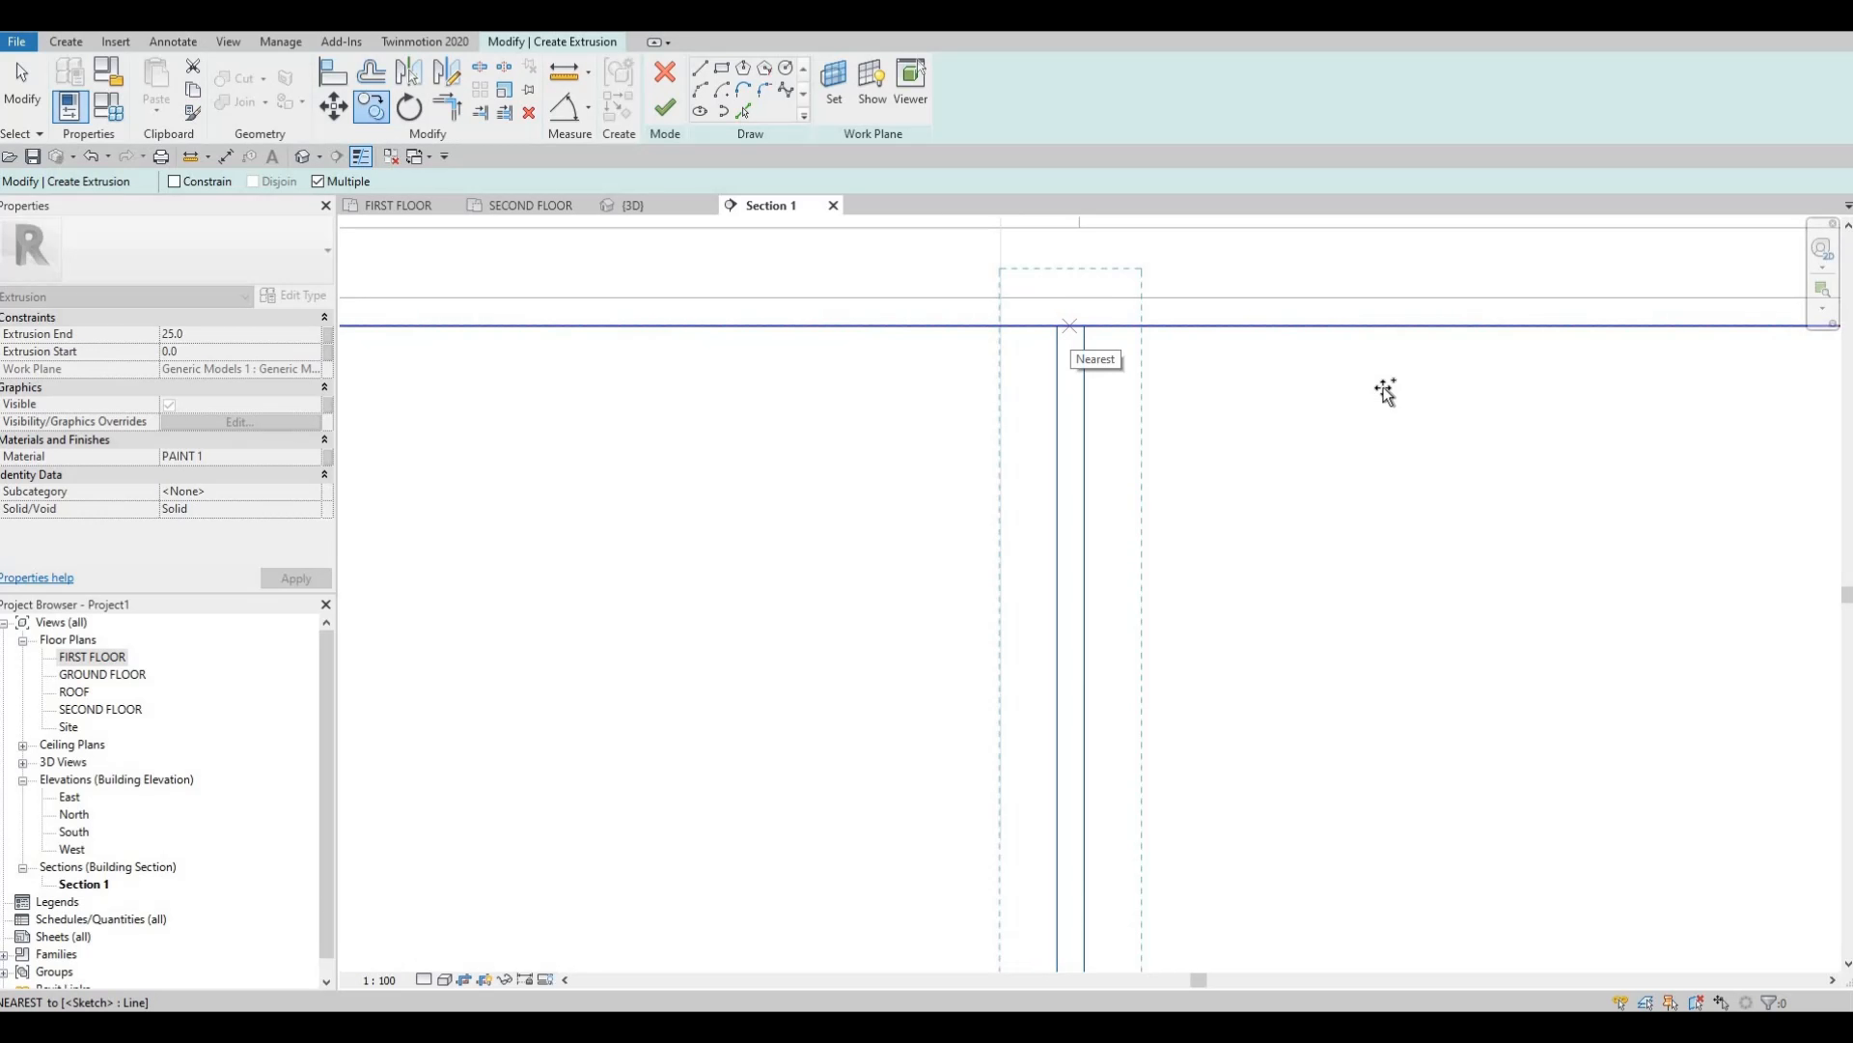
{"action": "left_click", "coordinate": [1419, 328]}
{"action": "type", "text": "50"}
{"action": "key", "text": "Return"}
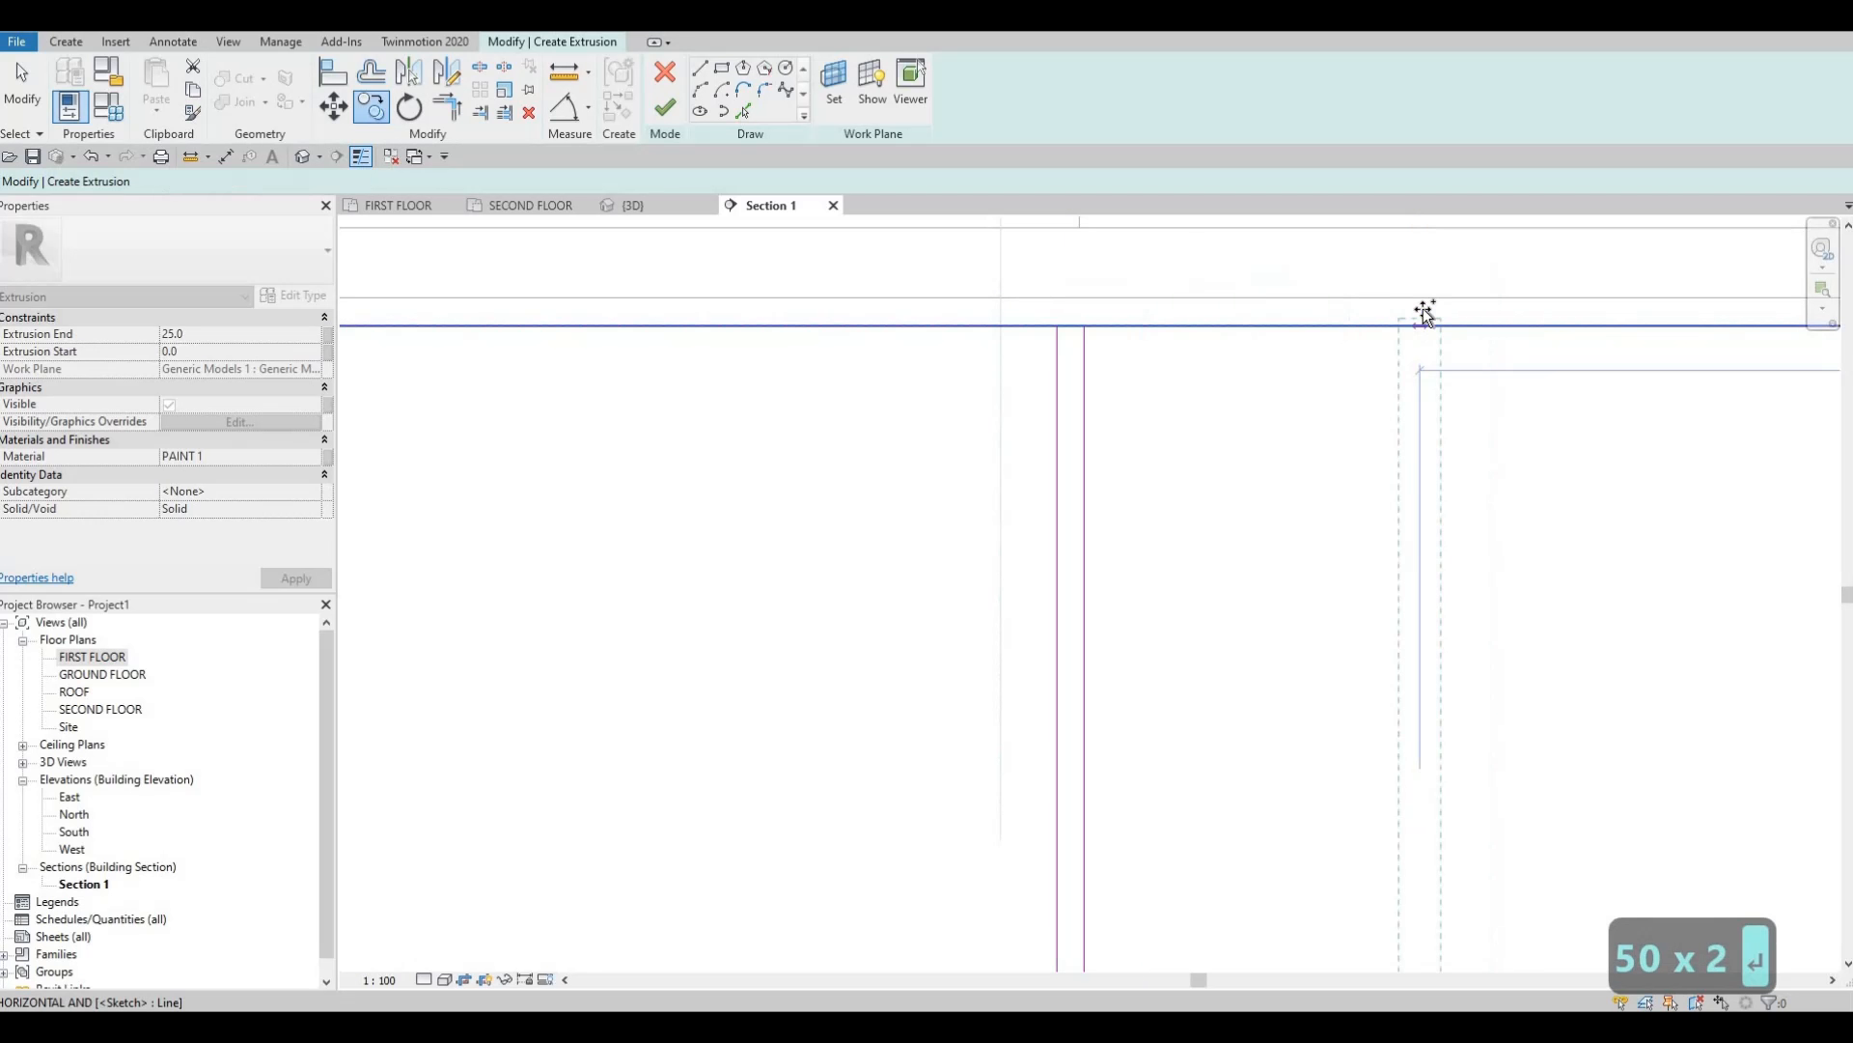
{"action": "scroll", "coordinate": [1456, 447], "scroll_direction": "down", "scroll_amount": 5}
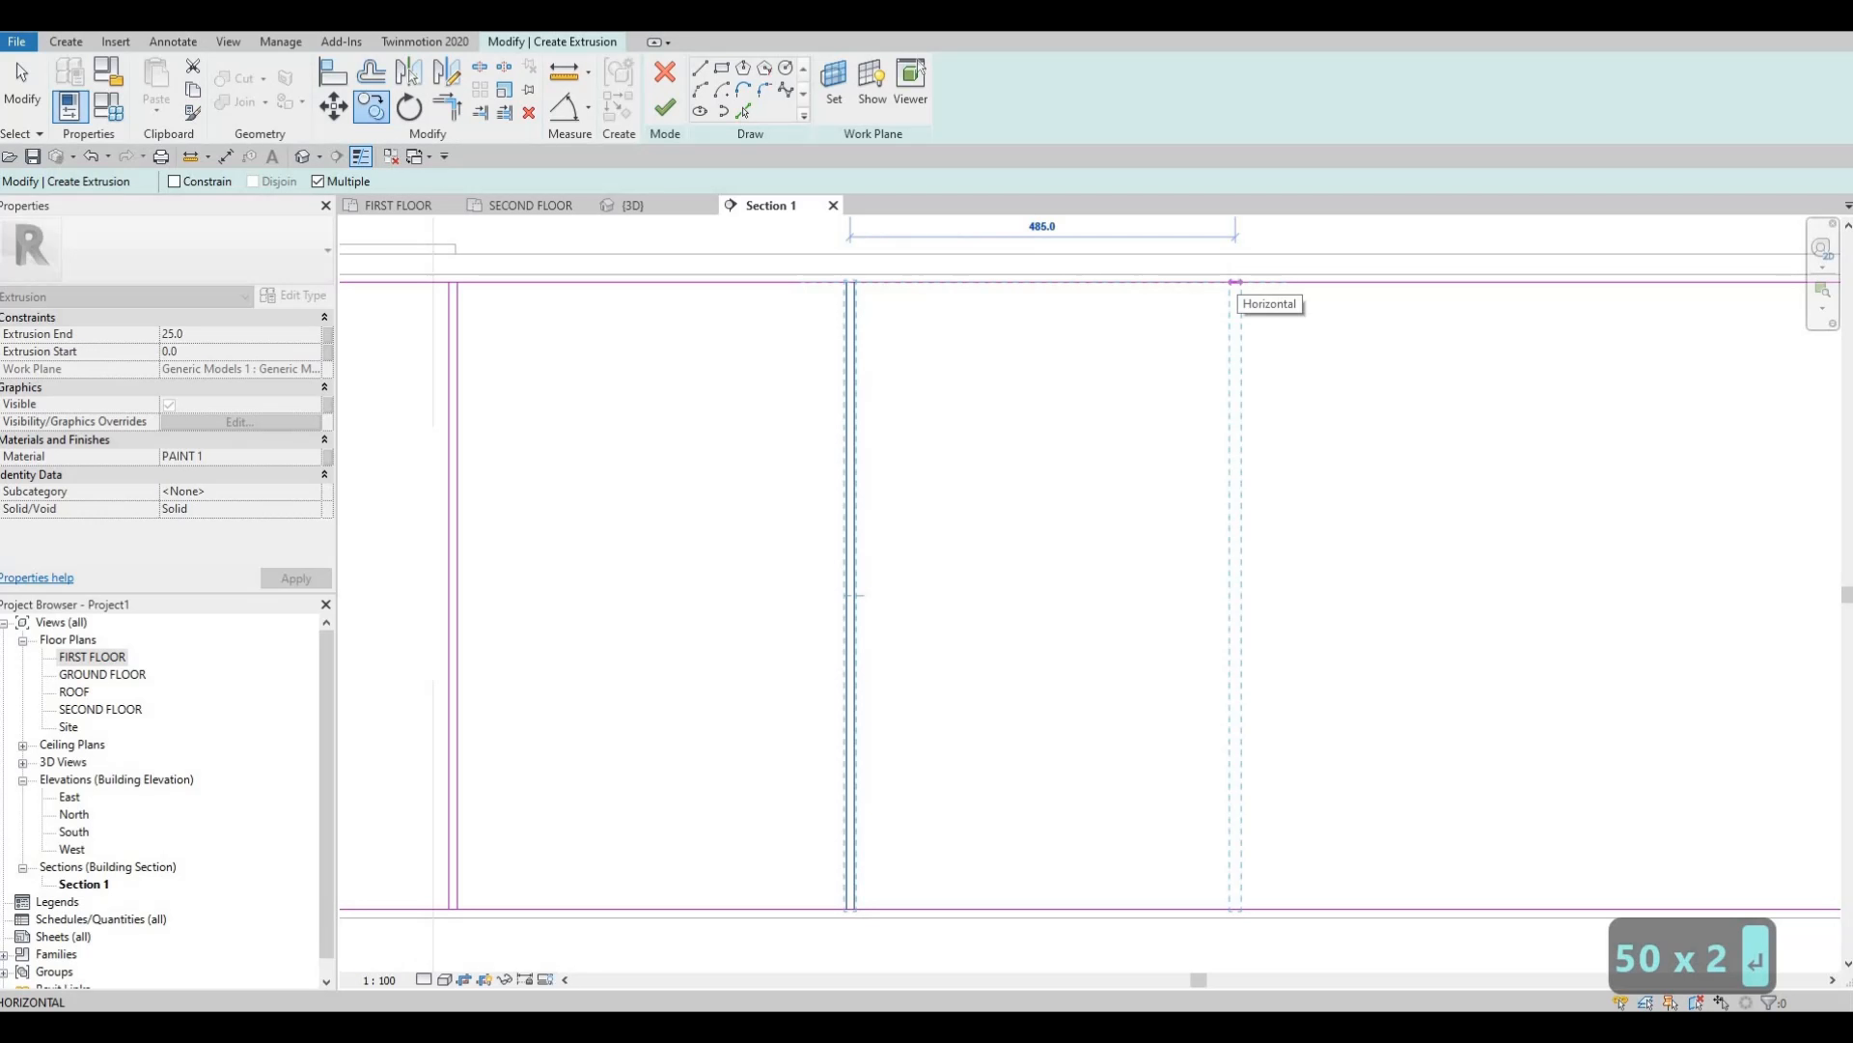
{"action": "left_click", "coordinate": [1237, 281]}
{"action": "scroll", "coordinate": [1208, 304], "scroll_direction": "down", "scroll_amount": 3}
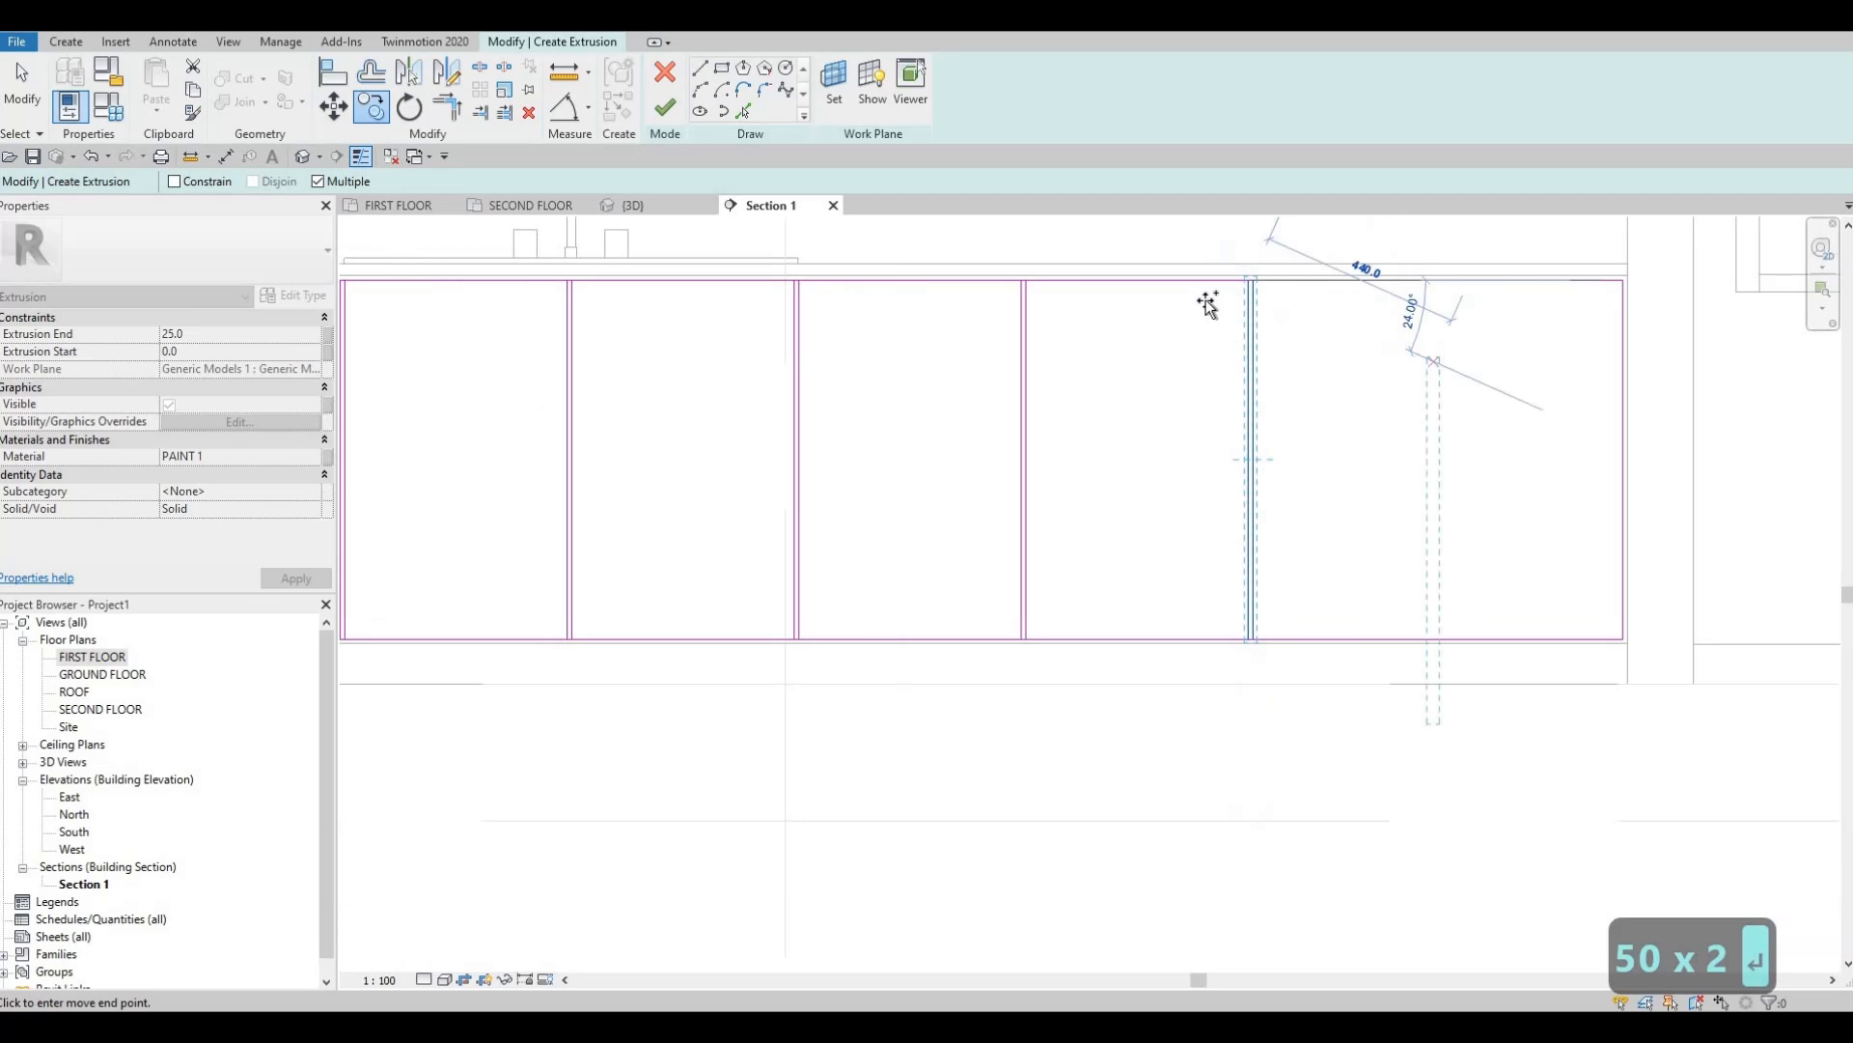
{"action": "middle_click_drag", "start_coordinate": [1458, 295], "coordinate": [1209, 304]}
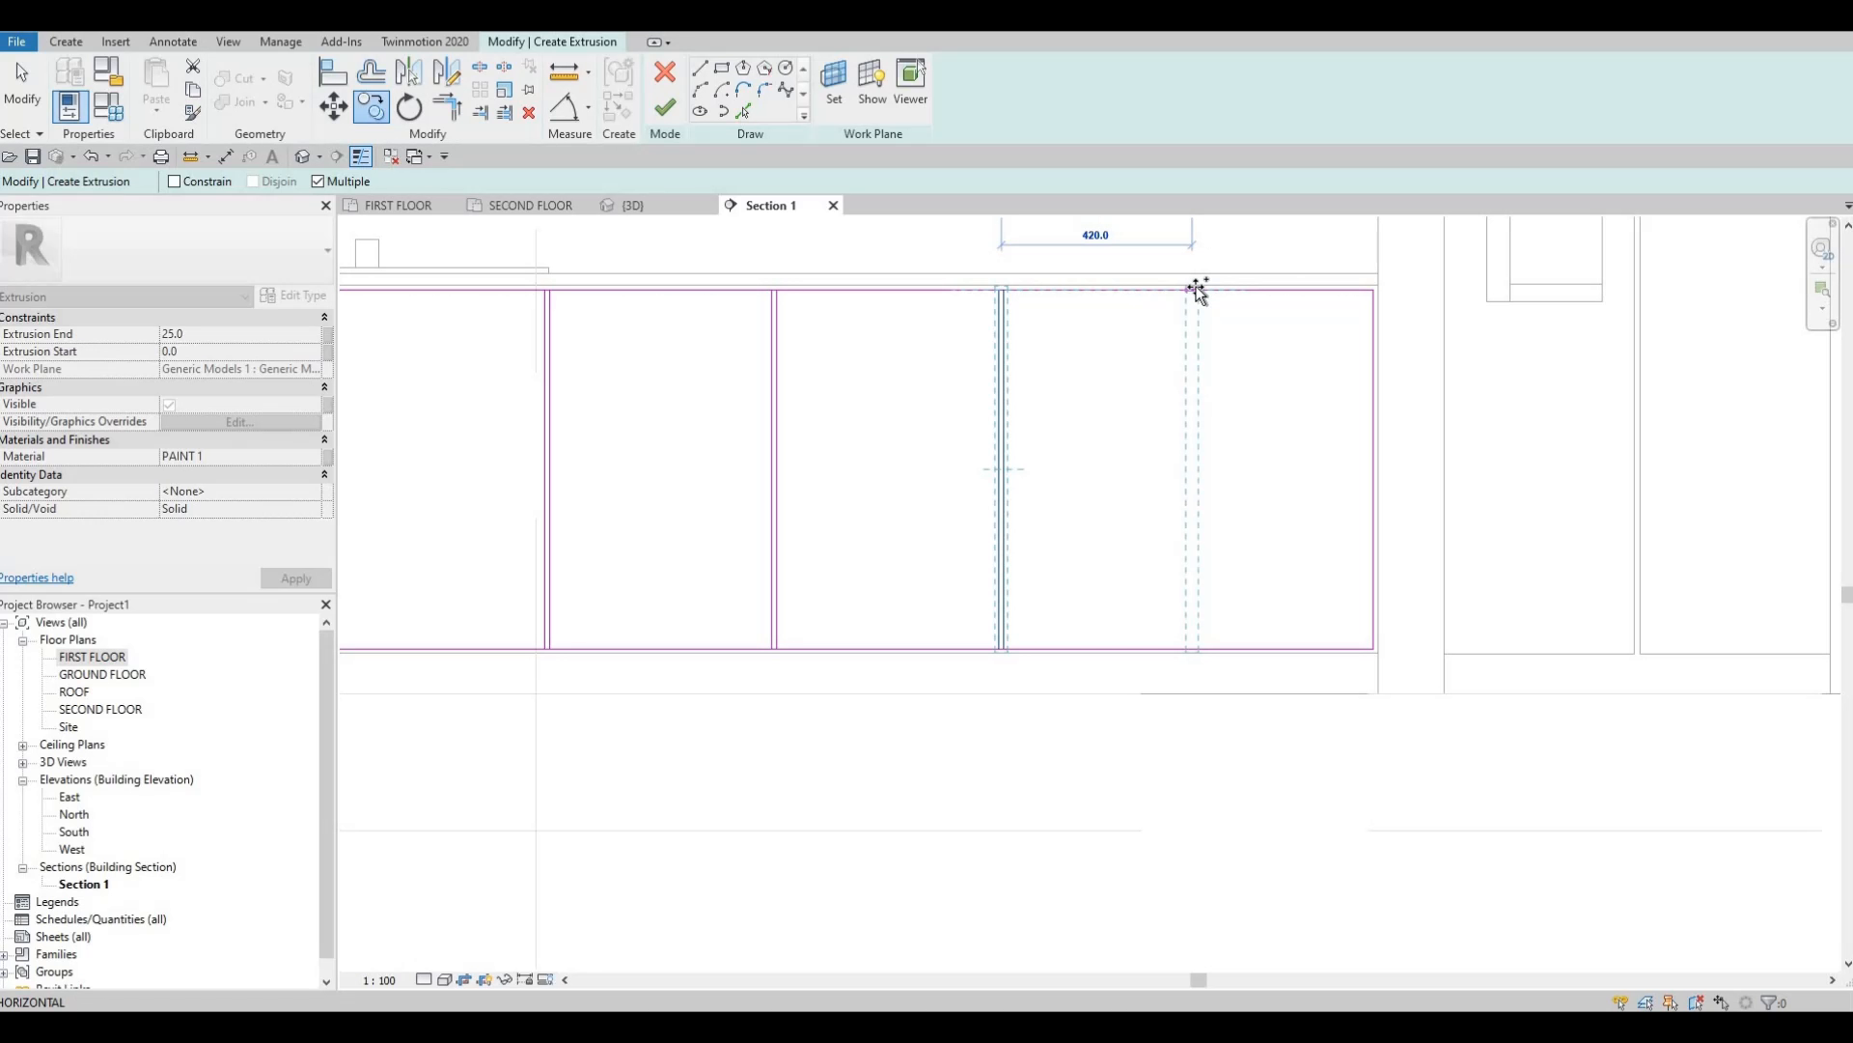
{"action": "left_click", "coordinate": [1192, 292]}
{"action": "key", "text": "Escape"}
Copy another divider pair 500 to the left to complete the eight panels.
{"action": "middle_click_drag", "start_coordinate": [1360, 554], "coordinate": [1679, 447]}
{"action": "scroll", "coordinate": [1680, 447], "scroll_direction": "down", "scroll_amount": 2}
{"action": "middle_click_drag", "start_coordinate": [1178, 344], "coordinate": [1517, 450]}
{"action": "key", "text": "Escape"}
{"action": "scroll", "coordinate": [1243, 485], "scroll_direction": "up", "scroll_amount": 2}
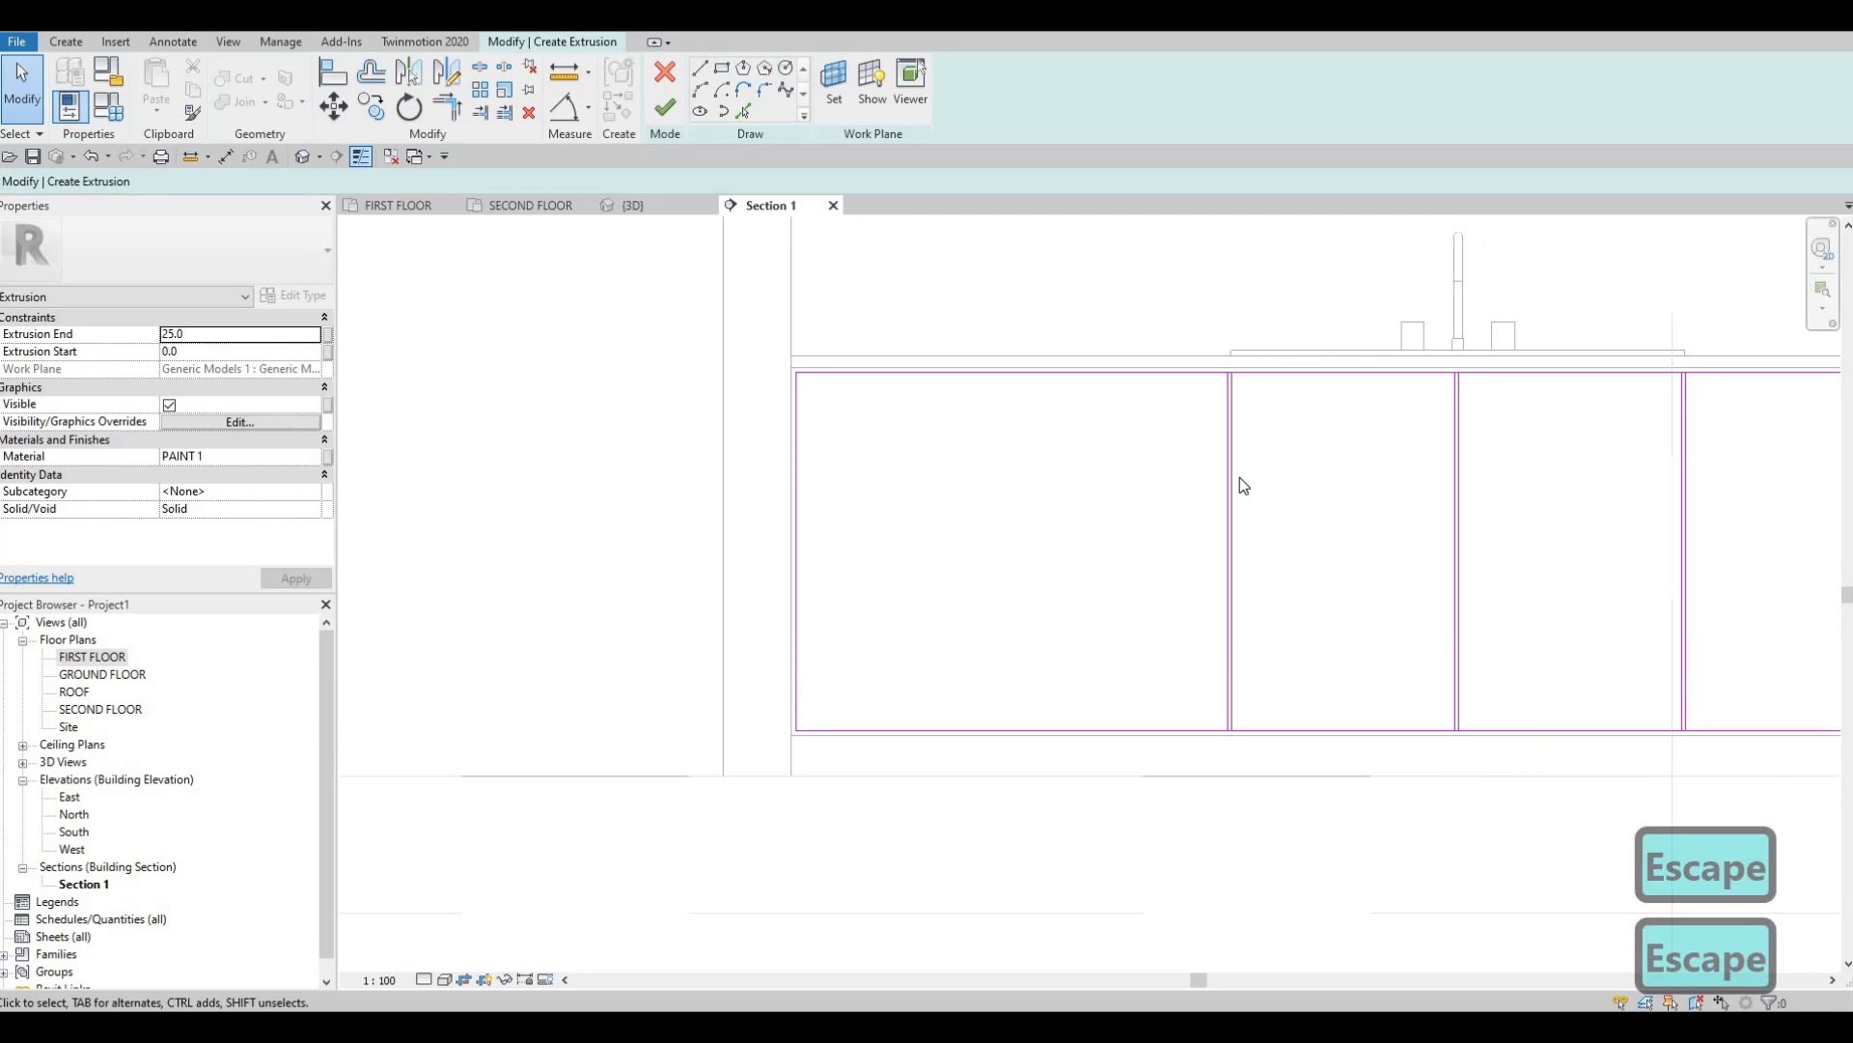
{"action": "left_click", "coordinate": [1226, 367]}
{"action": "key", "text": "c"}
{"action": "key", "text": "o"}
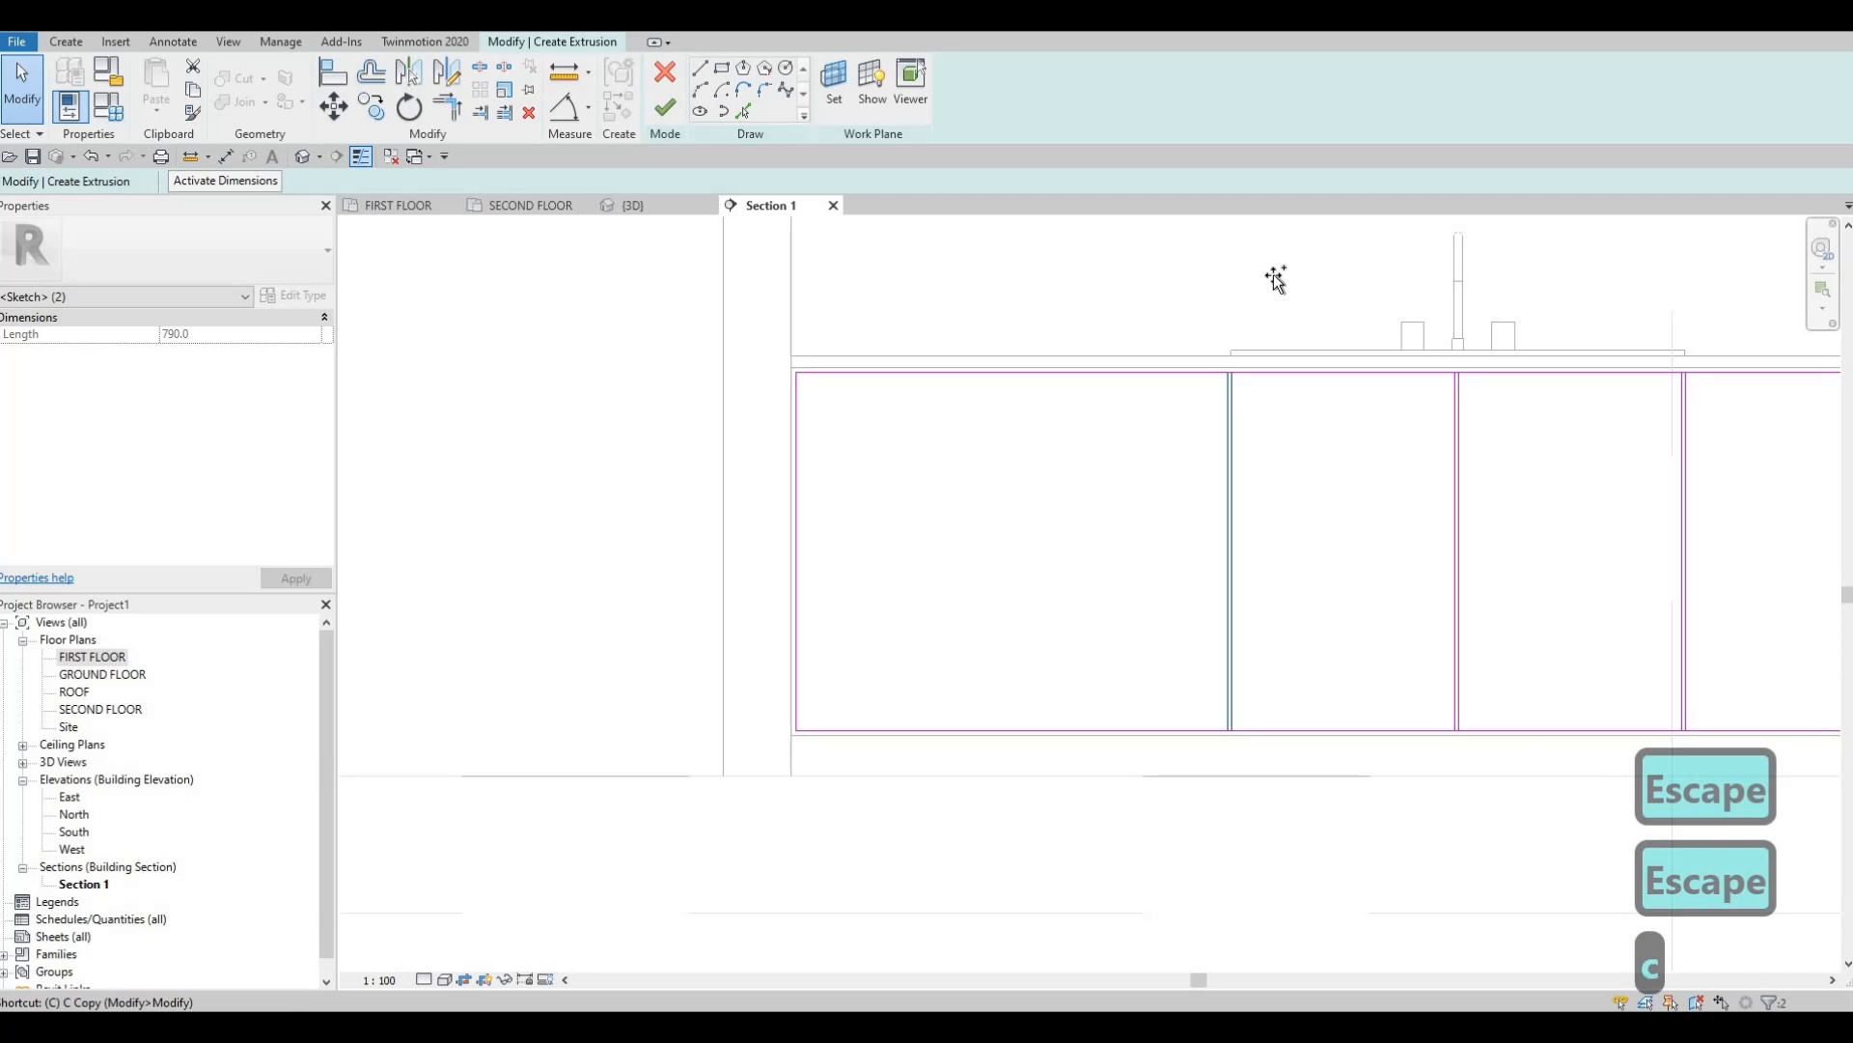
{"action": "left_click", "coordinate": [1274, 275]}
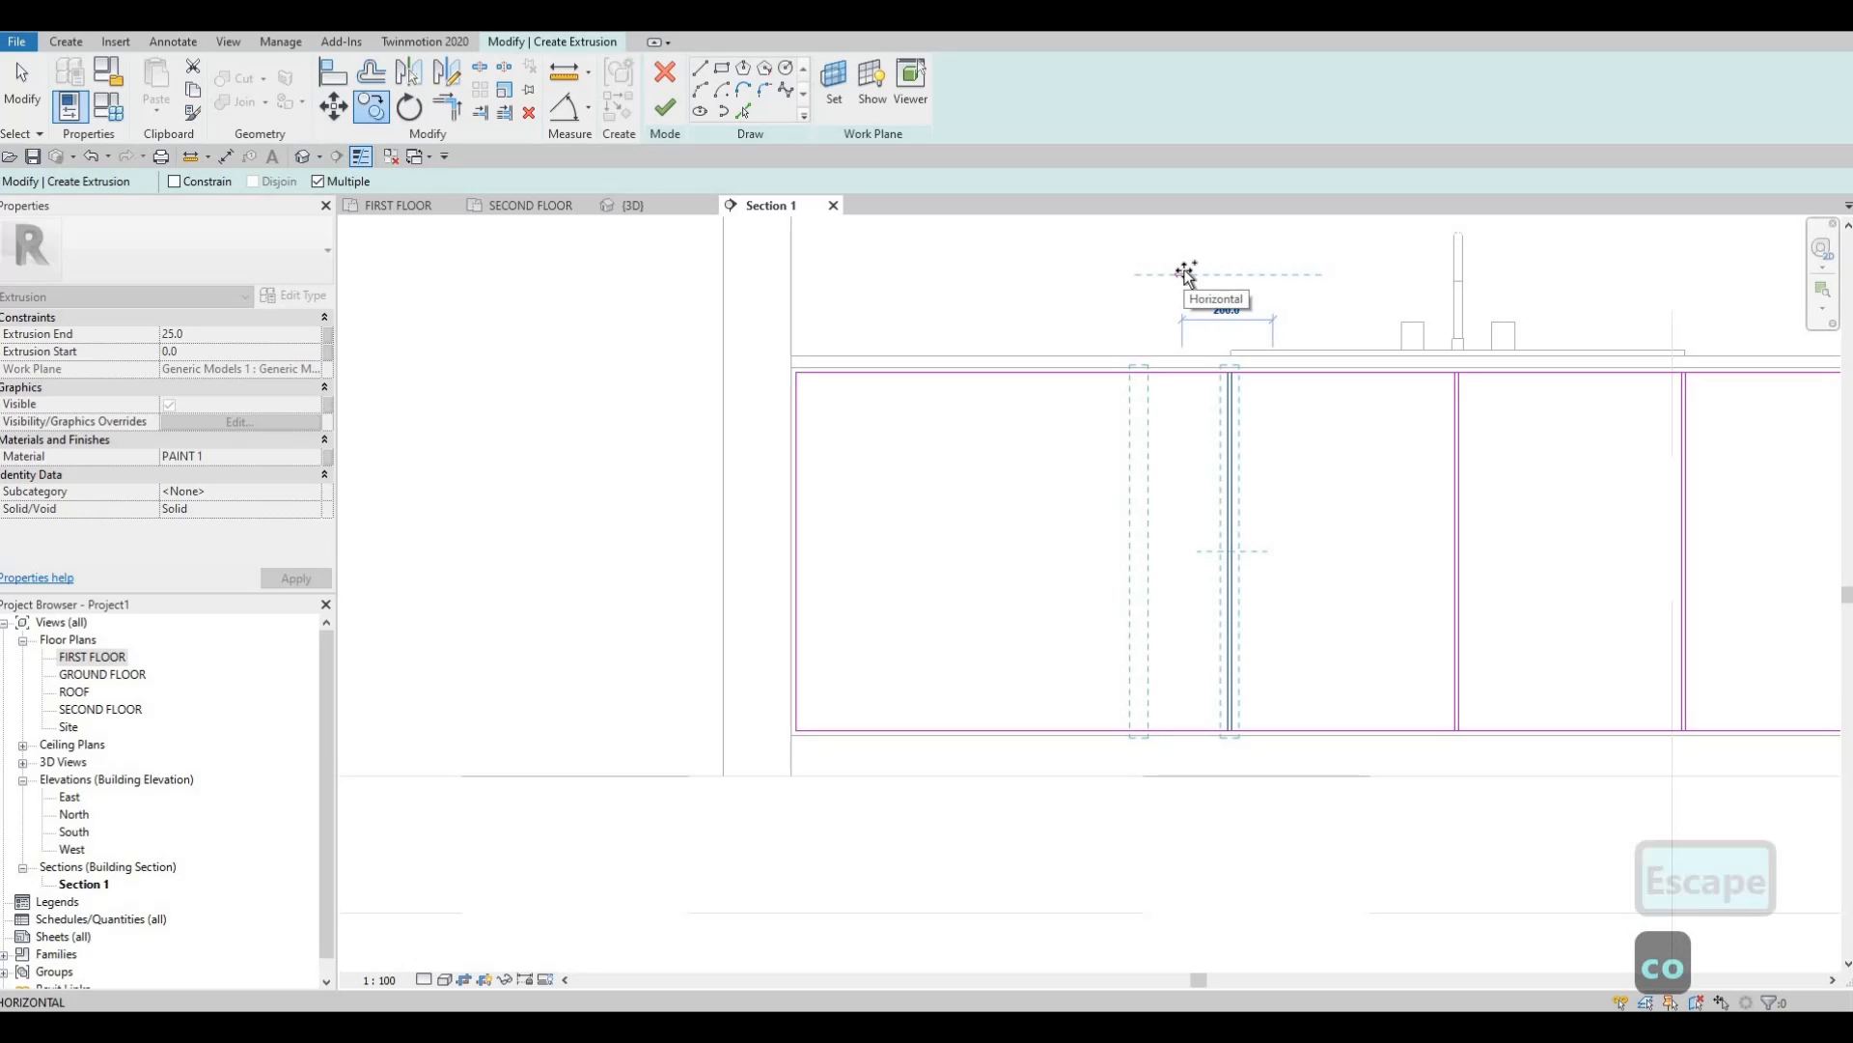
{"action": "type", "text": "500"}
{"action": "key", "text": "Return"}
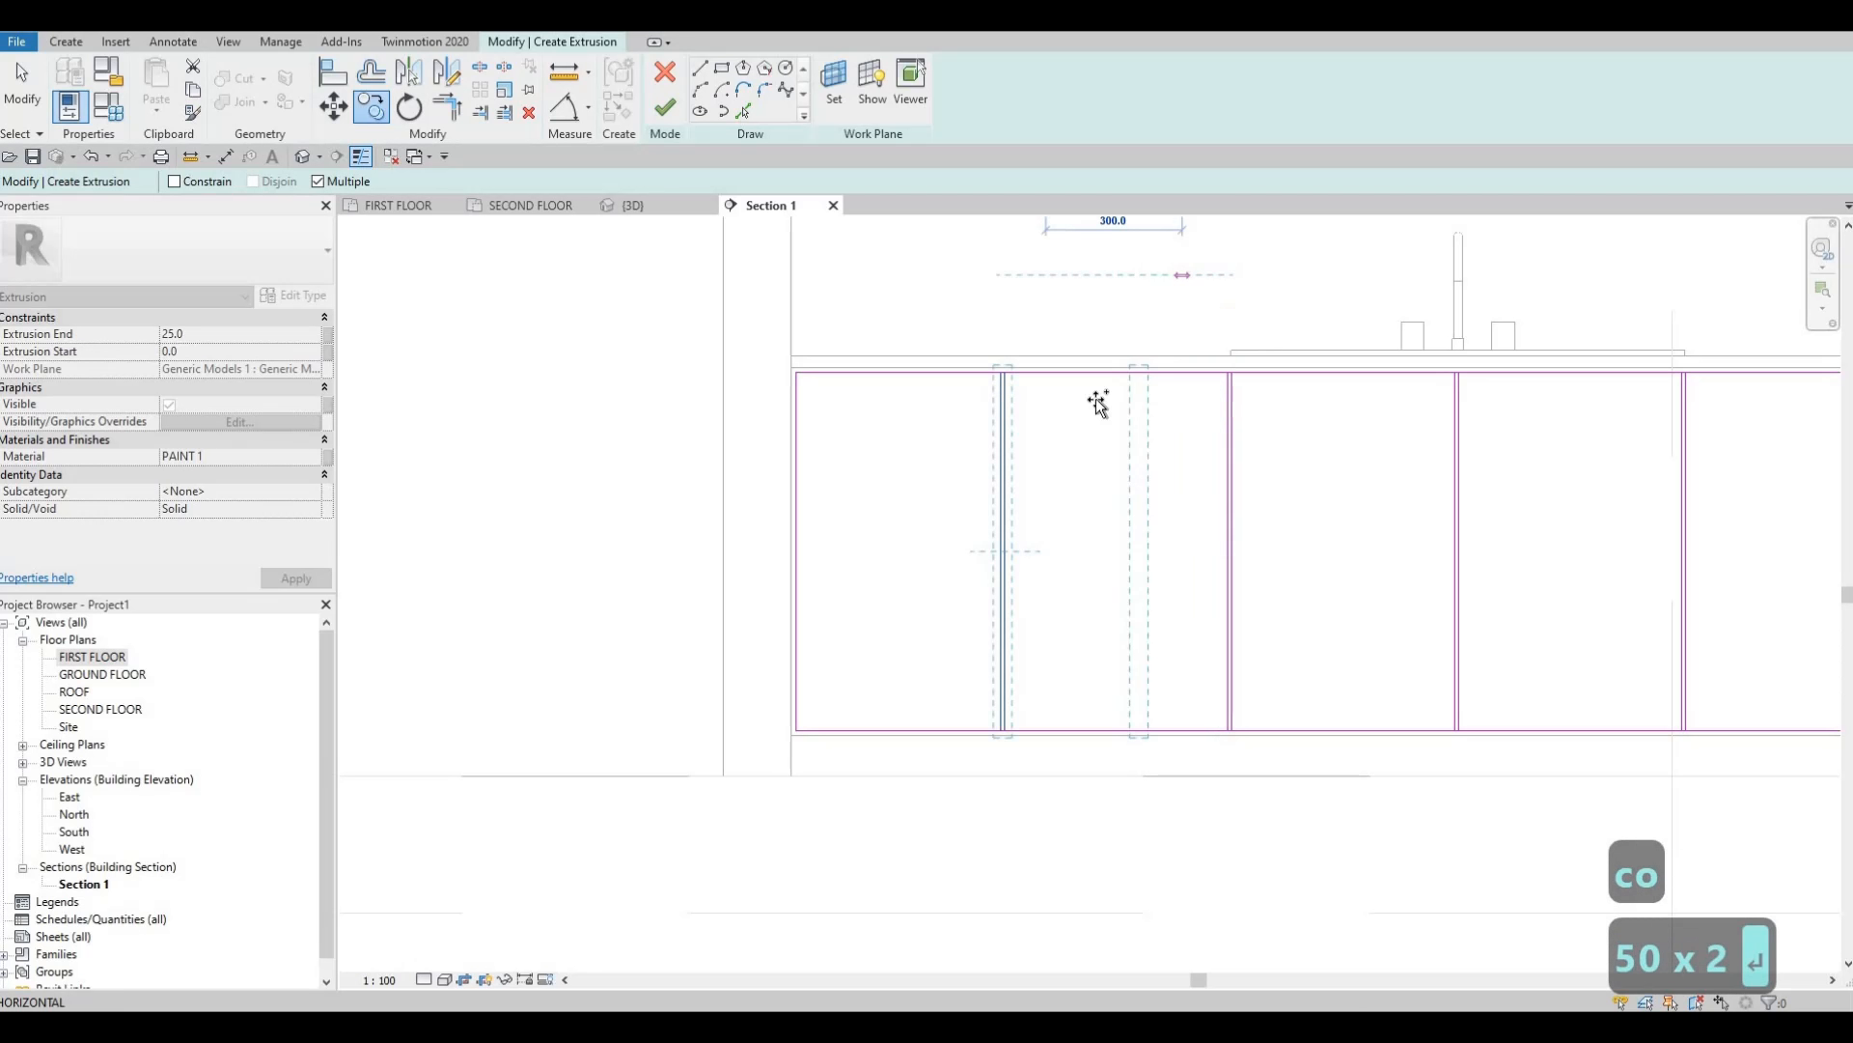
{"action": "key", "text": "Escape"}
{"action": "key", "text": "Escape"}
{"action": "scroll", "coordinate": [1035, 507], "scroll_direction": "down", "scroll_amount": 3}
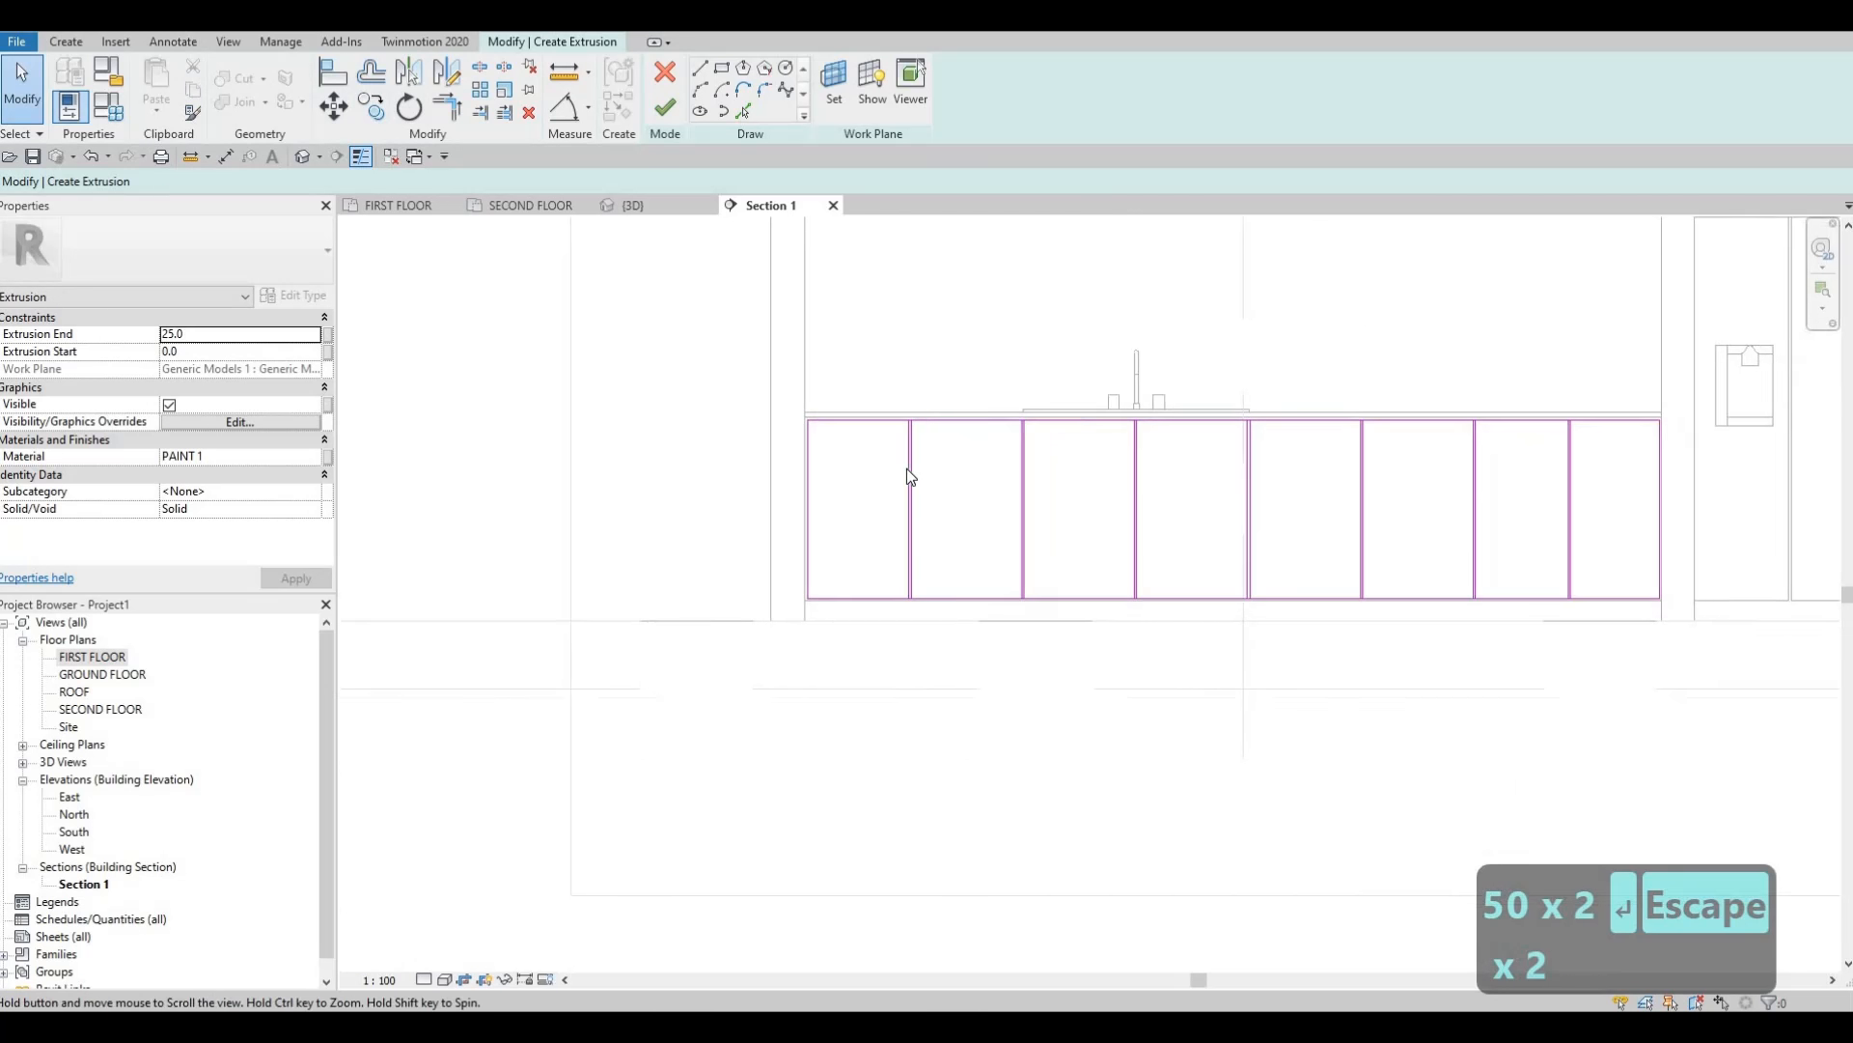
{"action": "middle_click_drag", "start_coordinate": [558, 242], "coordinate": [555, 251]}
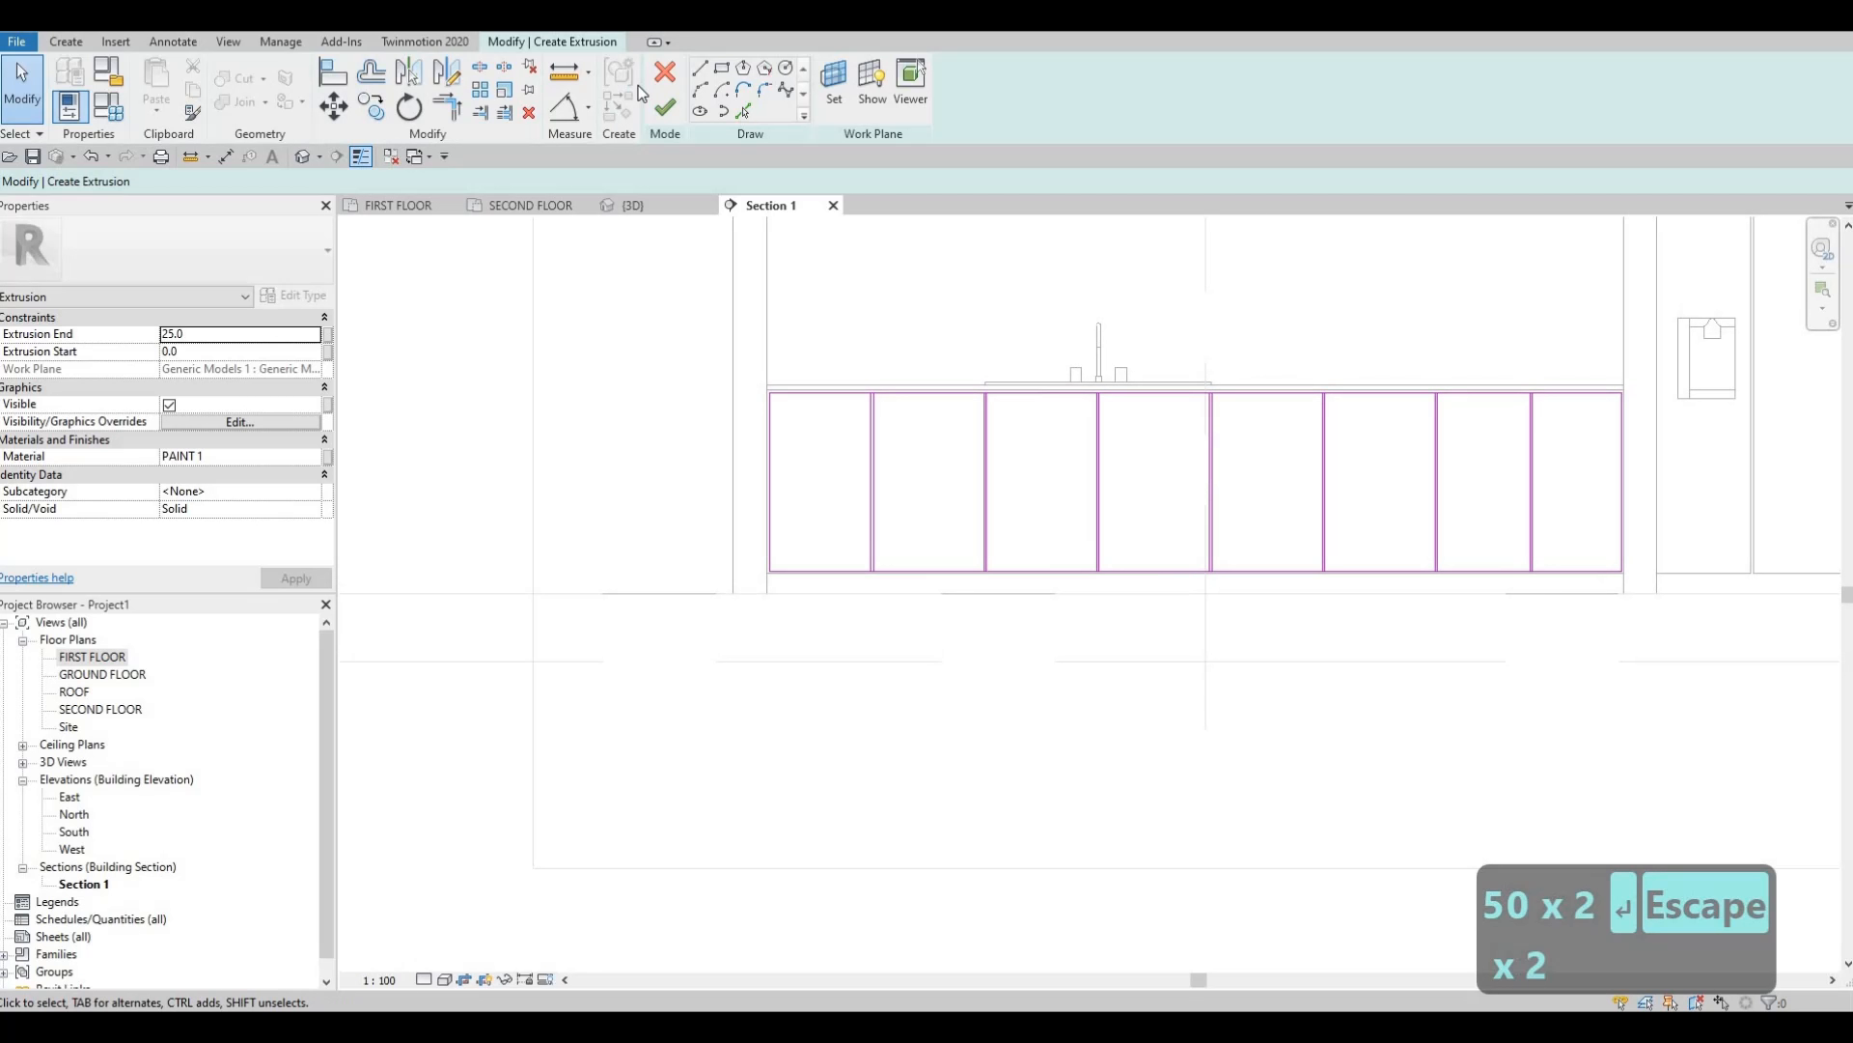
{"action": "left_click", "coordinate": [702, 71]}
{"action": "scroll", "coordinate": [791, 485], "scroll_direction": "up", "scroll_amount": 5}
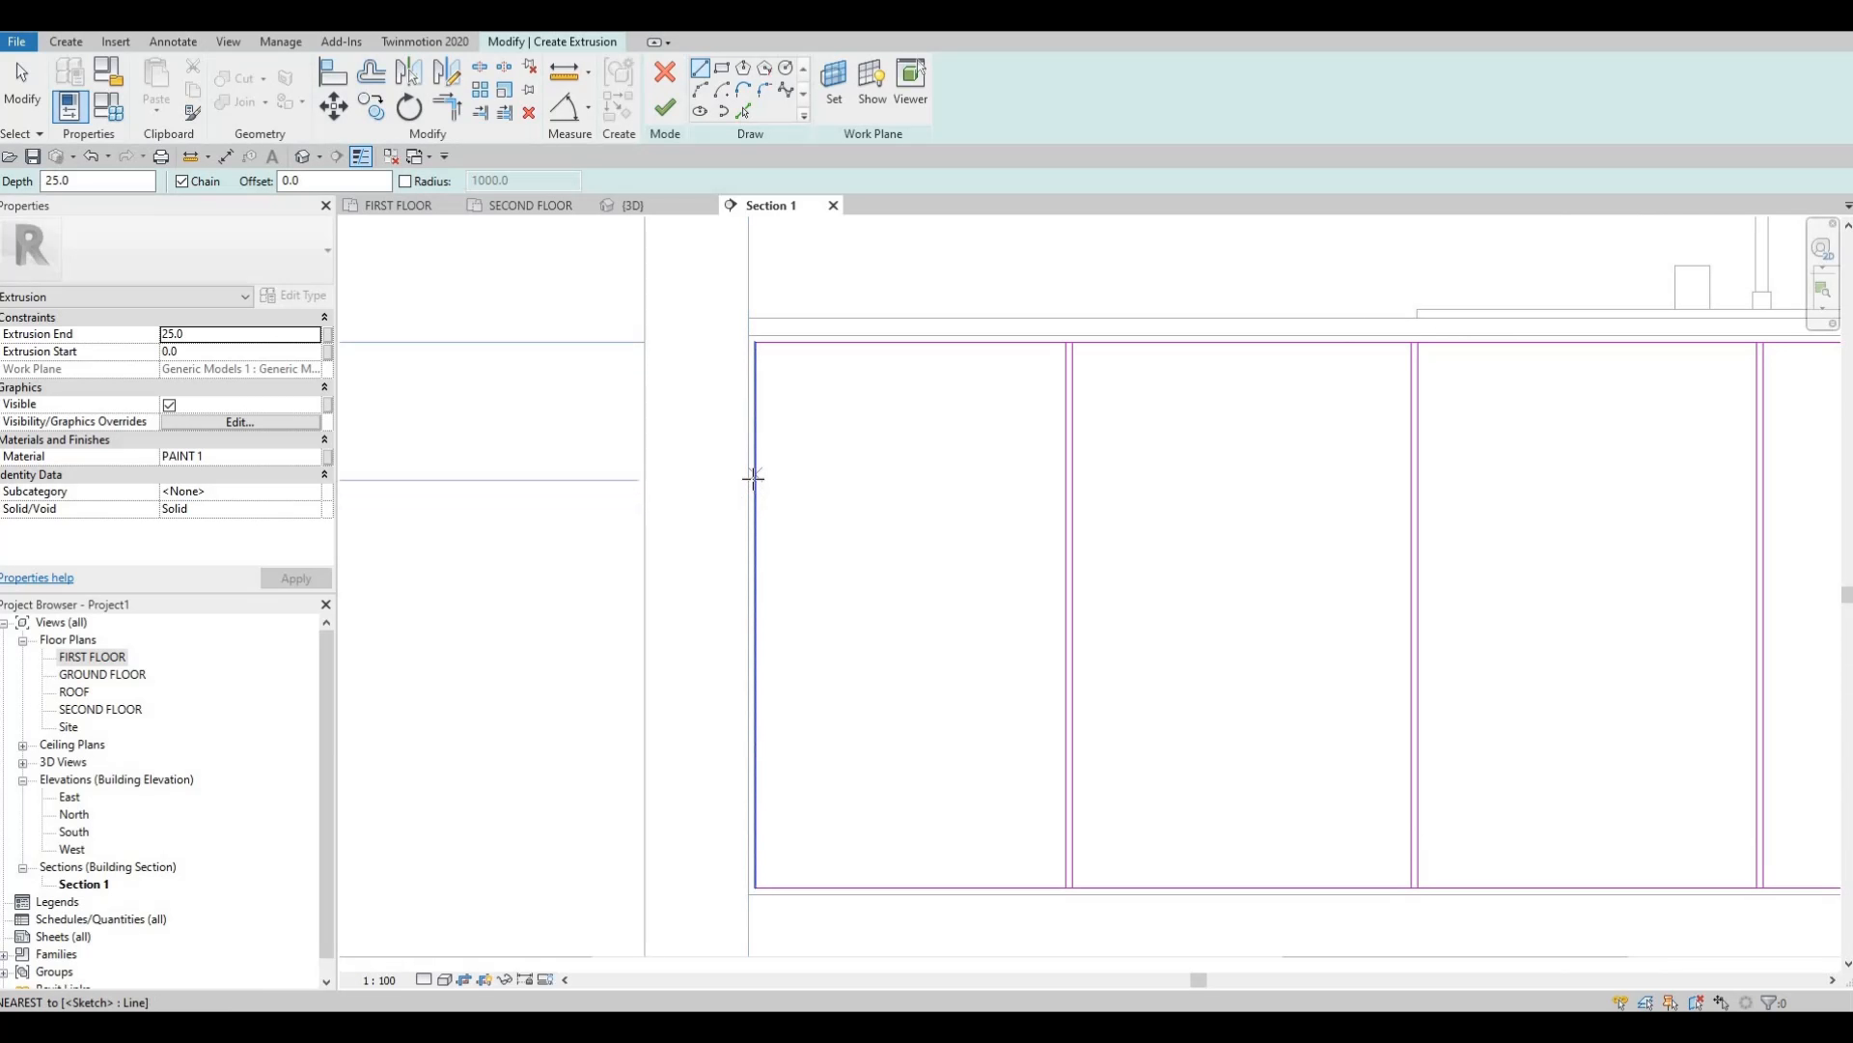
Draw a 450 horizontal line across the left panel, then pick edge lines at offset 10.
{"action": "left_click", "coordinate": [756, 477]}
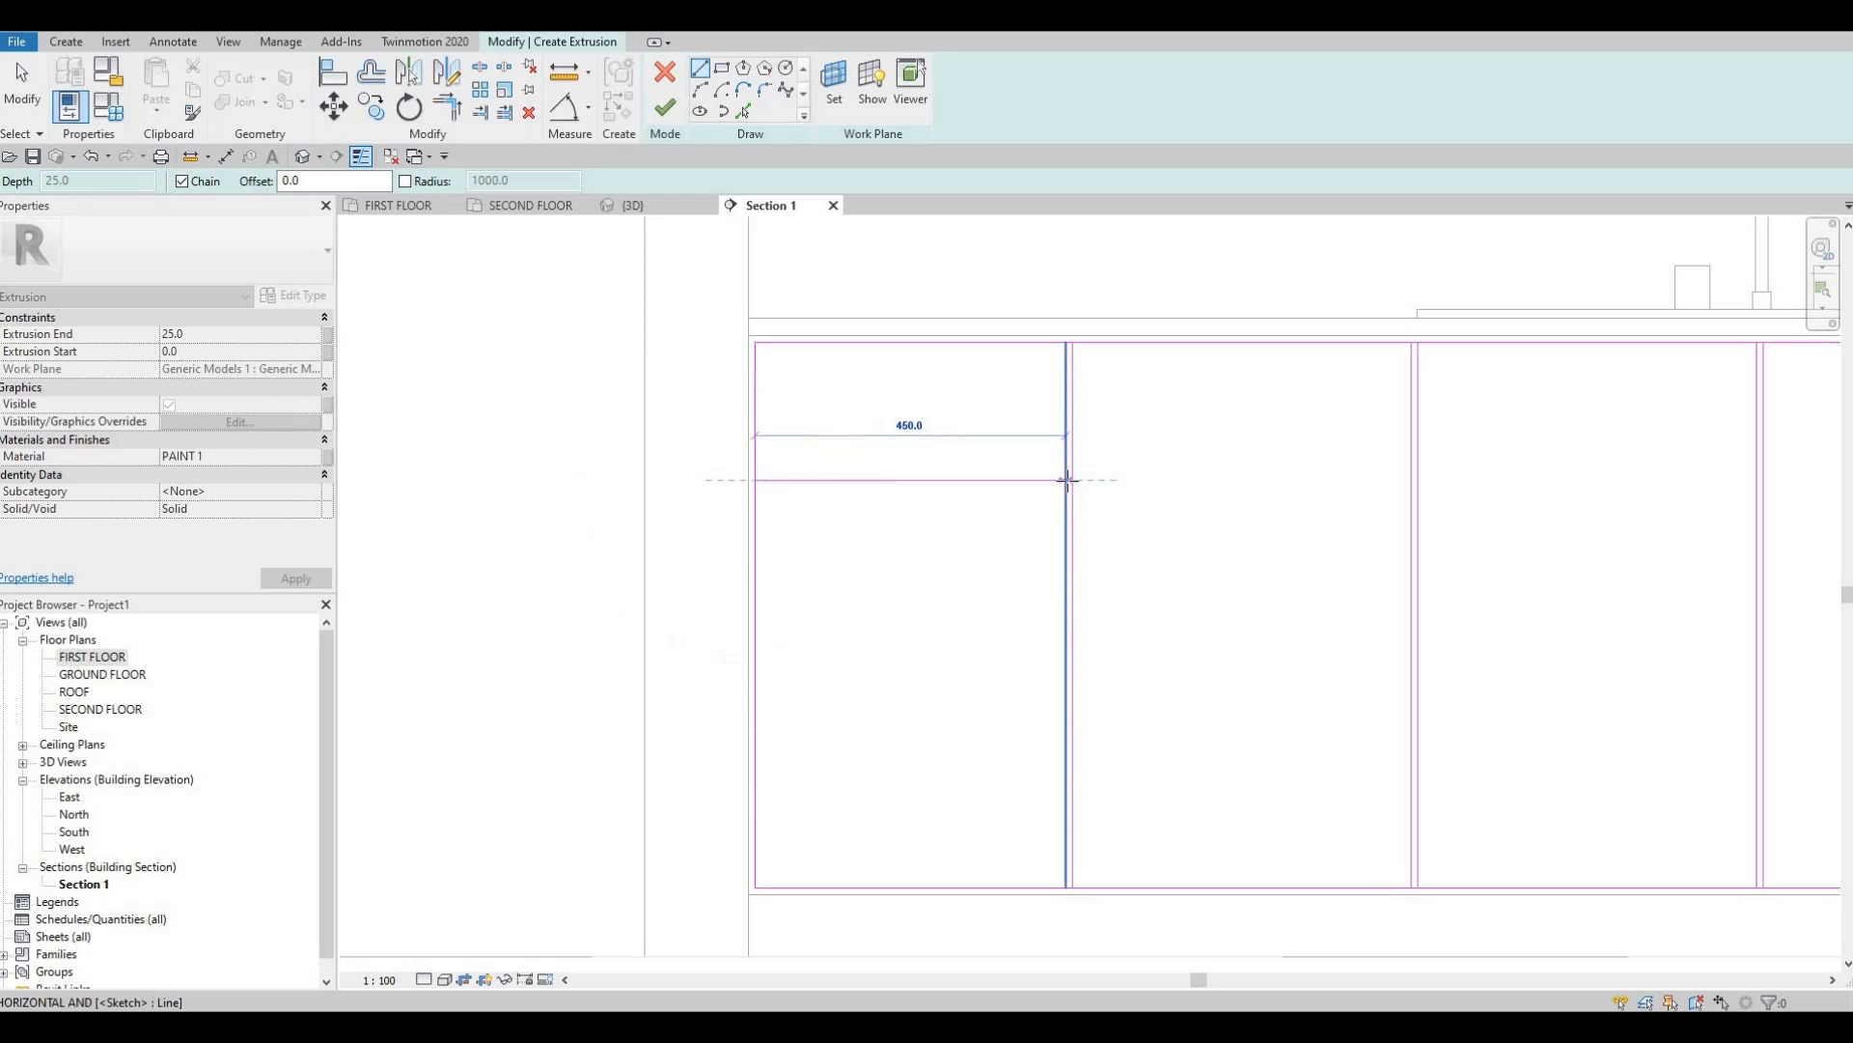
{"action": "key", "text": "Escape"}
{"action": "key", "text": "Escape"}
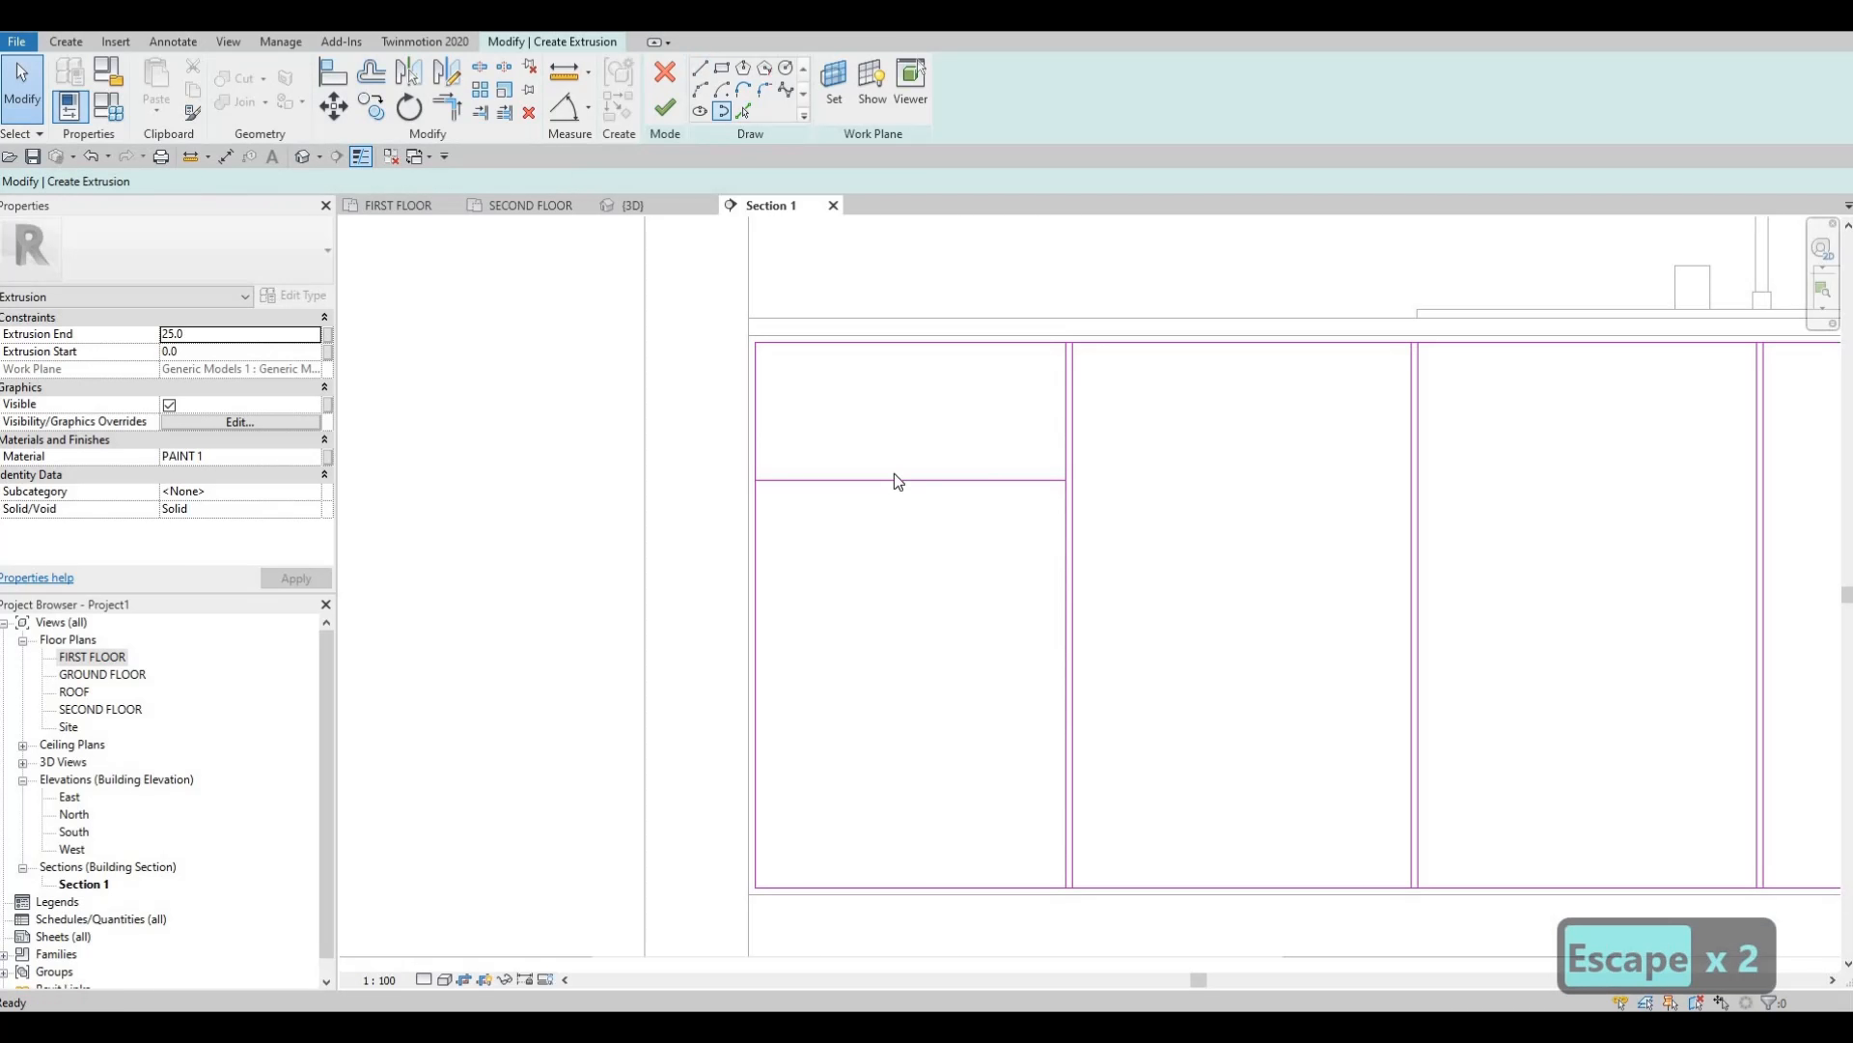
{"action": "left_click", "coordinate": [744, 112]}
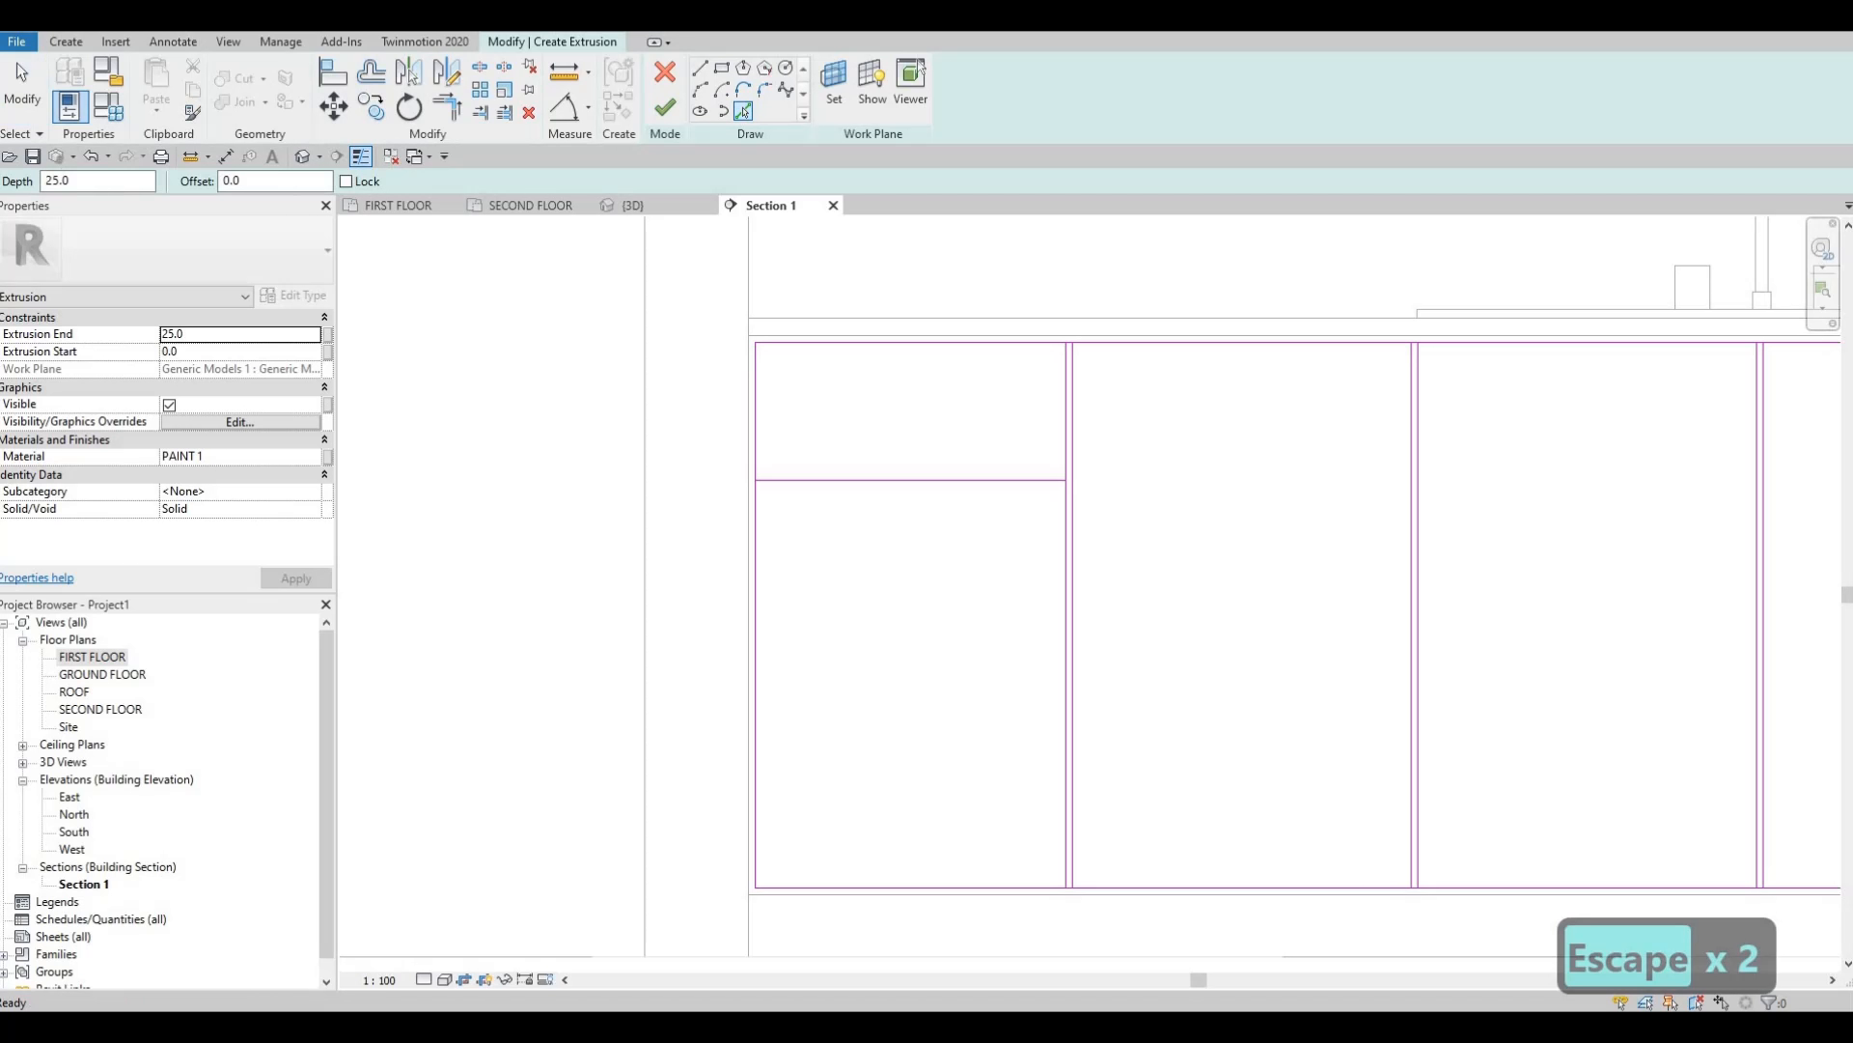
{"action": "type", "text": "10"}
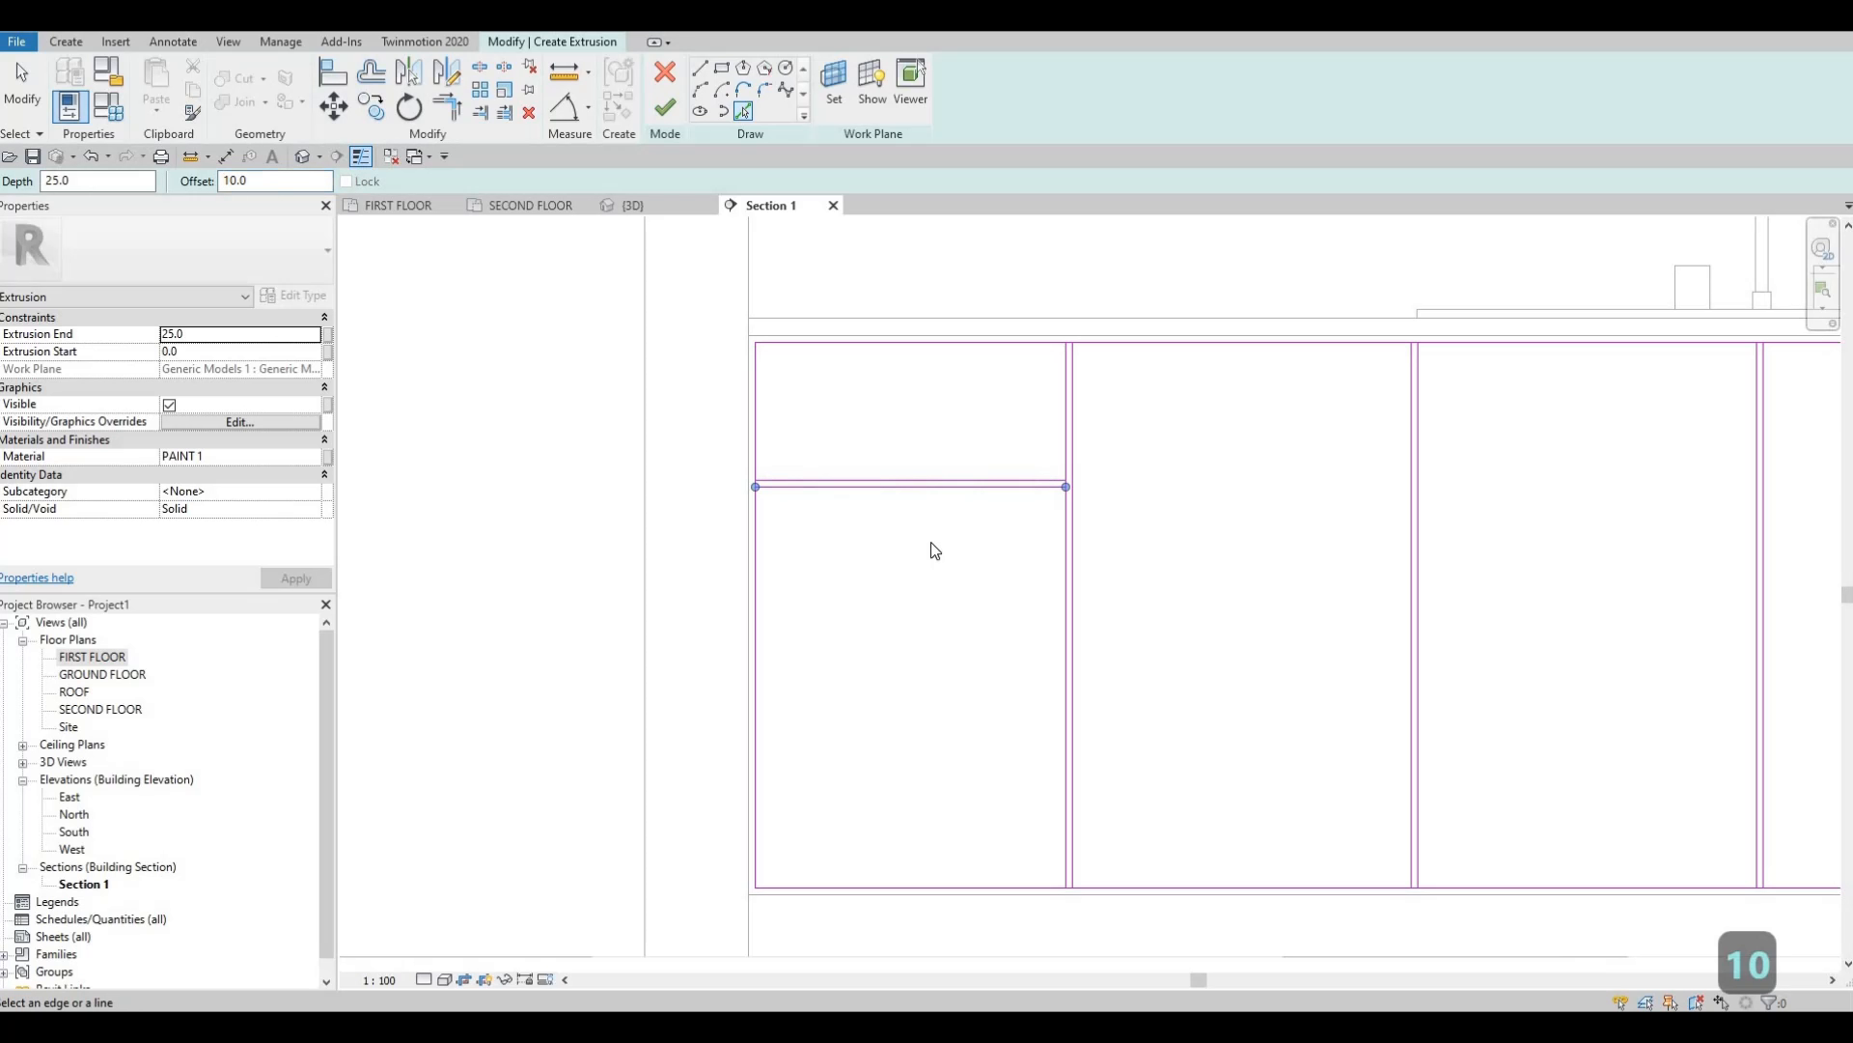
{"action": "key", "text": "Escape"}
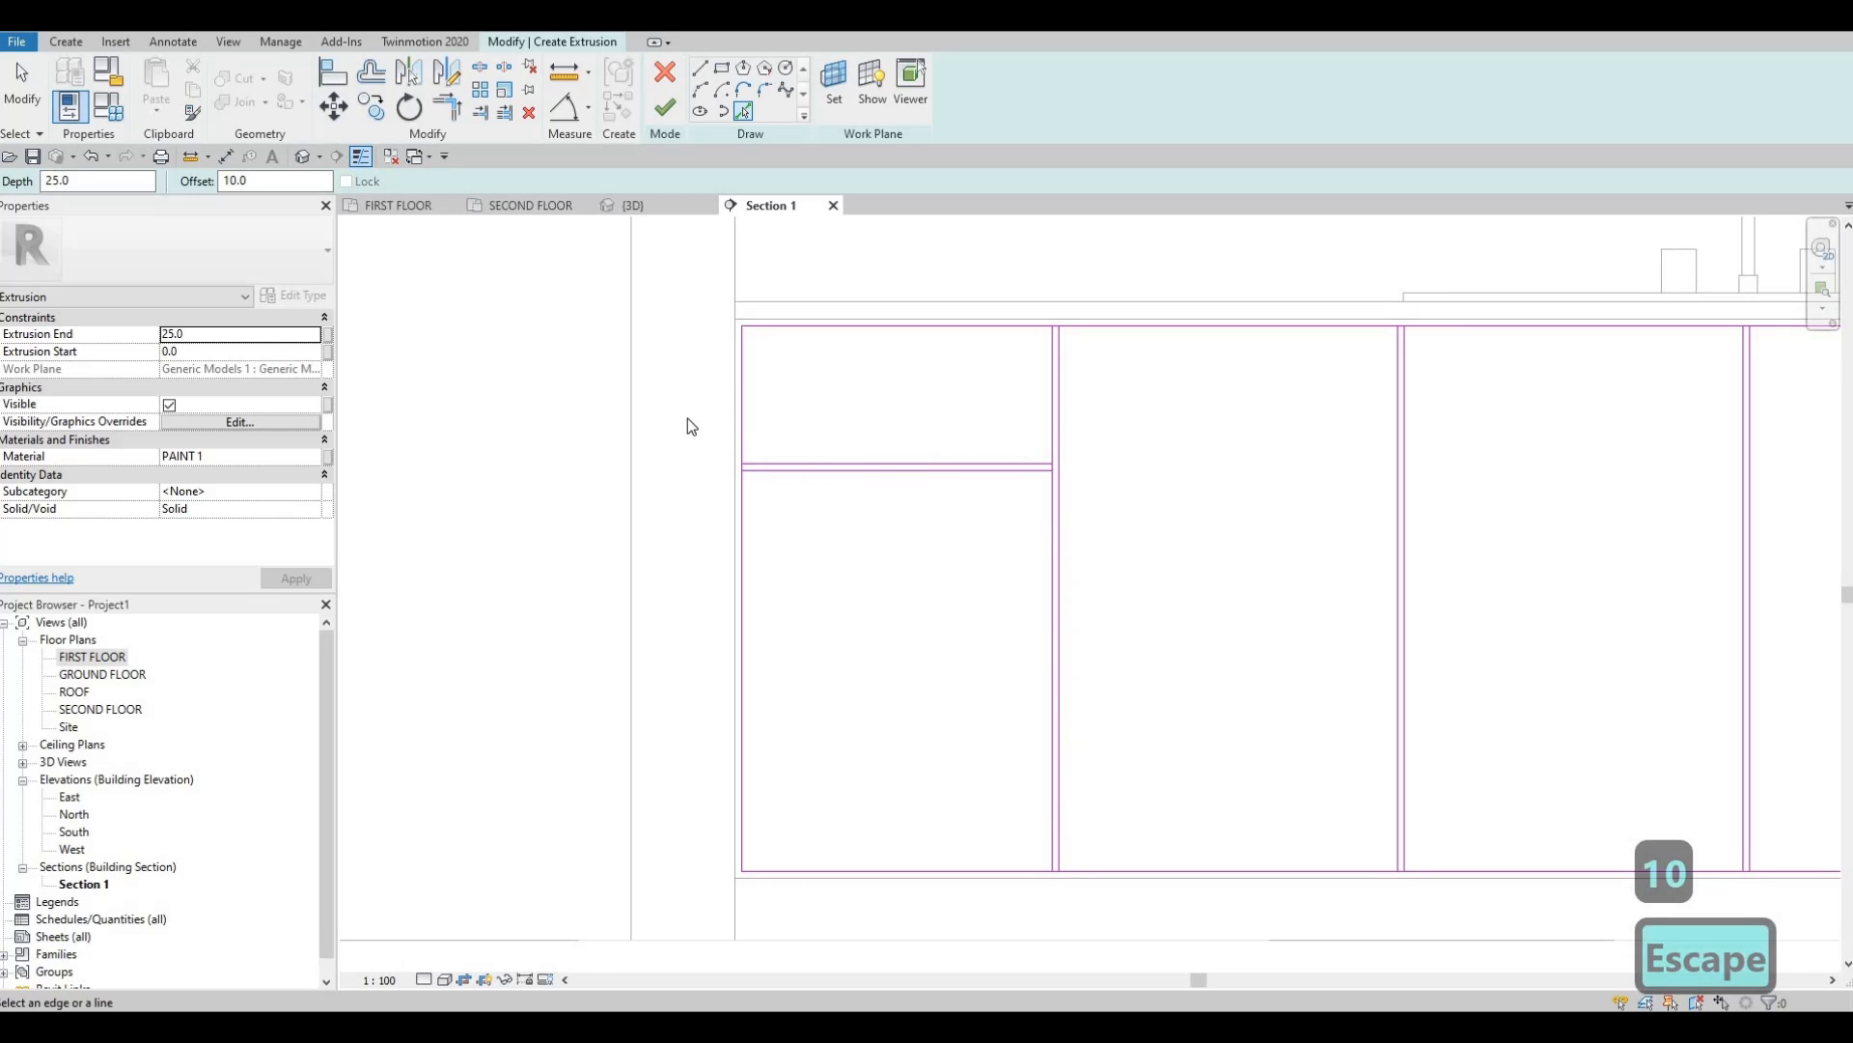
{"action": "key", "text": "Escape"}
Copy the drawer lines 240 down, giving two pairs of dividers in the left panel.
{"action": "mouse_move", "coordinate": [686, 414]}
{"action": "left_mouse_down"}
{"action": "mouse_move", "coordinate": [827, 501]}
{"action": "mouse_move", "coordinate": [1126, 551]}
{"action": "left_mouse_up"}
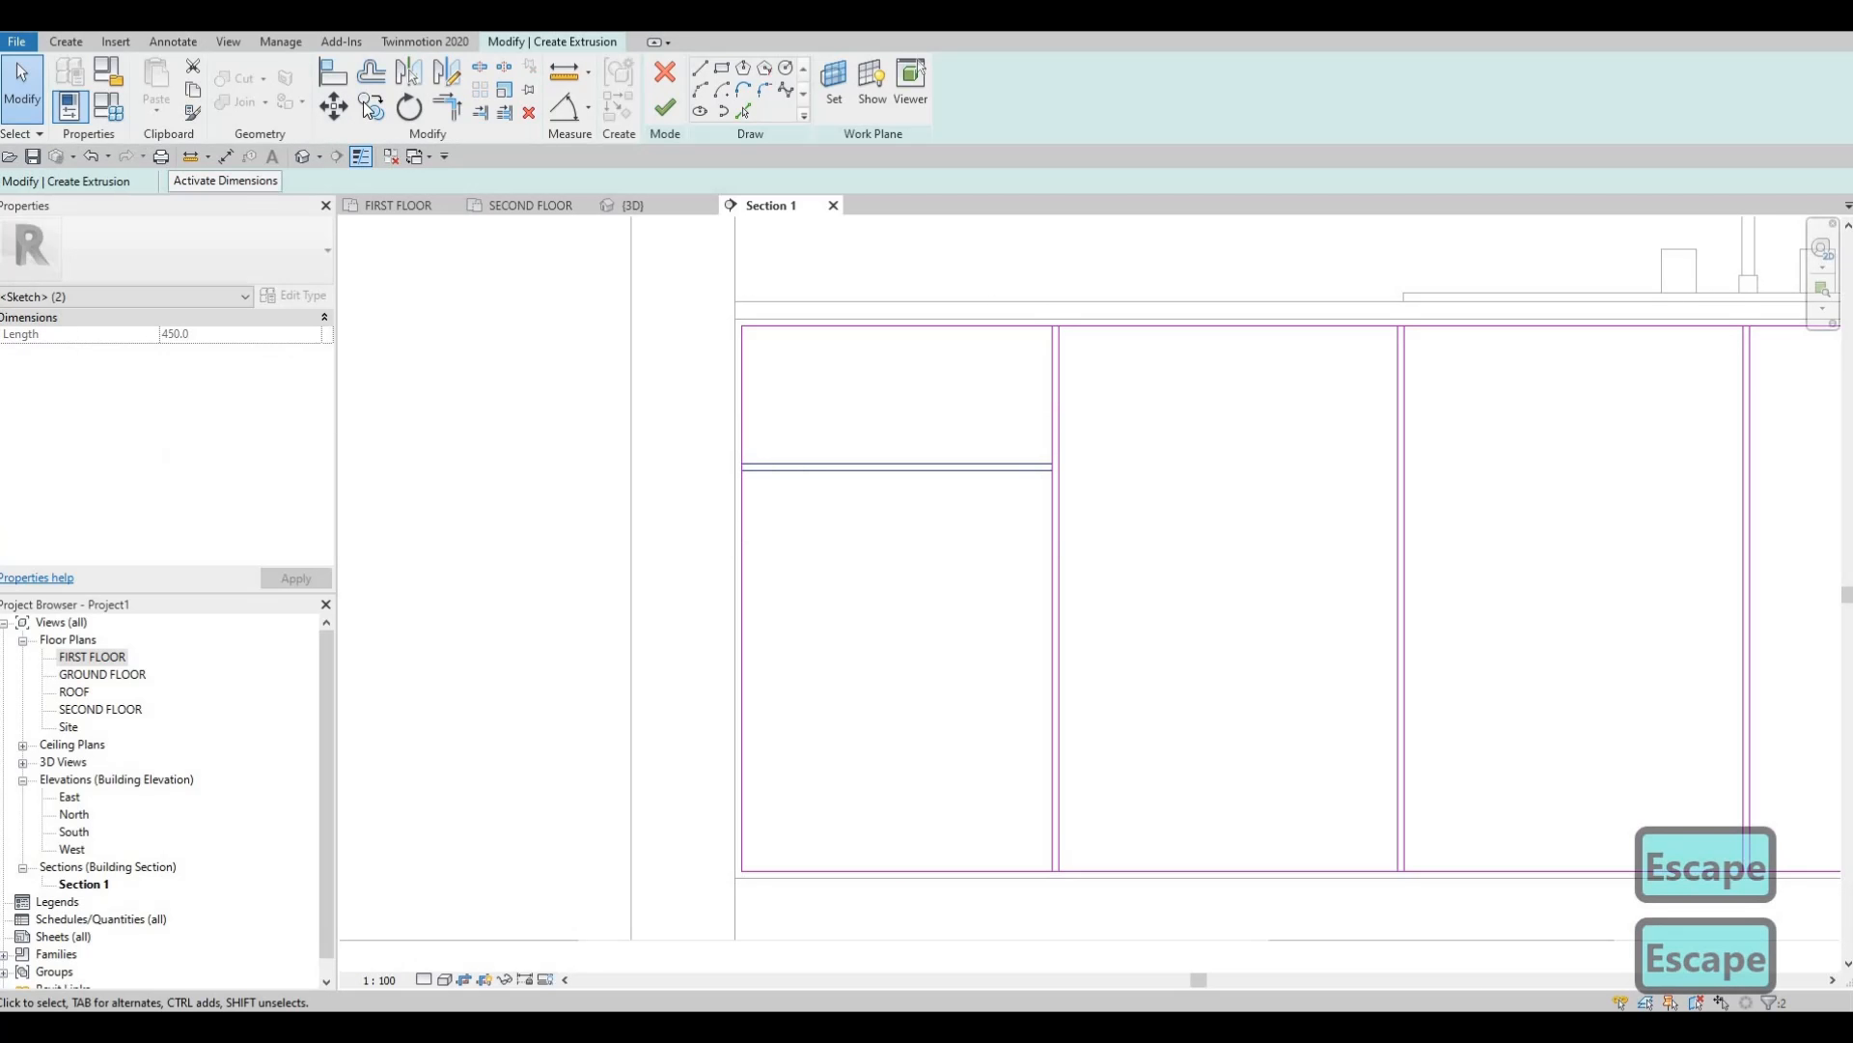
{"action": "left_click", "coordinate": [811, 396]}
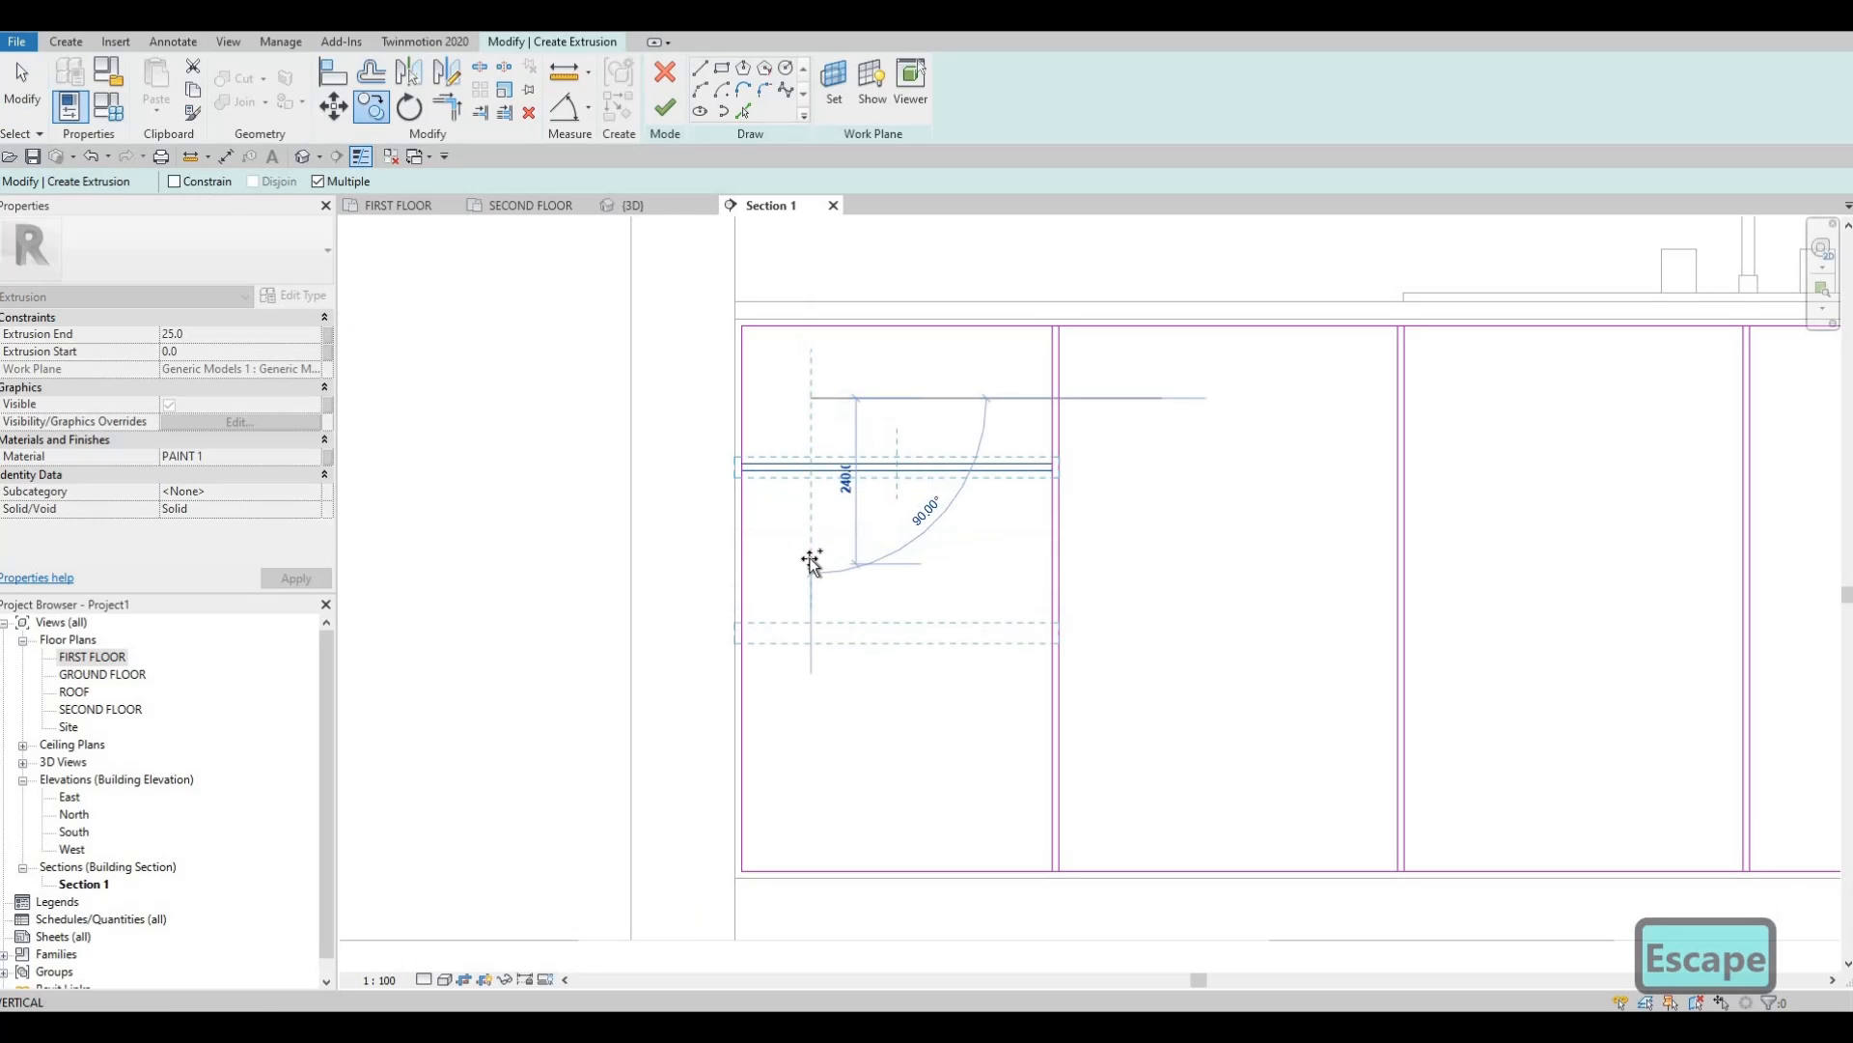
{"action": "left_click", "coordinate": [799, 561]}
{"action": "key", "text": "Escape"}
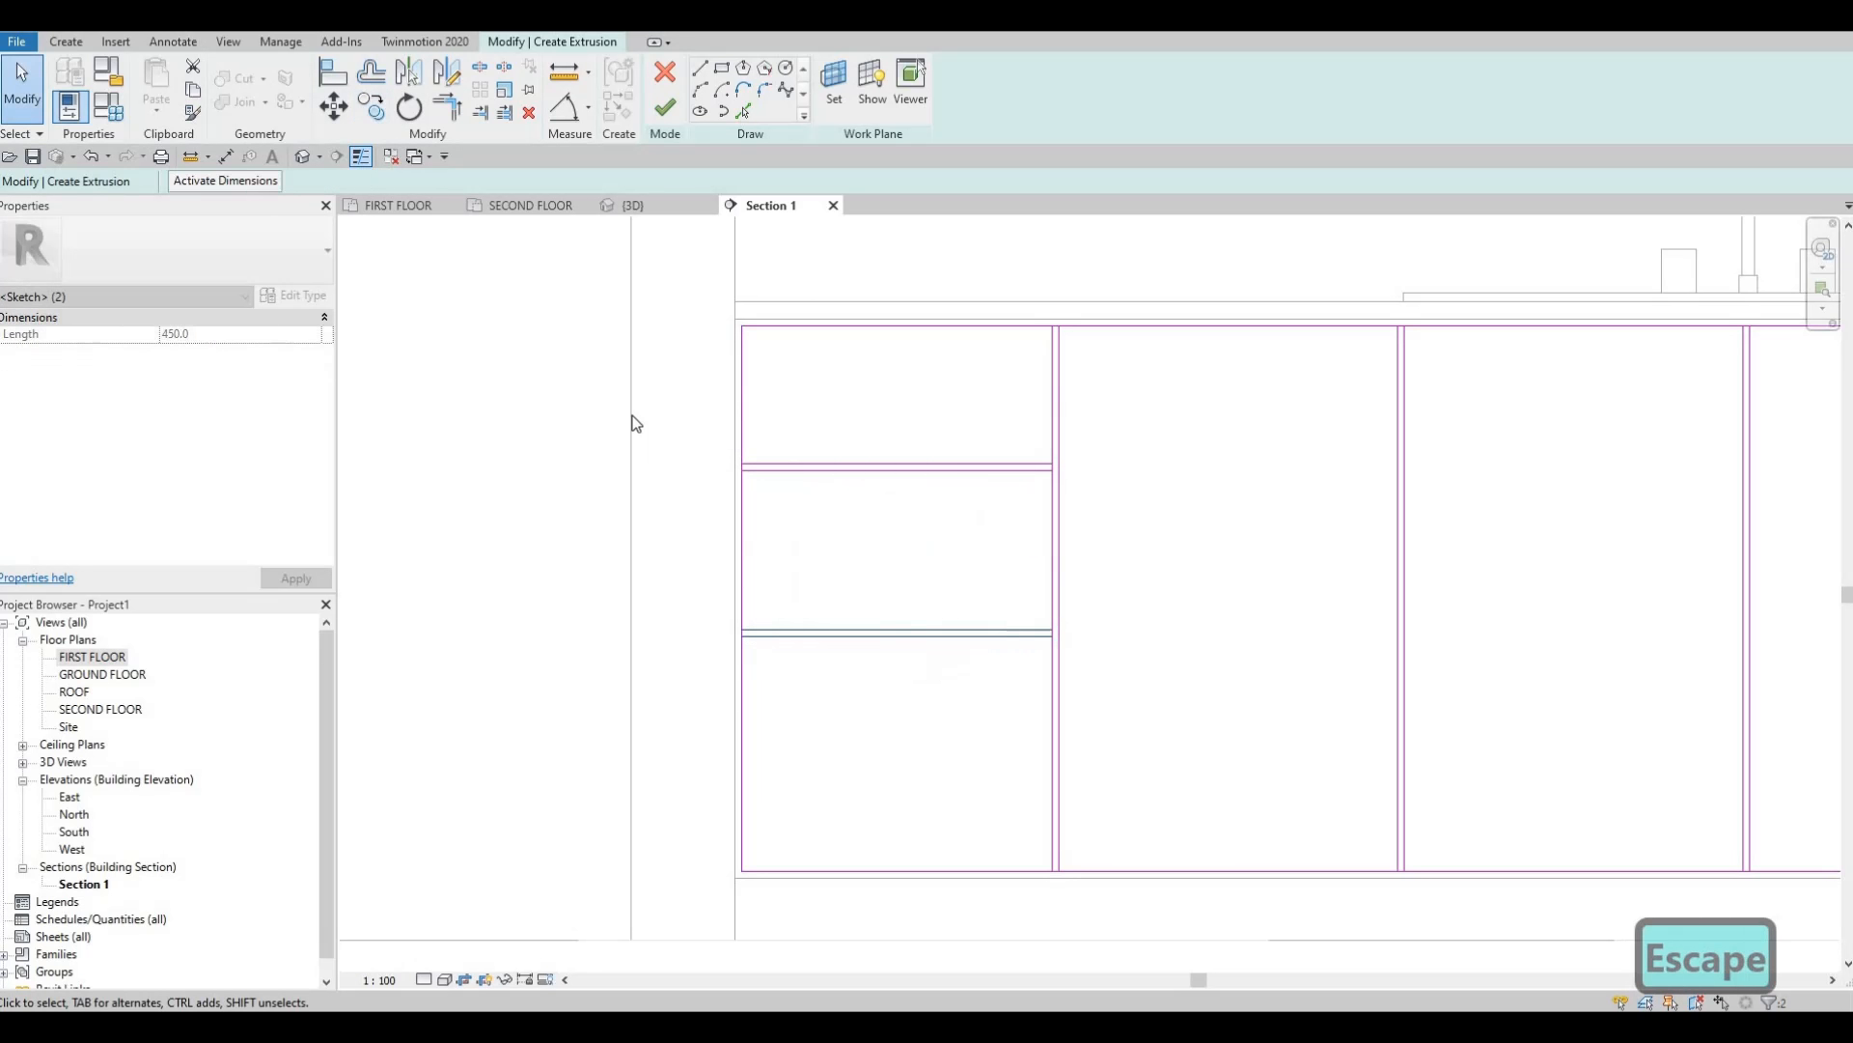
{"action": "key", "text": "Escape"}
{"action": "left_click_drag", "start_coordinate": [621, 409], "coordinate": [1125, 679]}
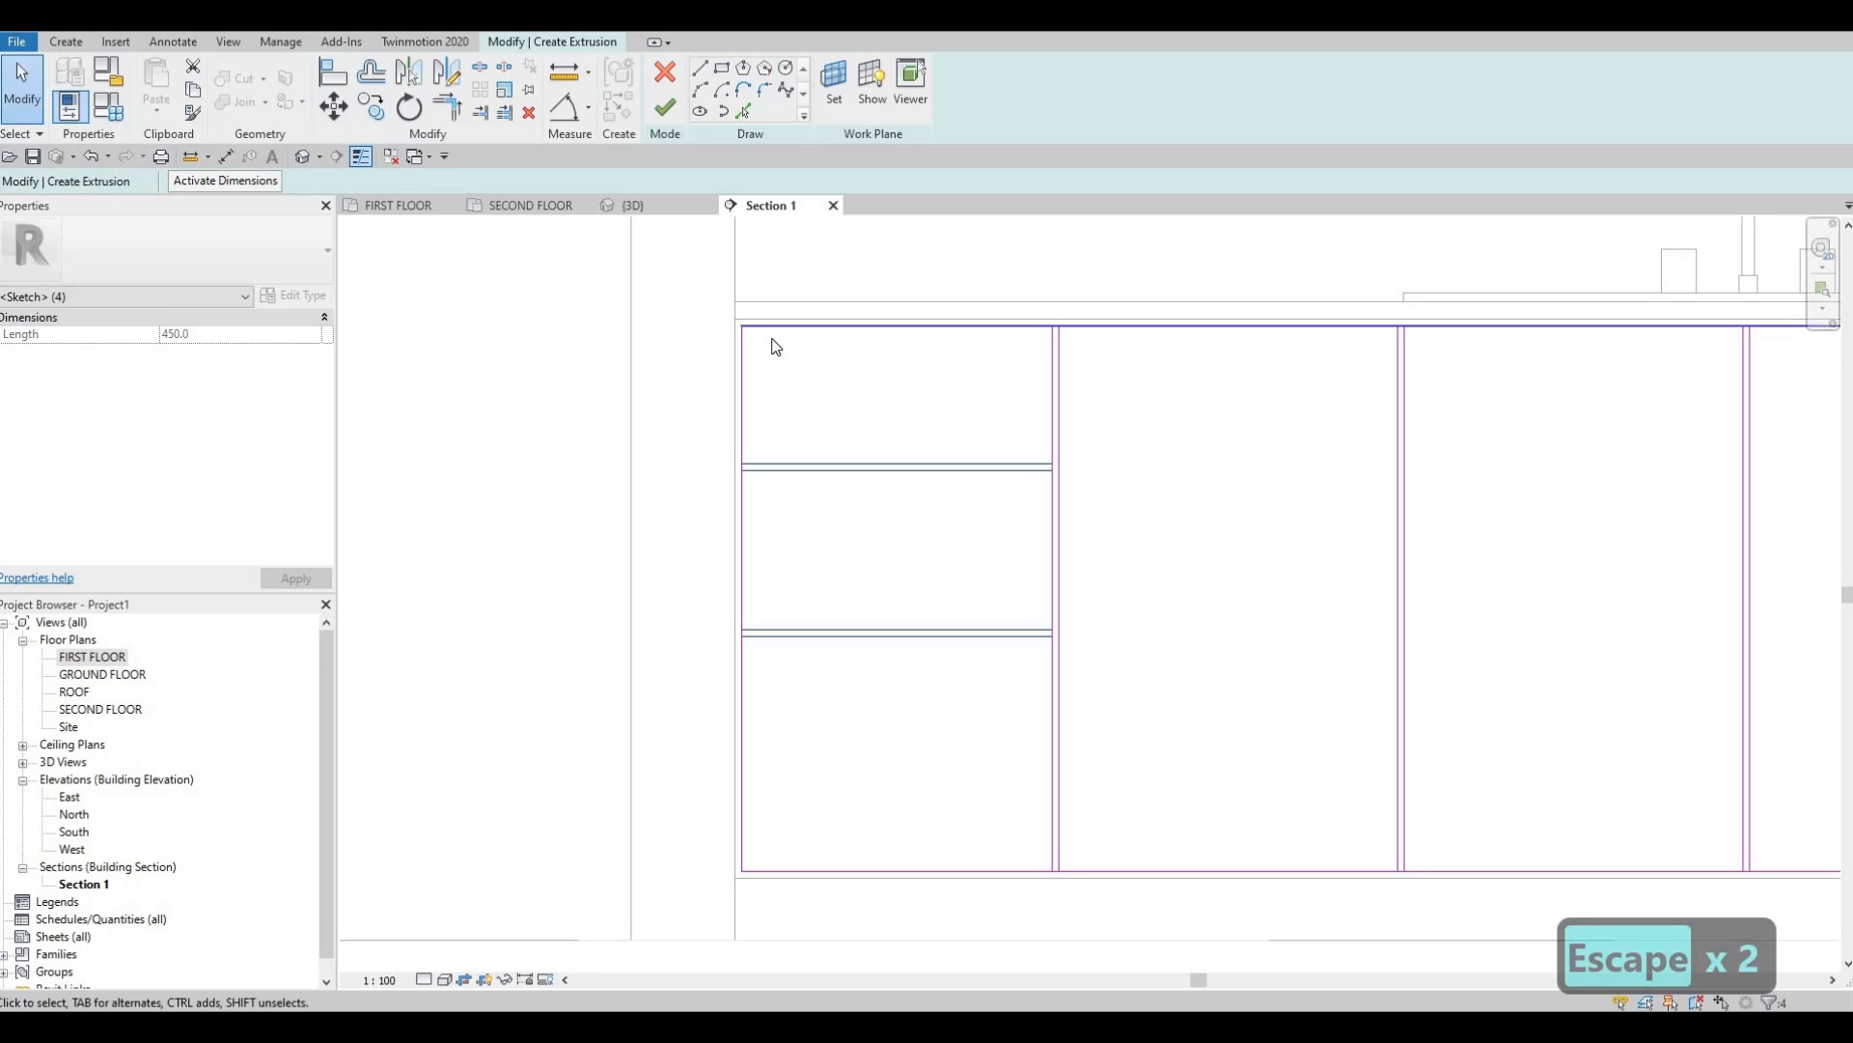
{"action": "left_click", "coordinate": [370, 105]}
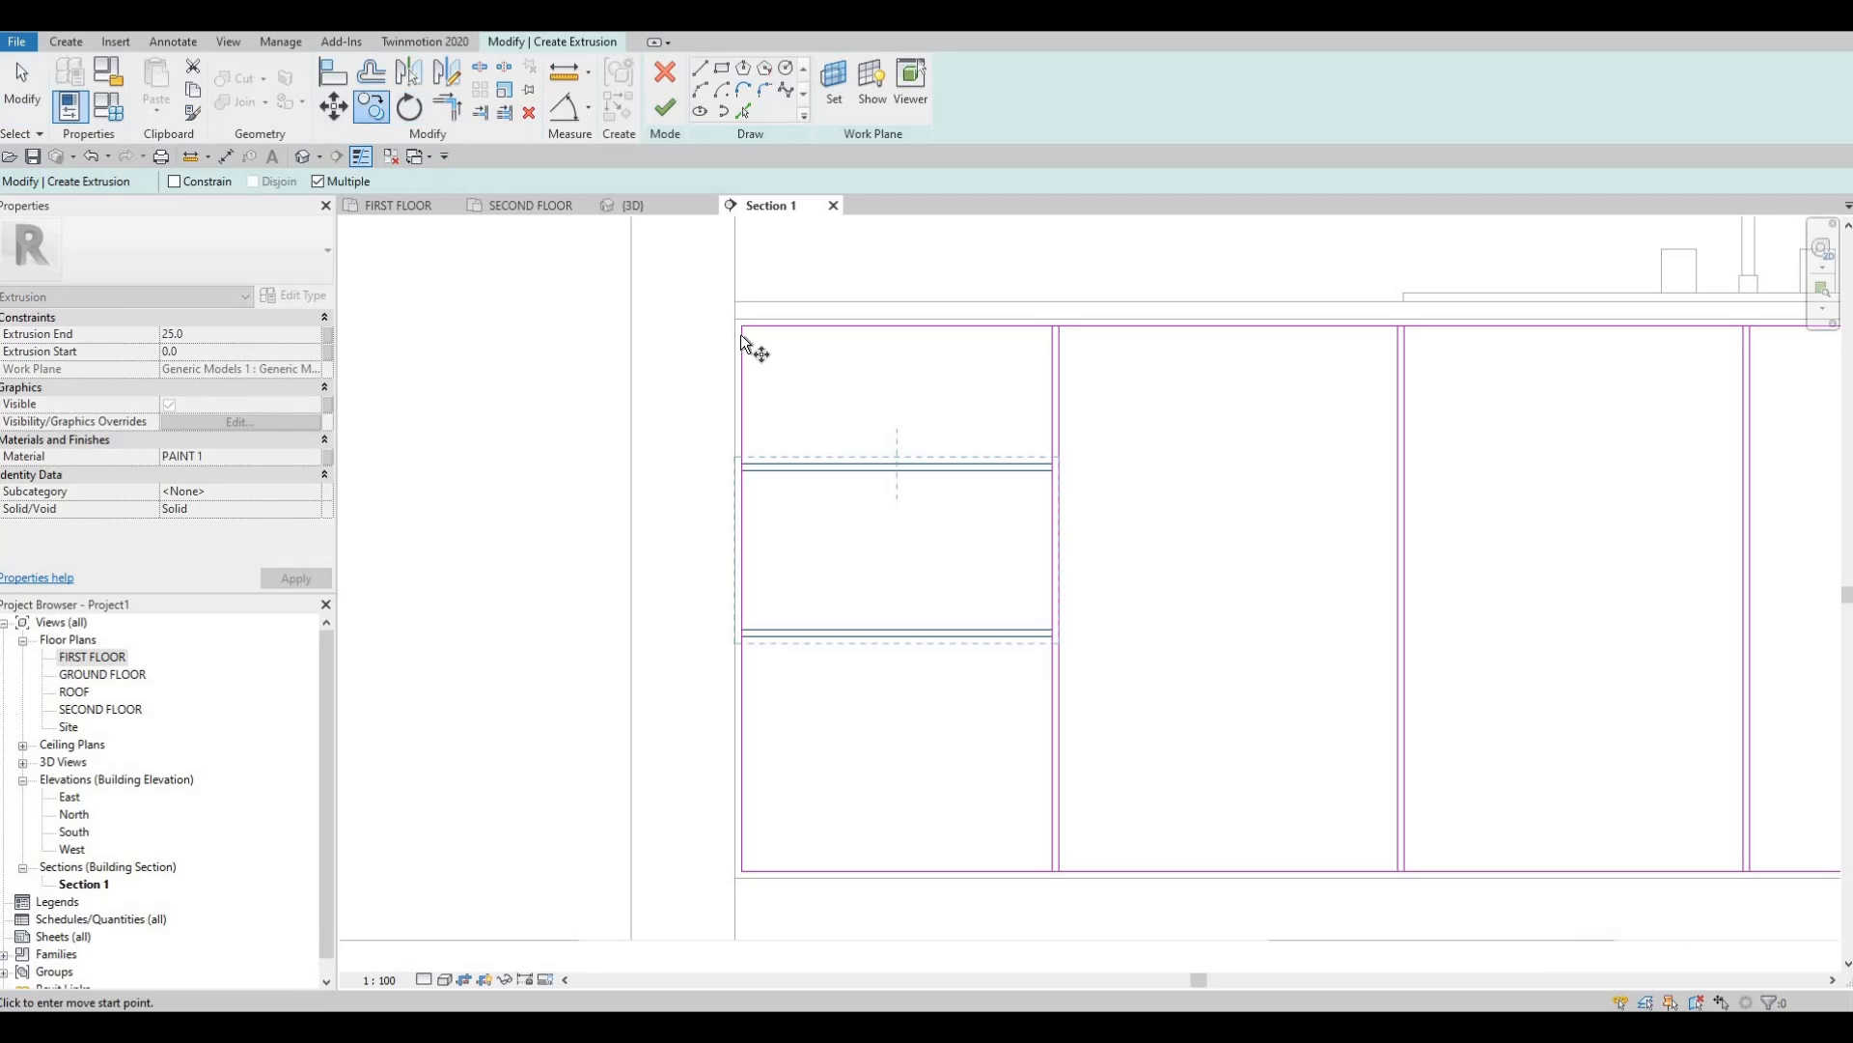
Copy the drawer line pair from the top-left corner into the right and left cabinet bays.
{"action": "left_click", "coordinate": [741, 326]}
{"action": "scroll", "coordinate": [540, 284], "scroll_direction": "down", "scroll_amount": 4}
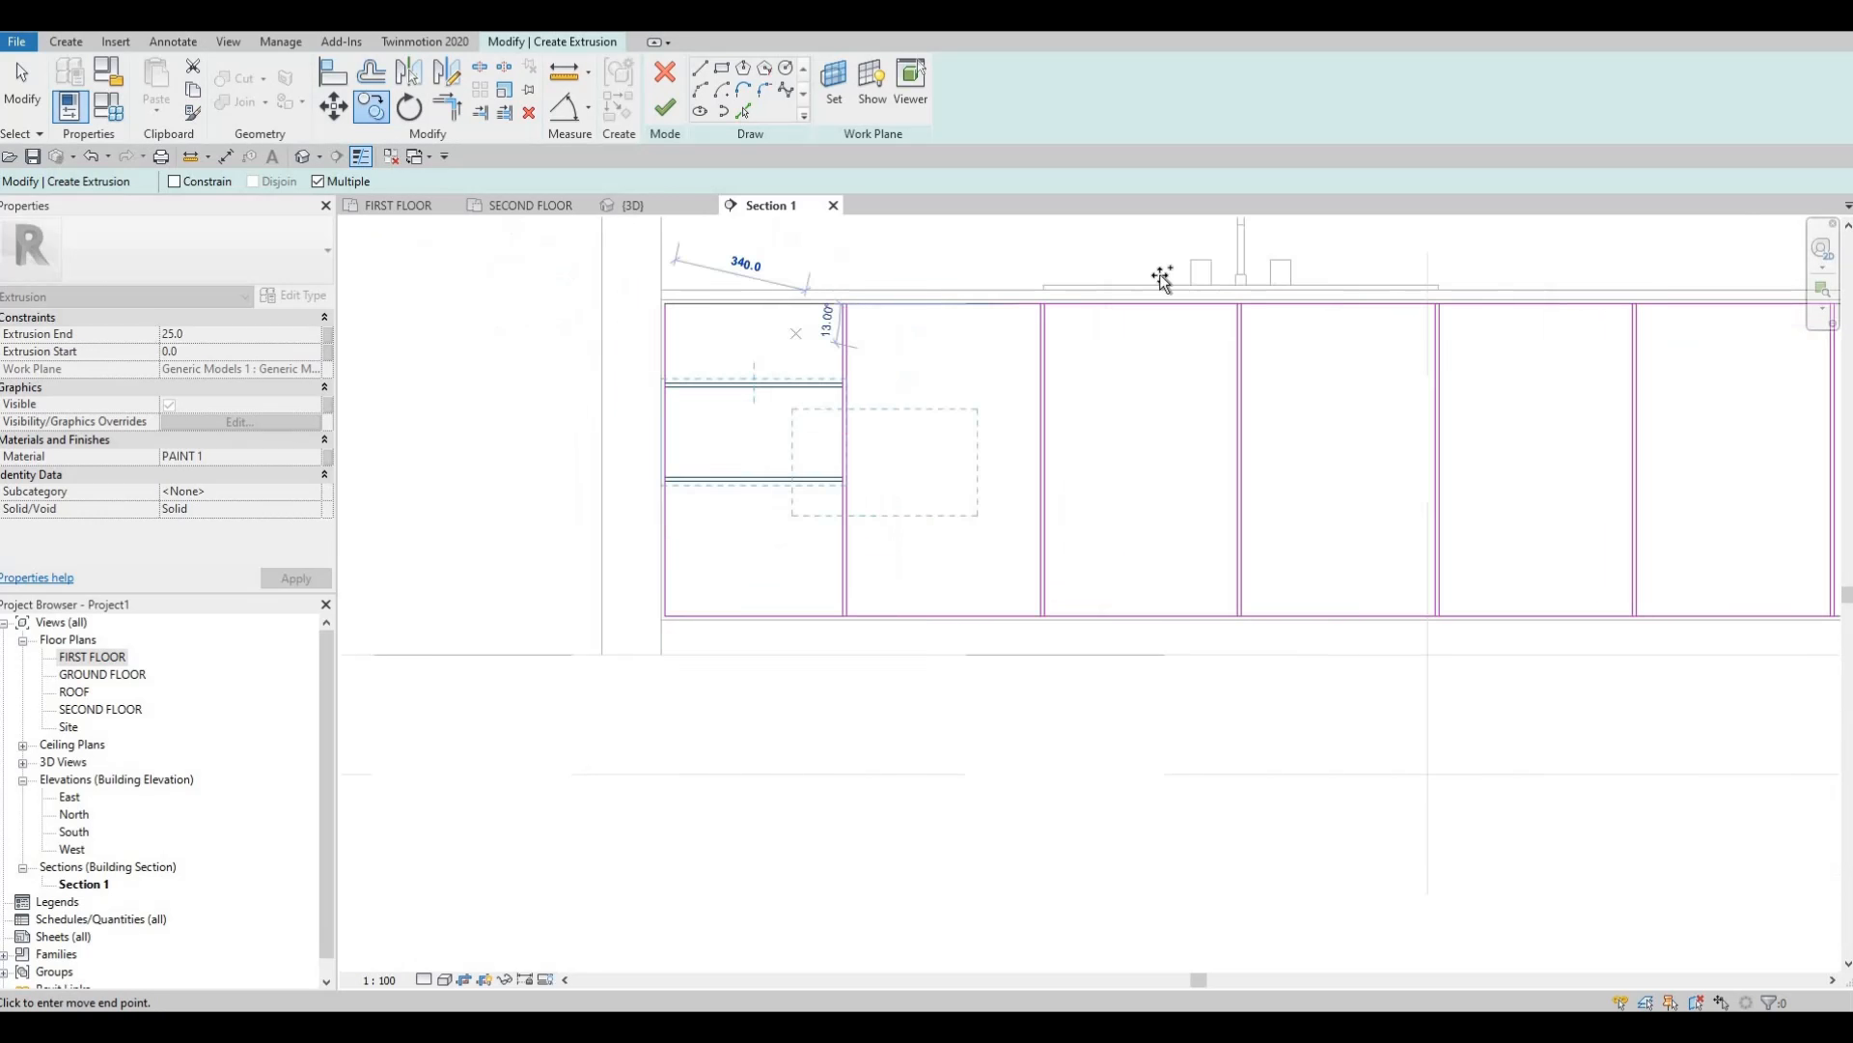
{"action": "middle_click_drag", "start_coordinate": [1197, 282], "coordinate": [589, 286]}
{"action": "scroll", "coordinate": [1314, 280], "scroll_direction": "up", "scroll_amount": 1}
{"action": "scroll", "coordinate": [1411, 327], "scroll_direction": "up", "scroll_amount": 1}
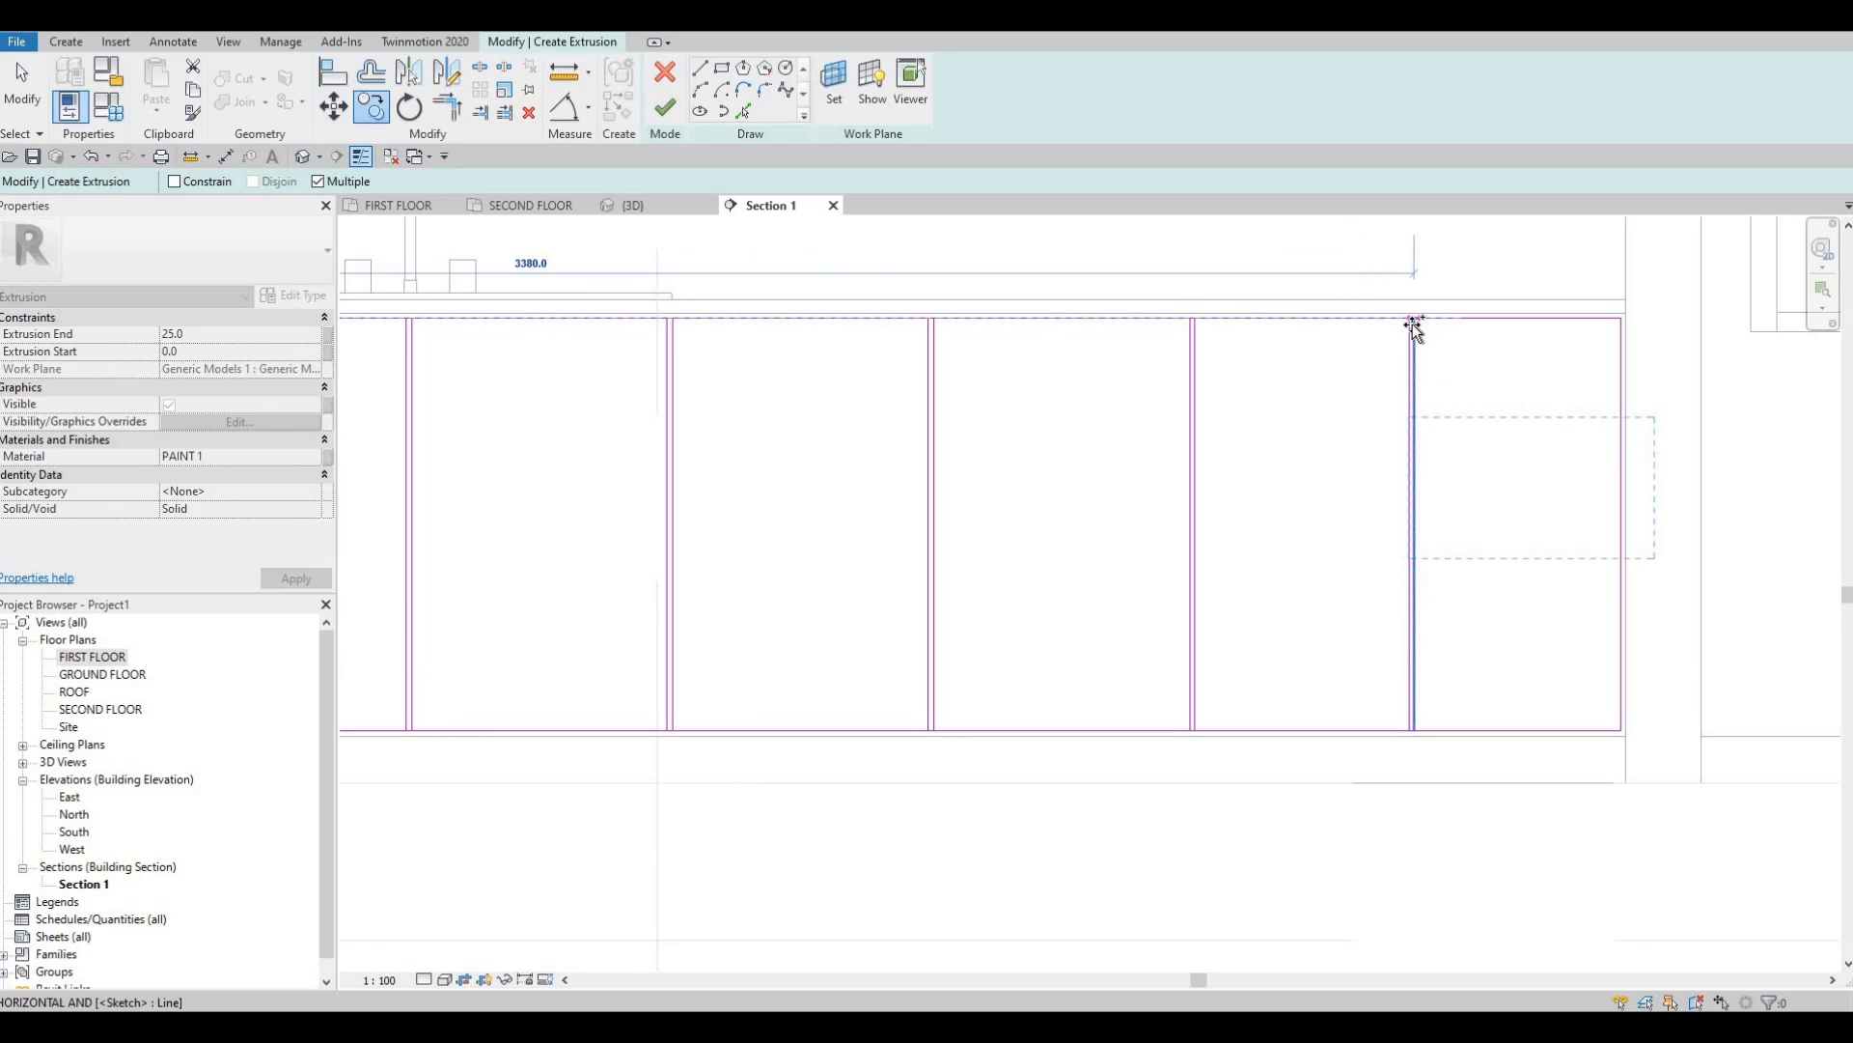
{"action": "scroll", "coordinate": [1411, 322], "scroll_direction": "up", "scroll_amount": 2}
{"action": "left_click", "coordinate": [1412, 321]}
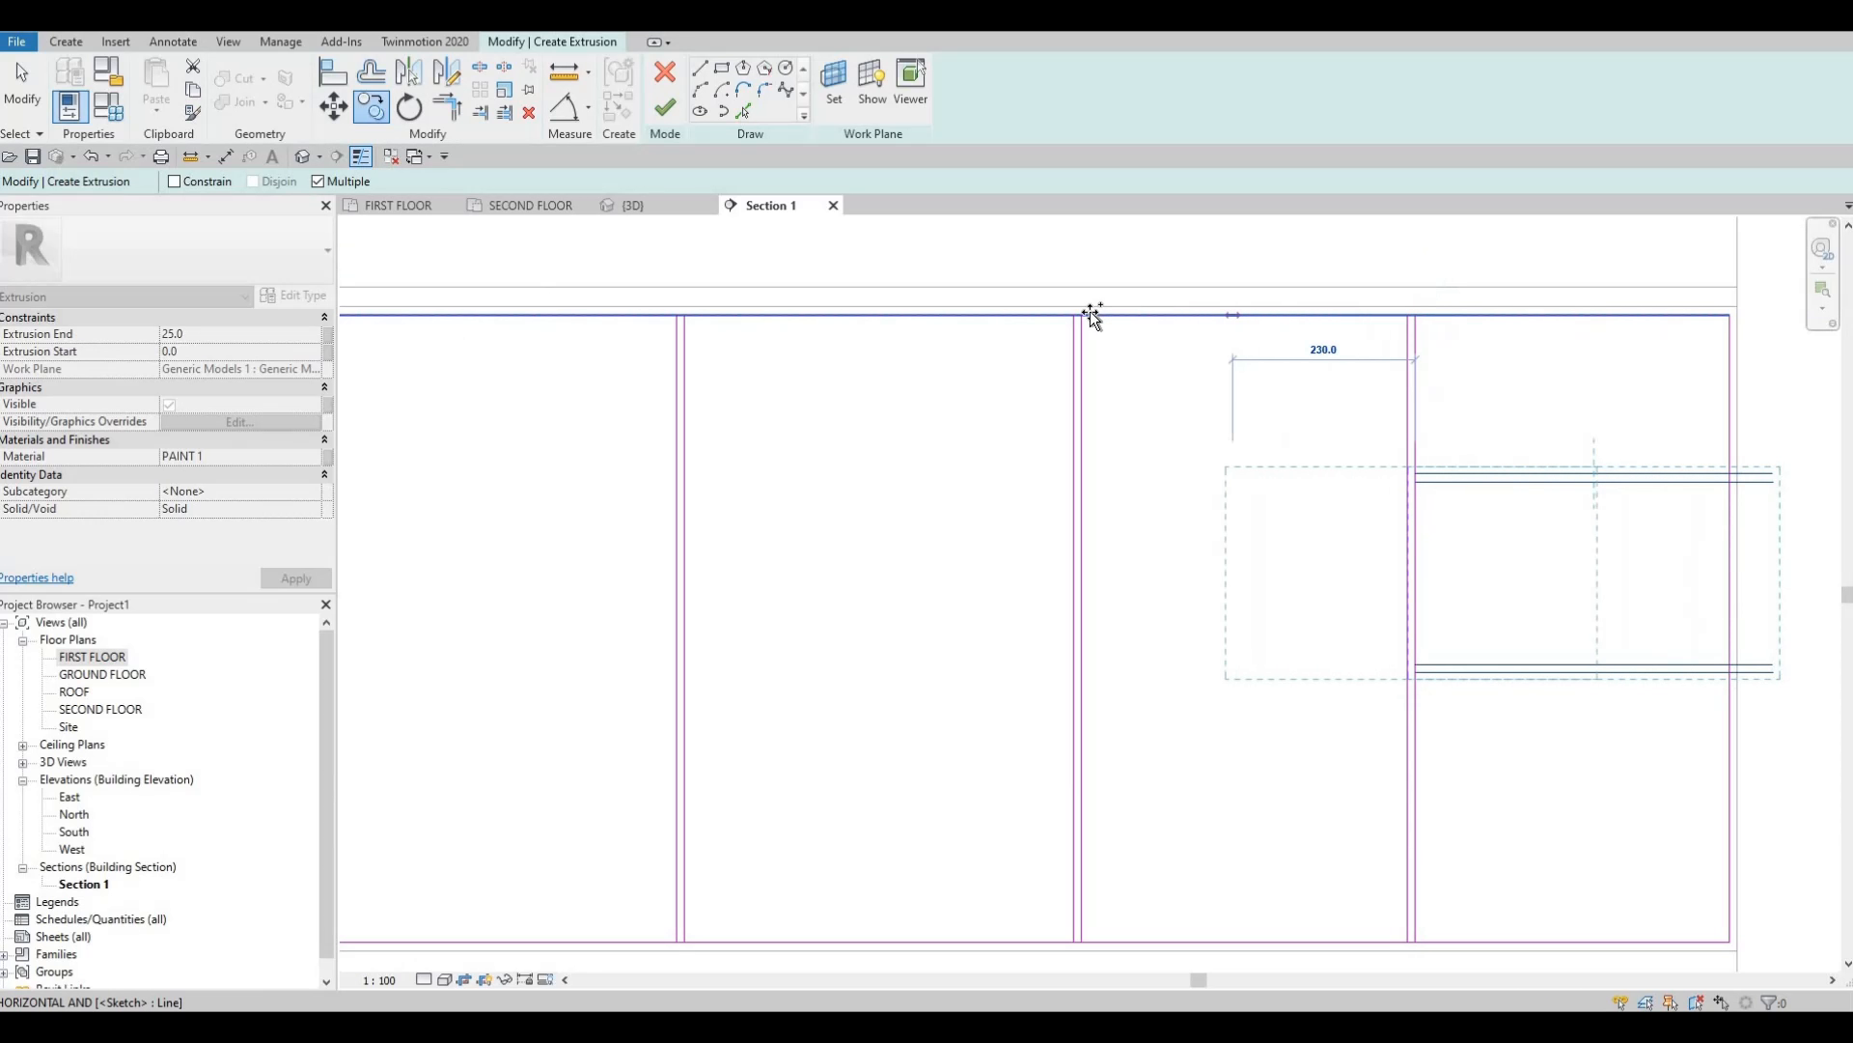
{"action": "left_click", "coordinate": [686, 318]}
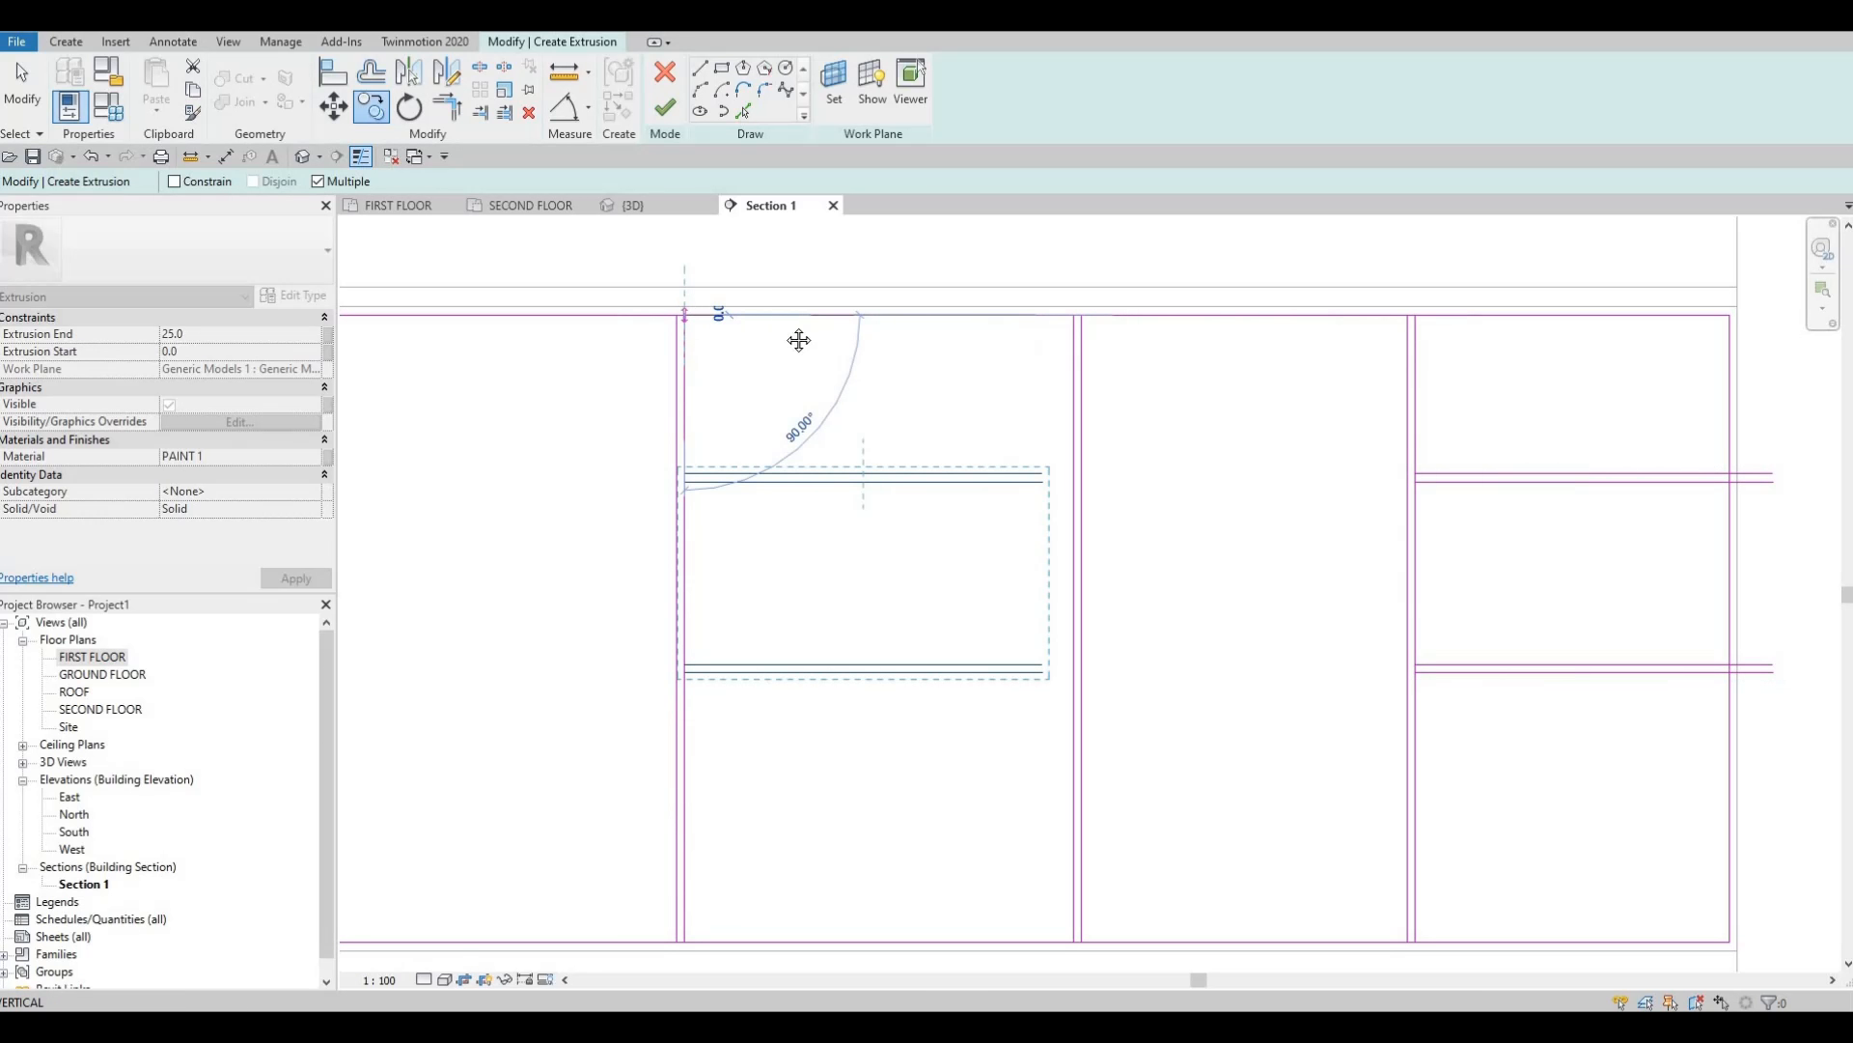
{"action": "key", "text": "Escape"}
Pan and zoom to review the copied drawer lines and clear the selection.
{"action": "scroll", "coordinate": [1139, 647], "scroll_direction": "down", "scroll_amount": 1}
{"action": "middle_click_drag", "start_coordinate": [1154, 671], "coordinate": [902, 485]}
{"action": "middle_click_drag", "start_coordinate": [1263, 348], "coordinate": [1234, 491]}
{"action": "key", "text": "Escape"}
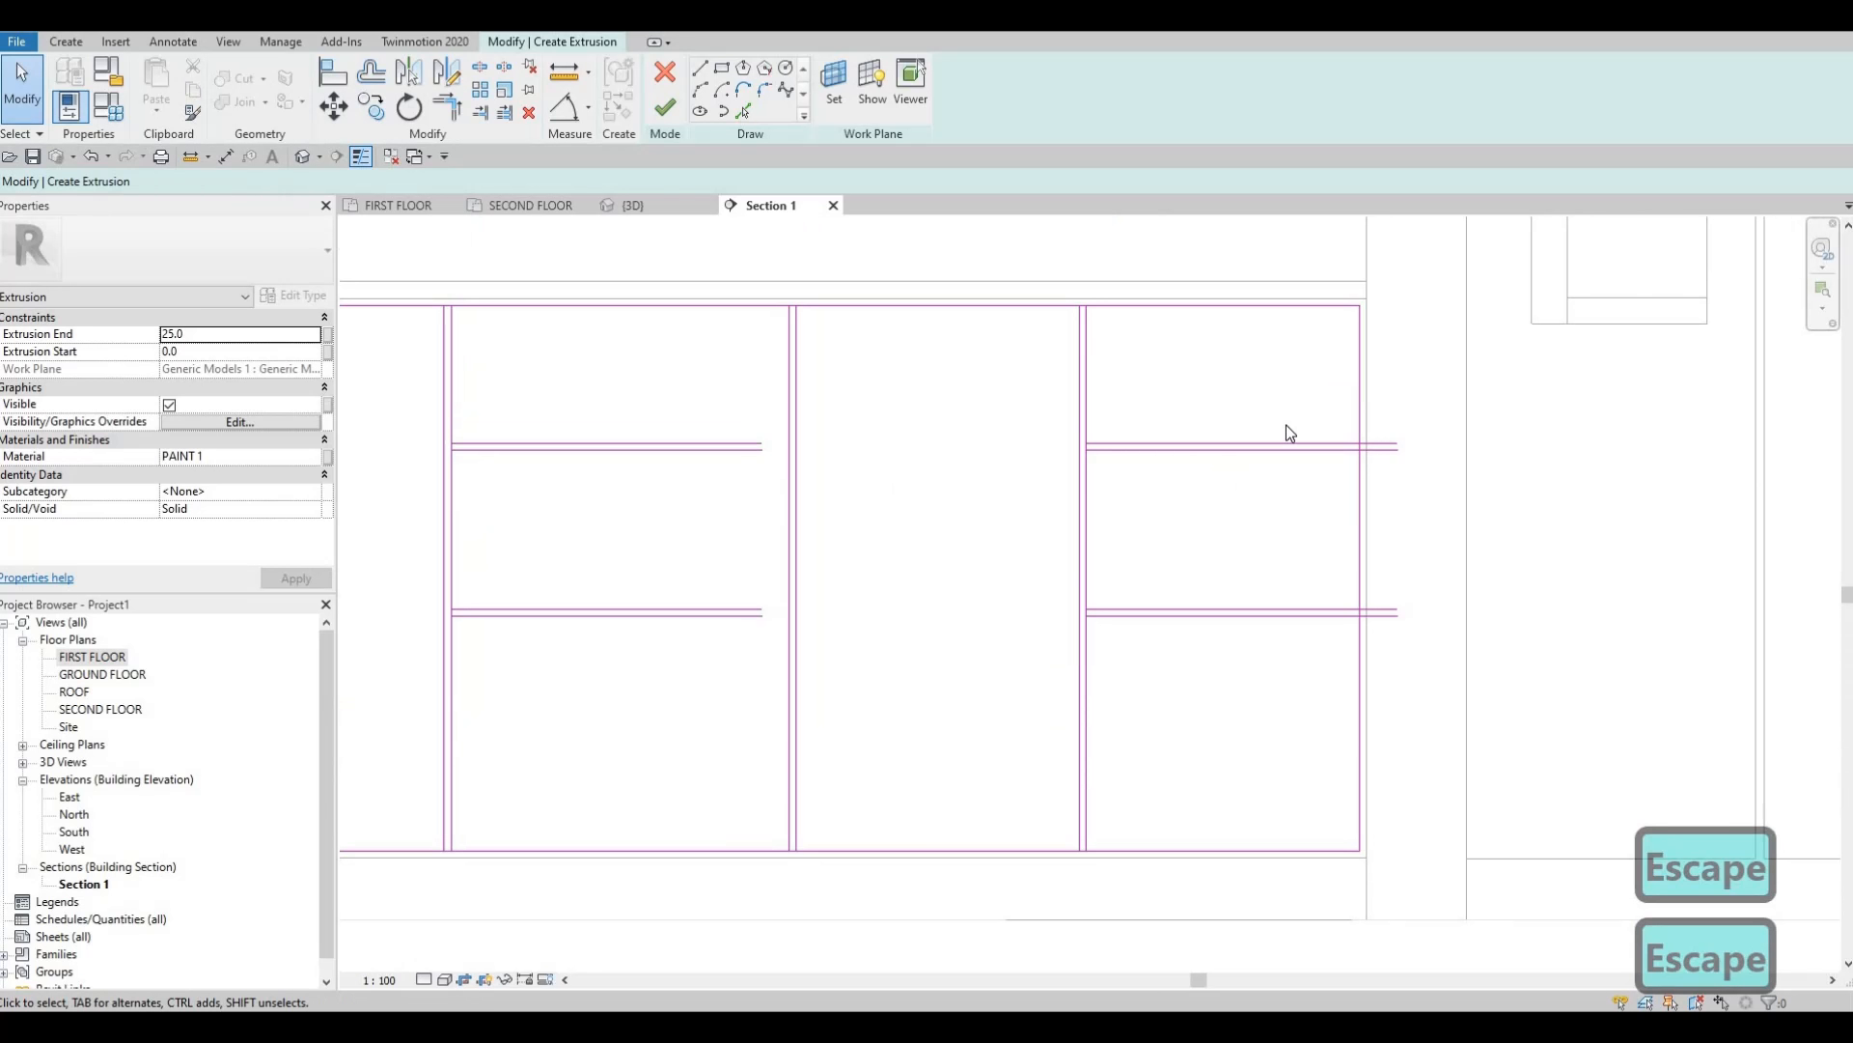
{"action": "scroll", "coordinate": [844, 541], "scroll_direction": "up", "scroll_amount": 2}
{"action": "scroll", "coordinate": [986, 433], "scroll_direction": "up", "scroll_amount": 2}
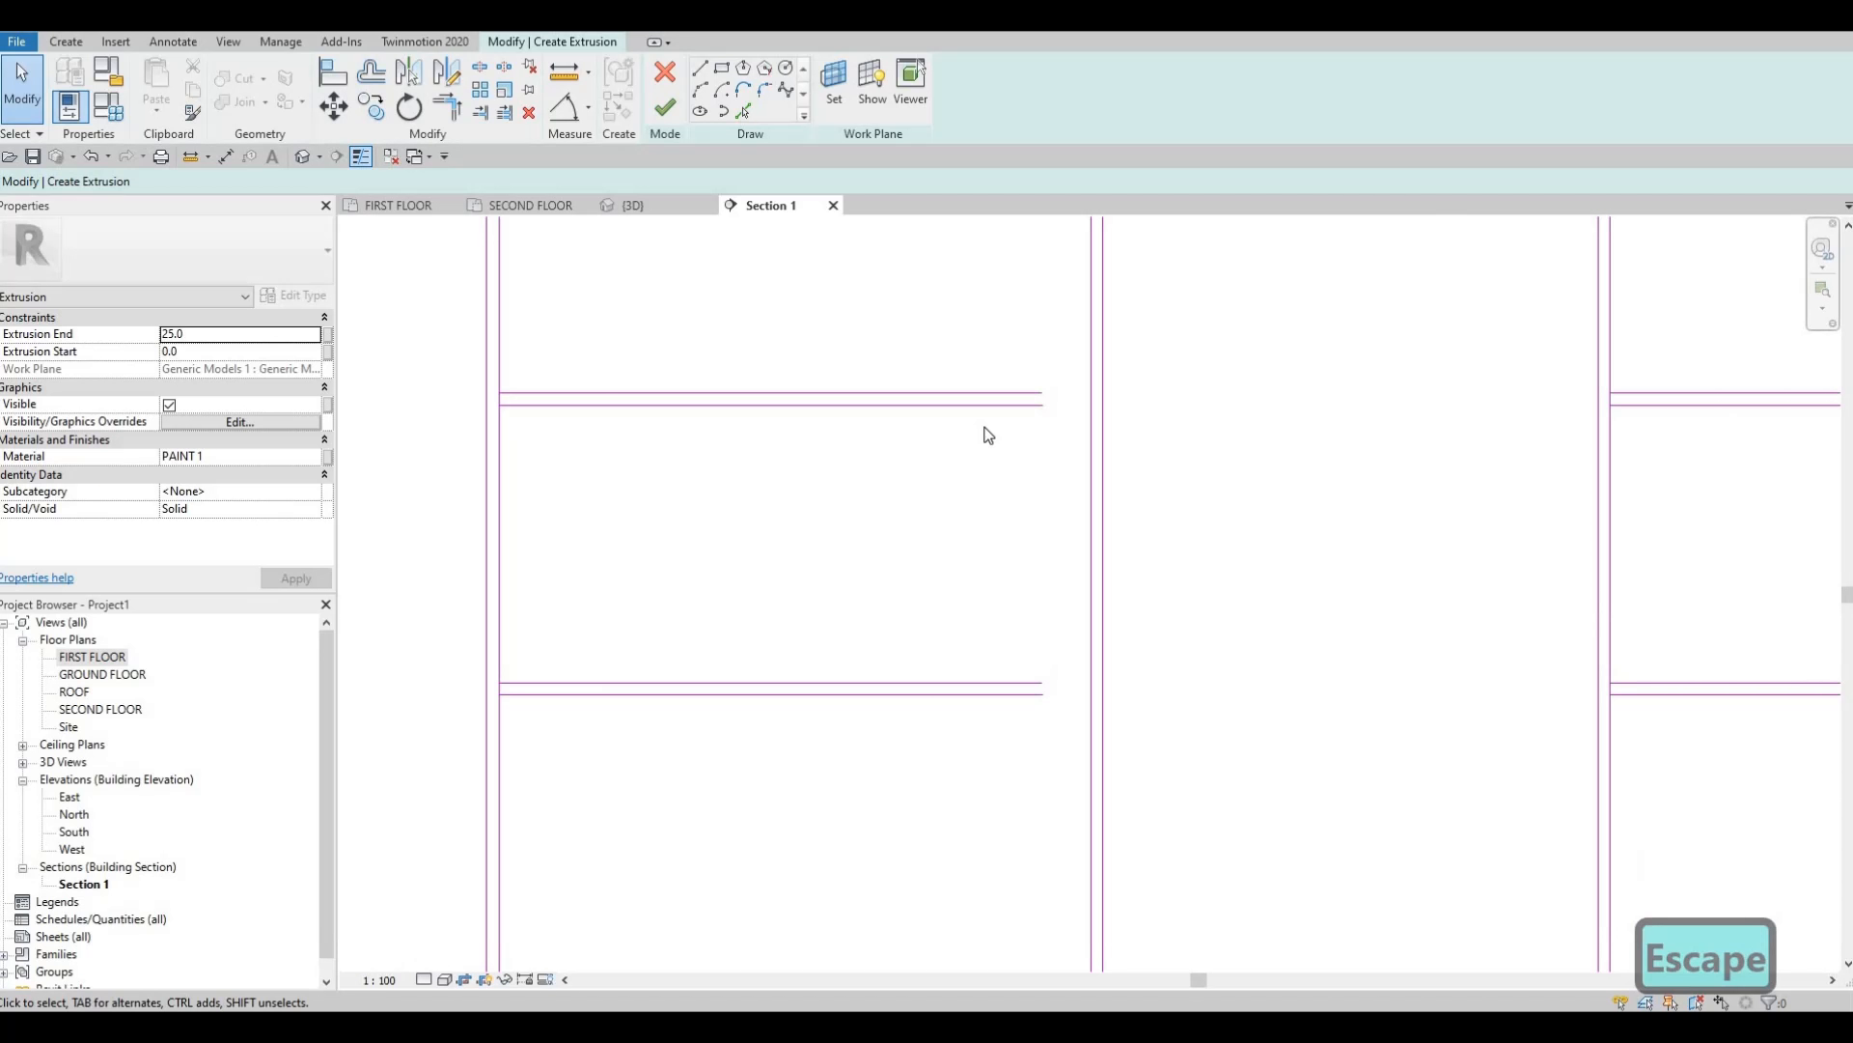
Using Split Element (SL), split the top sketch line between the two left verticals.
{"action": "key", "text": "s"}
{"action": "key", "text": "l"}
{"action": "scroll", "coordinate": [633, 393], "scroll_direction": "down", "scroll_amount": 2}
{"action": "middle_click_drag", "start_coordinate": [633, 393], "coordinate": [1142, 497]}
{"action": "scroll", "coordinate": [647, 383], "scroll_direction": "down", "scroll_amount": 2}
{"action": "middle_click_drag", "start_coordinate": [647, 384], "coordinate": [1297, 403]}
{"action": "scroll", "coordinate": [796, 350], "scroll_direction": "up", "scroll_amount": 3}
{"action": "middle_click_drag", "start_coordinate": [697, 350], "coordinate": [1105, 303]}
{"action": "scroll", "coordinate": [887, 322], "scroll_direction": "up", "scroll_amount": 4}
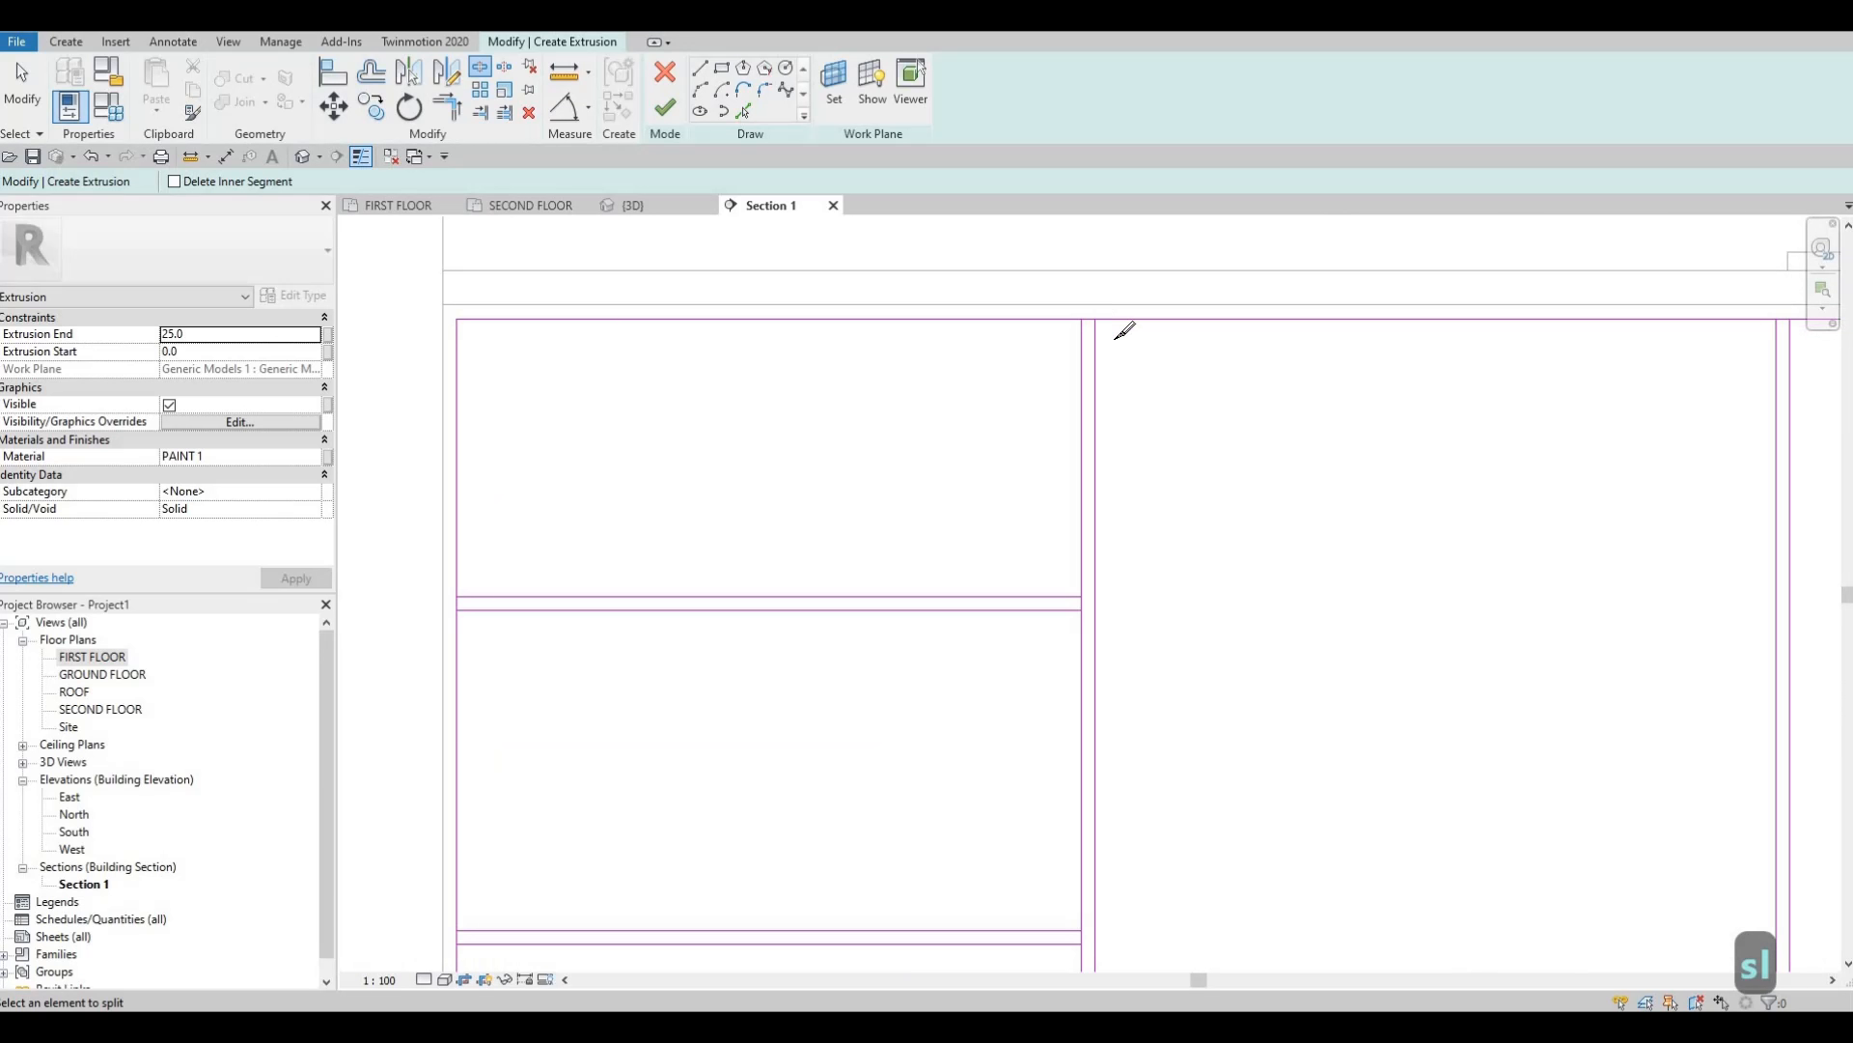
{"action": "scroll", "coordinate": [1117, 338], "scroll_direction": "up", "scroll_amount": 2}
{"action": "left_click", "coordinate": [1117, 337]}
Split the right-wall vertical line at its shelf junction and the bottom line at the divider.
{"action": "middle_click_drag", "start_coordinate": [1240, 441], "coordinate": [1371, 110]}
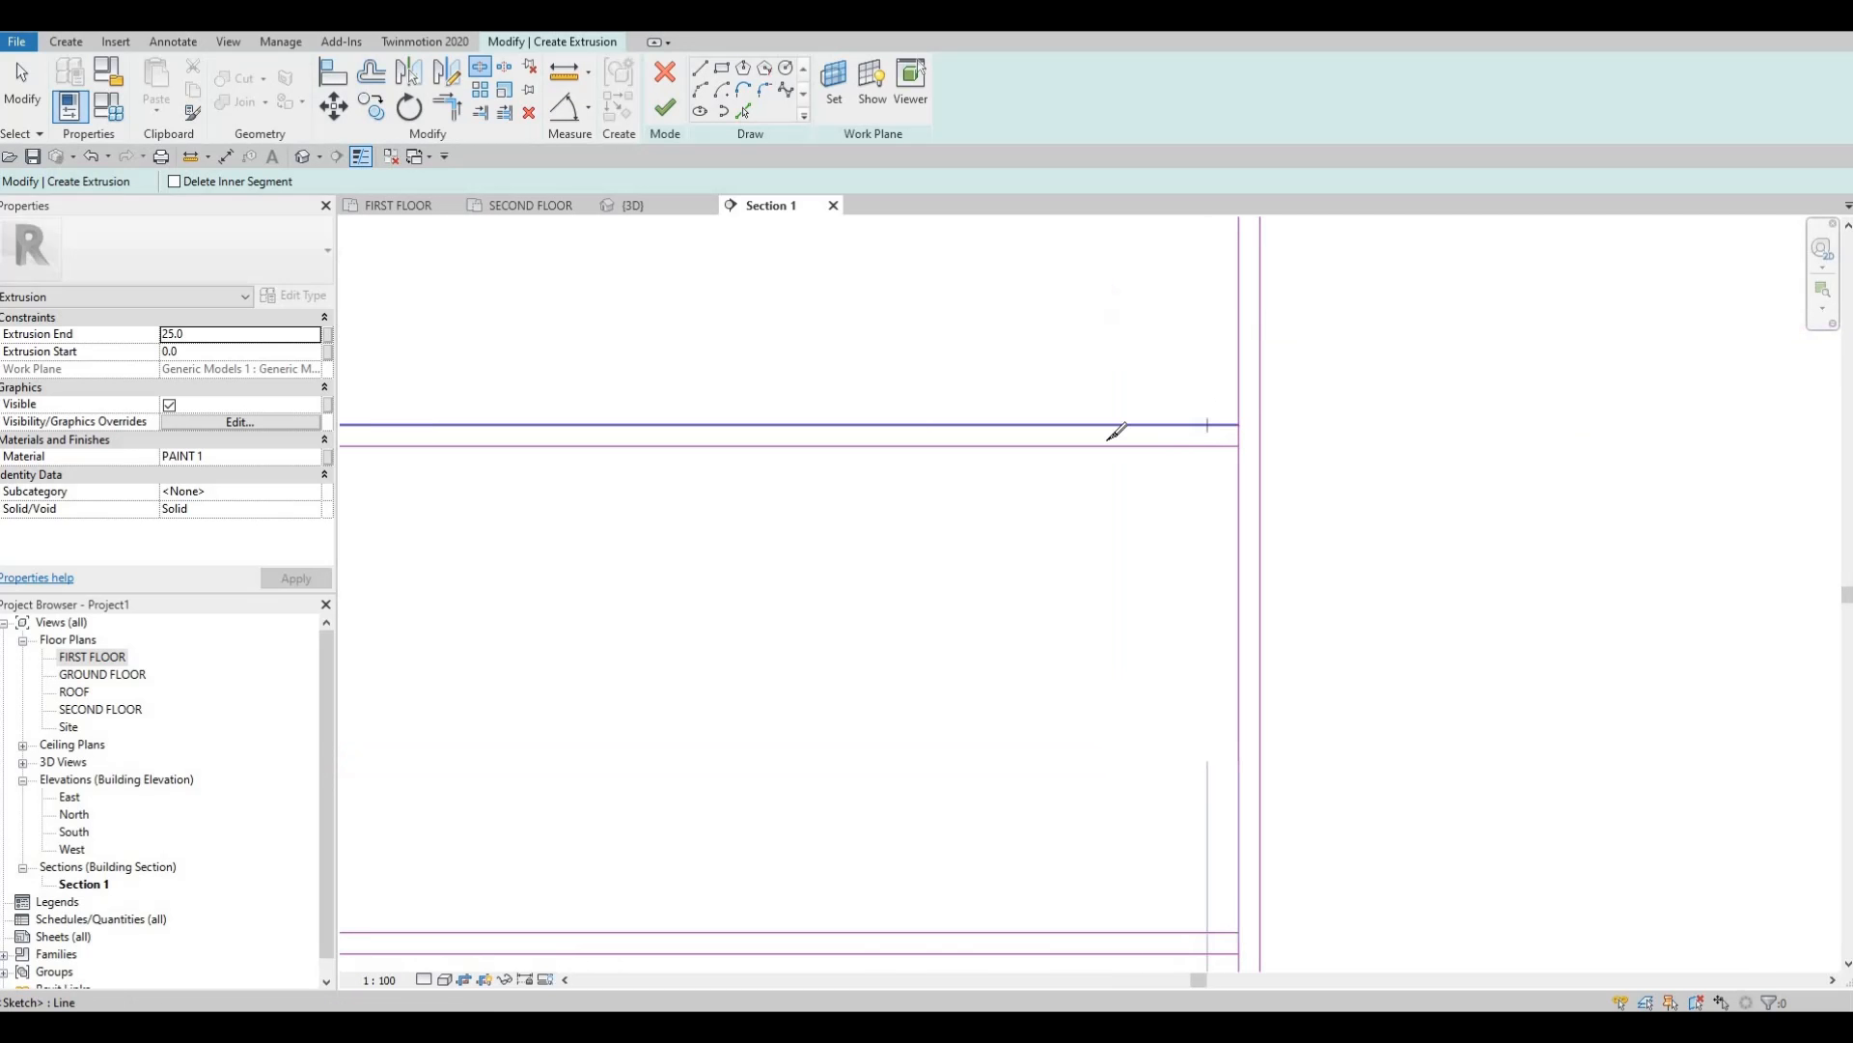
{"action": "scroll", "coordinate": [1394, 467], "scroll_direction": "down", "scroll_amount": 2}
{"action": "scroll", "coordinate": [965, 420], "scroll_direction": "up", "scroll_amount": 3}
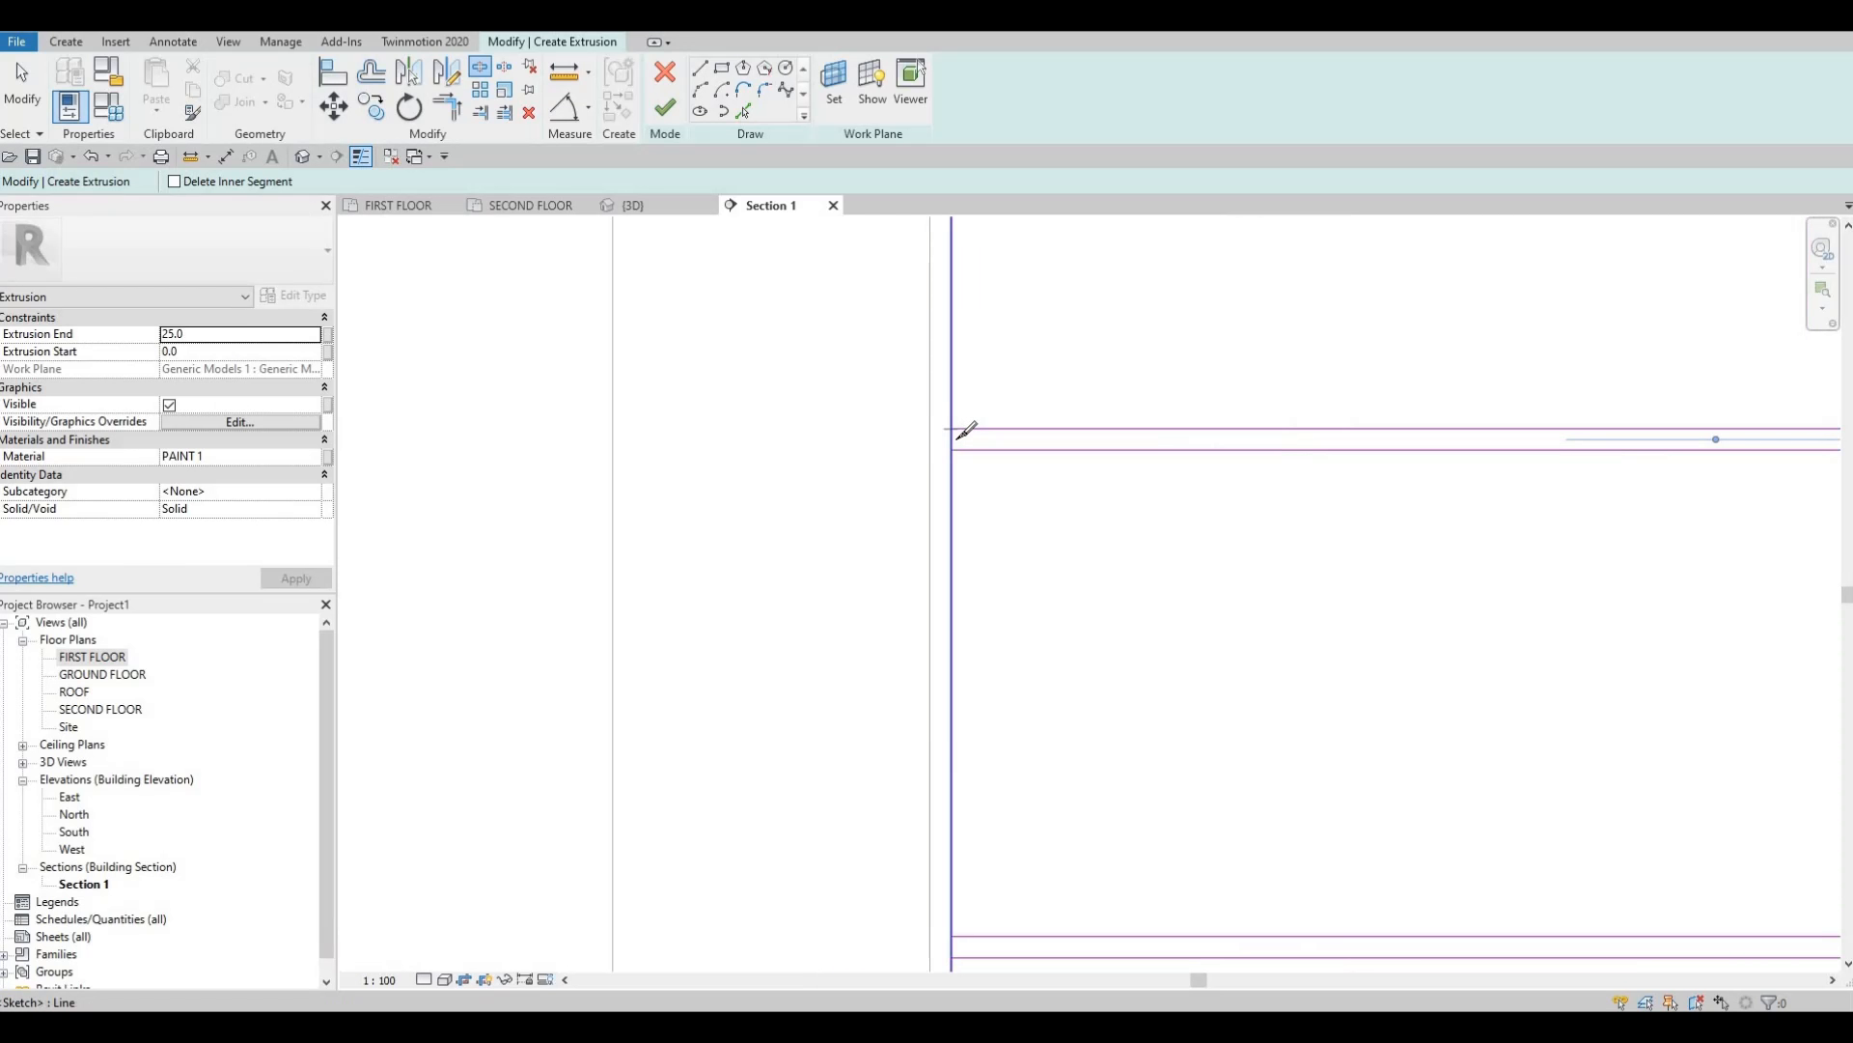
{"action": "scroll", "coordinate": [919, 492], "scroll_direction": "up", "scroll_amount": 3}
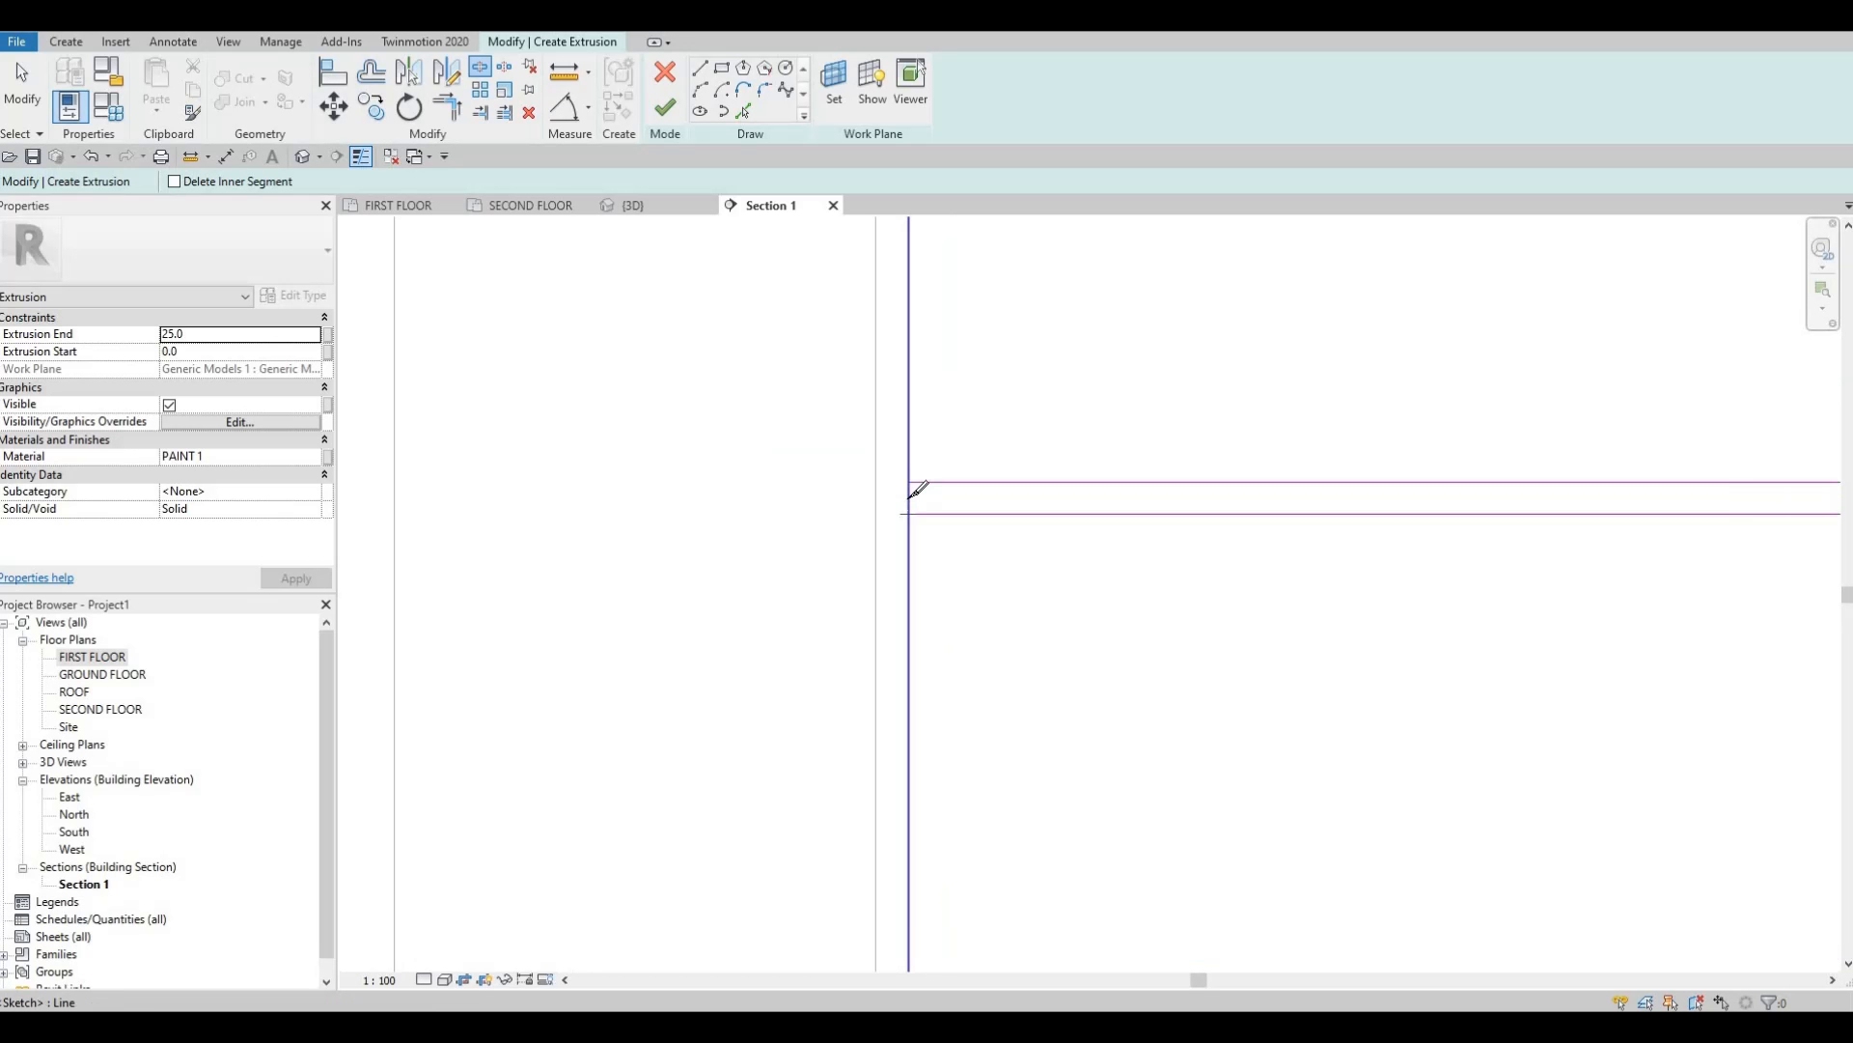
{"action": "scroll", "coordinate": [1680, 536], "scroll_direction": "down", "scroll_amount": 2}
{"action": "middle_click_drag", "start_coordinate": [1684, 539], "coordinate": [1384, 507]}
{"action": "middle_click_drag", "start_coordinate": [1762, 487], "coordinate": [1396, 496]}
{"action": "scroll", "coordinate": [1408, 485], "scroll_direction": "up", "scroll_amount": 2}
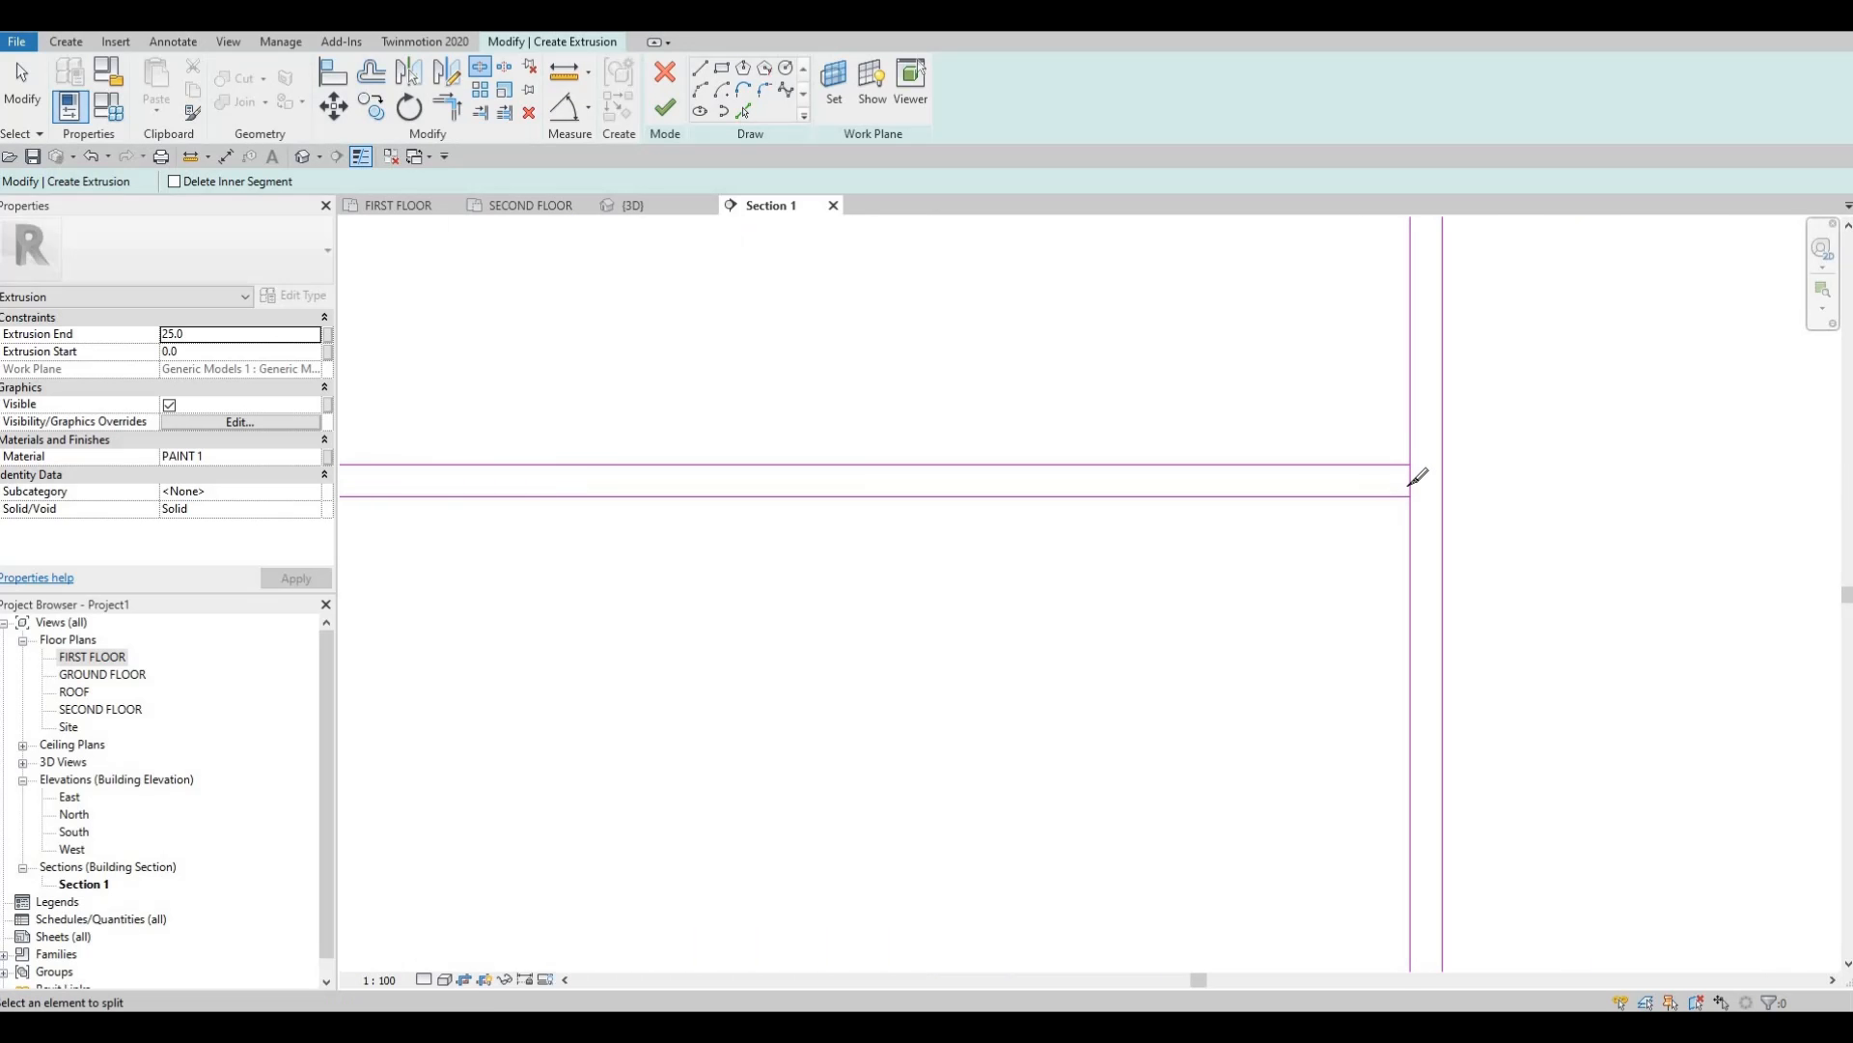
{"action": "left_click", "coordinate": [1410, 480]}
{"action": "scroll", "coordinate": [1339, 471], "scroll_direction": "down", "scroll_amount": 5}
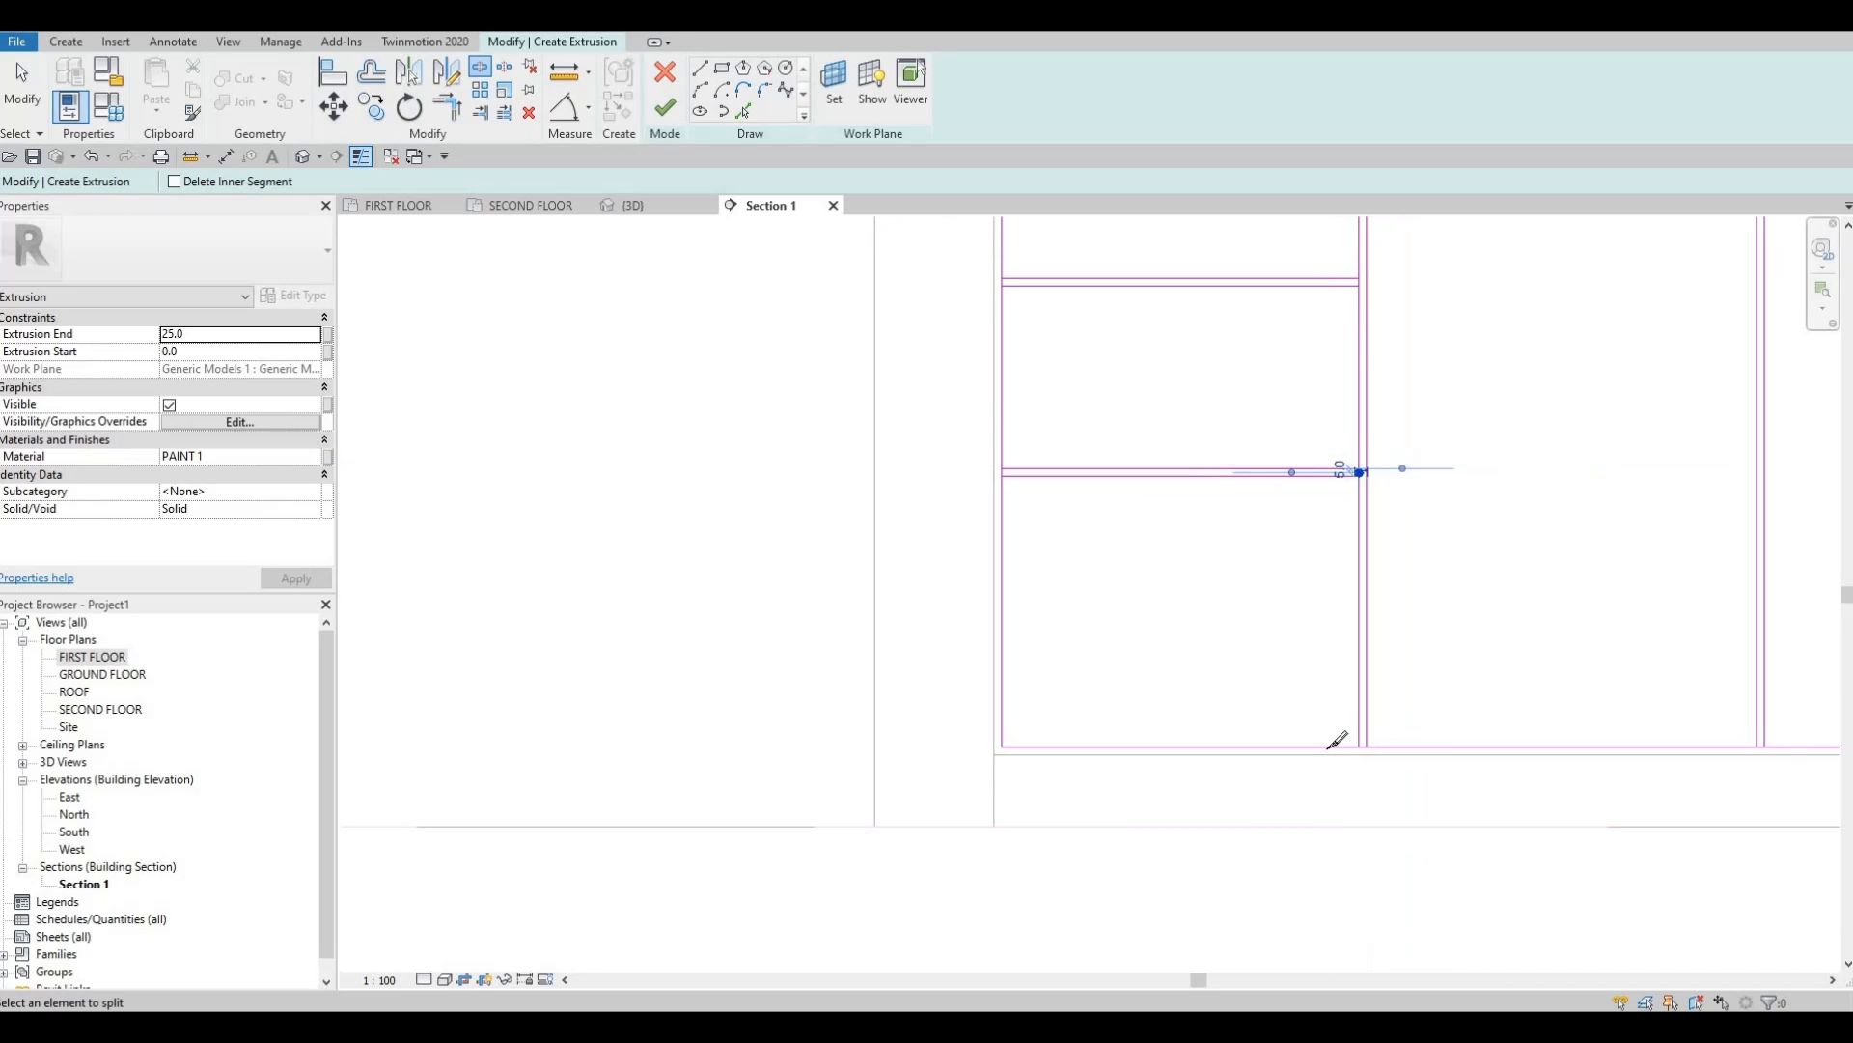
{"action": "scroll", "coordinate": [1415, 740], "scroll_direction": "up", "scroll_amount": 2}
{"action": "scroll", "coordinate": [1327, 749], "scroll_direction": "up", "scroll_amount": 2}
{"action": "left_click", "coordinate": [1322, 750]}
Split the top line at the divider and the bottom line between the verticals.
{"action": "middle_click_drag", "start_coordinate": [1411, 637], "coordinate": [1345, 638]}
{"action": "scroll", "coordinate": [1345, 638], "scroll_direction": "down", "scroll_amount": 4}
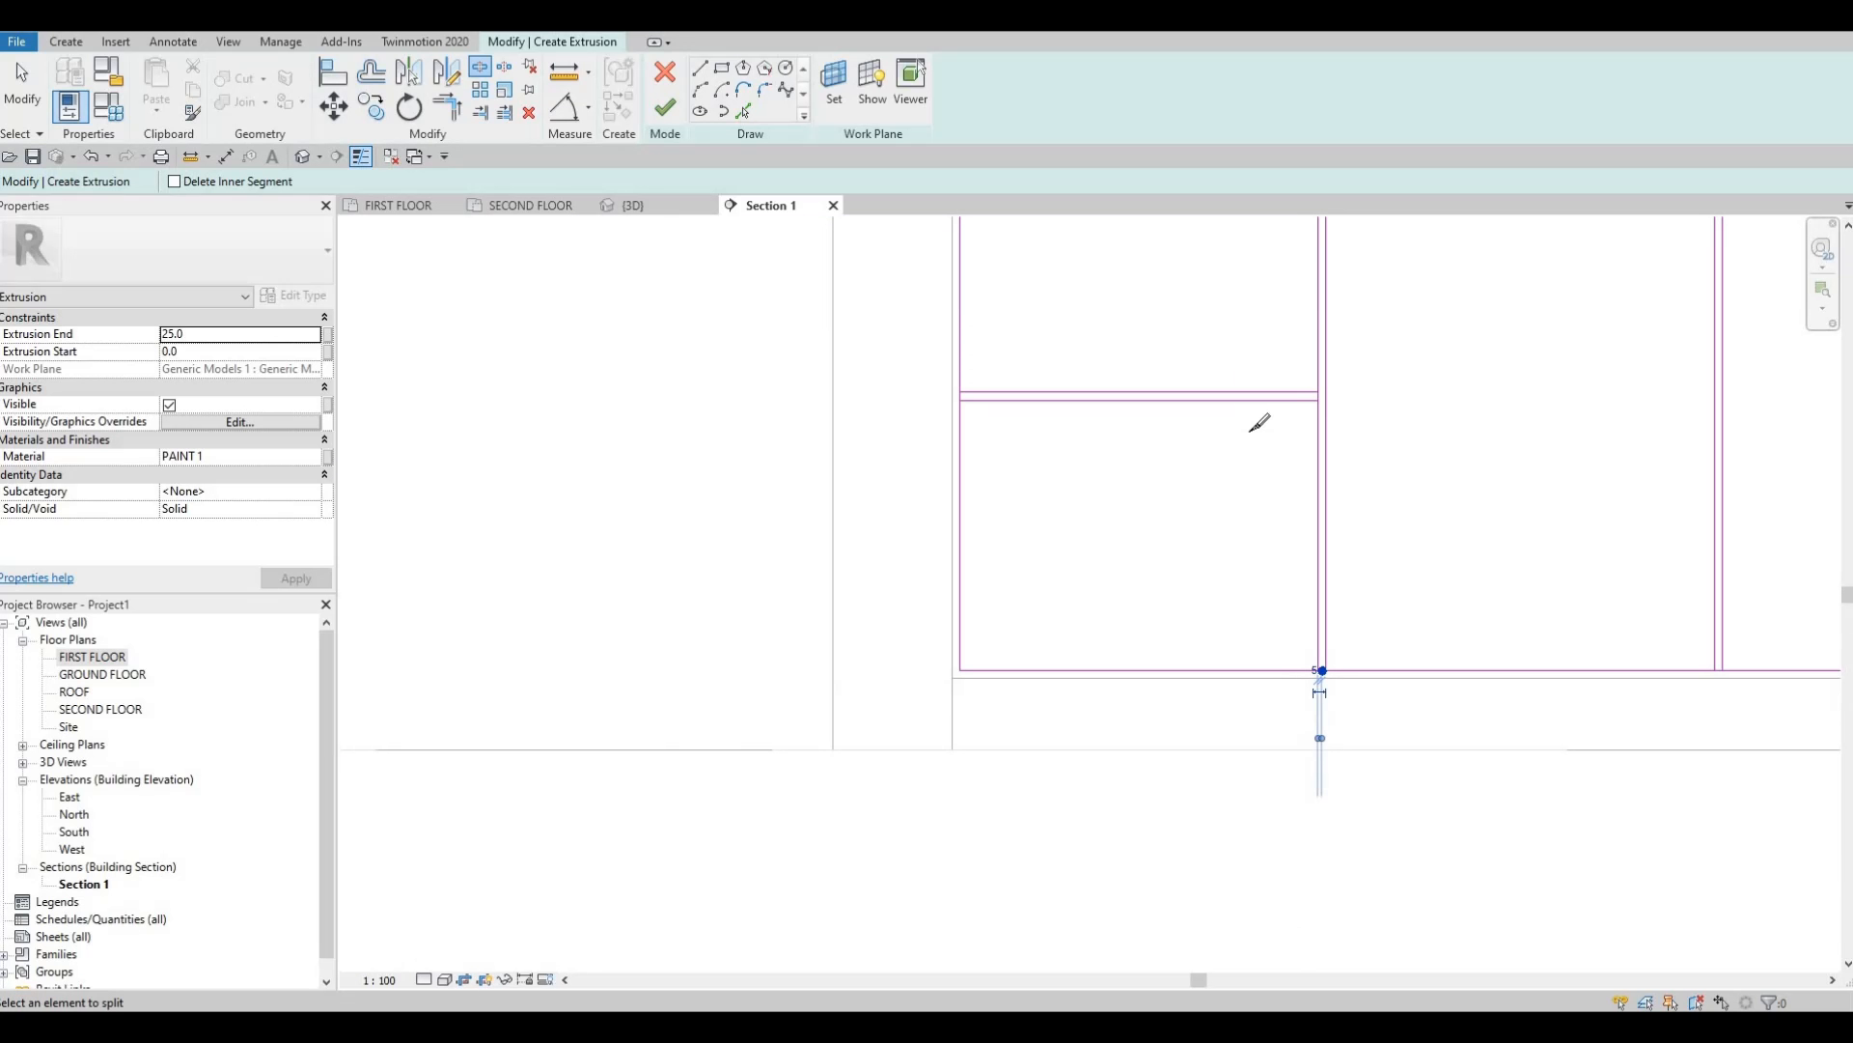
{"action": "scroll", "coordinate": [1252, 431], "scroll_direction": "down", "scroll_amount": 3}
{"action": "scroll", "coordinate": [1314, 398], "scroll_direction": "up", "scroll_amount": 3}
{"action": "scroll", "coordinate": [1317, 384], "scroll_direction": "up", "scroll_amount": 3}
{"action": "left_click", "coordinate": [1303, 423]}
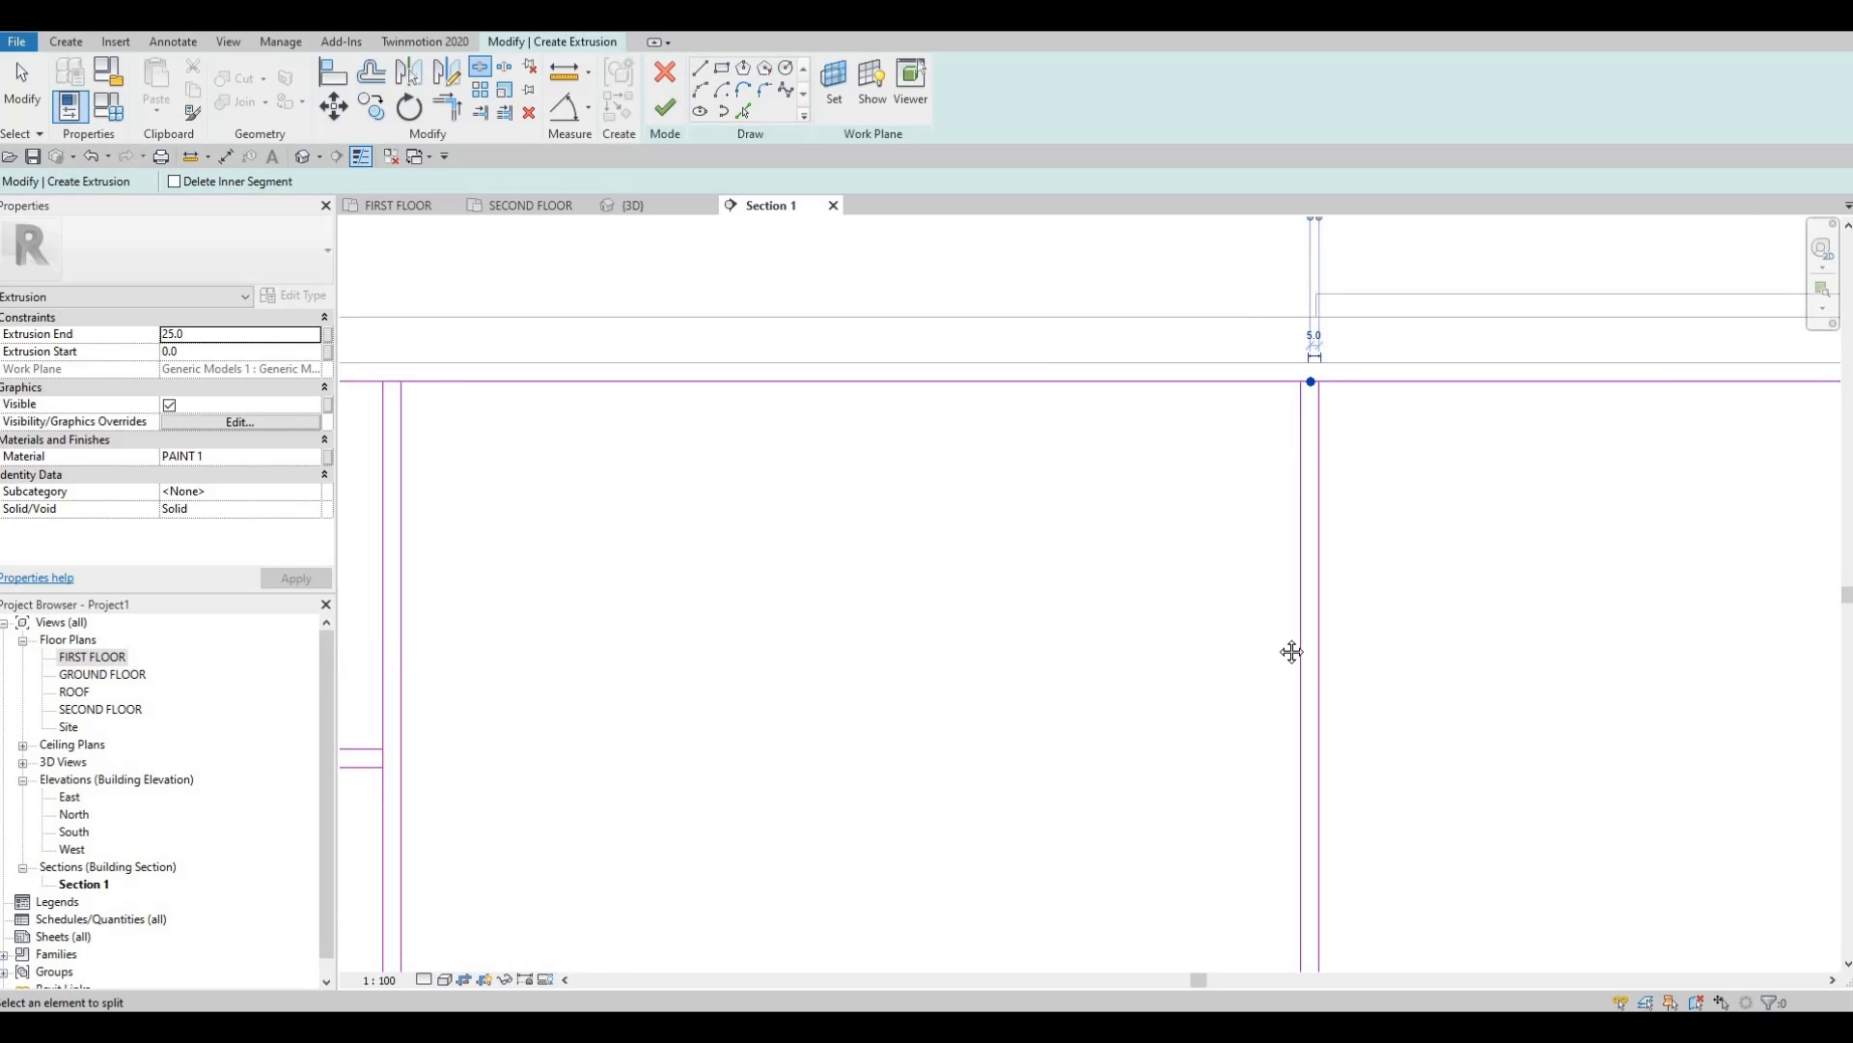
{"action": "scroll", "coordinate": [1284, 734], "scroll_direction": "down", "scroll_amount": 3}
{"action": "middle_click_drag", "start_coordinate": [1272, 859], "coordinate": [1243, 573]}
{"action": "scroll", "coordinate": [1276, 854], "scroll_direction": "up", "scroll_amount": 4}
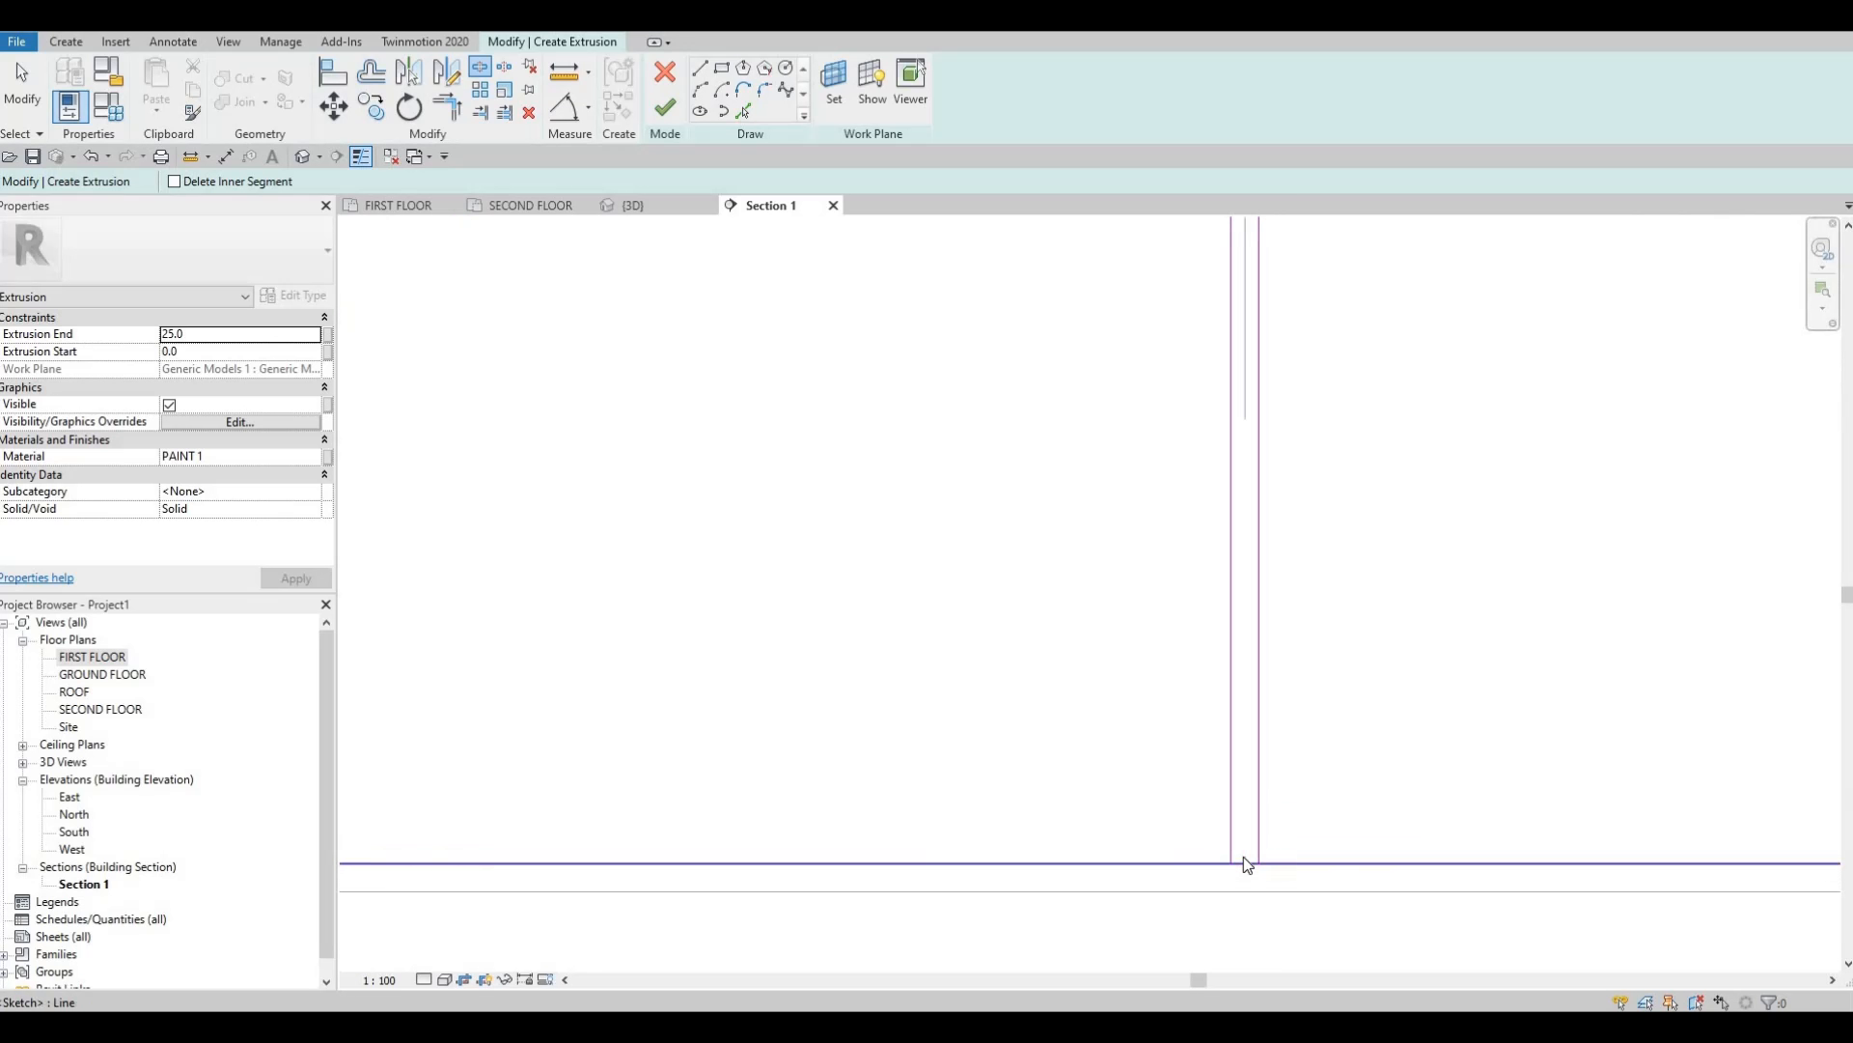
{"action": "left_click", "coordinate": [1245, 865]}
{"action": "key", "text": "Escape"}
Restart Split Element and split the bottom line between the verticals and at the next divider.
{"action": "key", "text": "s"}
{"action": "key", "text": "l"}
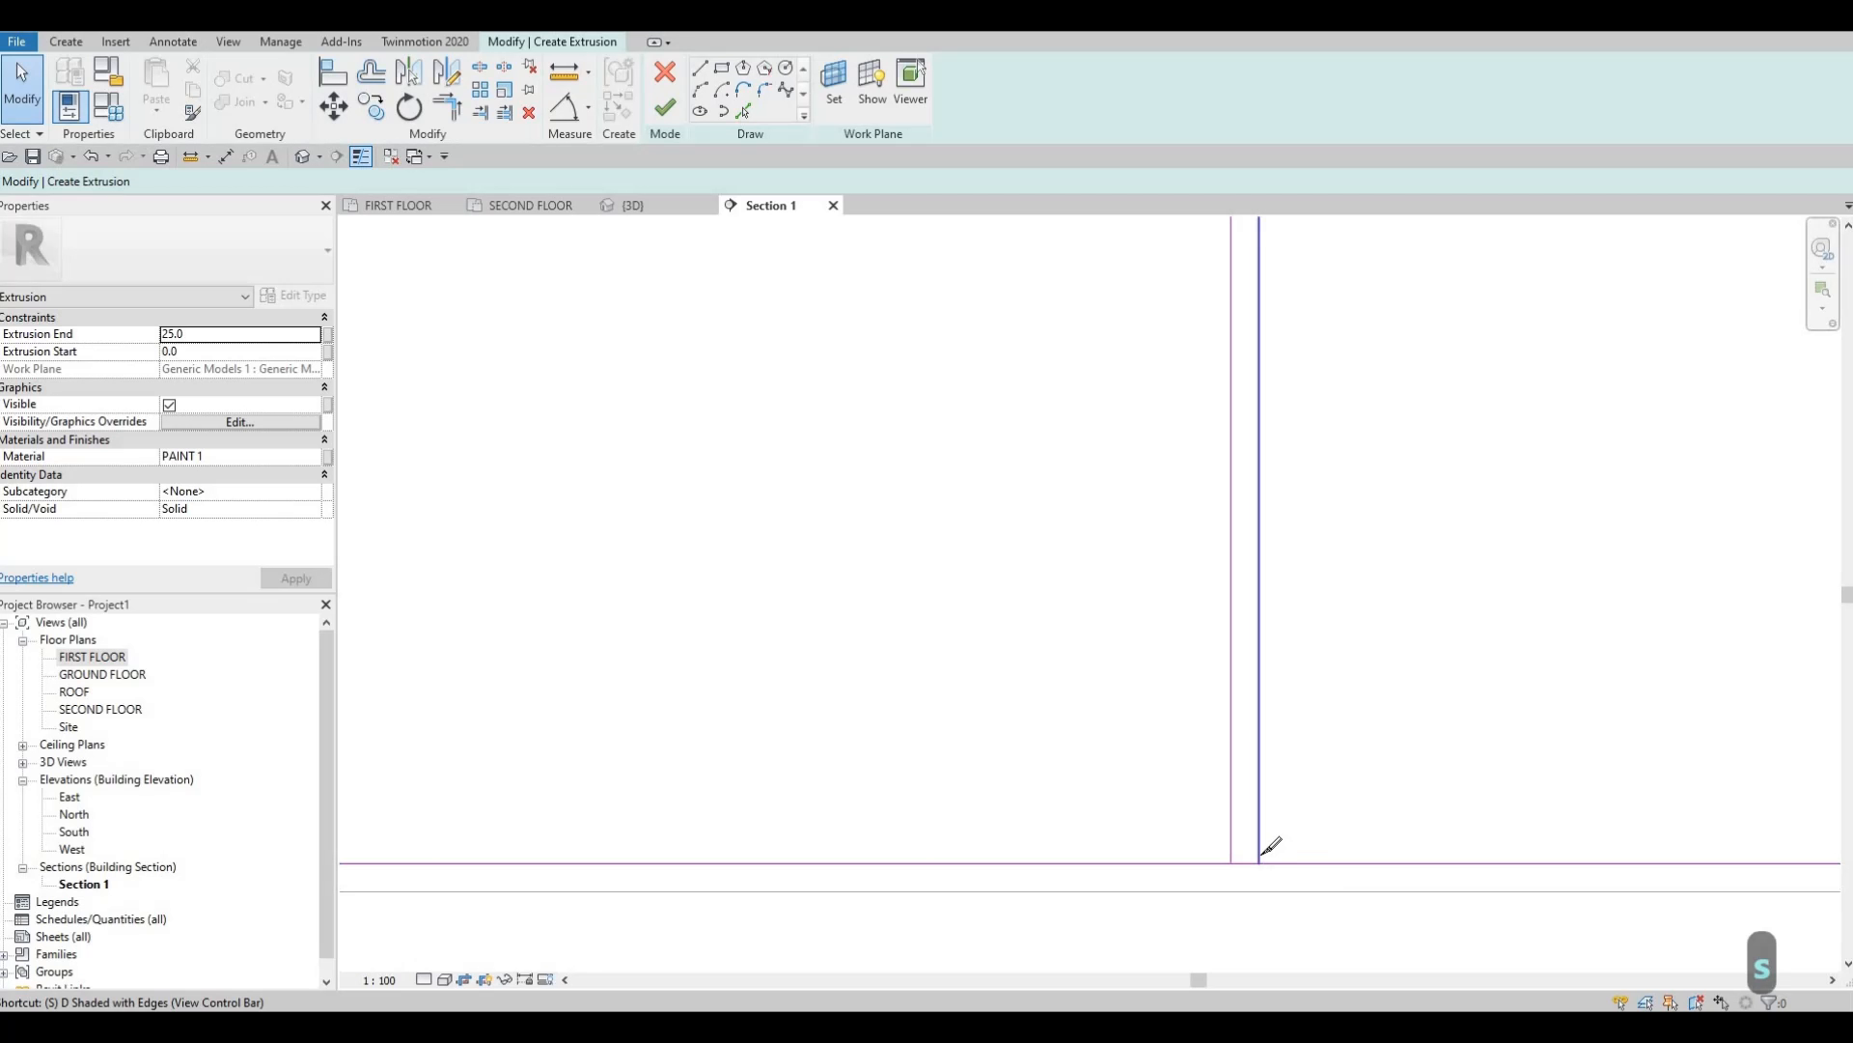
{"action": "left_click", "coordinate": [1246, 862]}
{"action": "middle_click_drag", "start_coordinate": [1487, 761], "coordinate": [1320, 753]}
{"action": "scroll", "coordinate": [1320, 752], "scroll_direction": "down", "scroll_amount": 4}
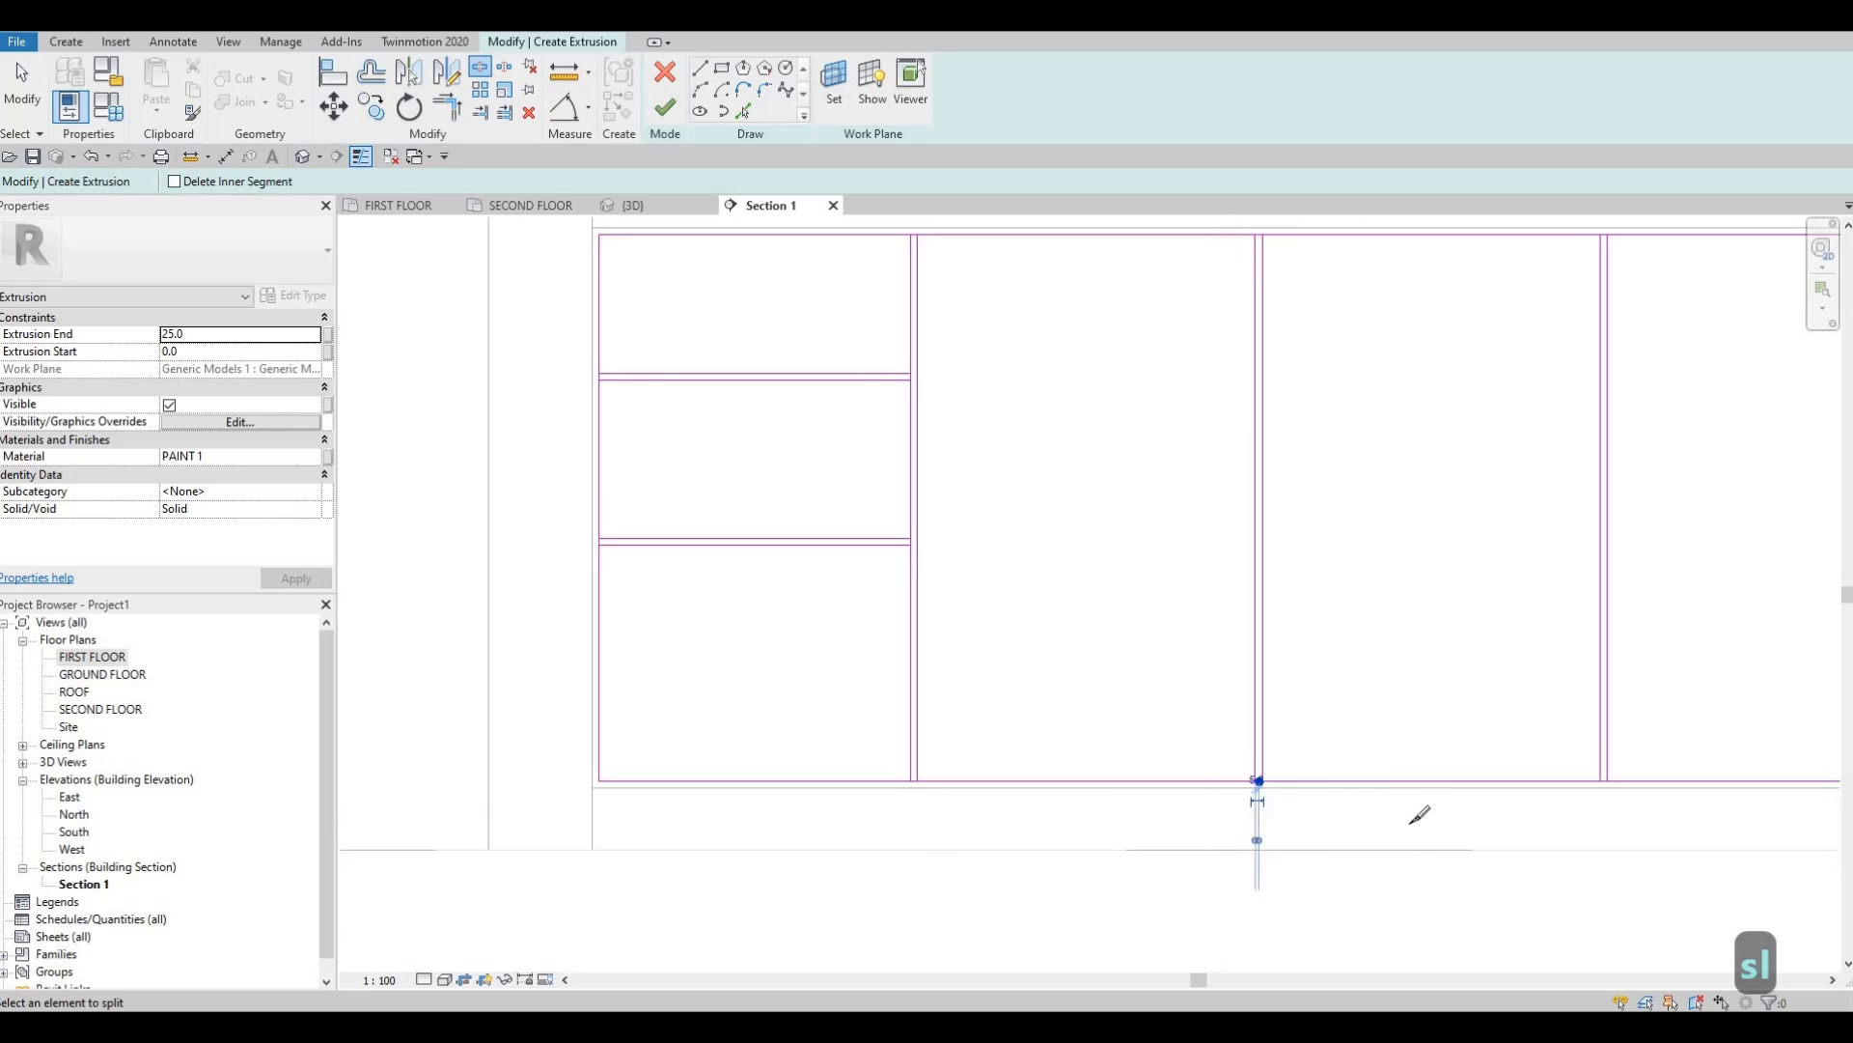
{"action": "middle_click_drag", "start_coordinate": [1575, 765], "coordinate": [1363, 821]}
{"action": "scroll", "coordinate": [1375, 814], "scroll_direction": "up", "scroll_amount": 5}
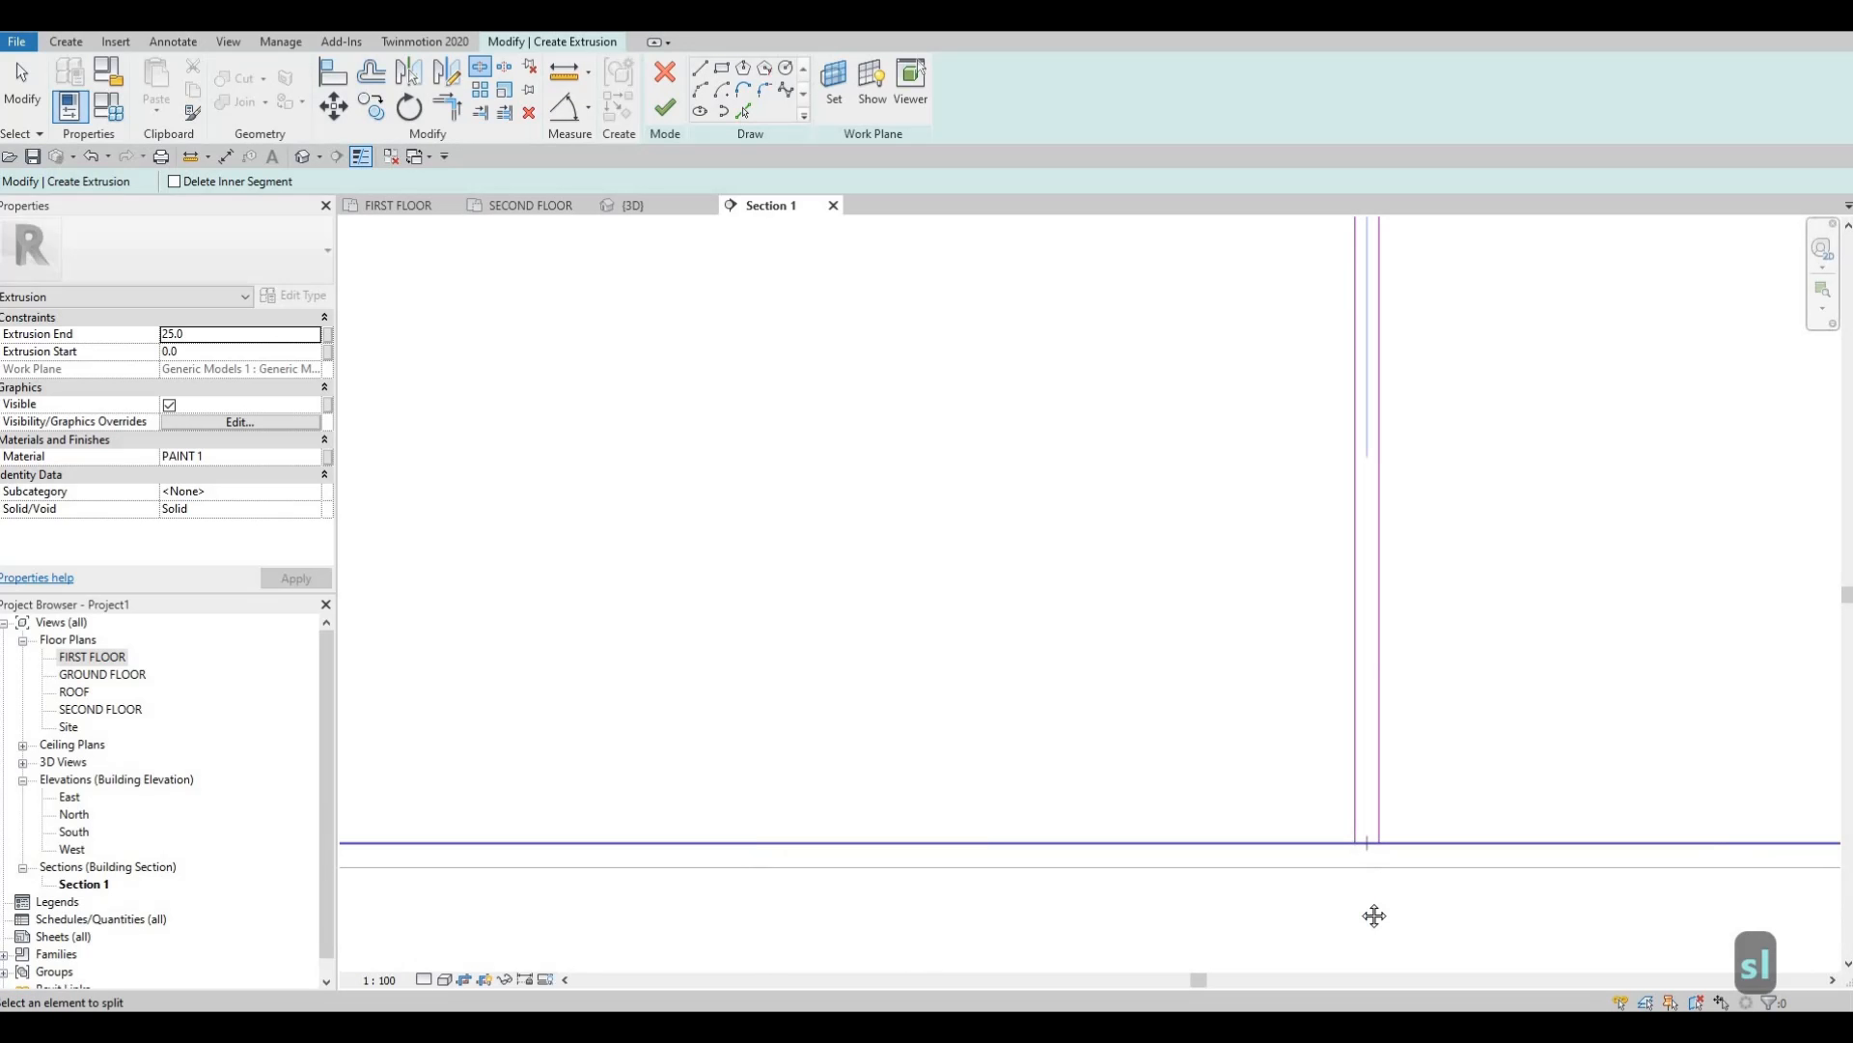
{"action": "left_click", "coordinate": [1366, 843]}
Split the top line at that divider and the bottom line between its two verticals.
{"action": "scroll", "coordinate": [1369, 839], "scroll_direction": "down", "scroll_amount": 4}
{"action": "middle_click_drag", "start_coordinate": [1378, 743], "coordinate": [1381, 955]}
{"action": "scroll", "coordinate": [1351, 434], "scroll_direction": "down", "scroll_amount": 1}
{"action": "middle_click_drag", "start_coordinate": [1332, 425], "coordinate": [1300, 753]}
{"action": "scroll", "coordinate": [1340, 381], "scroll_direction": "up", "scroll_amount": 3}
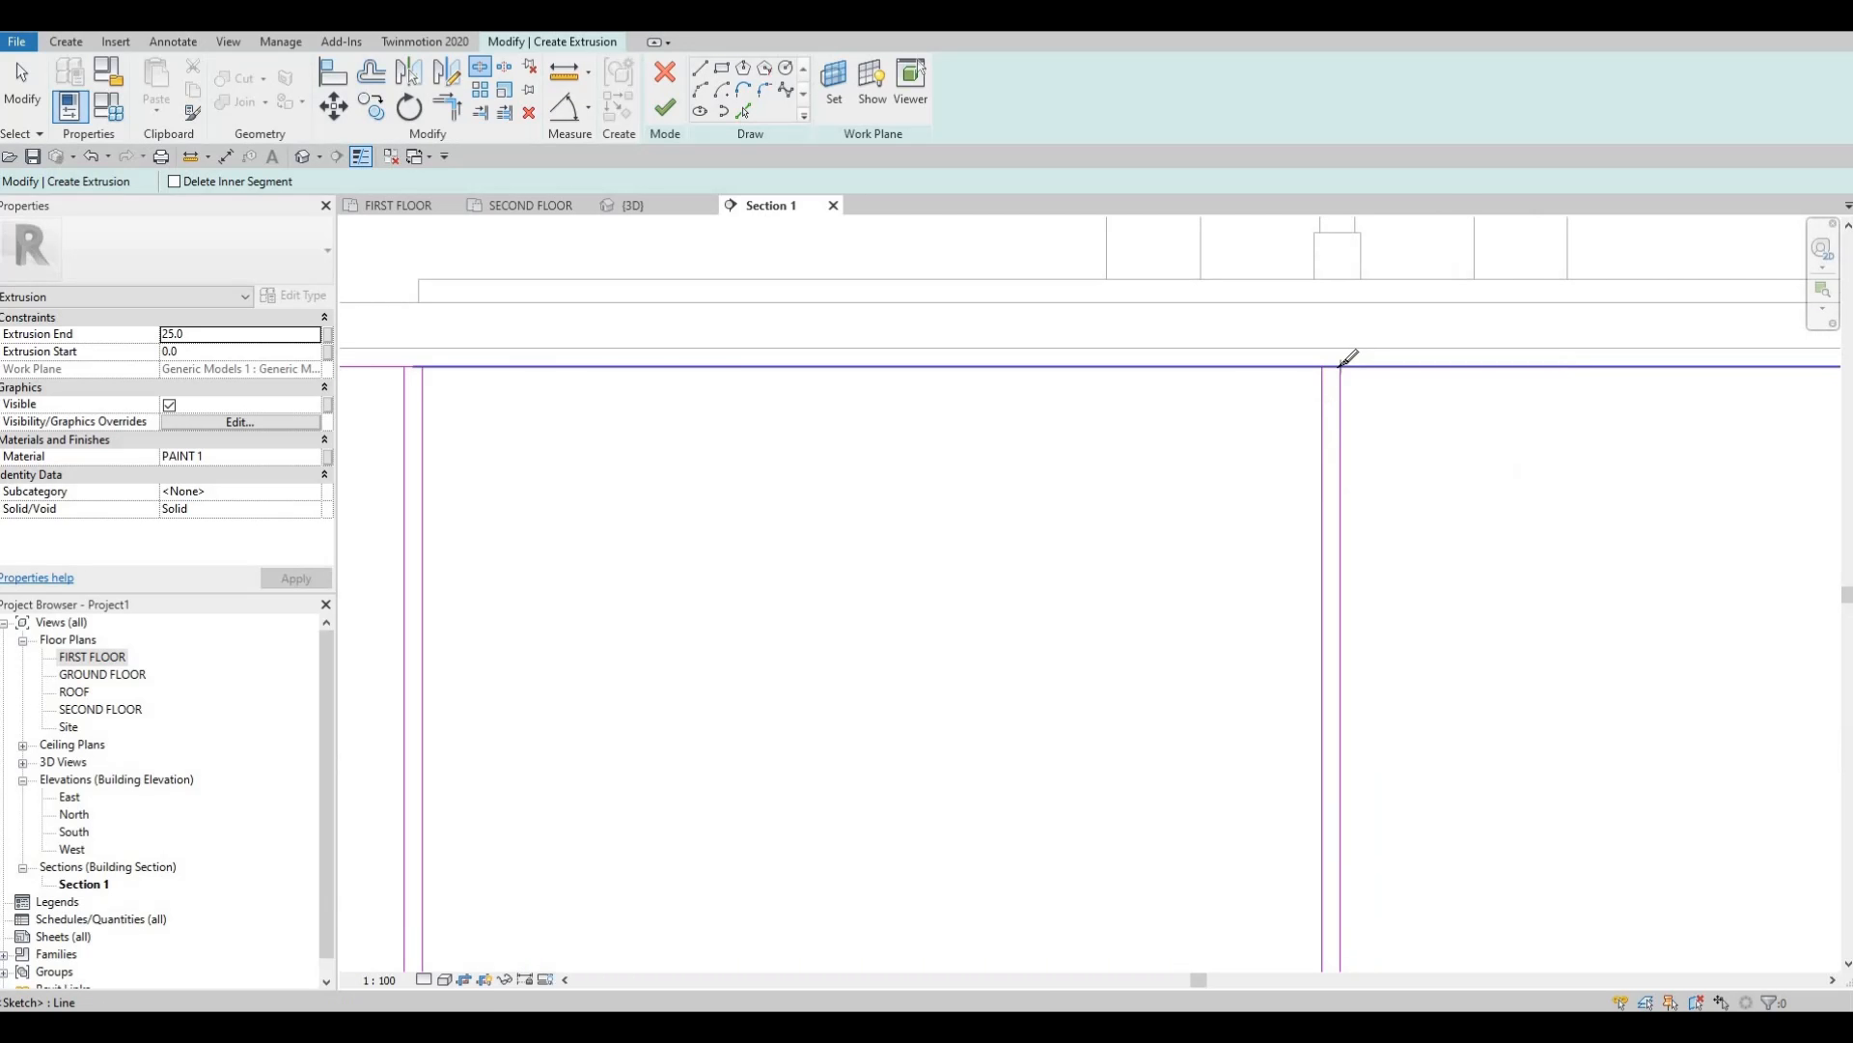
{"action": "scroll", "coordinate": [1333, 363], "scroll_direction": "up", "scroll_amount": 2}
{"action": "scroll", "coordinate": [1427, 364], "scroll_direction": "down", "scroll_amount": 3}
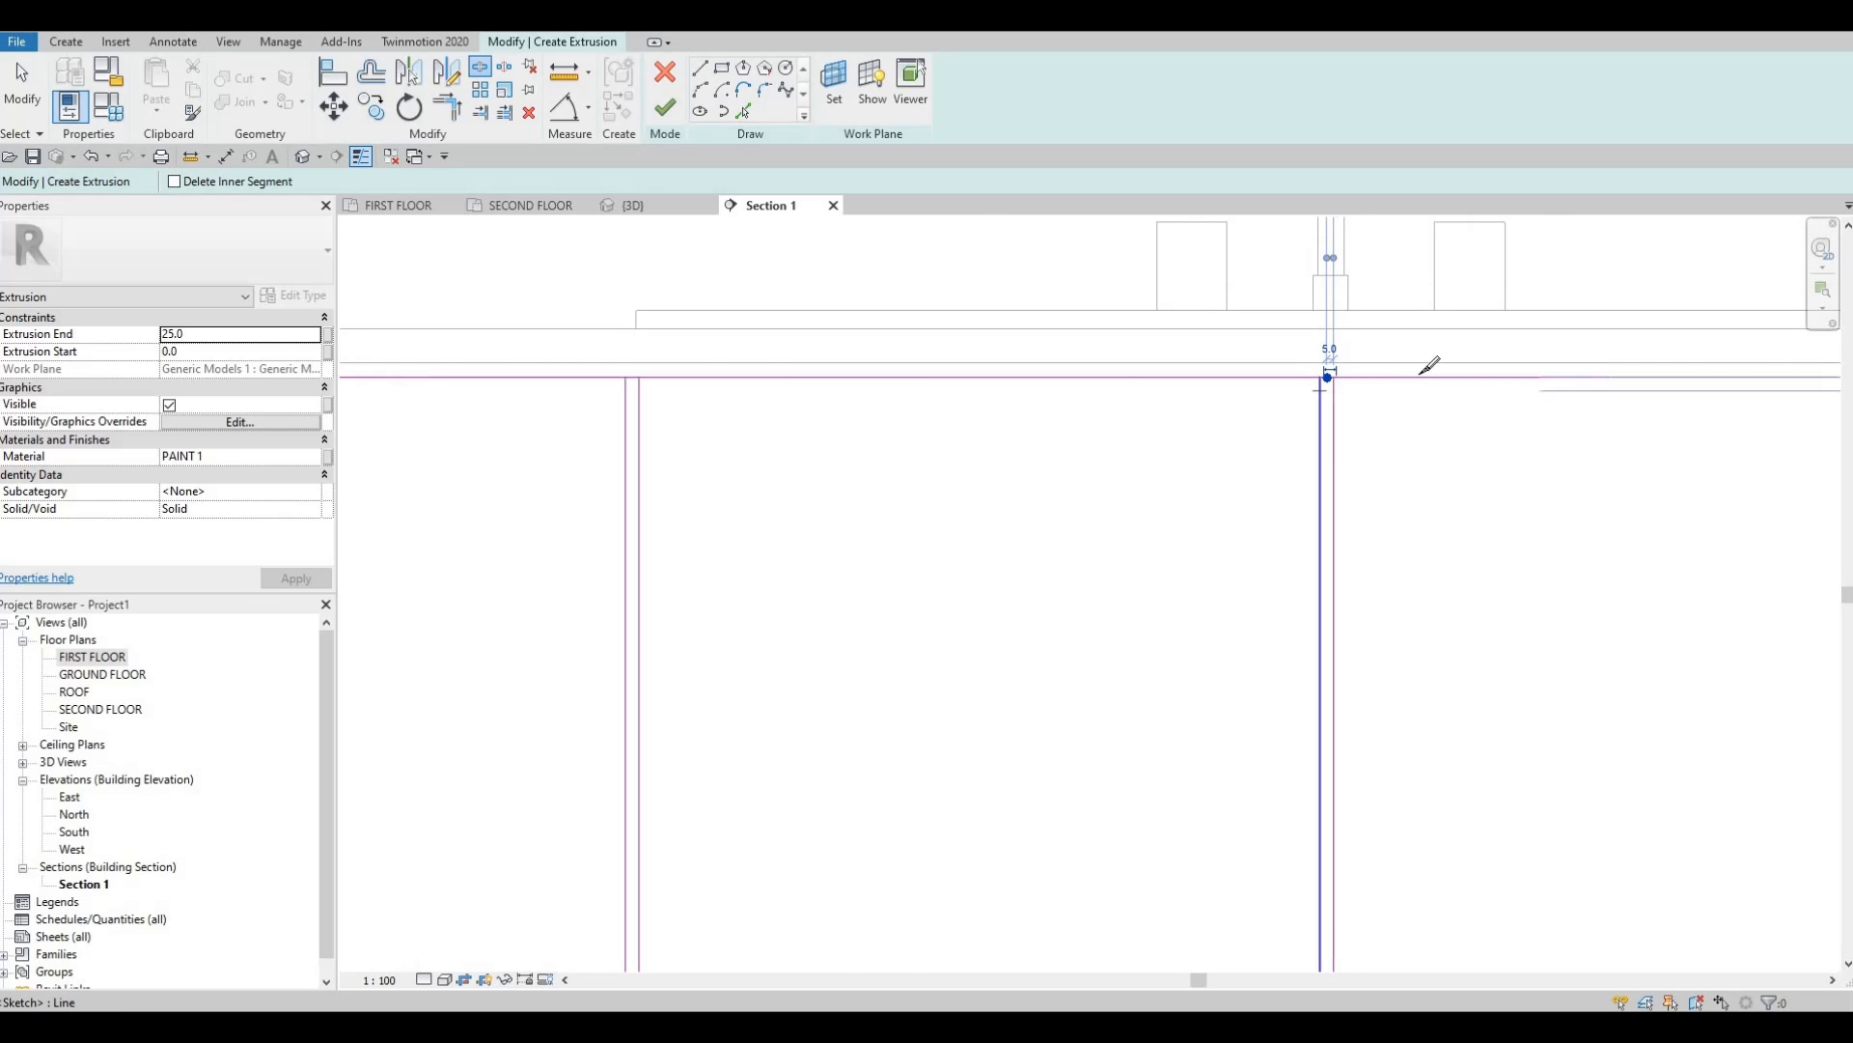
{"action": "scroll", "coordinate": [1398, 373], "scroll_direction": "up", "scroll_amount": 3}
{"action": "scroll", "coordinate": [1391, 382], "scroll_direction": "up", "scroll_amount": 2}
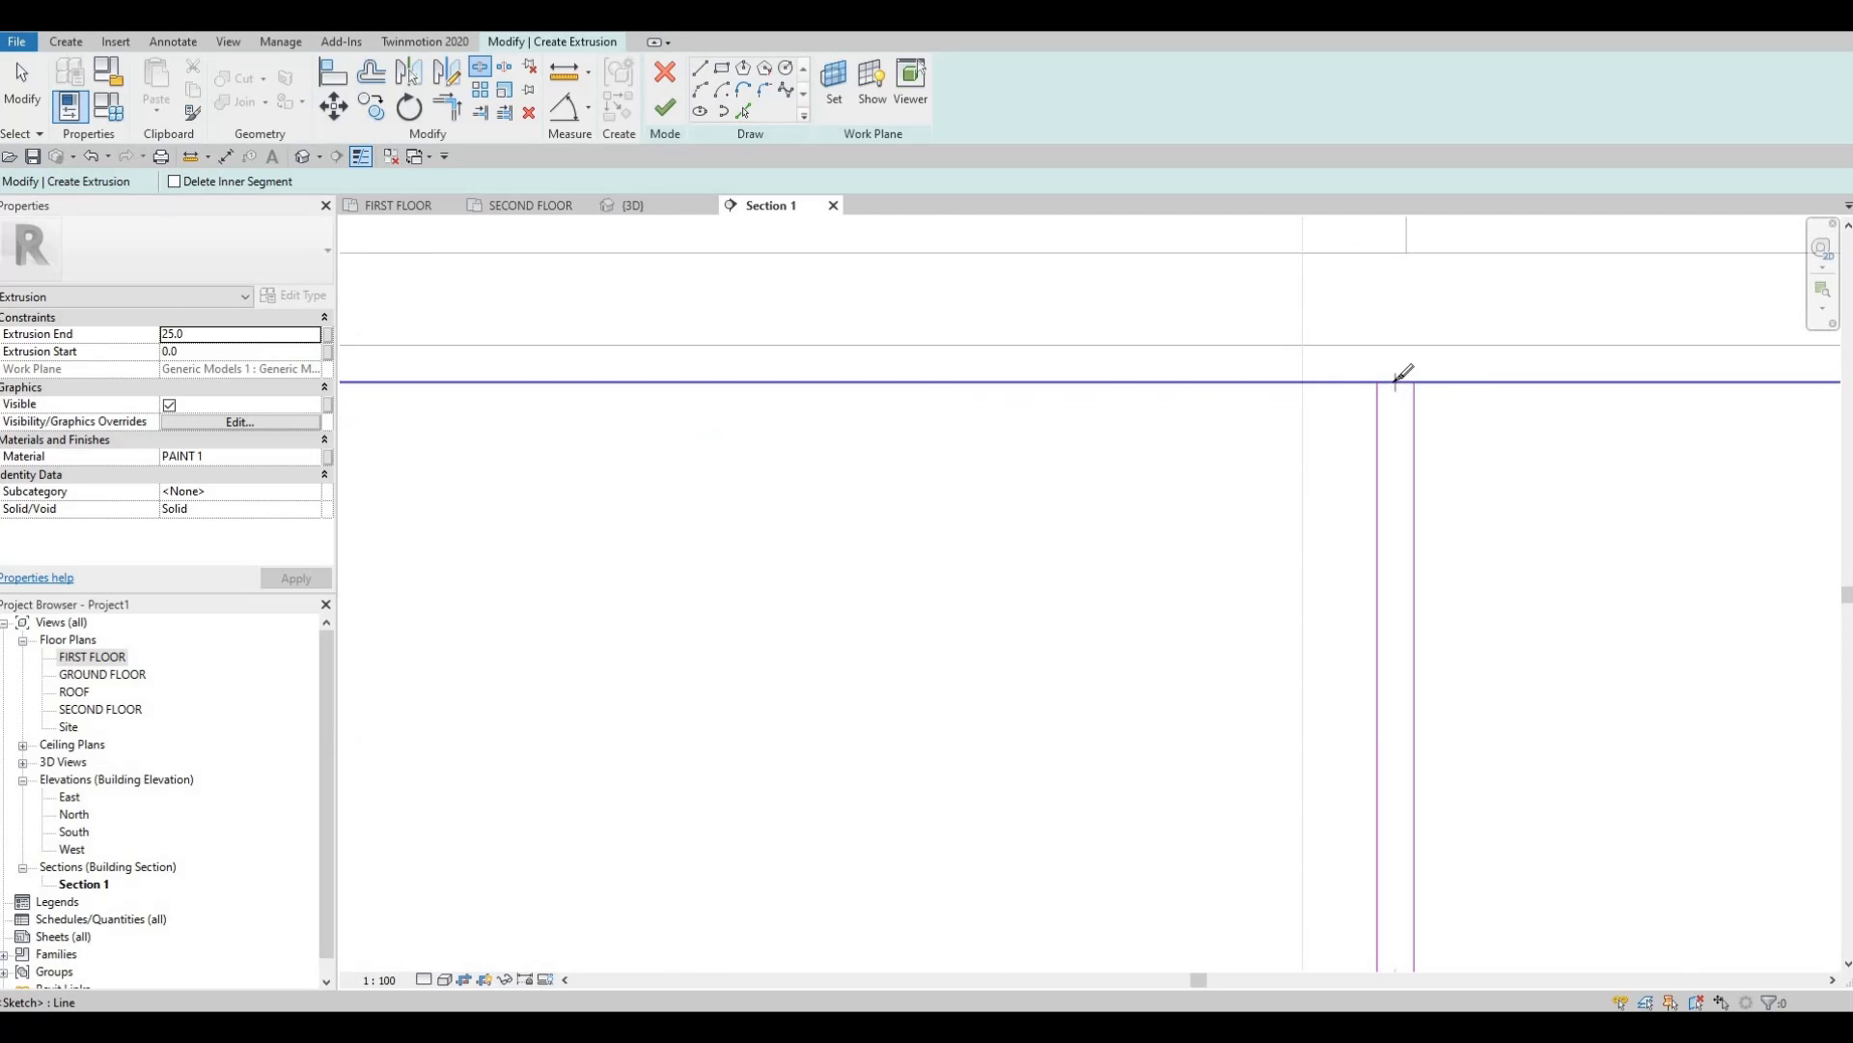
{"action": "left_click", "coordinate": [1391, 388]}
{"action": "scroll", "coordinate": [1370, 480], "scroll_direction": "down", "scroll_amount": 4}
{"action": "middle_click_drag", "start_coordinate": [1369, 480], "coordinate": [1300, 406]}
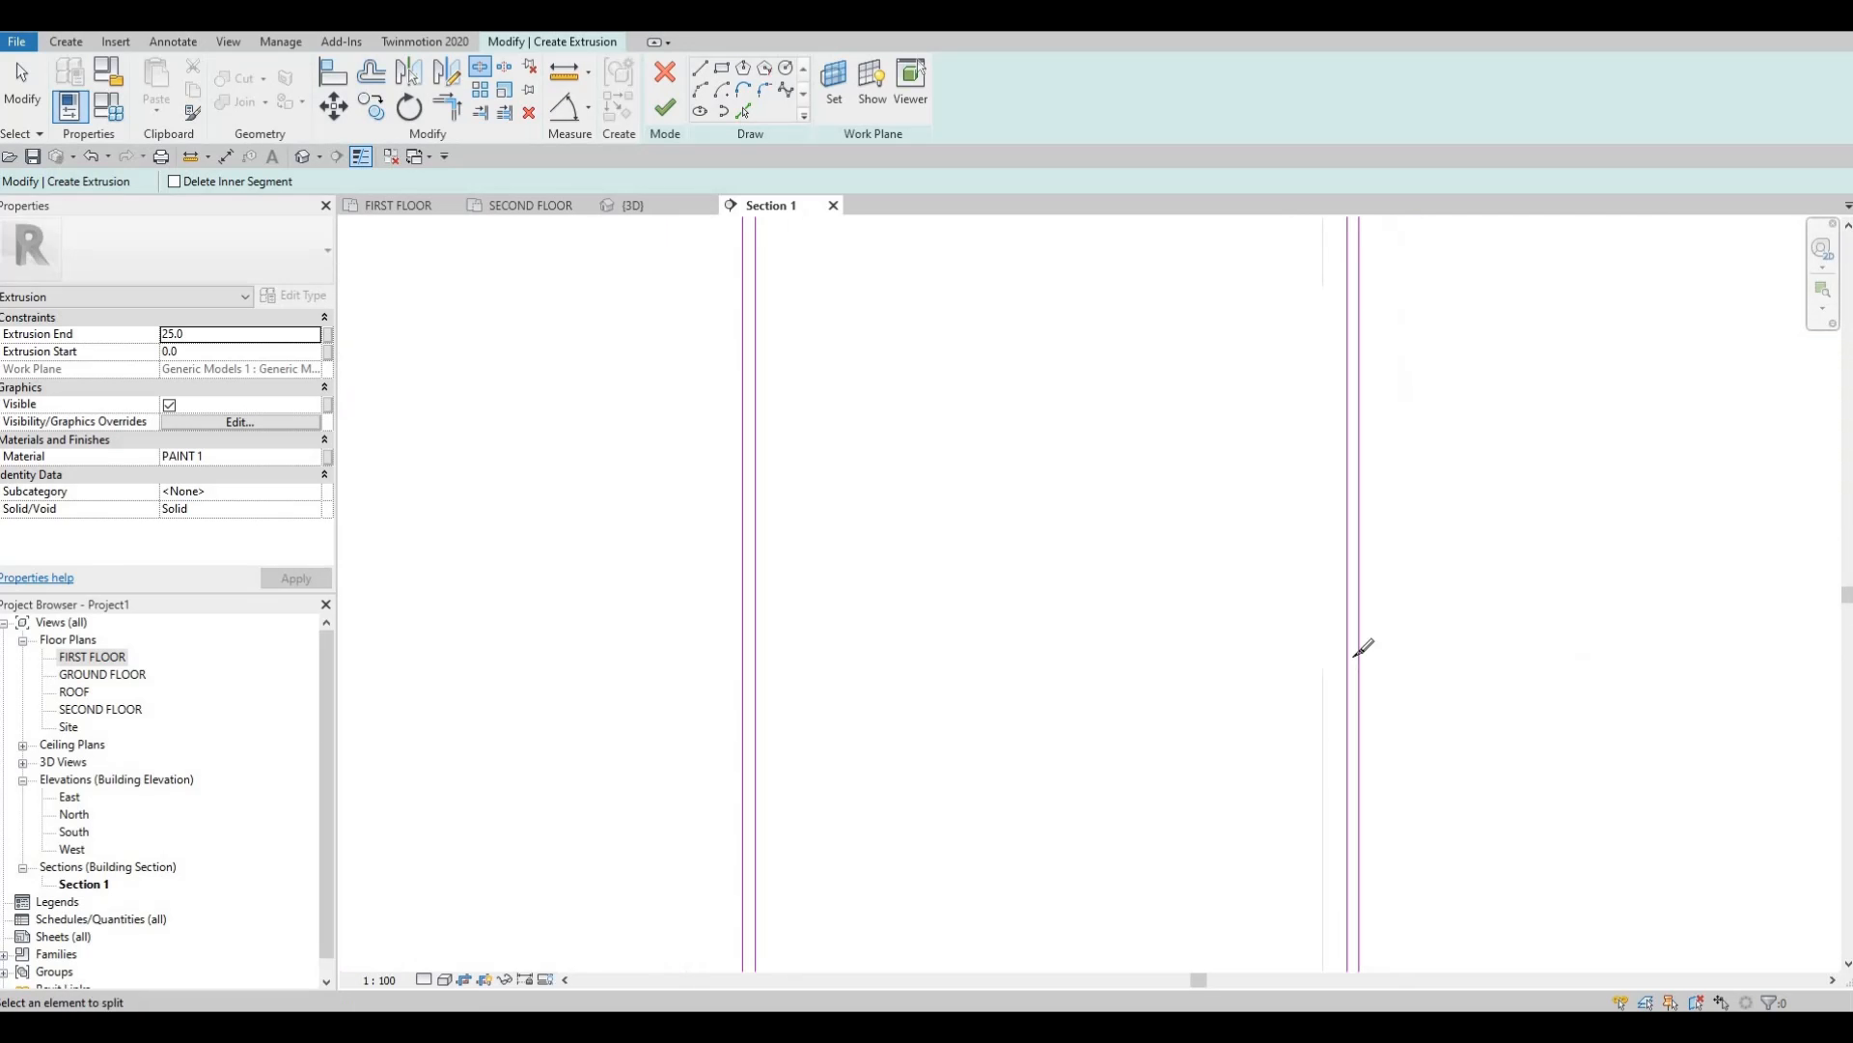
{"action": "middle_click_drag", "start_coordinate": [1351, 868], "coordinate": [1303, 555]}
{"action": "scroll", "coordinate": [1303, 550], "scroll_direction": "up", "scroll_amount": 4}
{"action": "left_click", "coordinate": [1302, 550]}
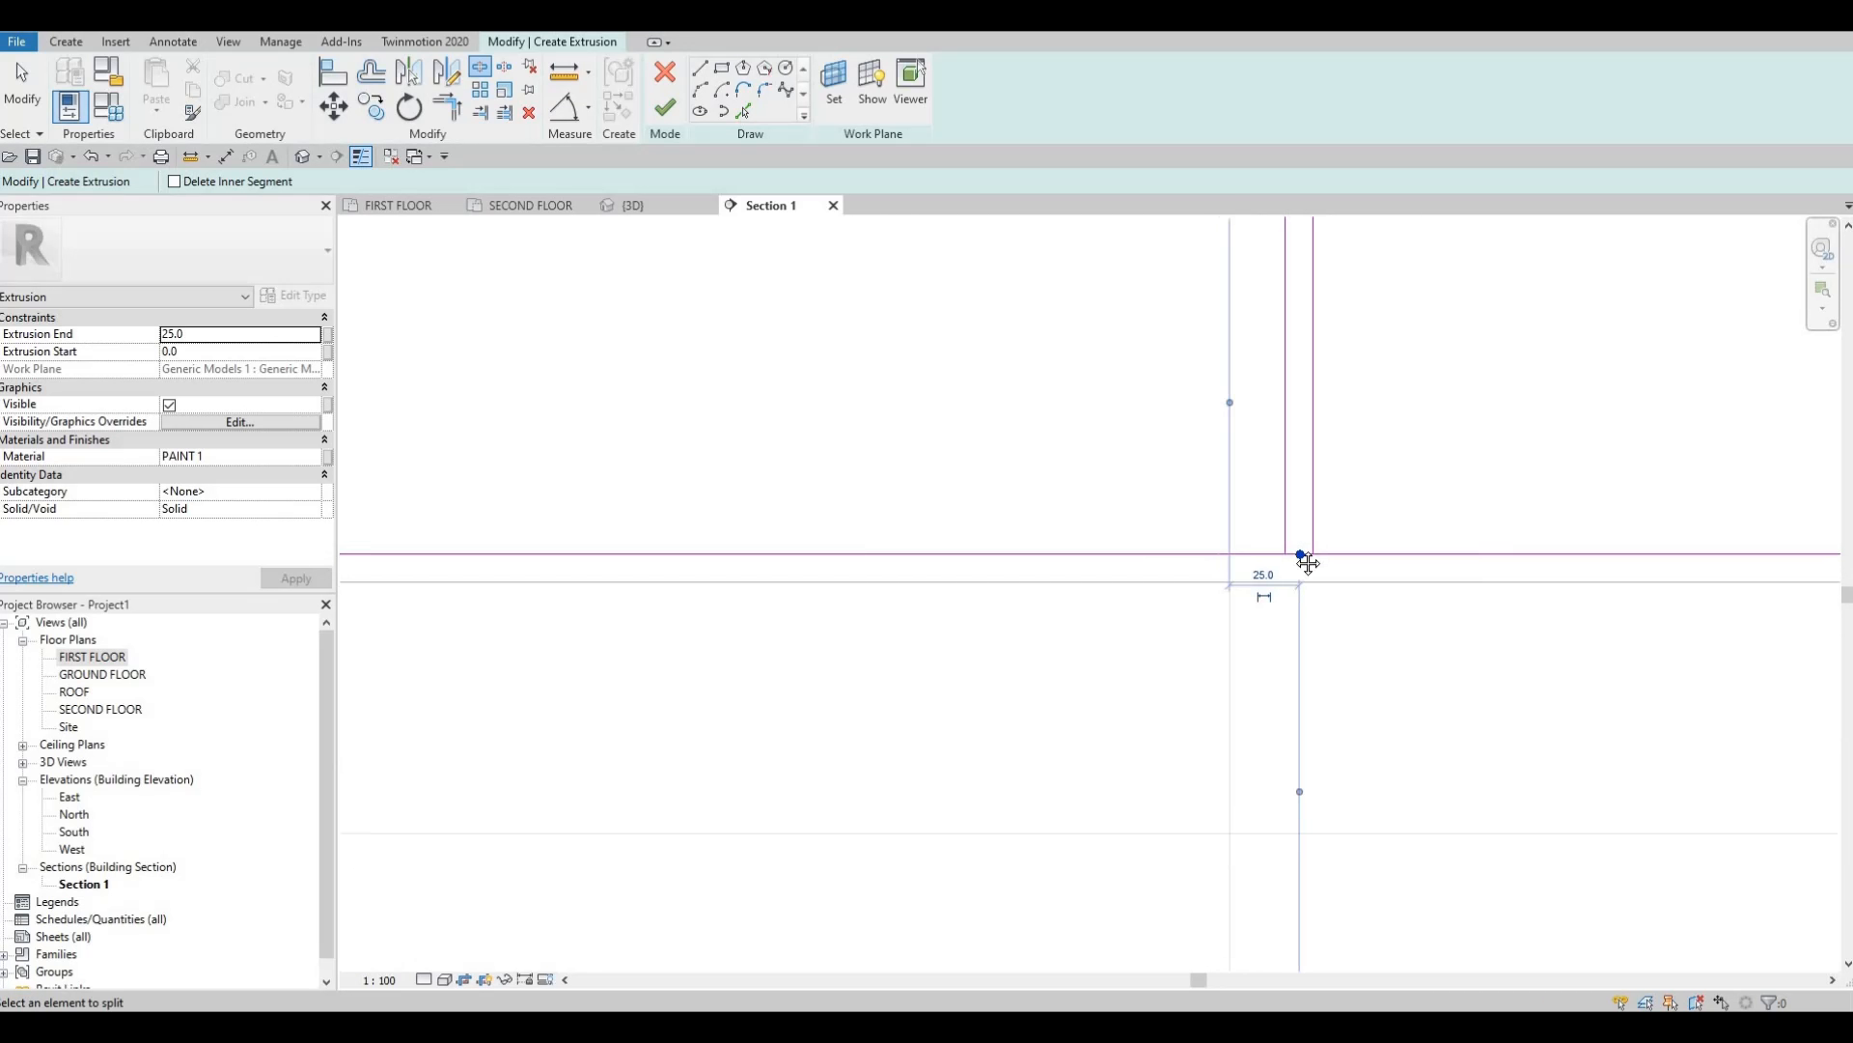
Split the vertical line where it meets the upper shelf on the left.
{"action": "scroll", "coordinate": [1299, 554], "scroll_direction": "down", "scroll_amount": 3}
{"action": "middle_click_drag", "start_coordinate": [1246, 621], "coordinate": [940, 739]}
{"action": "scroll", "coordinate": [1156, 495], "scroll_direction": "down", "scroll_amount": 1}
{"action": "middle_click_drag", "start_coordinate": [1156, 494], "coordinate": [1123, 612]}
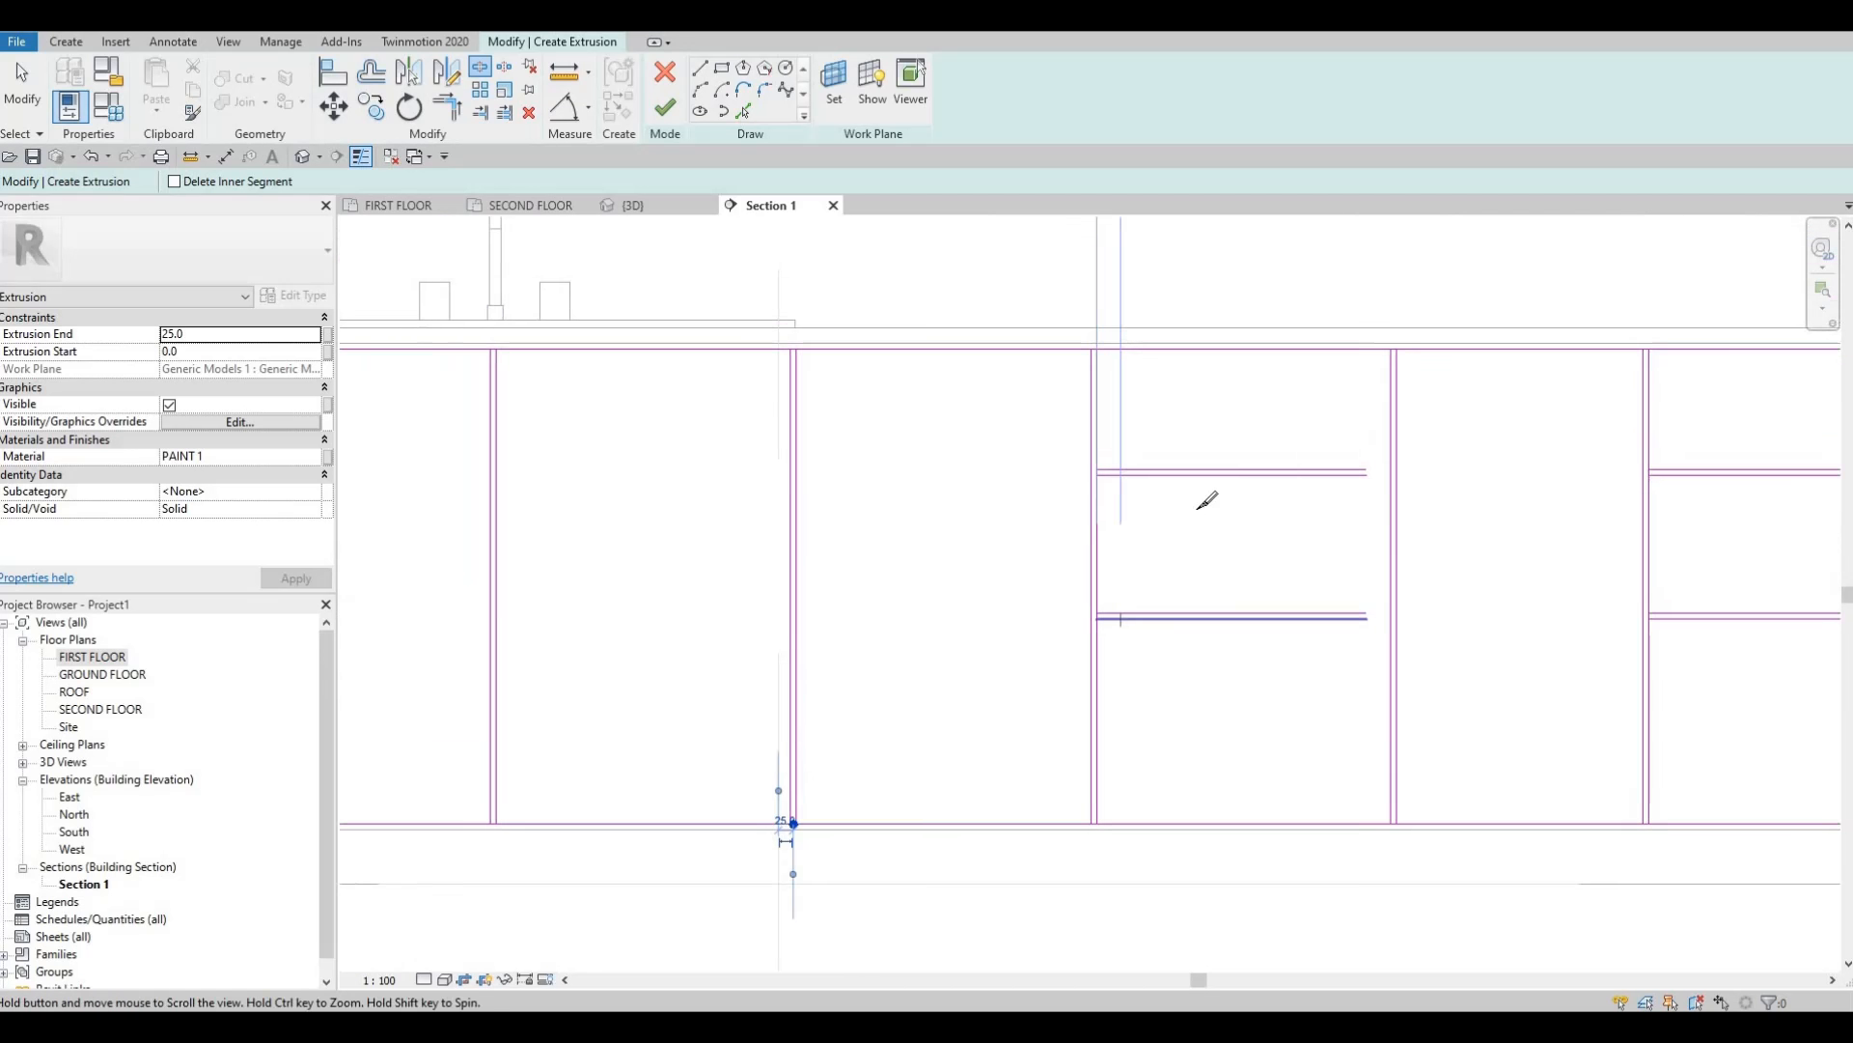
{"action": "scroll", "coordinate": [1075, 458], "scroll_direction": "up", "scroll_amount": 3}
{"action": "scroll", "coordinate": [1083, 451], "scroll_direction": "up", "scroll_amount": 2}
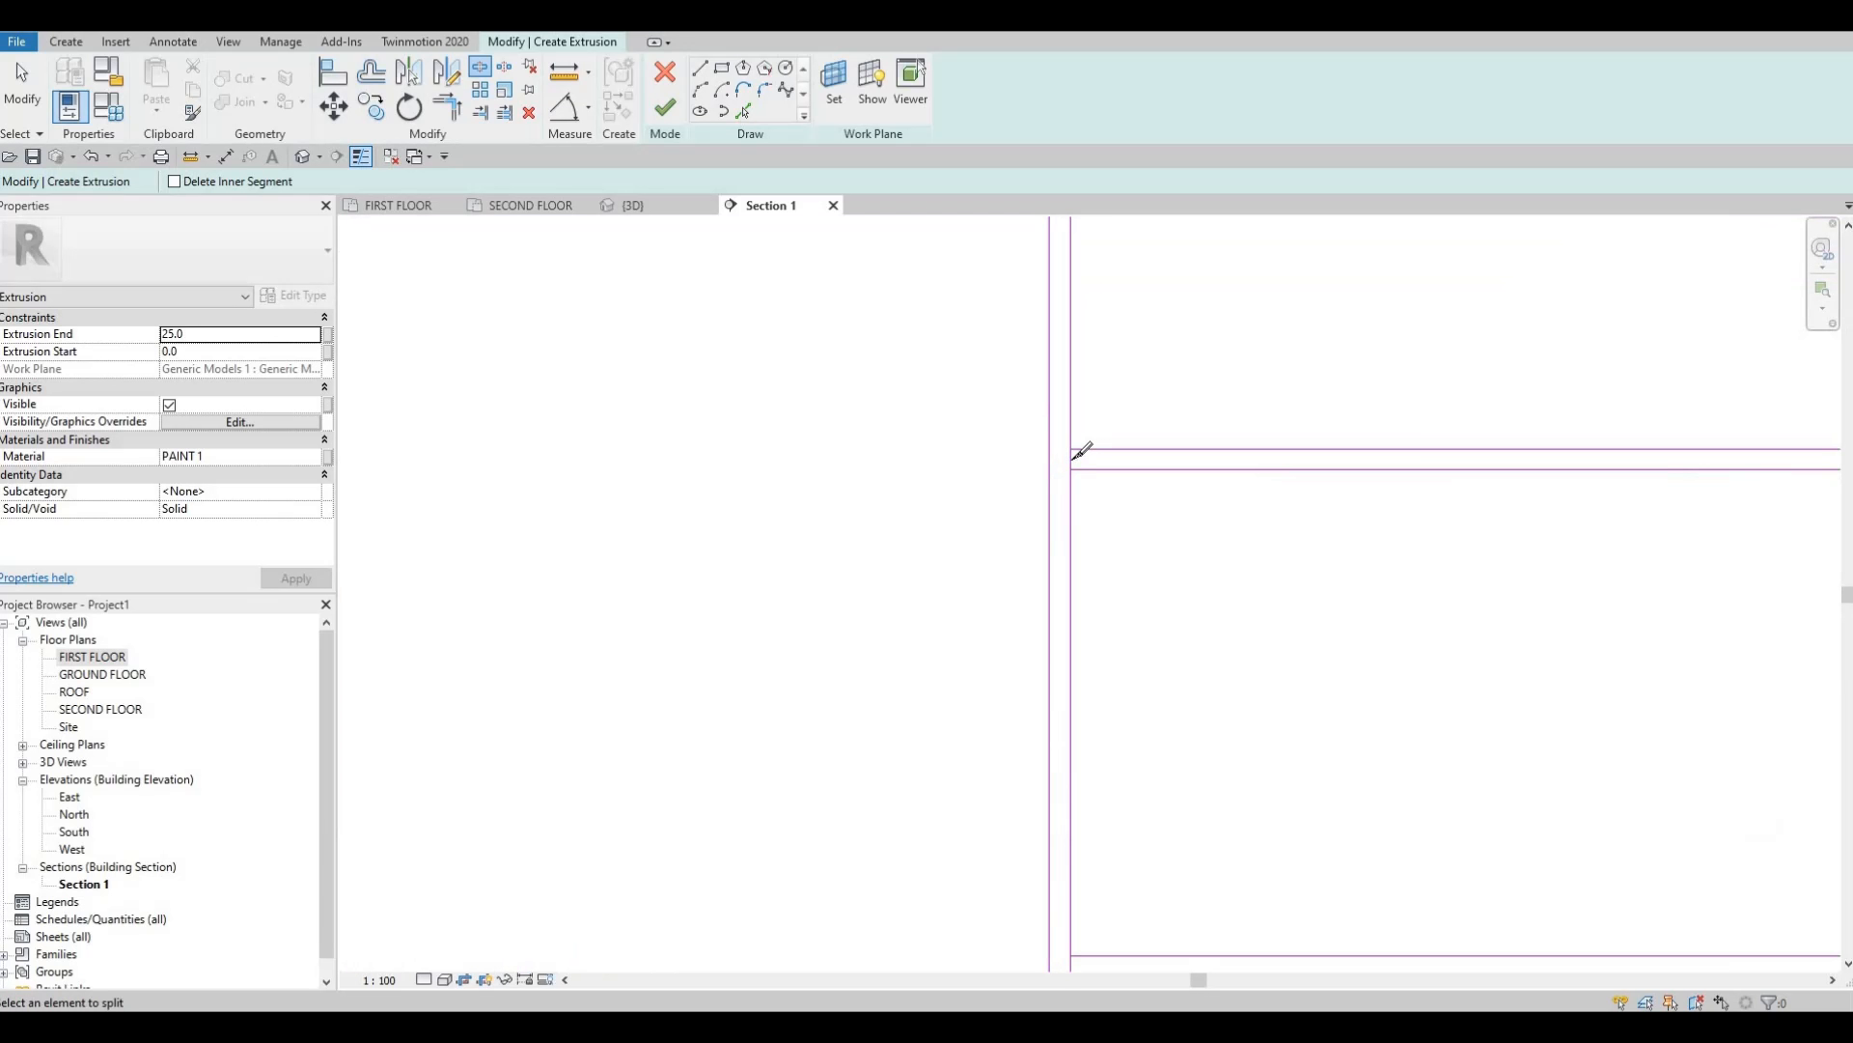
{"action": "left_click", "coordinate": [1071, 458]}
Split the top sketch line at the next vertical.
{"action": "scroll", "coordinate": [1424, 440], "scroll_direction": "down", "scroll_amount": 2}
{"action": "middle_click_drag", "start_coordinate": [1814, 449], "coordinate": [1363, 445]}
{"action": "scroll", "coordinate": [1363, 444], "scroll_direction": "up", "scroll_amount": 2}
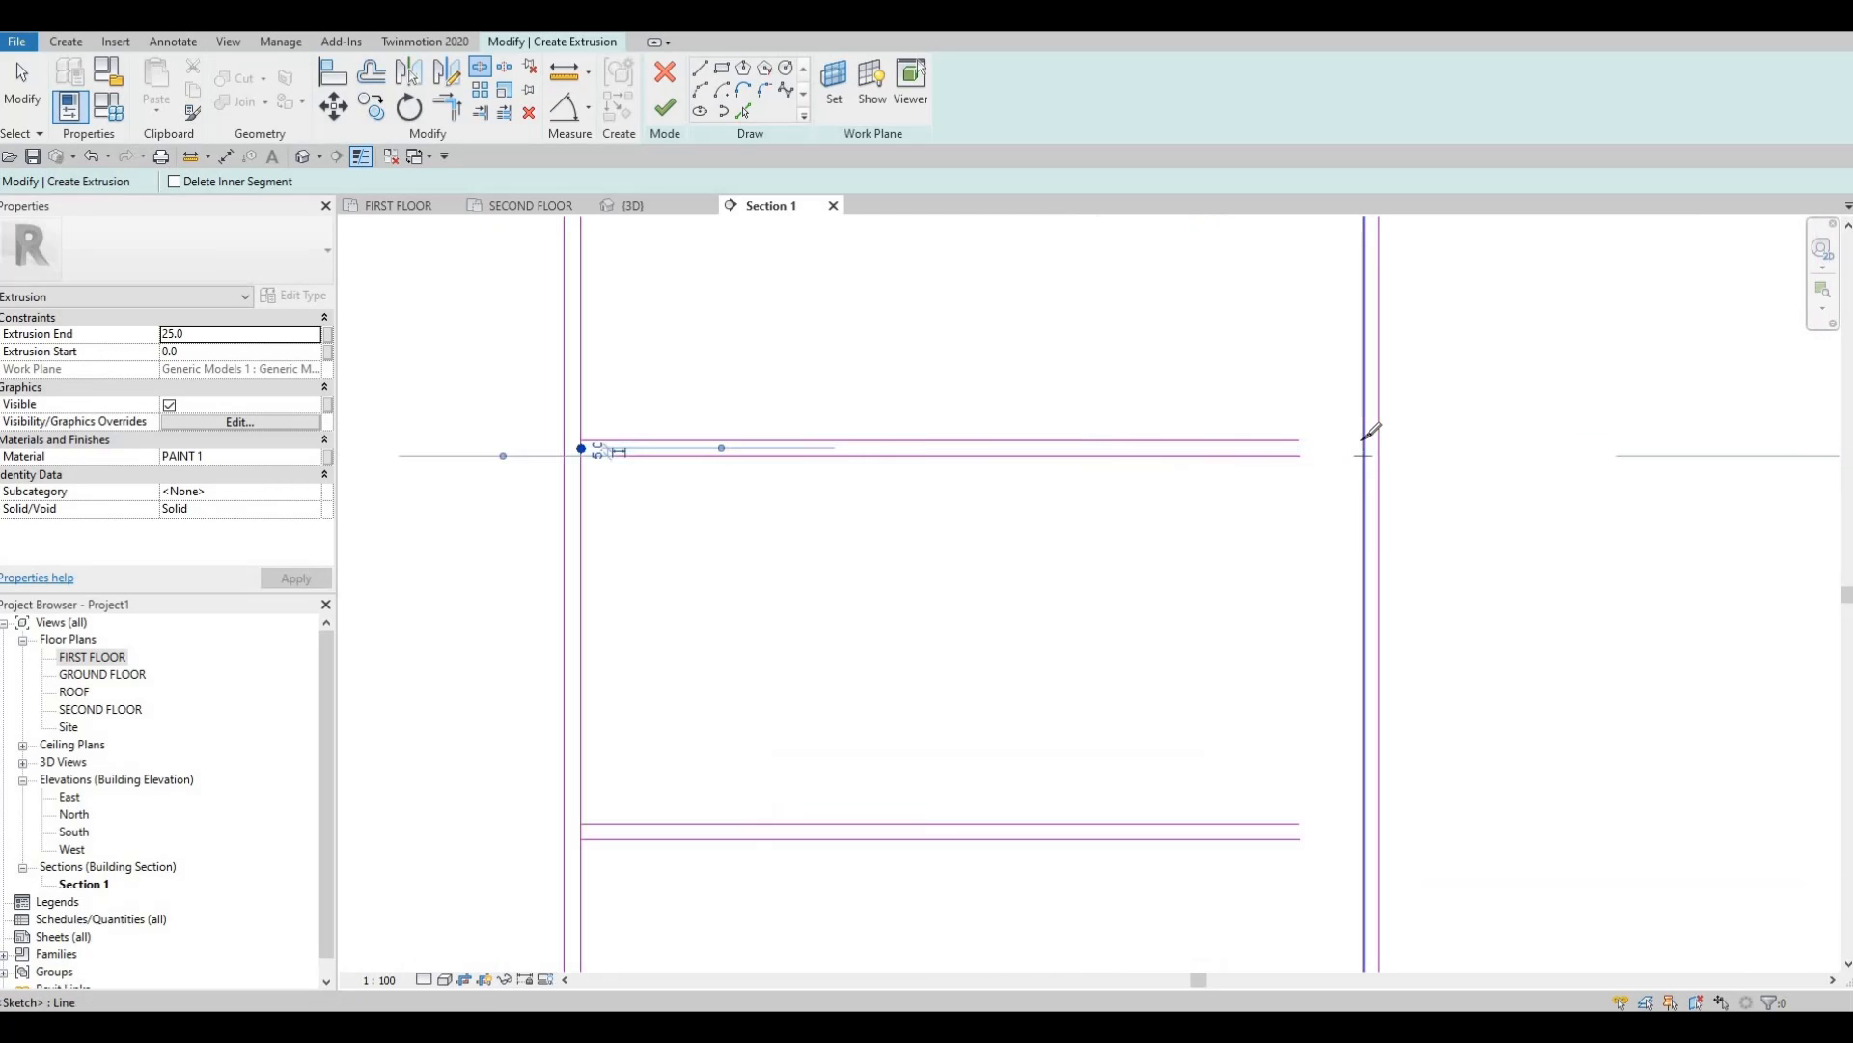
{"action": "scroll", "coordinate": [1381, 753], "scroll_direction": "down", "scroll_amount": 2}
{"action": "middle_click_drag", "start_coordinate": [1381, 753], "coordinate": [1370, 530]}
{"action": "scroll", "coordinate": [1366, 648], "scroll_direction": "up", "scroll_amount": 2}
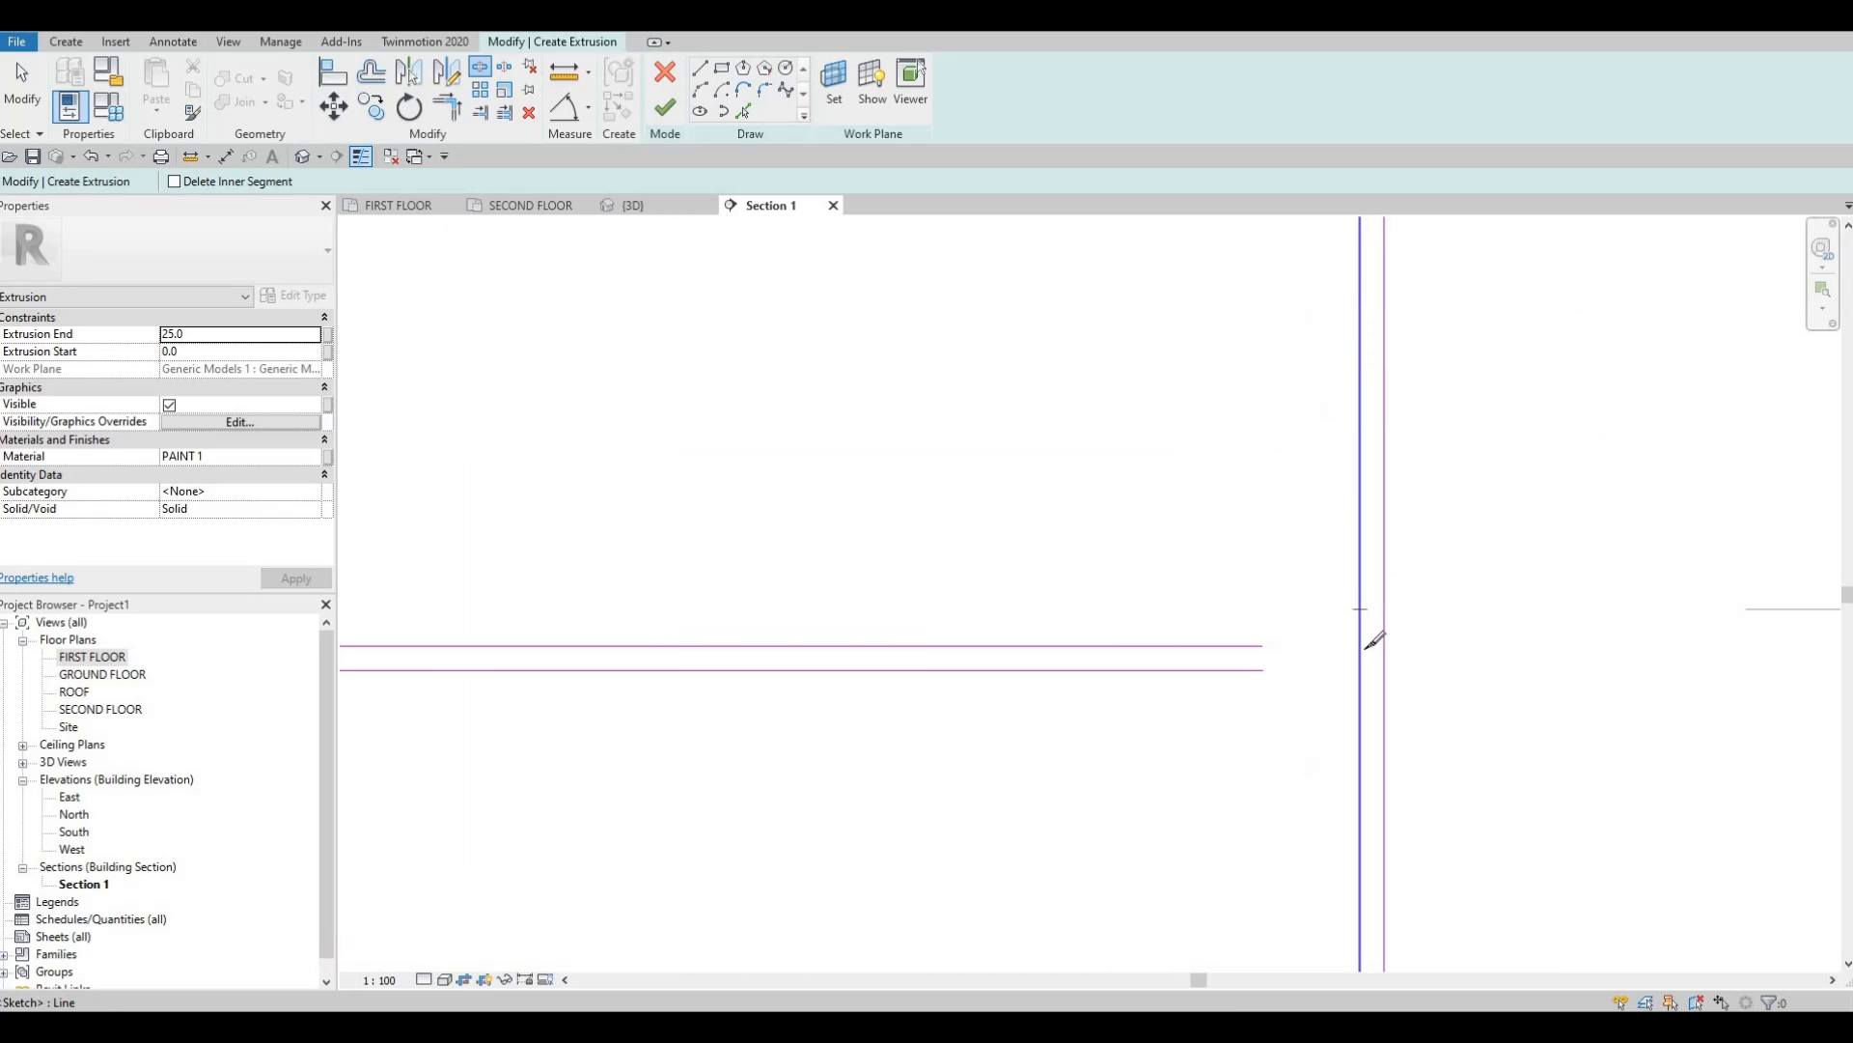
{"action": "scroll", "coordinate": [1028, 634], "scroll_direction": "down", "scroll_amount": 2}
{"action": "scroll", "coordinate": [896, 657], "scroll_direction": "up", "scroll_amount": 2}
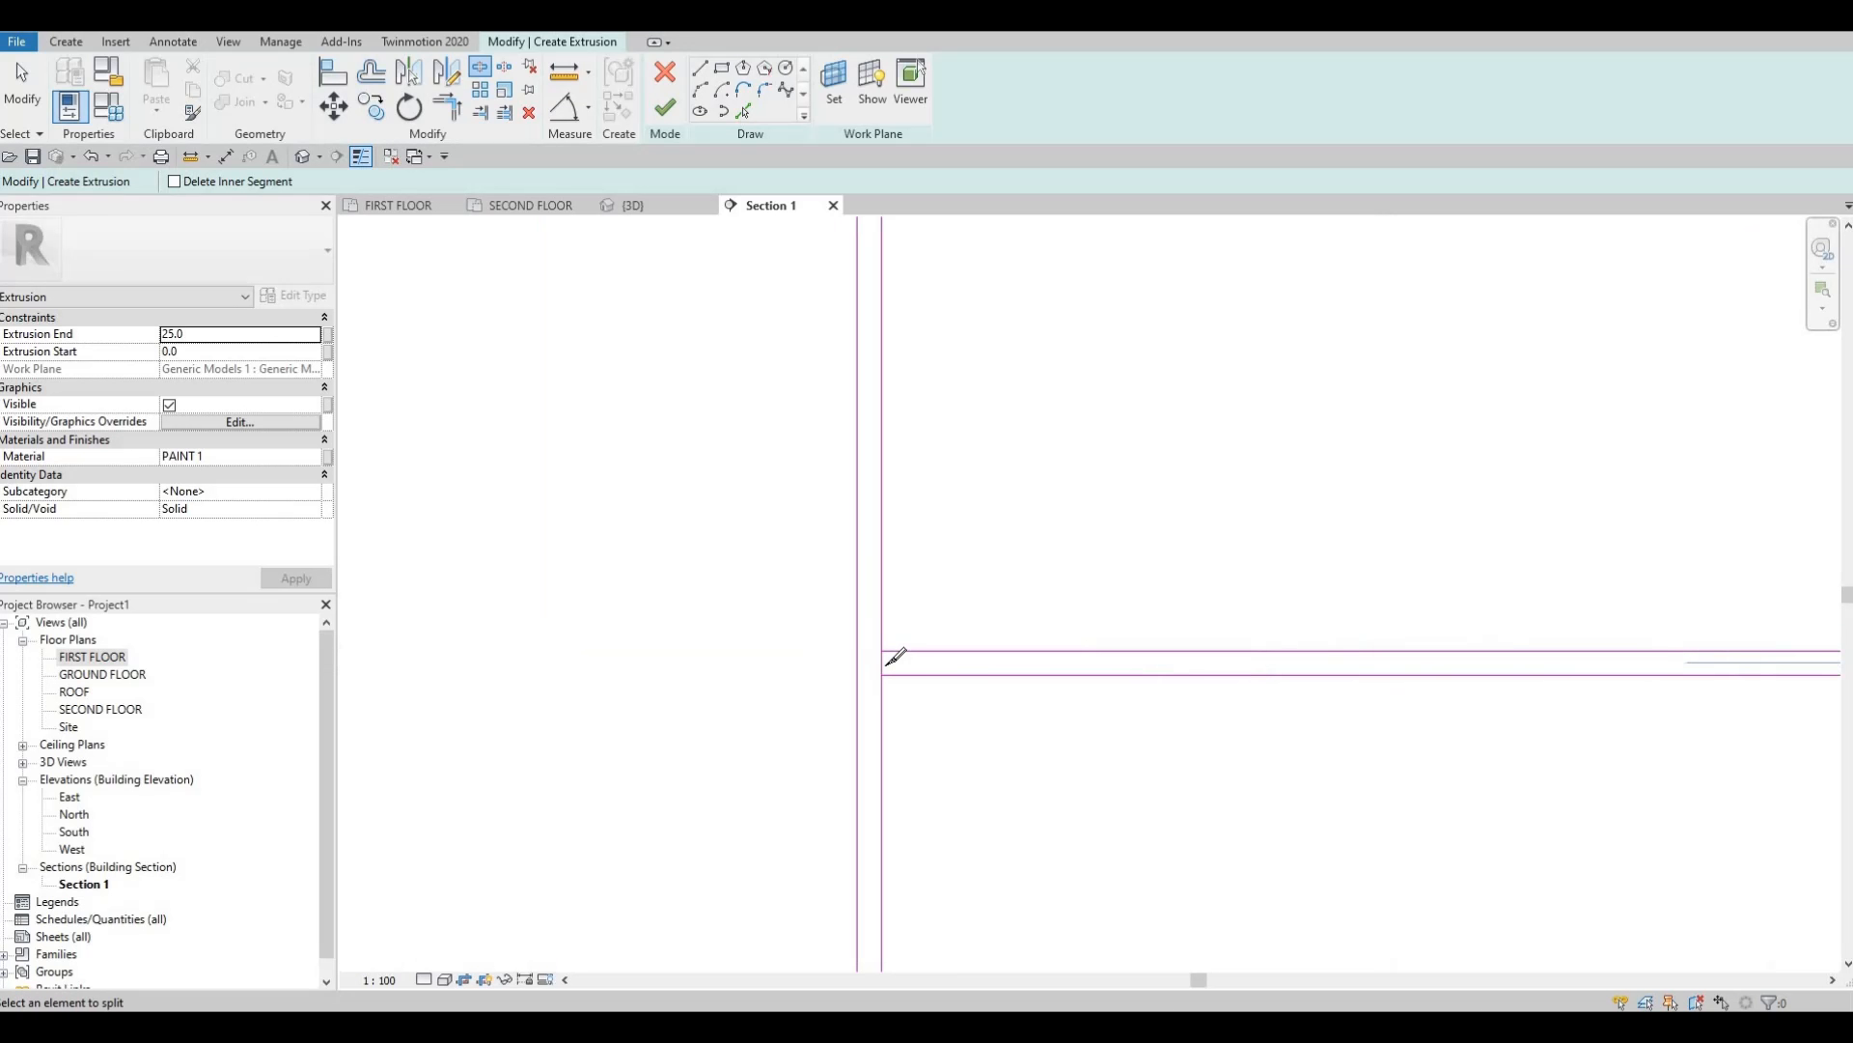
{"action": "scroll", "coordinate": [915, 608], "scroll_direction": "down", "scroll_amount": 2}
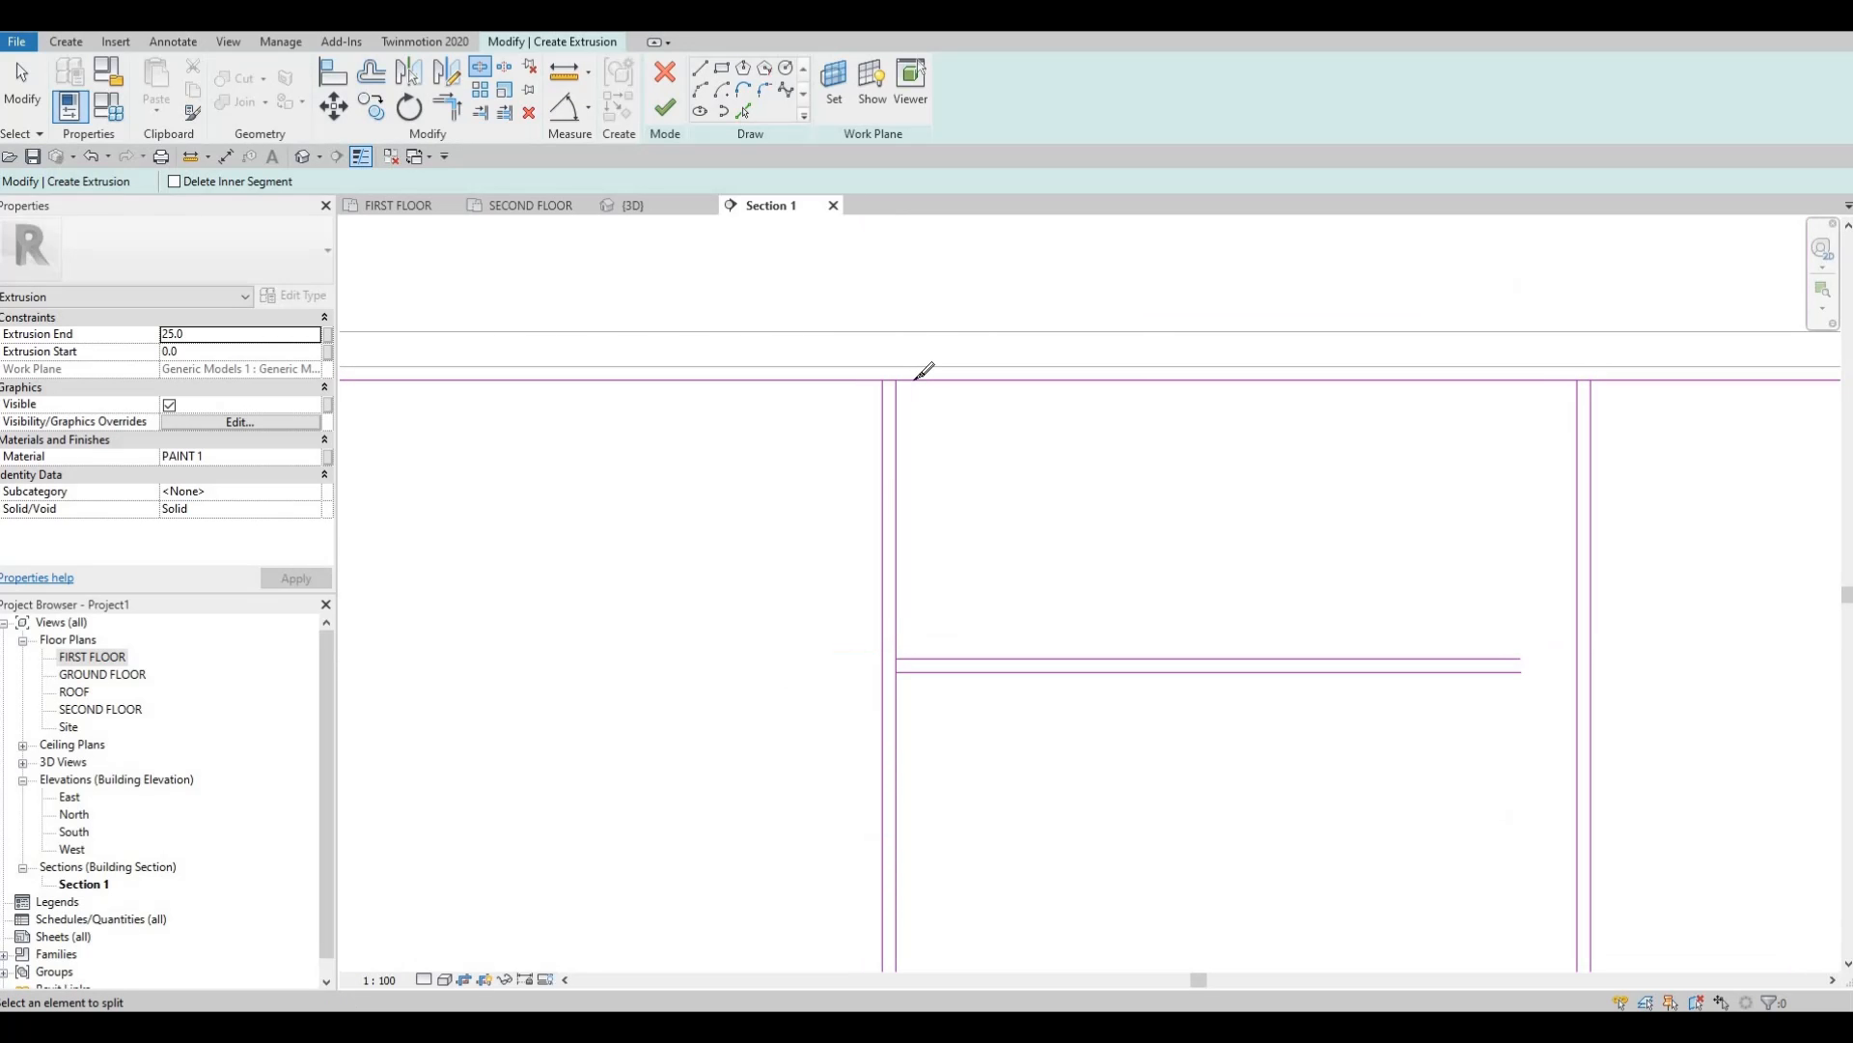
{"action": "scroll", "coordinate": [909, 372], "scroll_direction": "up", "scroll_amount": 2}
{"action": "scroll", "coordinate": [899, 379], "scroll_direction": "up", "scroll_amount": 3}
{"action": "left_click", "coordinate": [898, 385]}
Split the top line between the next verticals and the bottom line at its vertical junctions.
{"action": "scroll", "coordinate": [938, 401], "scroll_direction": "down", "scroll_amount": 4}
{"action": "middle_click_drag", "start_coordinate": [1414, 475], "coordinate": [833, 495]}
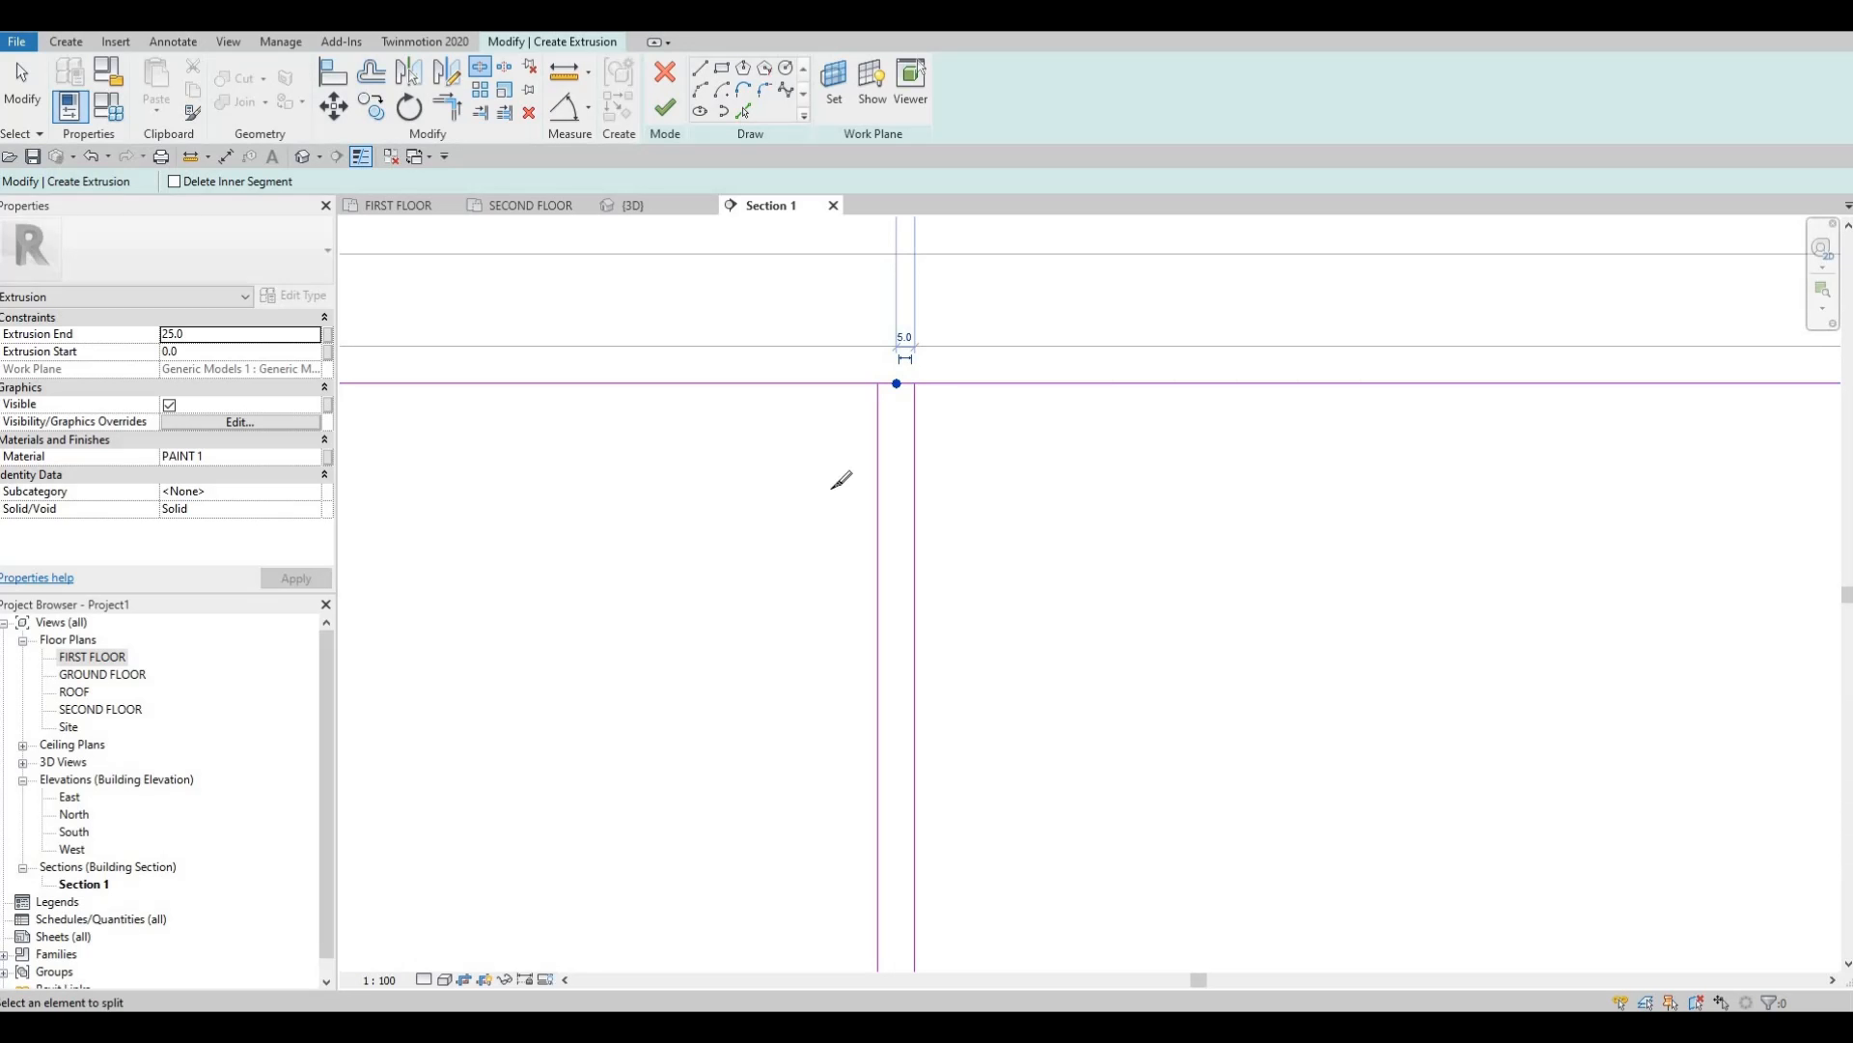
{"action": "scroll", "coordinate": [1334, 424], "scroll_direction": "up", "scroll_amount": 2}
{"action": "left_click", "coordinate": [1333, 425]}
{"action": "scroll", "coordinate": [1289, 495], "scroll_direction": "down", "scroll_amount": 4}
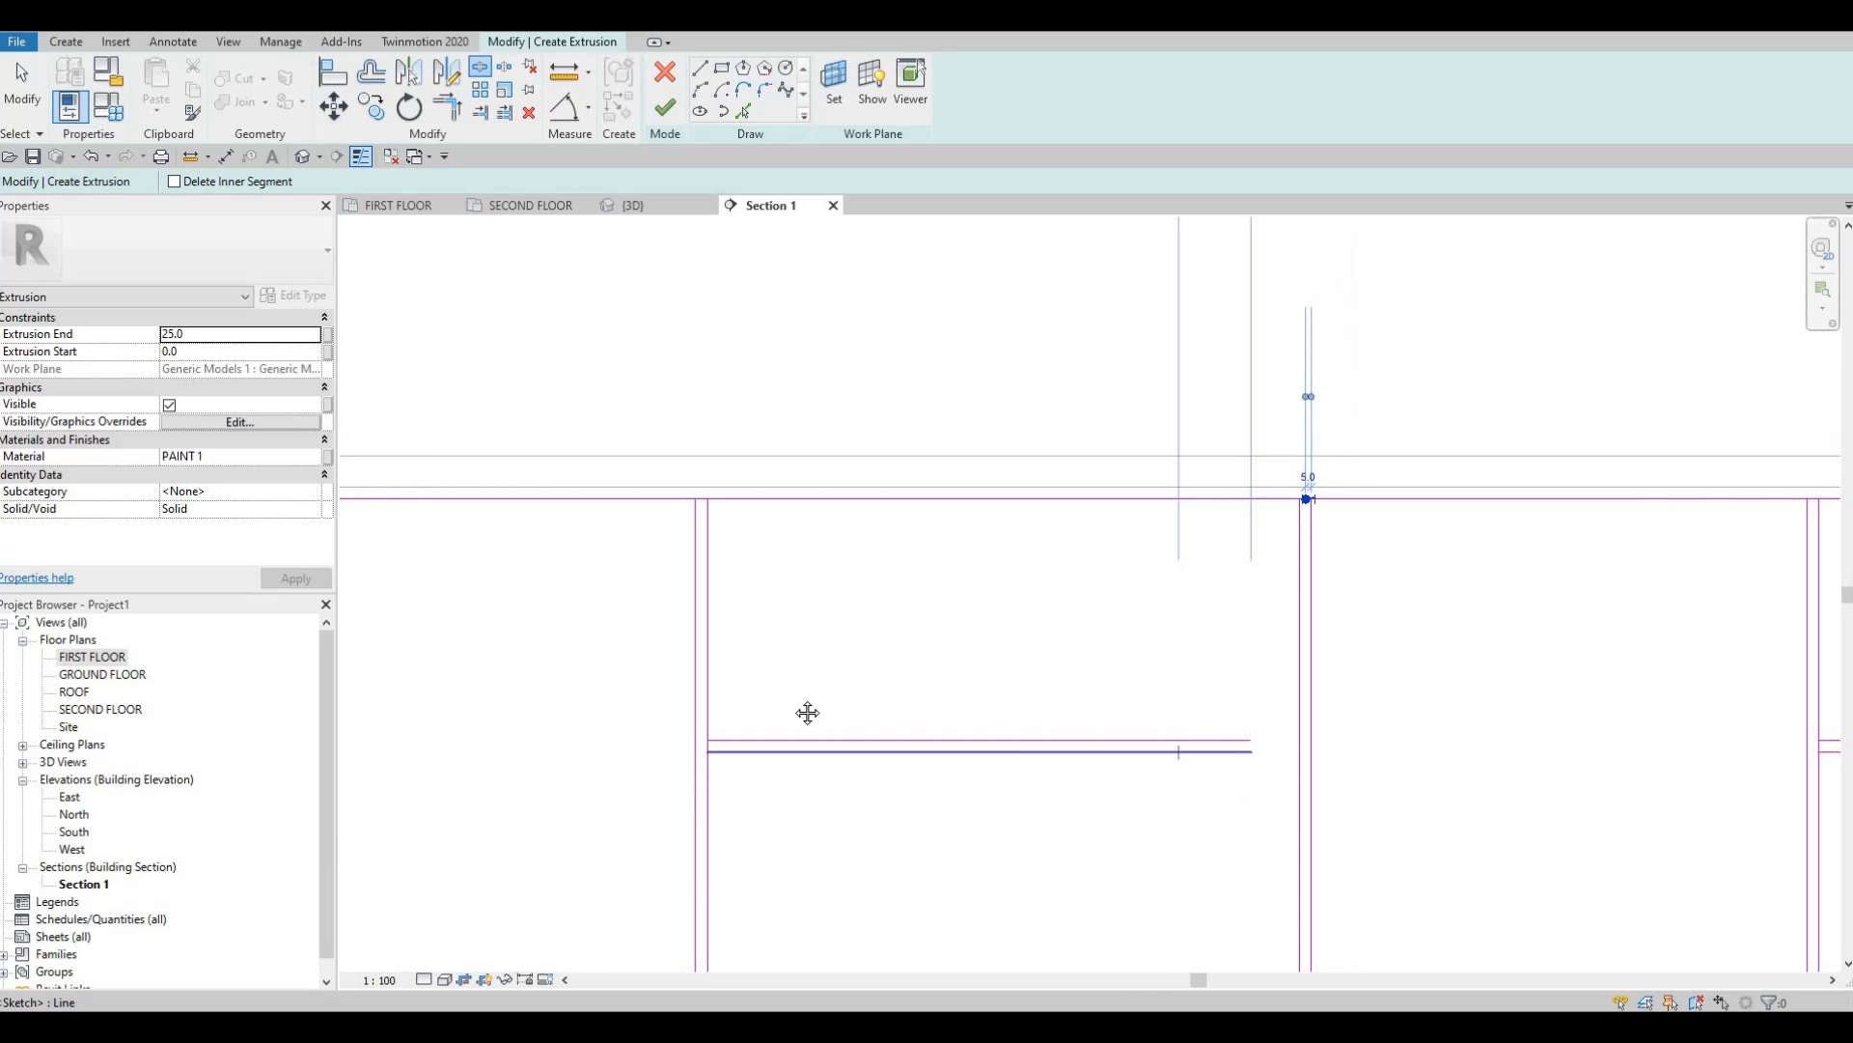
{"action": "middle_click_drag", "start_coordinate": [807, 712], "coordinate": [922, 336]}
{"action": "middle_click_drag", "start_coordinate": [888, 827], "coordinate": [916, 488]}
{"action": "scroll", "coordinate": [846, 687], "scroll_direction": "up", "scroll_amount": 4}
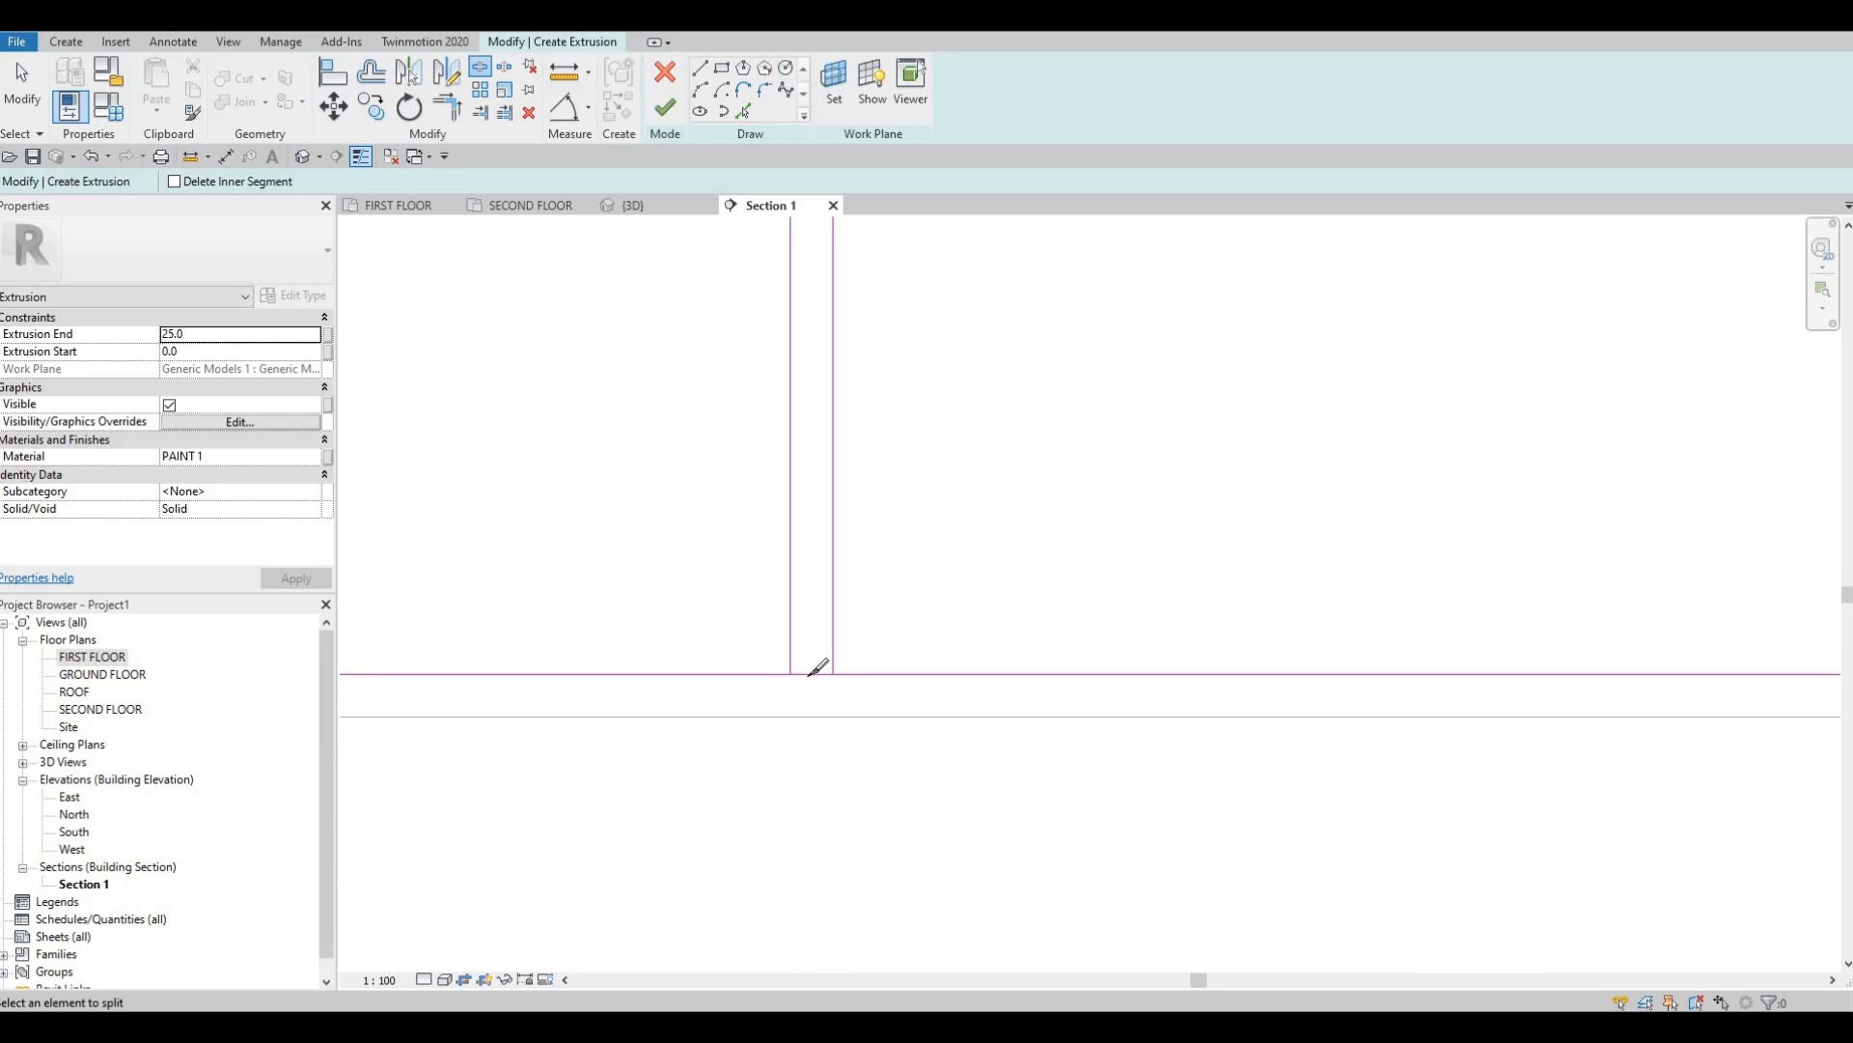
{"action": "left_click", "coordinate": [812, 674]}
{"action": "middle_click_drag", "start_coordinate": [1353, 695], "coordinate": [732, 707]}
{"action": "left_click", "coordinate": [812, 673]}
Split the bottom and top lines at the right-hand vertical pairs.
{"action": "scroll", "coordinate": [807, 675], "scroll_direction": "down", "scroll_amount": 3}
{"action": "middle_click_drag", "start_coordinate": [1718, 681], "coordinate": [1033, 673]}
{"action": "scroll", "coordinate": [1178, 677], "scroll_direction": "up", "scroll_amount": 2}
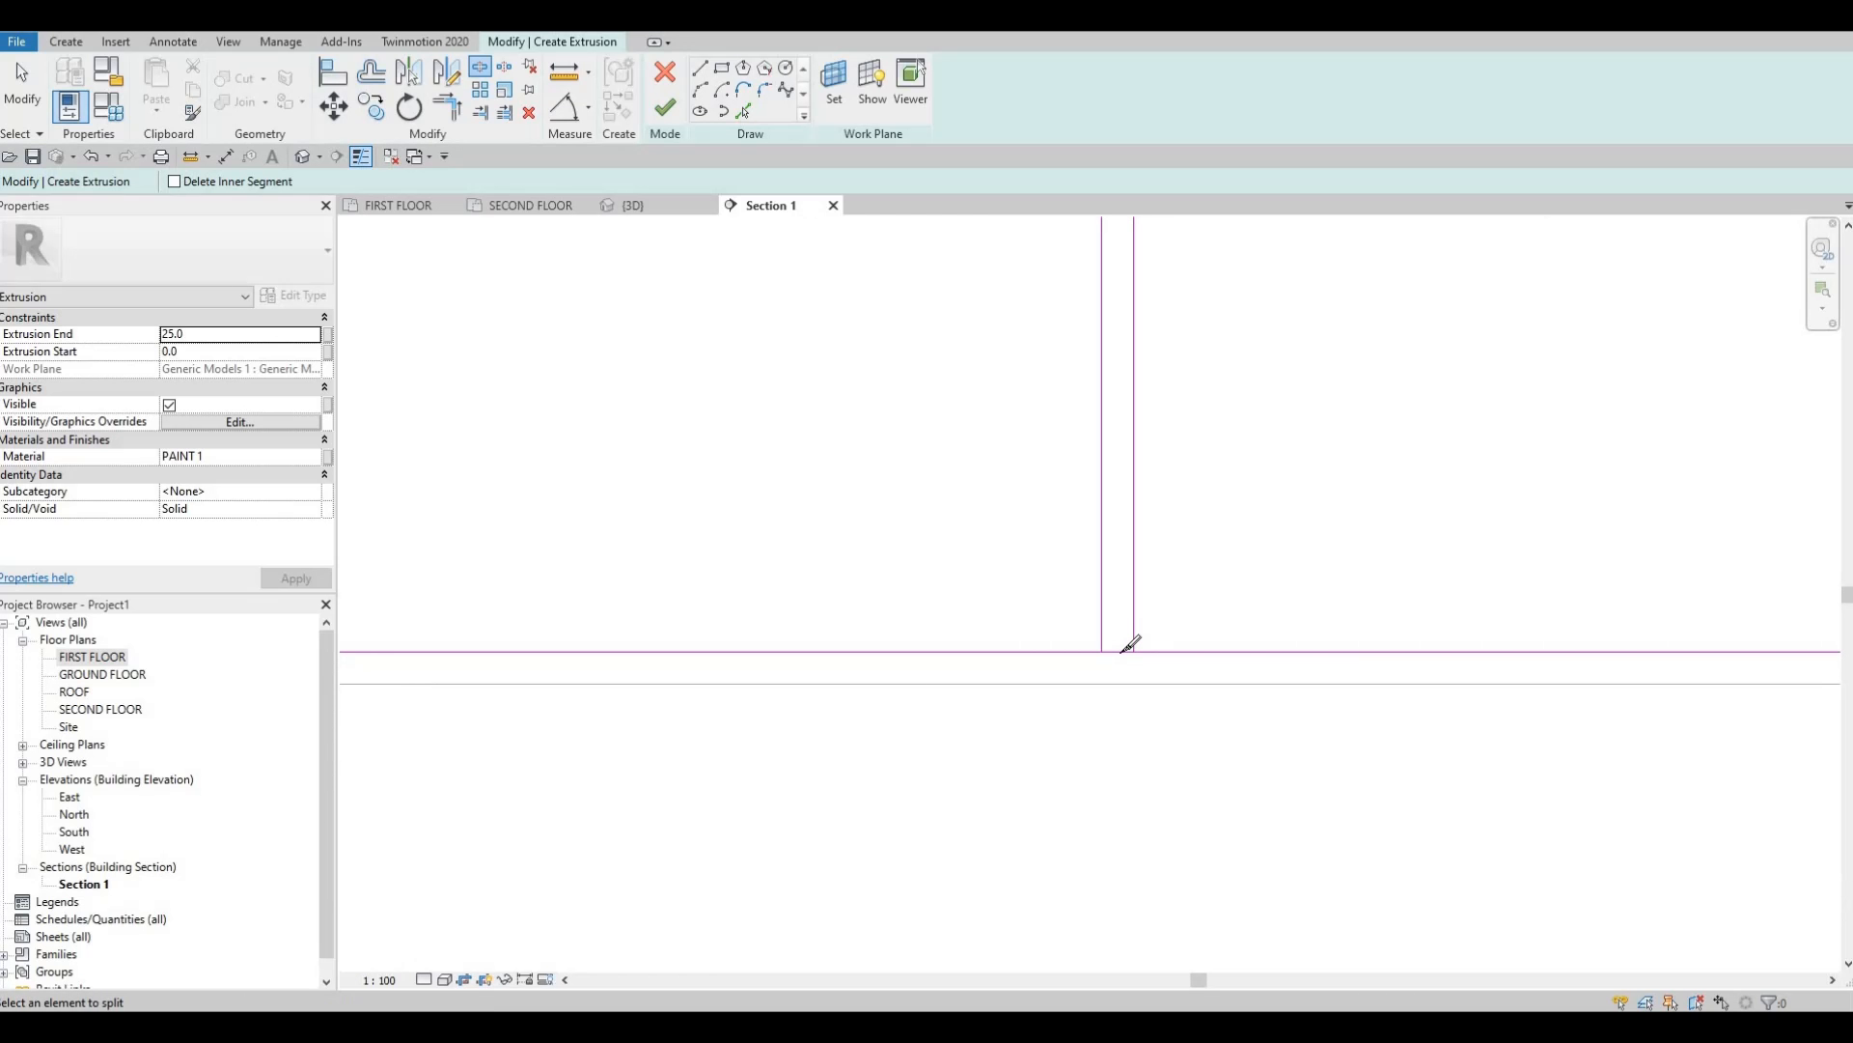
{"action": "left_click", "coordinate": [1117, 652]}
{"action": "scroll", "coordinate": [1149, 632], "scroll_direction": "down", "scroll_amount": 4}
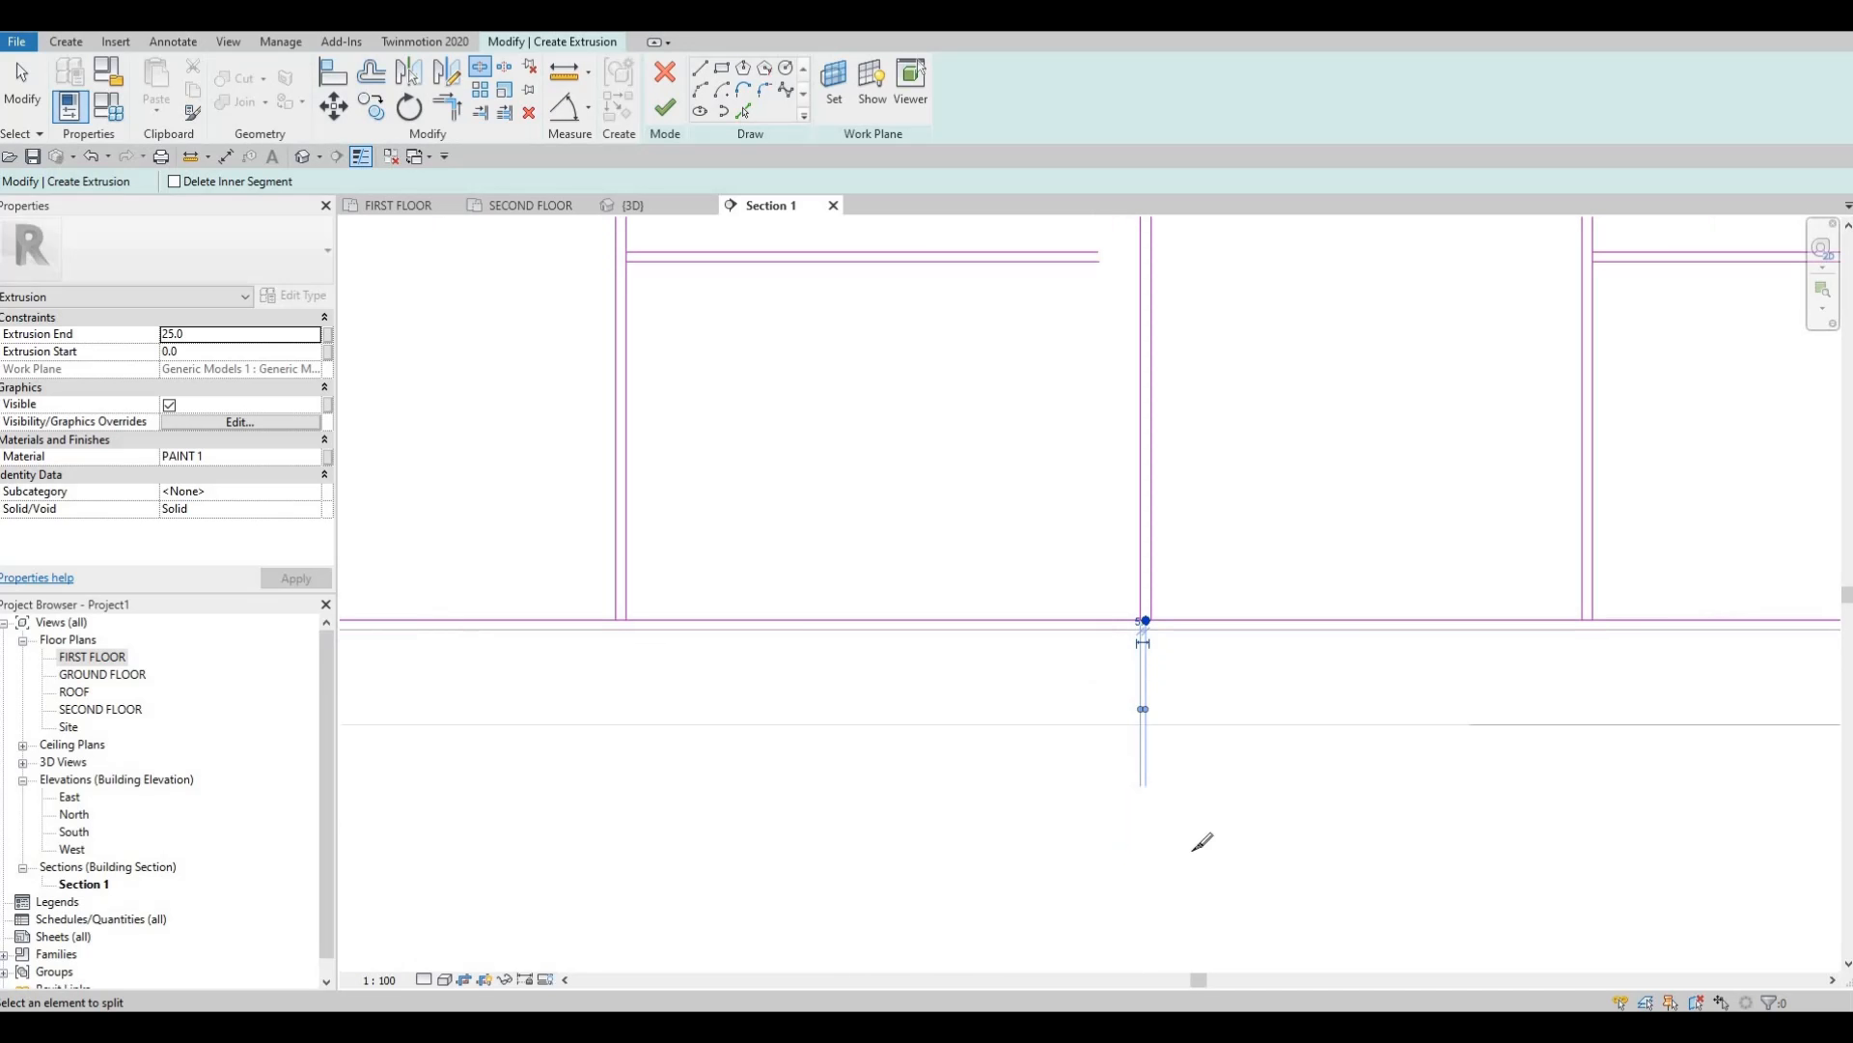
{"action": "middle_click_drag", "start_coordinate": [1404, 222], "coordinate": [1193, 576]}
{"action": "scroll", "coordinate": [1299, 401], "scroll_direction": "up", "scroll_amount": 4}
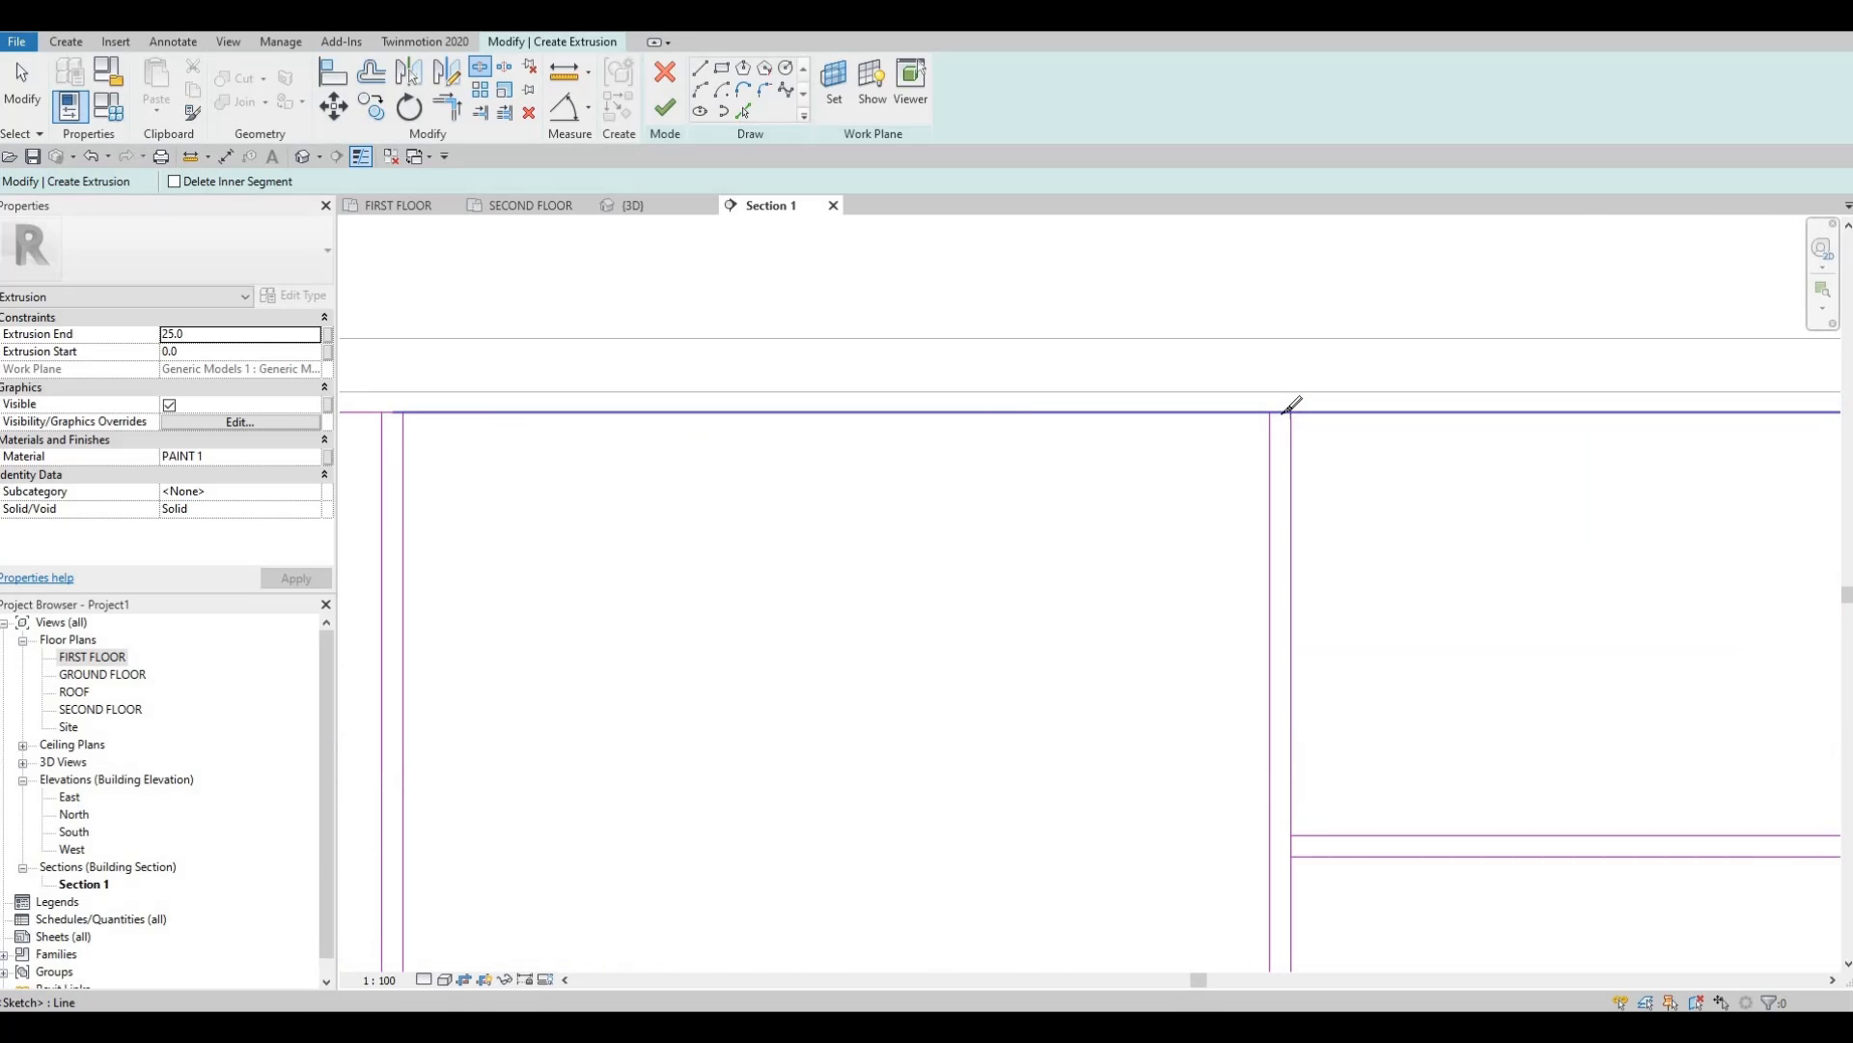
{"action": "left_click", "coordinate": [1280, 415]}
{"action": "scroll", "coordinate": [1270, 424], "scroll_direction": "down", "scroll_amount": 5}
{"action": "middle_click_drag", "start_coordinate": [1287, 836], "coordinate": [1287, 460]}
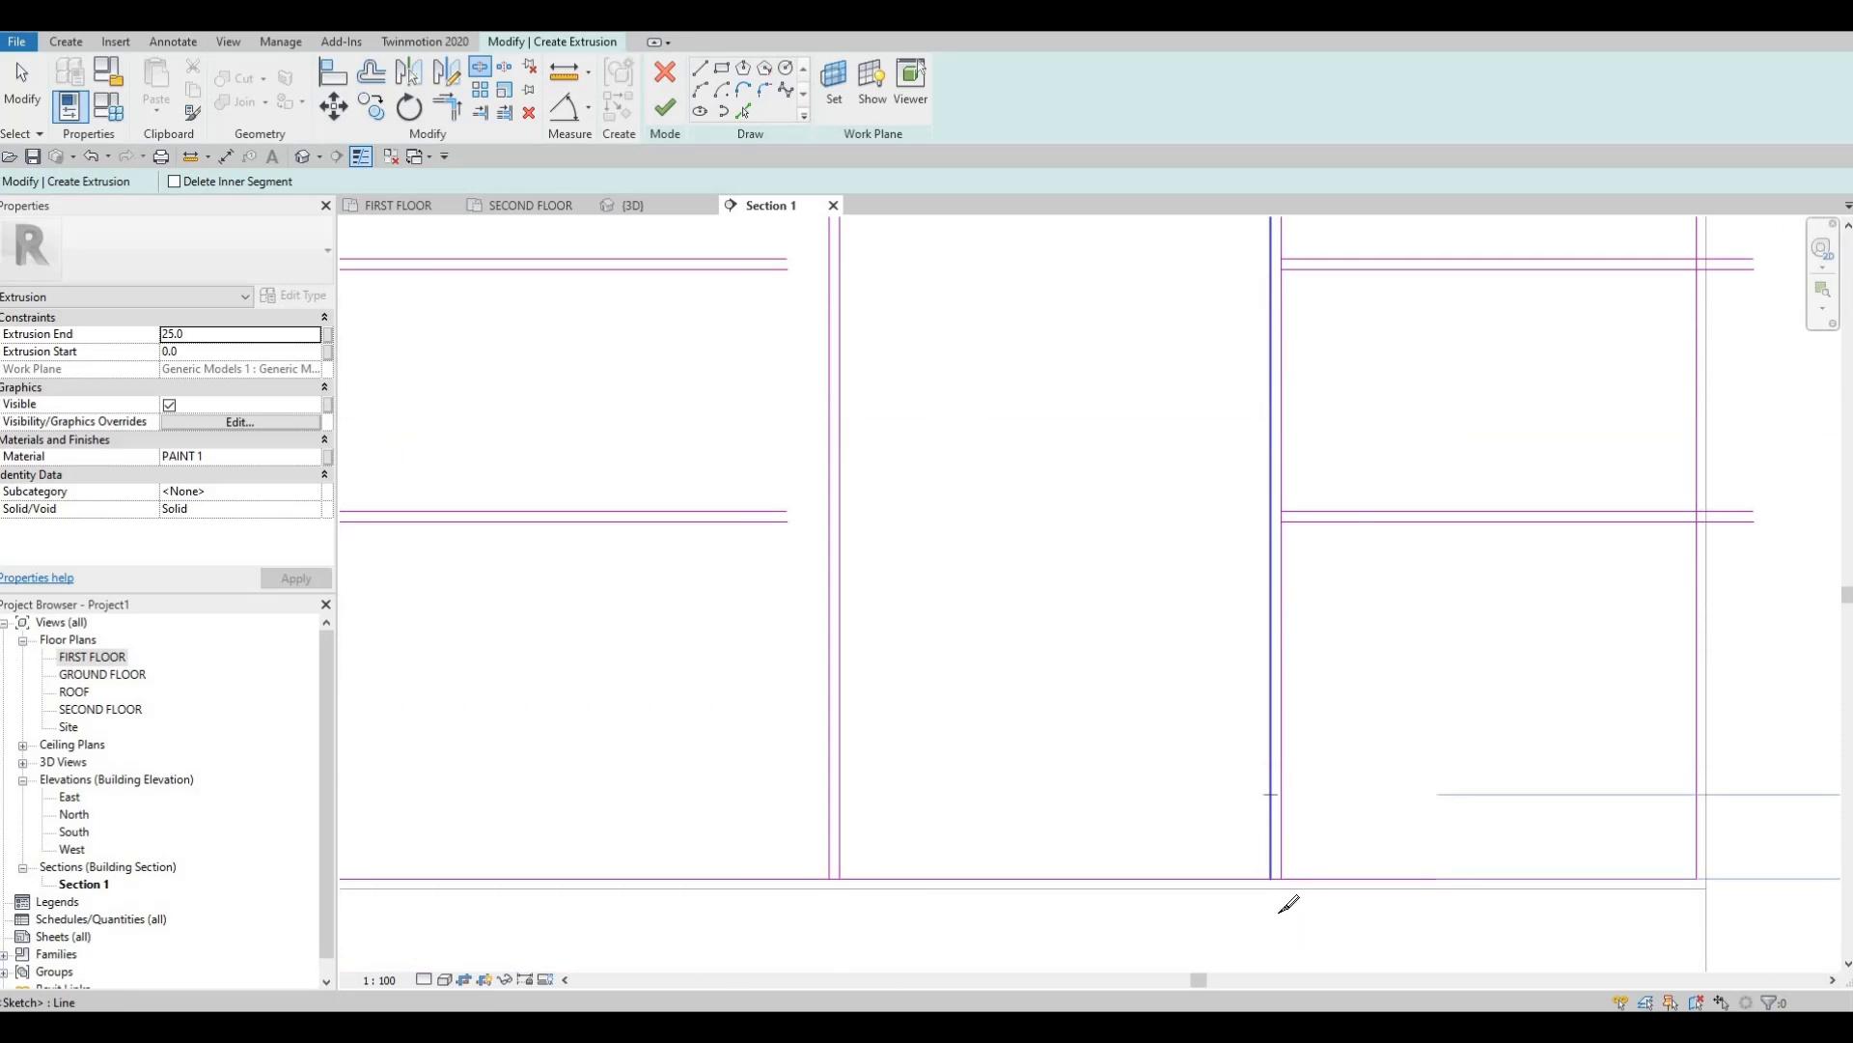
{"action": "scroll", "coordinate": [1277, 832], "scroll_direction": "up", "scroll_amount": 4}
{"action": "left_click", "coordinate": [1276, 916]}
Split the vertical sketch lines at their three shelf junctions.
{"action": "scroll", "coordinate": [1221, 633], "scroll_direction": "down", "scroll_amount": 4}
{"action": "middle_click_drag", "start_coordinate": [1359, 404], "coordinate": [1208, 470]}
{"action": "scroll", "coordinate": [1101, 502], "scroll_direction": "up", "scroll_amount": 2}
{"action": "left_click", "coordinate": [1104, 490]}
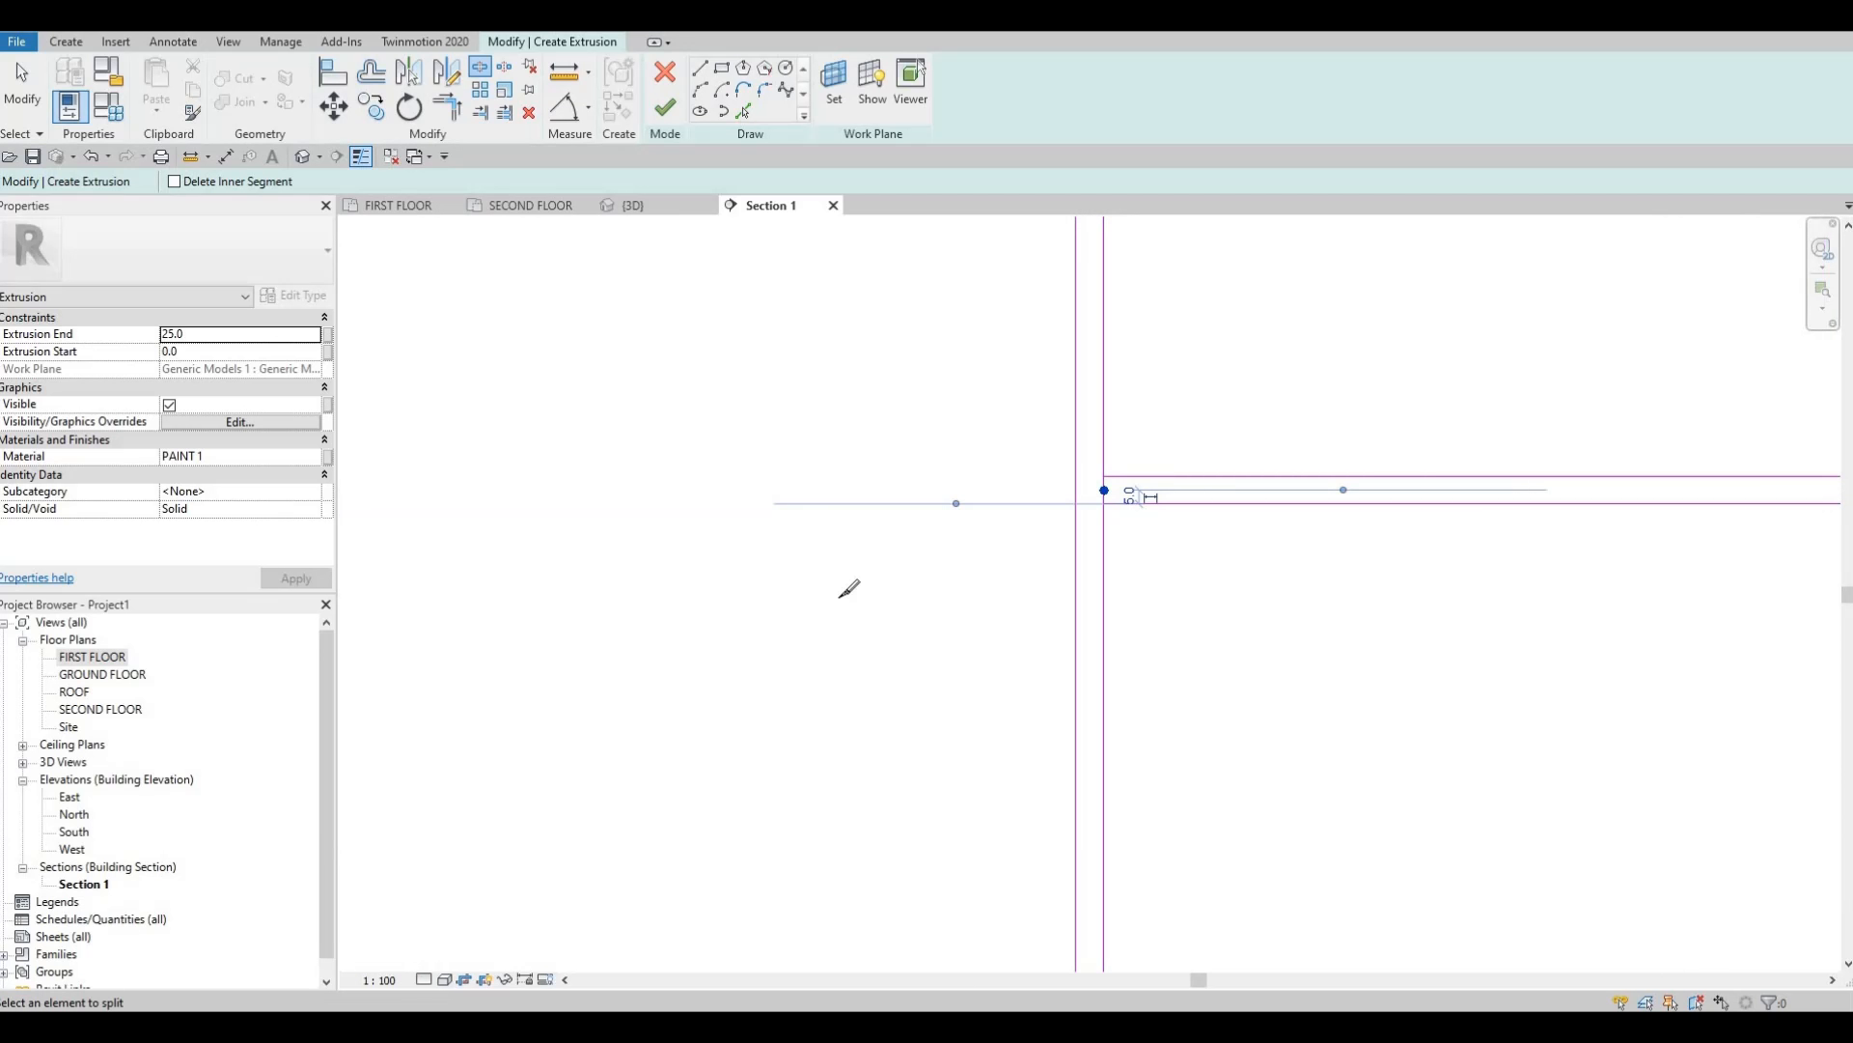
{"action": "scroll", "coordinate": [850, 587], "scroll_direction": "down", "scroll_amount": 5}
{"action": "scroll", "coordinate": [876, 519], "scroll_direction": "up", "scroll_amount": 5}
{"action": "left_click", "coordinate": [876, 519]}
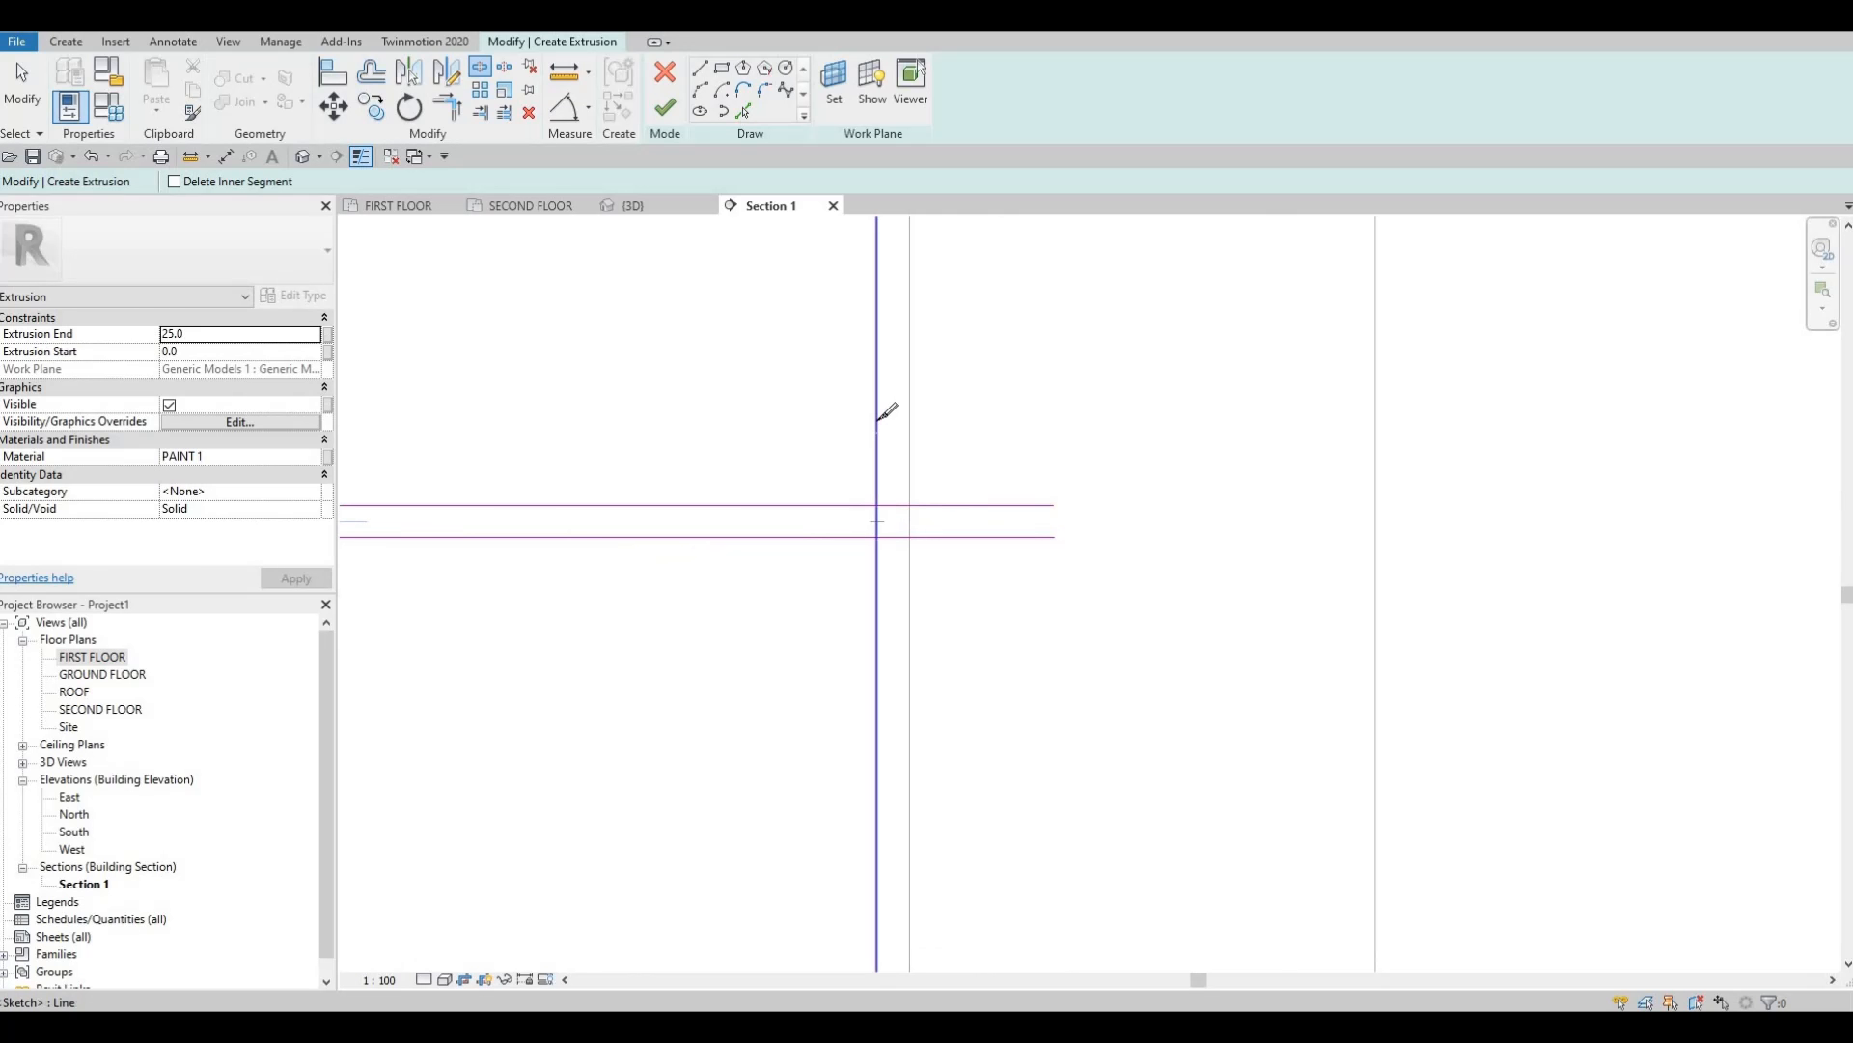
{"action": "scroll", "coordinate": [1023, 676], "scroll_direction": "down", "scroll_amount": 5}
{"action": "scroll", "coordinate": [1029, 668], "scroll_direction": "up", "scroll_amount": 3}
{"action": "scroll", "coordinate": [1029, 668], "scroll_direction": "up", "scroll_amount": 2}
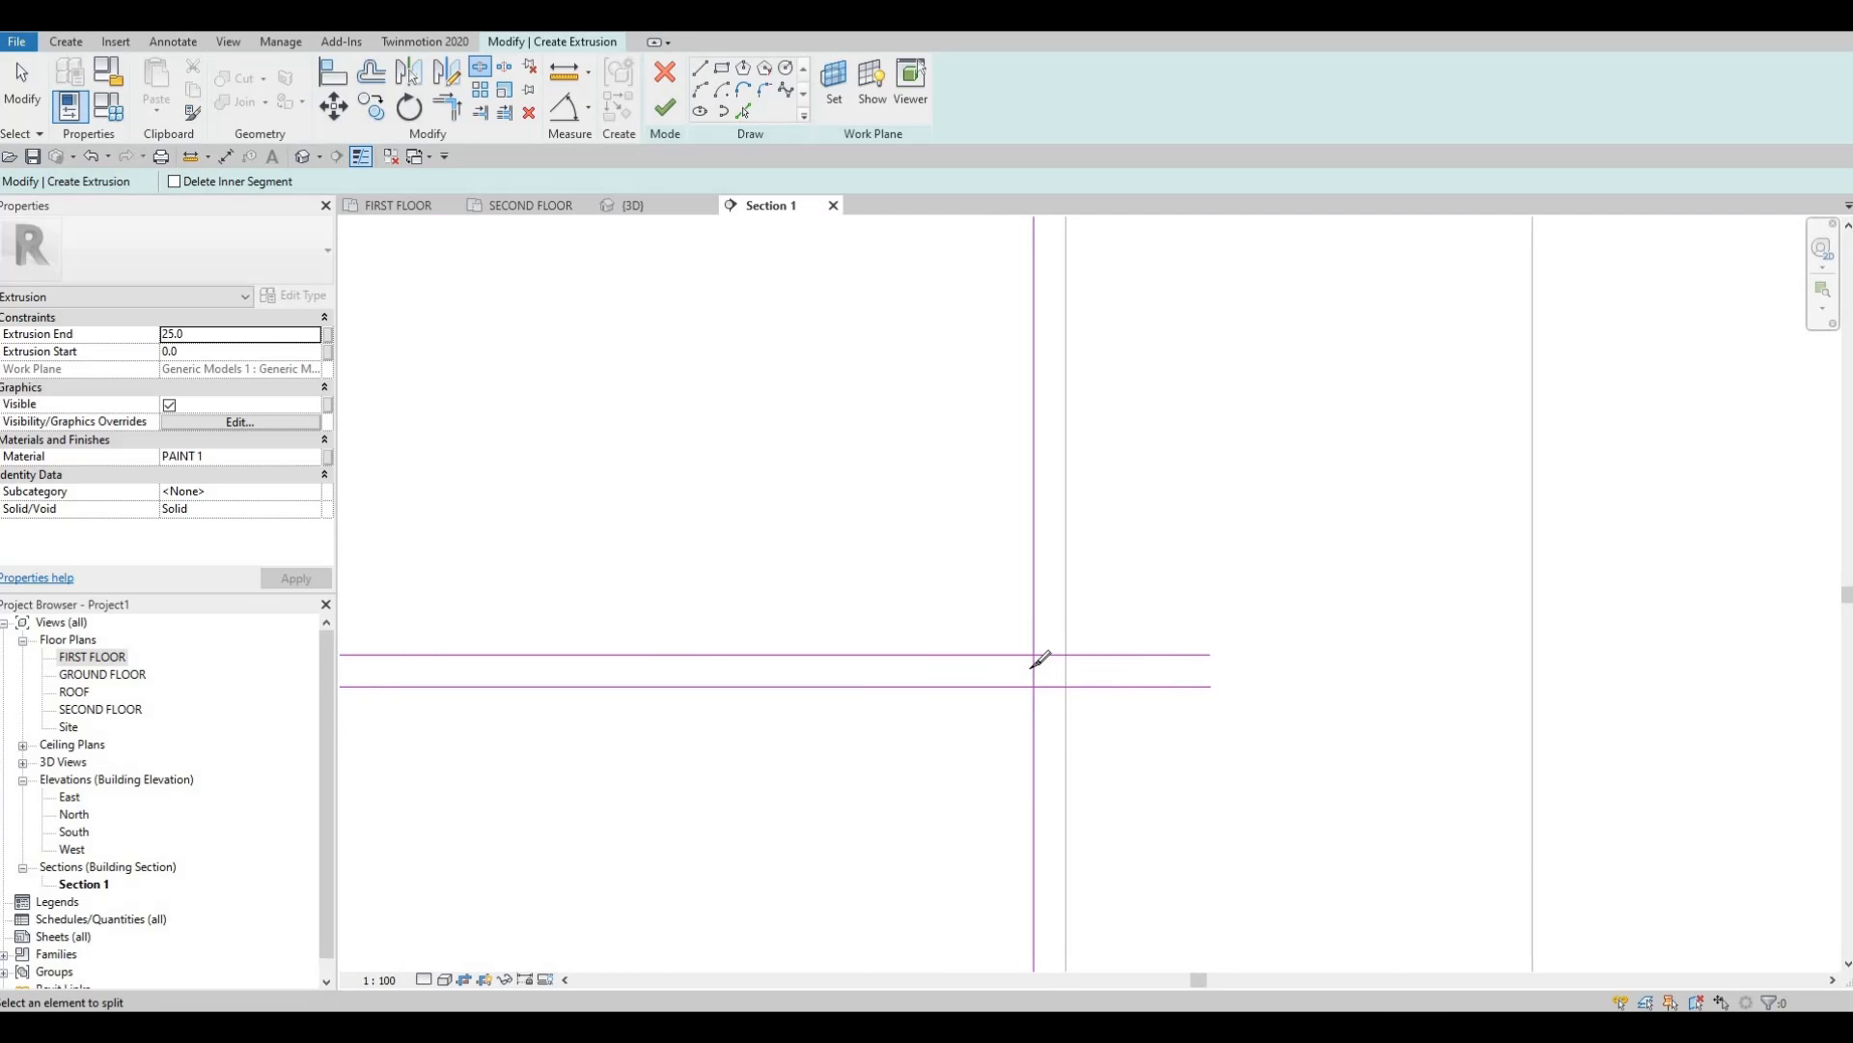
{"action": "left_click", "coordinate": [1032, 670]}
Split the last vertical lines at the left and top junctions, then exit the split tool.
{"action": "mouse_move", "coordinate": [709, 638]}
{"action": "middle_mouse_down"}
{"action": "mouse_move", "coordinate": [1394, 681]}
{"action": "mouse_move", "coordinate": [1113, 708]}
{"action": "mouse_move", "coordinate": [1375, 646]}
{"action": "middle_mouse_up"}
{"action": "middle_click_drag", "start_coordinate": [465, 679], "coordinate": [705, 682]}
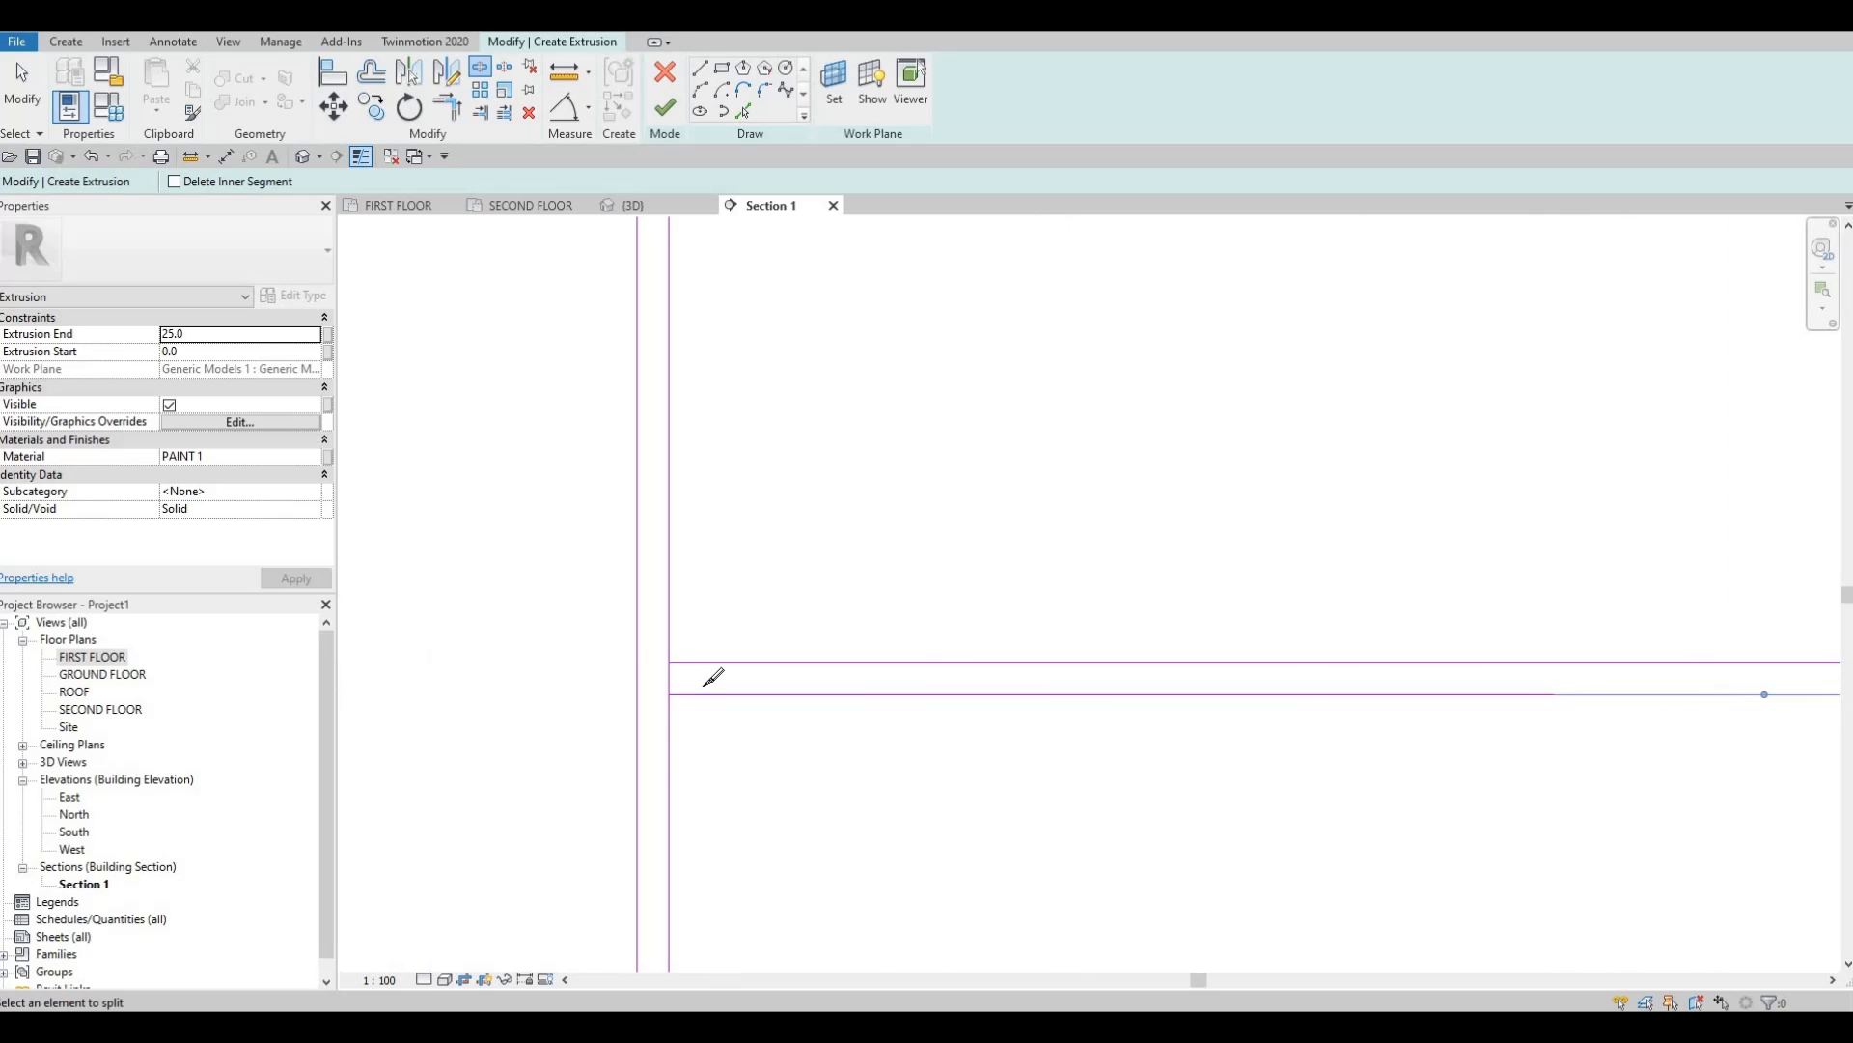
{"action": "scroll", "coordinate": [700, 683], "scroll_direction": "up", "scroll_amount": 2}
{"action": "left_click", "coordinate": [691, 681]}
{"action": "scroll", "coordinate": [1062, 573], "scroll_direction": "down", "scroll_amount": 6}
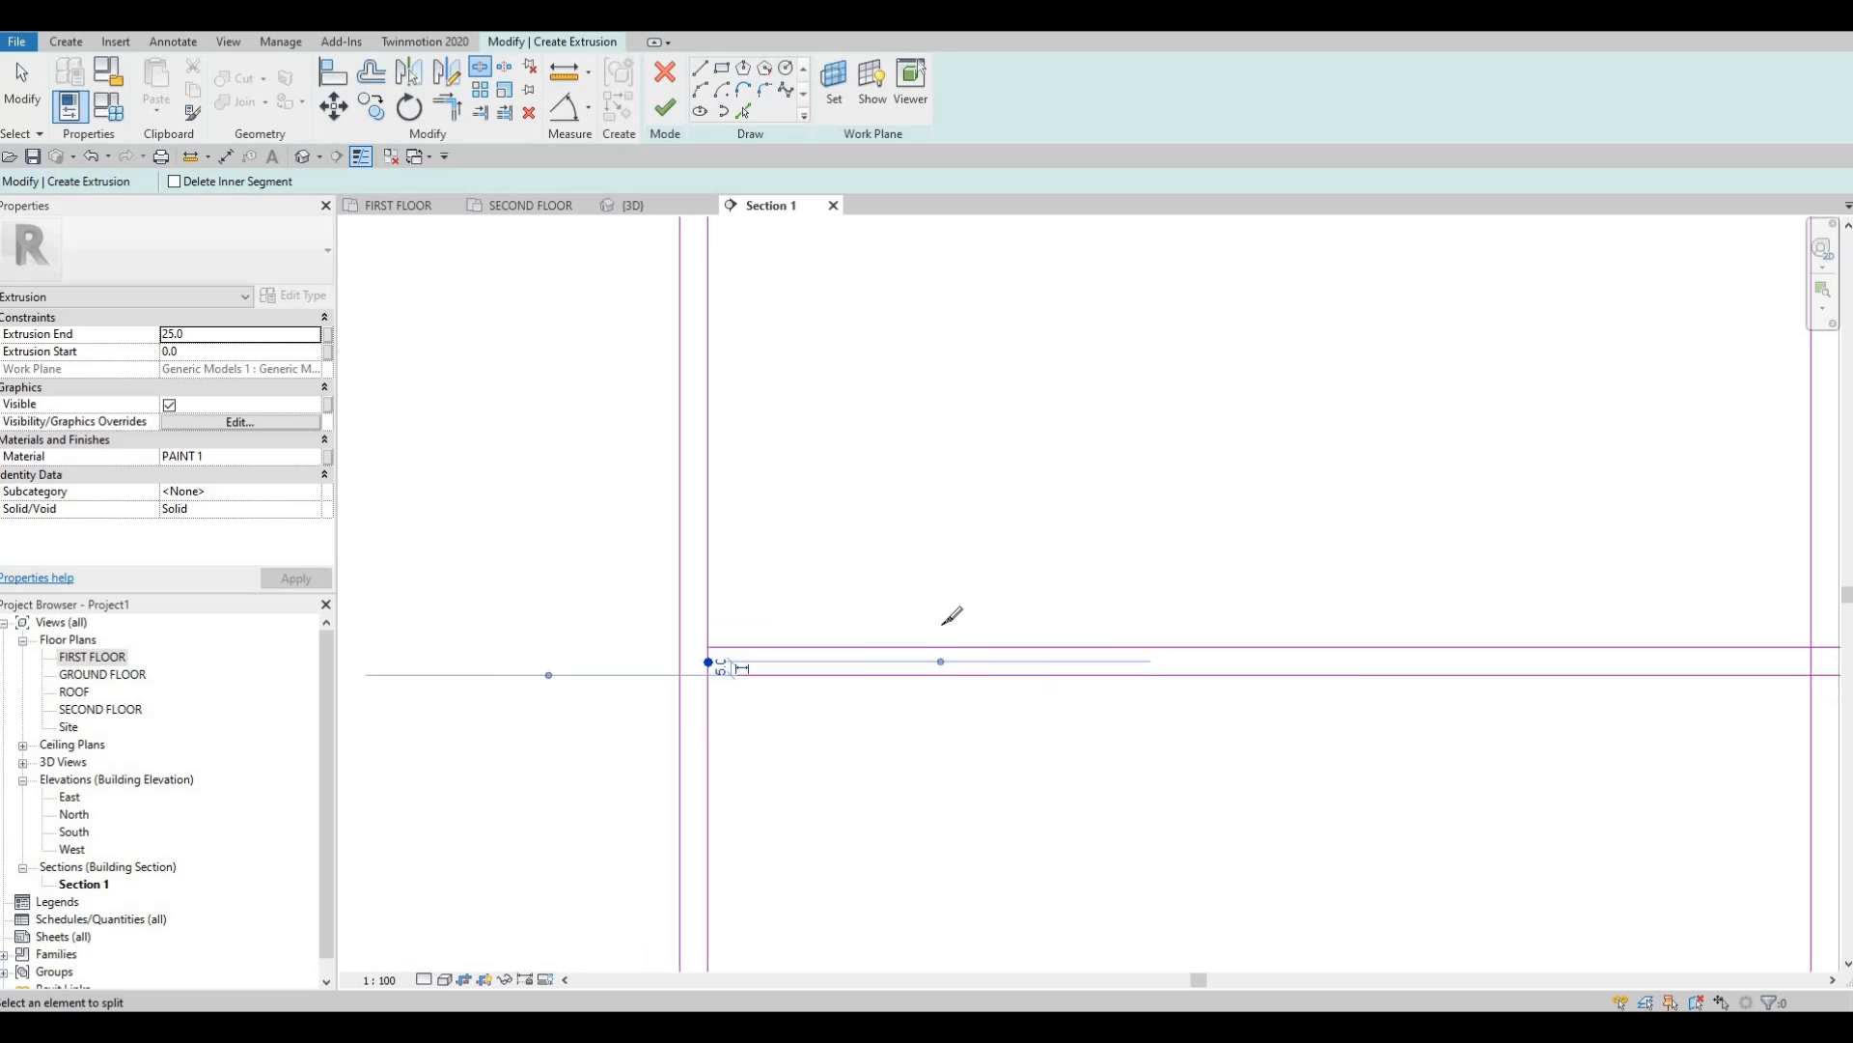
{"action": "scroll", "coordinate": [1062, 383], "scroll_direction": "up", "scroll_amount": 3}
{"action": "left_click", "coordinate": [1046, 377]}
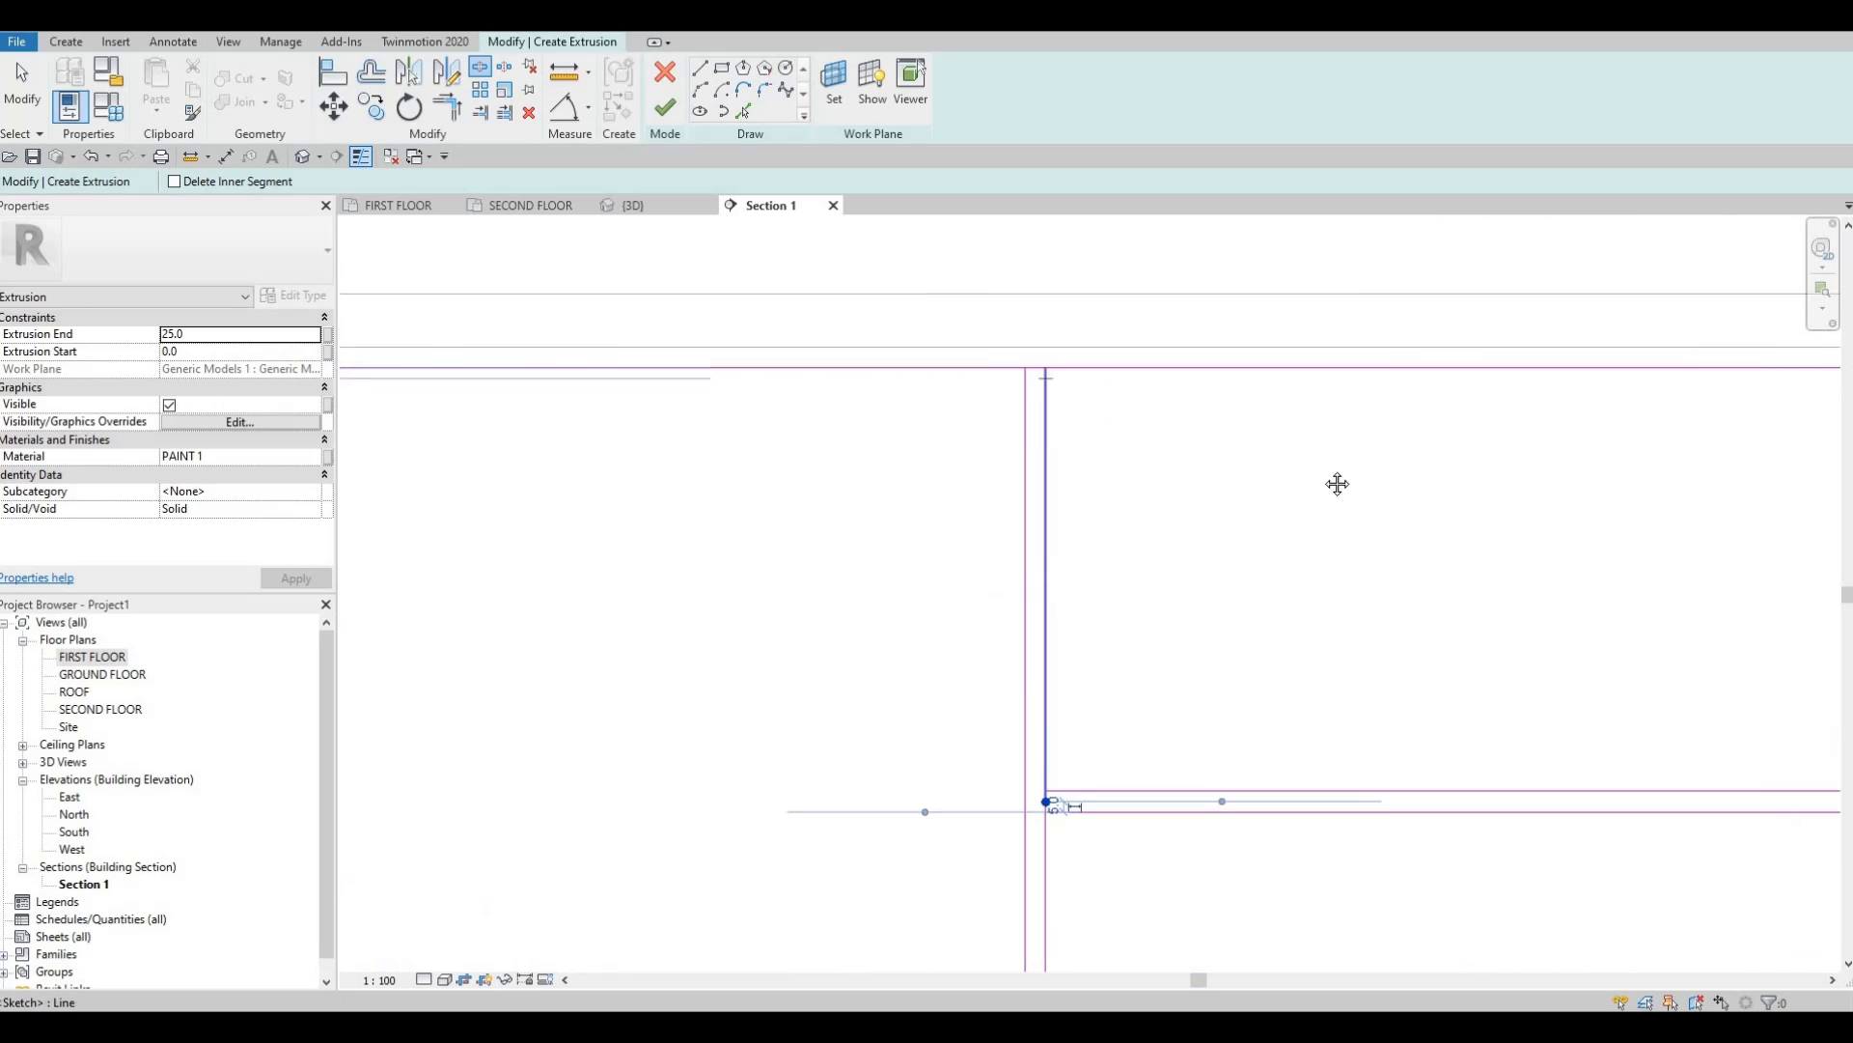
{"action": "scroll", "coordinate": [1024, 367], "scroll_direction": "up", "scroll_amount": 2}
{"action": "key", "text": "Escape"}
{"action": "middle_click_drag", "start_coordinate": [628, 540], "coordinate": [1102, 476]}
{"action": "scroll", "coordinate": [902, 501], "scroll_direction": "down", "scroll_amount": 2}
{"action": "key", "text": "Escape"}
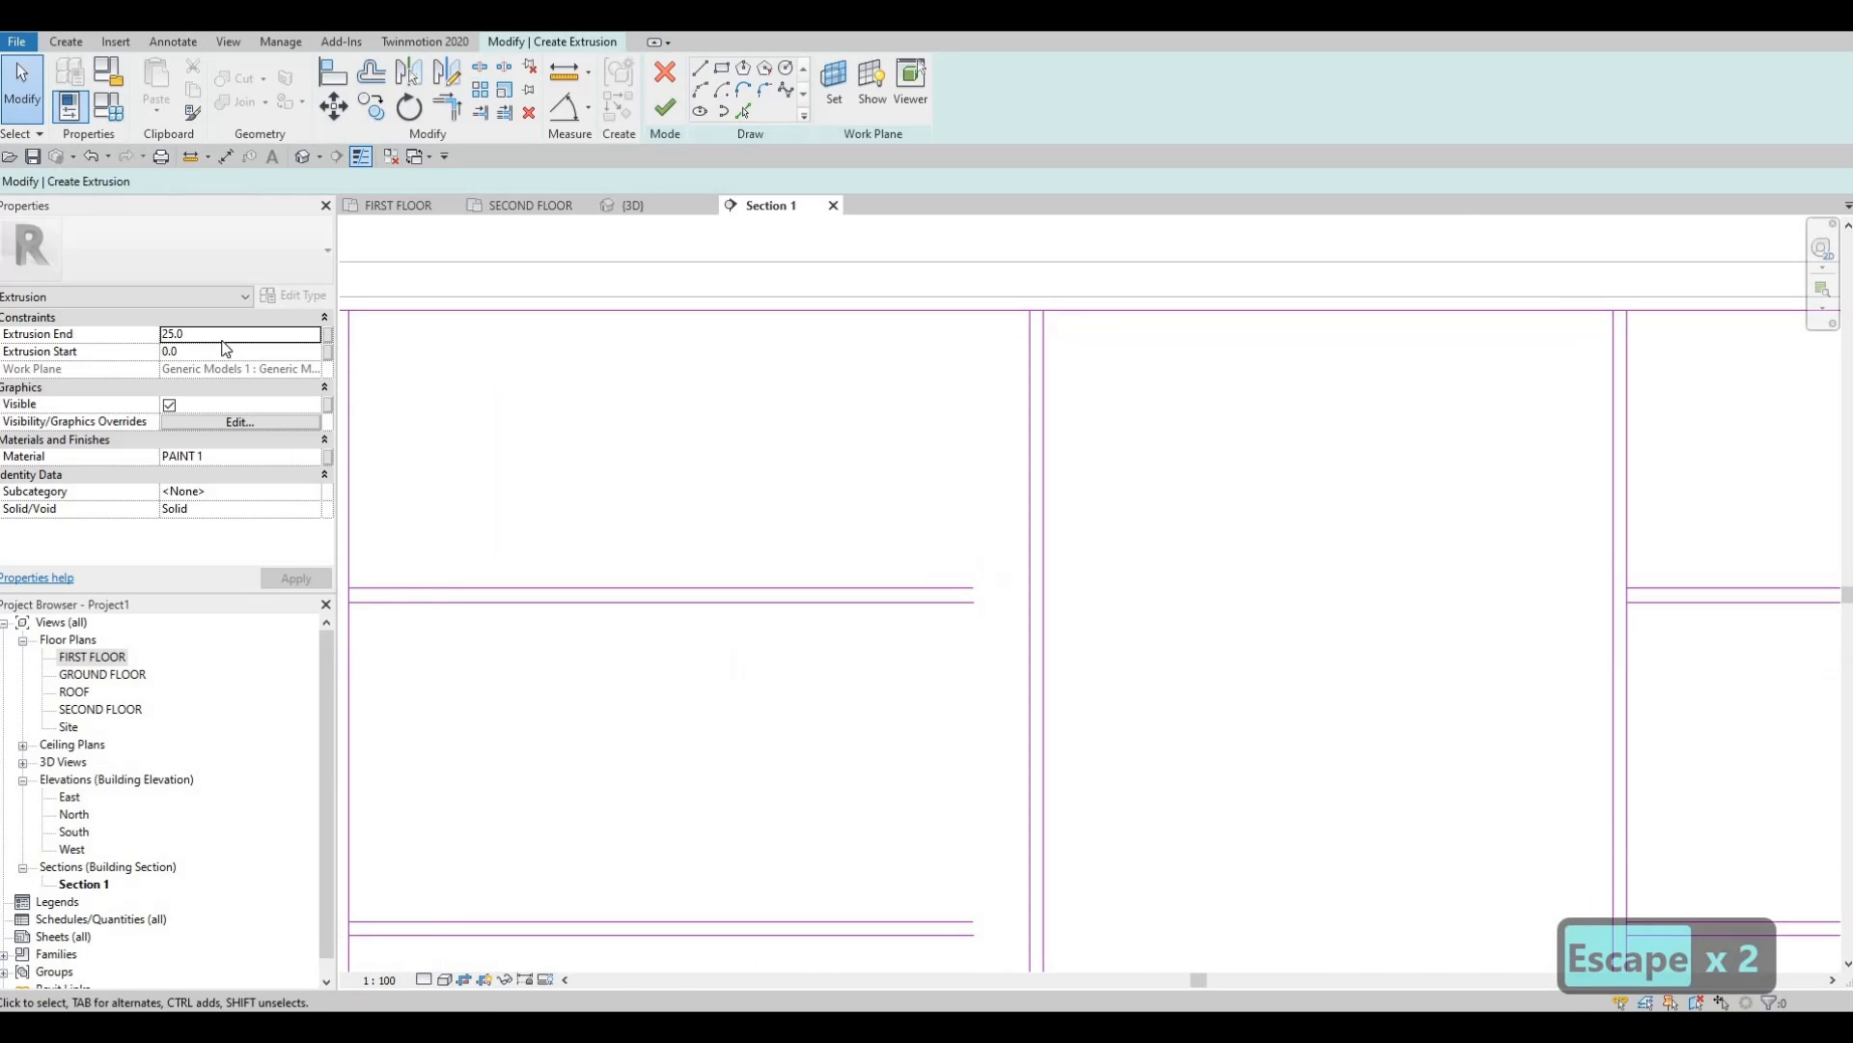
Change the extrusion end depth from 25.0 to 10 in Properties.
{"action": "left_click", "coordinate": [221, 333]}
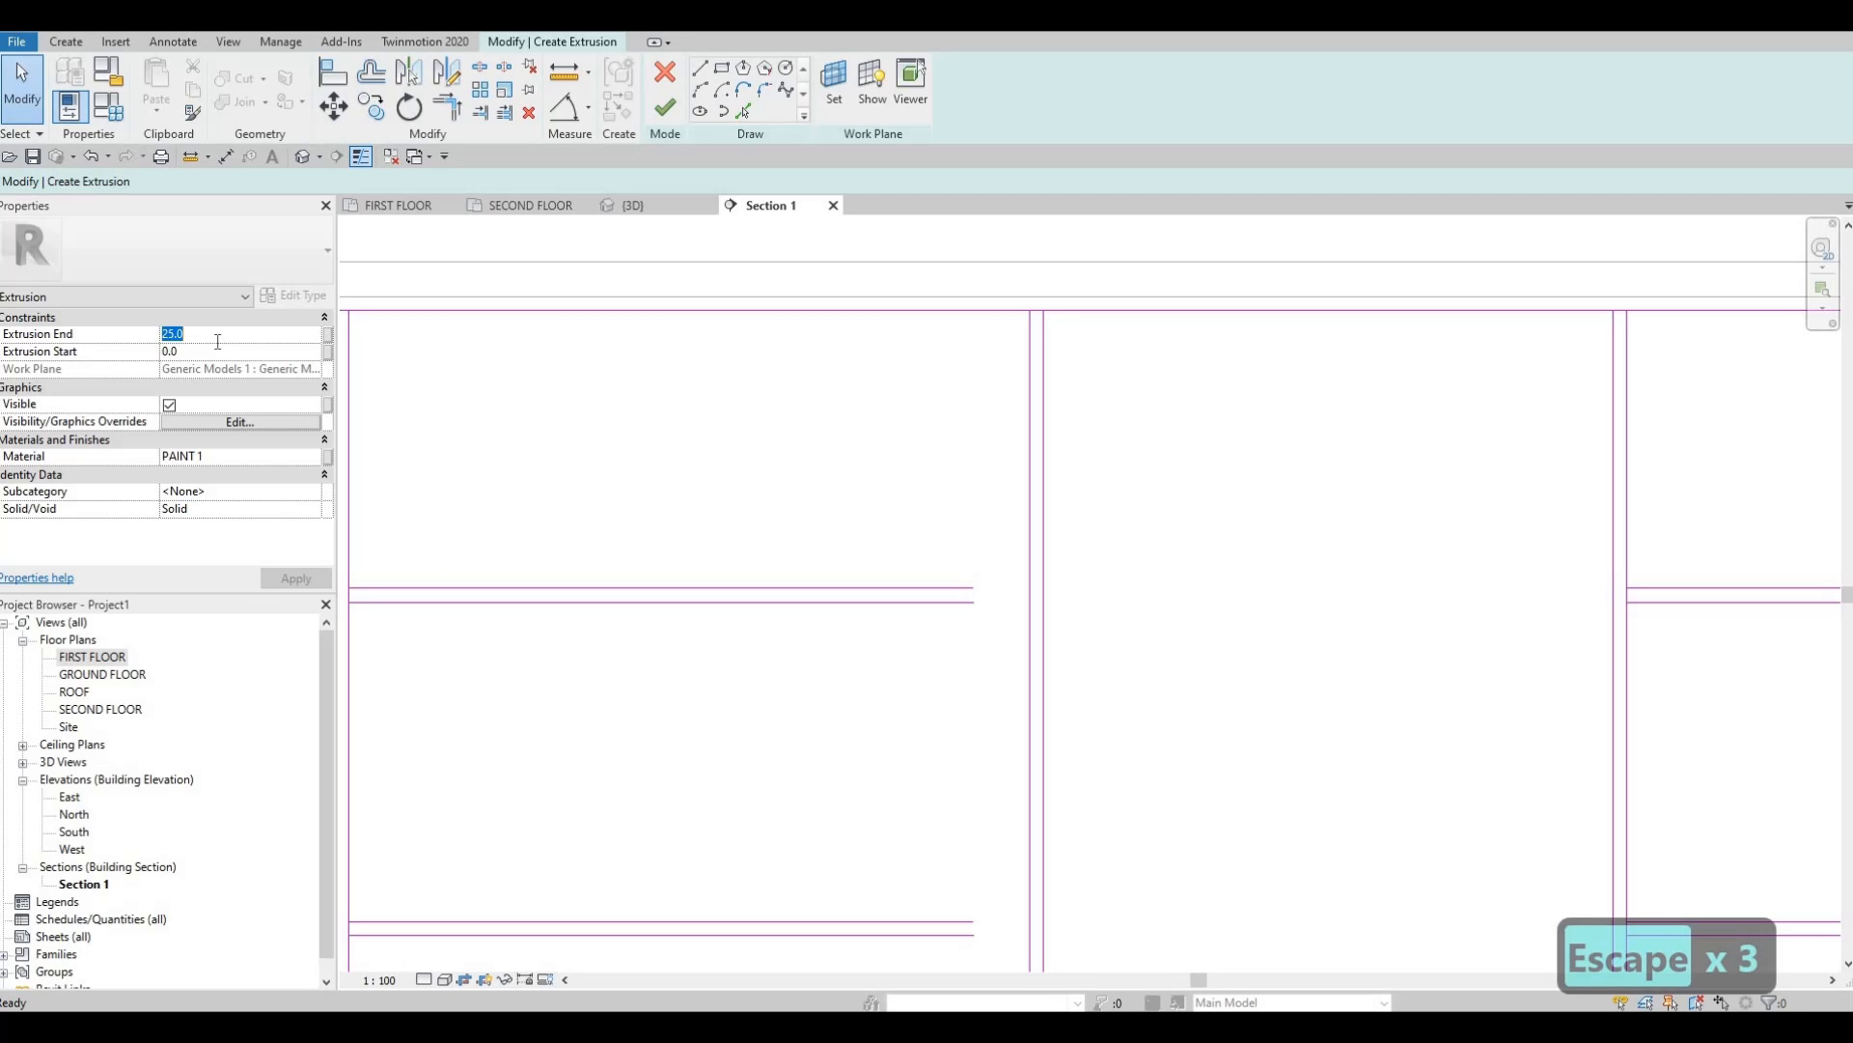
{"action": "type", "text": "10"}
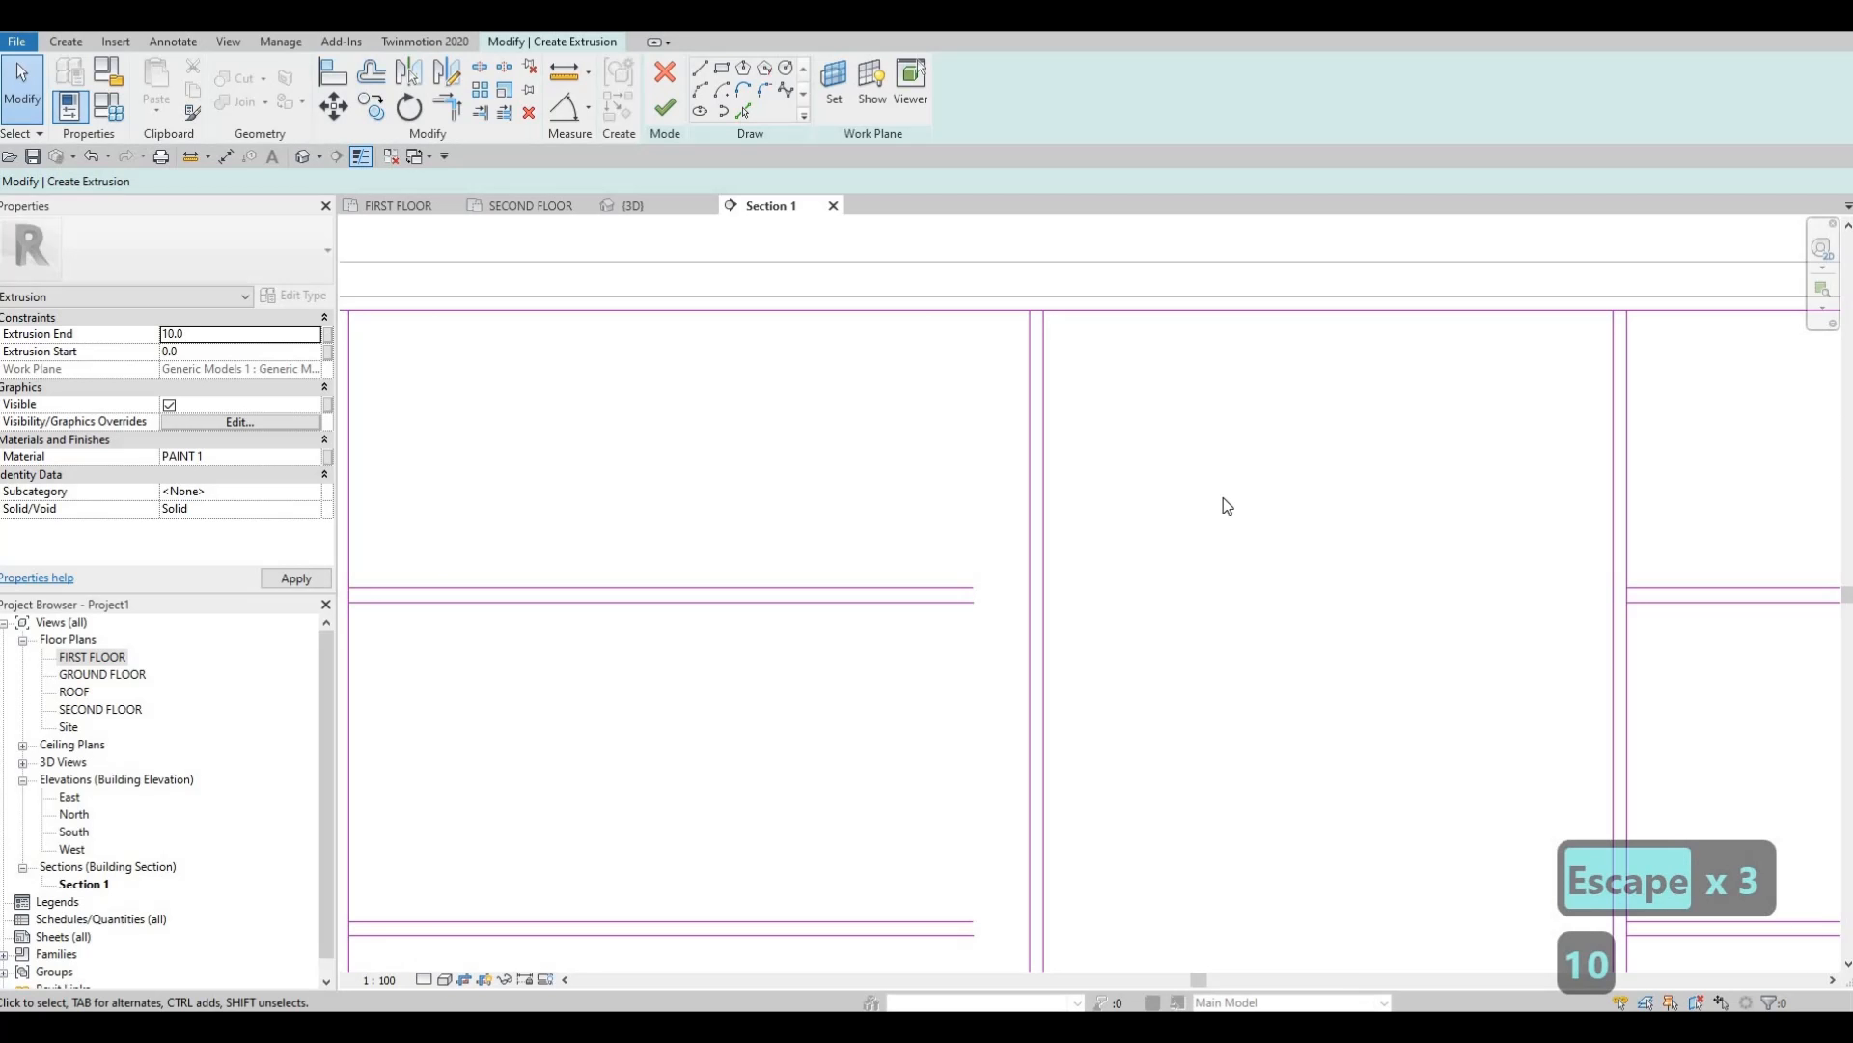
{"action": "scroll", "coordinate": [1206, 482], "scroll_direction": "down", "scroll_amount": 2}
{"action": "key", "text": "Escape"}
{"action": "key", "text": "Escape"}
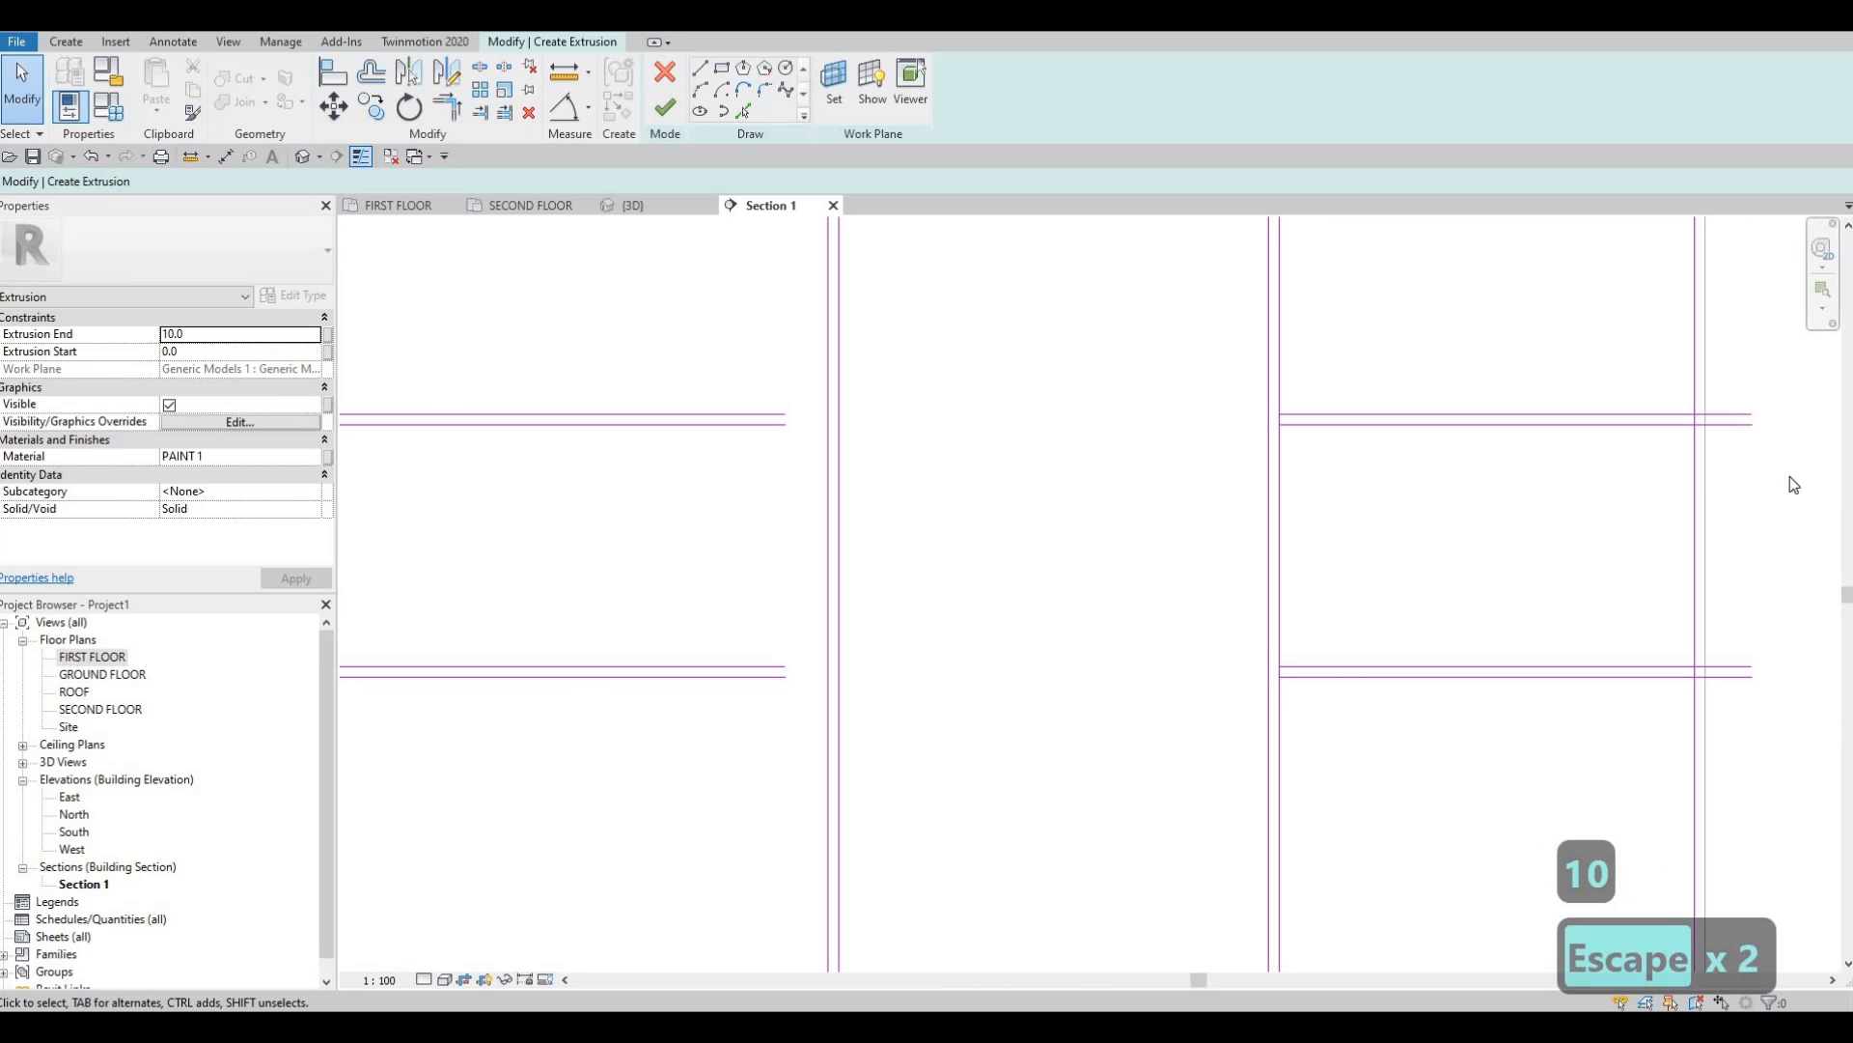
Select the two upper-right sketch lines and begin copying them, then cancel the copy.
{"action": "left_click_drag", "start_coordinate": [1193, 375], "coordinate": [1781, 484]}
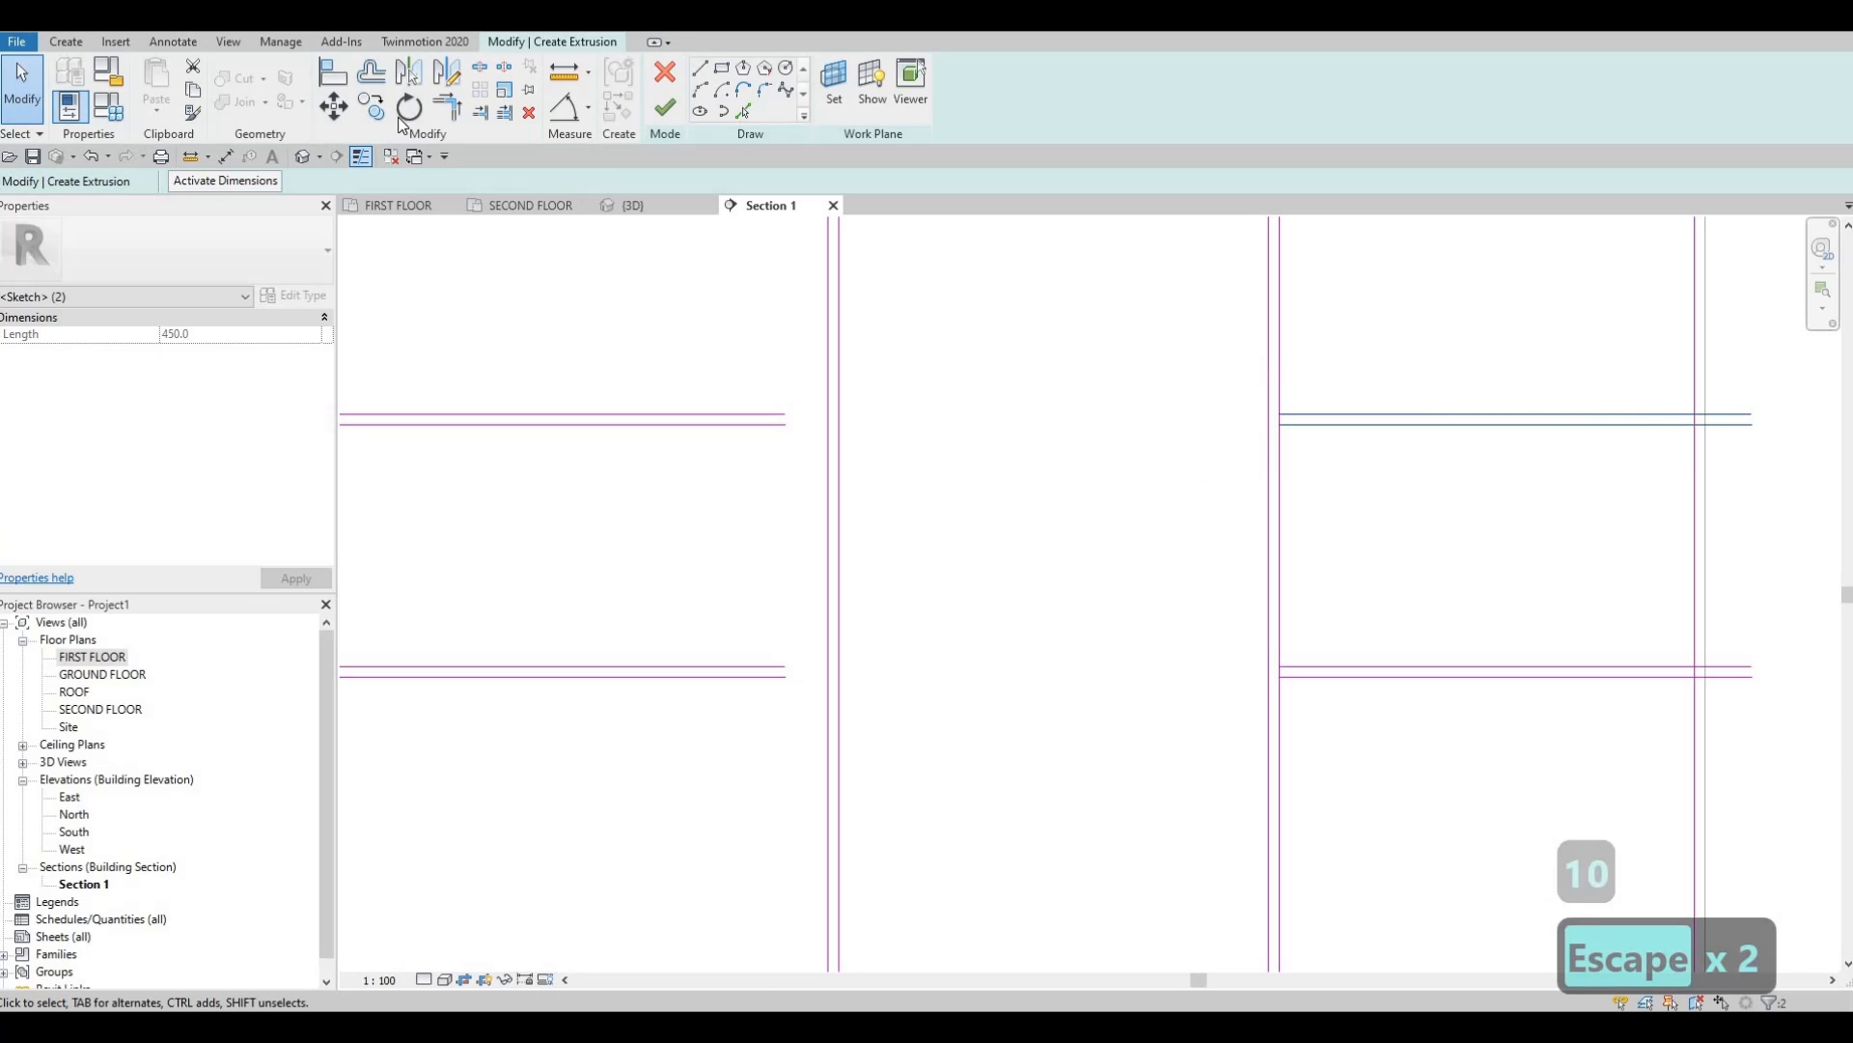
{"action": "left_click", "coordinate": [1281, 419]}
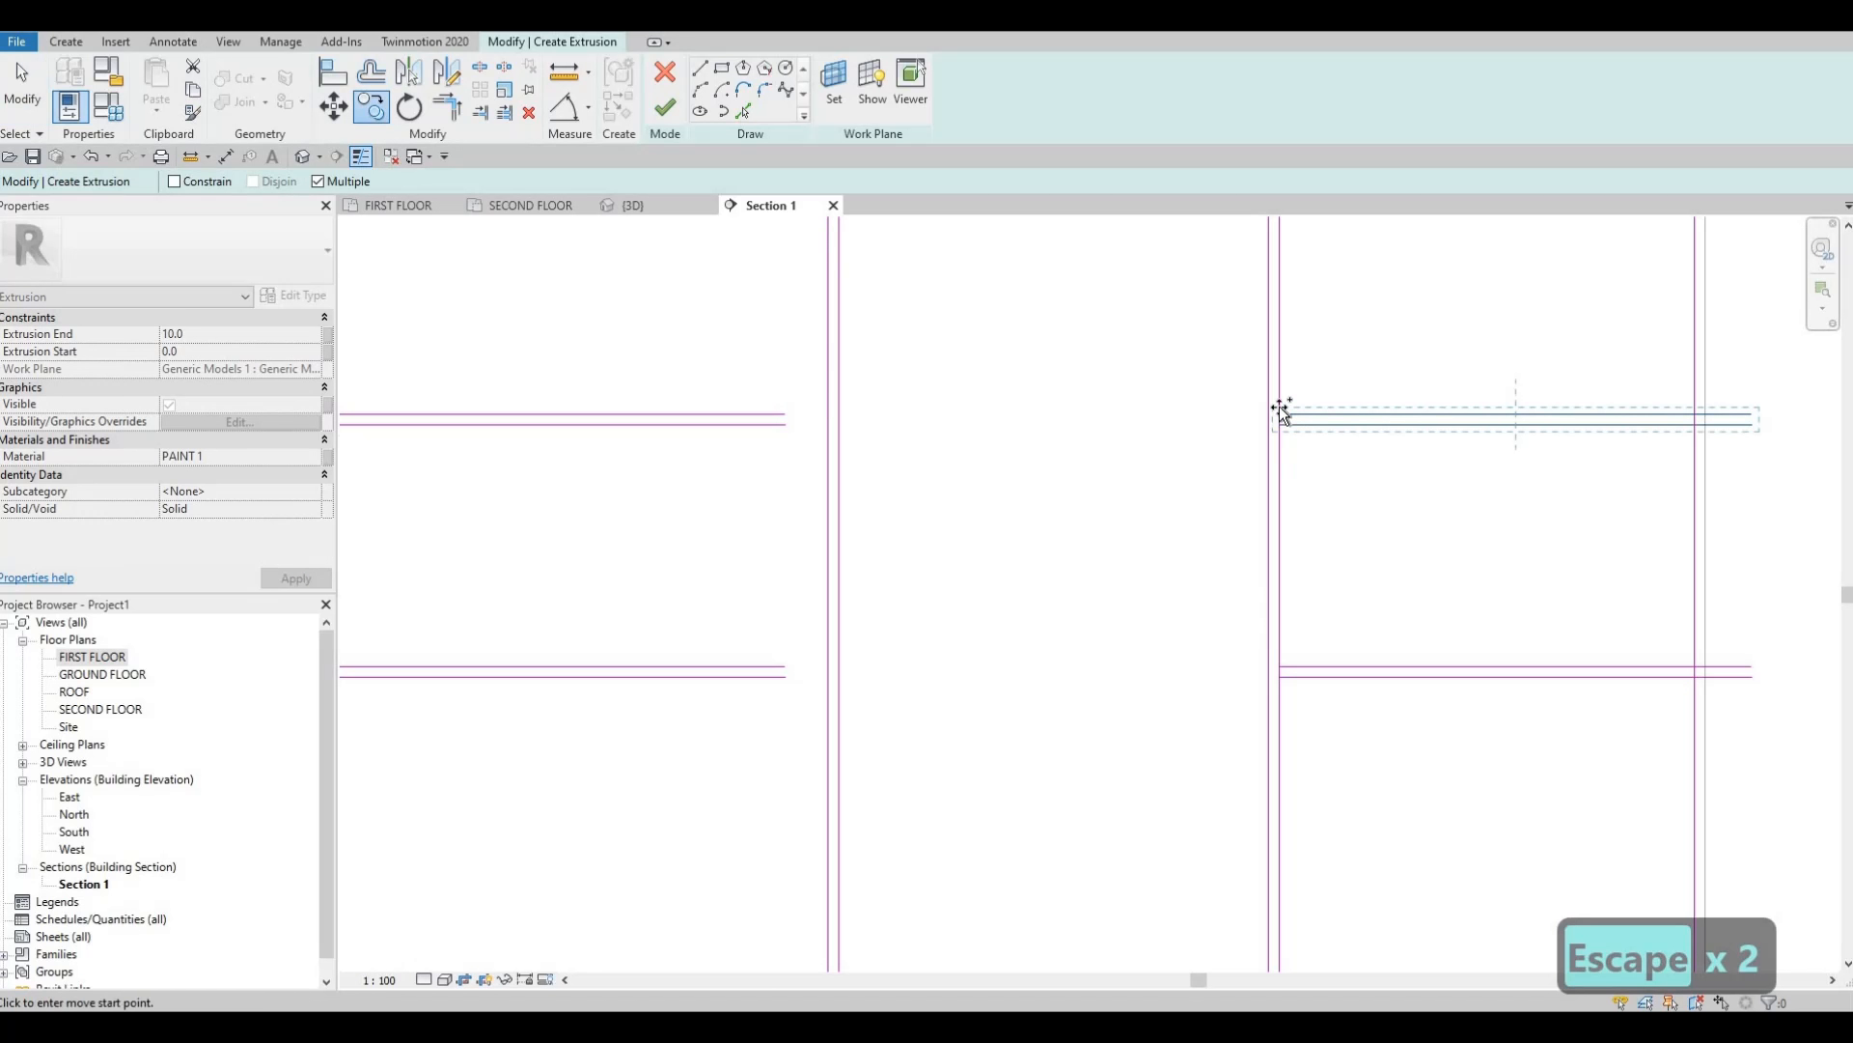
{"action": "scroll", "coordinate": [1279, 425], "scroll_direction": "up", "scroll_amount": 1}
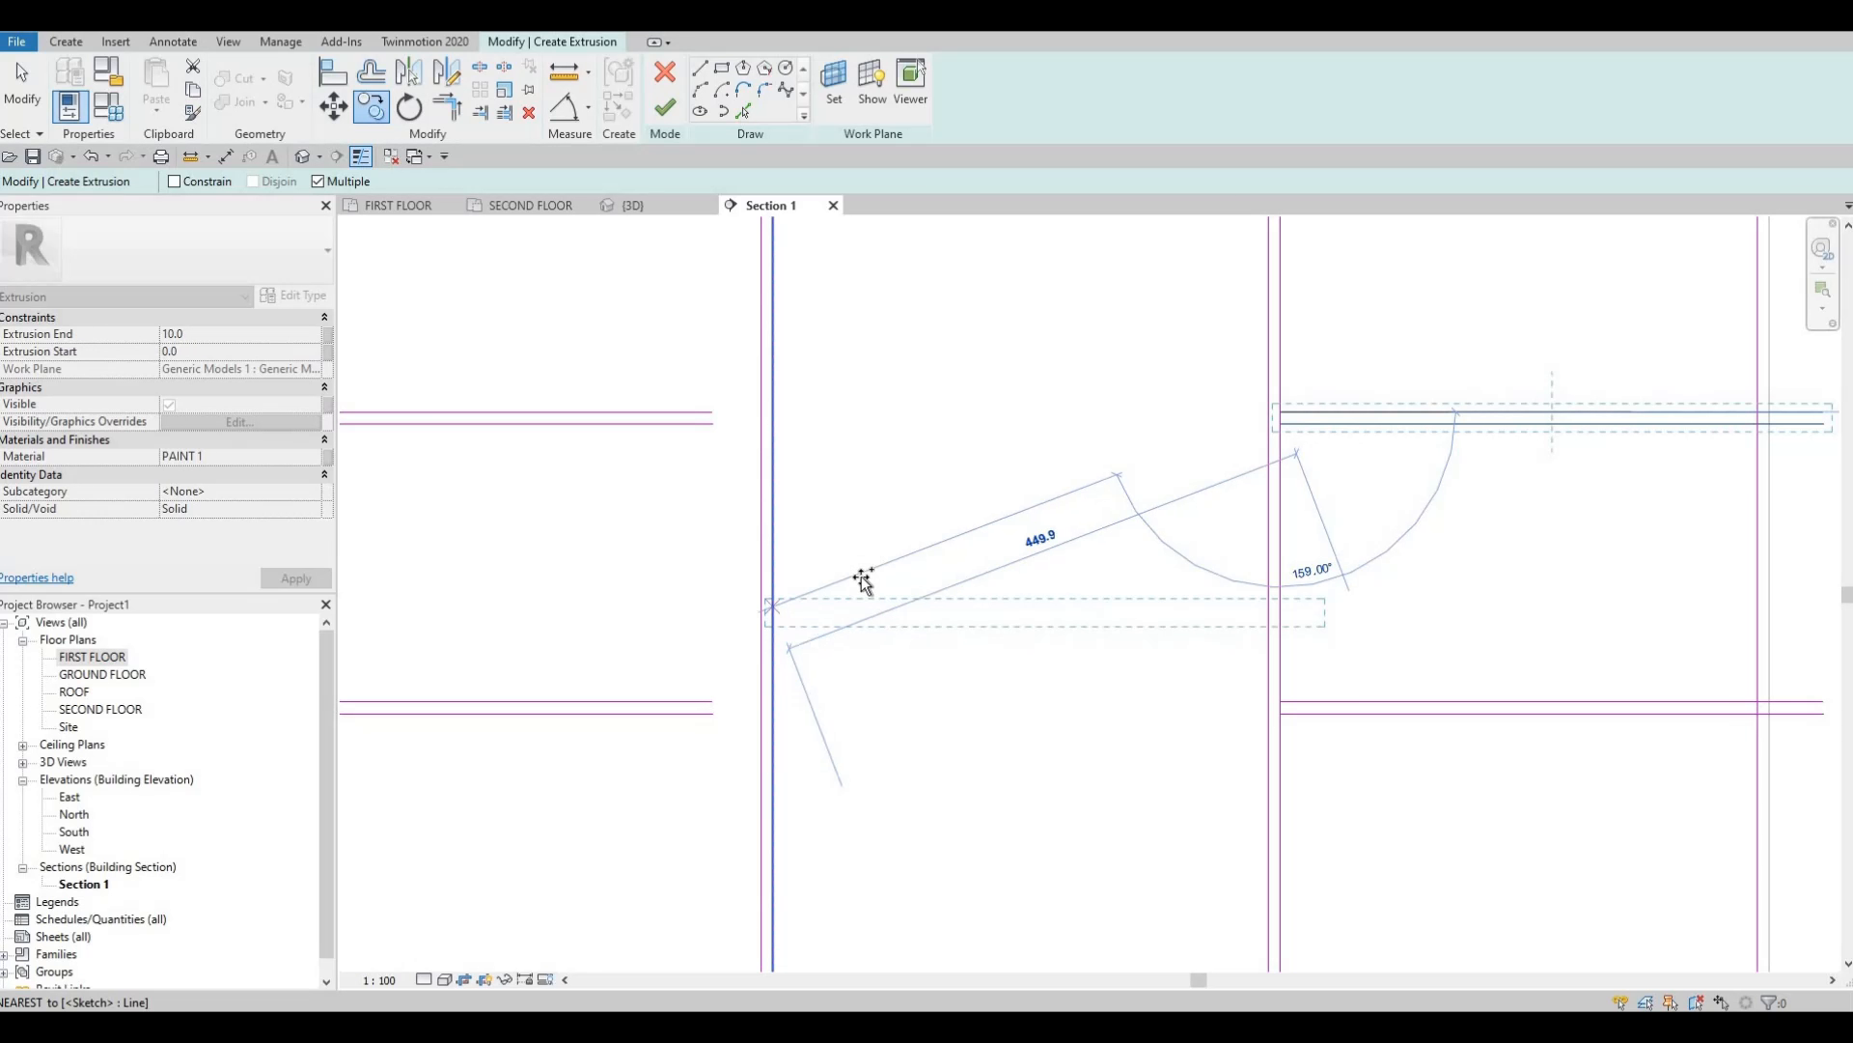
{"action": "scroll", "coordinate": [965, 663], "scroll_direction": "down", "scroll_amount": 4}
{"action": "key", "text": "Escape"}
{"action": "key", "text": "Escape"}
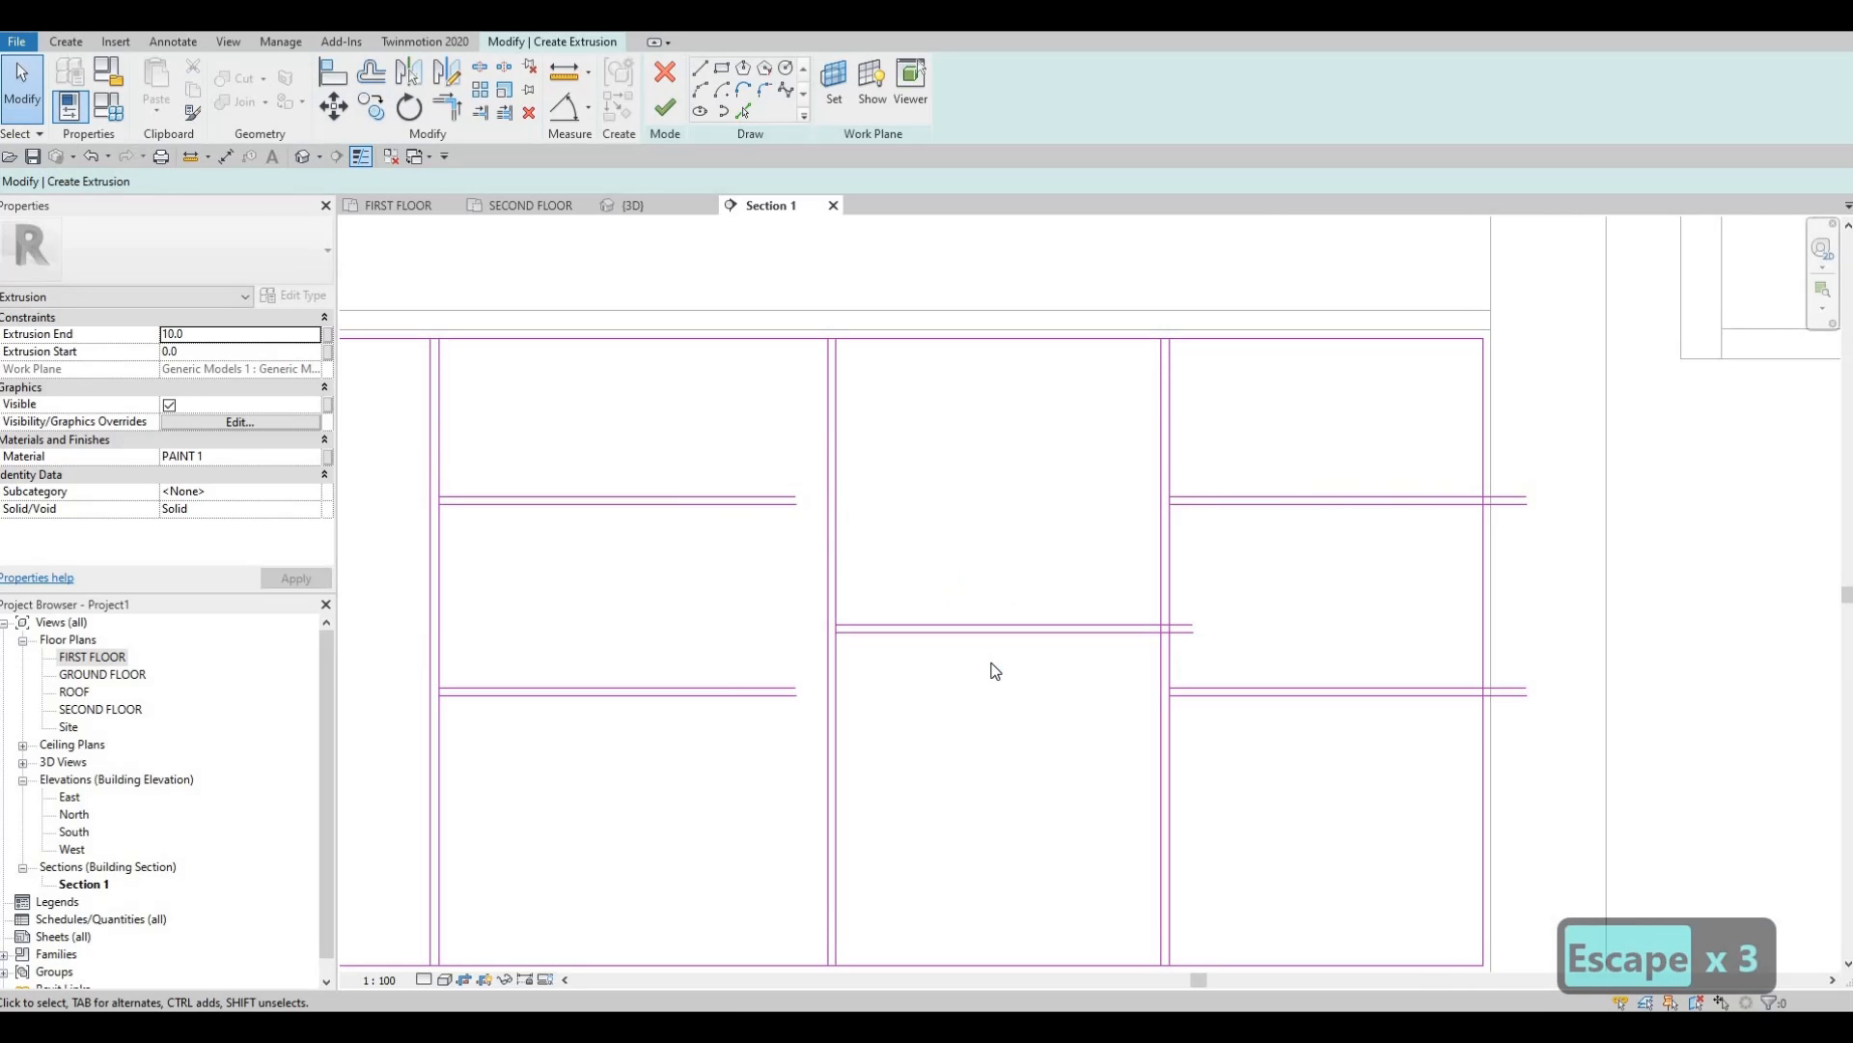
Split the right-hand vertical sketch line at the shelf junction using SL.
{"action": "key", "text": "s"}
{"action": "key", "text": "l"}
{"action": "scroll", "coordinate": [850, 626], "scroll_direction": "up", "scroll_amount": 3}
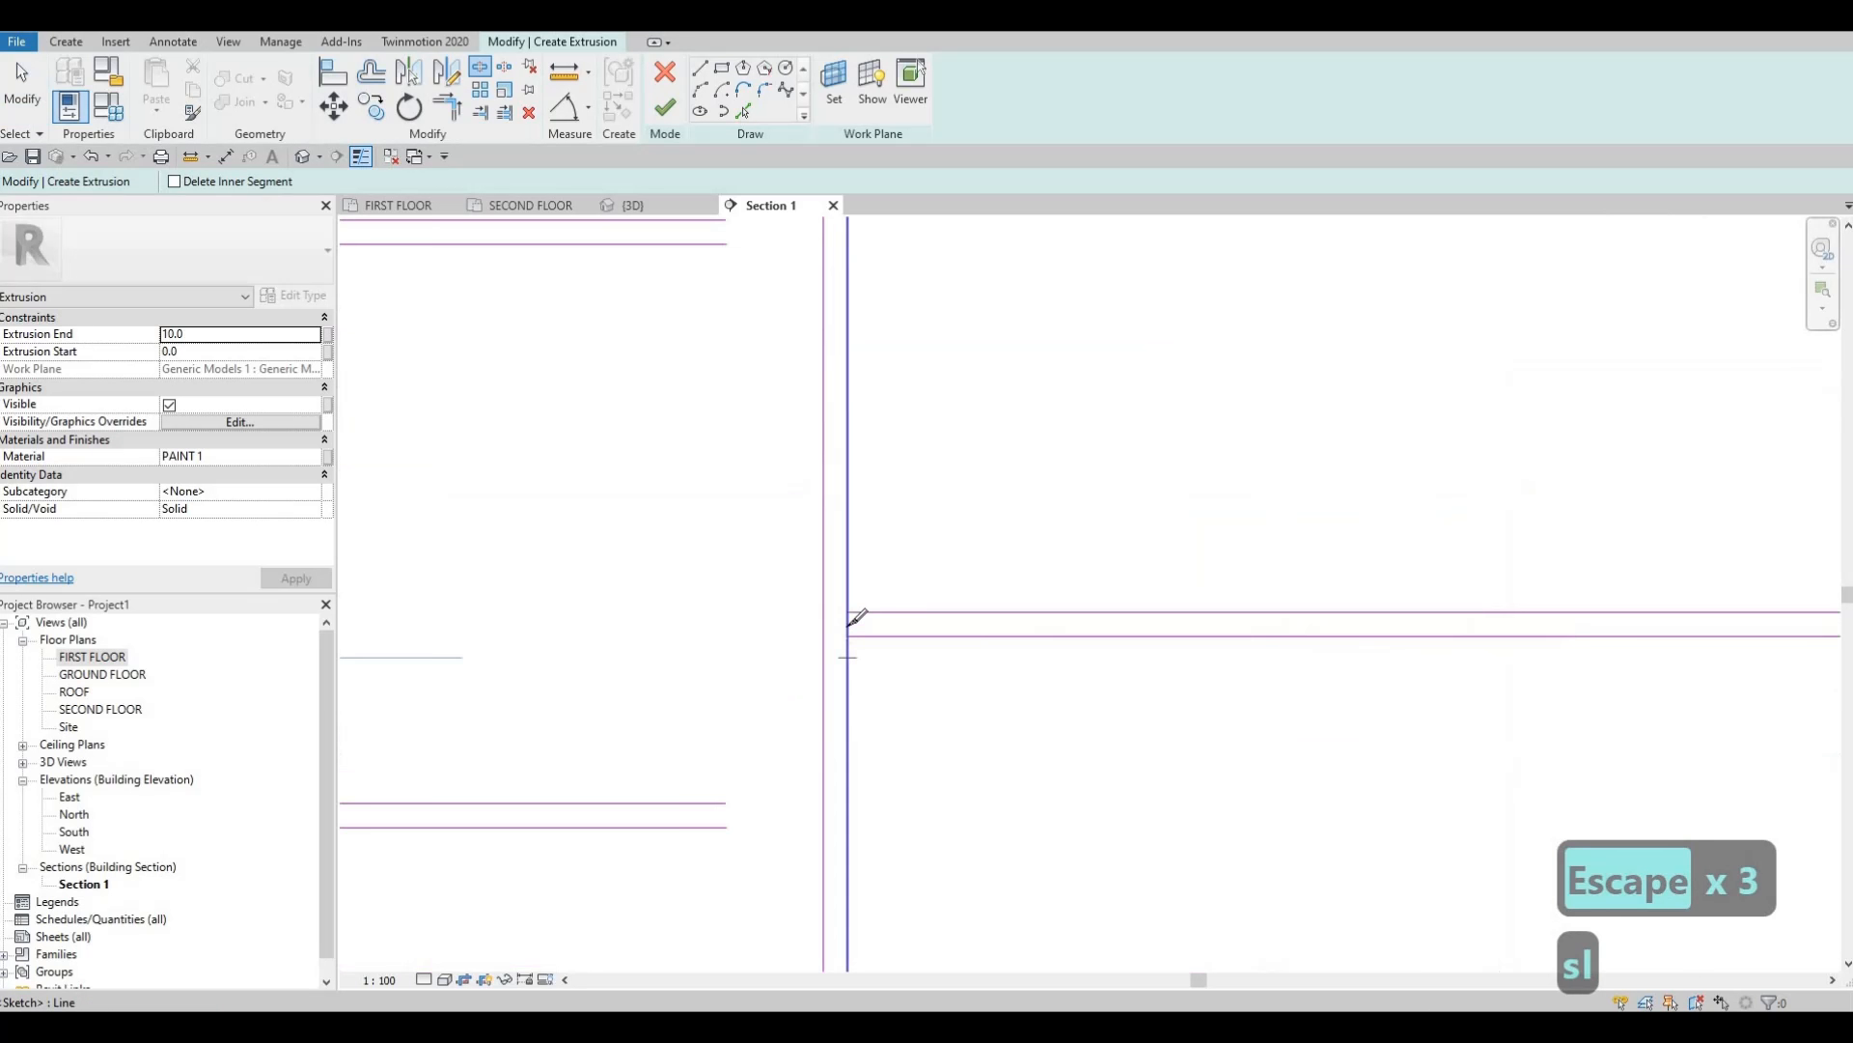
{"action": "middle_click_drag", "start_coordinate": [1342, 671], "coordinate": [1303, 668]}
{"action": "scroll", "coordinate": [1112, 608], "scroll_direction": "down", "scroll_amount": 4}
{"action": "middle_click_drag", "start_coordinate": [1400, 627], "coordinate": [1081, 616]}
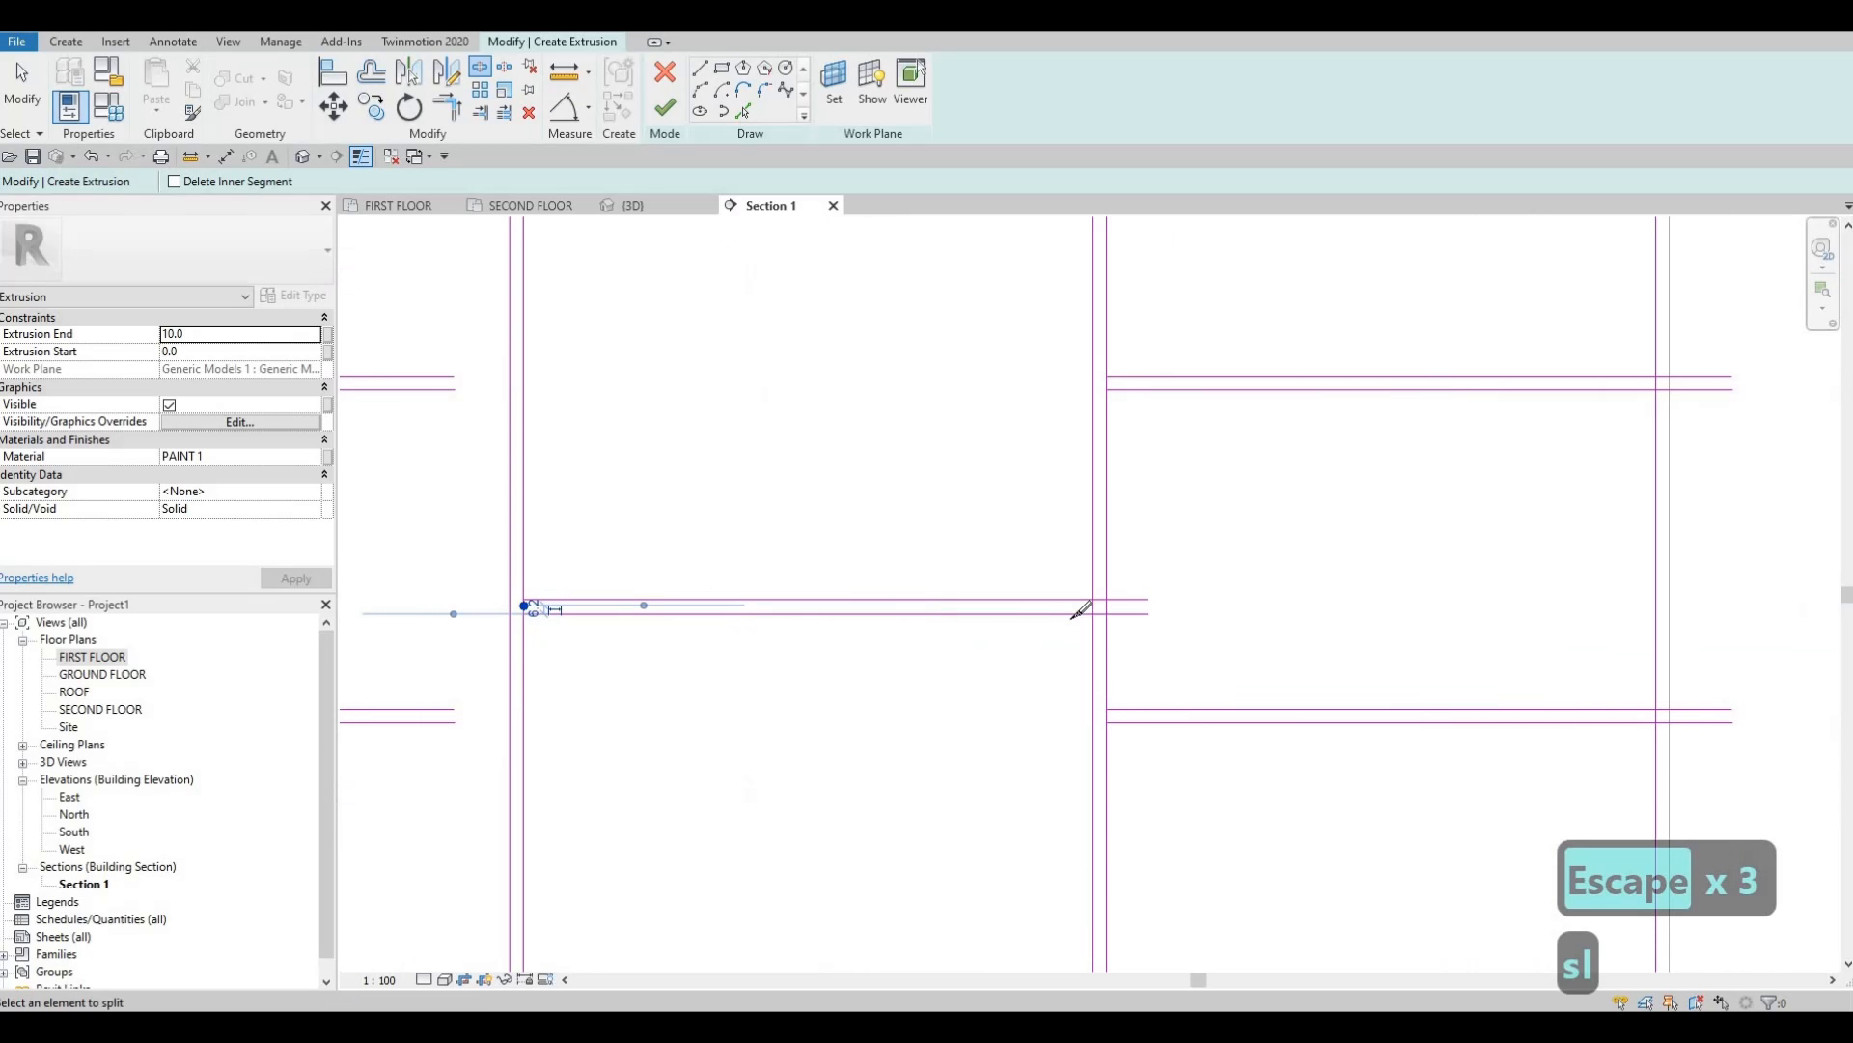
{"action": "scroll", "coordinate": [1079, 616], "scroll_direction": "up", "scroll_amount": 4}
{"action": "left_click", "coordinate": [1081, 606]}
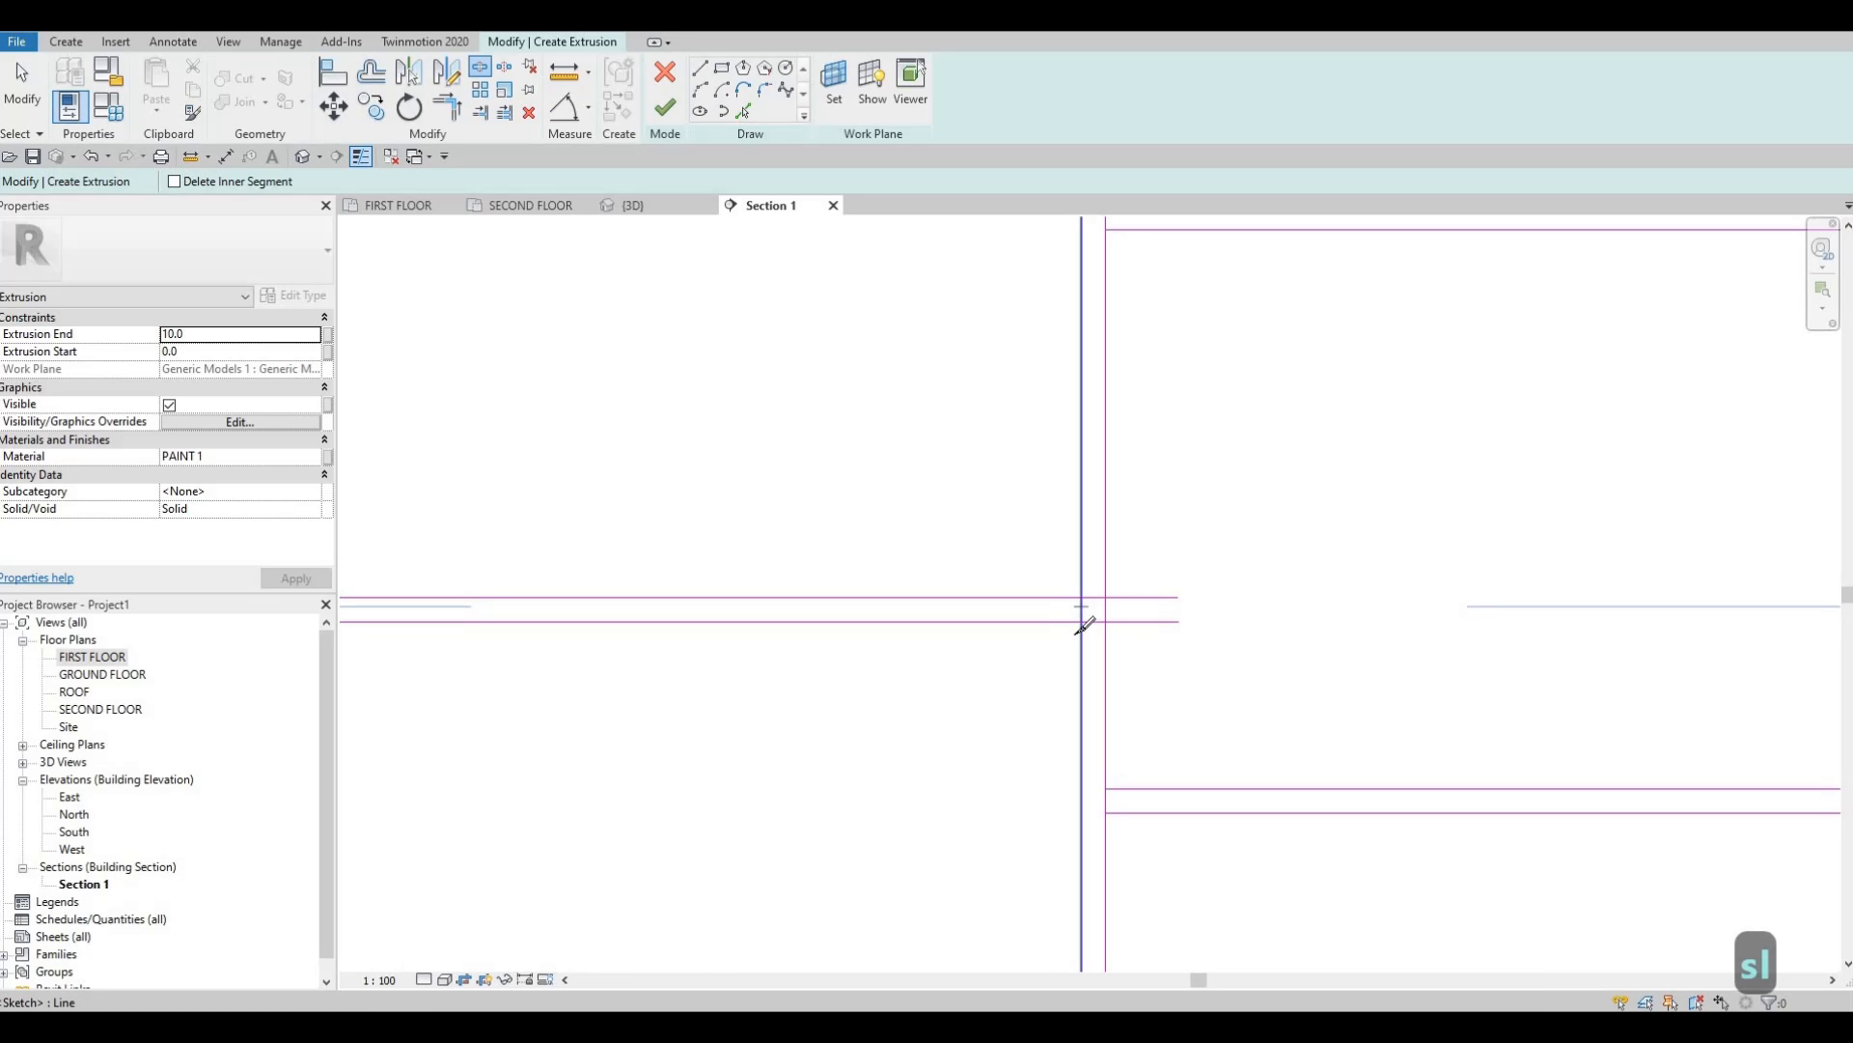
{"action": "scroll", "coordinate": [987, 707], "scroll_direction": "down", "scroll_amount": 1}
{"action": "key", "text": "Escape"}
{"action": "key", "text": "Escape"}
{"action": "key", "text": "Escape"}
Start Trim/Extend to Corner (TR) and join the first vertical and horizontal panel lines.
{"action": "key", "text": "t"}
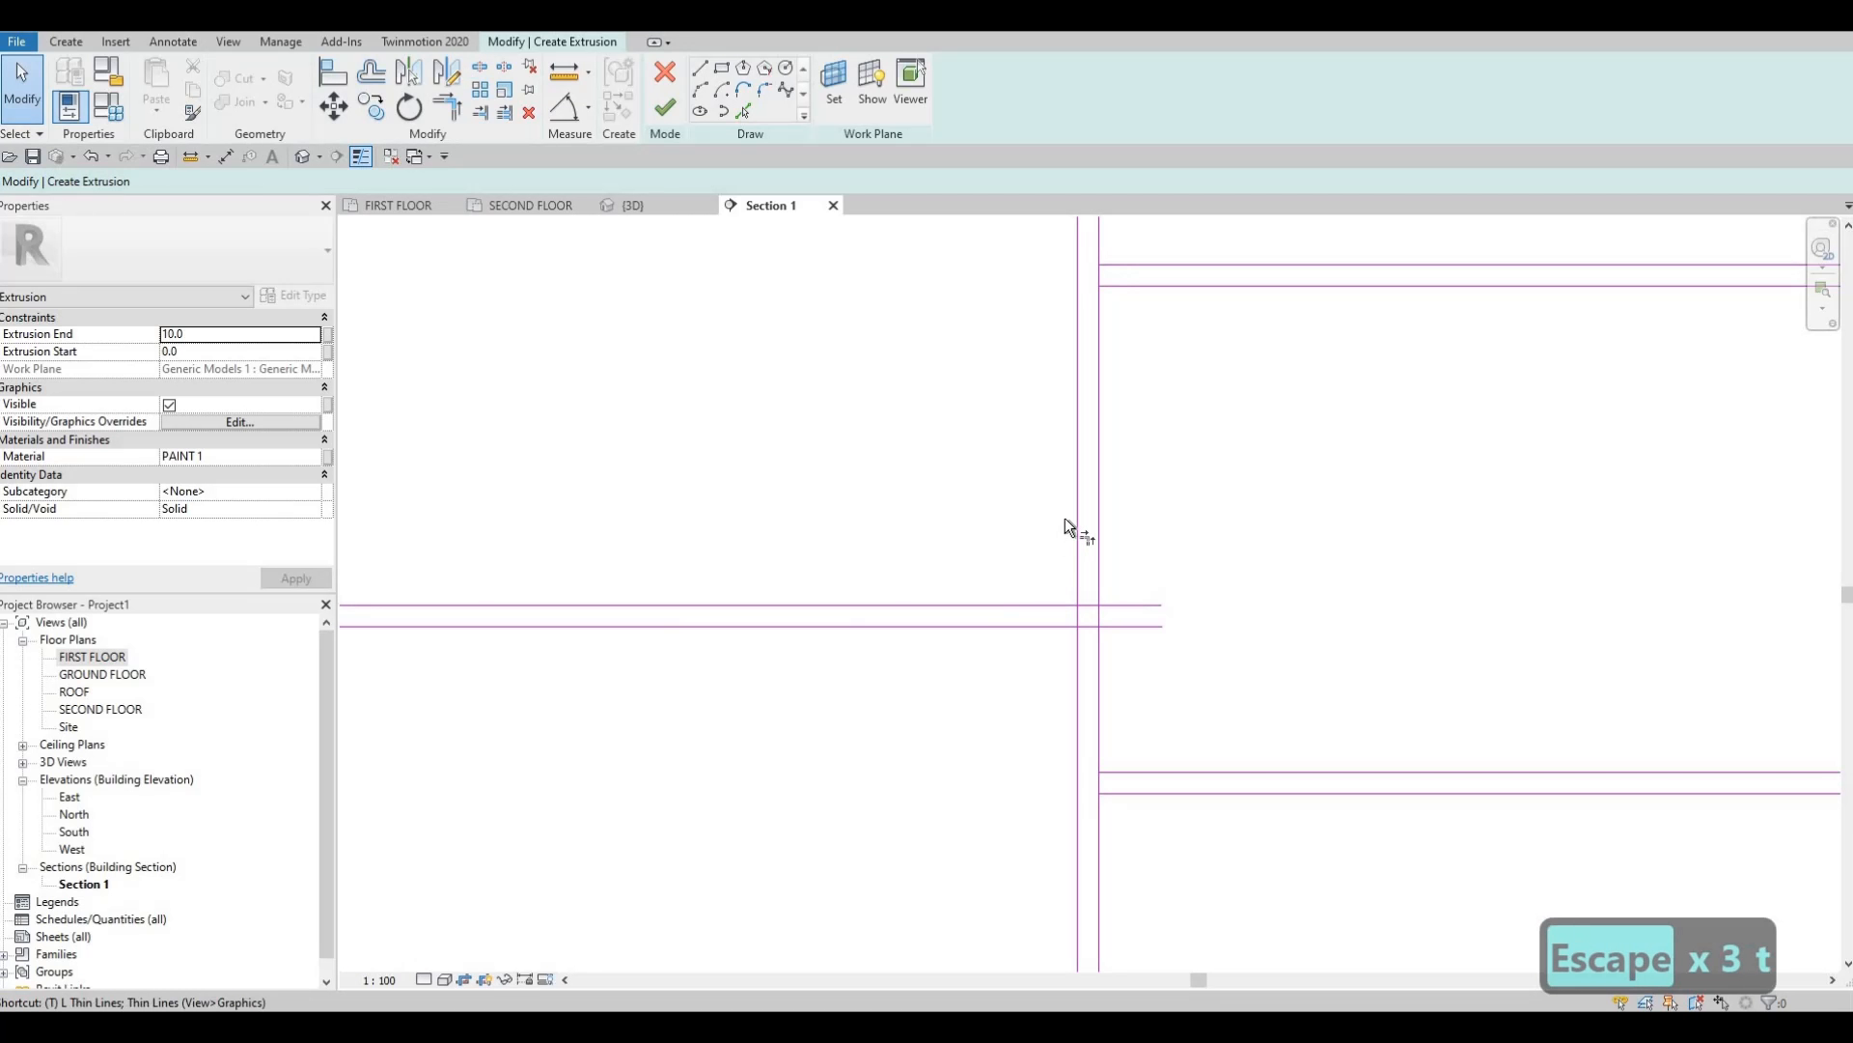
{"action": "key", "text": "r"}
{"action": "left_click", "coordinate": [1075, 506]}
{"action": "left_click", "coordinate": [1027, 606]}
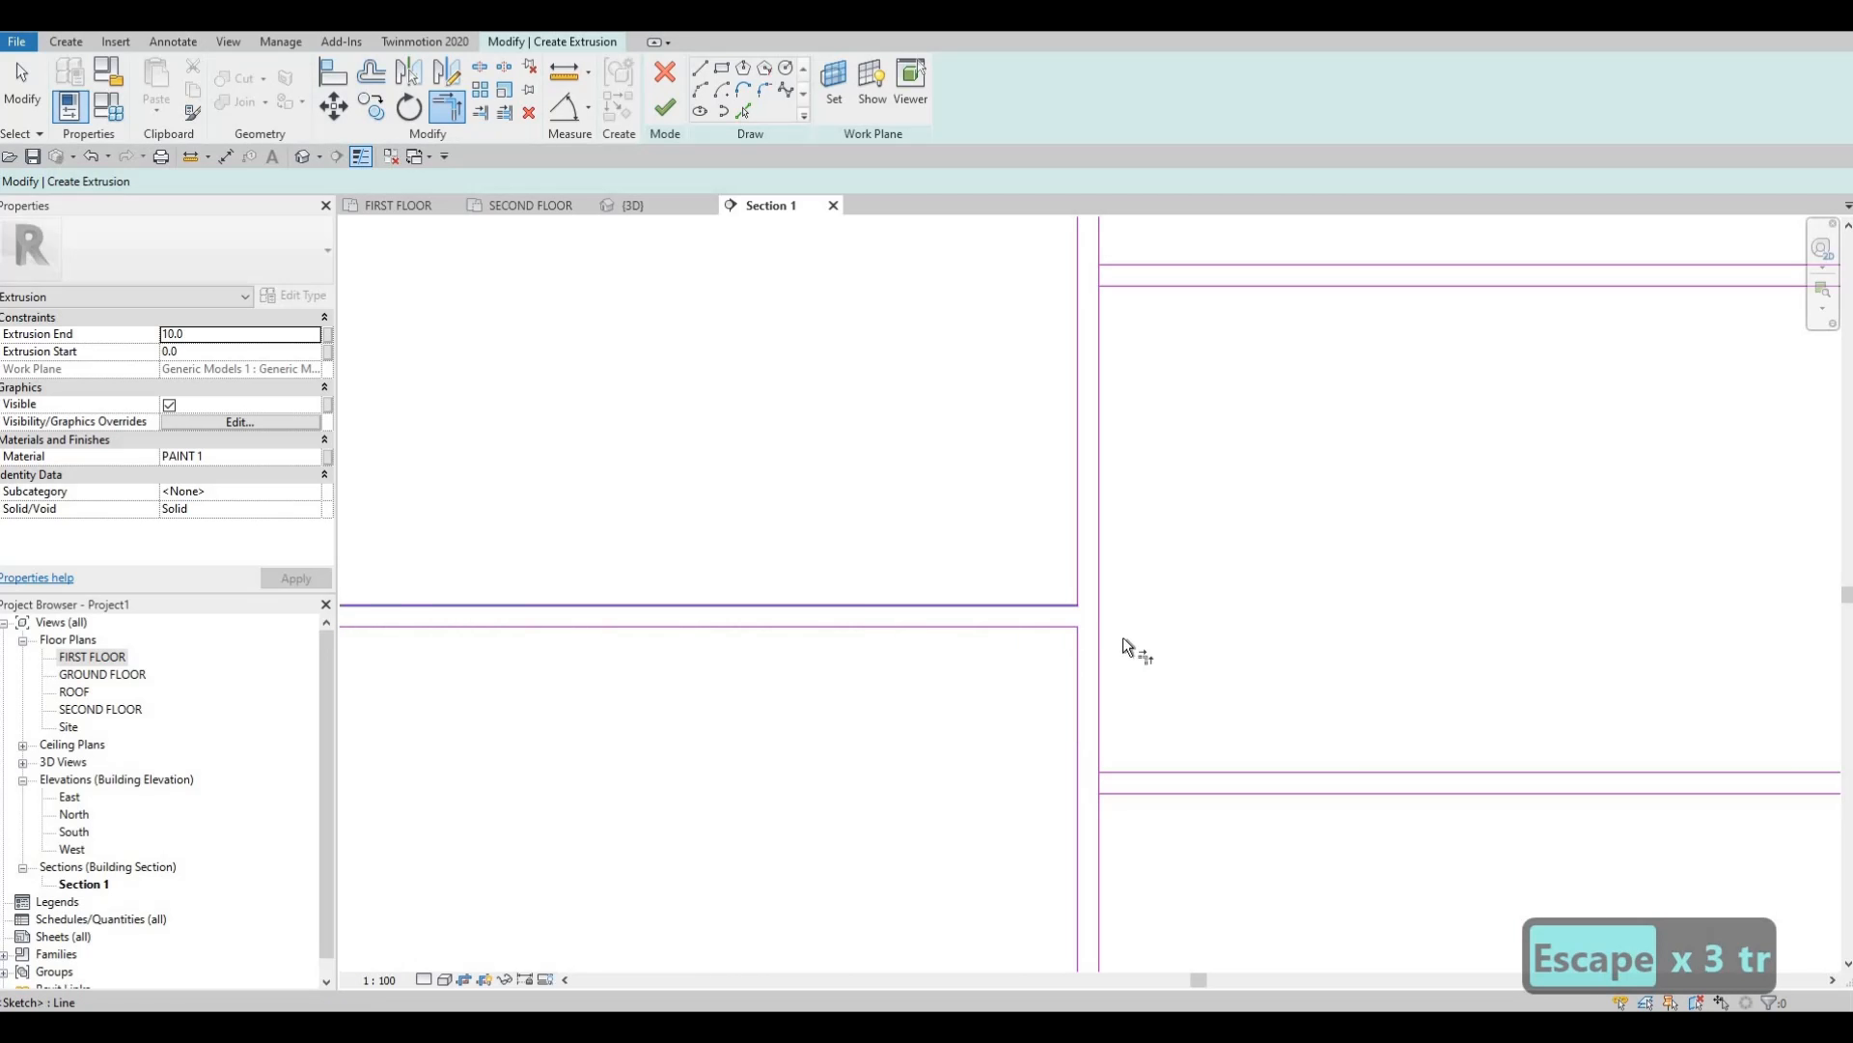
Close the upper panel corner and join the lower and right horizontal edges to their verticals.
{"action": "scroll", "coordinate": [1122, 637], "scroll_direction": "down", "scroll_amount": 2}
{"action": "middle_click_drag", "start_coordinate": [1121, 637], "coordinate": [899, 384]}
{"action": "scroll", "coordinate": [895, 386], "scroll_direction": "up", "scroll_amount": 1}
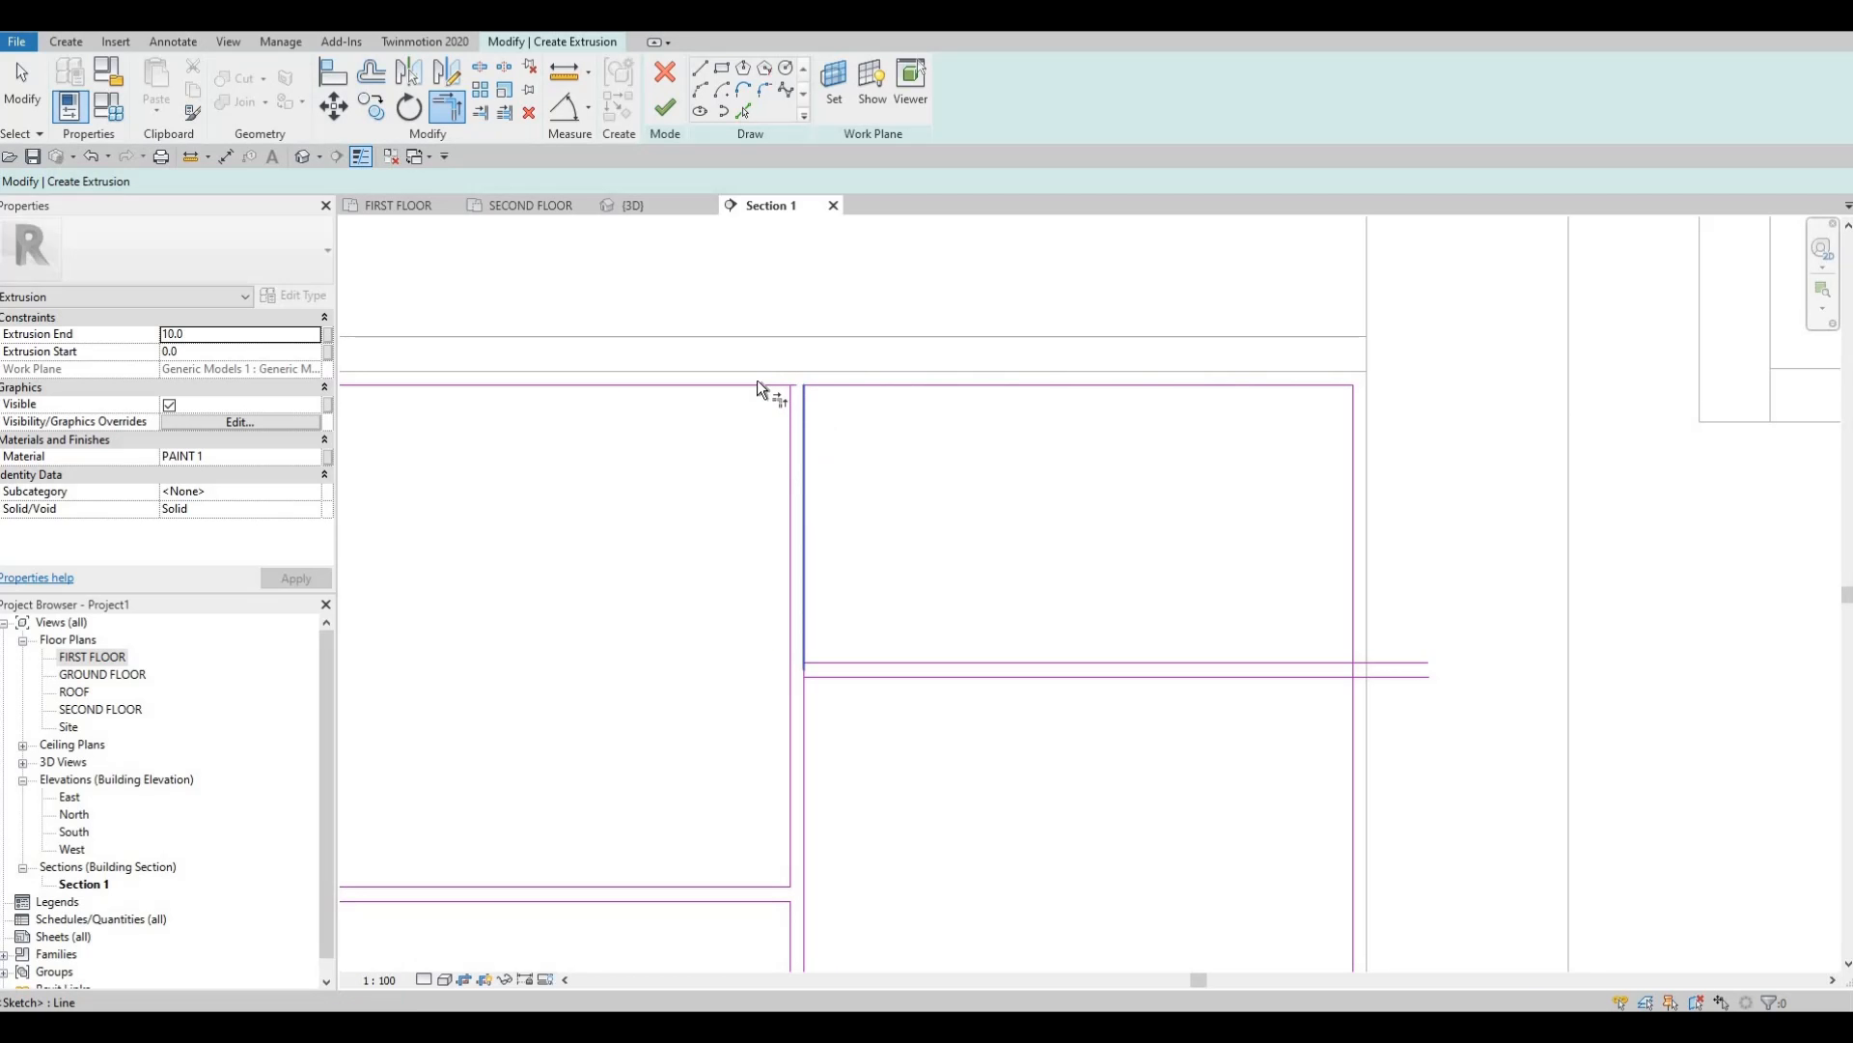
{"action": "left_click", "coordinate": [789, 434]}
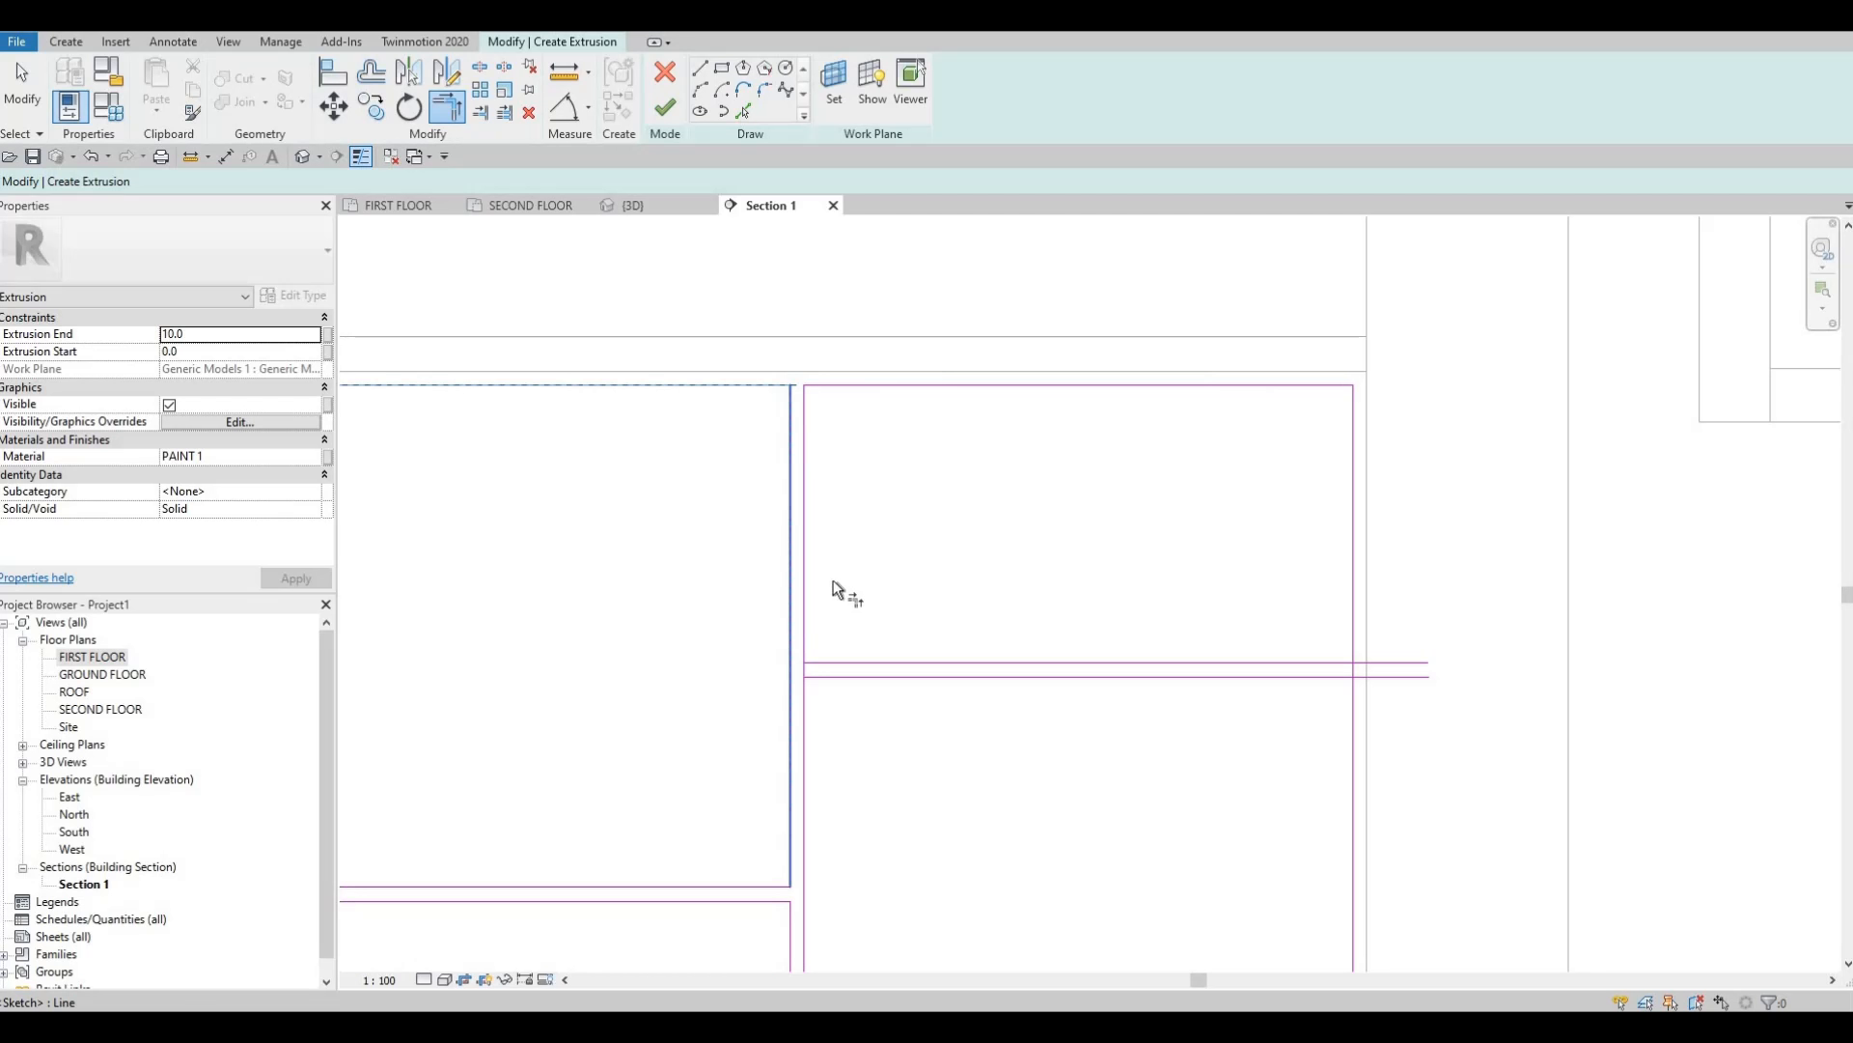
{"action": "left_click", "coordinate": [830, 677]}
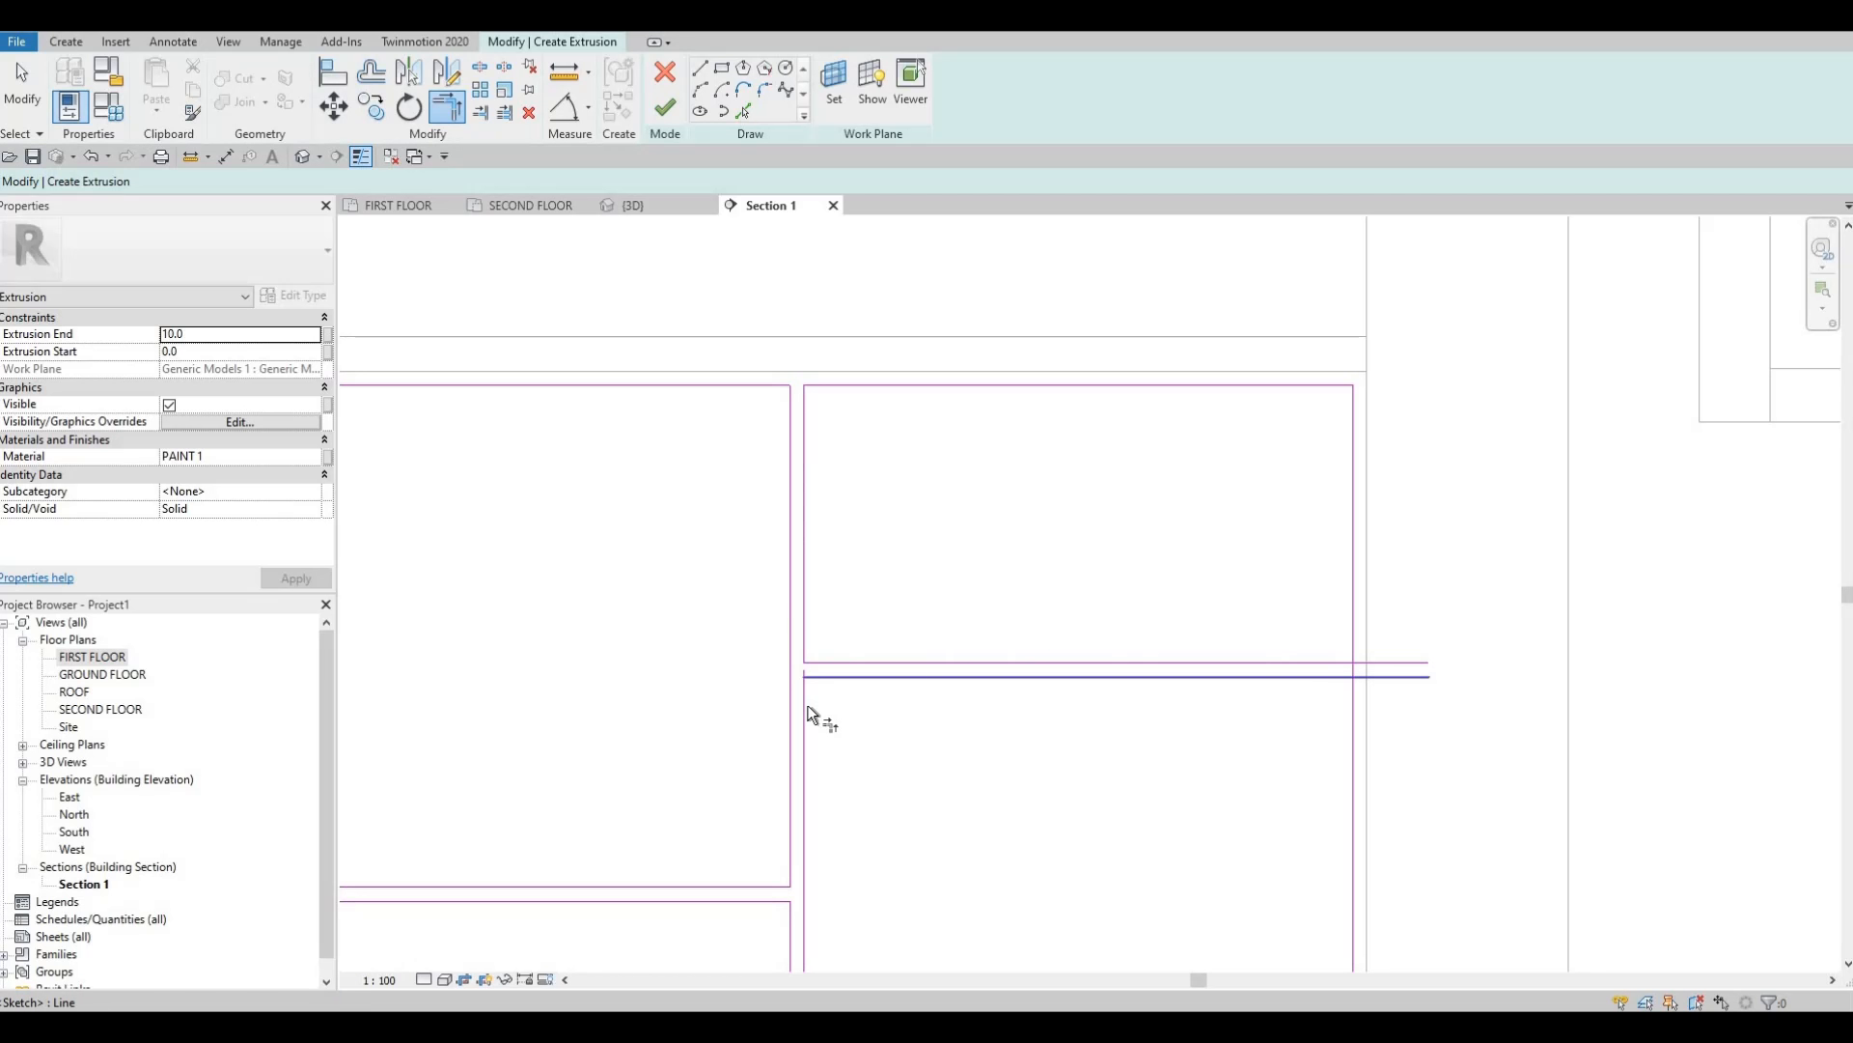
{"action": "left_click", "coordinate": [807, 715]}
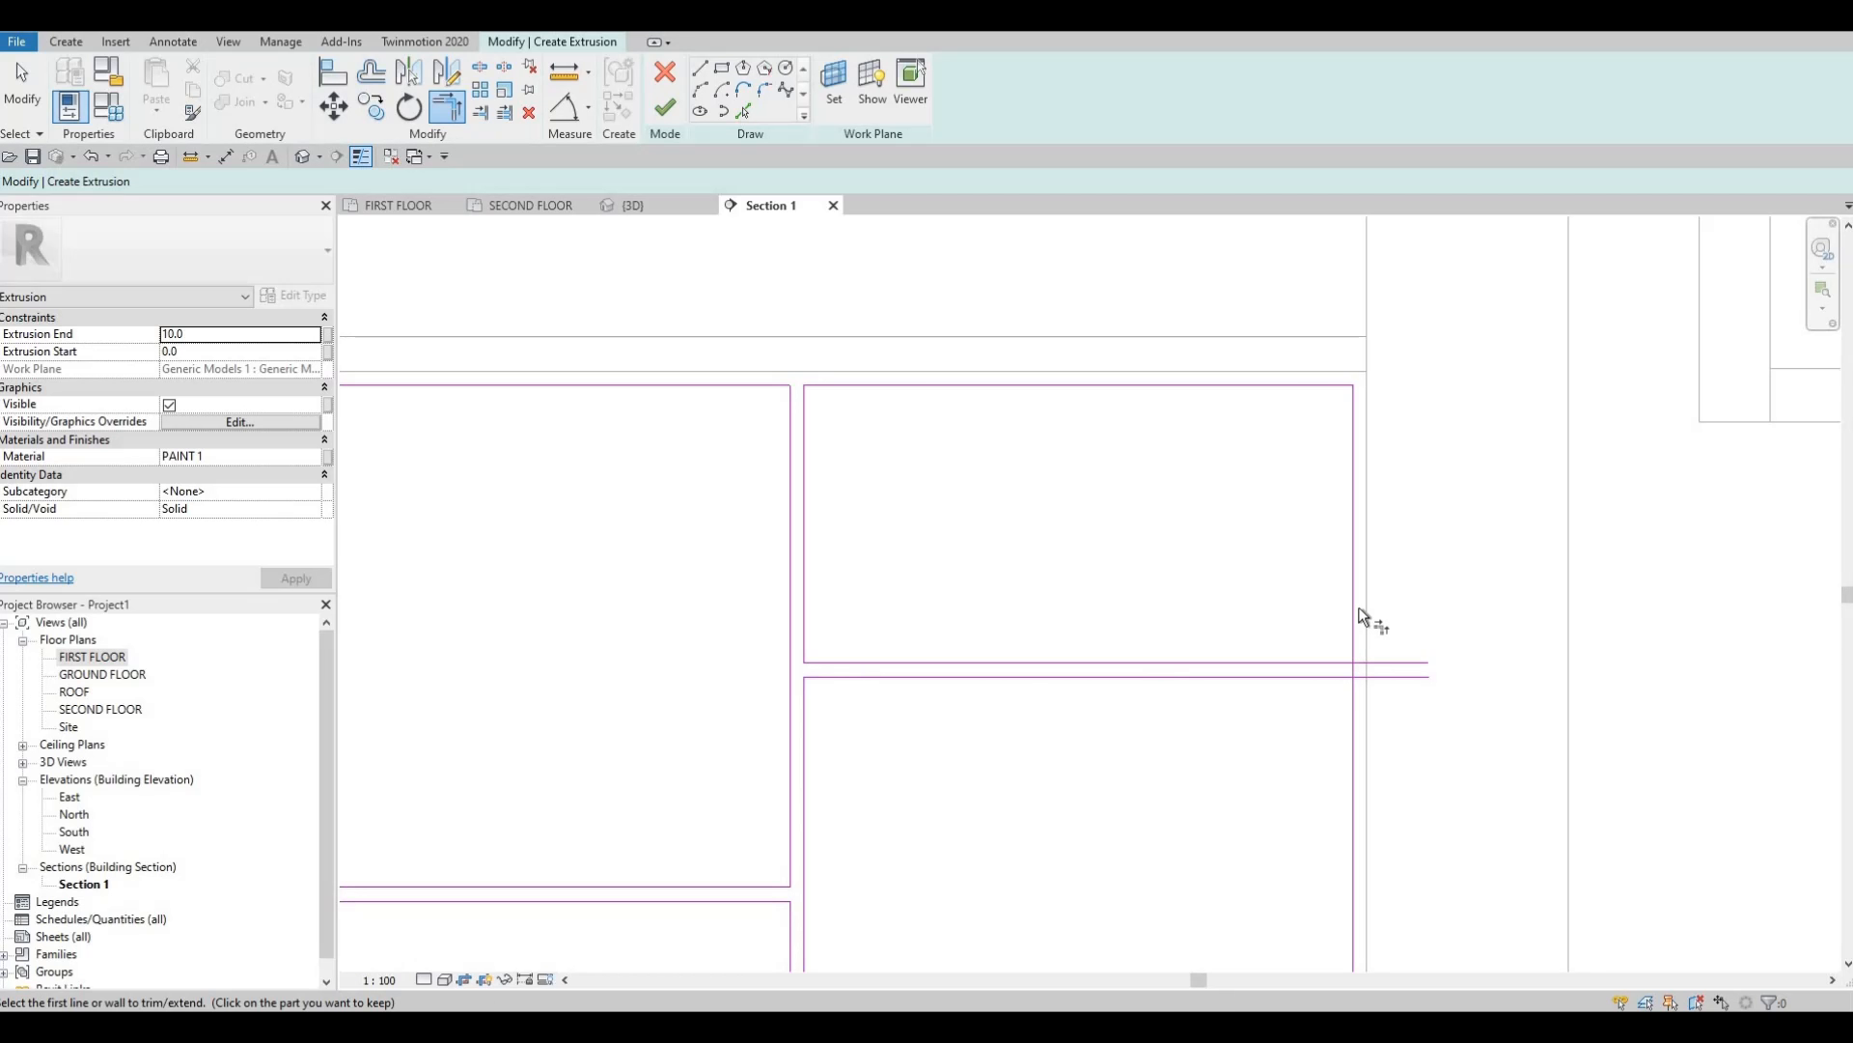
{"action": "left_click", "coordinate": [1342, 662]}
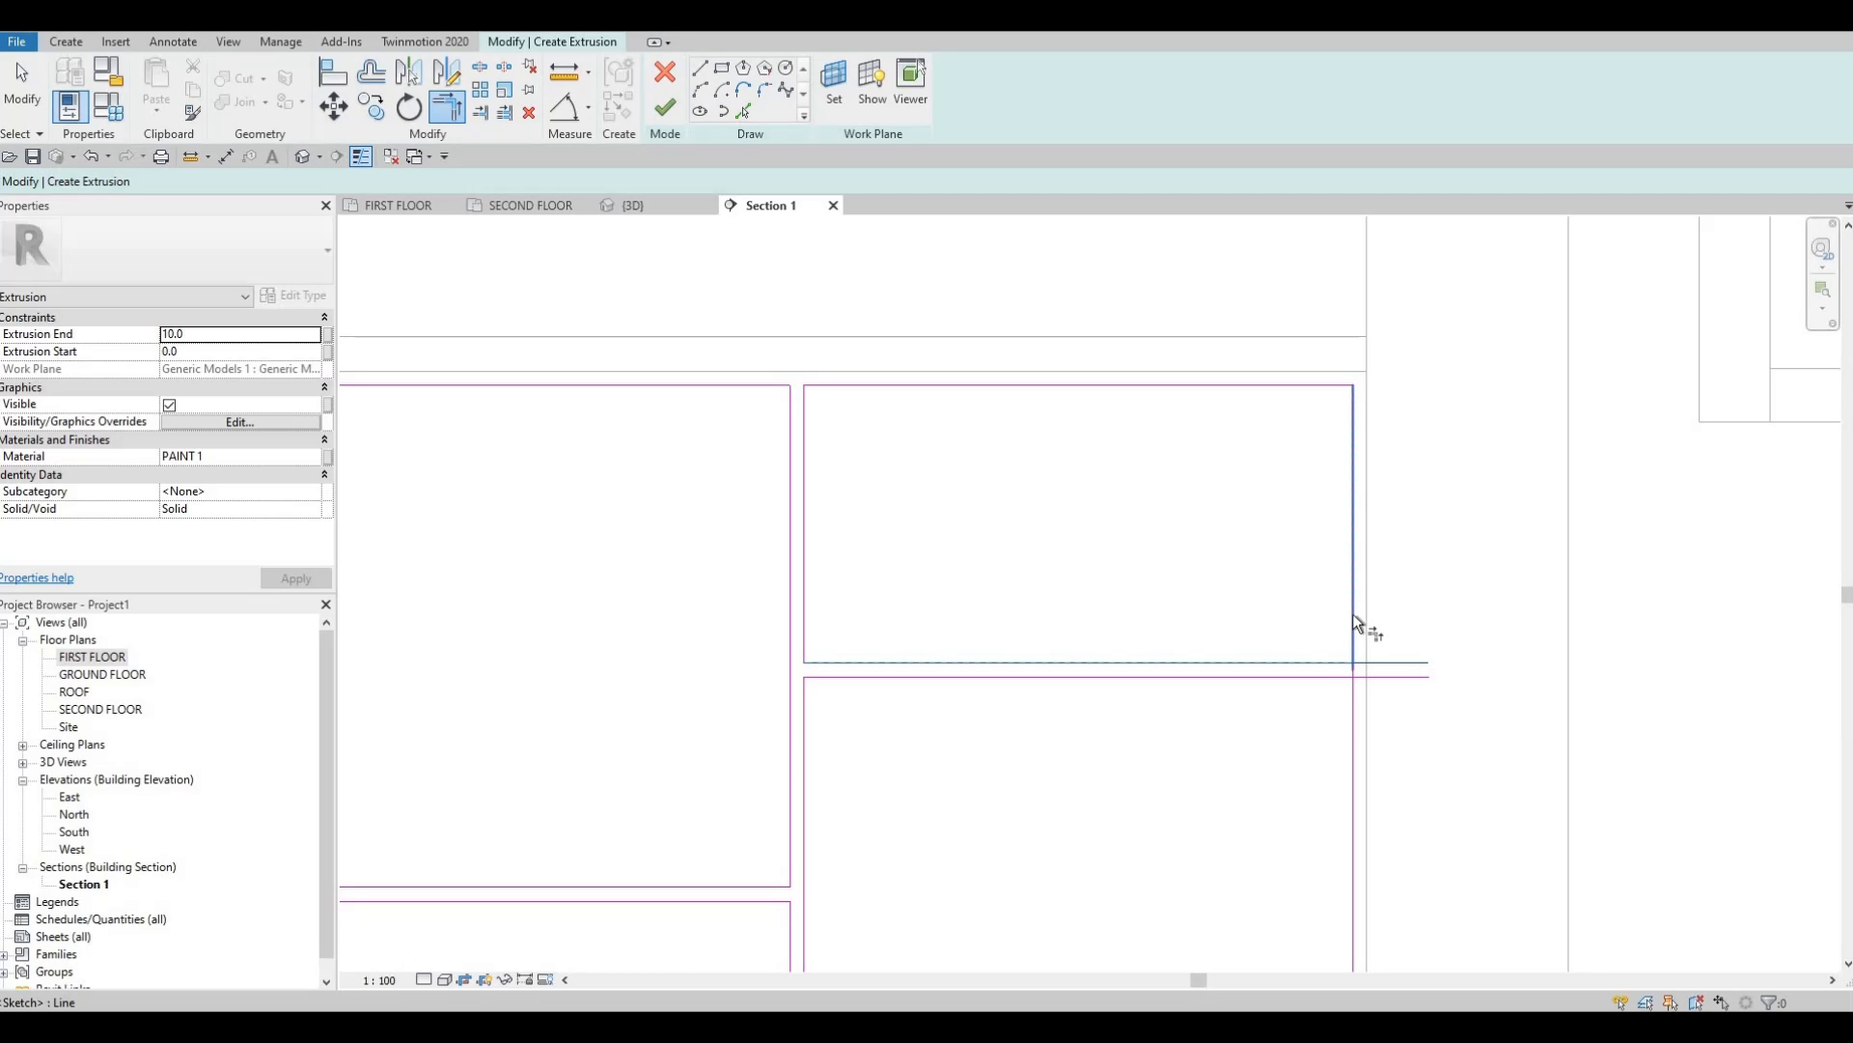
{"action": "left_click", "coordinate": [1345, 703]}
{"action": "left_click", "coordinate": [1353, 714]}
{"action": "left_click", "coordinate": [1352, 769]}
{"action": "left_click", "coordinate": [1340, 678]}
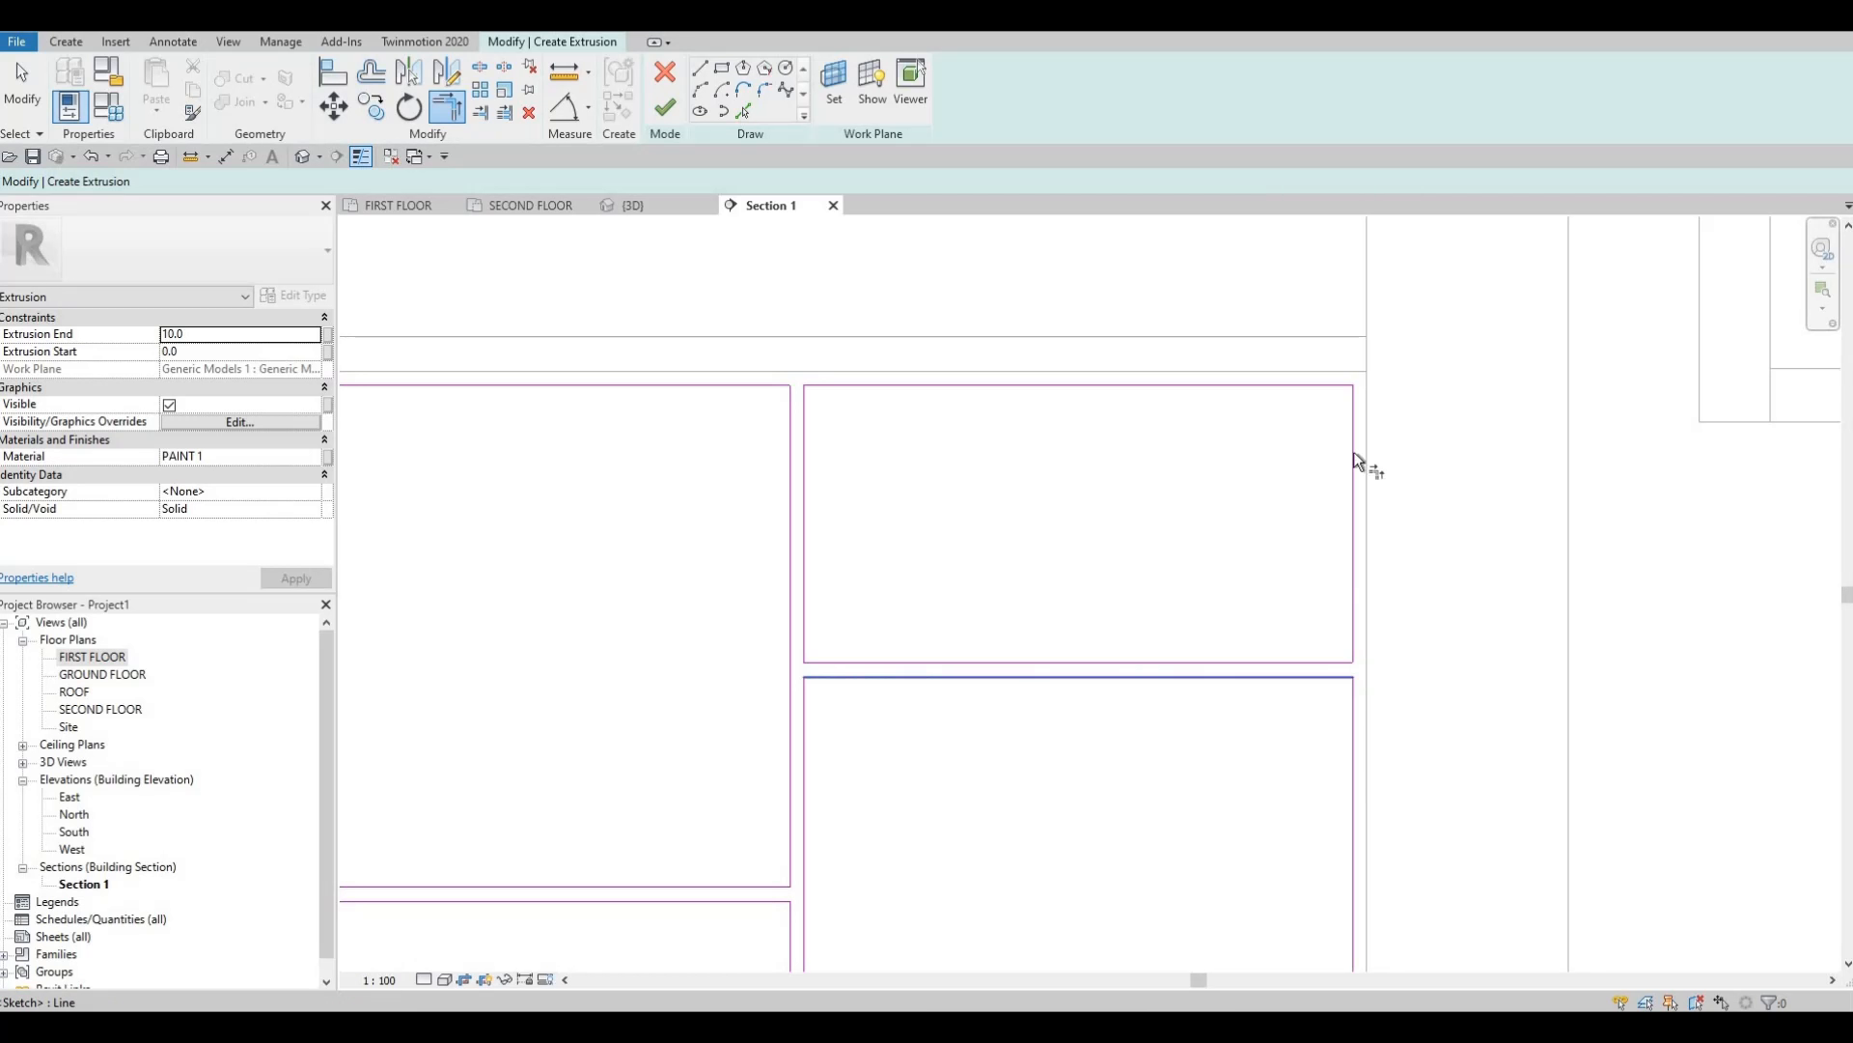
Close the lower-right corner, then join the left vertical to the upper and lower horizontals.
{"action": "middle_click_drag", "start_coordinate": [1348, 951], "coordinate": [1385, 362]}
{"action": "scroll", "coordinate": [1367, 415], "scroll_direction": "up", "scroll_amount": 2}
{"action": "left_click", "coordinate": [1365, 408]}
{"action": "left_click", "coordinate": [1405, 444]}
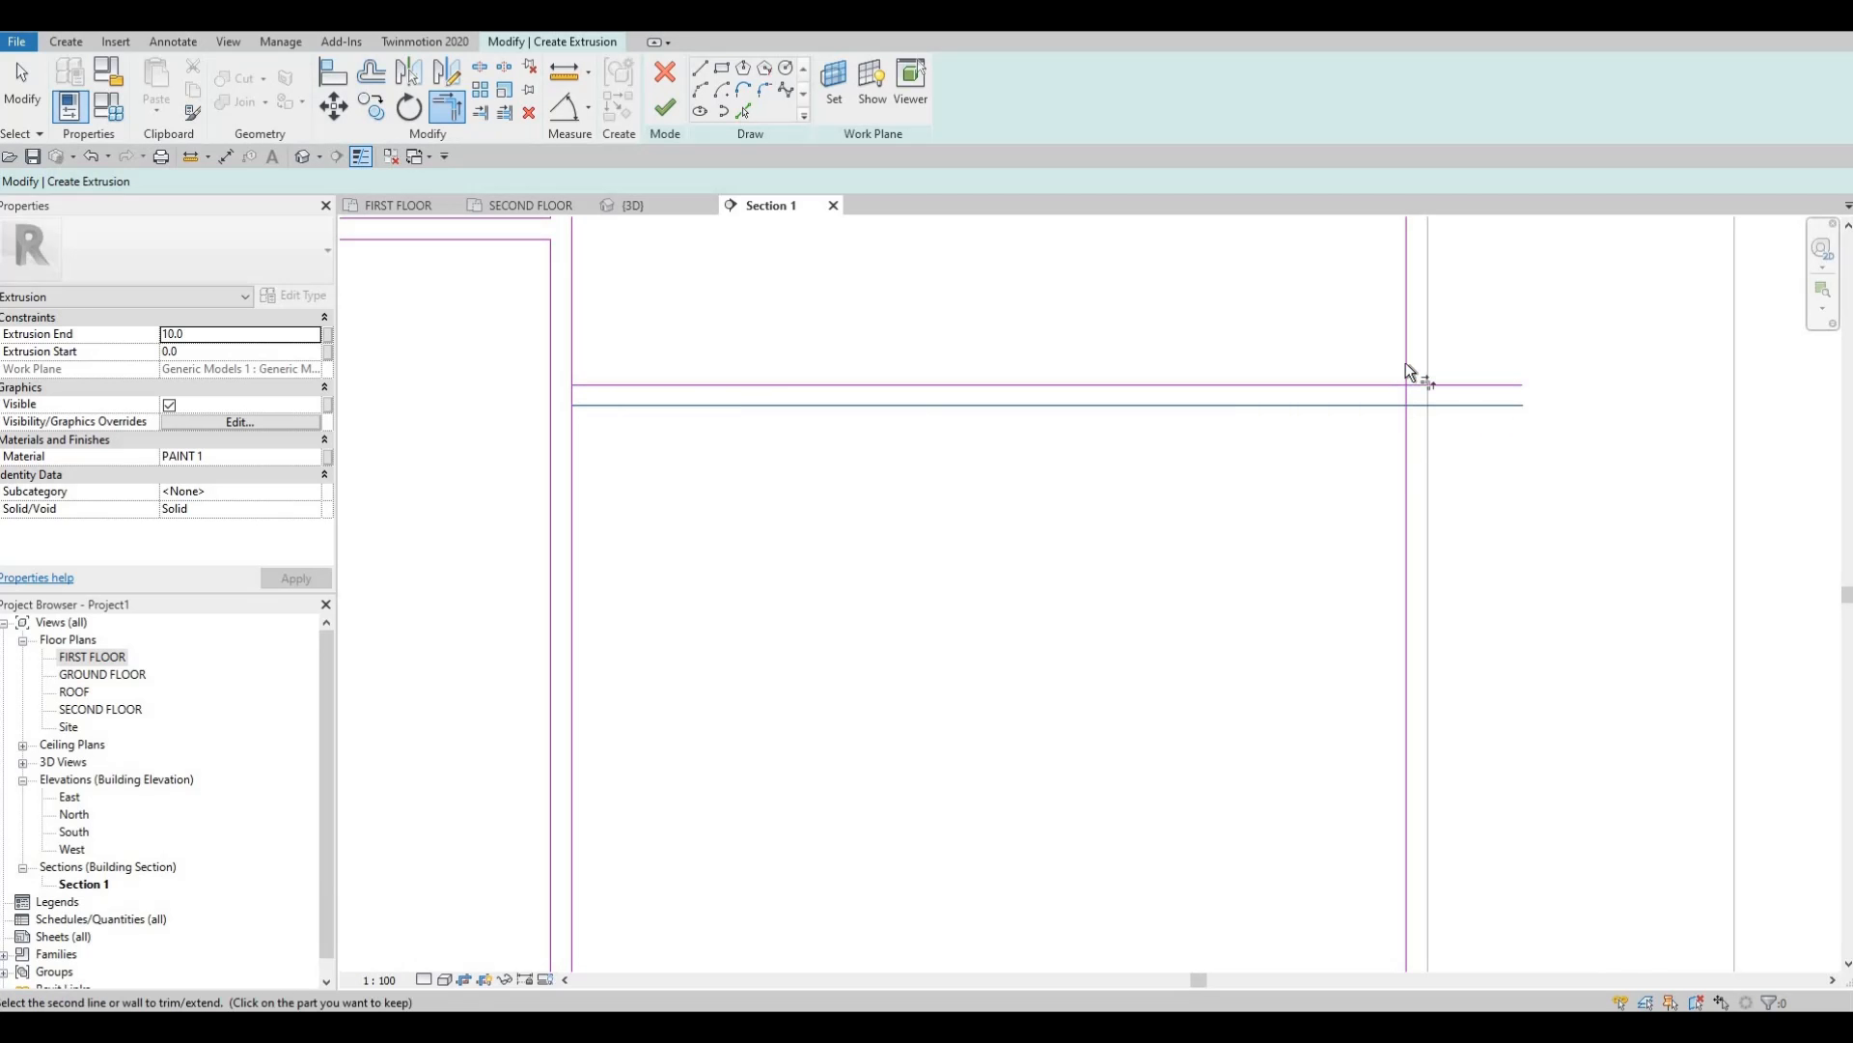
{"action": "left_click", "coordinate": [1403, 345]}
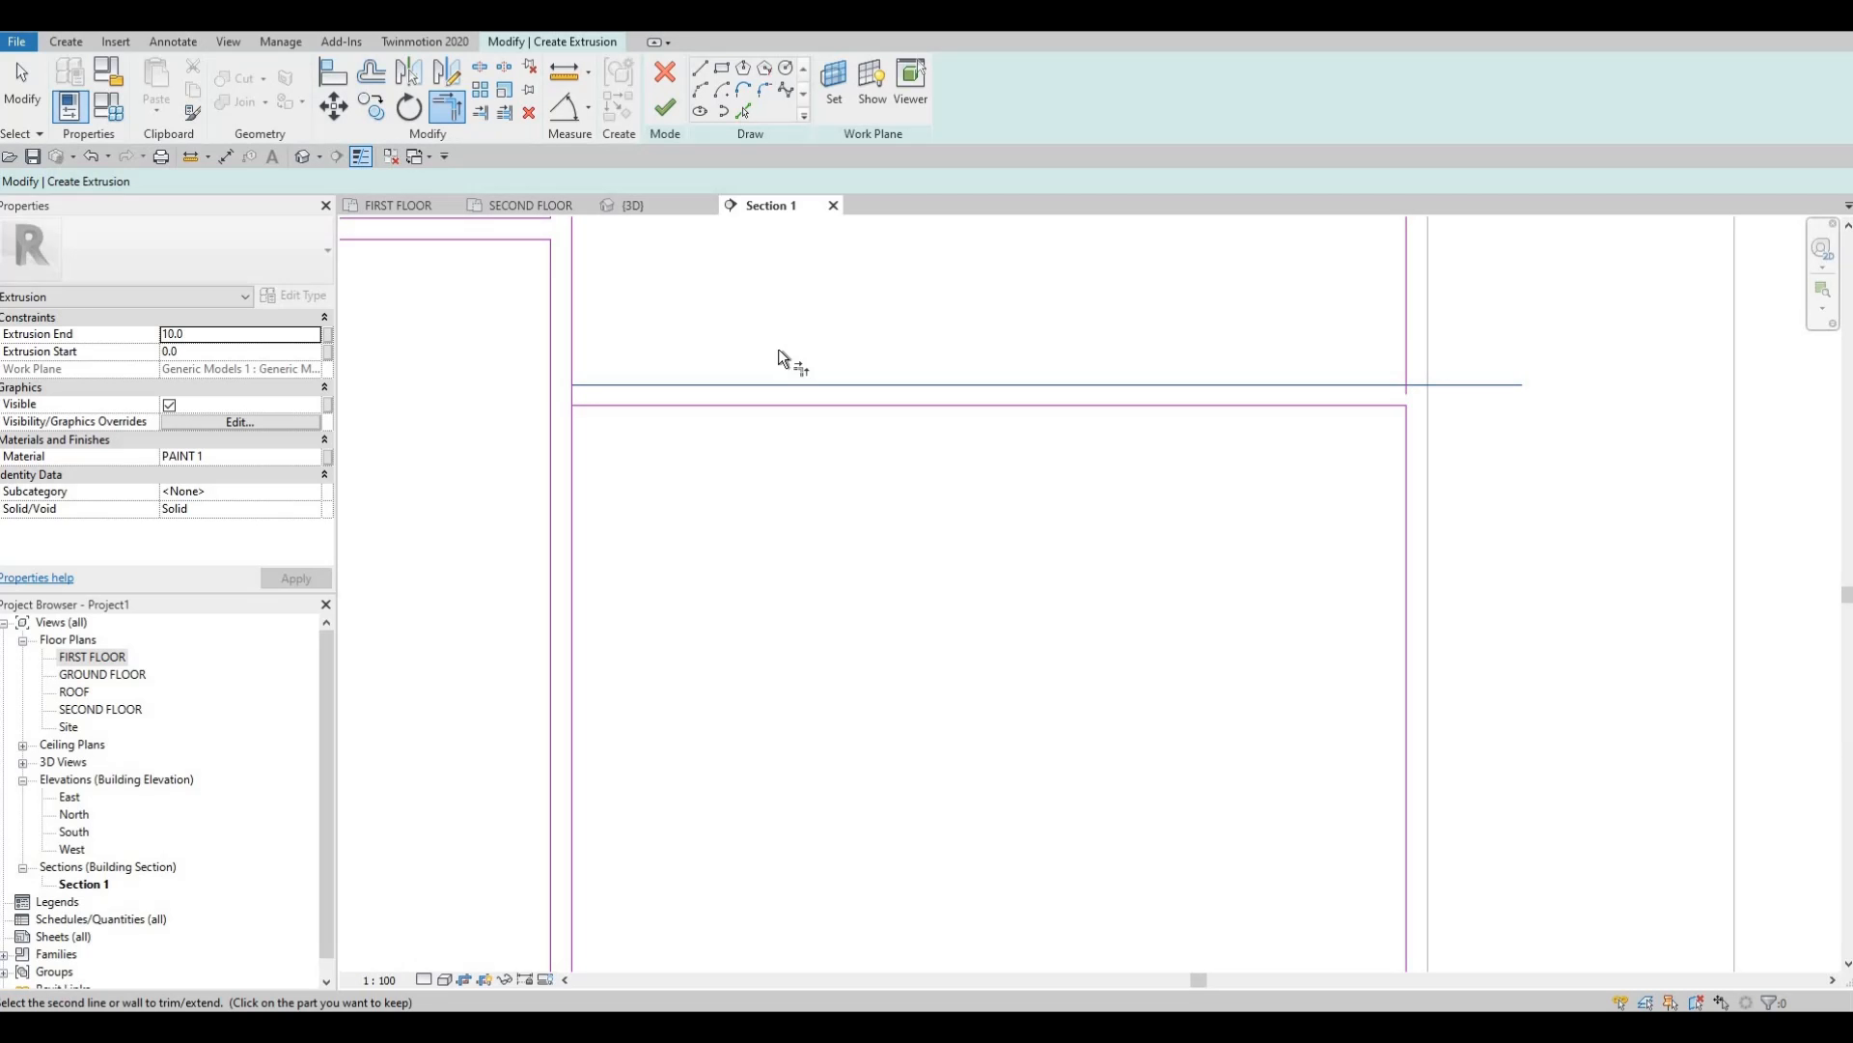
{"action": "left_click", "coordinate": [594, 380]}
{"action": "left_click", "coordinate": [577, 351]}
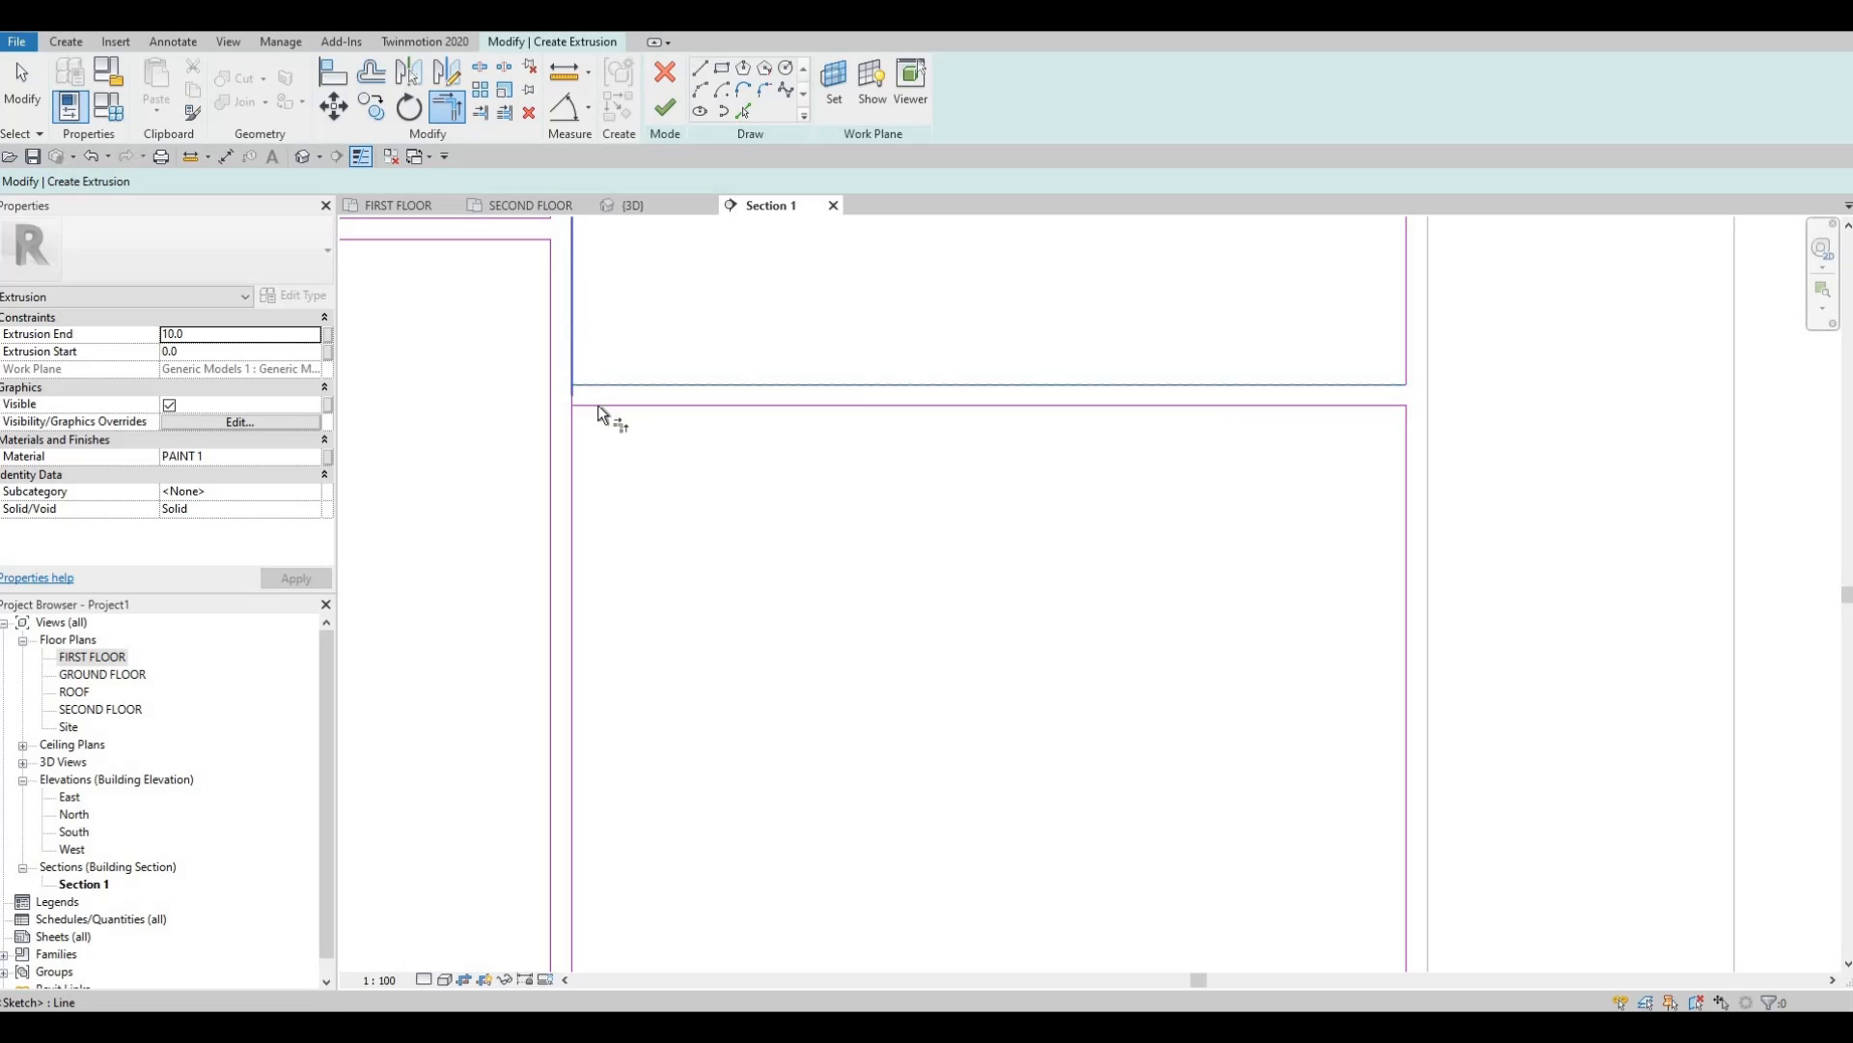
{"action": "left_click", "coordinate": [598, 404]}
{"action": "left_click", "coordinate": [577, 442]}
Trim the bottom panel edge to the left vertical and remove its overhanging stub.
{"action": "scroll", "coordinate": [850, 511], "scroll_direction": "down", "scroll_amount": 3}
{"action": "scroll", "coordinate": [756, 662], "scroll_direction": "up", "scroll_amount": 2}
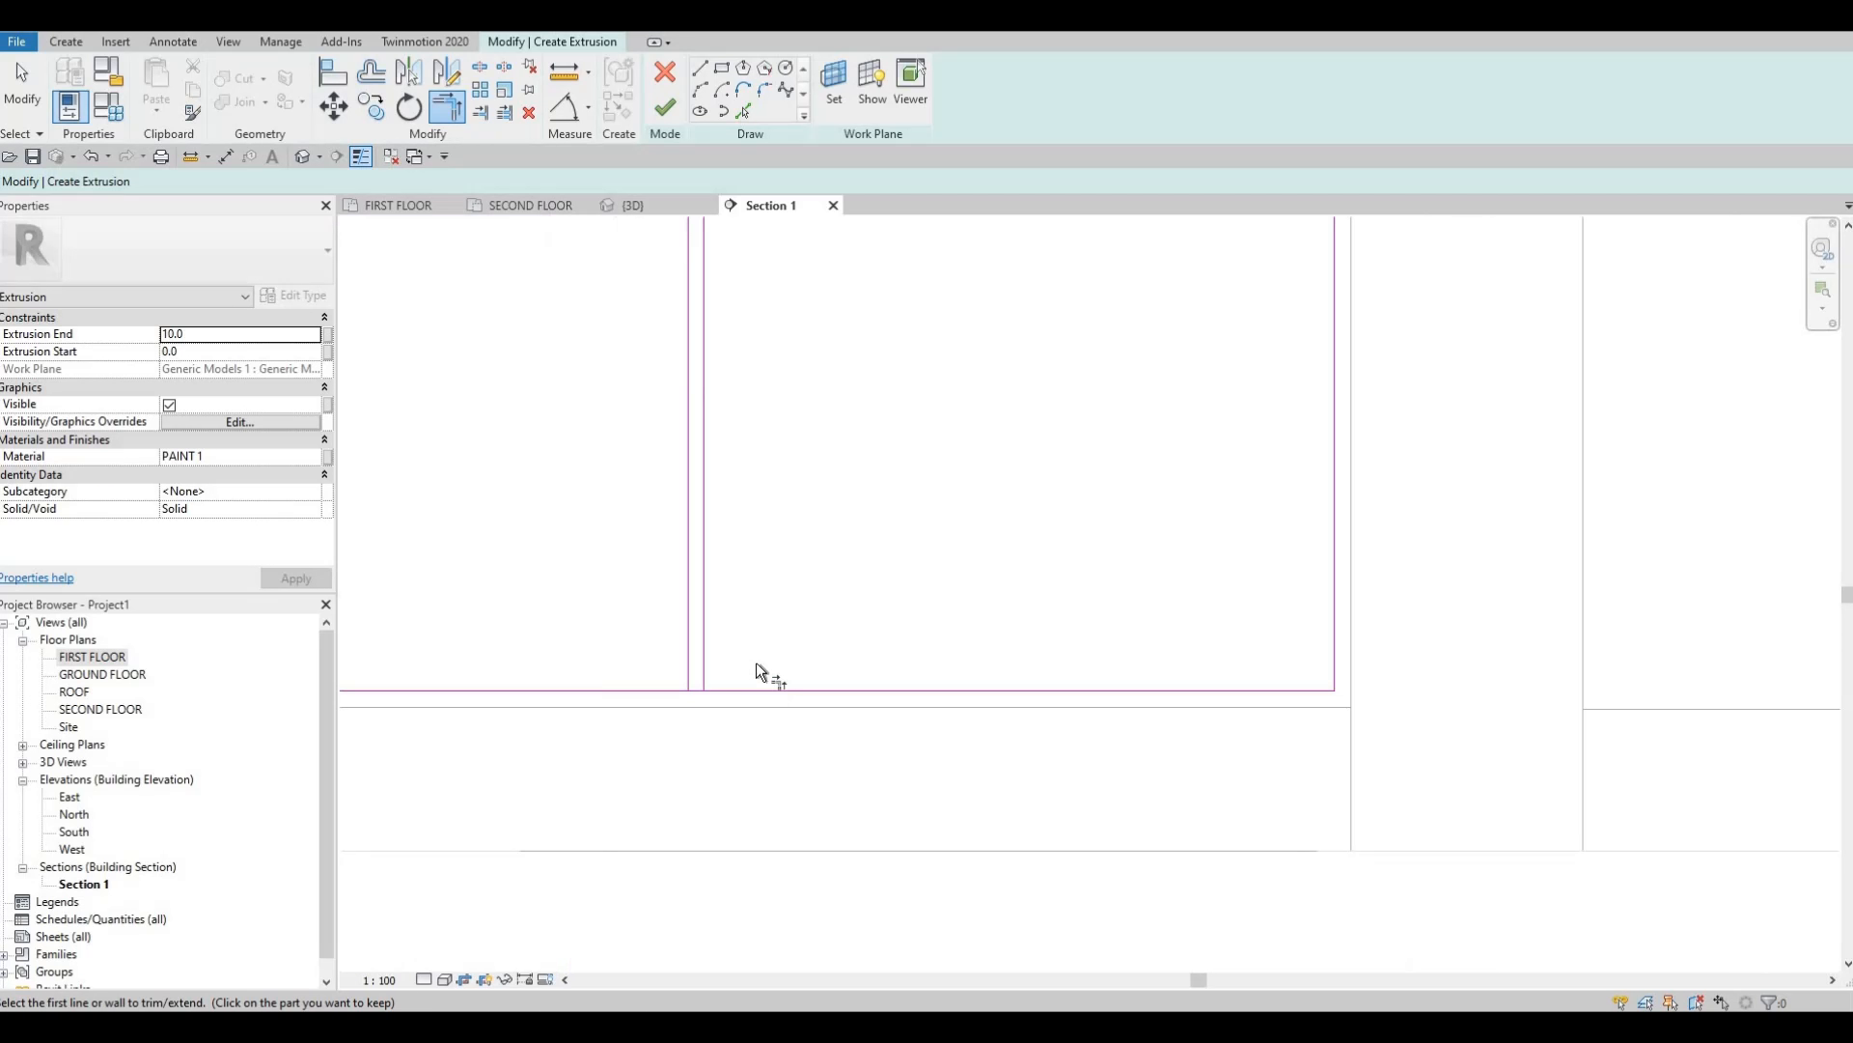
{"action": "middle_click_drag", "start_coordinate": [756, 666], "coordinate": [793, 666]}
{"action": "left_click", "coordinate": [741, 646]}
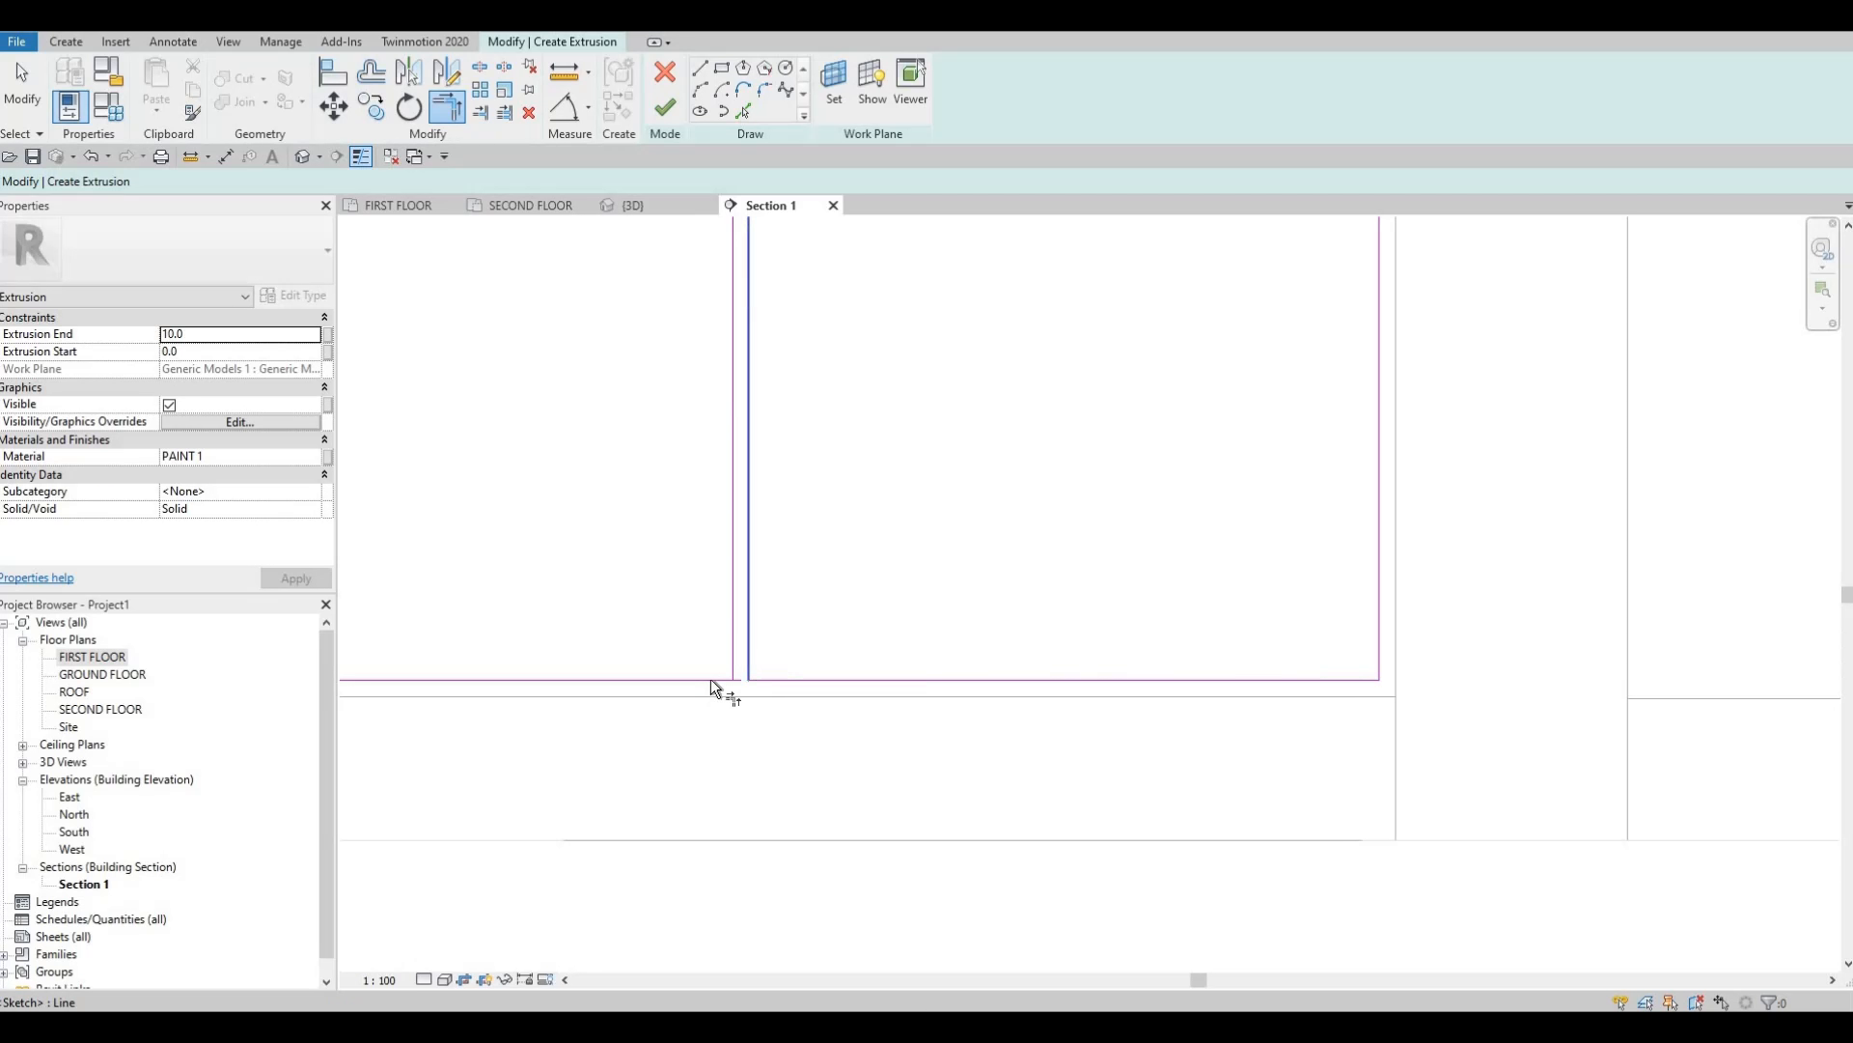
{"action": "left_click", "coordinate": [741, 506]}
{"action": "scroll", "coordinate": [778, 782], "scroll_direction": "down", "scroll_amount": 3}
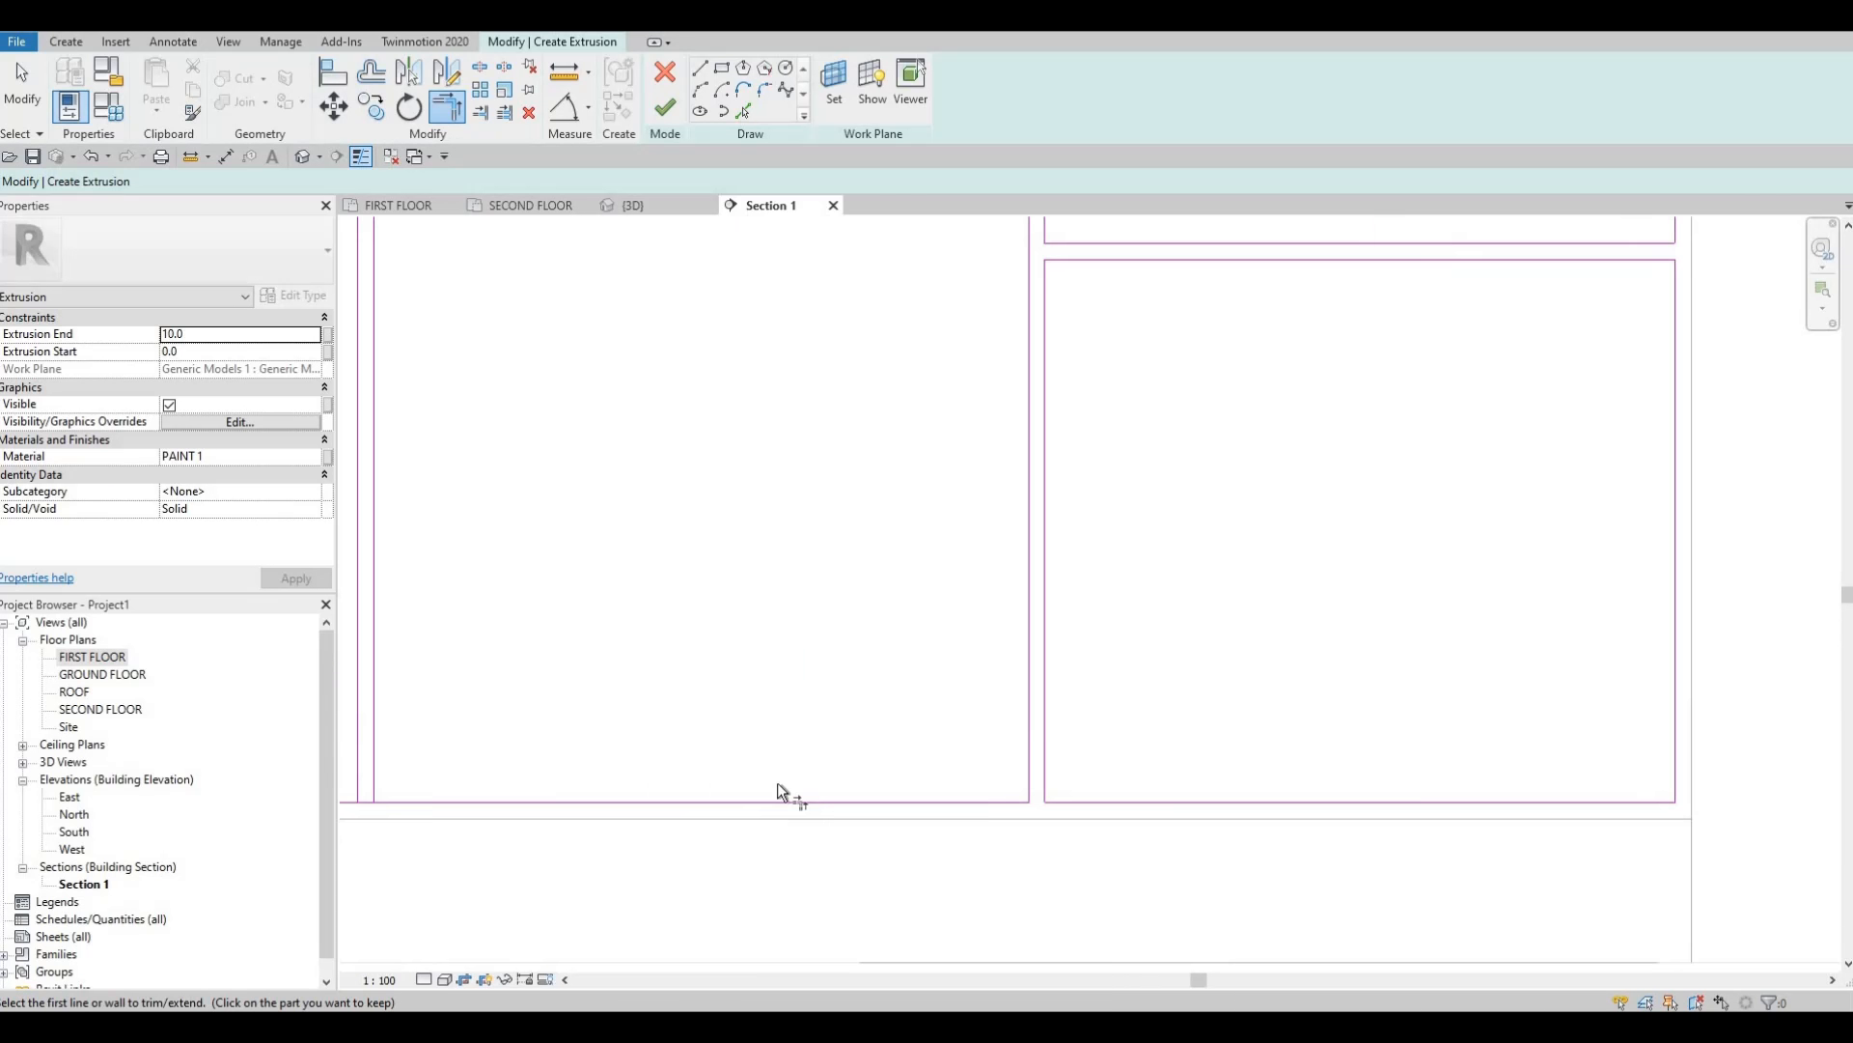
{"action": "scroll", "coordinate": [929, 724], "scroll_direction": "up", "scroll_amount": 4}
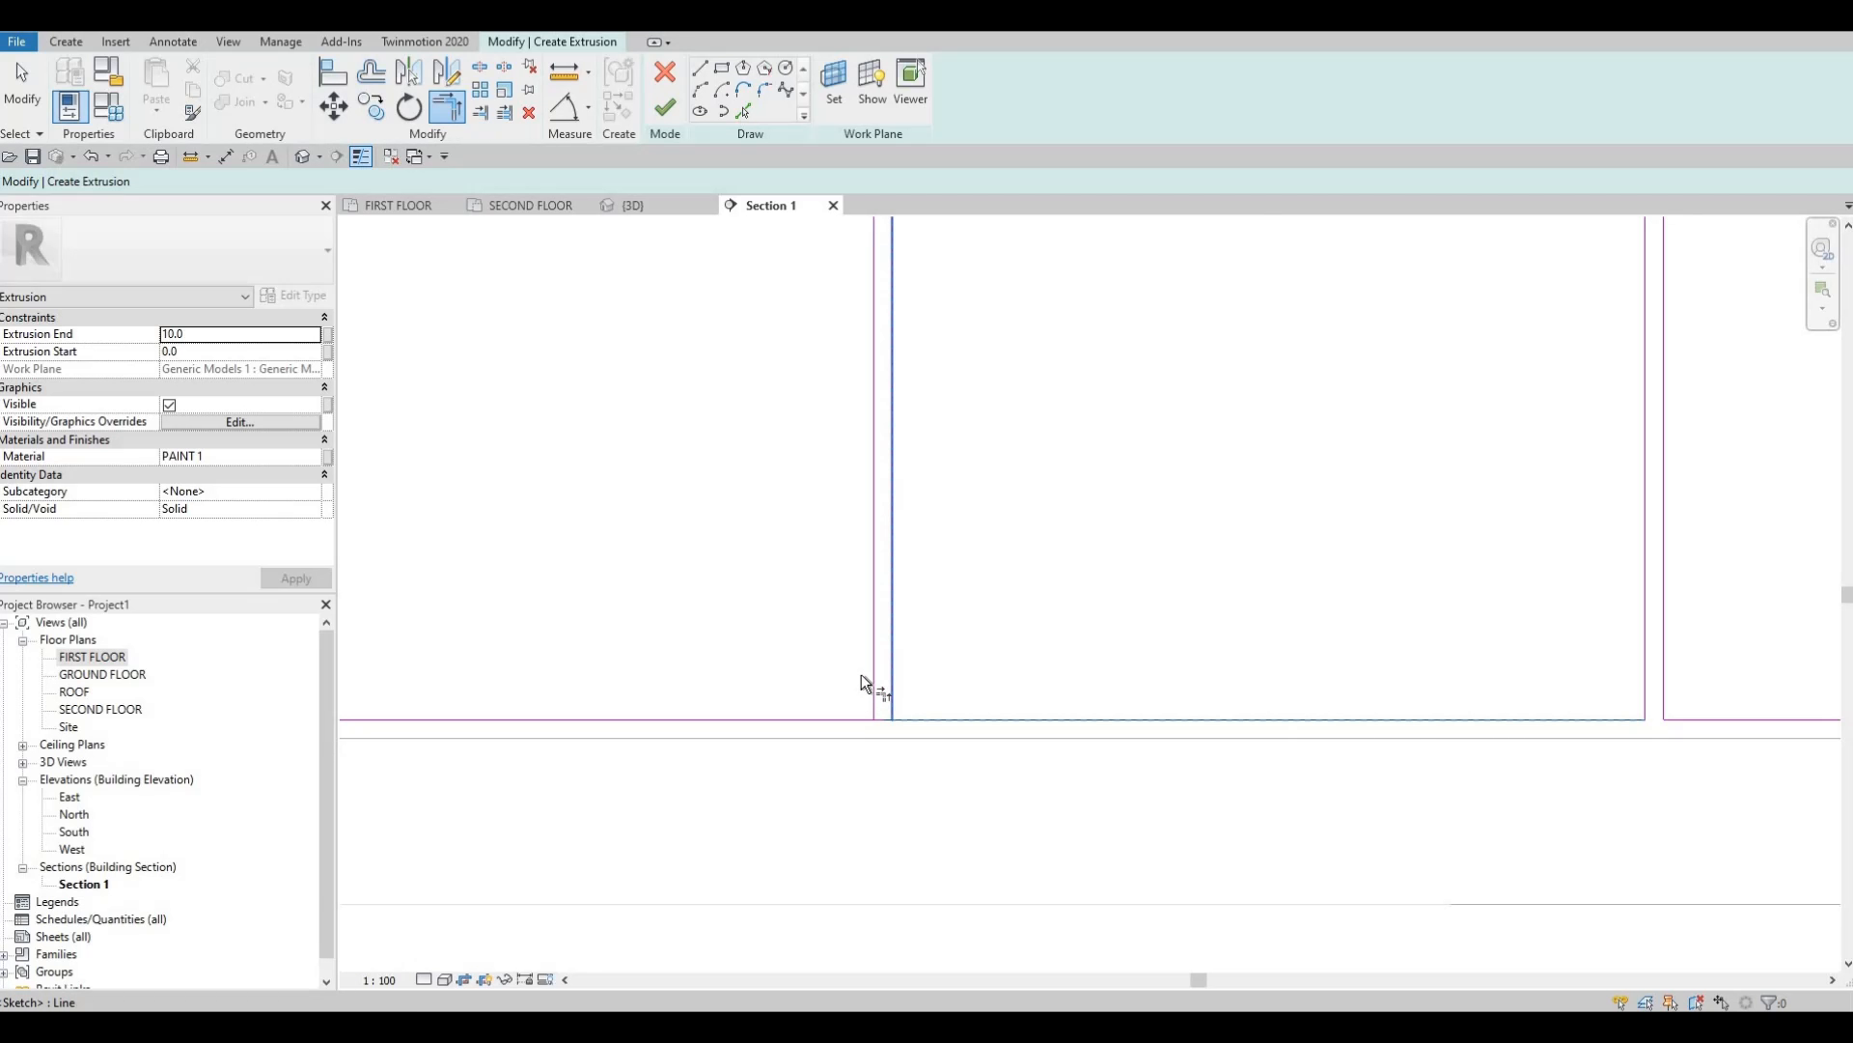
{"action": "left_click", "coordinate": [830, 721]}
Corner the horizontal edge between panels and the upper and lower horizontals to the left vertical.
{"action": "middle_click_drag", "start_coordinate": [836, 726], "coordinate": [1016, 649]}
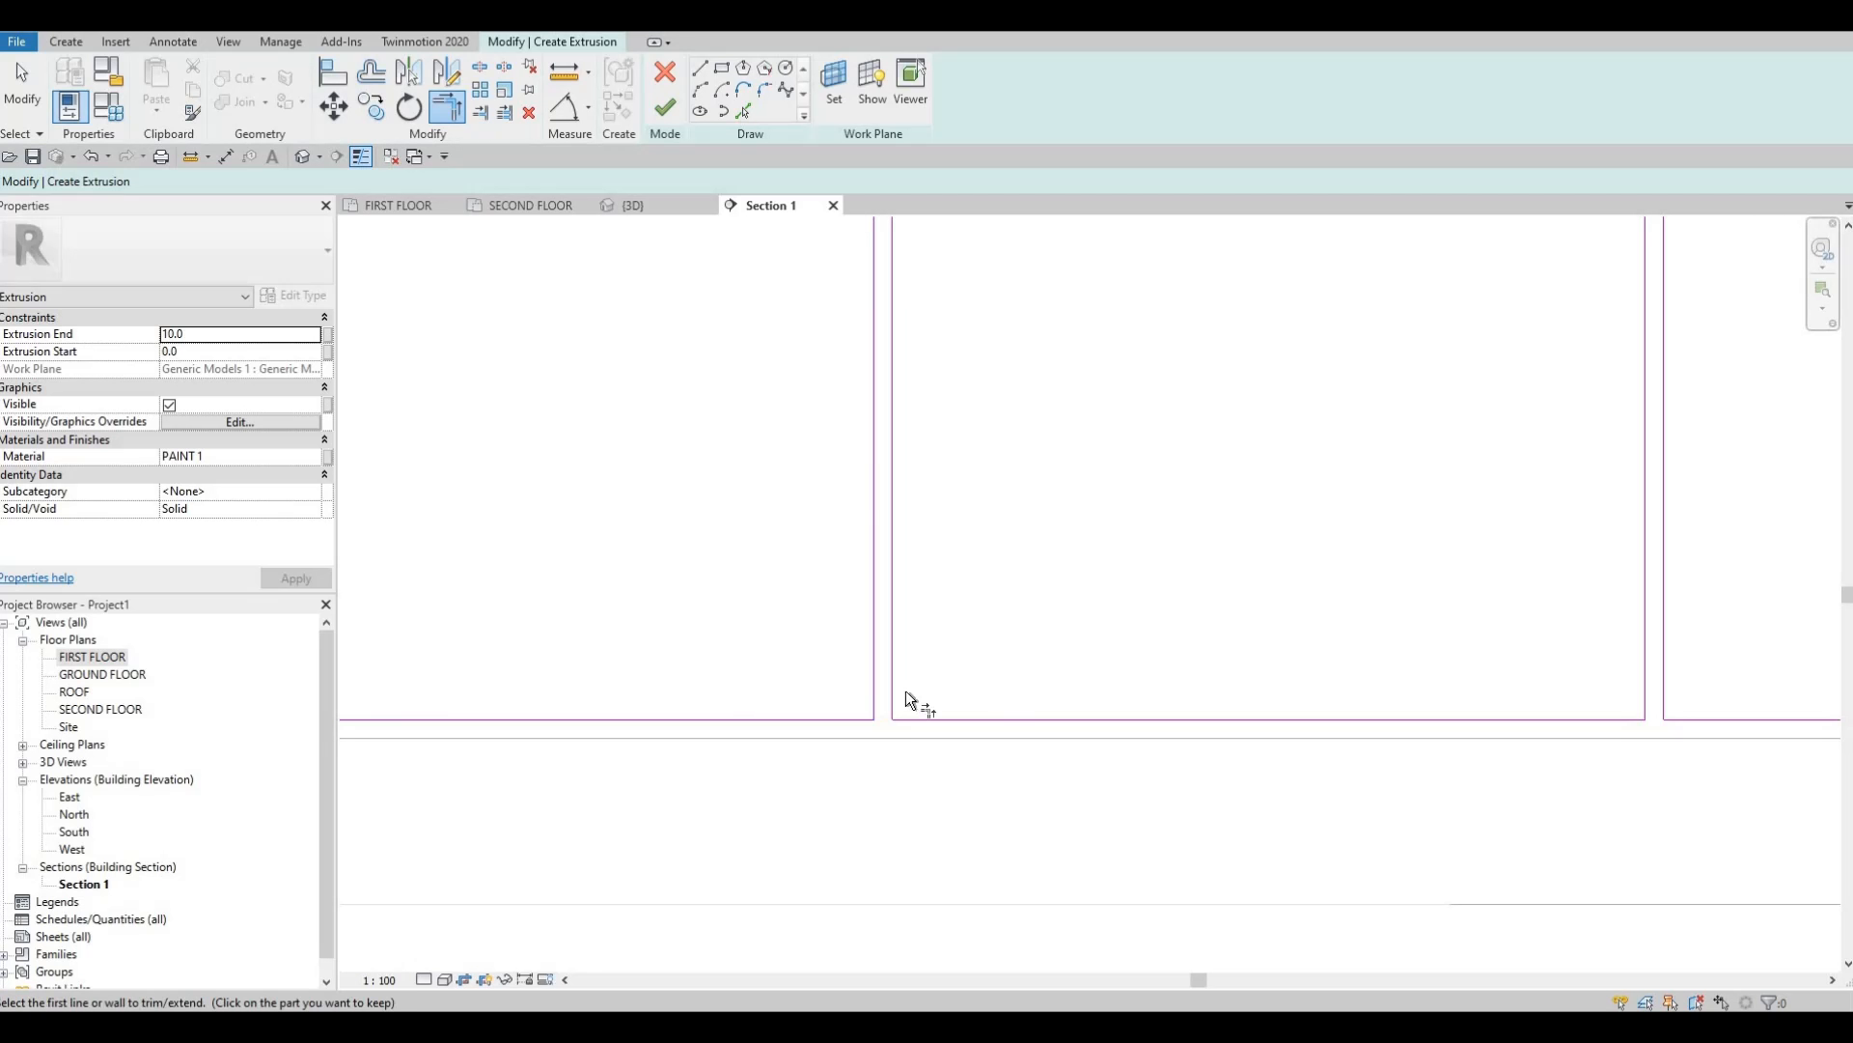
{"action": "middle_click_drag", "start_coordinate": [905, 691], "coordinate": [841, 951]}
{"action": "middle_click_drag", "start_coordinate": [873, 549], "coordinate": [850, 693]}
{"action": "left_click", "coordinate": [849, 496]}
{"action": "left_click", "coordinate": [803, 533]}
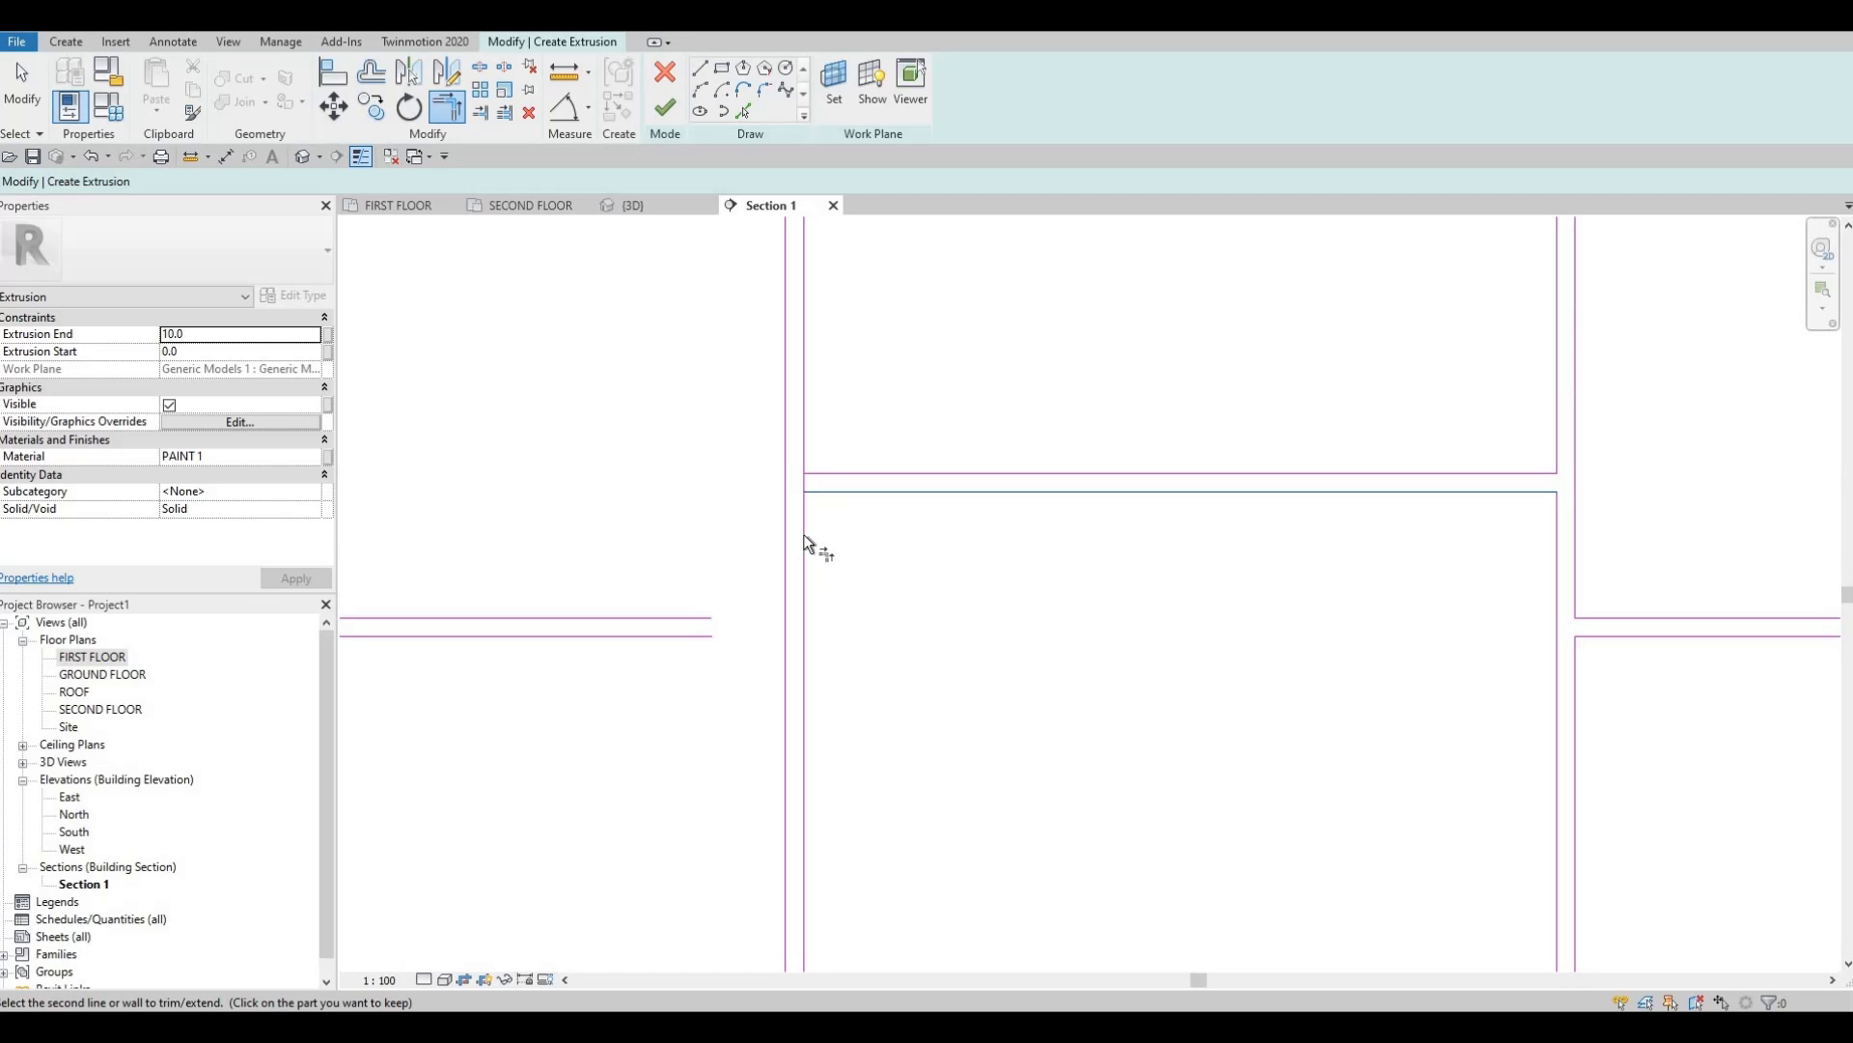
{"action": "left_click", "coordinate": [782, 459]}
{"action": "left_click", "coordinate": [669, 619]}
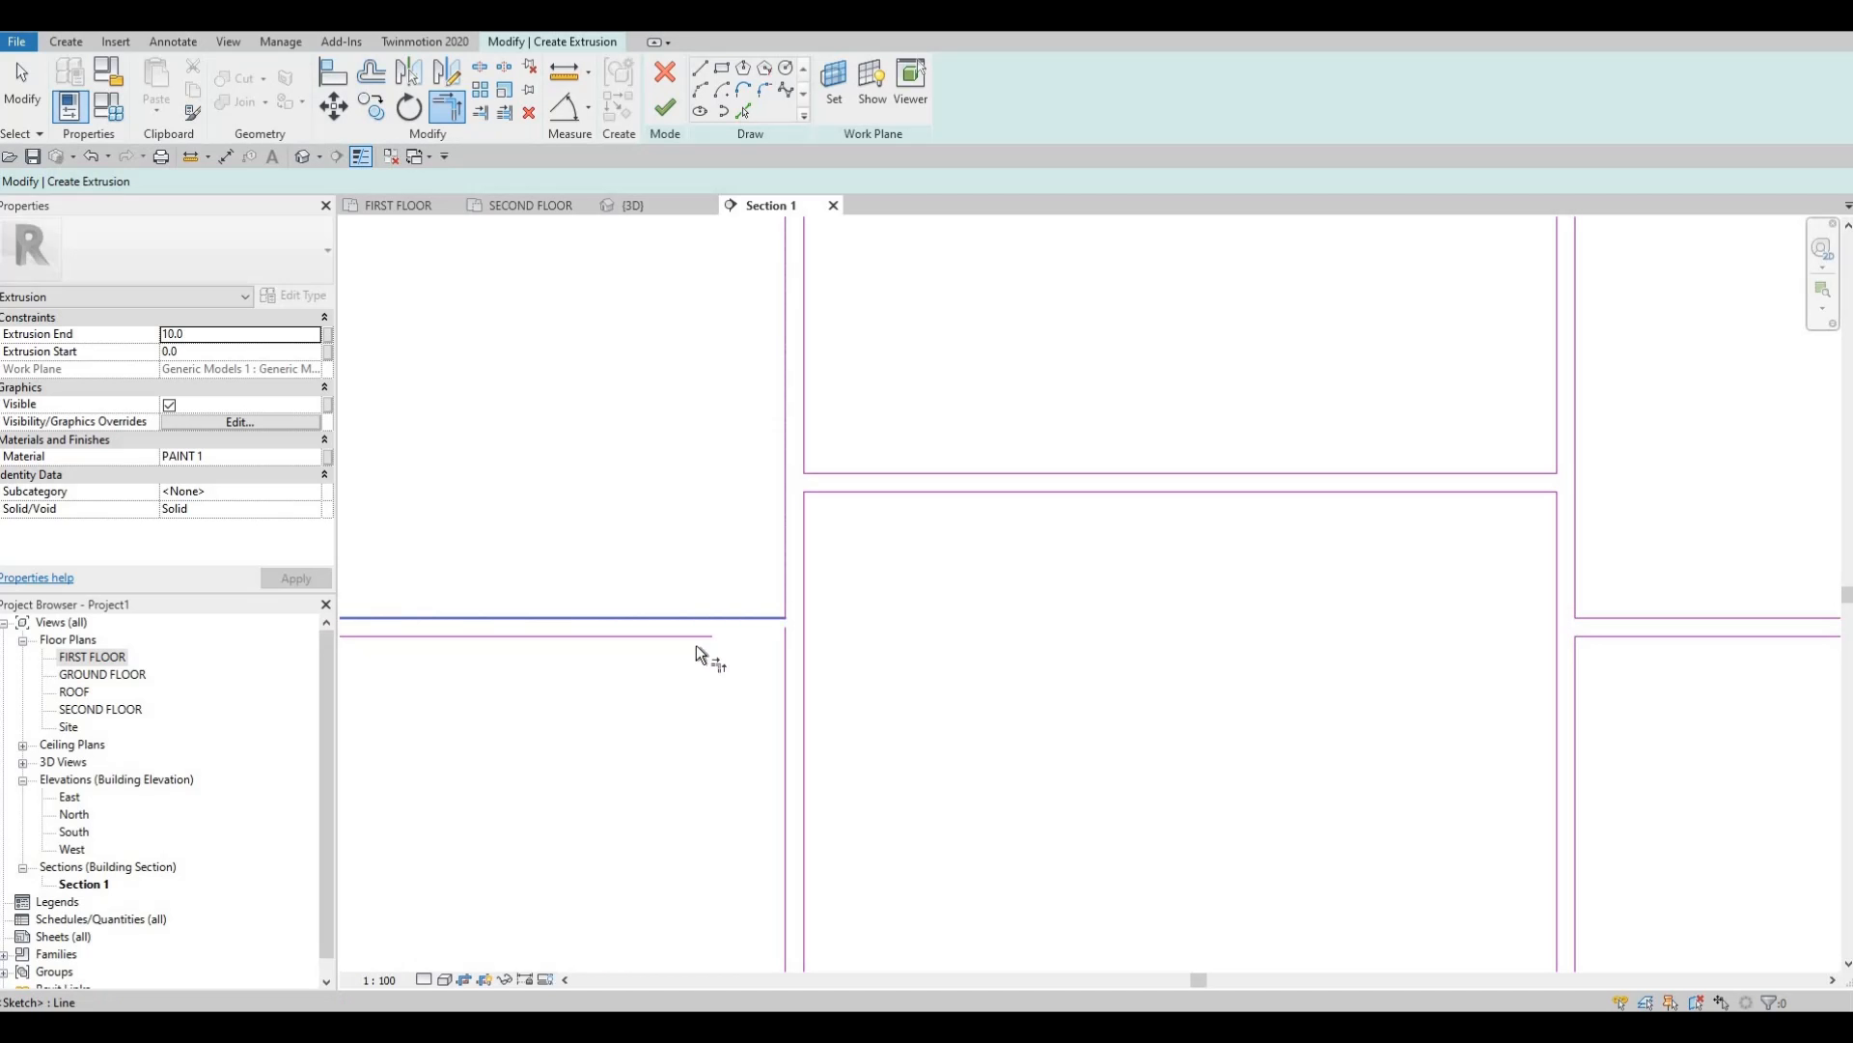
{"action": "left_click", "coordinate": [695, 638]}
{"action": "left_click", "coordinate": [783, 683]}
Close the upper panel's top corner and extend the next panel's horizontals to its vertical edge.
{"action": "middle_click_drag", "start_coordinate": [849, 251], "coordinate": [888, 494]}
{"action": "scroll", "coordinate": [853, 280], "scroll_direction": "down", "scroll_amount": 2}
{"action": "scroll", "coordinate": [888, 494], "scroll_direction": "up", "scroll_amount": 2}
{"action": "left_click", "coordinate": [885, 490]}
{"action": "left_click", "coordinate": [903, 454]}
{"action": "left_click", "coordinate": [865, 488]}
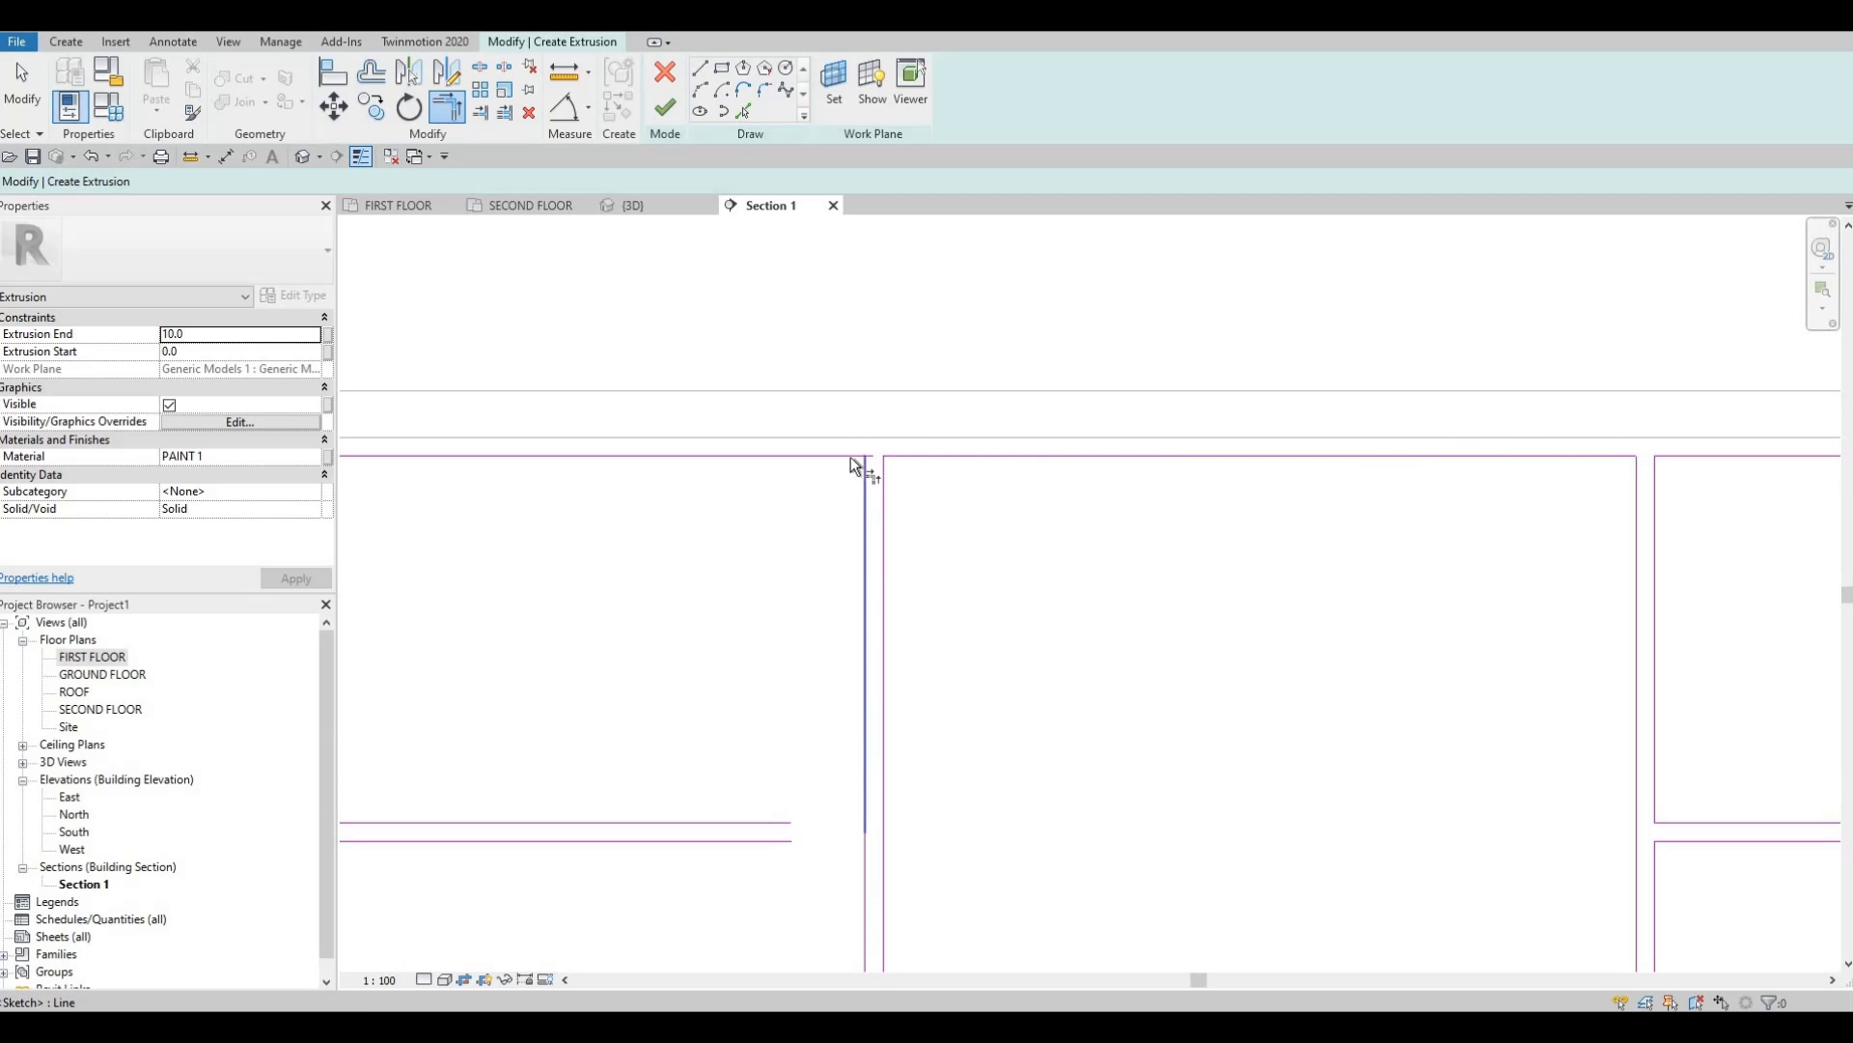
{"action": "middle_click_drag", "start_coordinate": [792, 790], "coordinate": [859, 577]}
{"action": "left_click", "coordinate": [836, 611]}
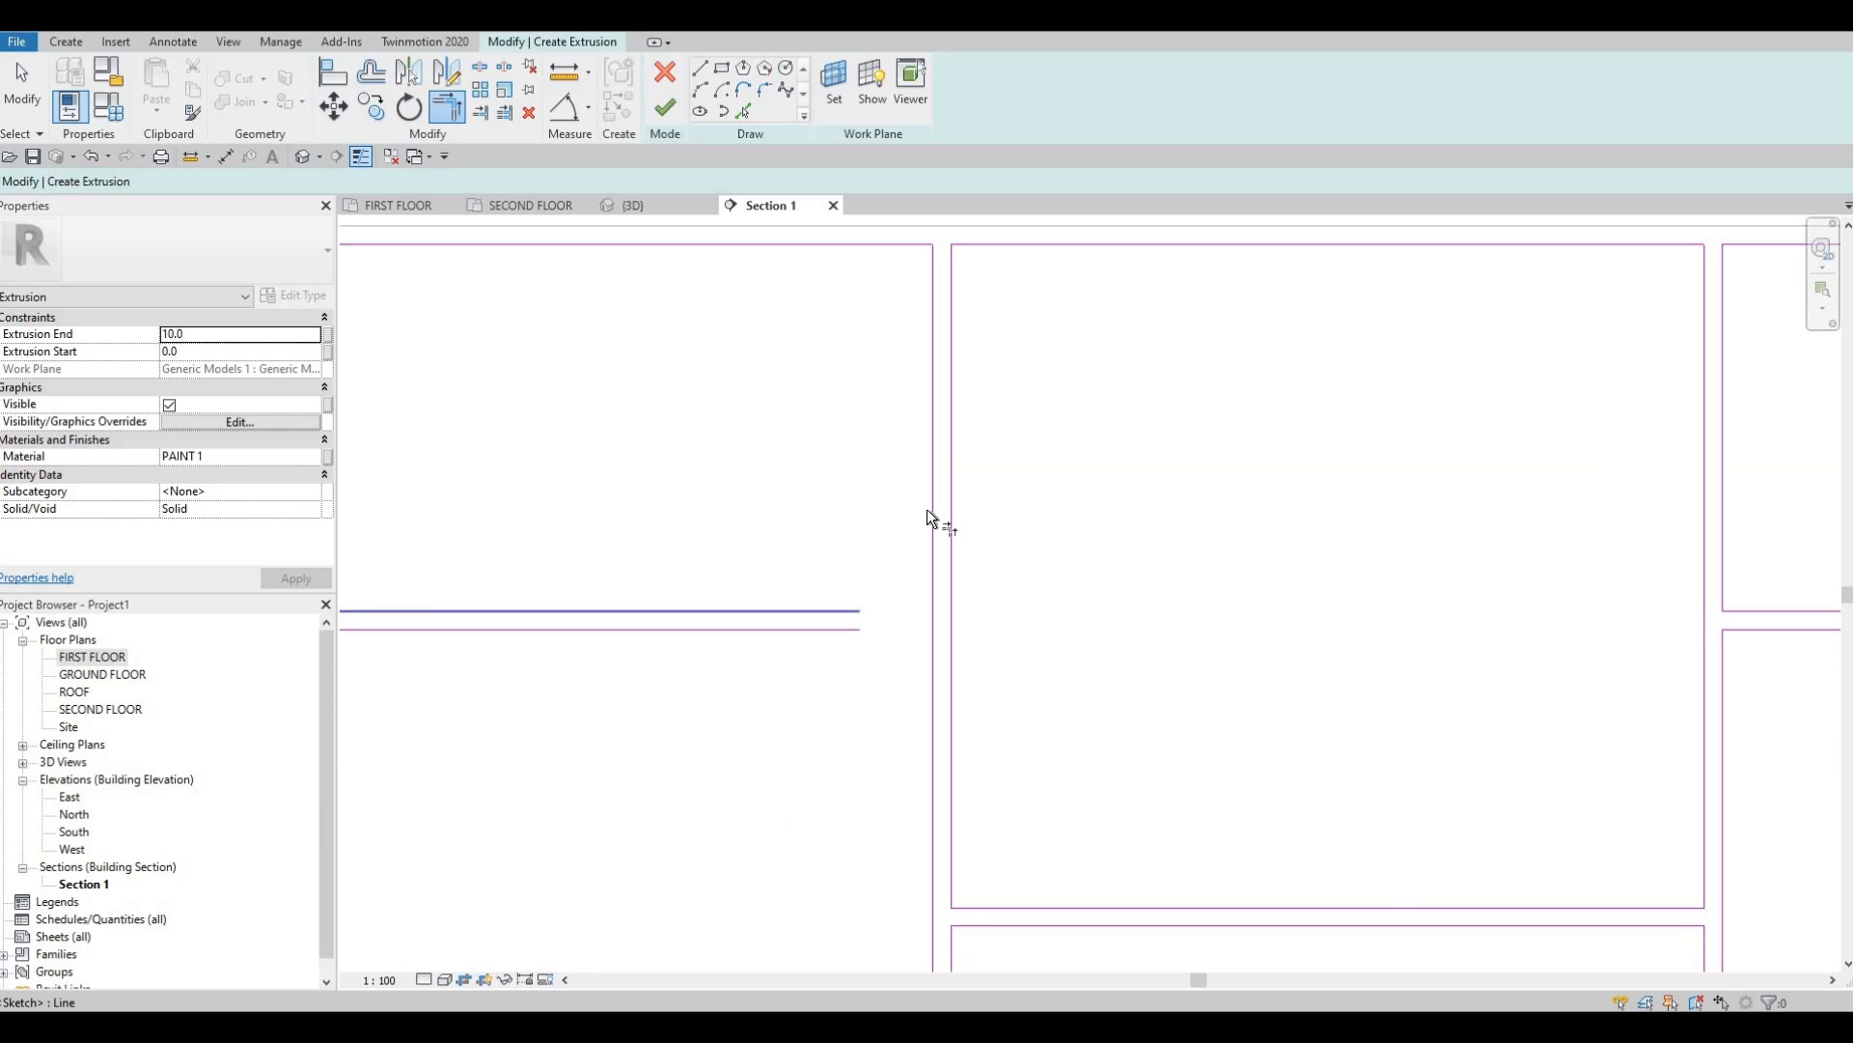
{"action": "left_click", "coordinate": [927, 508]}
{"action": "left_click", "coordinate": [830, 629]}
{"action": "key", "text": "Escape"}
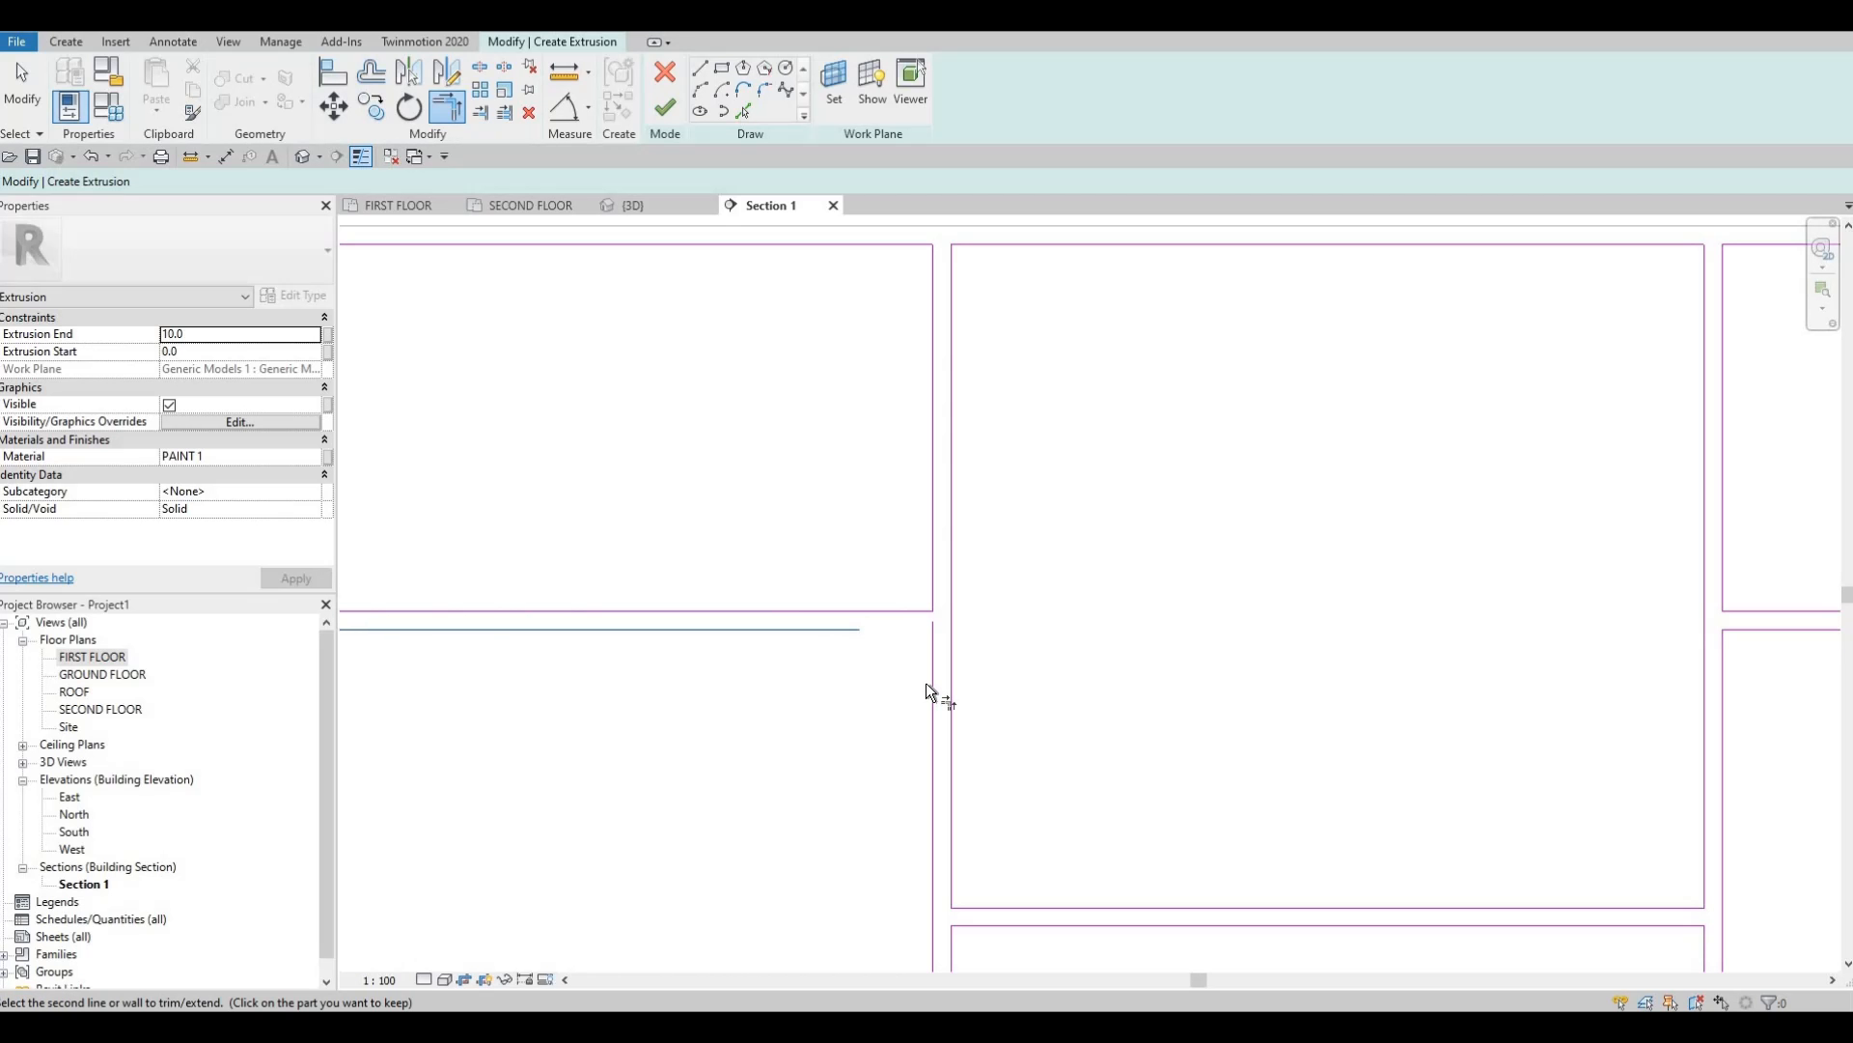
{"action": "left_click", "coordinate": [932, 687]}
{"action": "left_click", "coordinate": [645, 630]}
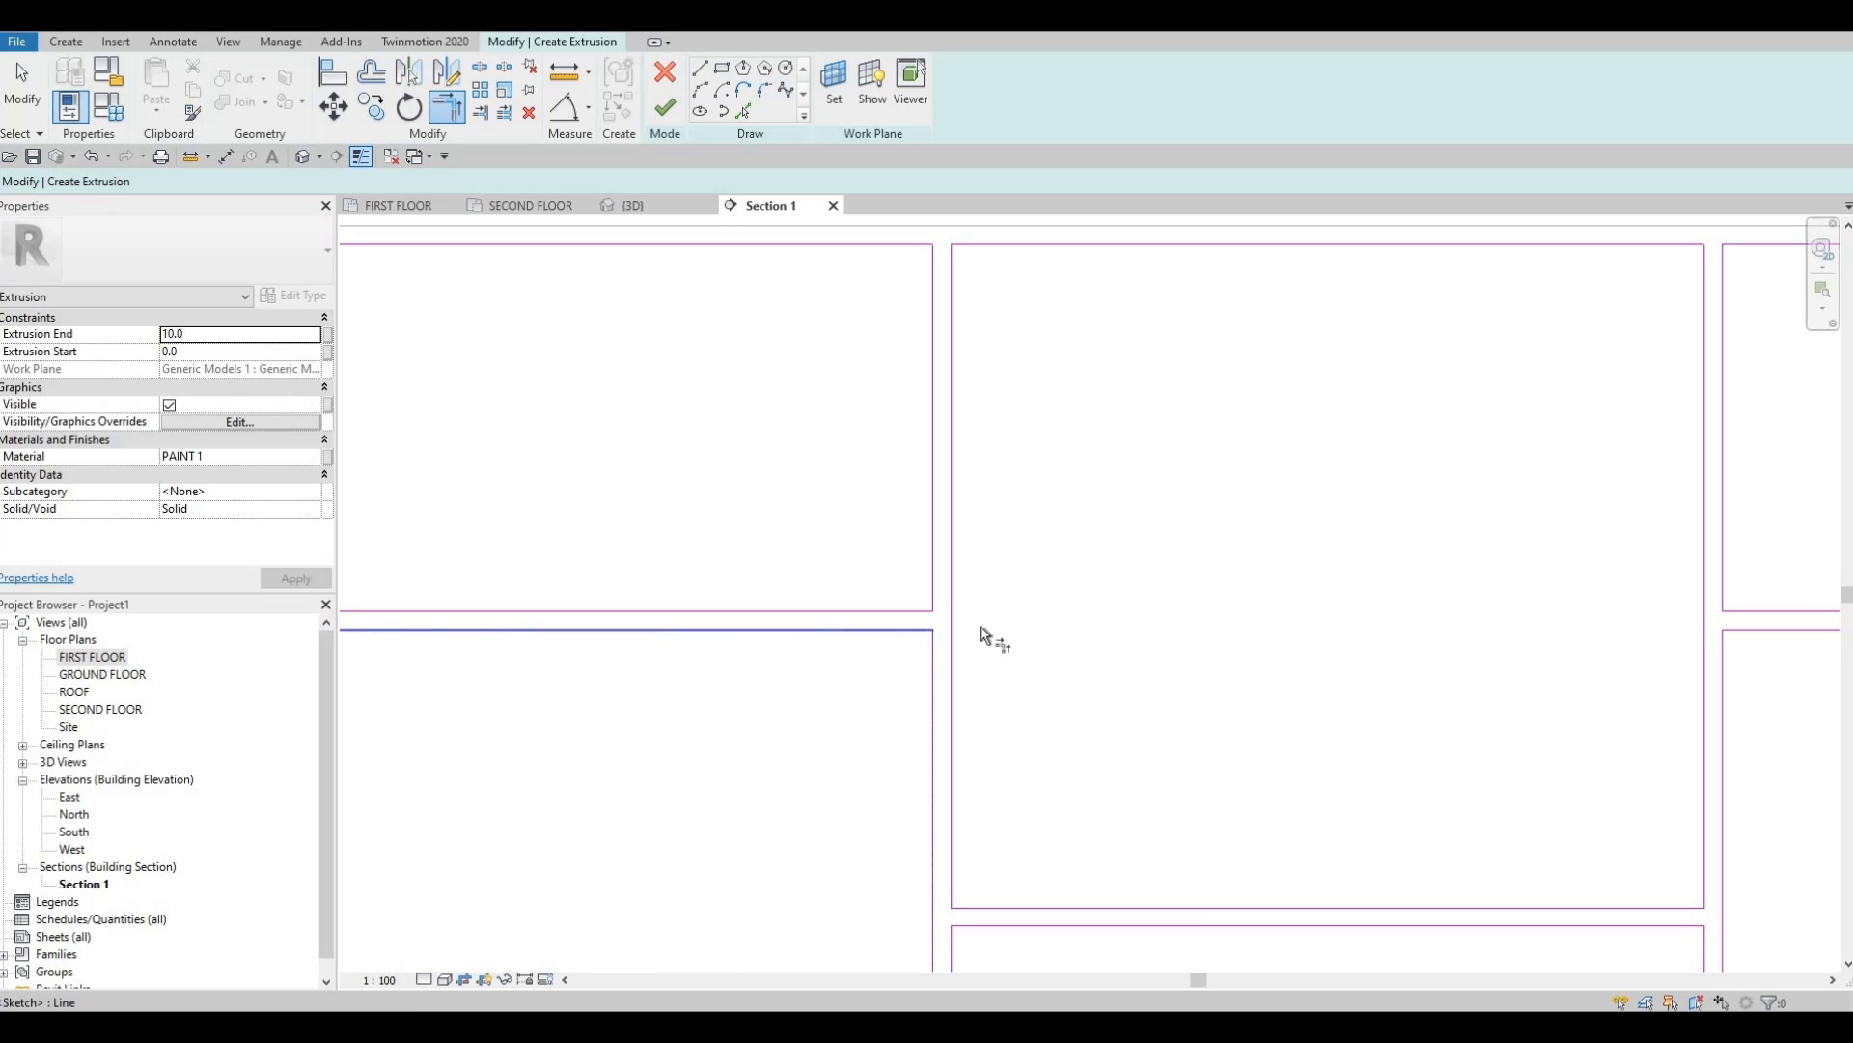
On the neighbouring panel, corner both horizontals to the vertical and close the top corners.
{"action": "middle_click_drag", "start_coordinate": [981, 626], "coordinate": [1679, 617]}
{"action": "left_click", "coordinate": [838, 621]}
{"action": "left_click", "coordinate": [733, 670]}
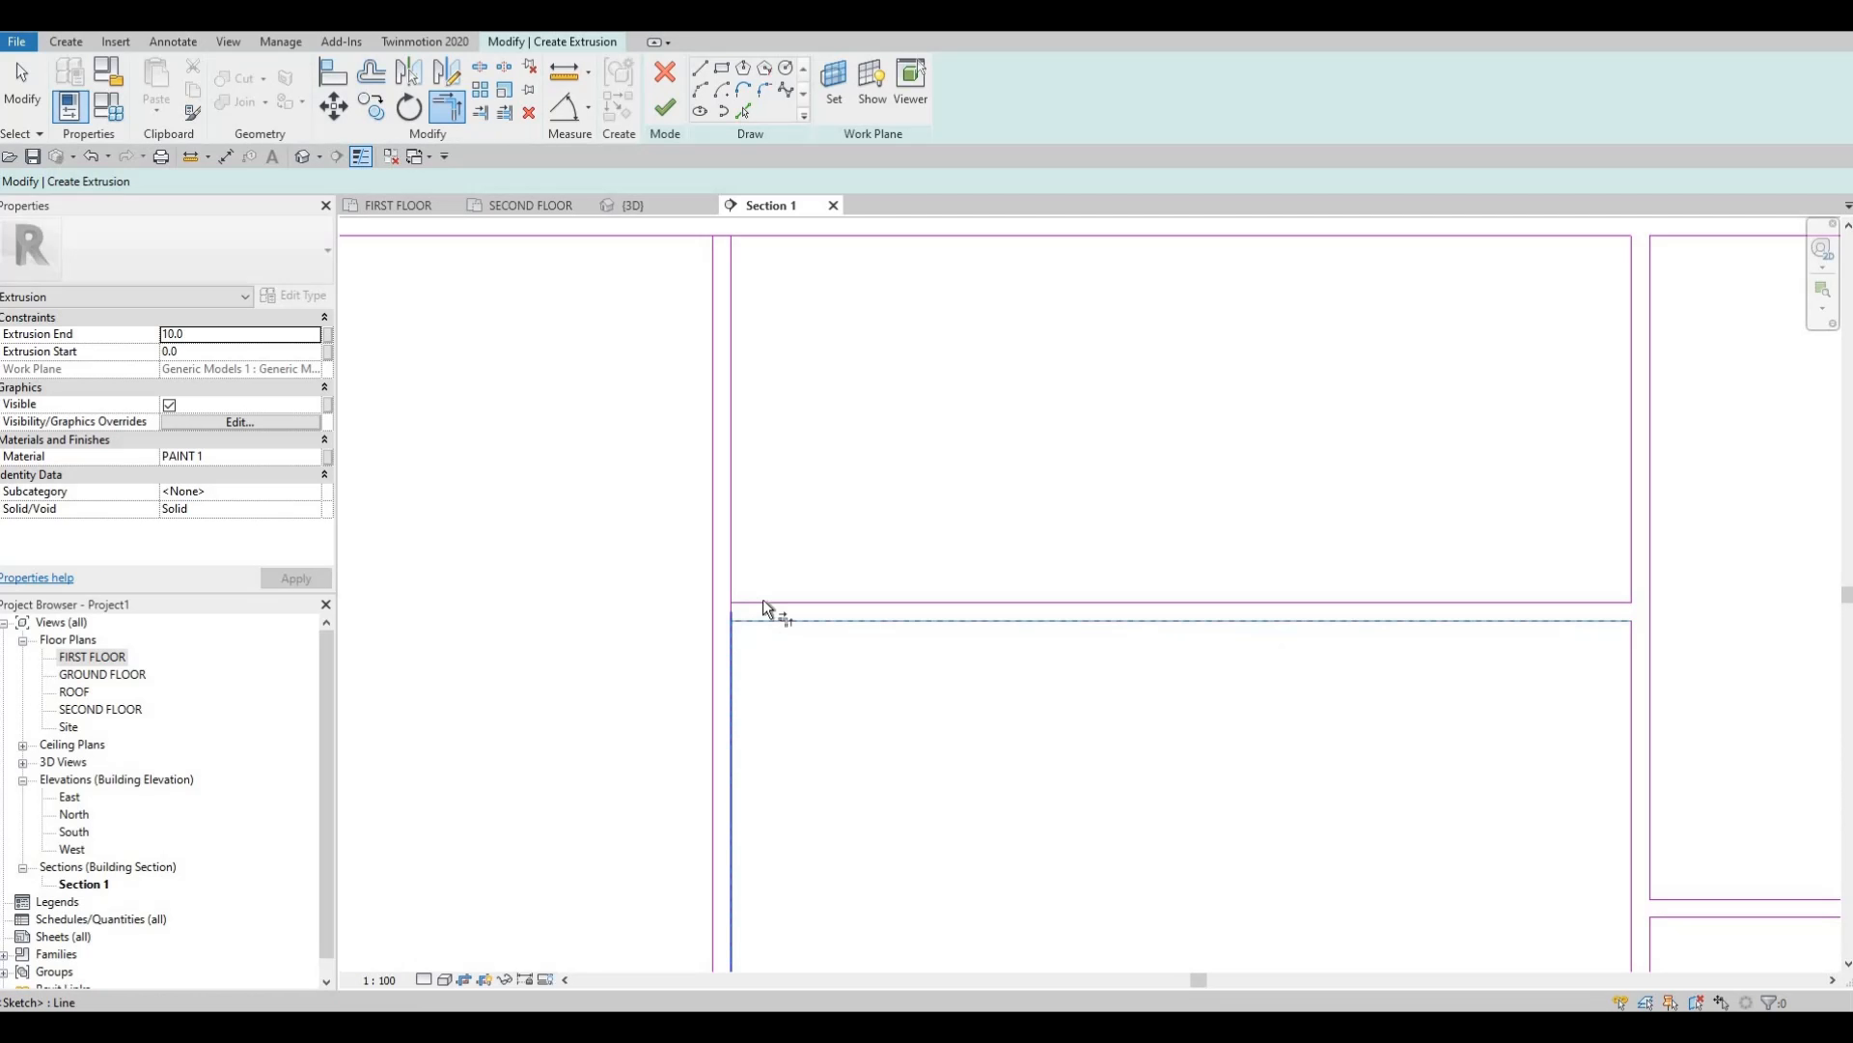
{"action": "left_click", "coordinate": [763, 601]}
{"action": "left_click", "coordinate": [732, 572]}
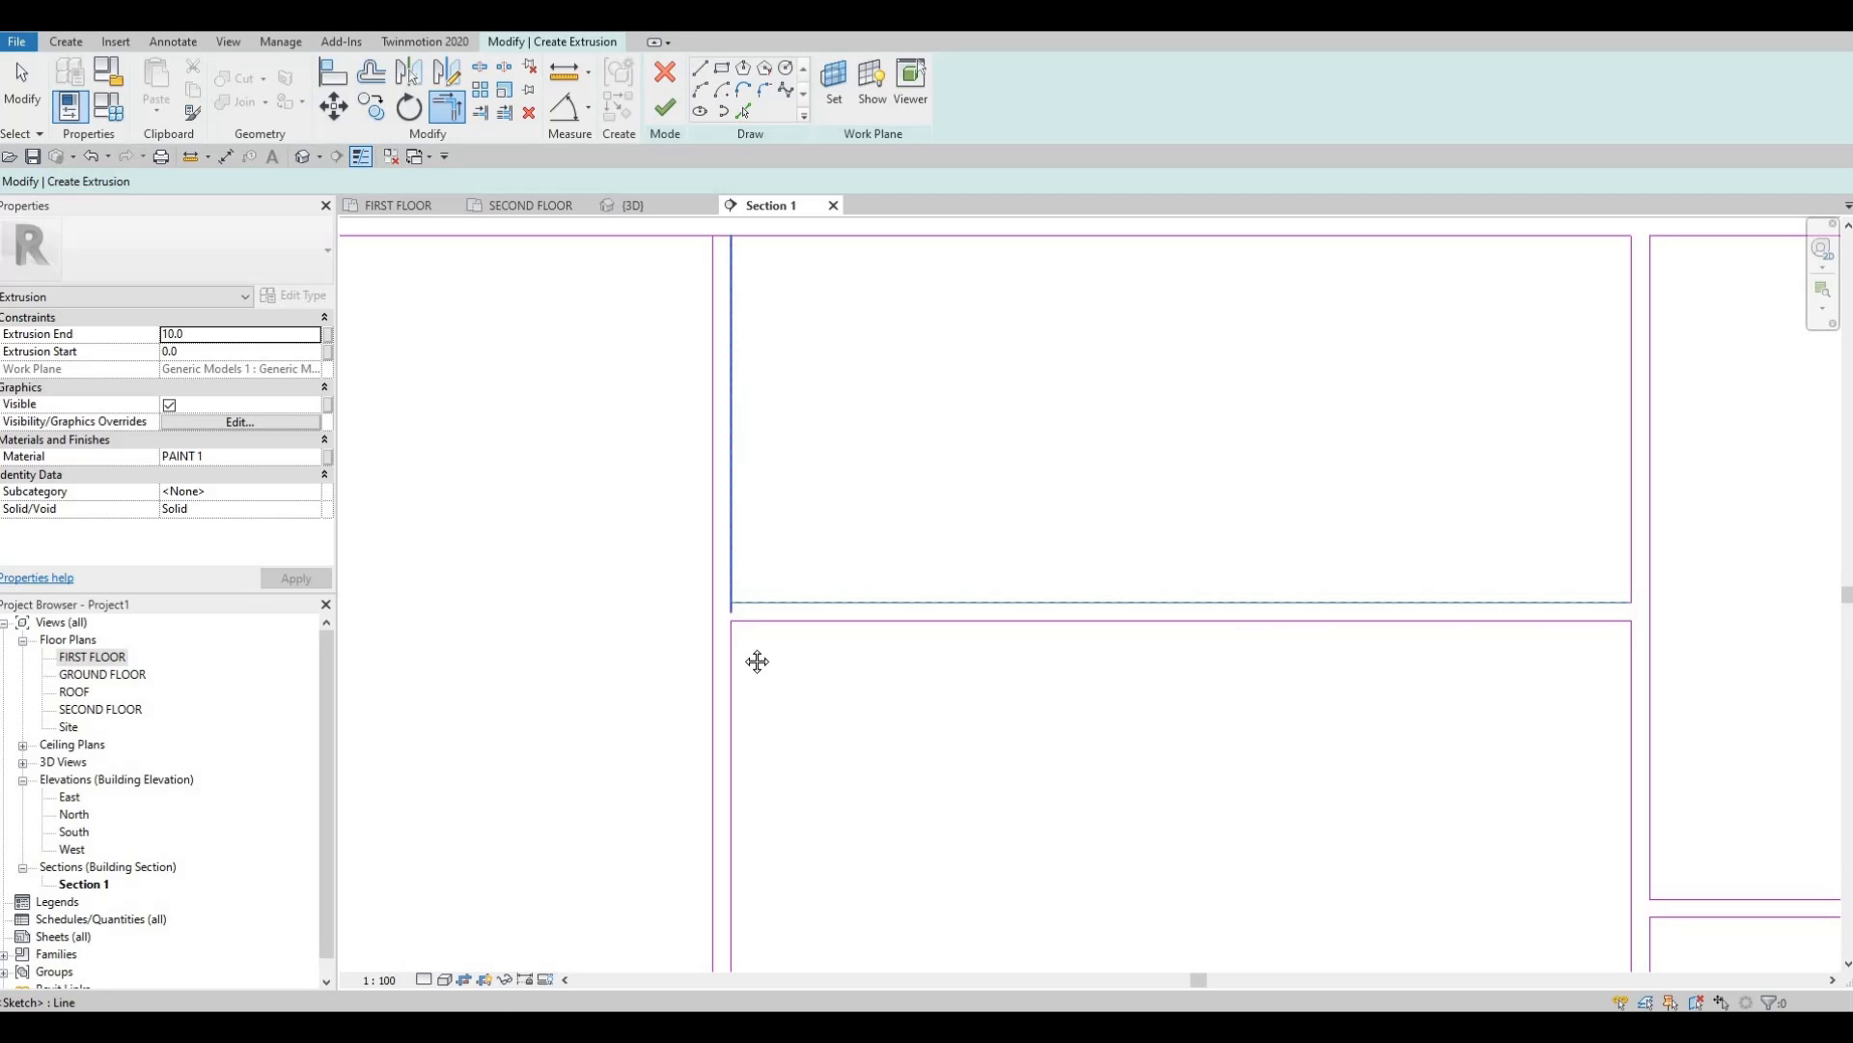
{"action": "middle_click_drag", "start_coordinate": [737, 272], "coordinate": [738, 471]}
{"action": "left_click", "coordinate": [733, 458]}
{"action": "left_click", "coordinate": [756, 436]}
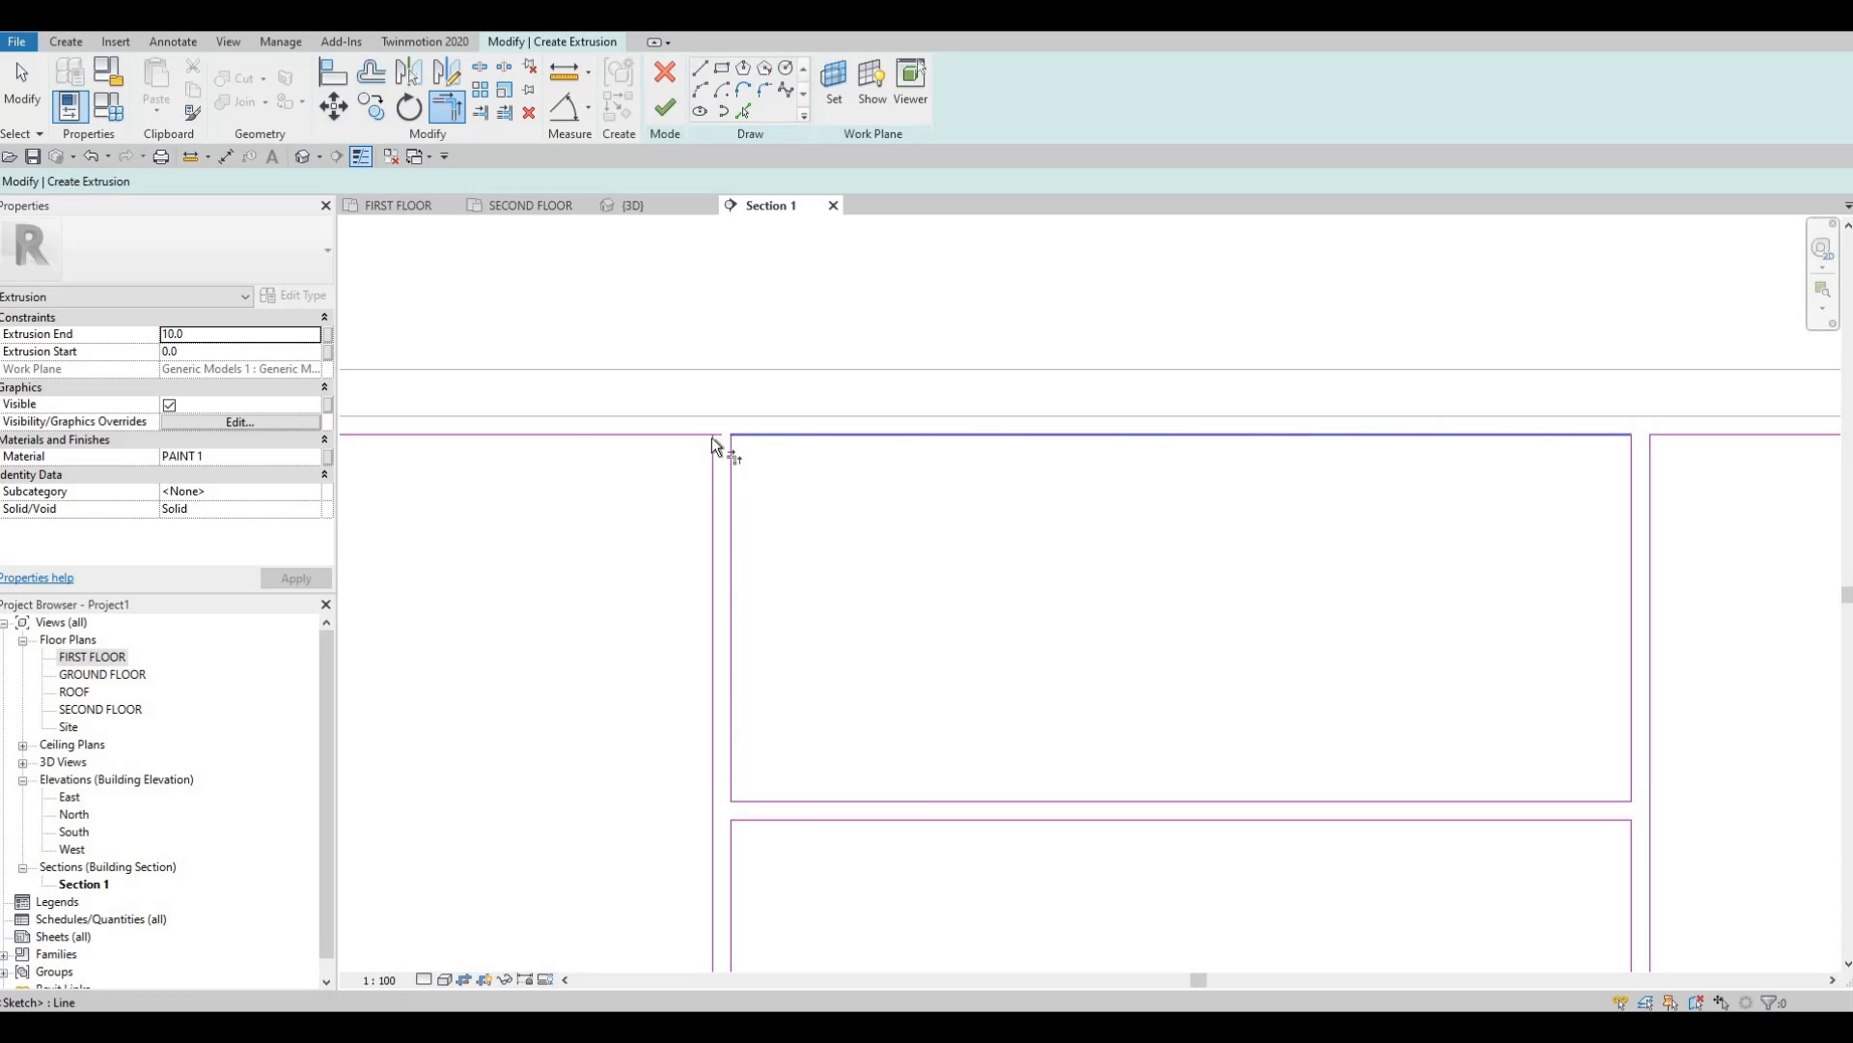
{"action": "left_click", "coordinate": [712, 454]}
{"action": "left_click", "coordinate": [689, 434]}
Join the left vertical to the horizontals around the gap and trim the bottom edge.
{"action": "middle_click_drag", "start_coordinate": [751, 809], "coordinate": [757, 357]}
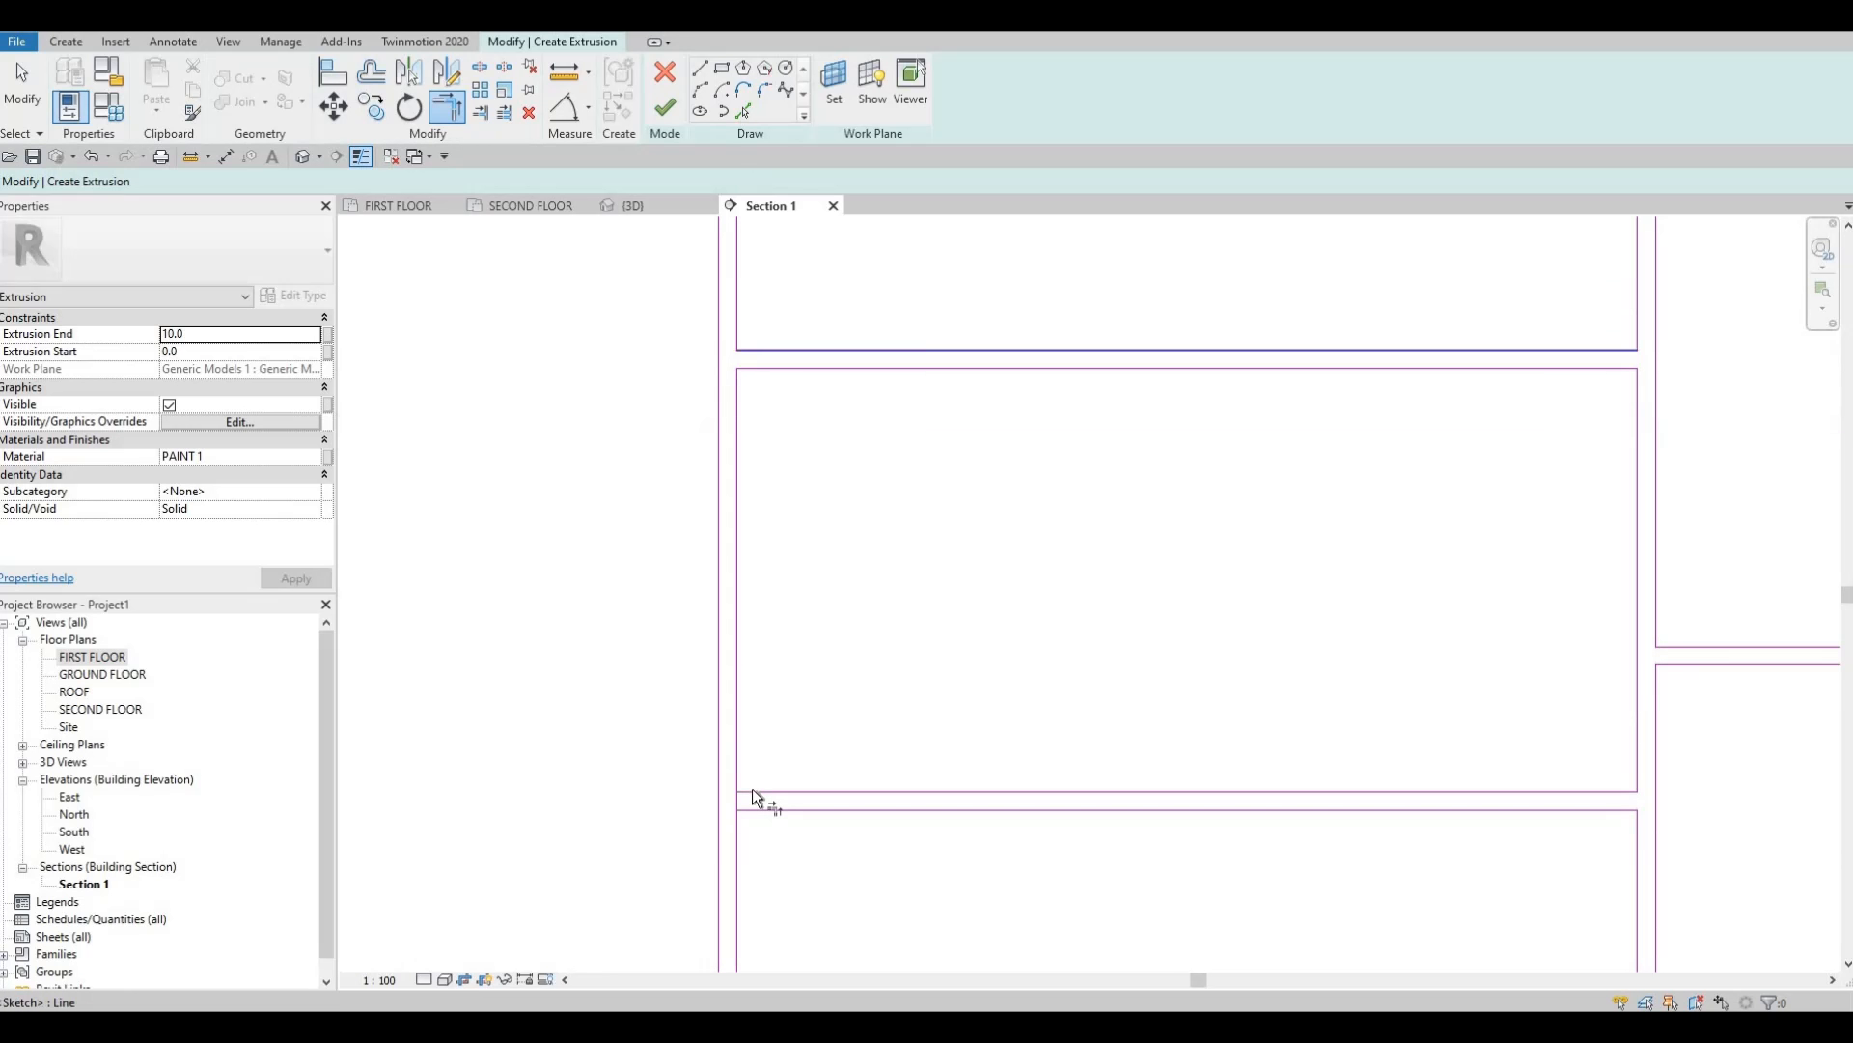
{"action": "left_click", "coordinate": [749, 791]}
{"action": "left_click", "coordinate": [738, 778]}
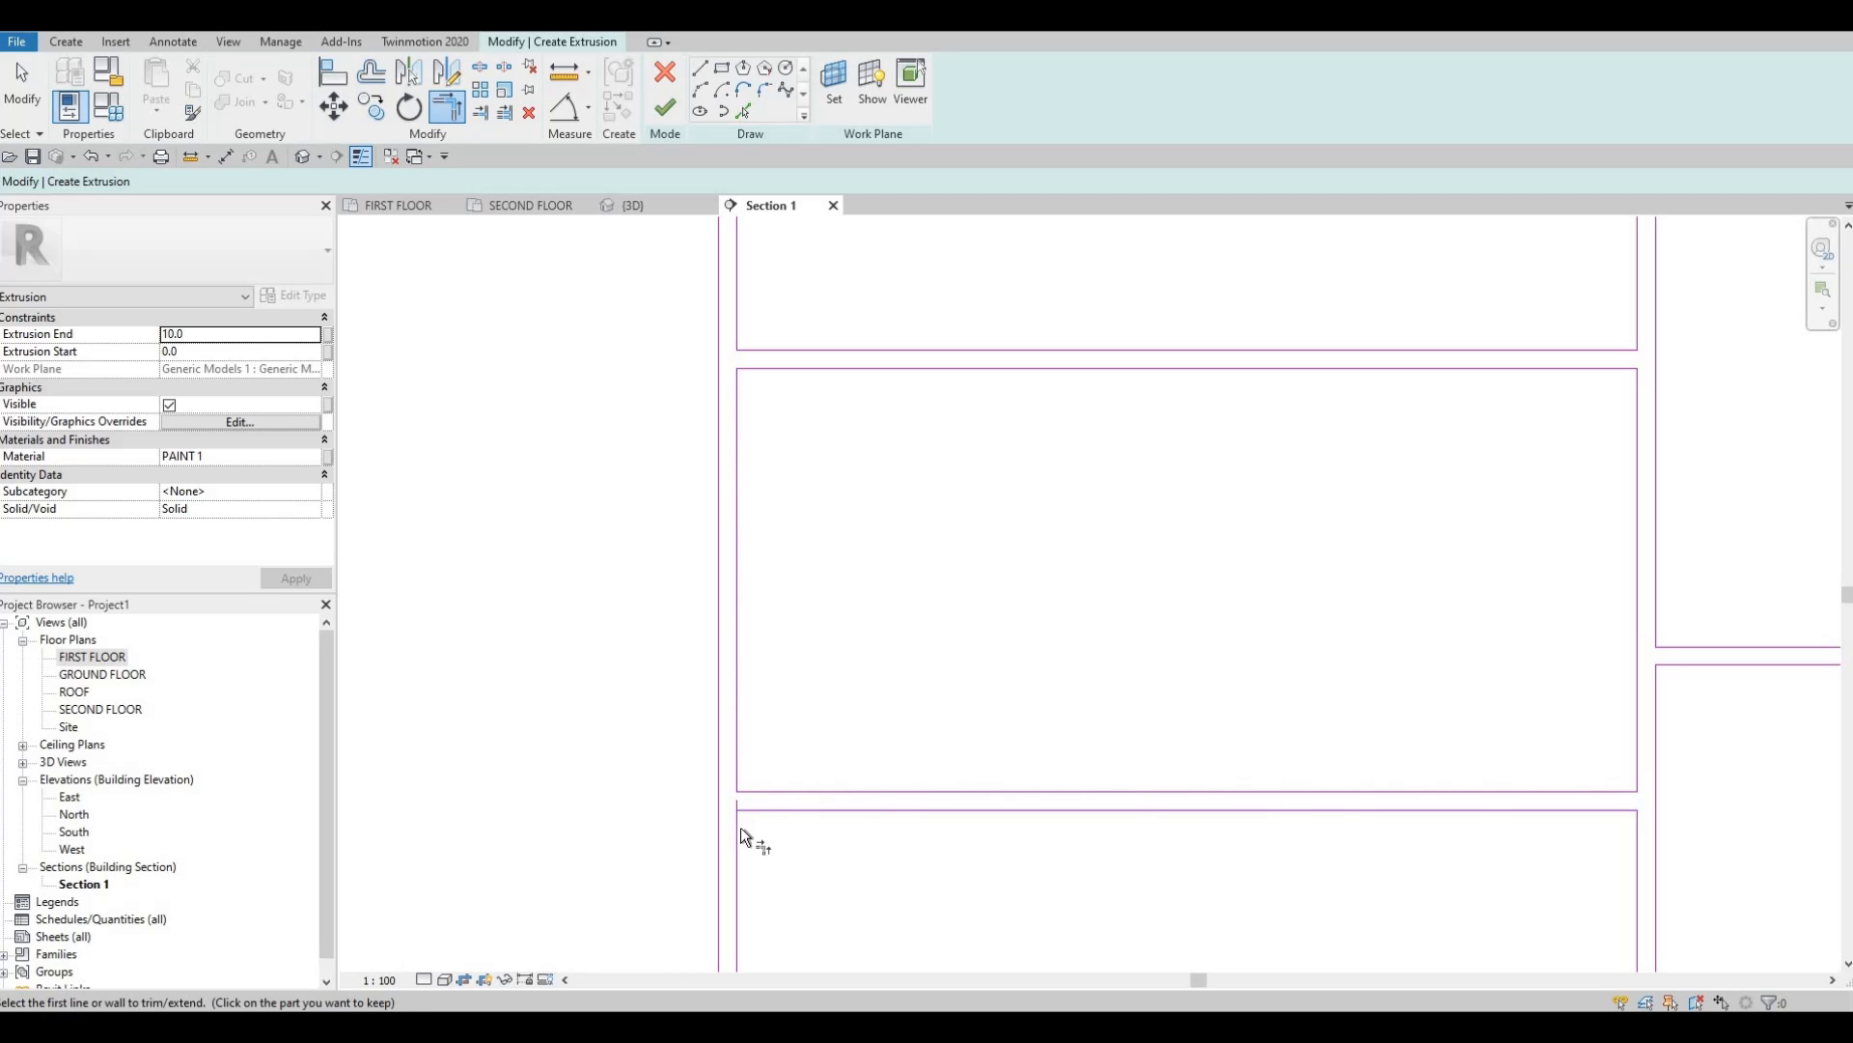
{"action": "left_click", "coordinate": [756, 813]}
{"action": "left_click", "coordinate": [739, 832]}
{"action": "middle_click_drag", "start_coordinate": [851, 851], "coordinate": [980, 253]}
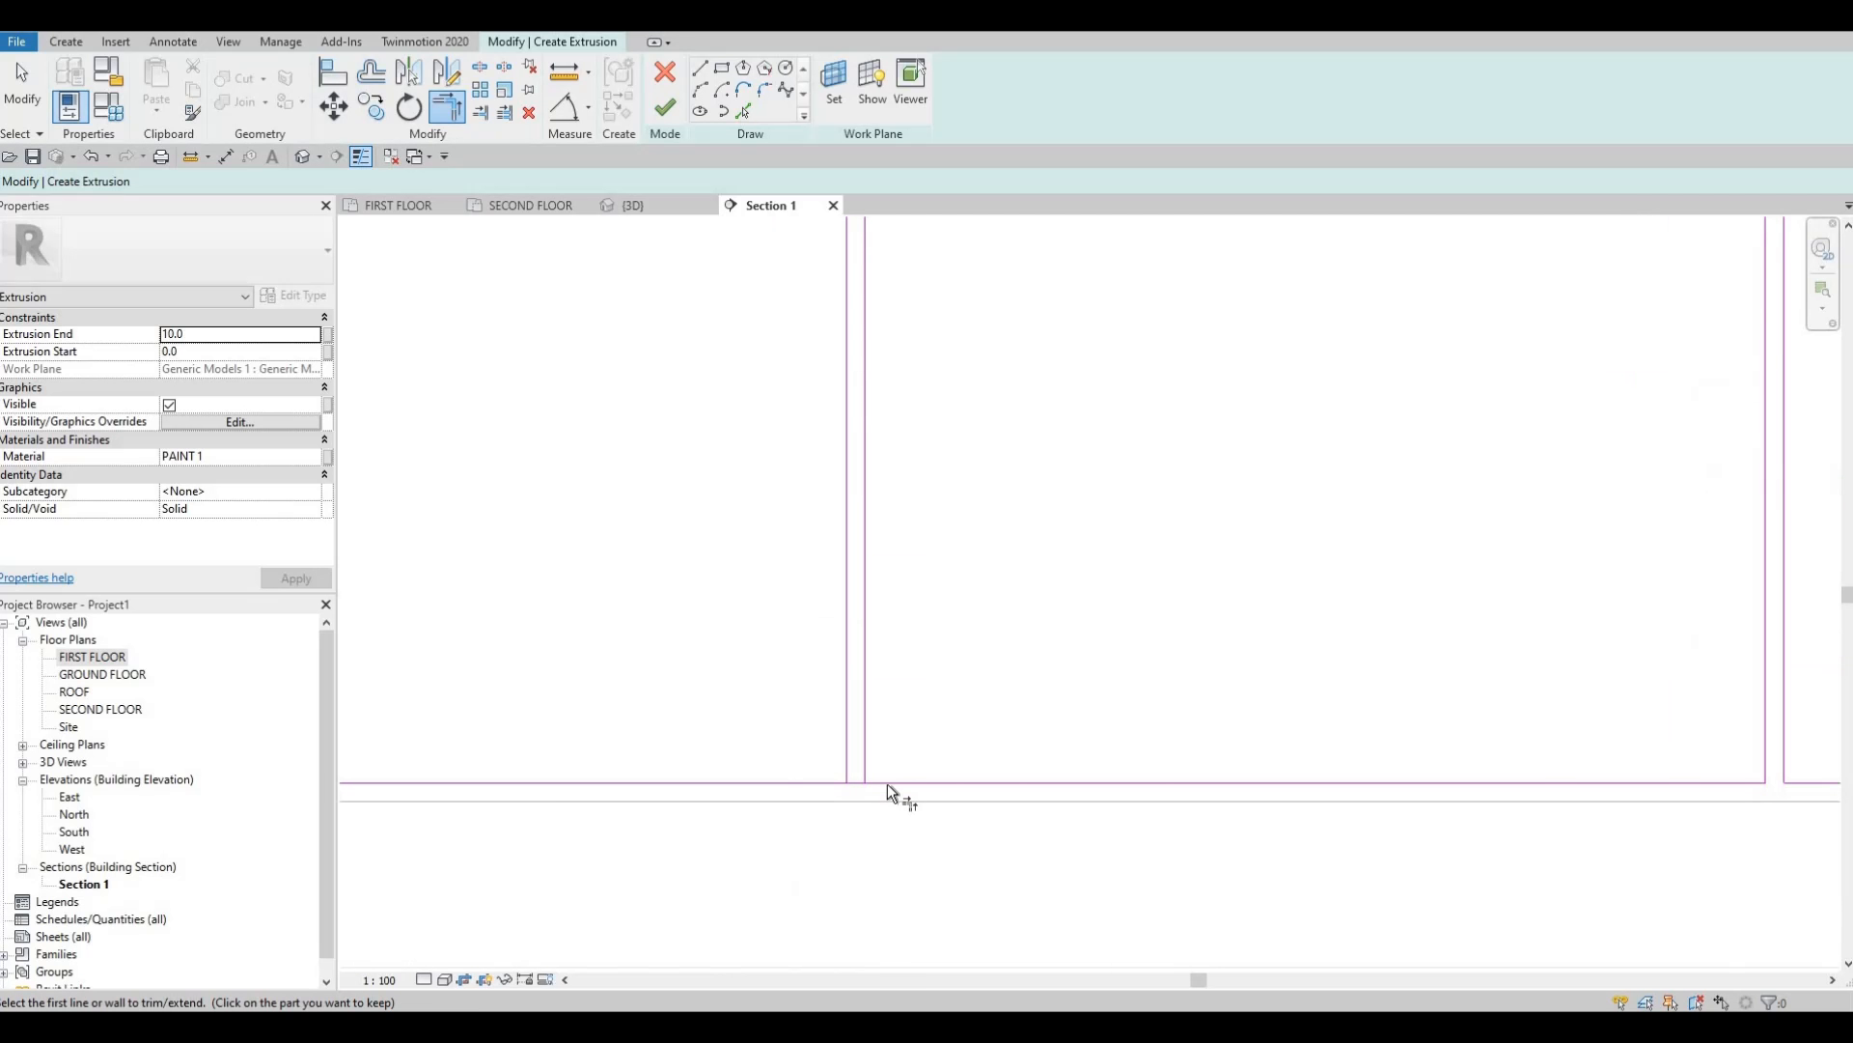
{"action": "left_click", "coordinate": [888, 784]}
{"action": "left_click", "coordinate": [864, 728]}
Trim the bottom edges at the lower-left panel corner to their verticals, removing stubs.
{"action": "scroll", "coordinate": [1068, 741], "scroll_direction": "down", "scroll_amount": 2}
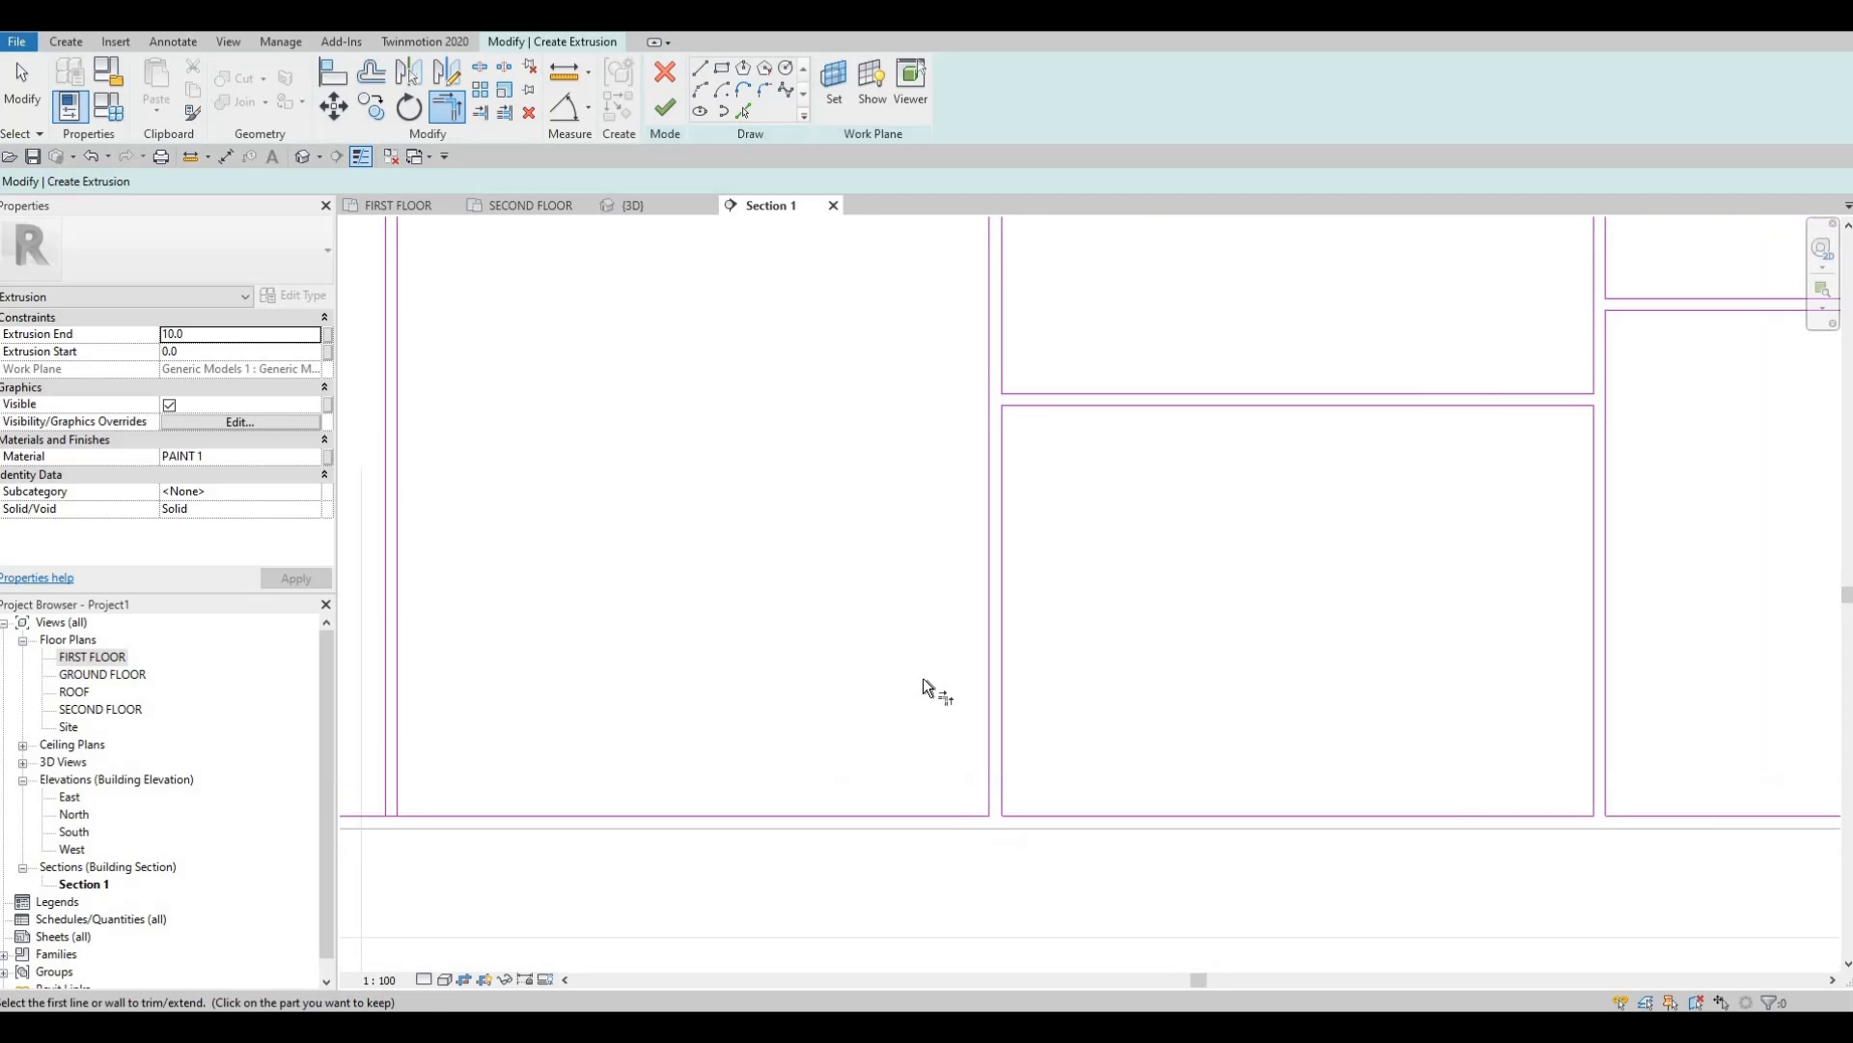
{"action": "scroll", "coordinate": [922, 678], "scroll_direction": "down", "scroll_amount": 2}
{"action": "middle_click_drag", "start_coordinate": [618, 772], "coordinate": [790, 849]}
{"action": "scroll", "coordinate": [721, 832], "scroll_direction": "up", "scroll_amount": 5}
{"action": "left_click", "coordinate": [721, 833]}
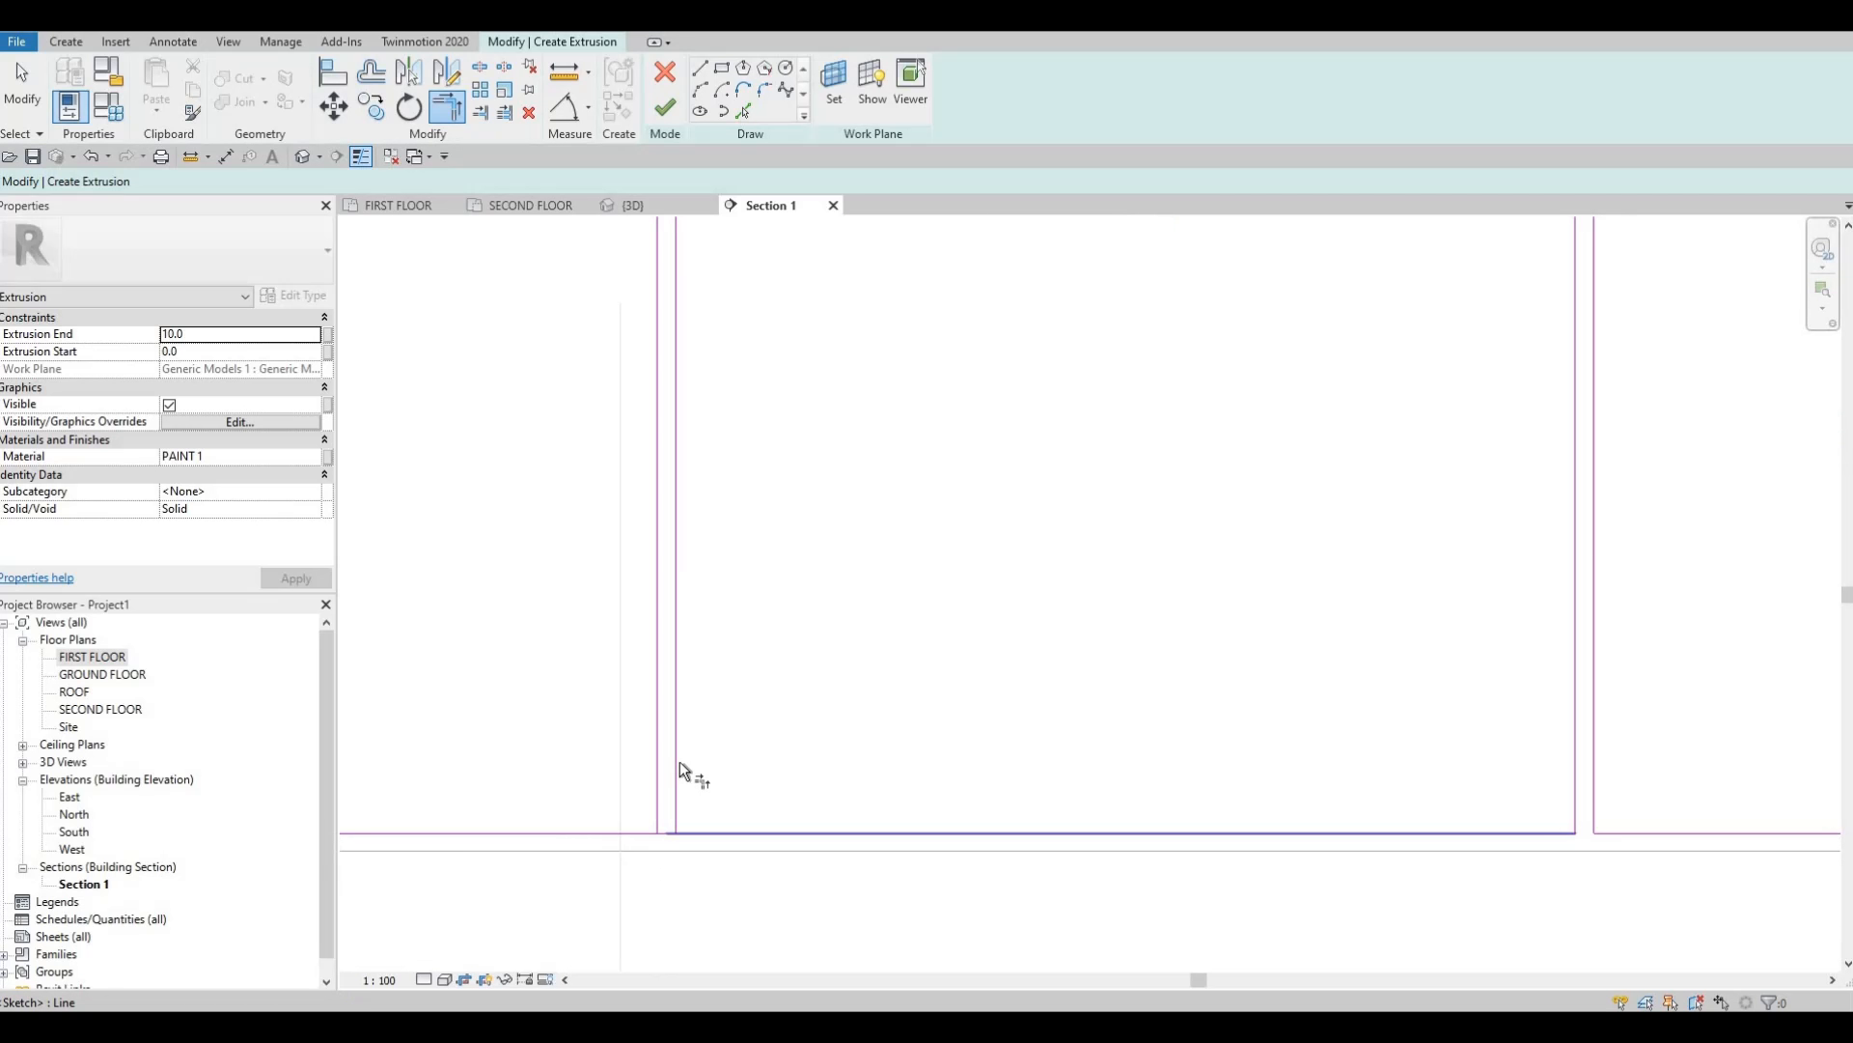
{"action": "left_click", "coordinate": [676, 763]}
{"action": "left_click", "coordinate": [622, 831]}
{"action": "left_click", "coordinate": [658, 765]}
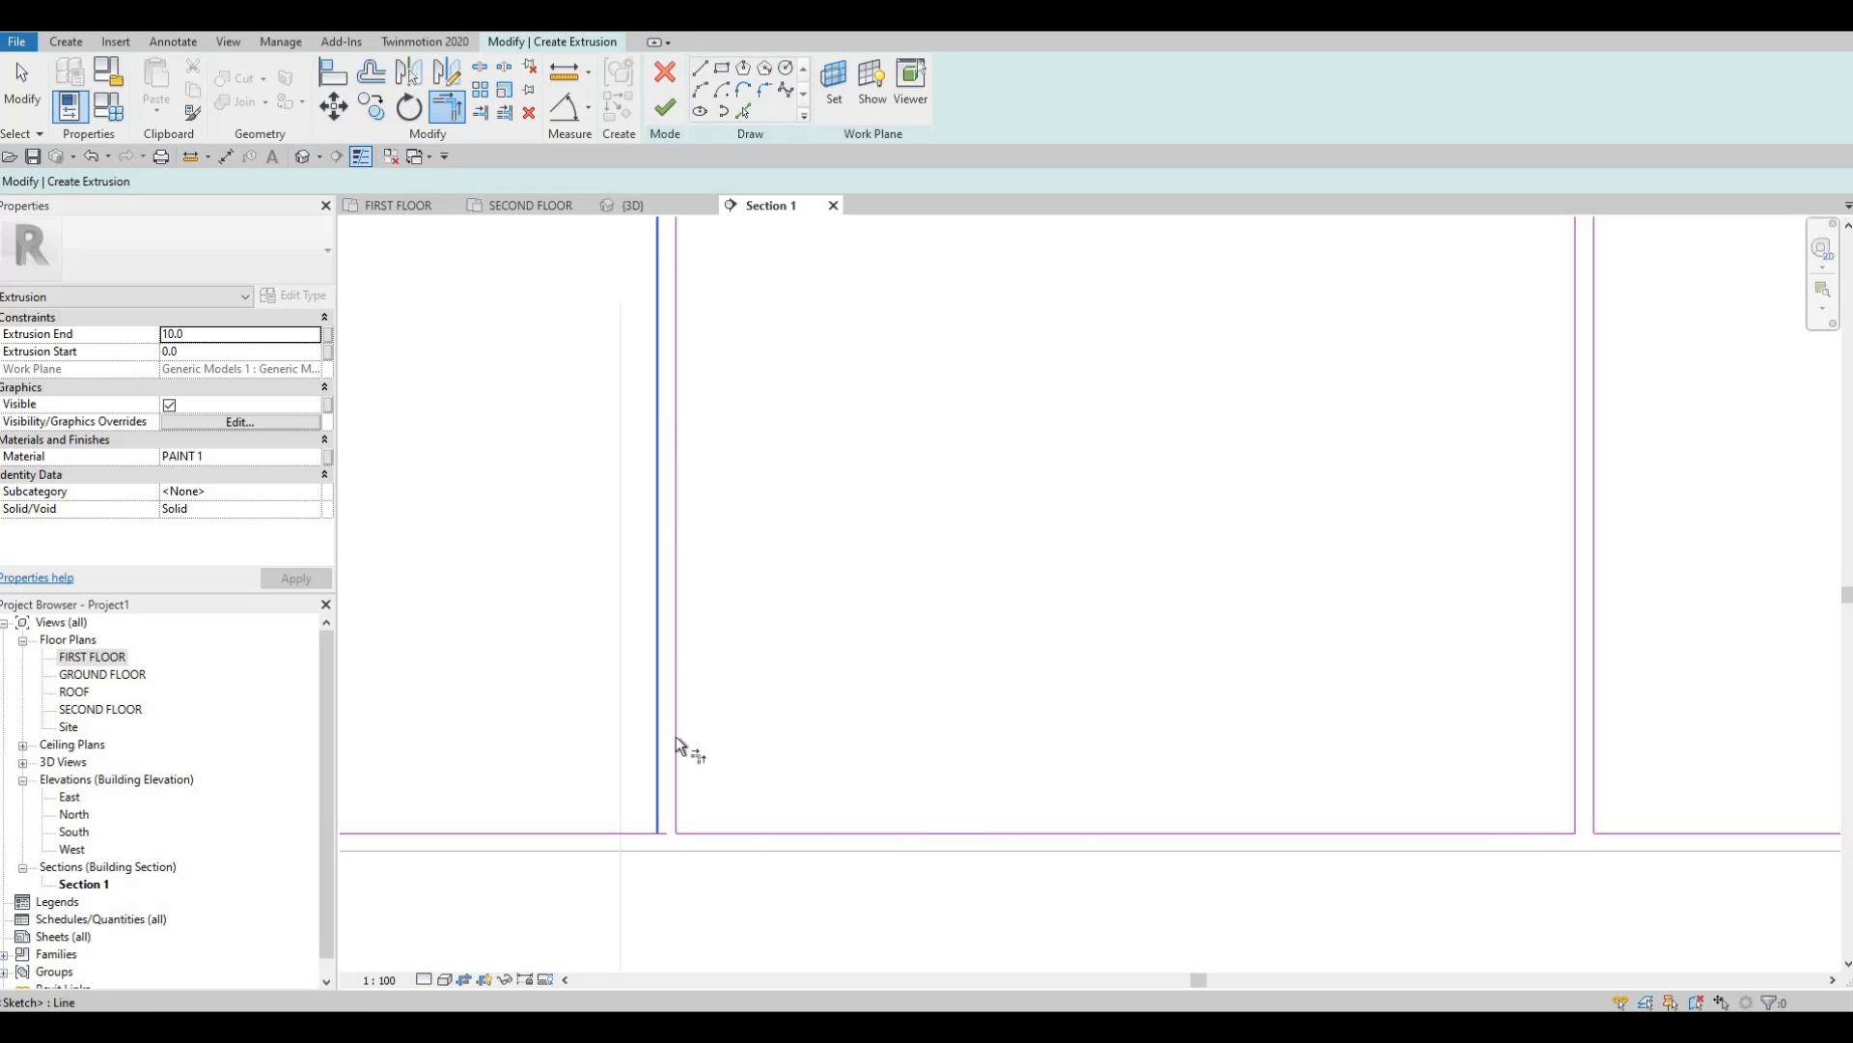
Corner the panel's top horizontal to both the inner and outer verticals.
{"action": "middle_click_drag", "start_coordinate": [735, 352], "coordinate": [768, 867]}
{"action": "scroll", "coordinate": [767, 867], "scroll_direction": "down", "scroll_amount": 2}
{"action": "middle_click_drag", "start_coordinate": [737, 403], "coordinate": [747, 444]}
{"action": "scroll", "coordinate": [747, 444], "scroll_direction": "up", "scroll_amount": 2}
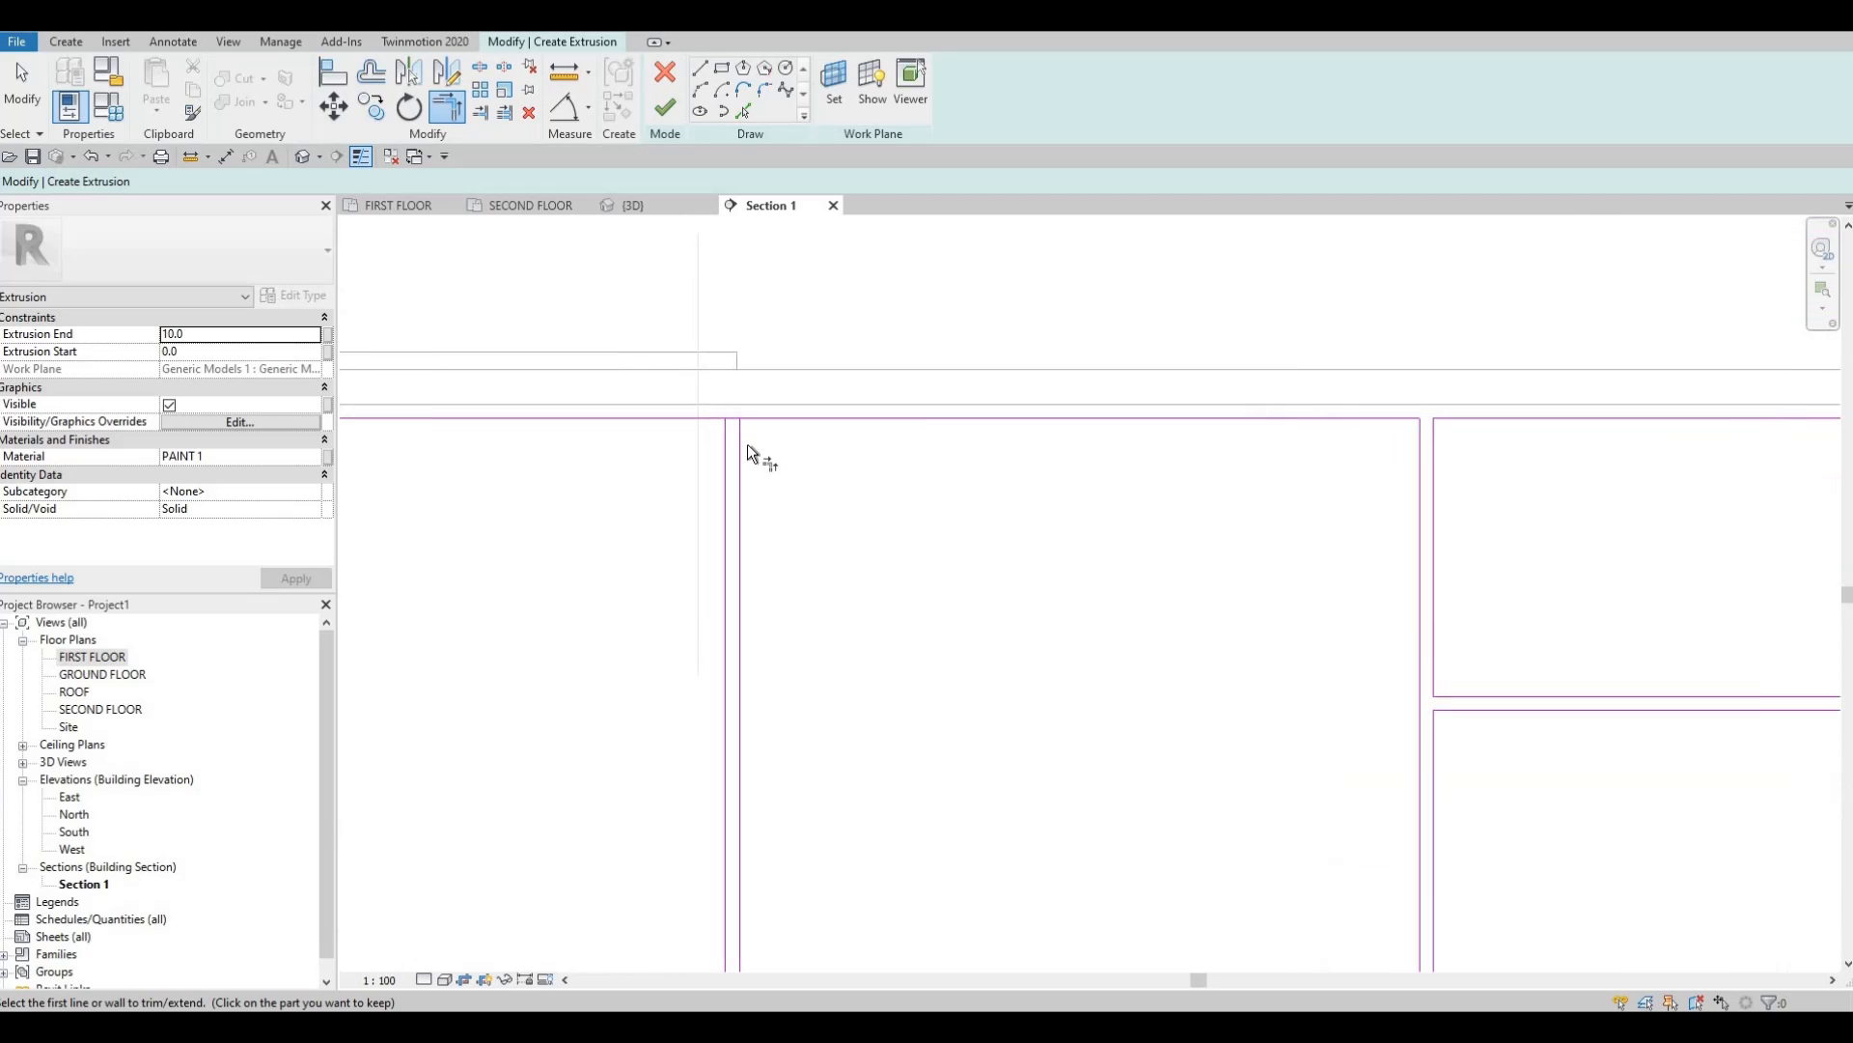
{"action": "left_click", "coordinate": [766, 422]}
{"action": "left_click", "coordinate": [741, 442]}
{"action": "left_click", "coordinate": [712, 427]}
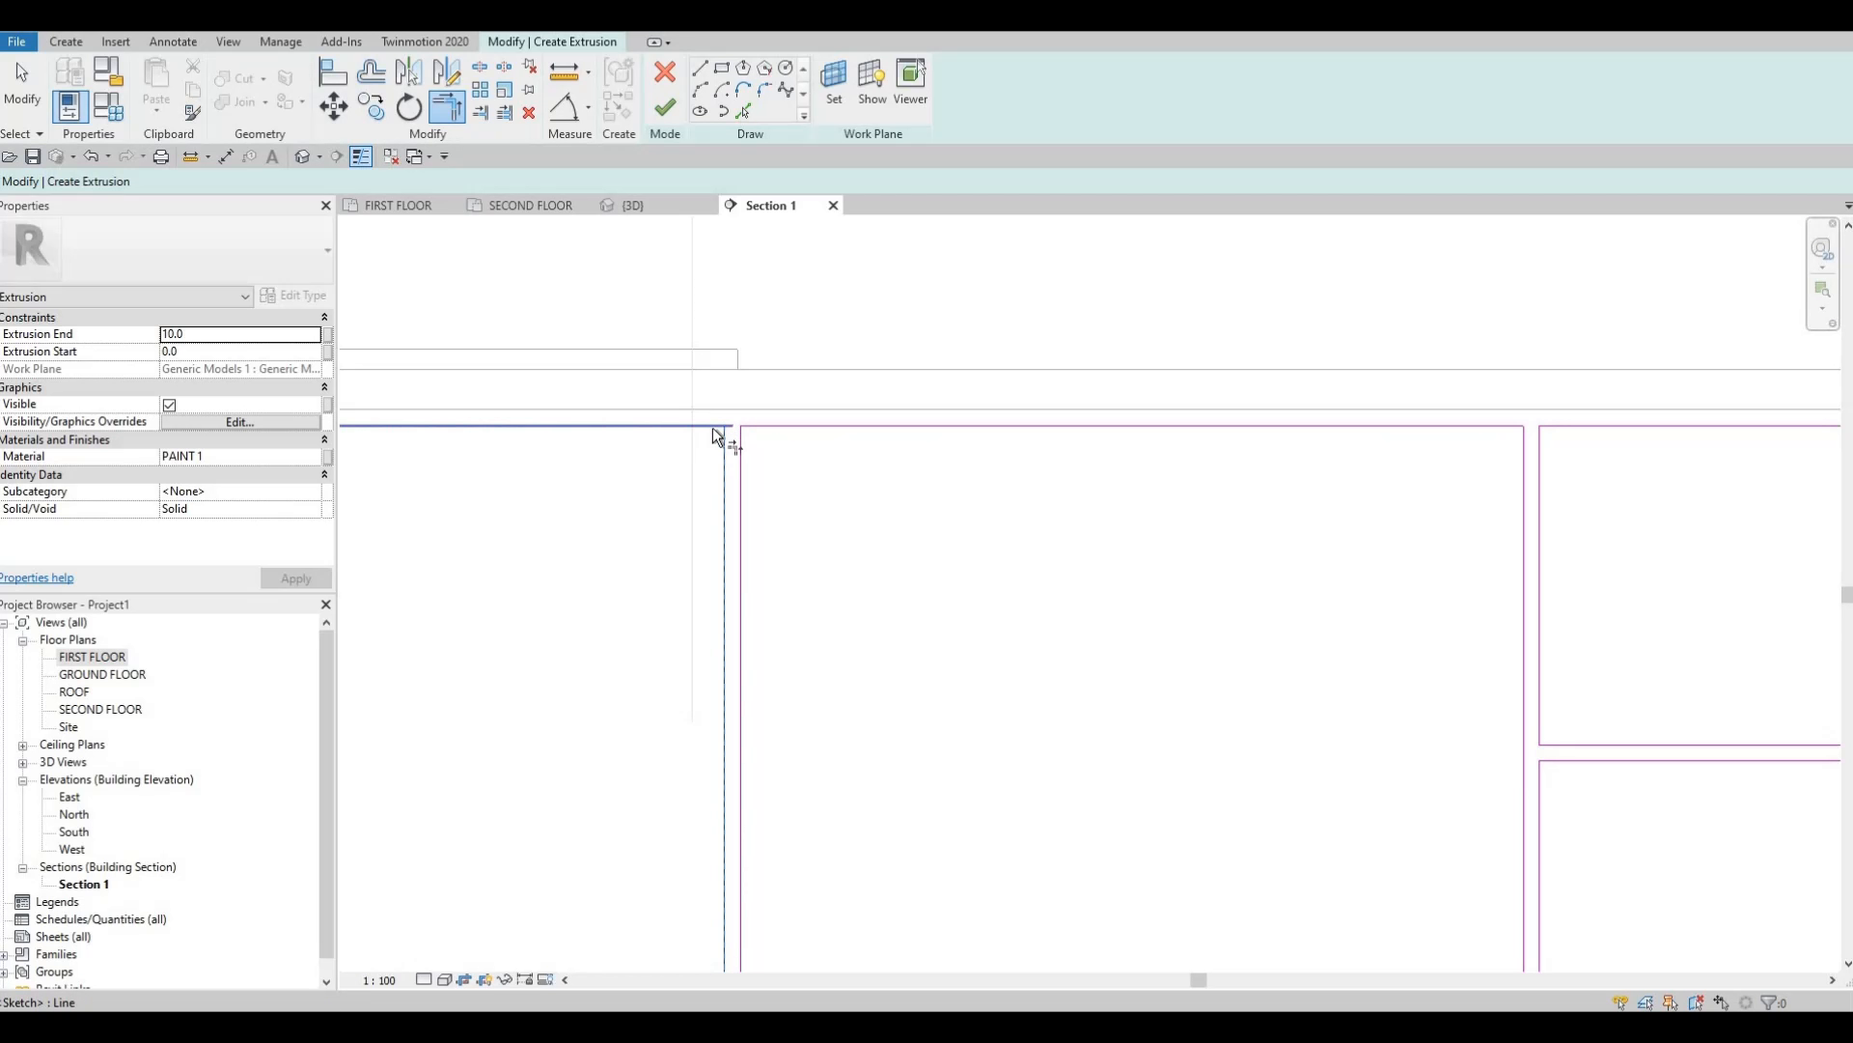
Close the top corners of the next panel by trimming its top line.
{"action": "middle_click_drag", "start_coordinate": [621, 492], "coordinate": [1125, 381]}
{"action": "scroll", "coordinate": [1012, 431], "scroll_direction": "down", "scroll_amount": 2}
{"action": "middle_click_drag", "start_coordinate": [662, 362], "coordinate": [918, 354]}
{"action": "scroll", "coordinate": [915, 346], "scroll_direction": "up", "scroll_amount": 2}
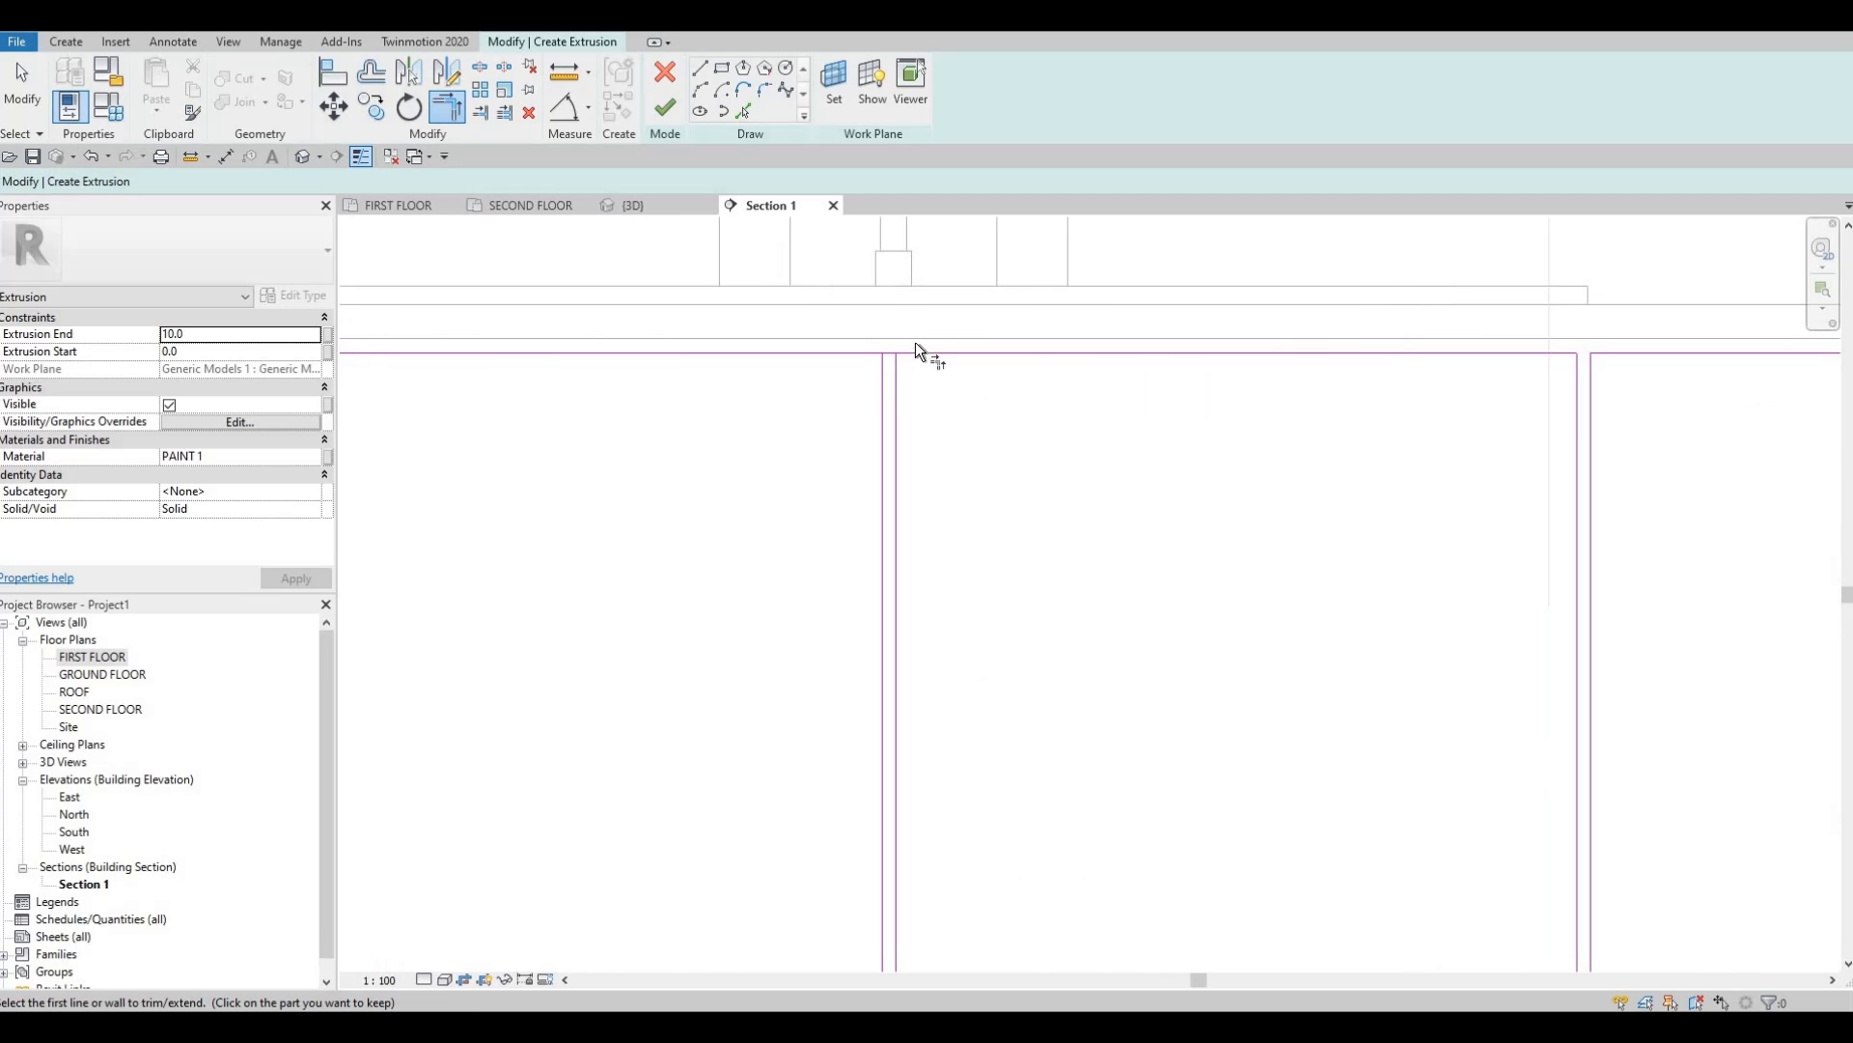
{"action": "left_click", "coordinate": [880, 347]}
{"action": "left_click", "coordinate": [865, 365]}
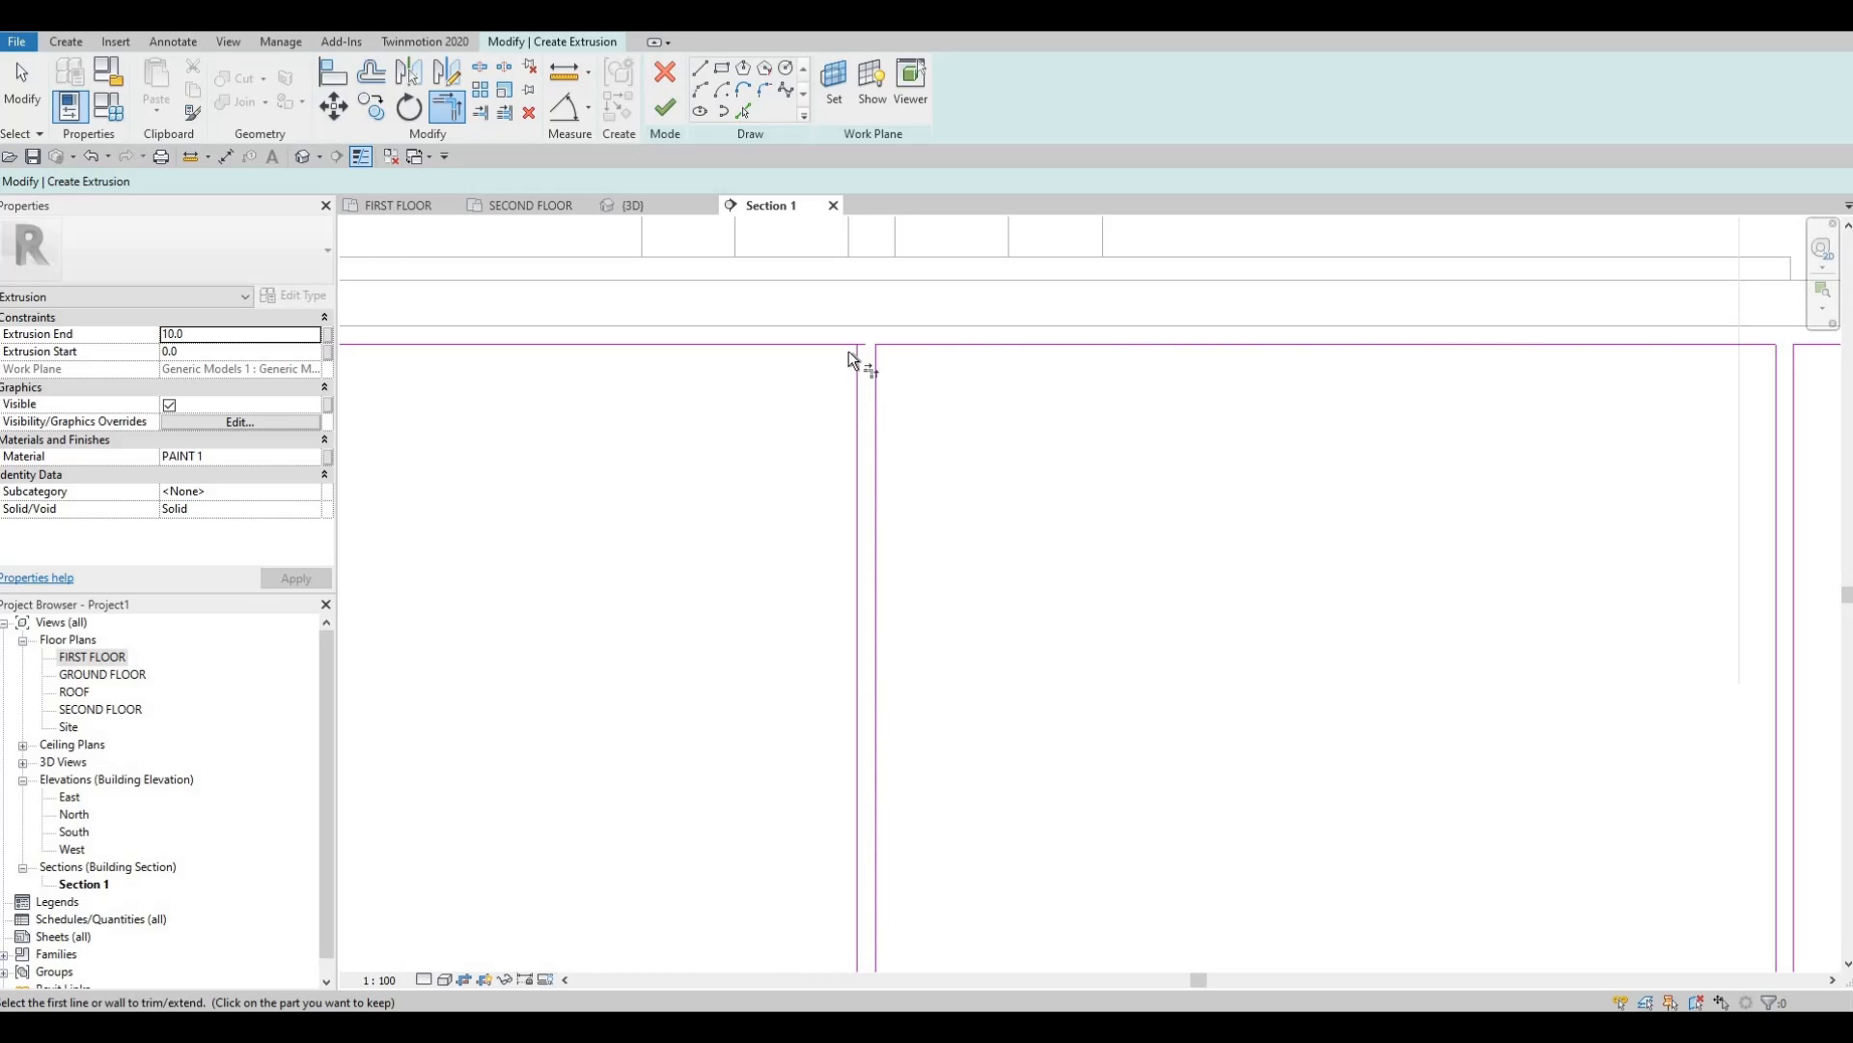
{"action": "left_click", "coordinate": [849, 351]}
{"action": "left_click", "coordinate": [832, 345]}
Corner the bottom ends of that panel's lines, trimming both horizontals to the verticals.
{"action": "middle_click_drag", "start_coordinate": [864, 433], "coordinate": [853, 101]}
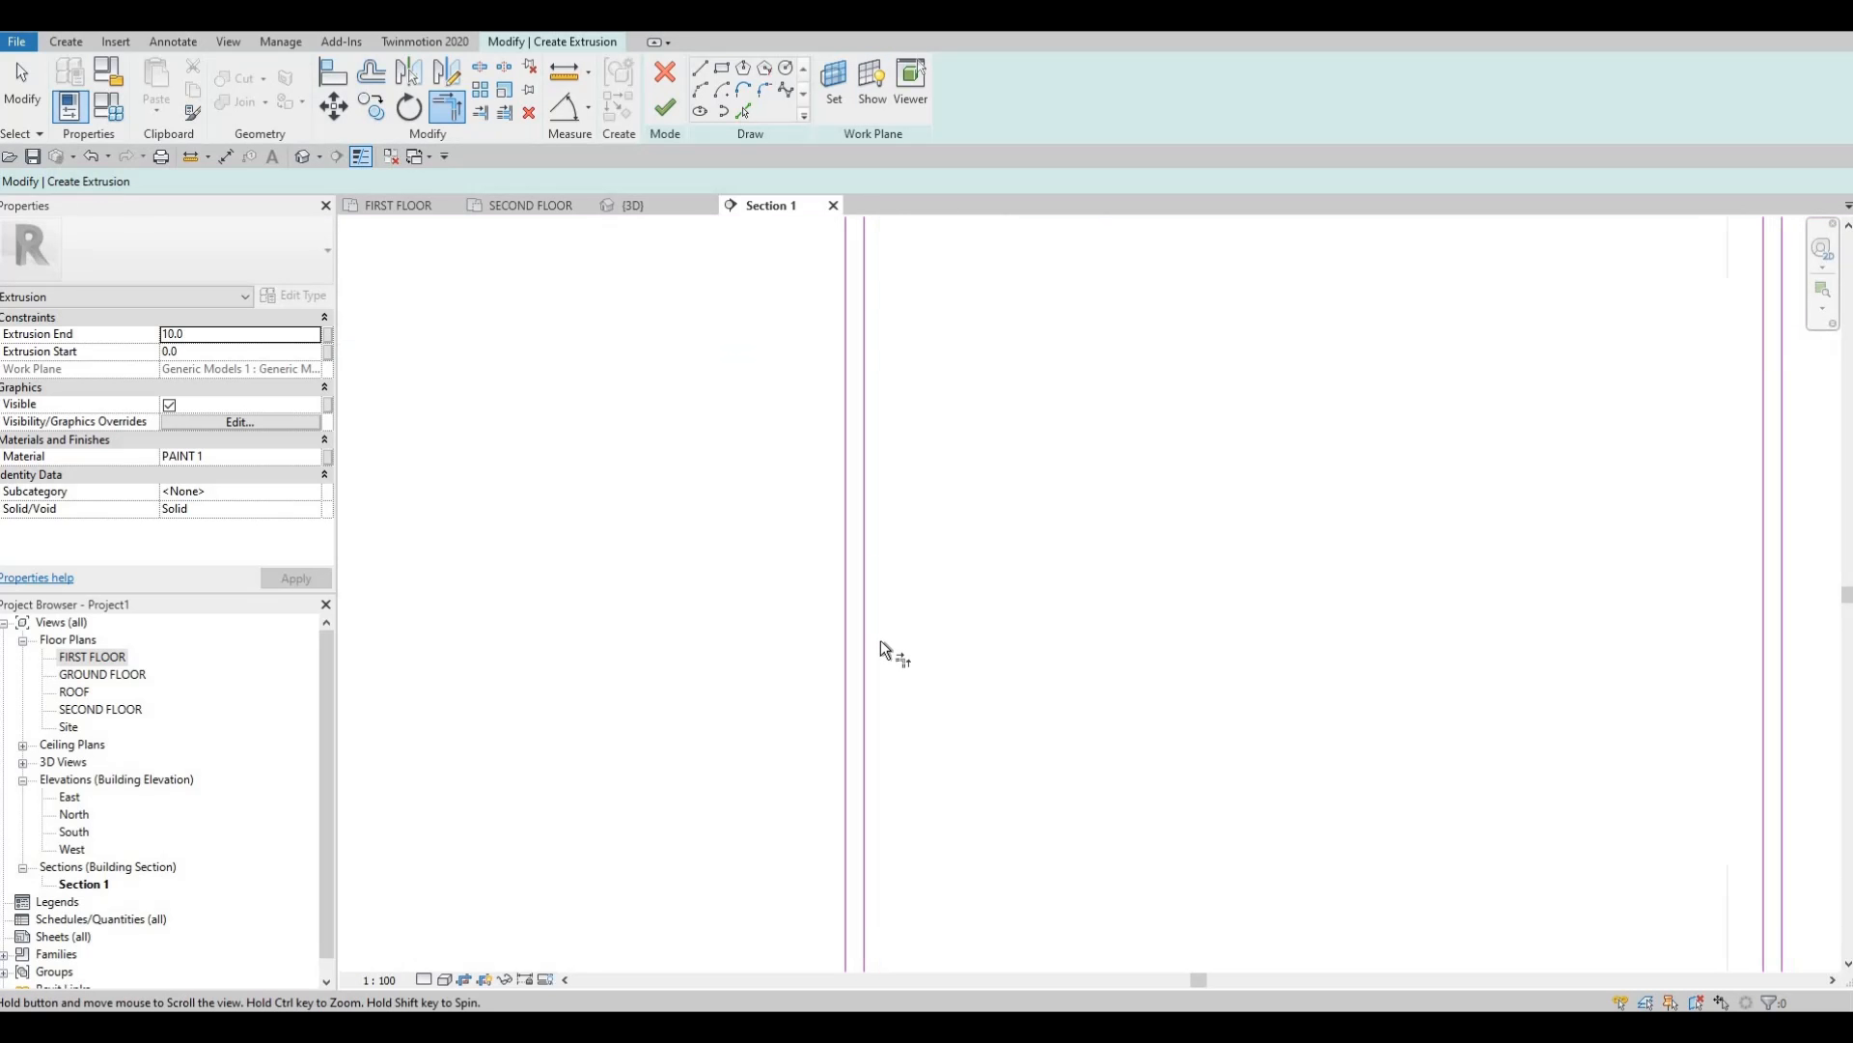
{"action": "middle_click_drag", "start_coordinate": [879, 637], "coordinate": [842, 413]}
{"action": "scroll", "coordinate": [918, 415], "scroll_direction": "down", "scroll_amount": 5}
{"action": "scroll", "coordinate": [857, 872], "scroll_direction": "up", "scroll_amount": 5}
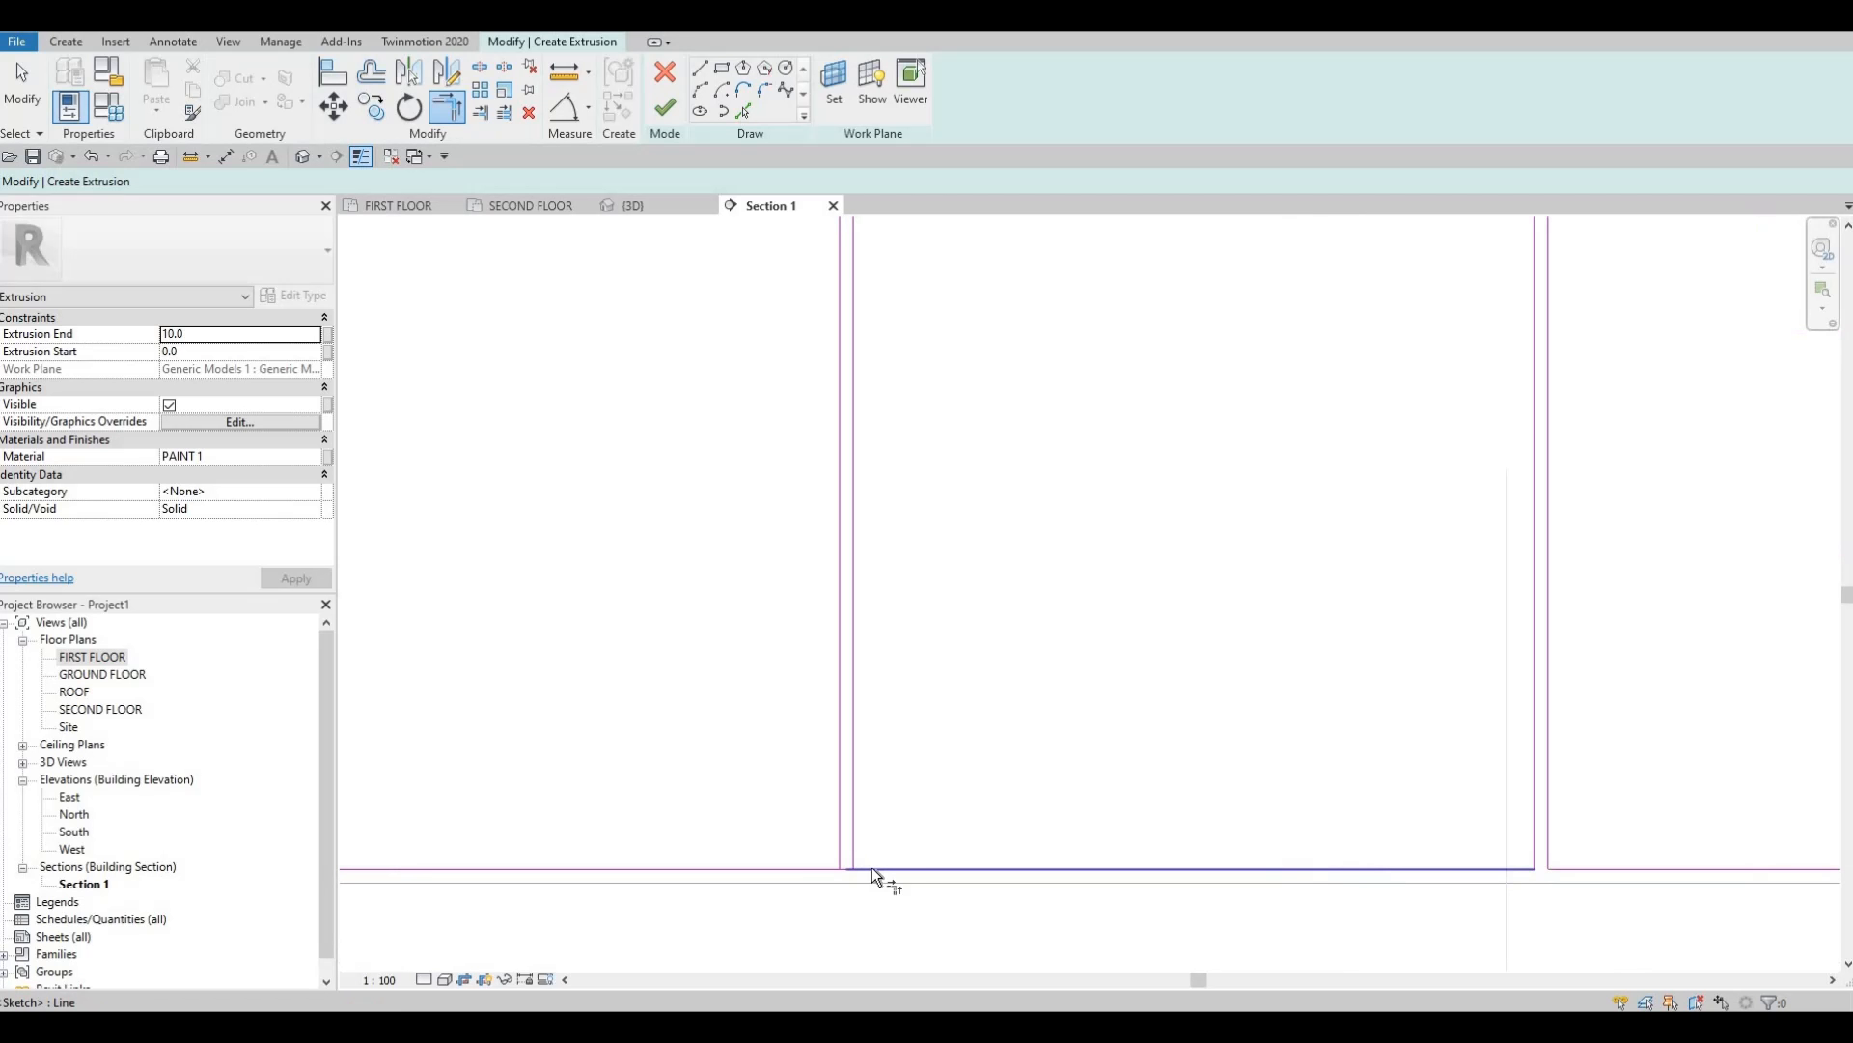
{"action": "left_click", "coordinate": [871, 870]}
{"action": "left_click", "coordinate": [853, 838]}
{"action": "left_click", "coordinate": [839, 842]}
{"action": "left_click", "coordinate": [793, 870]}
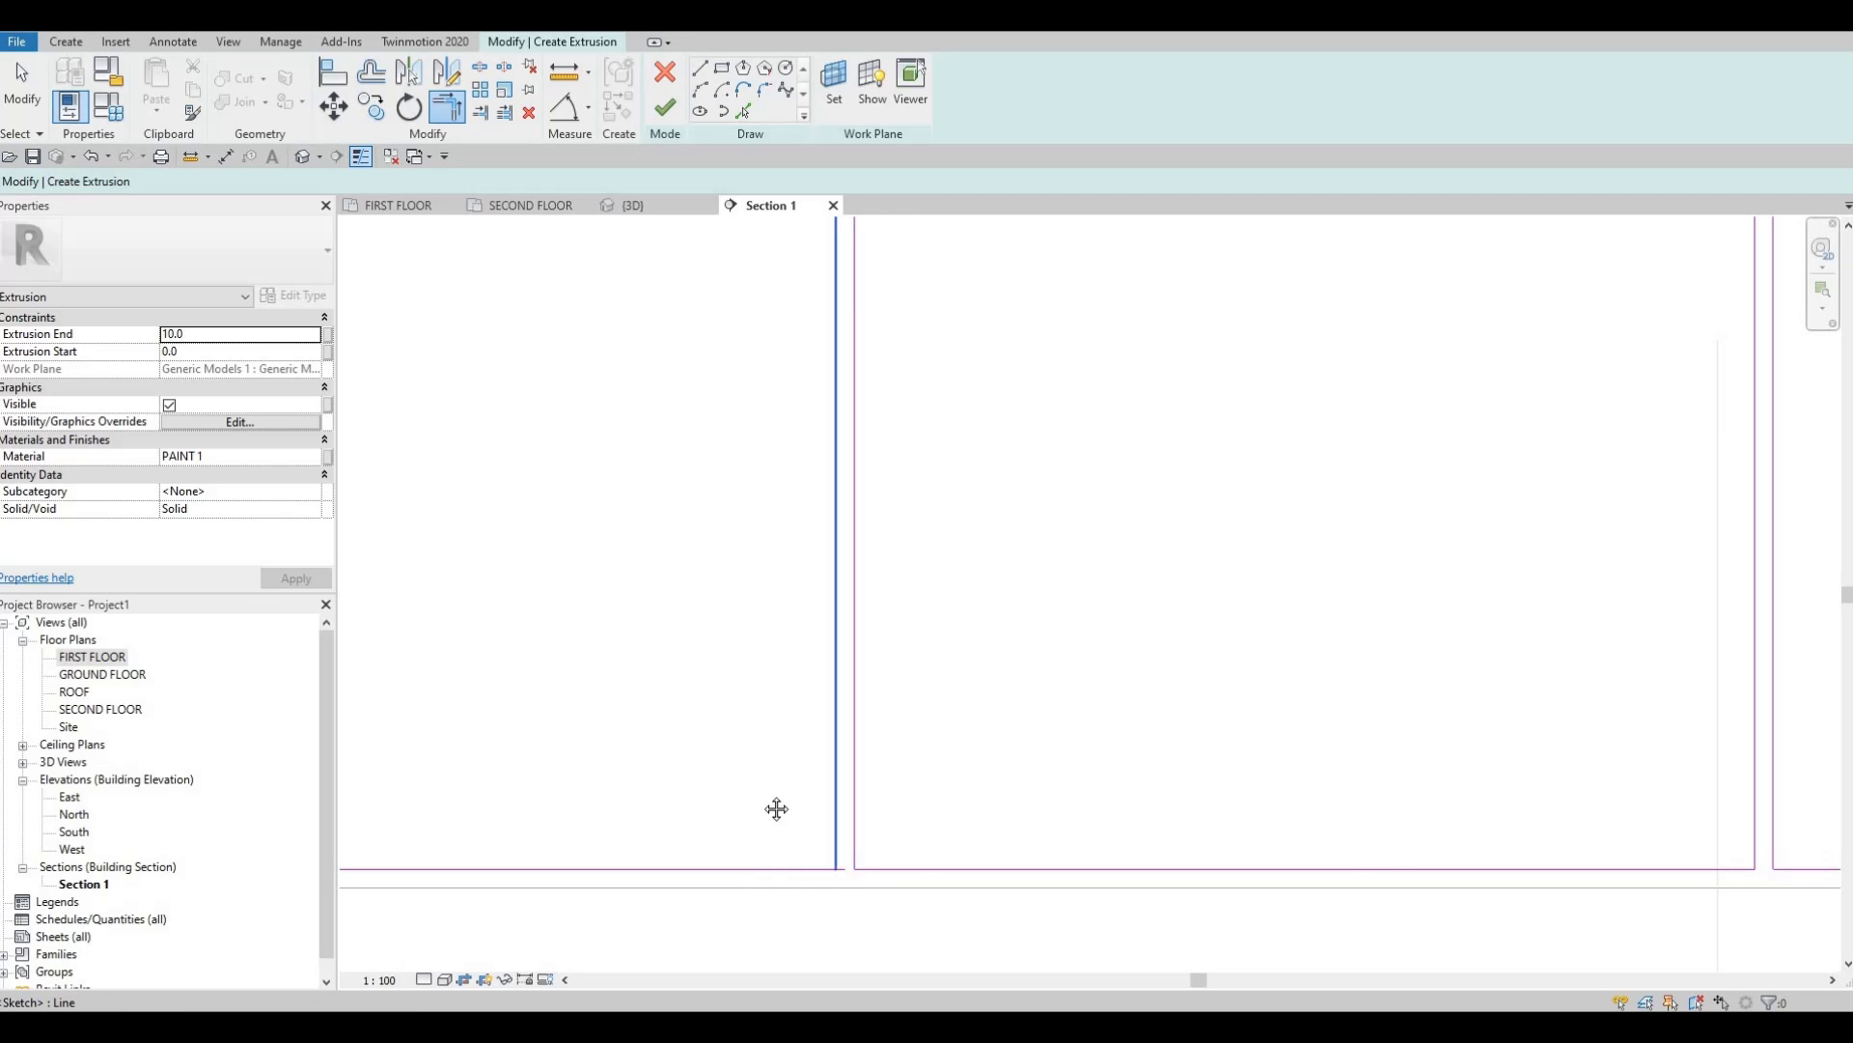
Close the next bottom line pair, cornering right and left horizontals to their verticals.
{"action": "middle_click_drag", "start_coordinate": [775, 809], "coordinate": [1396, 767]}
{"action": "middle_click_drag", "start_coordinate": [1073, 756], "coordinate": [1547, 758]}
{"action": "scroll", "coordinate": [1102, 857], "scroll_direction": "up", "scroll_amount": 1}
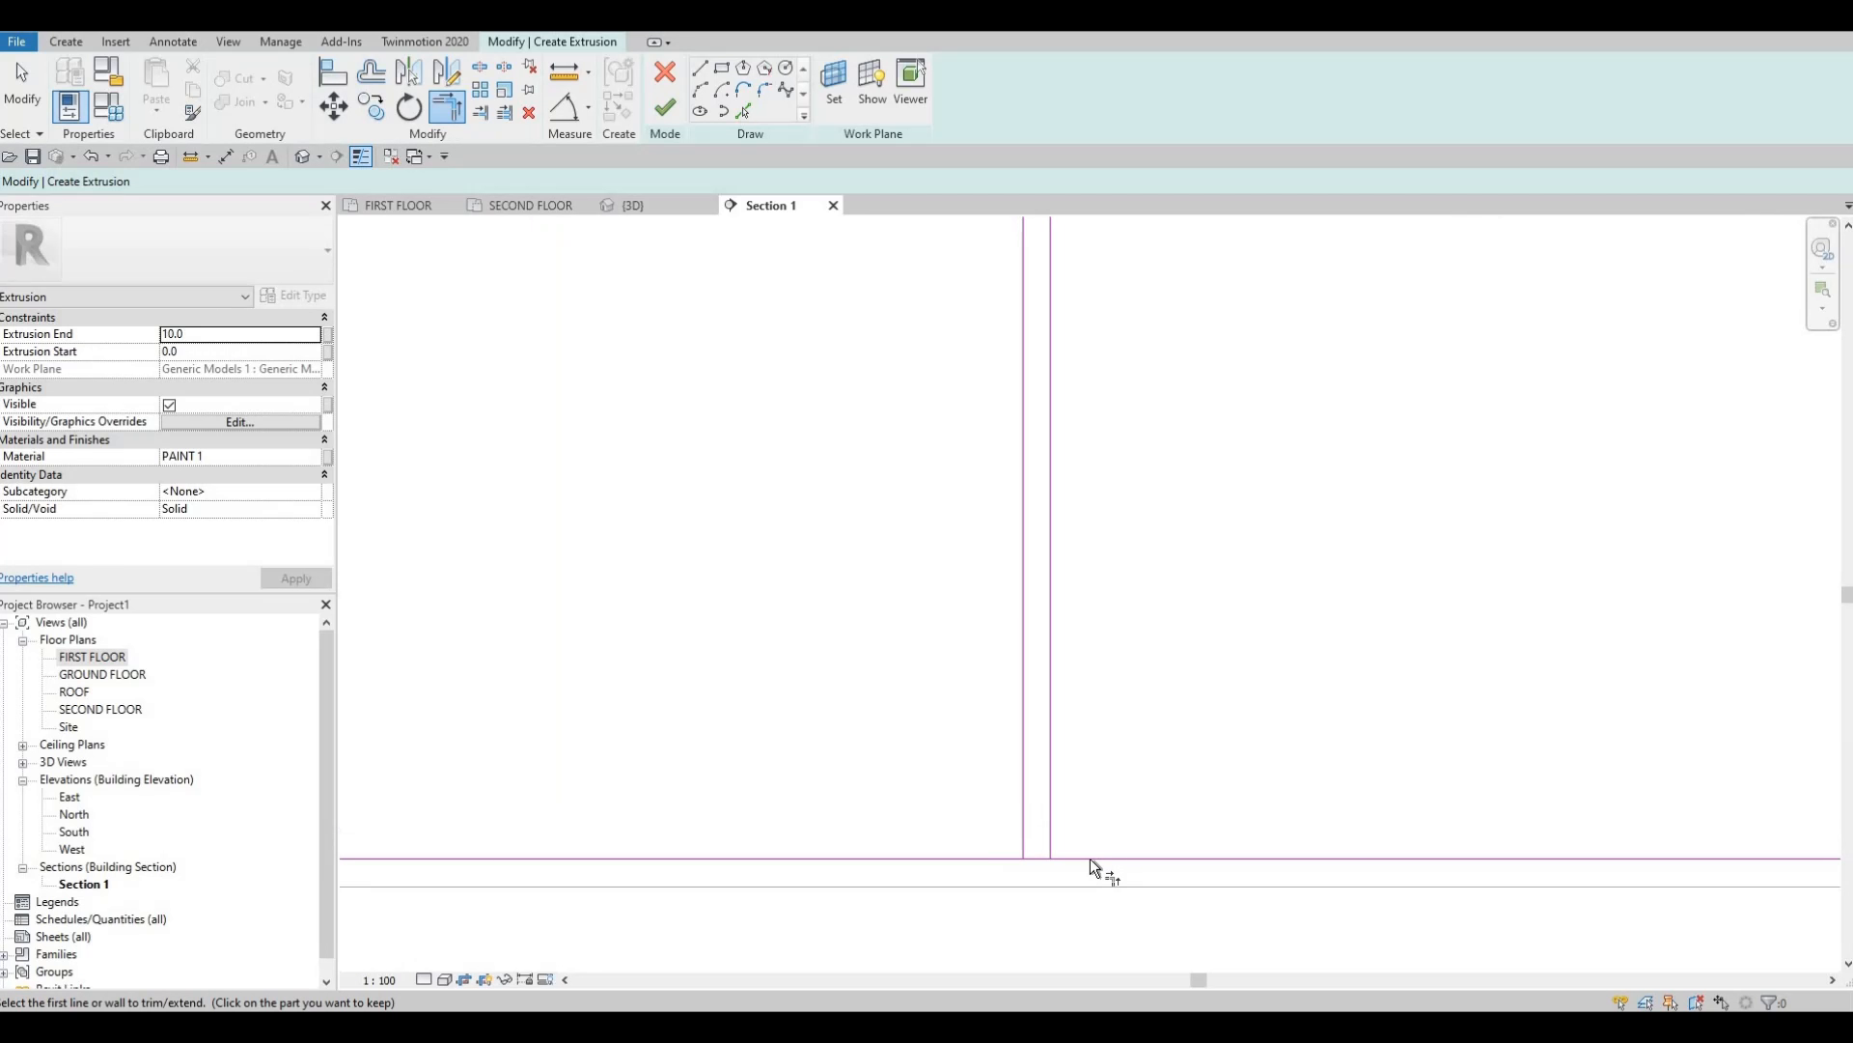
{"action": "left_click", "coordinate": [1102, 857]}
{"action": "left_click", "coordinate": [1054, 782]}
{"action": "left_click", "coordinate": [1021, 793]}
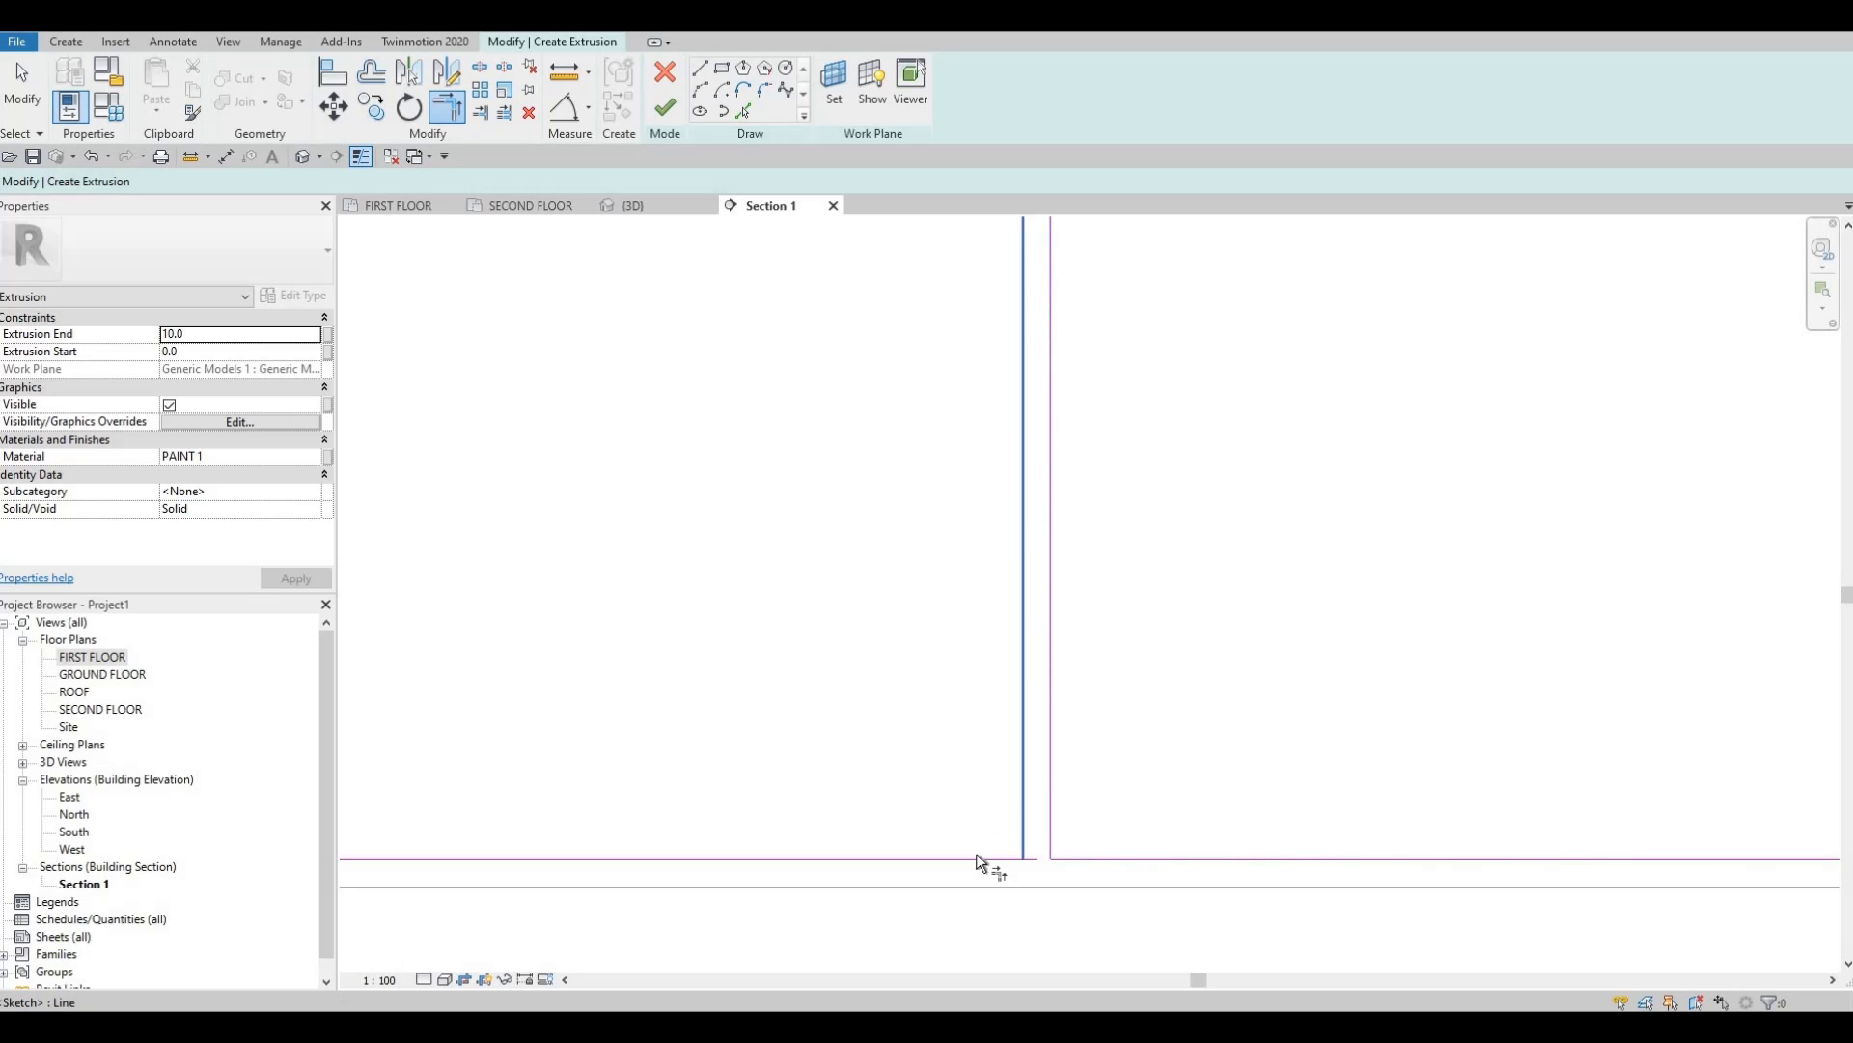
{"action": "left_click", "coordinate": [977, 855]}
Corner the right and left horizontals to the verticals at the next upper panel corner.
{"action": "scroll", "coordinate": [1043, 748], "scroll_direction": "down", "scroll_amount": 4}
{"action": "middle_click_drag", "start_coordinate": [1083, 670], "coordinate": [1079, 869]}
{"action": "scroll", "coordinate": [1078, 859], "scroll_direction": "down", "scroll_amount": 3}
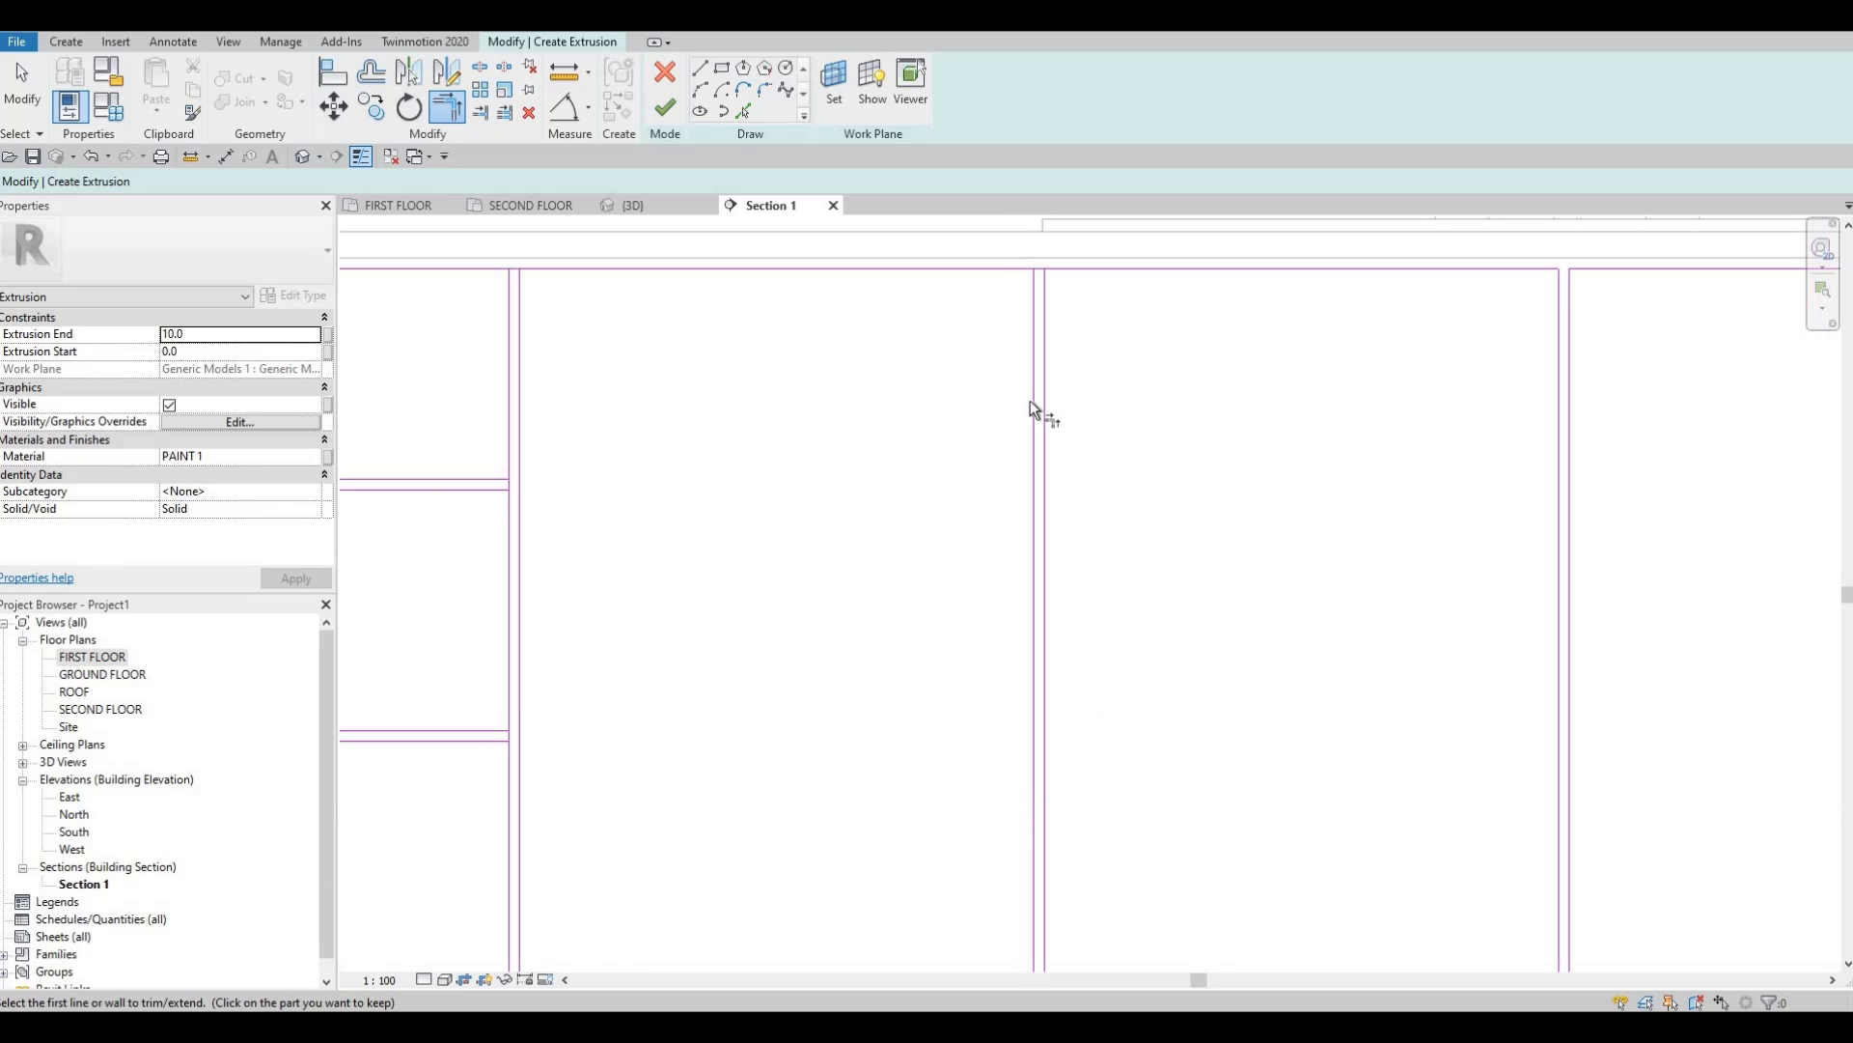
{"action": "scroll", "coordinate": [1043, 386], "scroll_direction": "up", "scroll_amount": 1}
{"action": "middle_click_drag", "start_coordinate": [1046, 283], "coordinate": [1162, 354]}
{"action": "scroll", "coordinate": [1029, 402], "scroll_direction": "up", "scroll_amount": 1}
{"action": "left_click", "coordinate": [1029, 402]}
{"action": "left_click", "coordinate": [1042, 385]}
{"action": "left_click", "coordinate": [1017, 401]}
{"action": "left_click", "coordinate": [1006, 384]}
Trim the top line back at both verticals and finish that vertical's corner.
{"action": "scroll", "coordinate": [1017, 417], "scroll_direction": "down", "scroll_amount": 2}
{"action": "middle_click_drag", "start_coordinate": [1103, 427], "coordinate": [1022, 307]}
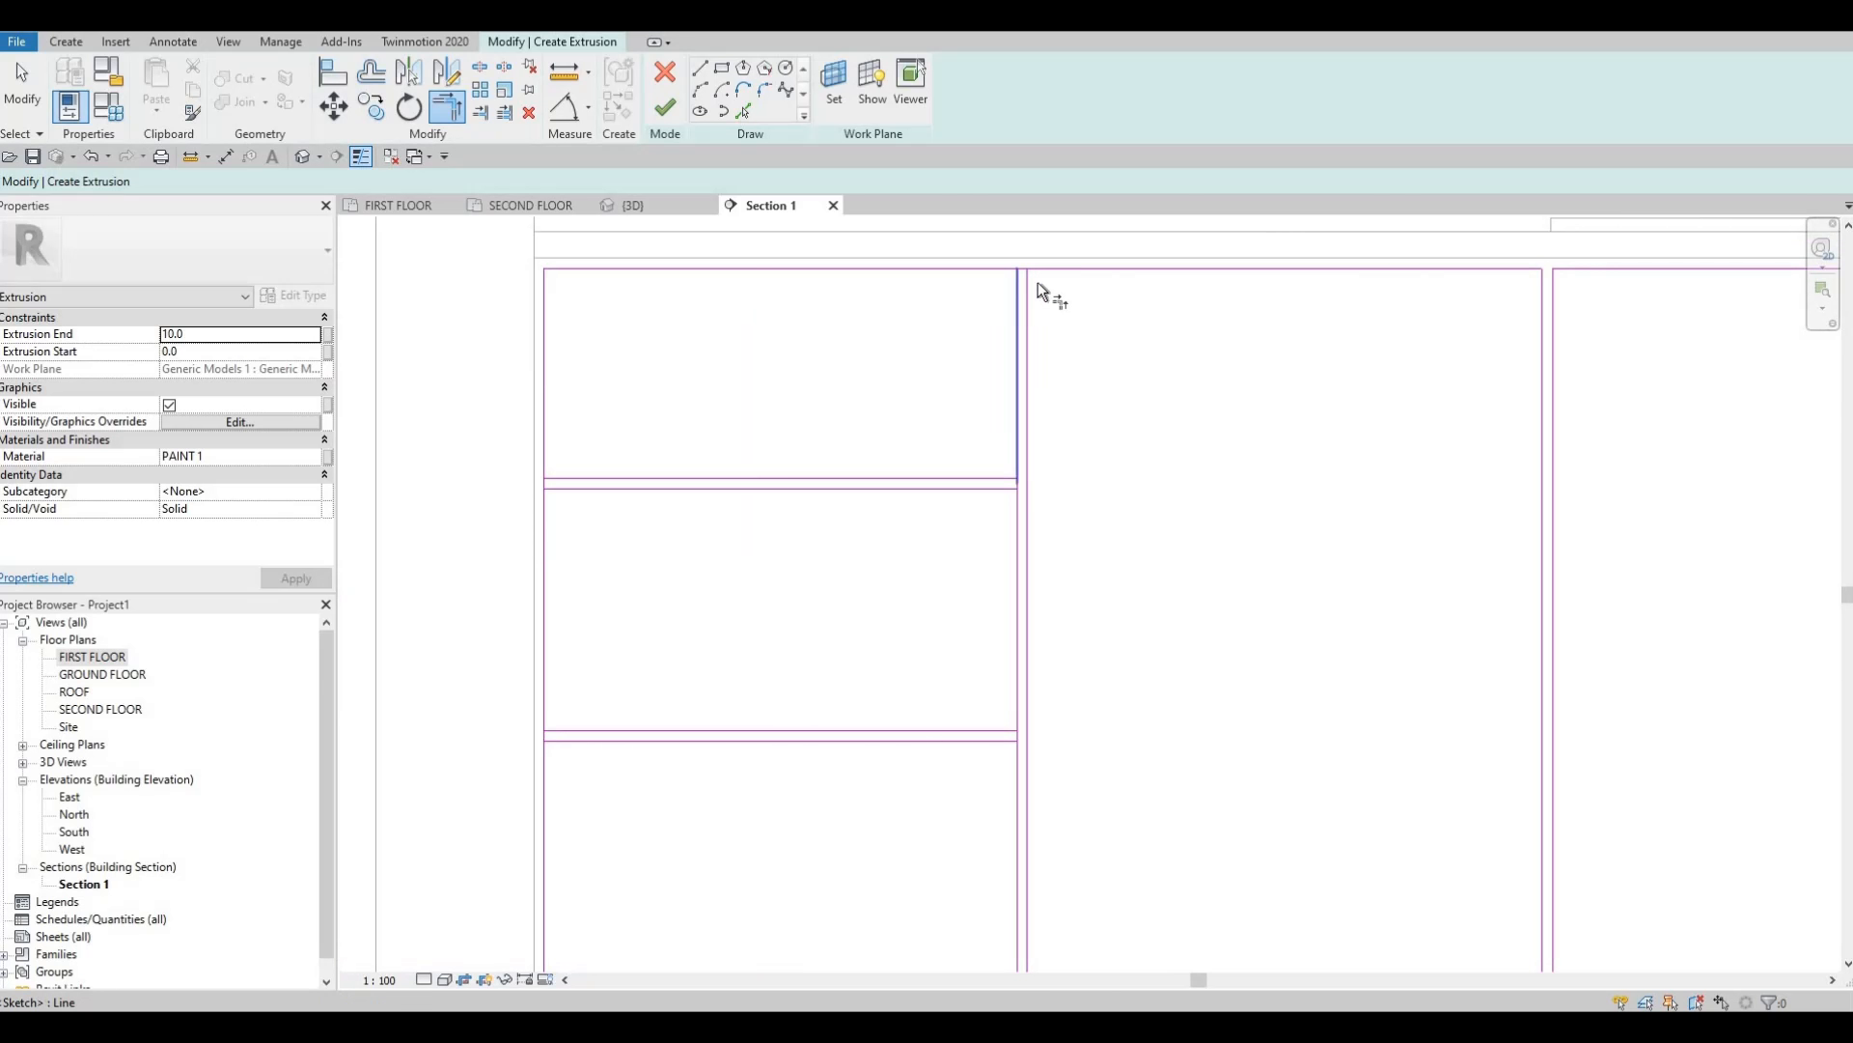
{"action": "left_click", "coordinate": [1029, 280]}
{"action": "left_click", "coordinate": [1039, 270]}
{"action": "left_click", "coordinate": [1016, 285]}
{"action": "left_click", "coordinate": [999, 268]}
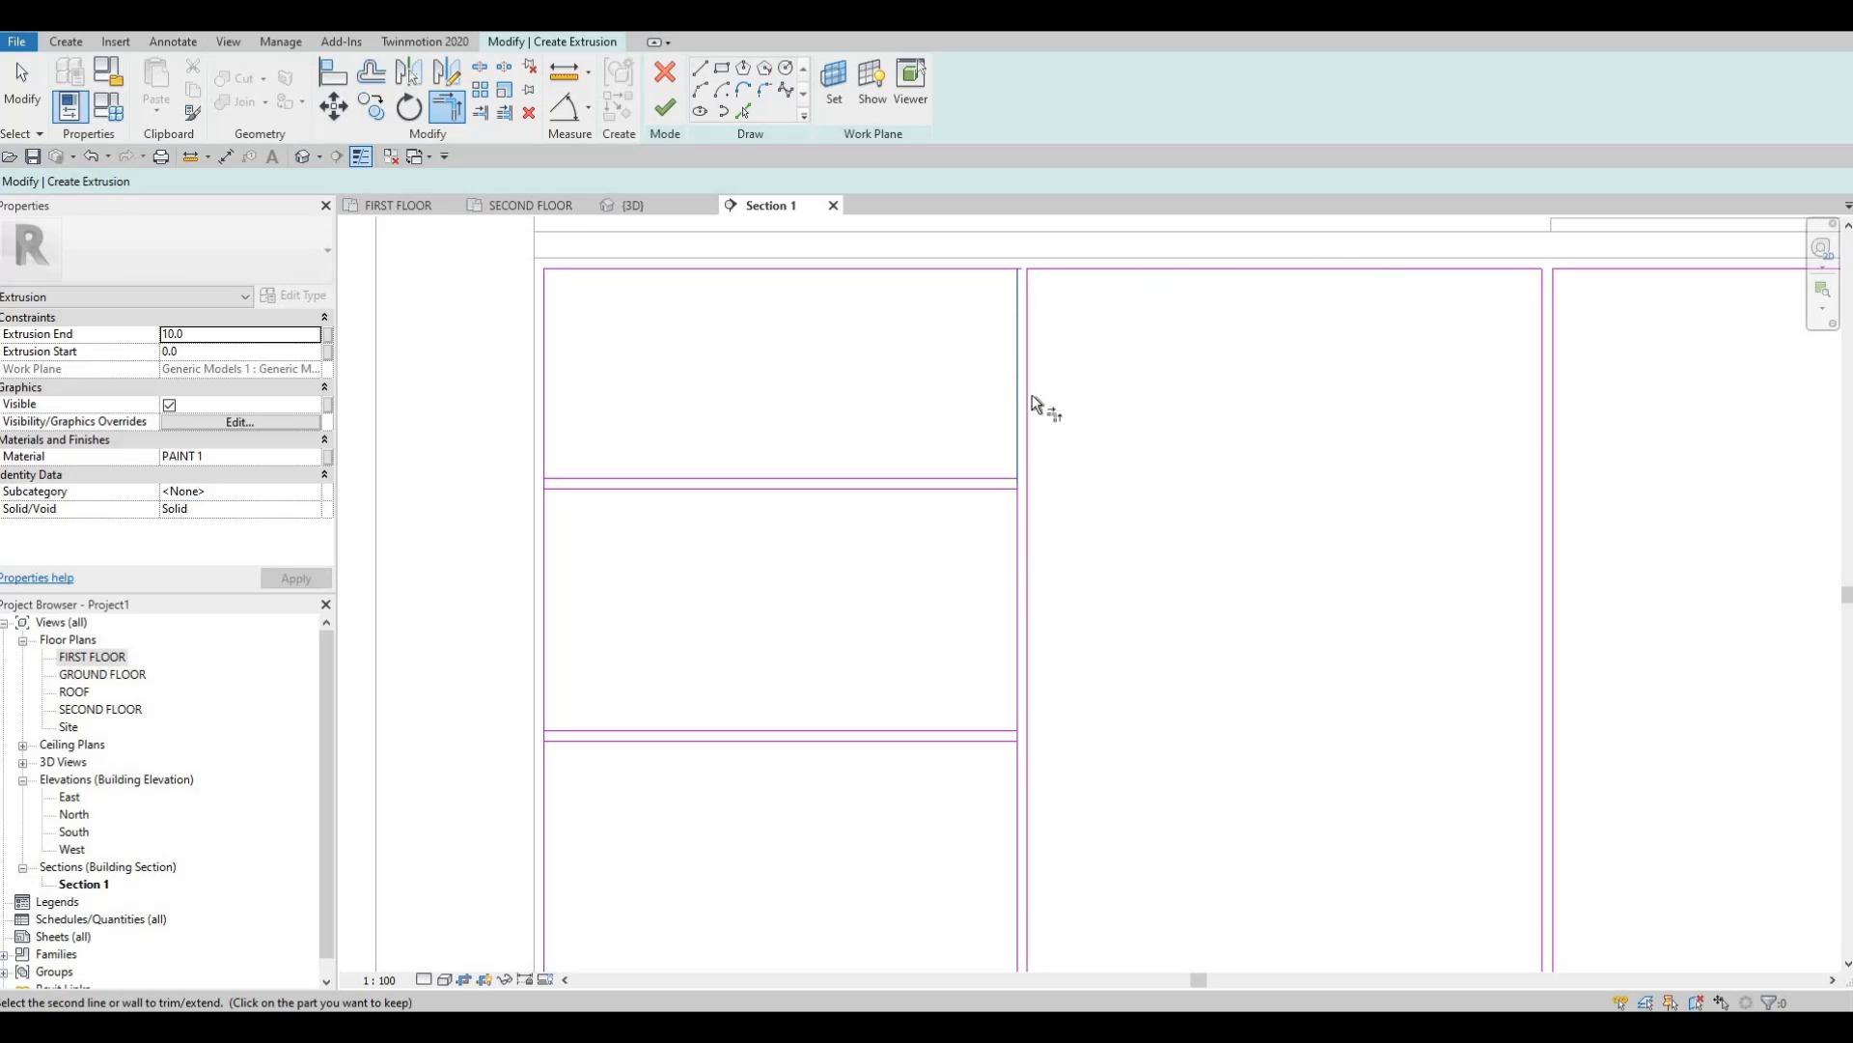
{"action": "left_click", "coordinate": [1015, 418]}
{"action": "left_click", "coordinate": [996, 490]}
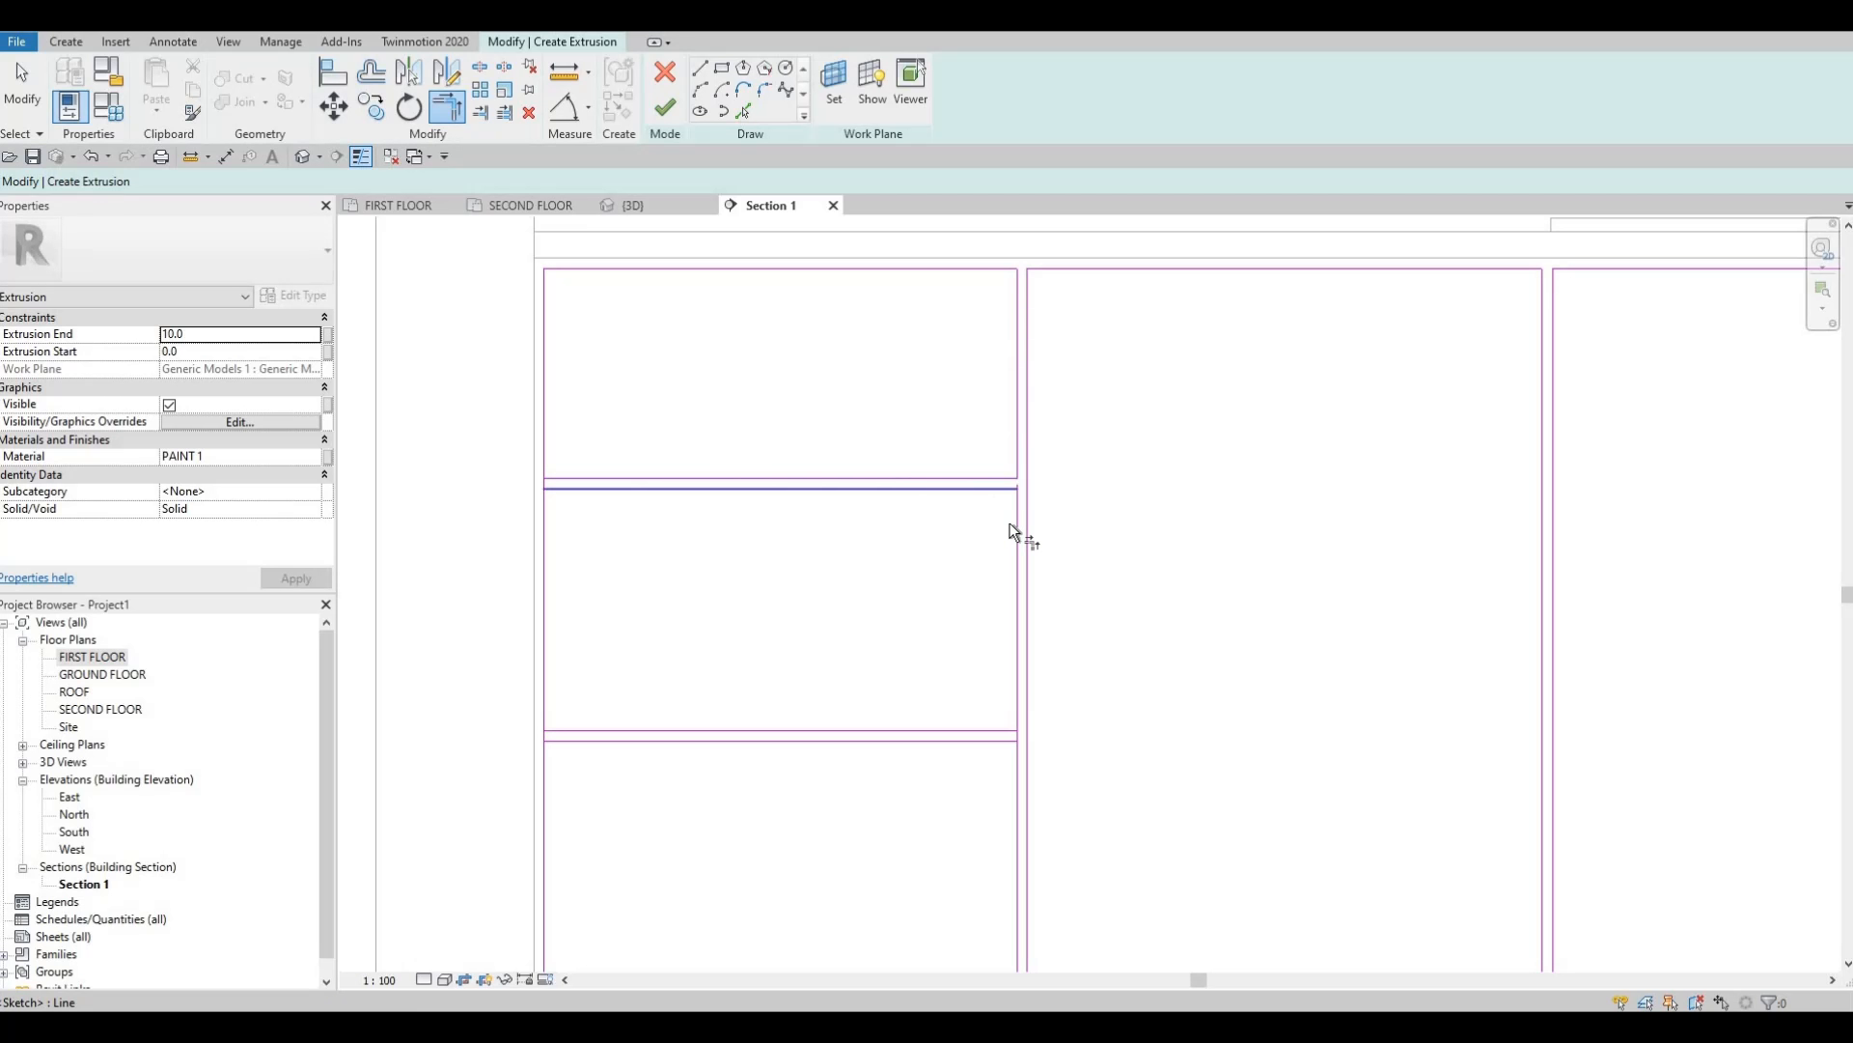
Corner the left vertical to the upper and lower horizontals of the left panel.
{"action": "scroll", "coordinate": [536, 490], "scroll_direction": "up", "scroll_amount": 3}
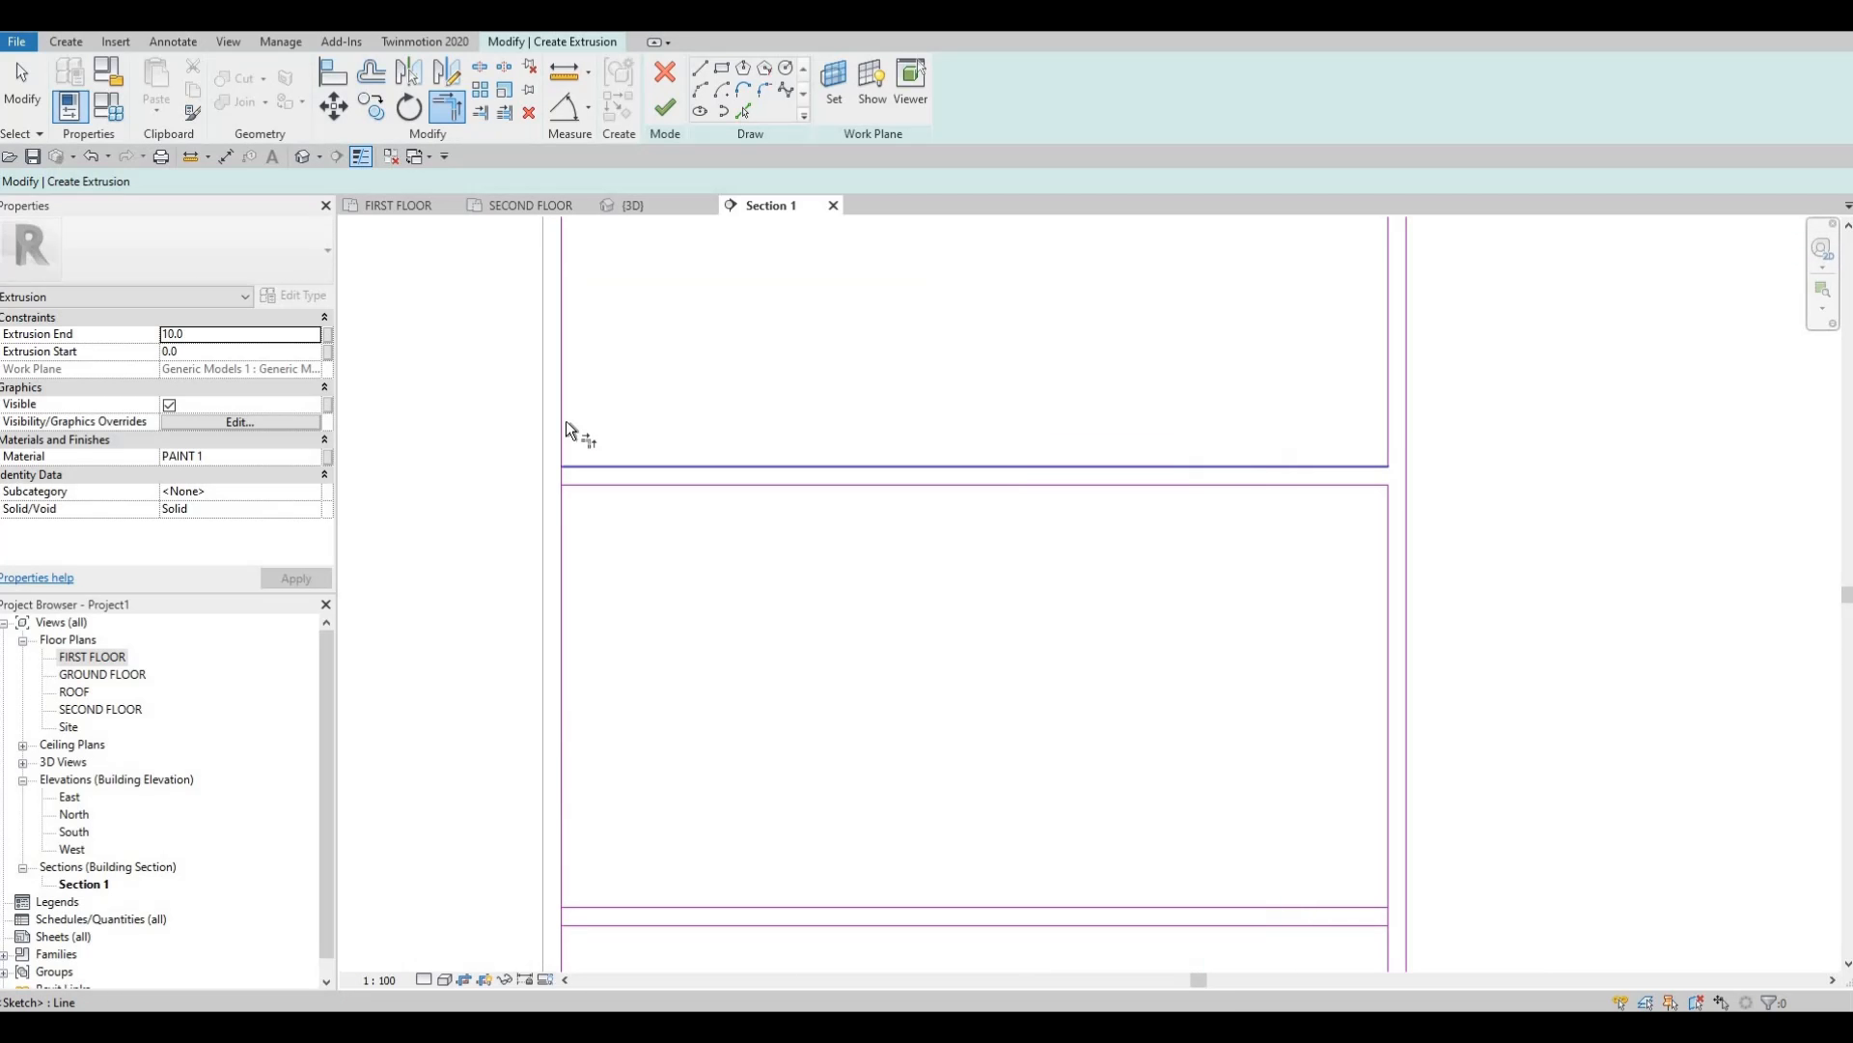
{"action": "left_click", "coordinate": [614, 486]}
{"action": "left_click", "coordinate": [562, 619]}
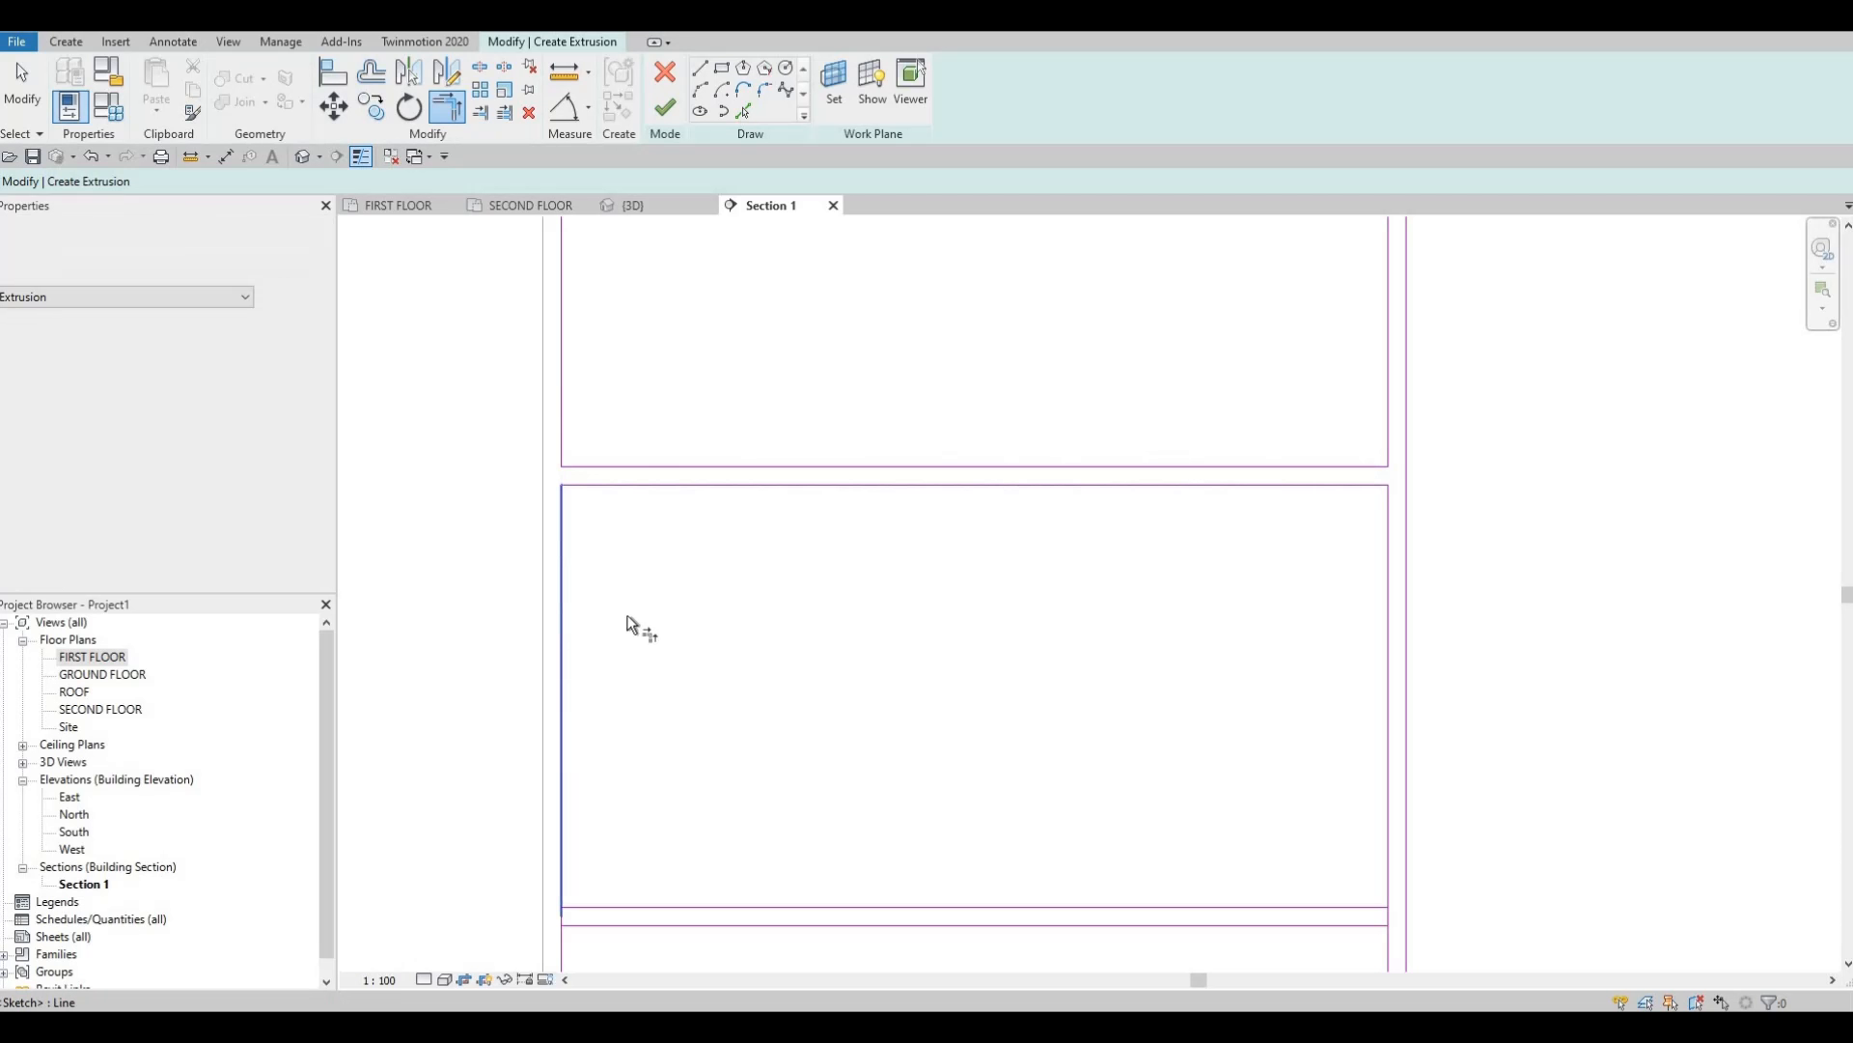
{"action": "middle_click_drag", "start_coordinate": [611, 850], "coordinate": [648, 482]}
{"action": "left_click", "coordinate": [621, 540]}
{"action": "left_click", "coordinate": [598, 502]}
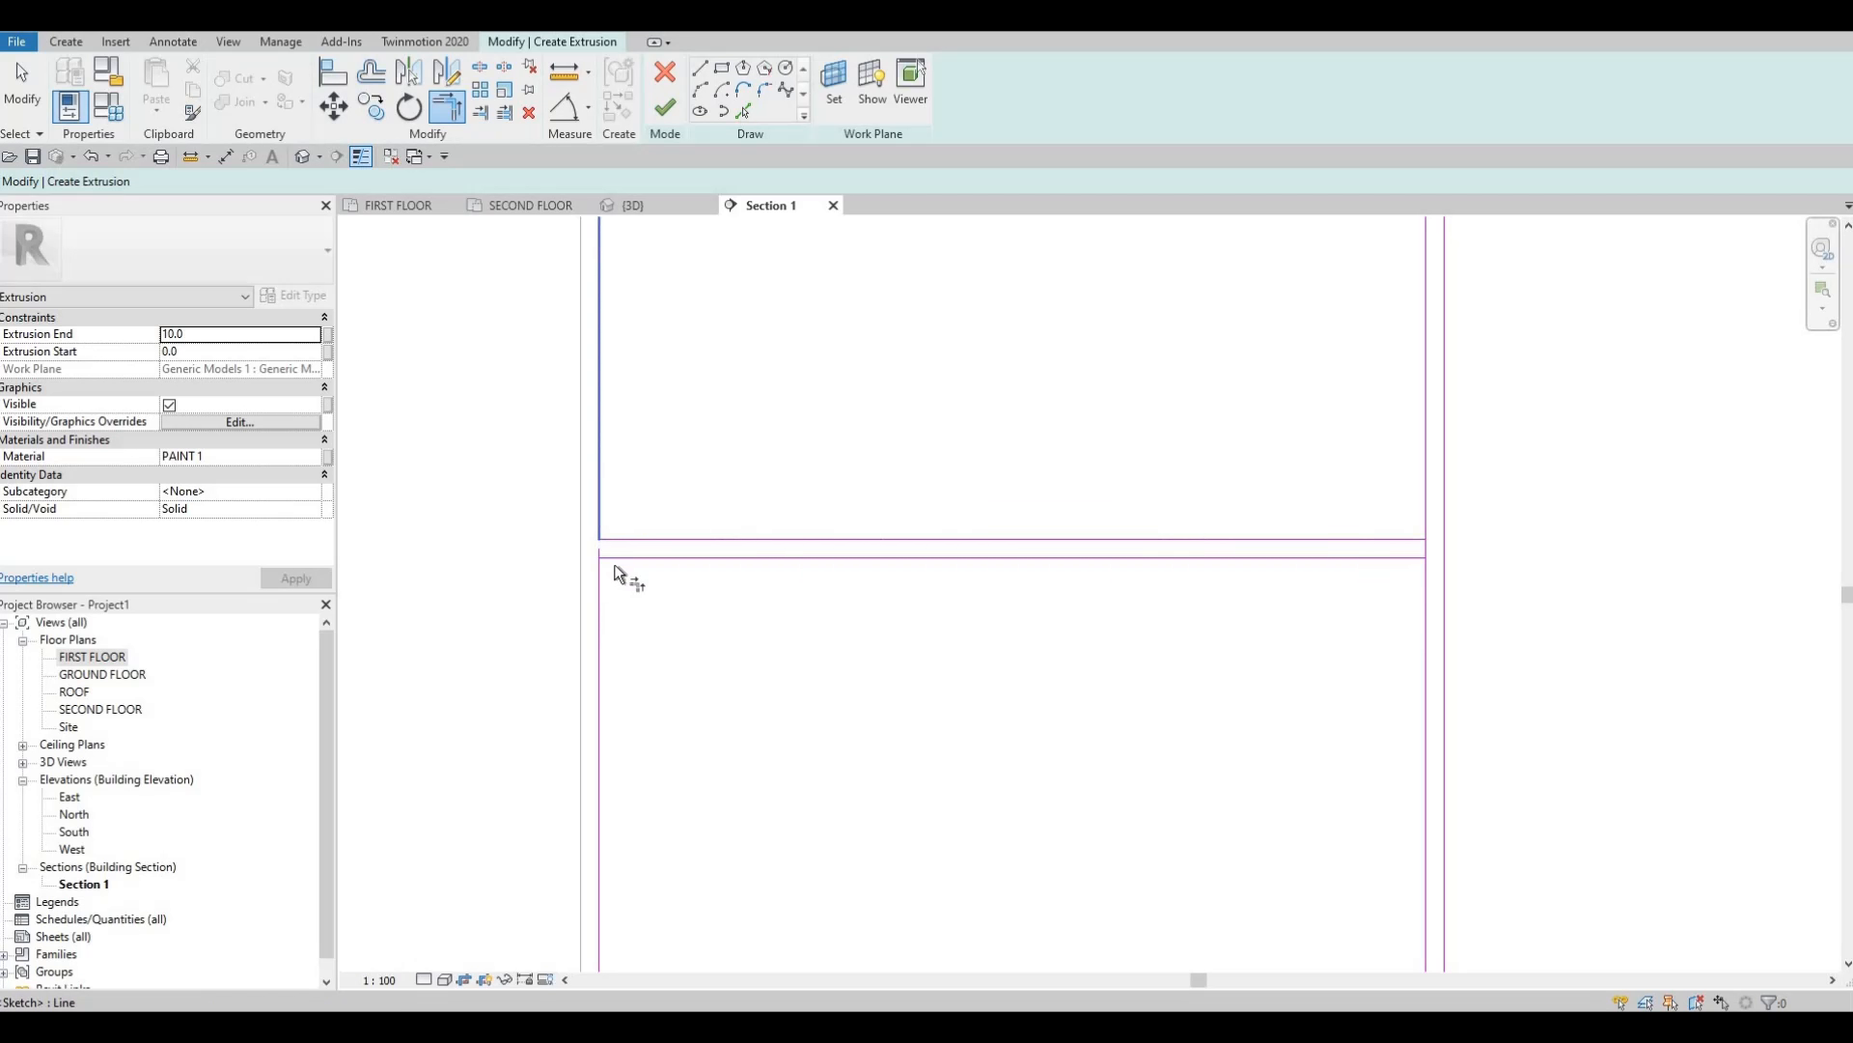
{"action": "left_click", "coordinate": [660, 559]}
{"action": "left_click", "coordinate": [600, 603]}
Clean up the right-side drawer panel corners, then review all closed cabinet panel outlines.
{"action": "left_click", "coordinate": [1334, 558]}
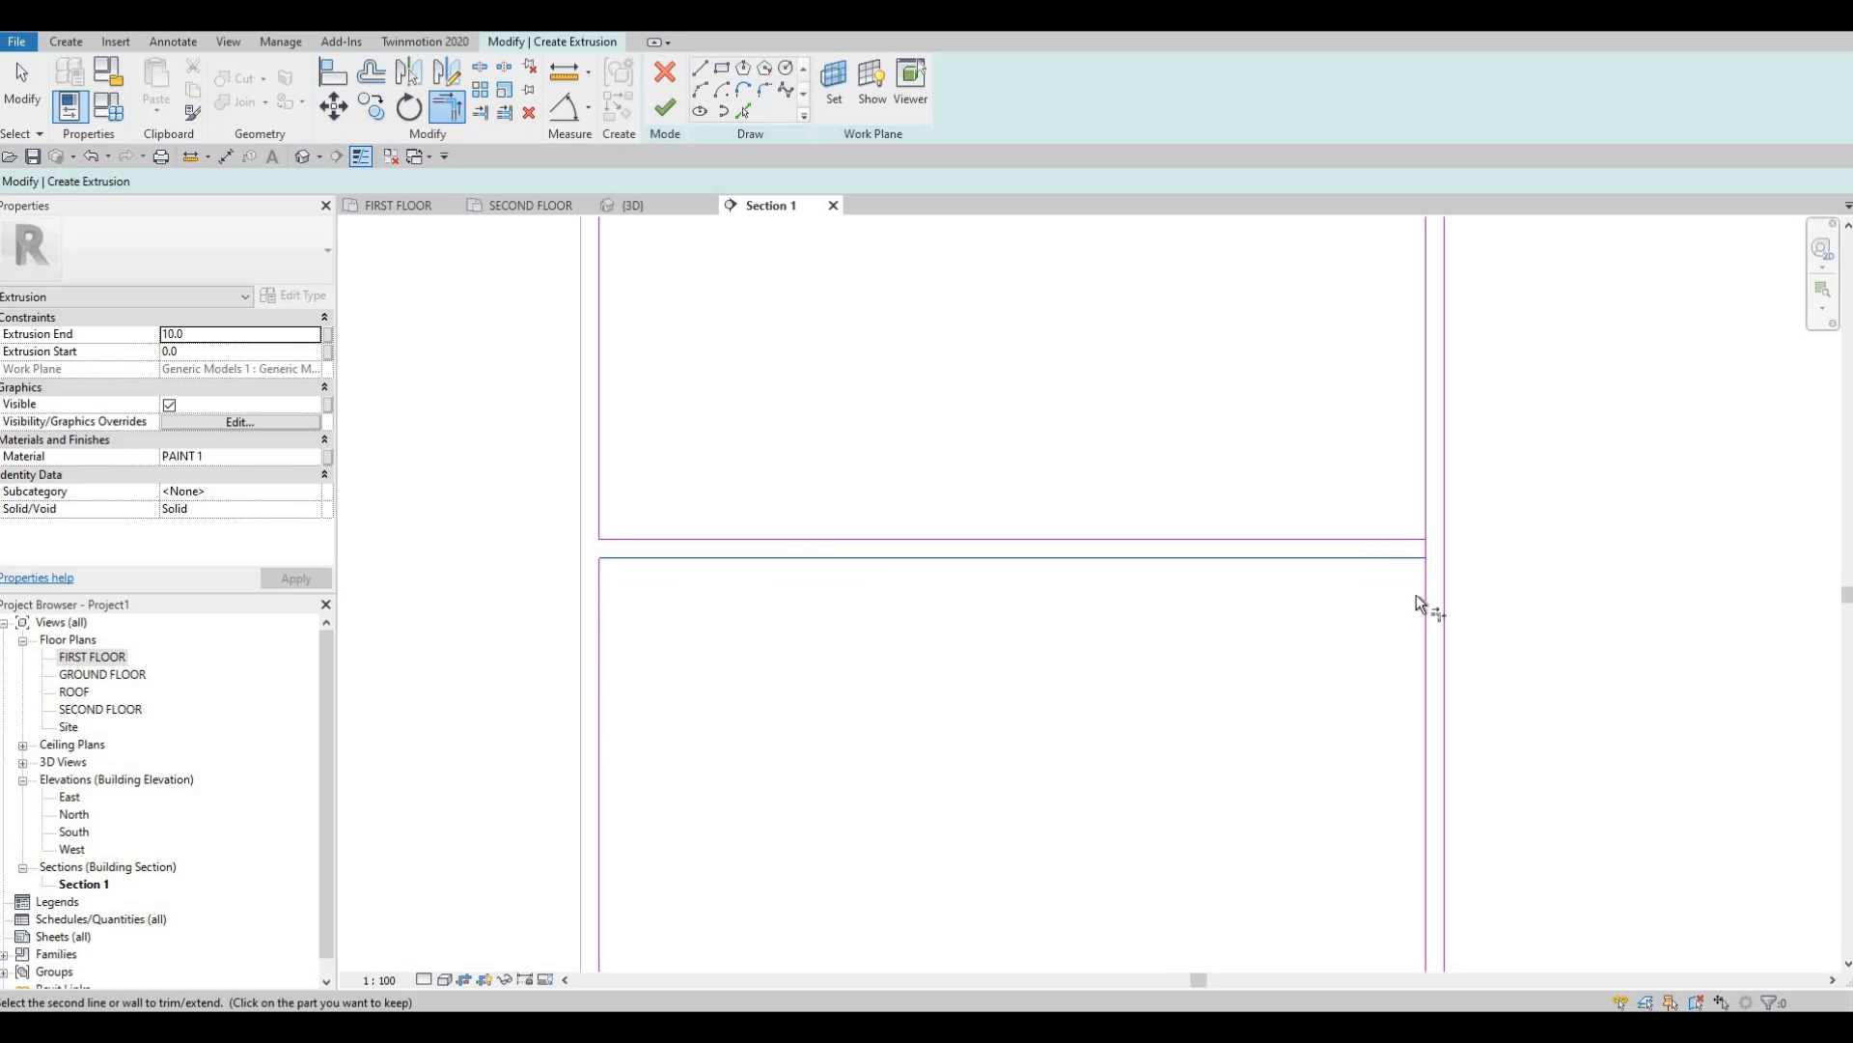
{"action": "left_click", "coordinate": [1423, 606]}
{"action": "left_click", "coordinate": [1405, 538]}
{"action": "left_click", "coordinate": [1427, 506]}
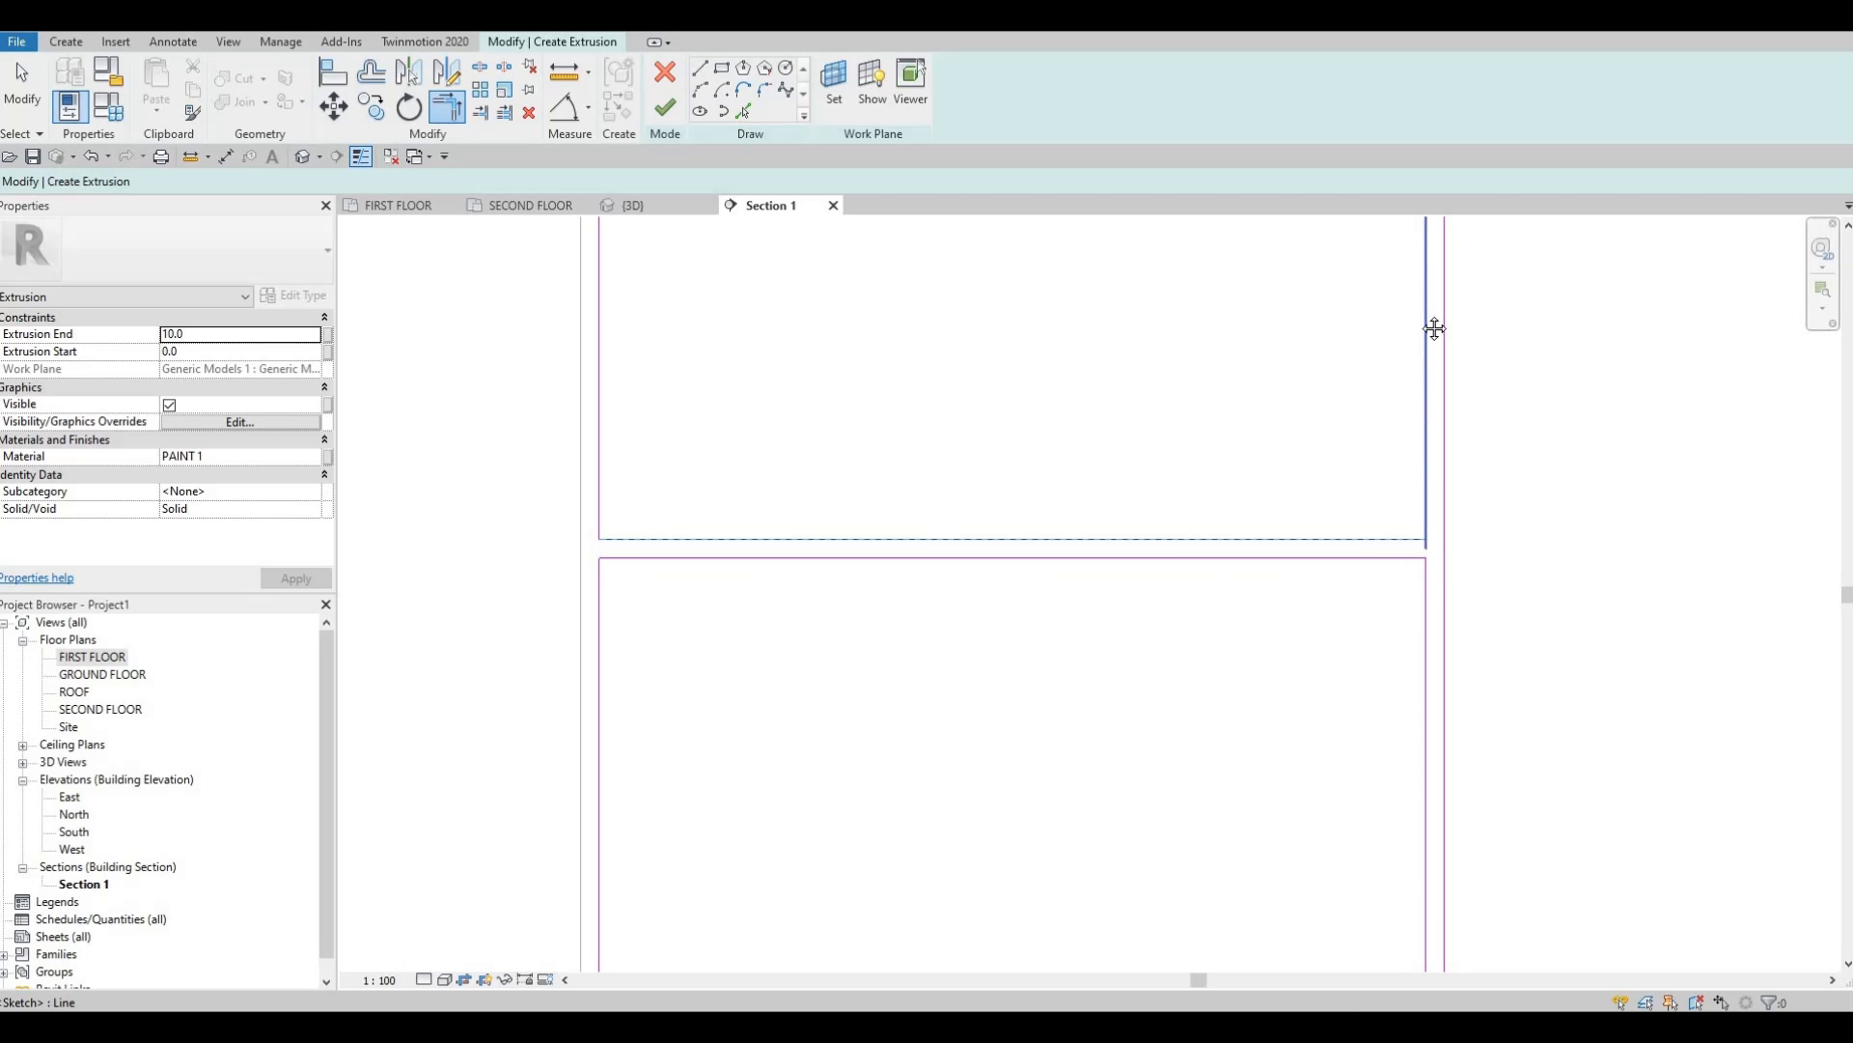
{"action": "scroll", "coordinate": [1428, 676], "scroll_direction": "down", "scroll_amount": 3}
{"action": "scroll", "coordinate": [1432, 697], "scroll_direction": "up", "scroll_amount": 5}
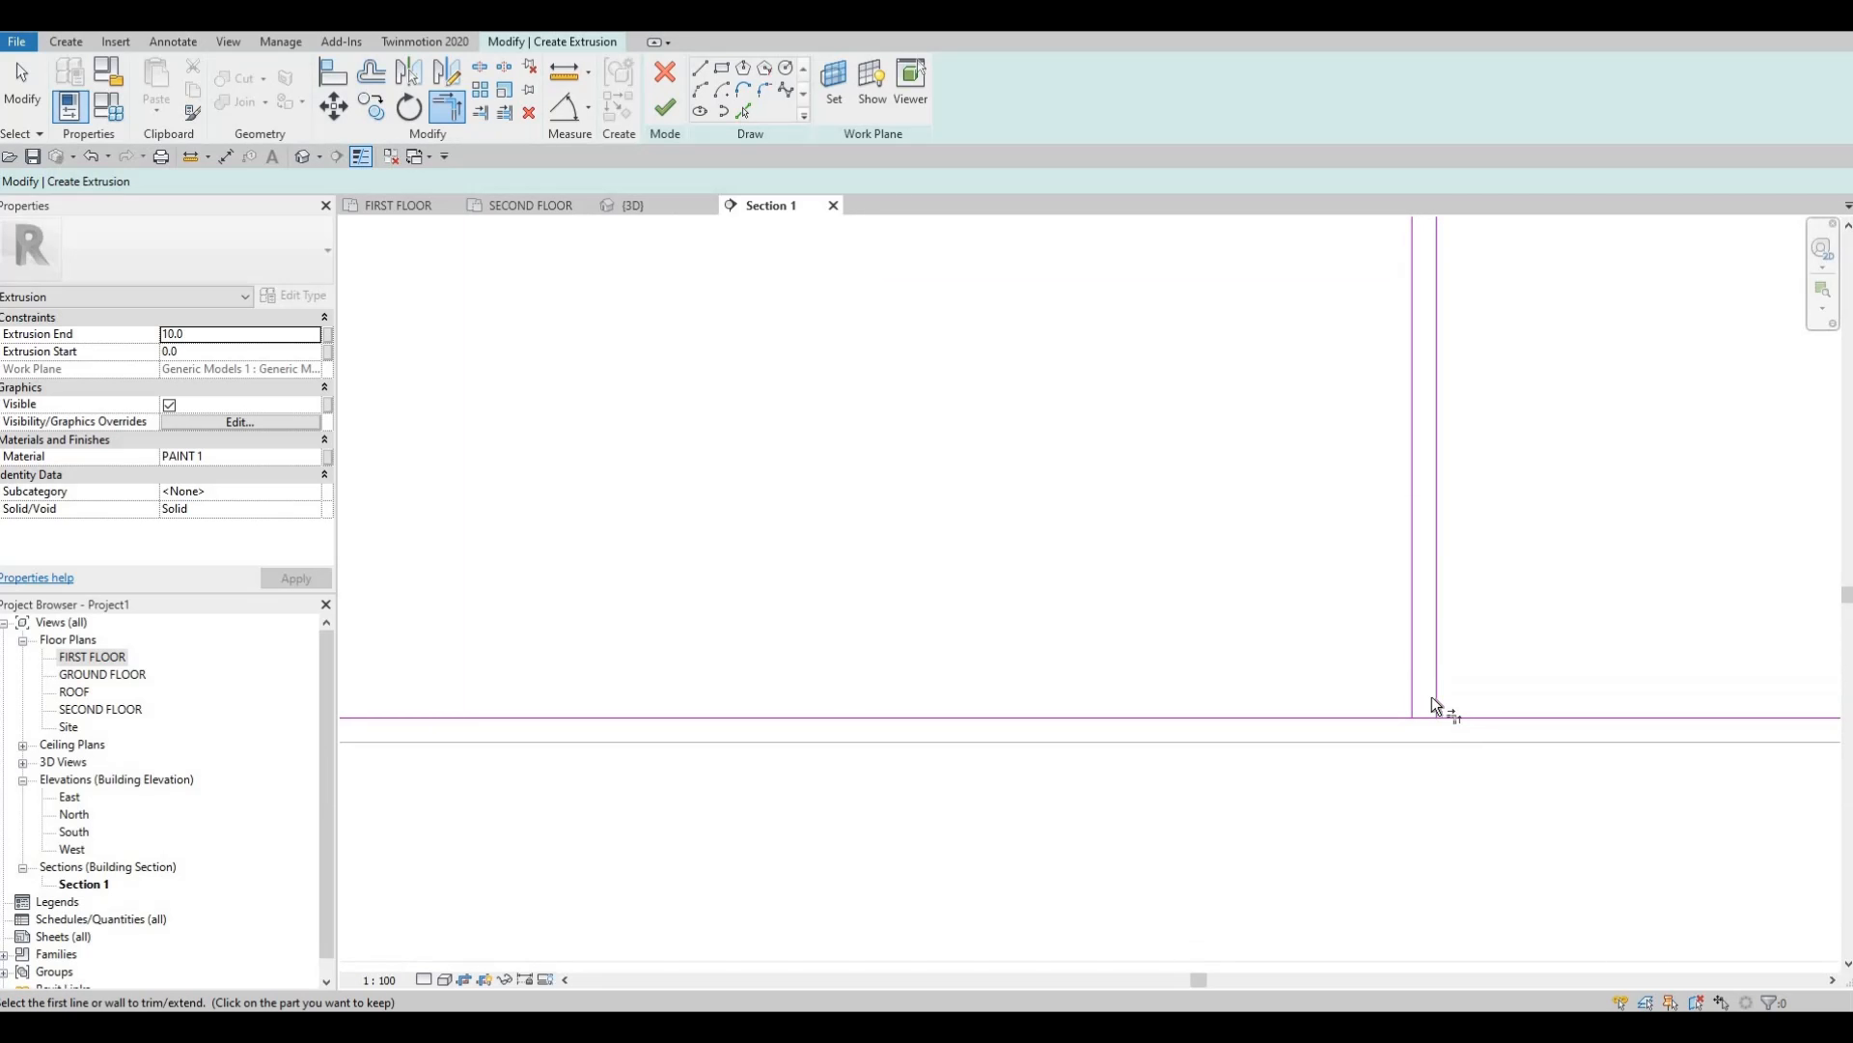
{"action": "left_click", "coordinate": [1435, 680]}
{"action": "left_click", "coordinate": [1415, 686]}
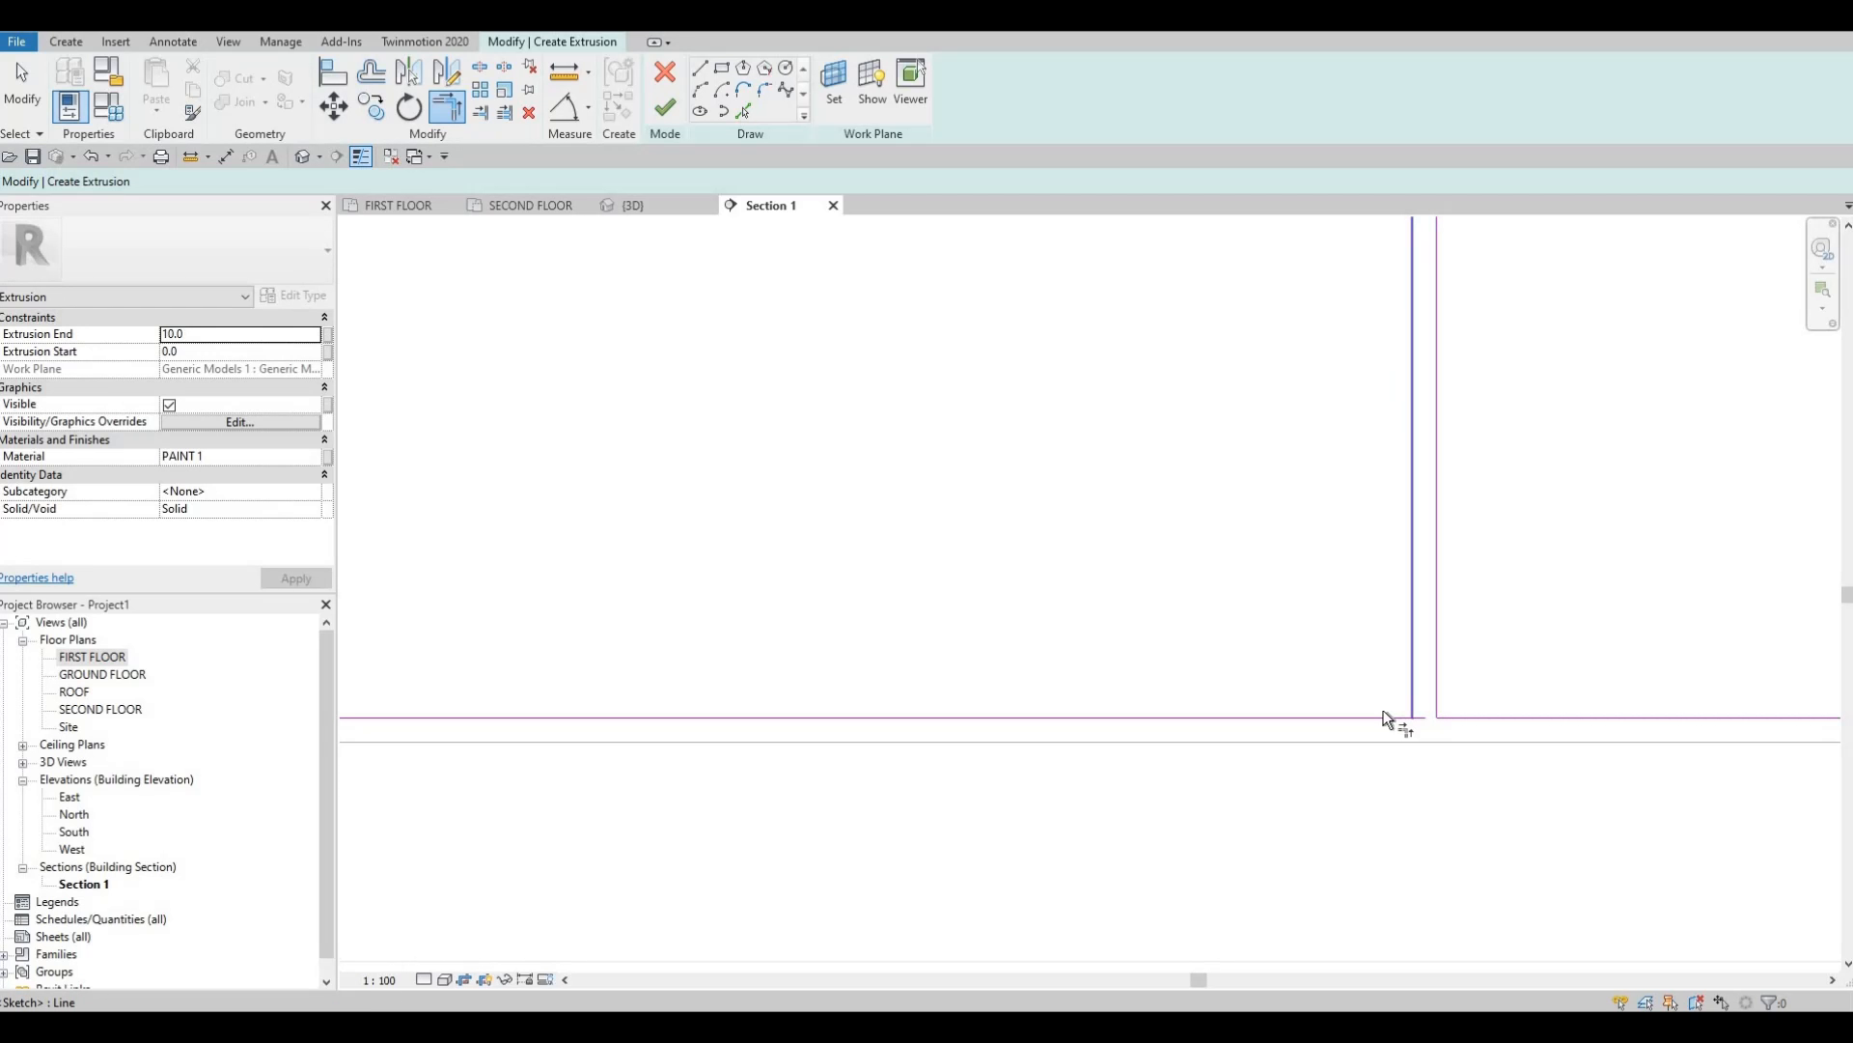
{"action": "left_click", "coordinate": [1376, 720]}
{"action": "middle_click_drag", "start_coordinate": [666, 567], "coordinate": [1210, 595]}
{"action": "scroll", "coordinate": [1406, 501], "scroll_direction": "down", "scroll_amount": 5}
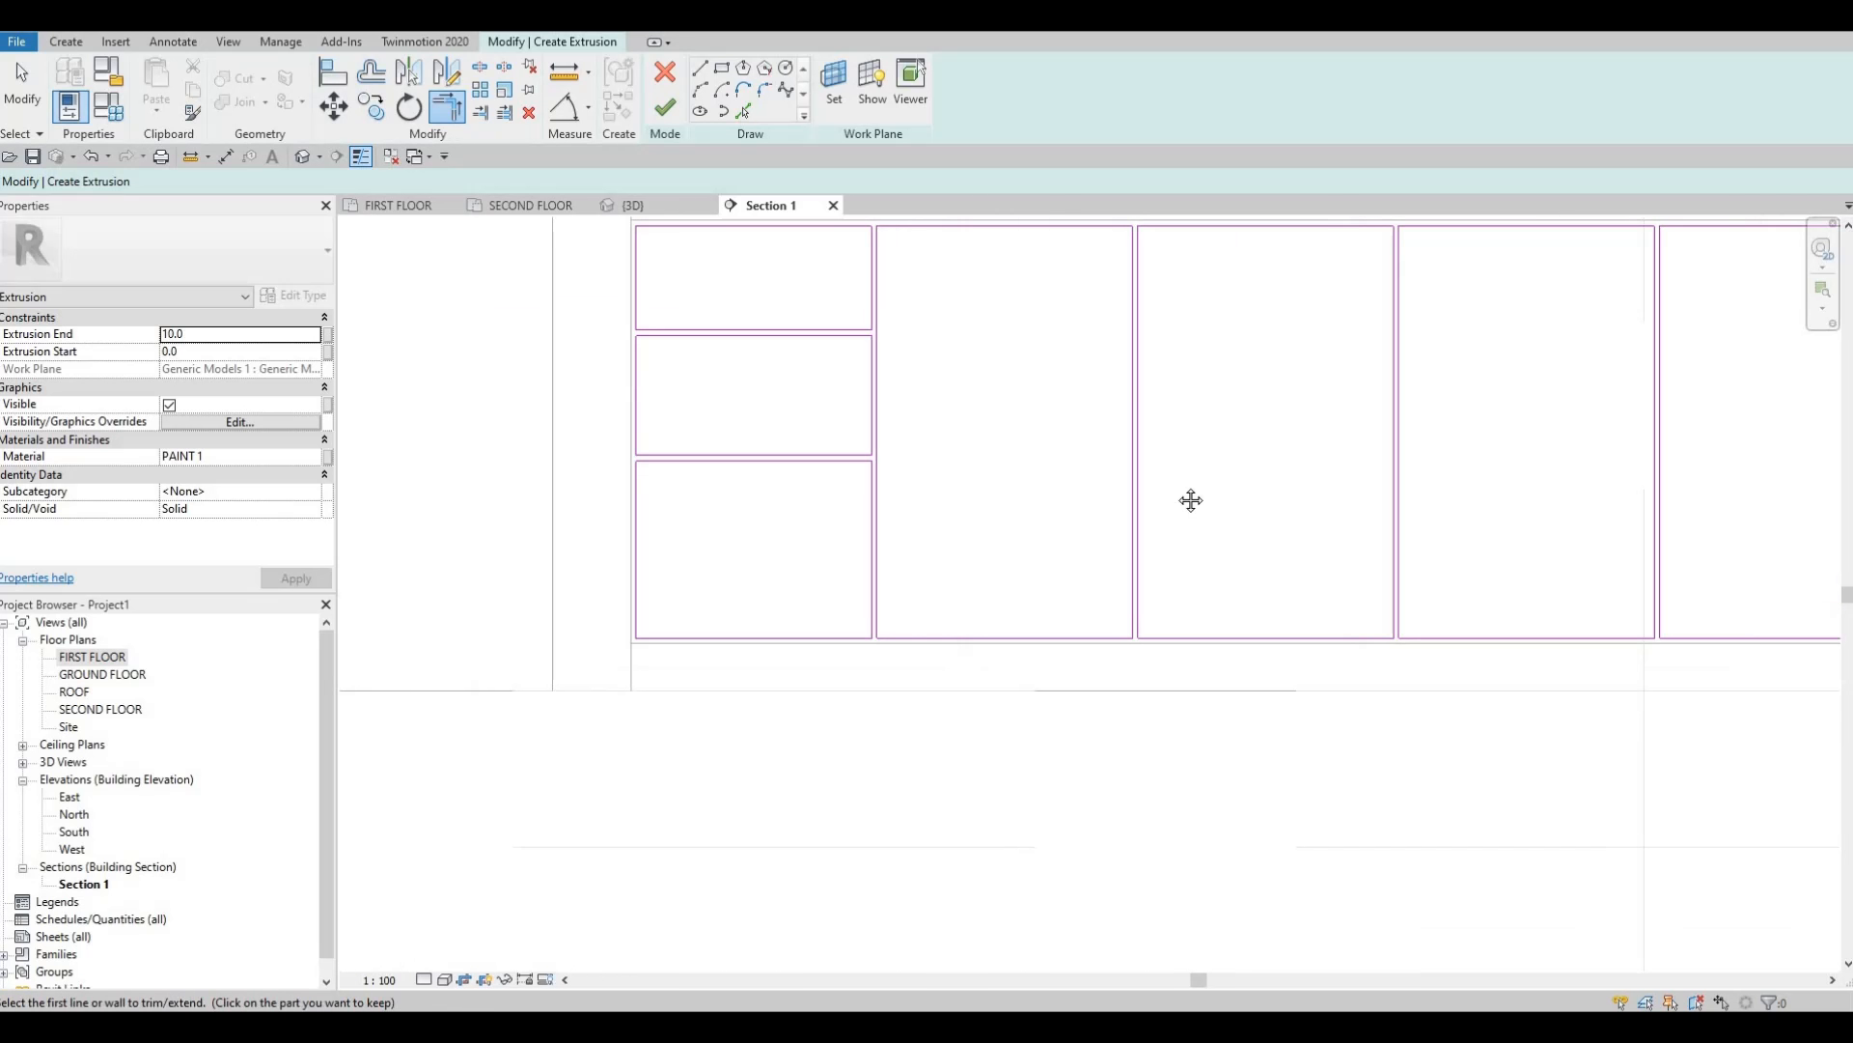
{"action": "scroll", "coordinate": [1131, 612], "scroll_direction": "down", "scroll_amount": 1}
{"action": "middle_click_drag", "start_coordinate": [1270, 500], "coordinate": [1177, 616]}
{"action": "scroll", "coordinate": [1098, 536], "scroll_direction": "down", "scroll_amount": 1}
{"action": "middle_click_drag", "start_coordinate": [1098, 536], "coordinate": [1248, 541]}
Turn the closed door and drawer panel sketch into a PAINT 1 extrusion and finish the counter-front model in 3D.
{"action": "left_click", "coordinate": [666, 108]}
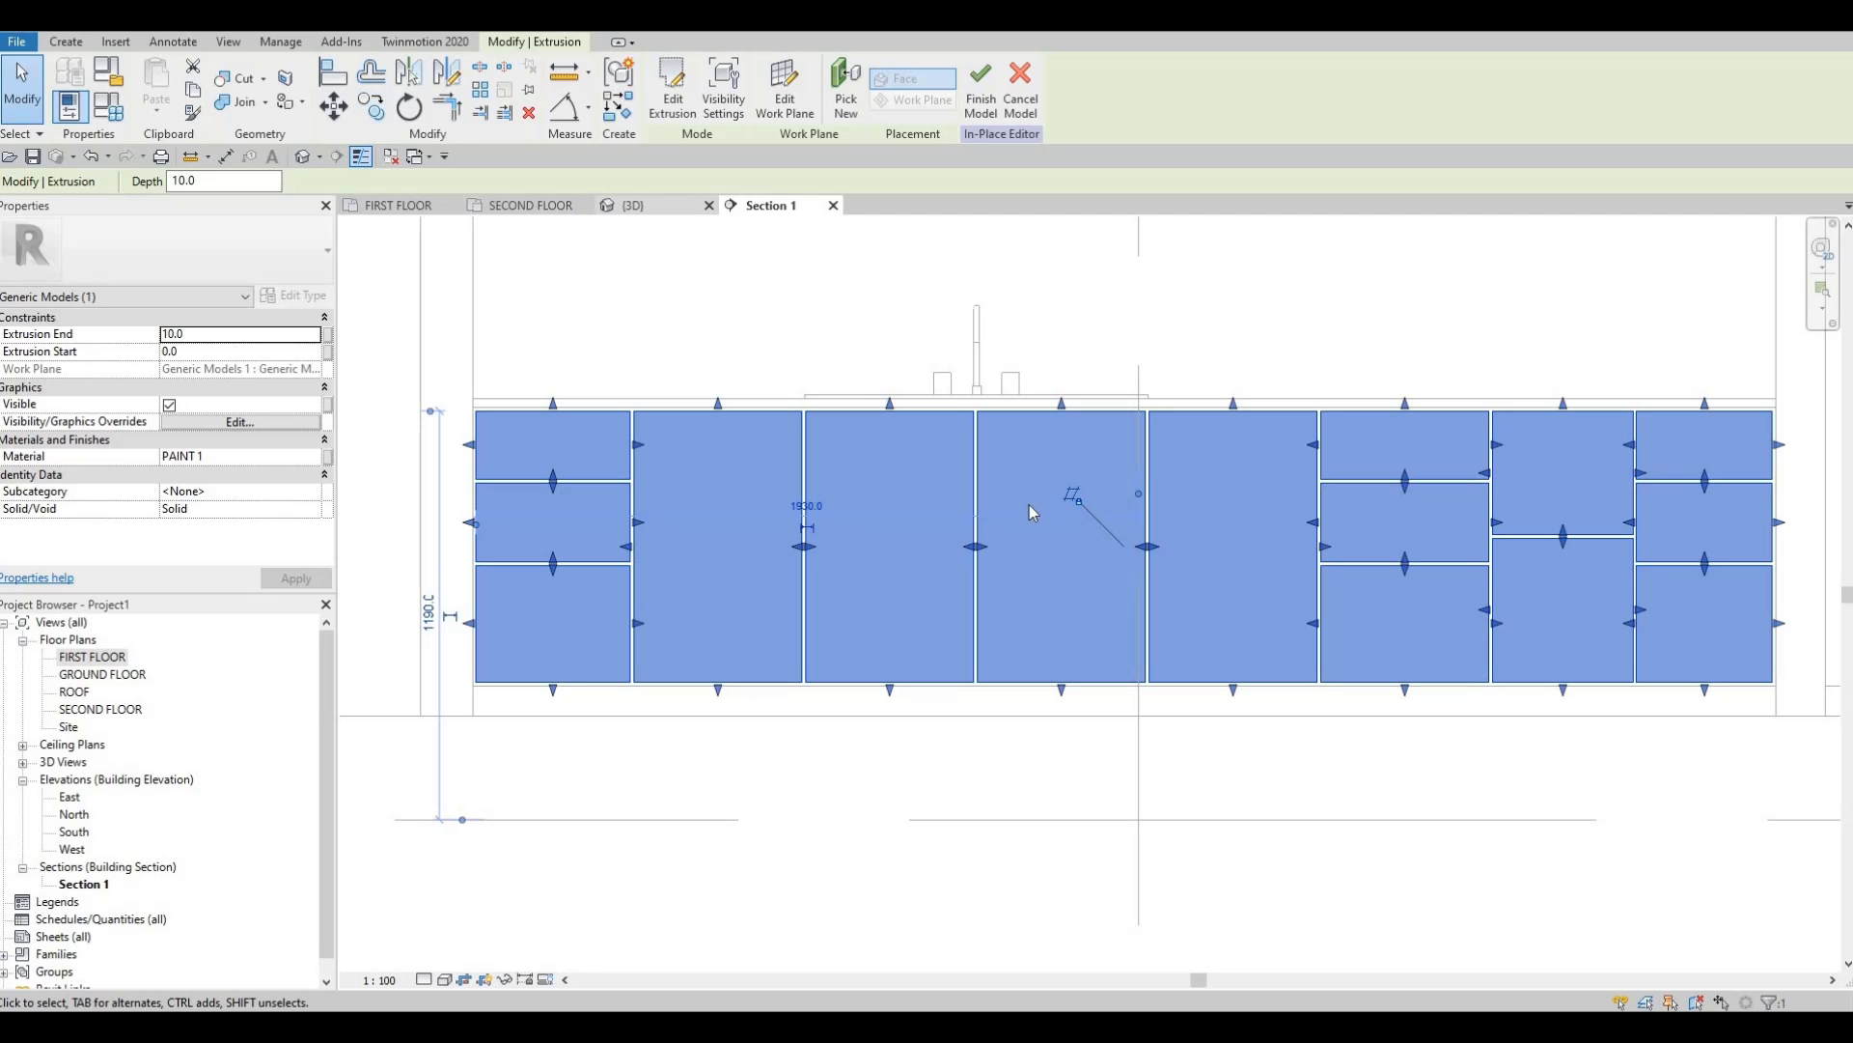
{"action": "key", "text": "ctrl+Tab"}
{"action": "middle_click_drag", "start_coordinate": [1082, 545], "coordinate": [916, 172], "text": "shift"}
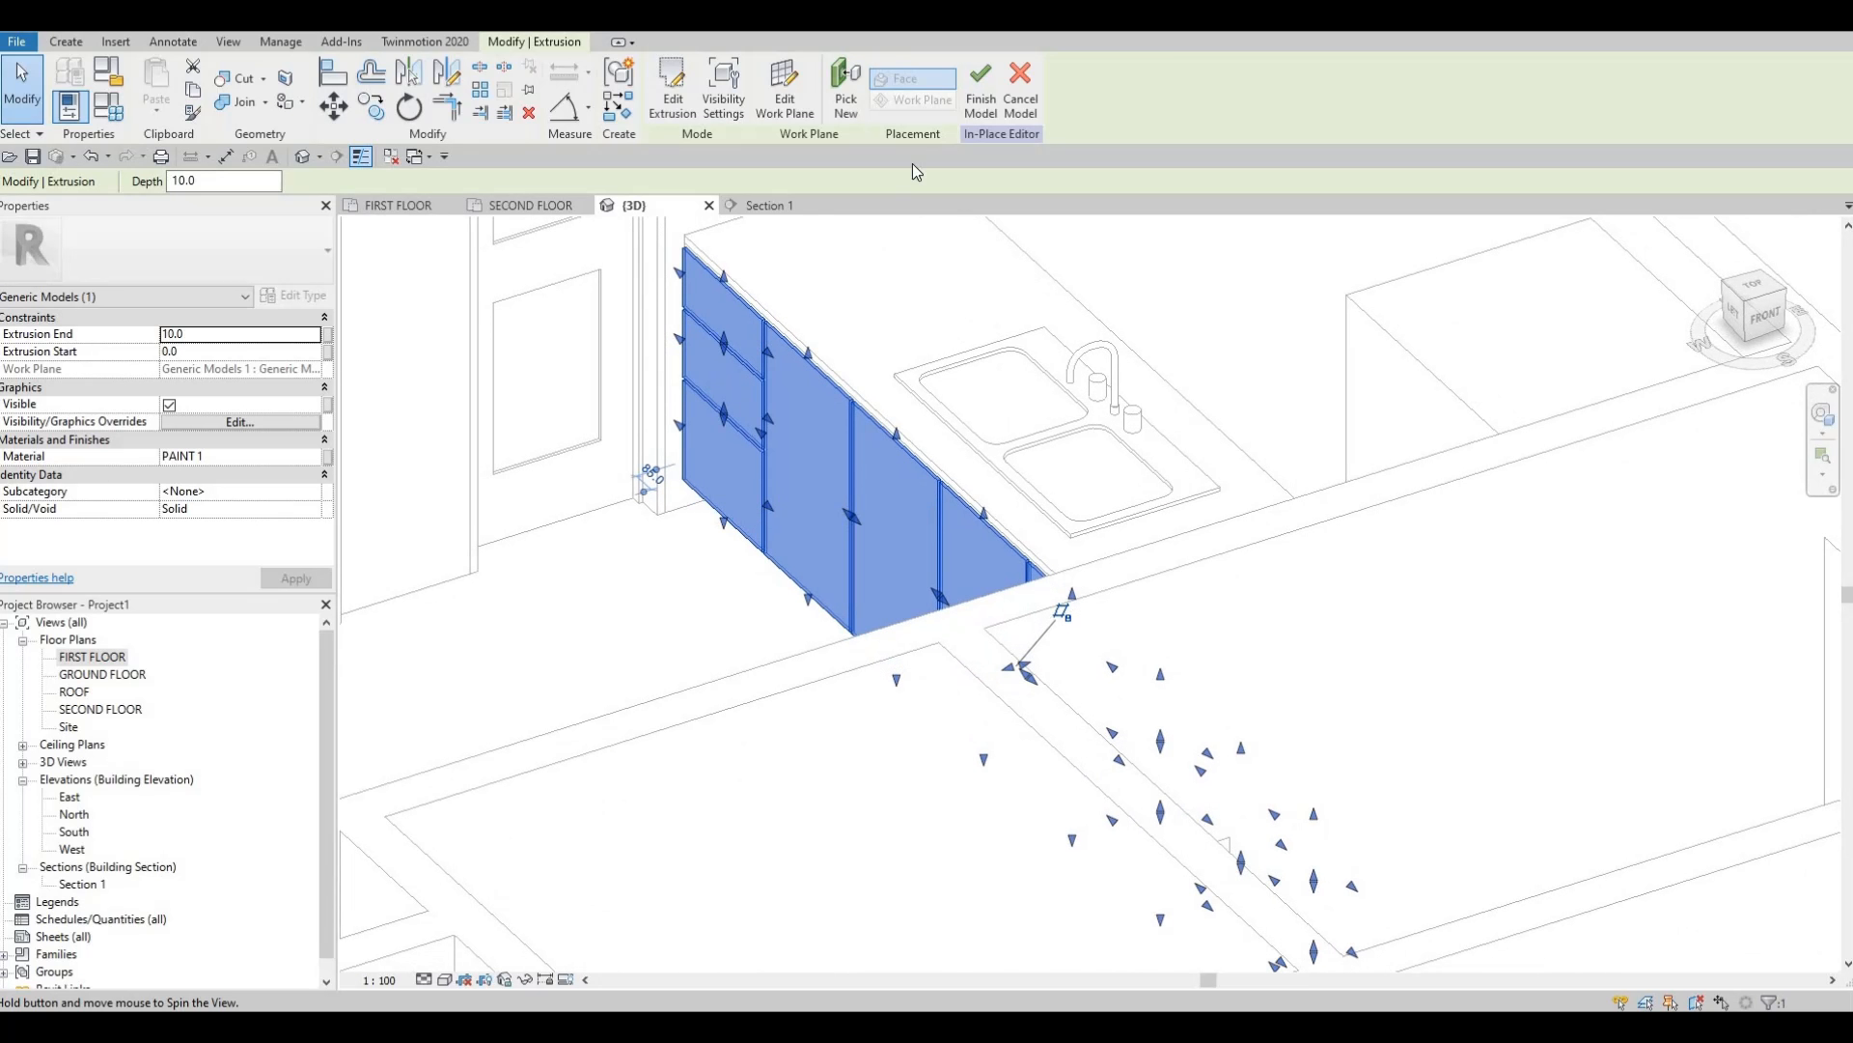
{"action": "left_click", "coordinate": [984, 101]}
{"action": "scroll", "coordinate": [698, 495], "scroll_direction": "up", "scroll_amount": 6}
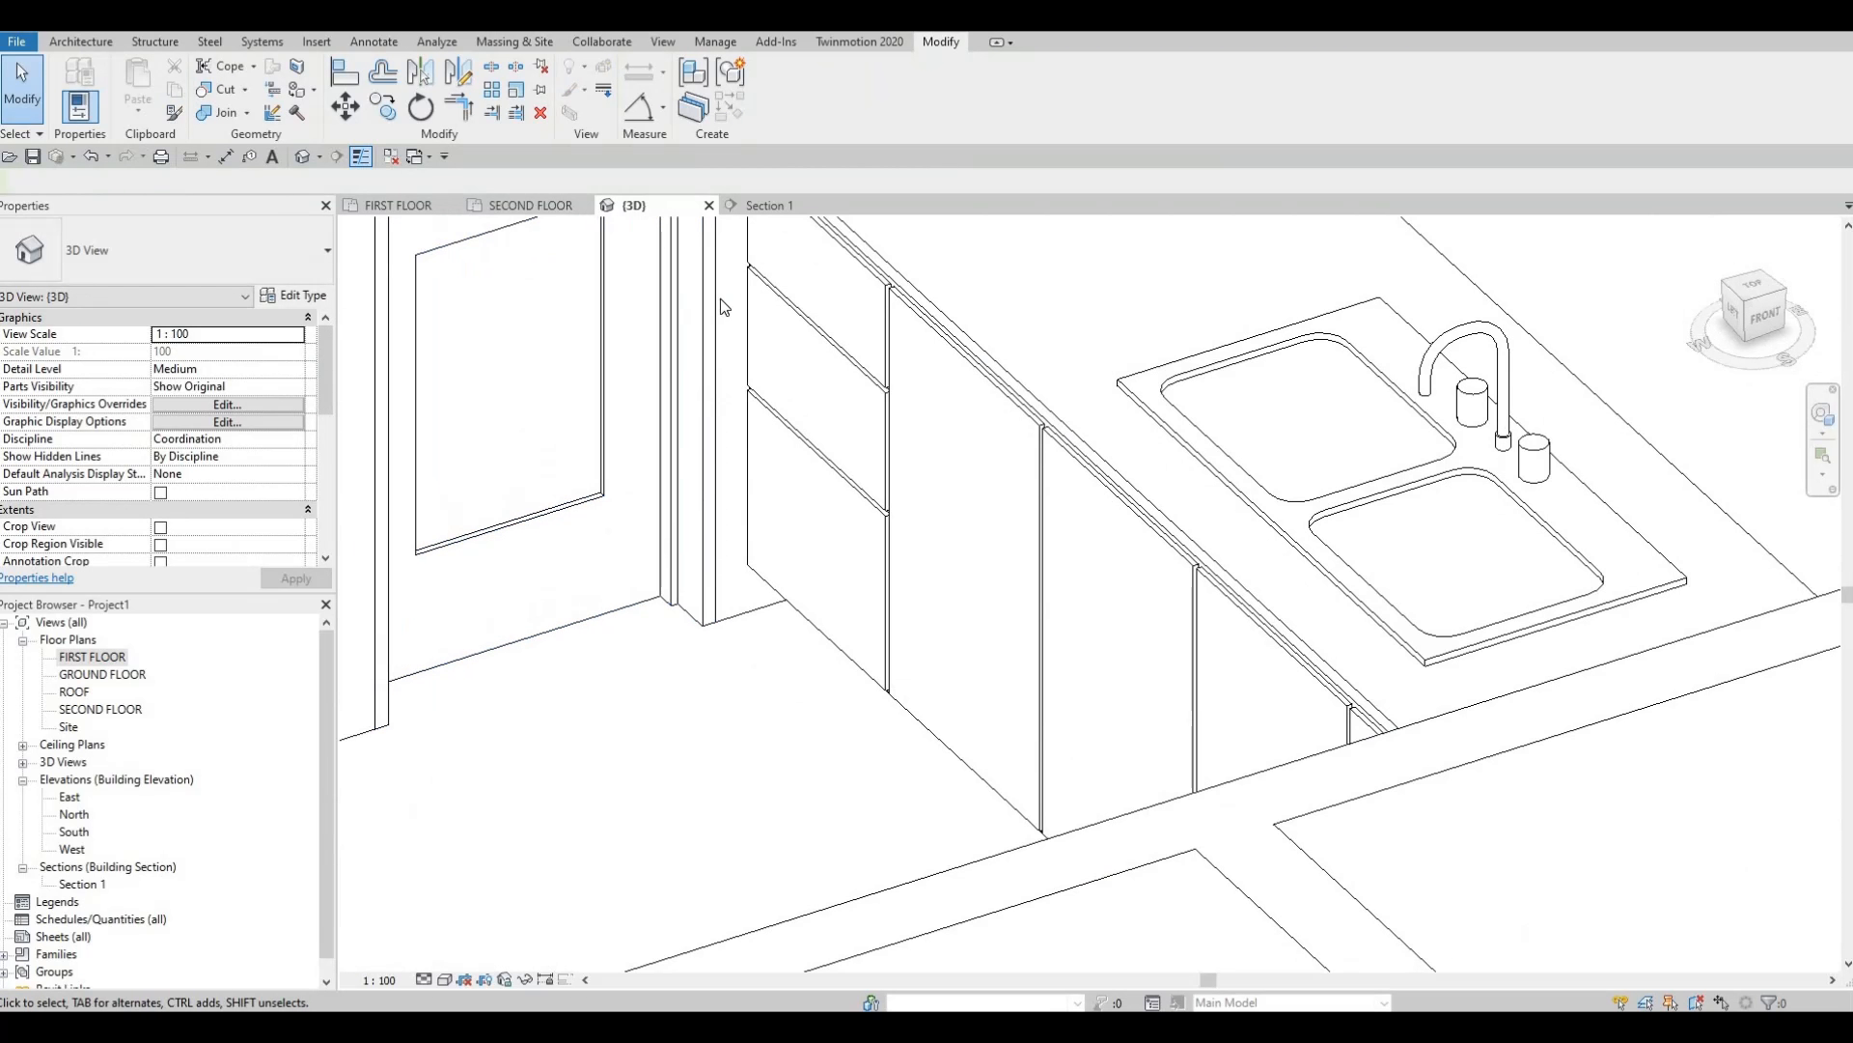
{"action": "middle_click_drag", "start_coordinate": [574, 483], "coordinate": [574, 409]}
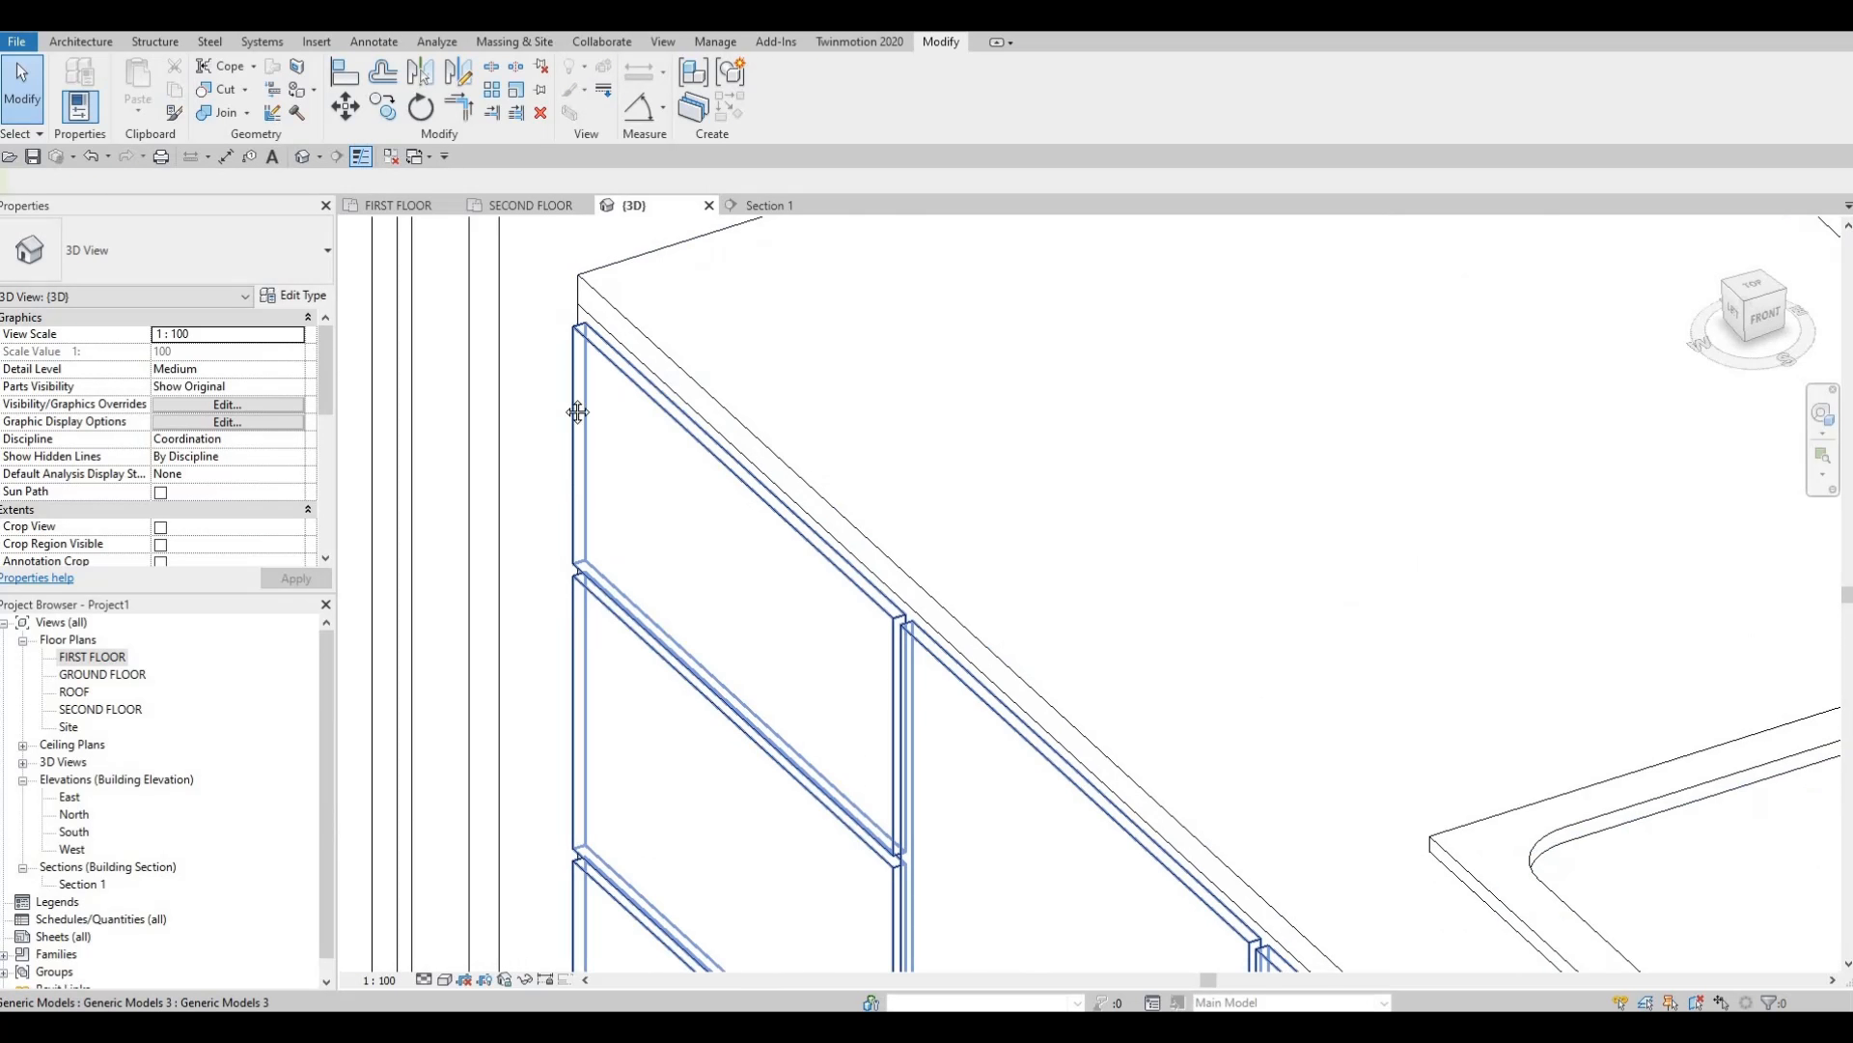
{"action": "key", "text": "Escape"}
{"action": "key", "text": "a"}
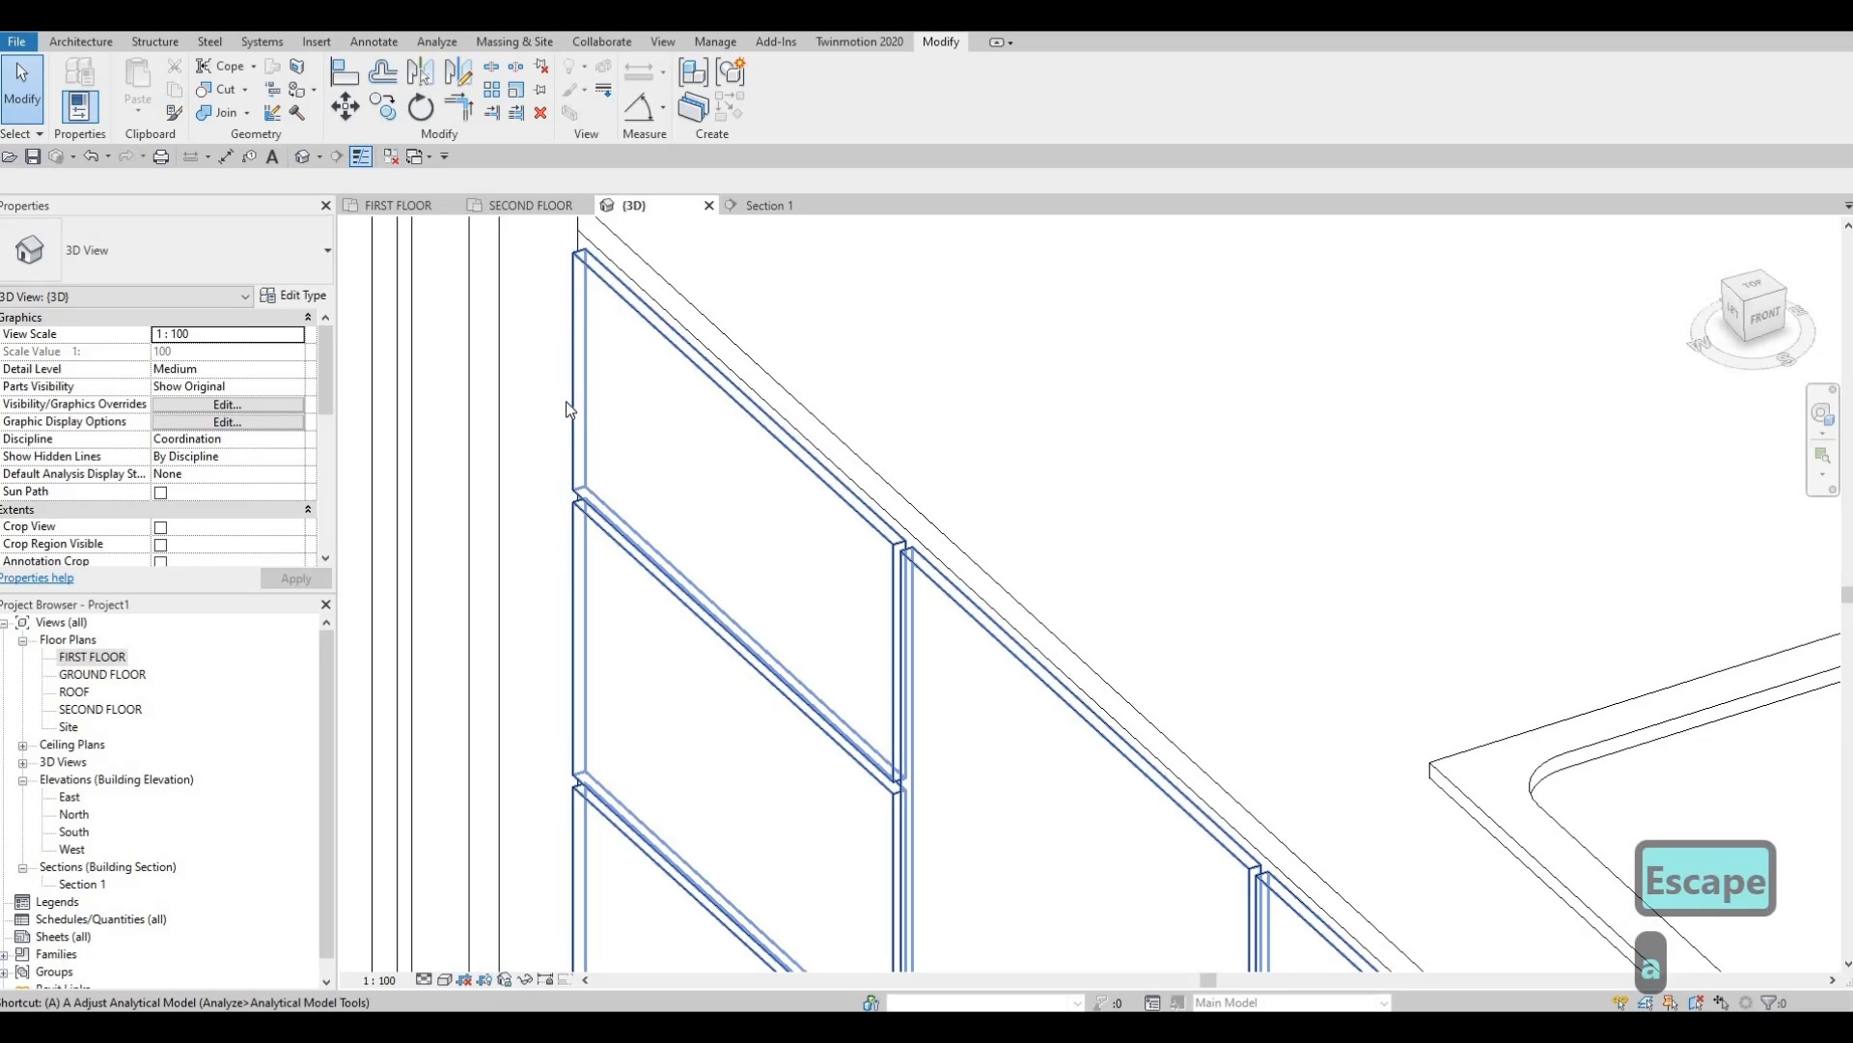
{"action": "key", "text": "l"}
{"action": "key", "text": "Escape"}
{"action": "key", "text": "Escape"}
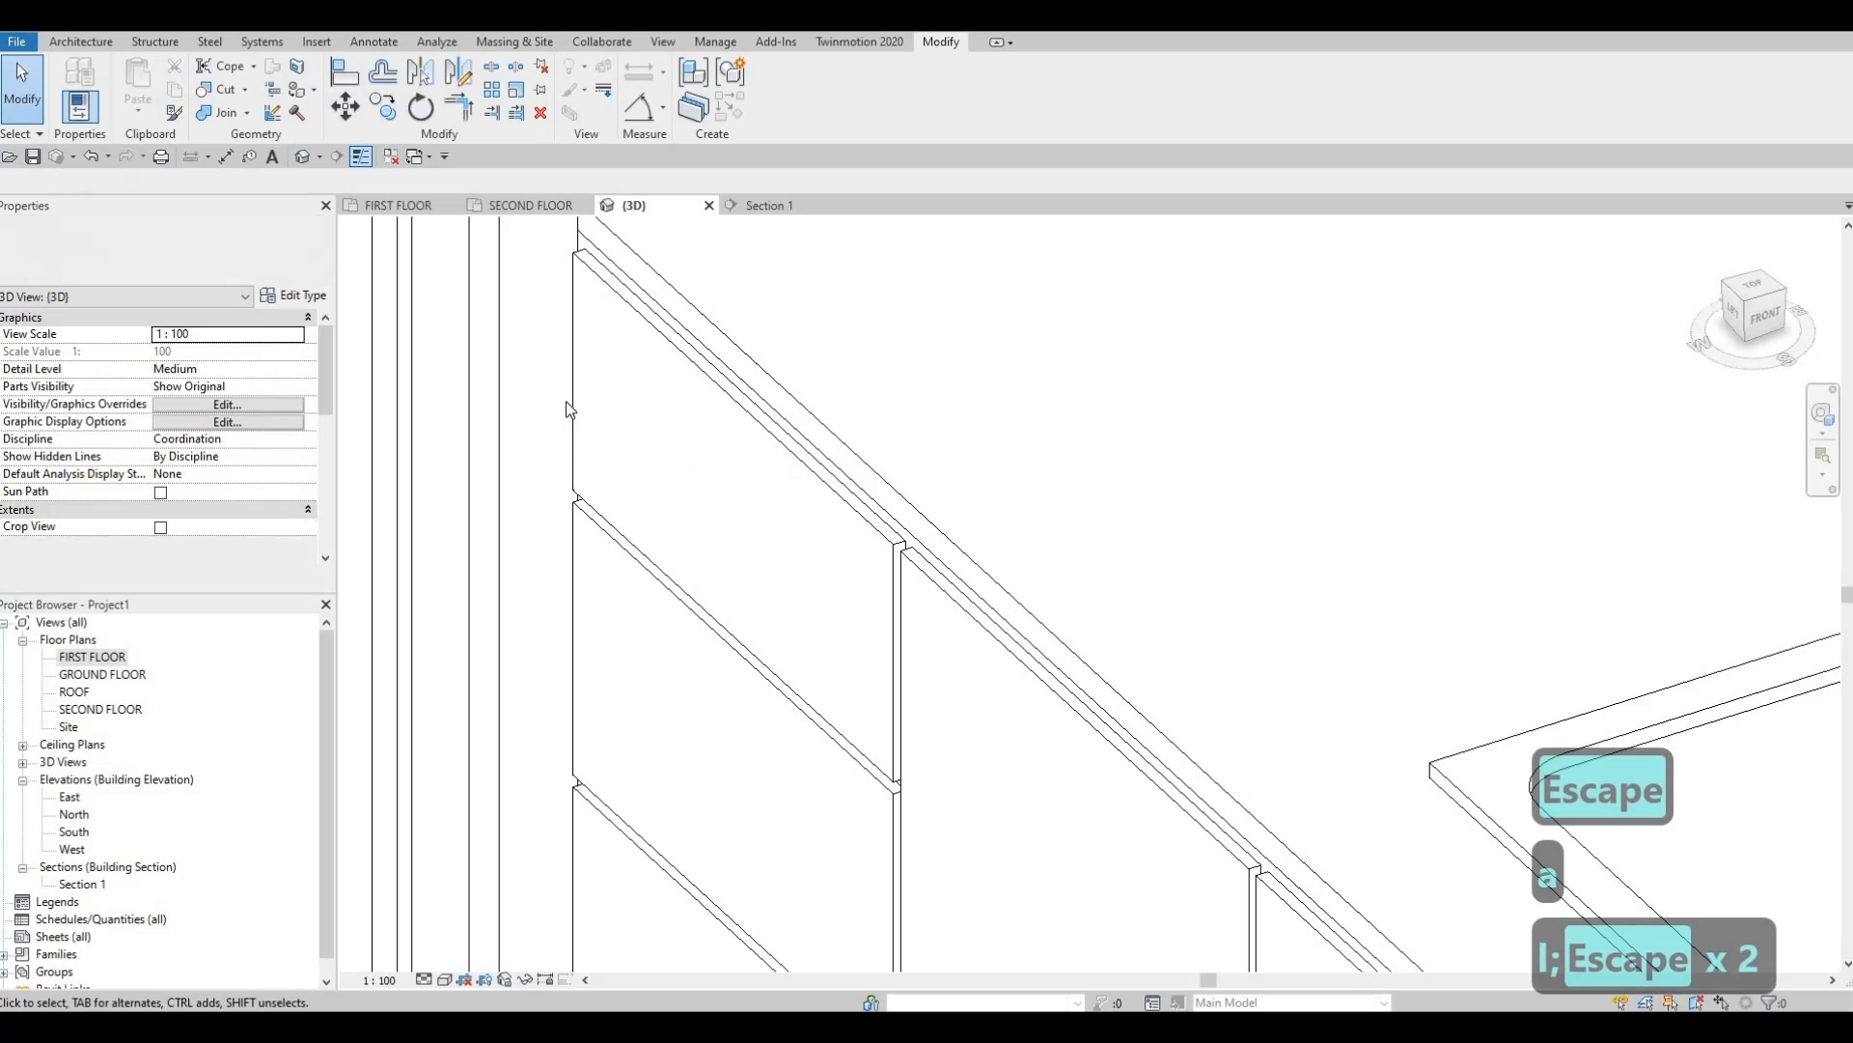
{"action": "key", "text": "a"}
{"action": "key", "text": "l"}
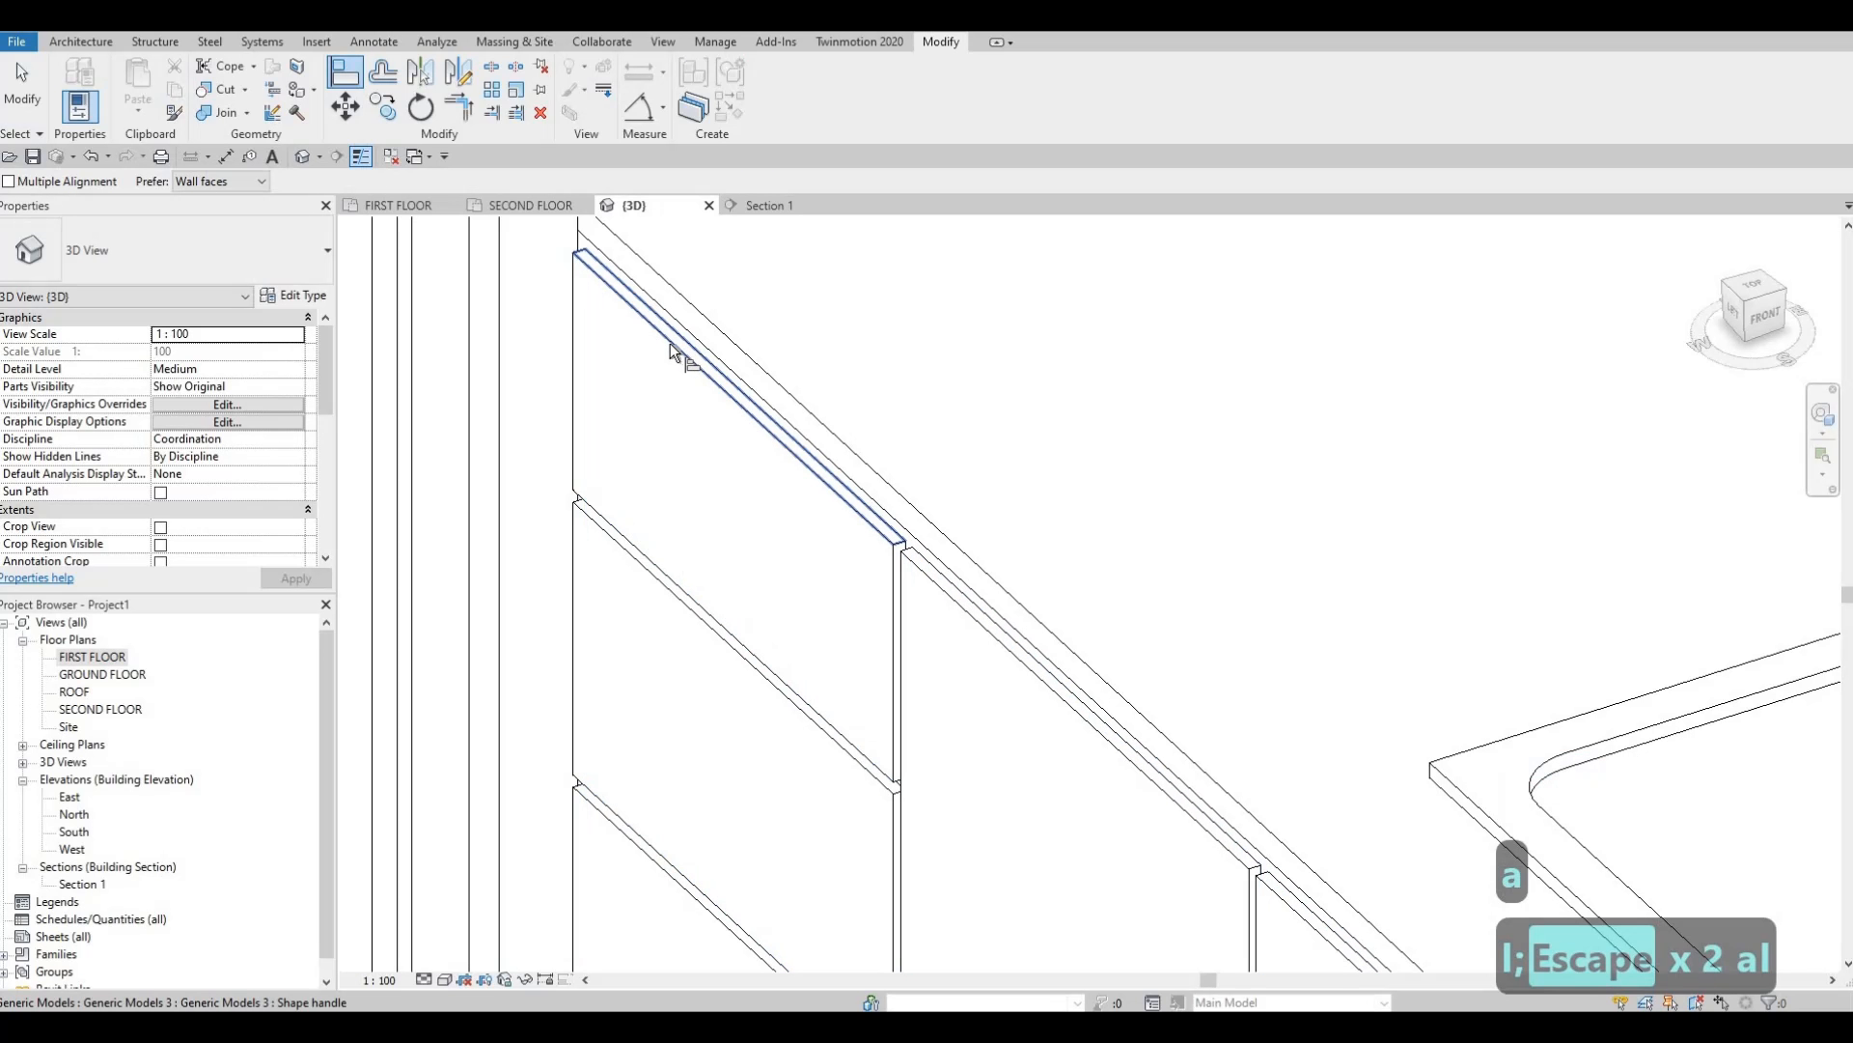
{"action": "left_click", "coordinate": [690, 313]}
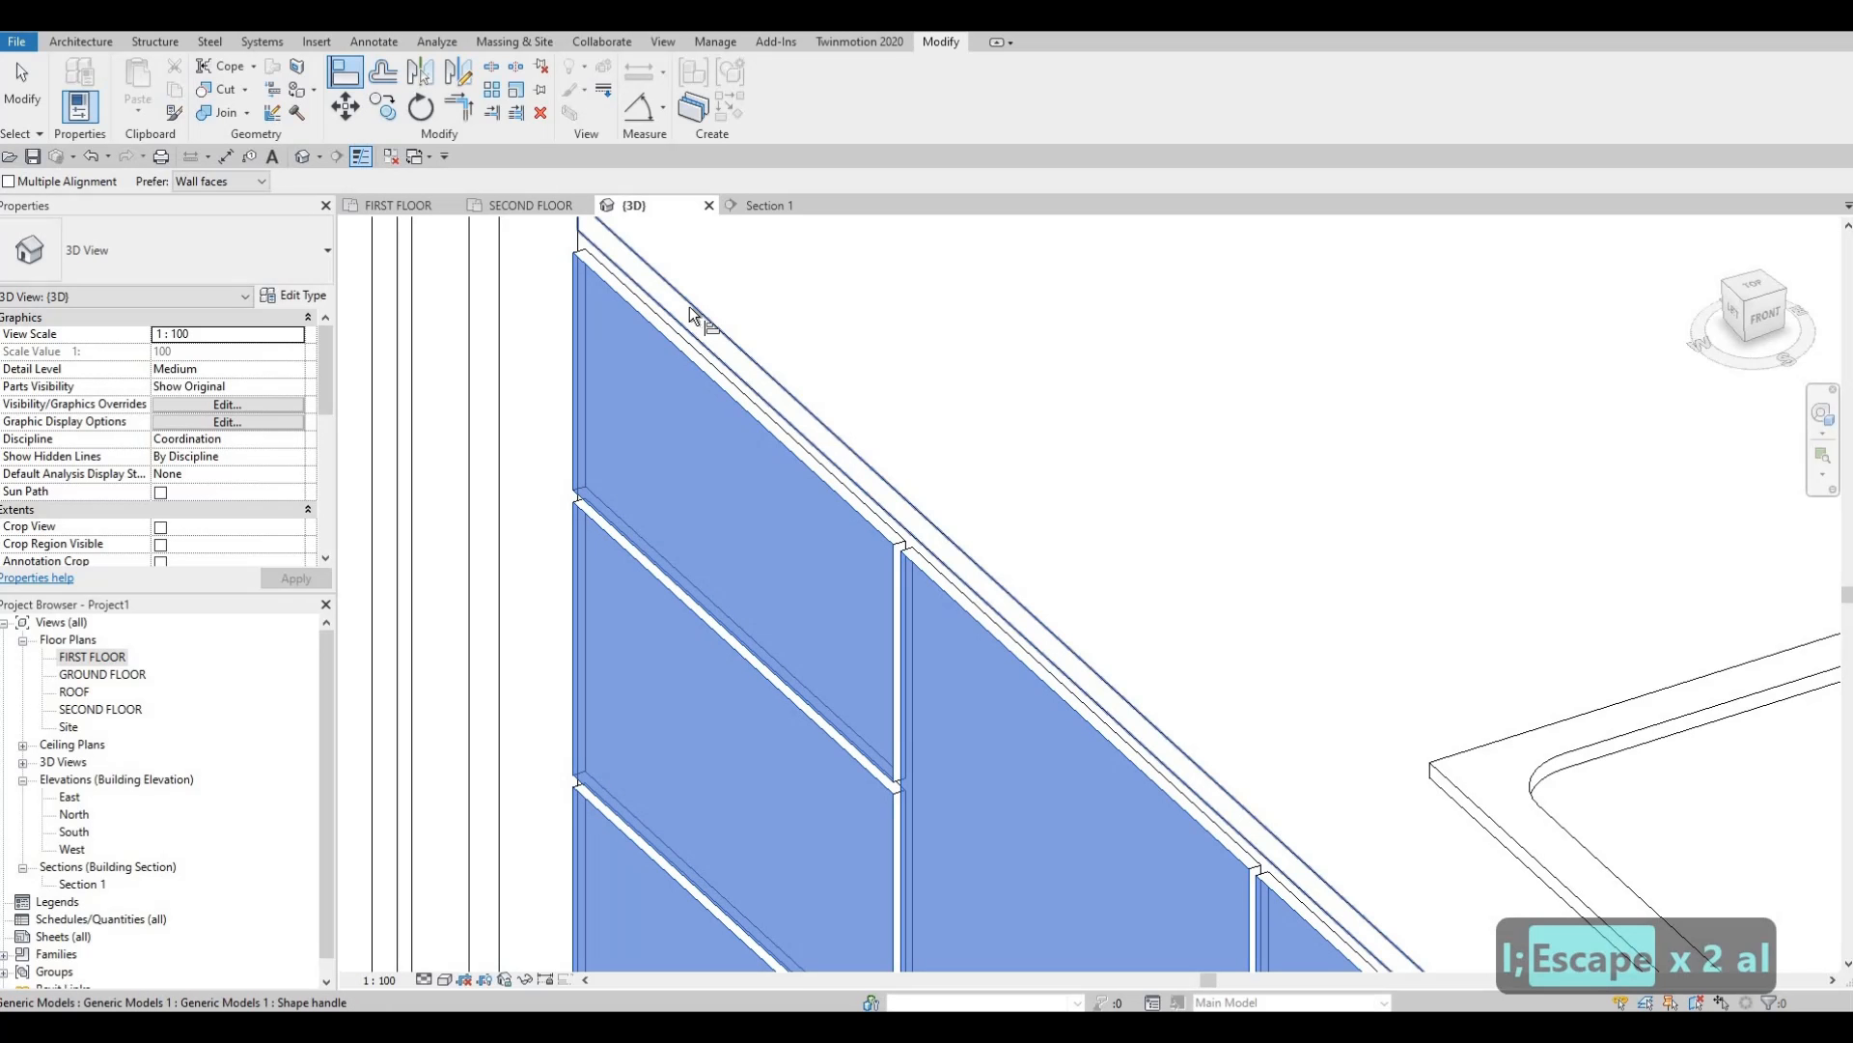
{"action": "key", "text": "Escape"}
{"action": "key", "text": "Escape"}
{"action": "middle_click_drag", "start_coordinate": [728, 621], "coordinate": [898, 734], "text": "shift"}
{"action": "middle_click_drag", "start_coordinate": [898, 734], "coordinate": [951, 656]}
{"action": "scroll", "coordinate": [1204, 497], "scroll_direction": "up", "scroll_amount": 2}
{"action": "middle_click_drag", "start_coordinate": [951, 656], "coordinate": [972, 599]}
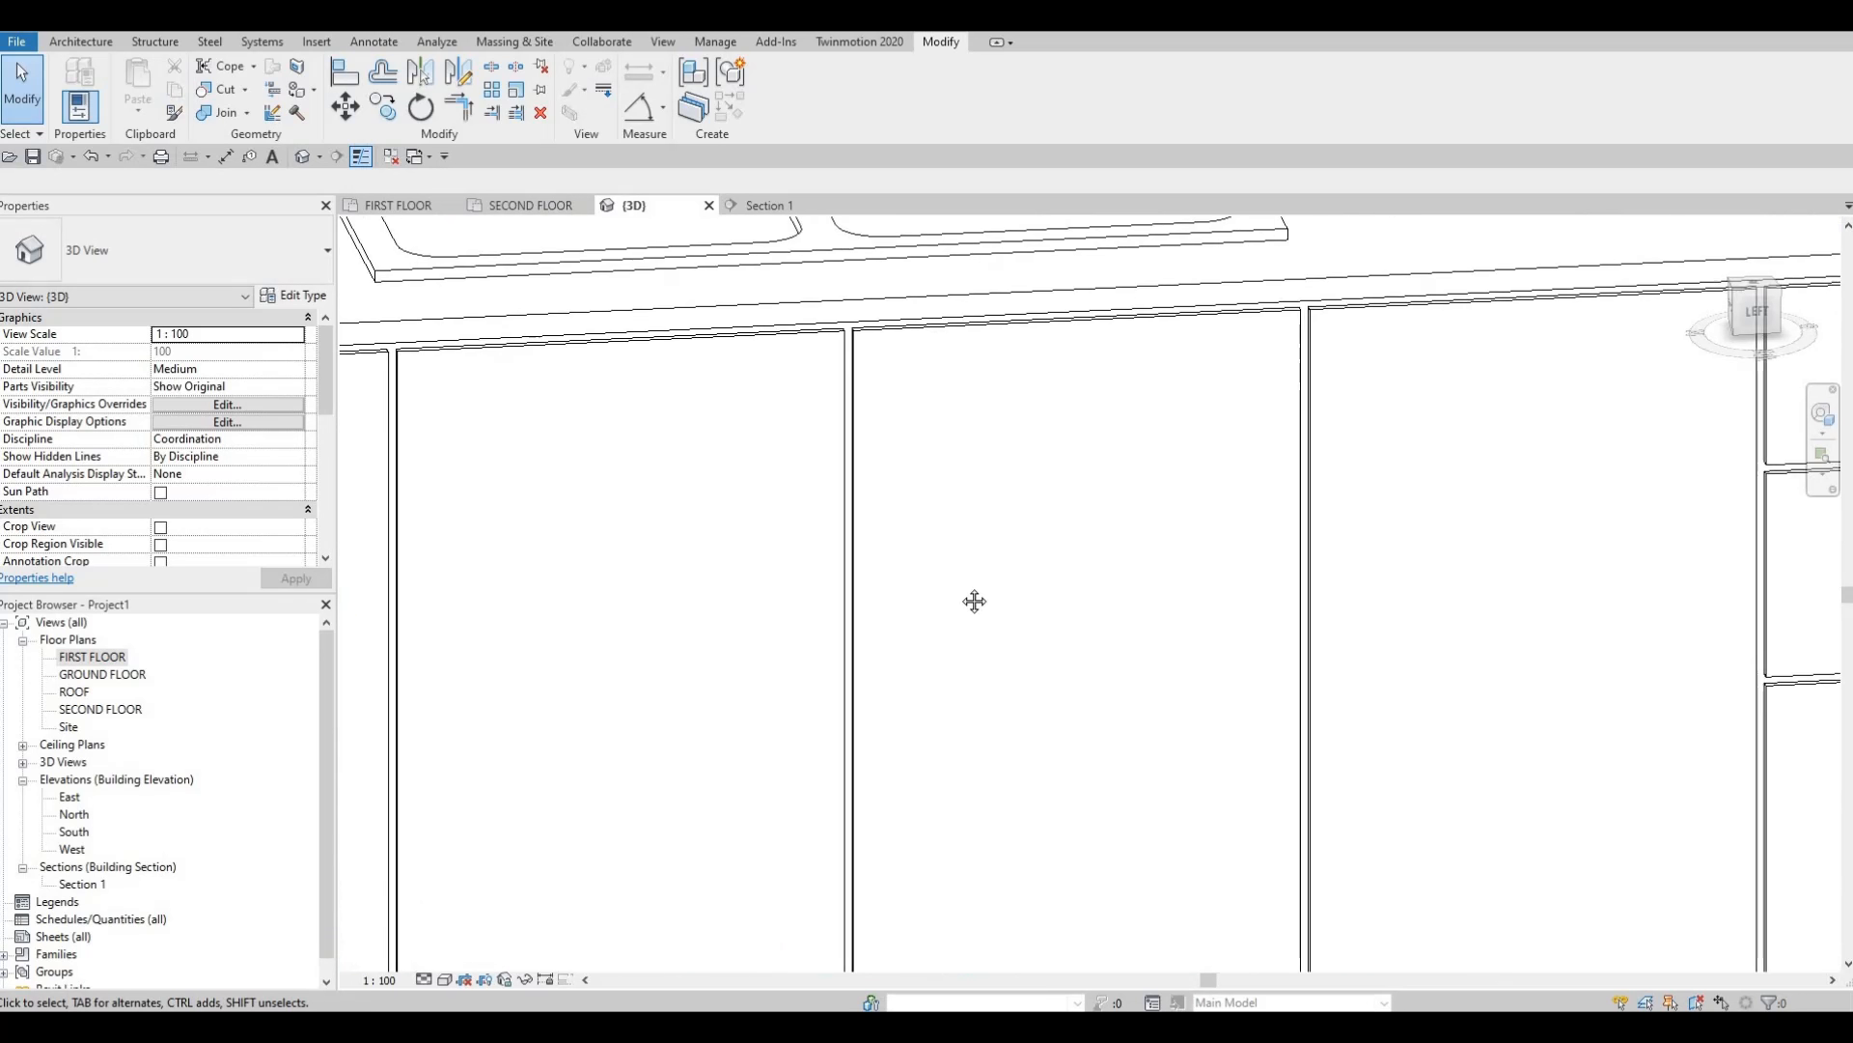
{"action": "scroll", "coordinate": [1255, 676], "scroll_direction": "down", "scroll_amount": 3}
{"action": "middle_click_drag", "start_coordinate": [1254, 675], "coordinate": [1134, 604]}
{"action": "scroll", "coordinate": [1135, 604], "scroll_direction": "down", "scroll_amount": 3}
{"action": "middle_click_drag", "start_coordinate": [1051, 670], "coordinate": [1016, 654], "text": "shift"}
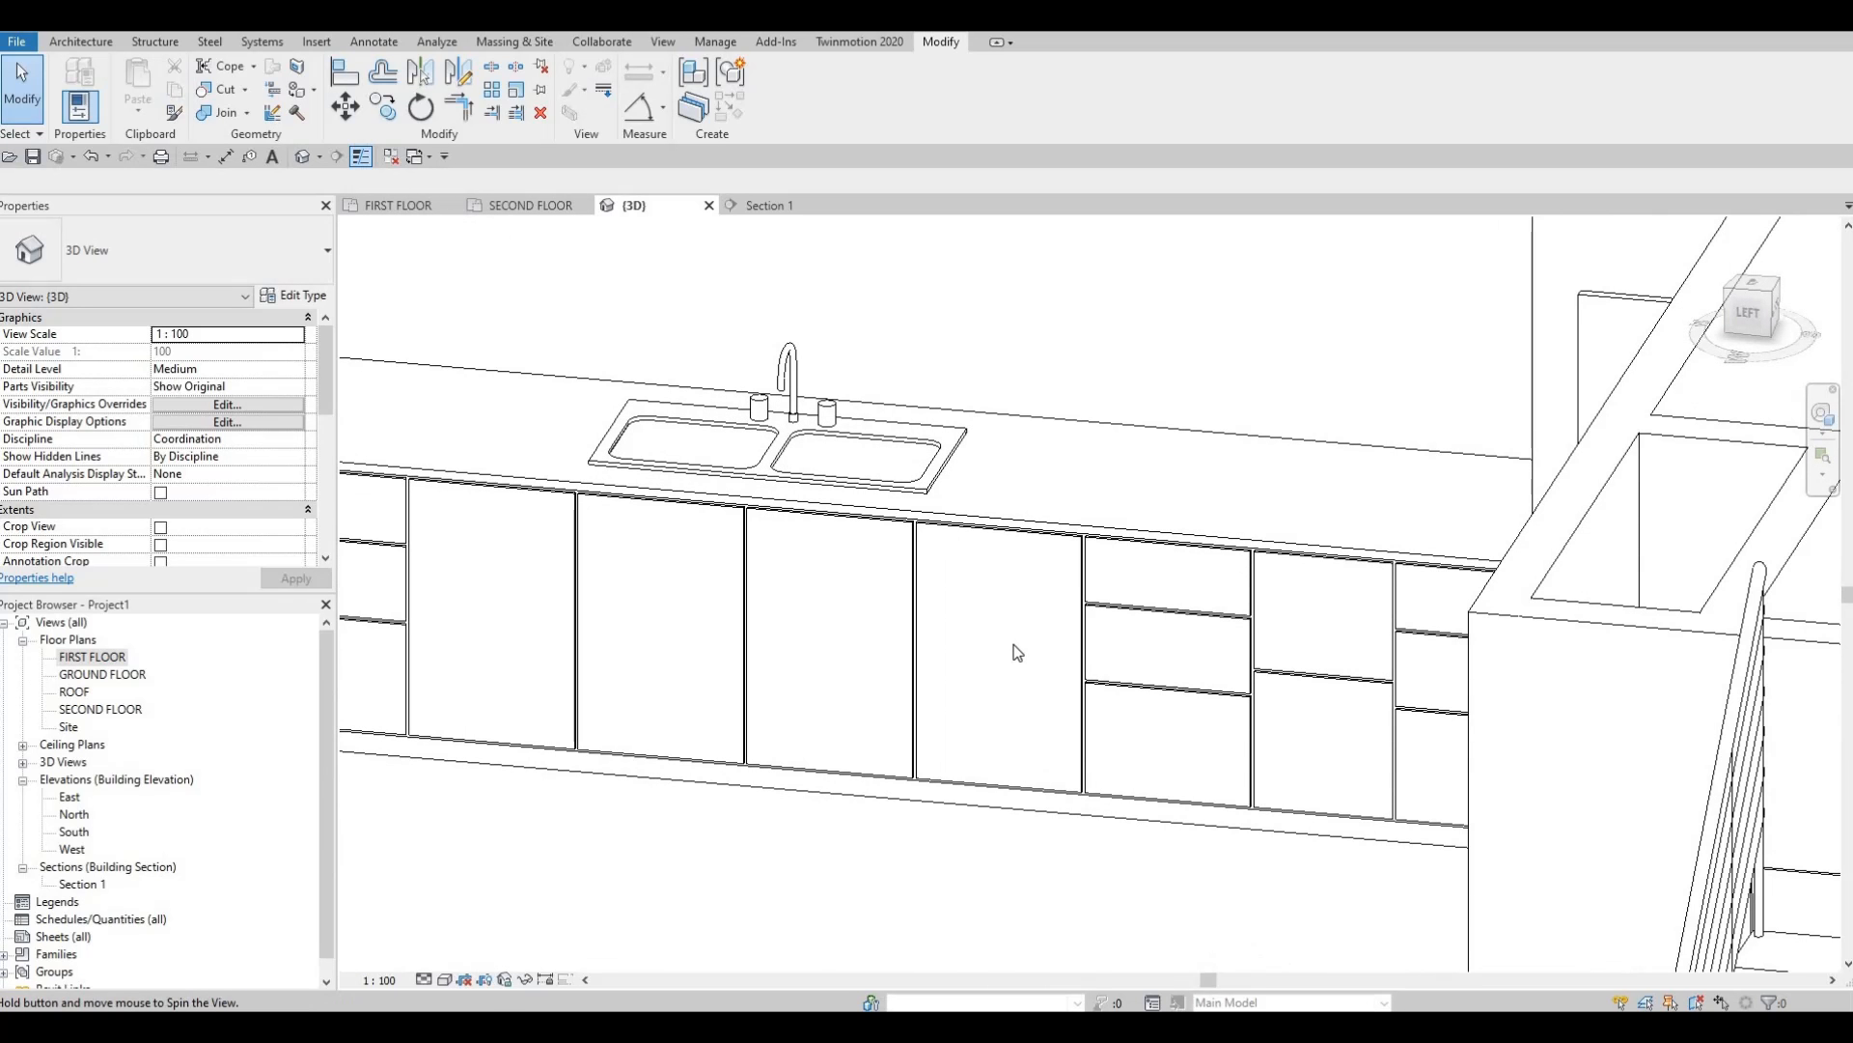
{"action": "scroll", "coordinate": [1065, 582], "scroll_direction": "down", "scroll_amount": 2}
{"action": "middle_click_drag", "start_coordinate": [1066, 582], "coordinate": [1125, 770]}
{"action": "scroll", "coordinate": [1113, 782], "scroll_direction": "down", "scroll_amount": 1}
{"action": "scroll", "coordinate": [1126, 764], "scroll_direction": "up", "scroll_amount": 2}
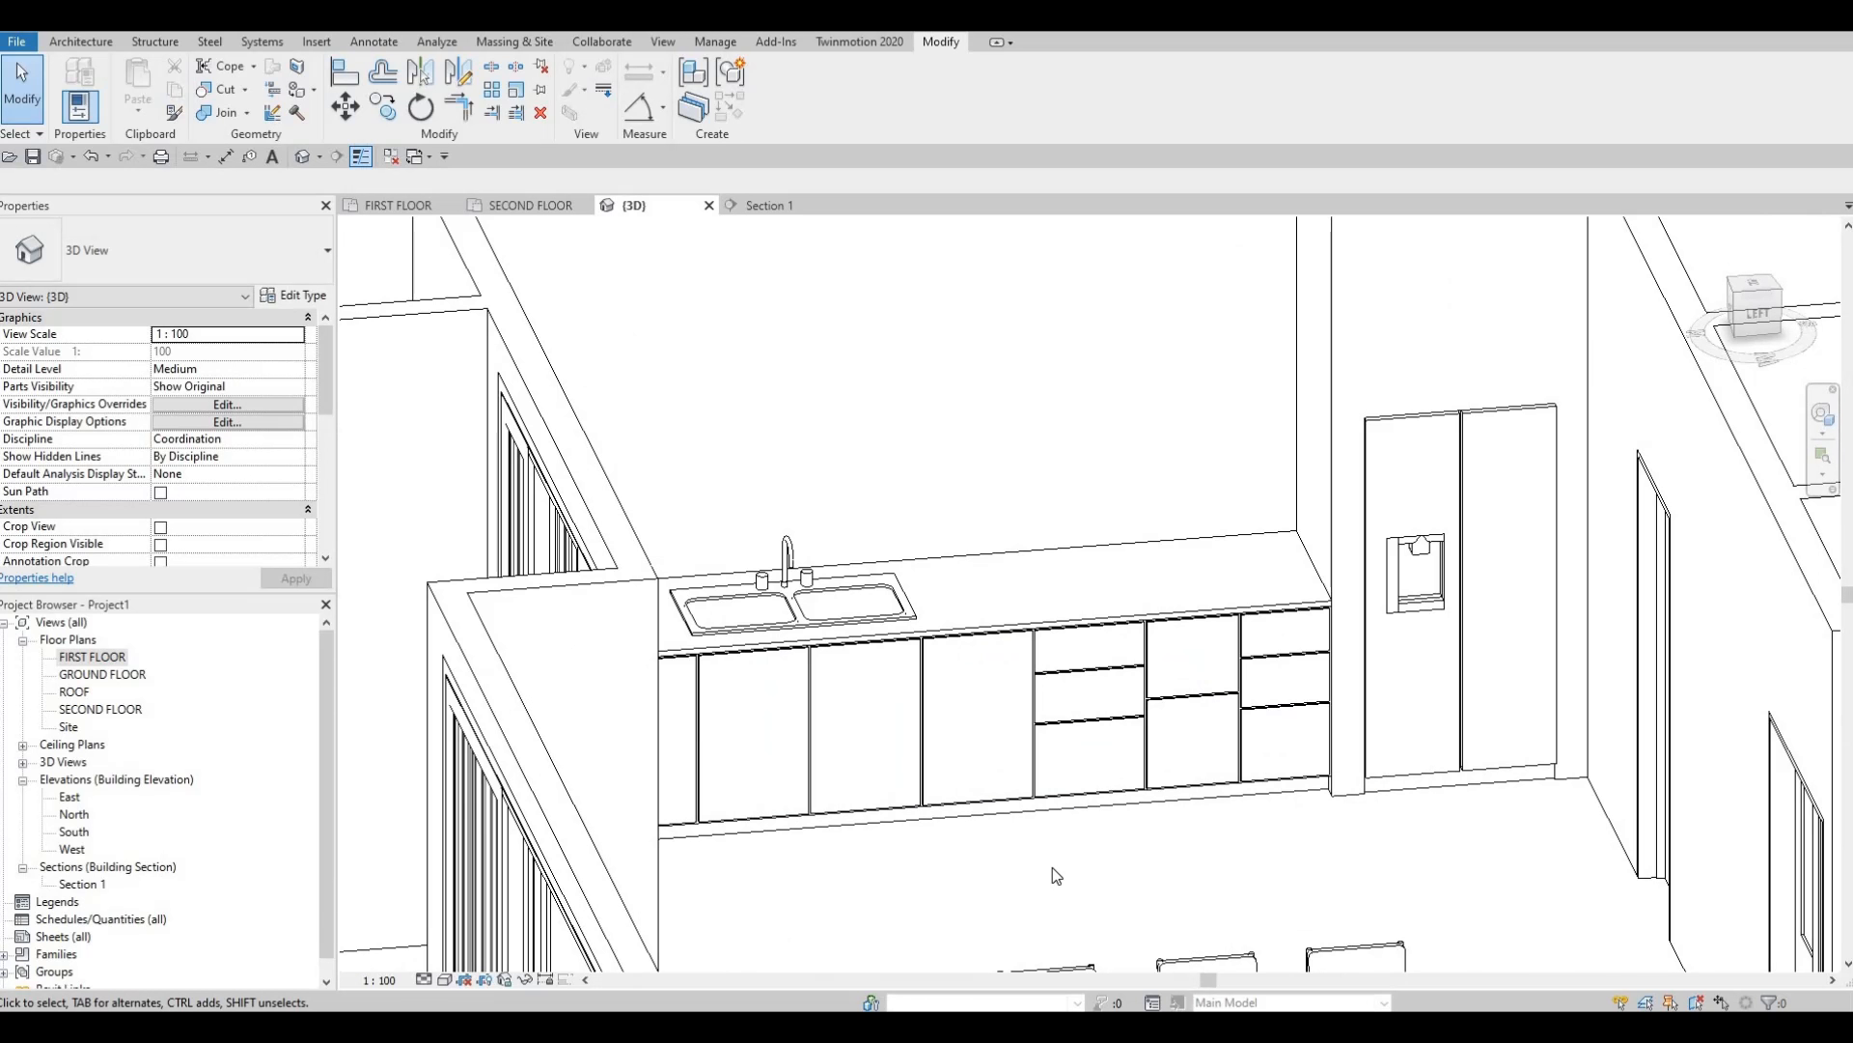